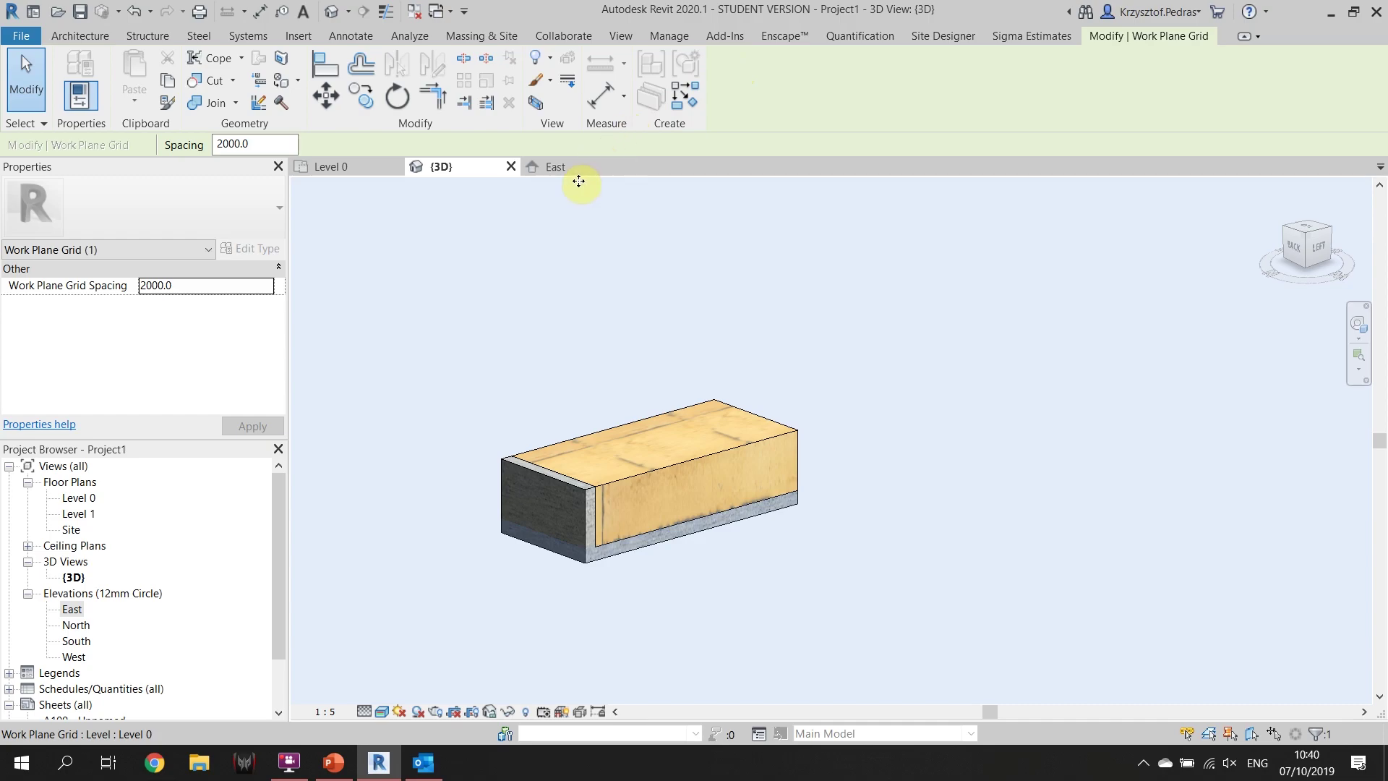
Switch to the East elevation view and frame the single brick
left_click(573, 166)
scroll(681, 542, "down", 5)
scroll(683, 544, "down", 3)
scroll(707, 542, "down", 2)
scroll(694, 558, "up", 2)
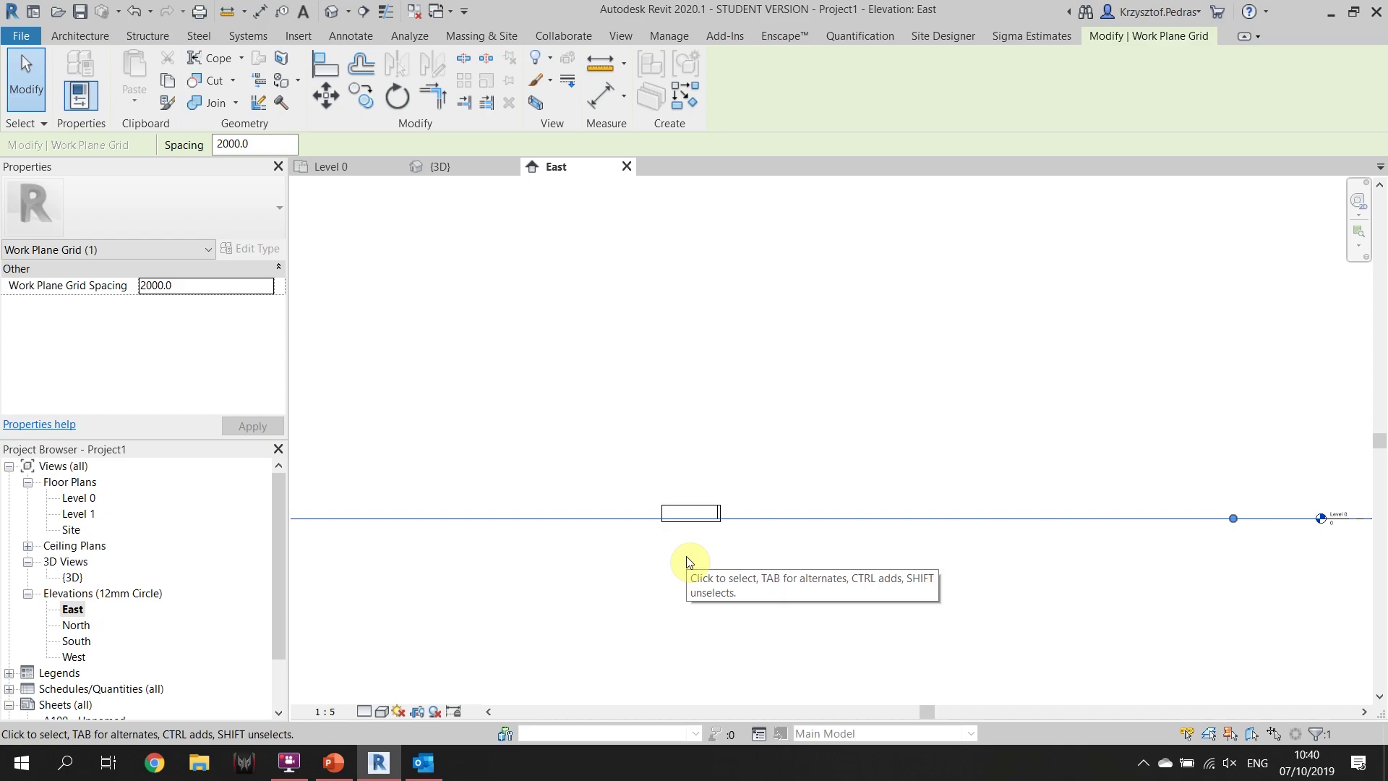
scroll(672, 557, "up", 4)
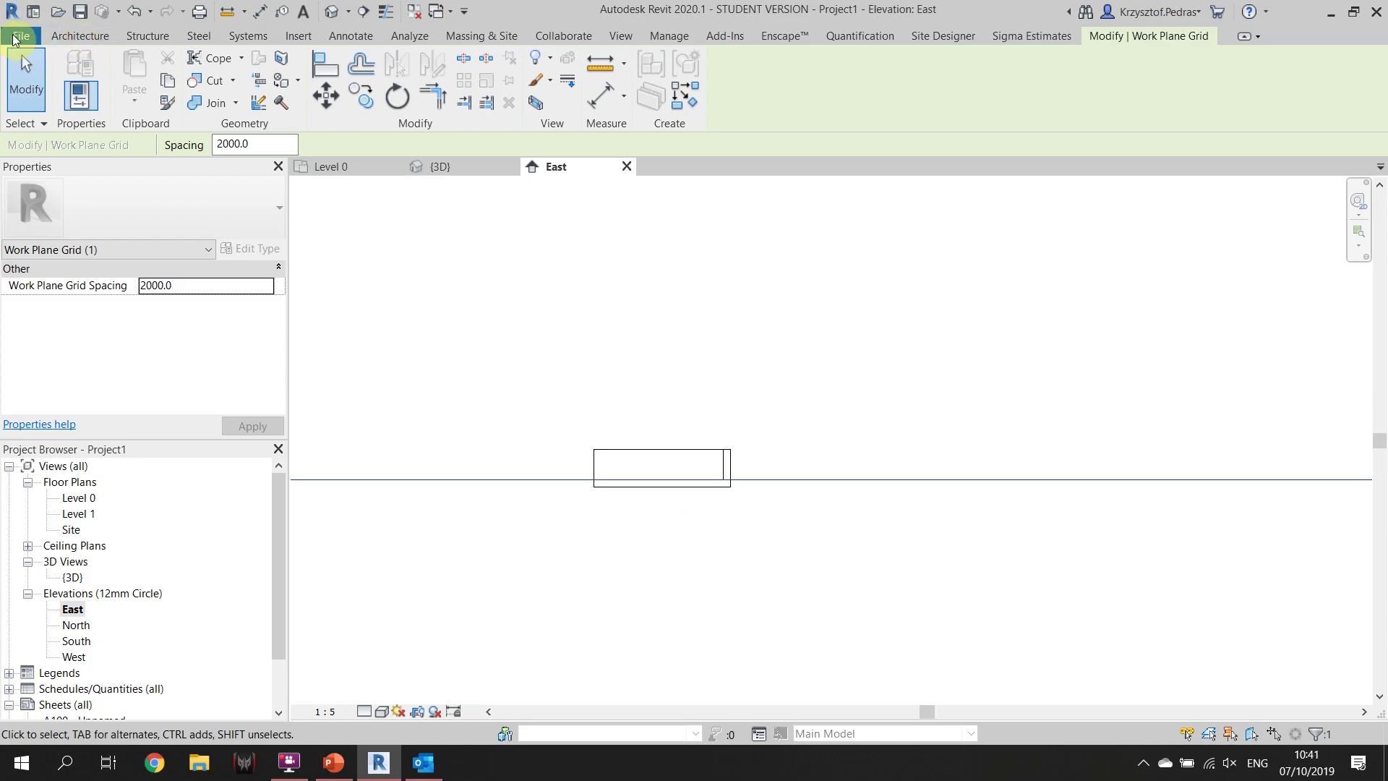
left_click(18, 36)
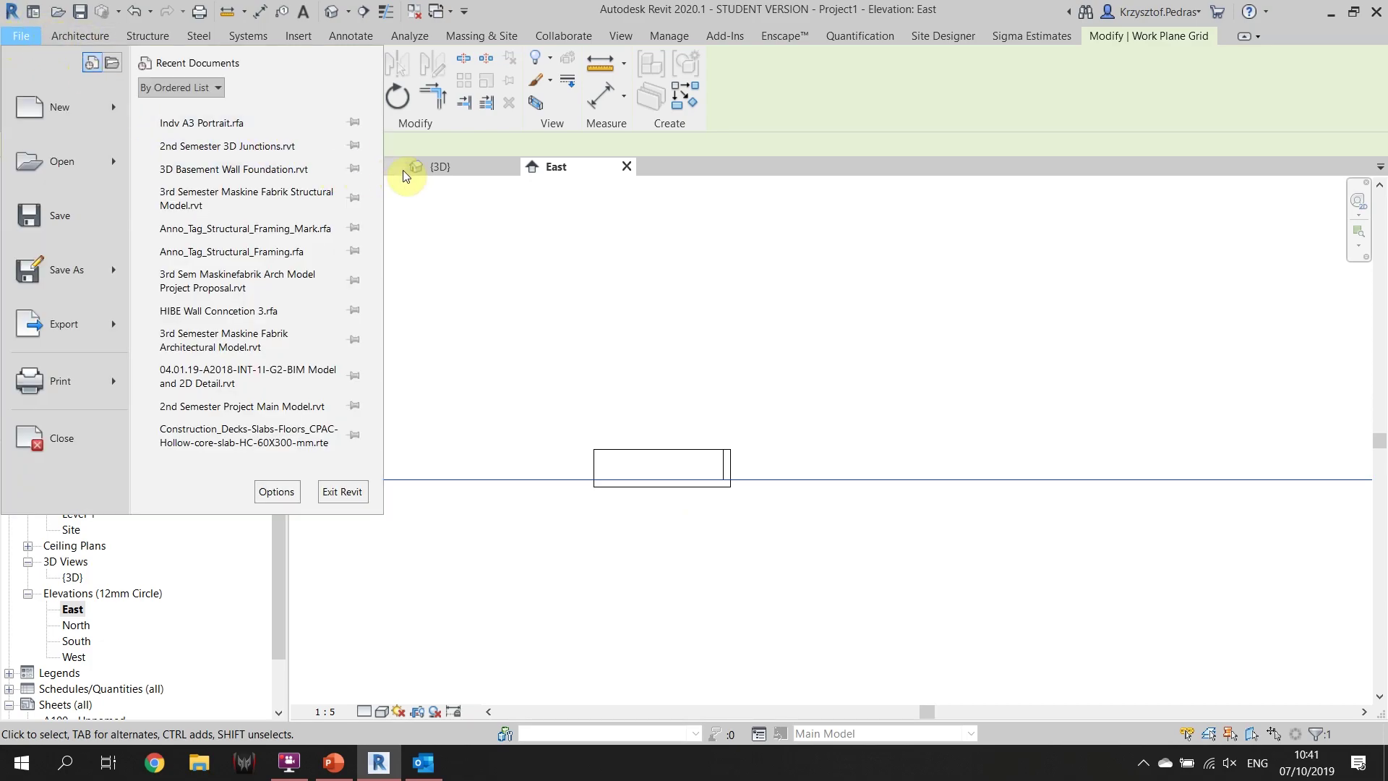
left_click(433, 210)
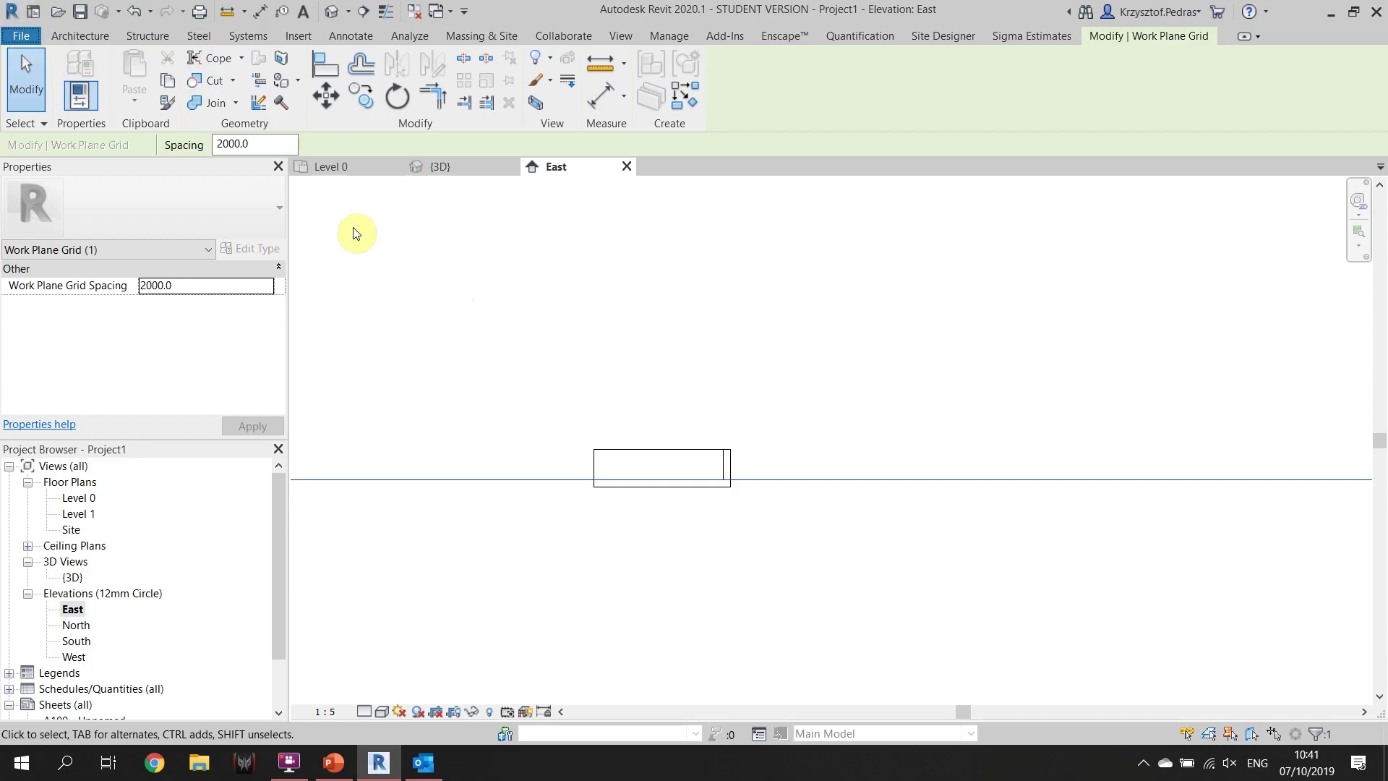
Draw a horizontal reference plane from the brick's lower outer corner along its base, extending well past its other end
left_click(58, 34)
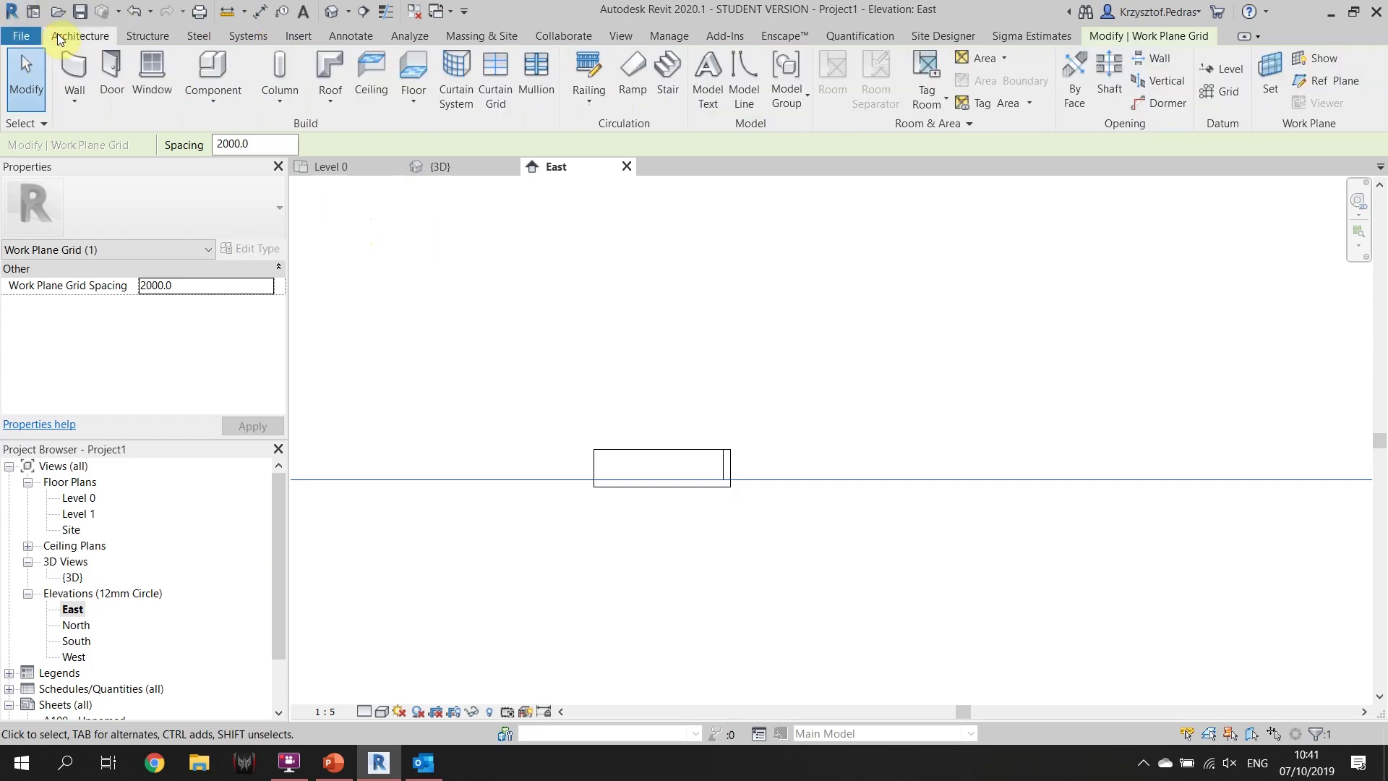
left_click(1330, 83)
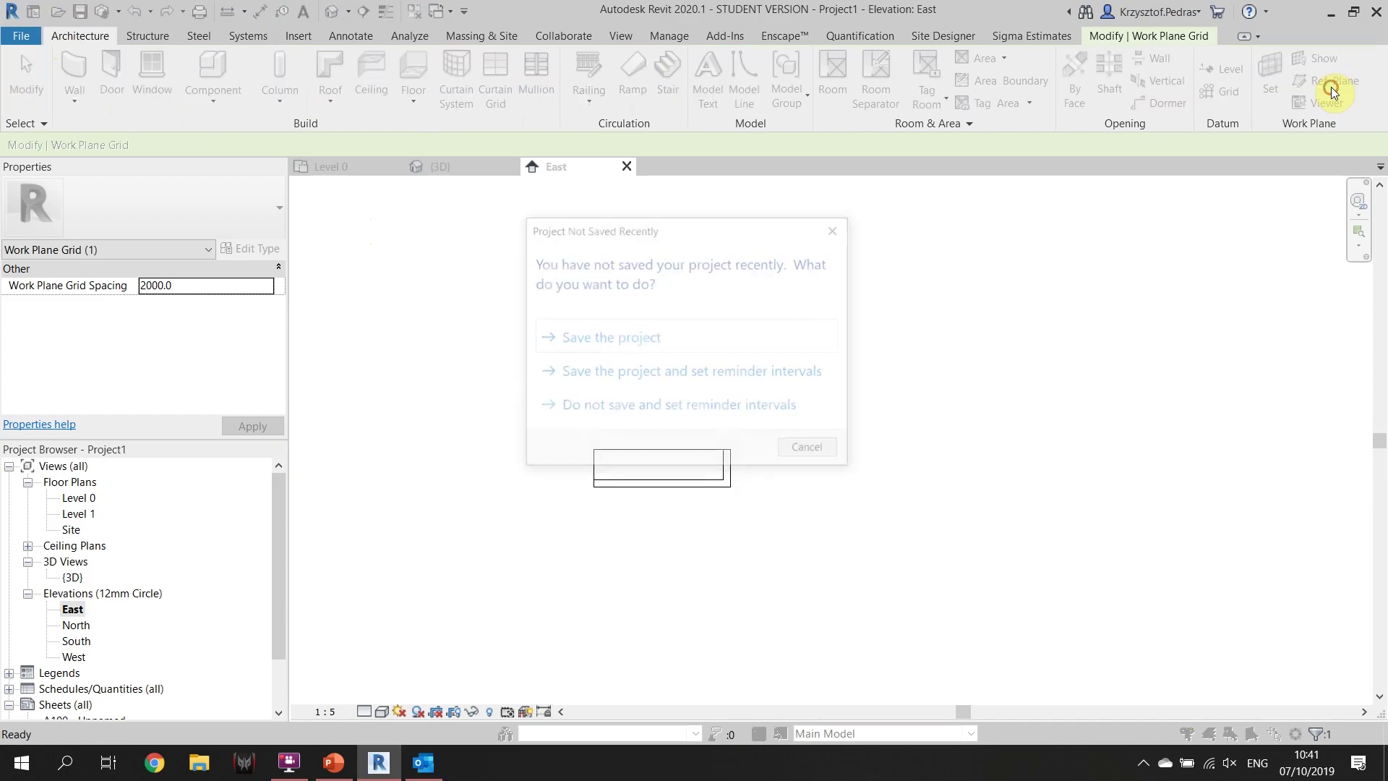
left_click(838, 228)
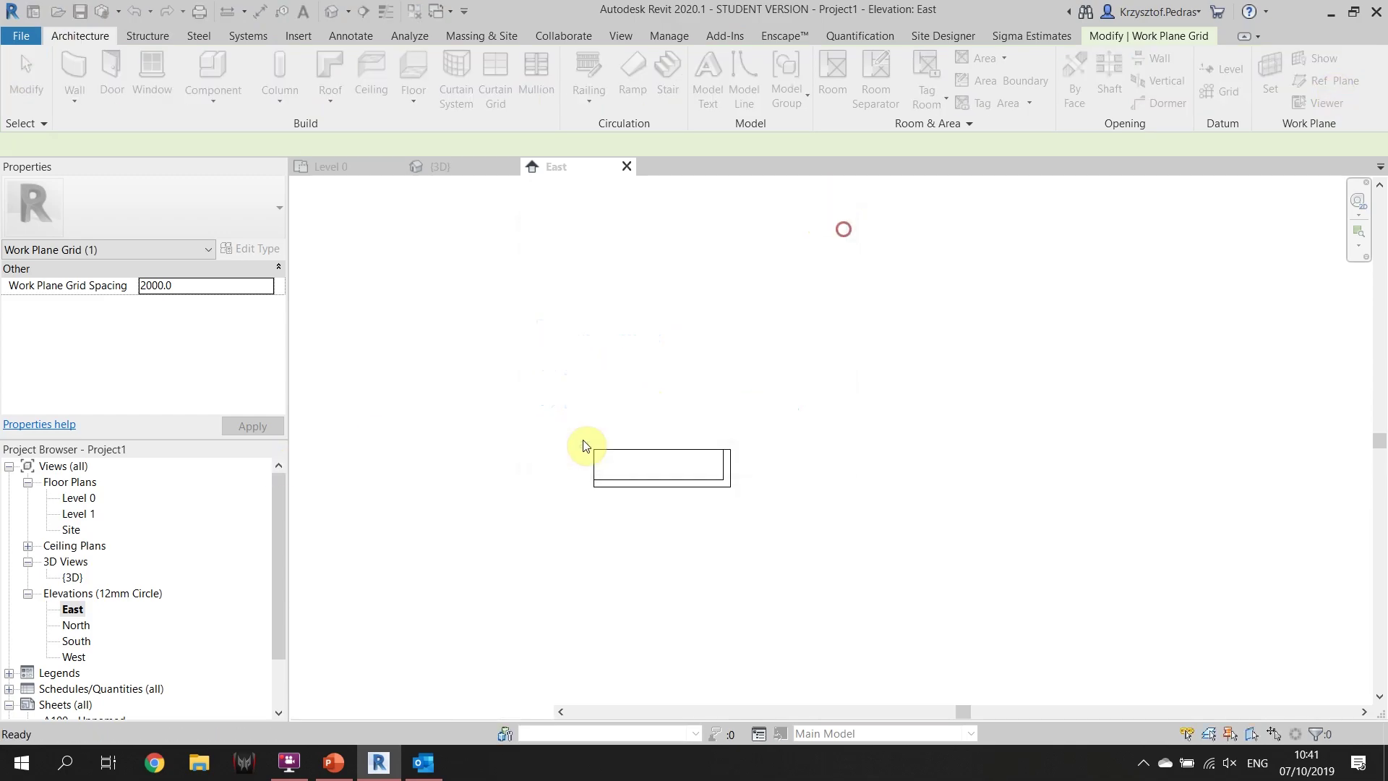
left_click(730, 485)
scroll(521, 511, "down", 3)
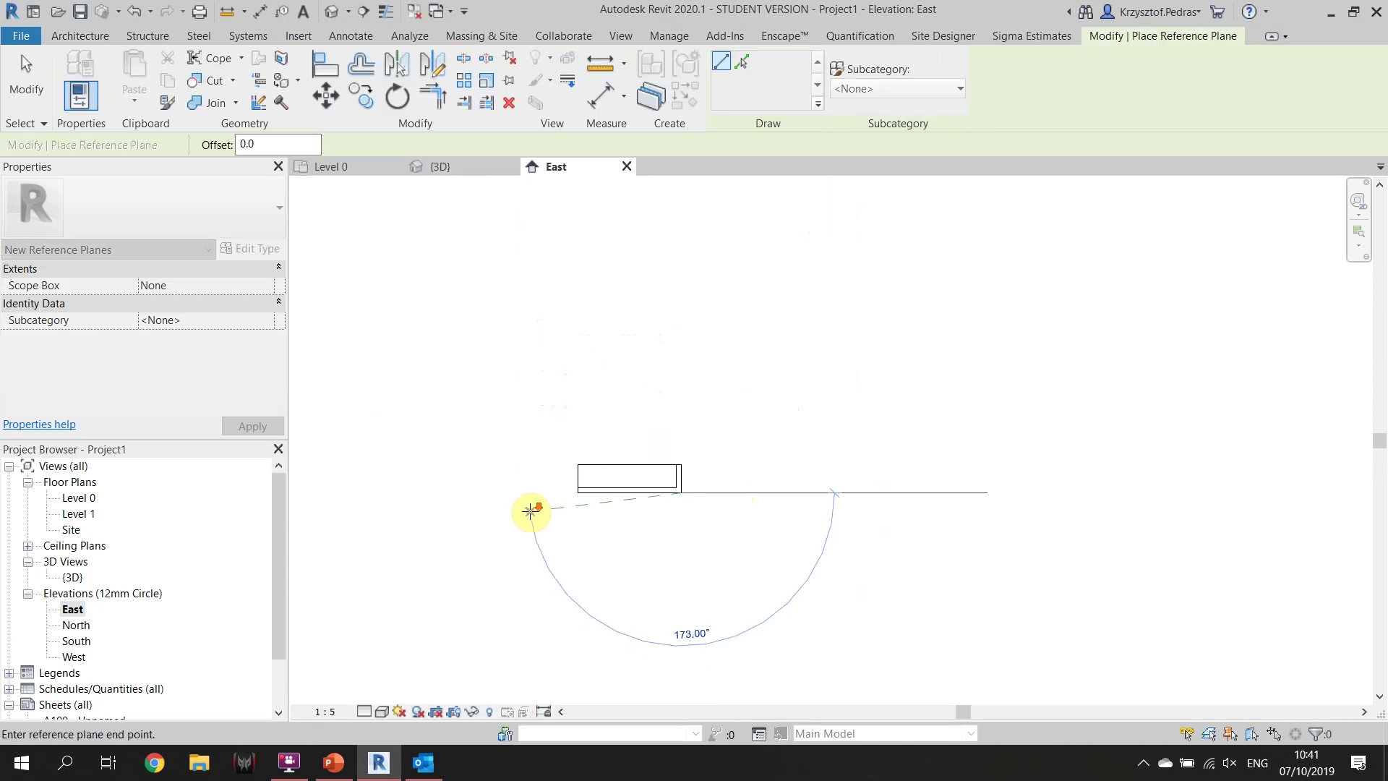
middle_click_drag(419, 516, 514, 490)
scroll(499, 473, "down", 1)
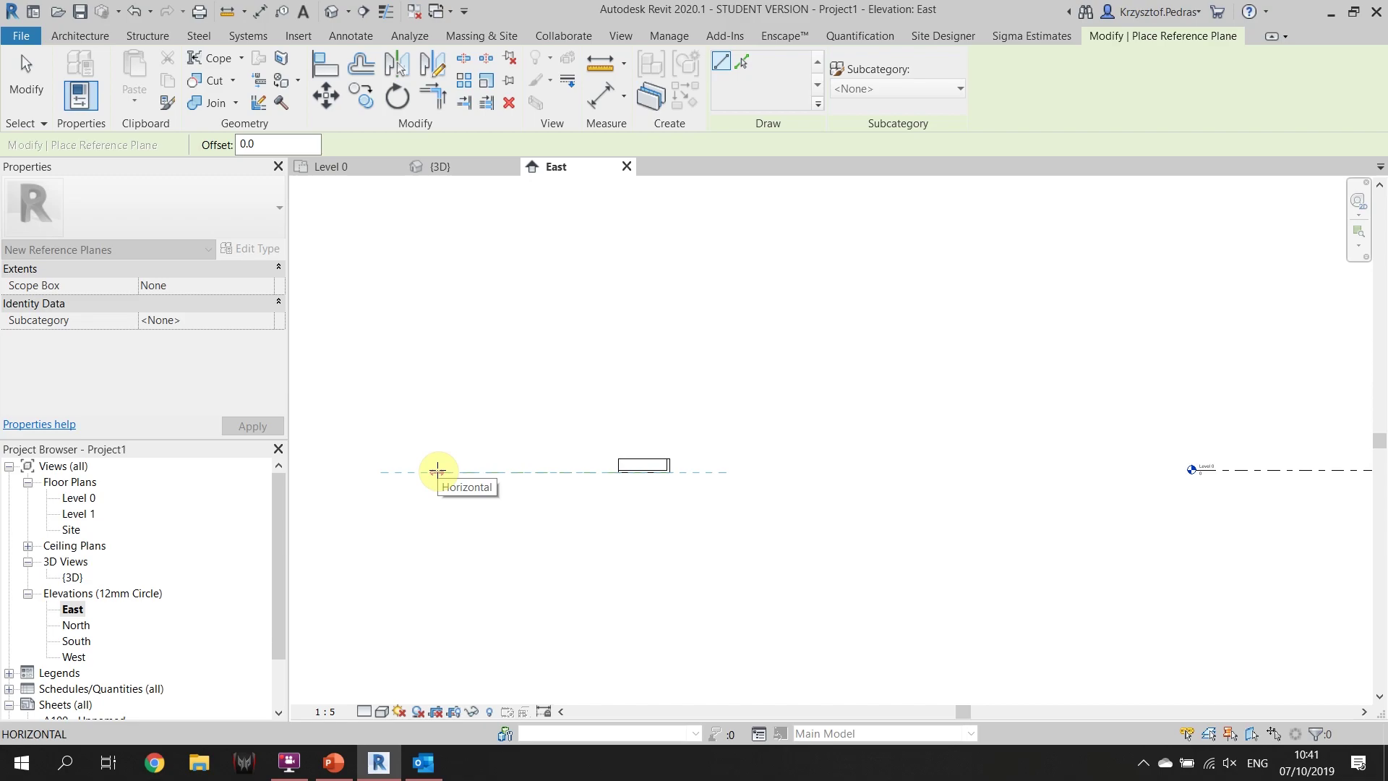
scroll(436, 471, "up", 1)
left_click(422, 472)
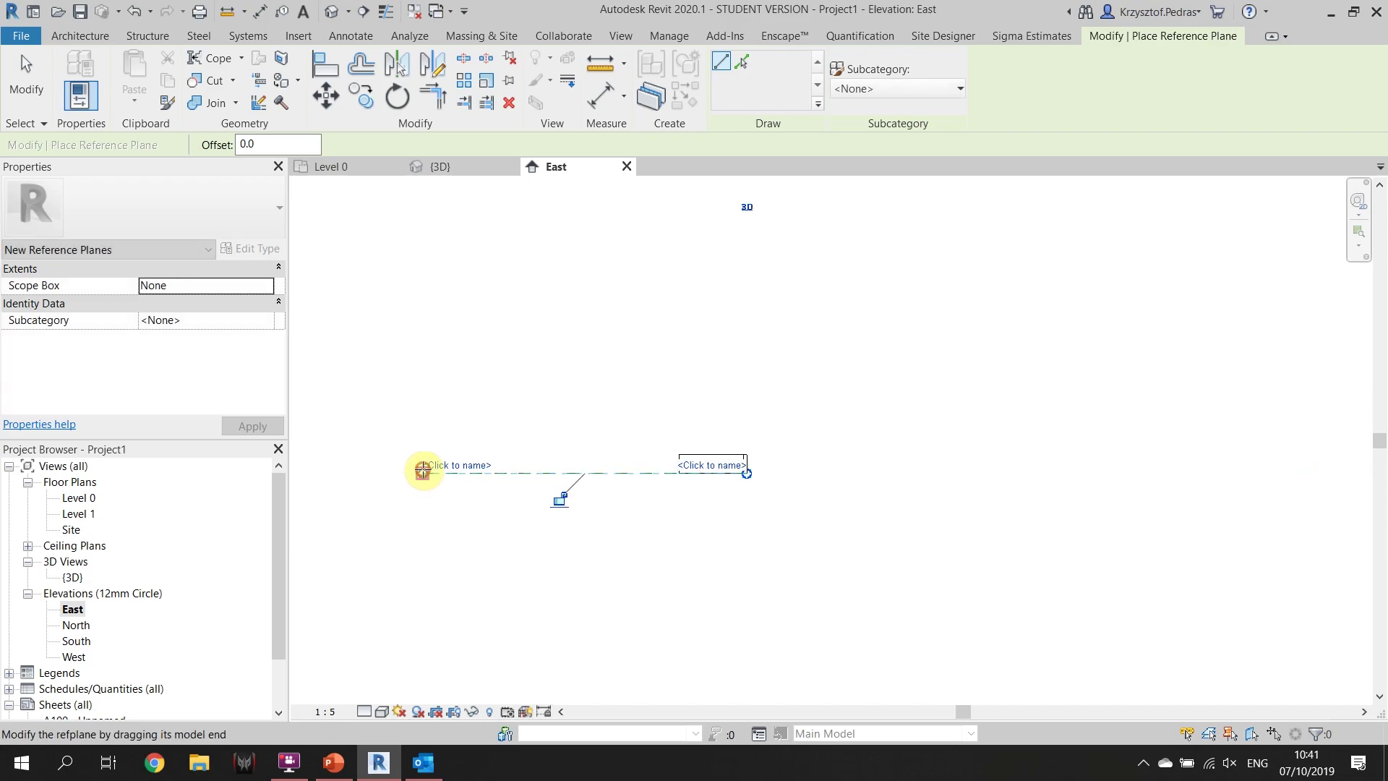
Set the reference plane offset to 200 and trace the first plane to place a parallel one above it
left_click(267, 146)
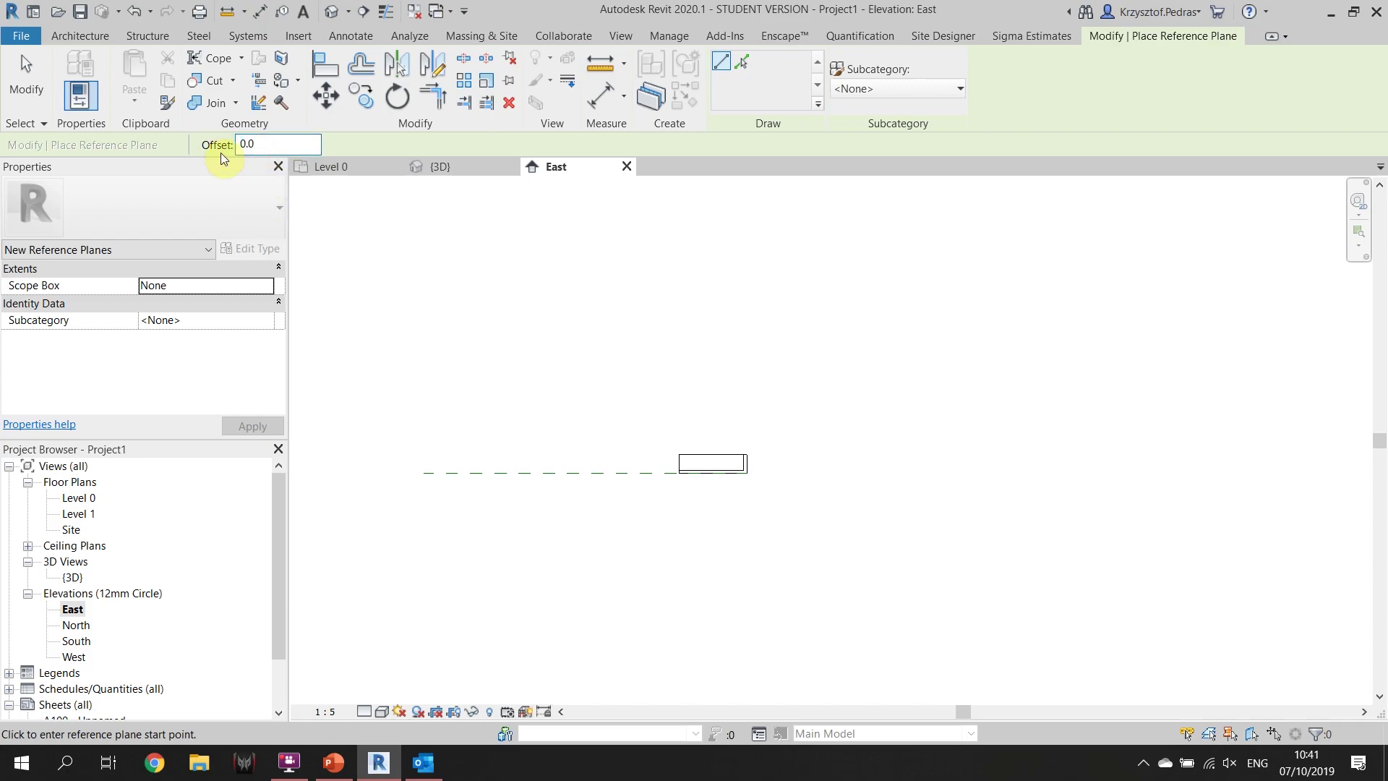
type("0")
key("BackSpace")
key("Num_Lock")
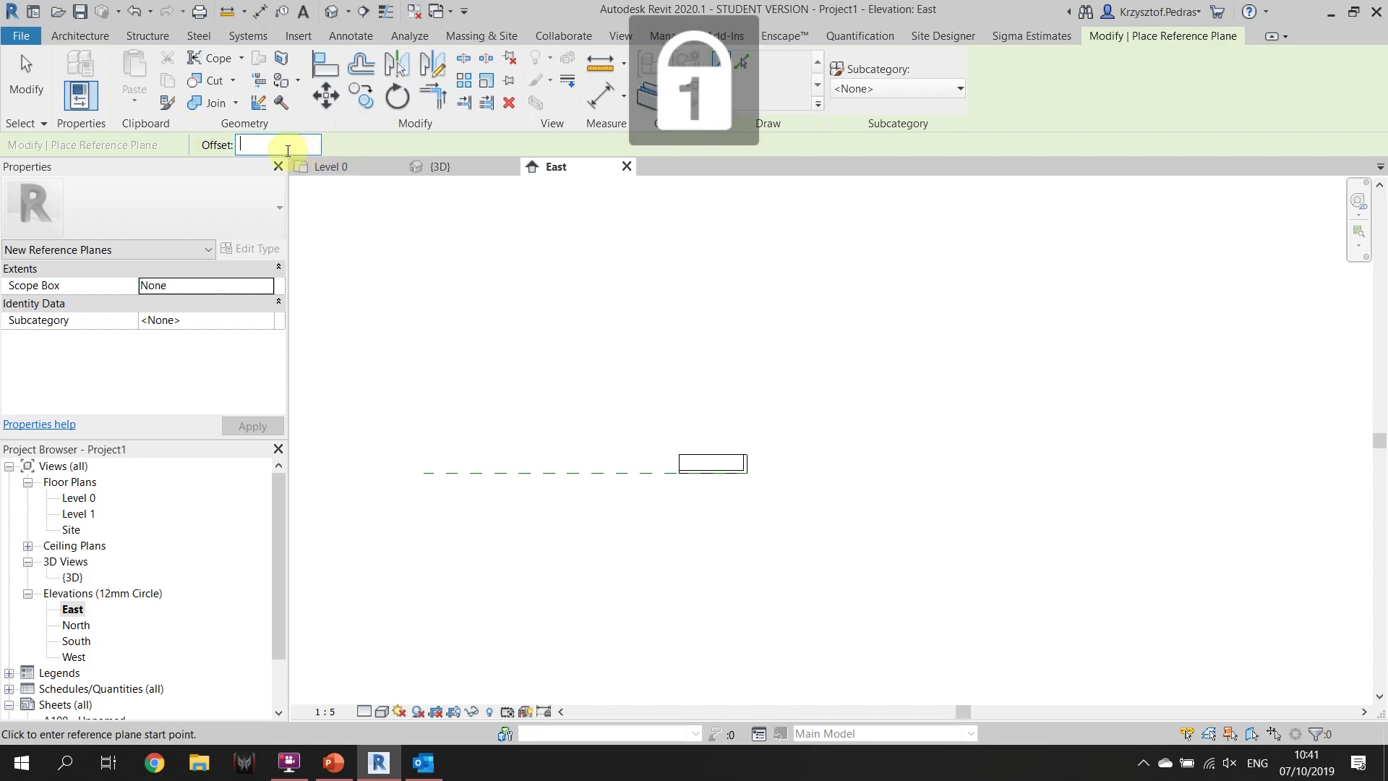
type("200")
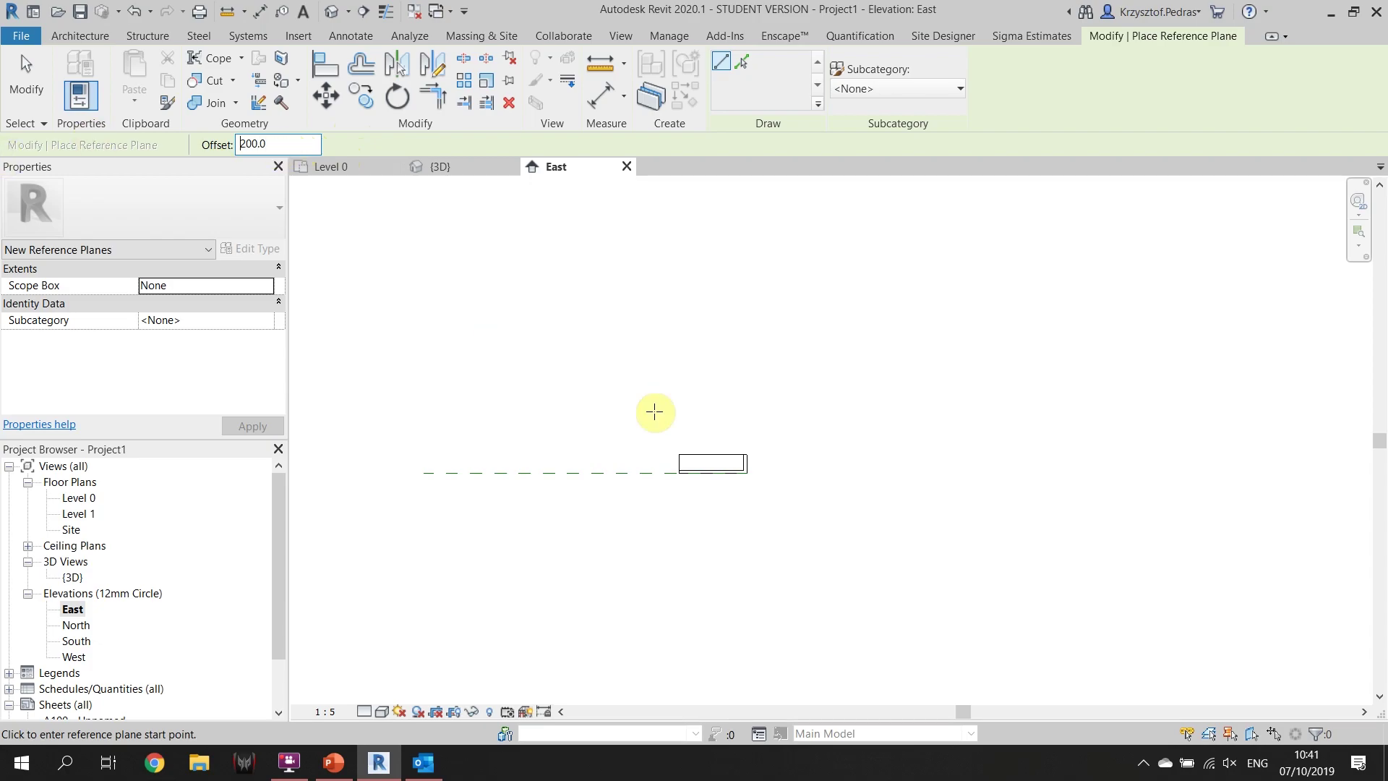
left_click(424, 474)
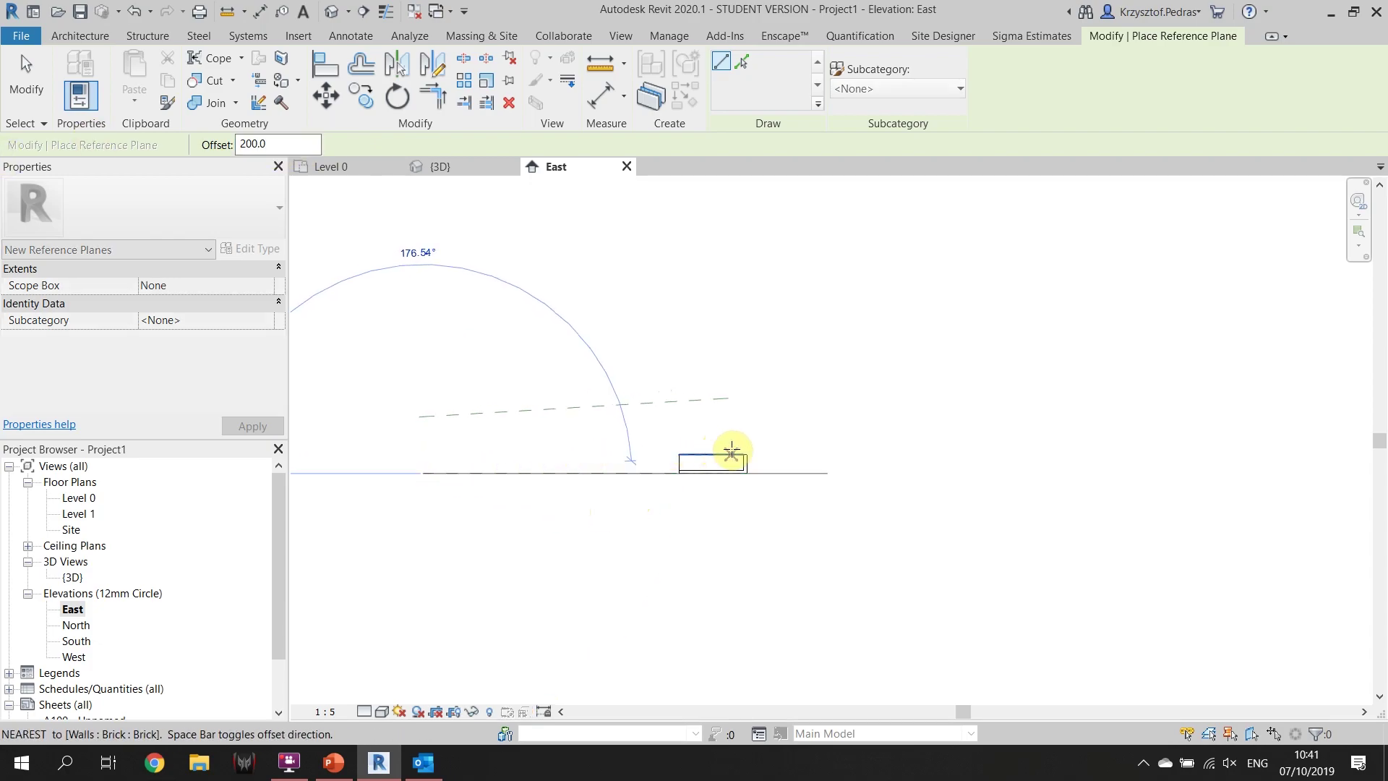
left_click(744, 474)
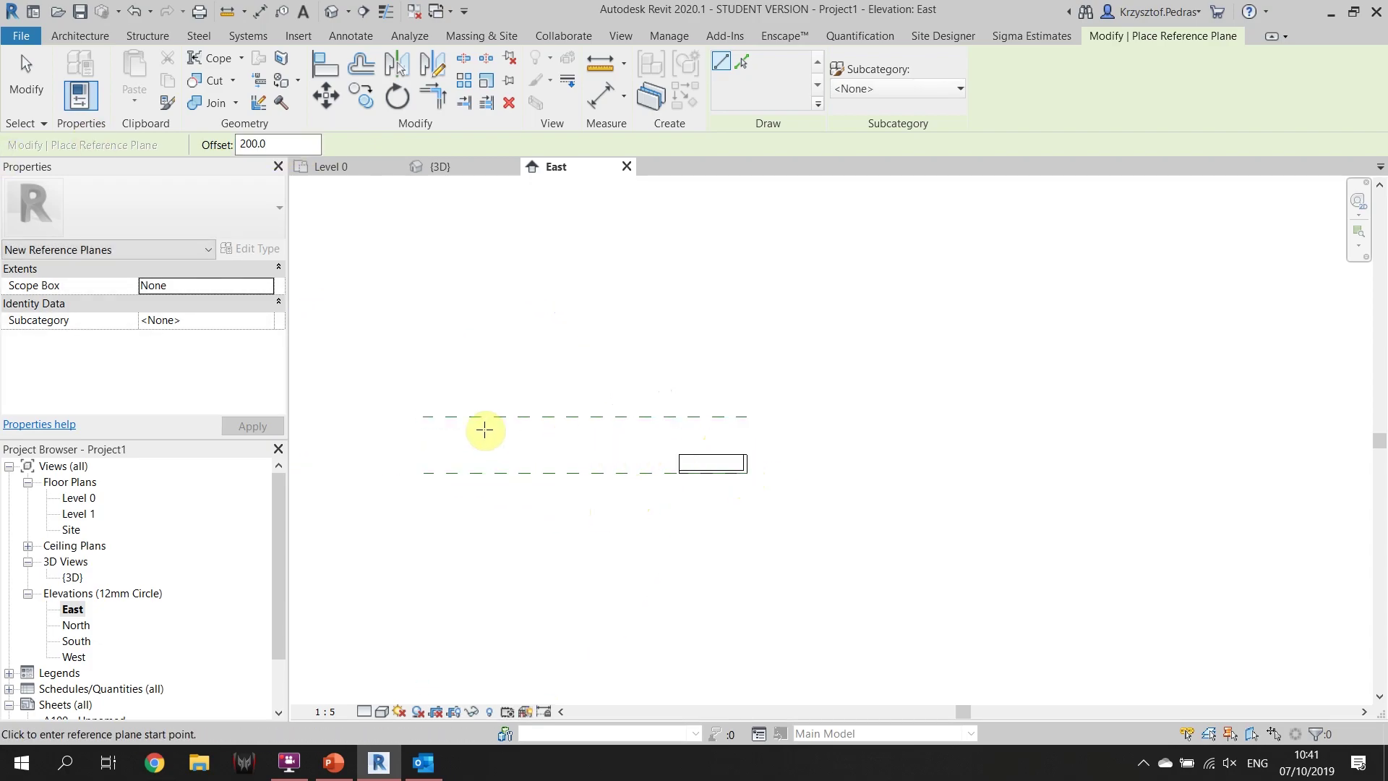
Add two more parallel reference planes above, each offset 200 from the one below, and end the command
left_click(423, 416)
left_click(738, 416)
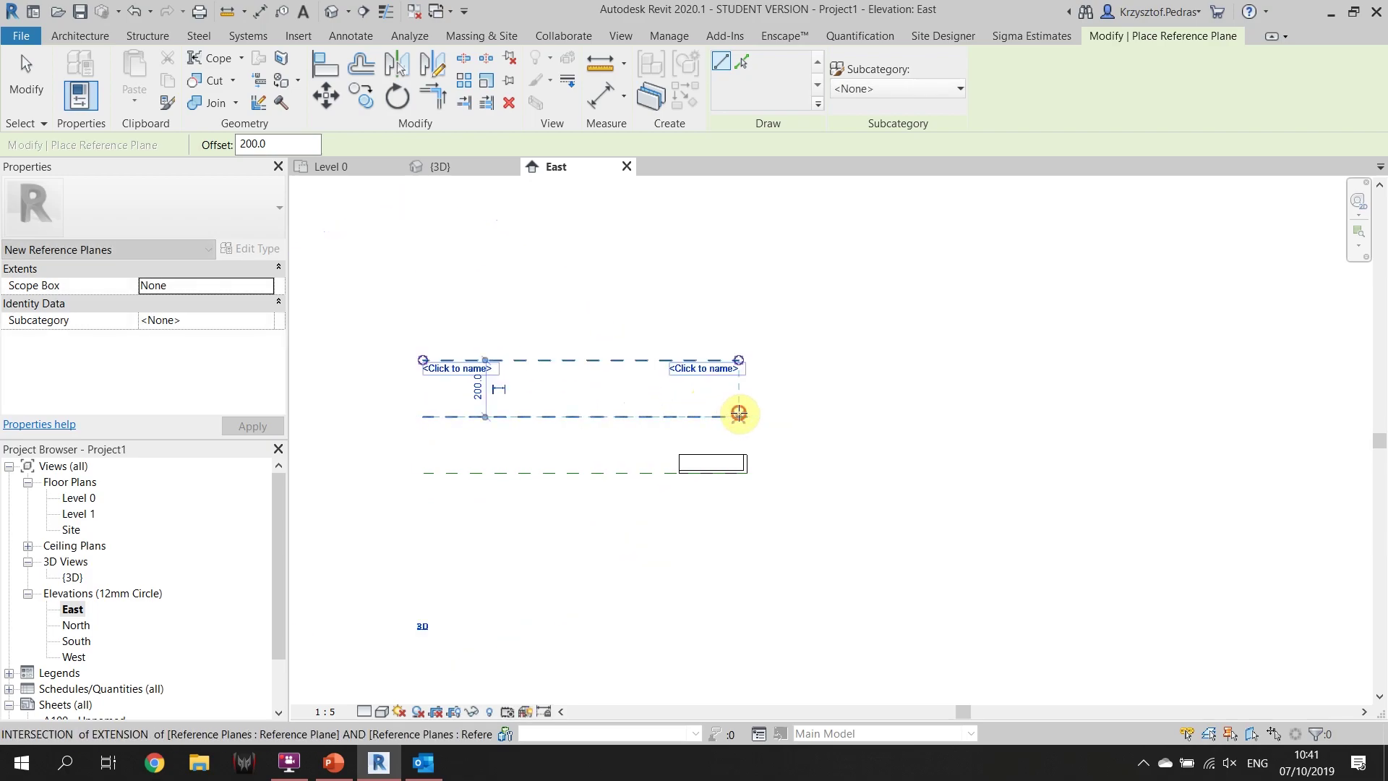
left_click(423, 359)
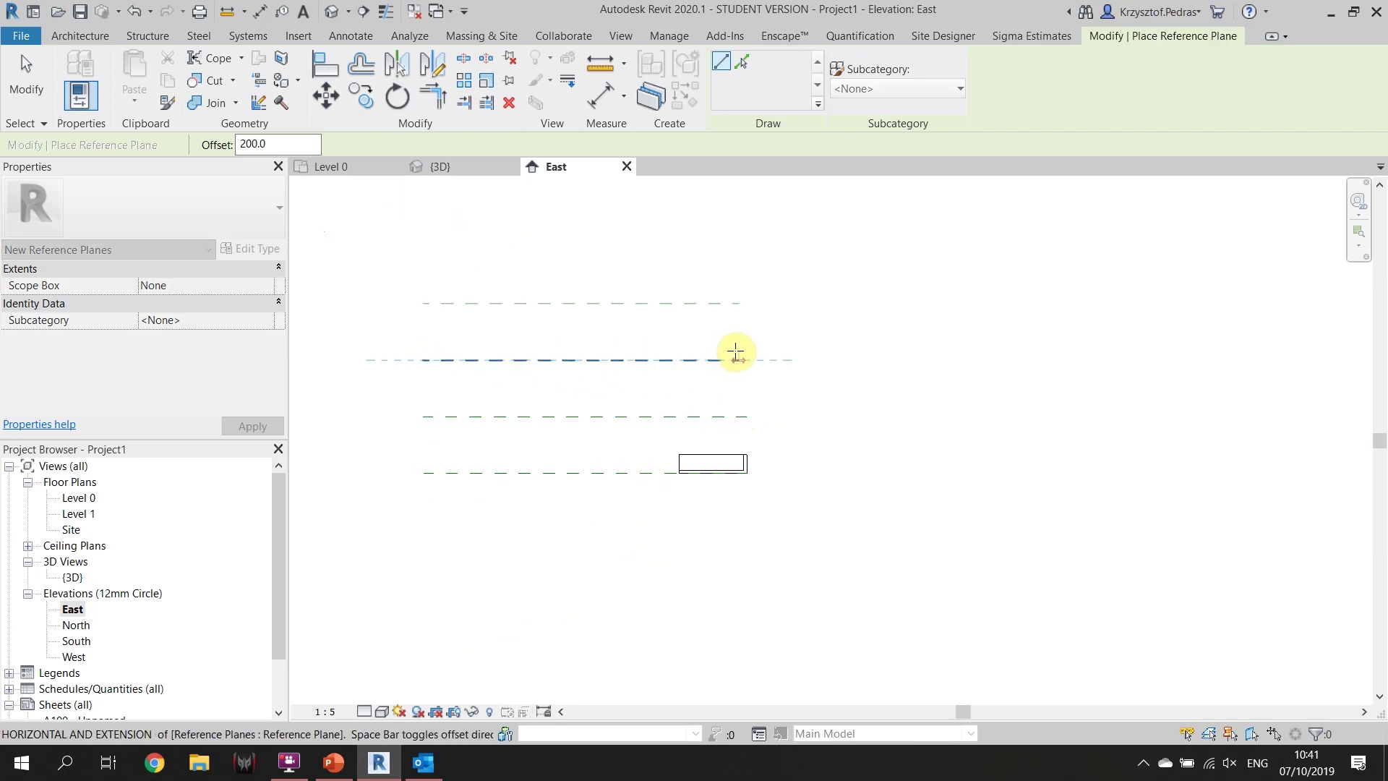
left_click(736, 352)
key("Escape")
key("Escape")
scroll(735, 471, "up", 2)
left_click(694, 459)
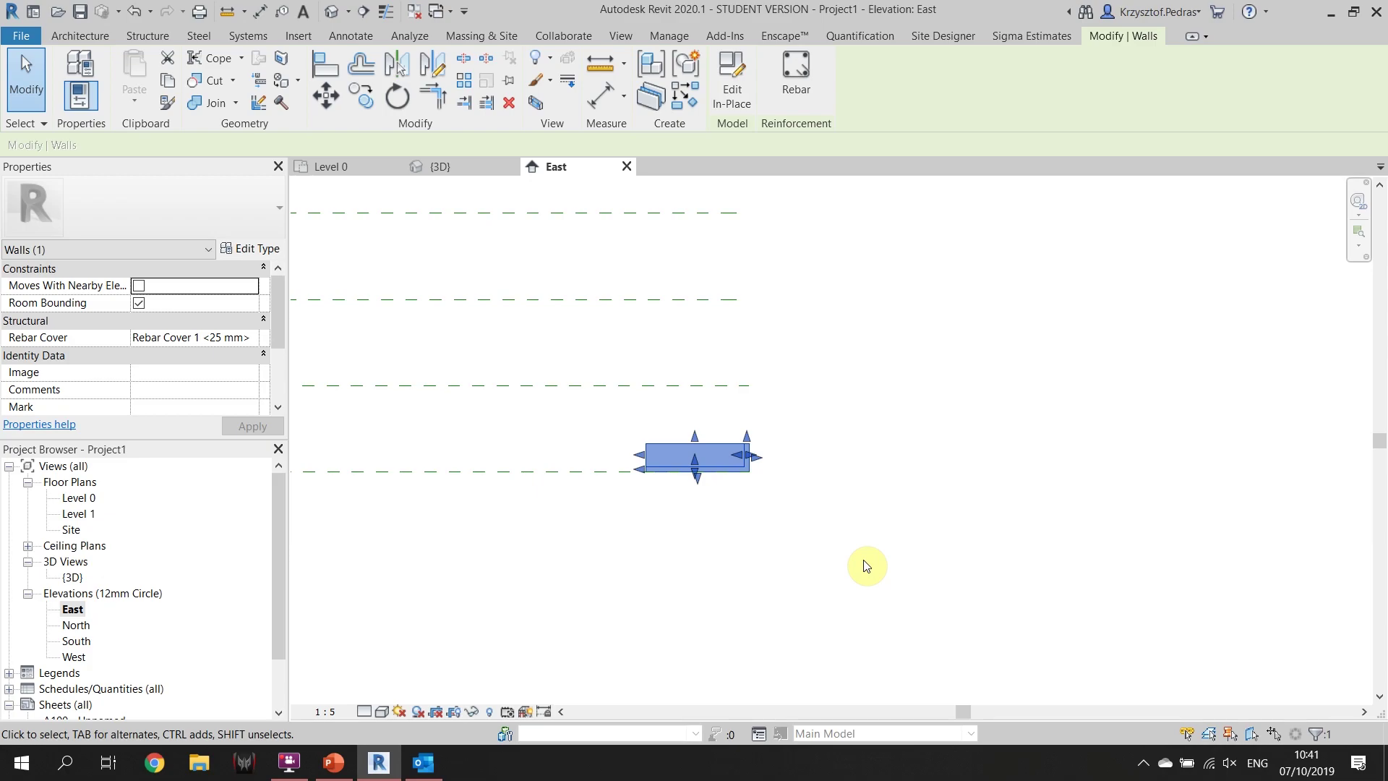
left_click(861, 508)
left_click(650, 458)
scroll(755, 490, "up", 2)
scroll(756, 490, "up", 2)
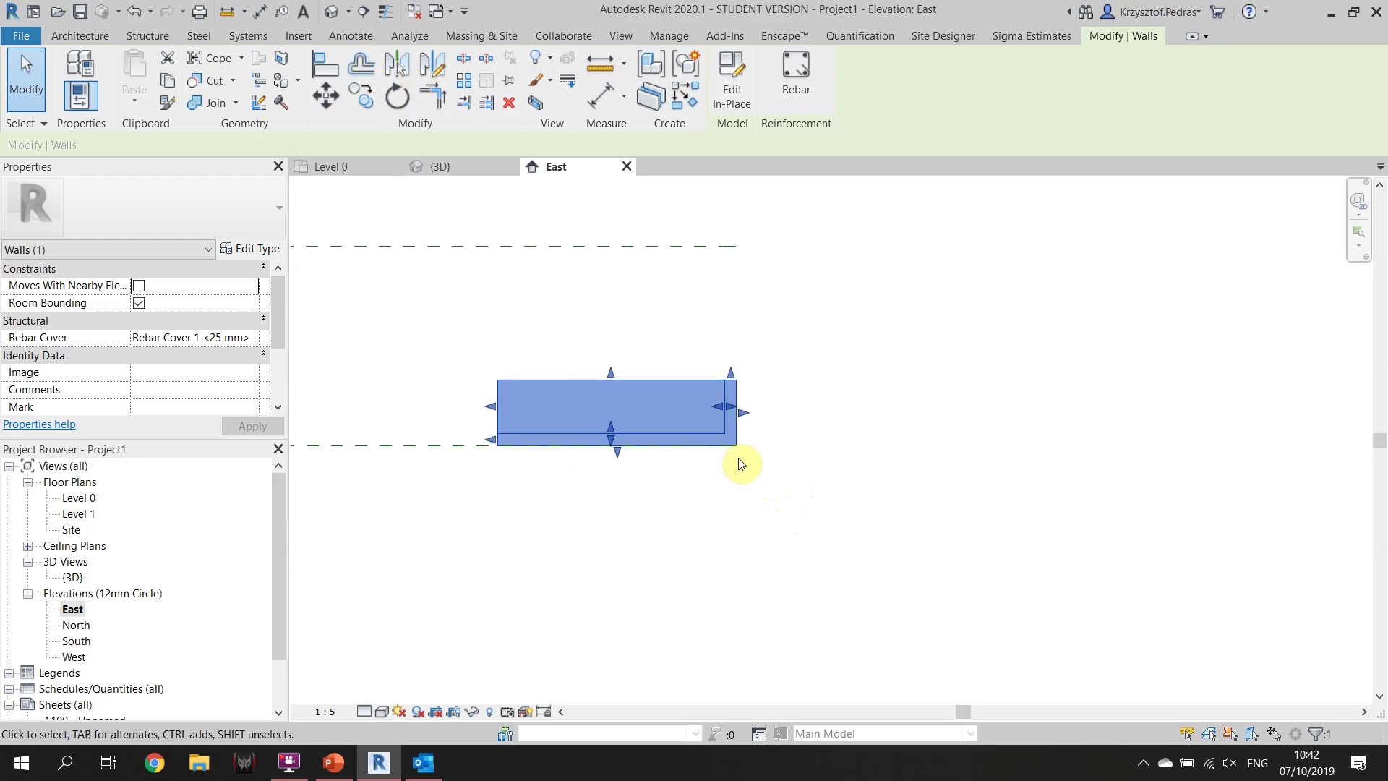
left_click(568, 286)
left_click(578, 396)
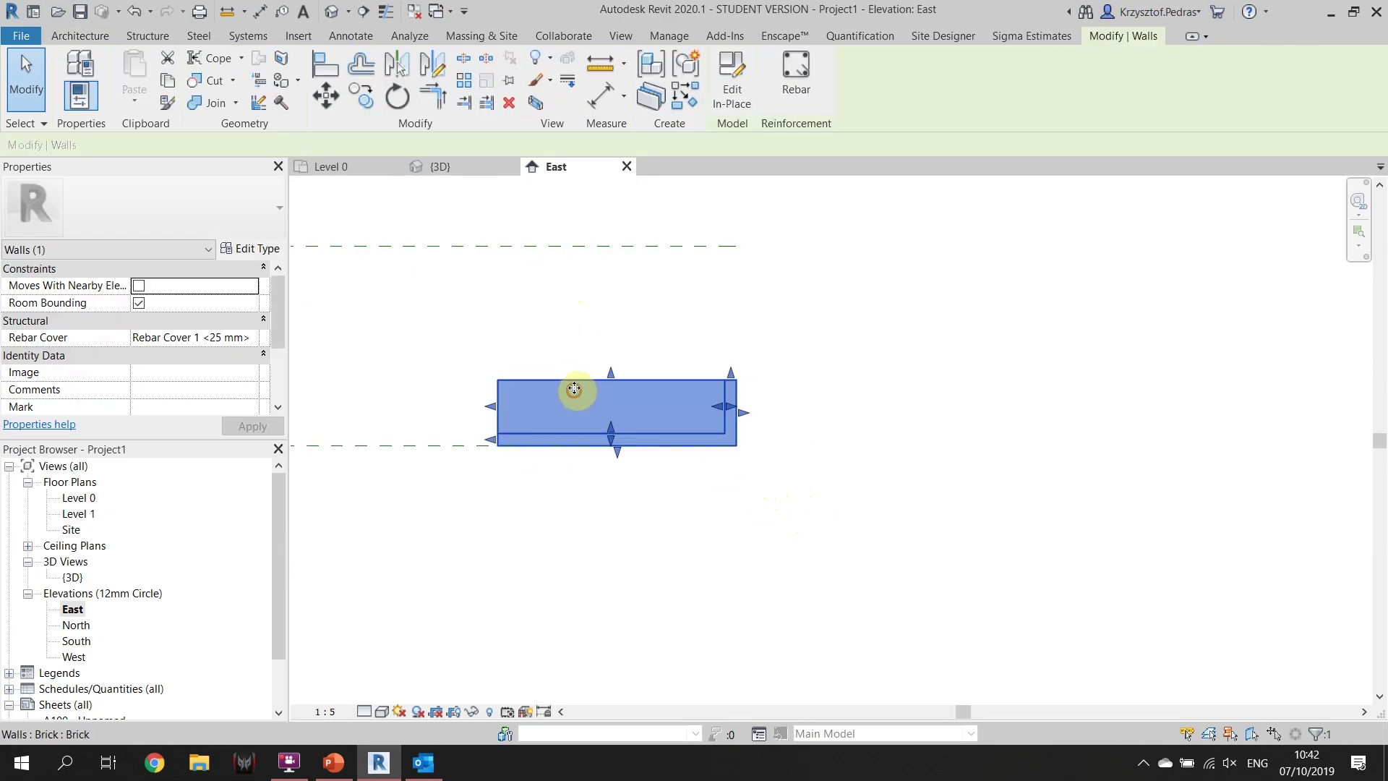
left_click(362, 98)
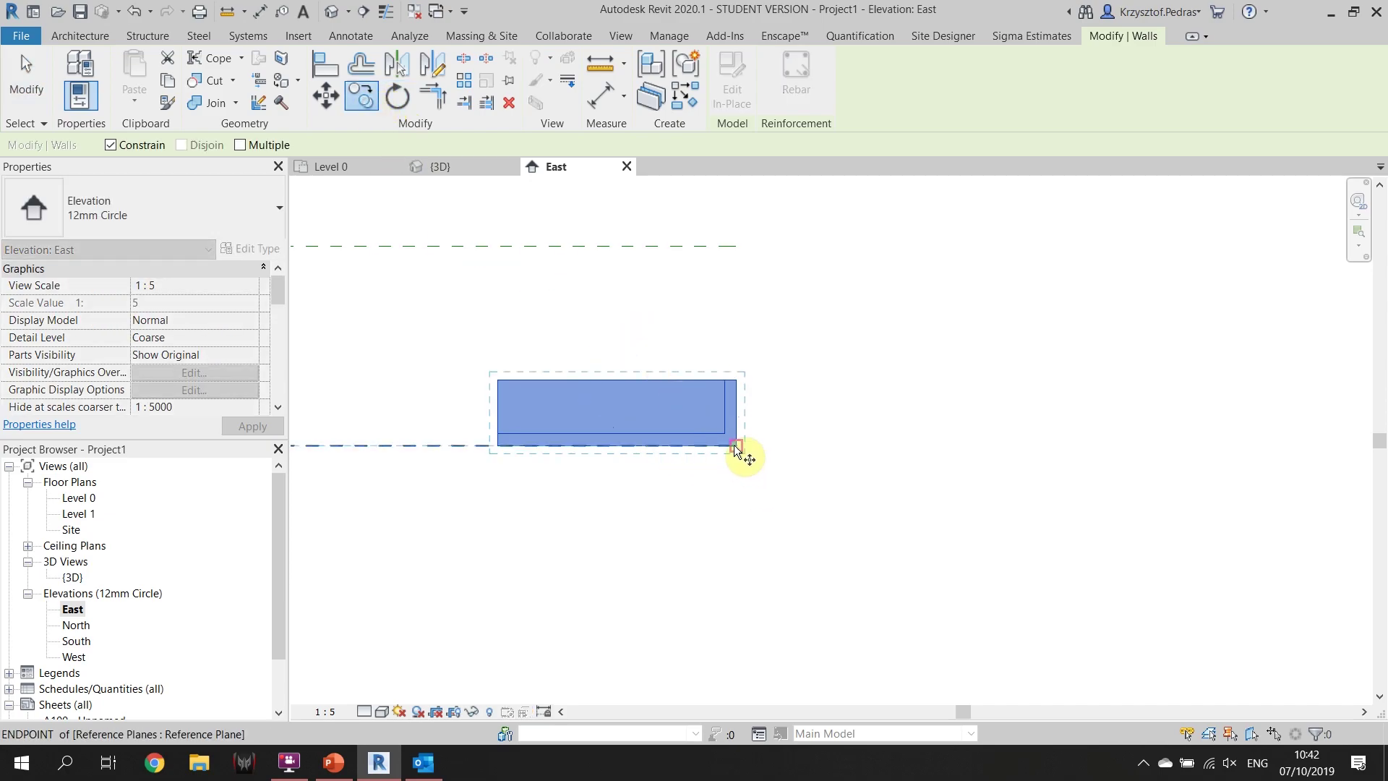
scroll(745, 464, "up", 2)
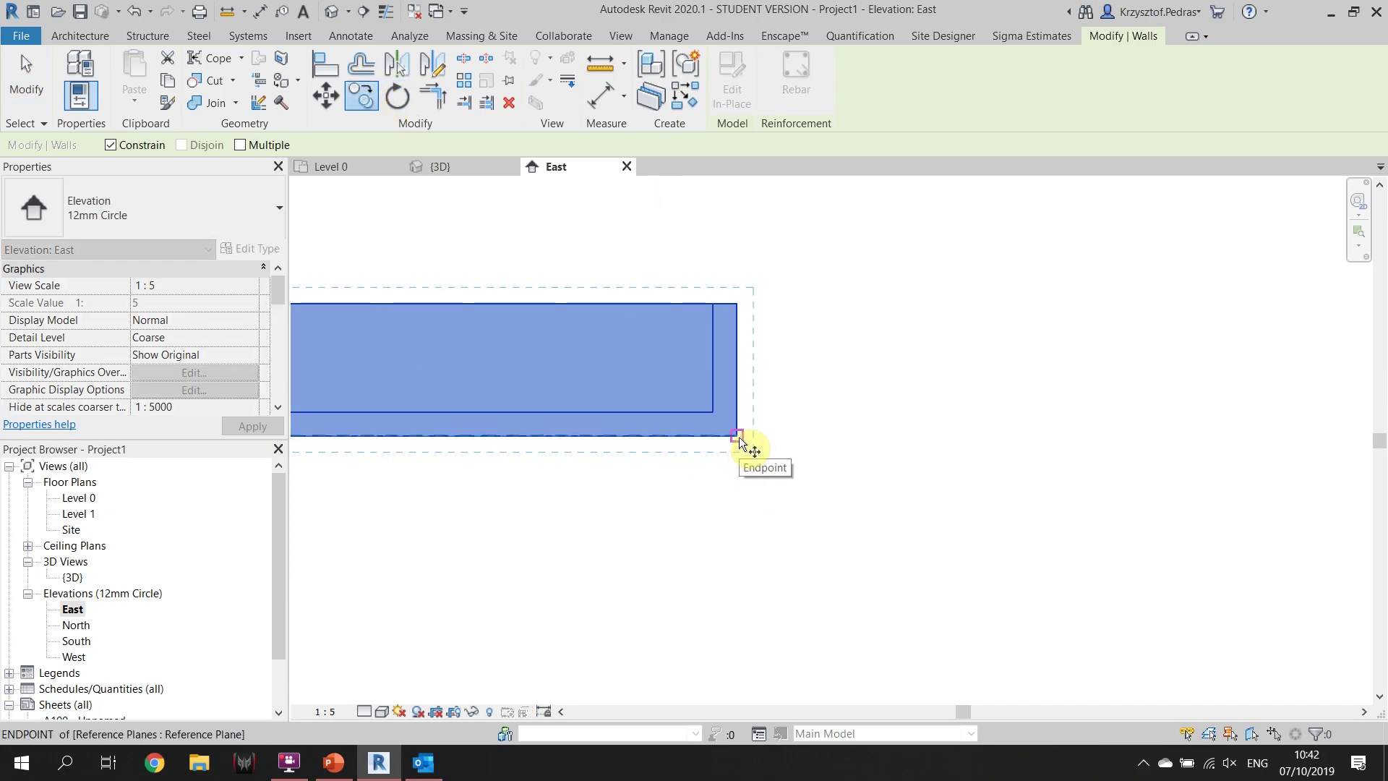
scroll(757, 488, "up", 1)
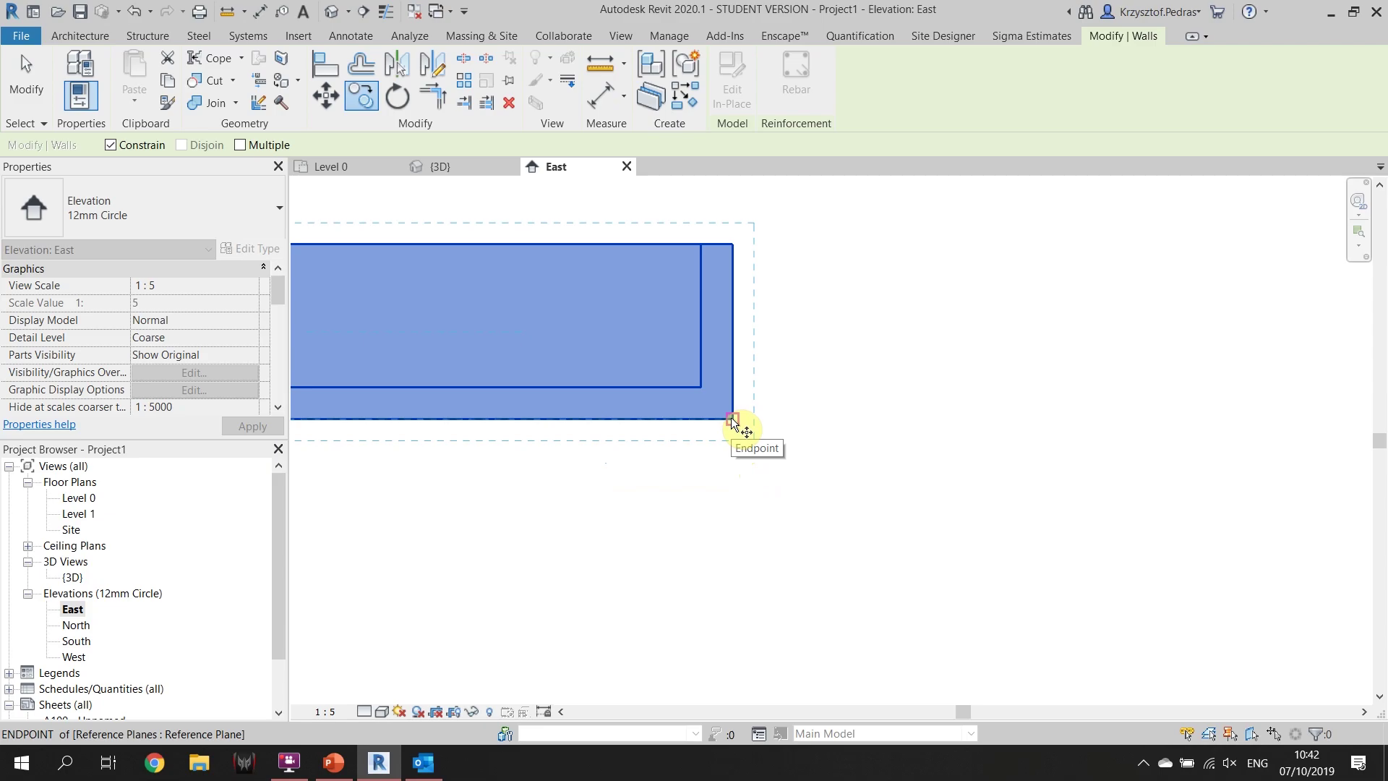
scroll(732, 419, "down", 2)
key("Escape")
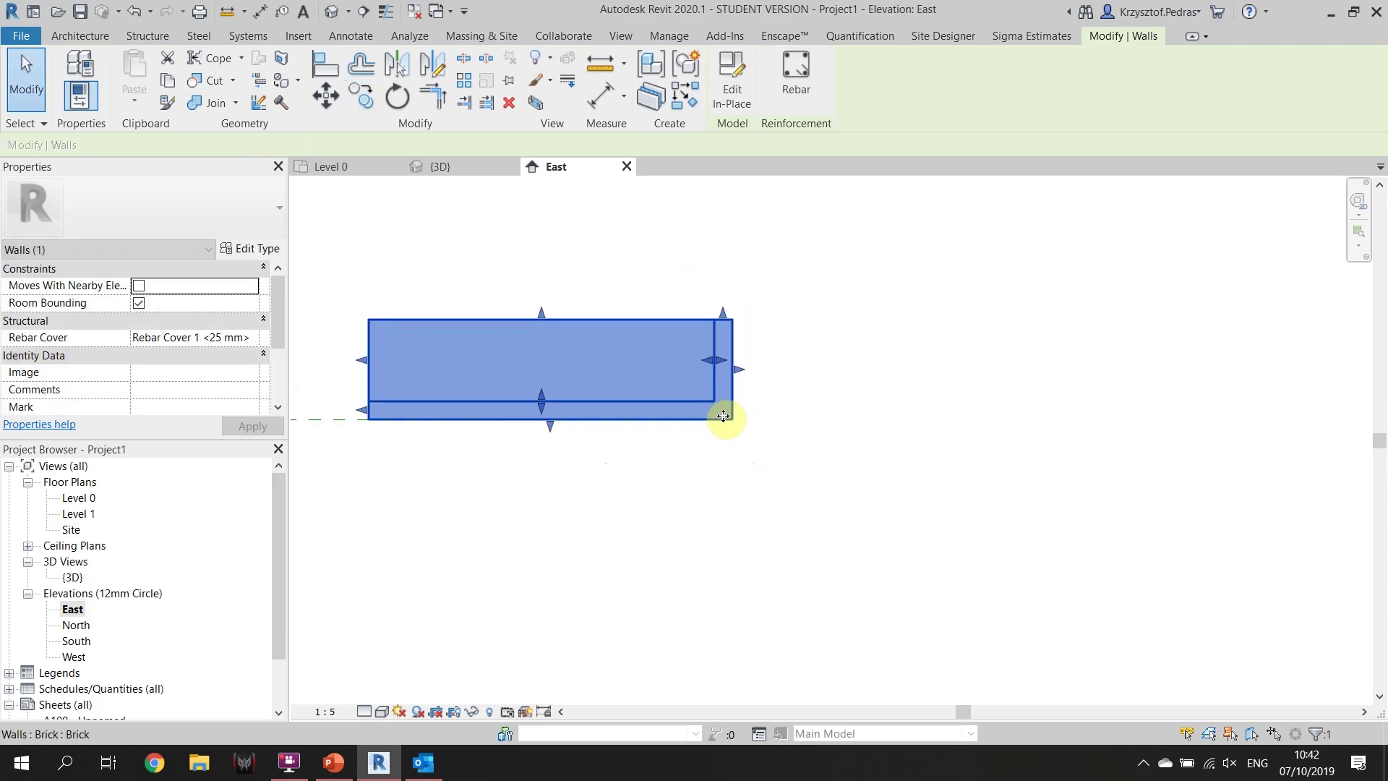
left_click(429, 100)
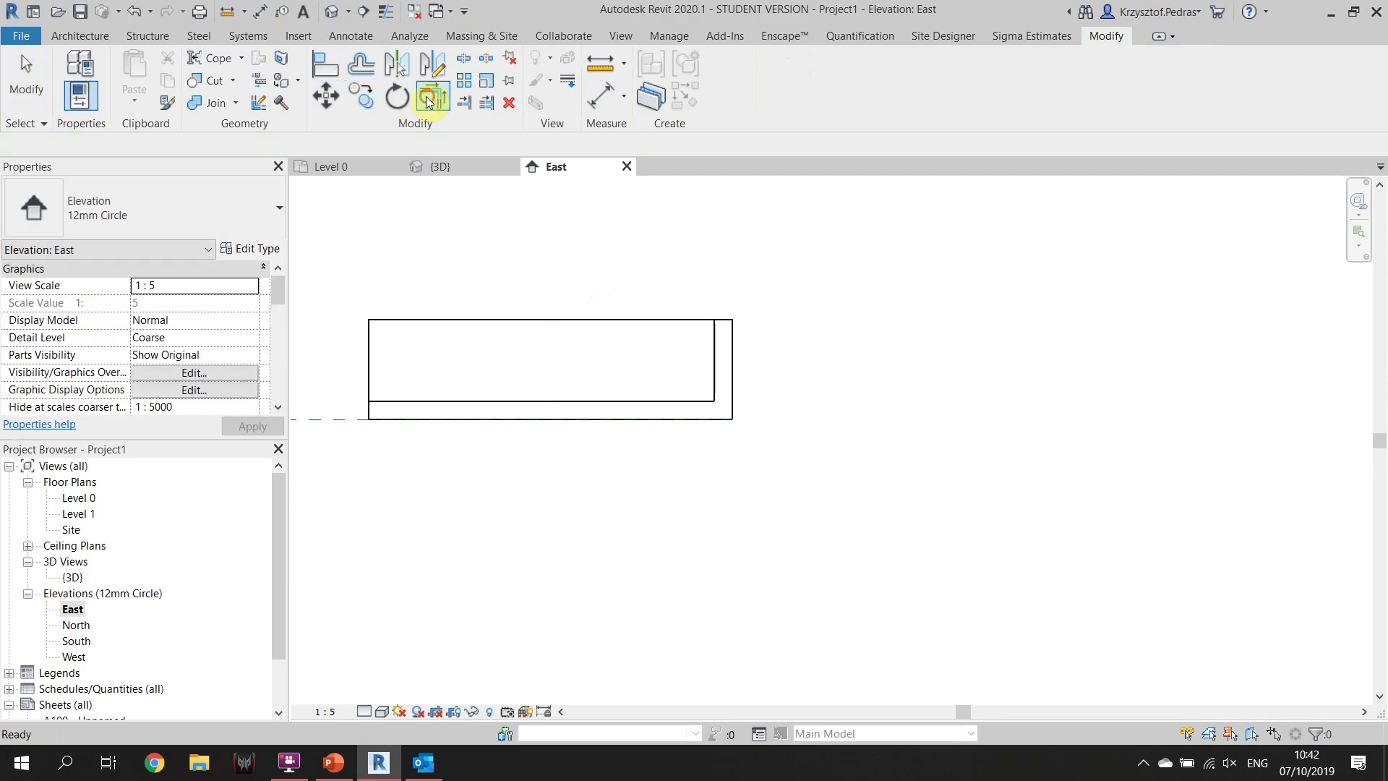
key("Escape")
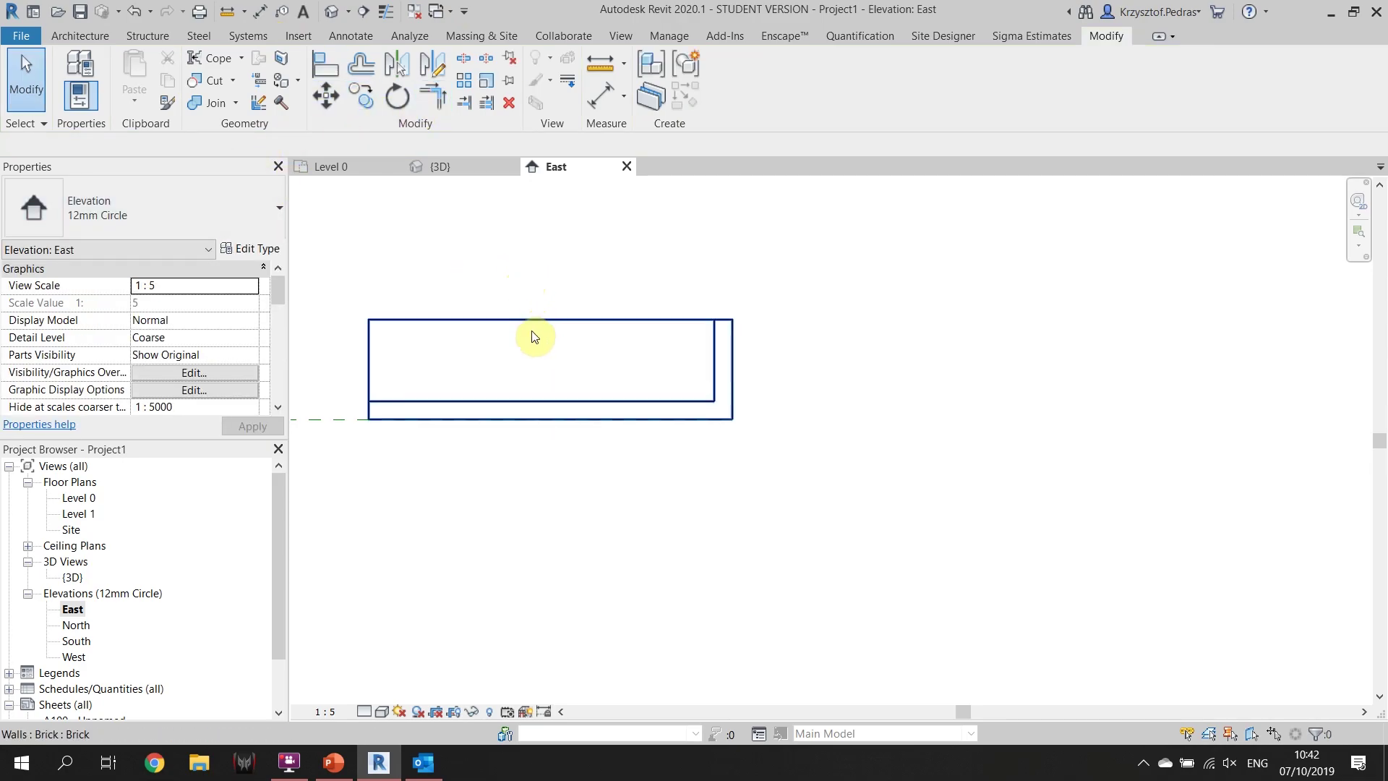
Copy the brick from its lower outer corner with multiple copies enabled, placing two copies end to end along the lowest reference plane
left_click(533, 336)
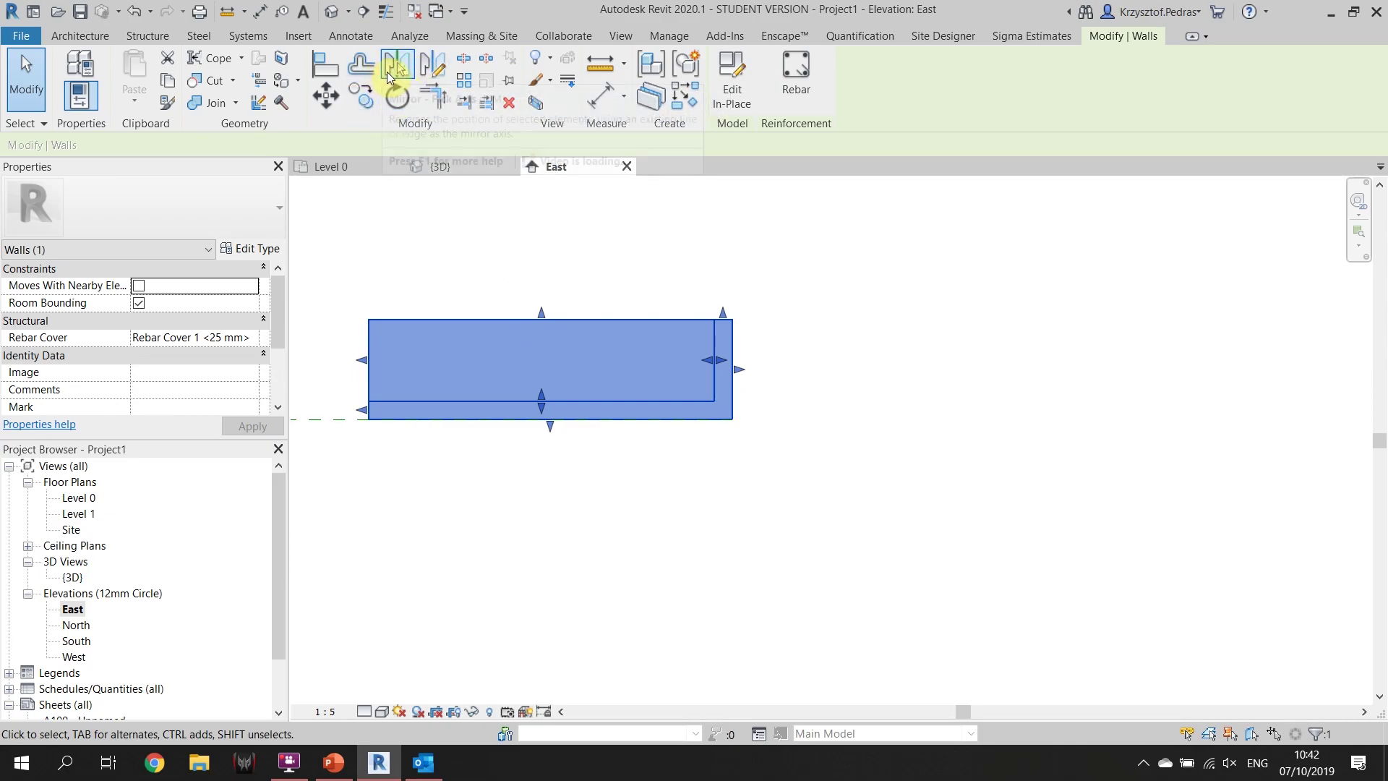
left_click(363, 100)
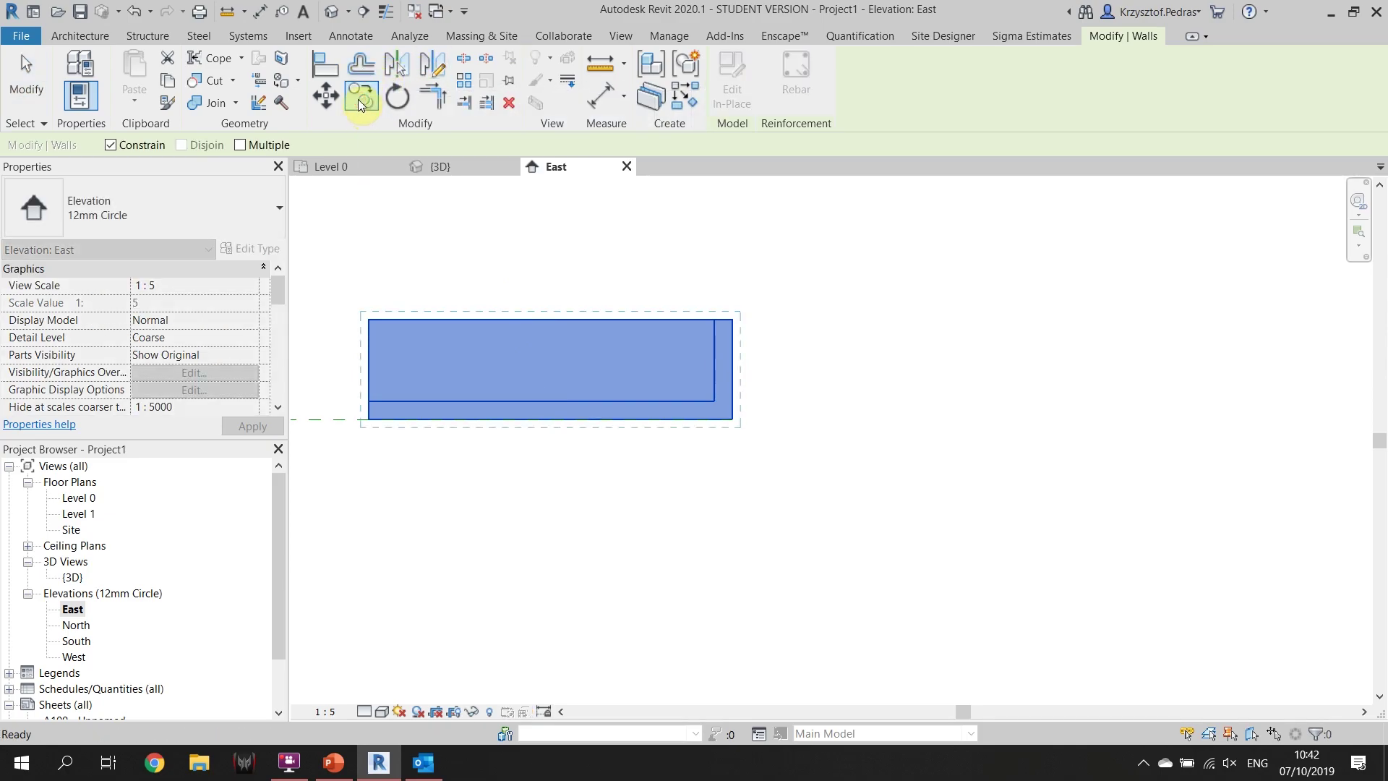
left_click(240, 145)
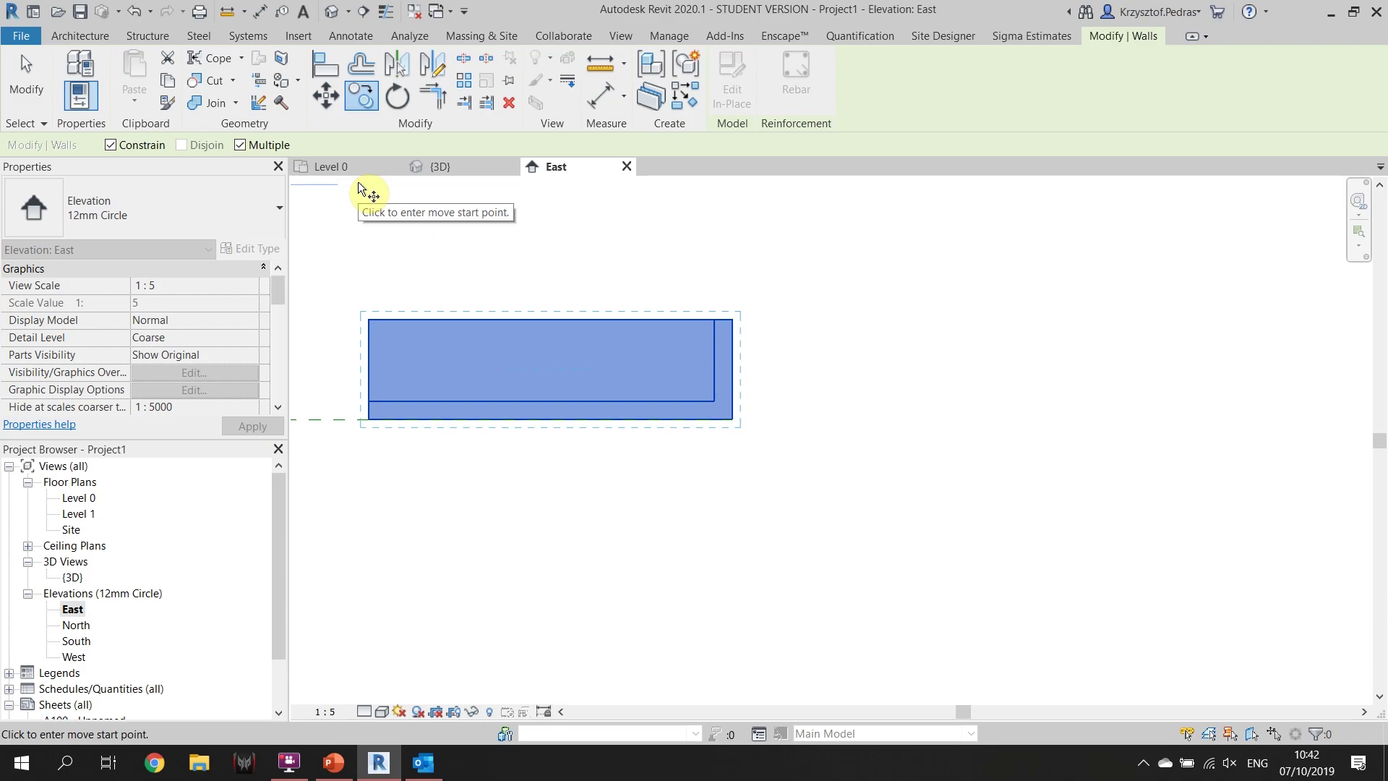
left_click(732, 419)
scroll(684, 438, "down", 2)
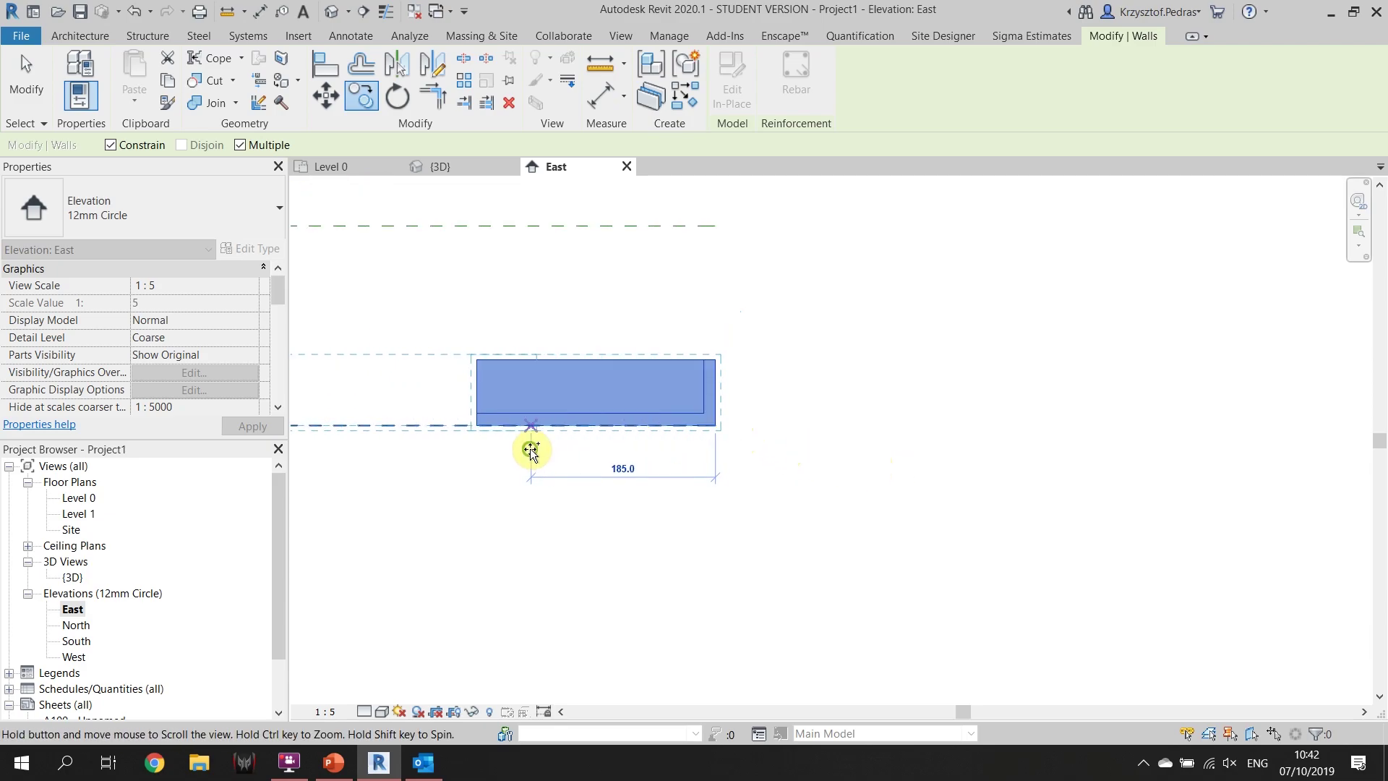
middle_click_drag(531, 449, 644, 412)
scroll(640, 398, "up", 2)
scroll(709, 390, "down", 2)
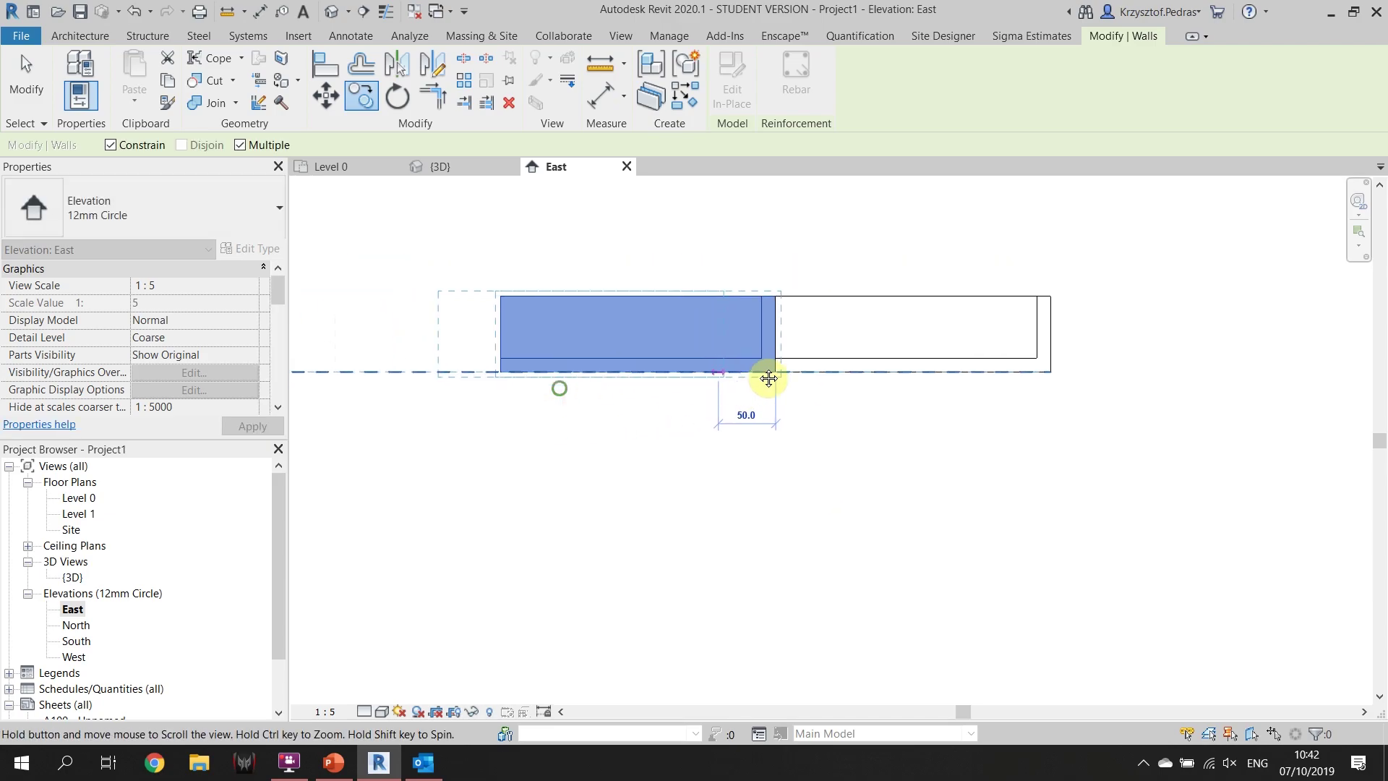
left_click(545, 359)
Place two more brick copies end to end to complete a row of five, and end the copy command
middle_click_drag(576, 372, 752, 354)
scroll(752, 354, "down", 2)
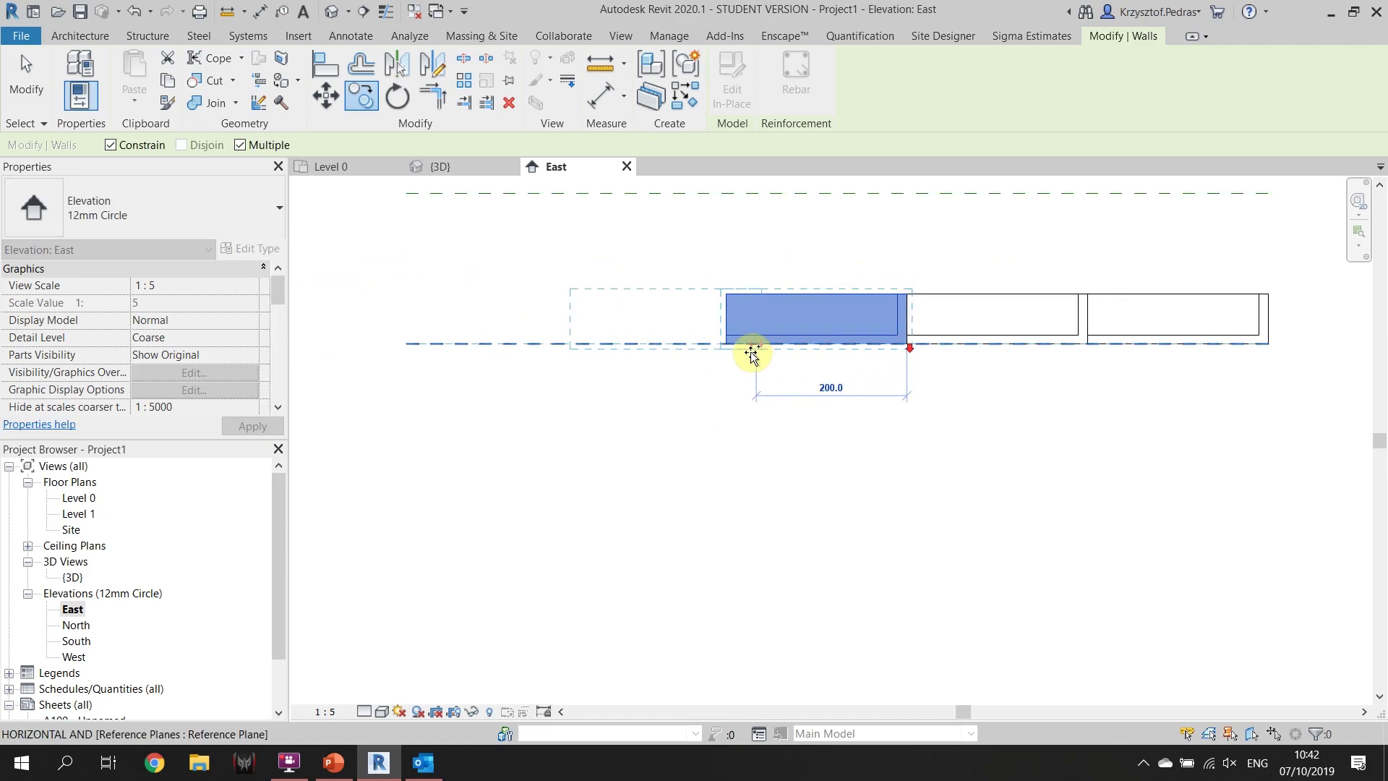
left_click(726, 344)
left_click(546, 341)
key("Escape")
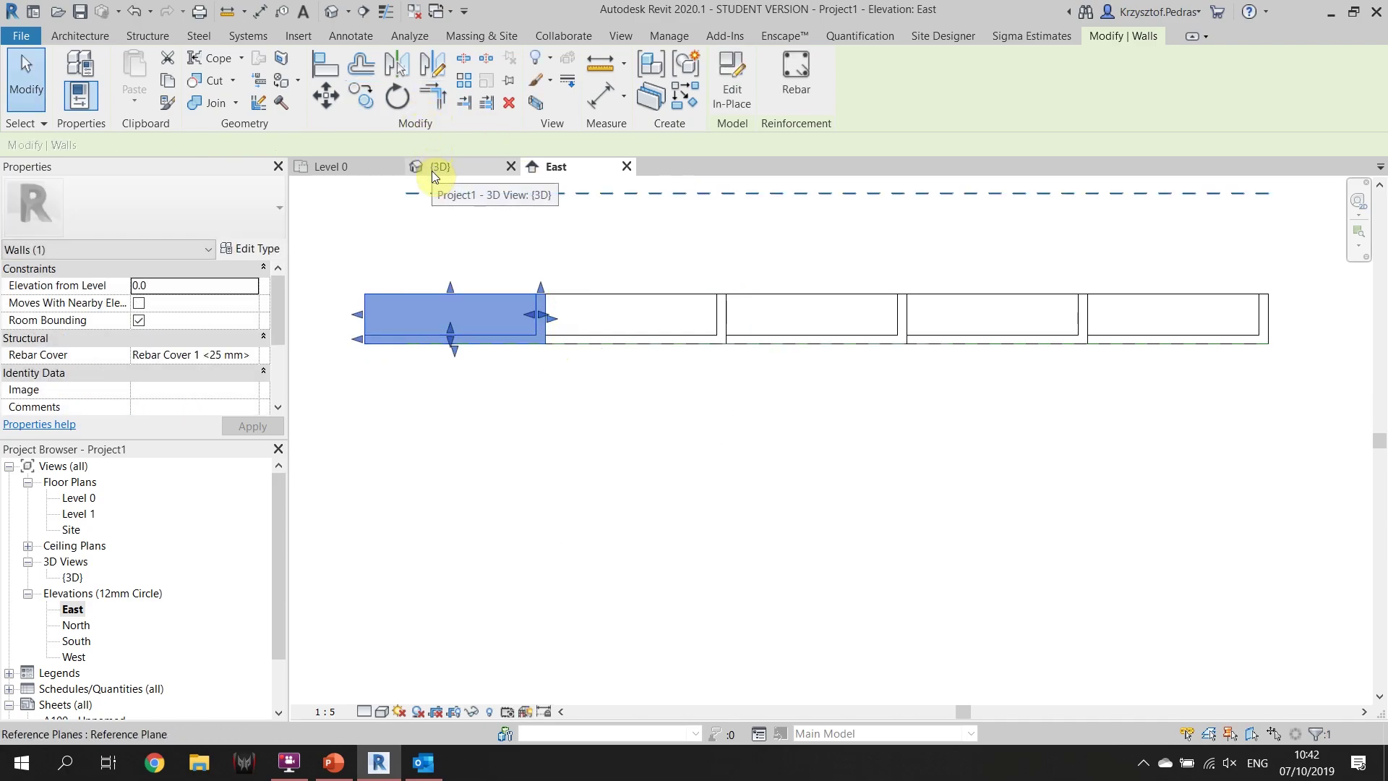
Switch to the 3D view, clear the selection and examine the row of bricks
left_click(431, 171)
scroll(833, 440, "down", 3)
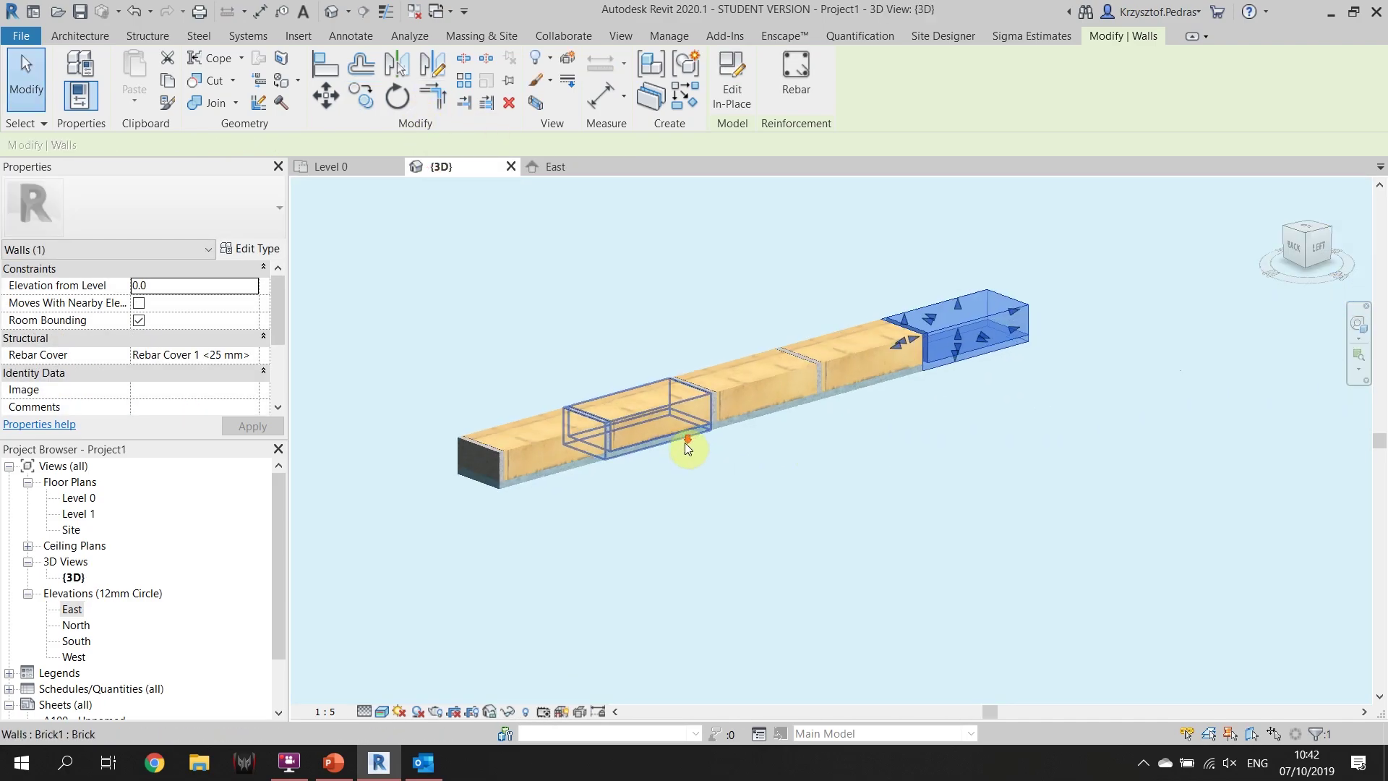
left_click(721, 457)
mouse_move(744, 511)
middle_mouse_down("shift")
mouse_move(979, 434)
mouse_move(865, 443)
mouse_move(728, 486)
mouse_move(738, 473)
middle_mouse_up("shift")
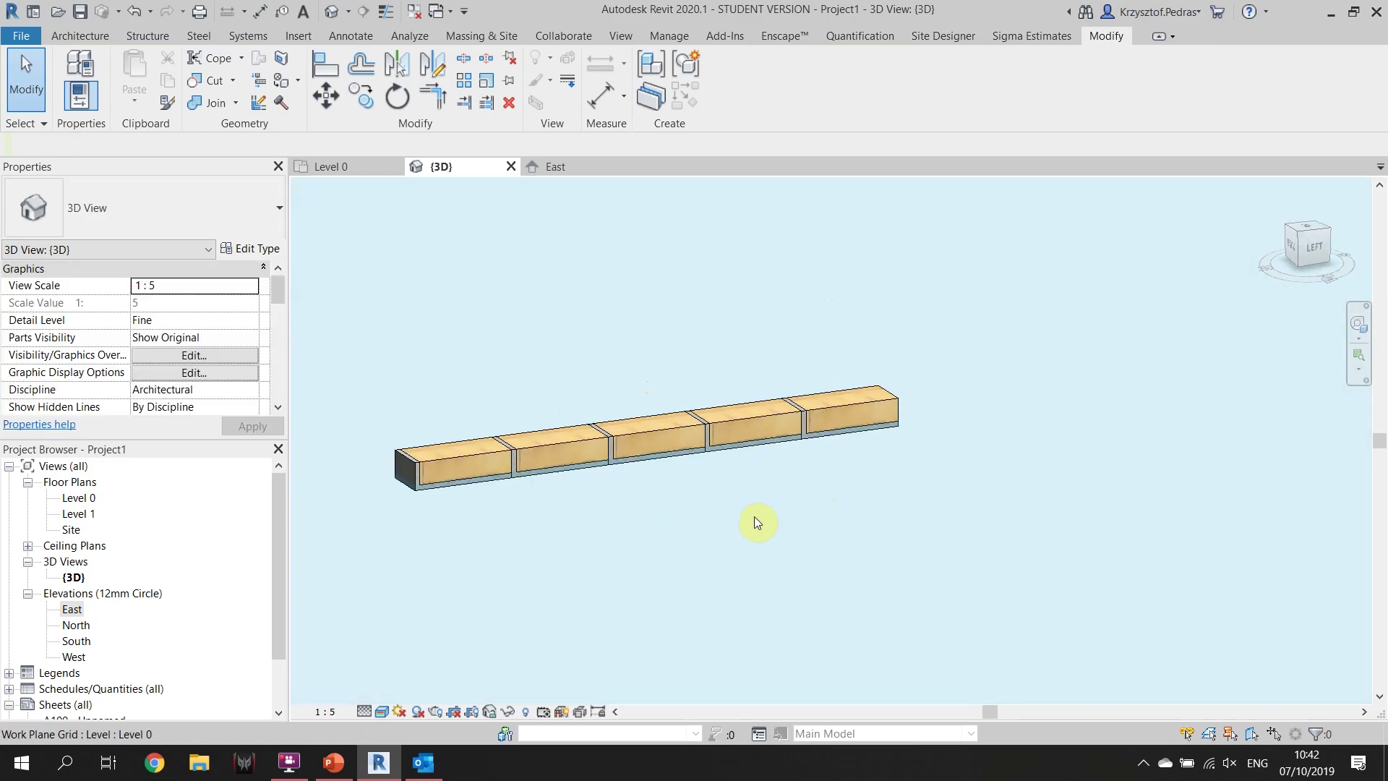
In the East elevation, draw a vertical reference plane upward from the midpoint of the outermost brick's upper edge and end the command
scroll(769, 506, "up", 3)
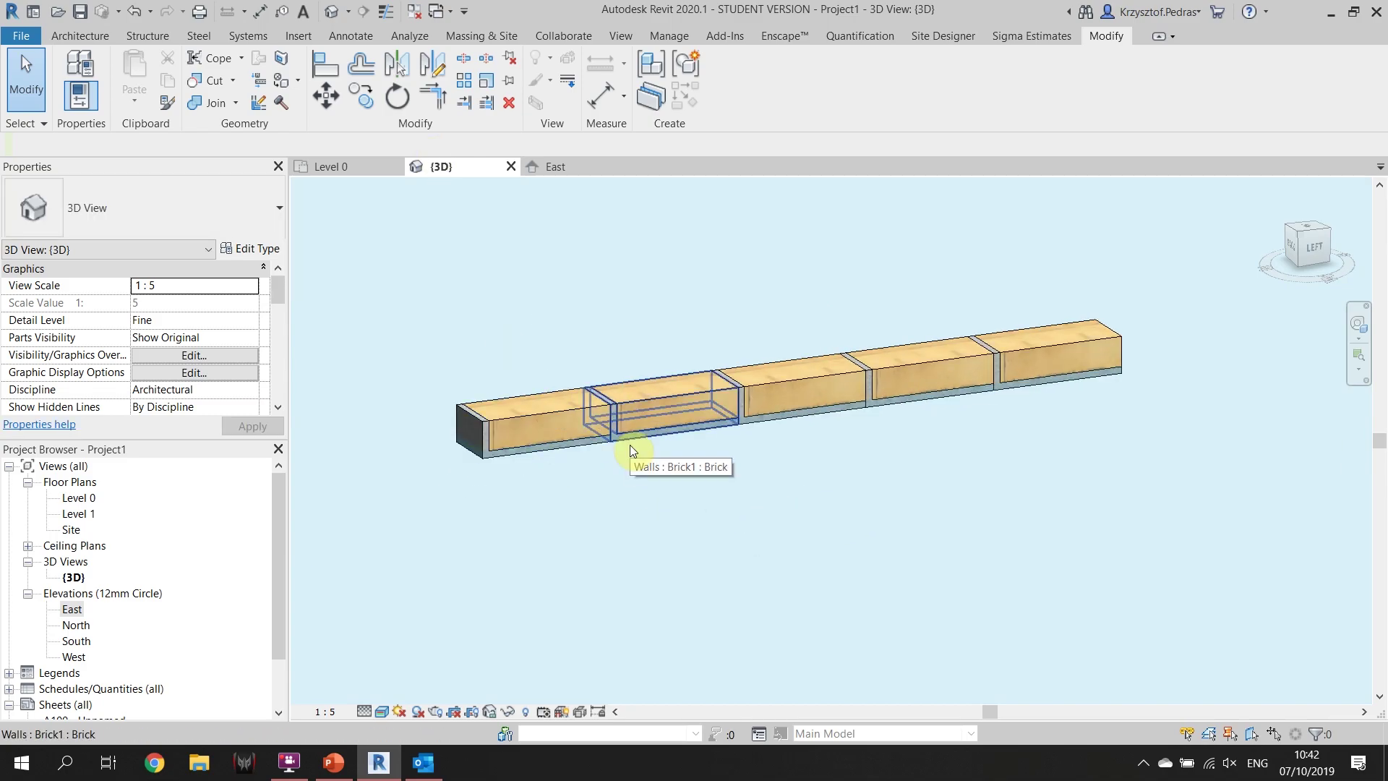
left_click(573, 167)
middle_click_drag(713, 495, 675, 567)
scroll(722, 527, "down", 2)
scroll(1009, 494, "up", 1)
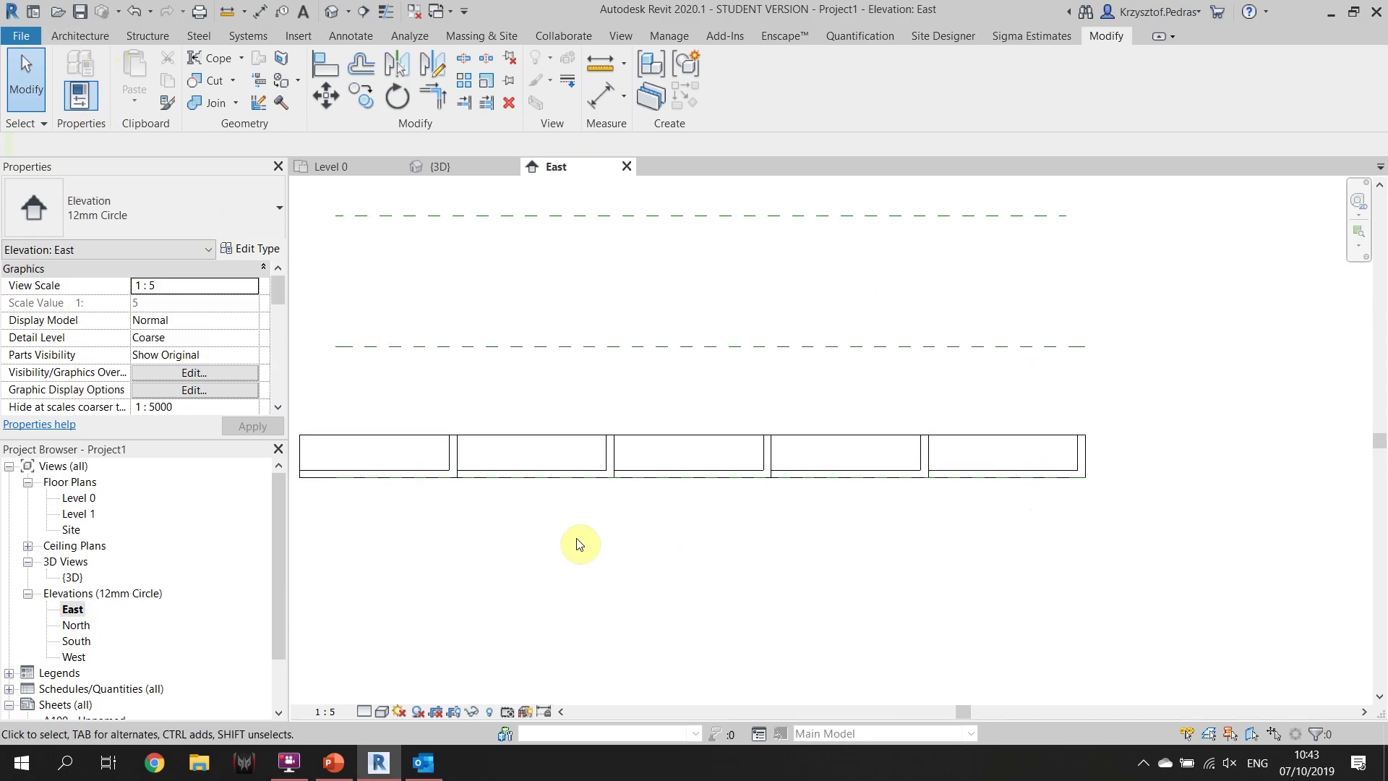
middle_click_drag(561, 517, 739, 480)
left_click(105, 40)
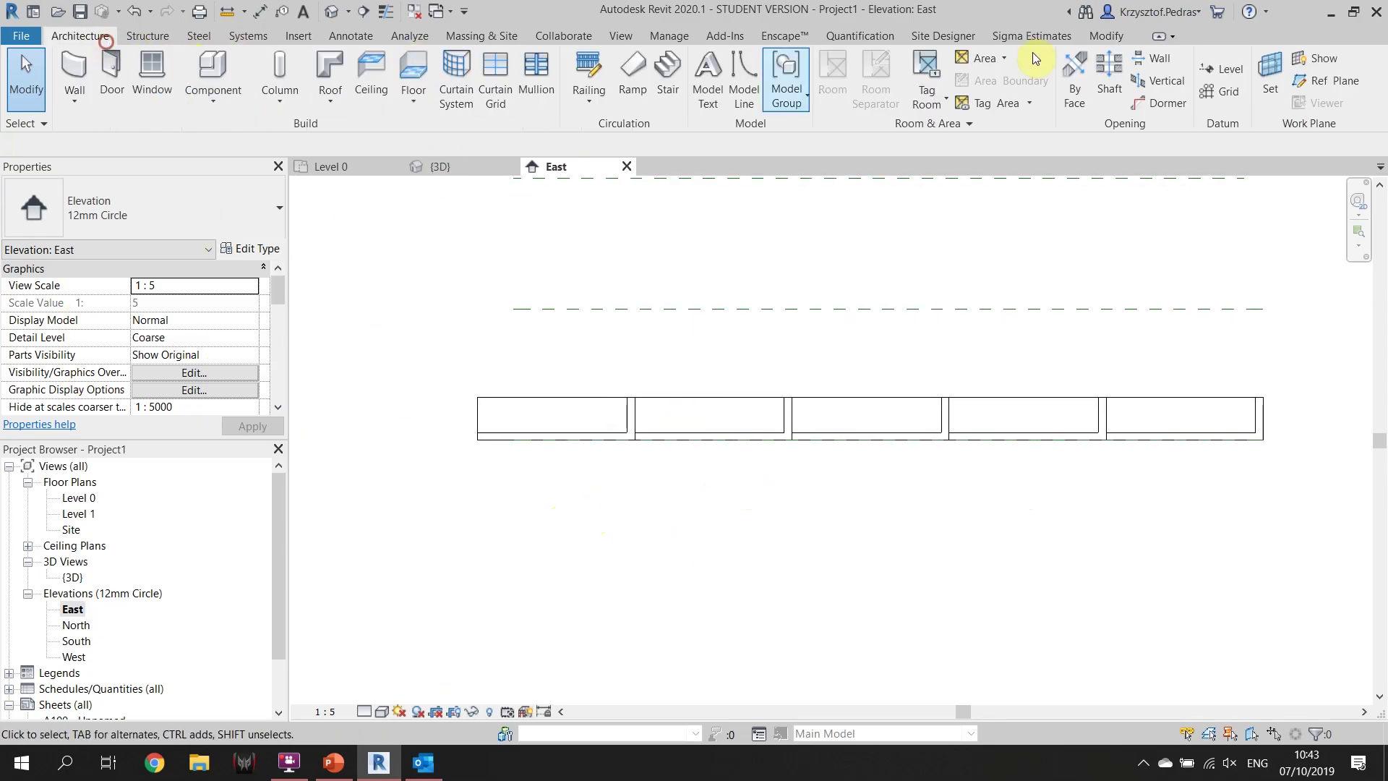
left_click(1308, 85)
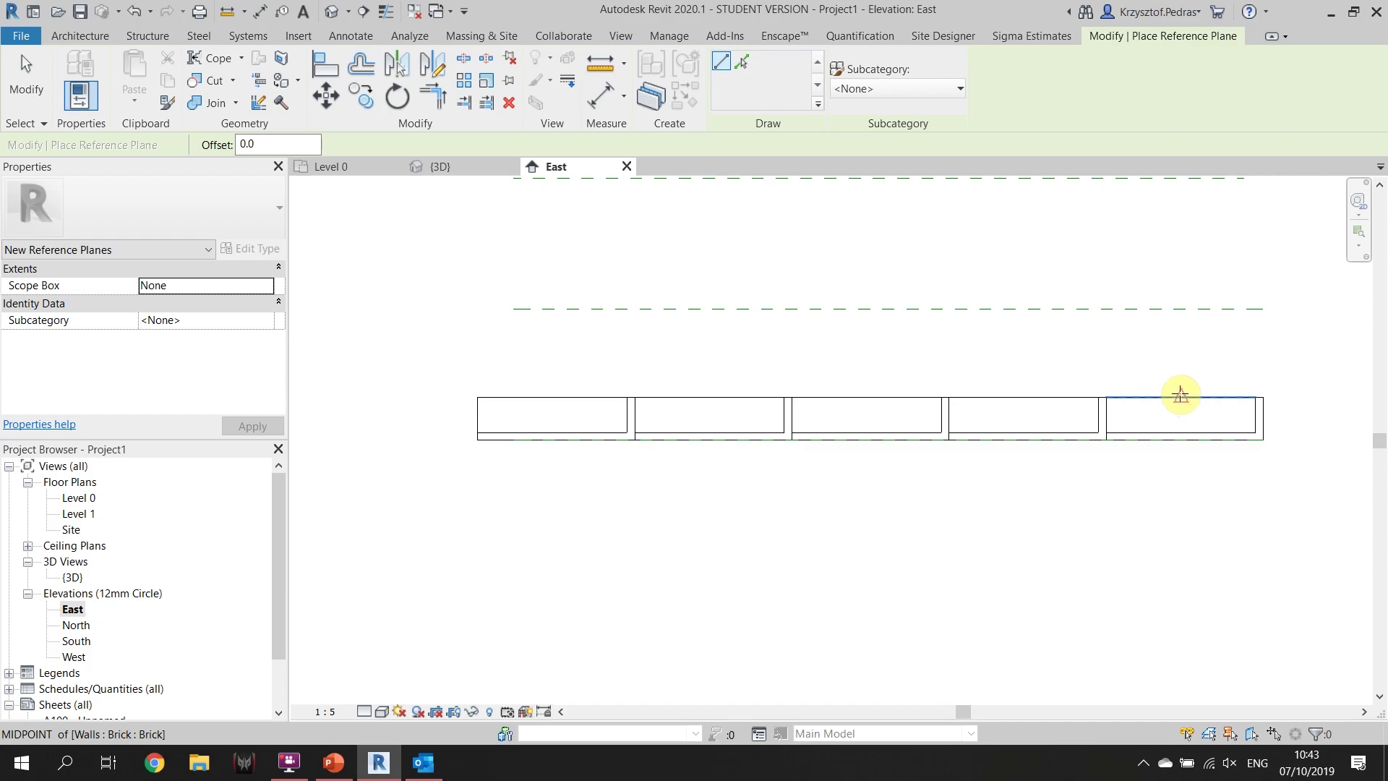
left_click(1181, 396)
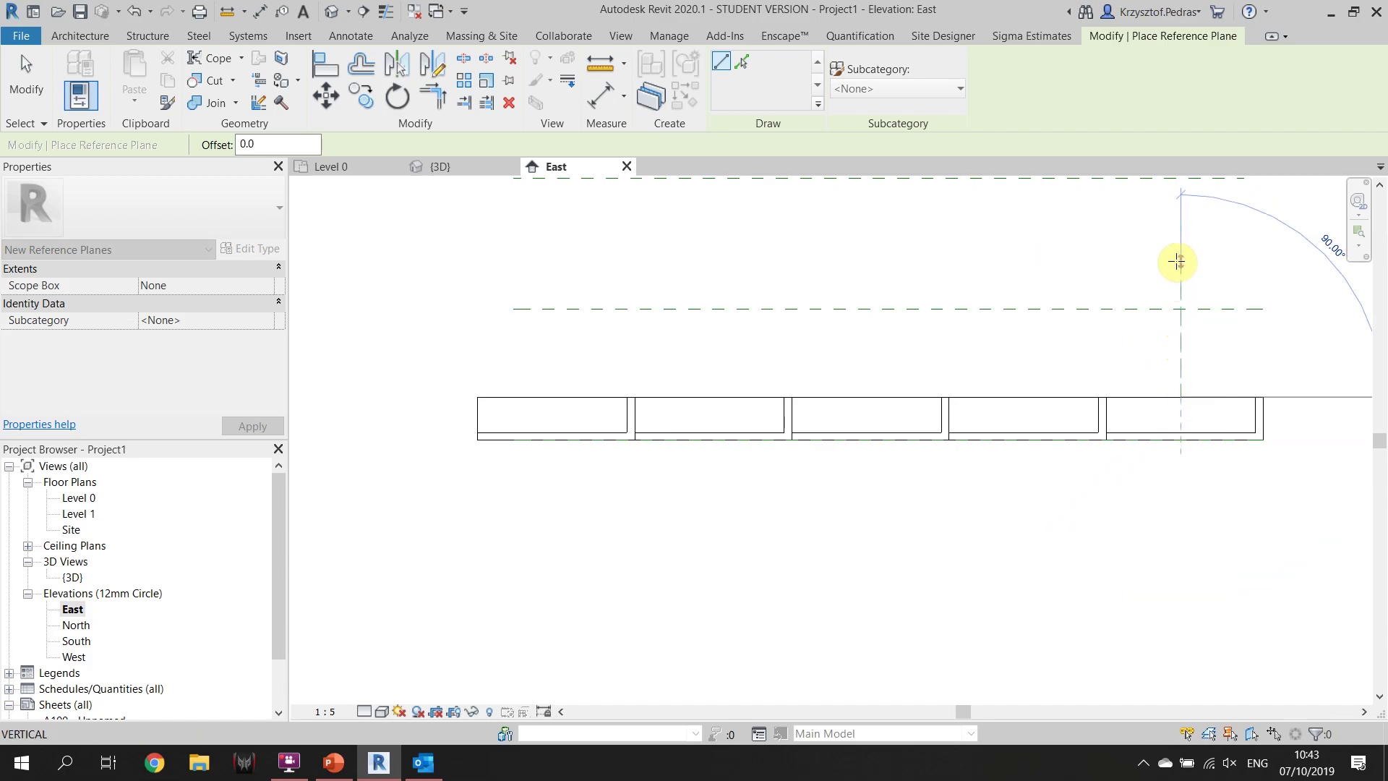
left_click(1177, 261)
key("Escape")
key("Escape")
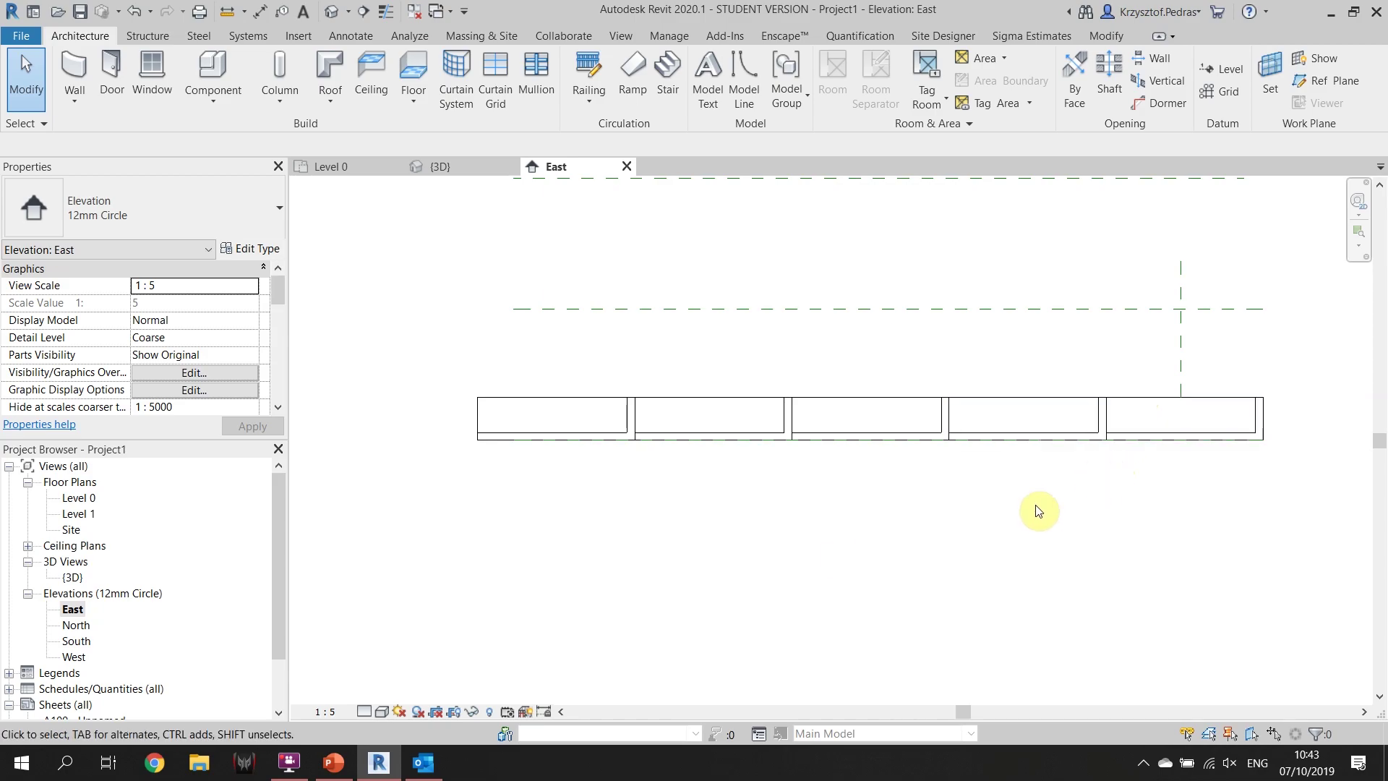
Copy all five bricks unconstrained from the row's lower outer corner to the foot of the vertical reference plane, forming a half-brick-staggered second row
left_click(544, 437)
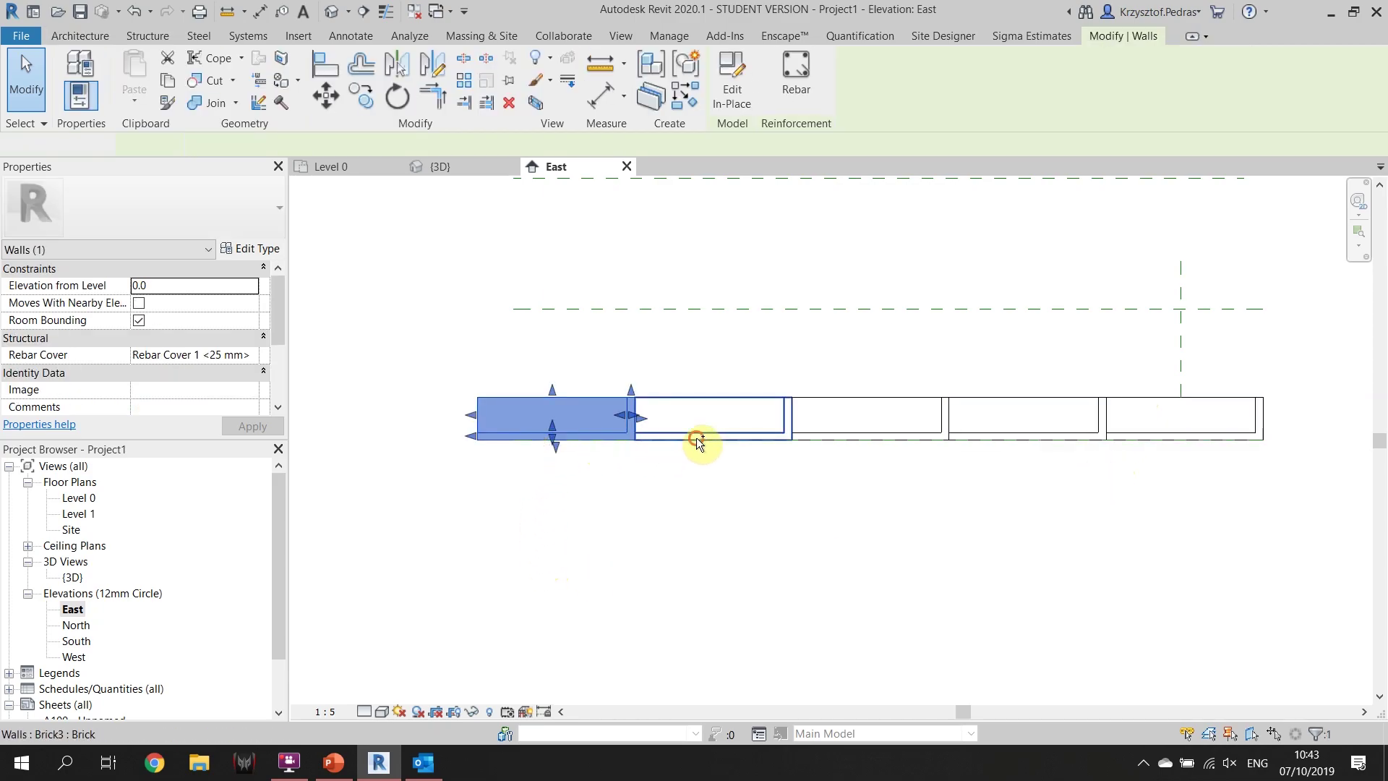
left_click(723, 436, "ctrl")
left_click(892, 437, "ctrl")
left_click(990, 428, "ctrl")
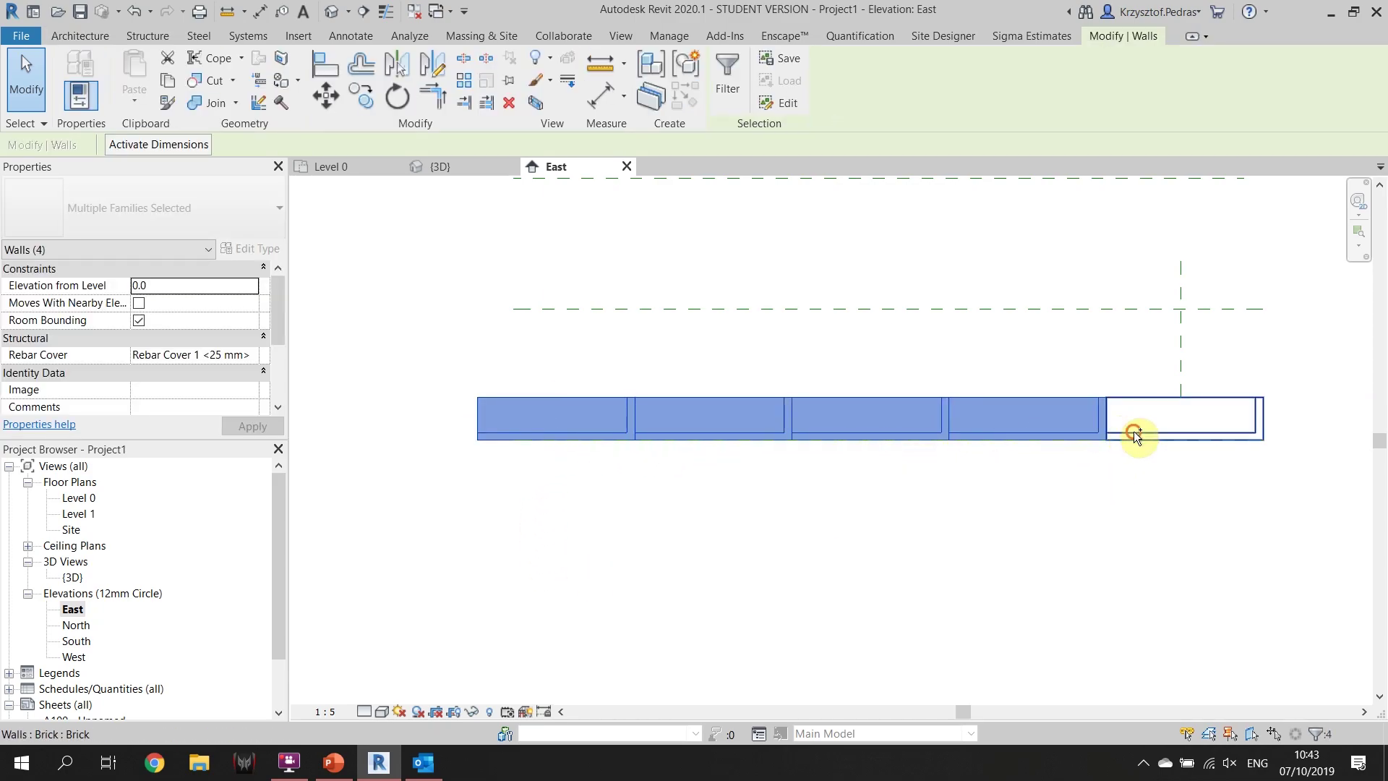
left_click(1134, 431, "ctrl")
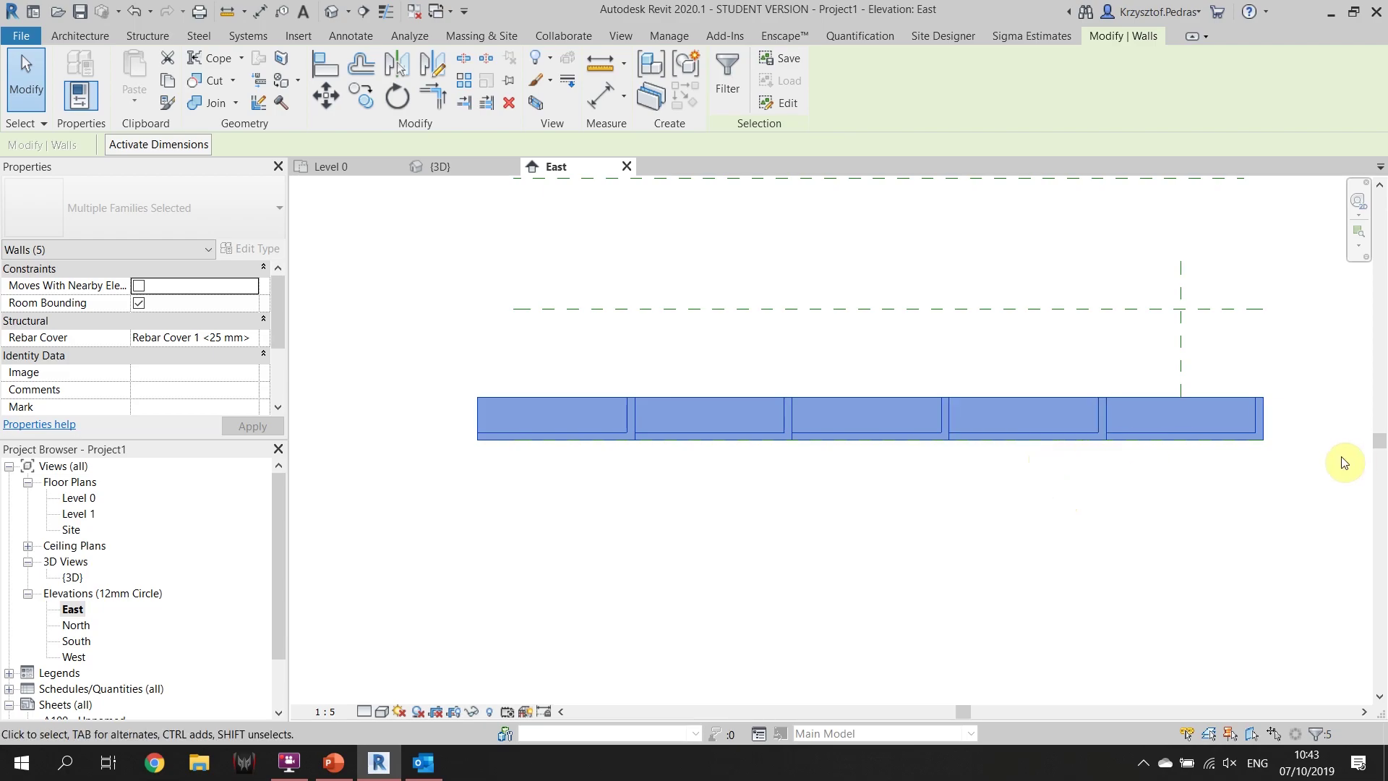
scroll(1264, 477, "up", 1)
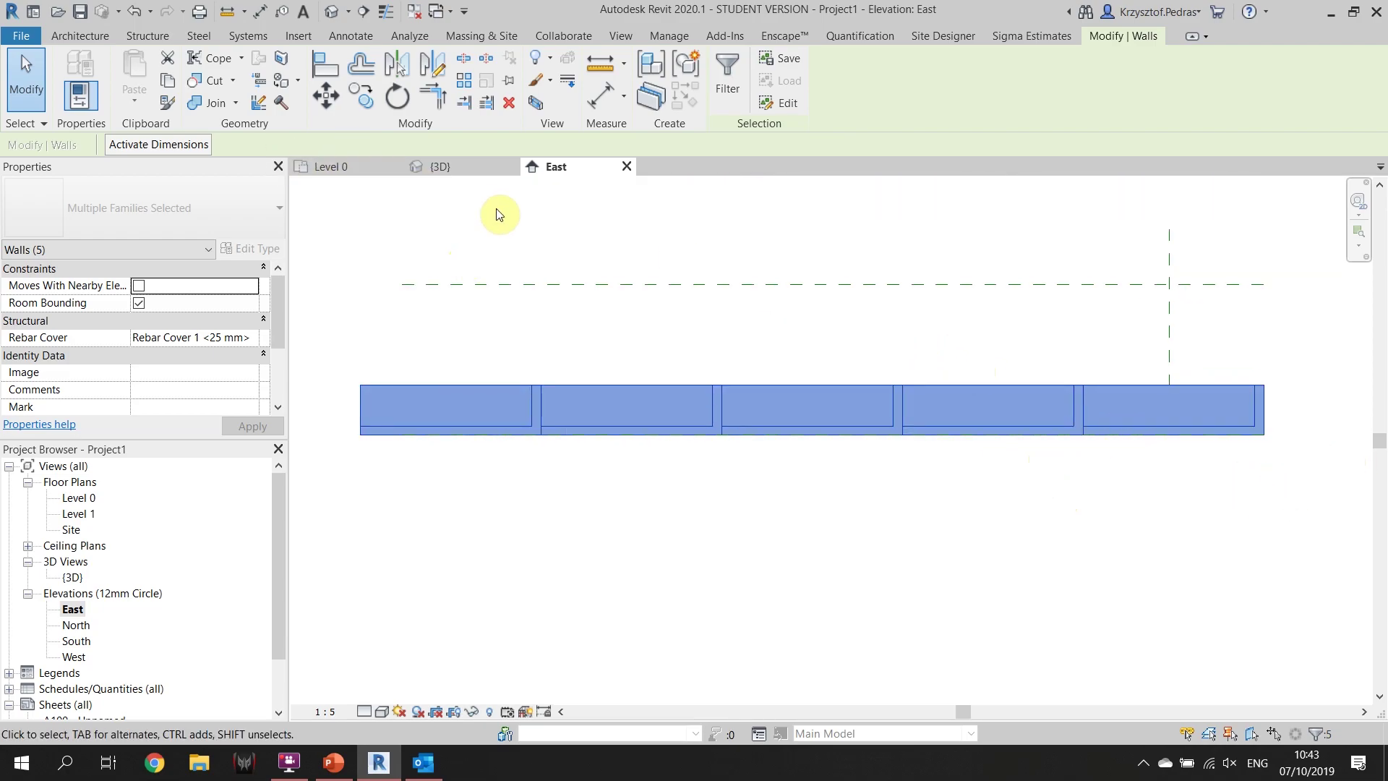
left_click(356, 96)
scroll(1270, 446, "up", 1)
left_click(1264, 433)
left_click(109, 146)
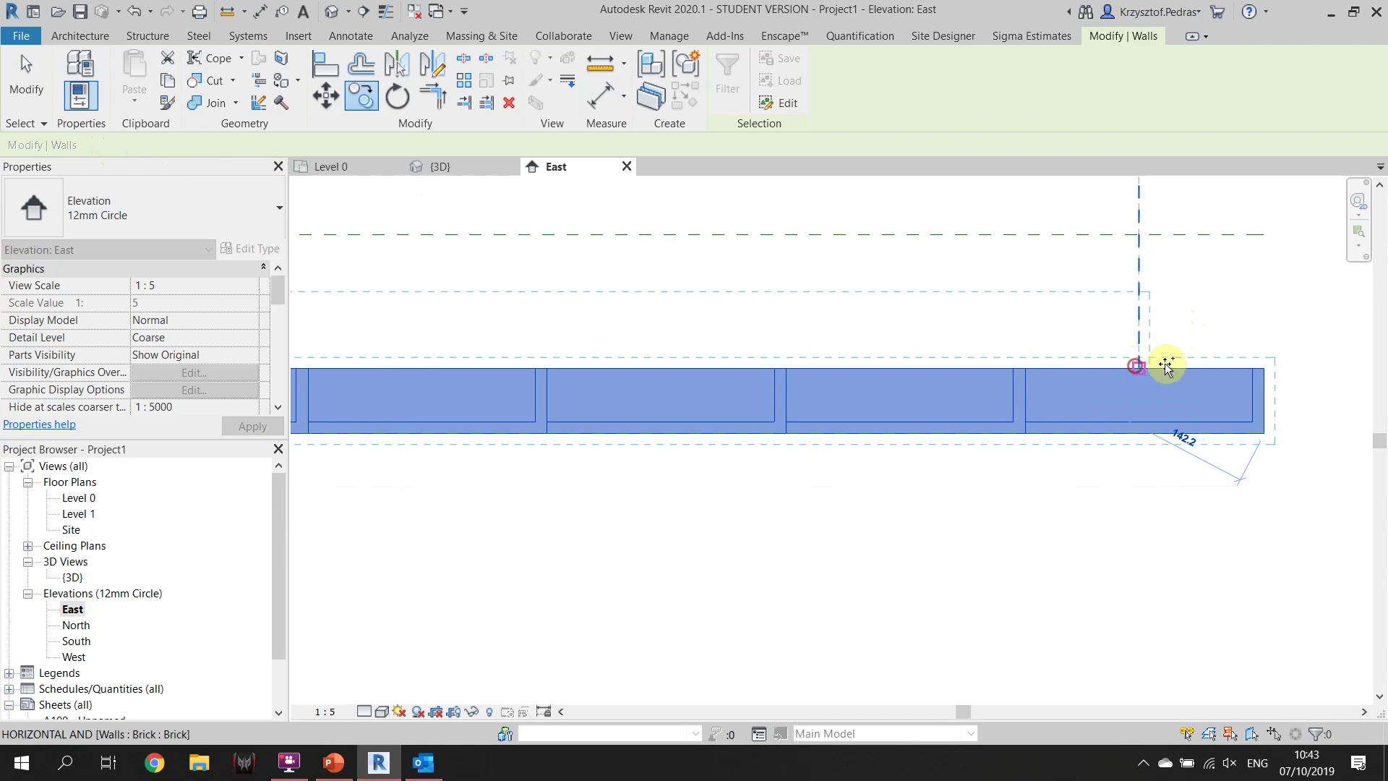
left_click(1167, 366)
scroll(1228, 370, "down", 1)
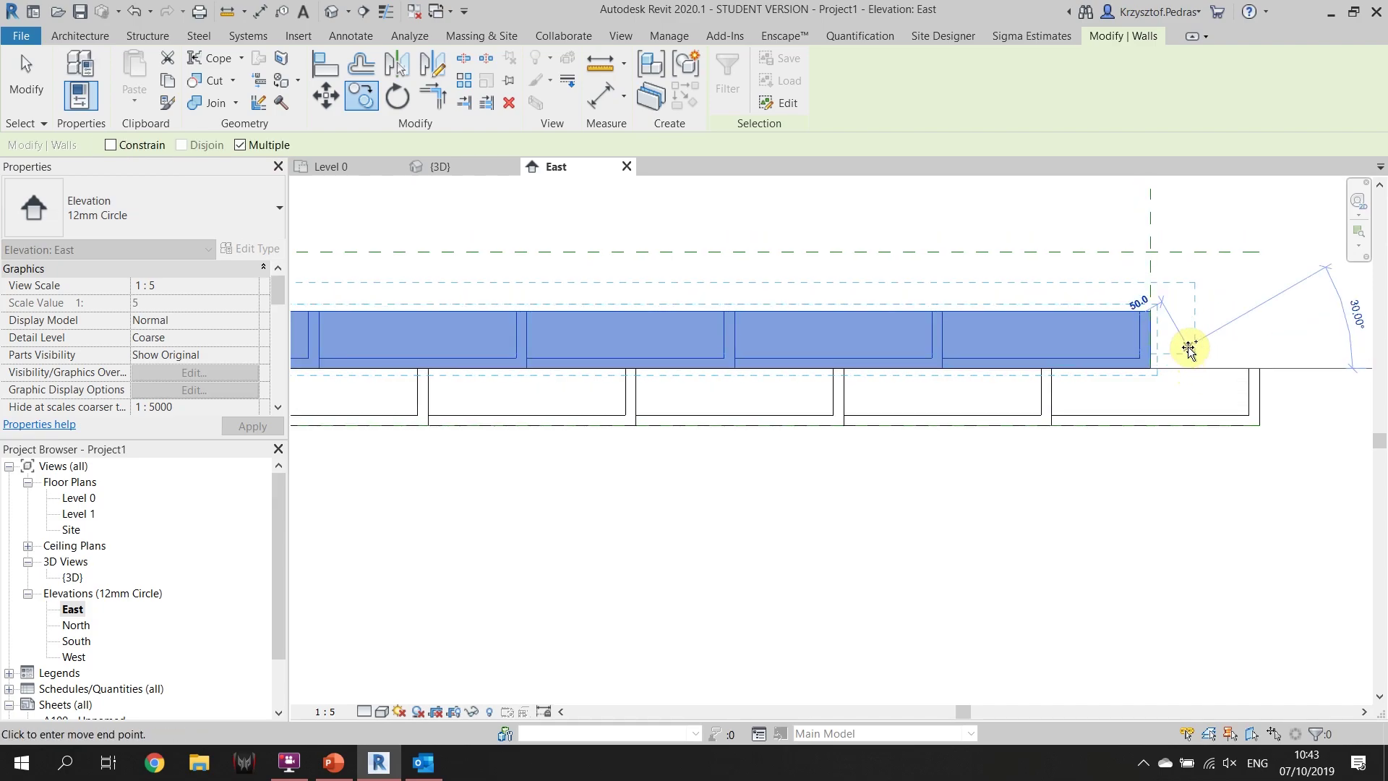
scroll(1156, 303, "up", 2)
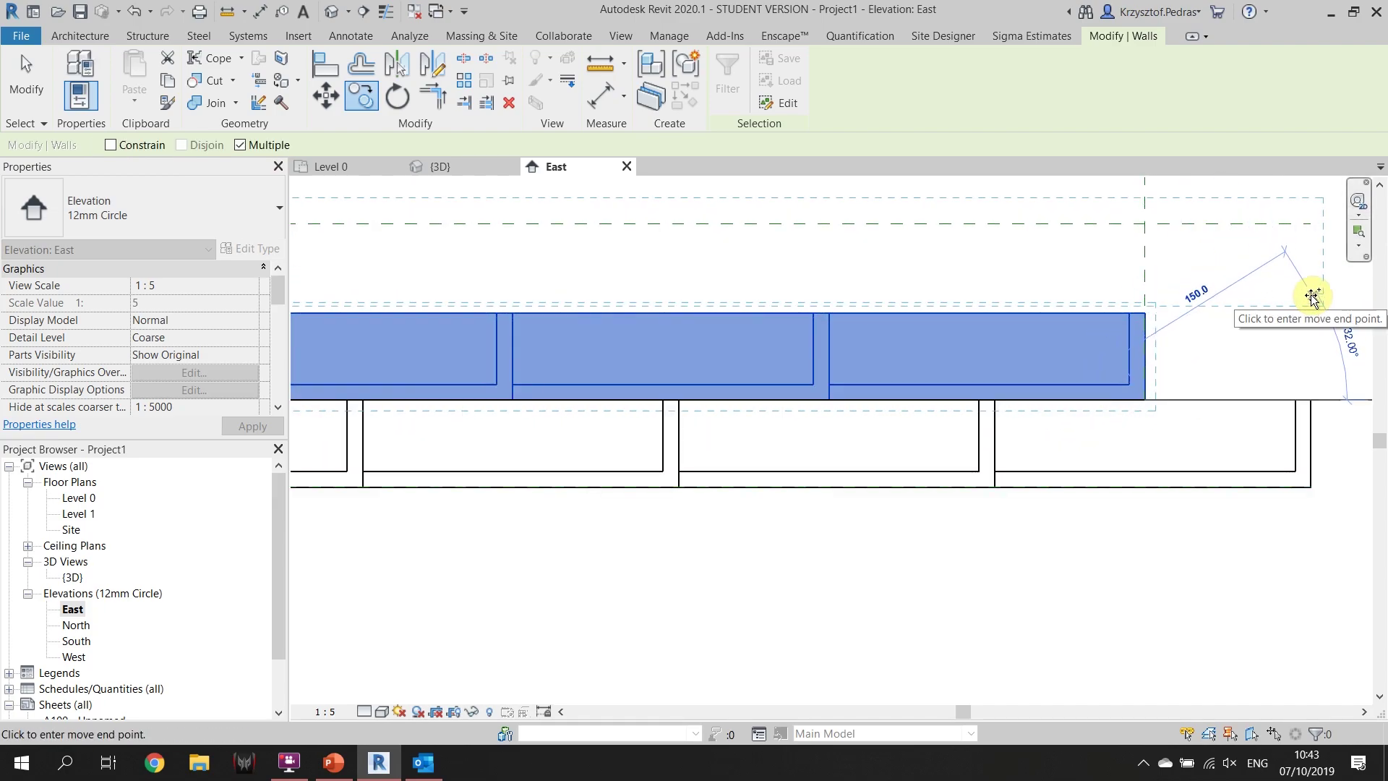
key("Escape")
scroll(1276, 345, "down", 3)
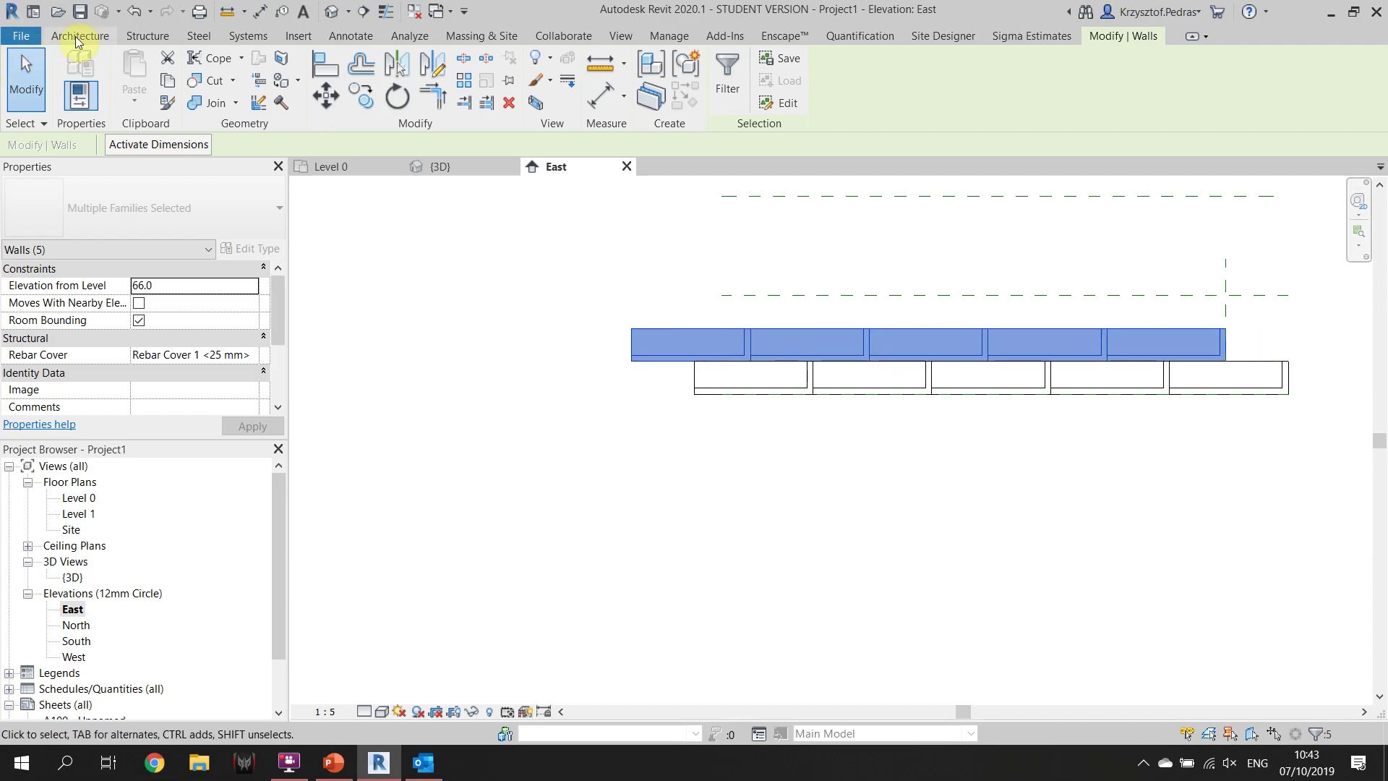
Examine the staggered second row in the 3D view, then return to the East elevation
left_click(459, 167)
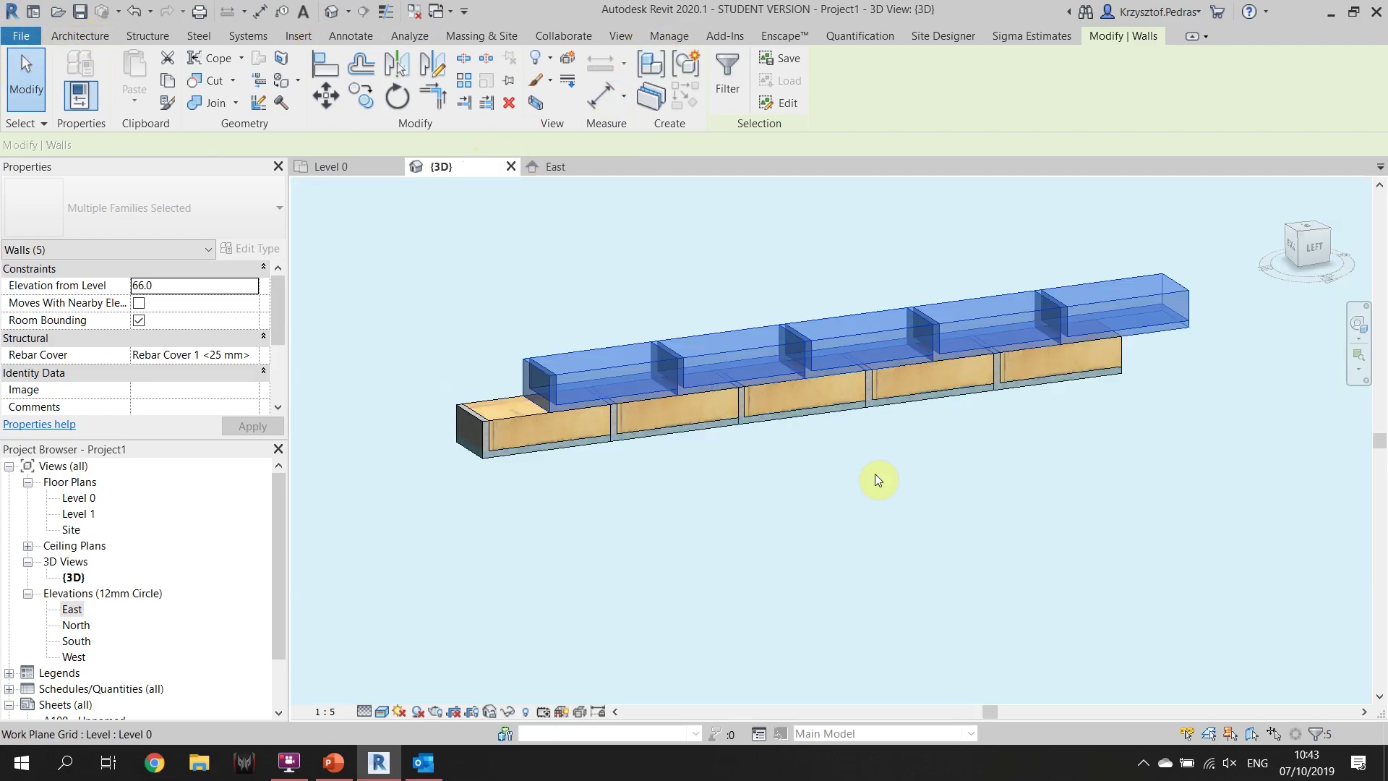
left_click(990, 411)
middle_click_drag(831, 452, 1033, 524, "shift")
left_click(586, 167)
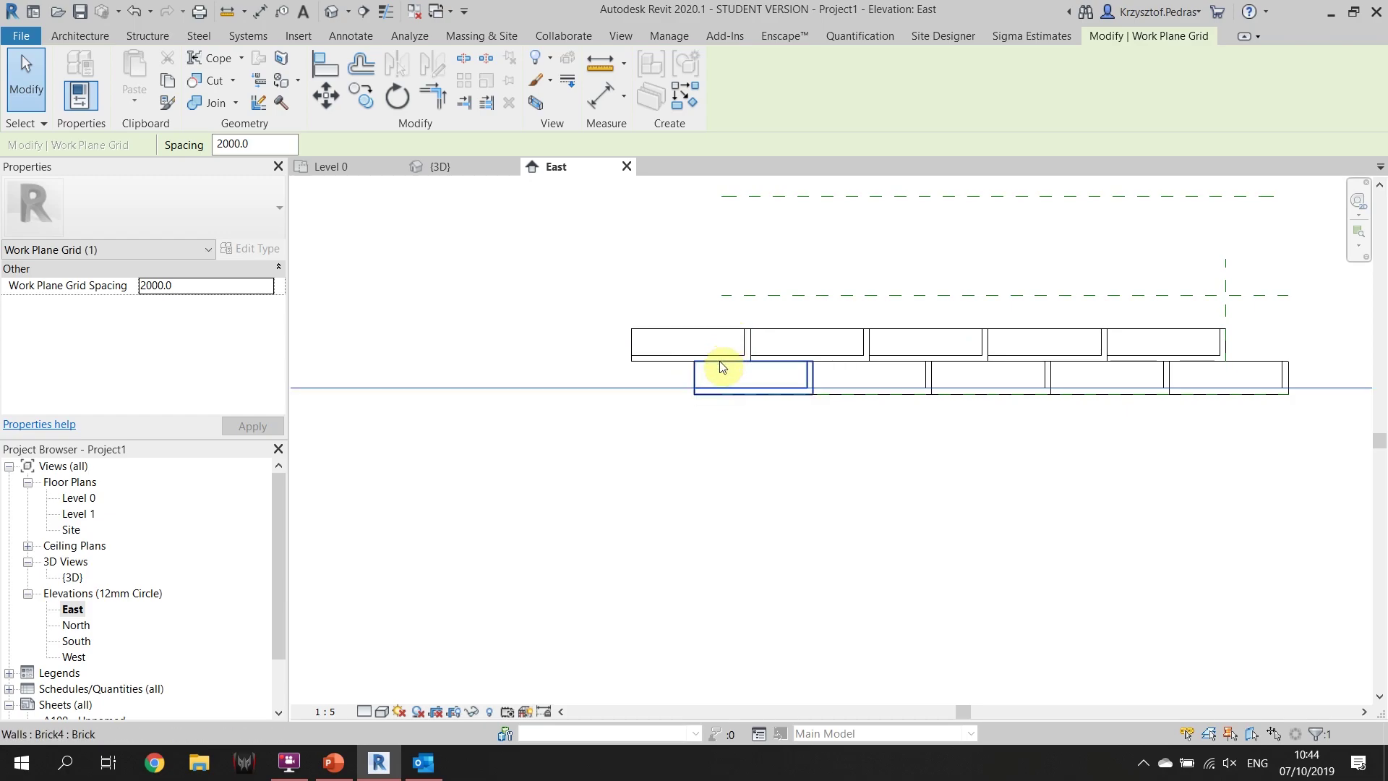
Try to copy the bottom row's five bricks, with the work plane grid still selected, up to the next reference plane
scroll(722, 385, "up", 2)
scroll(754, 360, "down", 2)
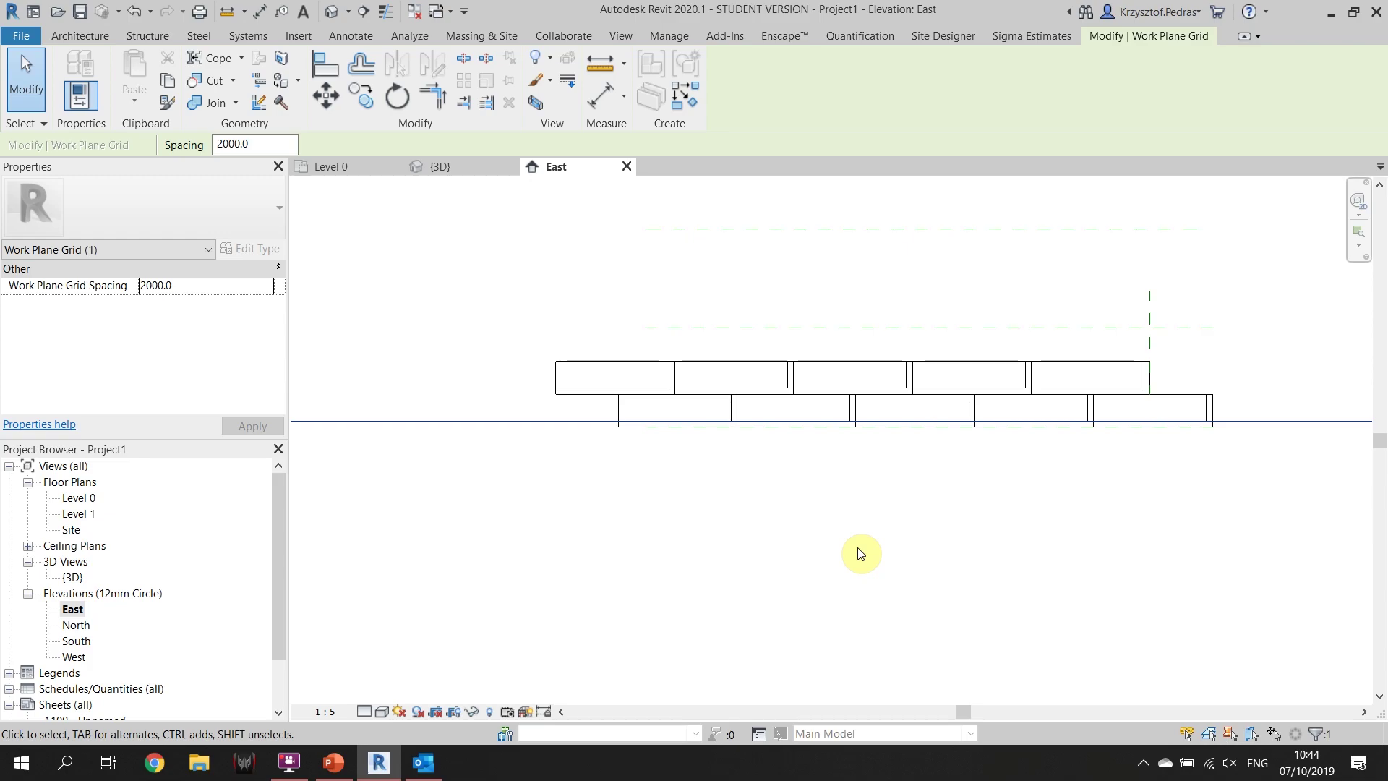
scroll(1082, 442, "up", 2)
scroll(1218, 463, "up", 2)
scroll(1224, 475, "down", 1)
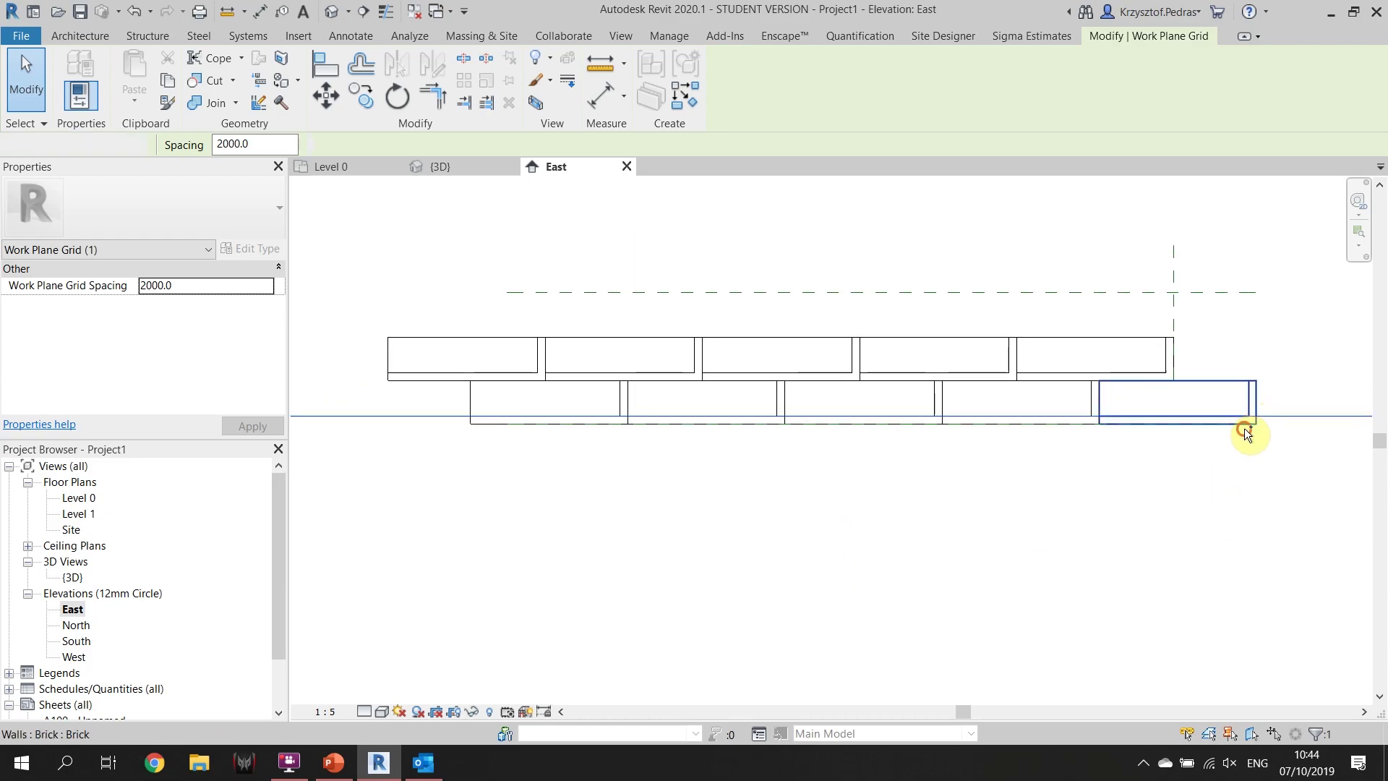
left_click(1241, 425, "ctrl")
left_click(1068, 432, "ctrl")
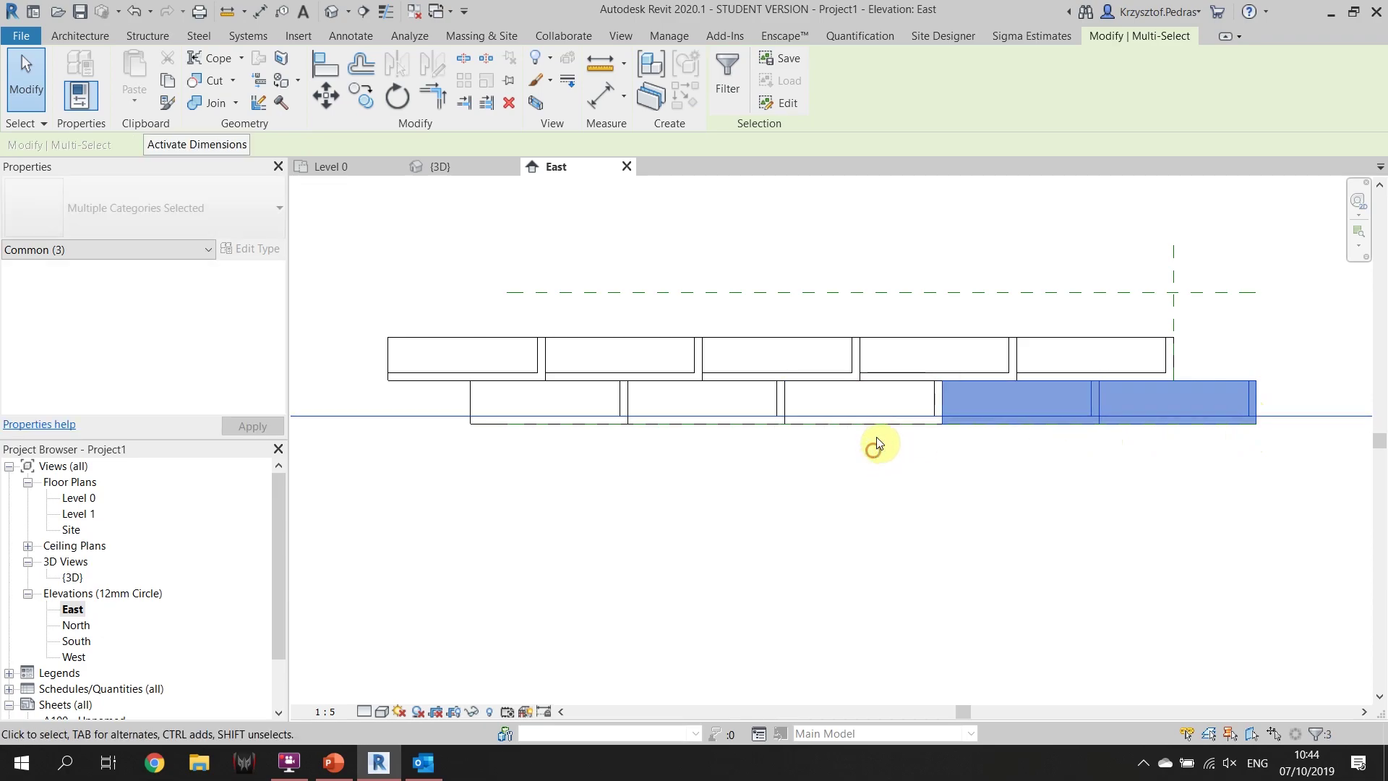
left_click(884, 431, "ctrl")
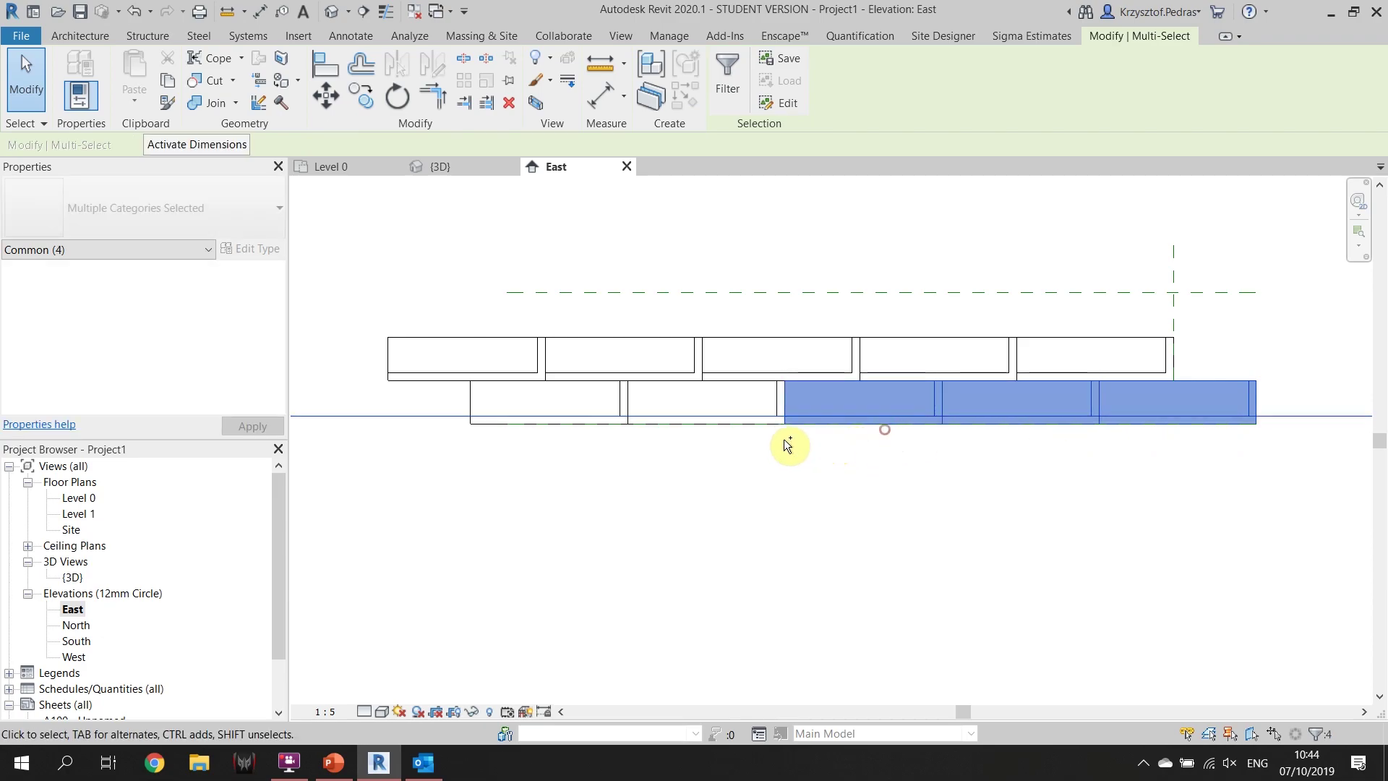
left_click(755, 433, "ctrl")
left_click(600, 437, "ctrl")
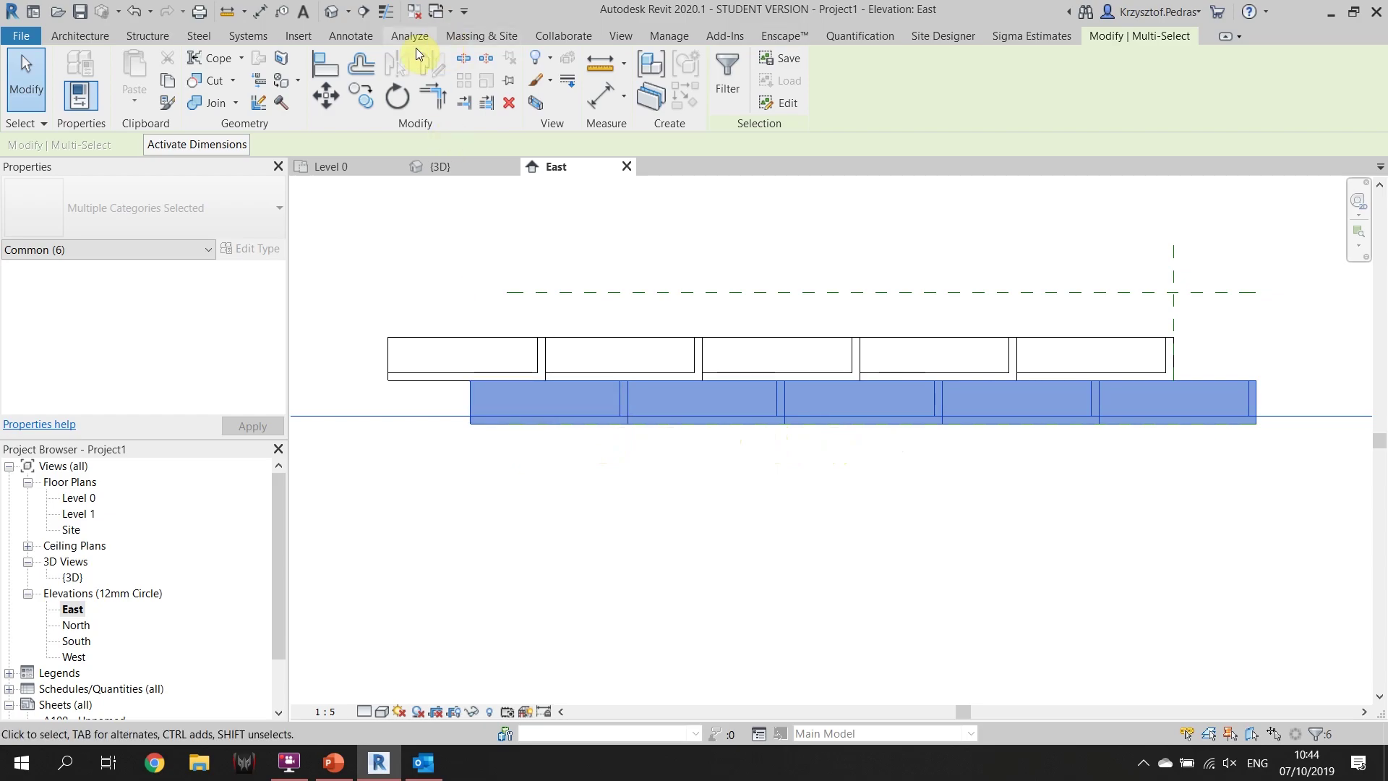
left_click(366, 96)
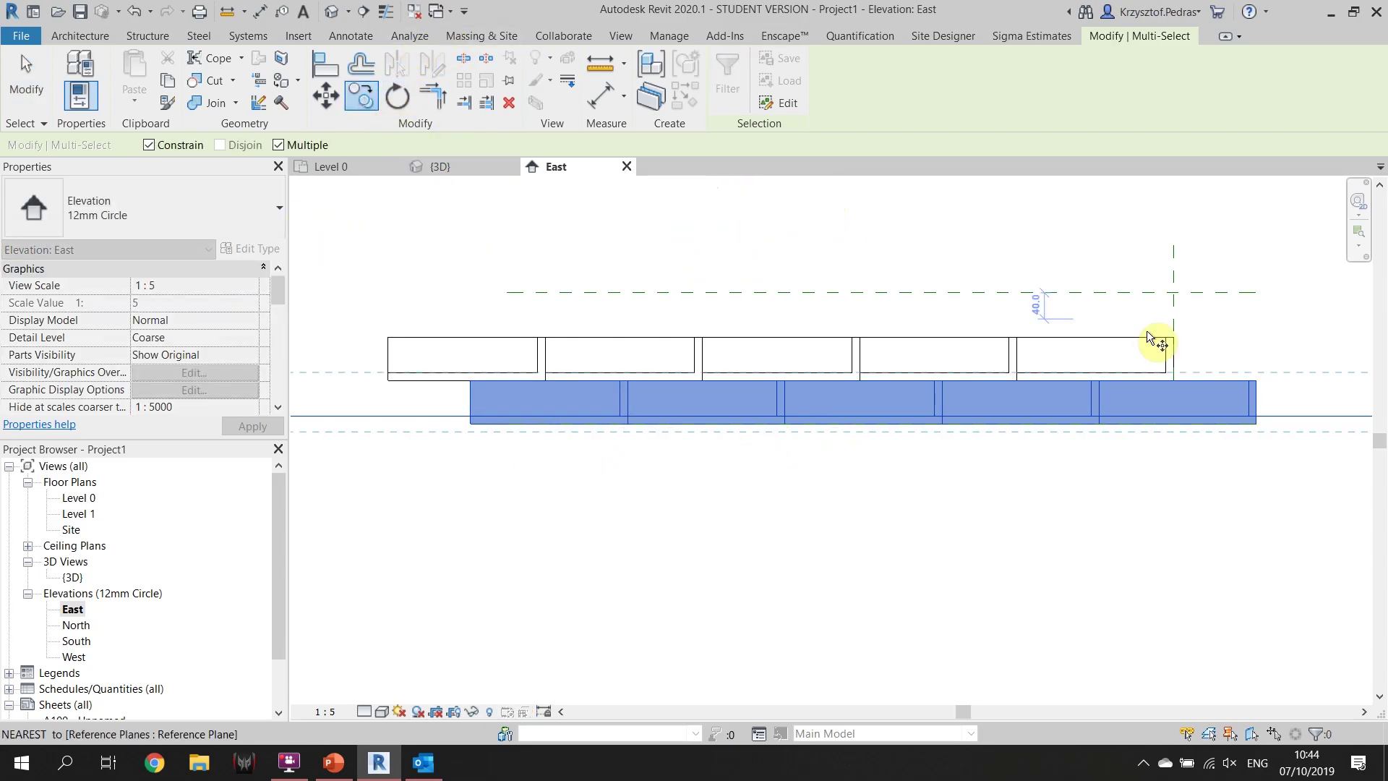
scroll(1276, 401, "up", 2)
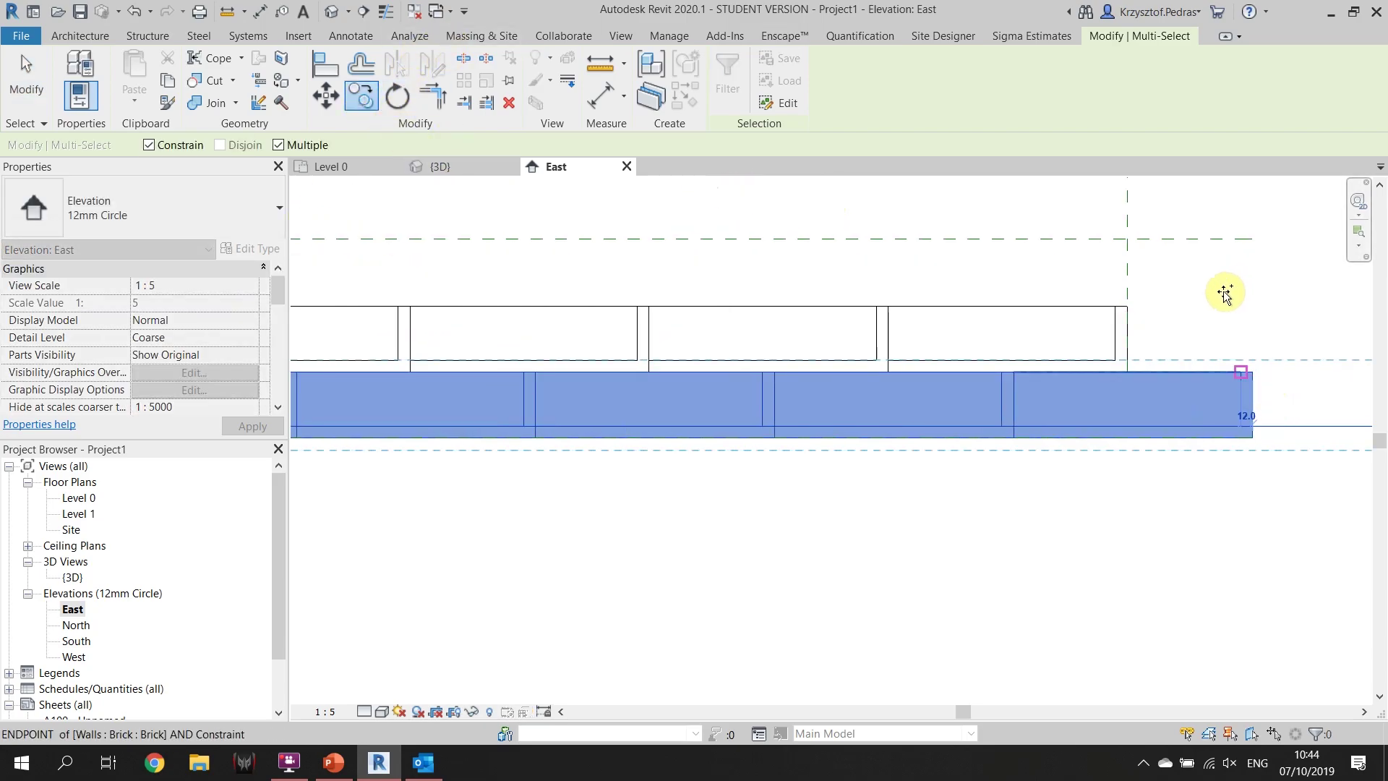
left_click(179, 146)
left_click(1183, 360)
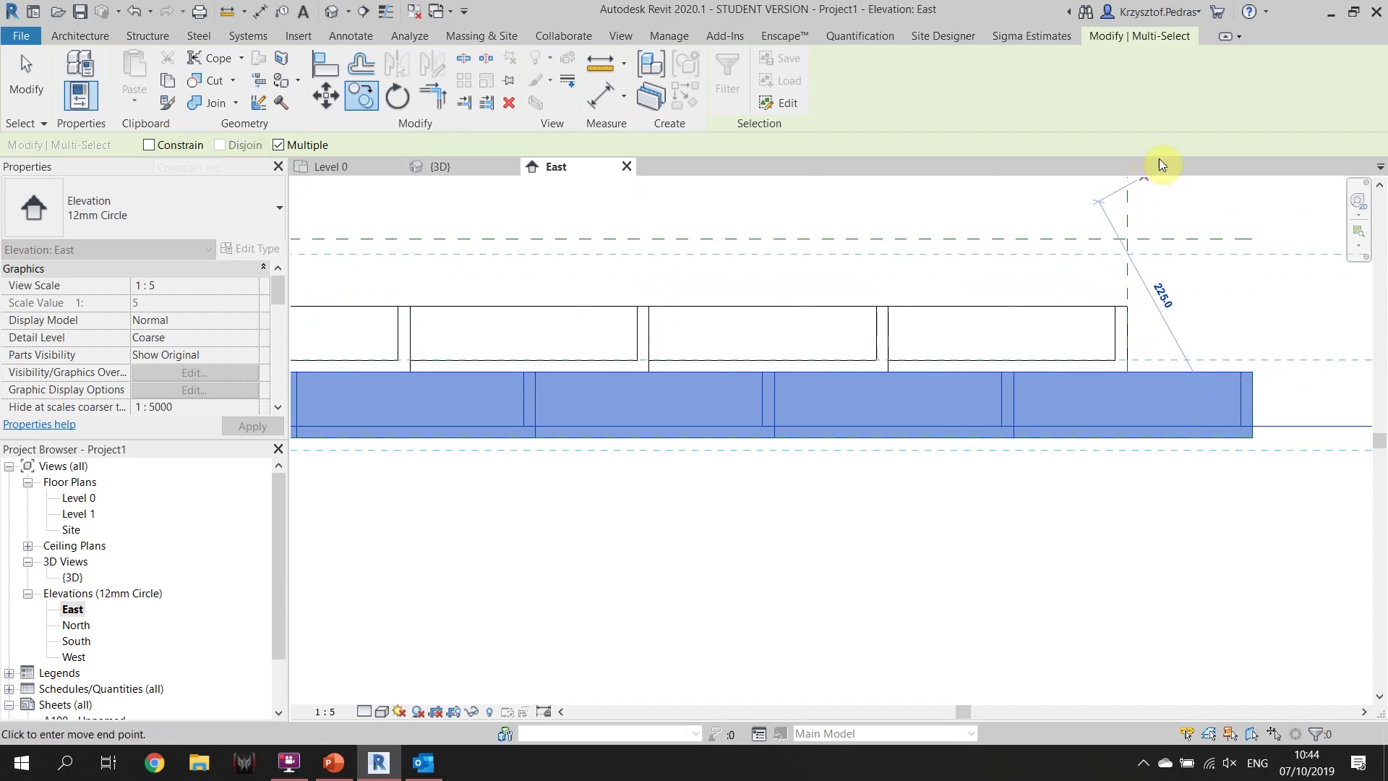
left_click(1243, 239)
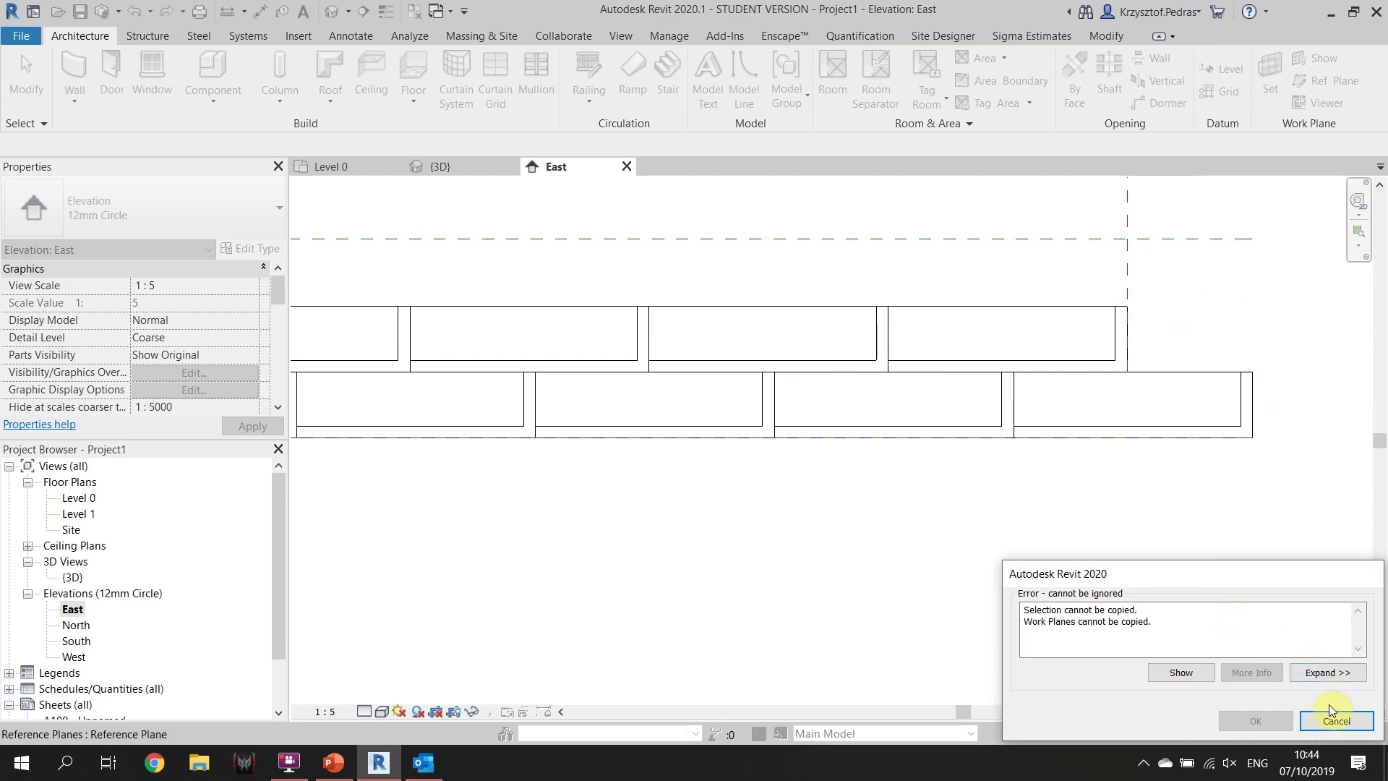
left_click(1337, 721)
Copy only the five bottom-row bricks unconstrained from their upper outer corner straight up to the end of the next horizontal reference plane
left_click(1160, 444)
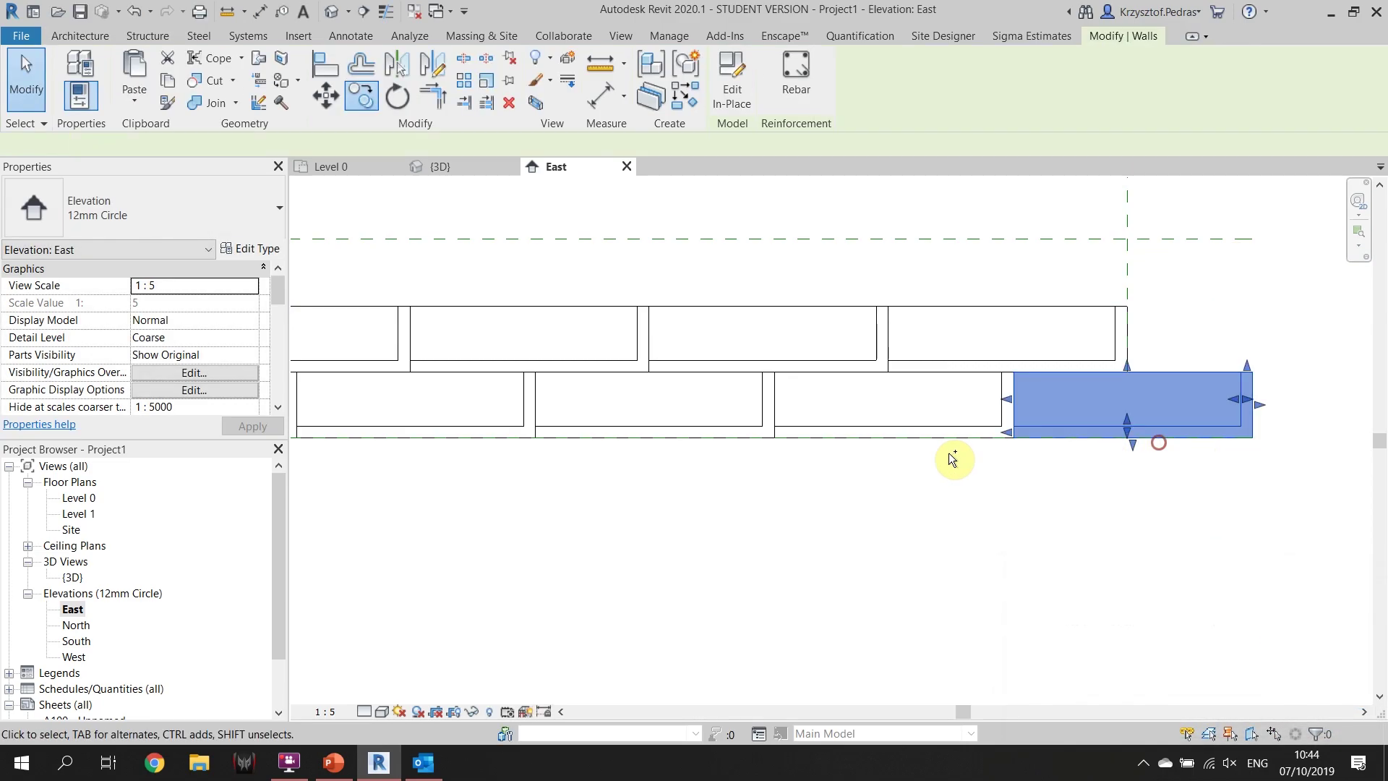
left_click(921, 434, "ctrl")
left_click(607, 436, "ctrl")
left_click(488, 434, "ctrl")
scroll(517, 458, "down", 2)
left_click(349, 449, "ctrl")
middle_click_drag(443, 480, 725, 492)
left_click(361, 94)
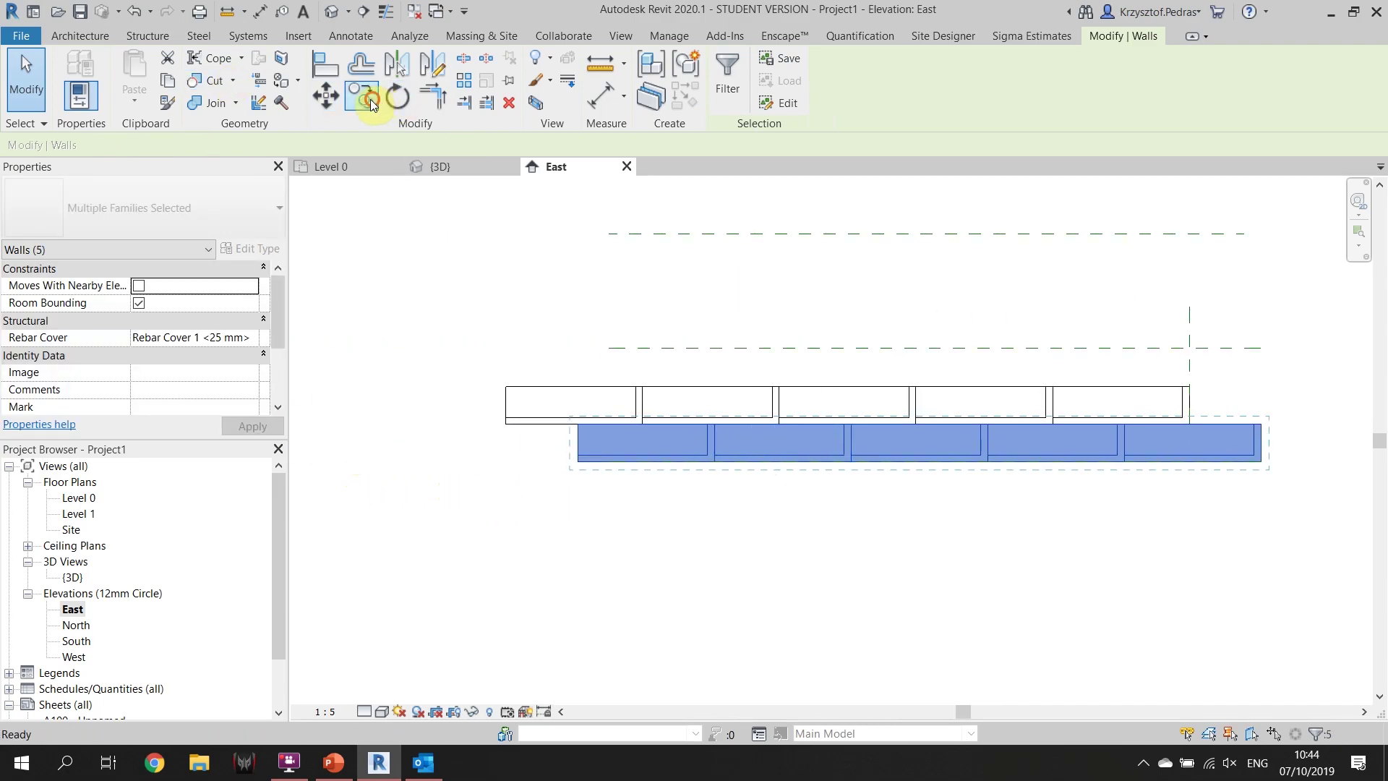
scroll(1312, 478, "up", 2)
left_click(1240, 397)
left_click(111, 144)
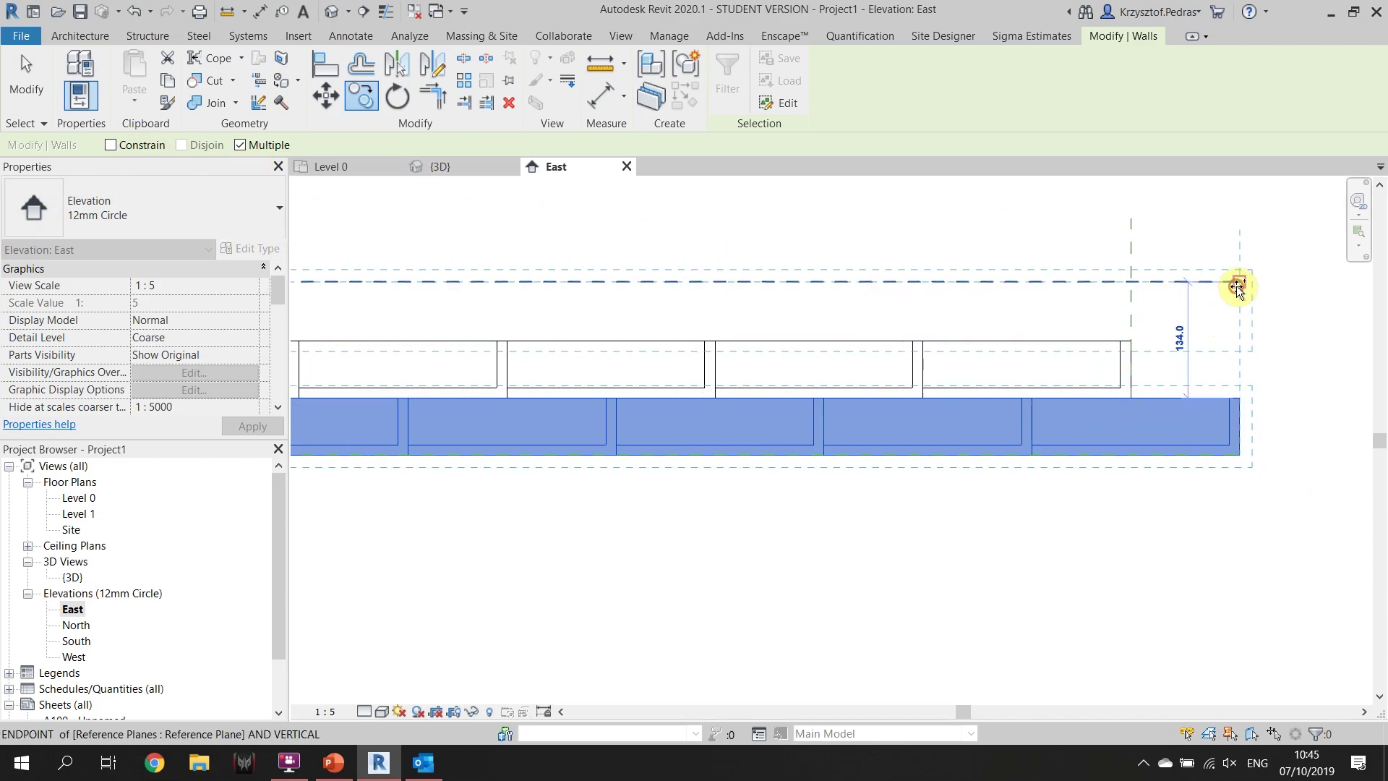
left_click(1238, 287)
key("Escape")
Clear the selection and inspect the joint between the second and third brick rows up close
scroll(1161, 361, "up", 2)
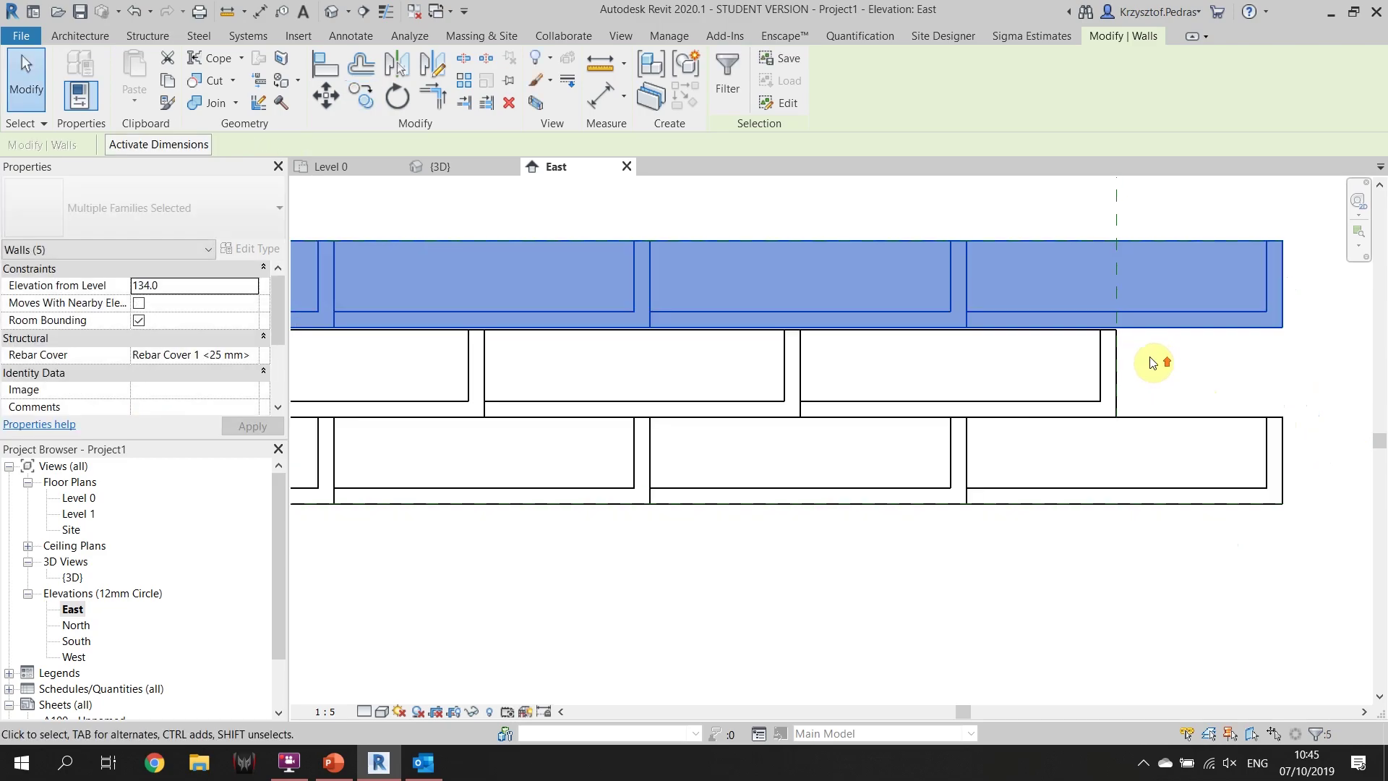
scroll(1161, 361, "up", 5)
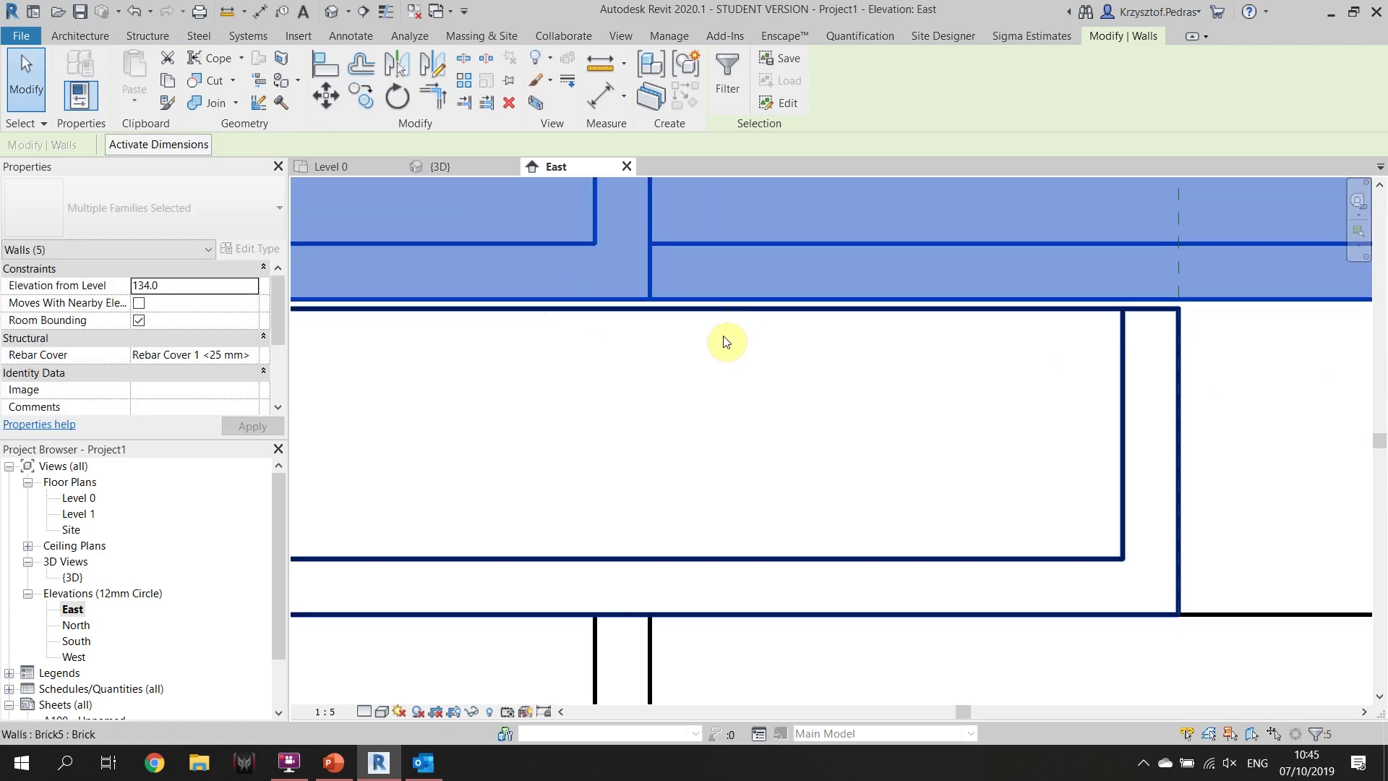
scroll(727, 342, "down", 2)
key("Escape")
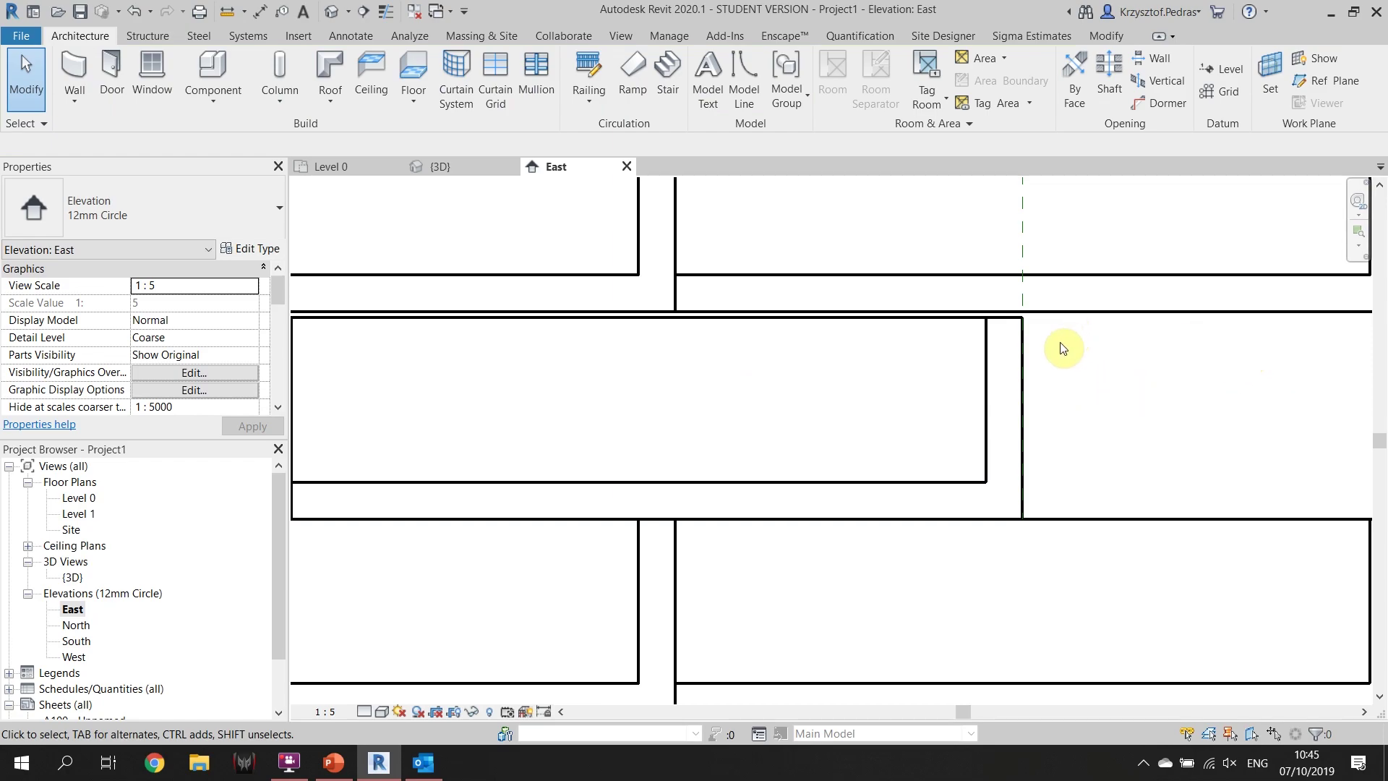
scroll(1113, 390, "down", 3)
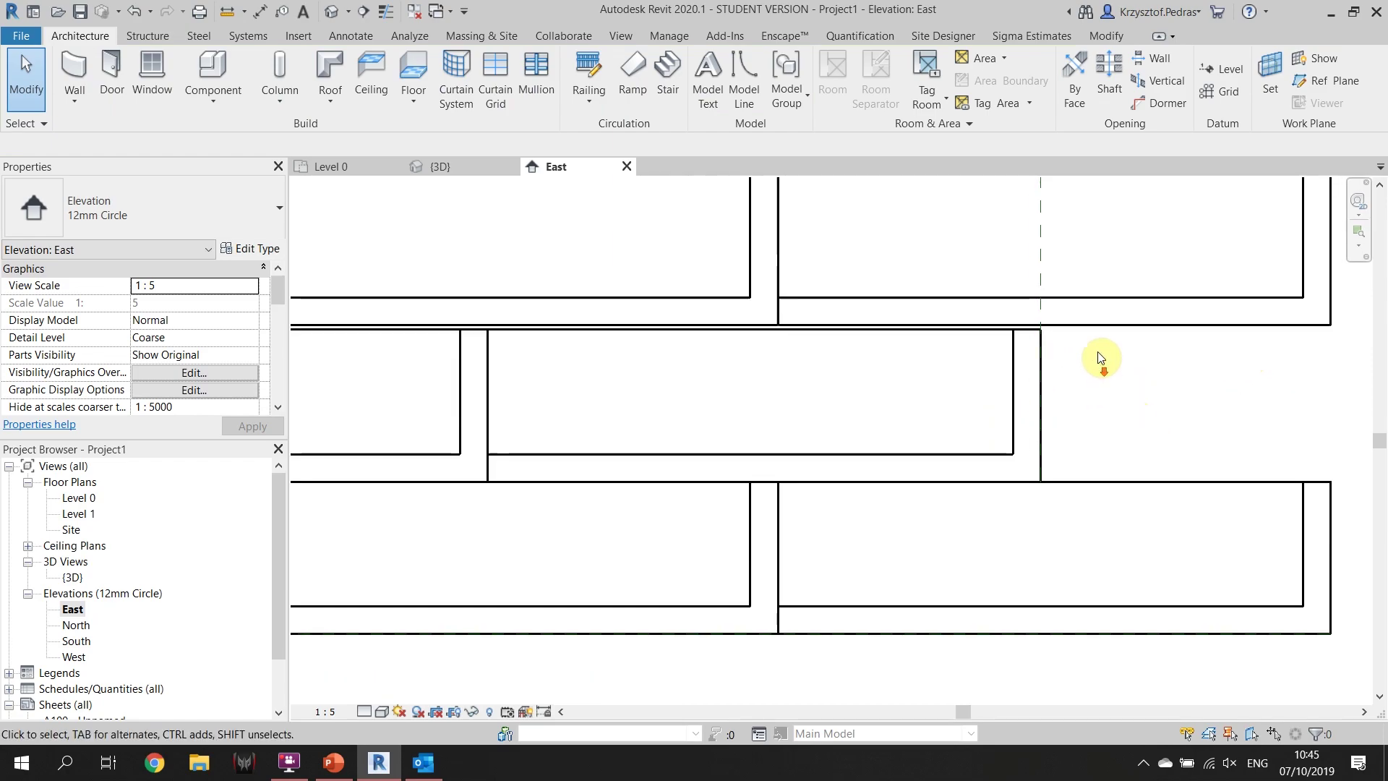
Try to move the outermost brick of the third row down towards the rows below
left_click(1090, 332)
scroll(1052, 340, "up", 3)
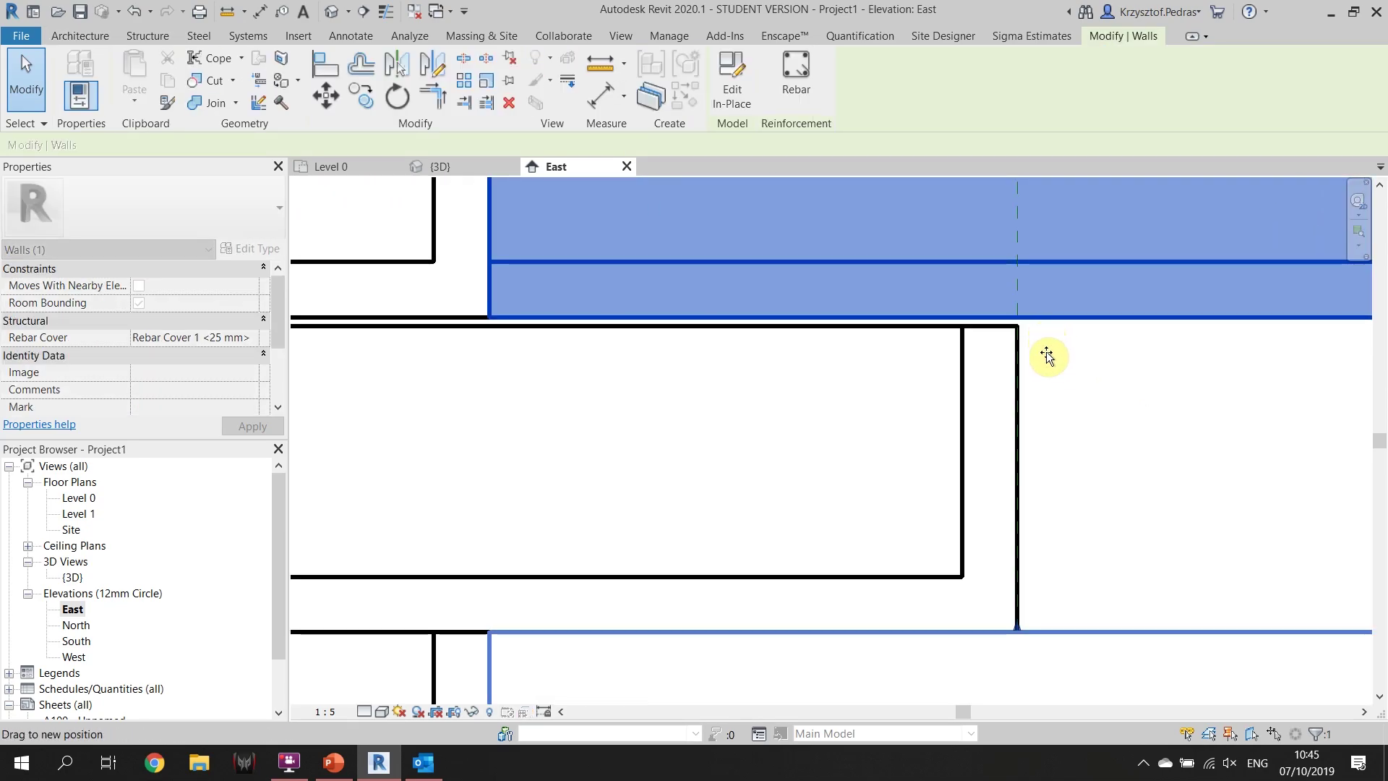
scroll(1070, 373, "down", 2)
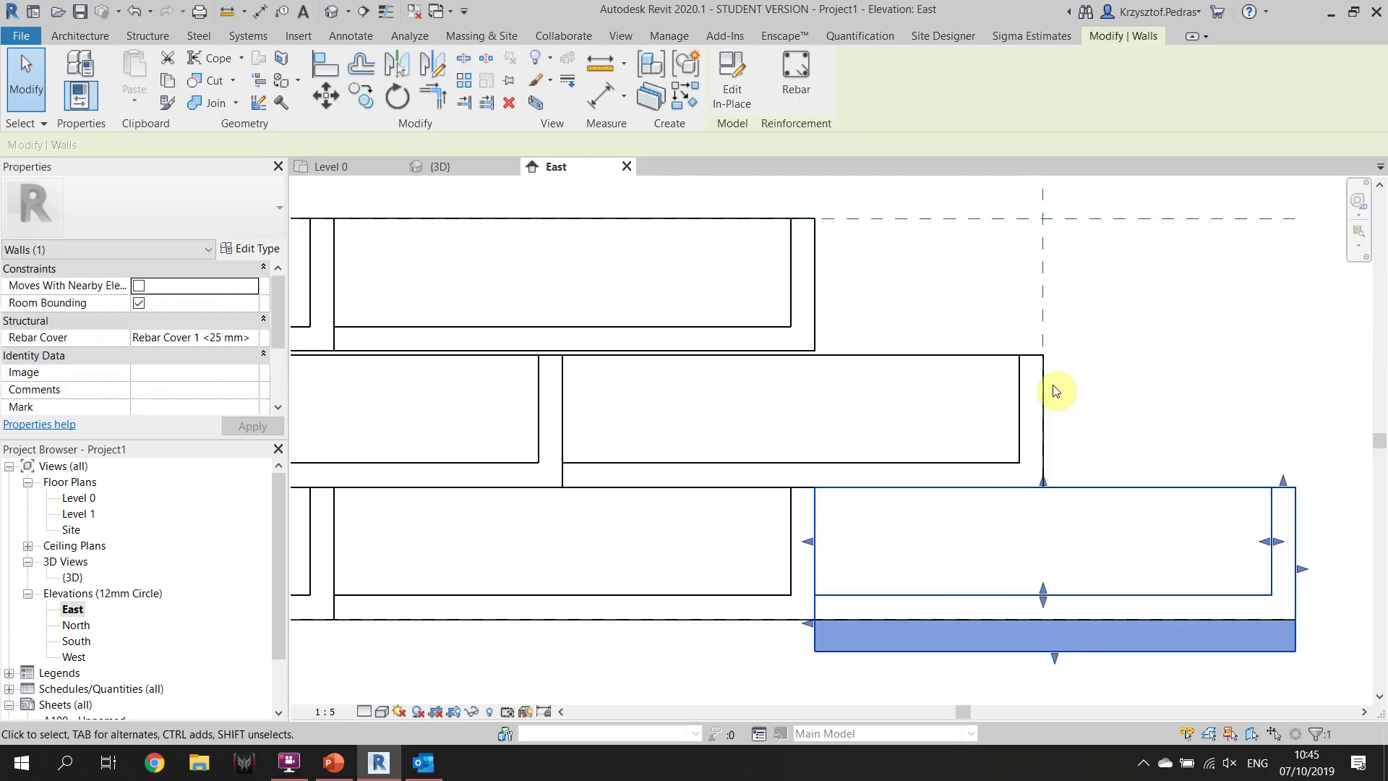
scroll(1055, 461, "up", 3)
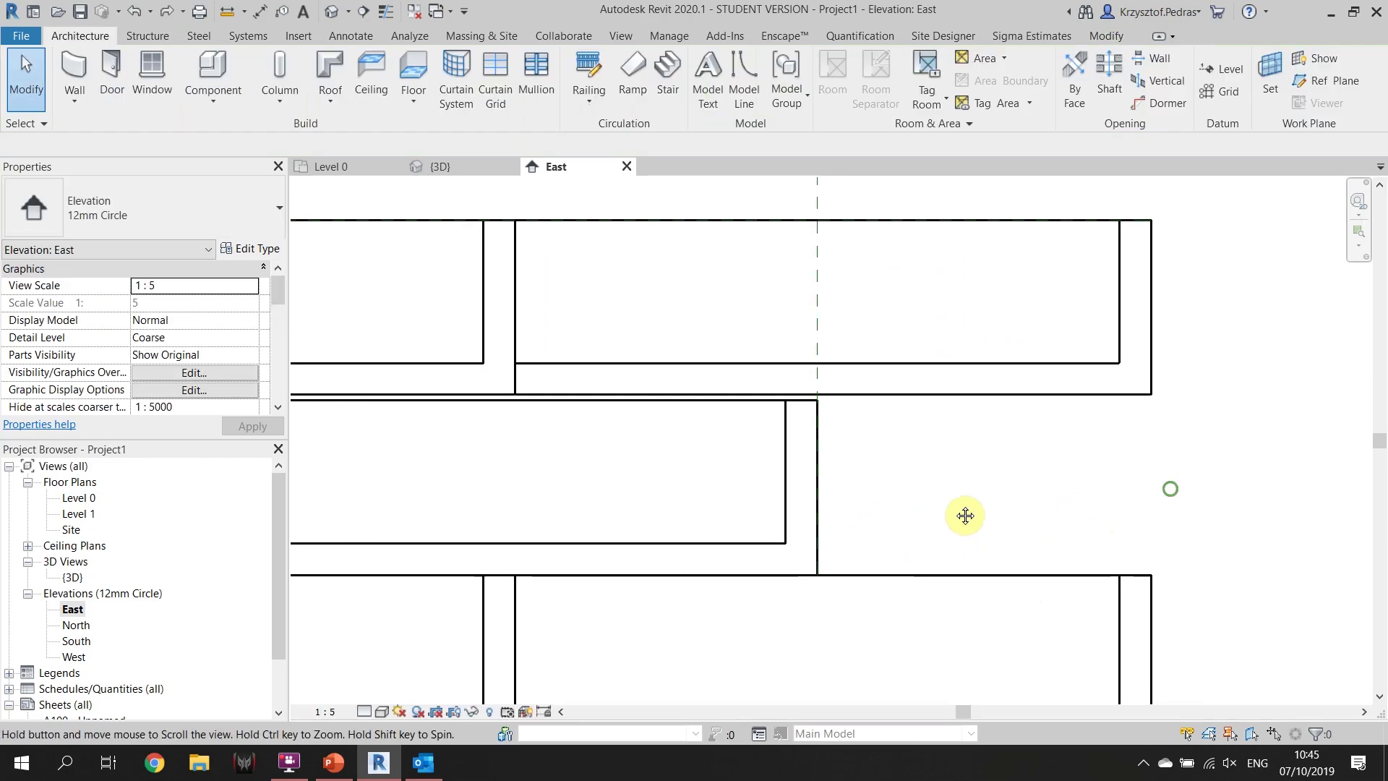
double_click(1045, 367)
scroll(889, 417, "down", 3)
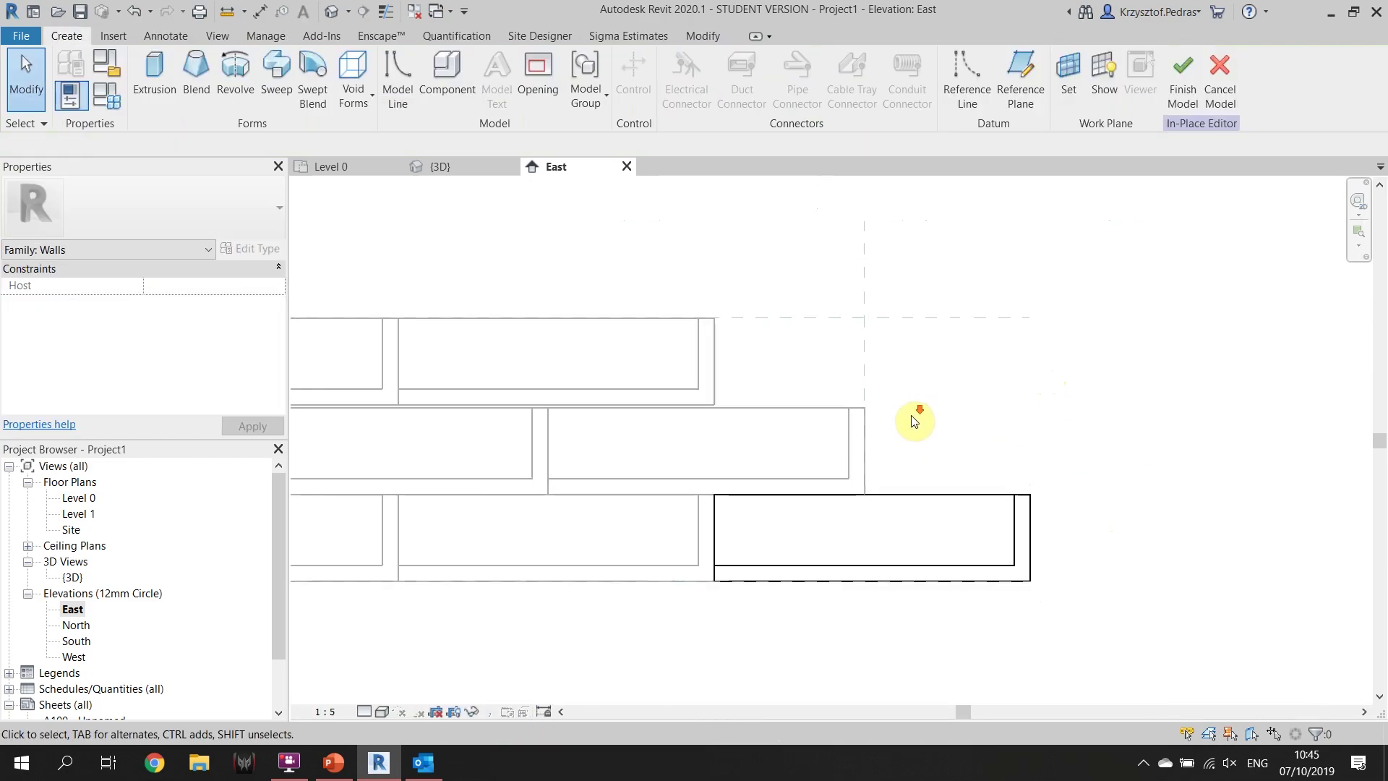
left_click(1219, 79)
scroll(805, 433, "up", 3)
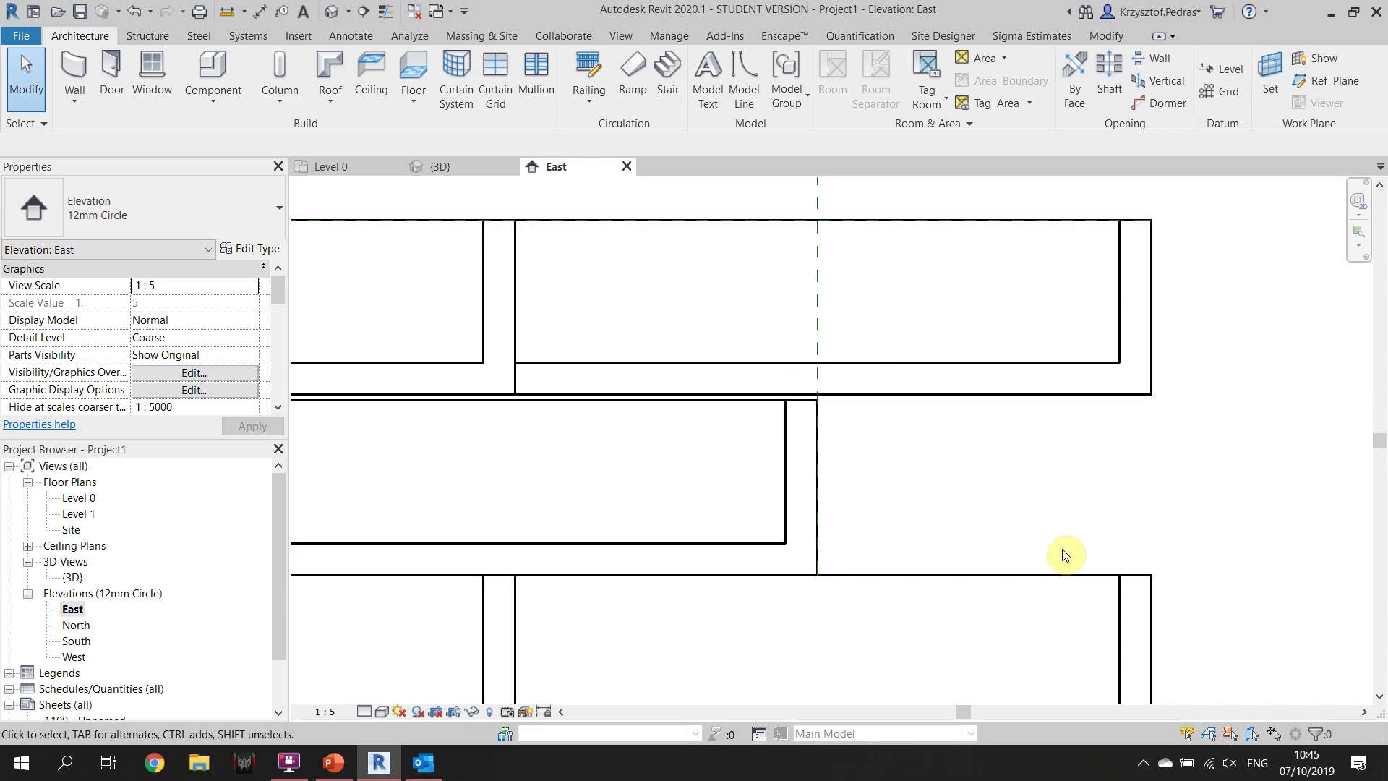
scroll(939, 434, "down", 3)
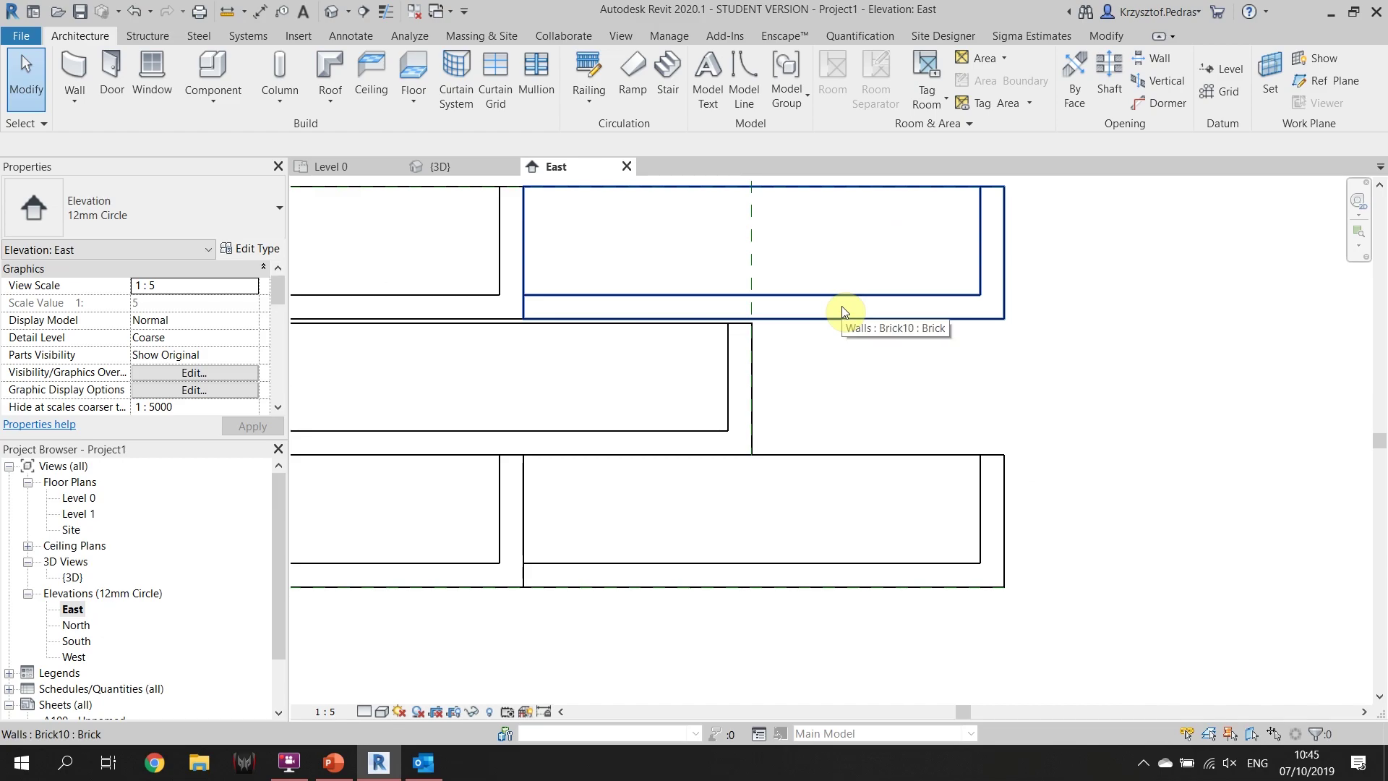
Select the outermost brick of the third row and examine the gap between it and the second row
left_click(841, 312)
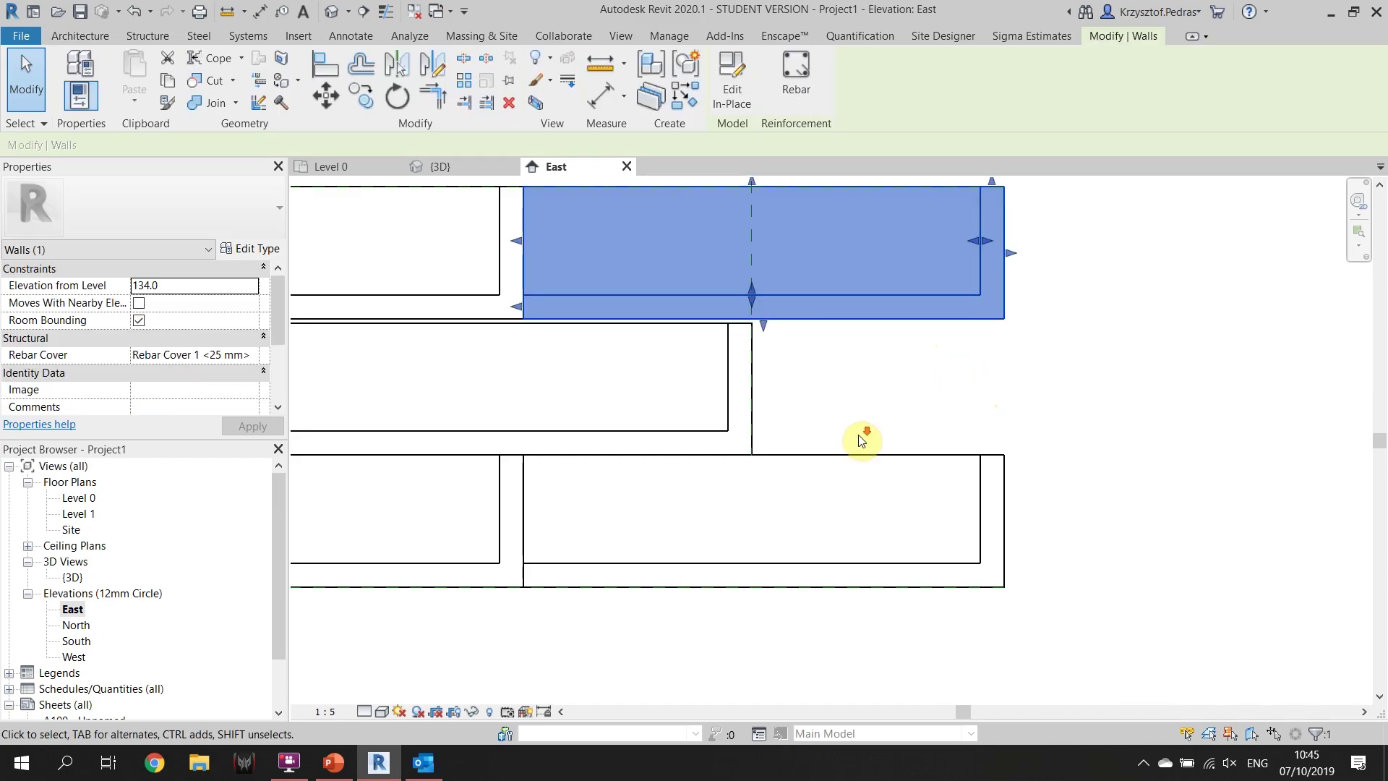
scroll(862, 441, "down", 2)
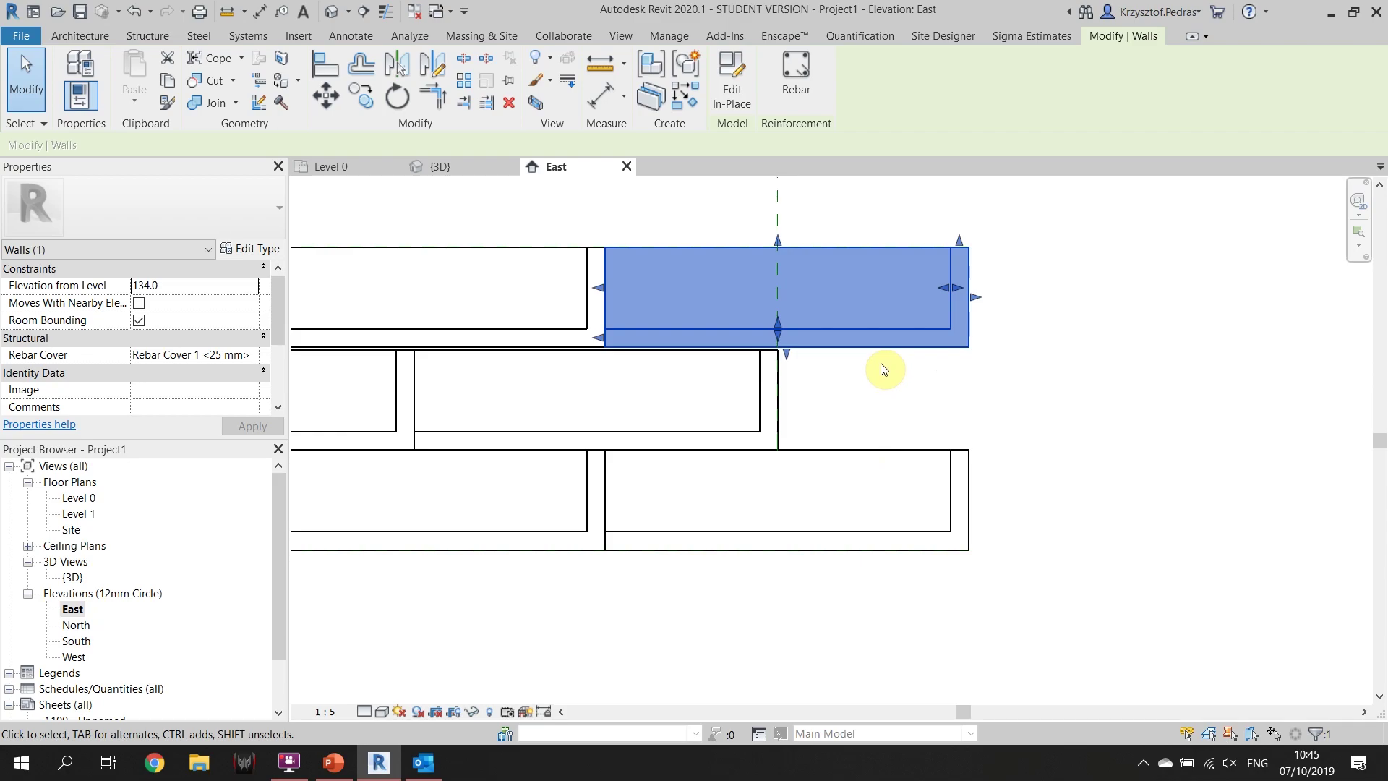
left_click(883, 369)
left_click(862, 346)
scroll(782, 367, "up", 2)
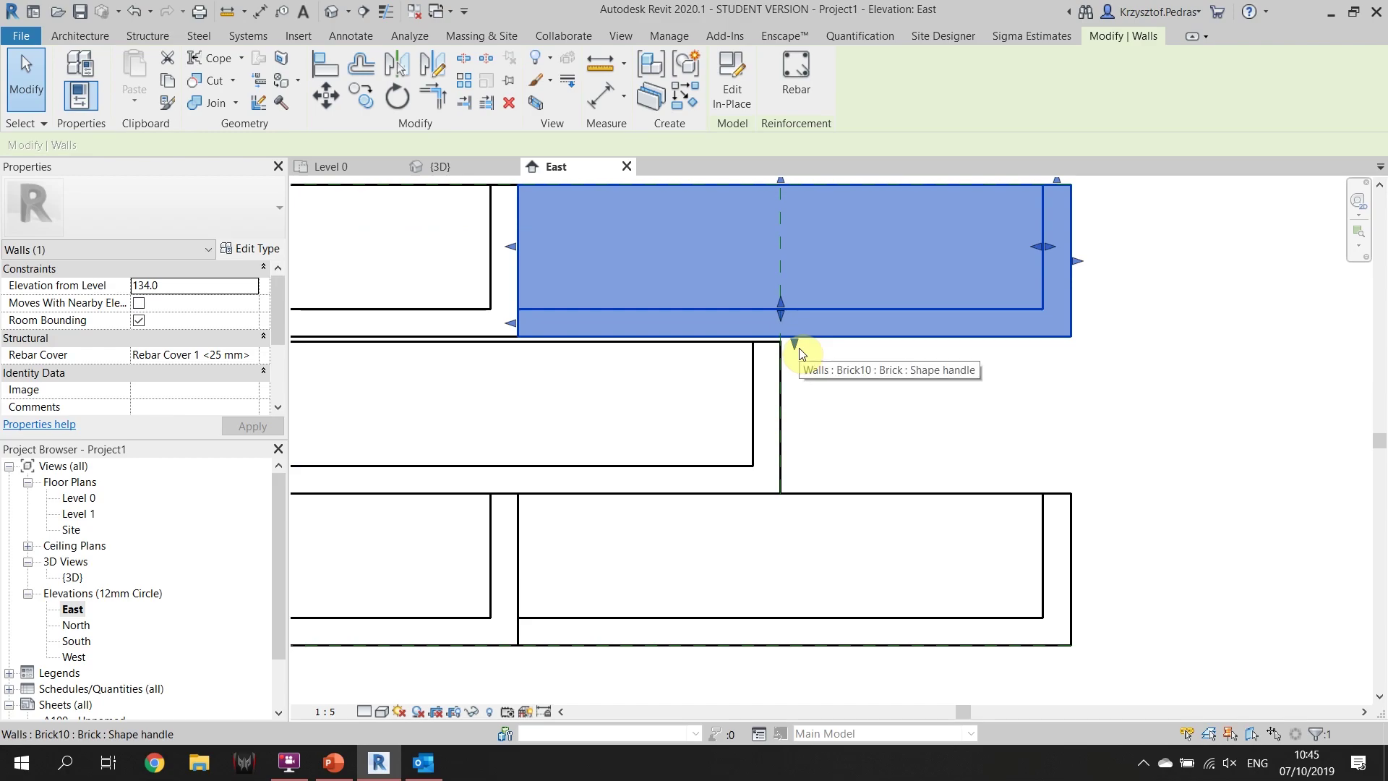
scroll(801, 353, "down", 1)
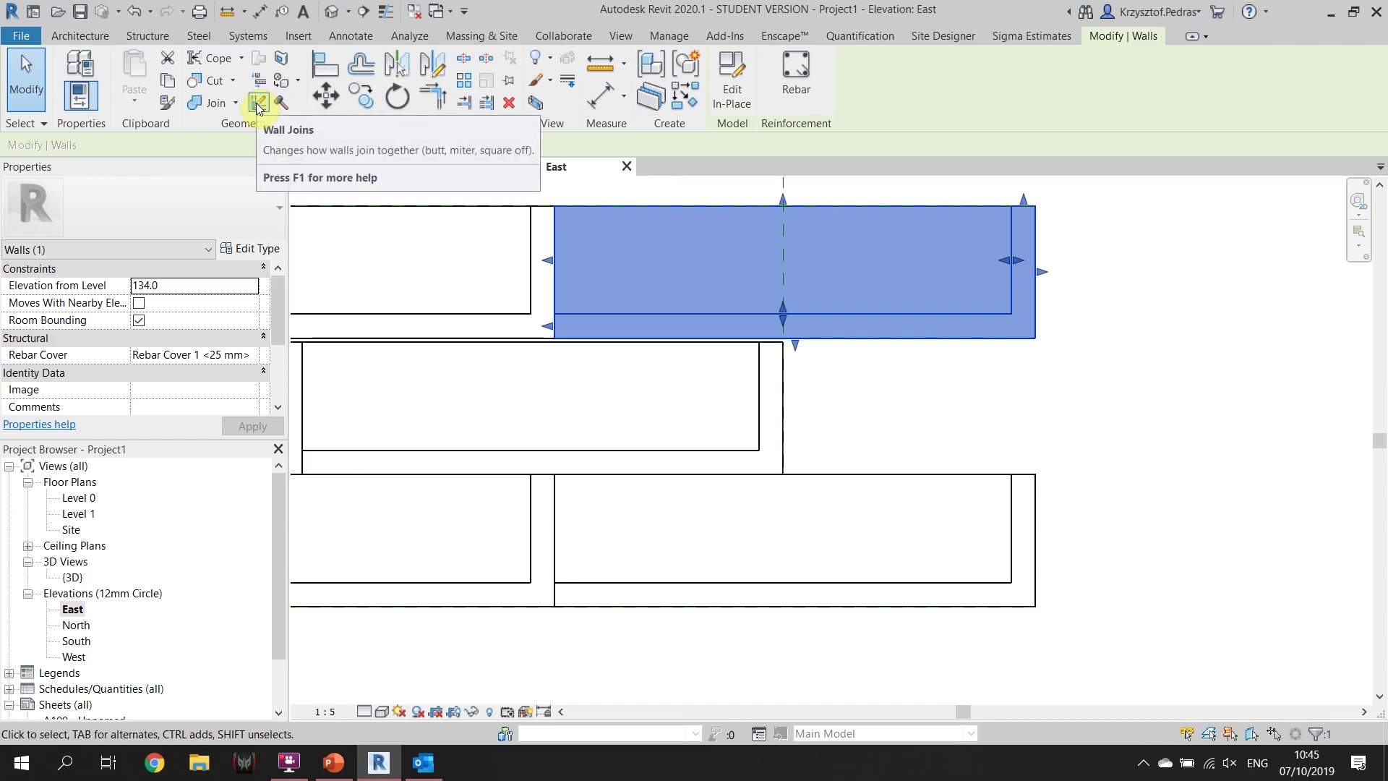
left_click(236, 103)
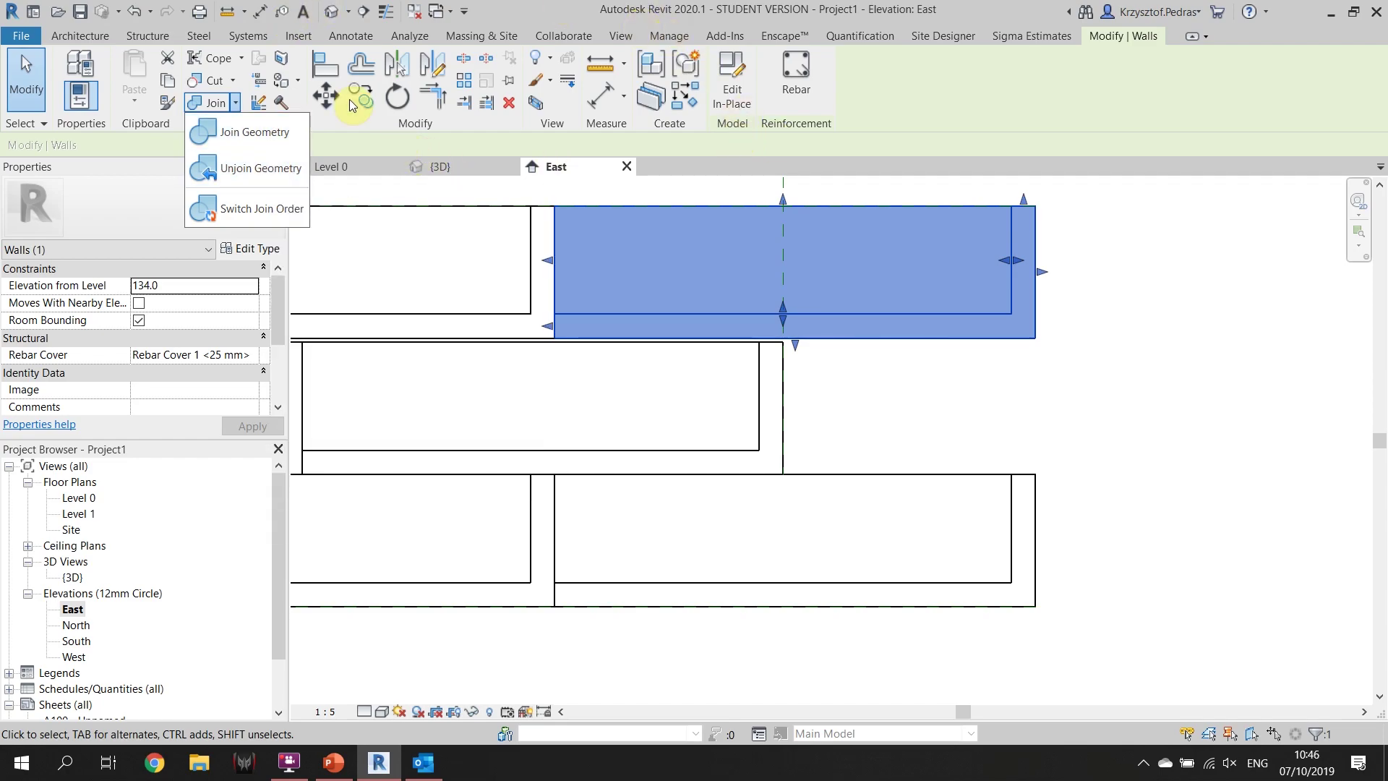
left_click(361, 96)
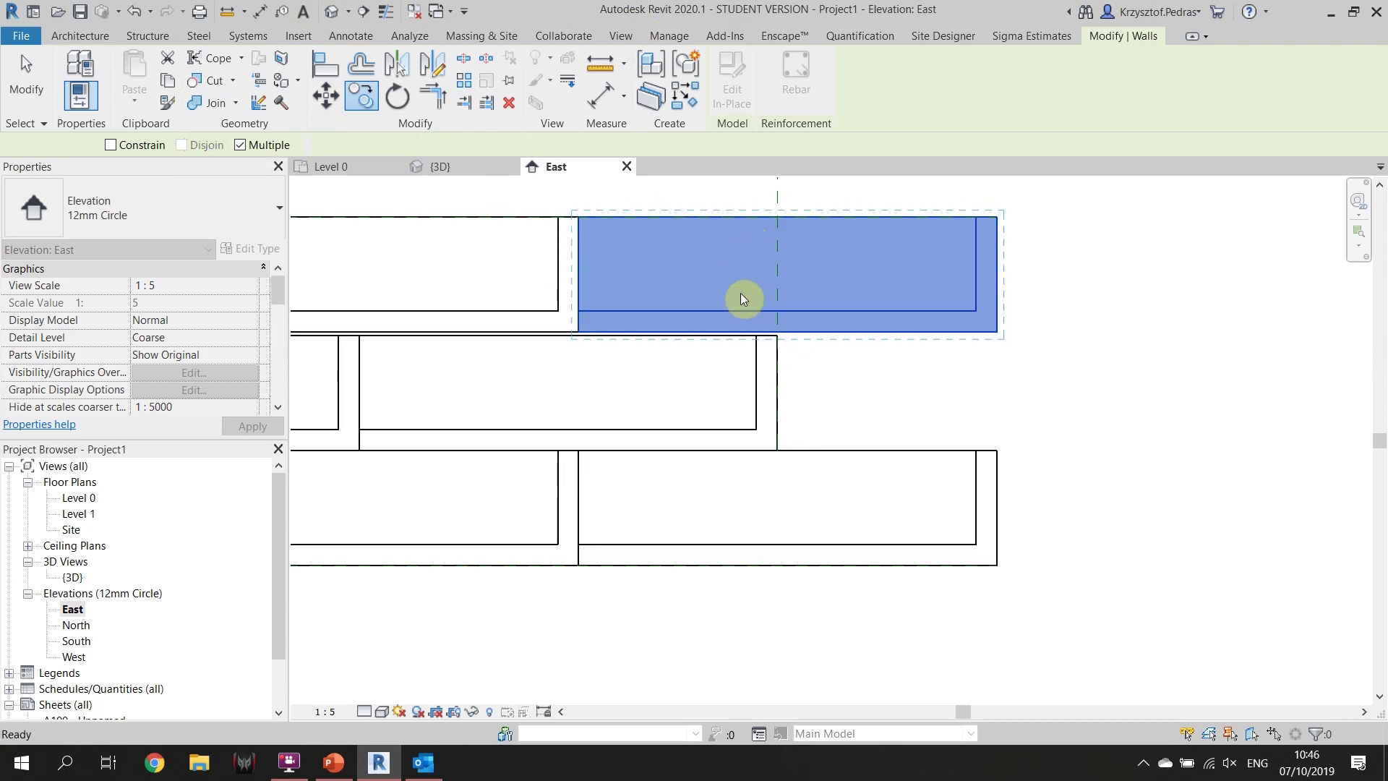
key("Escape")
key("Escape")
scroll(748, 271, "down", 3)
left_click(748, 271)
left_click(973, 289)
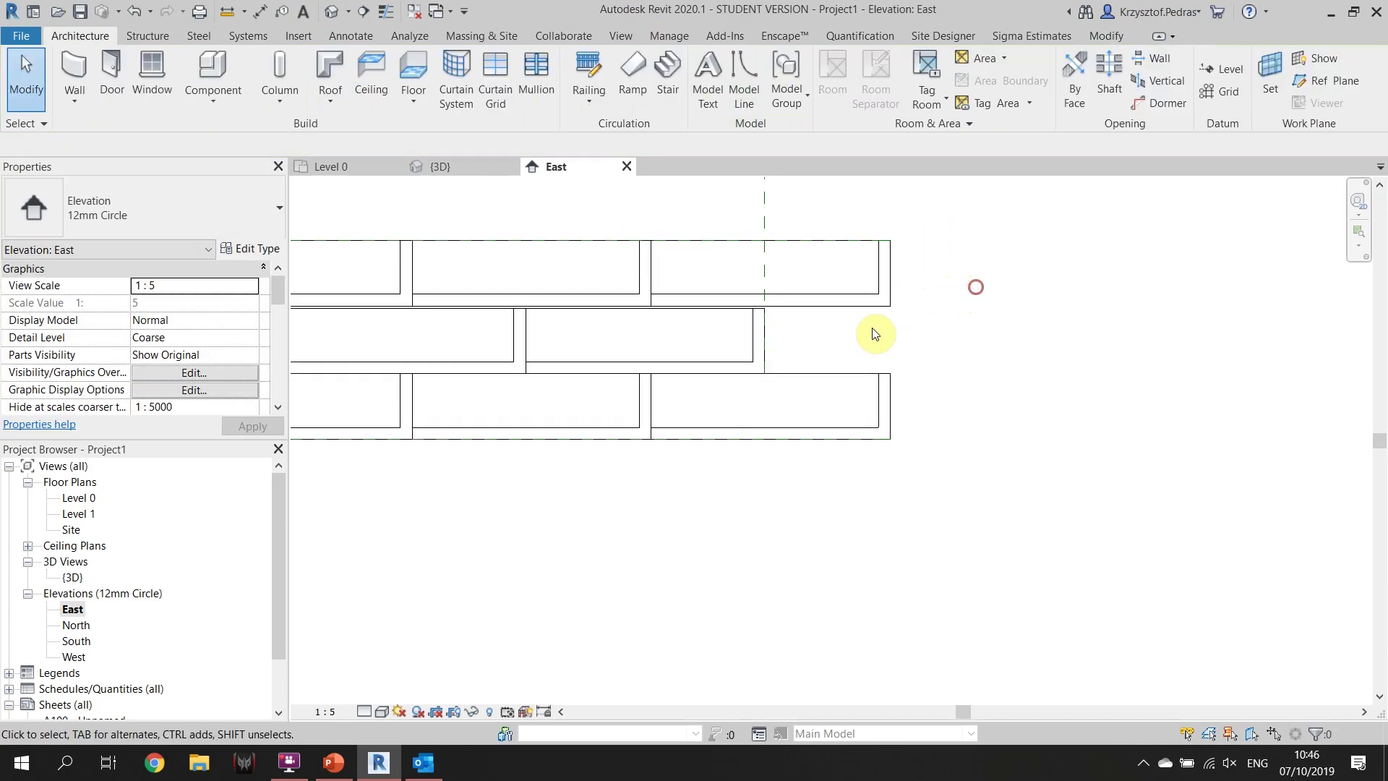
left_click(762, 276)
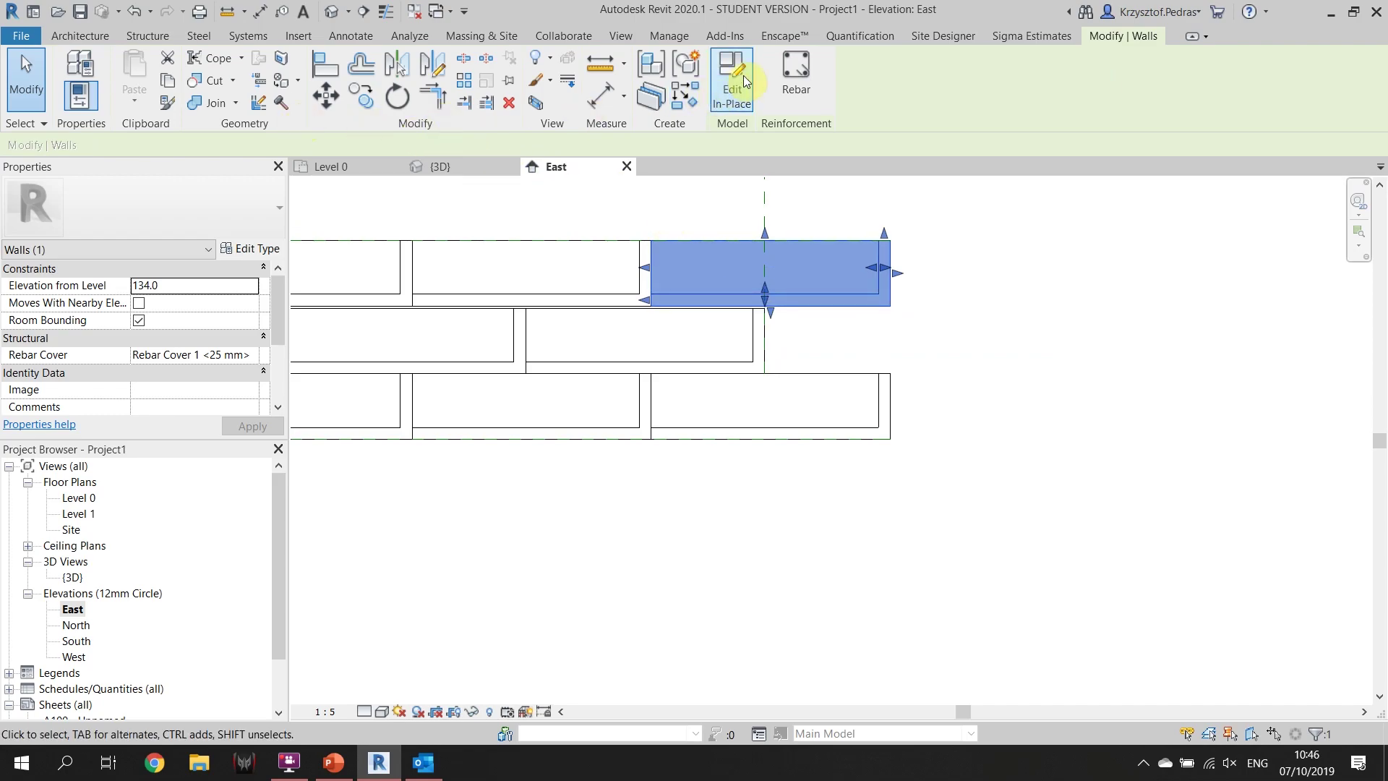
scroll(690, 206, "down", 1)
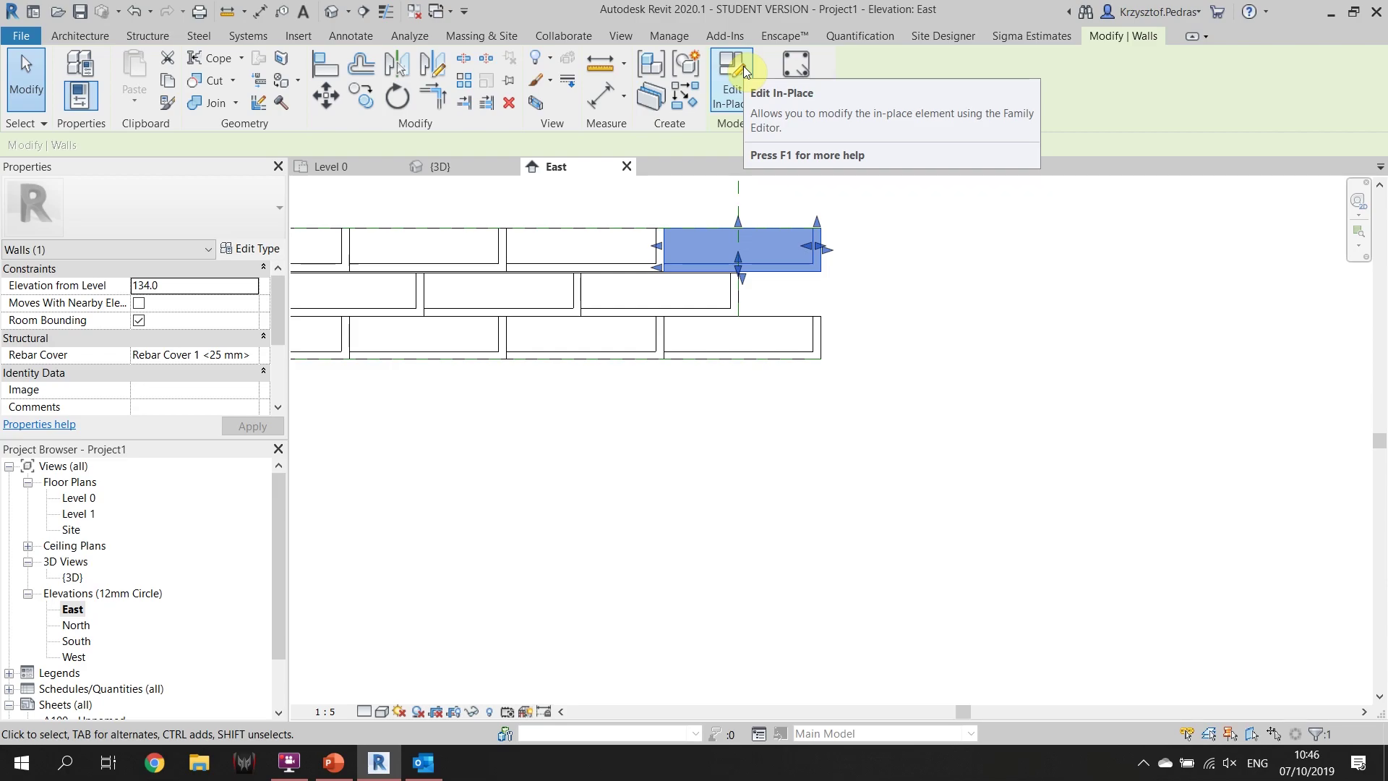
left_click(1044, 558)
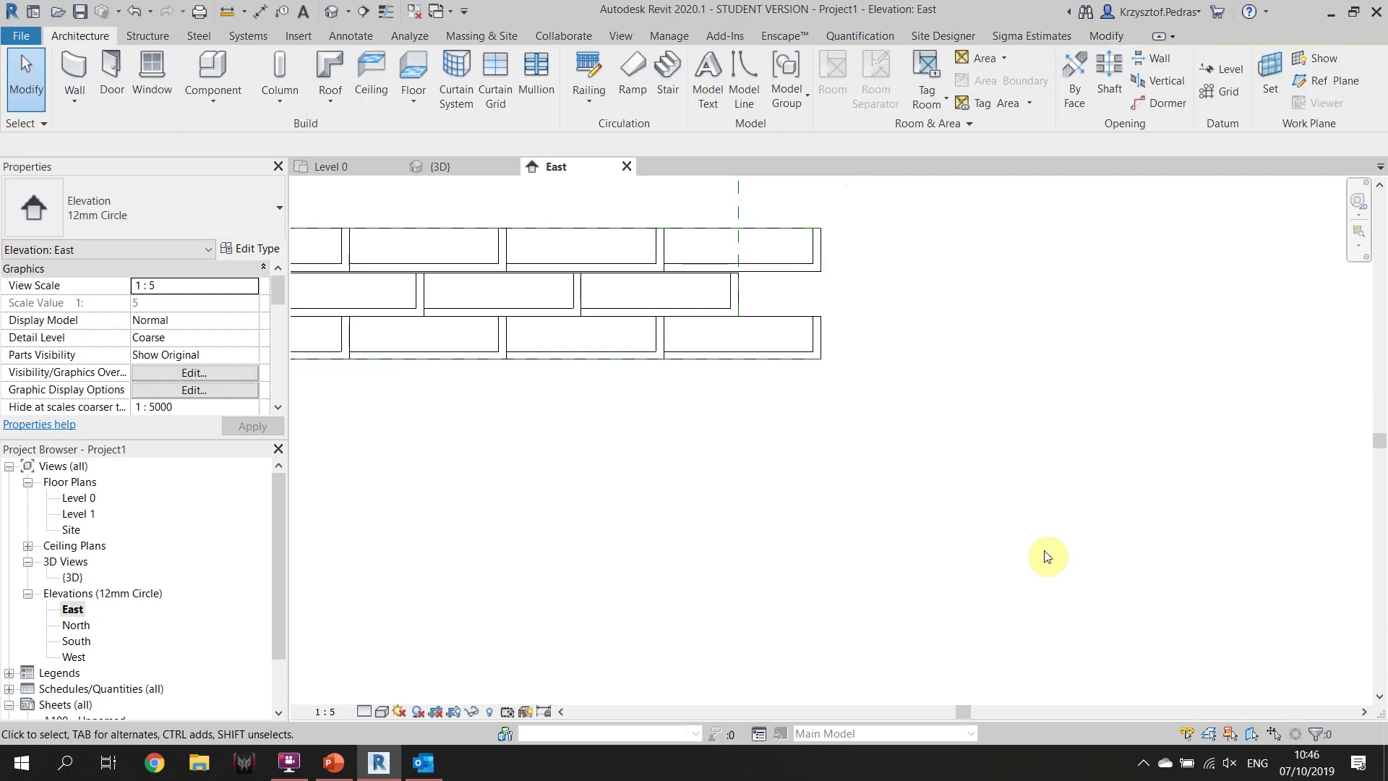
scroll(815, 511, "down", 2)
middle_click_drag(815, 511, 1081, 546)
scroll(1016, 545, "down", 1)
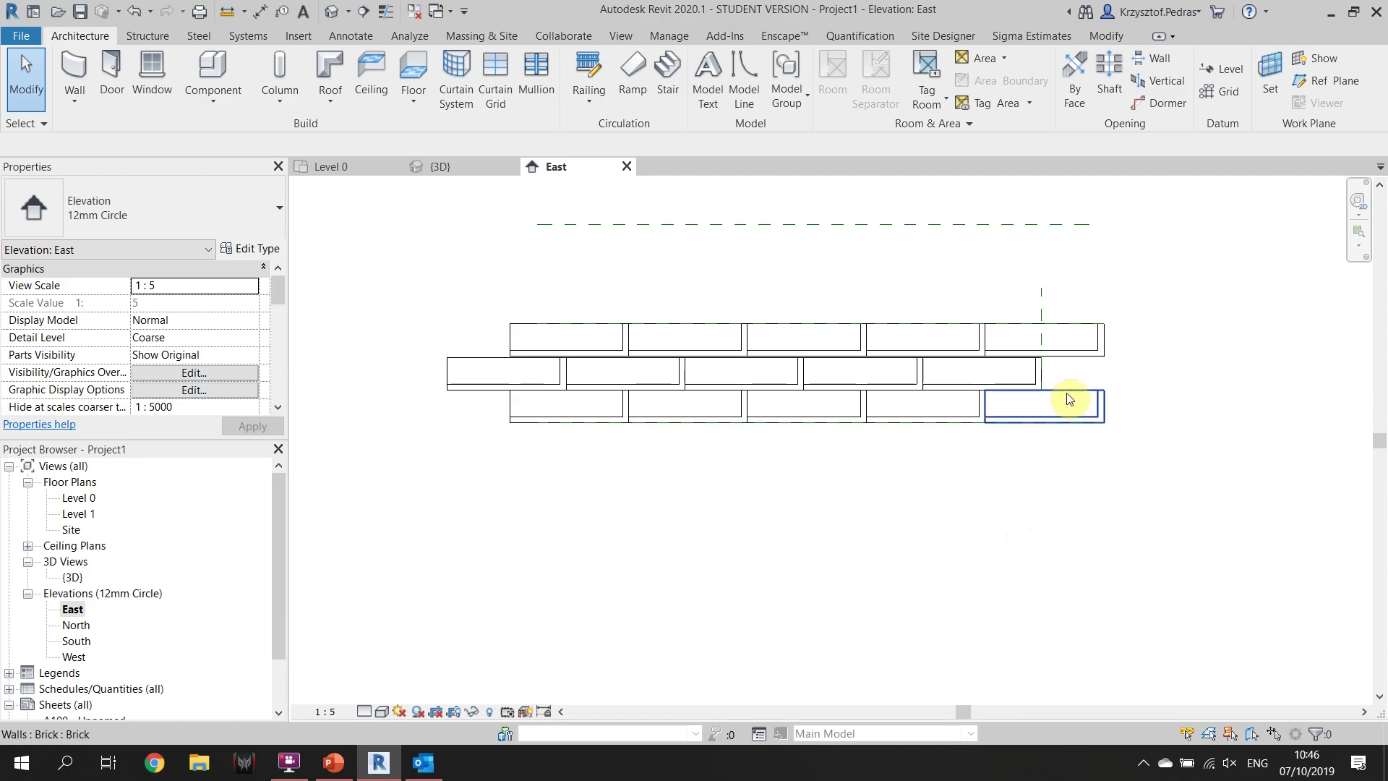
Edit the outermost third-row brick in place, inspect its mortar and brick extrusions and the brick's work plane, and cancel without changes
scroll(1033, 521, "up", 1)
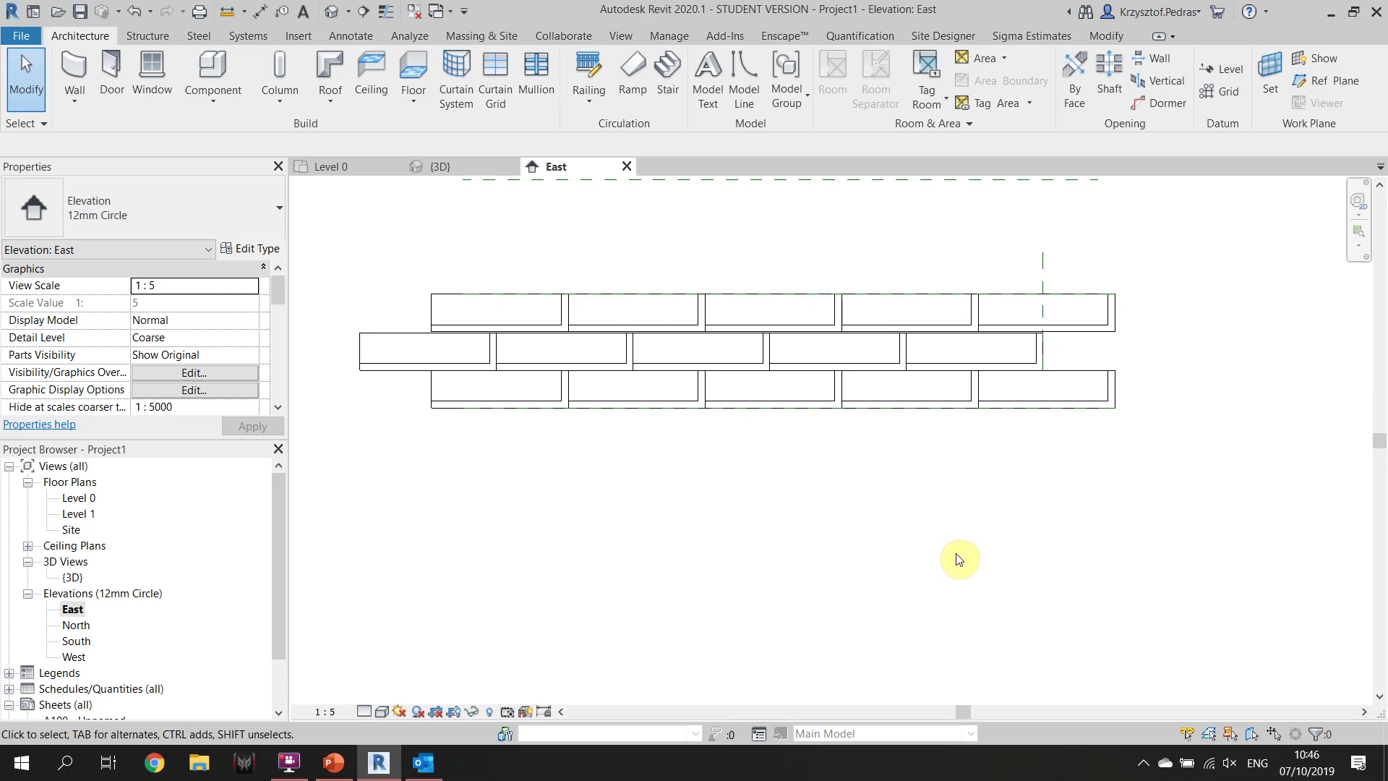
left_click(1108, 311)
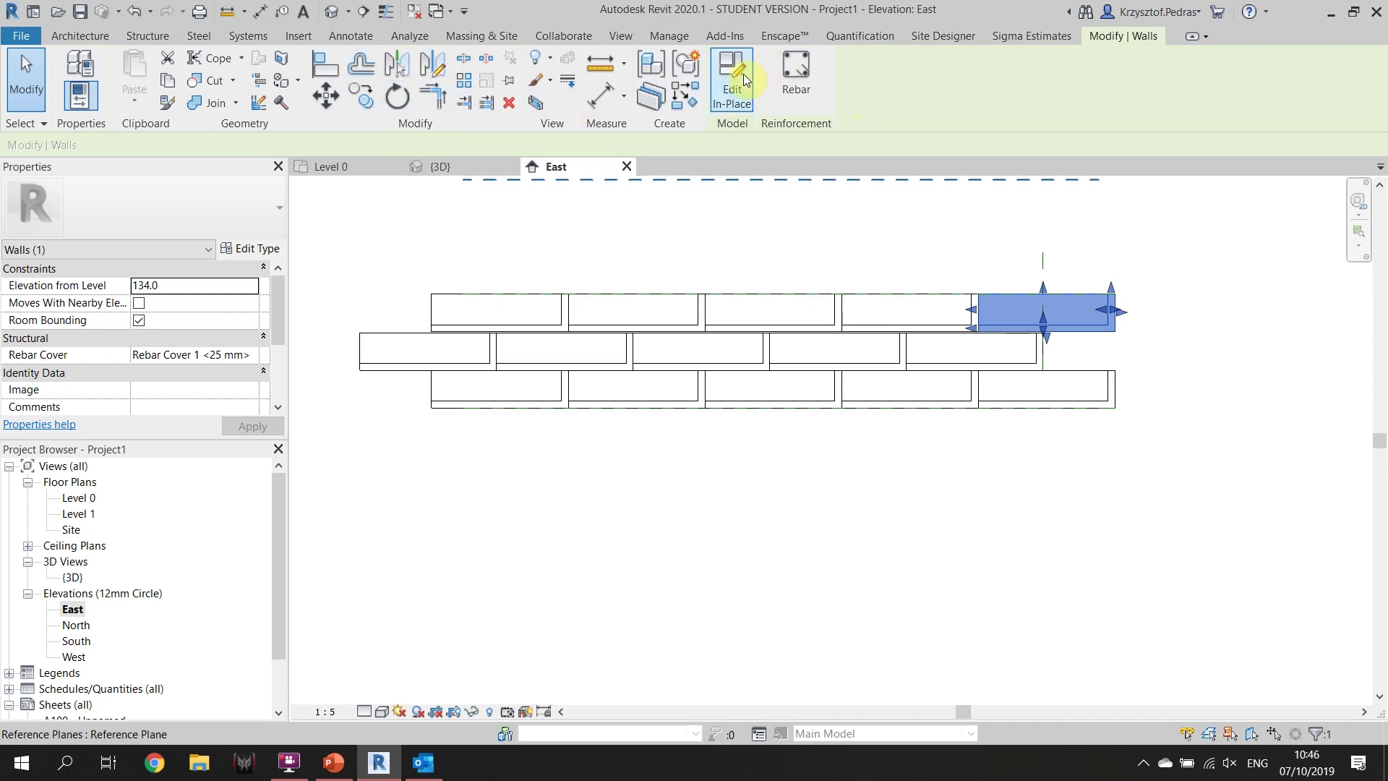
left_click(734, 94)
scroll(1097, 430, "up", 1)
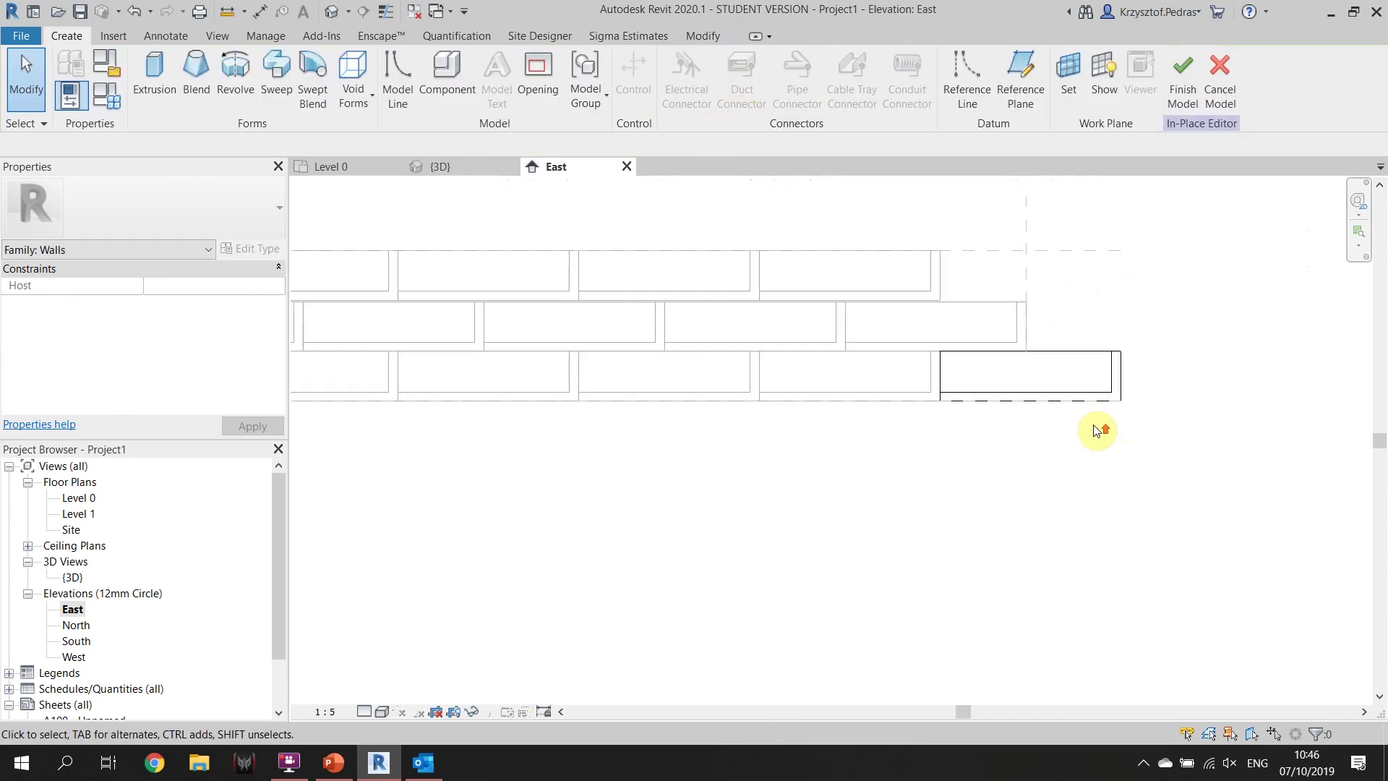
left_click(1055, 394)
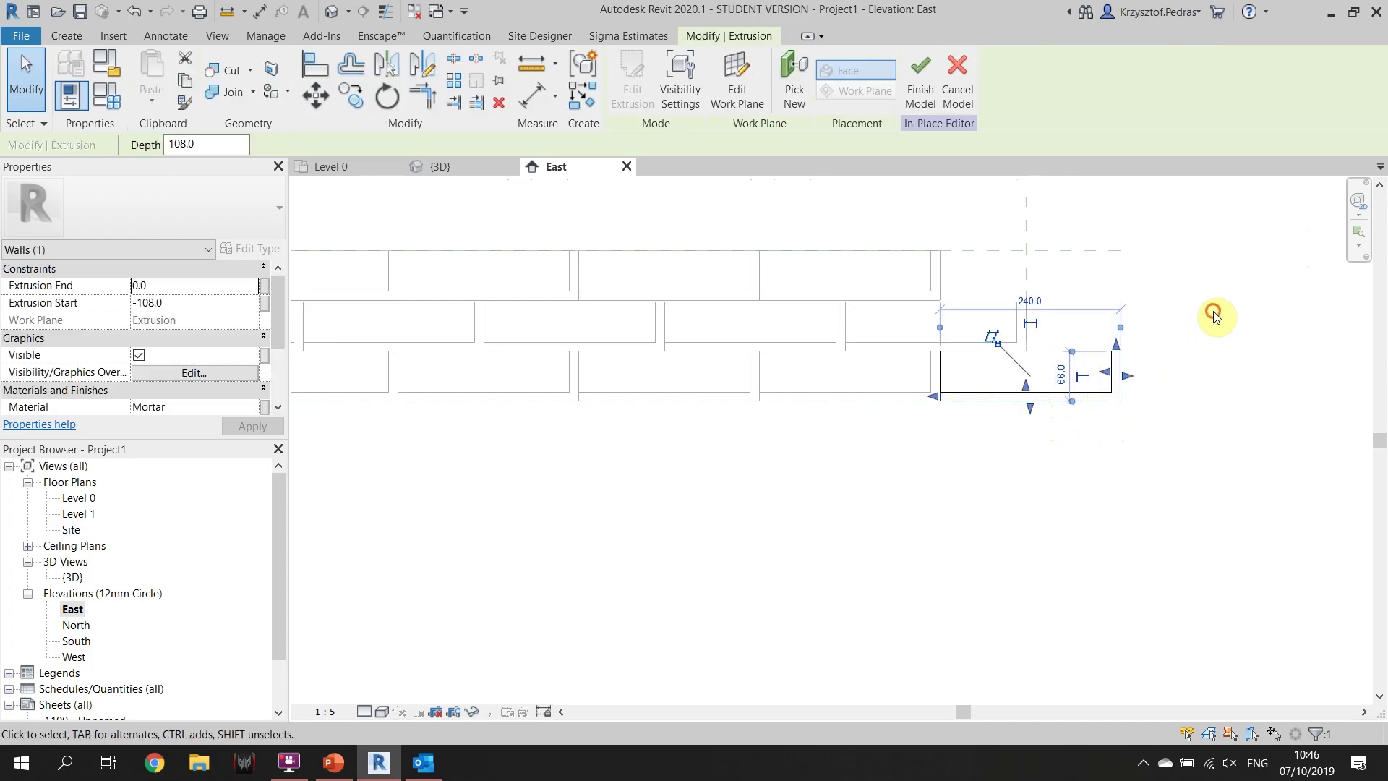
left_click(1215, 313)
left_click(1062, 363)
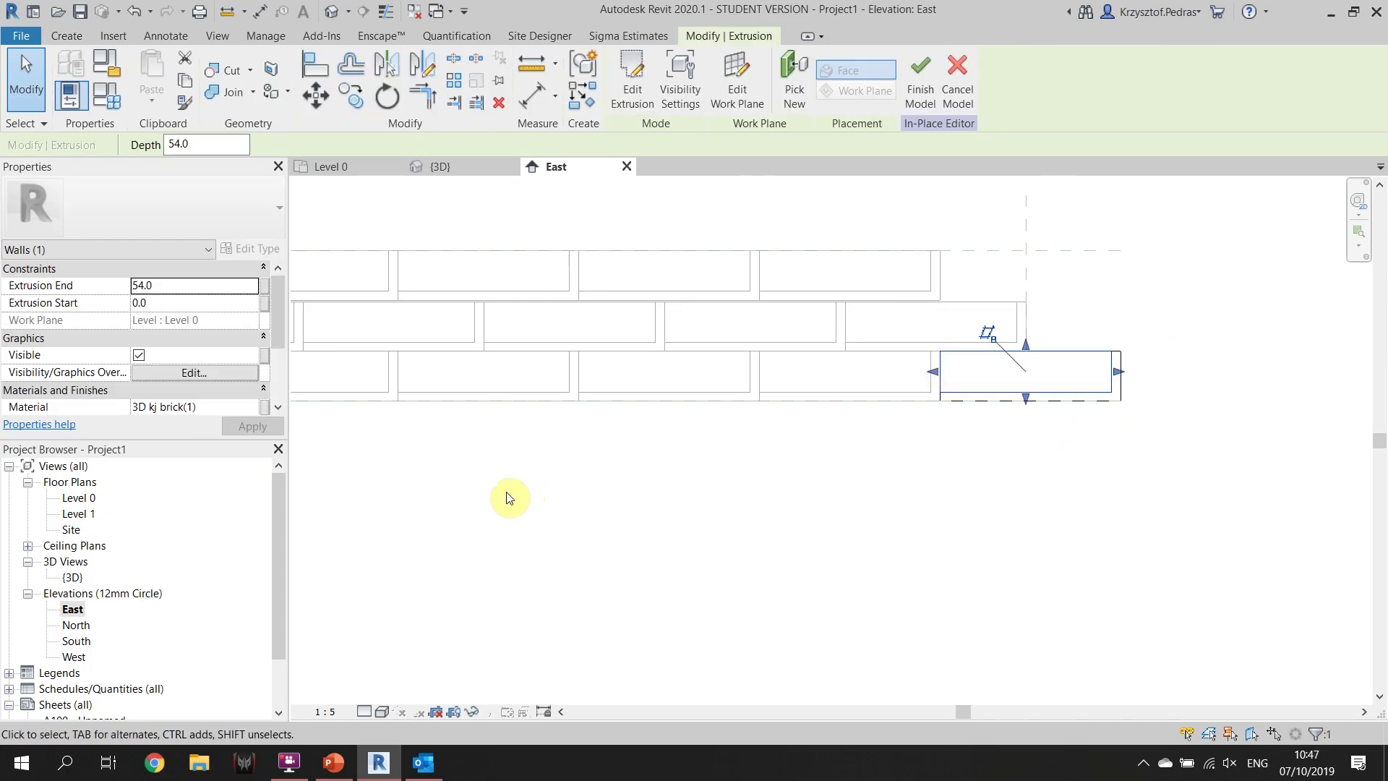
left_click(726, 77)
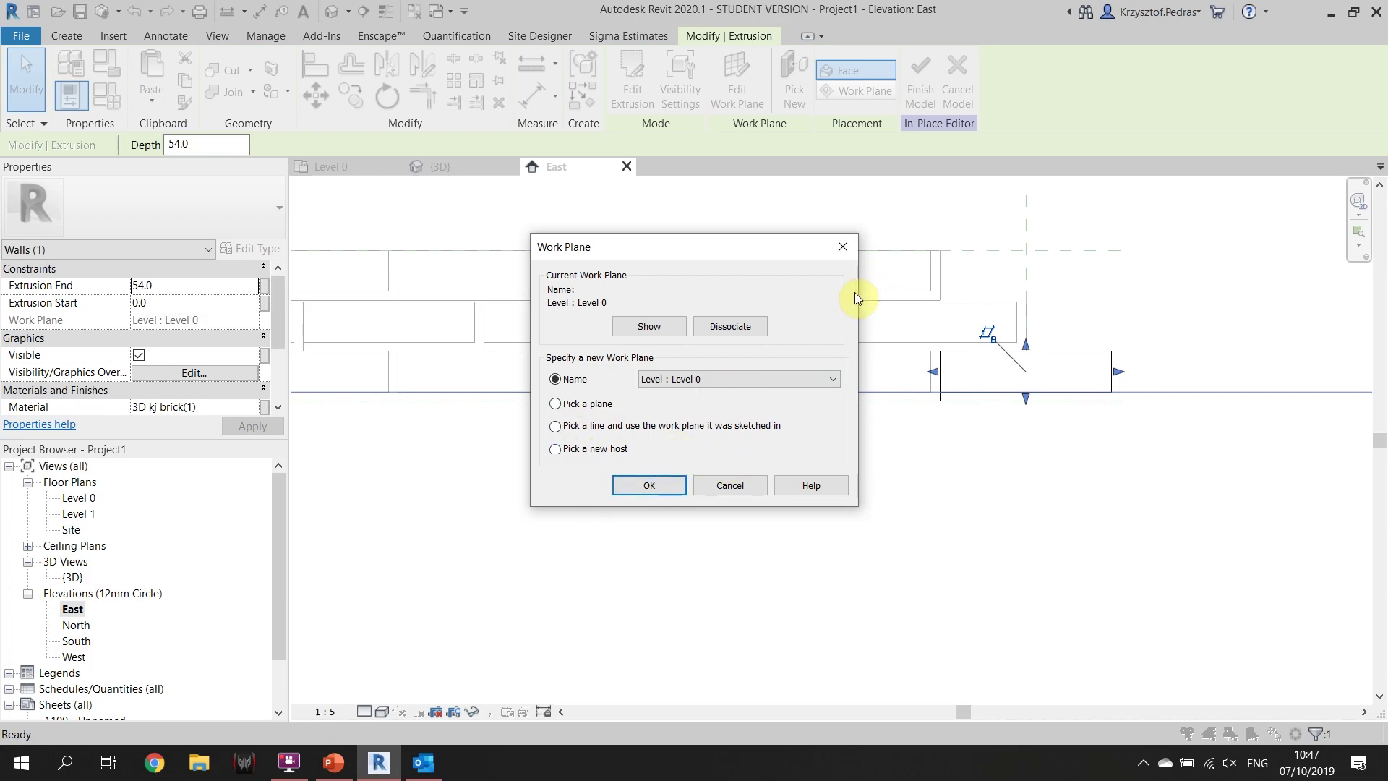
left_click(847, 253)
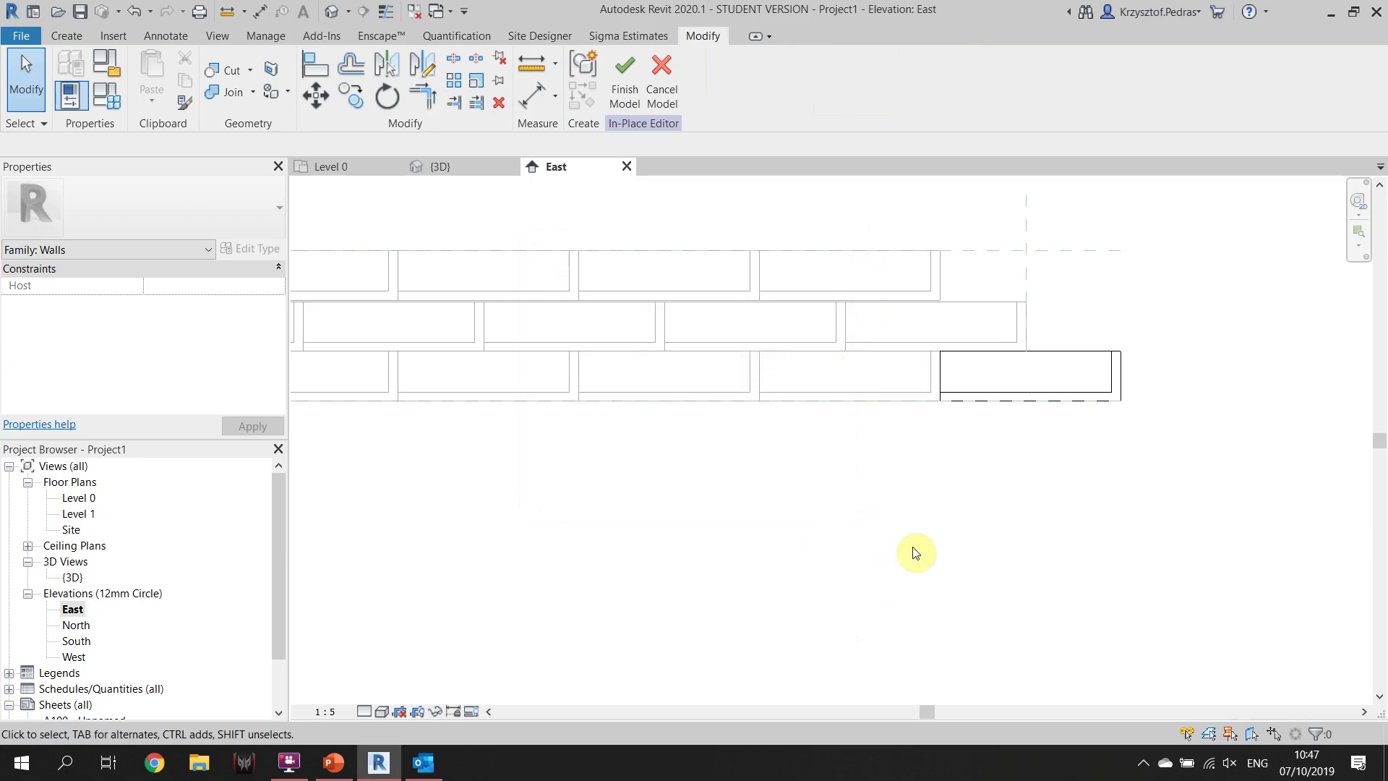
left_click(667, 82)
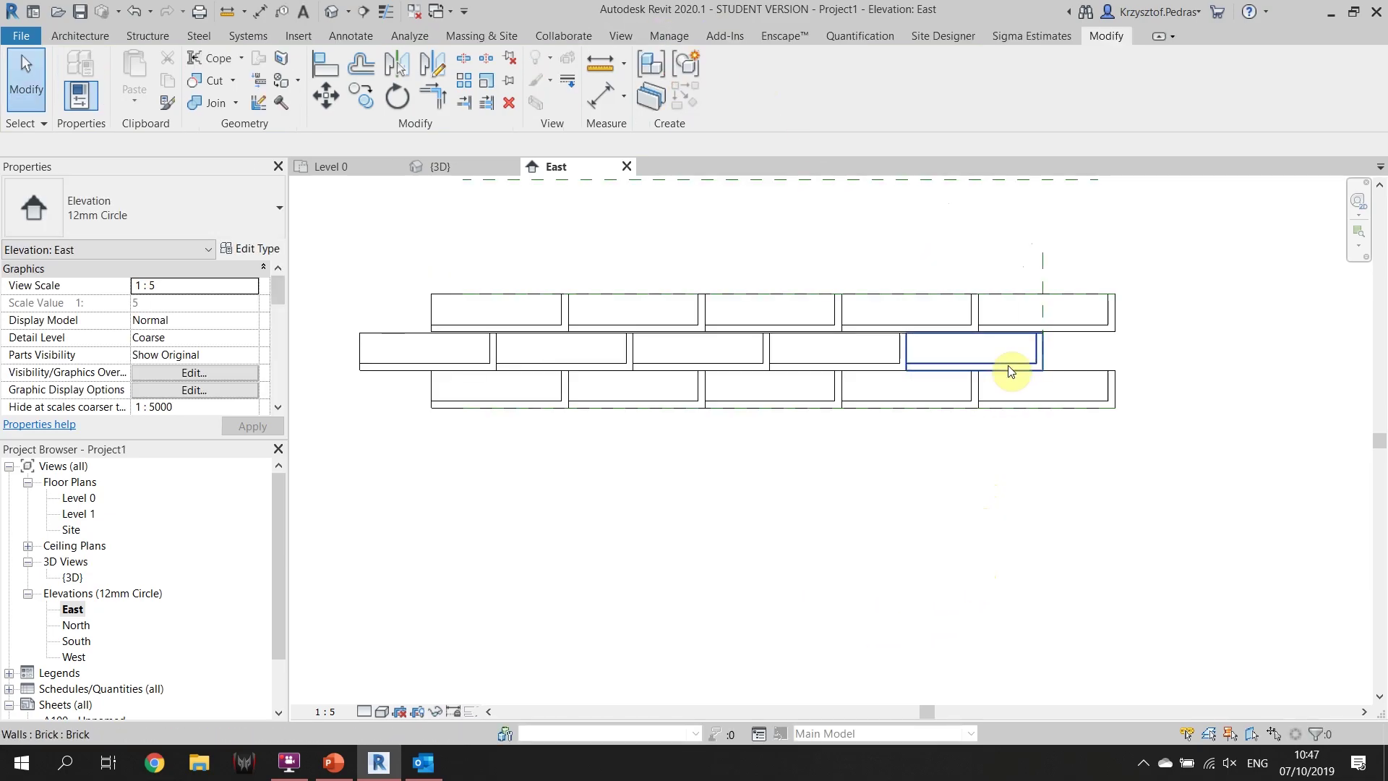
Delete every brick of the third row except the outermost one at the vertical reference plane
left_click(493, 298)
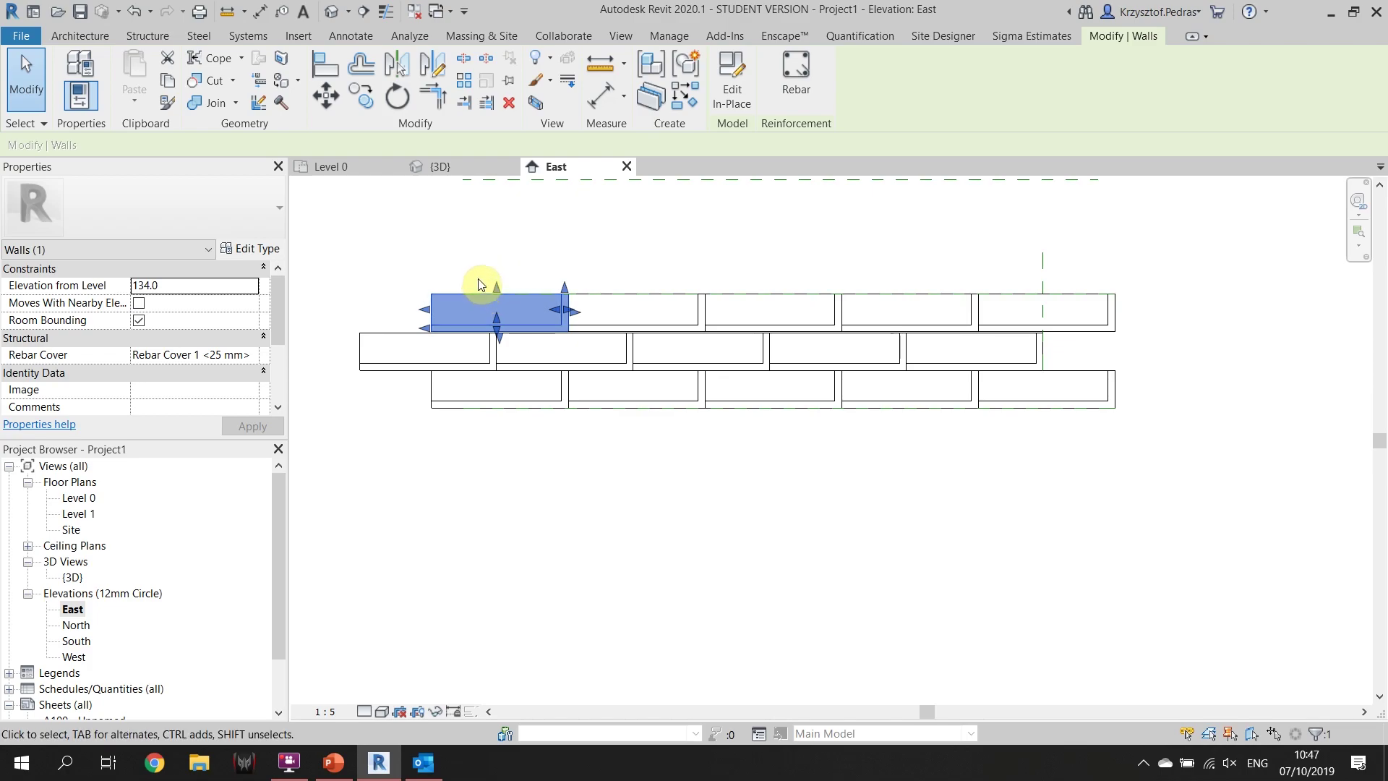
key("Delete")
left_click(633, 295)
key("Delete")
left_click(740, 306)
key("Delete")
left_click(848, 308)
key("Delete")
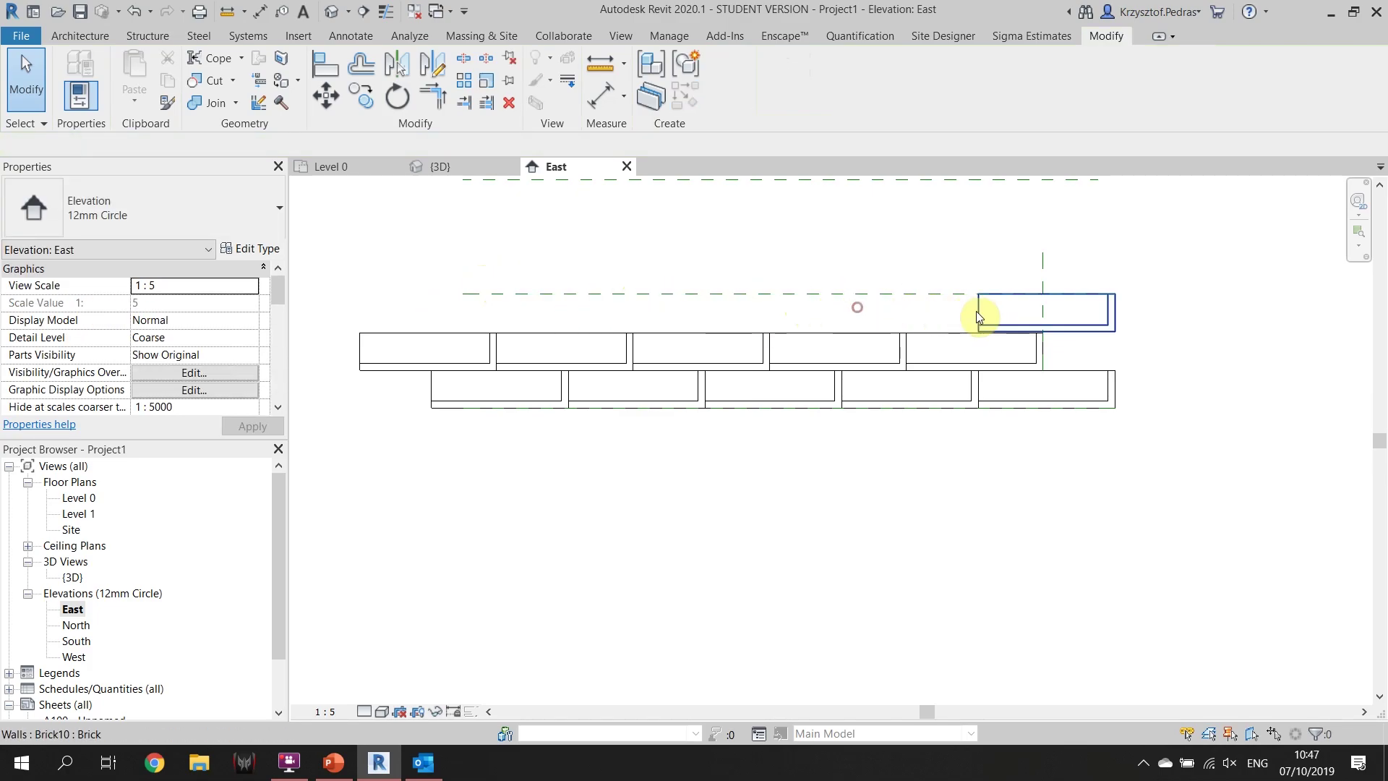
Measure the gap between the remaining third-row brick and the top edge of the second row
left_click(976, 311)
scroll(1048, 339, "up", 2)
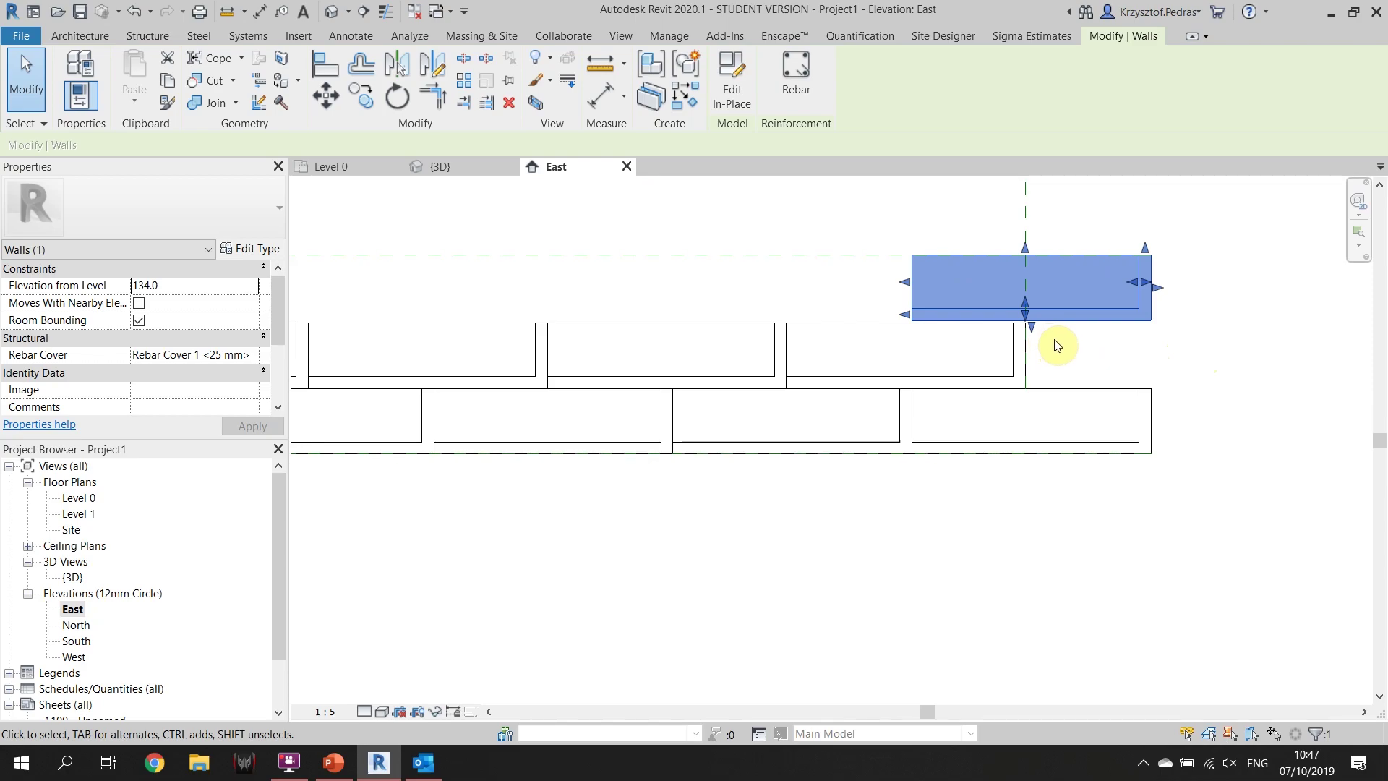
scroll(1056, 346, "up", 3)
left_click_drag(1087, 332, 1068, 296)
left_click(1116, 387)
scroll(526, 239, "up", 2)
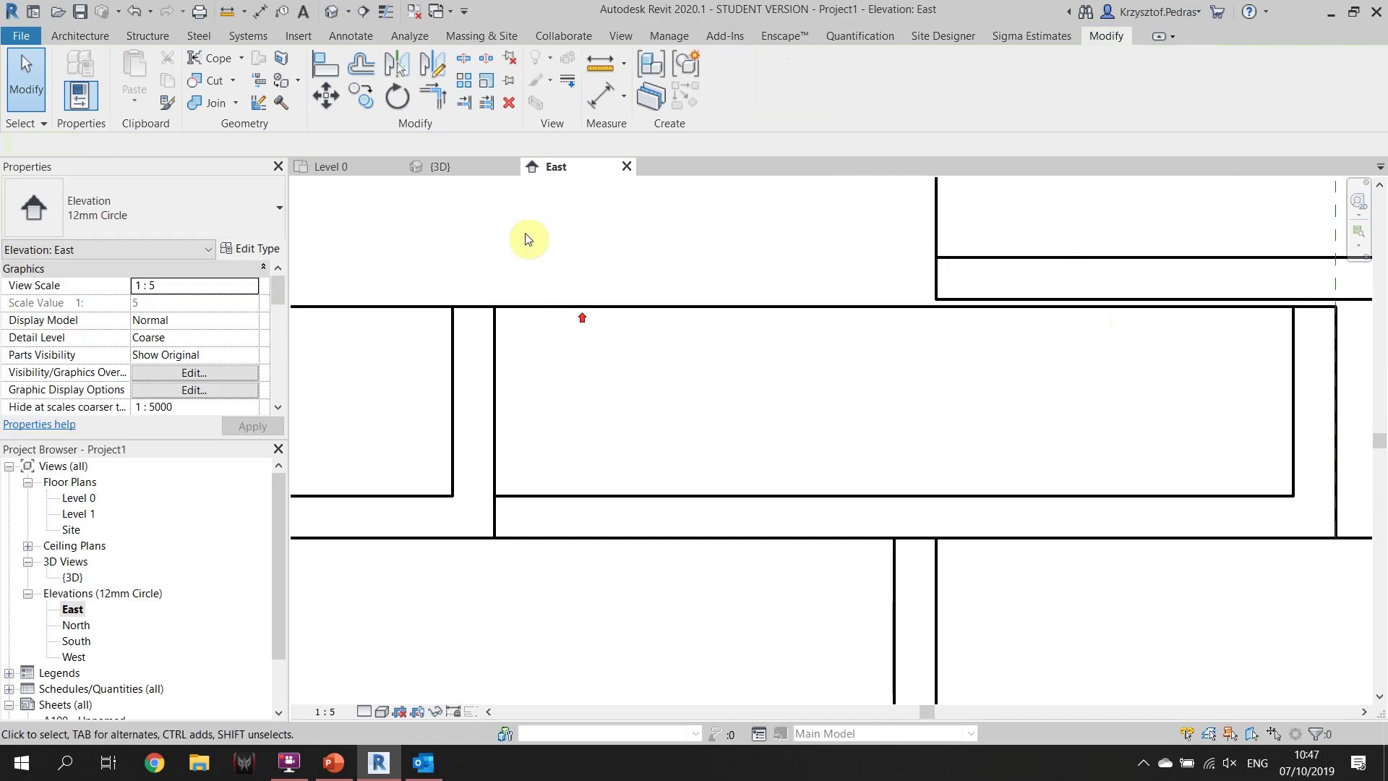
left_click(261, 11)
scroll(1178, 318, "up", 2)
left_click(1120, 292)
key("Escape")
Draw a horizontal reference plane offset 2 mm below the bottom edge of the bottom row's outermost brick, spanning its full length
scroll(1119, 312, "down", 4)
middle_click_drag(1140, 453, 852, 322)
key("Escape")
key("r")
key("p")
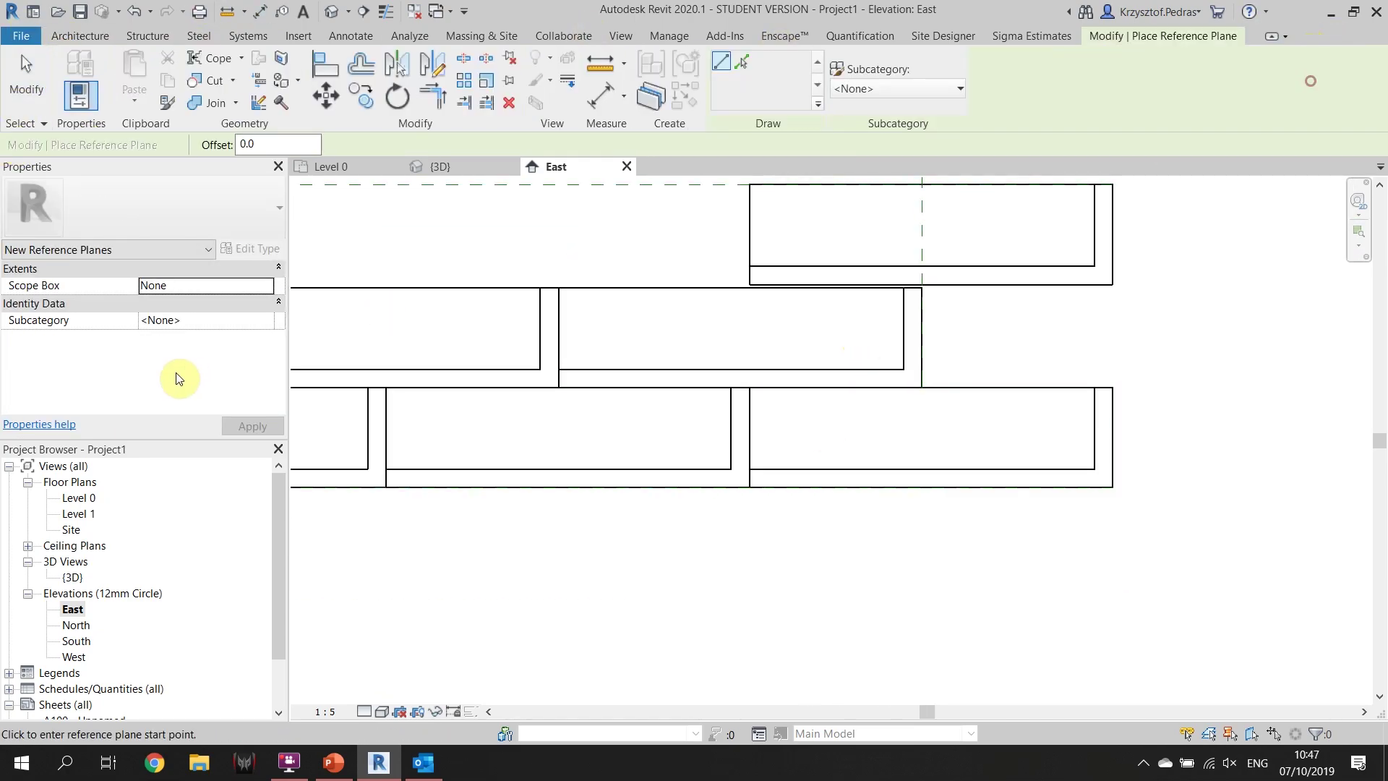
double_click(267, 143)
type("2")
scroll(799, 517, "up", 2)
left_click(732, 476)
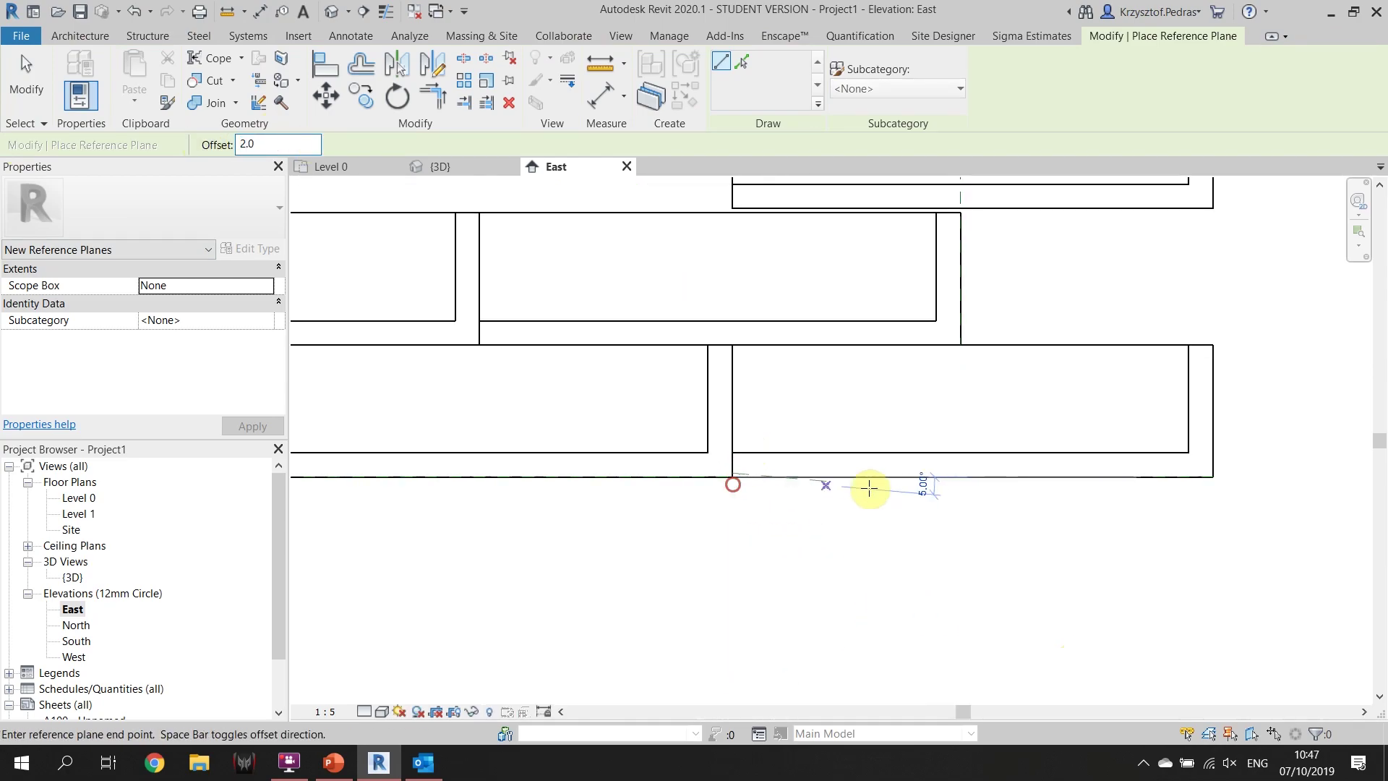
left_click(1211, 476)
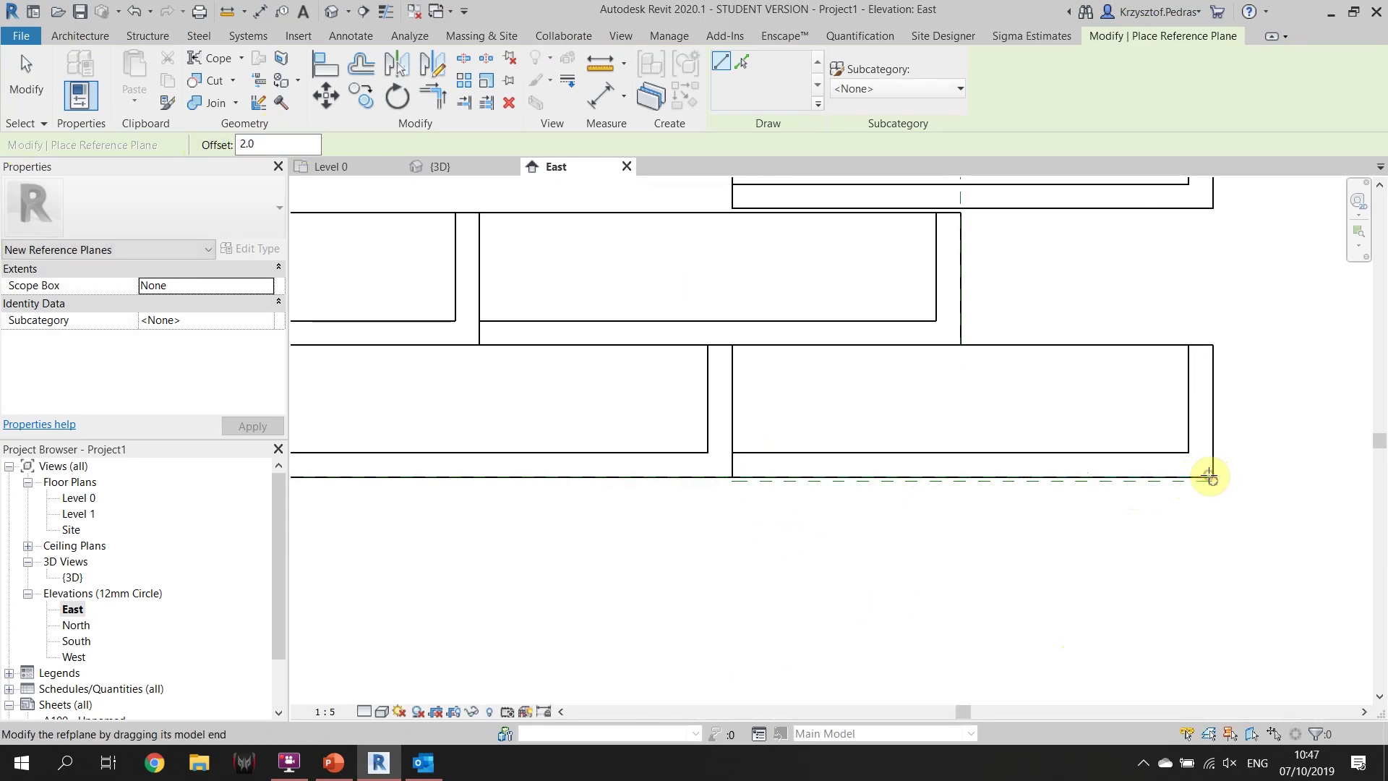
key("Escape")
Delete the remaining outermost brick of the third row
left_click(1117, 195)
left_click_drag(976, 217, 1000, 540)
scroll(949, 523, "up", 1)
key("Escape")
Stretch the lower mortar edge of the bottom row's outermost brick down to the offset reference plane
scroll(1000, 539, "up", 2)
scroll(1013, 542, "down", 2)
scroll(1012, 542, "down", 1)
left_click(769, 443)
left_click_drag(771, 441, 775, 206)
left_click(815, 311)
scroll(837, 385, "down", 2)
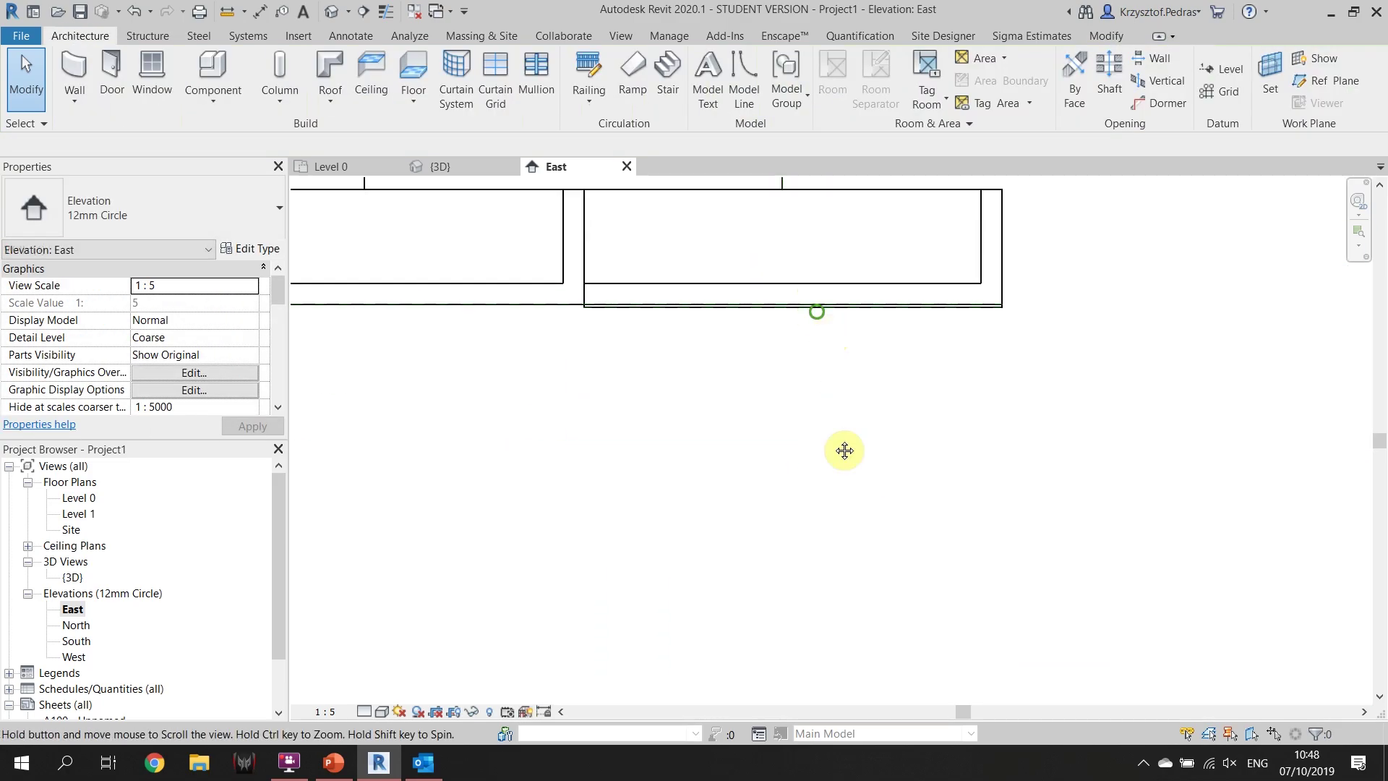
left_click(904, 395)
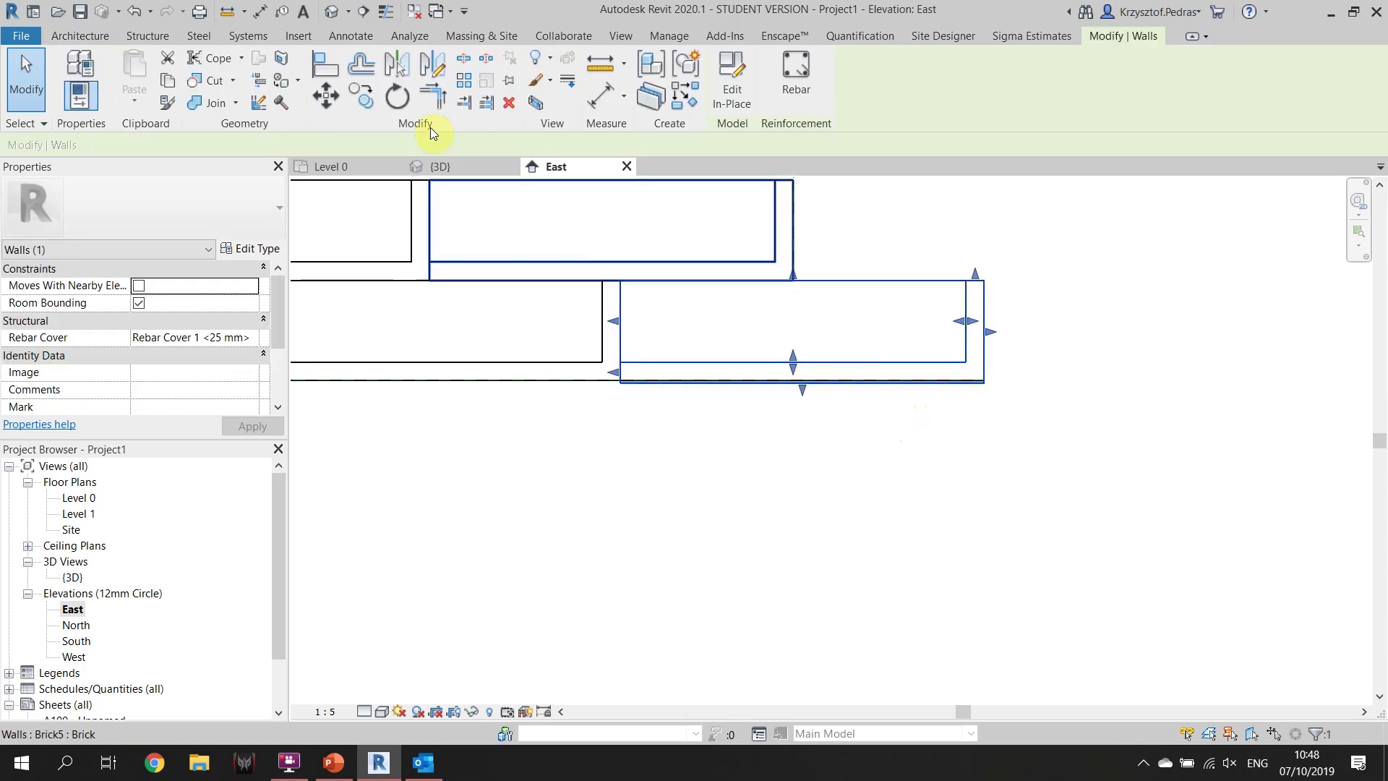
left_click(363, 108)
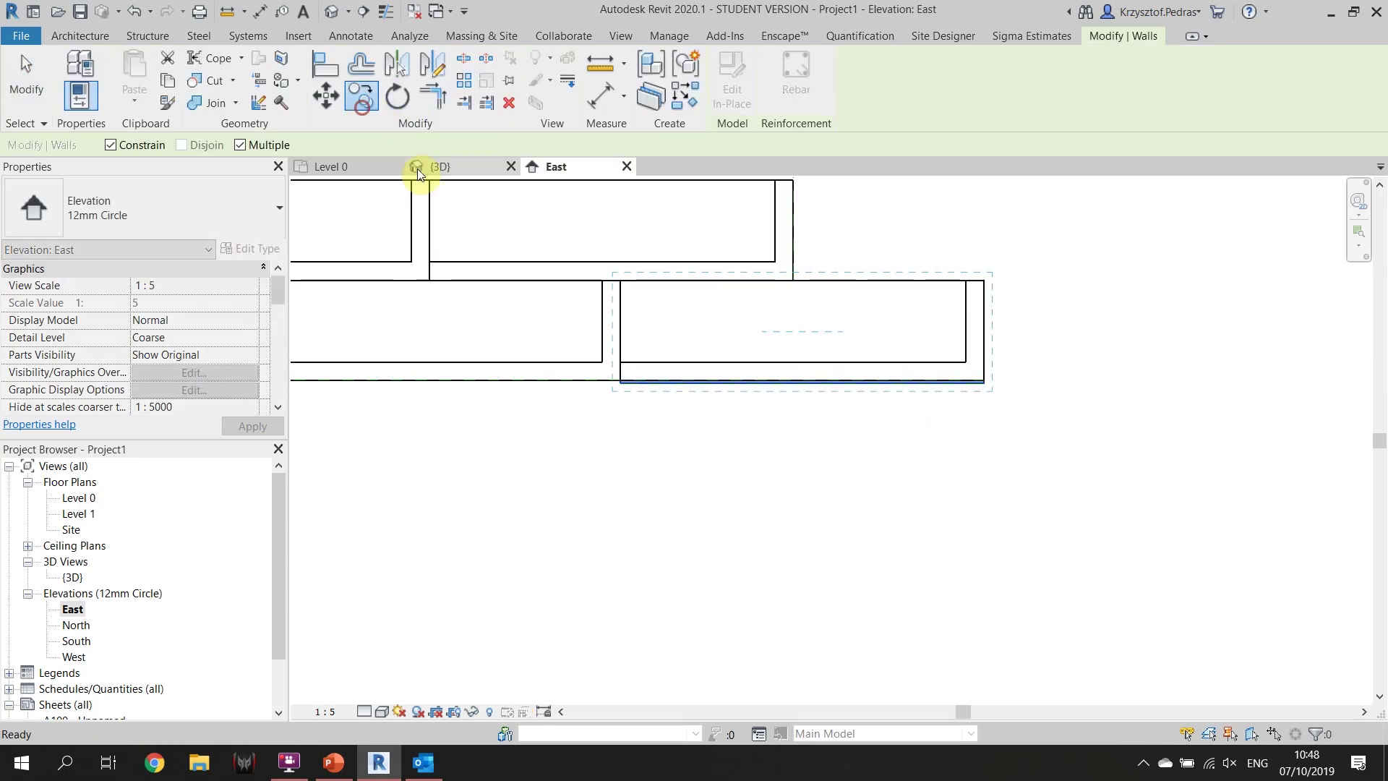
scroll(982, 404, "up", 2)
left_click(970, 311)
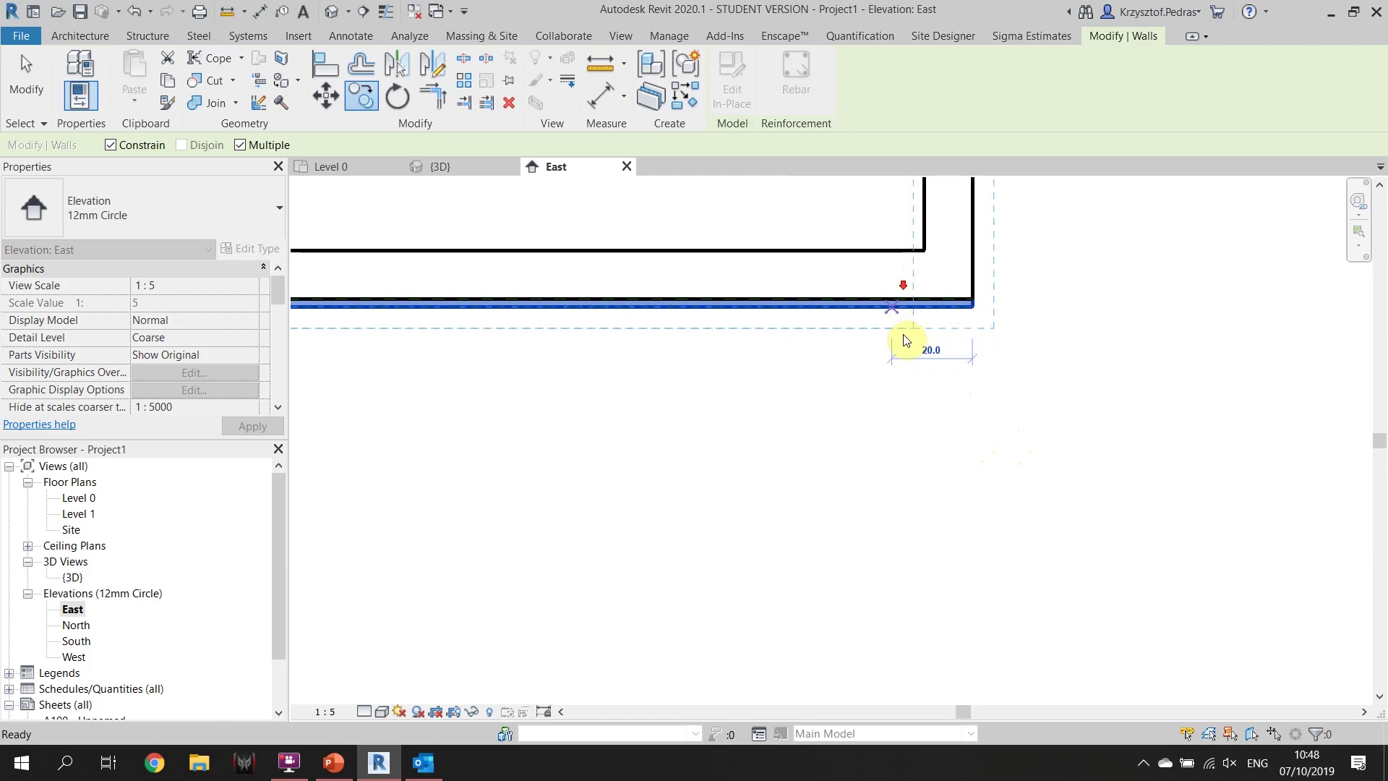
scroll(908, 288, "down", 1)
left_click(110, 146)
scroll(966, 260, "down", 3)
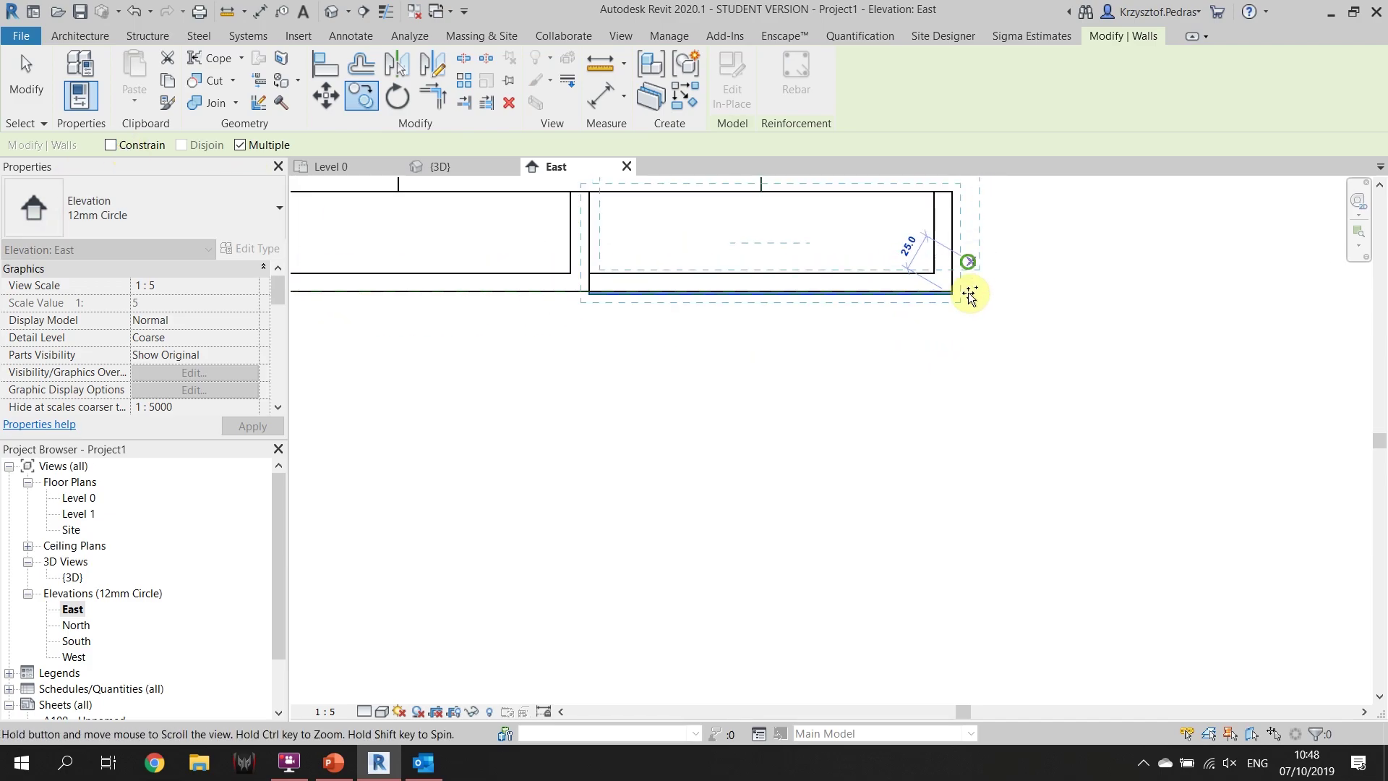
Copy the bottom row's outermost taller brick vertically upward above the second row, with Constrain turned off
left_click(951, 481)
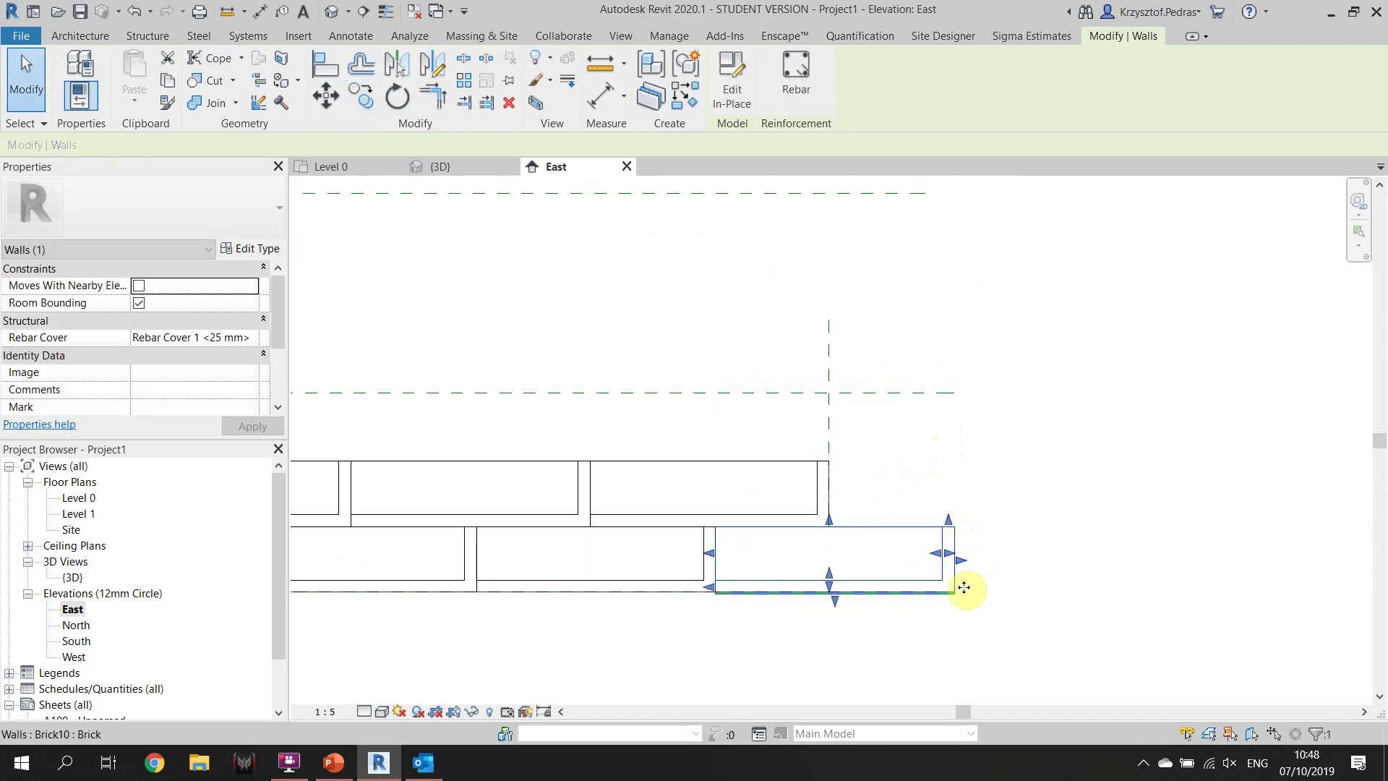
left_click(361, 96)
scroll(800, 533, "up", 2)
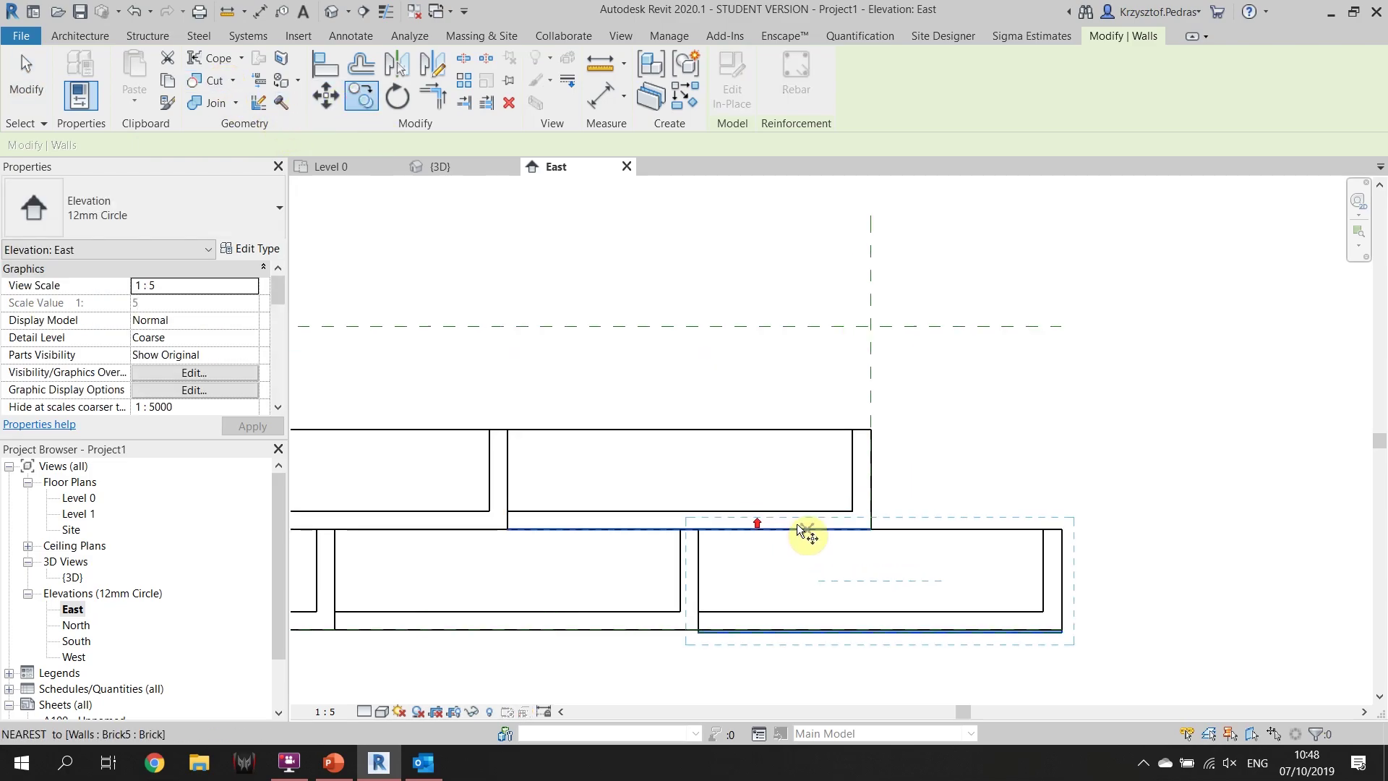
left_click(1062, 531)
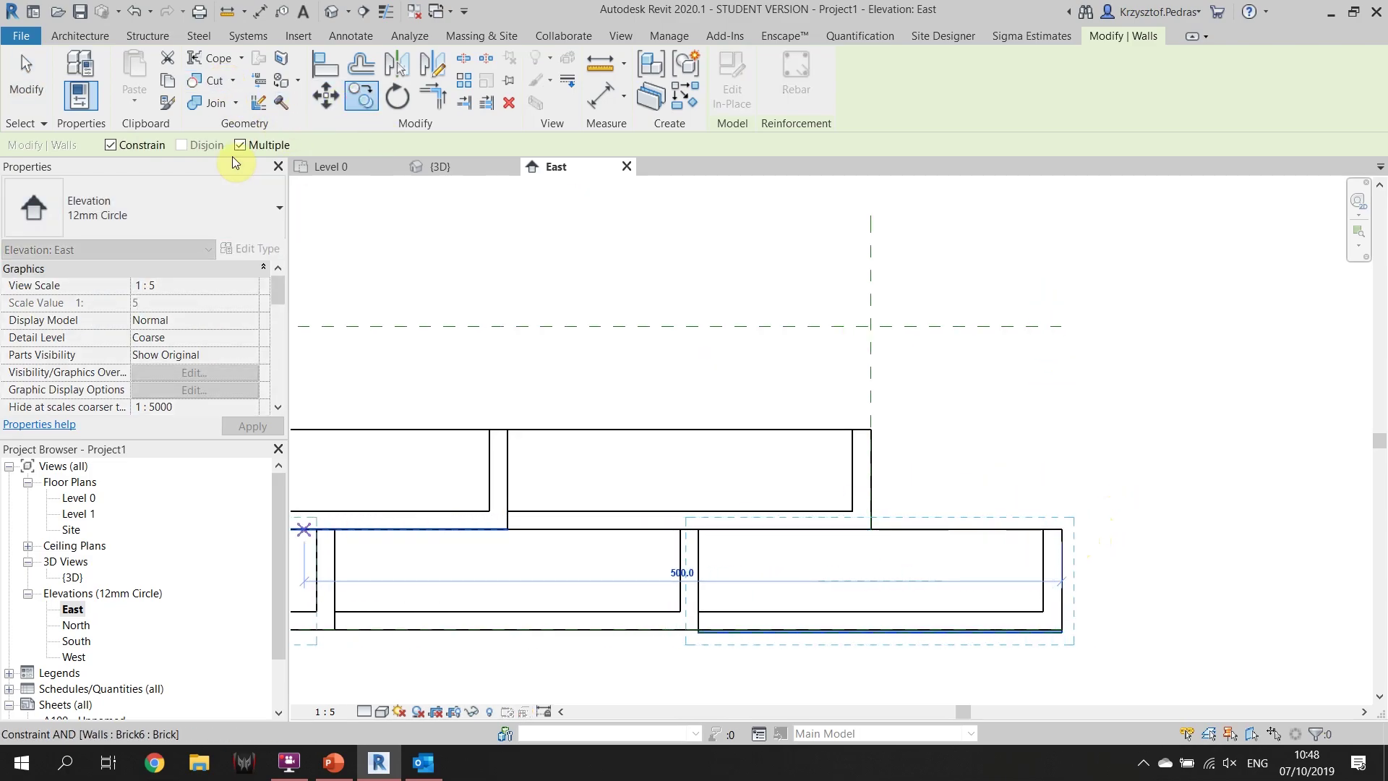
left_click(109, 146)
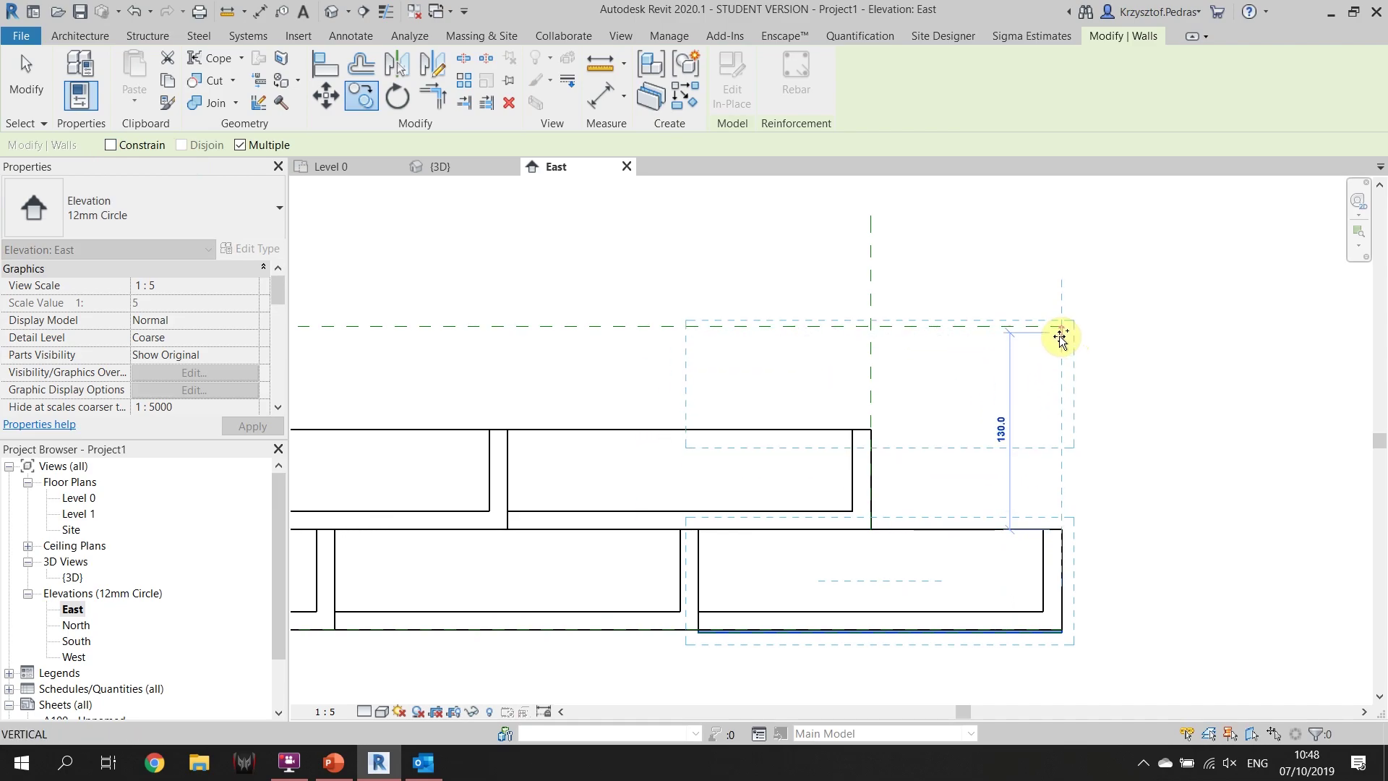
left_click(1053, 340)
scroll(1048, 311, "down", 2)
key("Escape")
key("Escape")
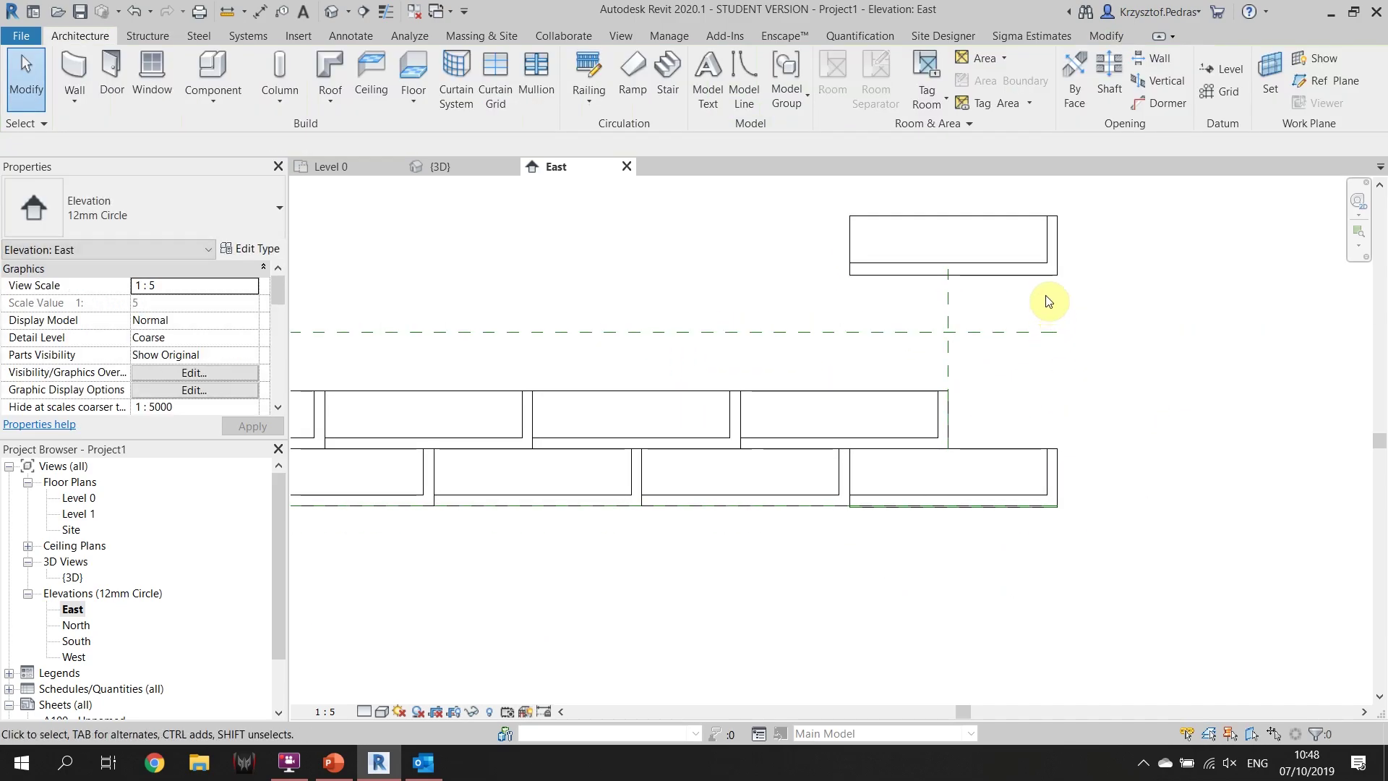
Move the copied brick down so its top edge aligns with the horizontal reference plane above the second row
key("ctrl+z")
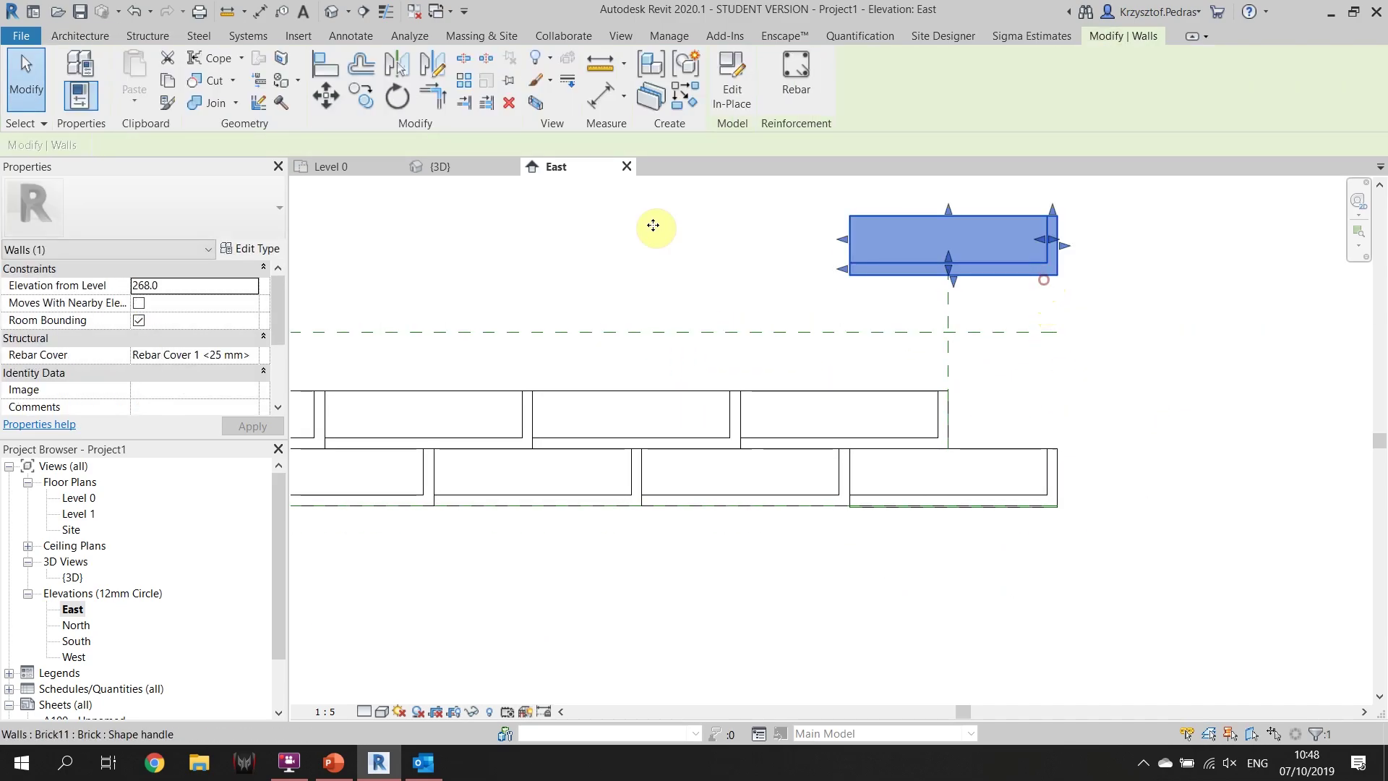
left_click(326, 101)
left_click(1056, 217)
left_click(1056, 330)
key("Escape")
Copy the third-row brick repeatedly end to end along the reference plane until the row has five bricks
left_click(909, 357)
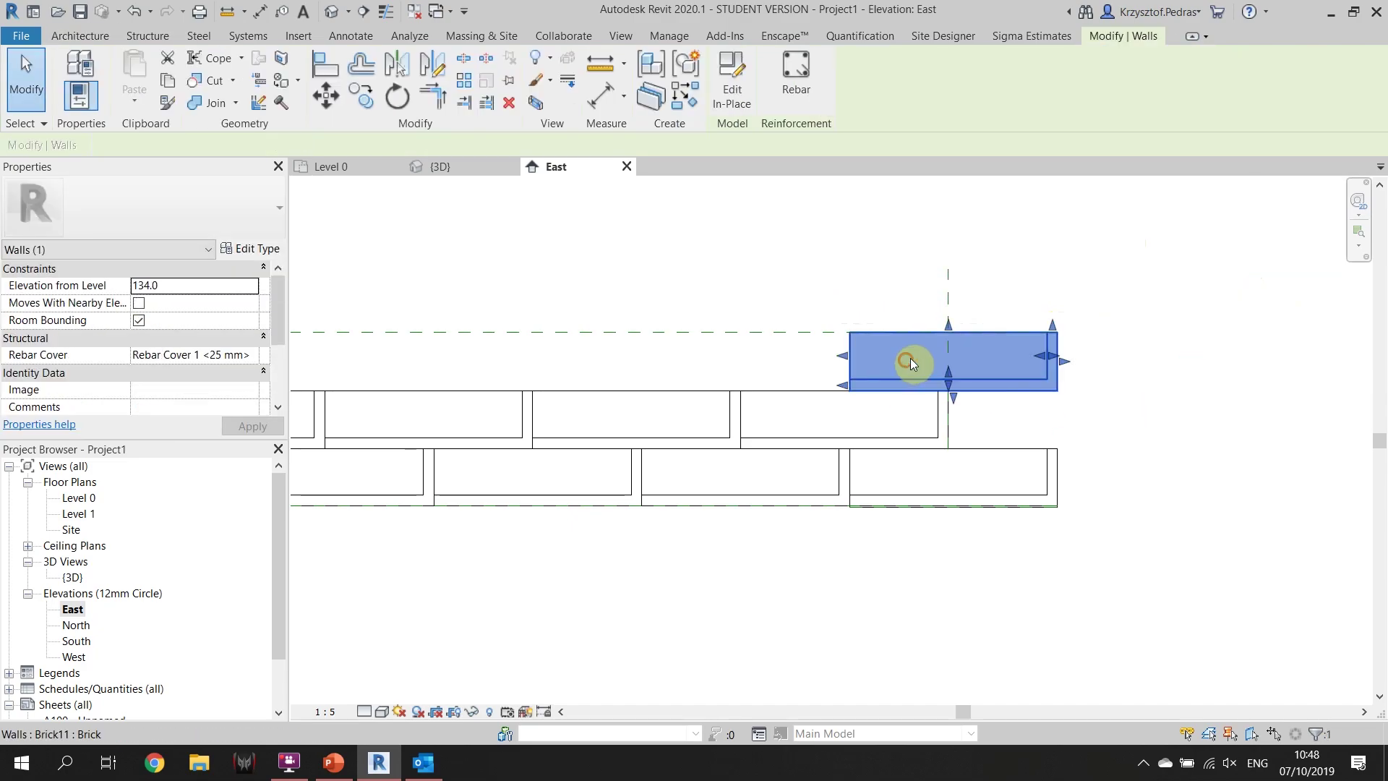
left_click(364, 99)
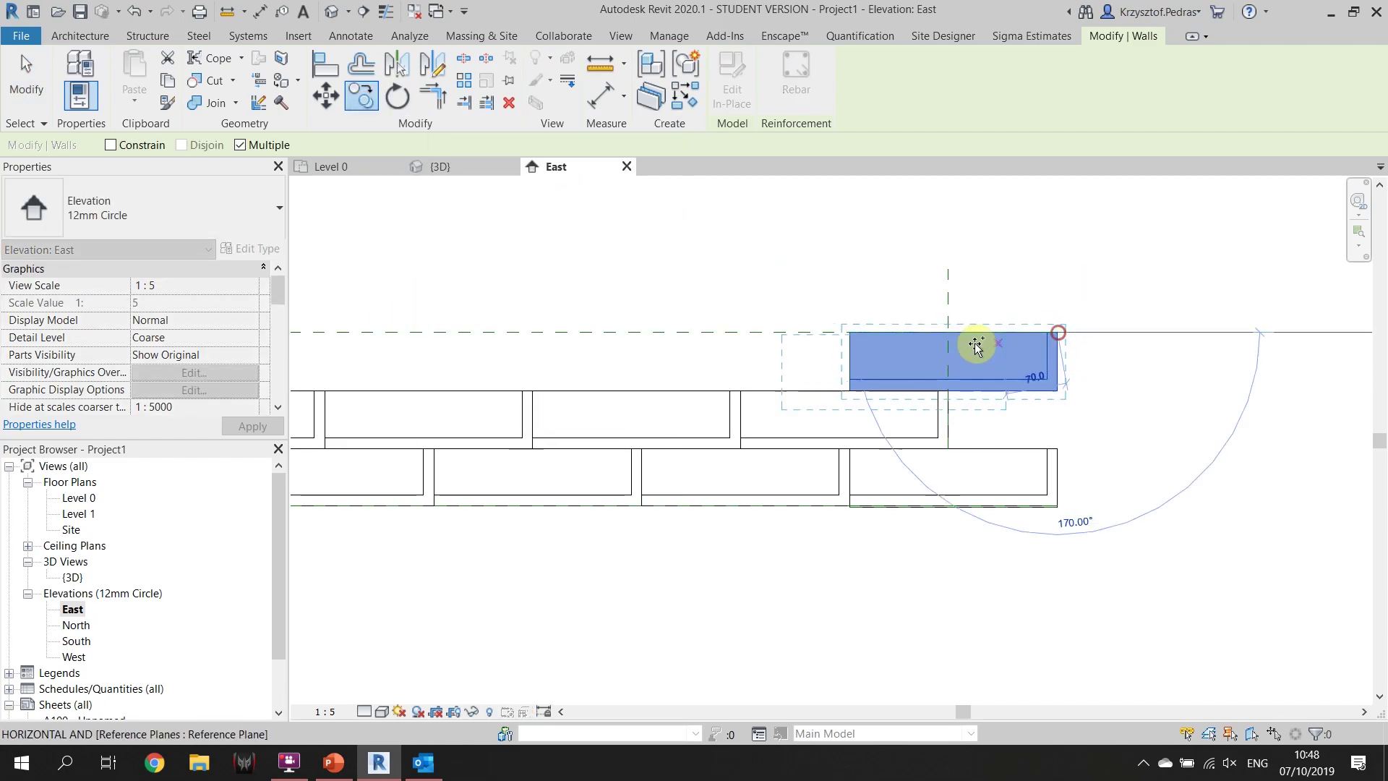
left_click(848, 333)
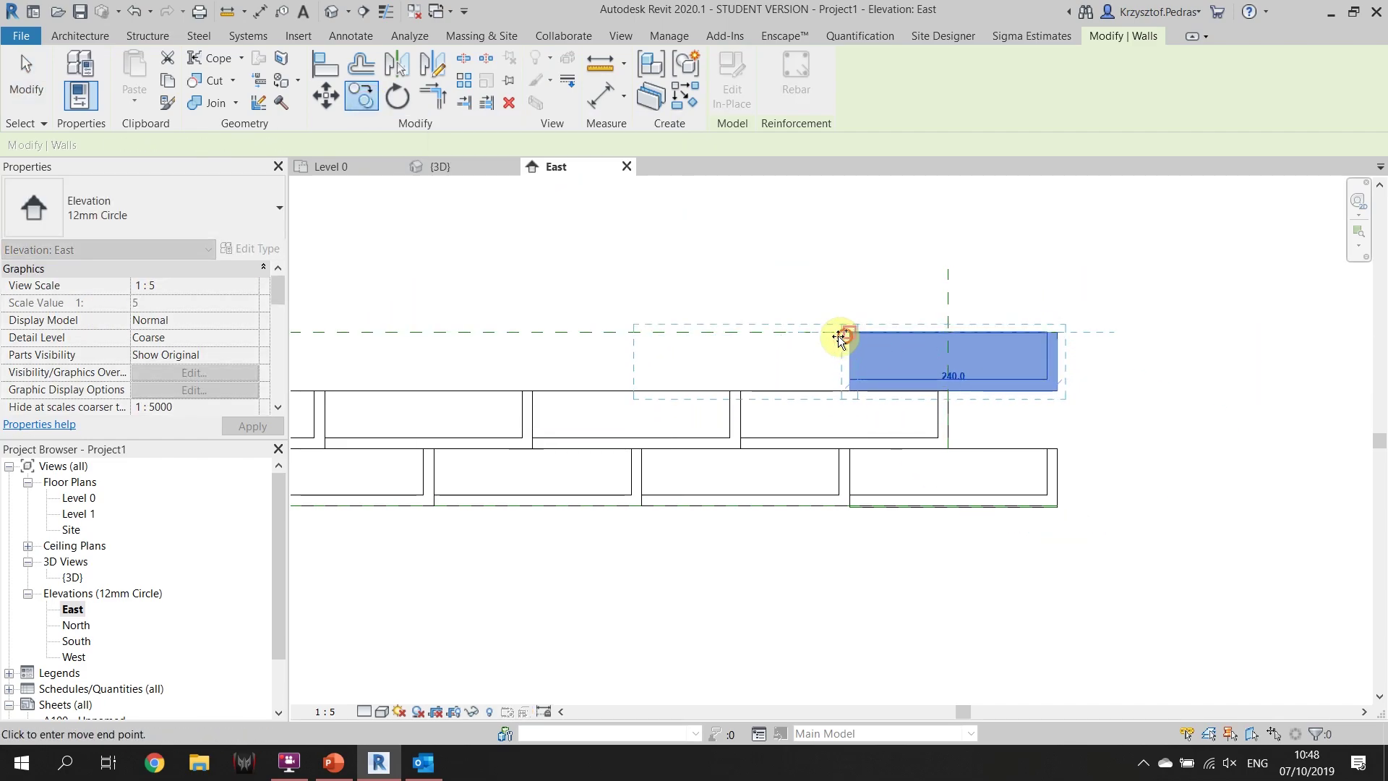
left_click(640, 332)
middle_click_drag(640, 333, 912, 307)
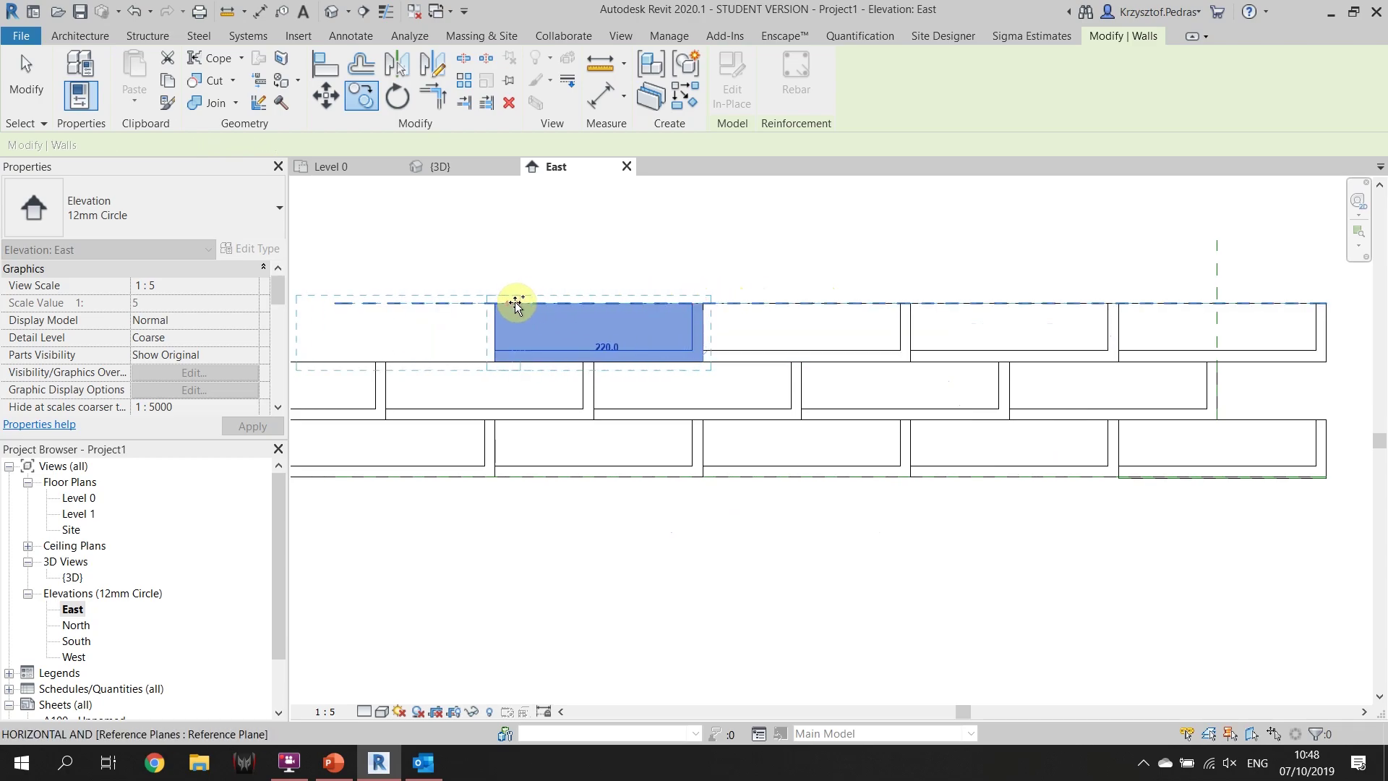
left_click(487, 300)
scroll(557, 306, "down", 3)
left_click(808, 456)
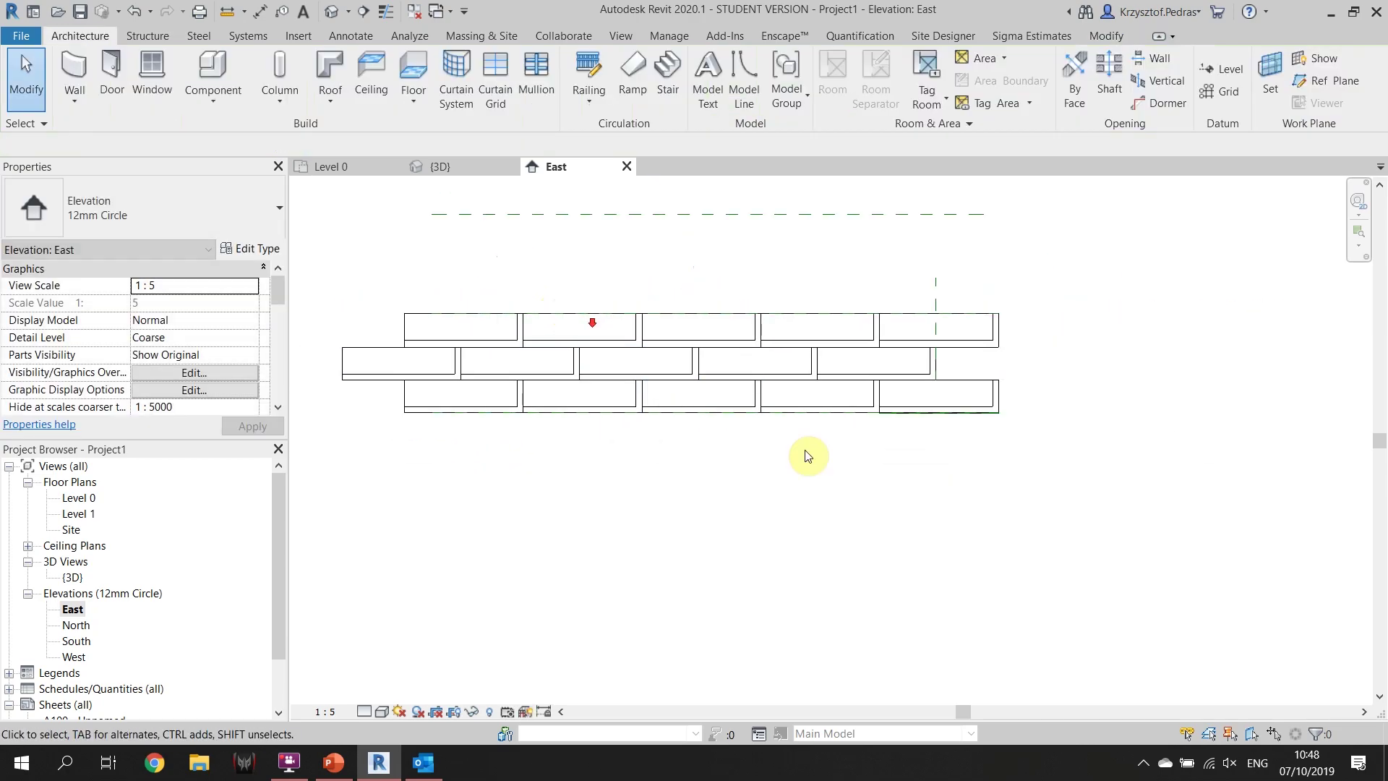
Inspect the three brick rows in the 3D view and return to the East elevation
left_click(432, 168)
middle_click_drag(859, 504, 808, 562, "shift")
scroll(830, 500, "down", 2)
scroll(852, 527, "up", 2)
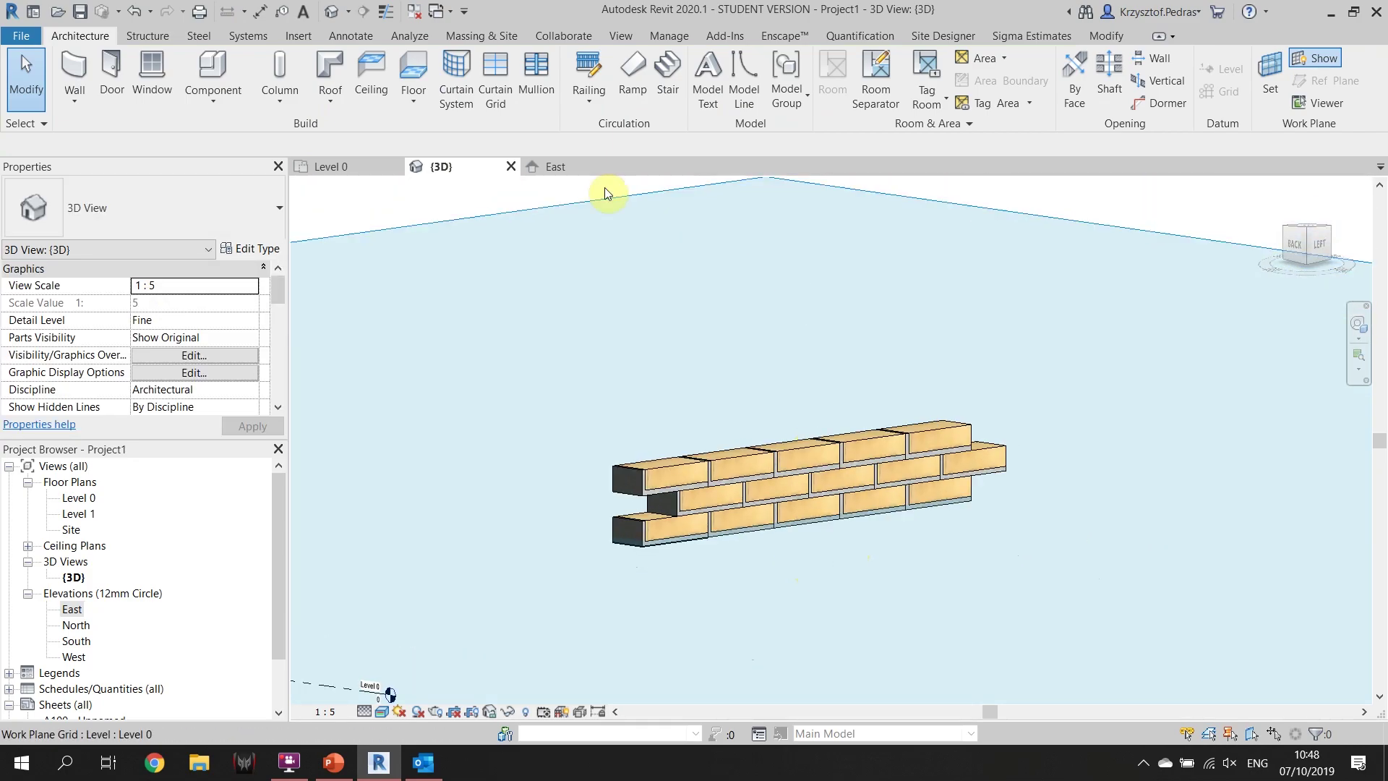
left_click(583, 164)
Copy all five second-row bricks straight up onto the top edge of the third row as the fourth row
scroll(889, 490, "up", 3)
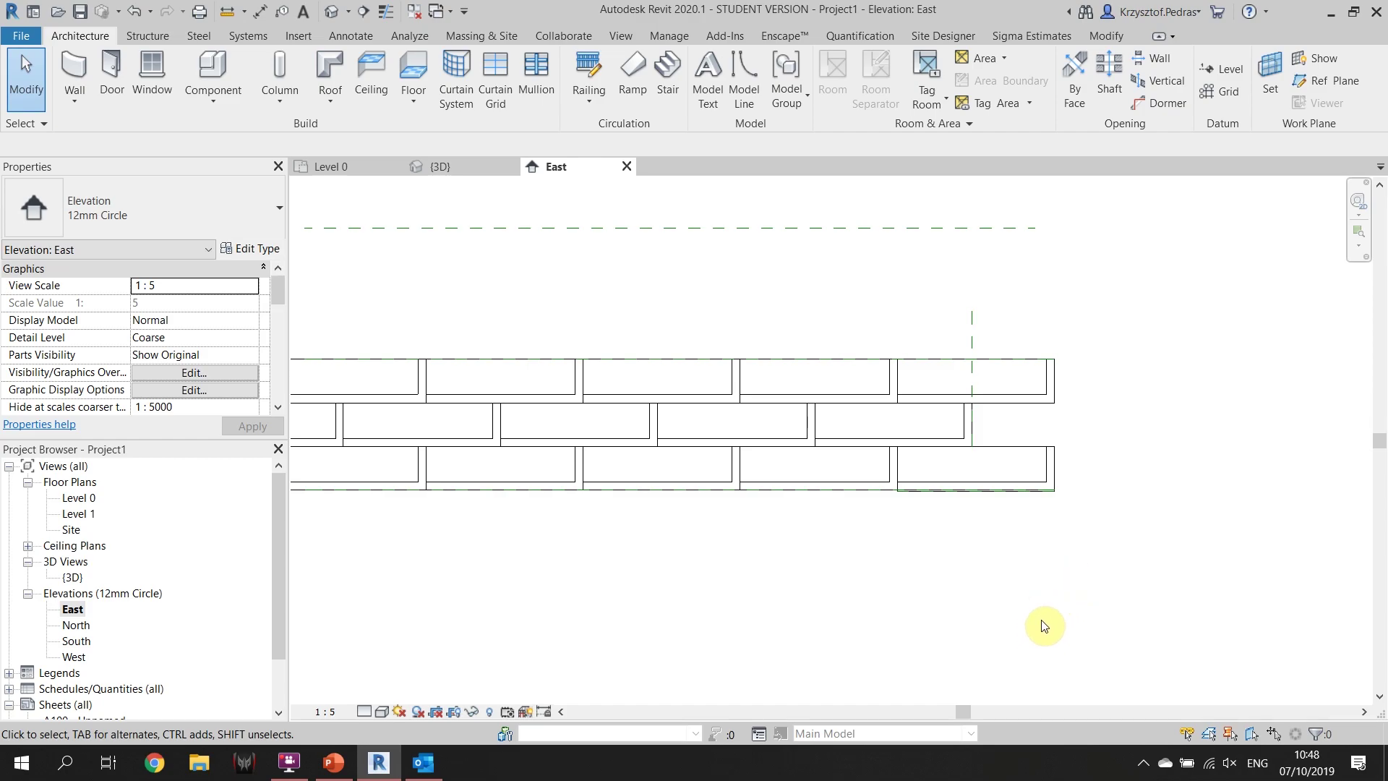
scroll(925, 546, "up", 1)
middle_click_drag(961, 424, 1090, 440)
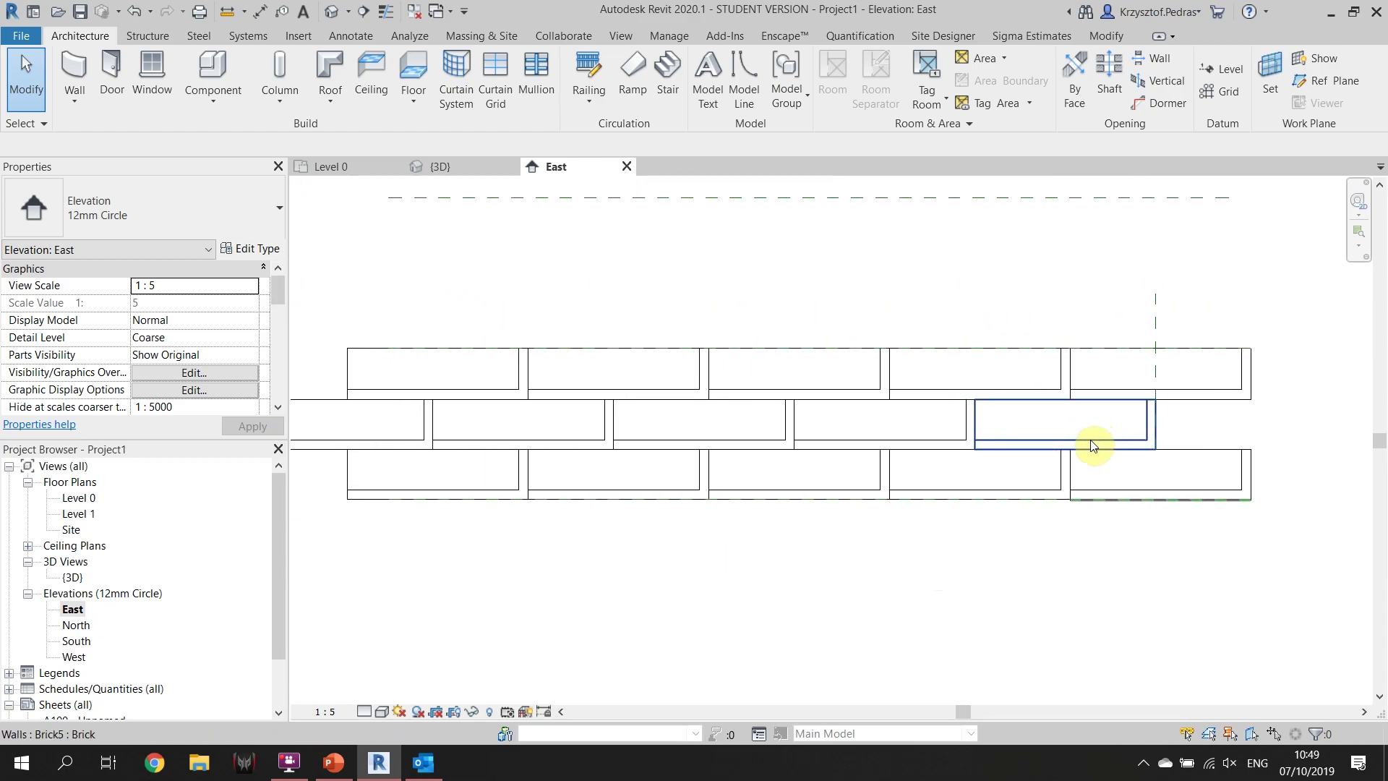
left_click(1090, 439)
left_click(815, 434, "ctrl")
left_click(726, 431, "ctrl")
left_click(589, 427, "ctrl")
left_click(363, 431, "ctrl")
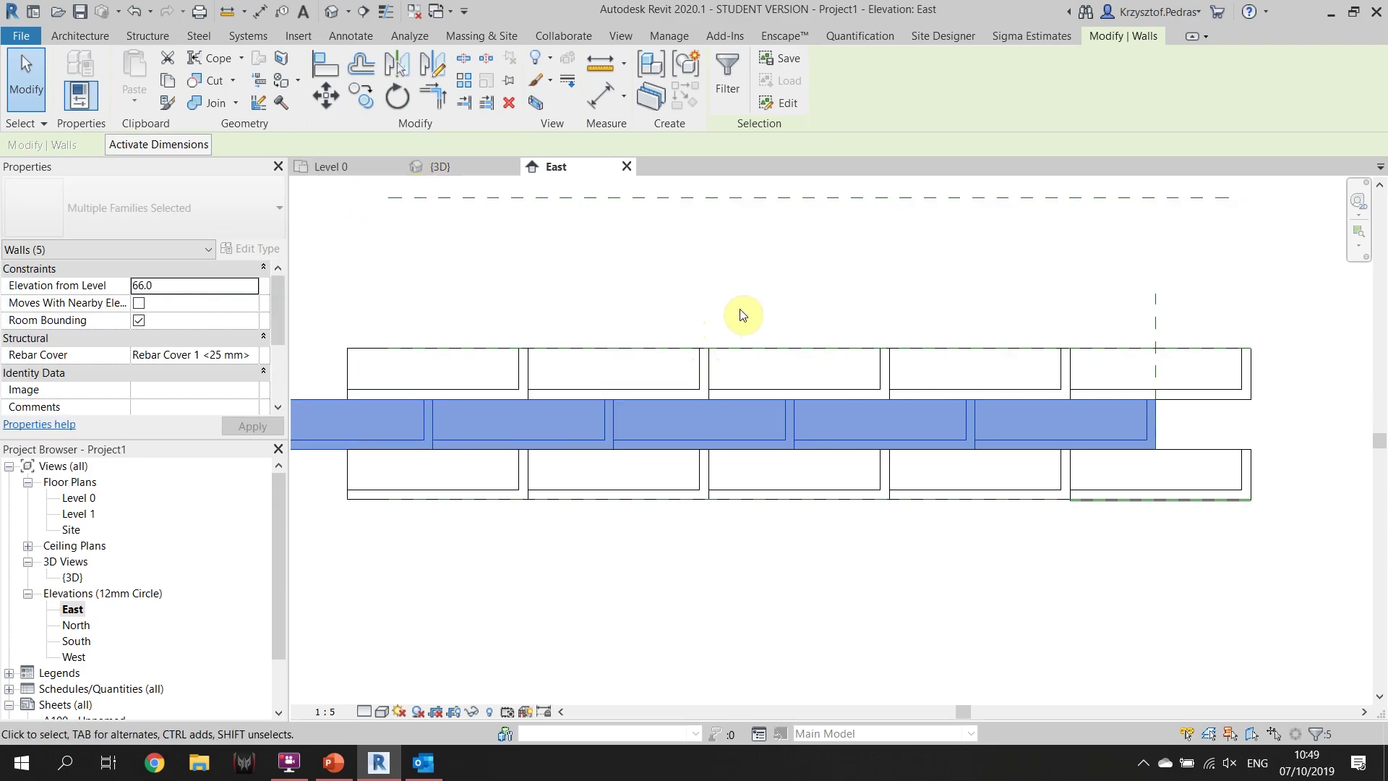
left_click(361, 102)
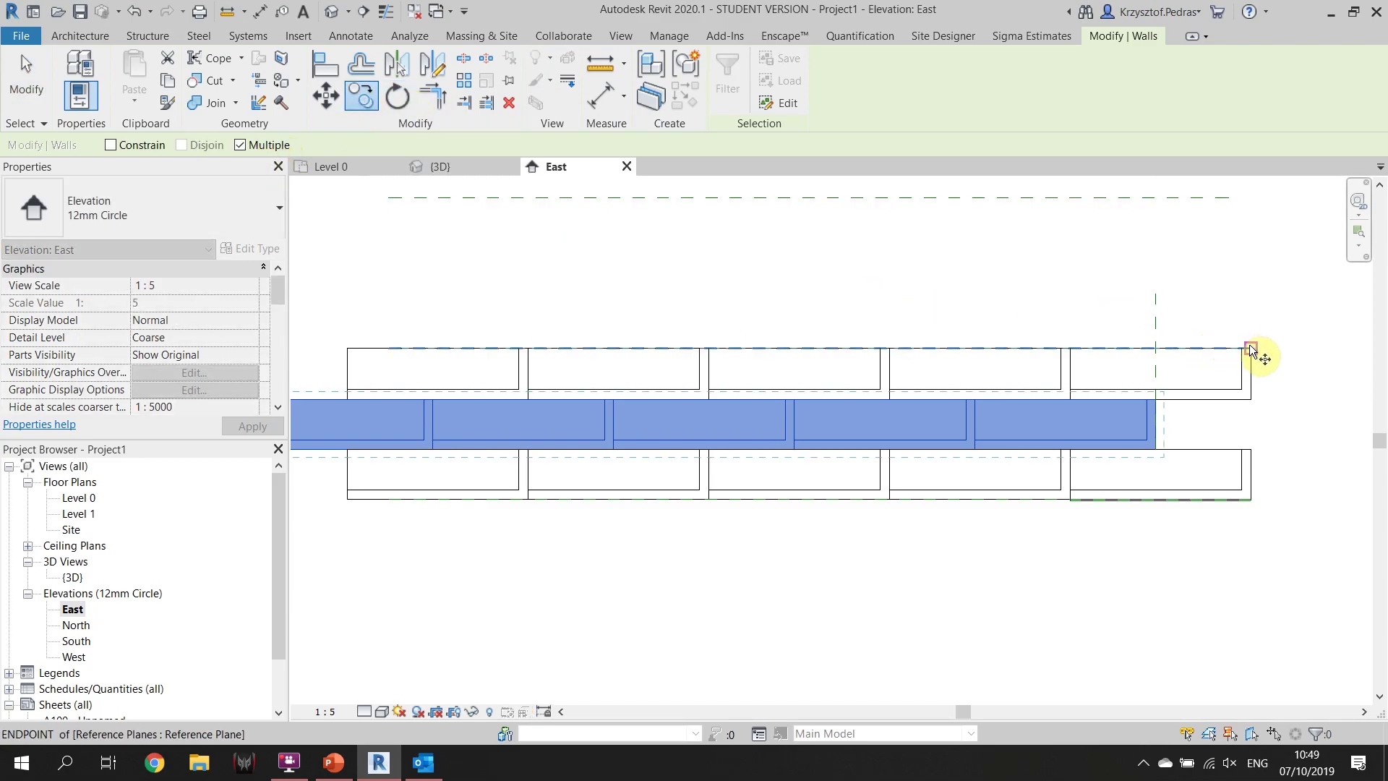
scroll(1153, 445, "up", 5)
left_click(1097, 421)
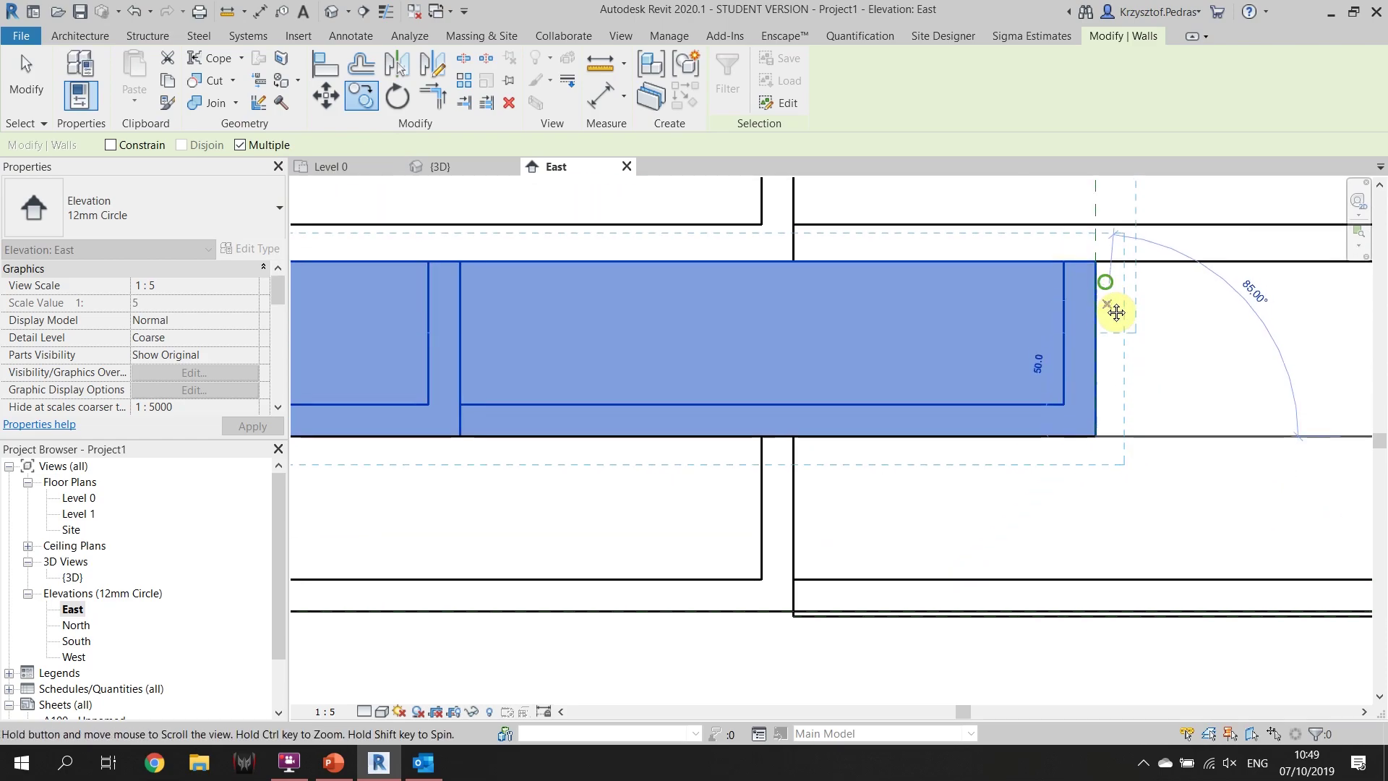
scroll(1090, 424, "down", 3)
left_click(1090, 399)
key("Escape")
scroll(1100, 424, "down", 3)
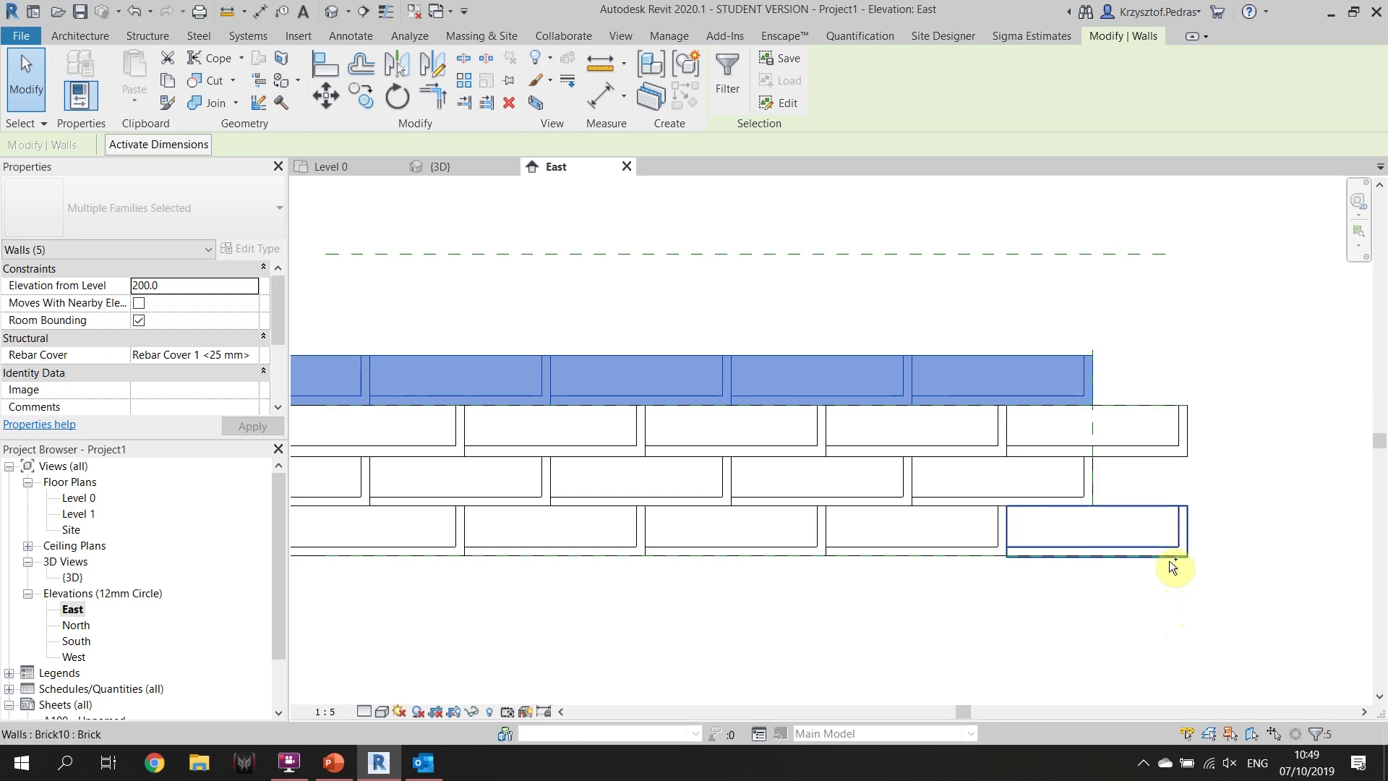
left_click(990, 557, "ctrl")
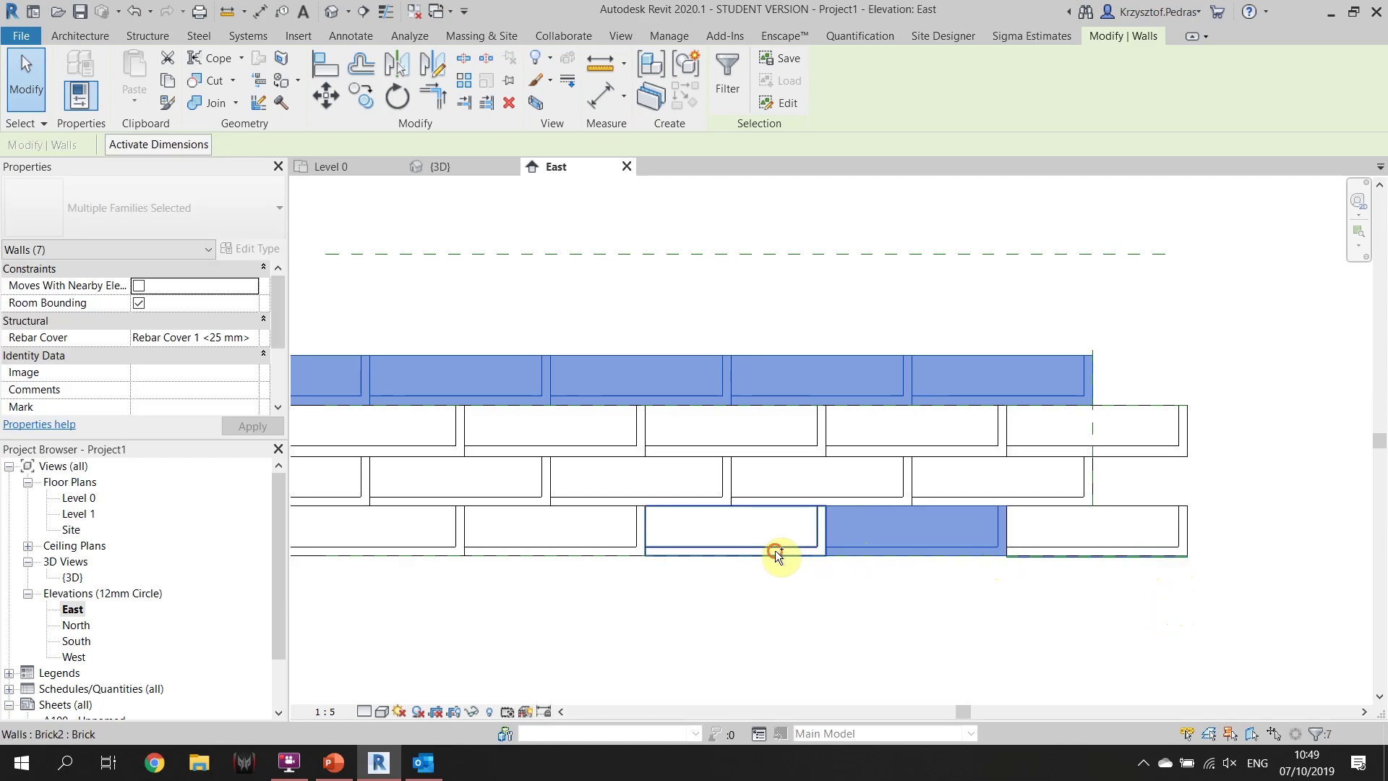
middle_click_drag(947, 582, 1072, 557)
left_click(1109, 605)
Delete the taller brick overlapping the outermost brick of the bottom row
scroll(1109, 605, "down", 2)
scroll(1202, 598, "up", 5)
scroll(1154, 526, "up", 2)
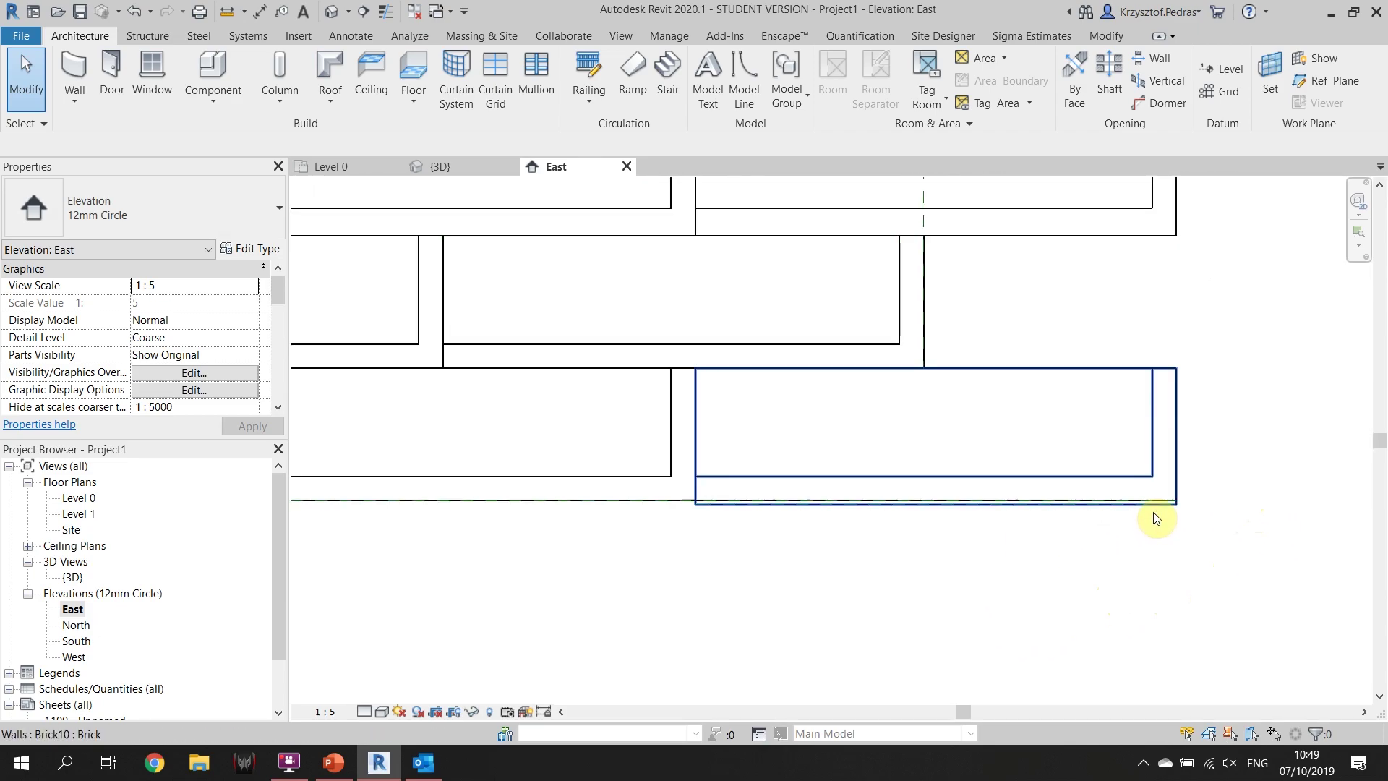
left_click(1155, 518)
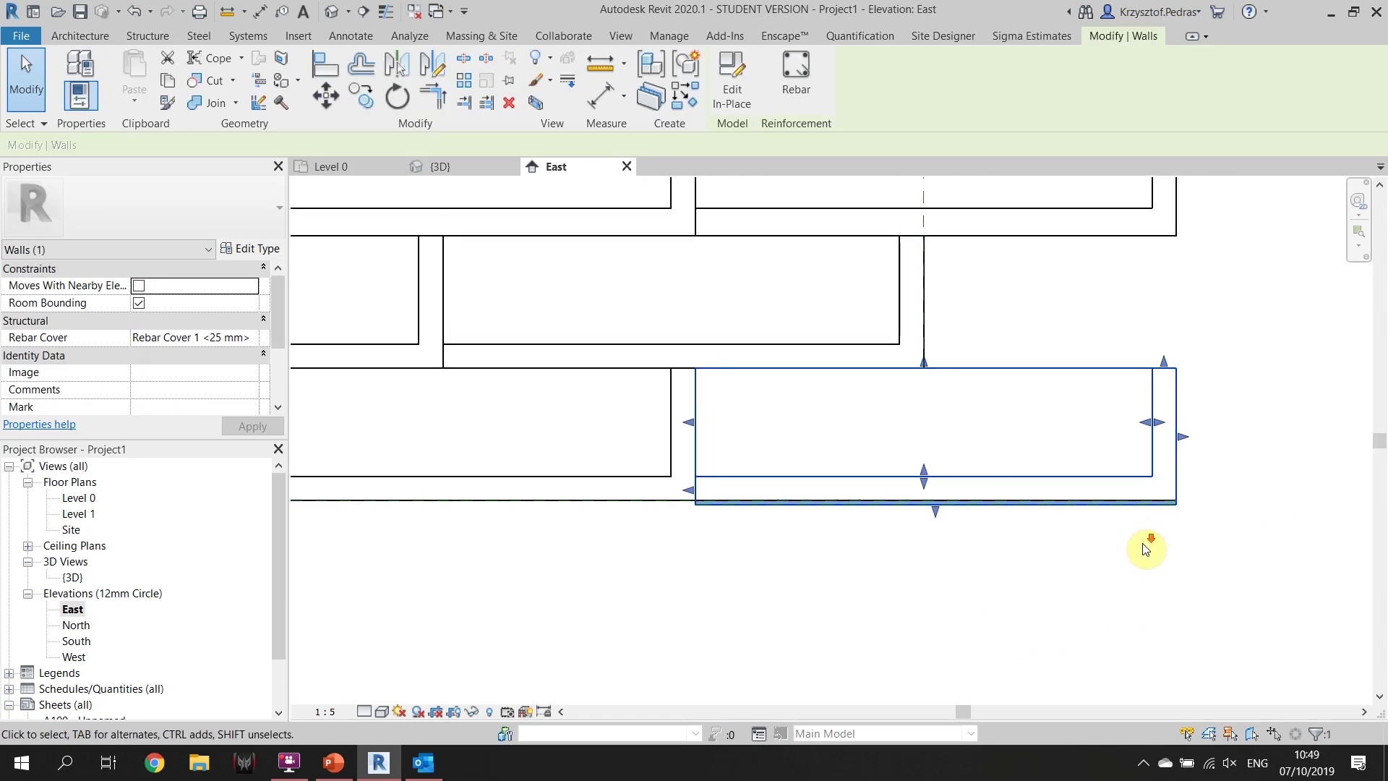
scroll(1146, 547, "down", 4)
key("Escape")
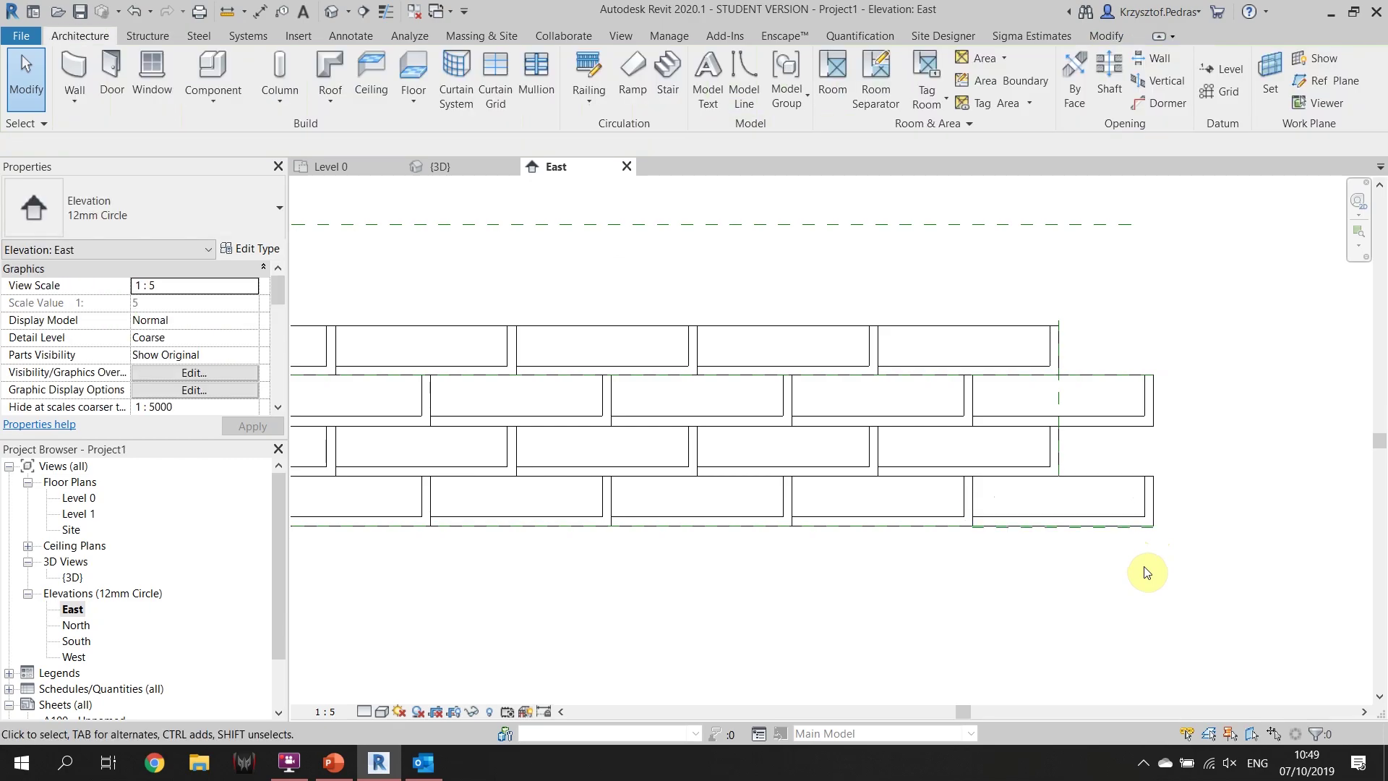
Copy all five bottom-row bricks straight up onto the top edge of the fourth row, with Constrain turned off
scroll(1122, 558, "up", 3)
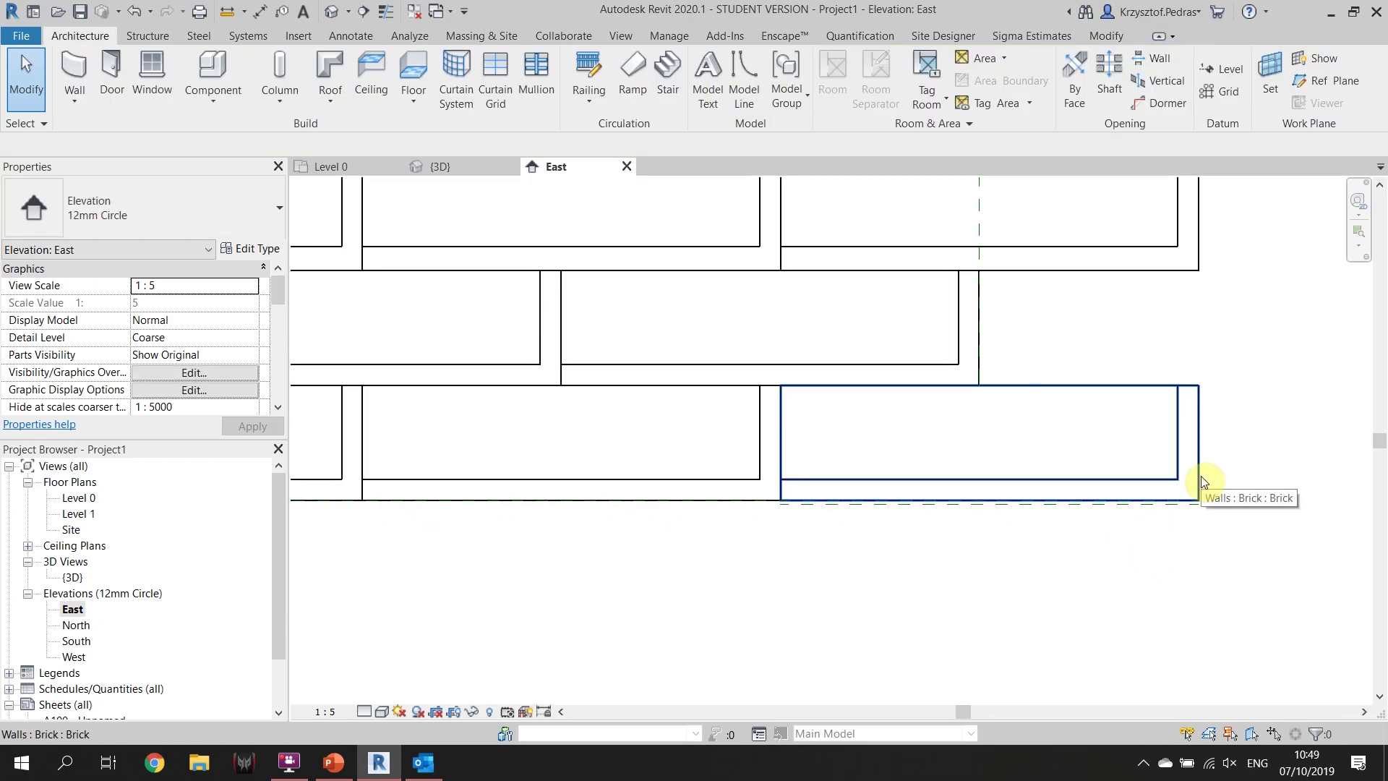
left_click(1204, 482)
scroll(1084, 555, "down", 2)
left_click(793, 520, "ctrl")
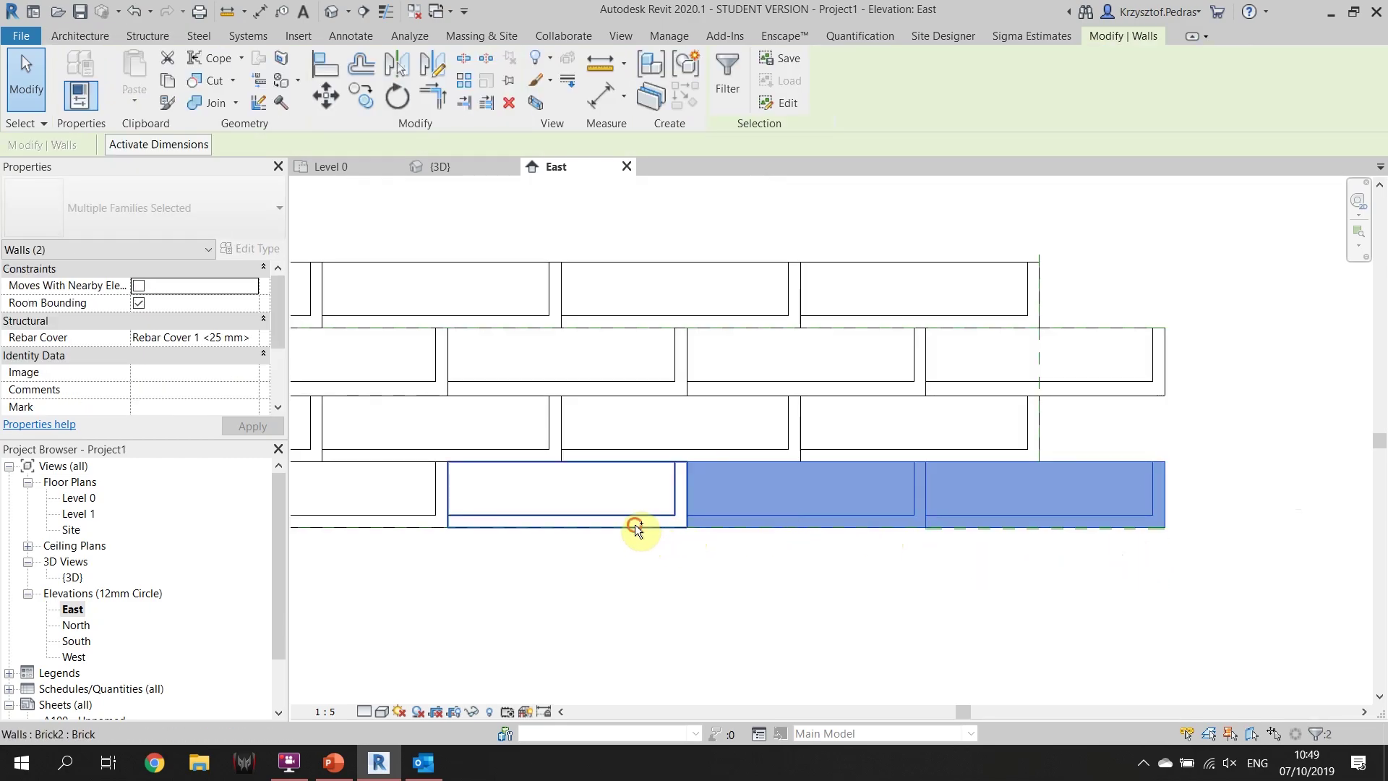
left_click(635, 524, "ctrl")
scroll(634, 523, "down", 2)
left_click(434, 519, "ctrl")
middle_click_drag(434, 519, 747, 542)
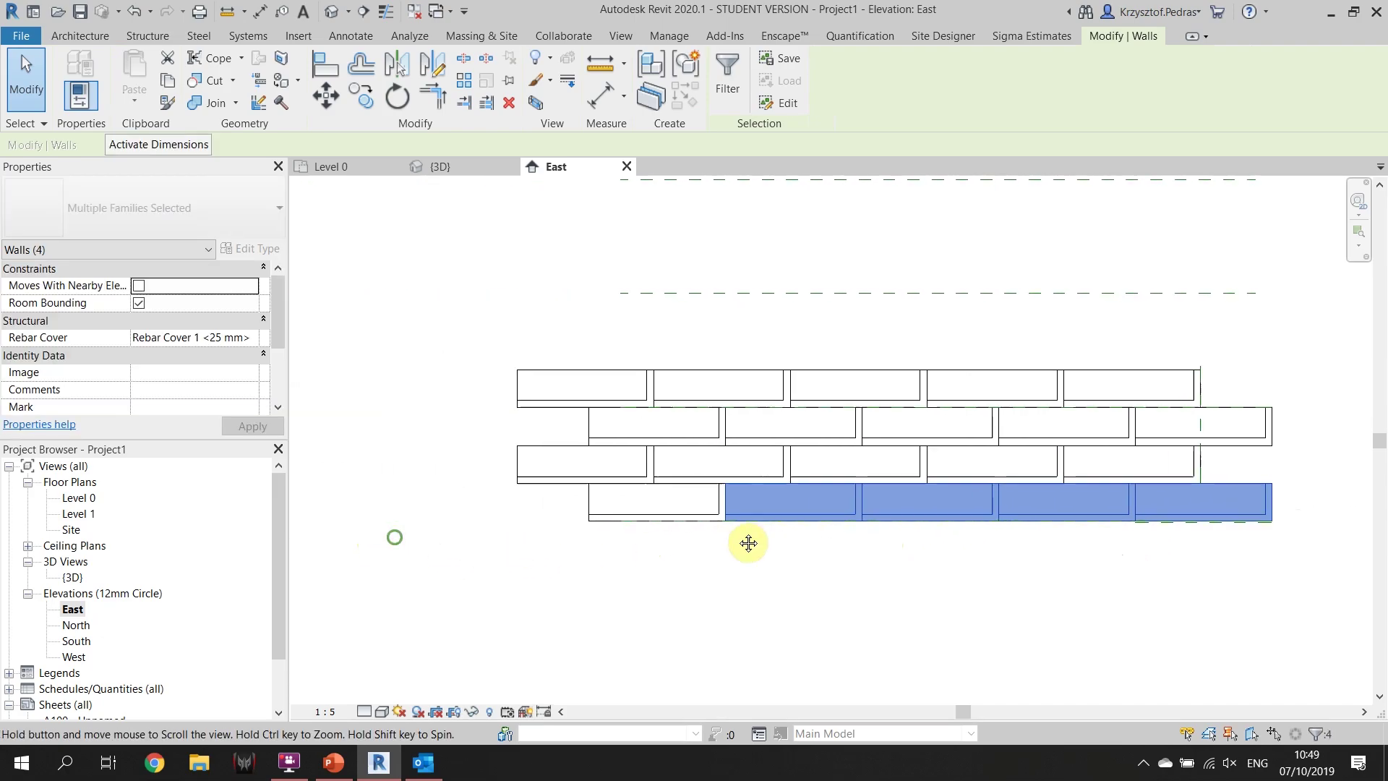
left_click(647, 512, "ctrl")
left_click(362, 97)
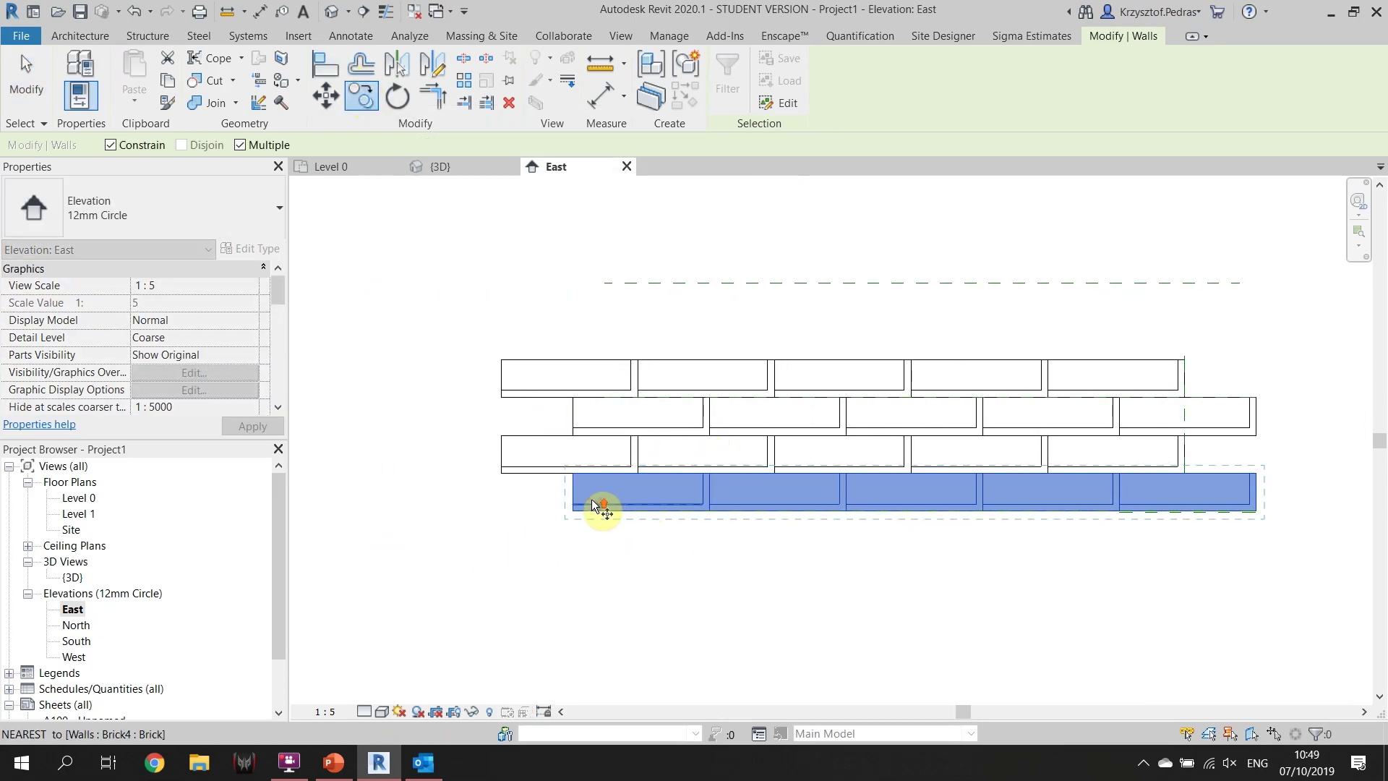
scroll(605, 505, "up", 2)
left_click(563, 522)
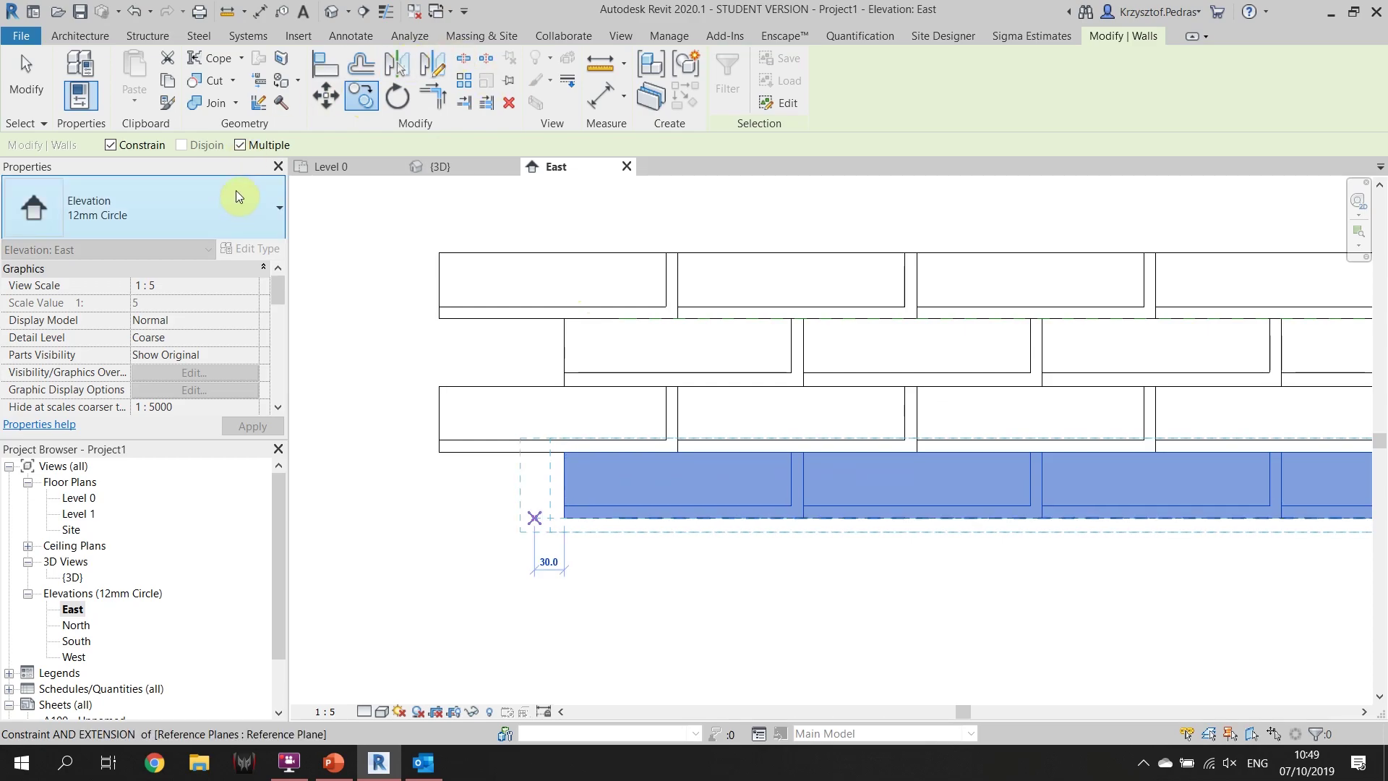
left_click(110, 145)
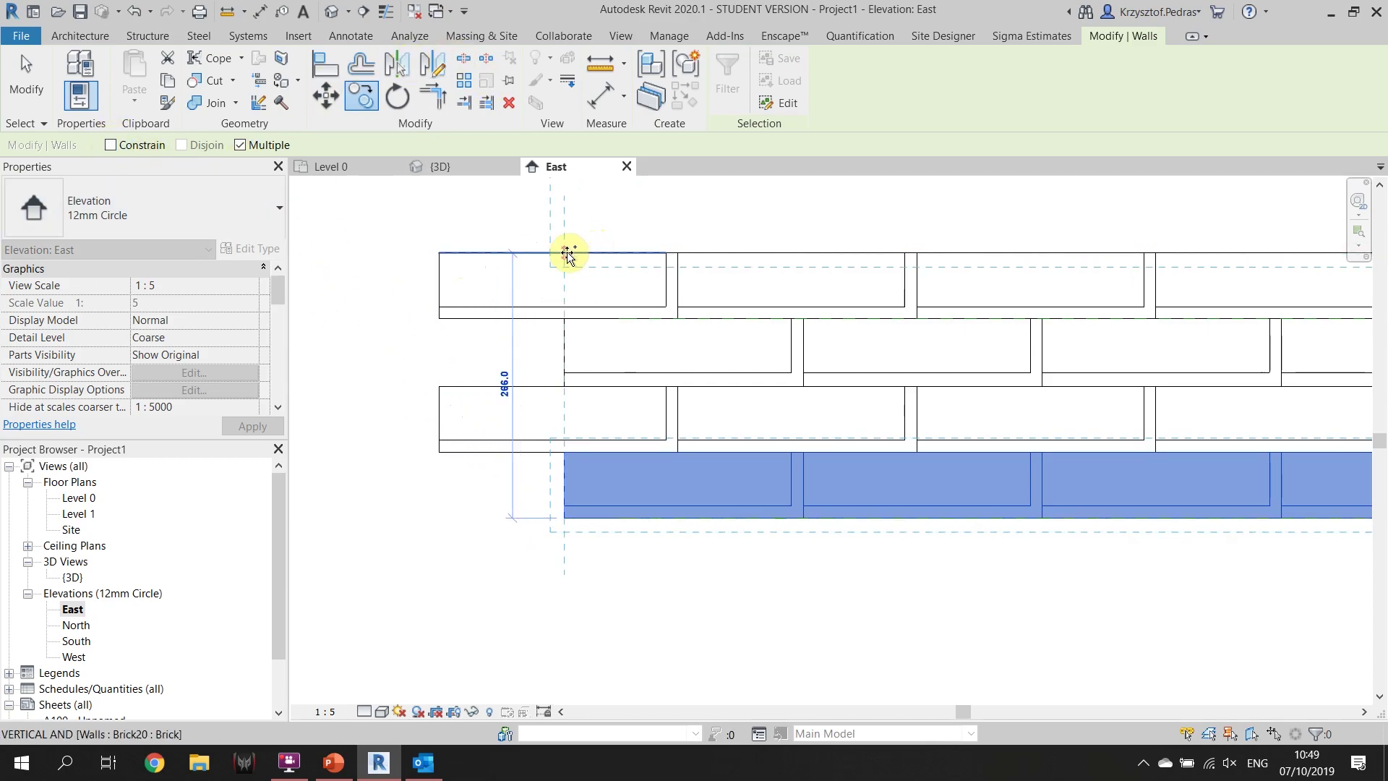
scroll(673, 372, "down", 3)
middle_click_drag(673, 376, 751, 470)
left_click(629, 407)
key("Escape")
Copy the fourth row's right-end brick straight up so its top edge meets the reference plane above the fifth row
scroll(1171, 333, "up", 4)
middle_click_drag(1036, 442, 1141, 417)
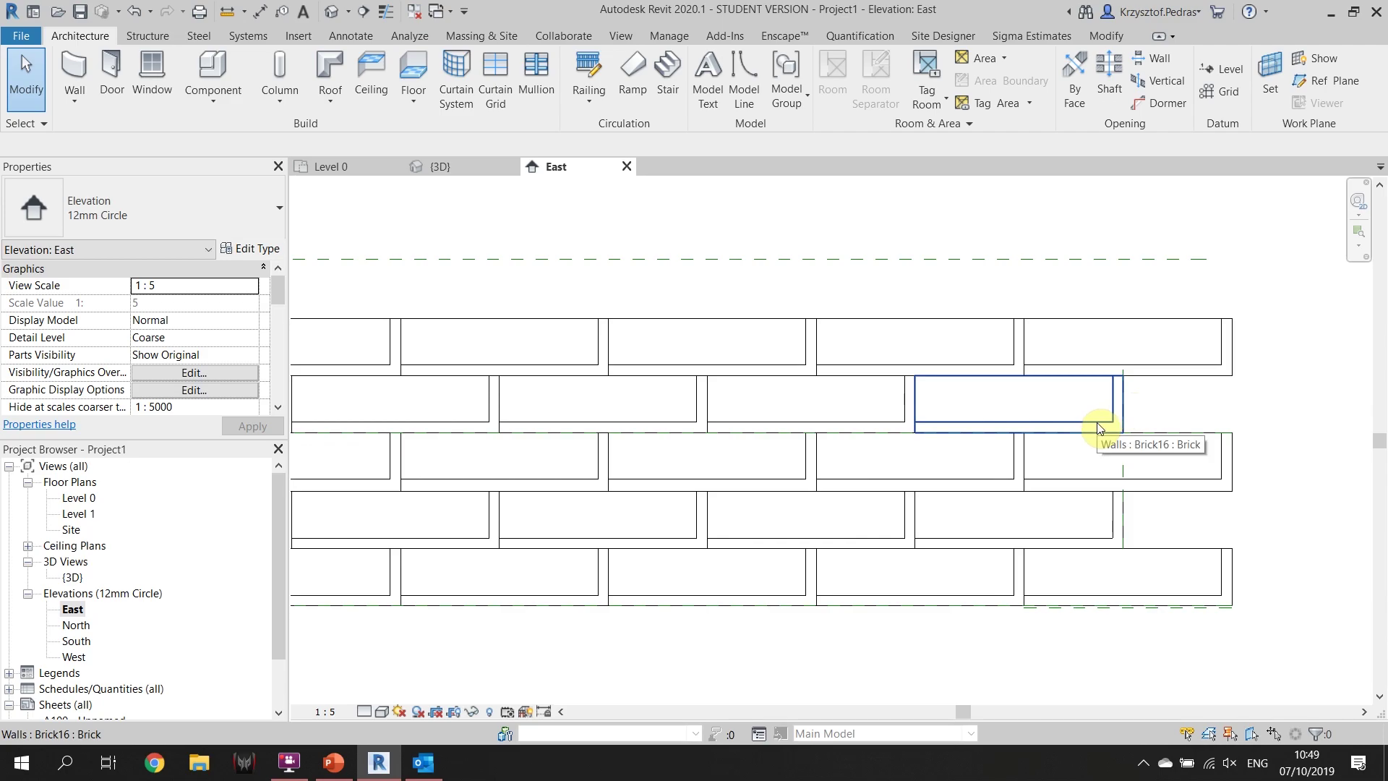
left_click(1096, 422)
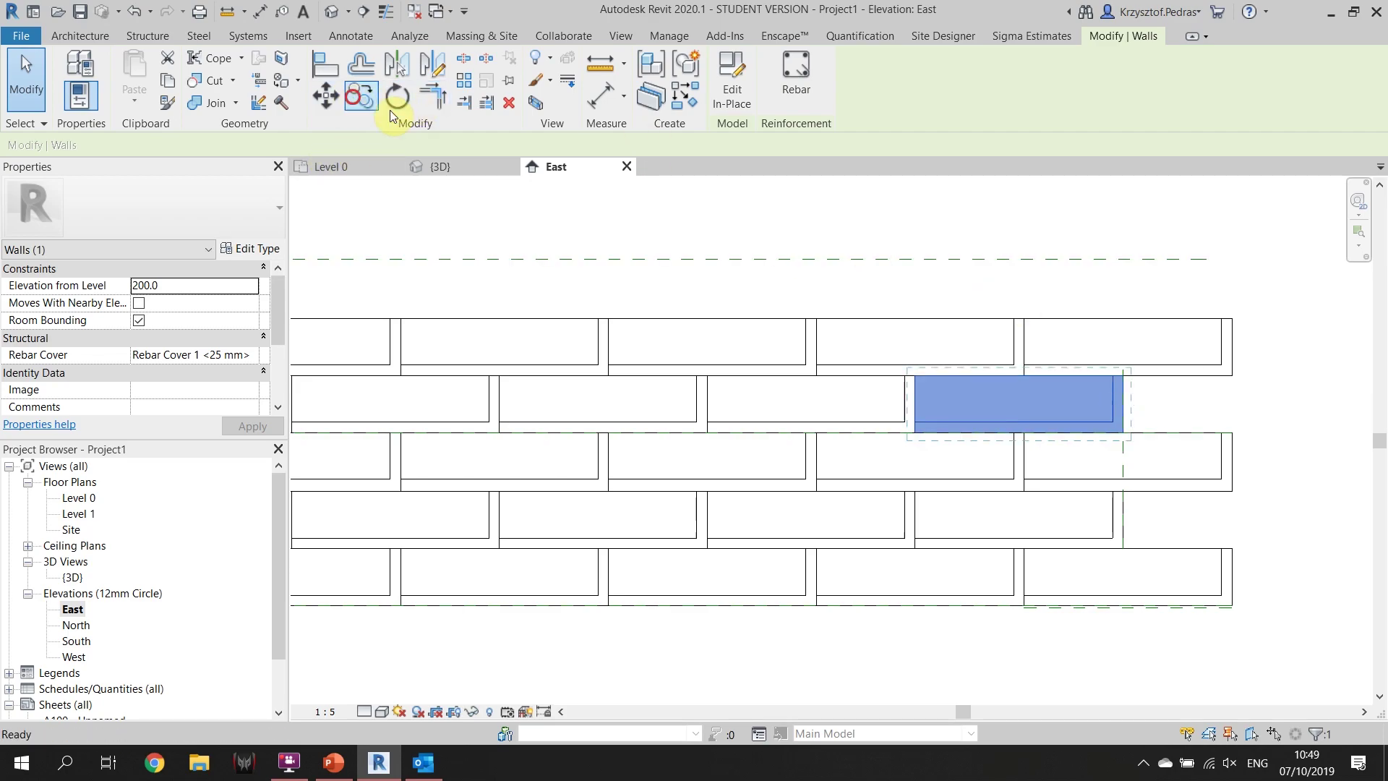
left_click(362, 96)
scroll(1147, 400, "up", 3)
left_click(1149, 454)
scroll(1151, 463, "down", 2)
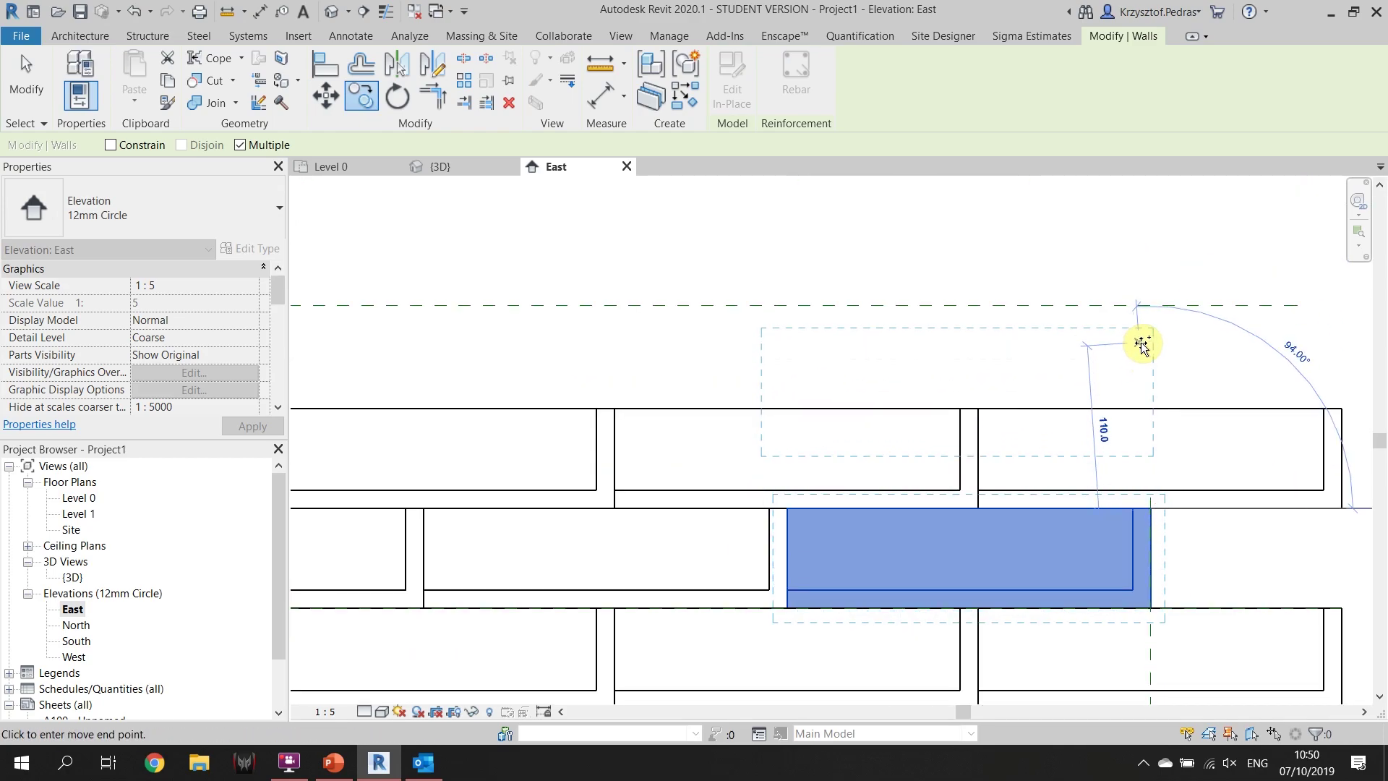
left_click(1147, 303)
key("Escape")
key("Escape")
Stretch the copied brick's bottom edge down to the top edge of the fifth row to close the gap
scroll(1127, 408, "up", 3)
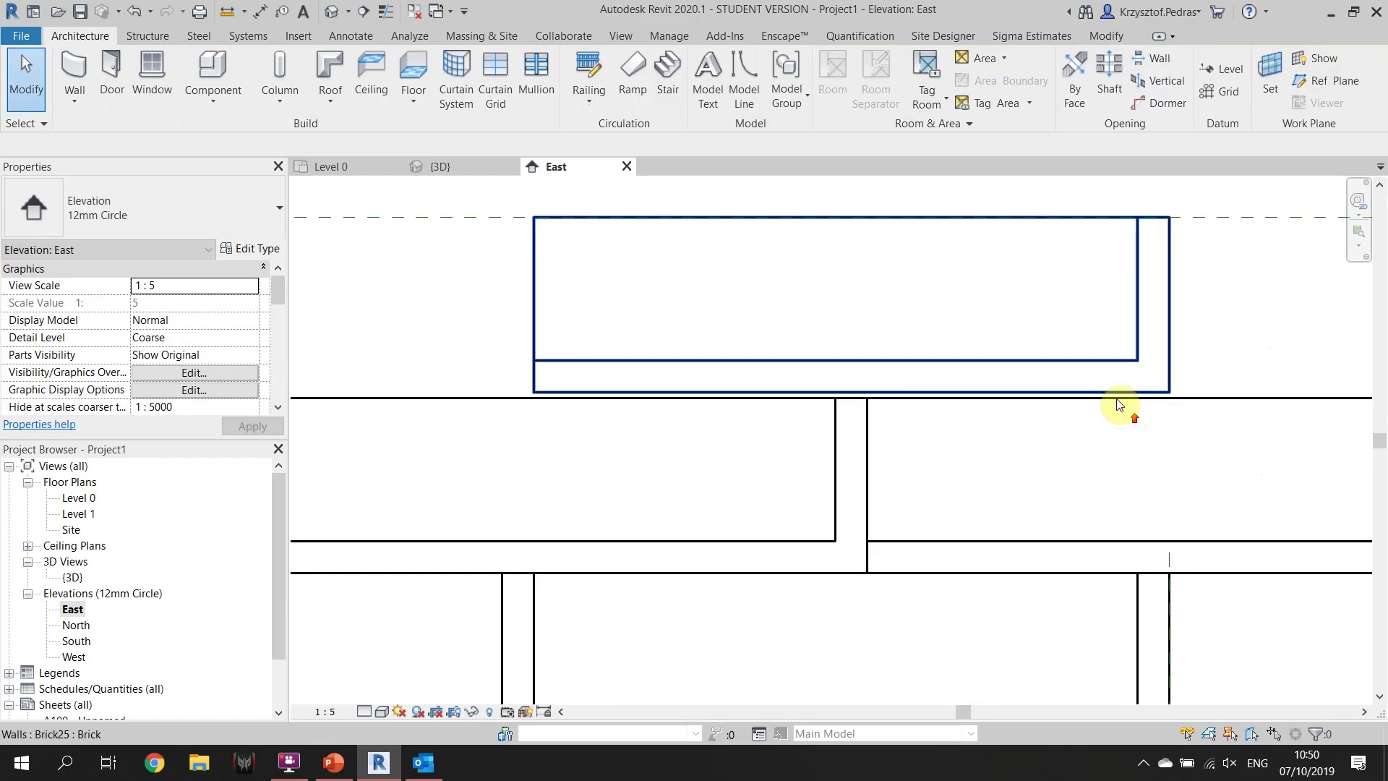
left_click(1118, 399)
scroll(909, 423, "up", 2)
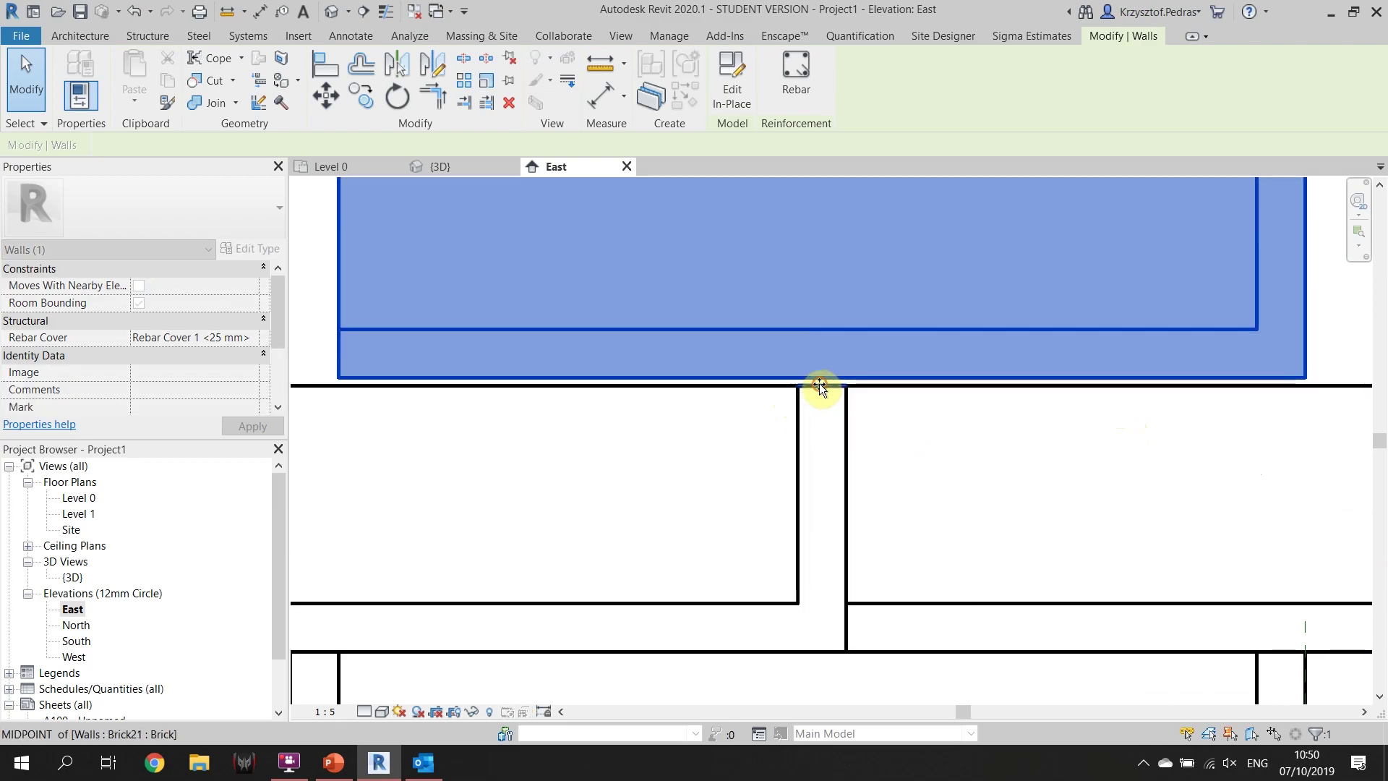
left_click_drag(820, 383, 831, 393)
scroll(877, 474, "down", 4)
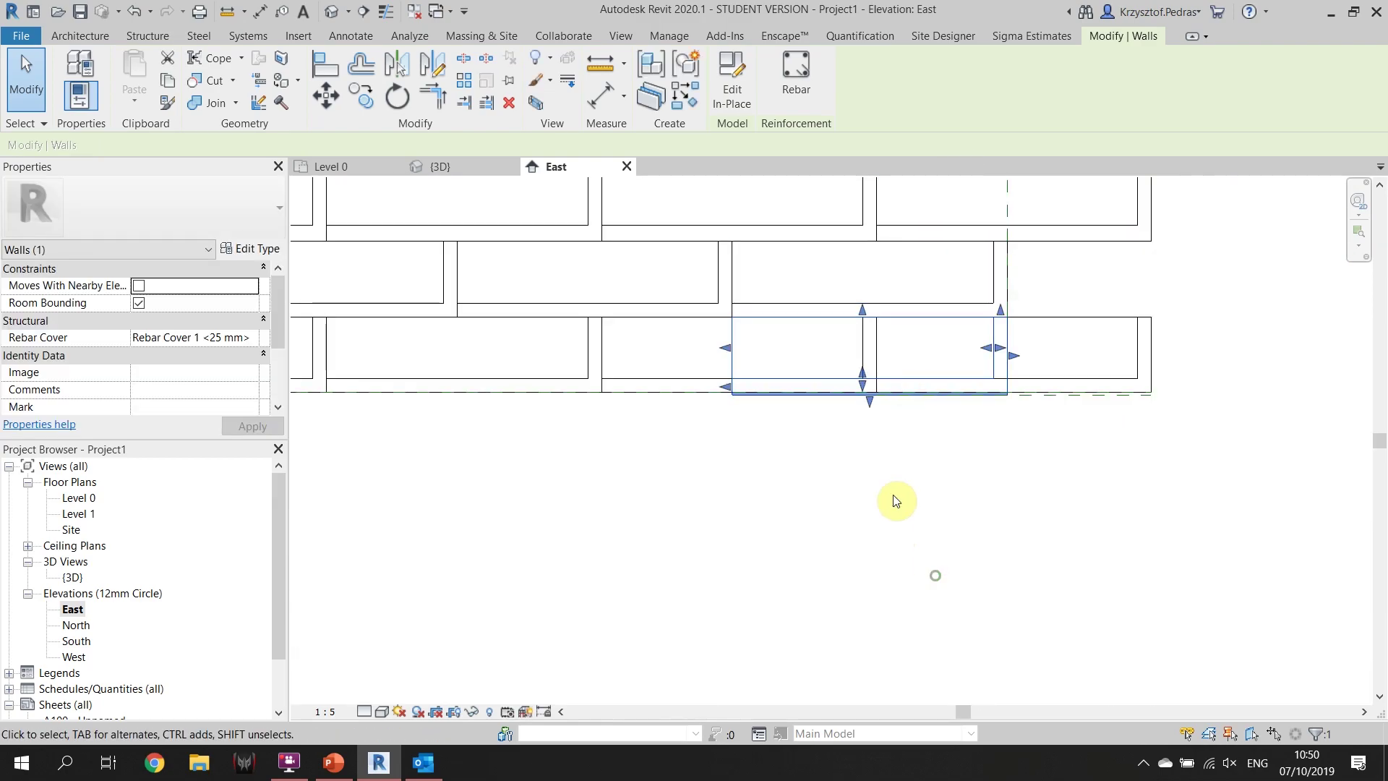
scroll(889, 415, "up", 2)
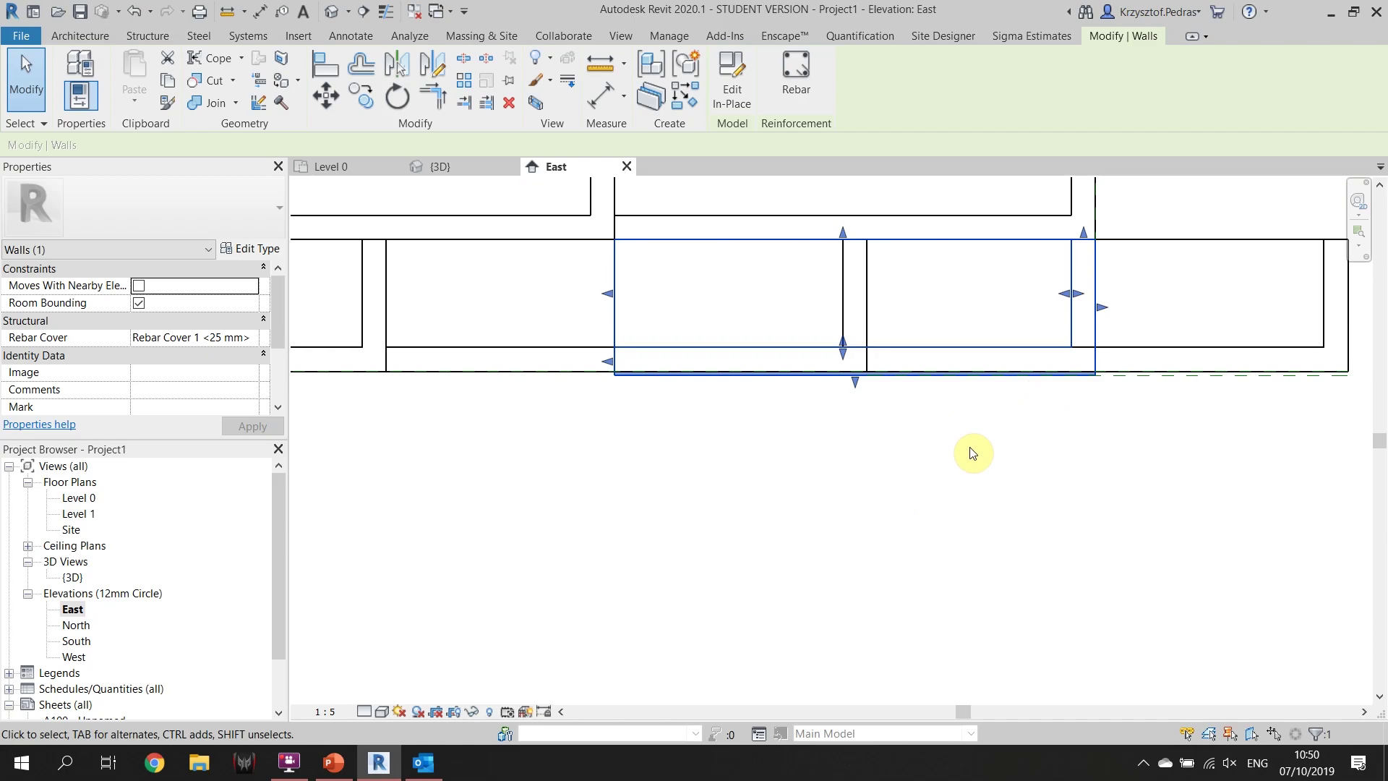
right_click(935, 427)
key("Escape")
Try to move the stretched brick from the bottom row to the reference plane above the wall, with Constrain turned off
scroll(726, 499, "down", 2)
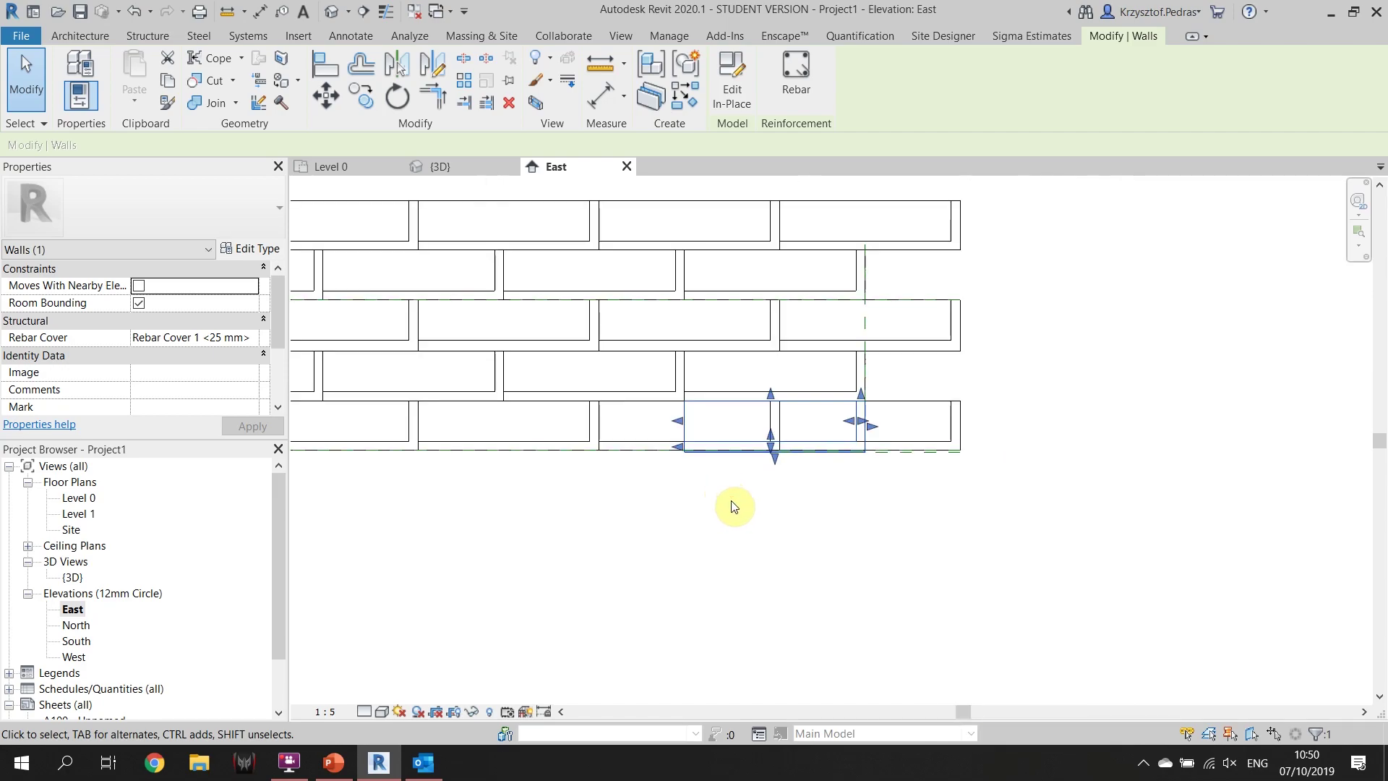
scroll(860, 563, "down", 1)
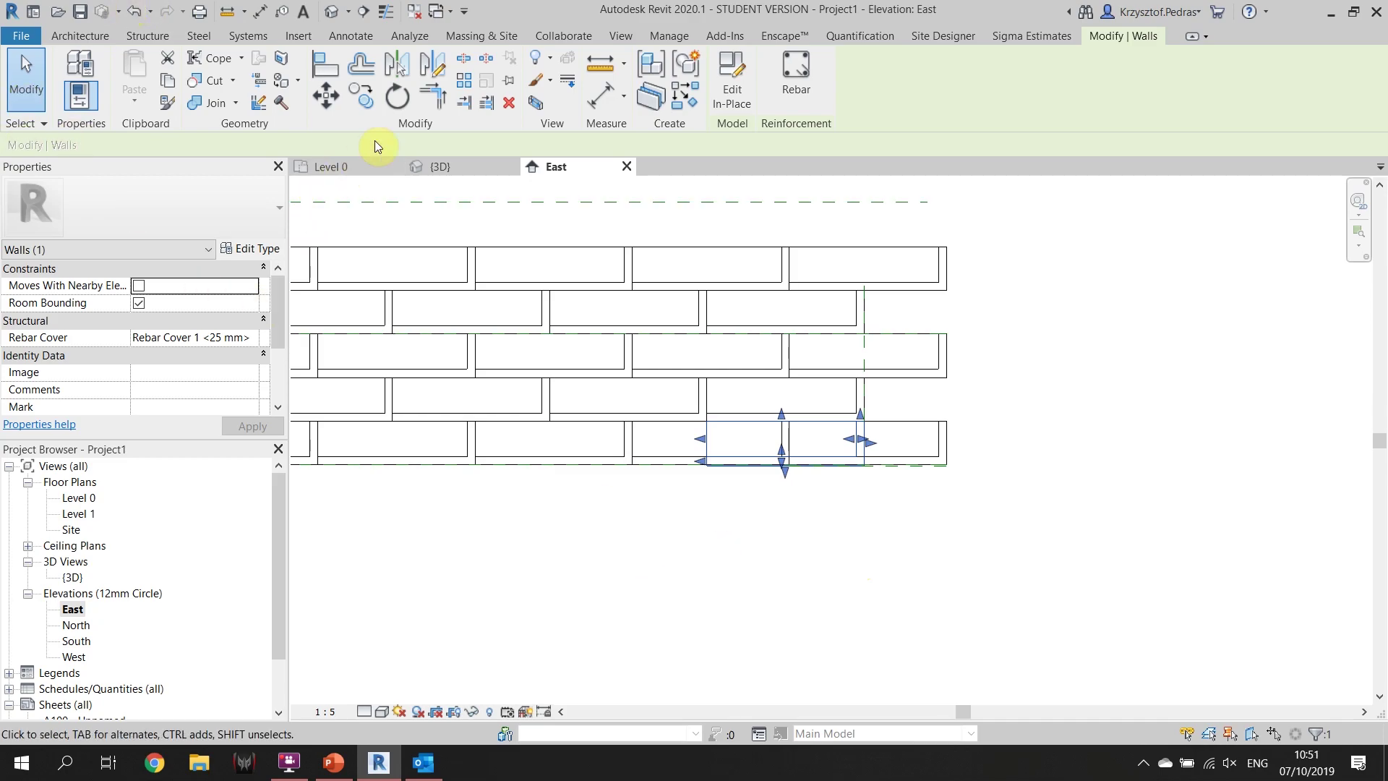
left_click(329, 96)
scroll(831, 441, "up", 4)
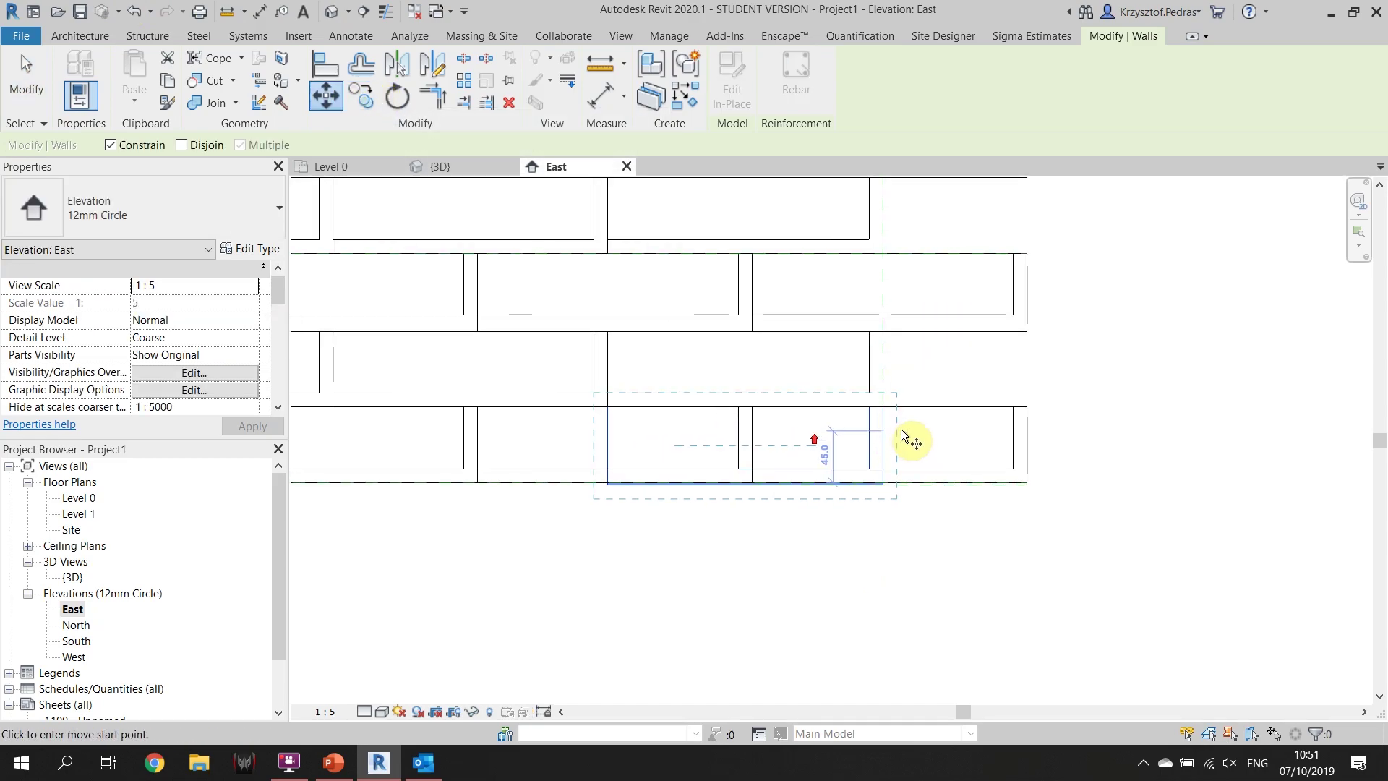
left_click(873, 396)
scroll(855, 412, "down", 3)
middle_click_drag(855, 412, 877, 310)
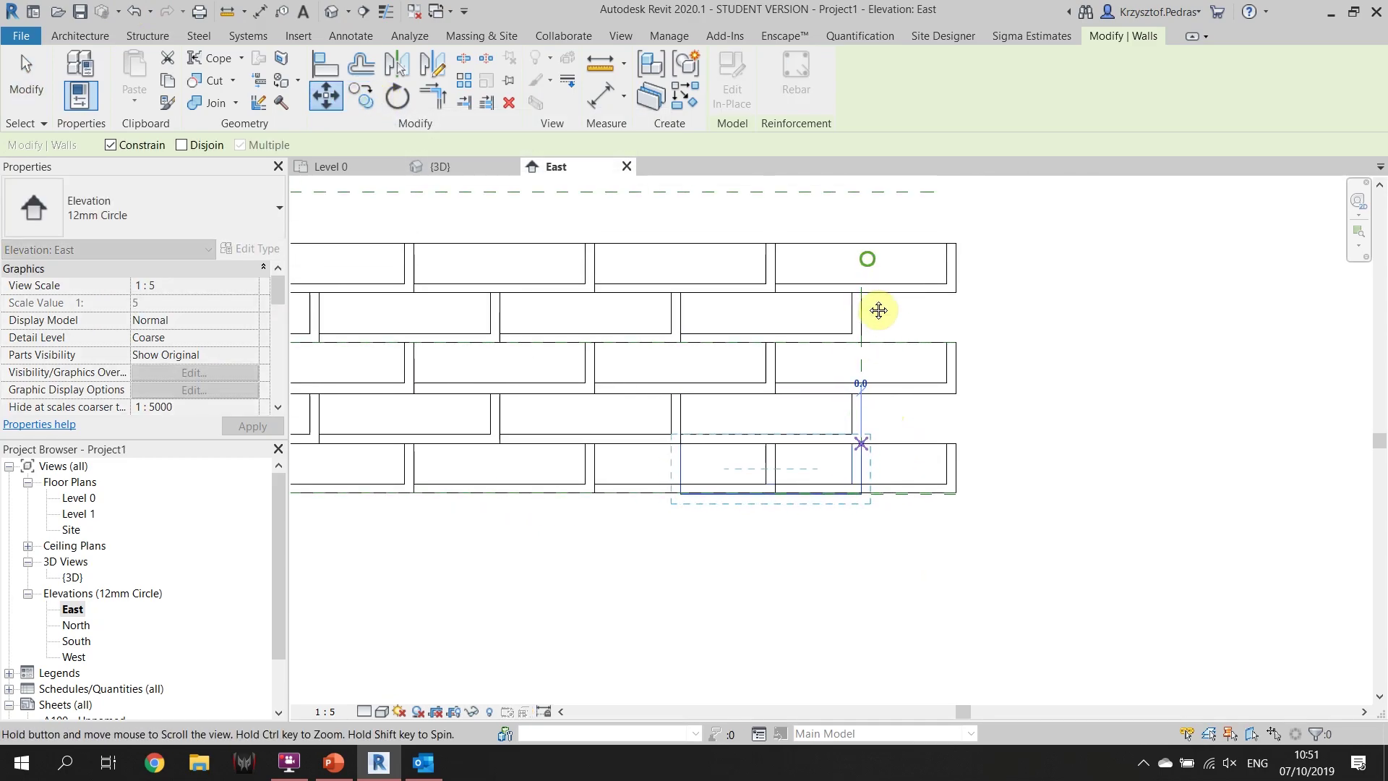
left_click(111, 144)
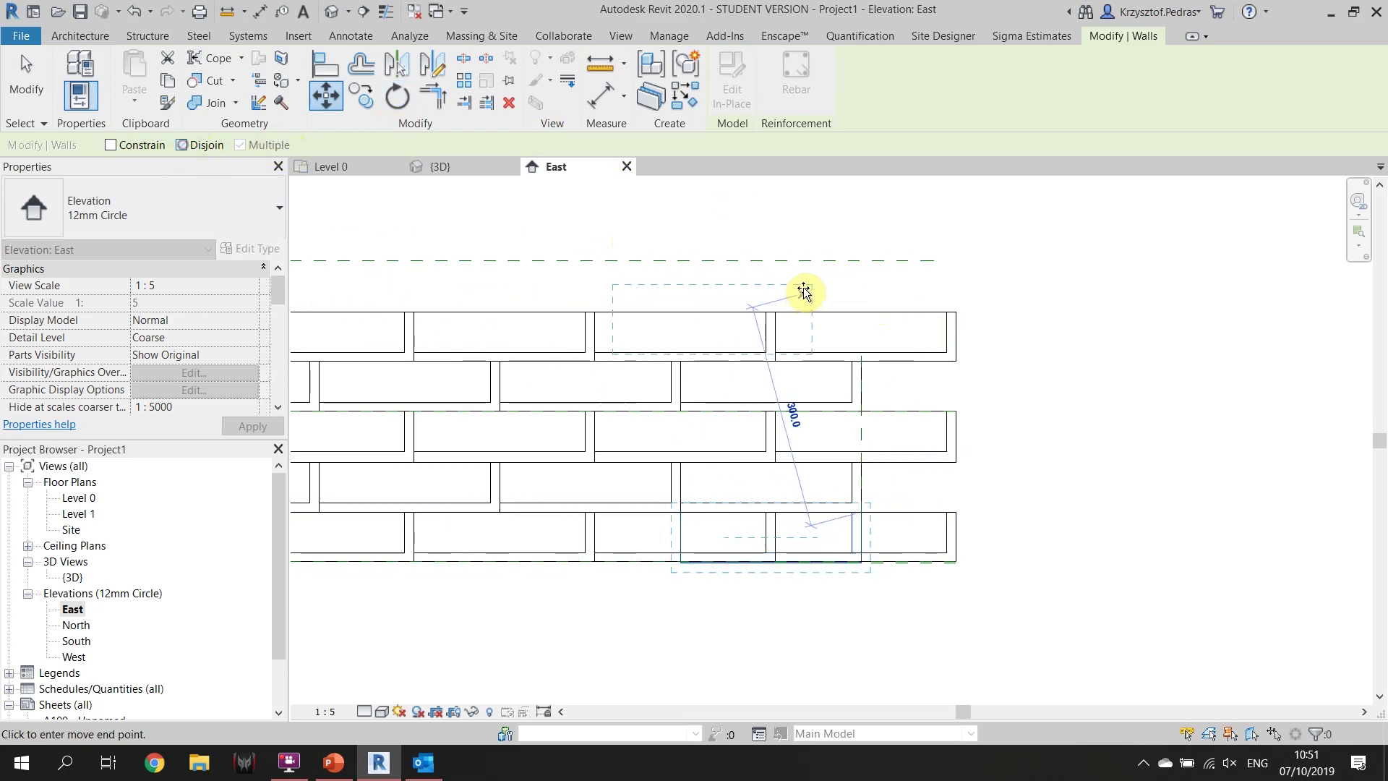
left_click(866, 266)
key("Escape")
Move the stretched brick overlapping the bottom row straight up above the wall by its top-right corner, with Constrain turned off
scroll(956, 570, "up", 3)
scroll(957, 569, "down", 3)
scroll(1128, 376, "down", 2)
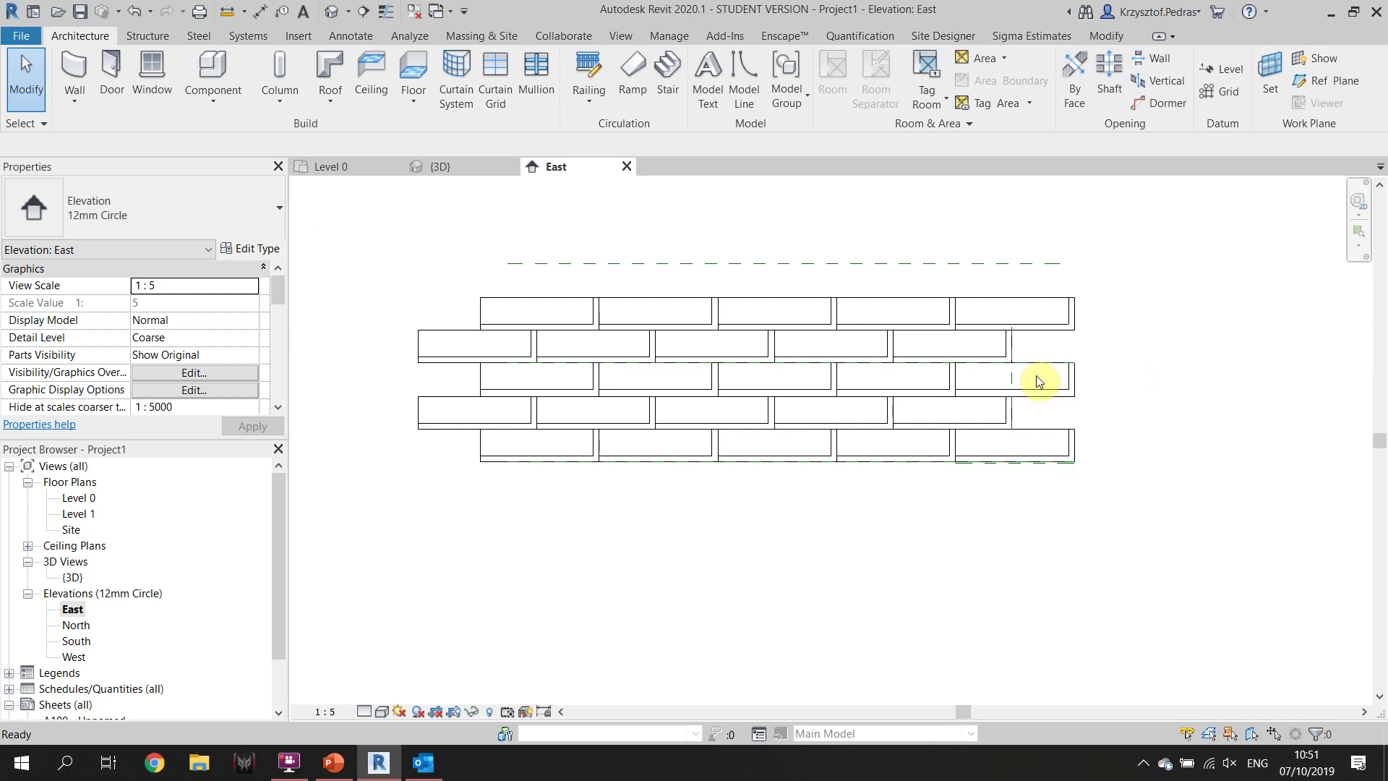
scroll(1041, 471, "up", 4)
scroll(712, 597, "down", 2)
scroll(542, 573, "up", 2)
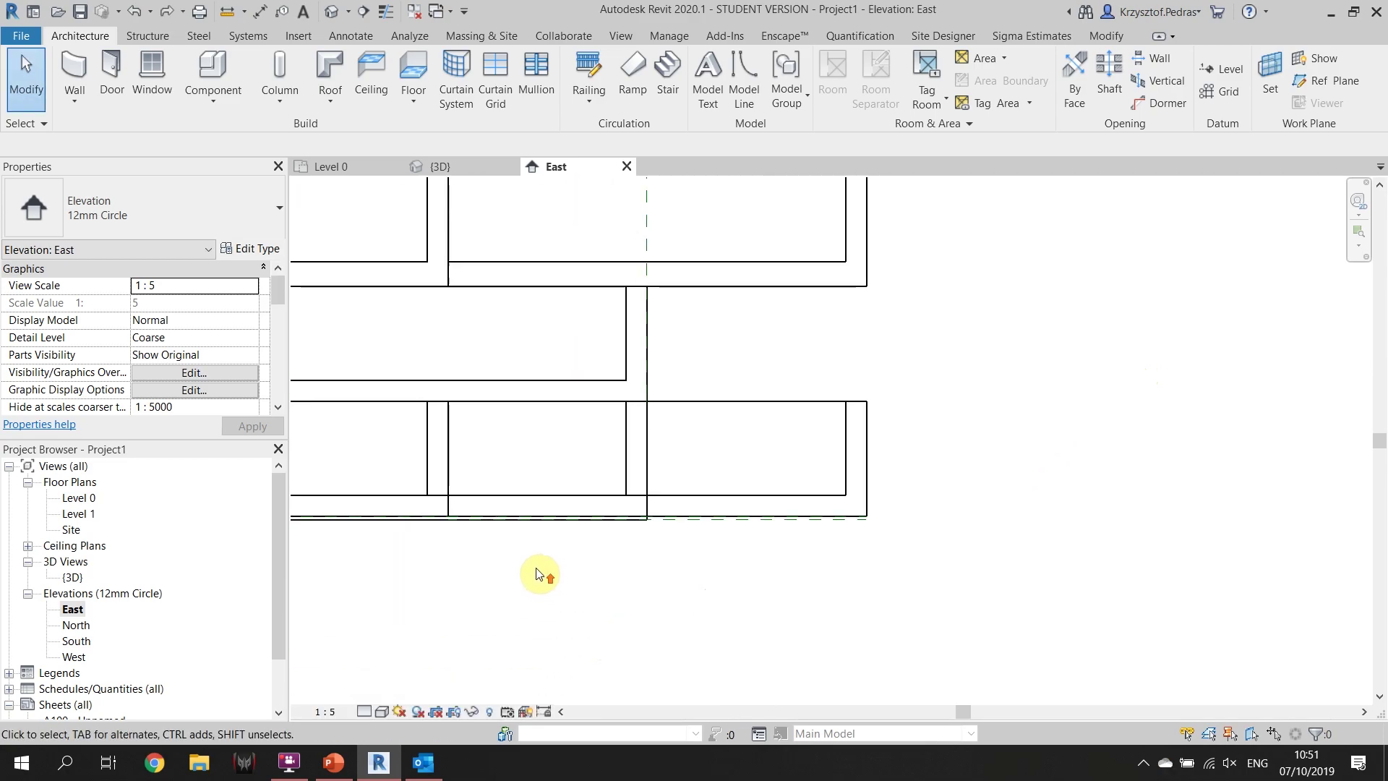
left_click(496, 521)
scroll(496, 521, "up", 1)
middle_click_drag(551, 546, 960, 475)
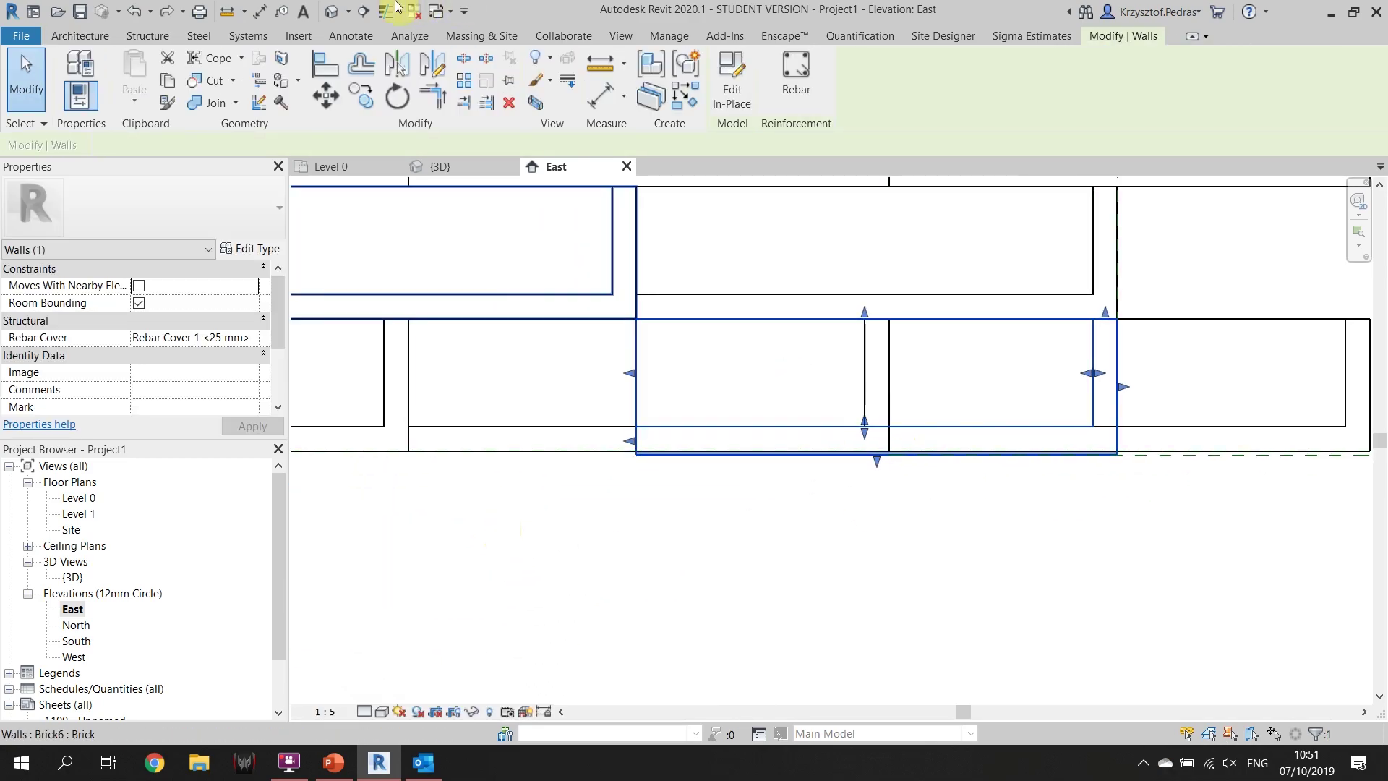
left_click(320, 98)
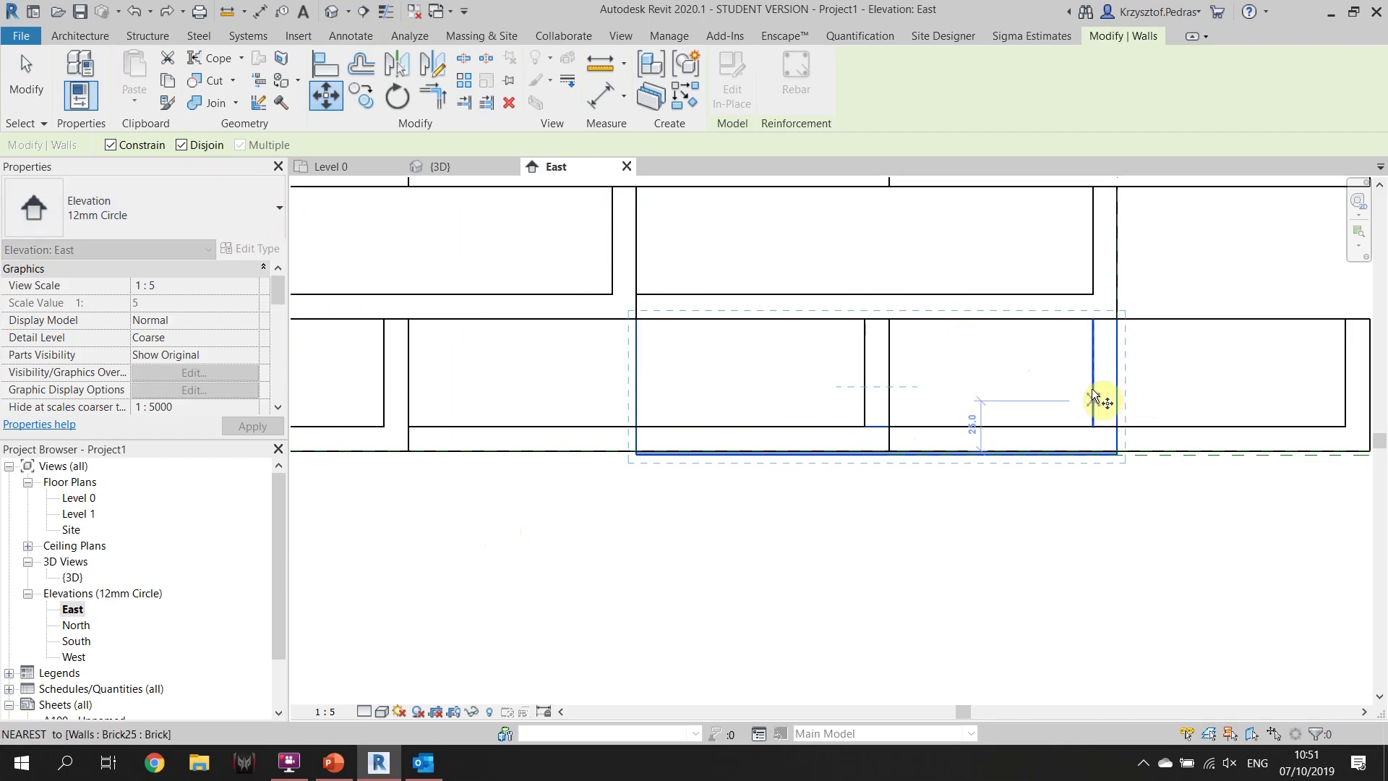
left_click(1118, 315)
scroll(1122, 315, "down", 3)
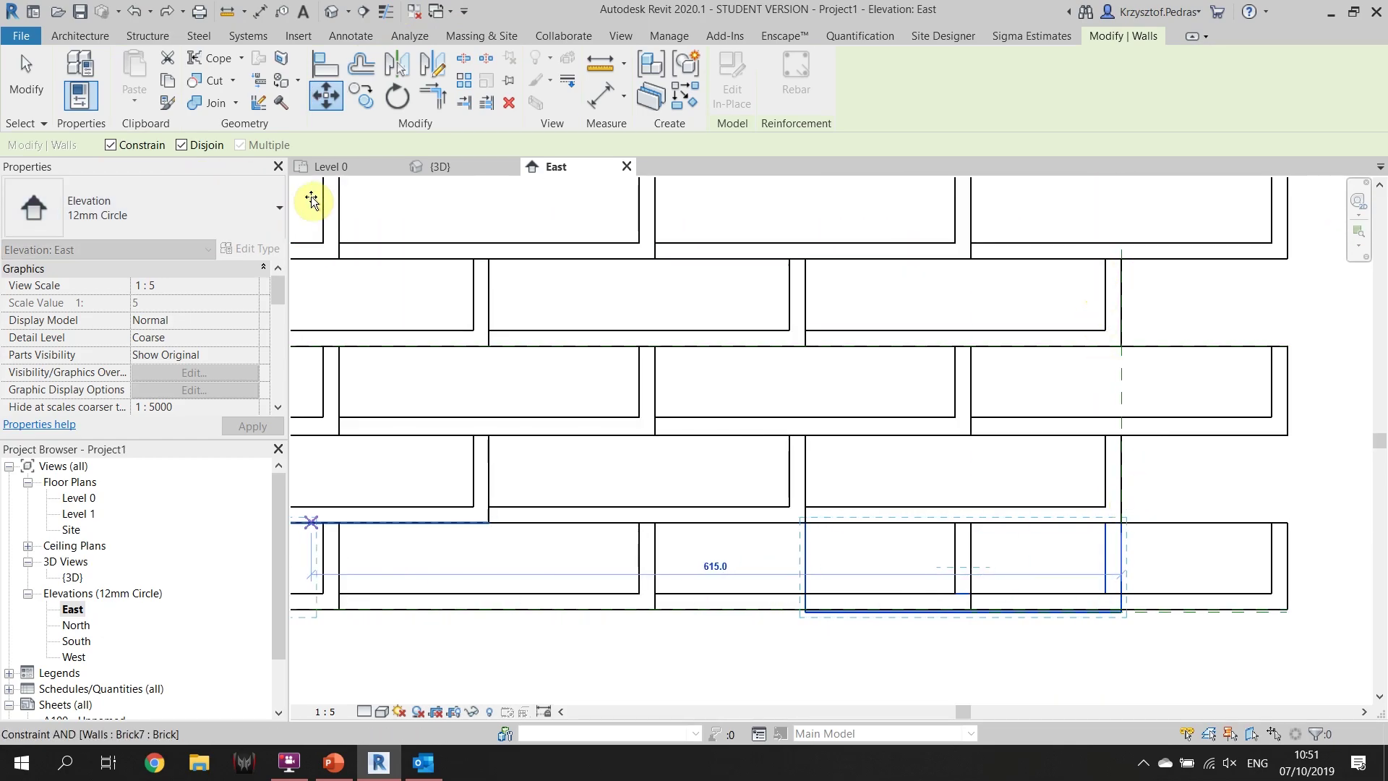
left_click(106, 144)
scroll(955, 257, "down", 3)
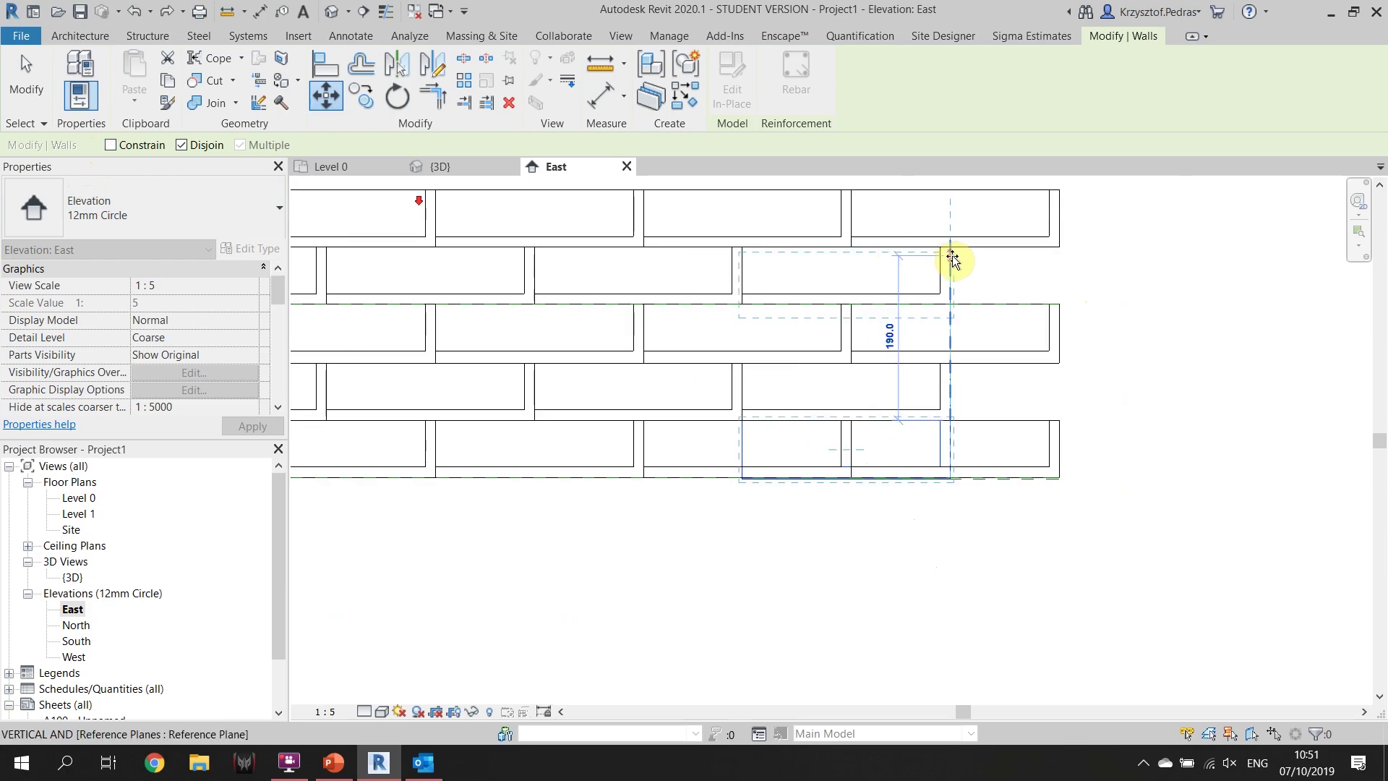
left_click(938, 331)
scroll(943, 376, "down", 2)
key("Escape")
middle_click_drag(939, 456, 1003, 386)
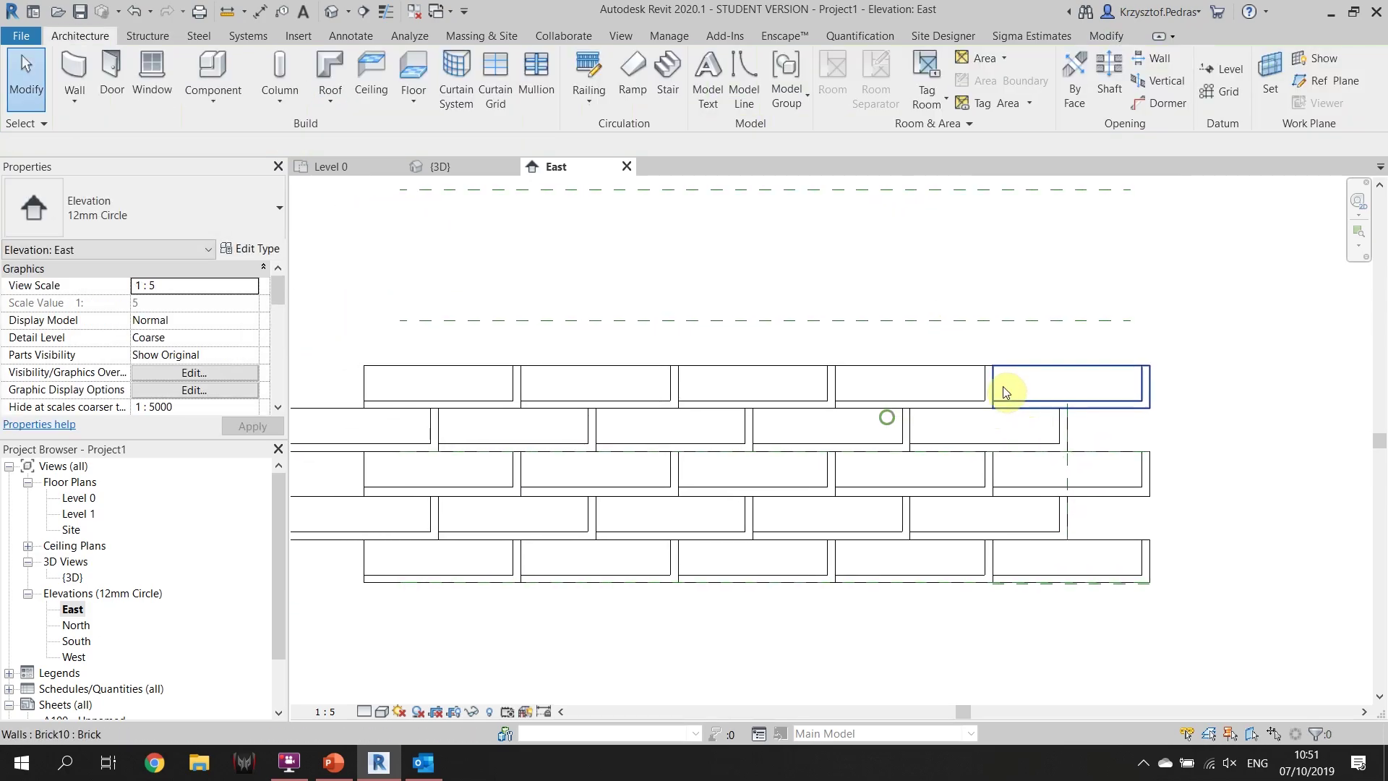
Locate the floating brick in the 3D view and move it down in the East elevation until its top meets the lower reference plane
left_click(450, 161)
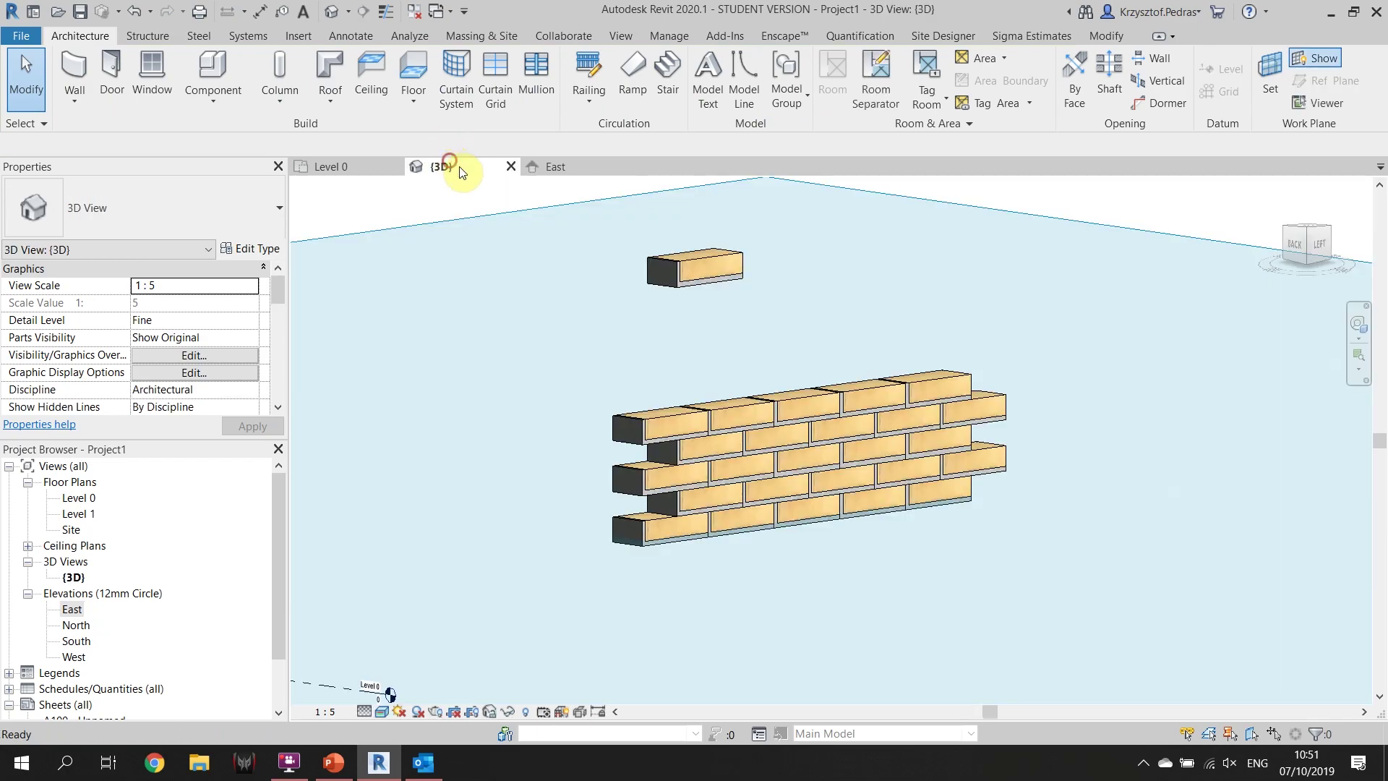
left_click(700, 288)
left_click(557, 165)
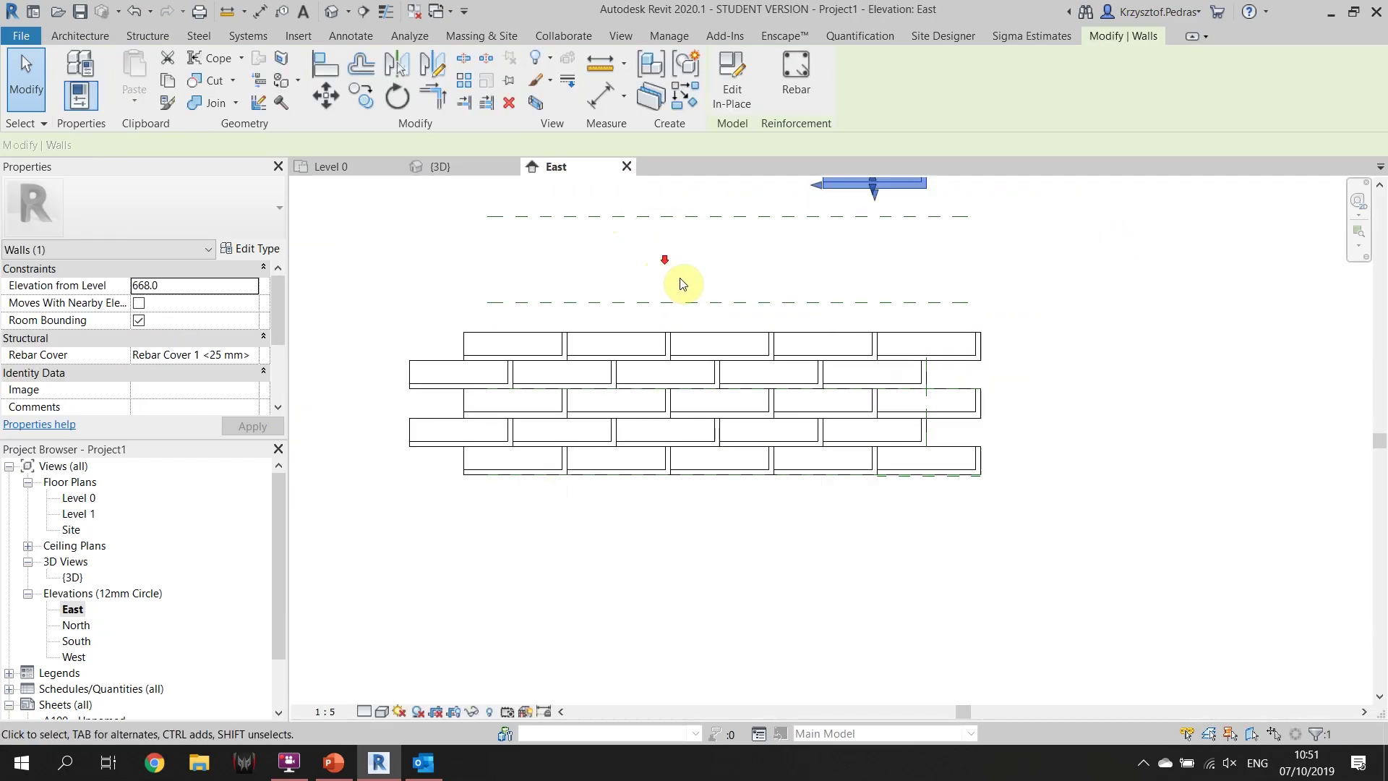
key("Escape")
left_click(813, 264)
left_click(325, 94)
scroll(904, 268, "up", 1)
left_click(831, 248)
scroll(853, 359, "up", 3)
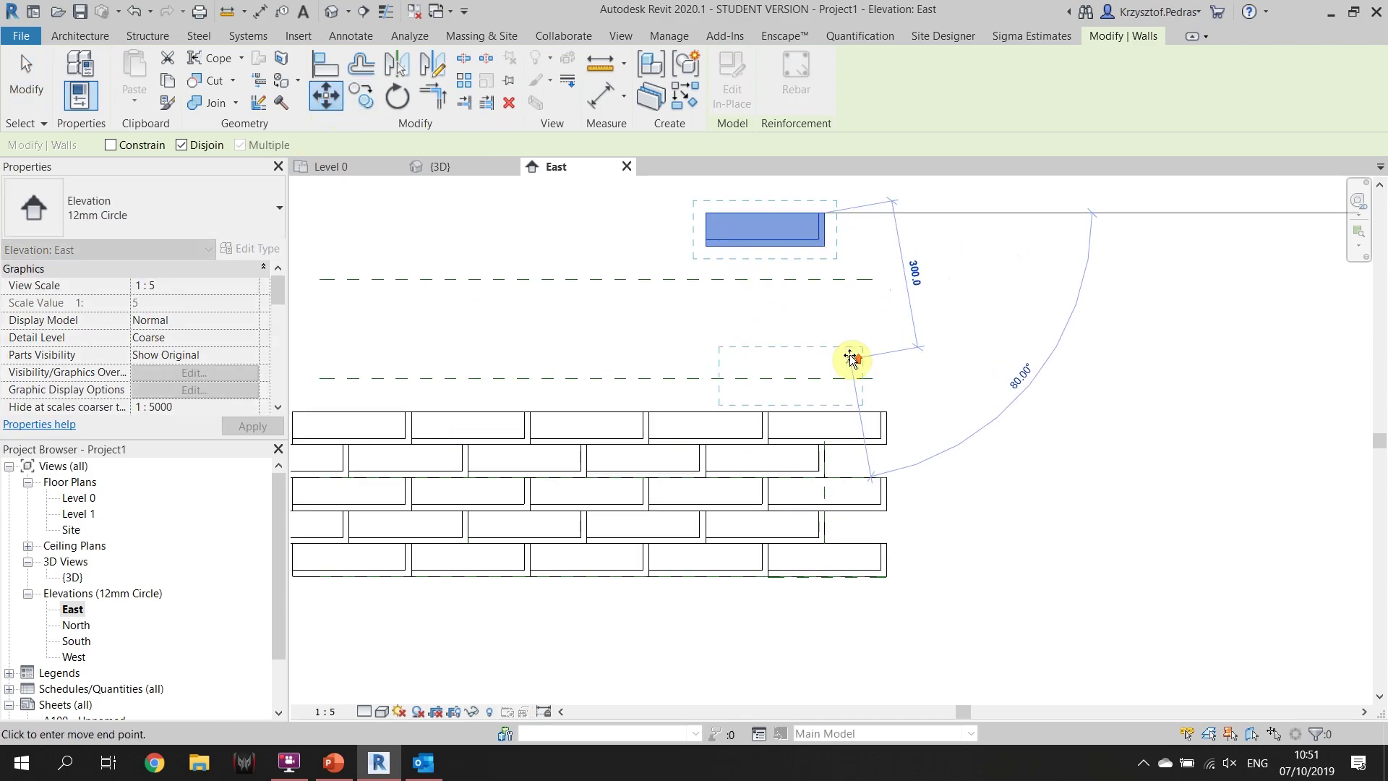
left_click(814, 391)
key("Escape")
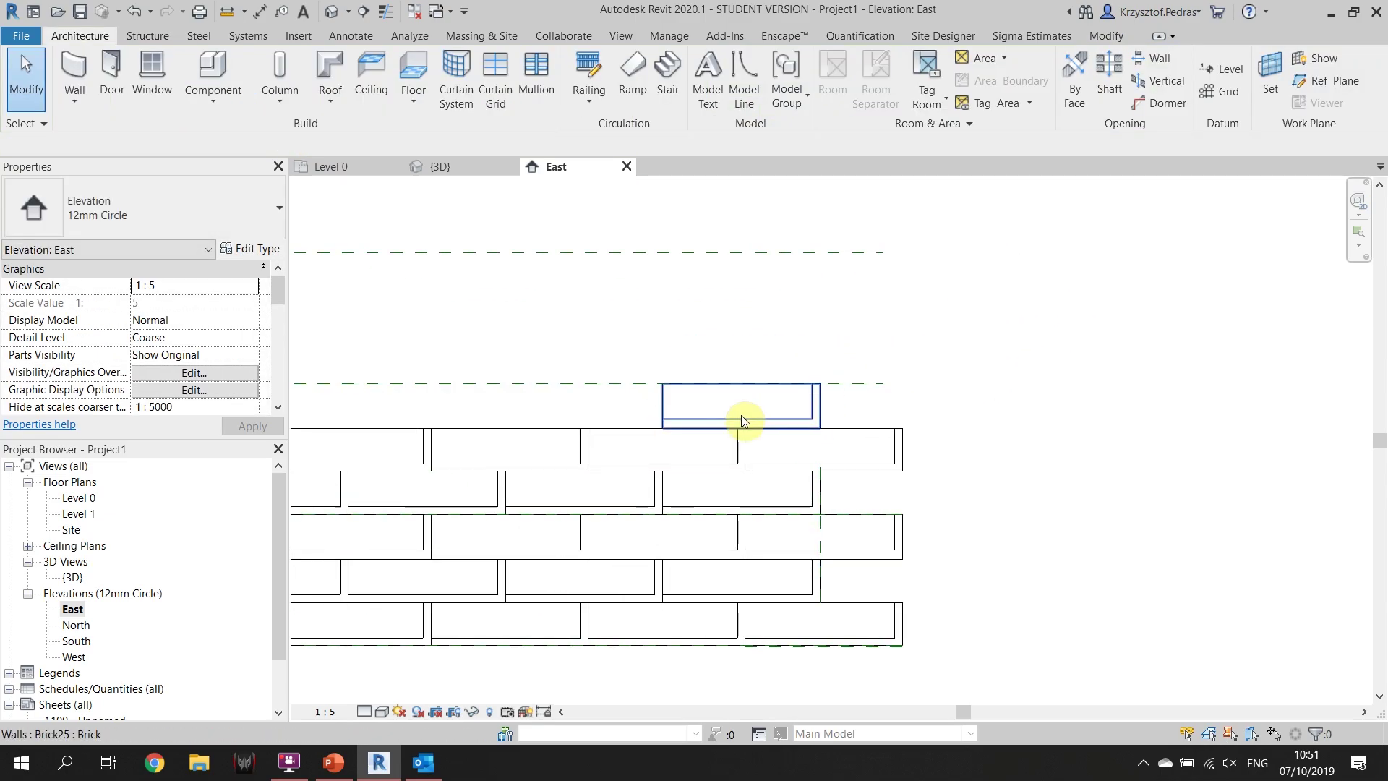
Copy the sixth-row brick three times end to end along the row with Multiple turned on
left_click(740, 414)
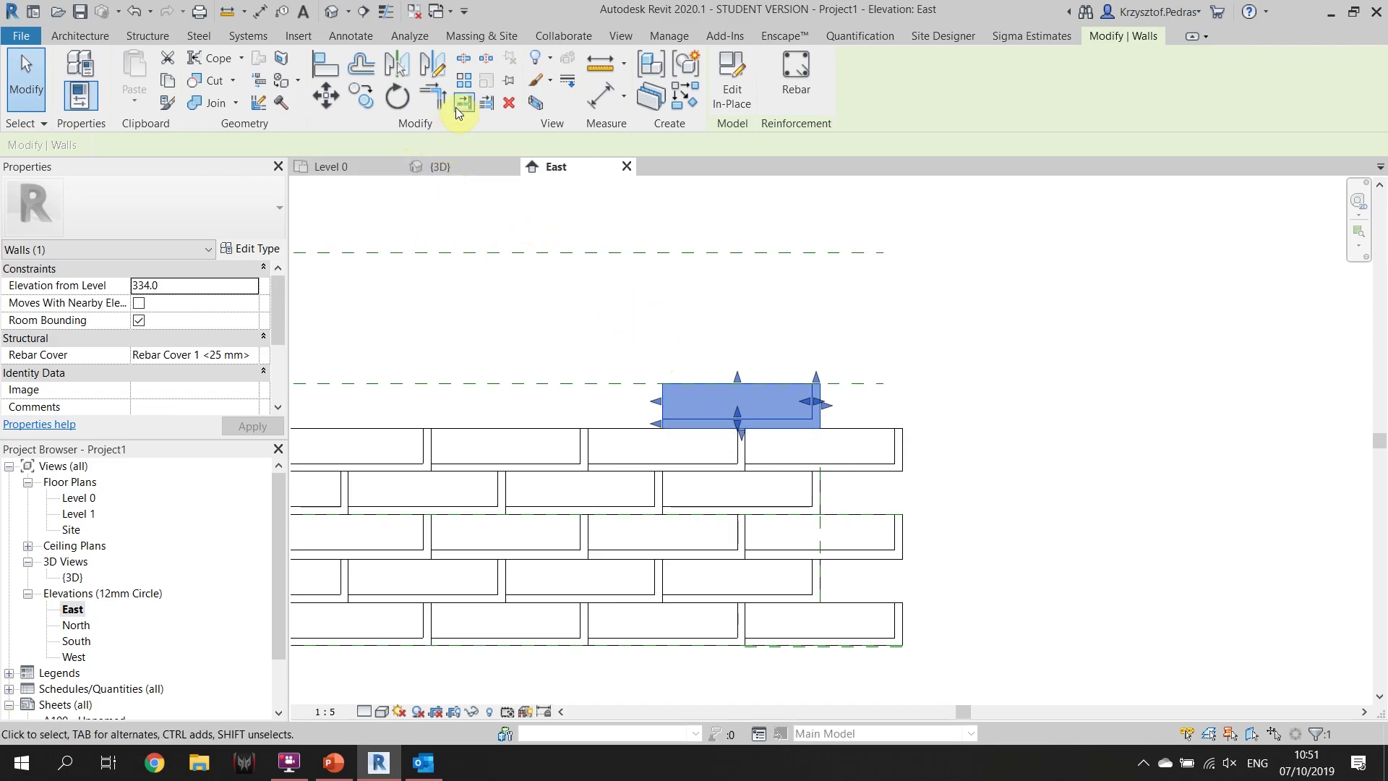
left_click(361, 95)
scroll(836, 402, "up", 1)
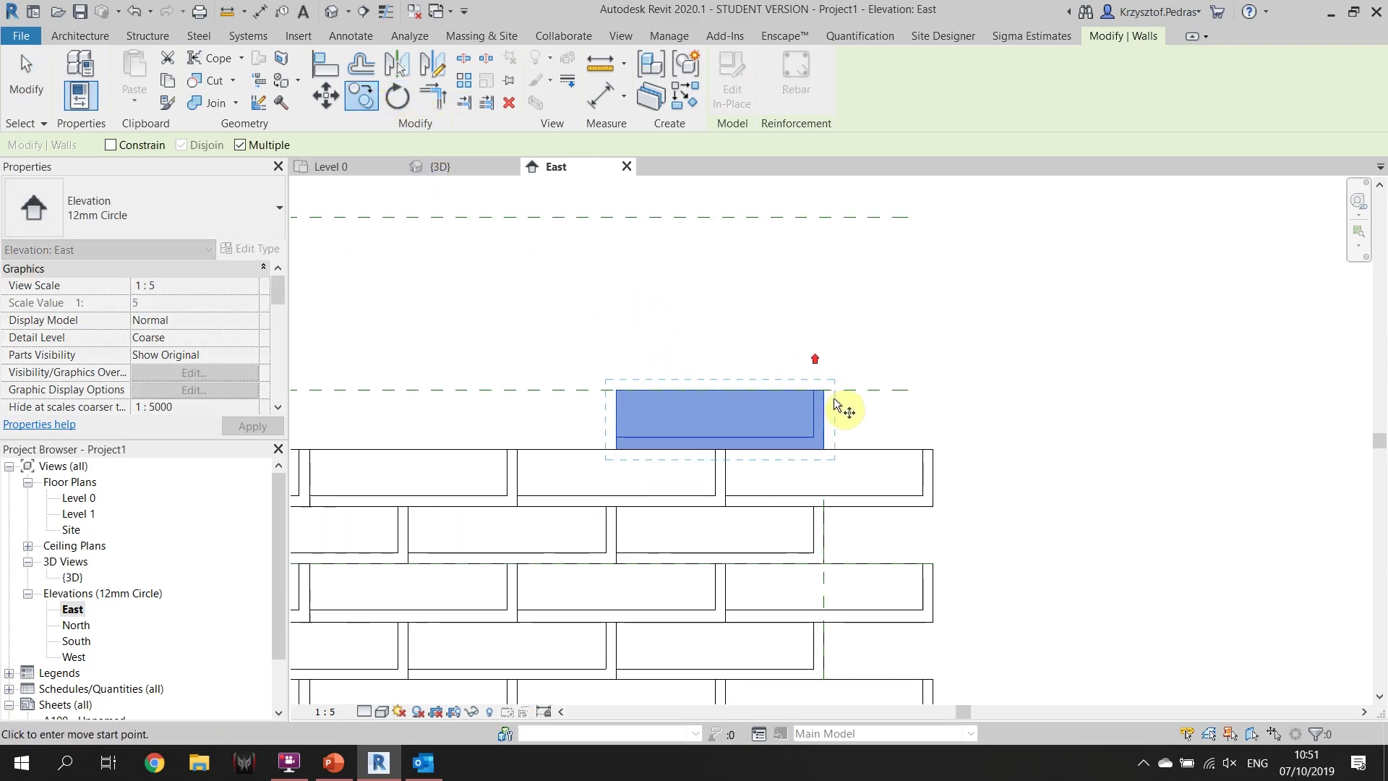
scroll(830, 398, "up", 2)
left_click(827, 385)
scroll(723, 405, "down", 2)
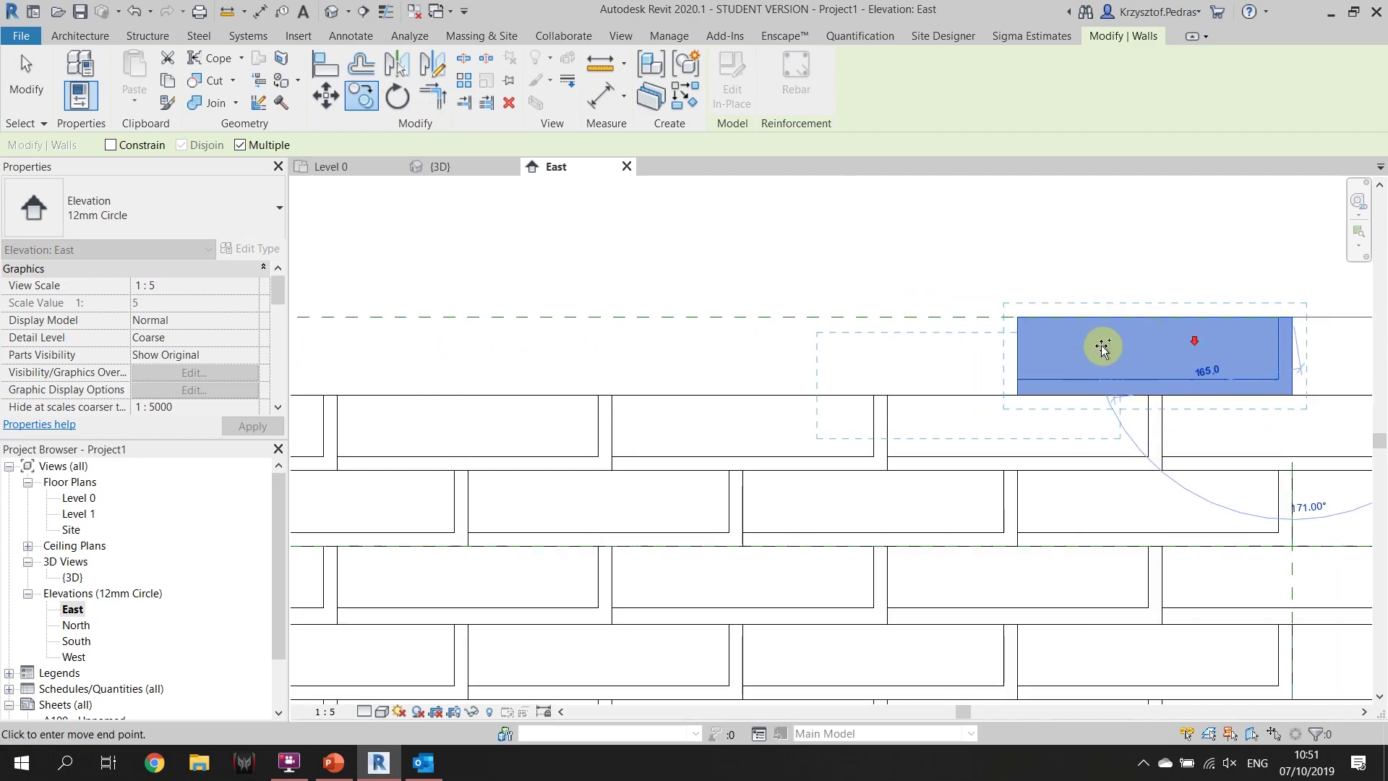
left_click(1017, 316)
left_click(1017, 317)
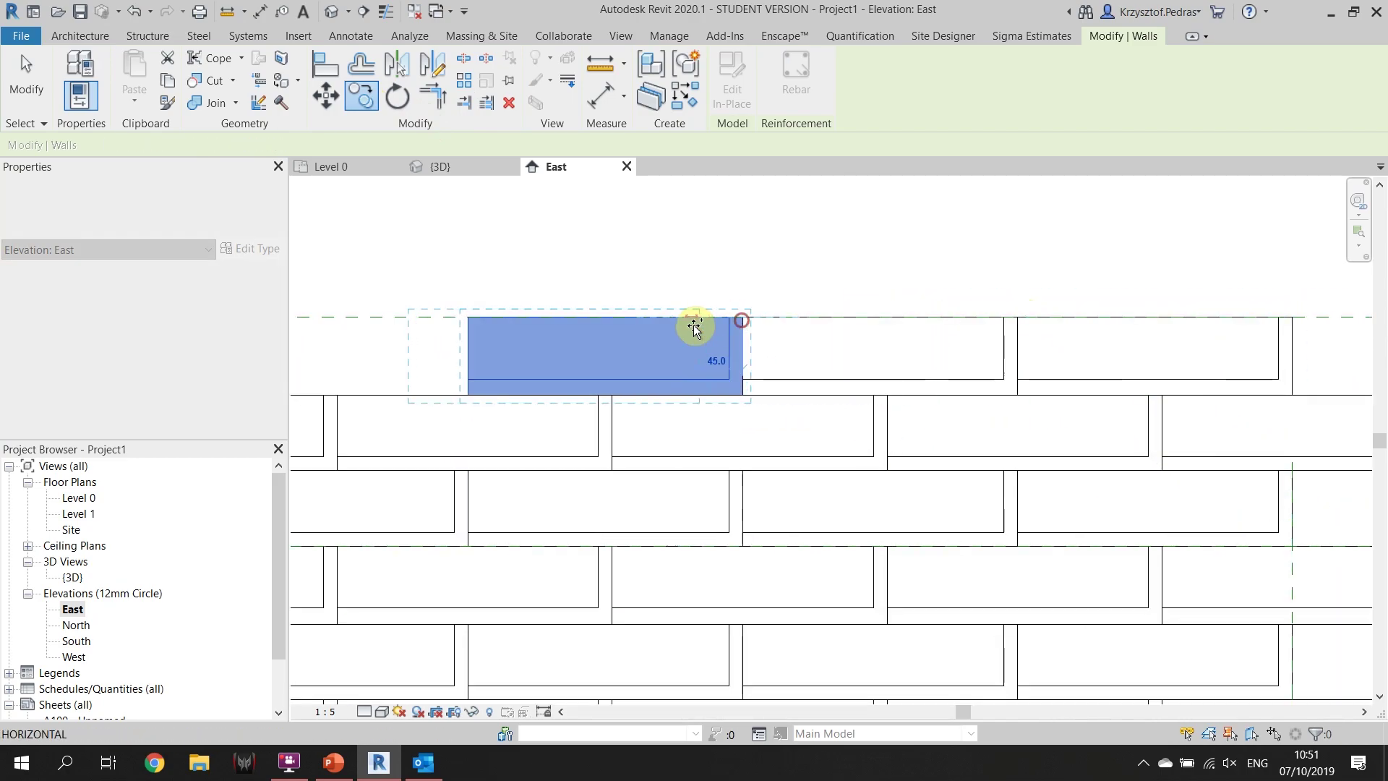
left_click(712, 290)
scroll(723, 296, "down", 2)
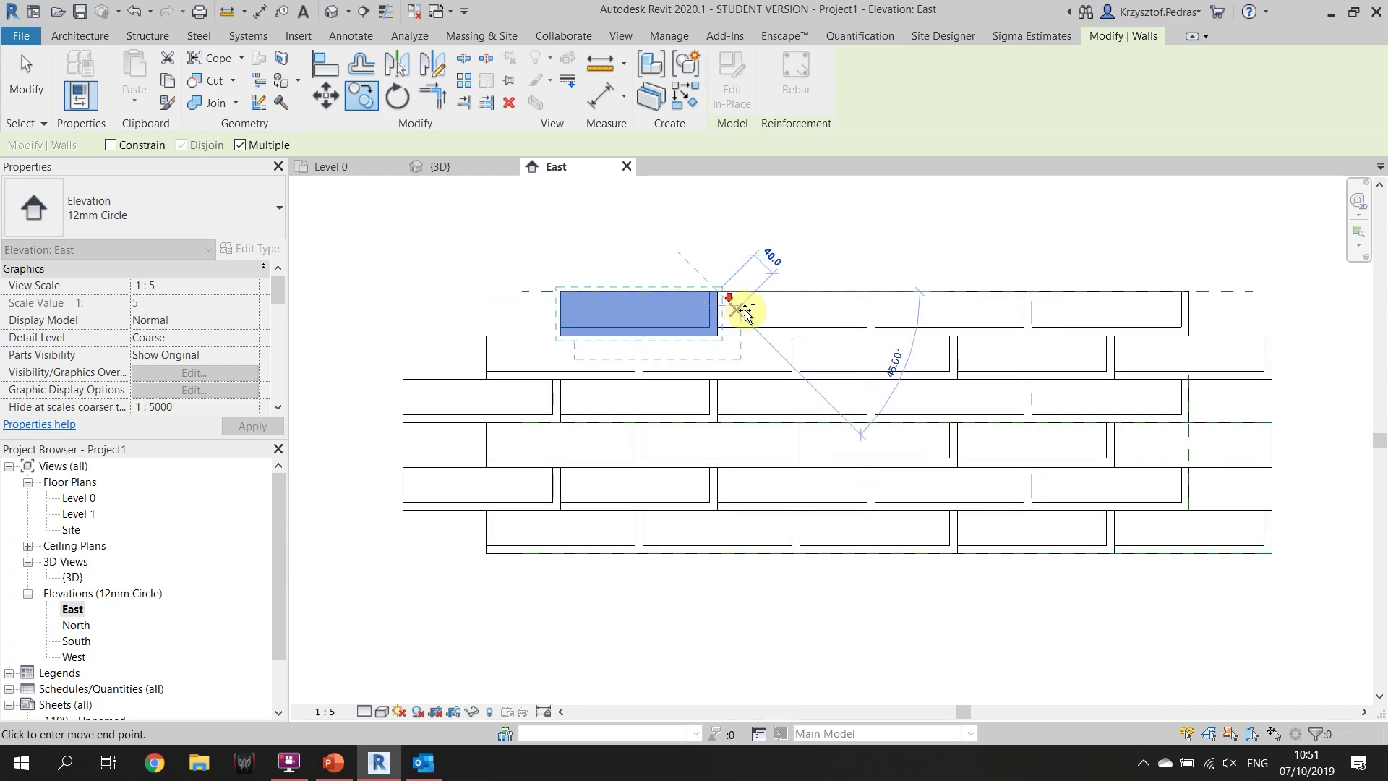
left_click(749, 307)
key("Escape")
scroll(795, 362, "down", 1)
key("Escape")
Inspect the six-row brick wall in the 3D view and from above in the Level 0 floor plan
scroll(892, 467, "down", 1)
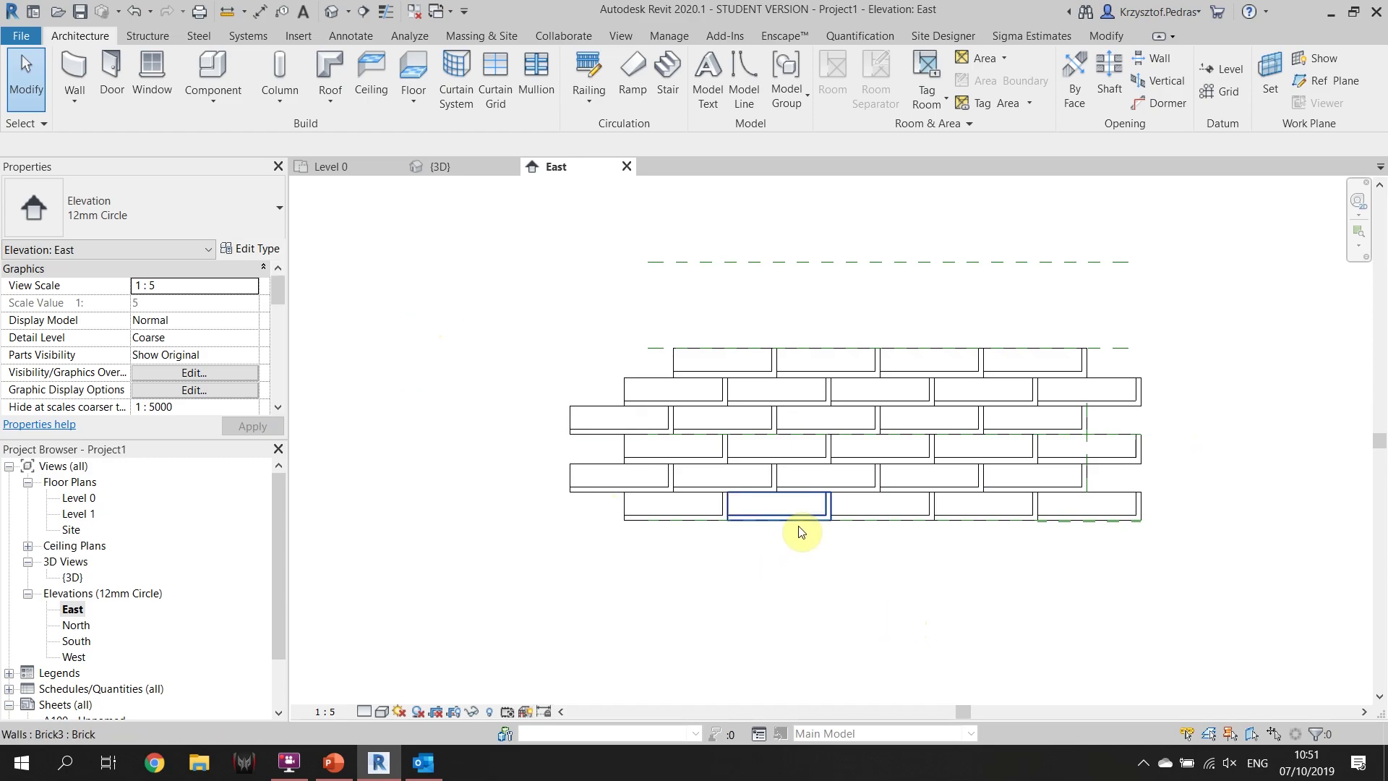
left_click(466, 167)
middle_click_drag(620, 310, 974, 403, "shift")
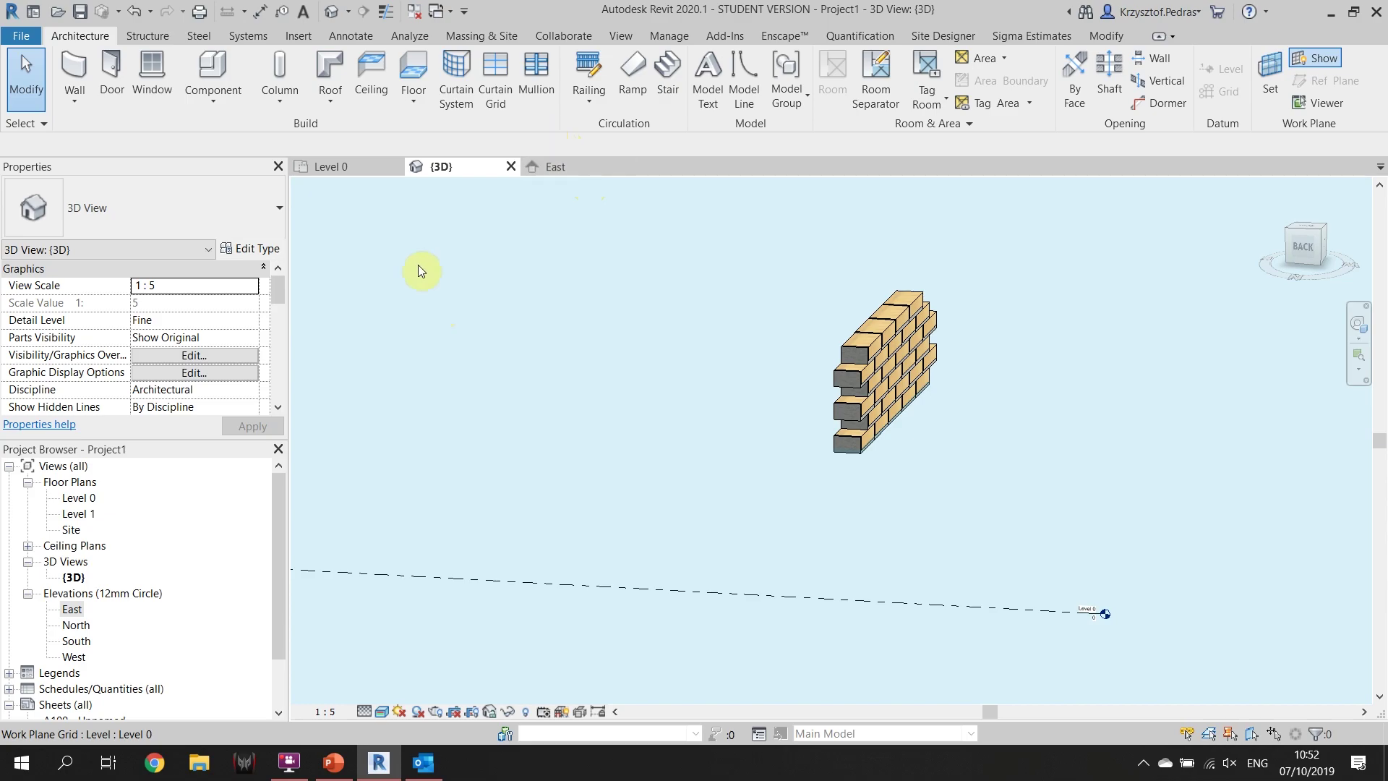
left_click(354, 171)
scroll(868, 571, "up", 4)
scroll(757, 520, "up", 2)
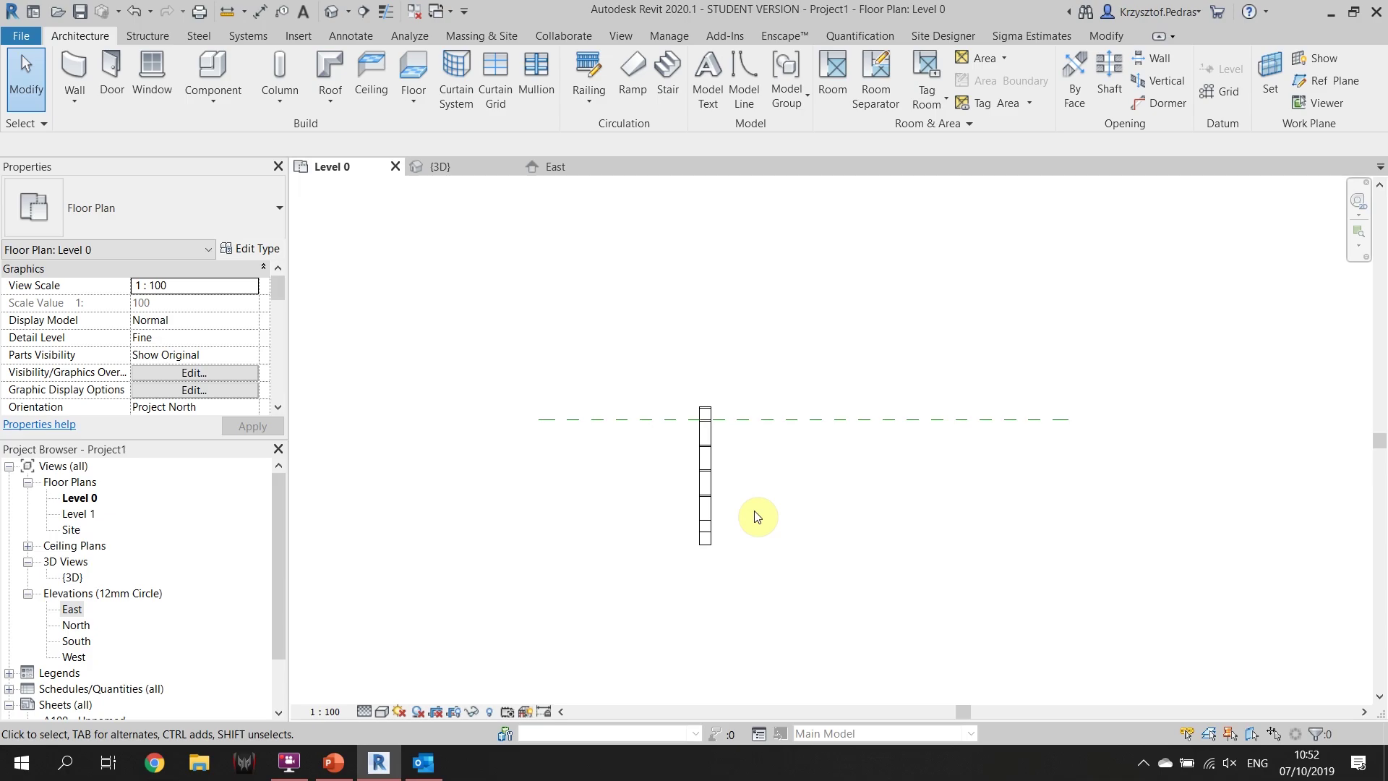
scroll(708, 410, "up", 3)
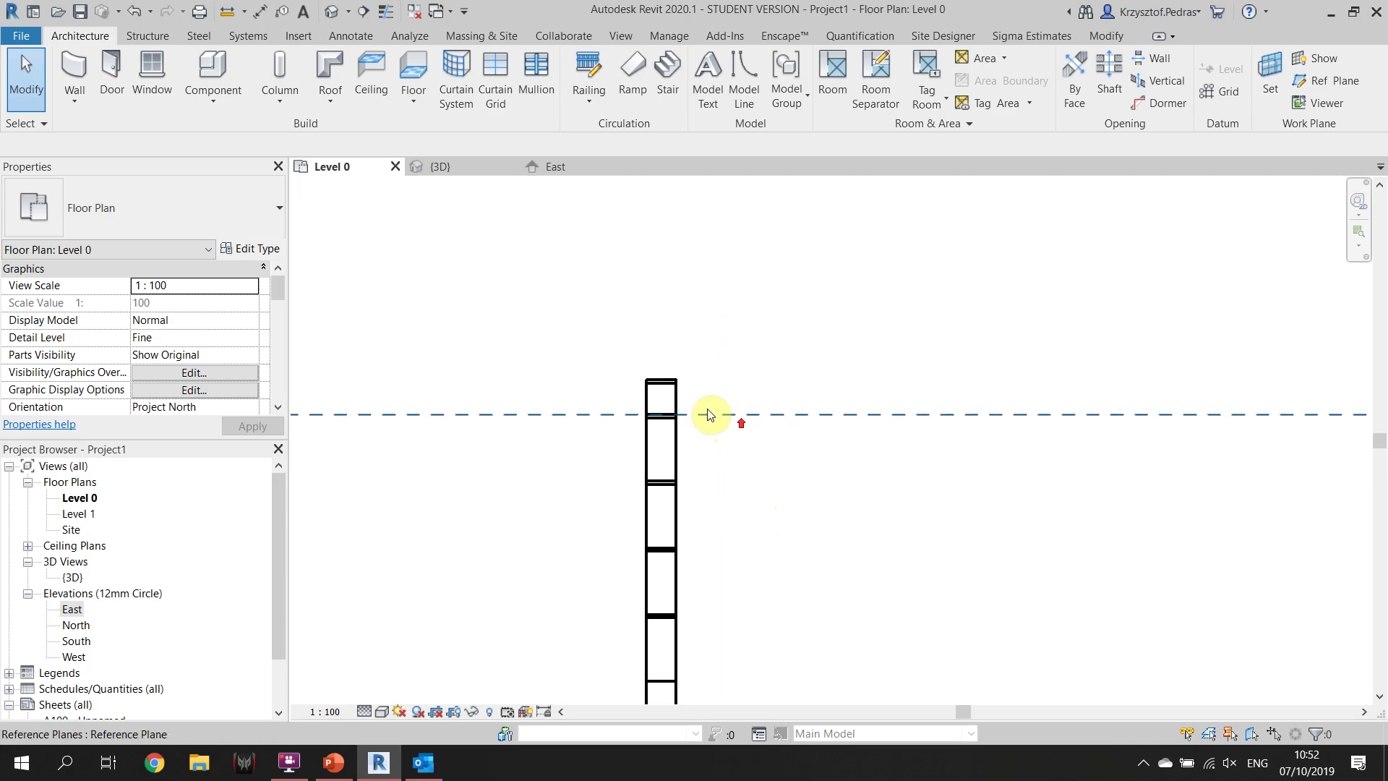
left_click(1329, 81)
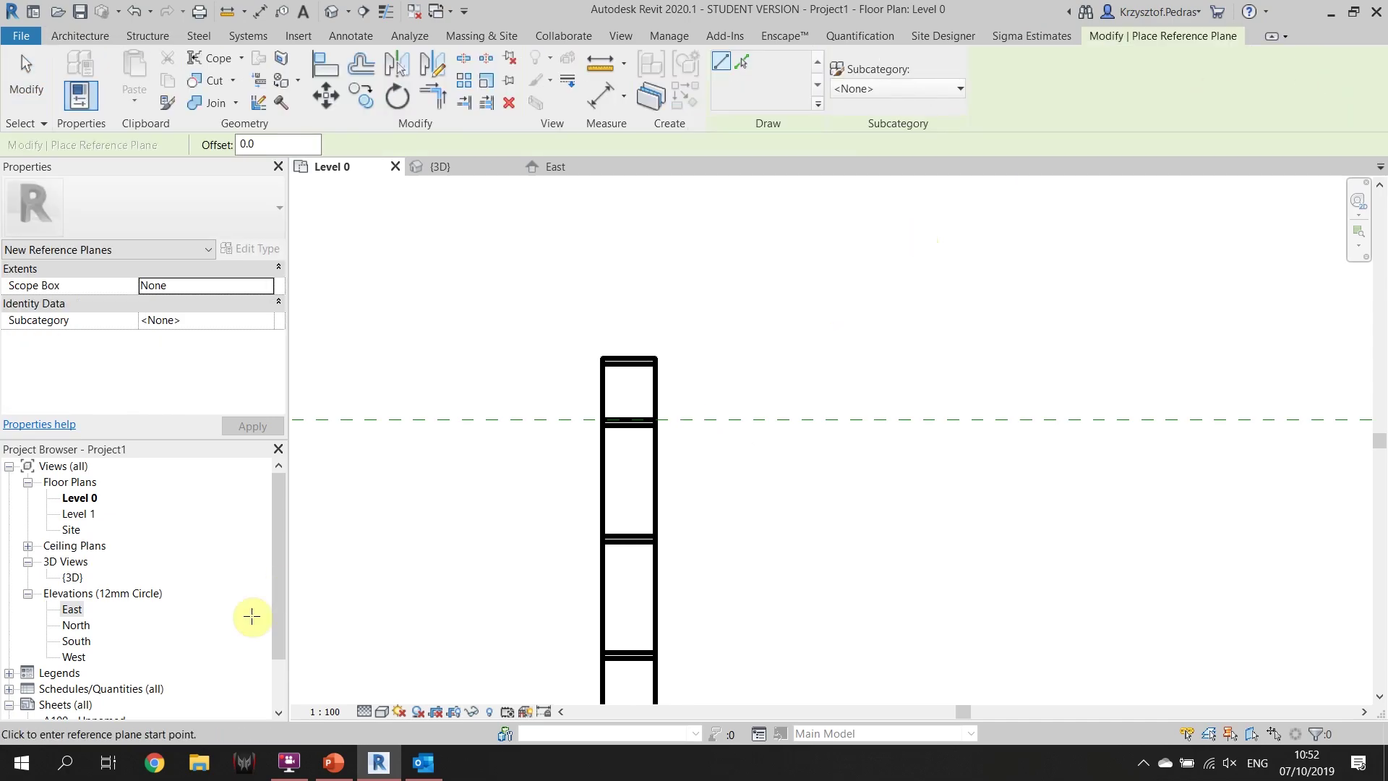
key("Escape")
key("Escape")
Set the Level 0 floor plan's view scale to 1 : 5
left_click(324, 711)
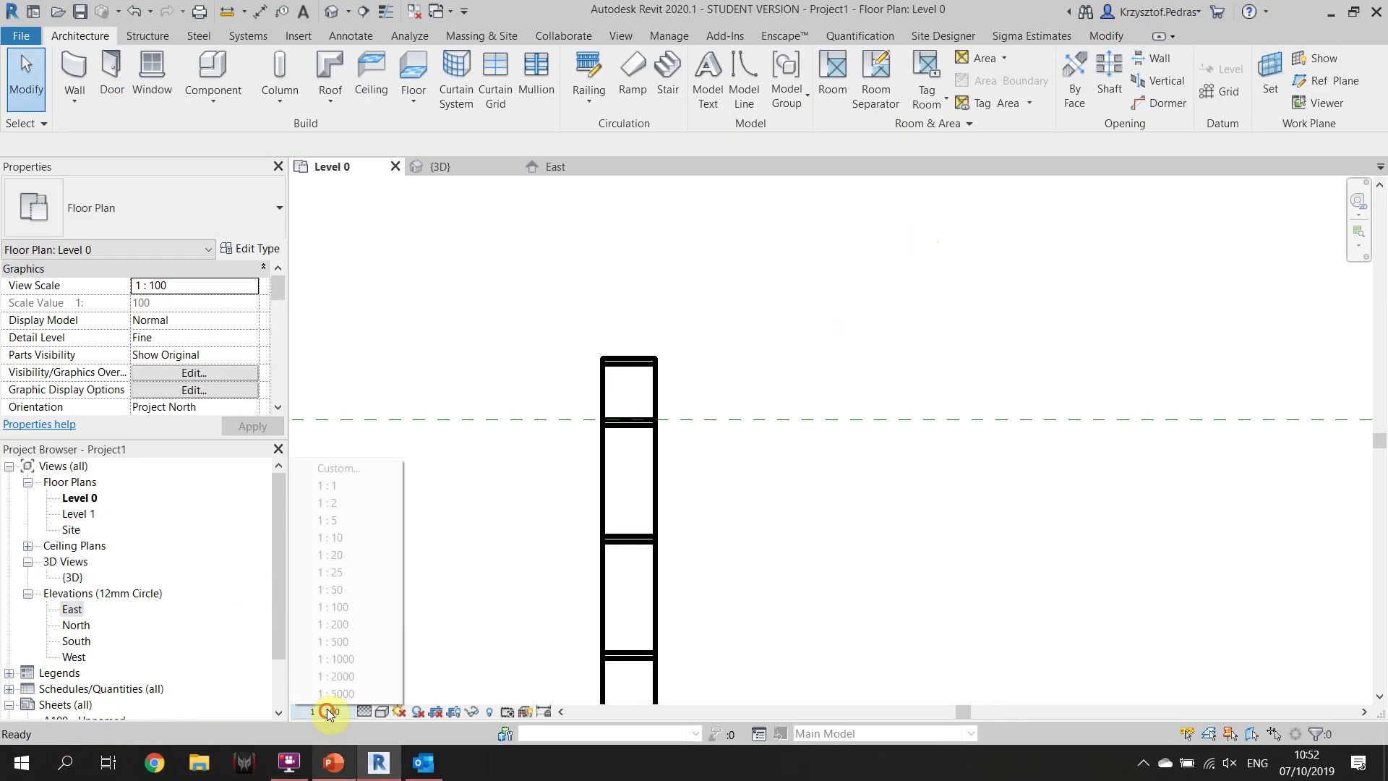
left_click(351, 520)
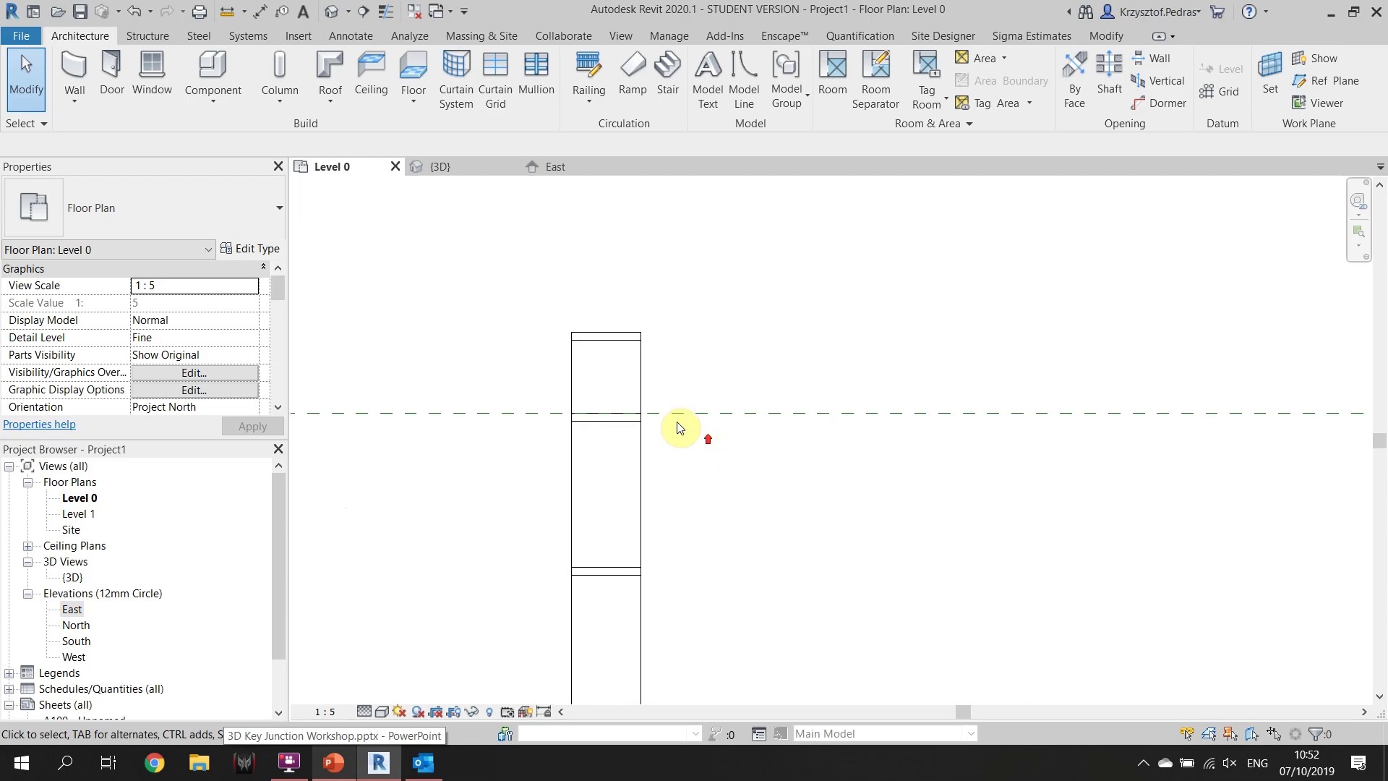
Draw a vertical reference plane offset 202 from the brick wall's right face along the wall's full length
left_click(1334, 81)
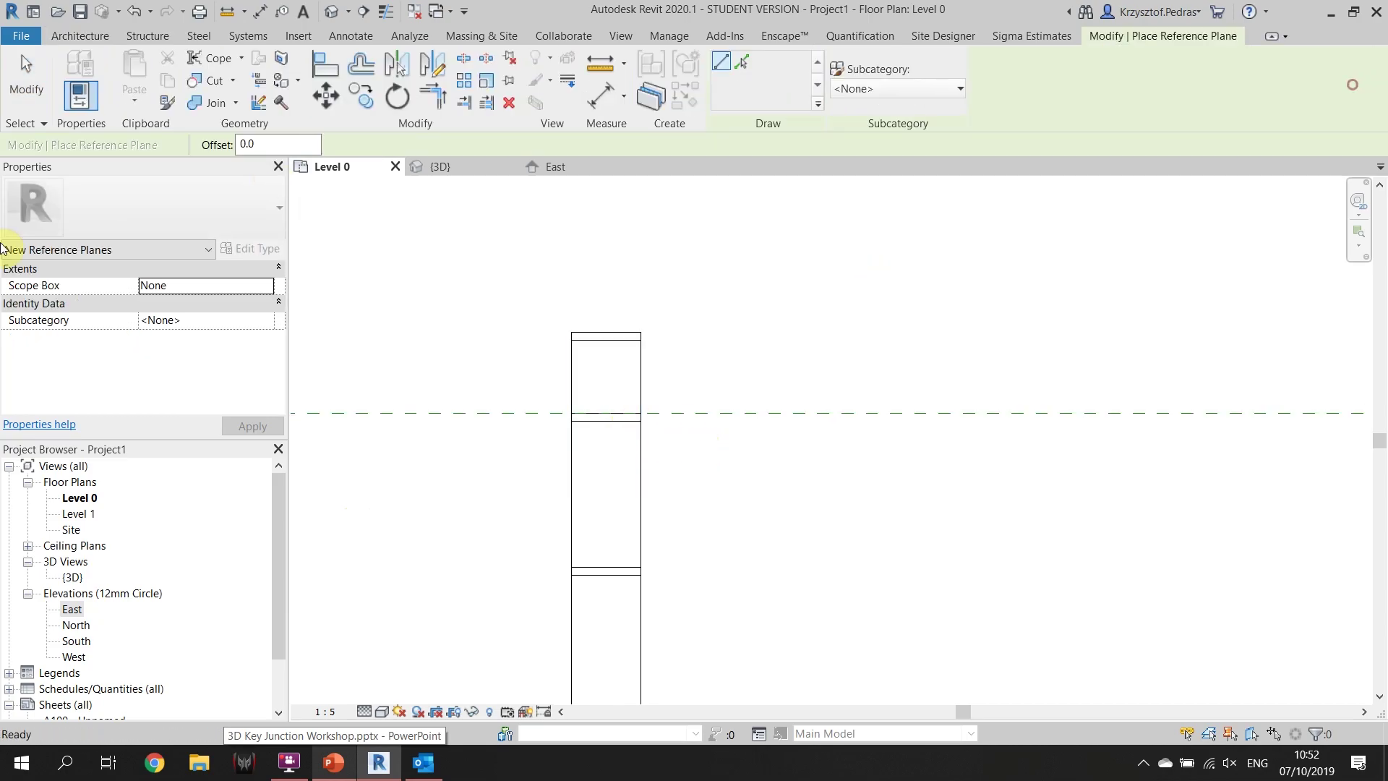
double_click(290, 144)
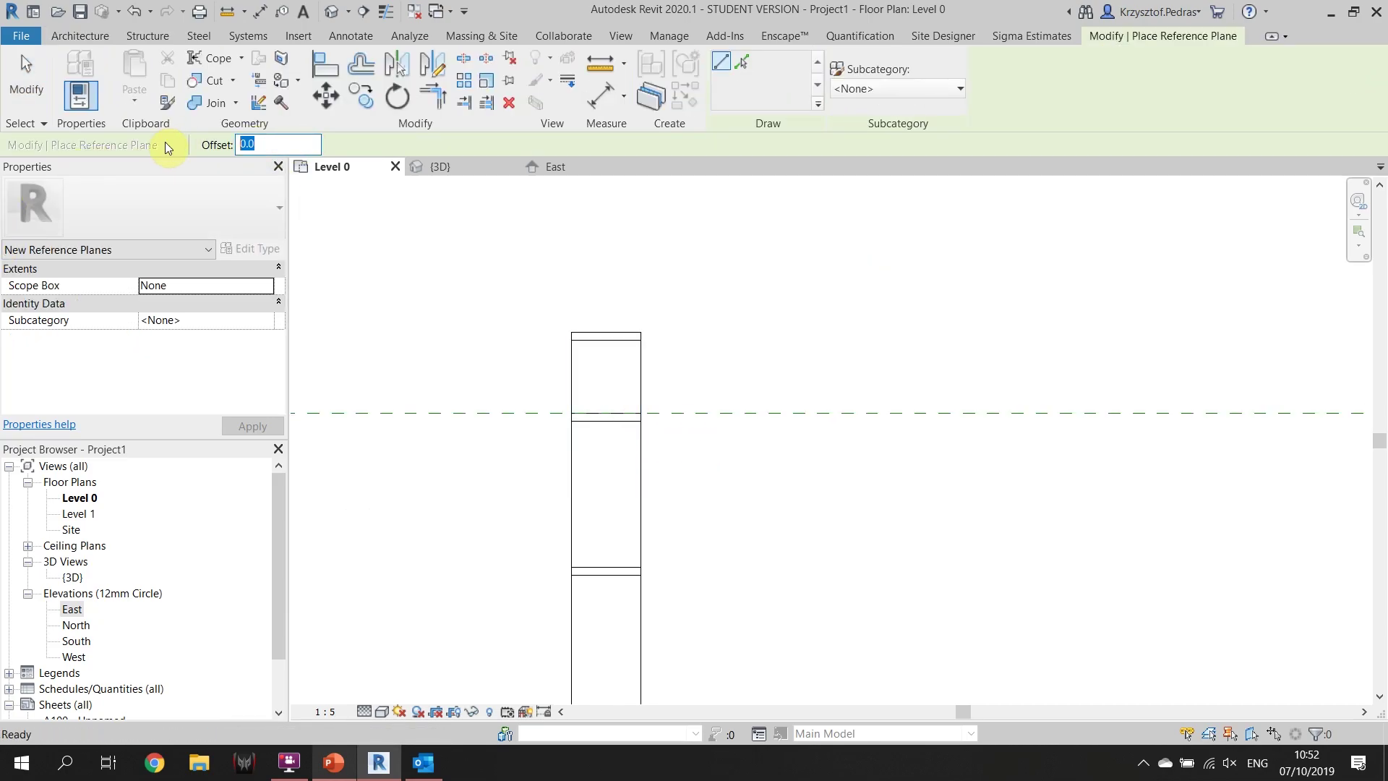
type("20")
left_click(640, 333)
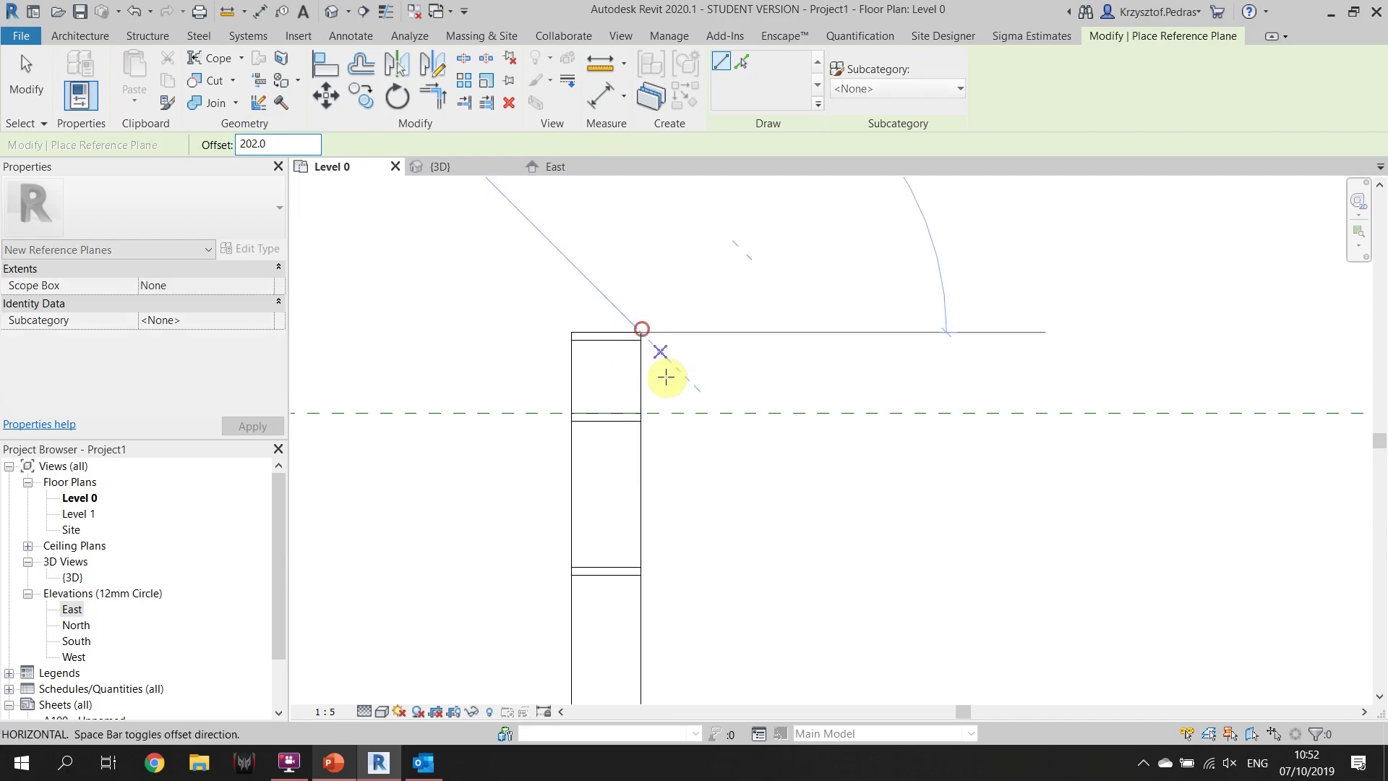
scroll(660, 405, "down", 2)
scroll(659, 470, "down", 2)
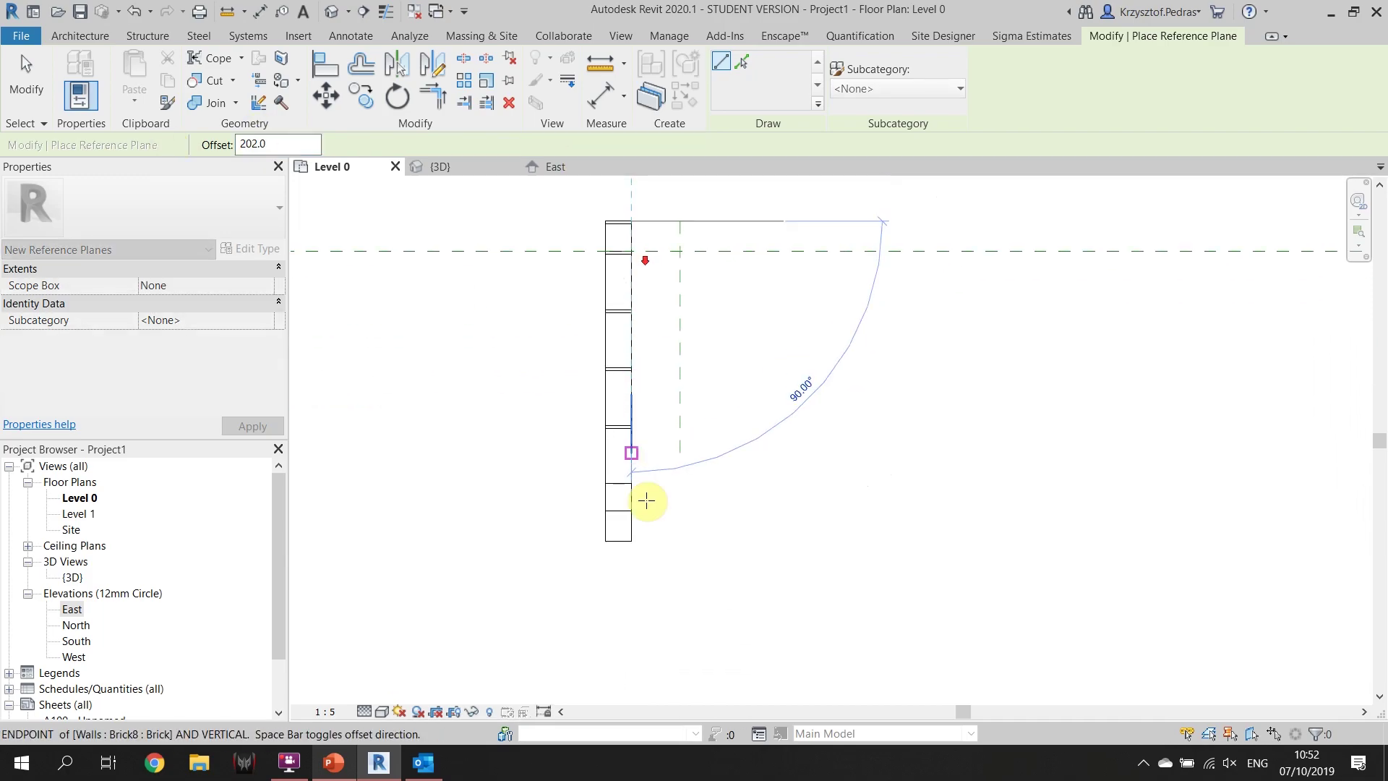
left_click(631, 541)
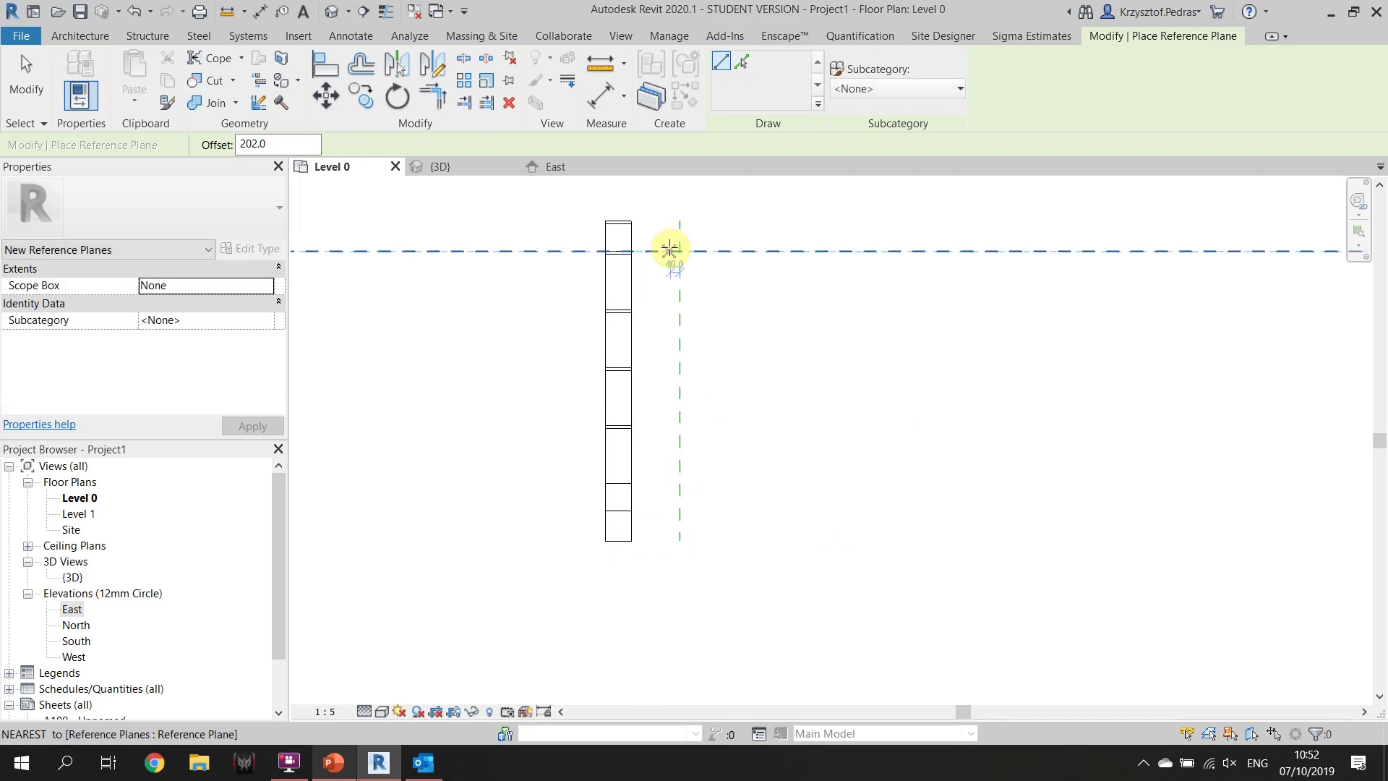
Add a parallel reference plane offset 100 outward from the existing vertical reference plane, matching its full length
scroll(671, 248, "up", 1)
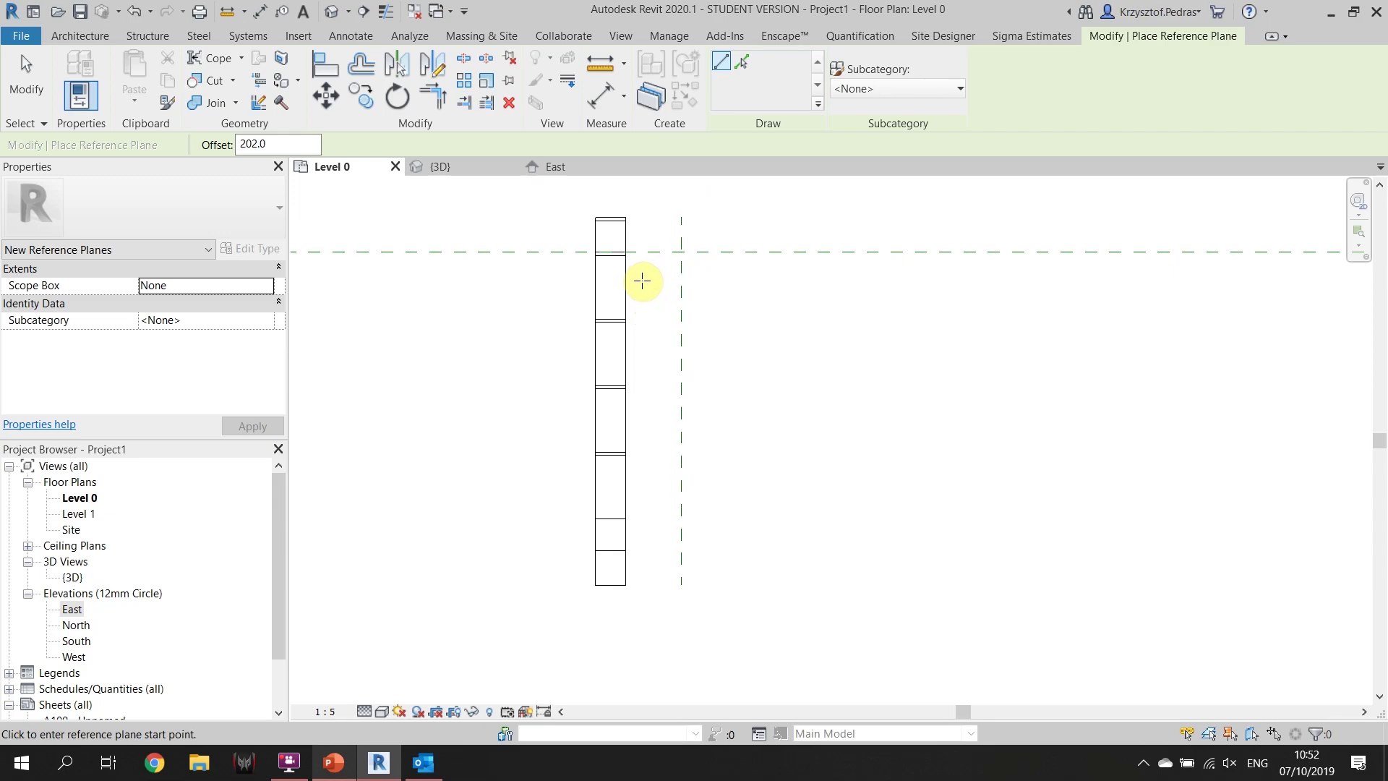
scroll(550, 209, "up", 1)
left_click(289, 144)
type("1")
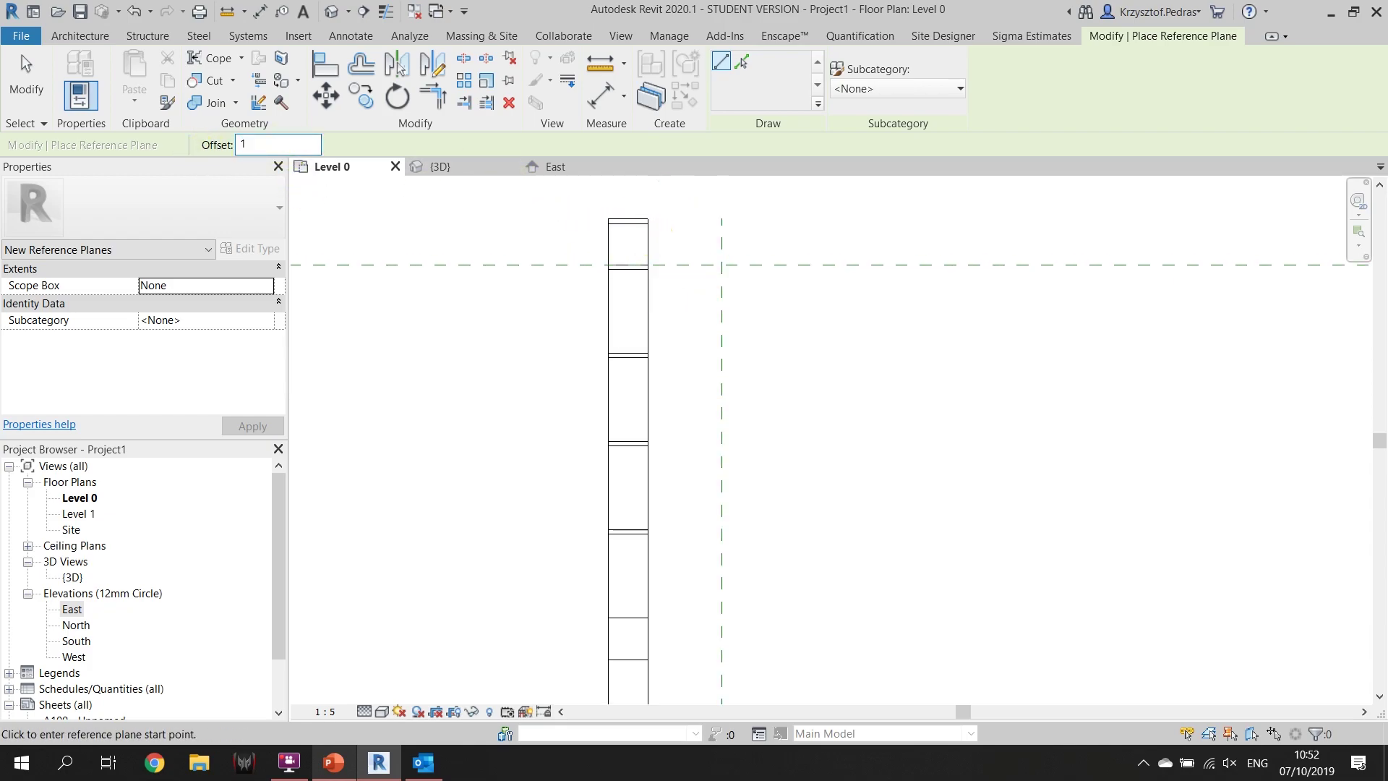
type("00")
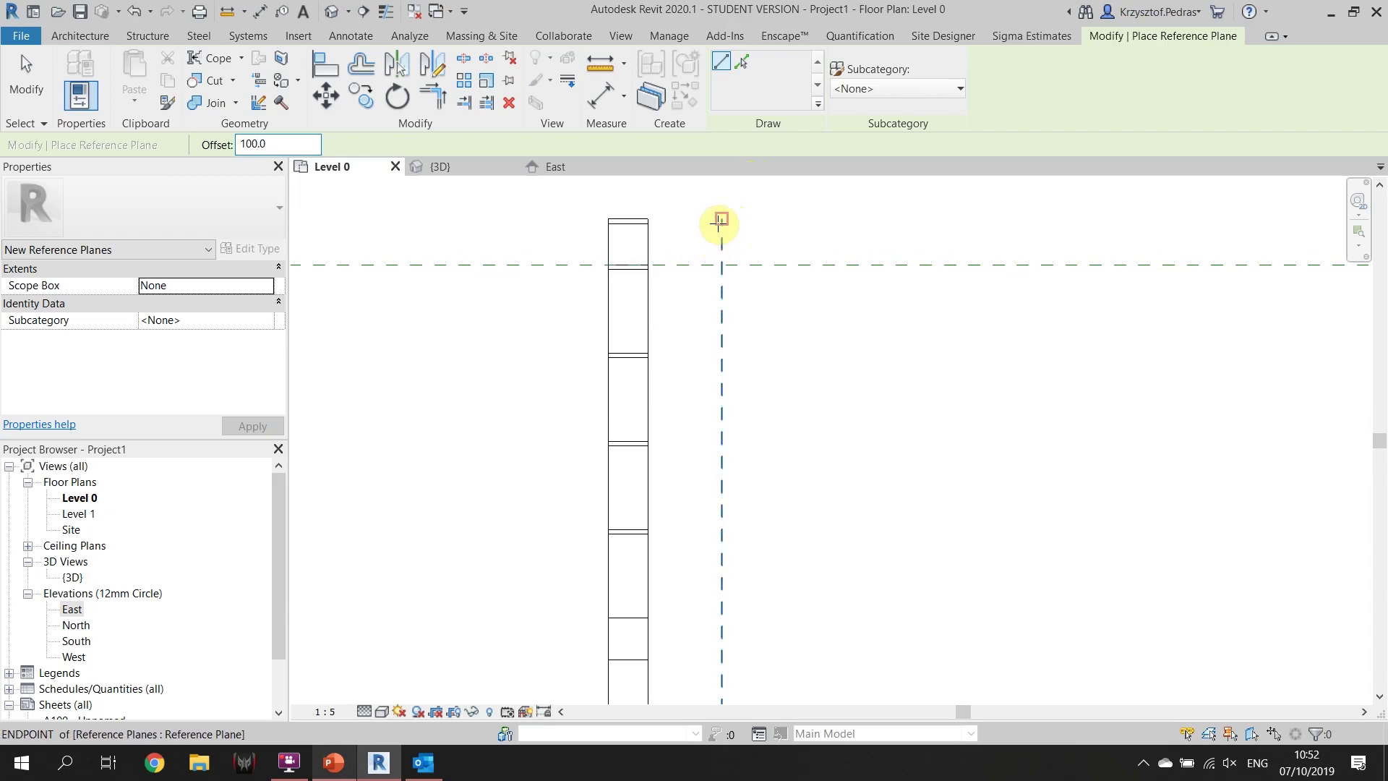
left_click(721, 218)
scroll(739, 279, "down", 2)
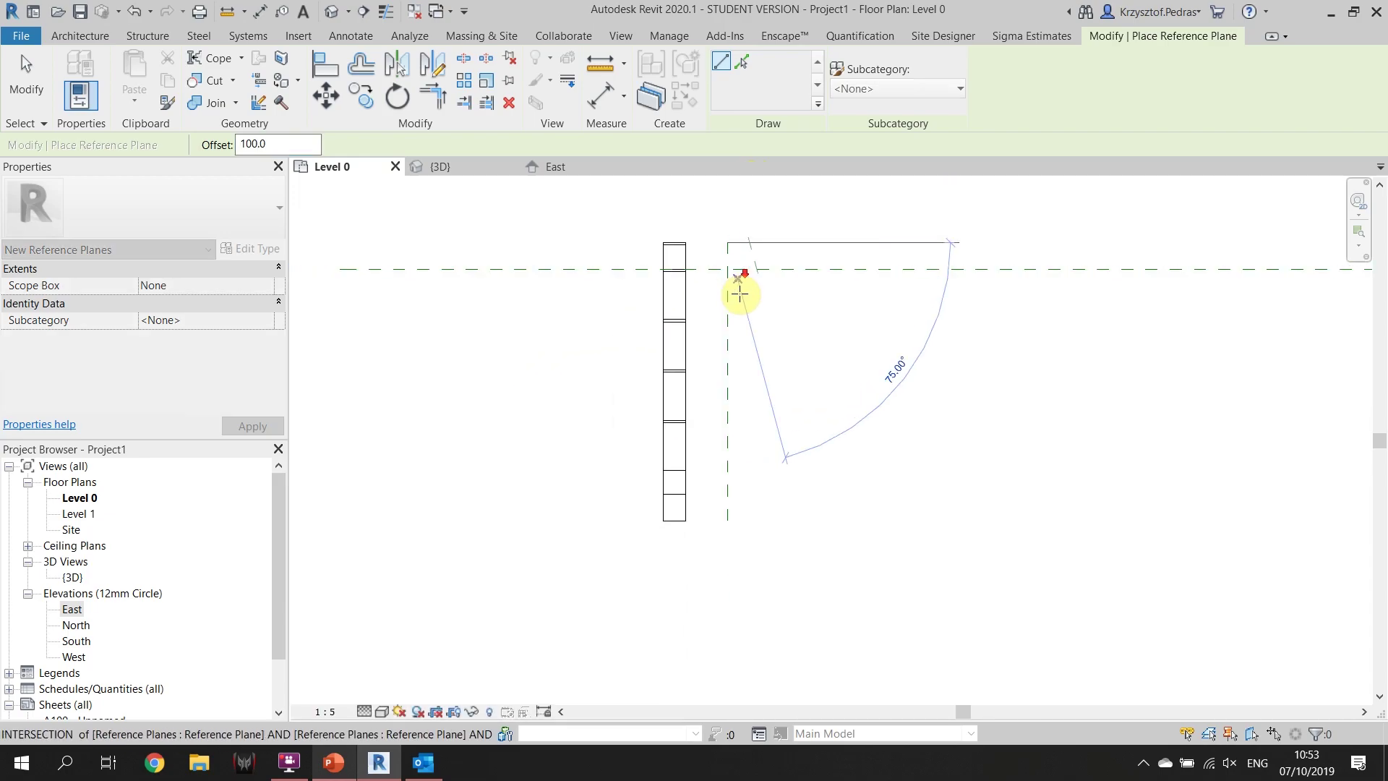
left_click(730, 518)
scroll(700, 348, "up", 4)
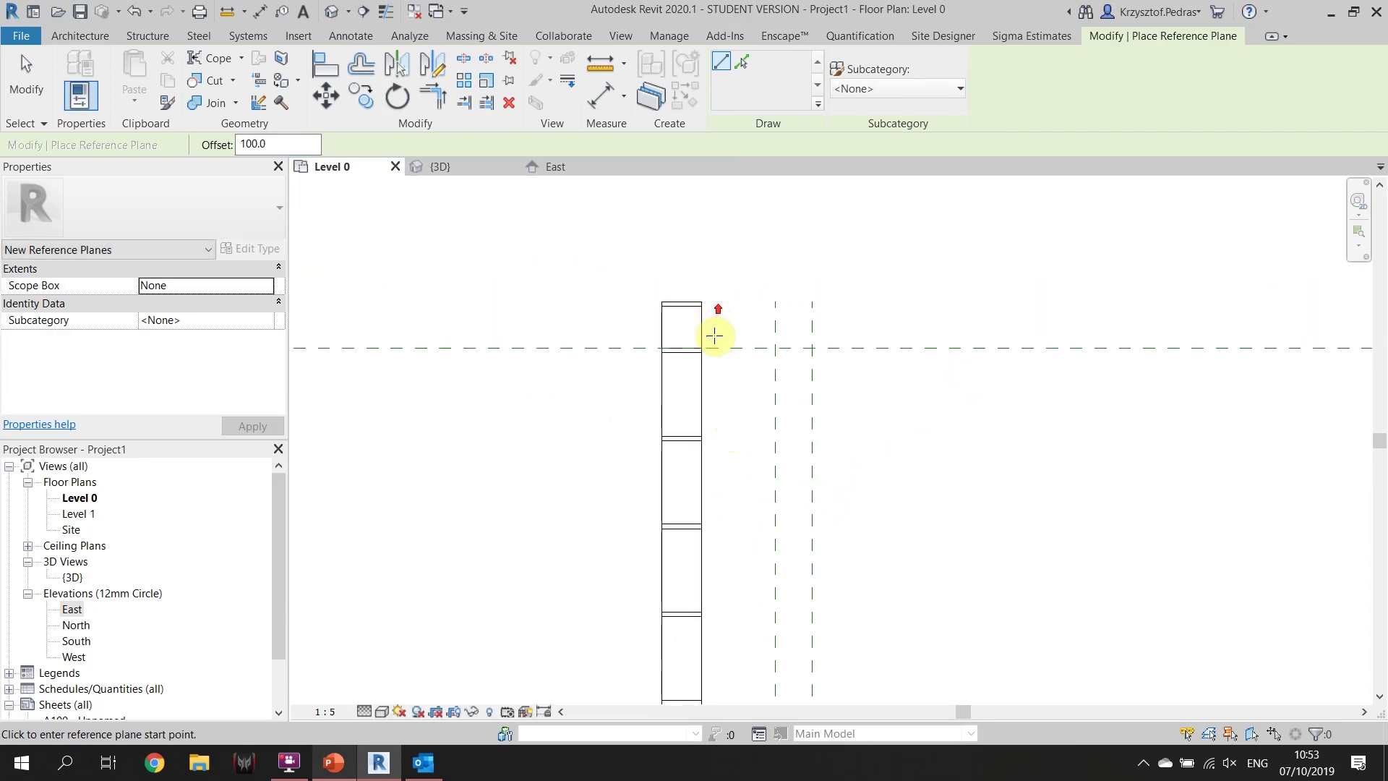
key("Escape")
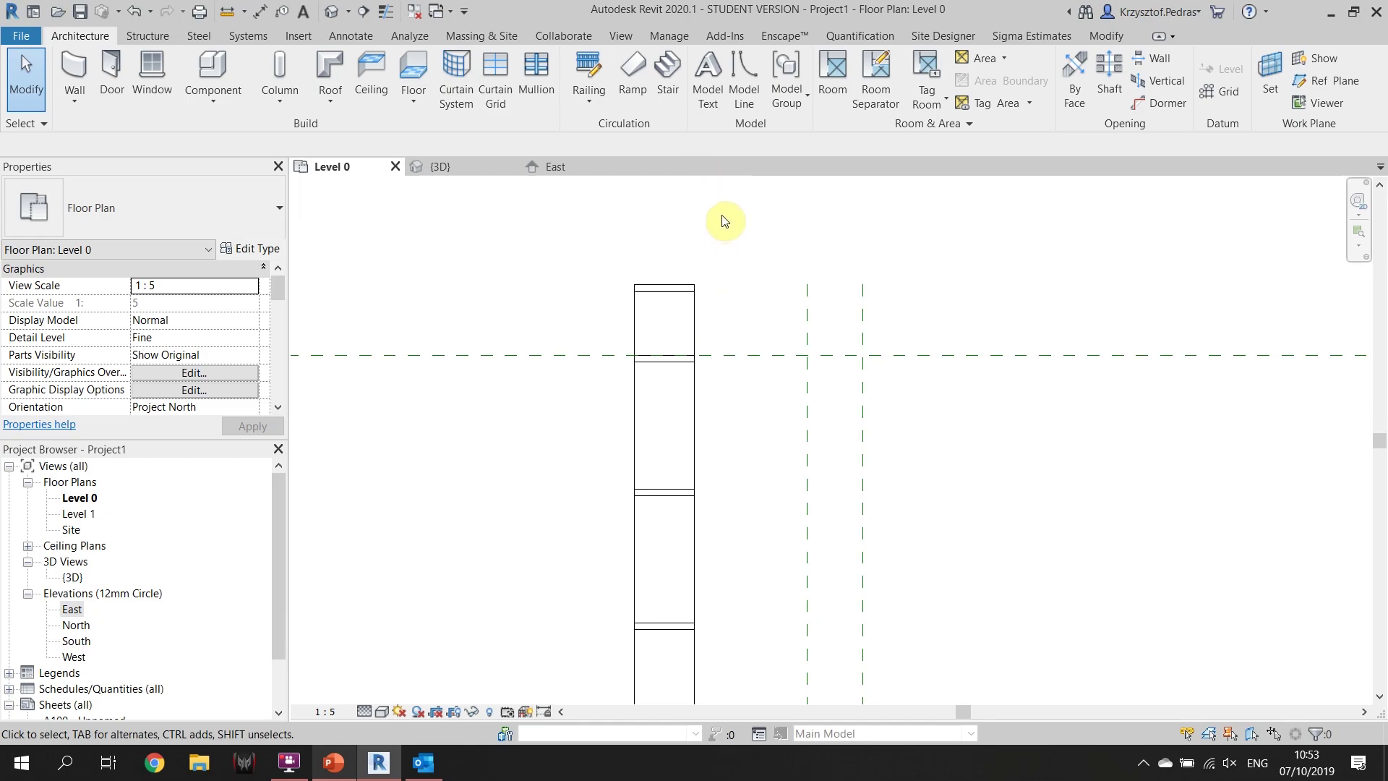
Draw a reference plane offset 12 from the brick wall's right face along the wall's full length
left_click(1317, 87)
double_click(294, 145)
type("12")
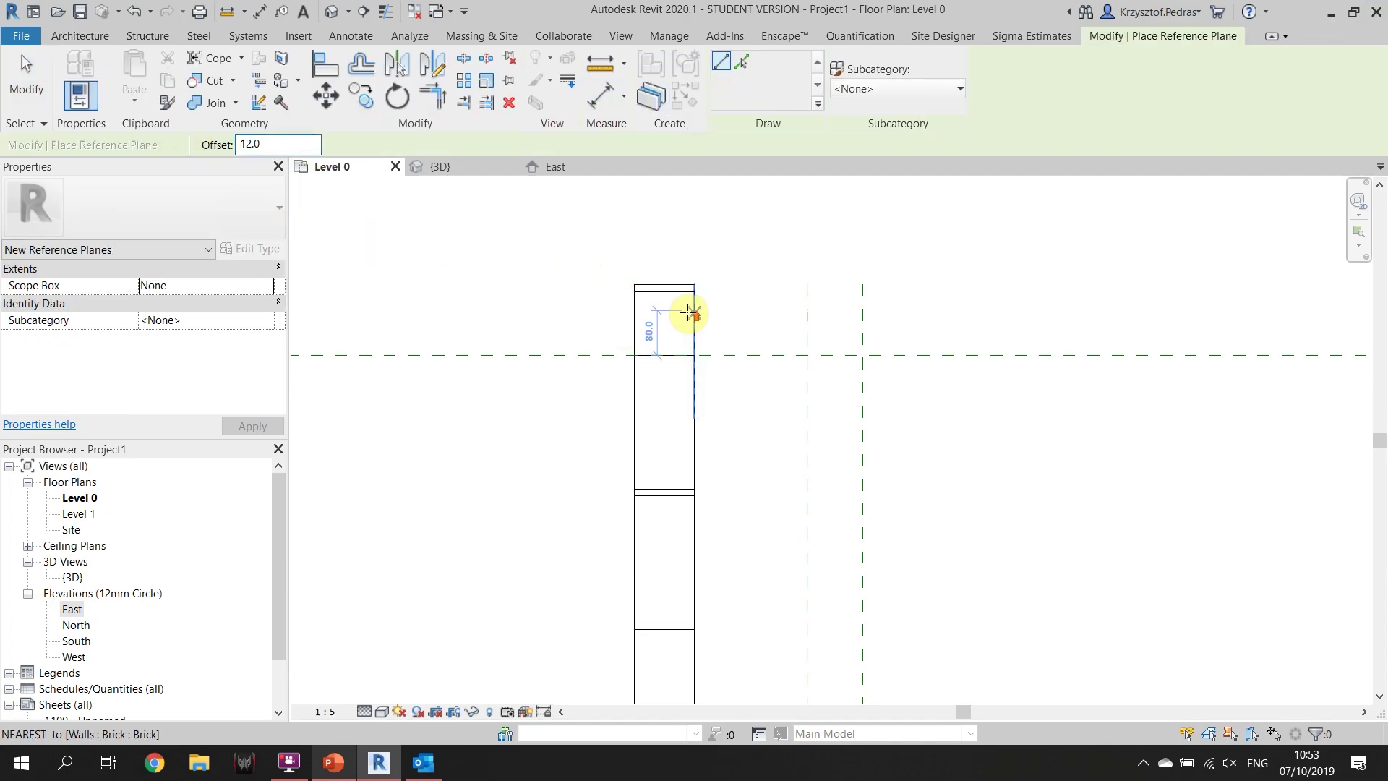
left_click(694, 278)
middle_click_drag(706, 323, 706, 310)
middle_click_drag(698, 622, 707, 514)
left_click(708, 557)
scroll(712, 567, "up", 2)
scroll(709, 556, "up", 1)
key("Escape")
key("Escape")
middle_click_drag(752, 381, 772, 554)
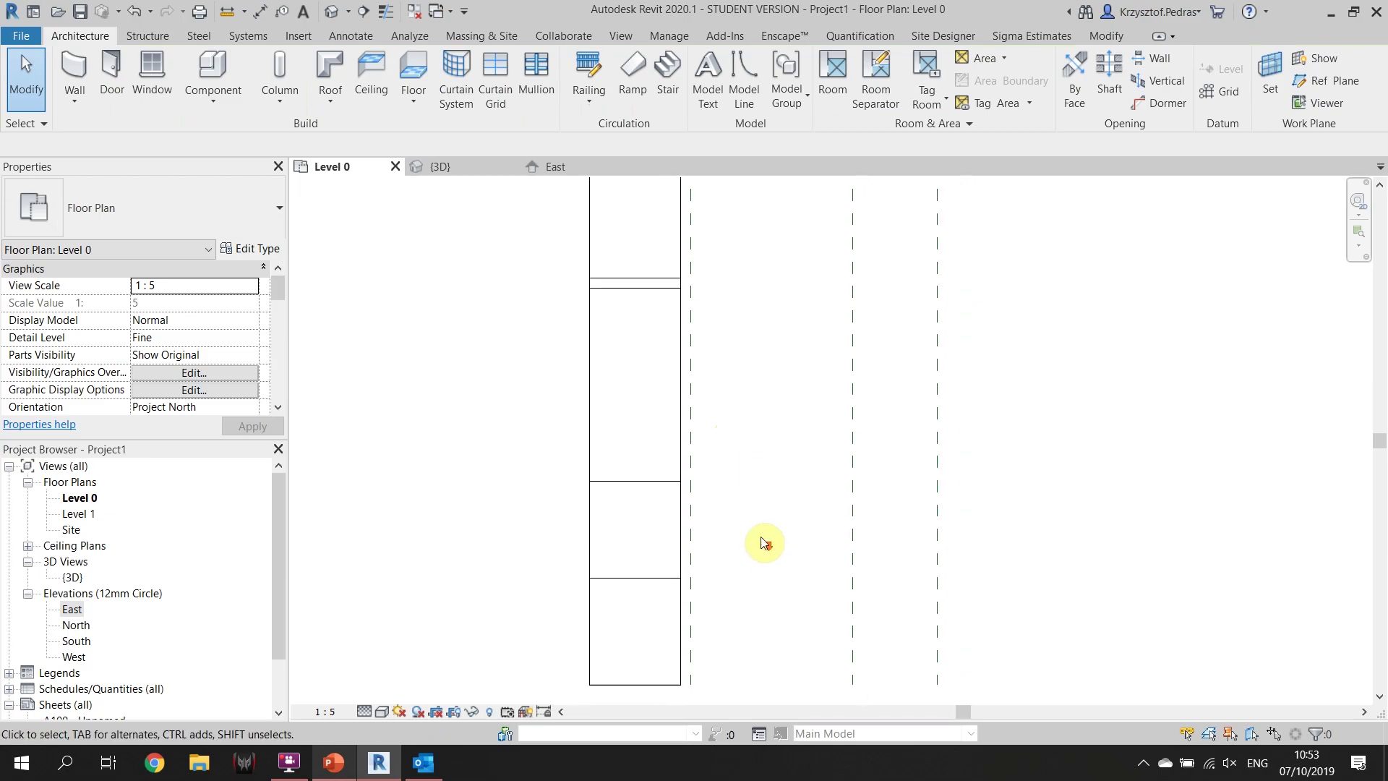
Measure the spacing between the two vertical reference planes nearest the brick wall with an aligned dimension, without placing it
left_click(260, 11)
scroll(678, 496, "down", 1)
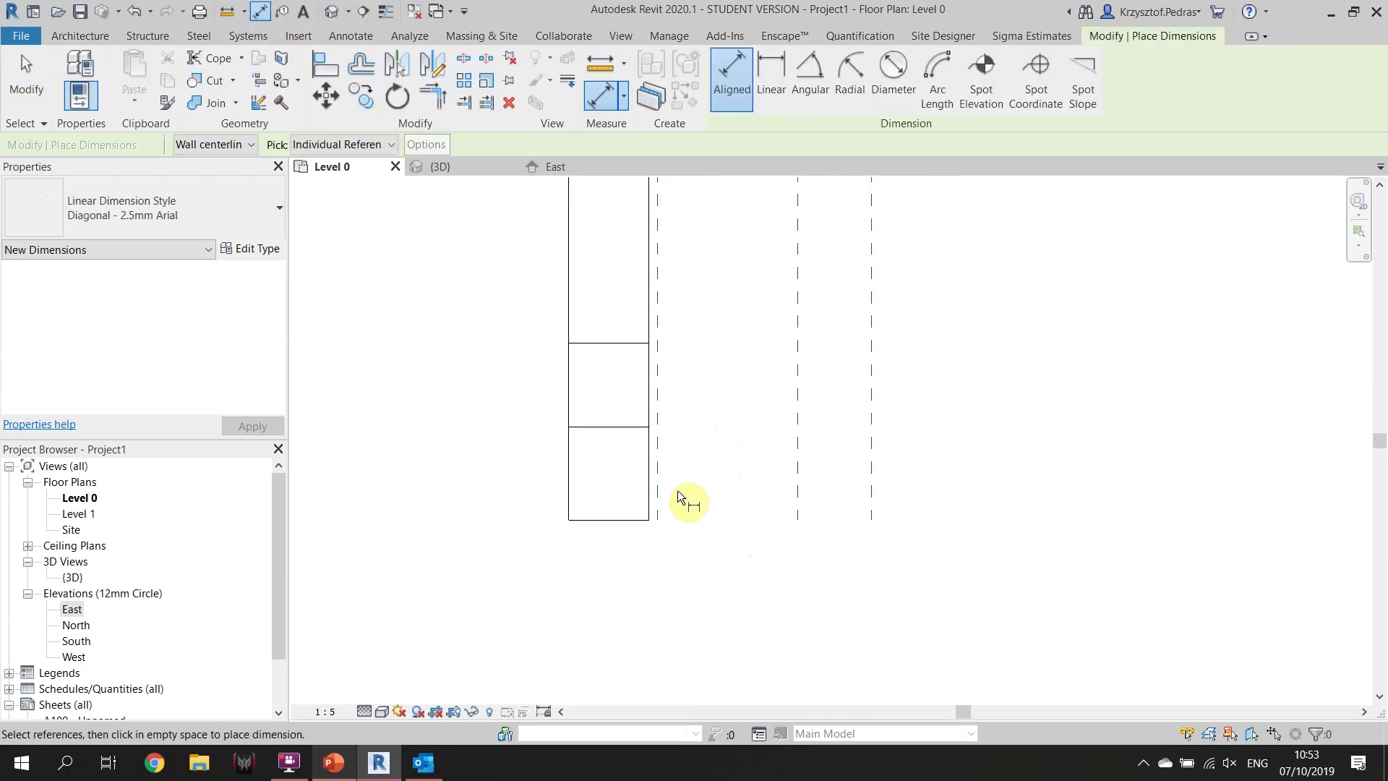
left_click(657, 500)
left_click(797, 497)
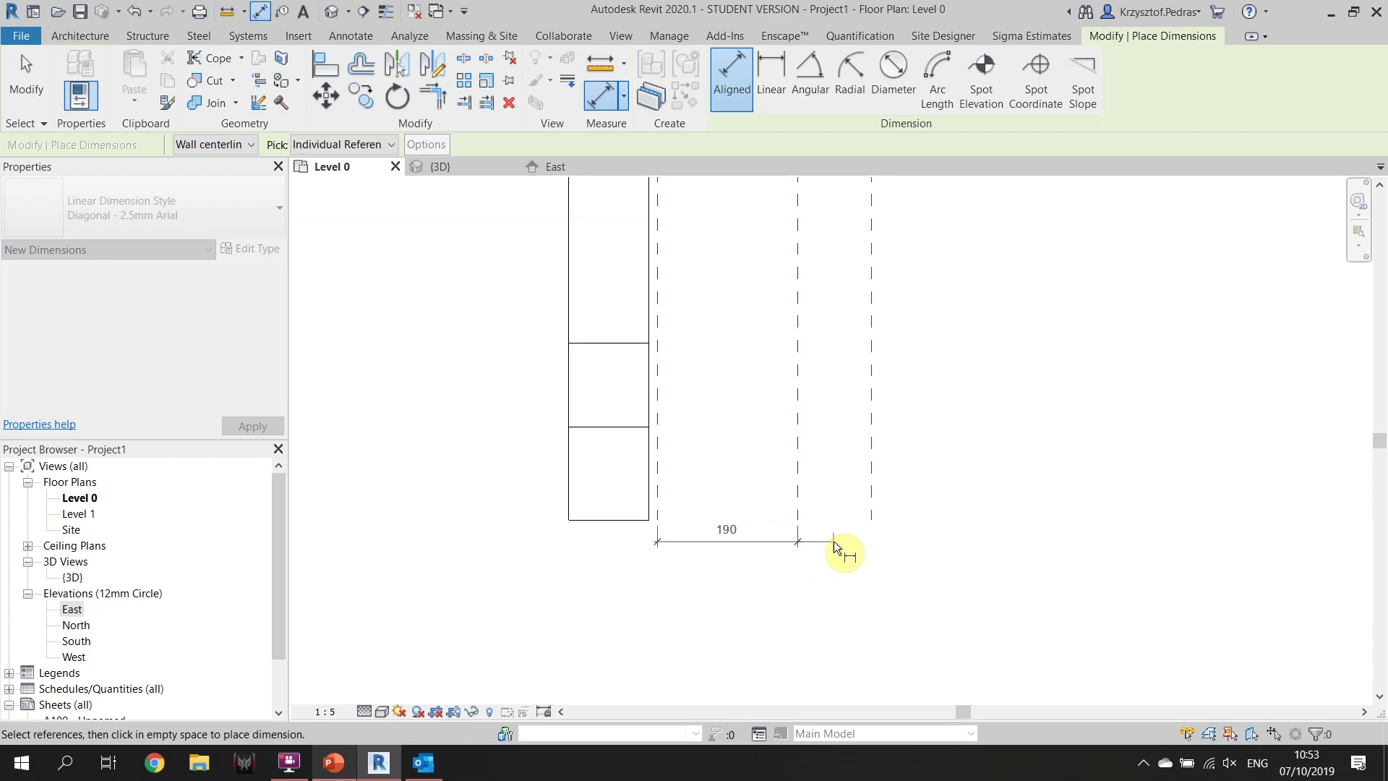
key("Escape")
key("Escape")
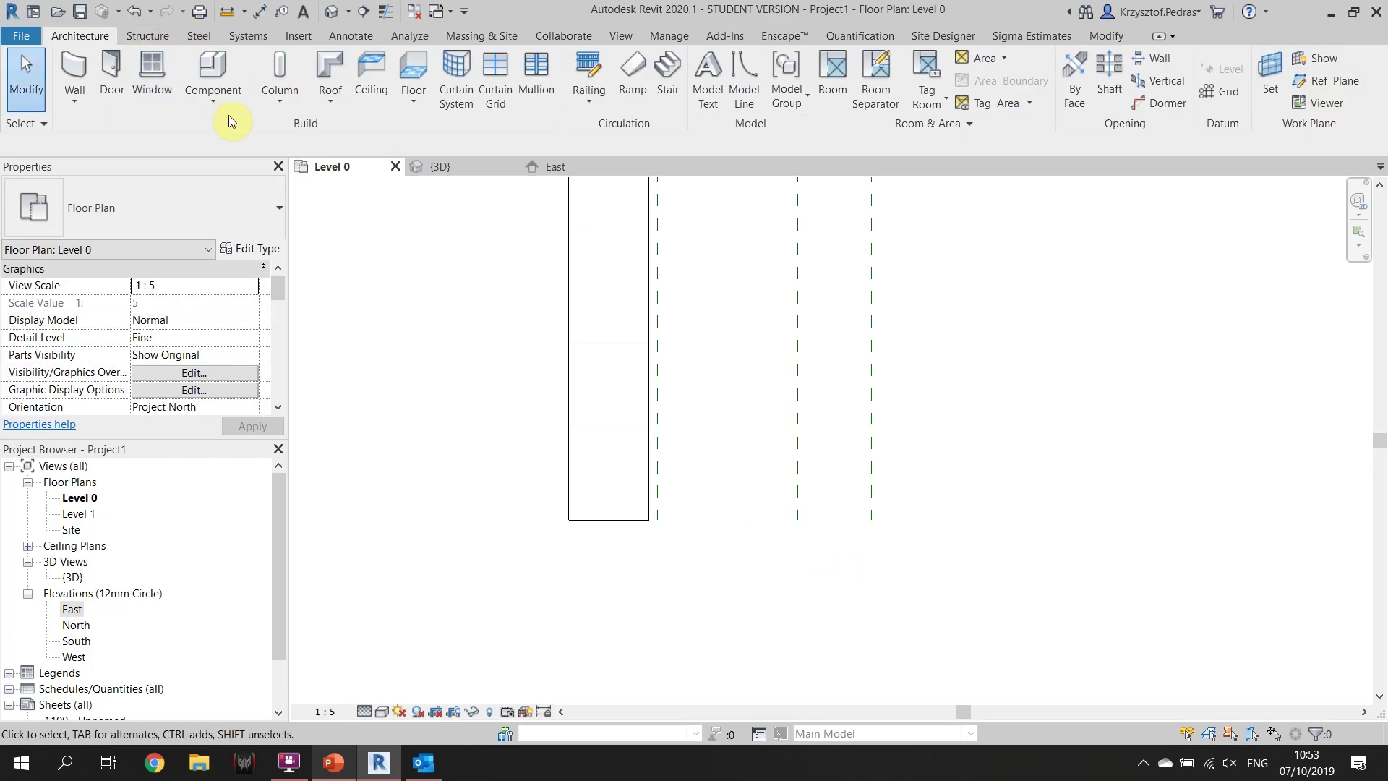
Create an in-place model in the Generic Models category and name it insulation
middle_click_drag(755, 370, 749, 403)
scroll(749, 403, "down", 1)
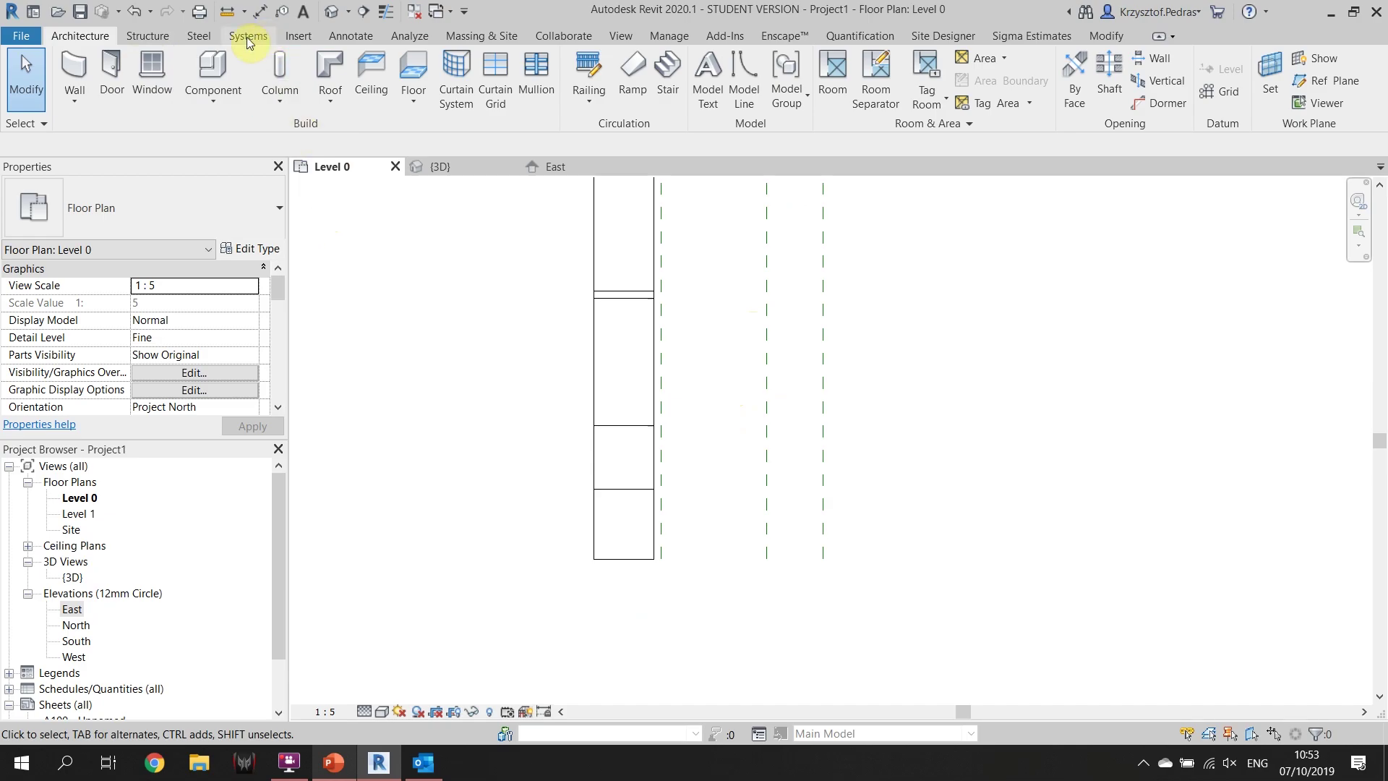
left_click(232, 108)
left_click(272, 174)
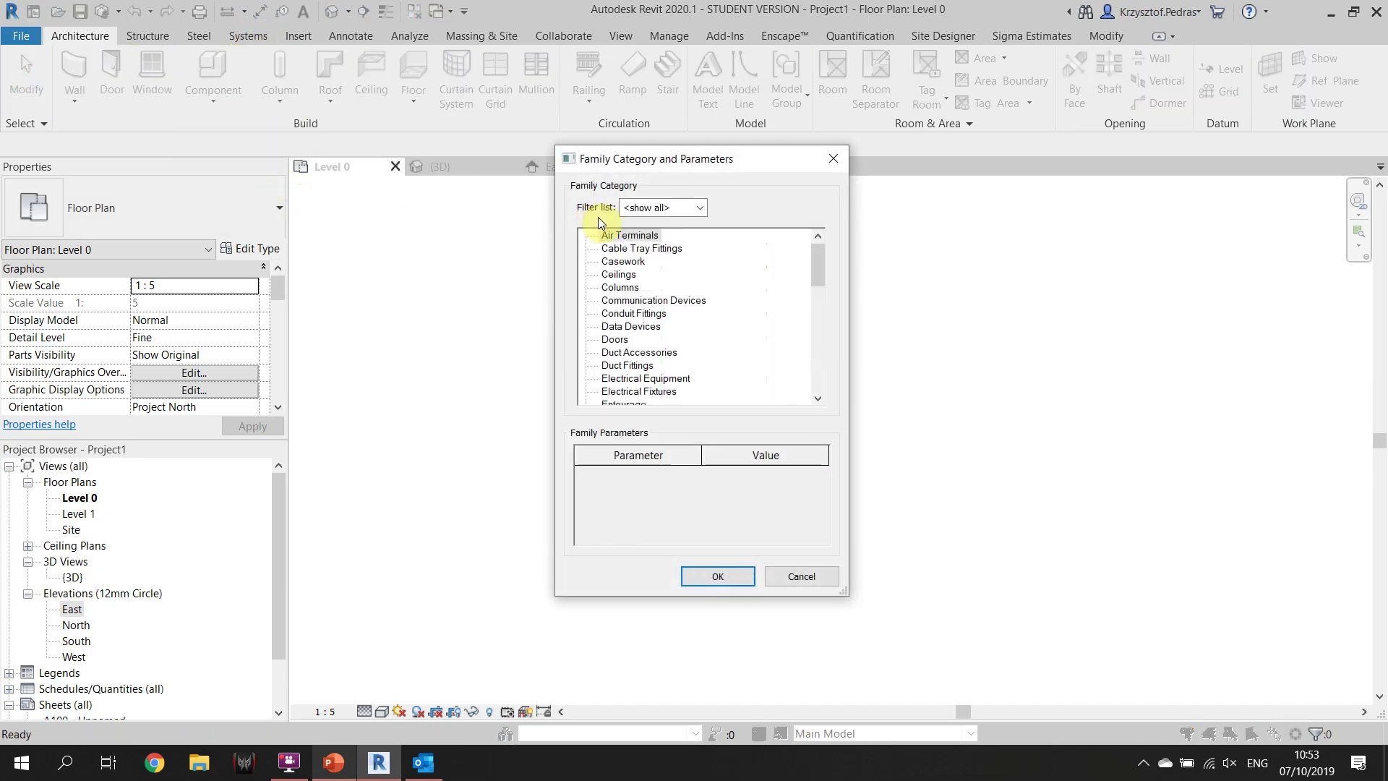
scroll(639, 336, "down", 3)
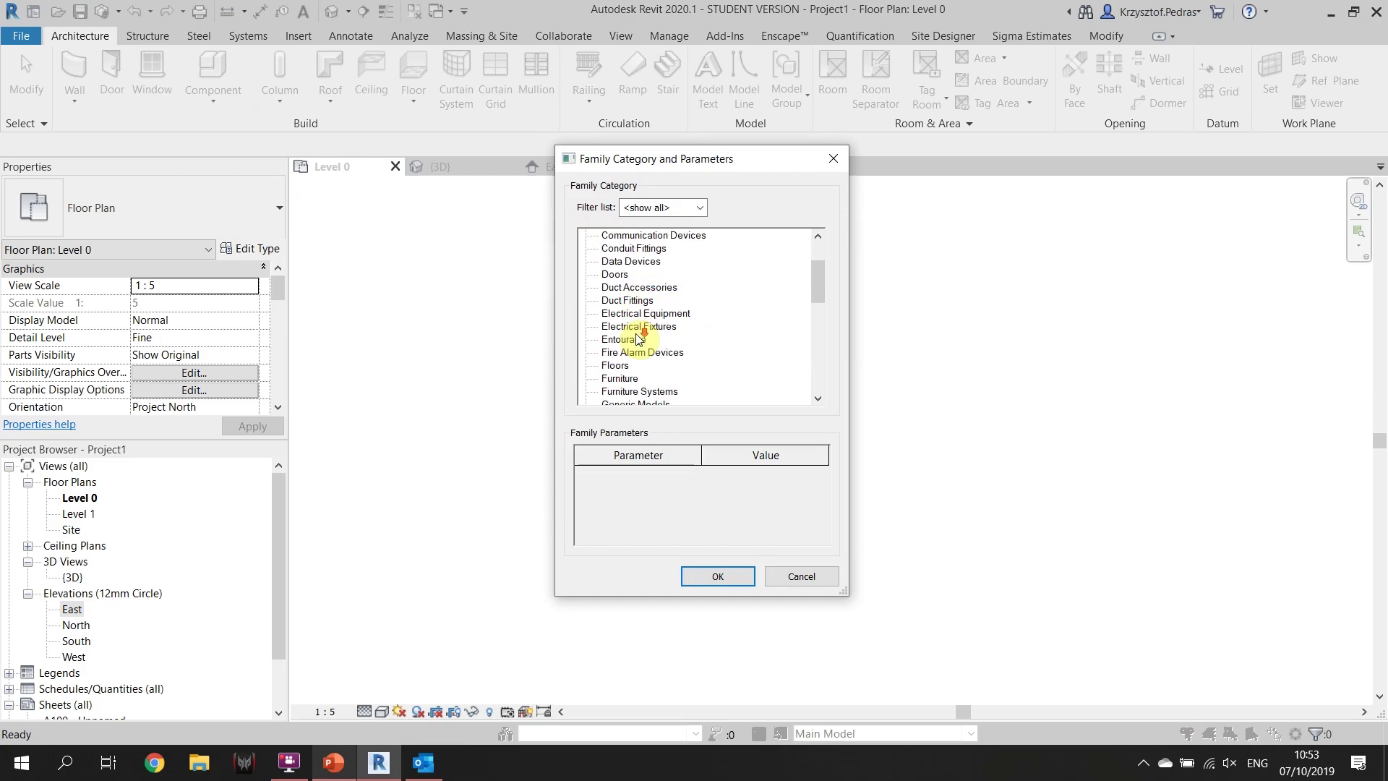
scroll(639, 340, "down", 2)
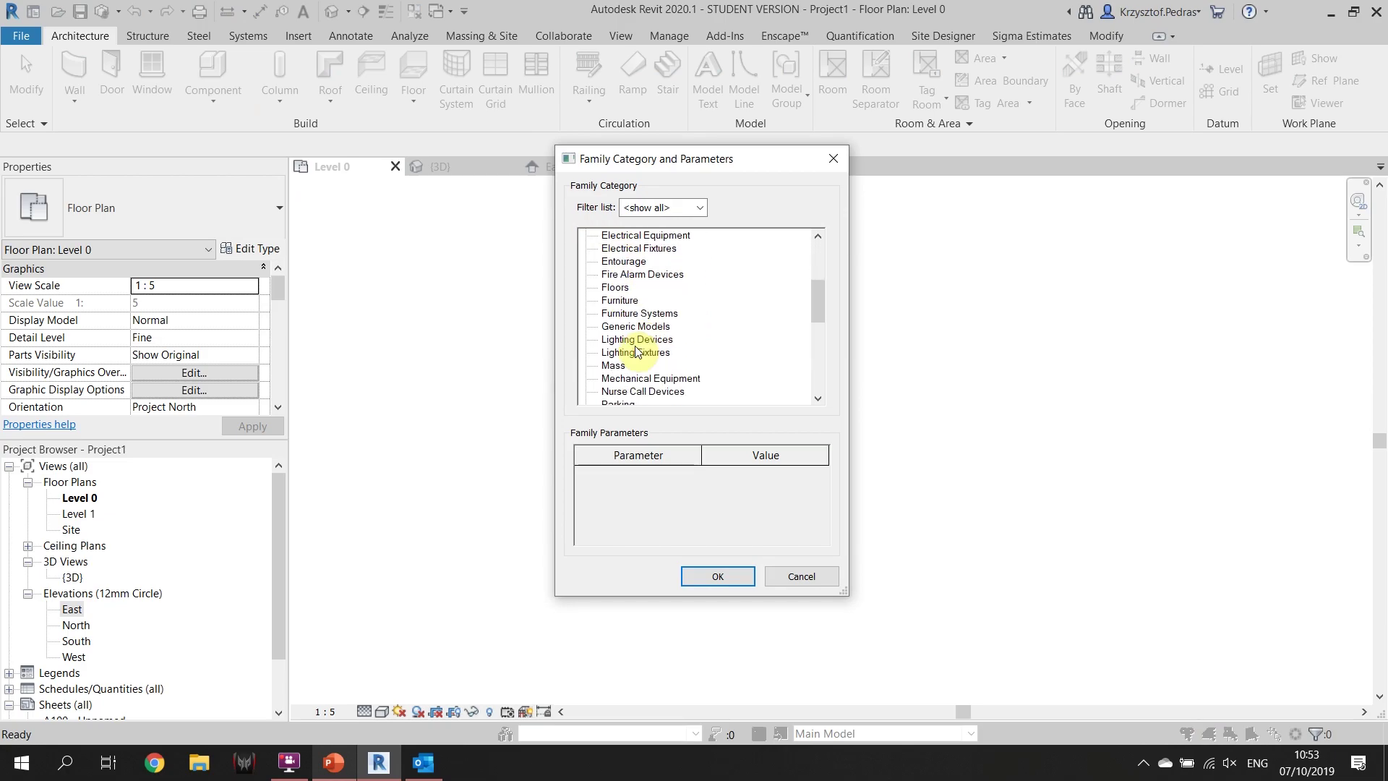
left_click(635, 327)
left_click(718, 576)
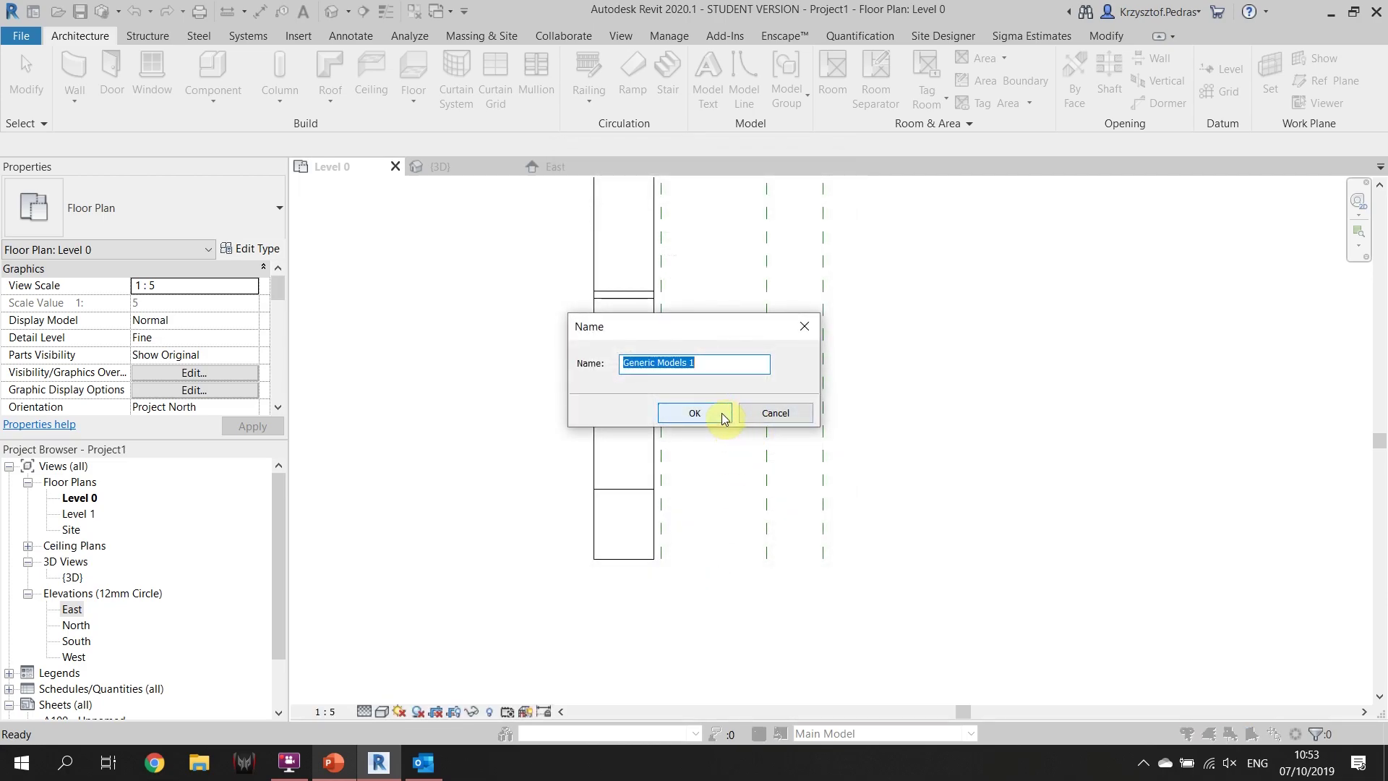
type("insulation")
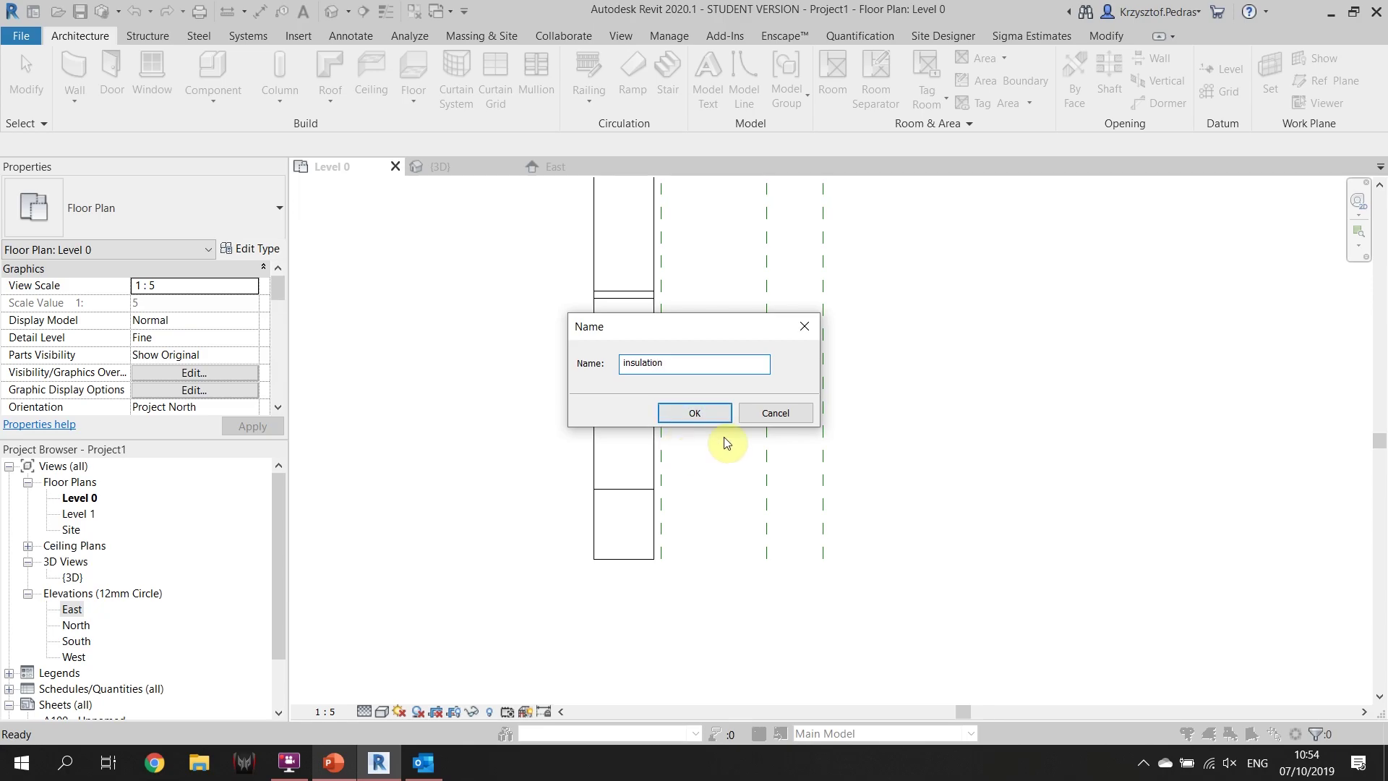
left_click(712, 412)
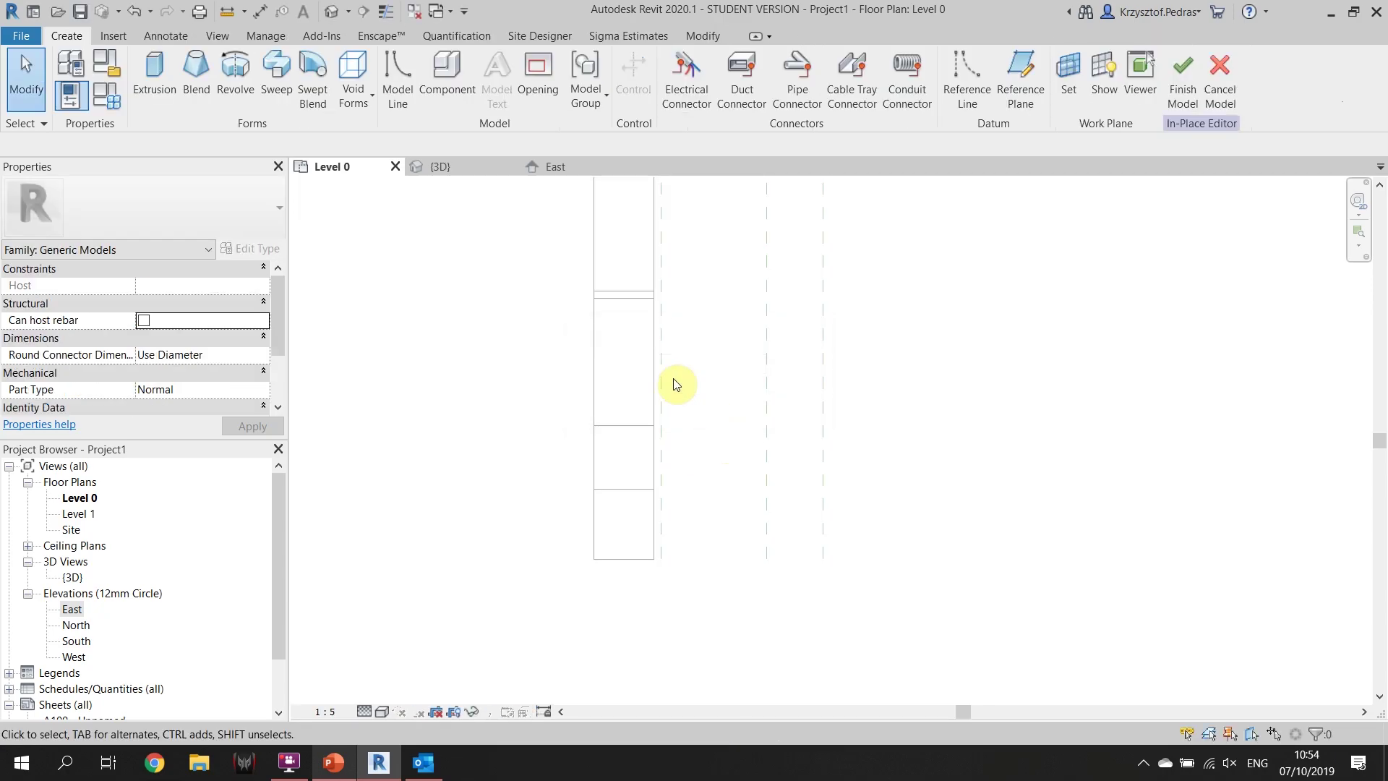
Sketch a rectangular extrusion profile between the two reference planes nearest the brick wall, spanning the wall's full length
left_click(151, 81)
middle_click_drag(893, 340, 752, 368)
scroll(726, 458, "down", 2)
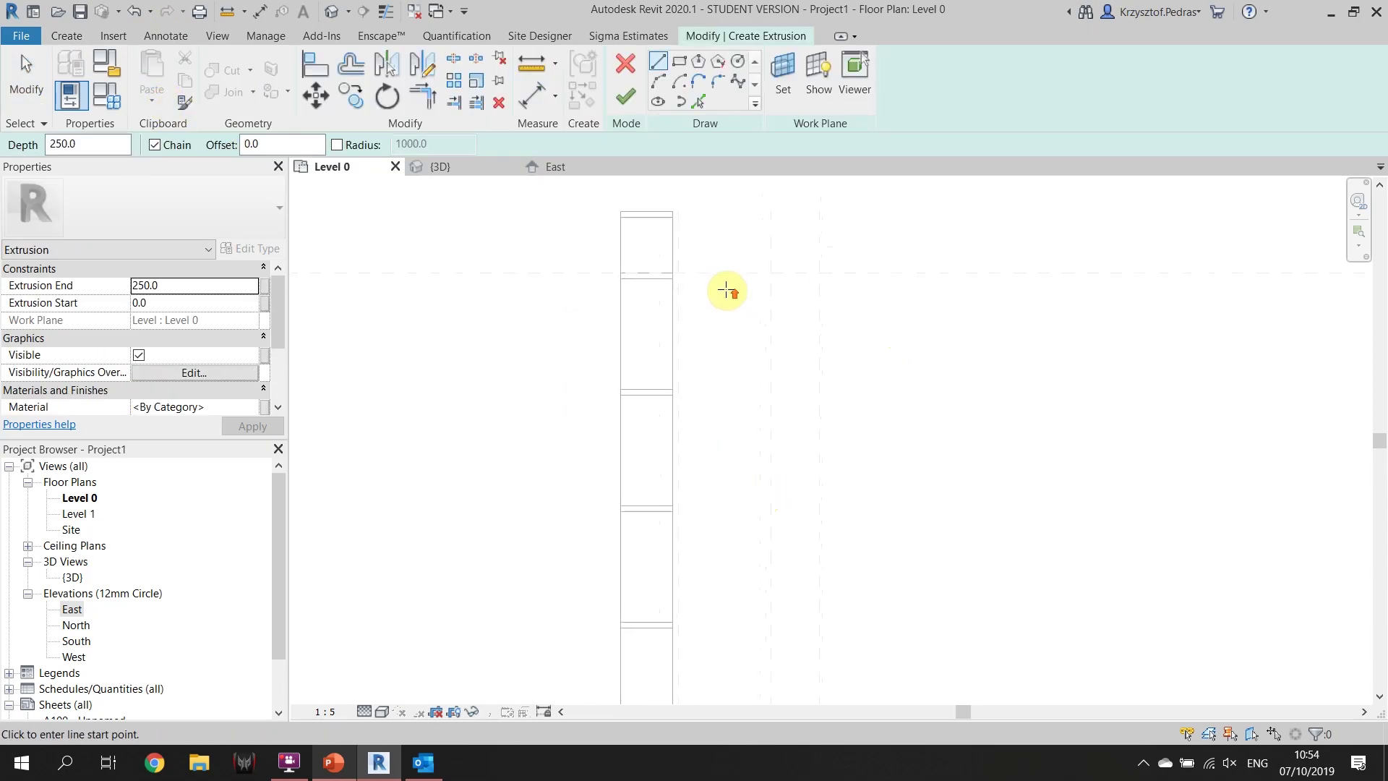
scroll(725, 290, "up", 1)
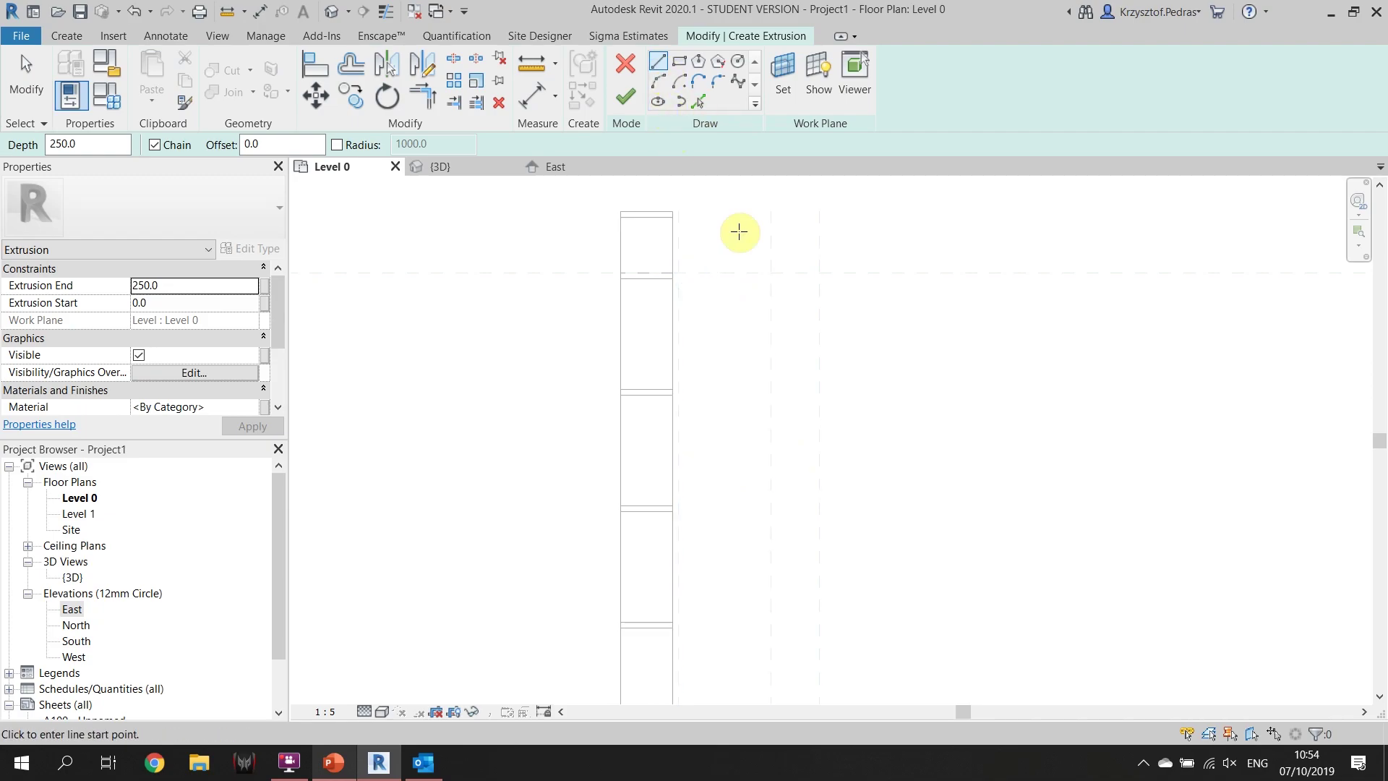
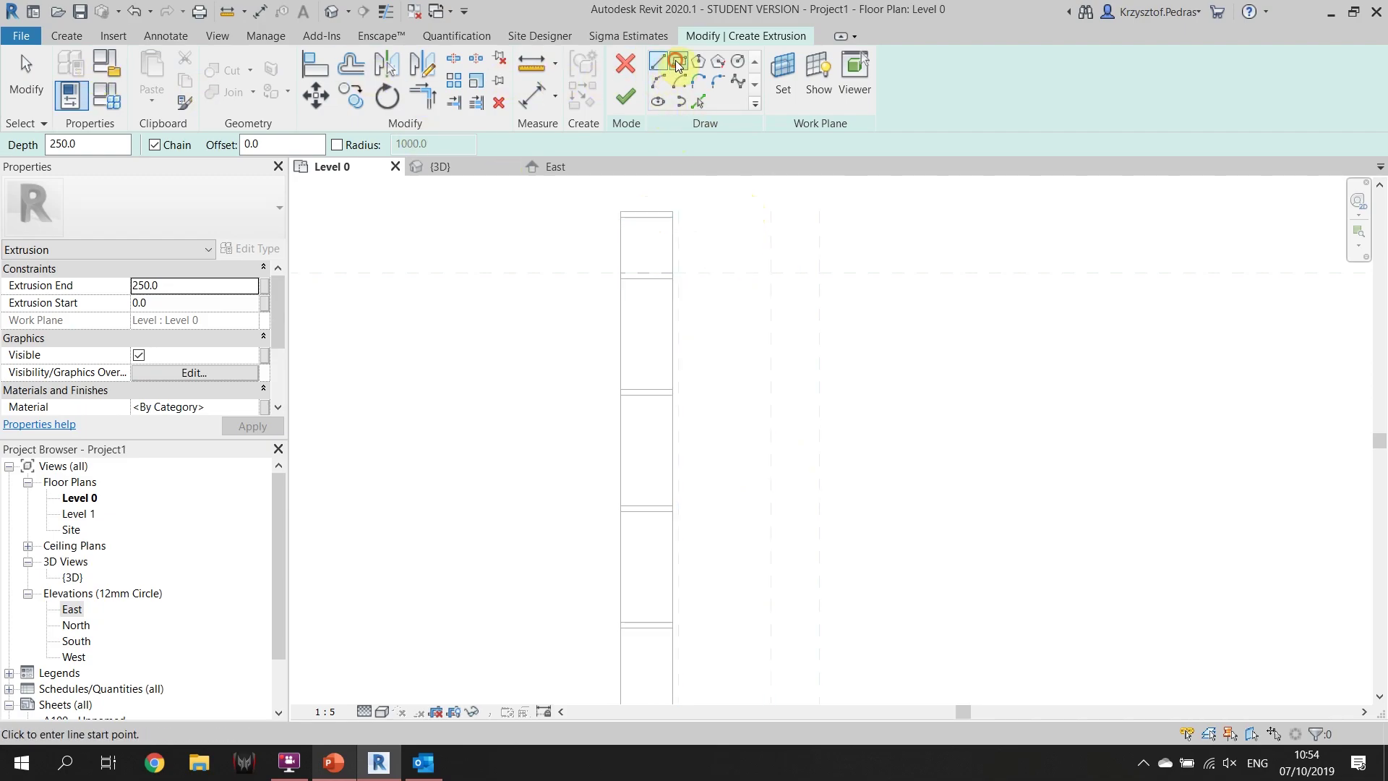
scroll(709, 217, "up", 1)
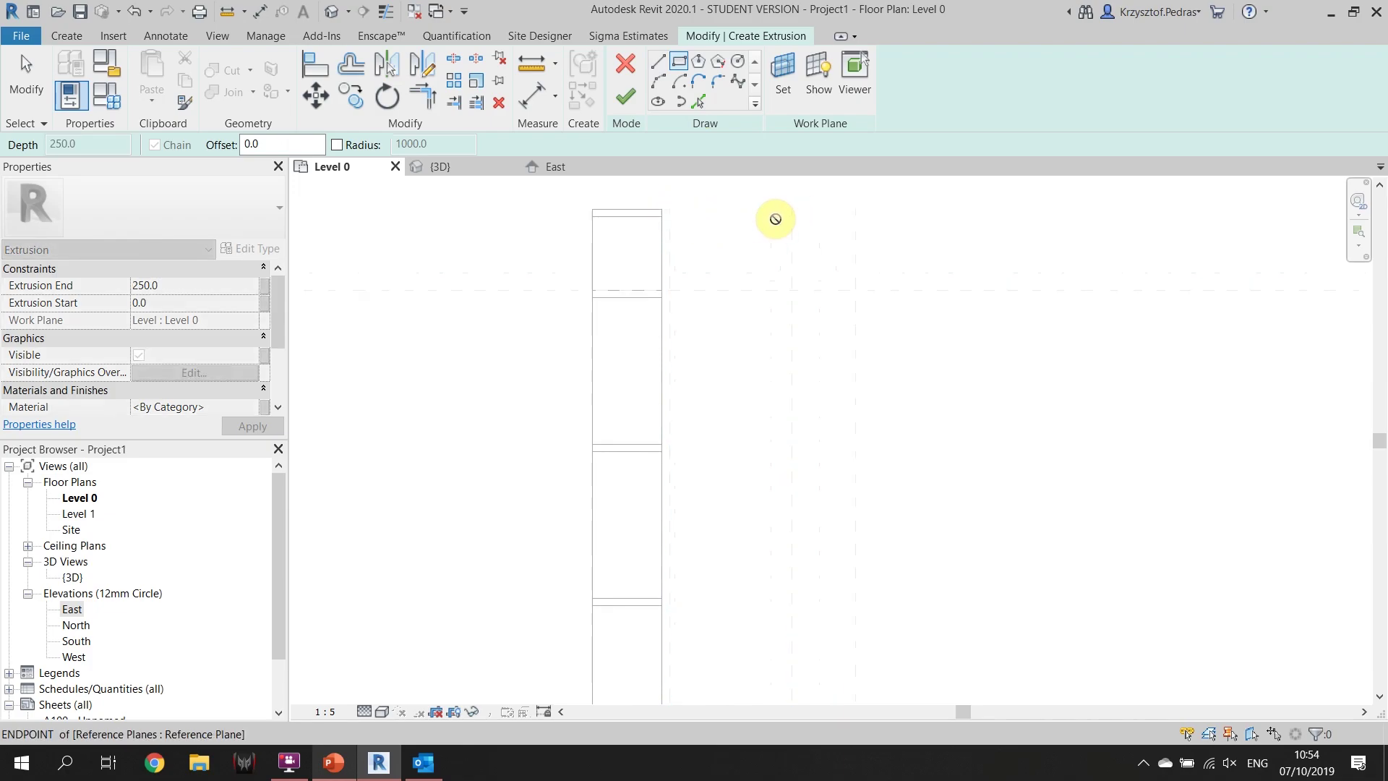
left_click(669, 208)
scroll(769, 297, "down", 2)
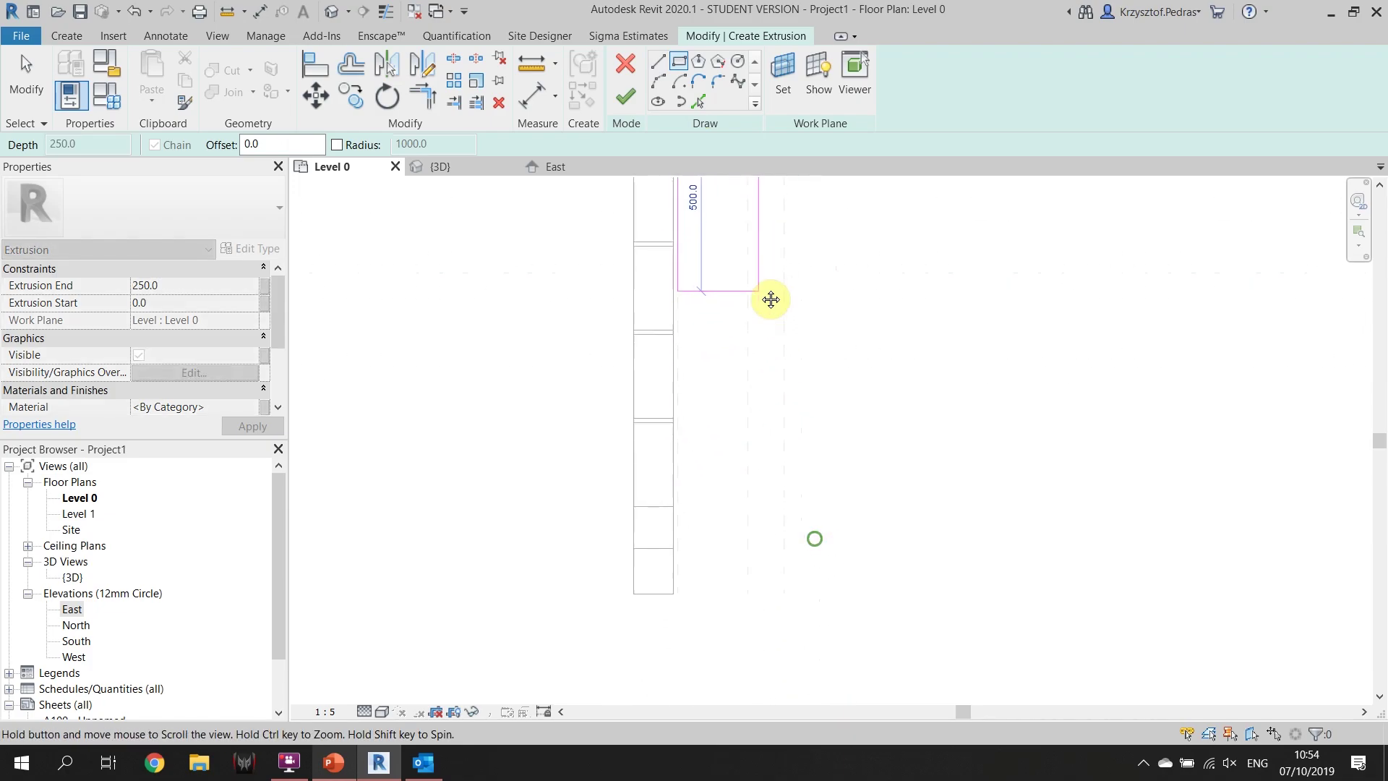
scroll(744, 620, "up", 1)
left_click(749, 579)
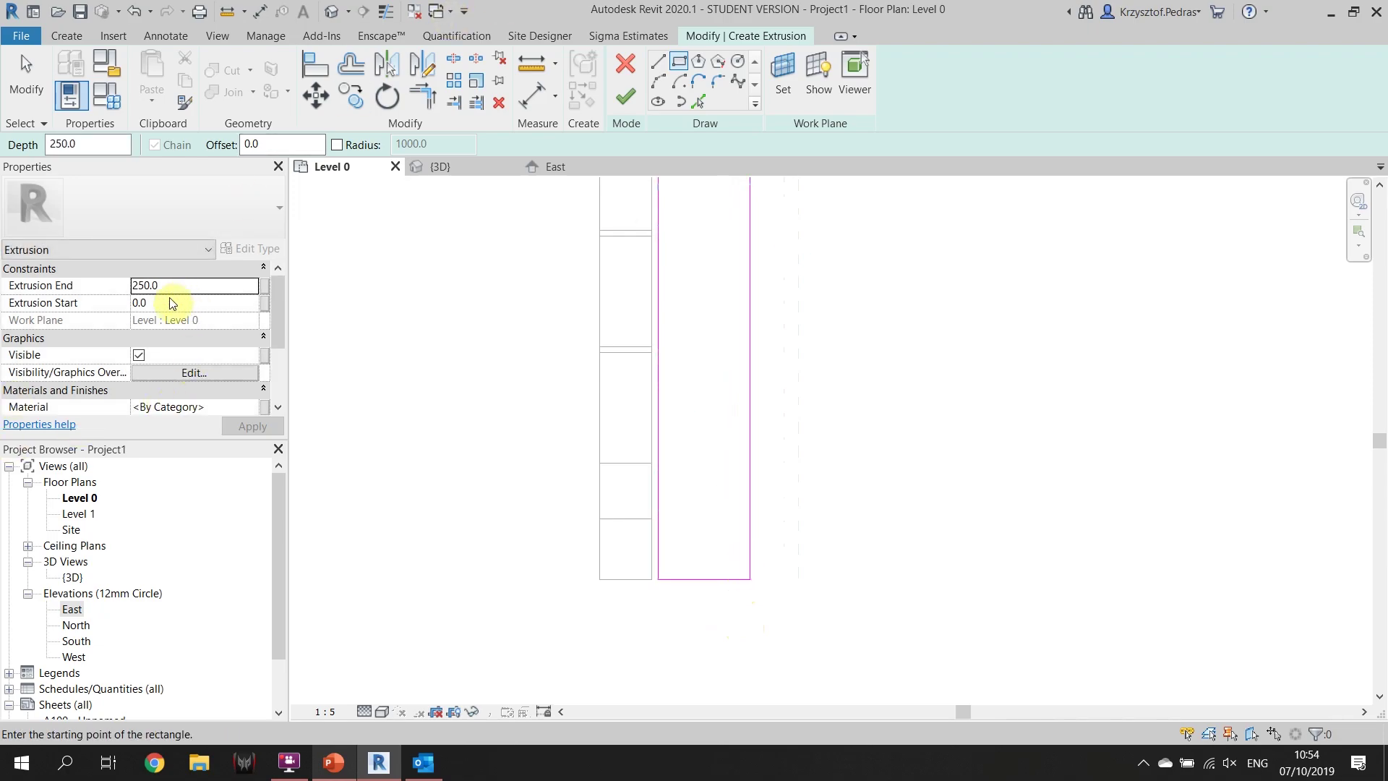
Open the material selection for the insulation extrusion and search the materials for "roc", replacing the search with "ins"
left_click(186, 407)
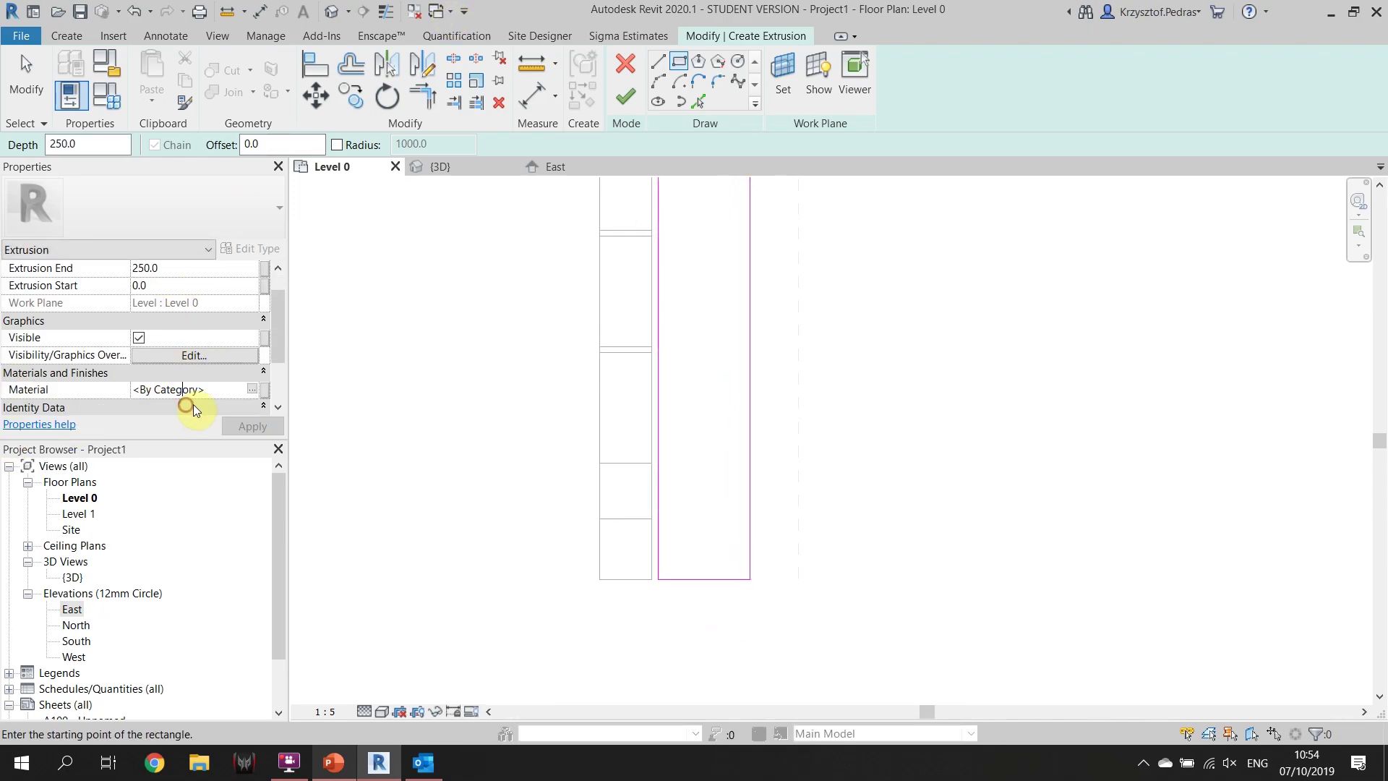
left_click(252, 391)
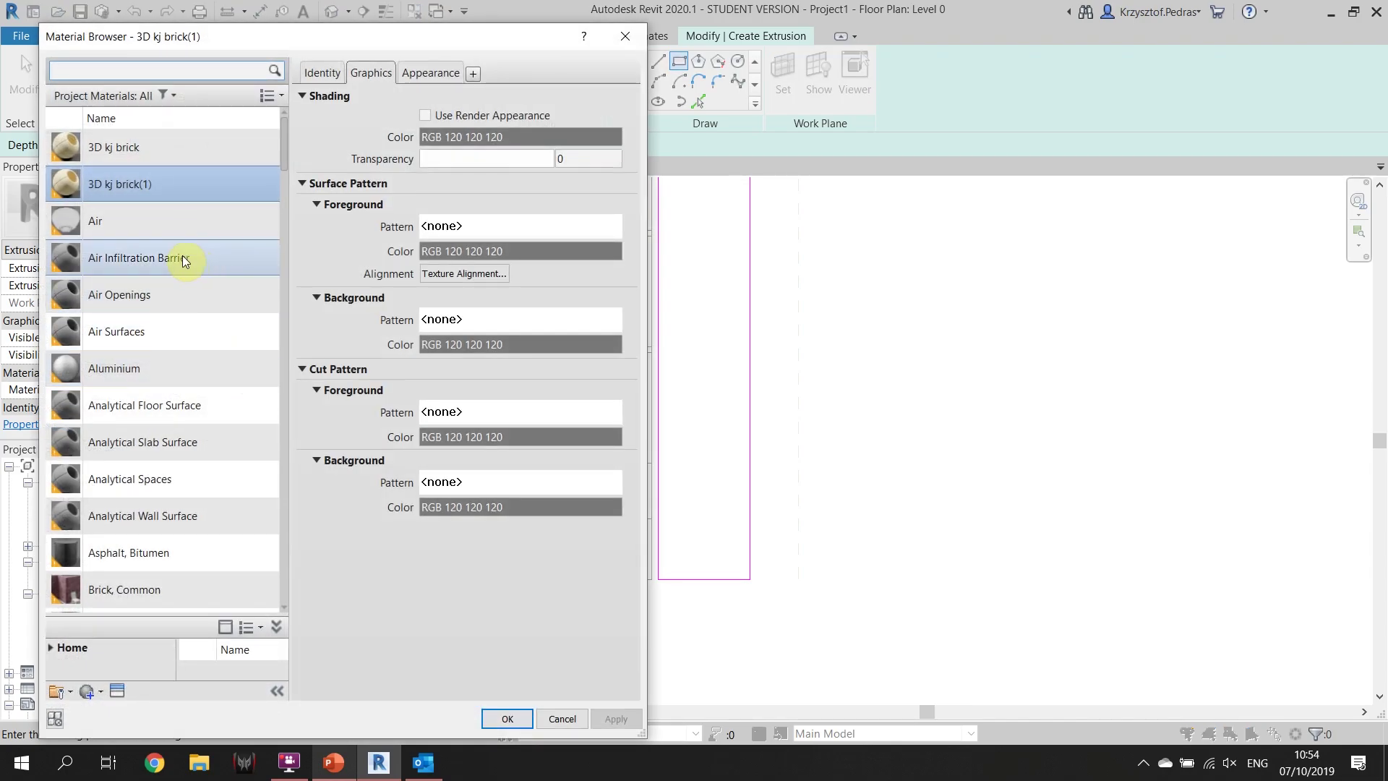
left_click(149, 74)
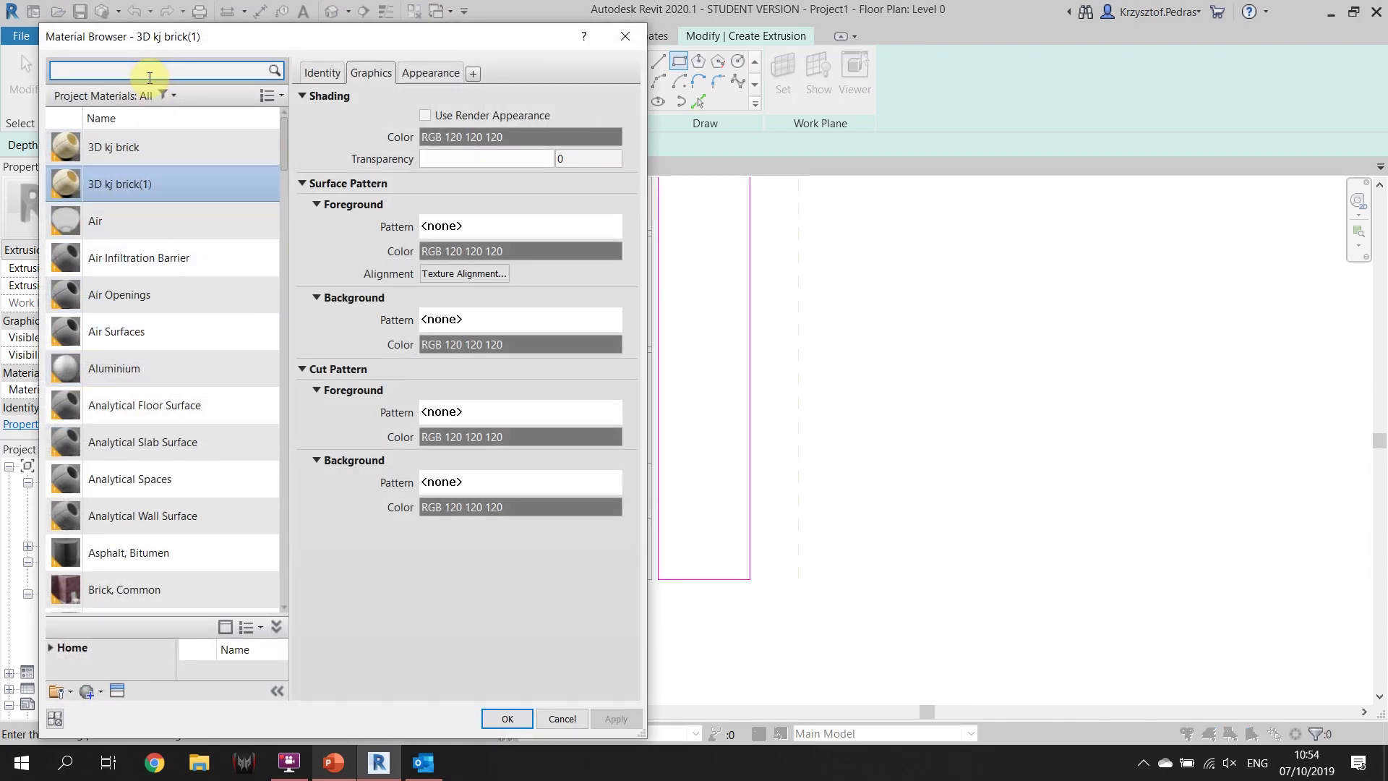
type("roc")
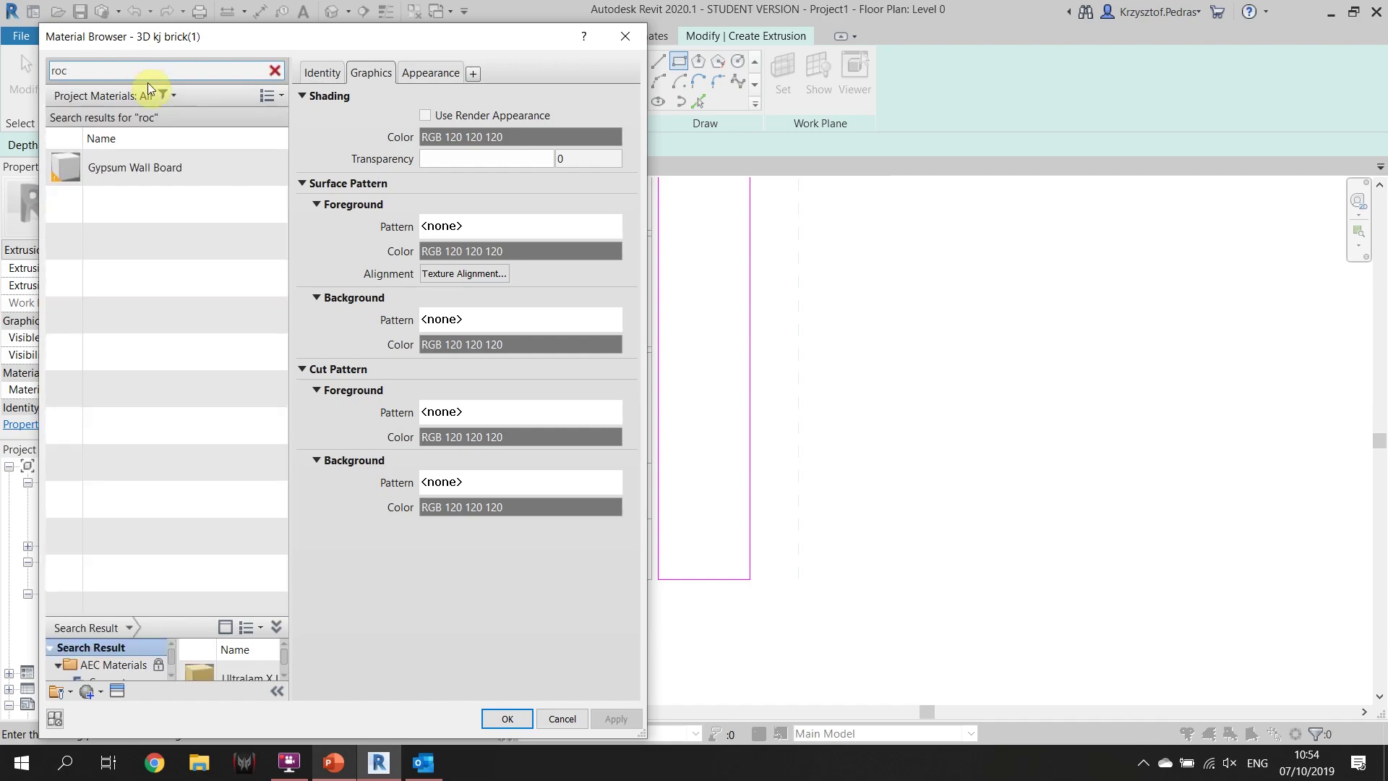
key("BackSpace")
key("BackSpace")
key("BackSpace")
type("in")
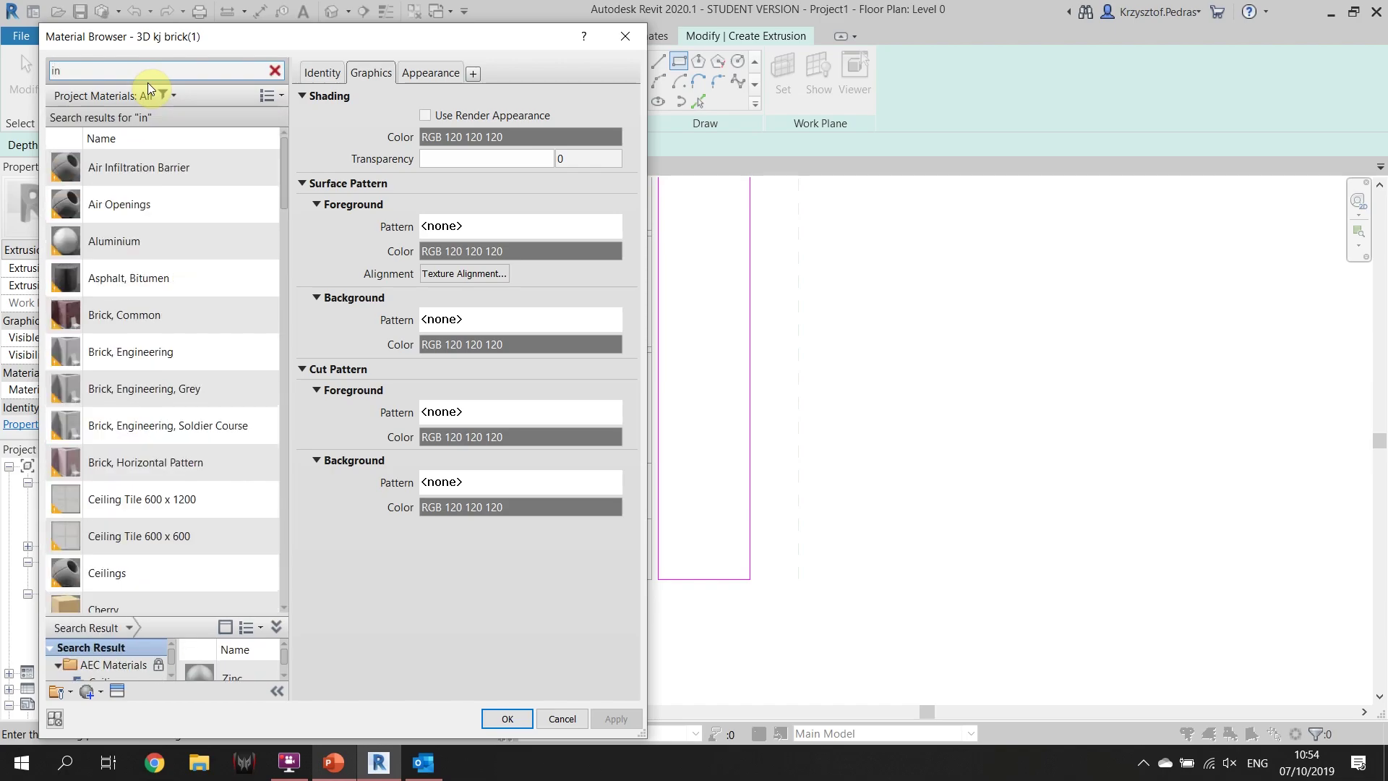
type("s")
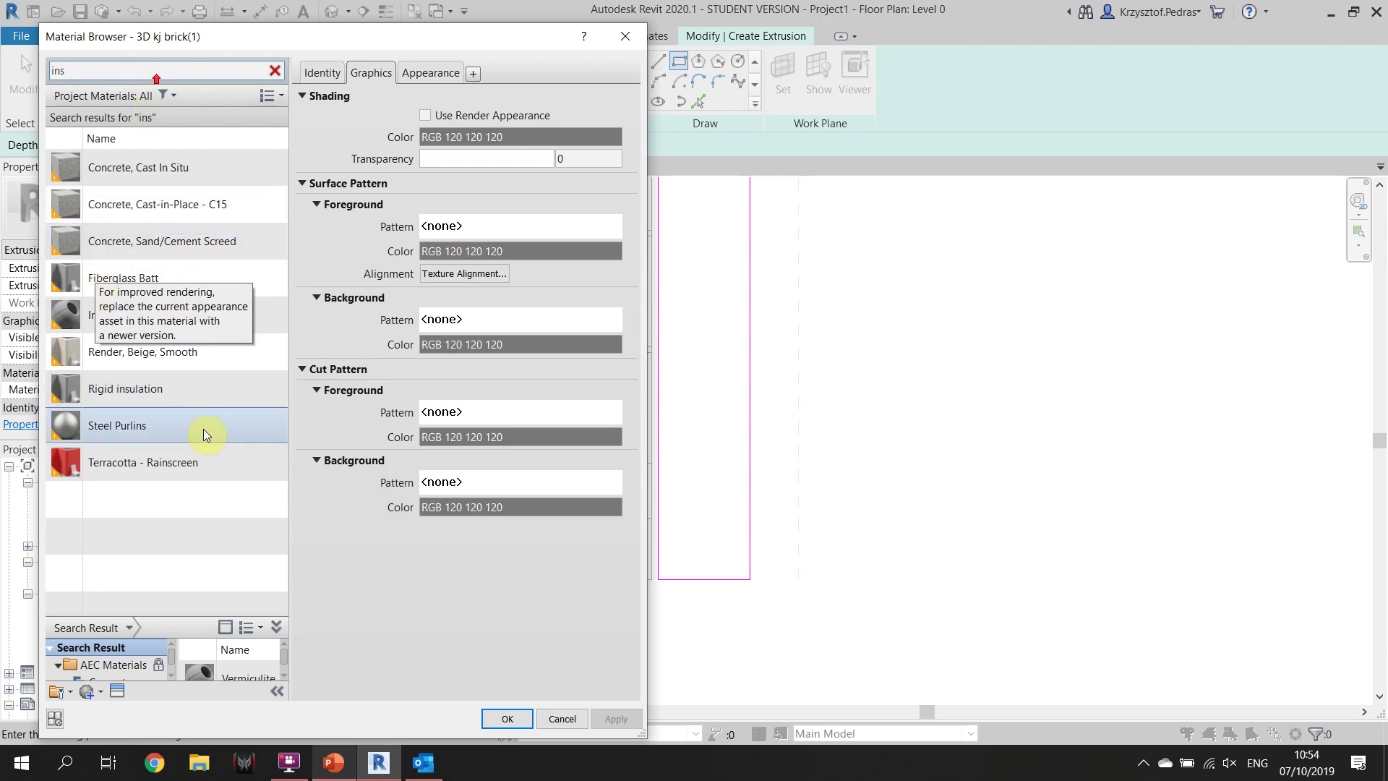
Enlarge the material library list and browse the Insulation category of AEC Materials
scroll(94, 671, "down", 3)
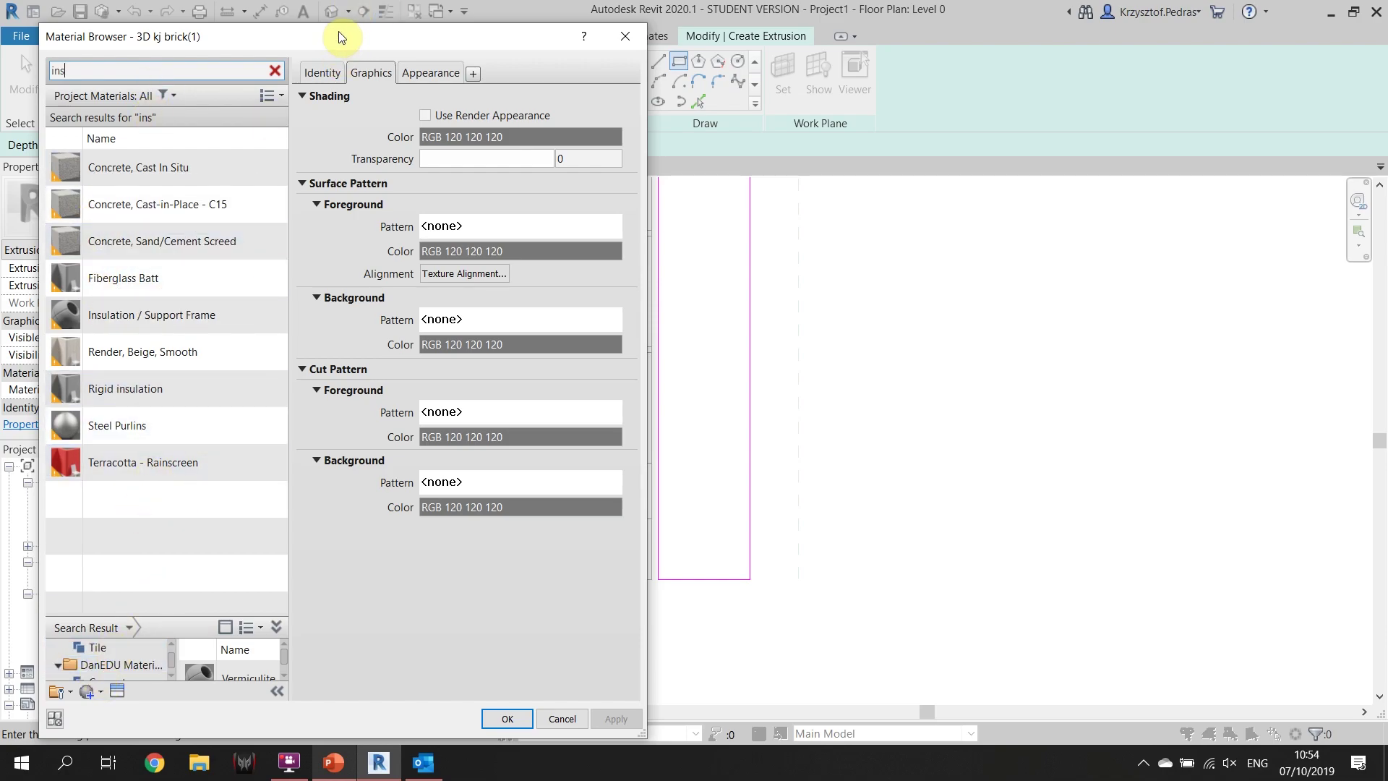
left_click_drag(340, 32, 345, 10)
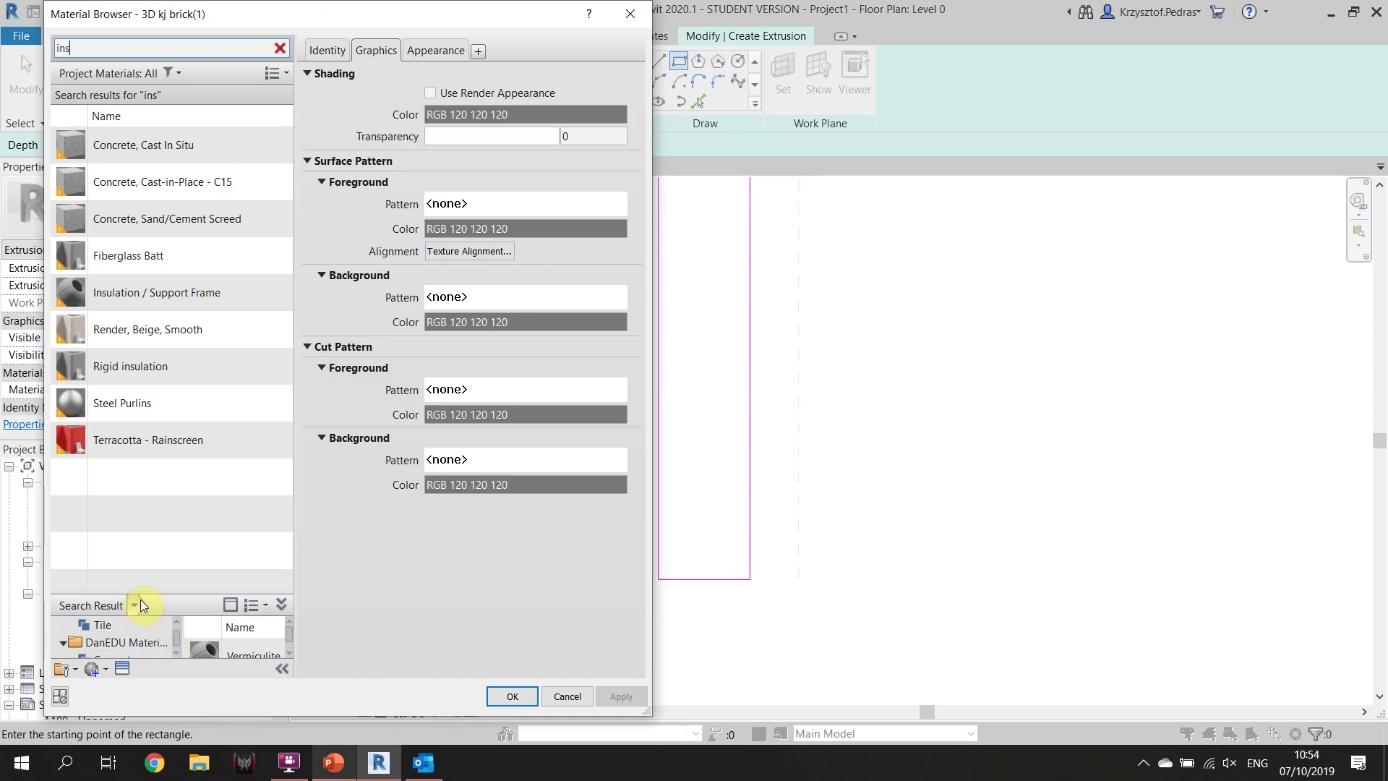
left_click_drag(160, 591, 161, 394)
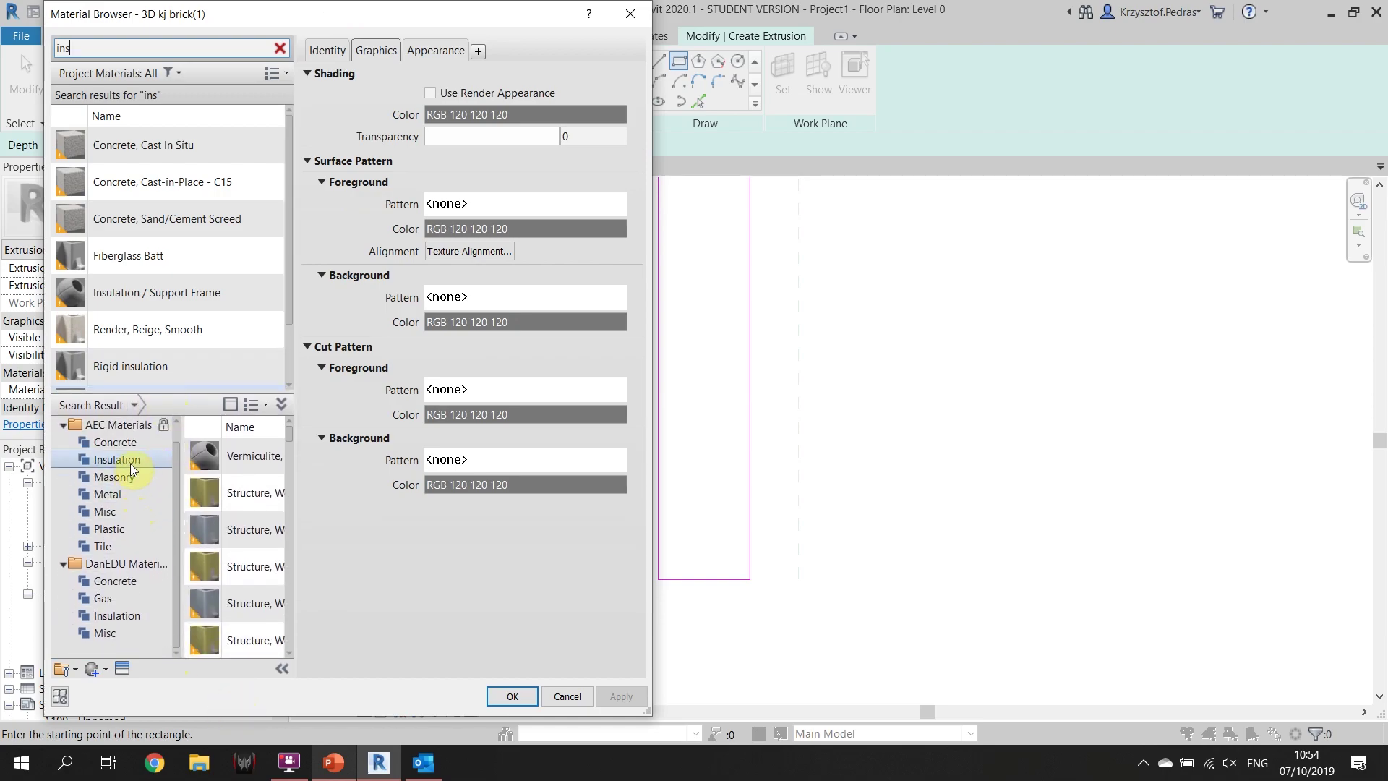
left_click(130, 463)
left_click_drag(292, 474, 398, 465)
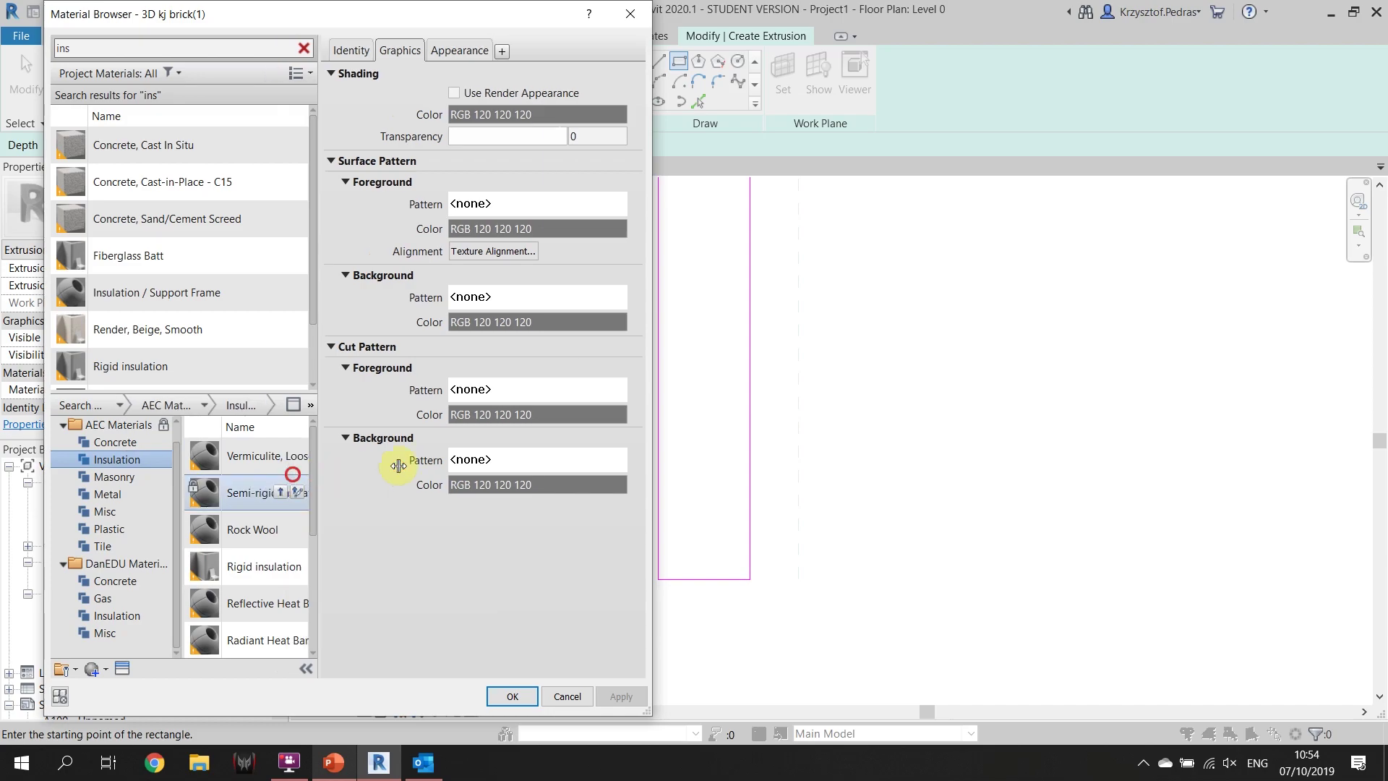
scroll(282, 516, "down", 3)
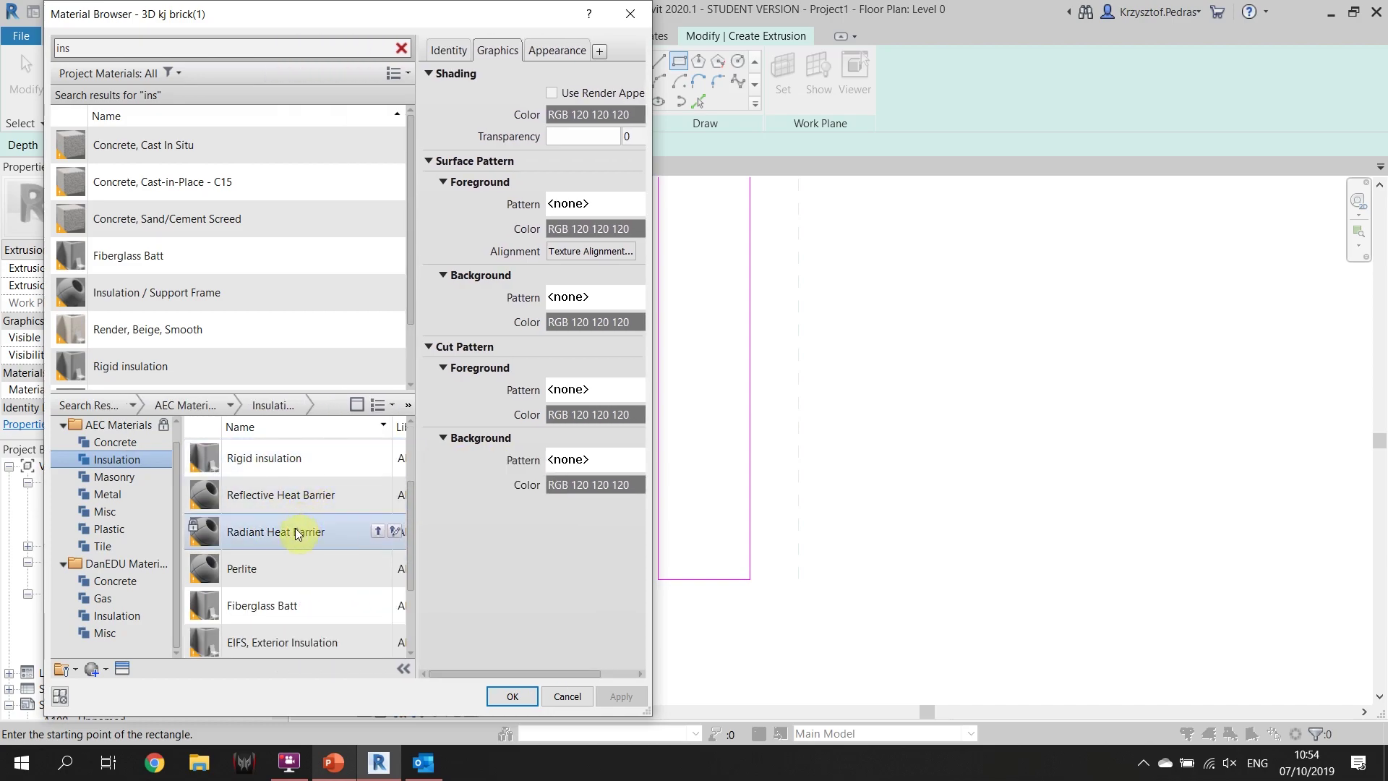
scroll(296, 567, "up", 3)
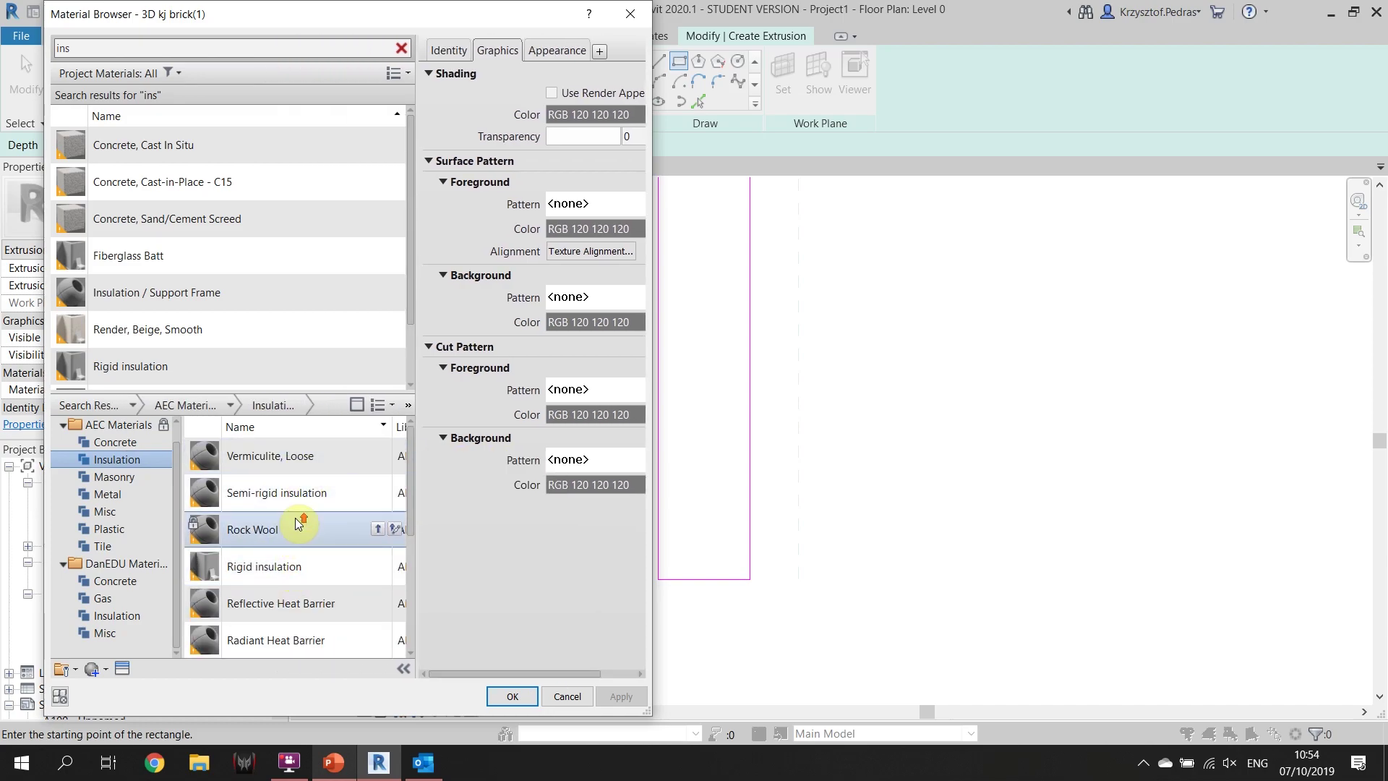
Preview the physical and appearance properties of the library's Rock Wool material and add it to the project materials
left_click(284, 531)
left_click(561, 52)
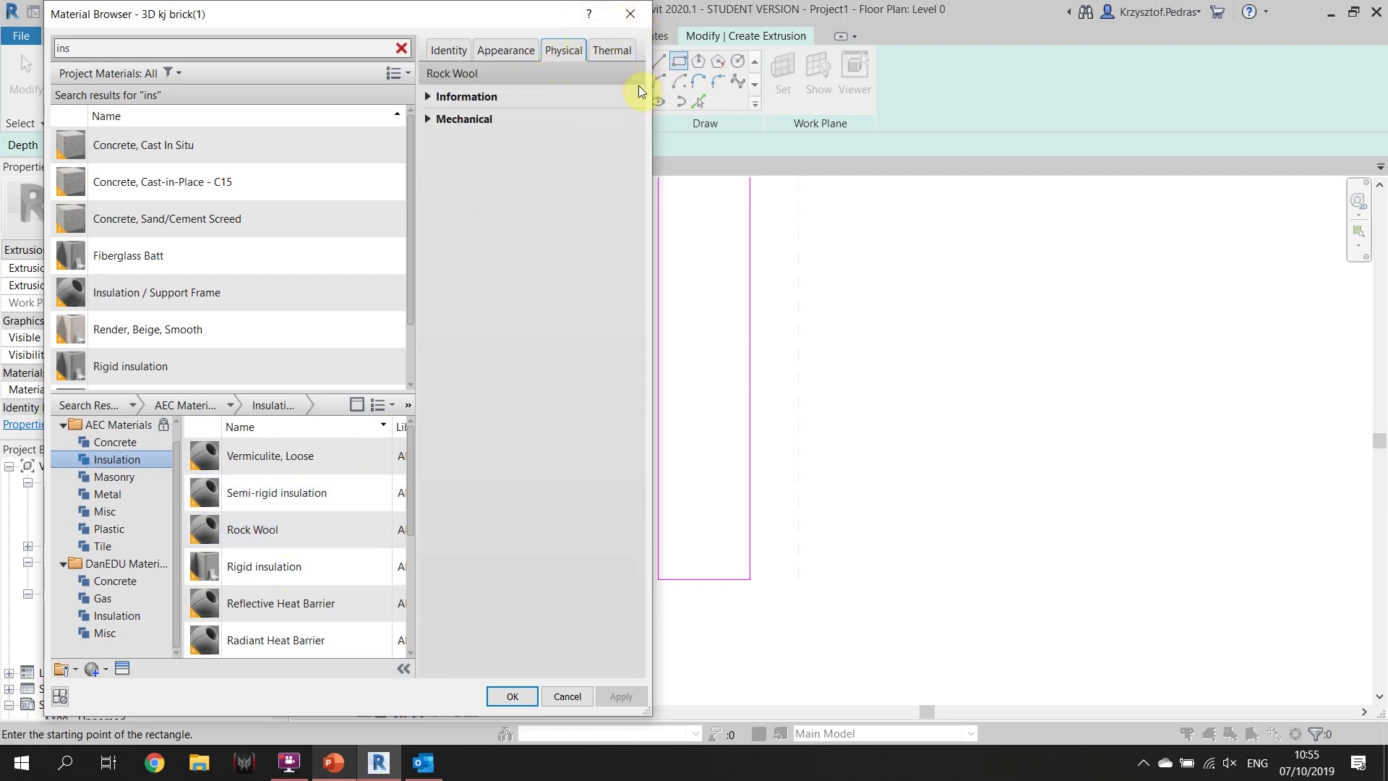
left_click_drag(649, 87, 1132, 94)
left_click(805, 52)
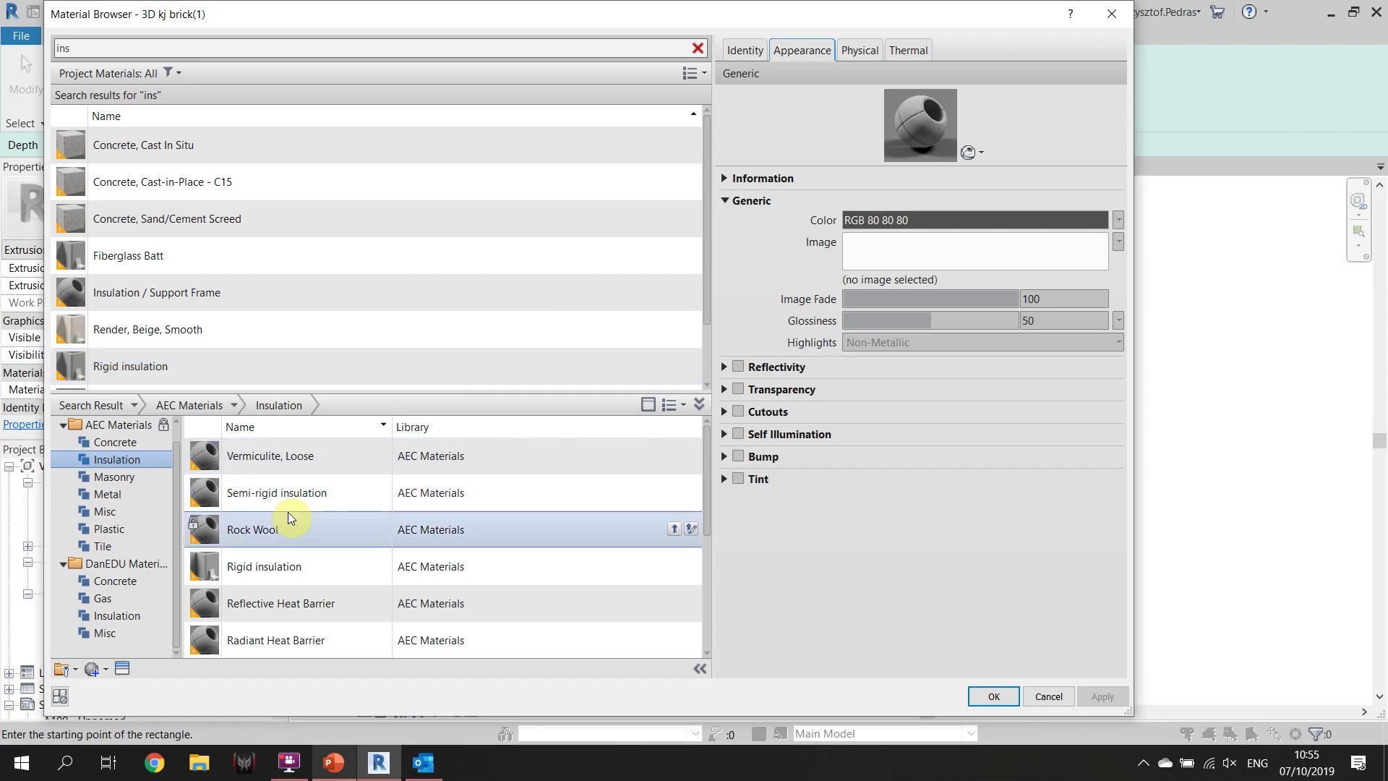
left_click(671, 530)
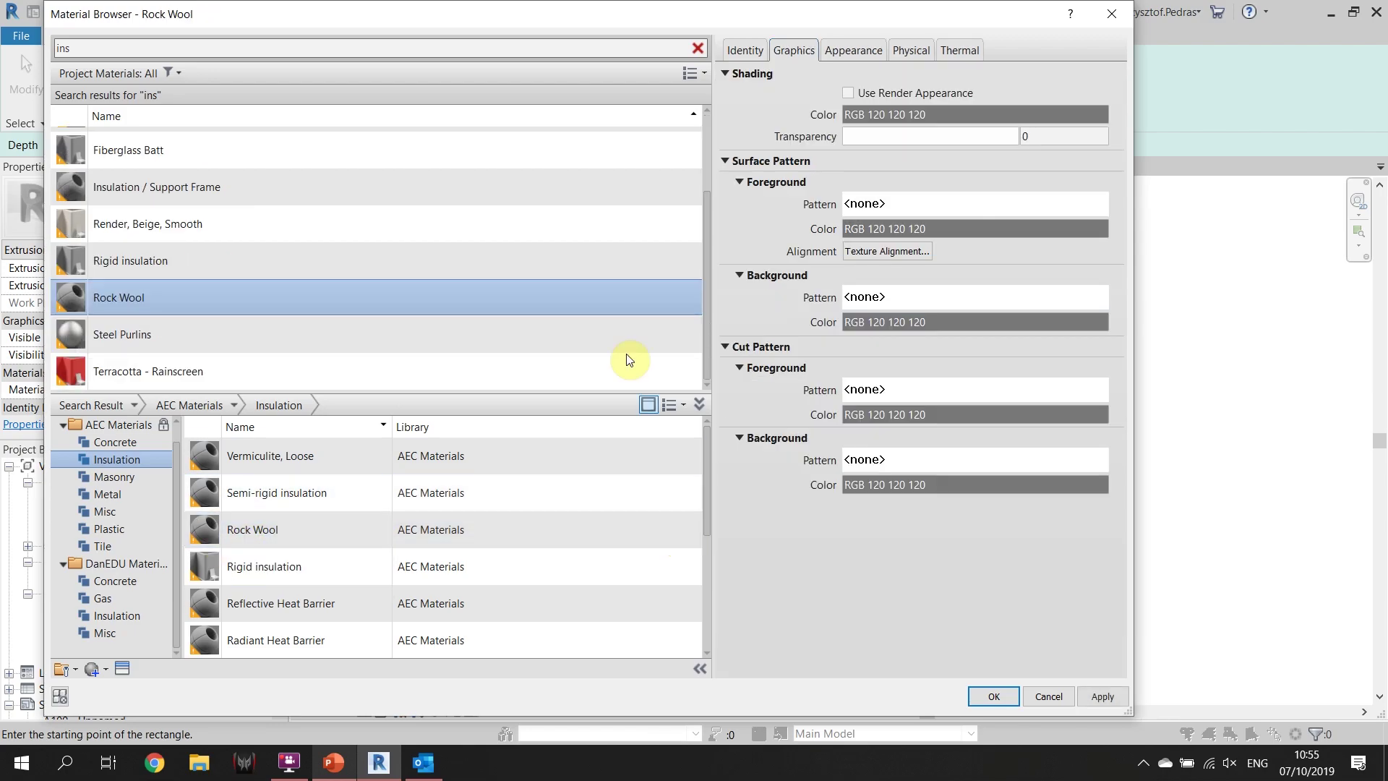
Set Rock Wool's appearance image to fiberglass_0019_01_S_L - texturemax.com.jpg and assign the material to the extrusion
left_click(852, 50)
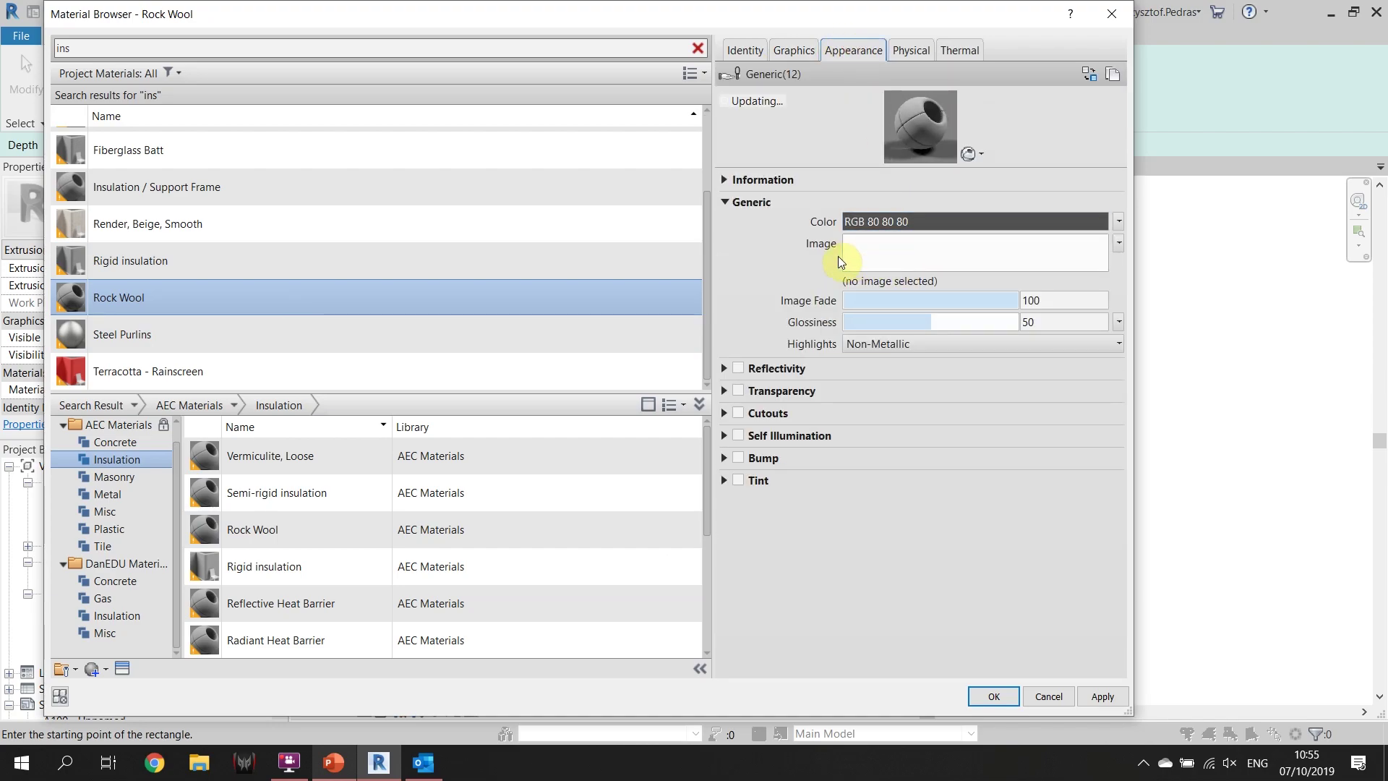
left_click(846, 258)
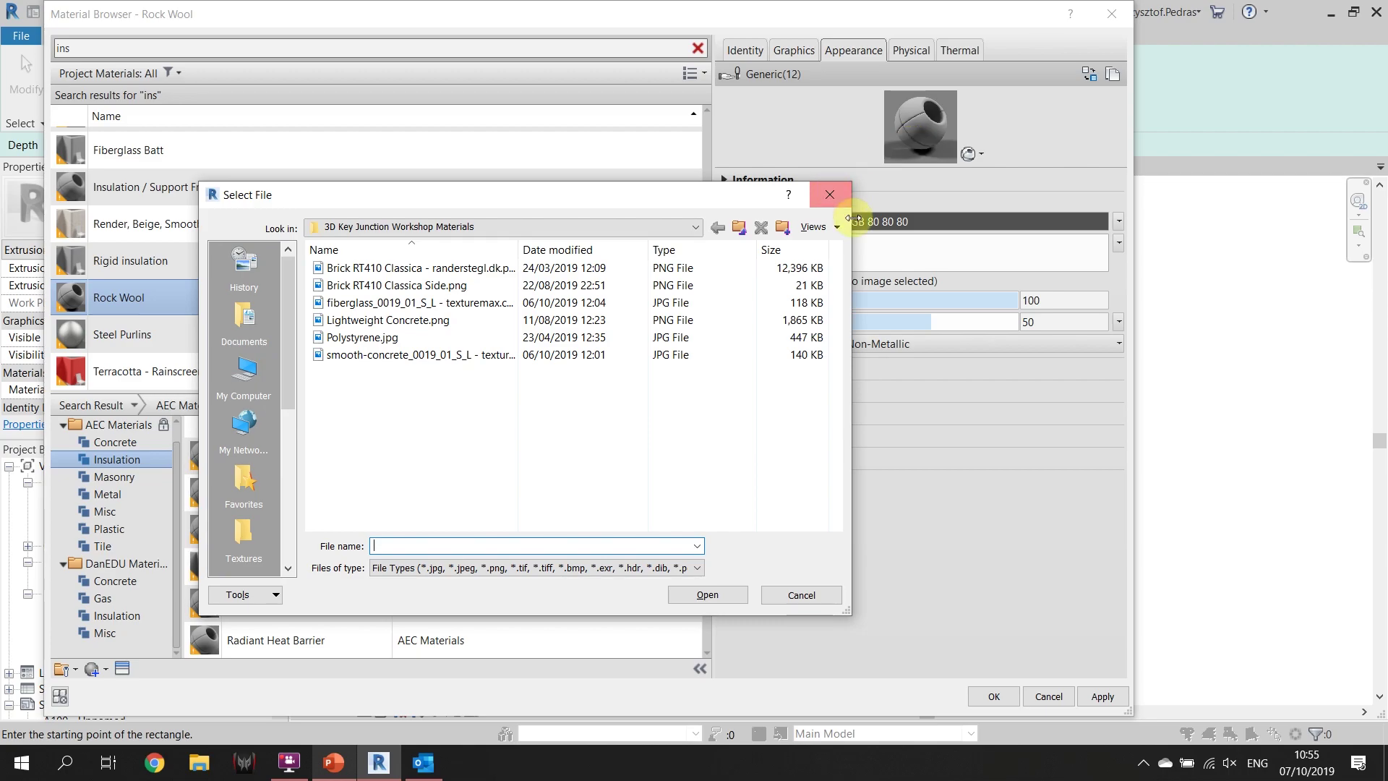
left_click(833, 228)
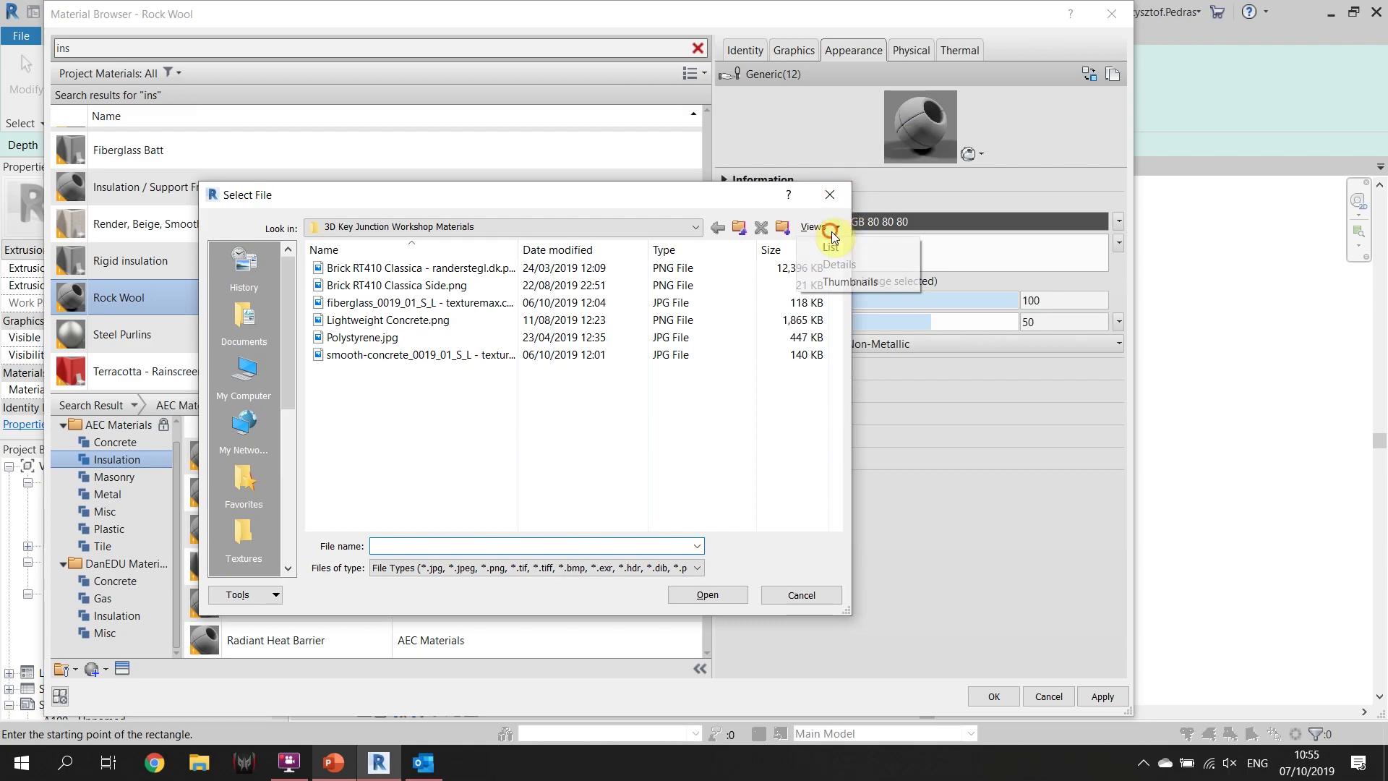
left_click(843, 280)
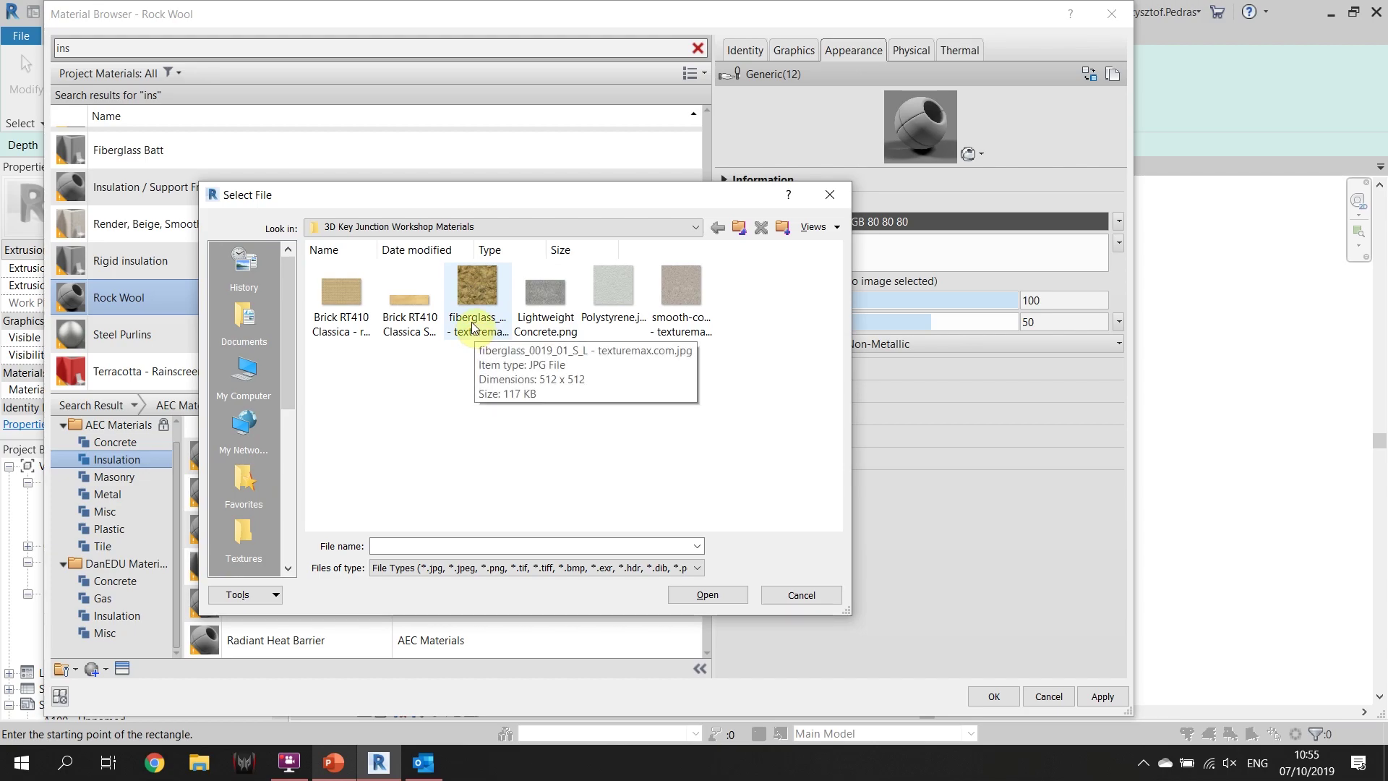
double_click(476, 304)
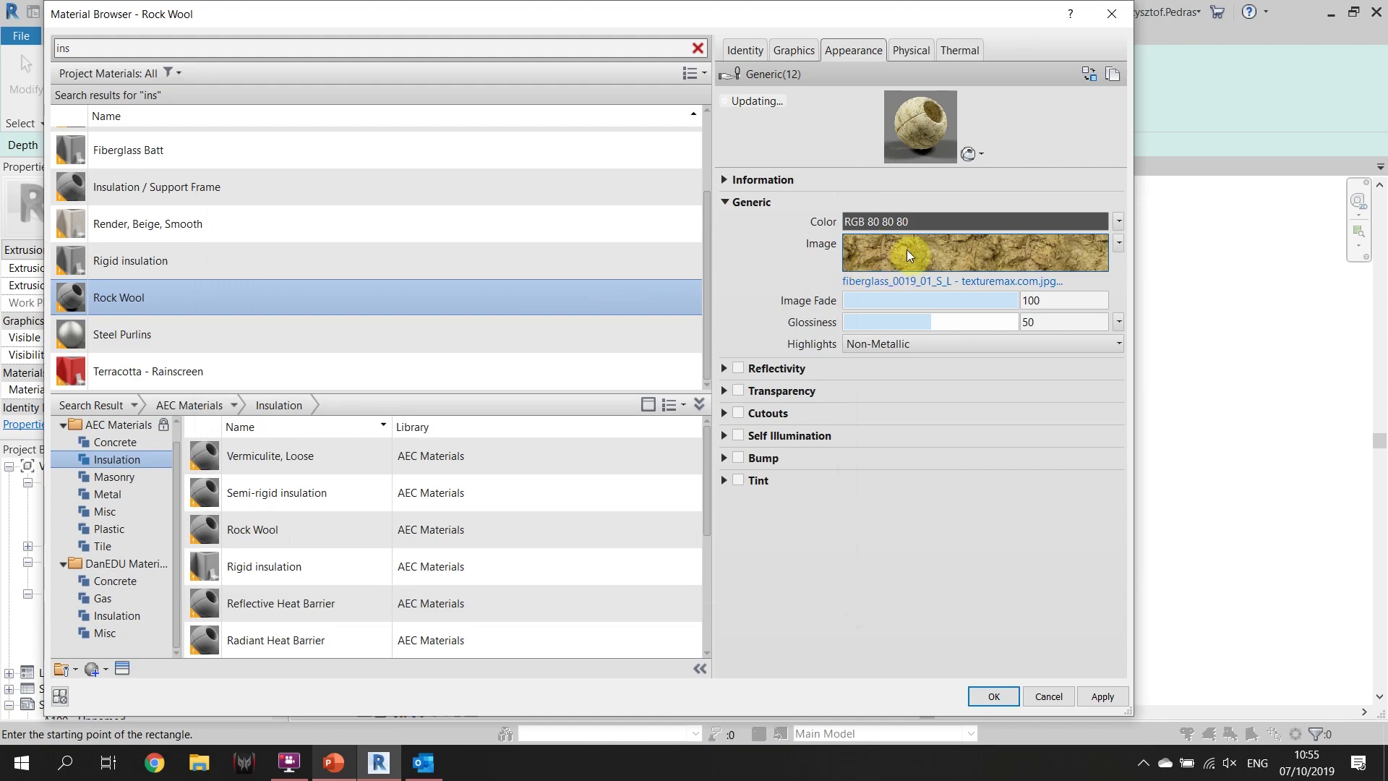
left_click(994, 697)
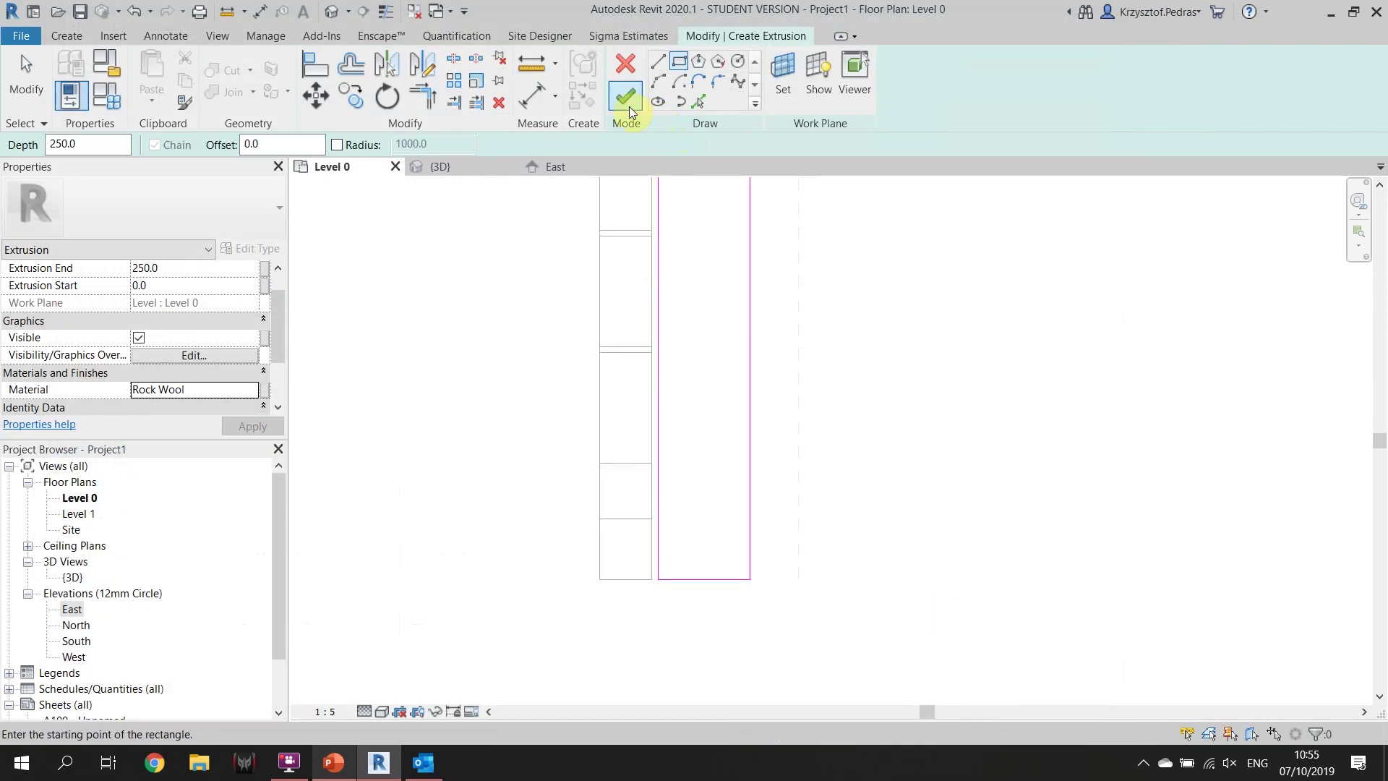
Finish the extrusion sketch and stretch the block's top upward in the 3D view to a depth of about 334
left_click(629, 107)
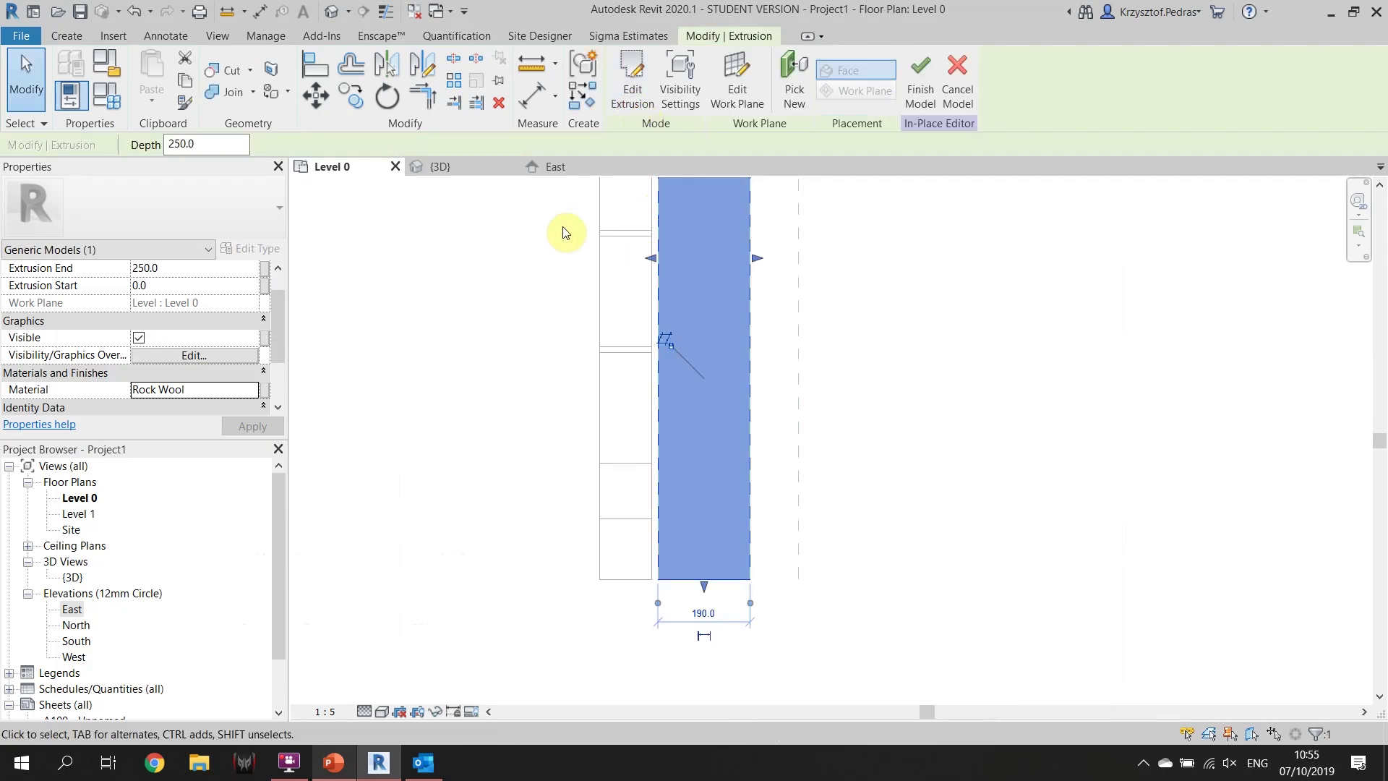
left_click(466, 168)
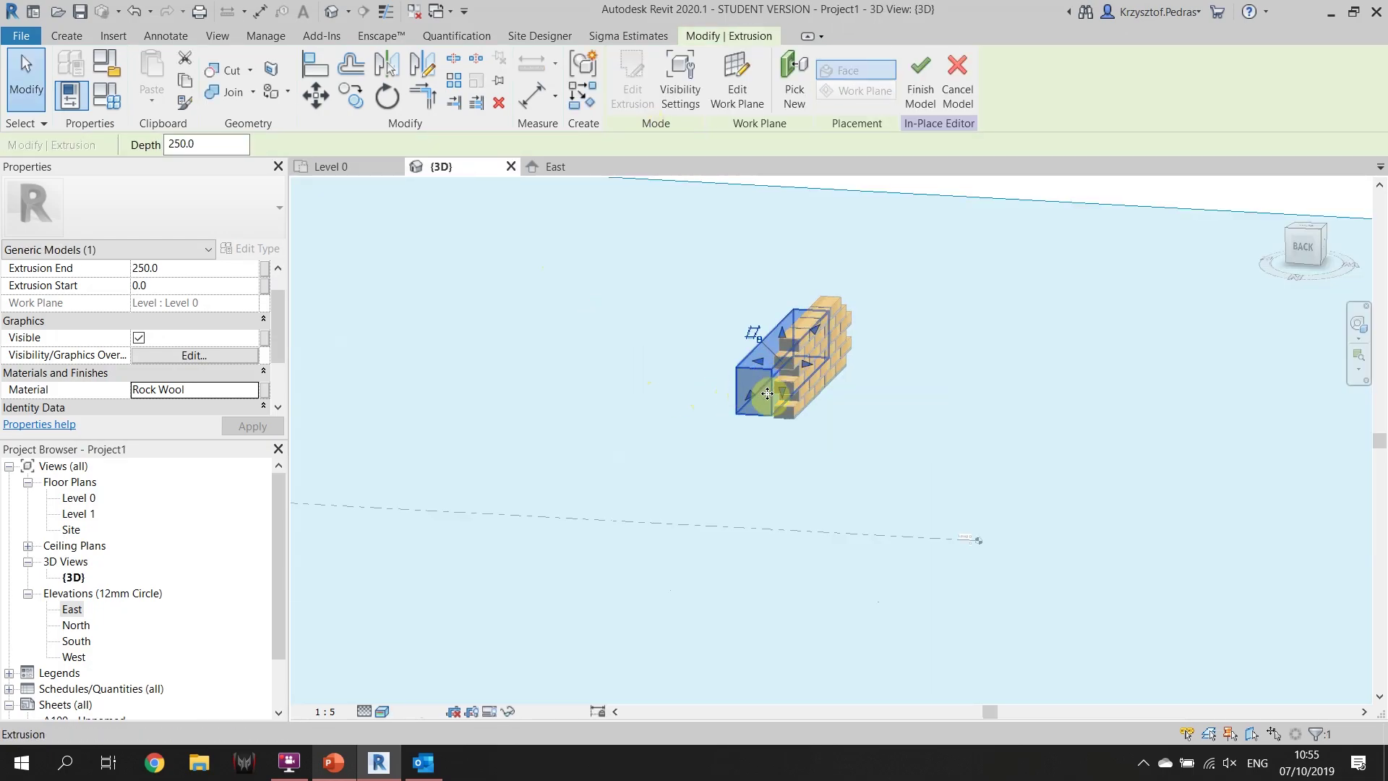
middle_click_drag(767, 393, 831, 412, "shift")
scroll(759, 350, "up", 3)
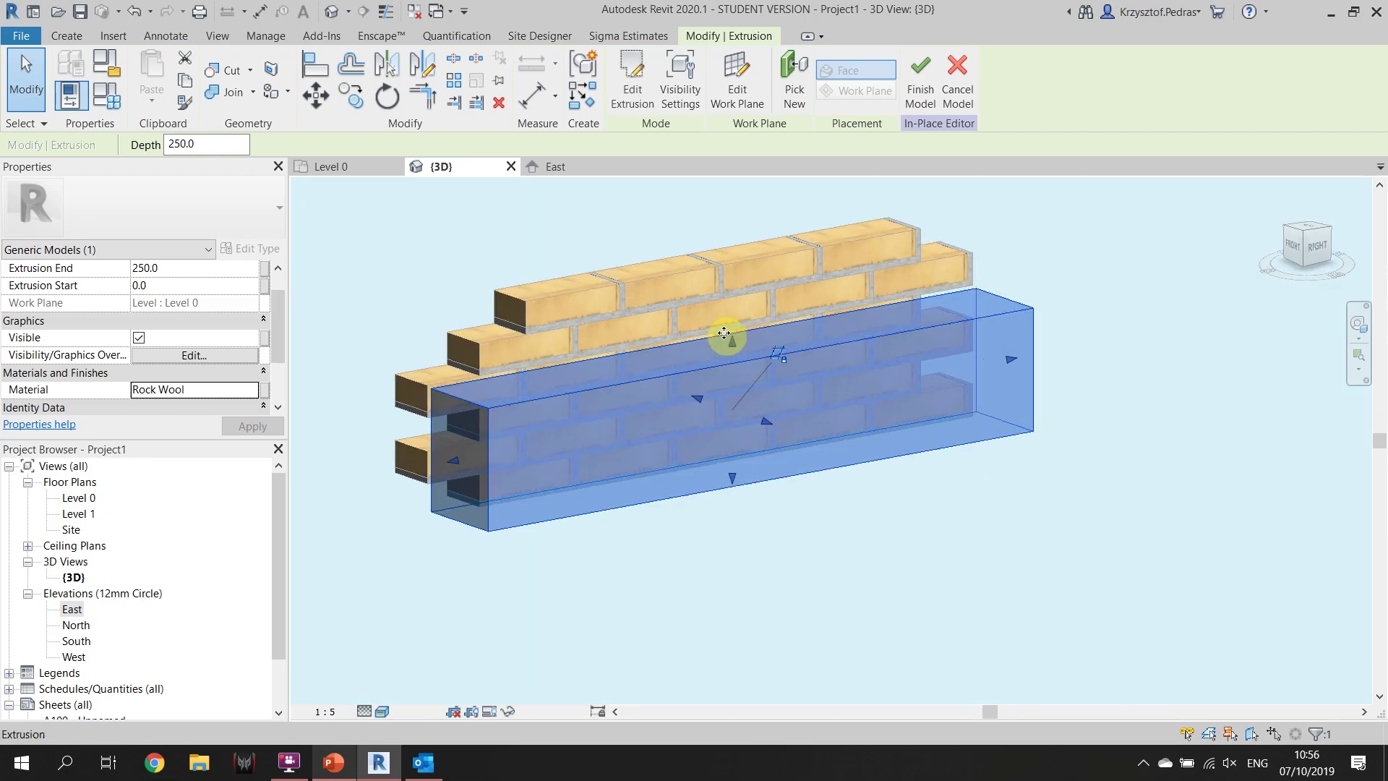
left_click_drag(725, 332, 728, 301)
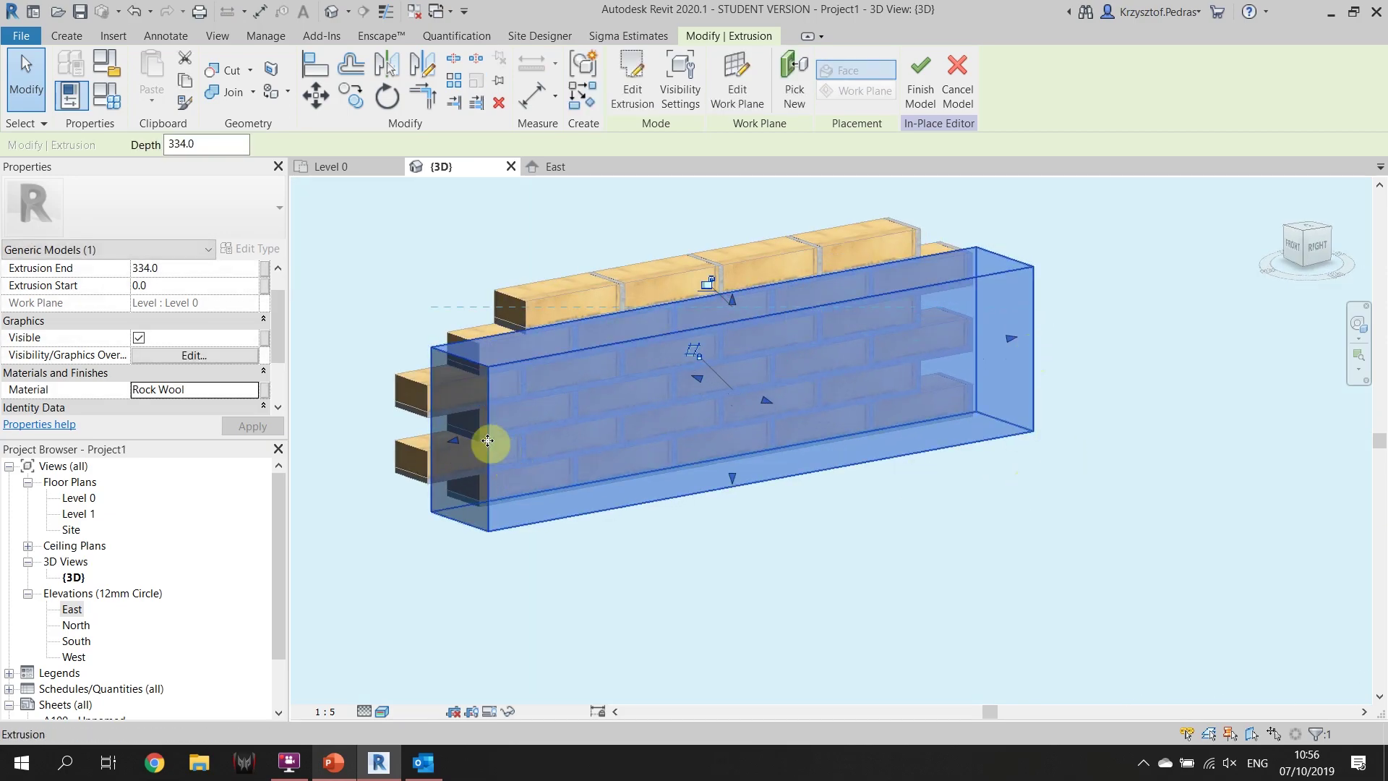
Shorten the insulation block at its front end and finish the in-place model
left_click(706, 609)
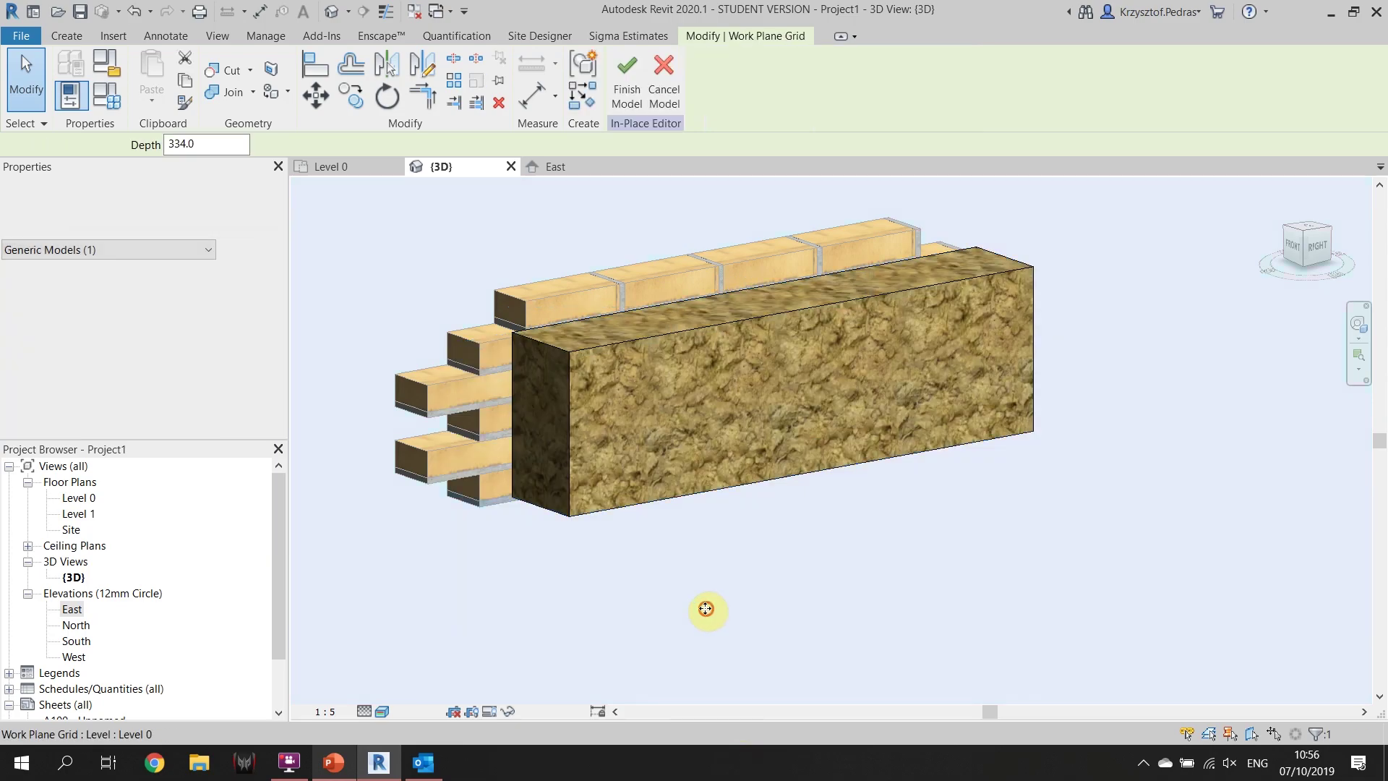
left_click(627, 83)
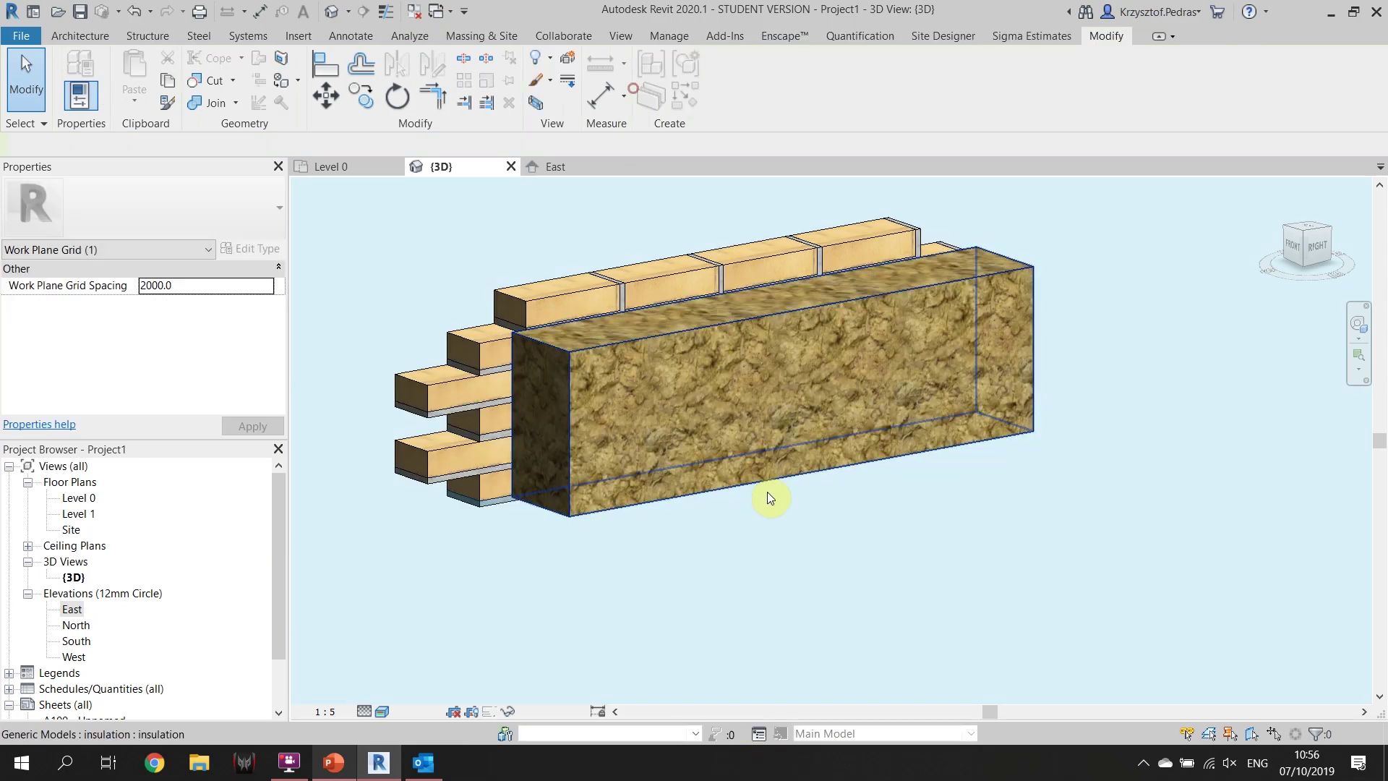
middle_click_drag(768, 497, 826, 470, "shift")
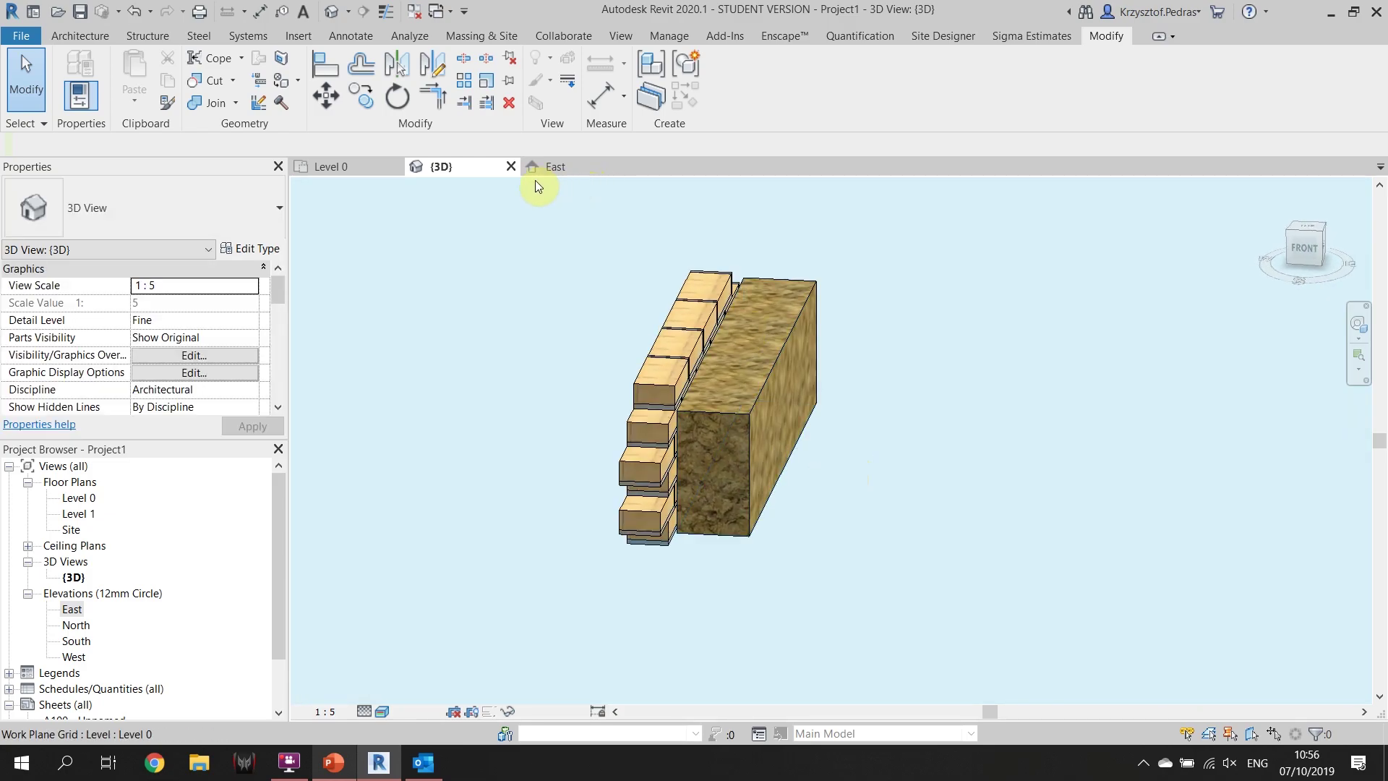
Create a new in-place model in the Walls category from the Level 0 plan, keeping the name Walls 1
left_click(339, 171)
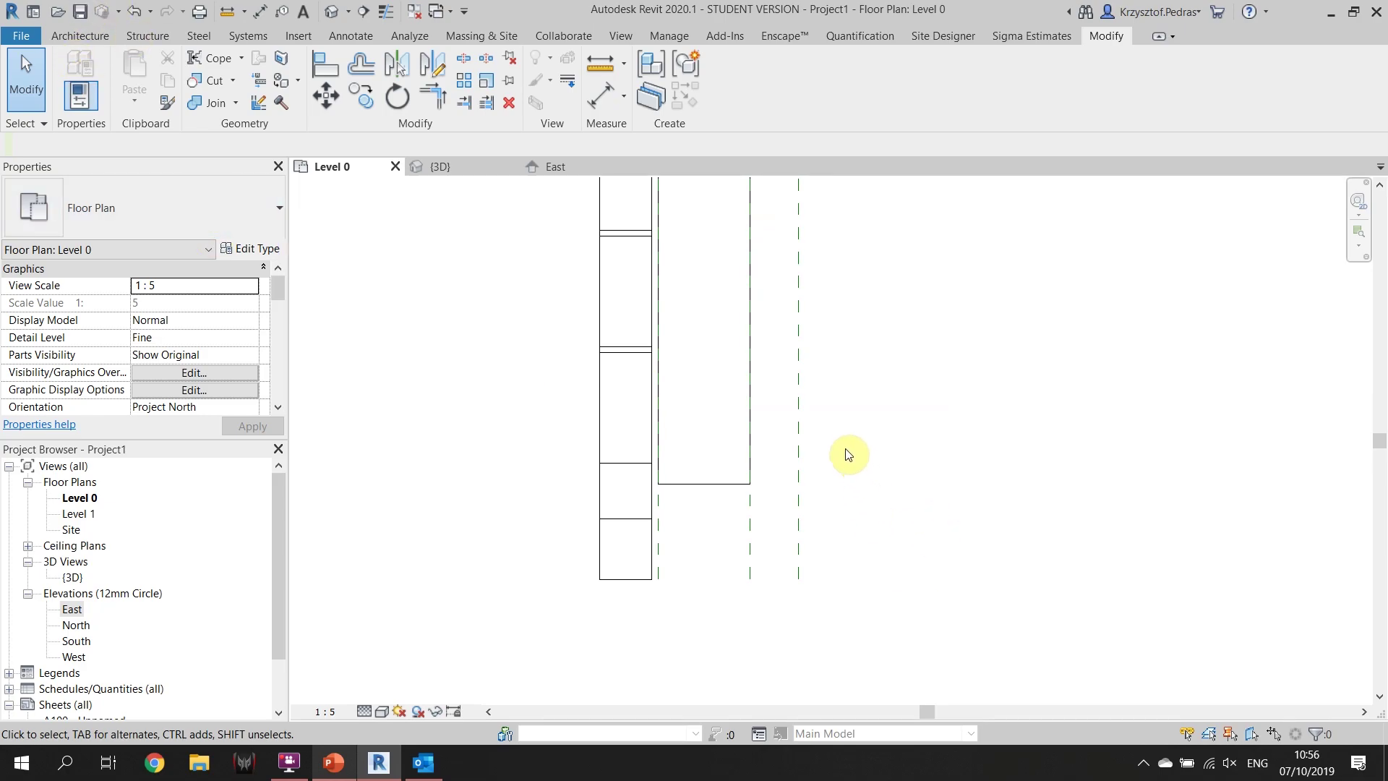
left_click(79, 36)
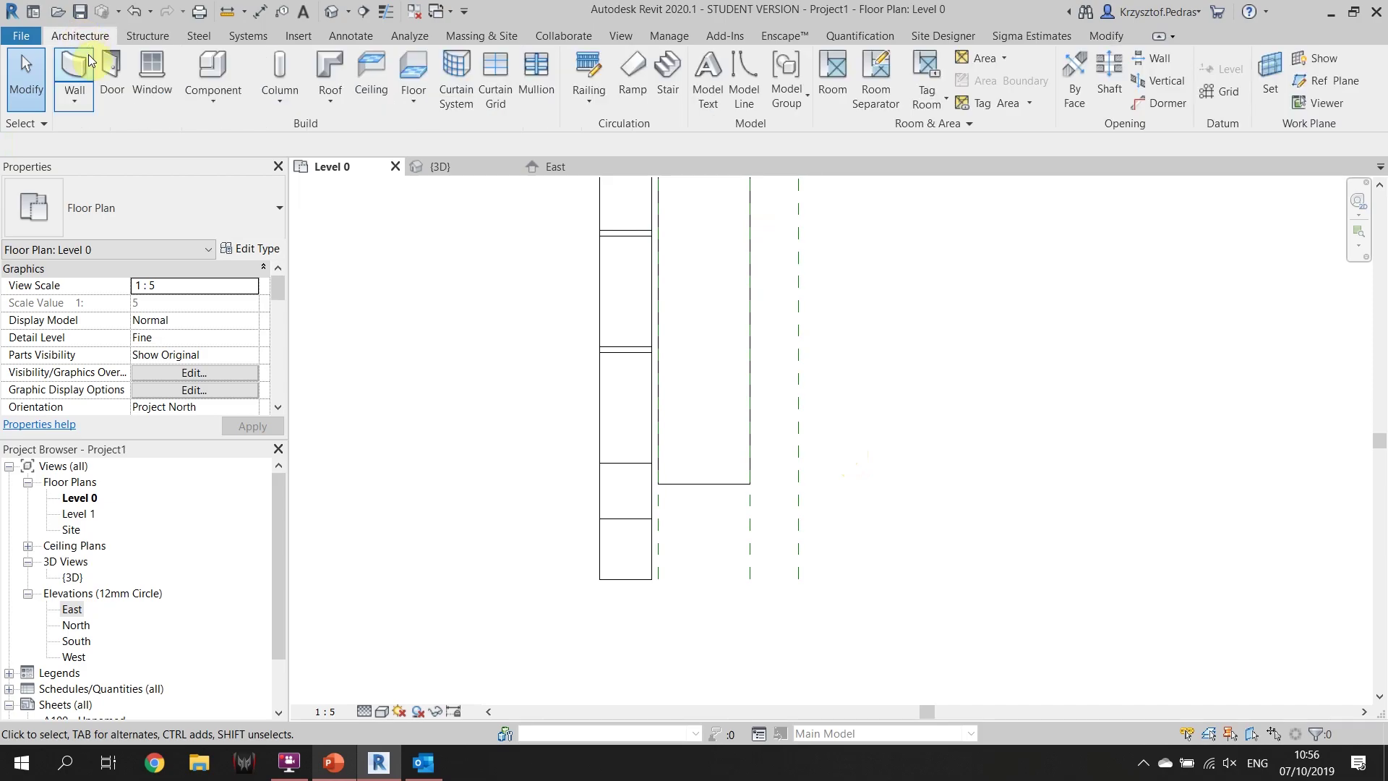
left_click(228, 100)
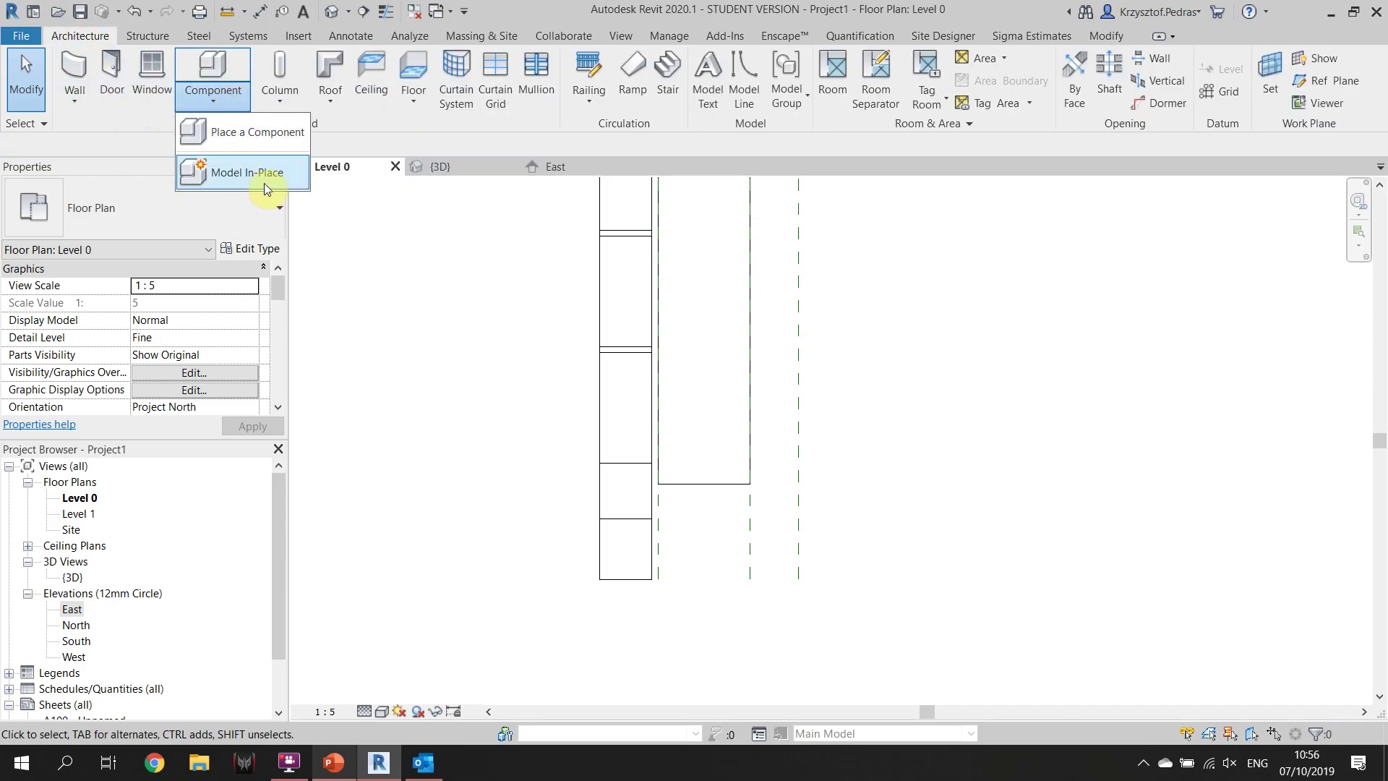
left_click(238, 174)
scroll(663, 344, "down", 1)
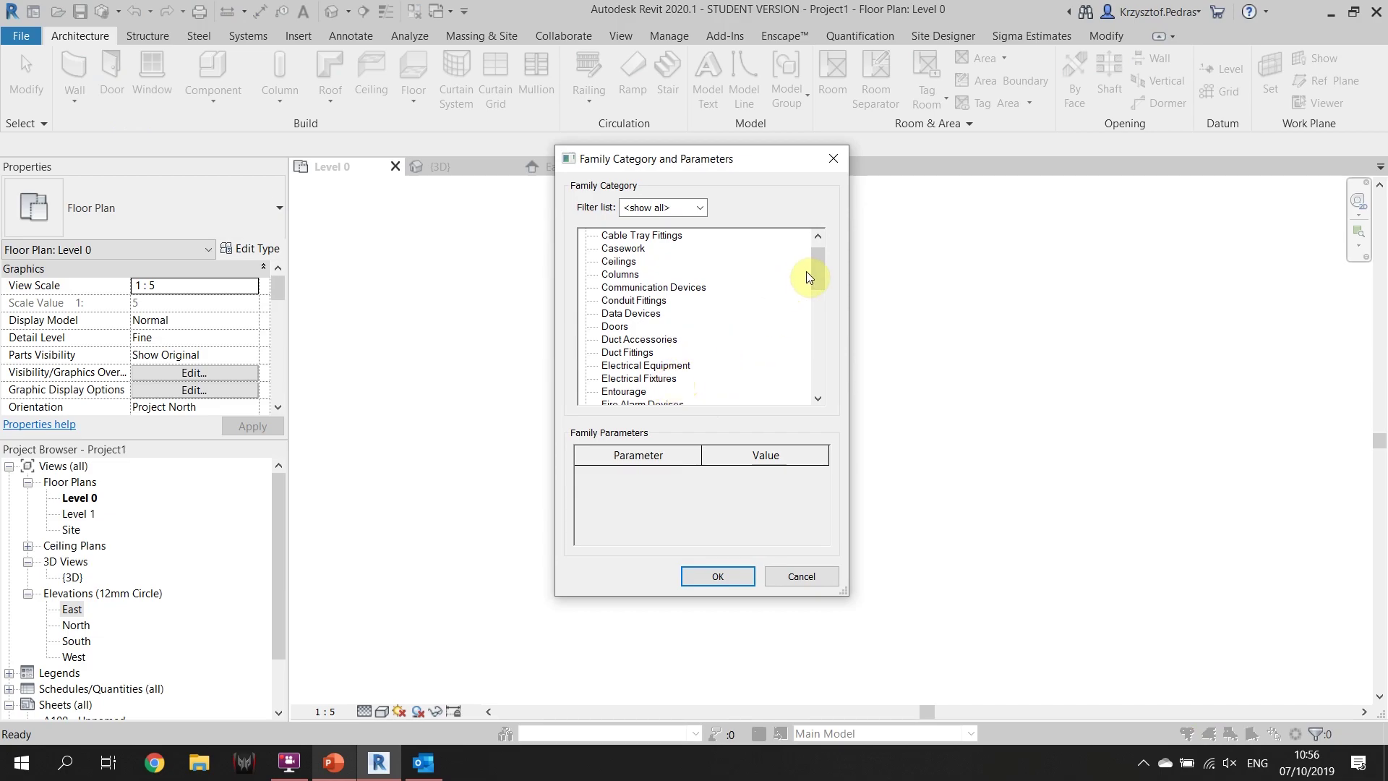
left_click_drag(817, 271, 824, 372)
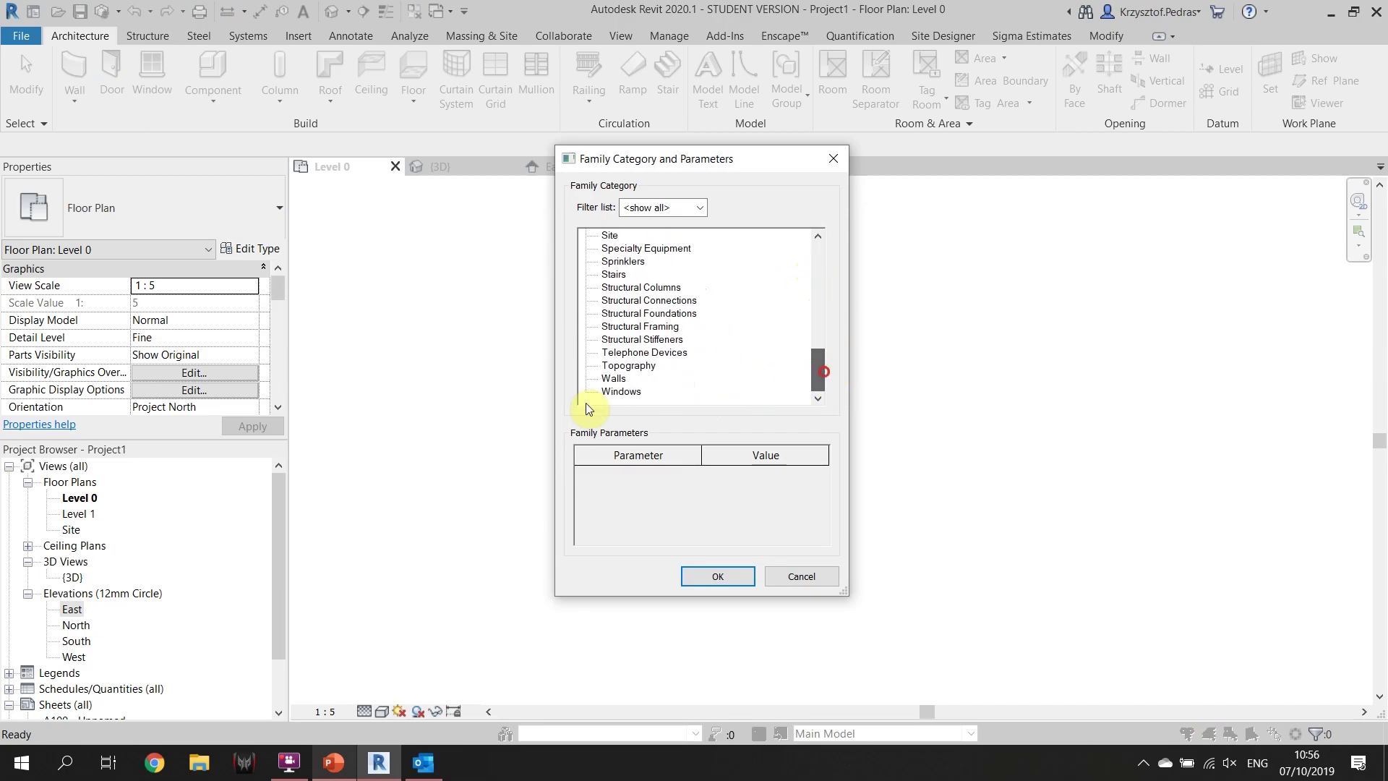
double_click(621, 378)
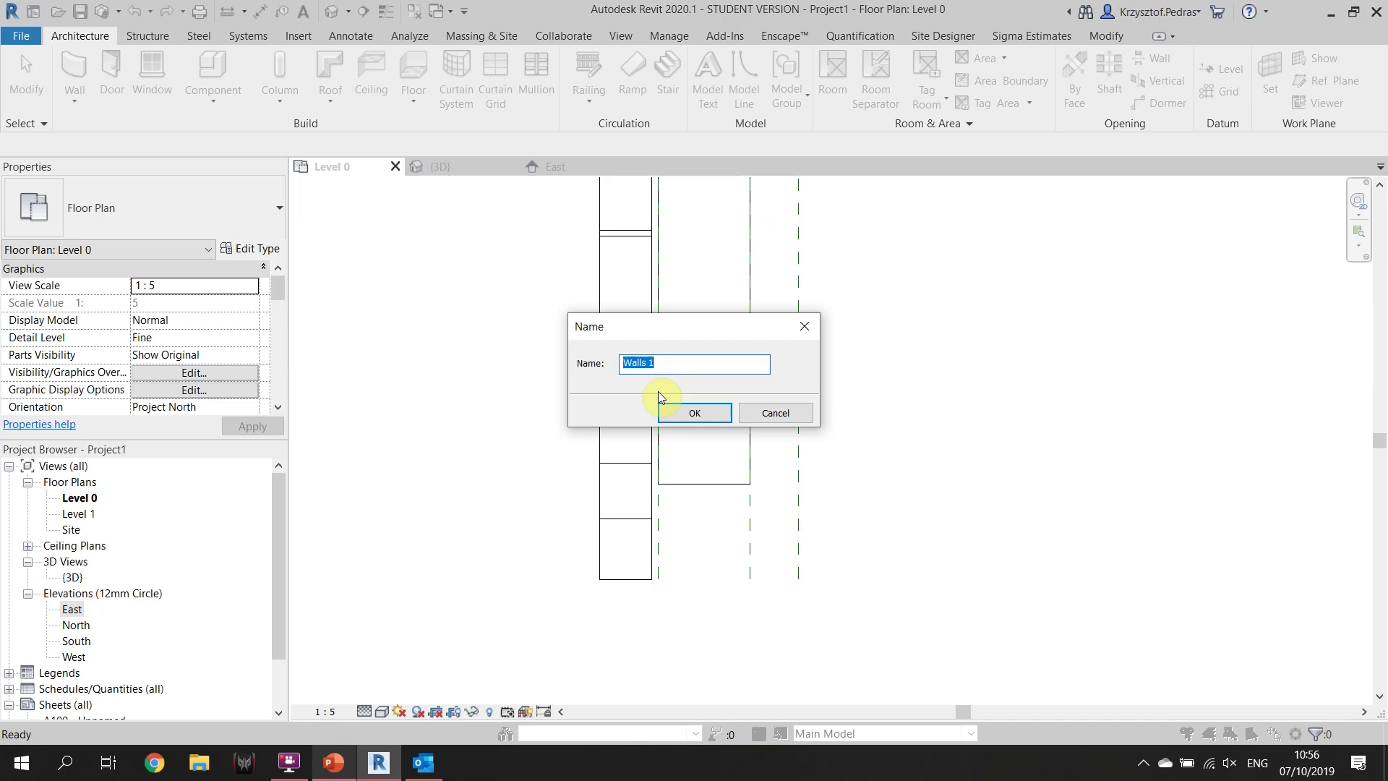
left_click(694, 414)
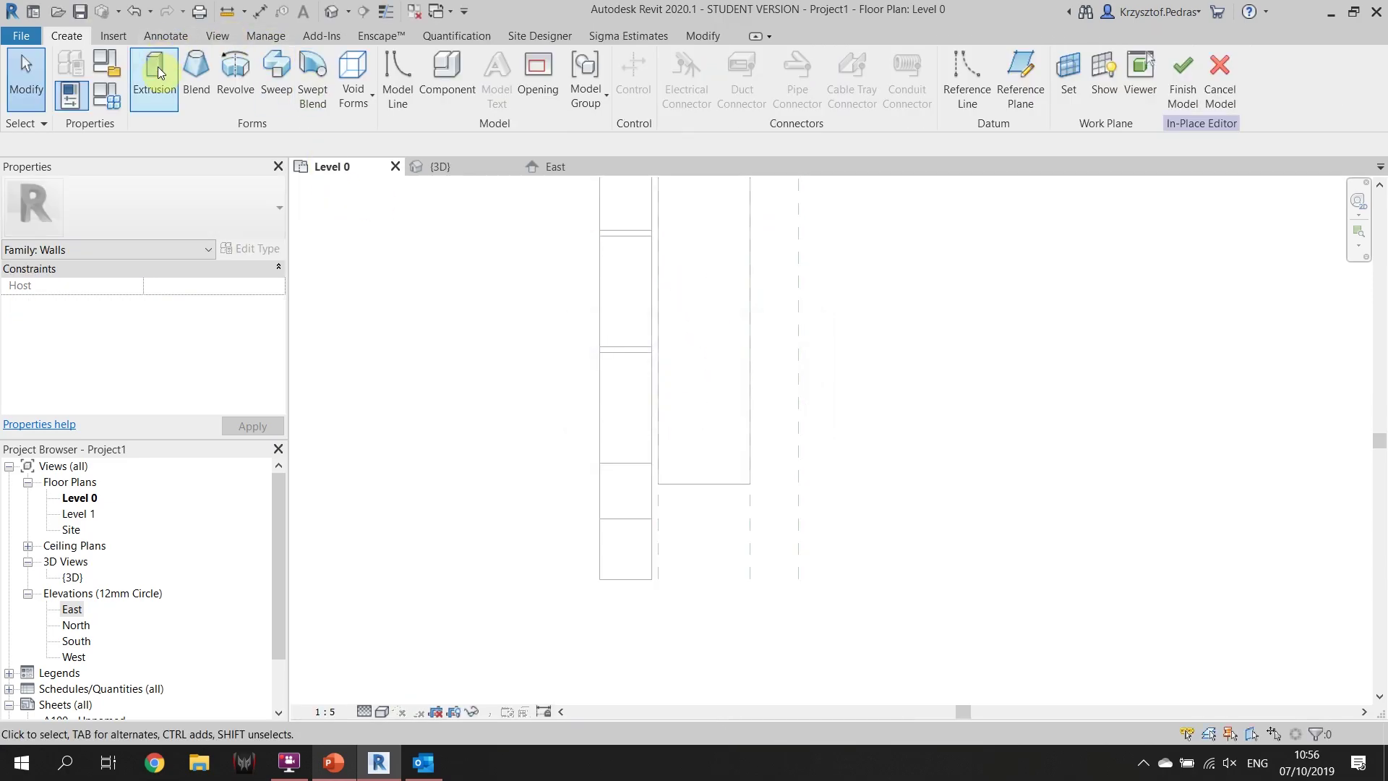
Sketch a rectangular extrusion between the two reference planes behind the insulation block, keeping the depth of 250, and finish the sketch
left_click(157, 66)
left_click(683, 59)
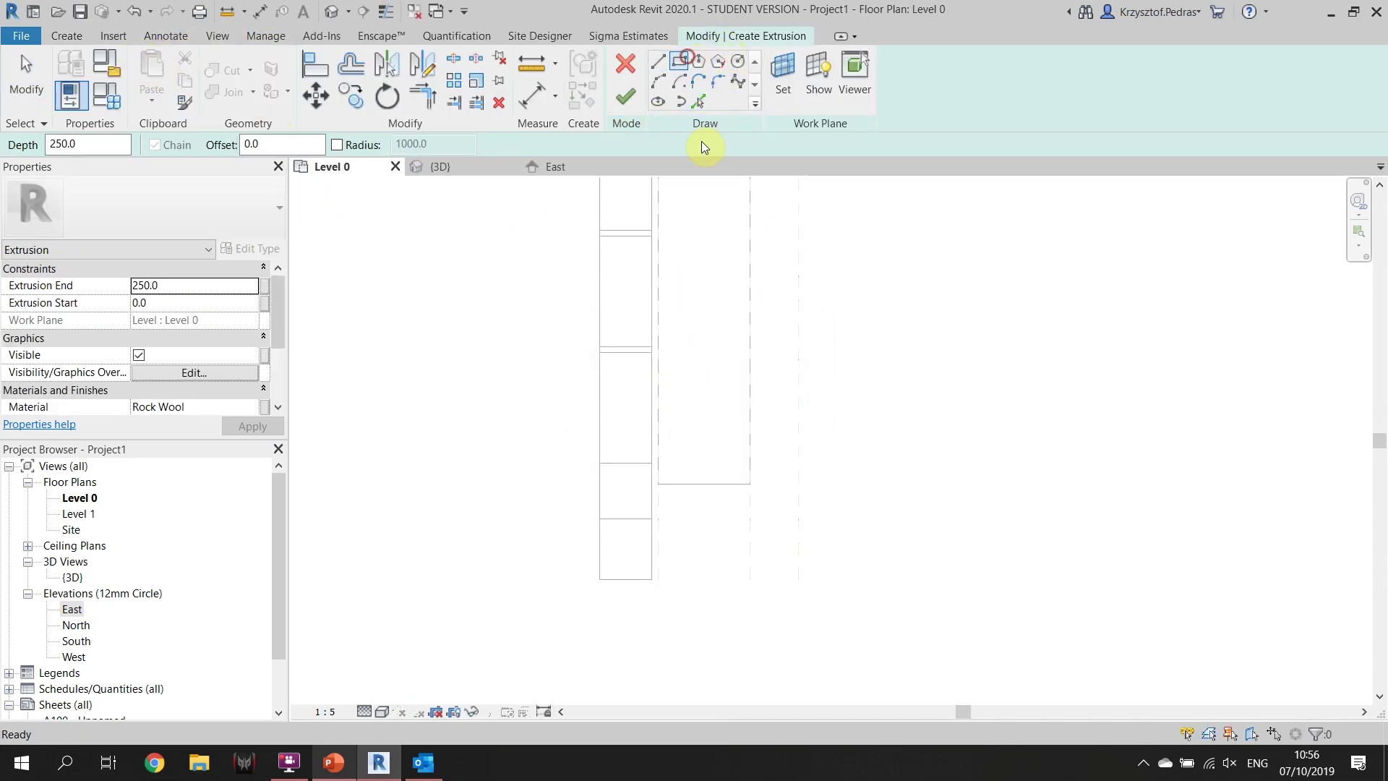
scroll(744, 310, "up", 4)
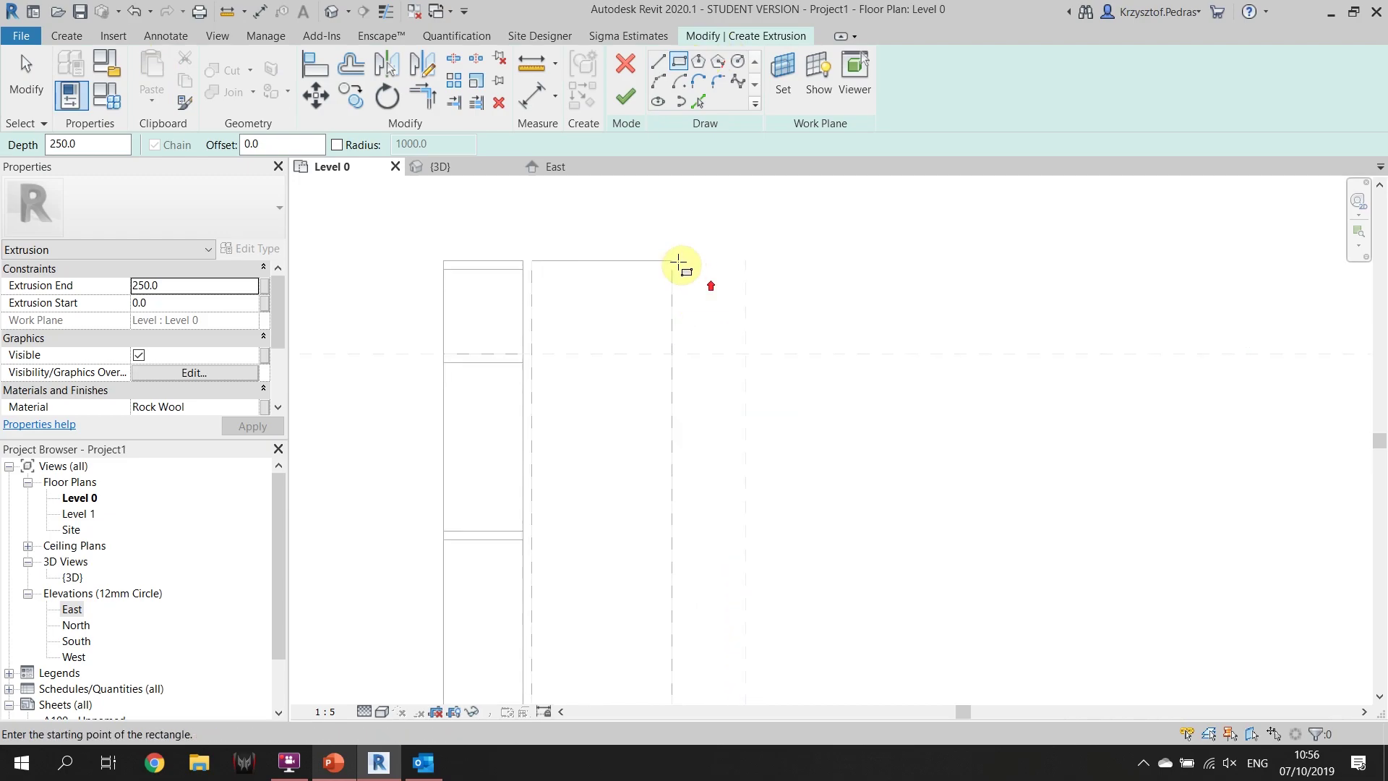
left_click(683, 264)
scroll(737, 412, "down", 3)
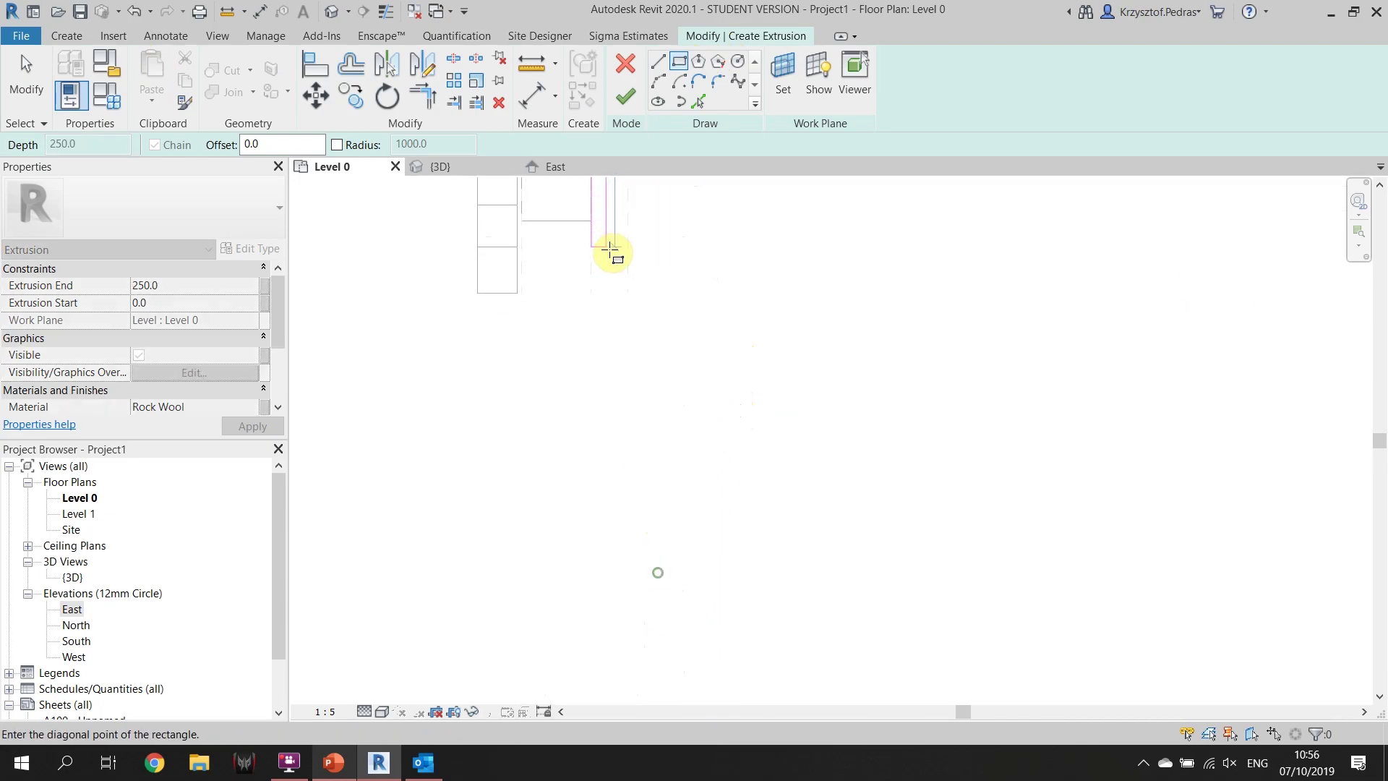
scroll(595, 217, "up", 3)
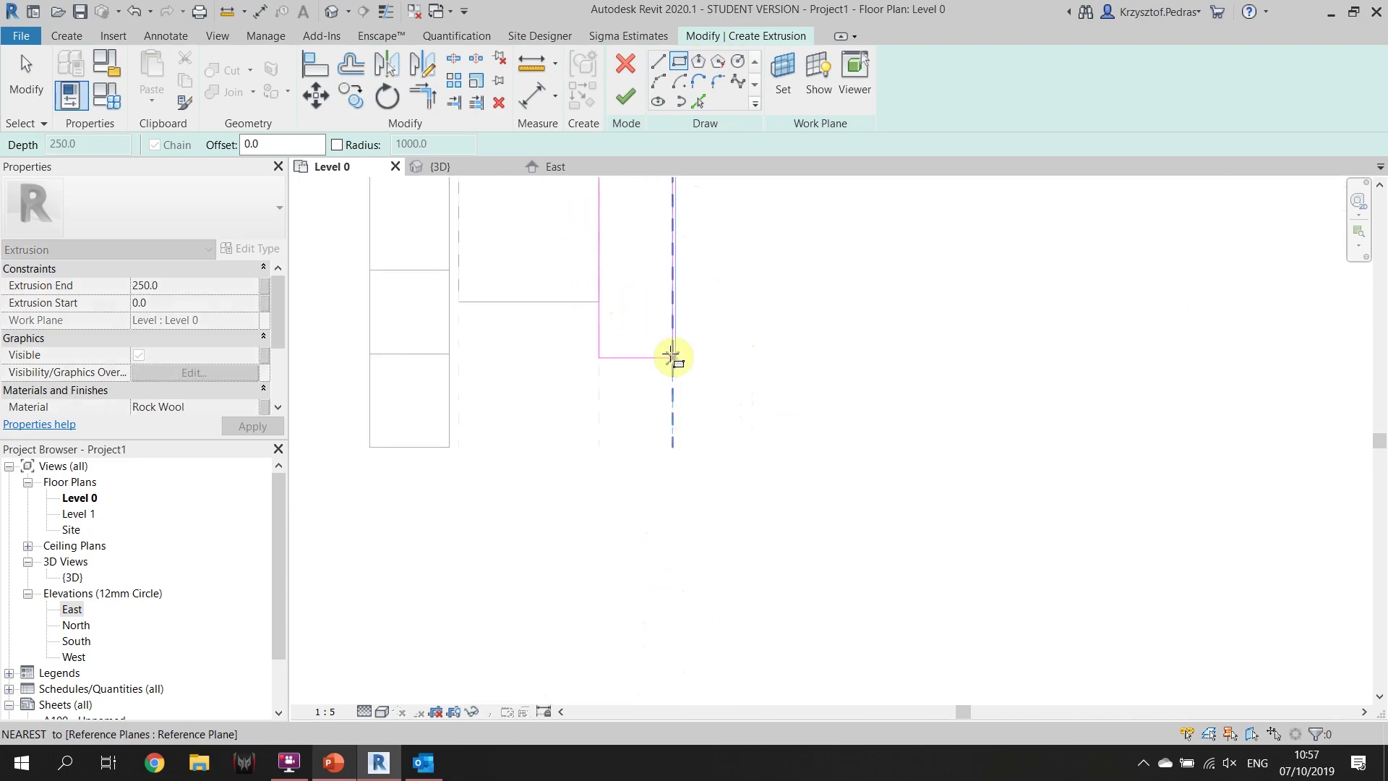
left_click(675, 308)
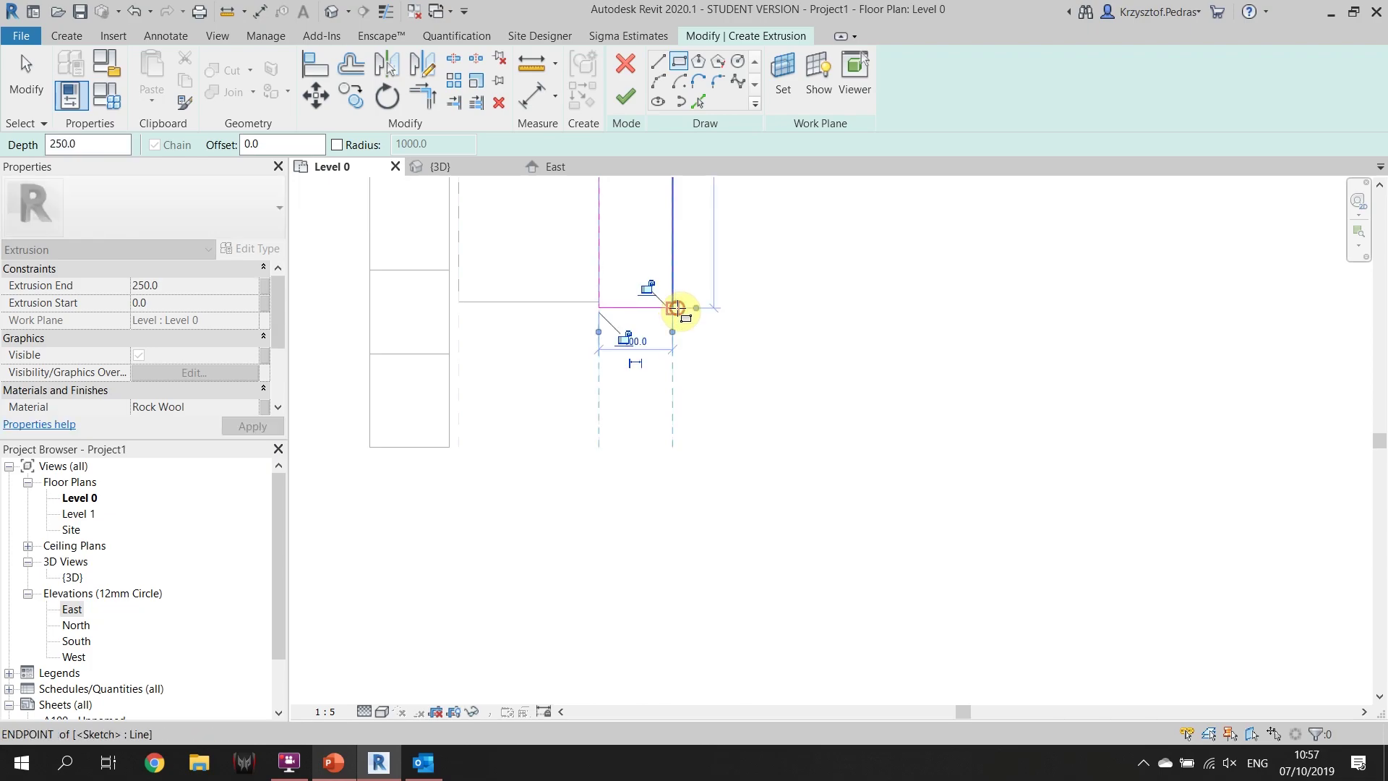
left_click(625, 96)
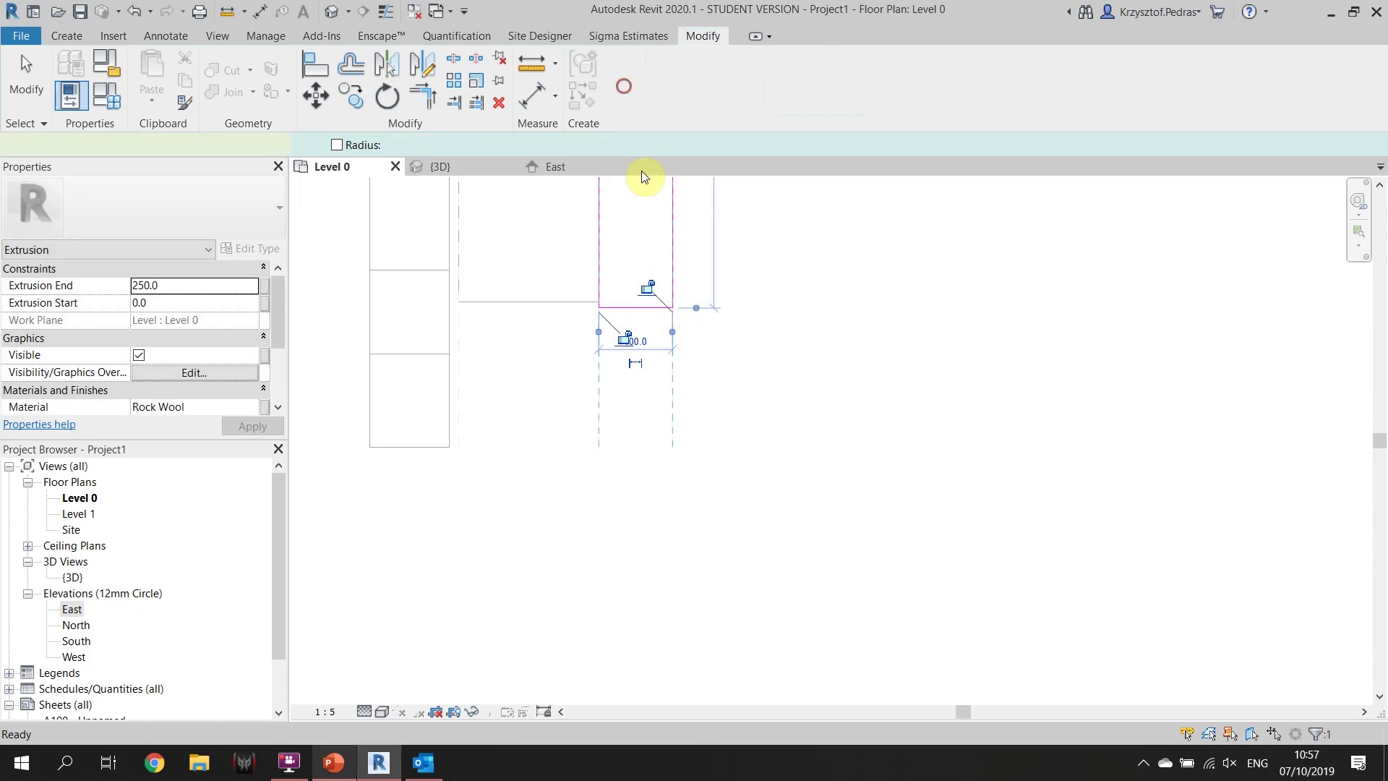
Open the material selection for the new extrusion and search the project materials for co
left_click(188, 409)
left_click(253, 390)
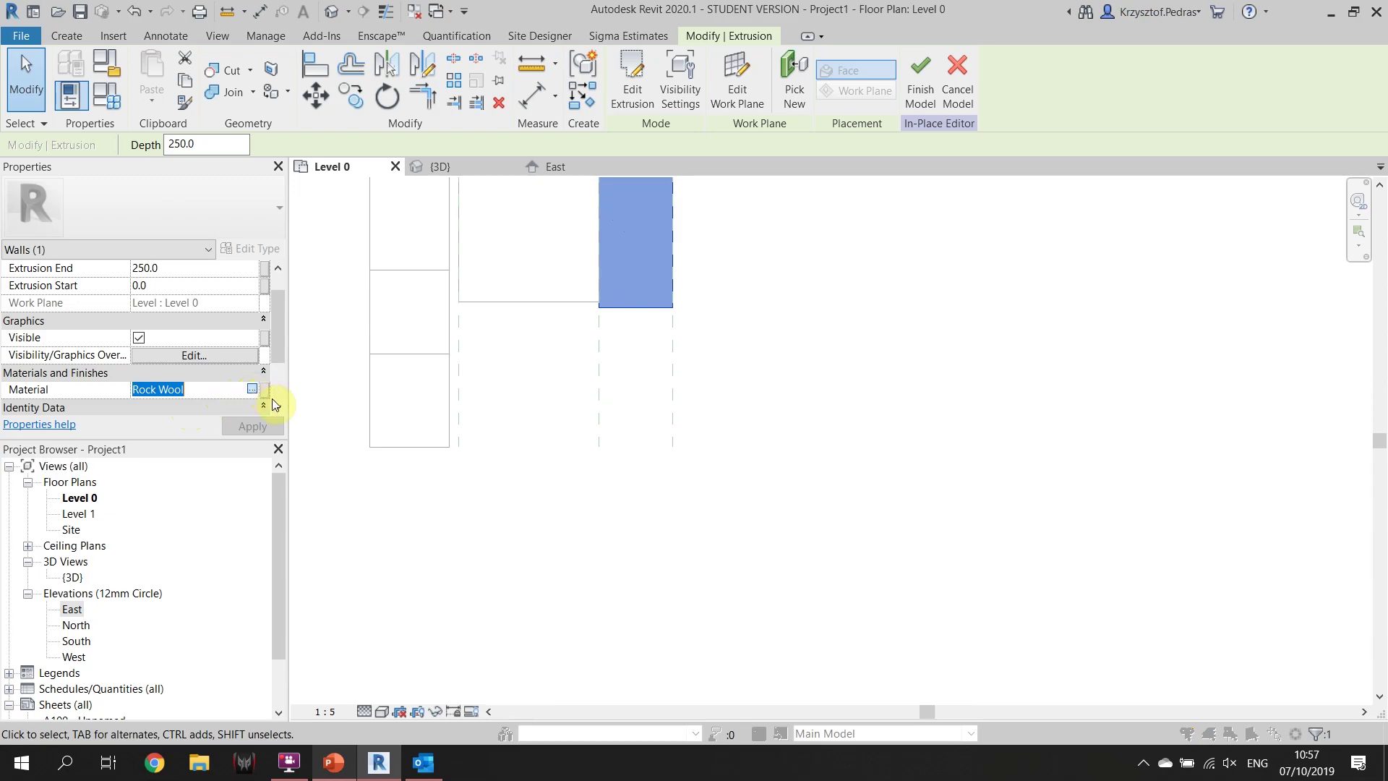
scroll(210, 316, "up", 5)
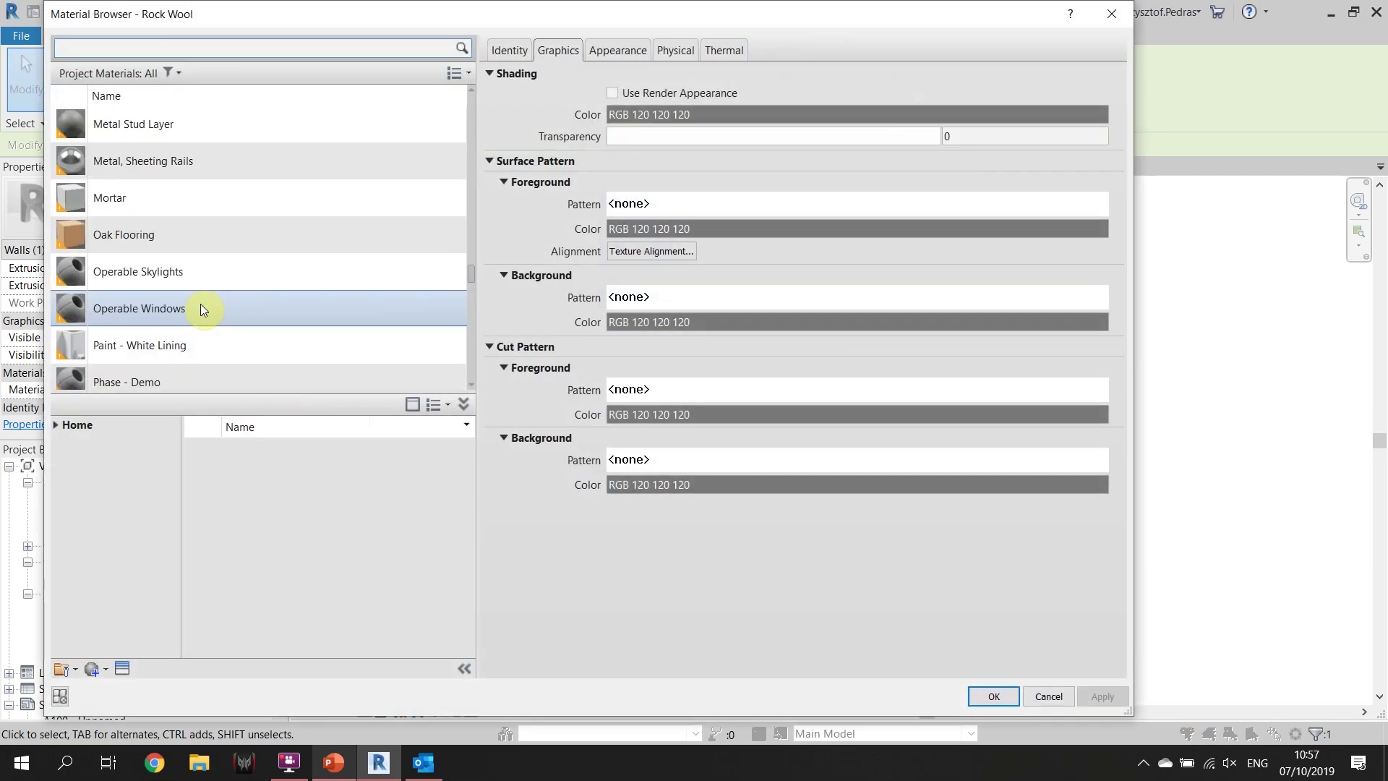
left_click(200, 46)
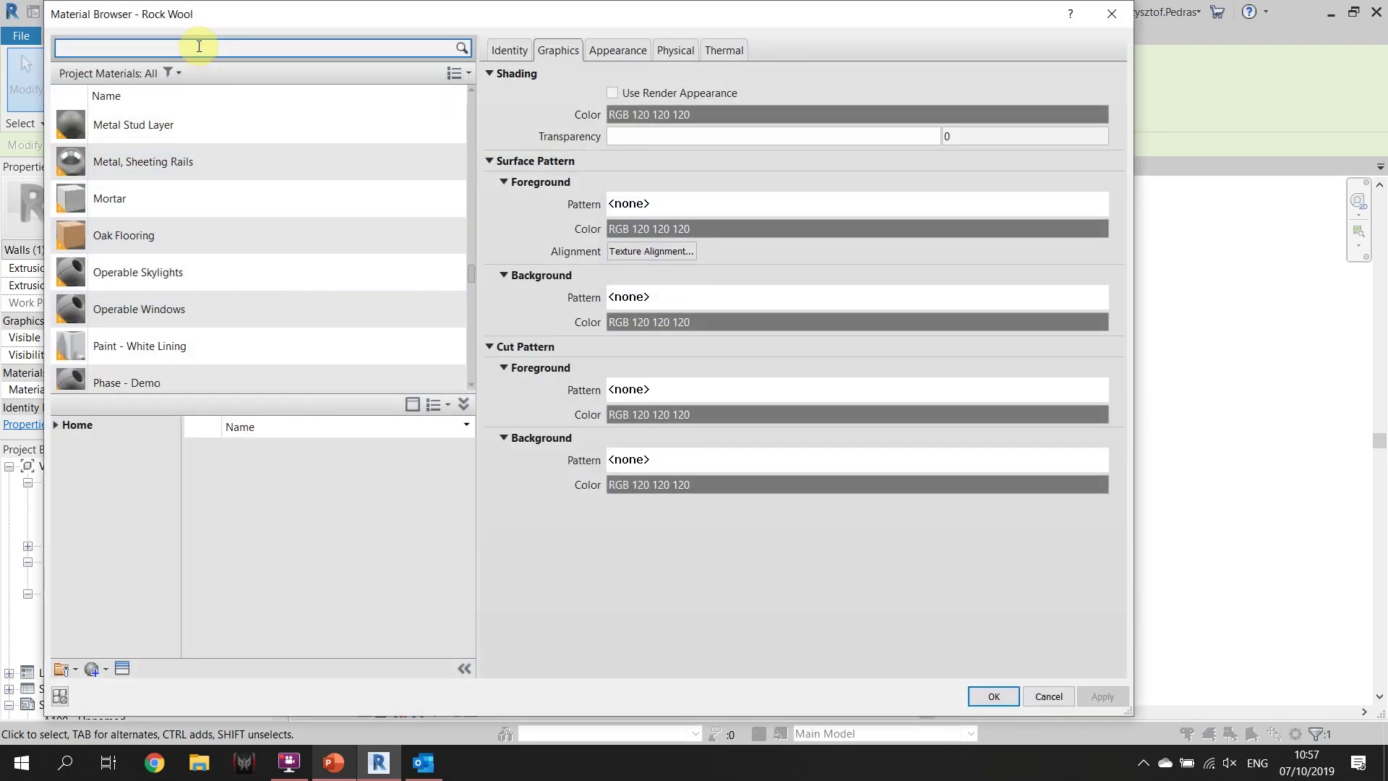
left_click(169, 48)
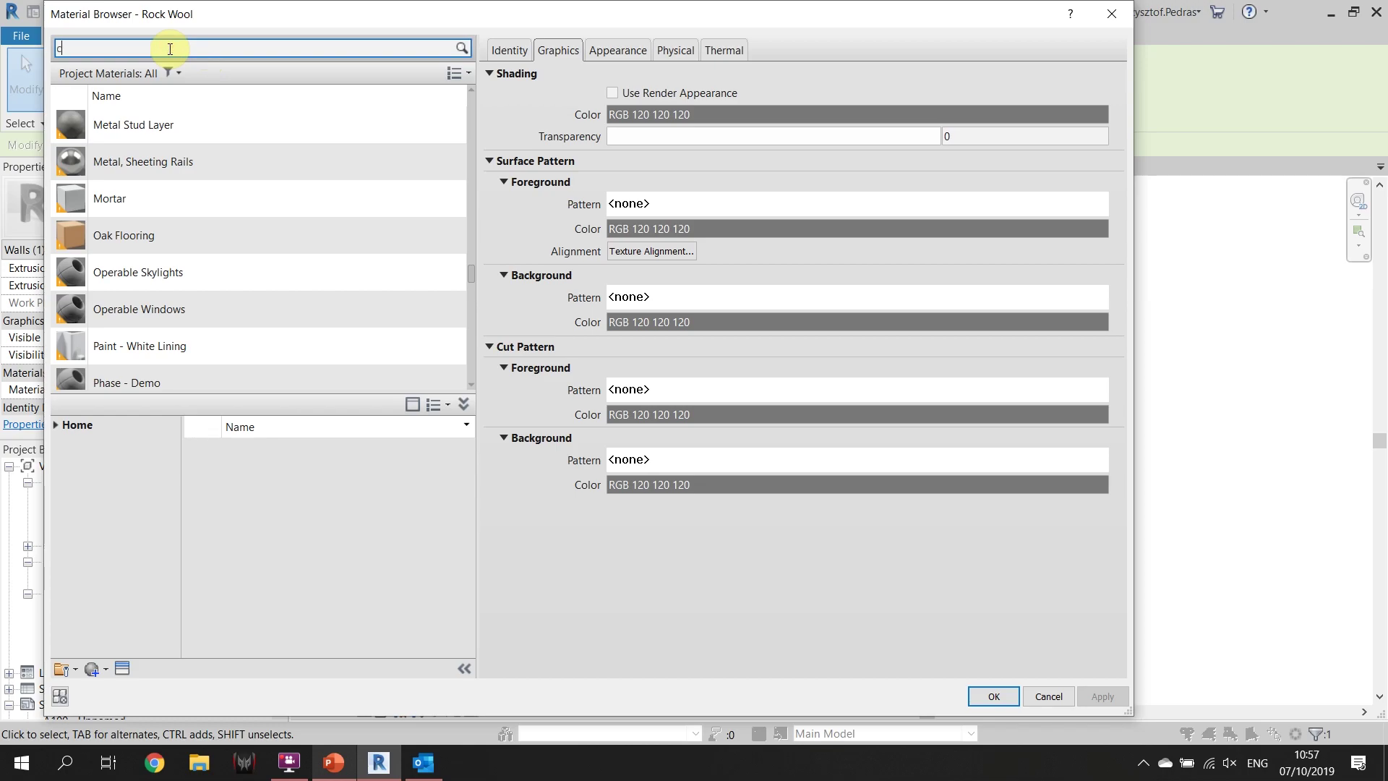
type("co")
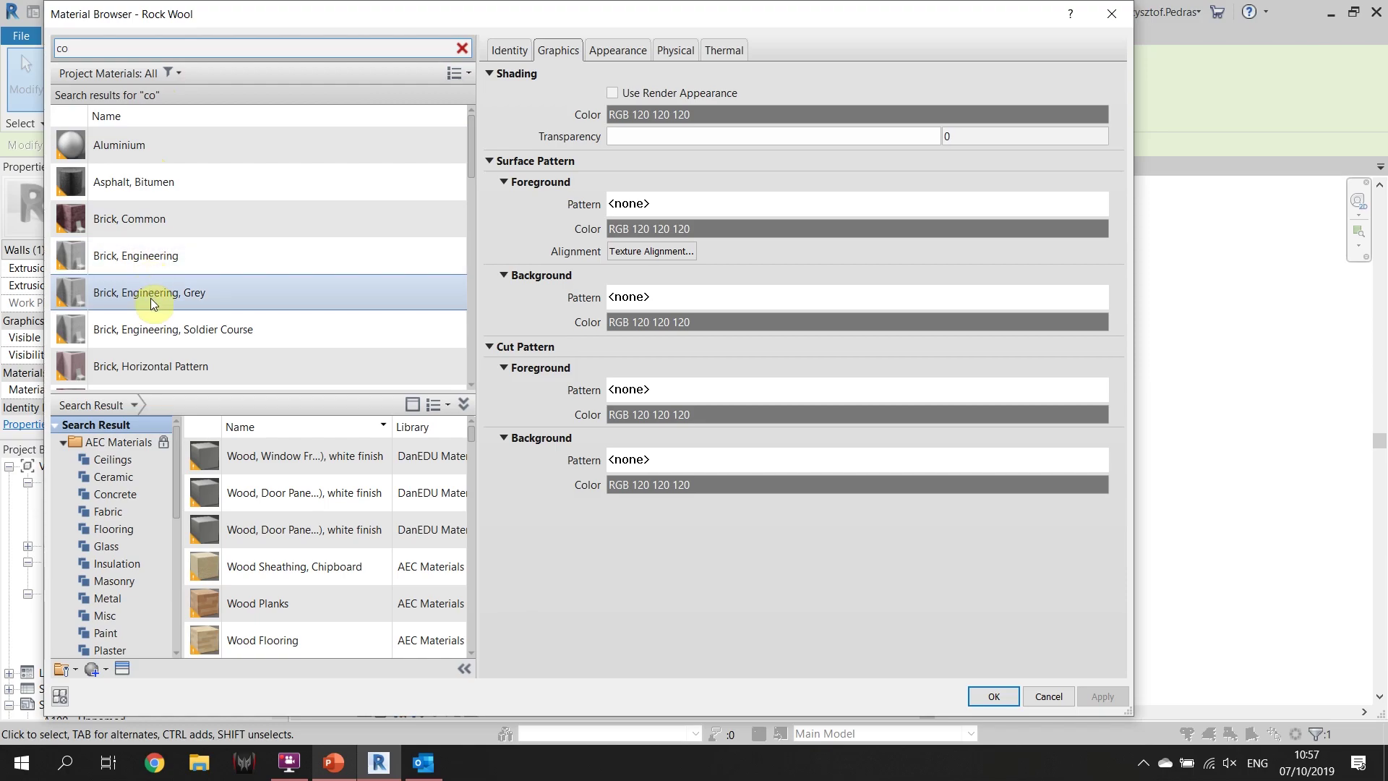
Compare the appearances of Concrete Masonry Units, Concrete, Cast-in-Place - C15 and Concrete, Cast In Situ
scroll(150, 298, "down", 2)
scroll(152, 318, "down", 1)
left_click(153, 336)
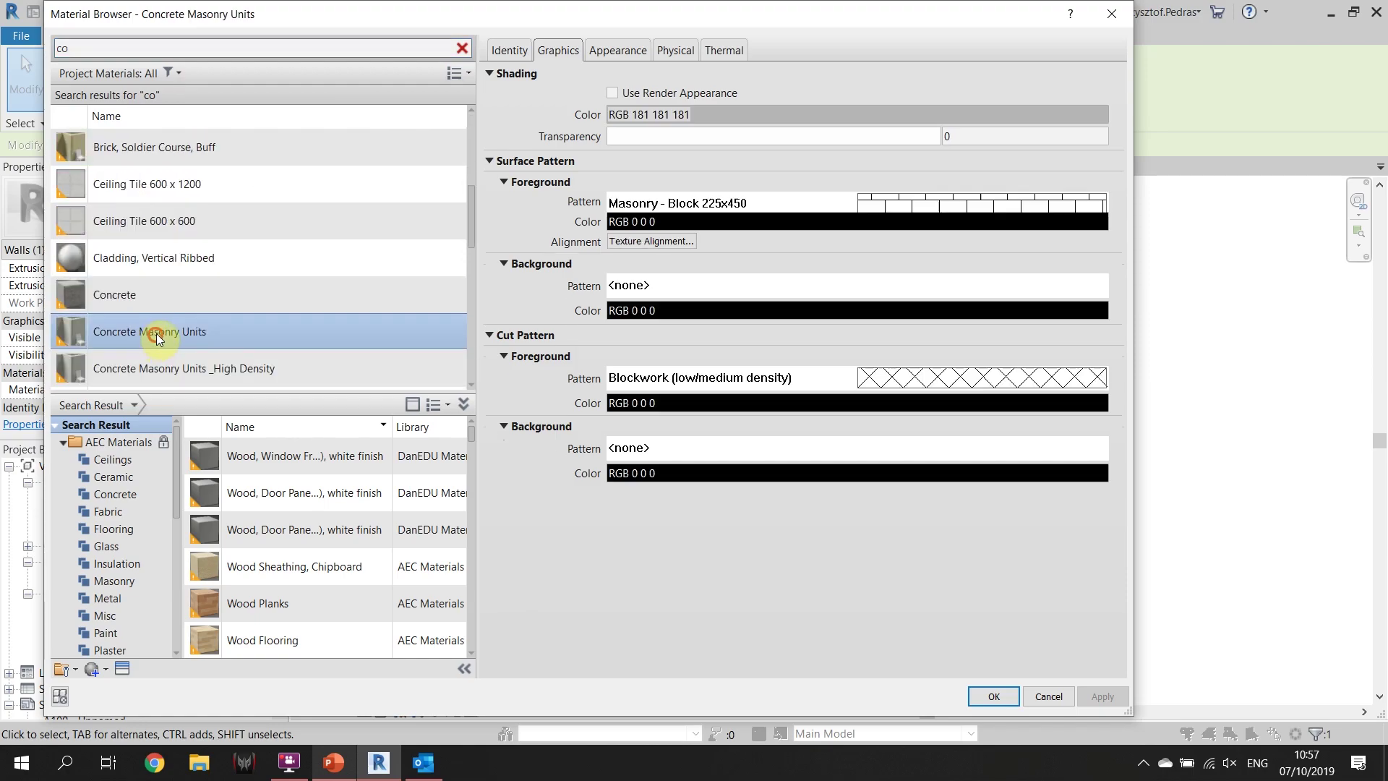
left_click(632, 55)
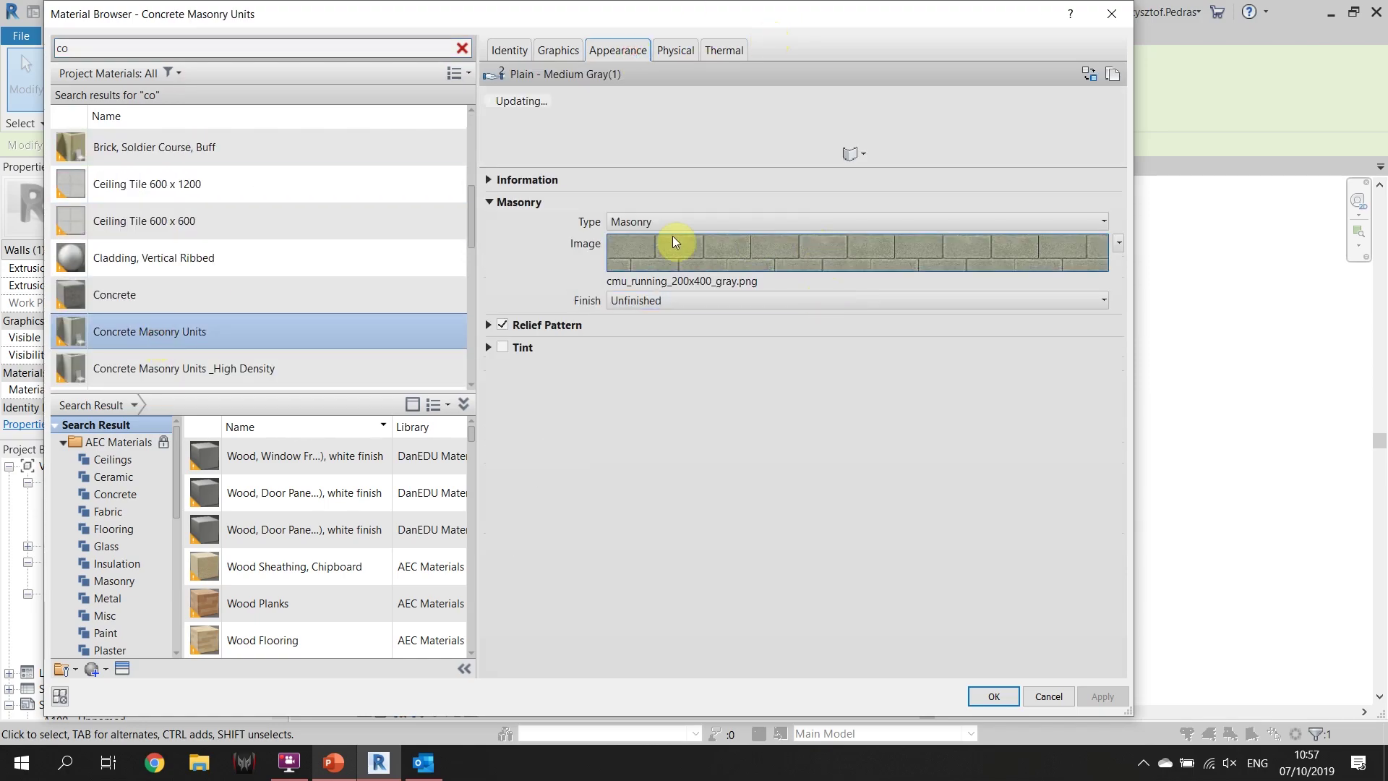
scroll(90, 333, "down", 2)
left_click(124, 323)
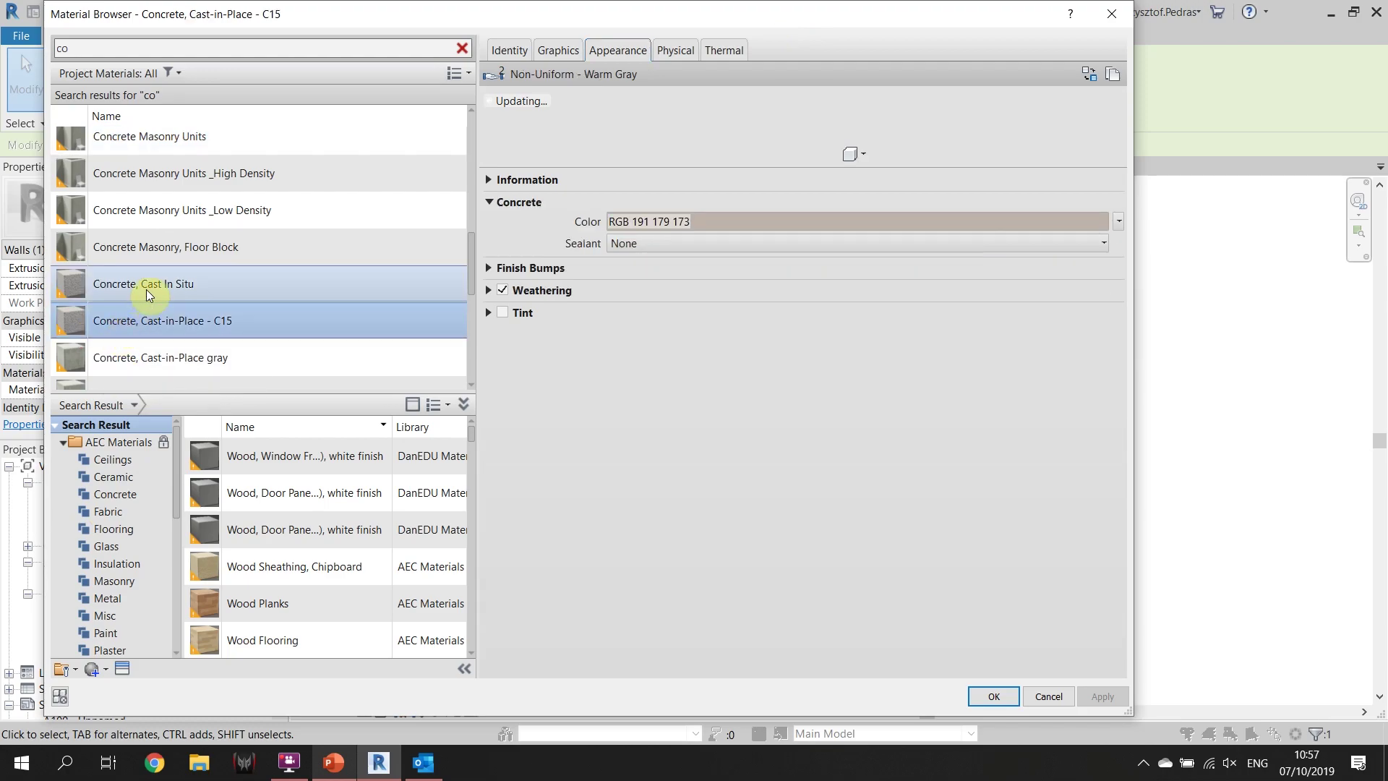
left_click(146, 290)
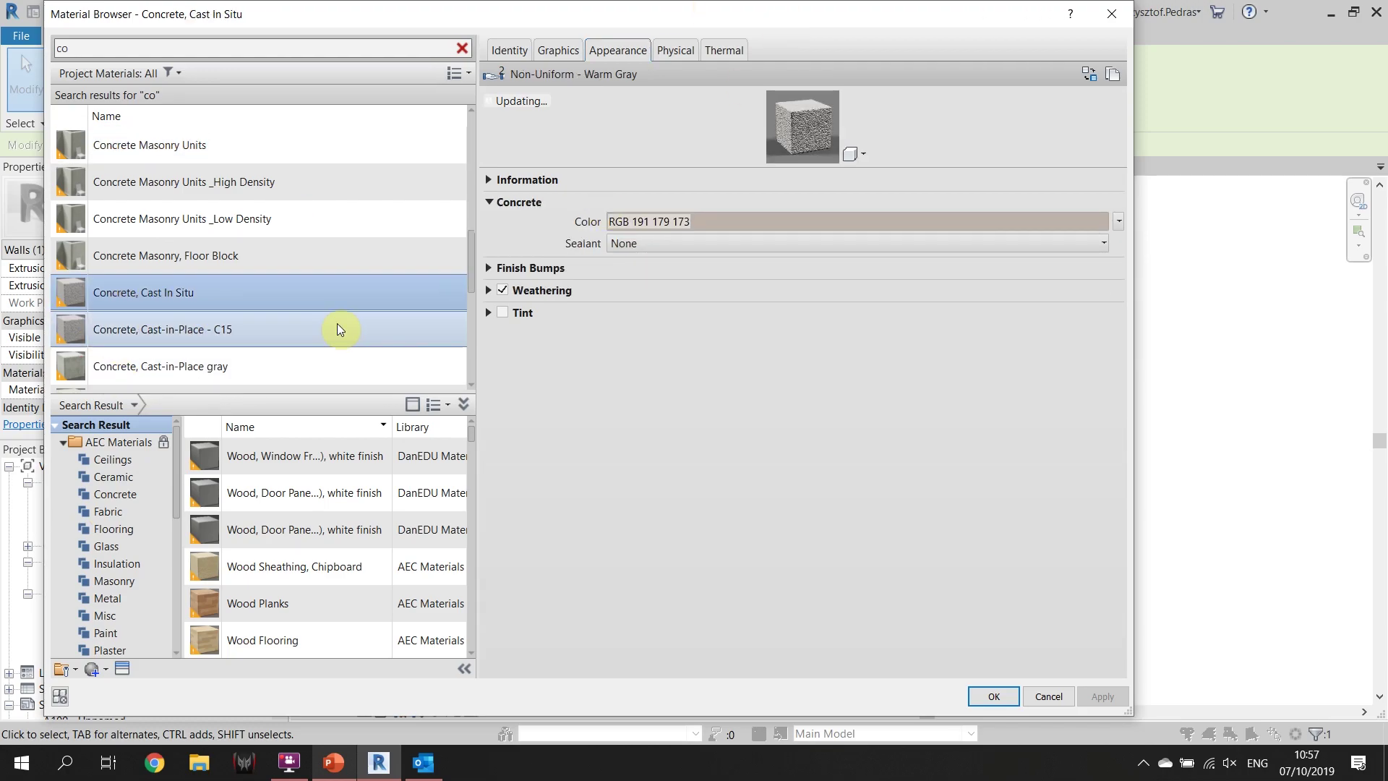
scroll(171, 260, "down", 1)
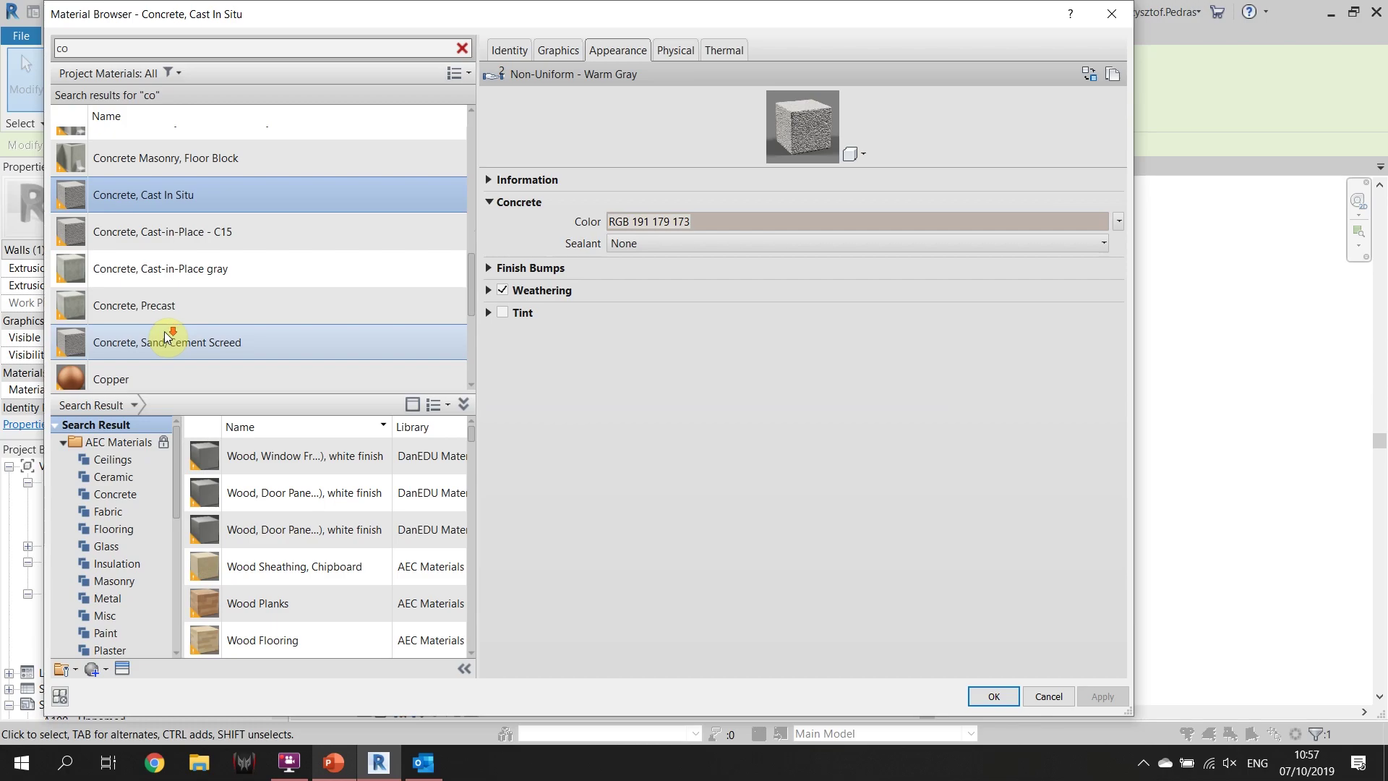
Assign the Concrete, Precast material to the extrusion and finish the in-place model
left_click(172, 292)
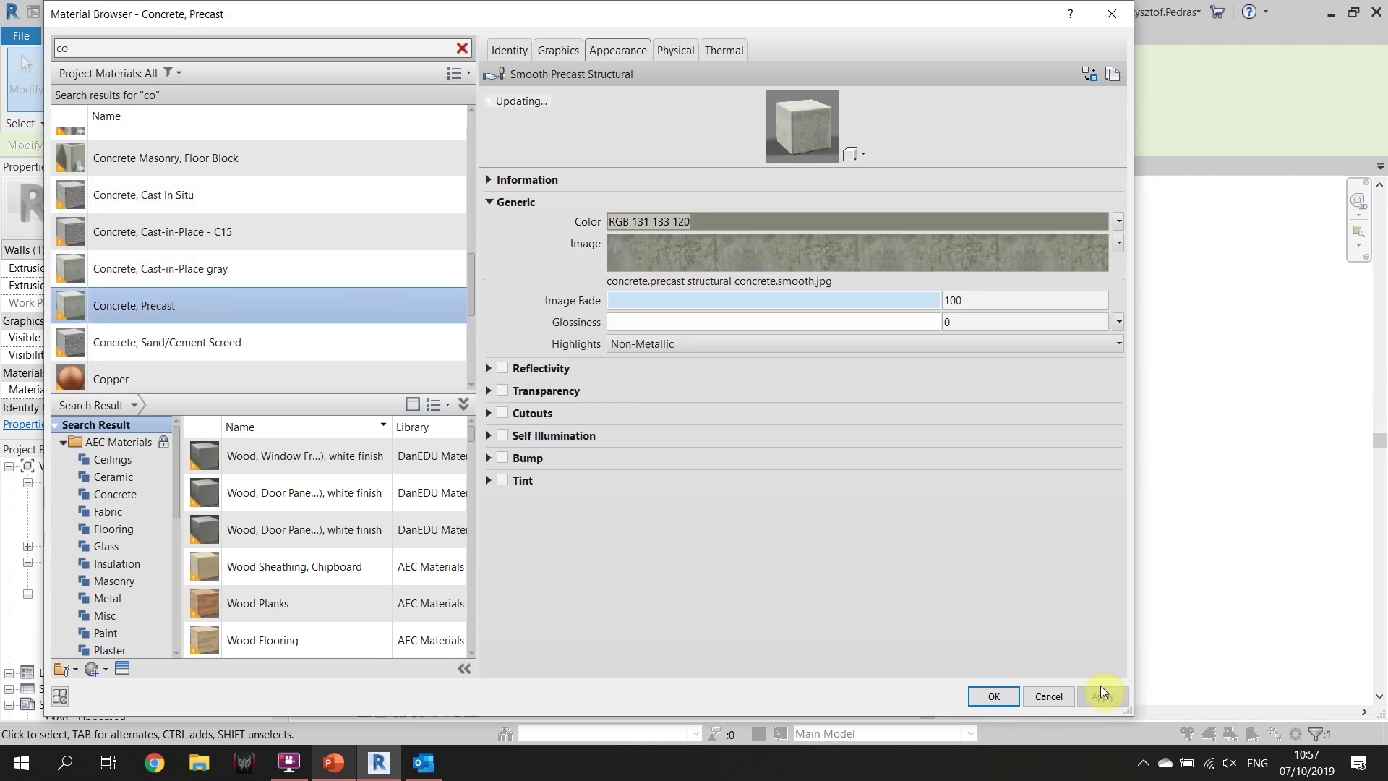
left_click(993, 696)
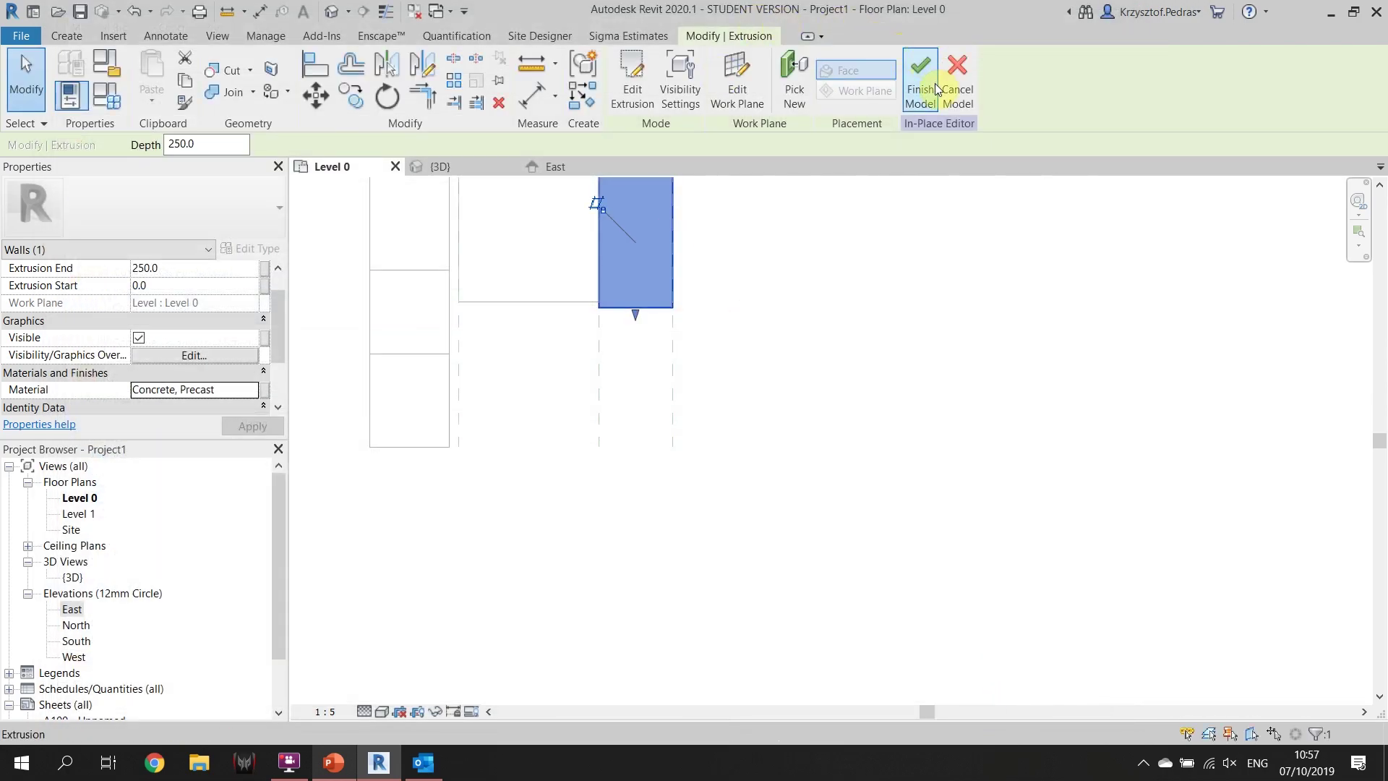
left_click(933, 87)
Examine the brick, insulation and concrete layers from several sides in the 3D view
left_click(419, 164)
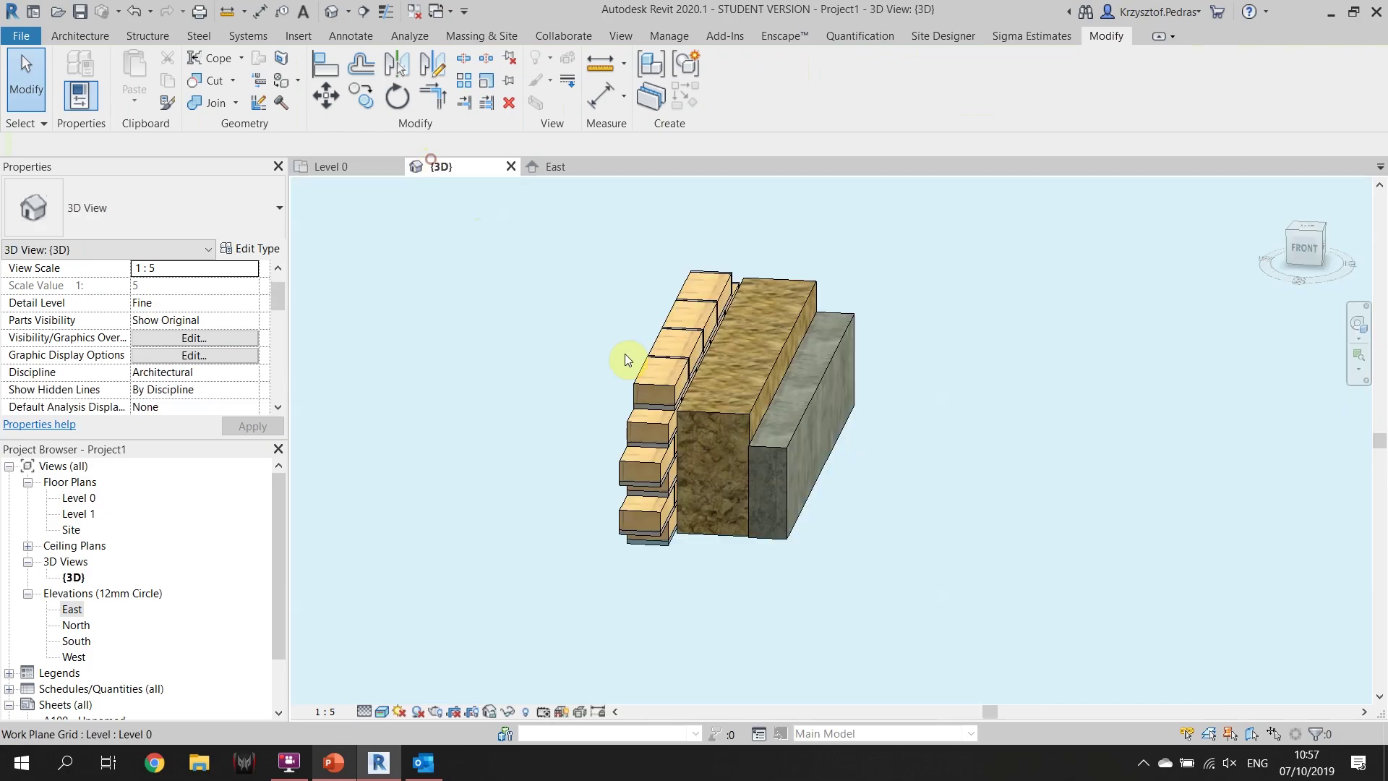
middle_click_drag(889, 497, 963, 479, "shift")
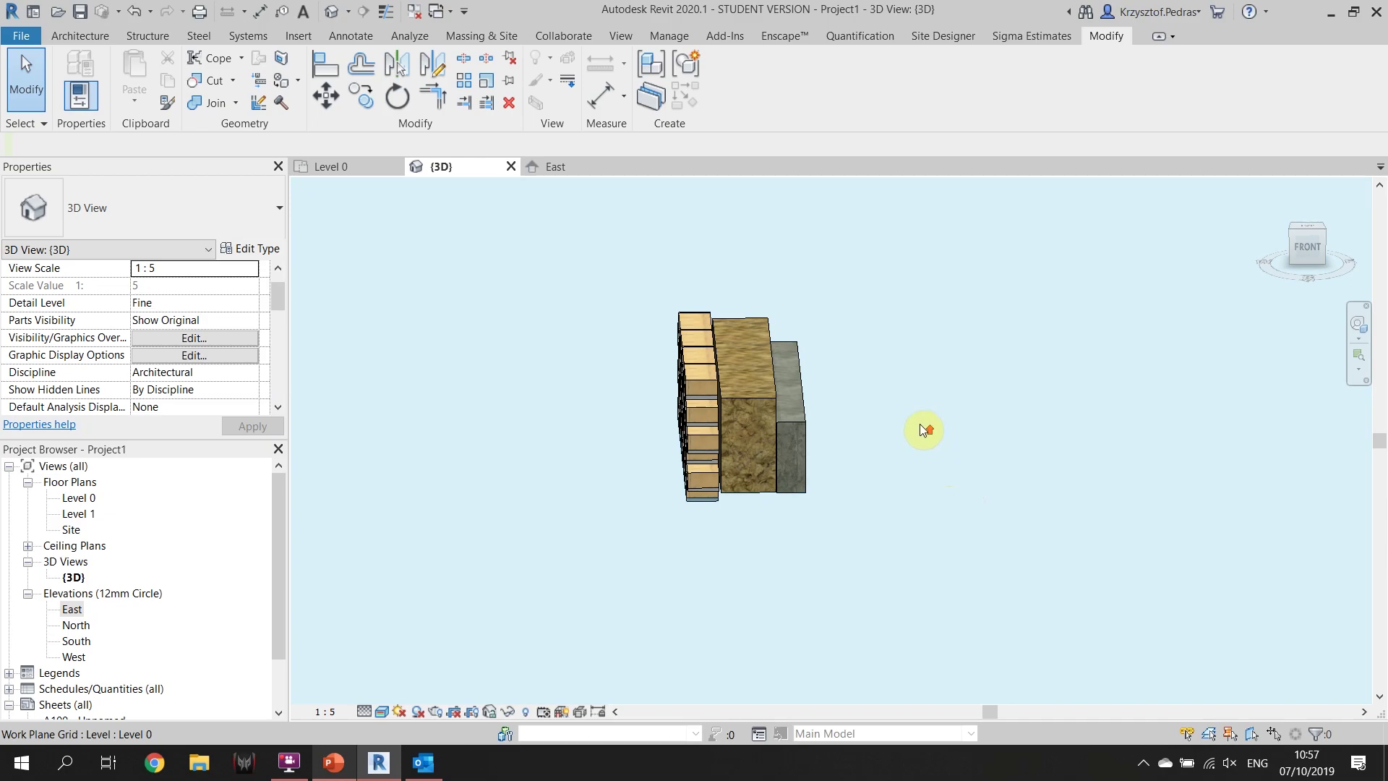
middle_click_drag(923, 427, 732, 327, "shift")
left_click(754, 380)
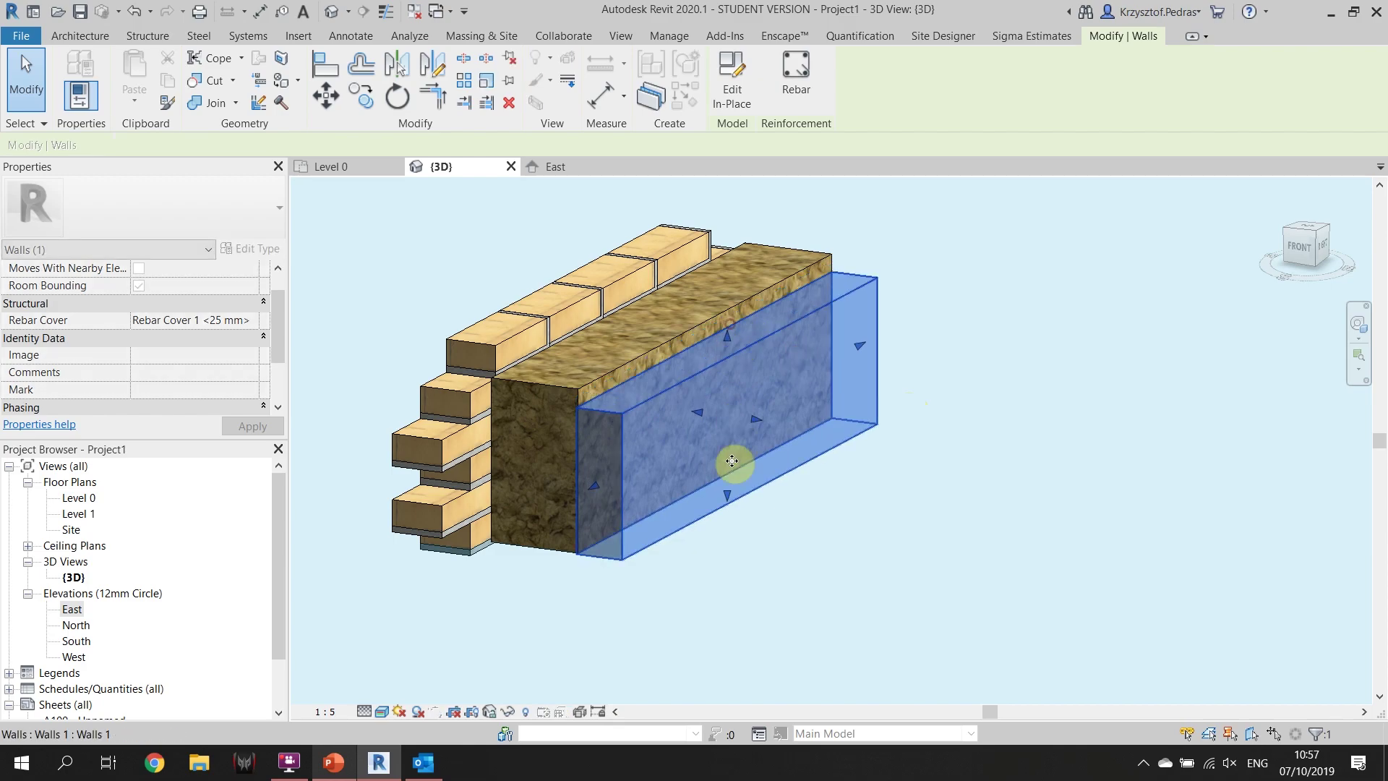
middle_click_drag(706, 429, 471, 427, "shift")
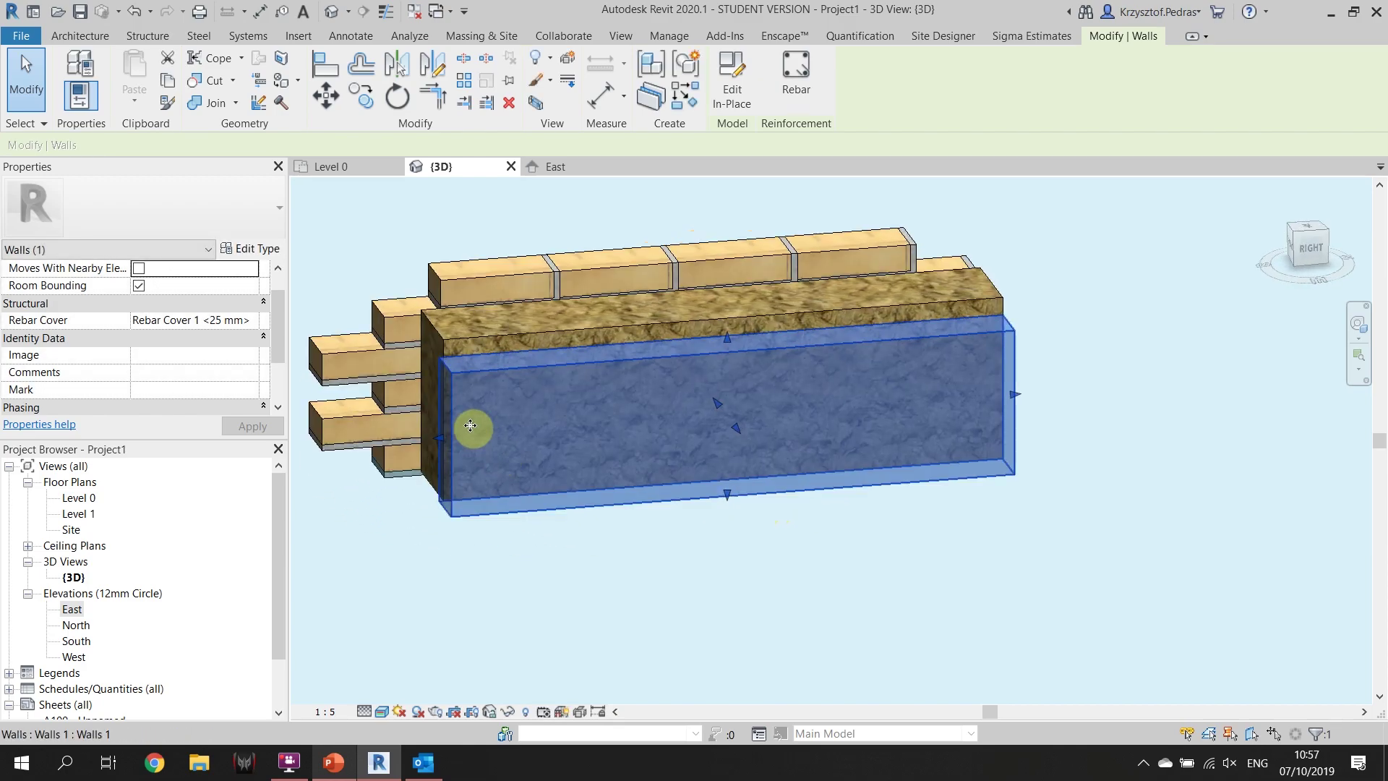
left_click(539, 534)
mouse_move(602, 546)
middle_mouse_down("shift")
mouse_move(855, 552)
mouse_move(980, 521)
mouse_move(969, 530)
middle_mouse_up("shift")
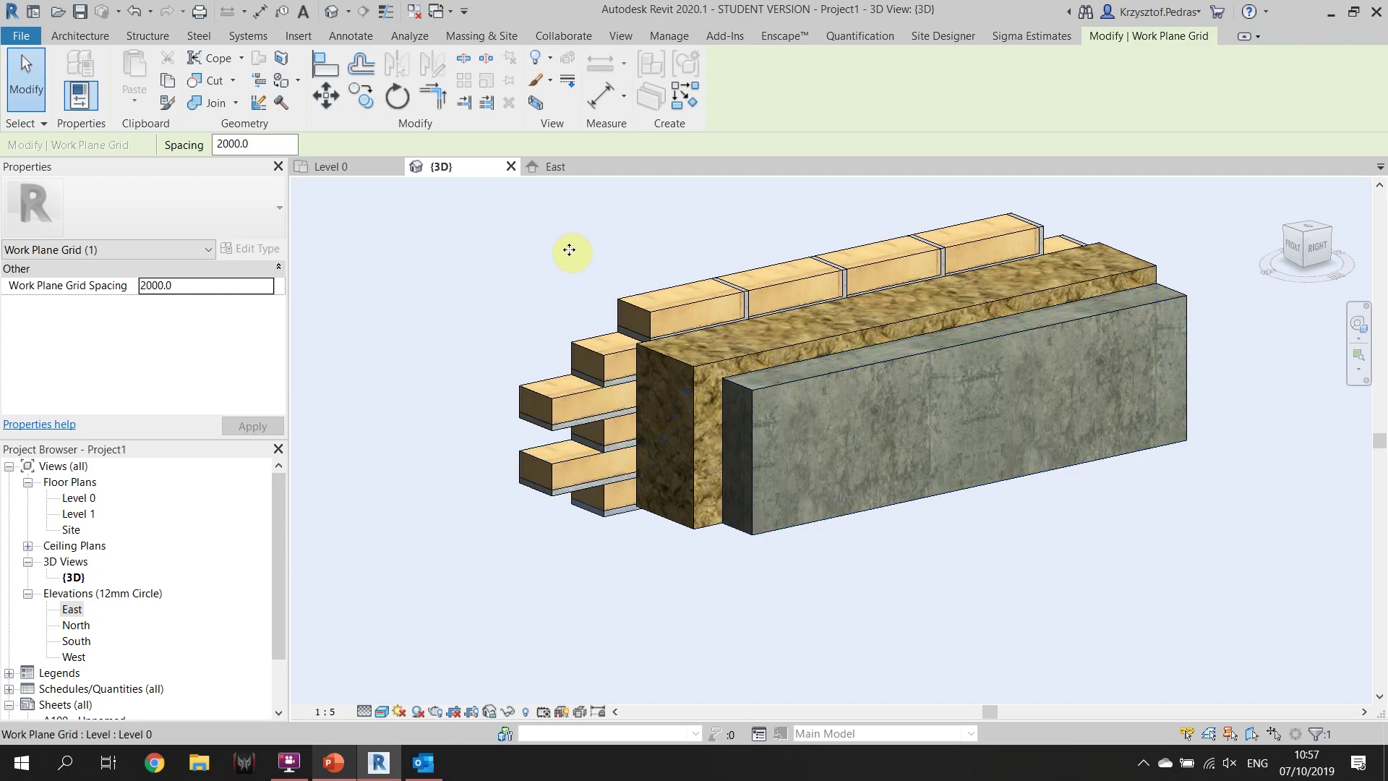
right_click(590, 315)
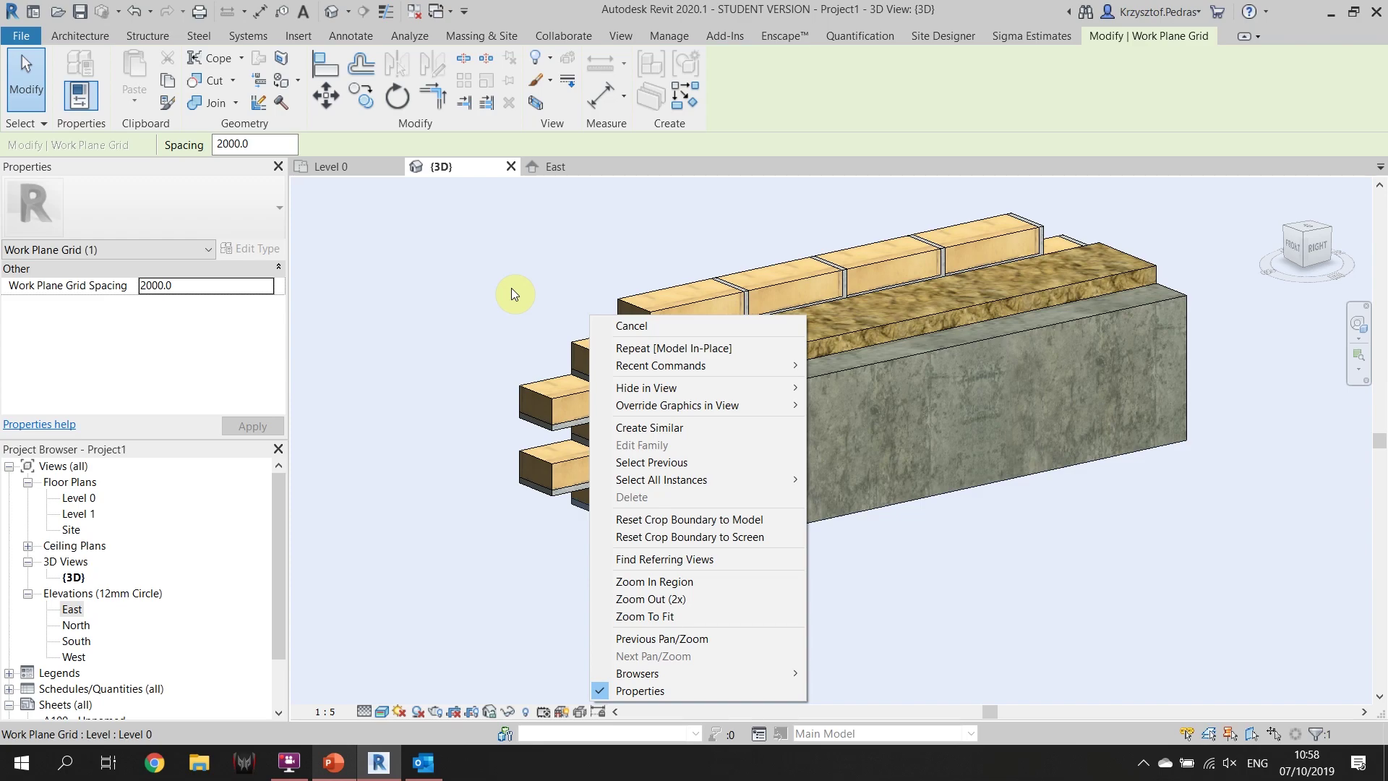
left_click(510, 288)
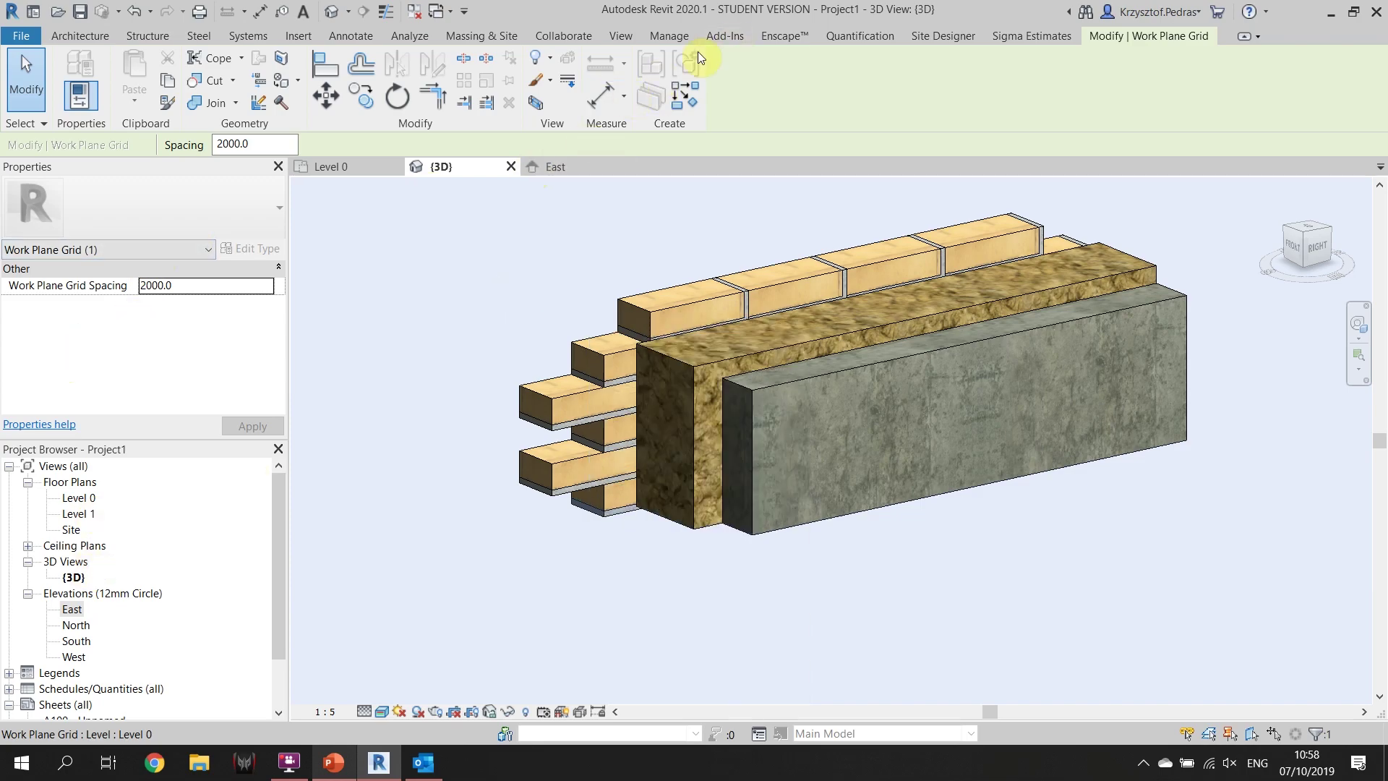
Open the North elevation and set its view scale to 1 : 5
left_click(587, 168)
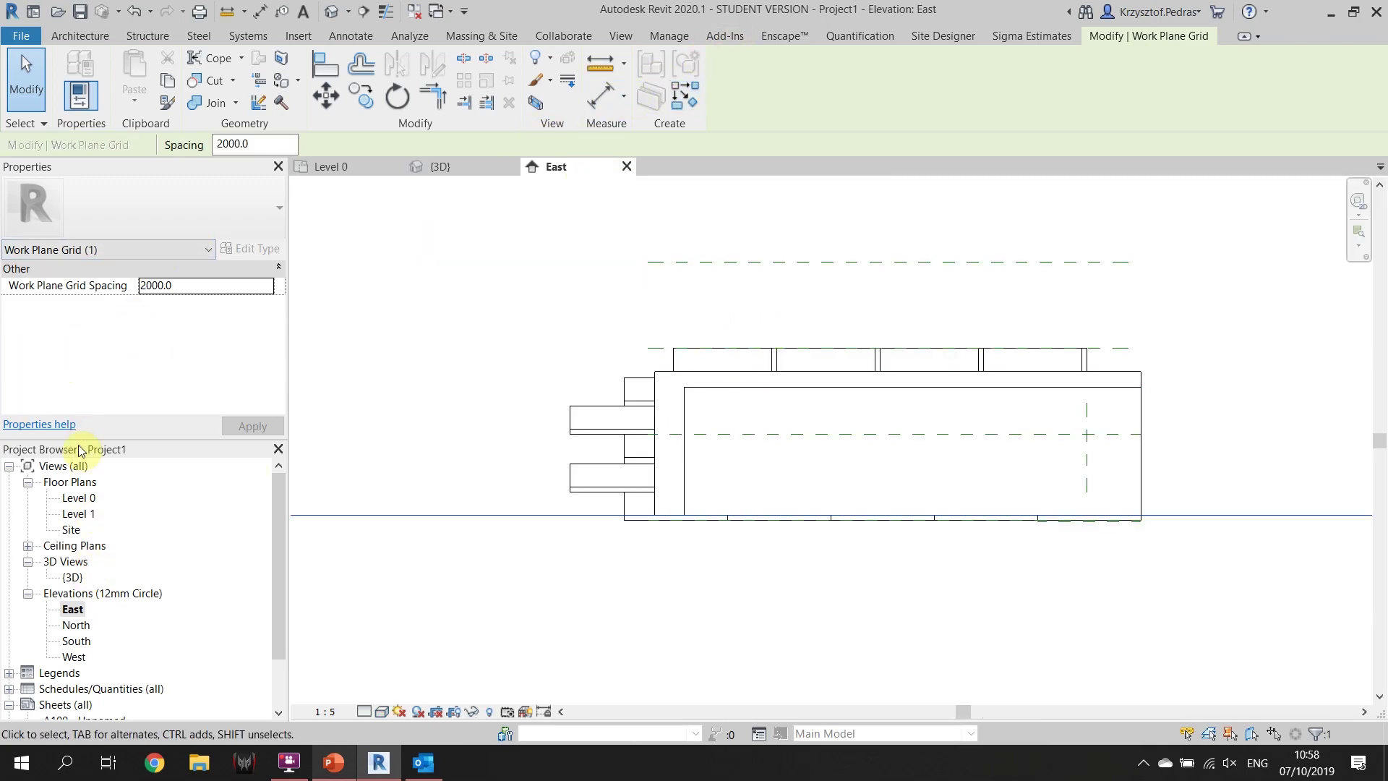
double_click(76, 626)
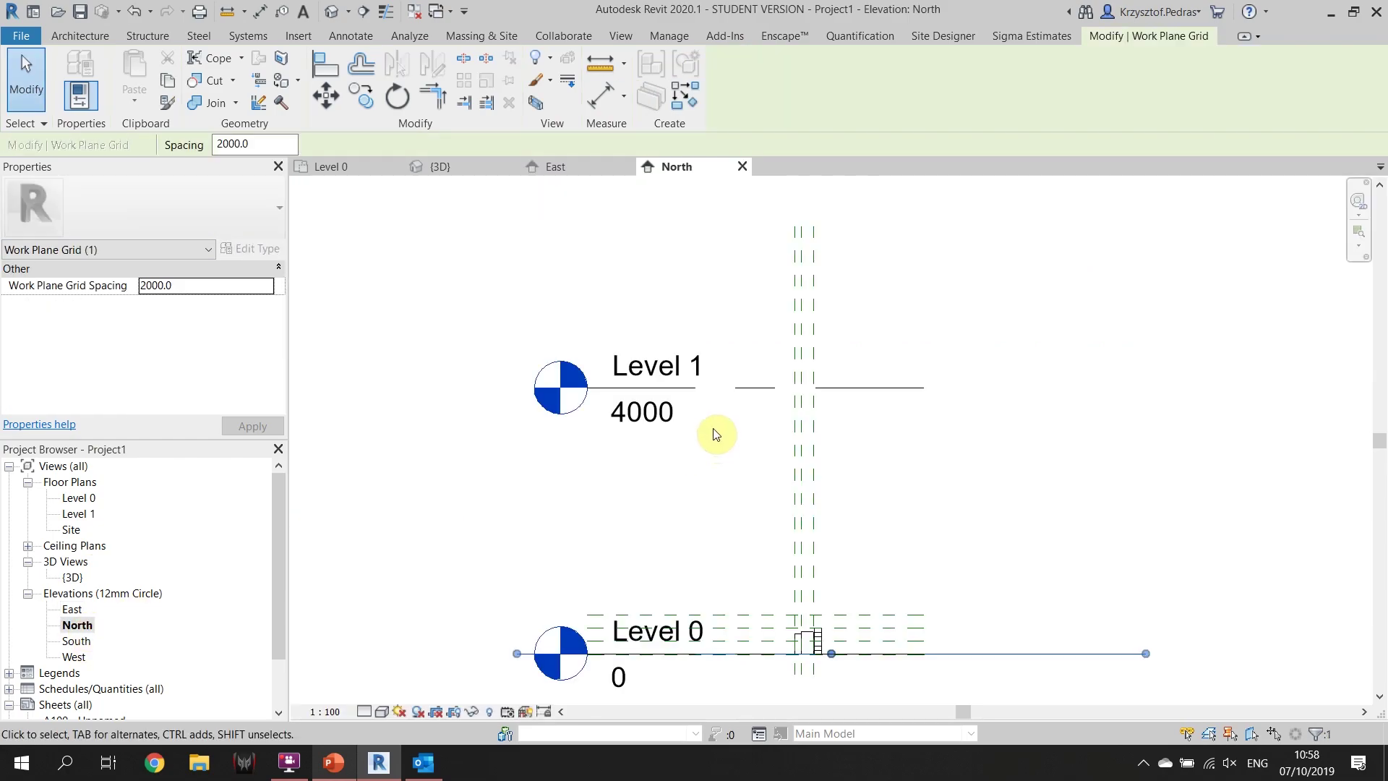
scroll(822, 645, "up", 5)
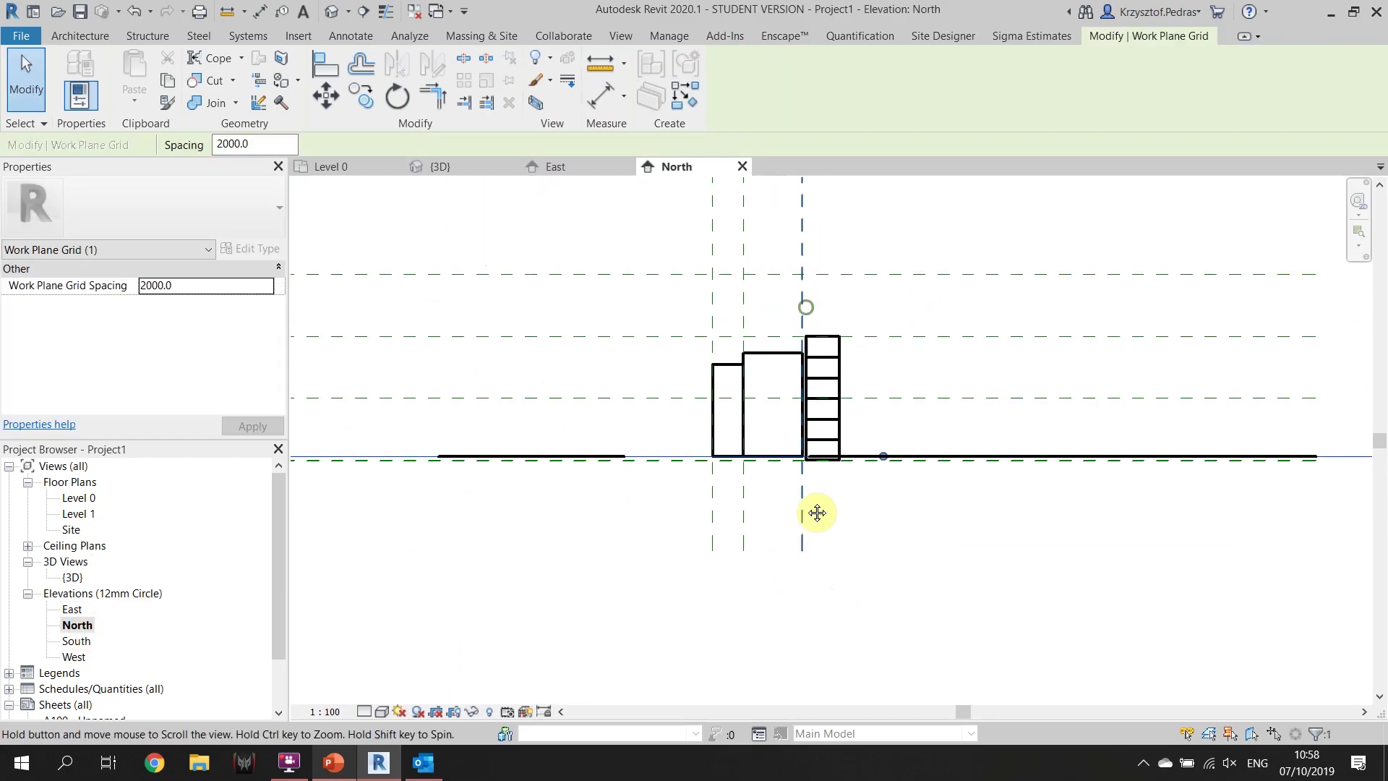
scroll(666, 486, "up", 3)
scroll(723, 558, "up", 2)
scroll(723, 558, "down", 2)
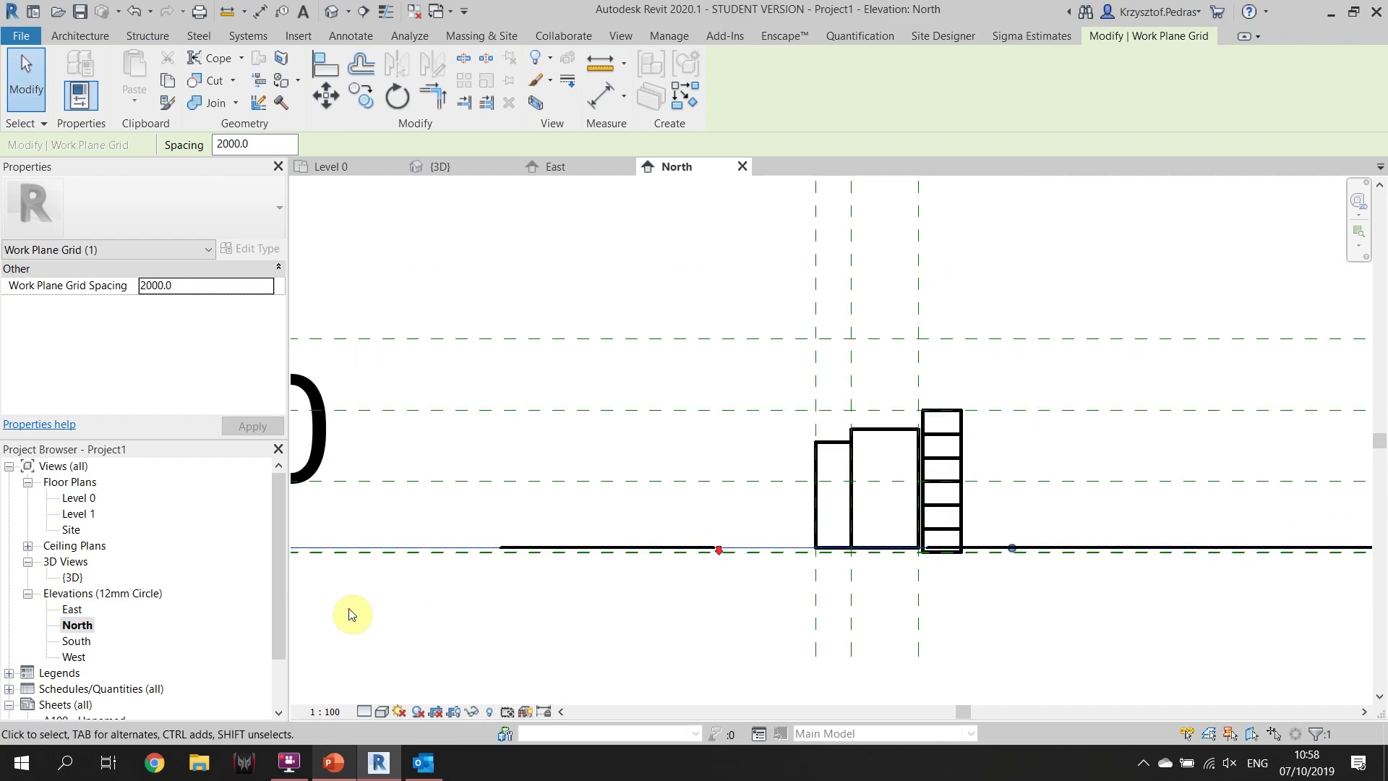
left_click(311, 716)
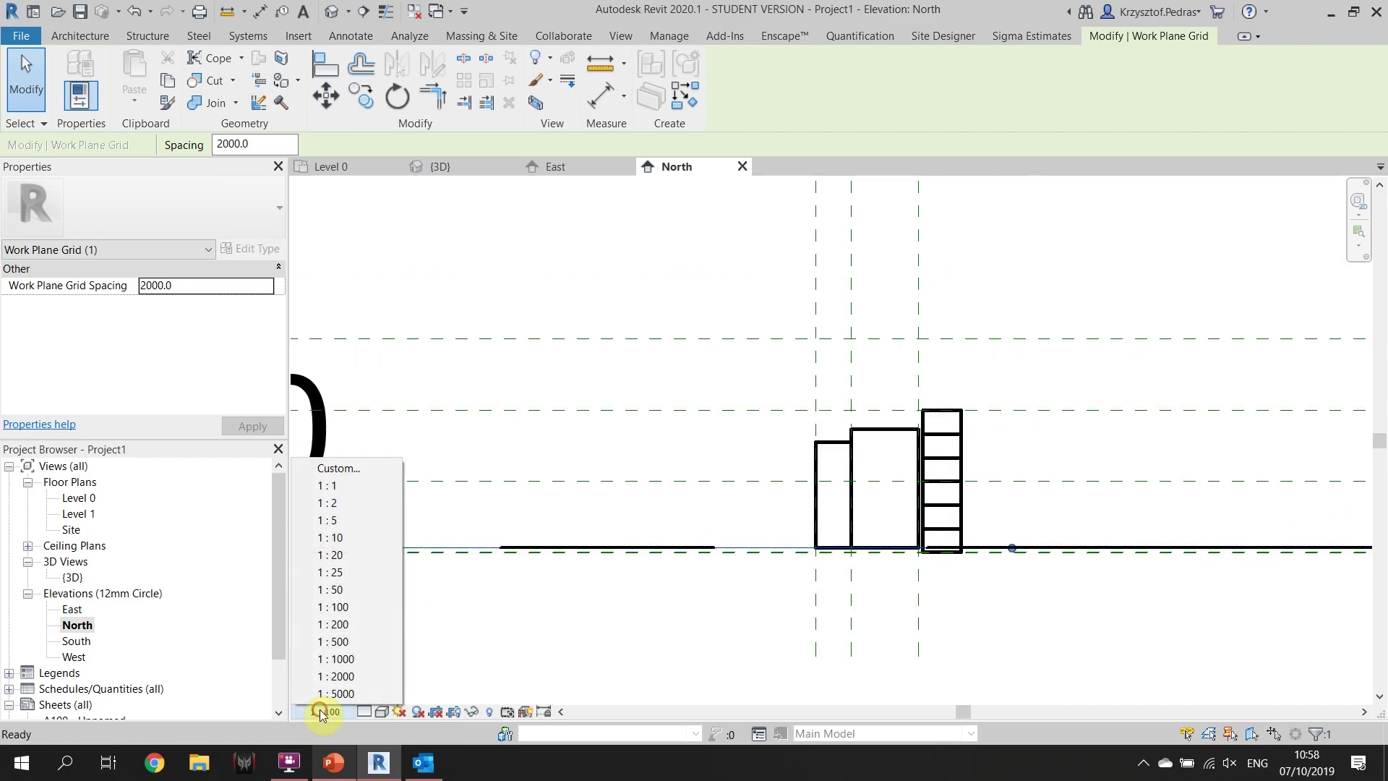
left_click(357, 519)
middle_click_drag(1063, 533, 753, 527)
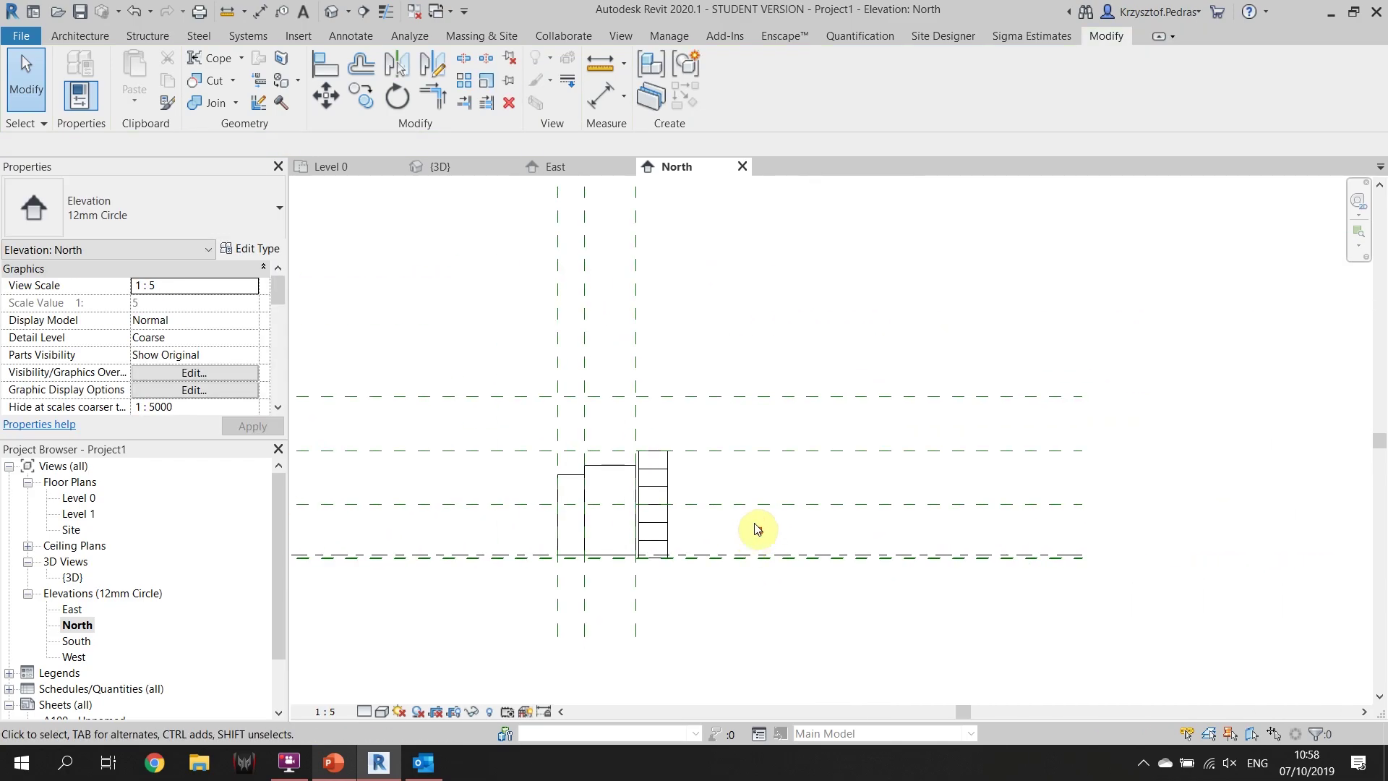
Delete the horizontal reference planes that cross the wall layers, keeping the Level 0 line
scroll(752, 527, "down", 2)
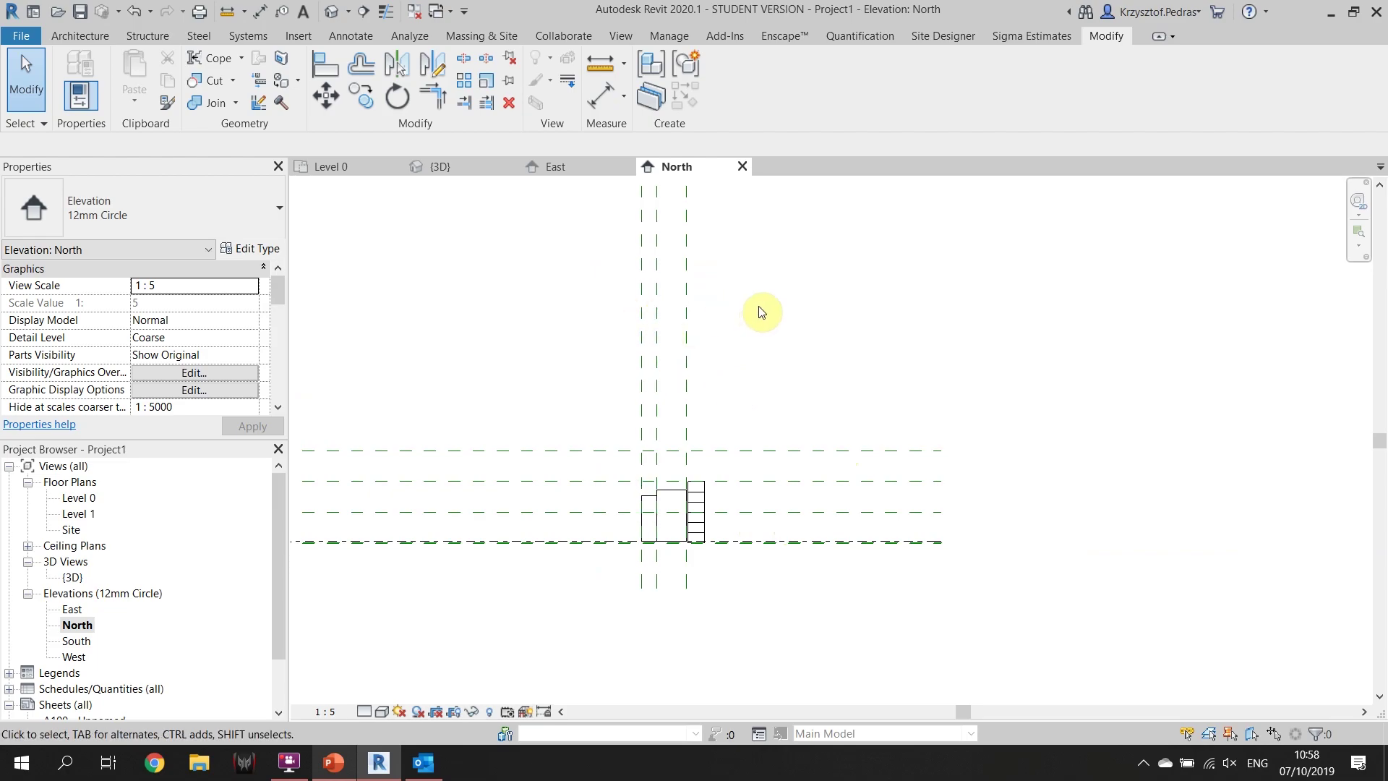
scroll(721, 561, "up", 2)
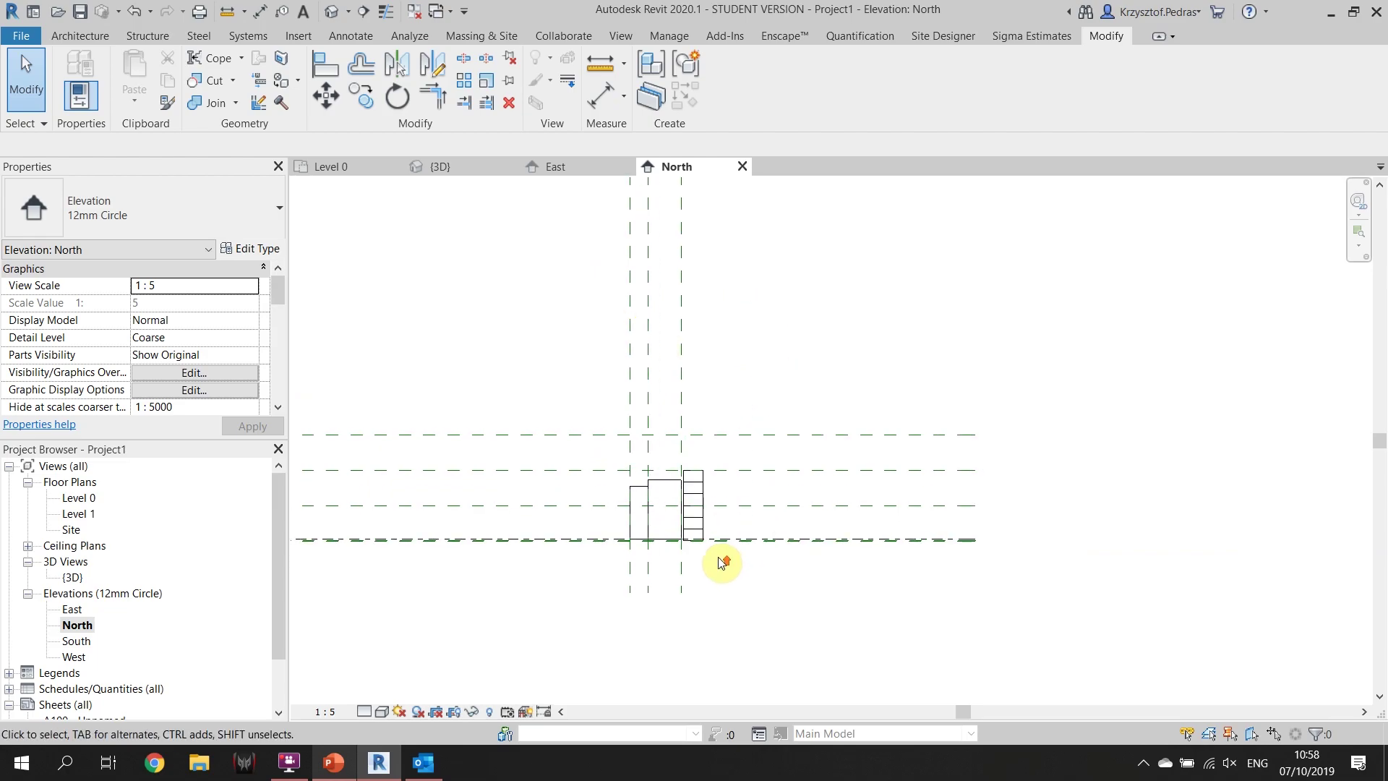
left_click_drag(1029, 367, 996, 515)
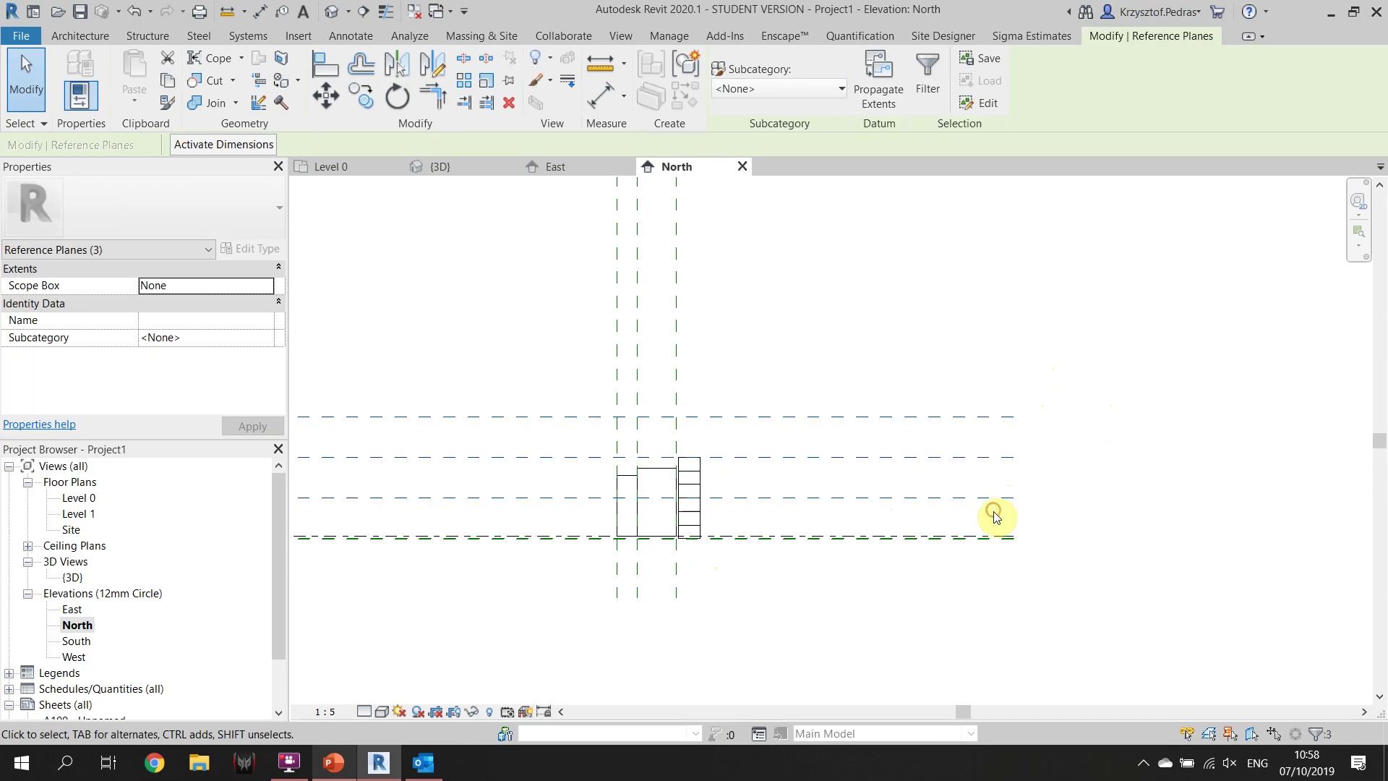
left_click(971, 544)
scroll(955, 545, "up", 5)
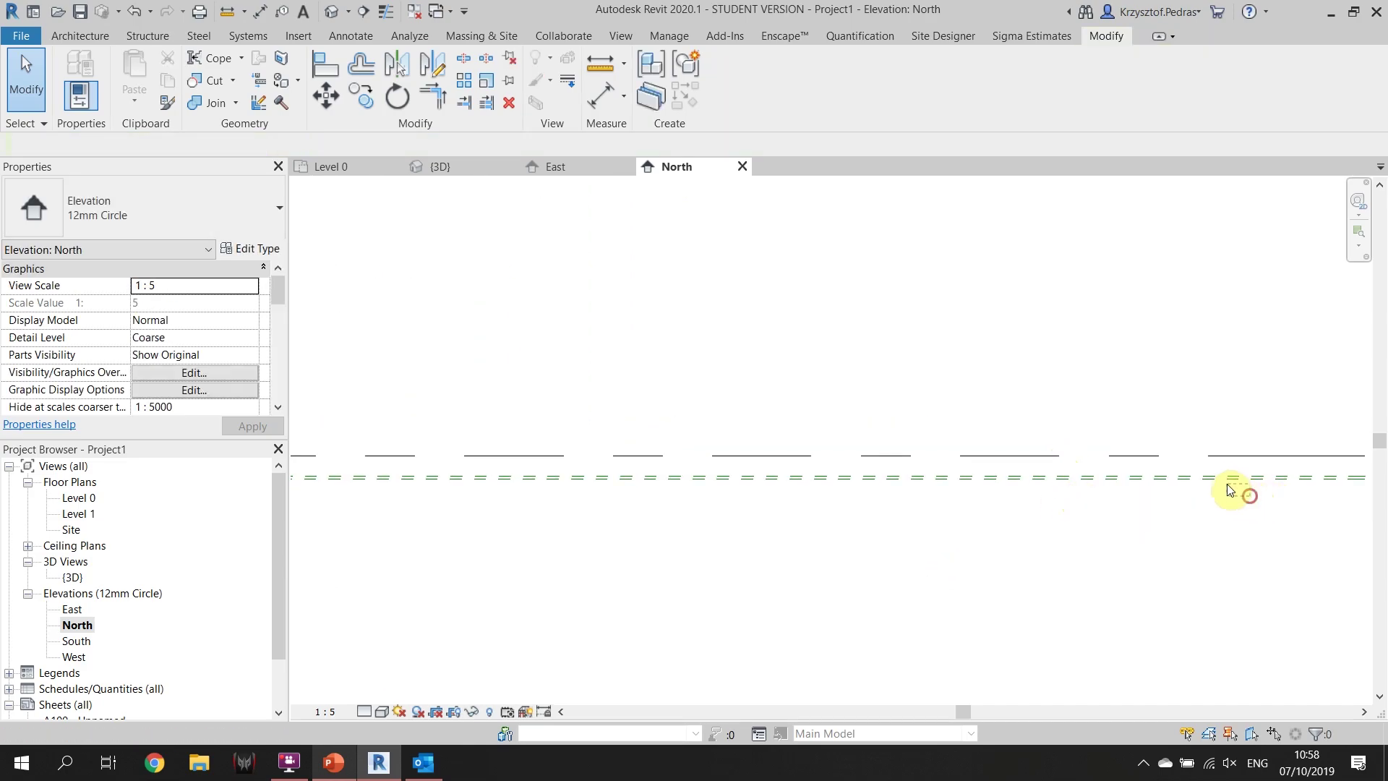
scroll(994, 528, "up", 1)
scroll(1202, 303, "down", 2)
middle_click_drag(996, 528, 1131, 470)
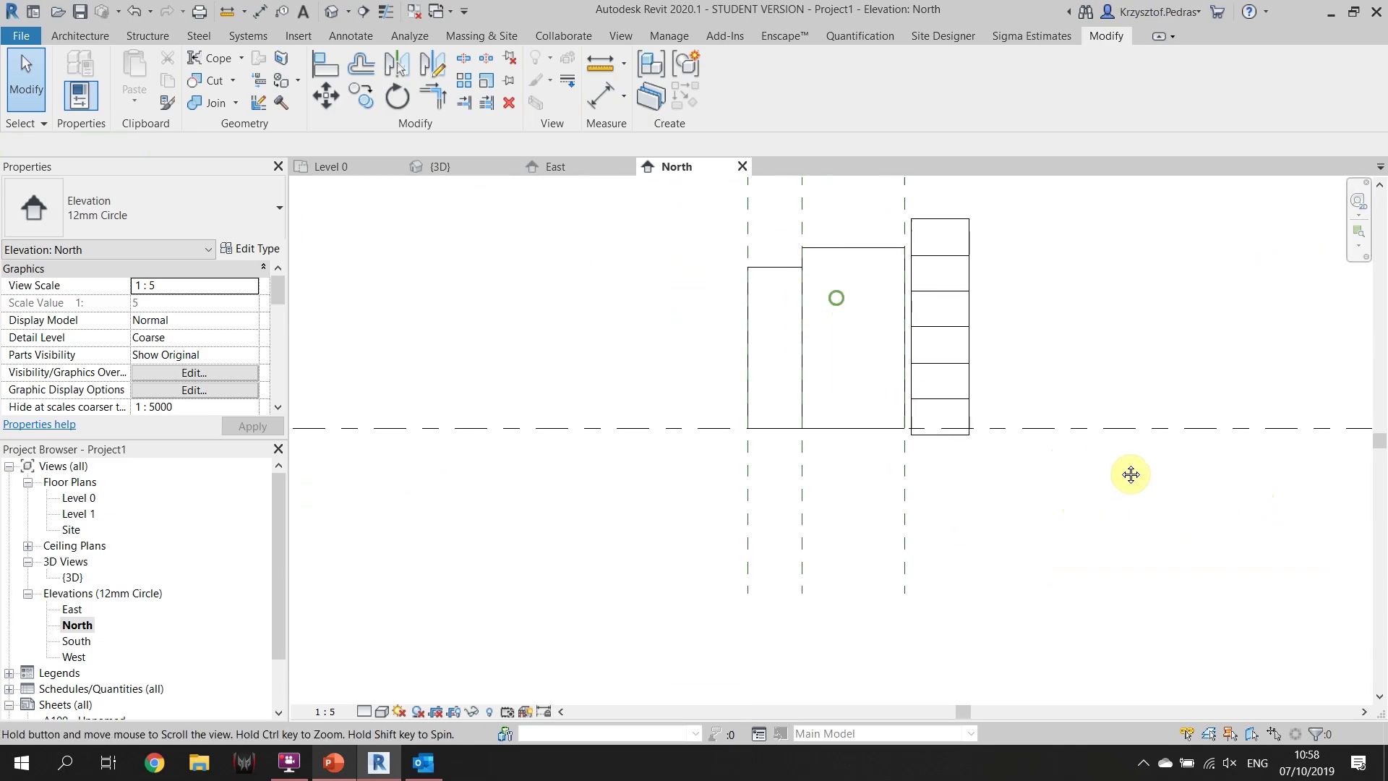
Draw a vertical reference plane below Level 0, offset 390 from the concrete wall's inner face
middle_click_drag(812, 462, 824, 527)
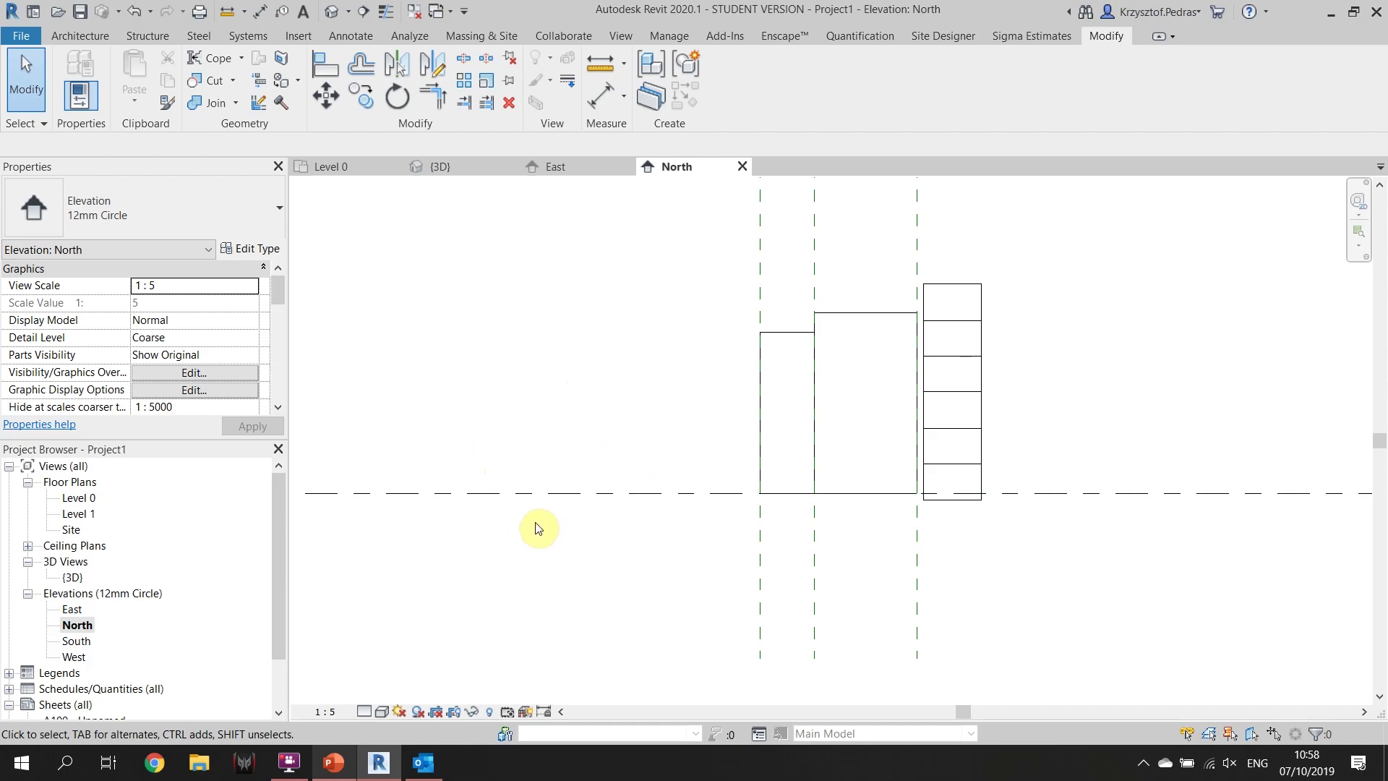
scroll(725, 530, "up", 1)
scroll(732, 531, "up", 2)
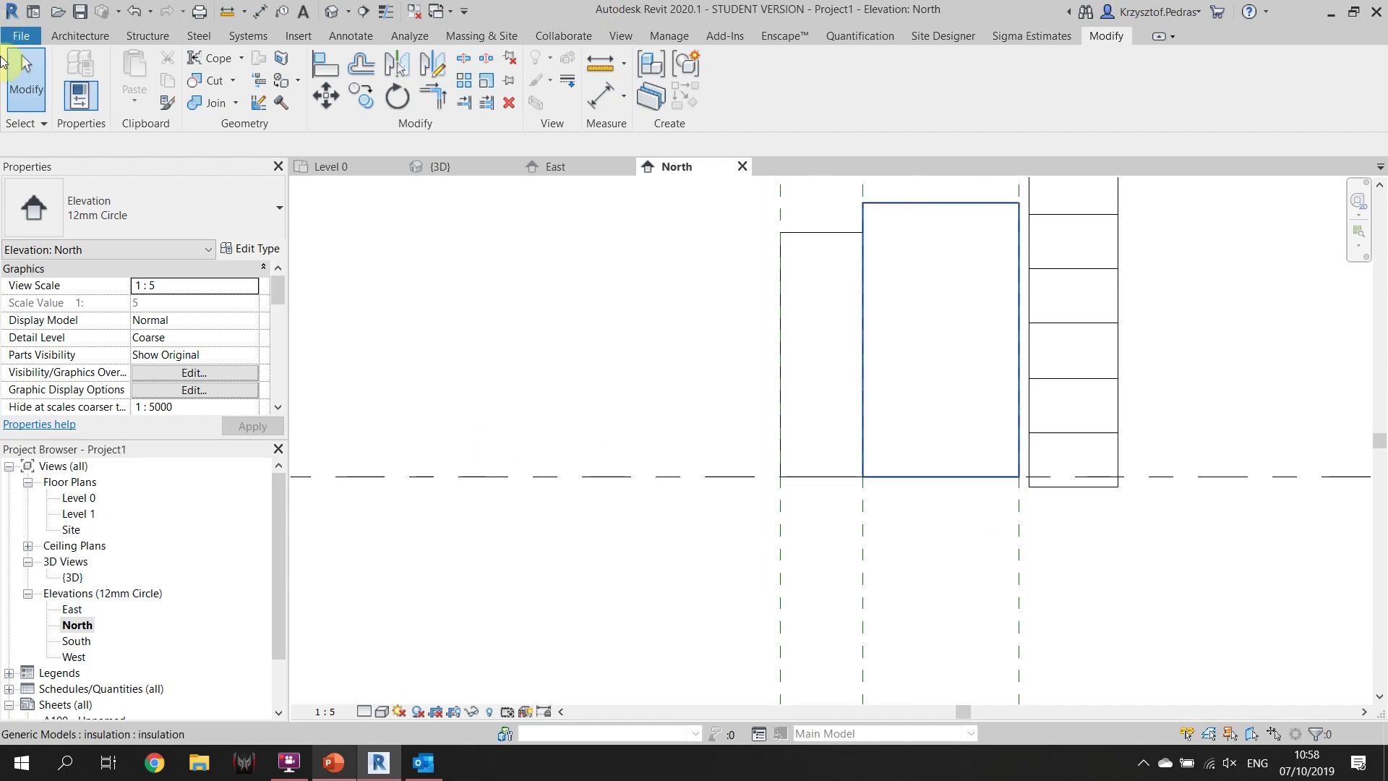
left_click(75, 40)
left_click(1300, 80)
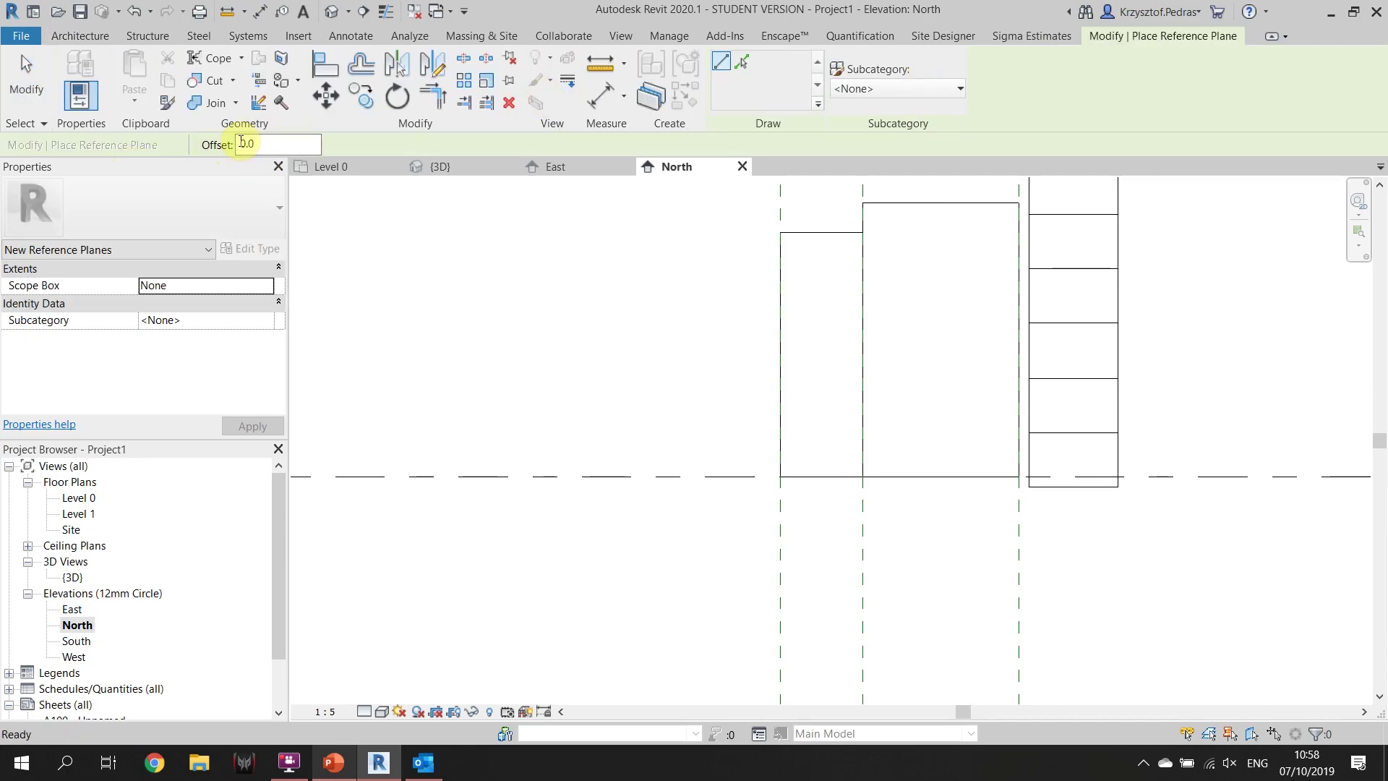
double_click(241, 142)
type("390")
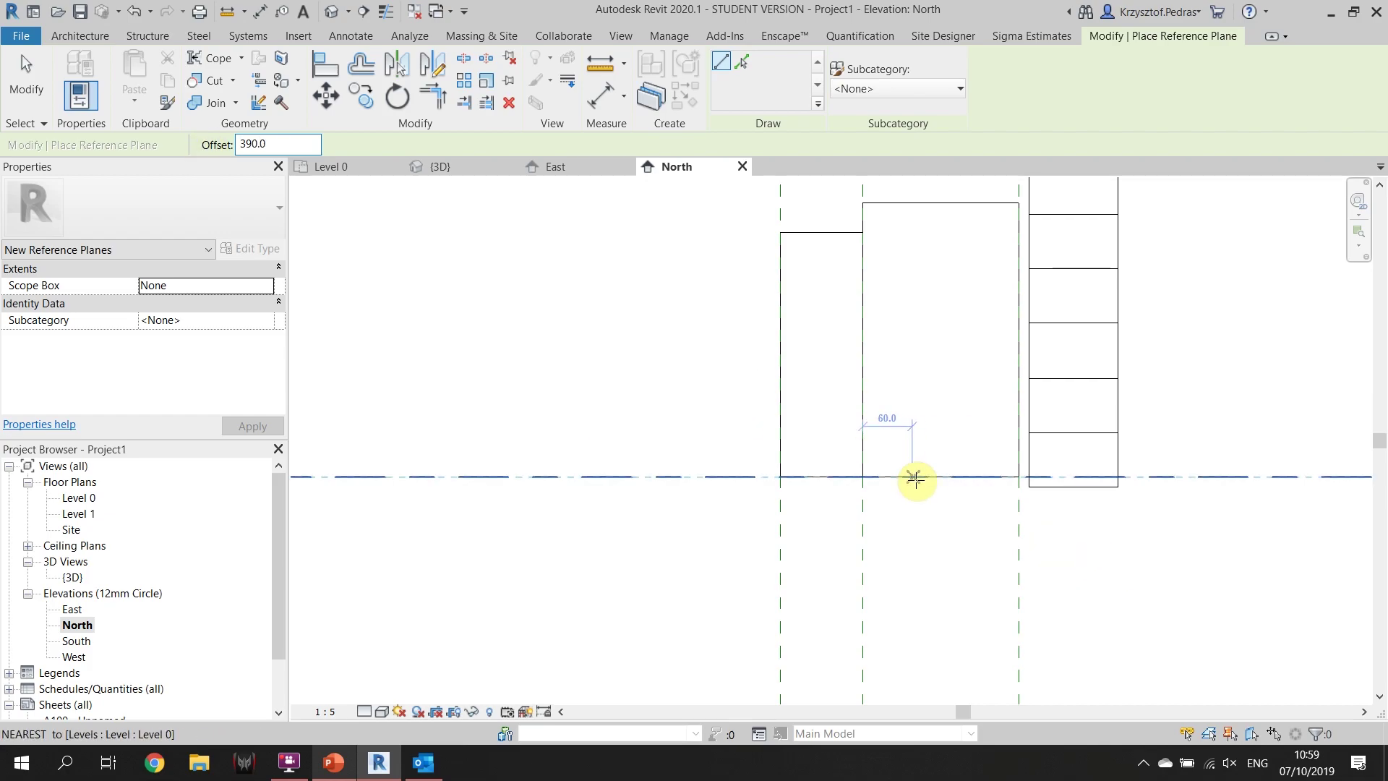
left_click(777, 477)
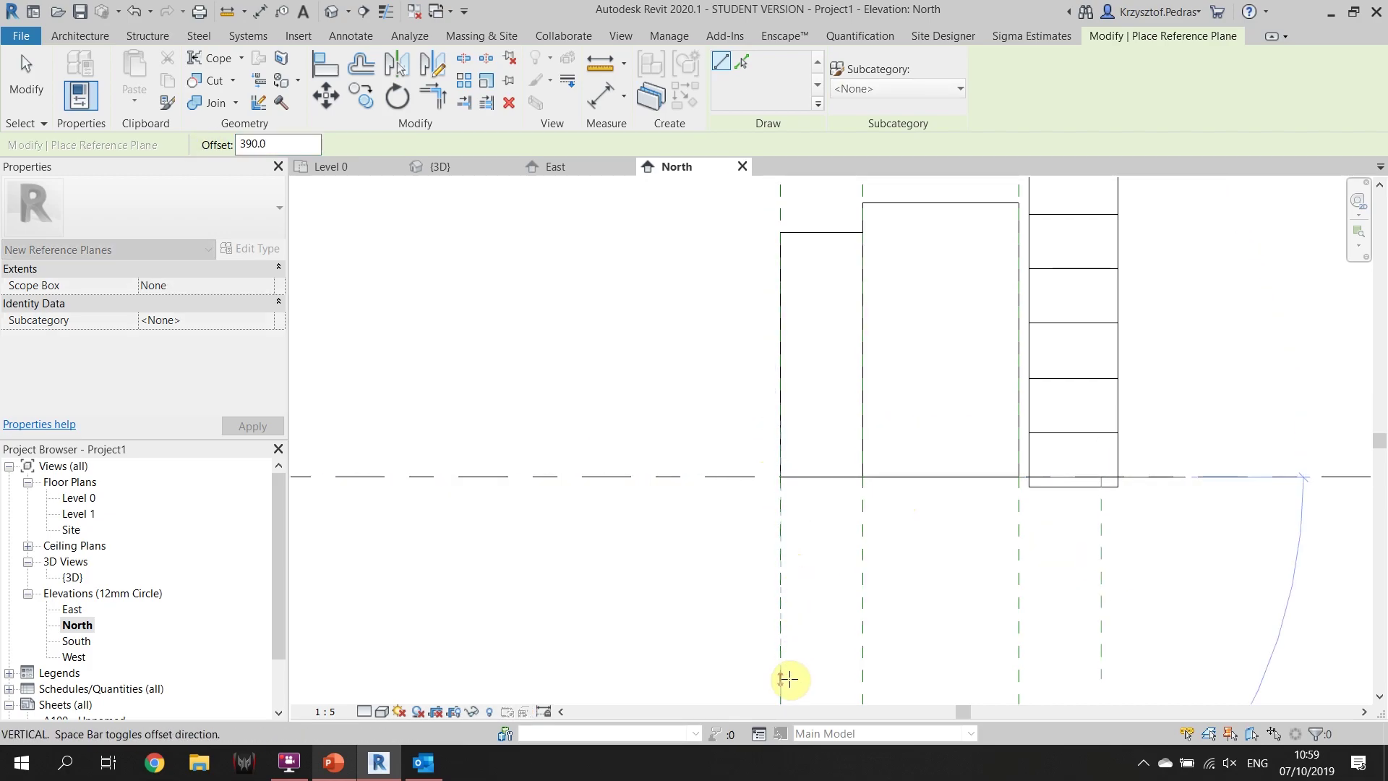
middle_click_drag(790, 675, 800, 574)
scroll(800, 574, "down", 1)
key("Escape")
key("Escape")
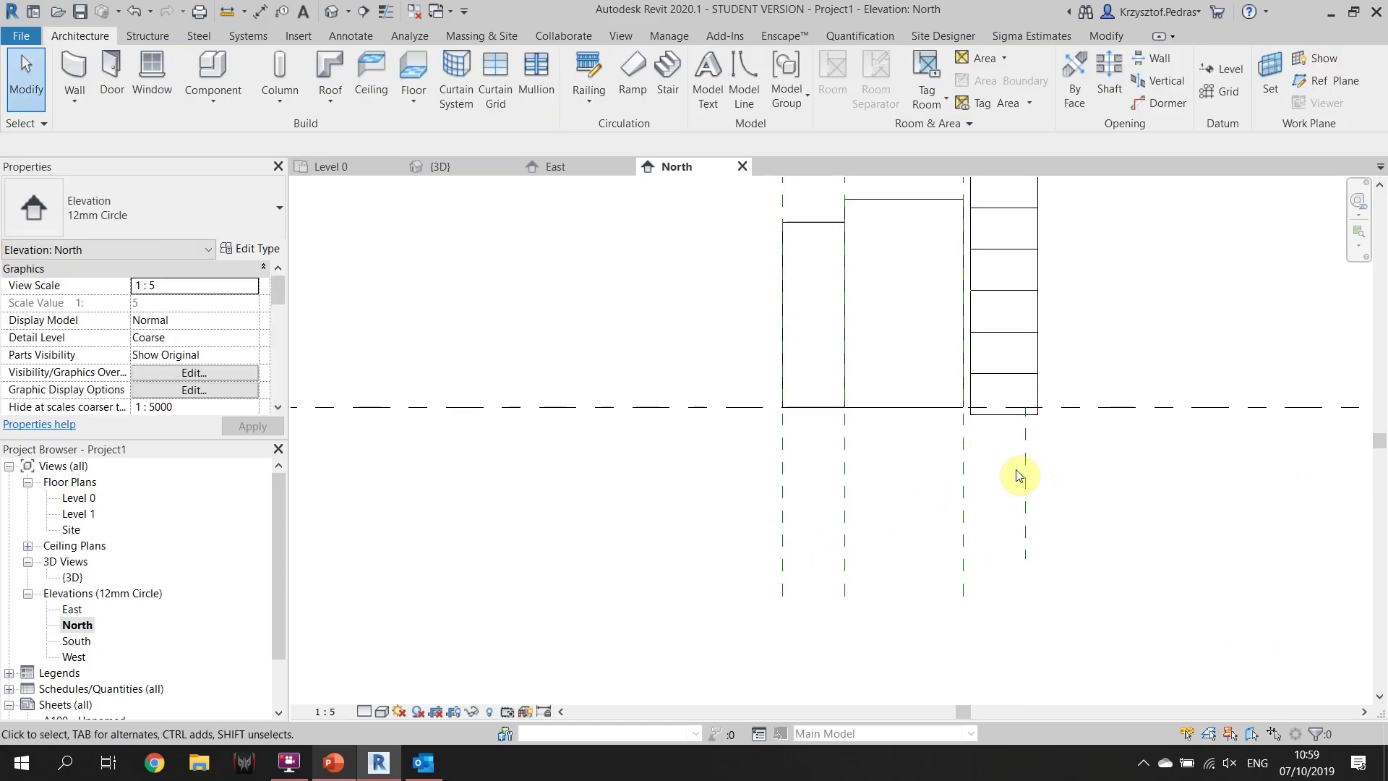
Delete the two vertical reference planes along the insulation's inner and outer faces
left_click(844, 501)
key("Delete")
left_click(963, 482)
key("Delete")
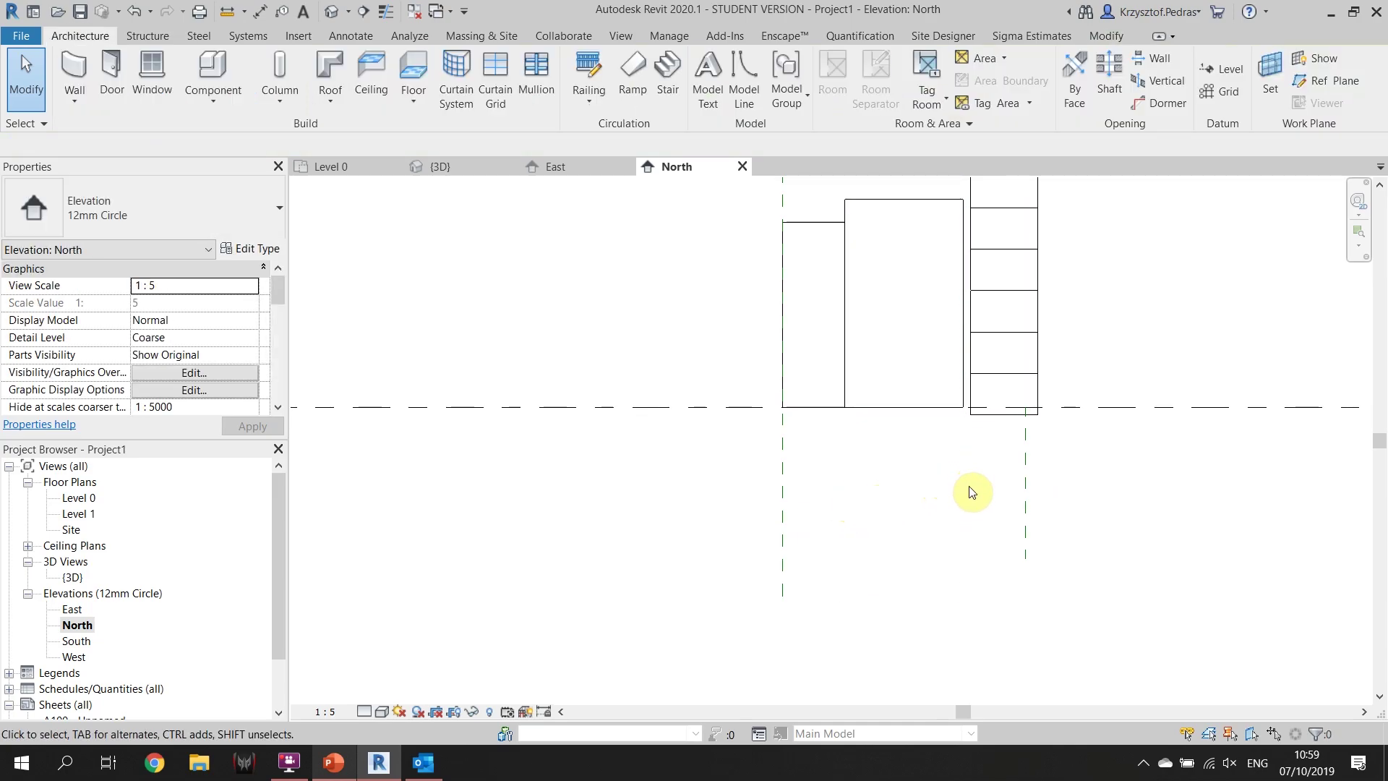
Draw a horizontal reference plane from the bottom outer corner of the lowest brick to just past the concrete wall's inner face
scroll(965, 439, "up", 4)
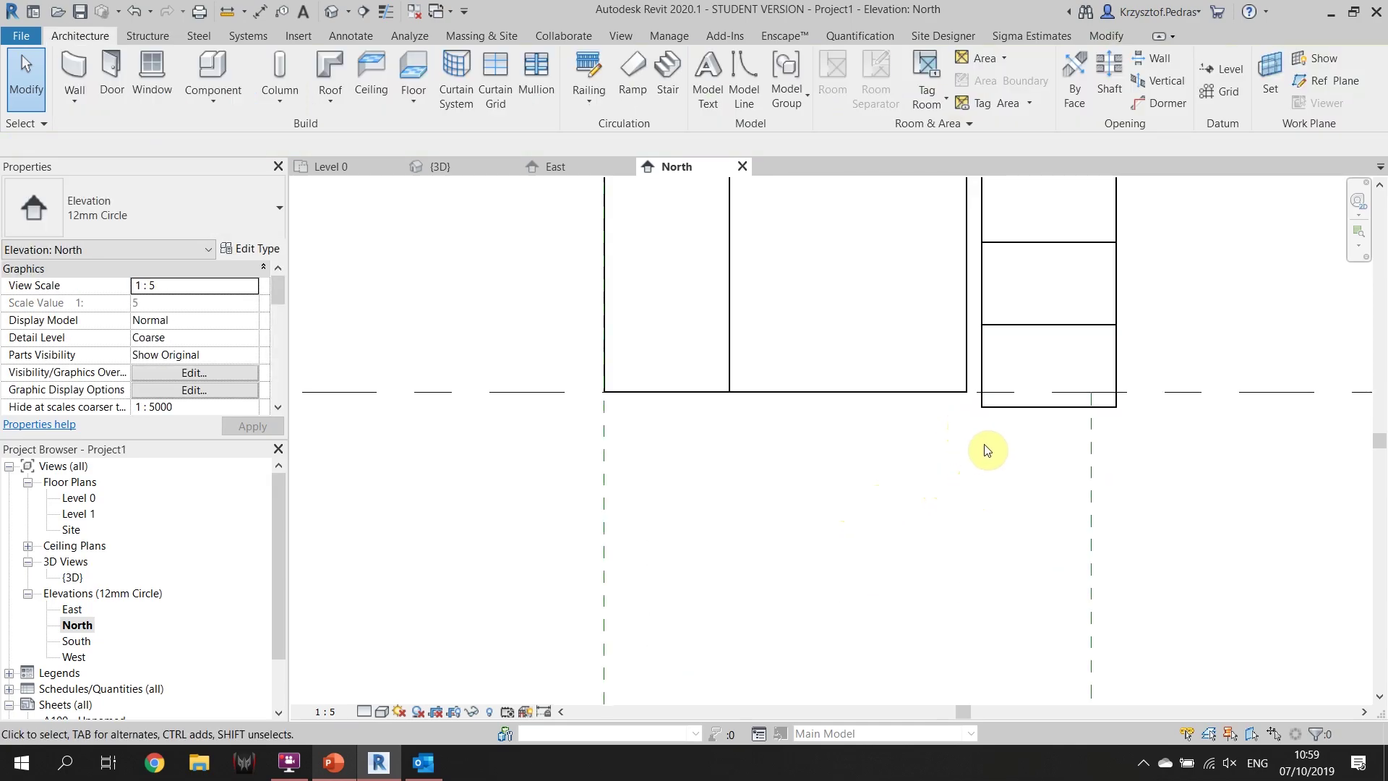
middle_click_drag(985, 449, 980, 510)
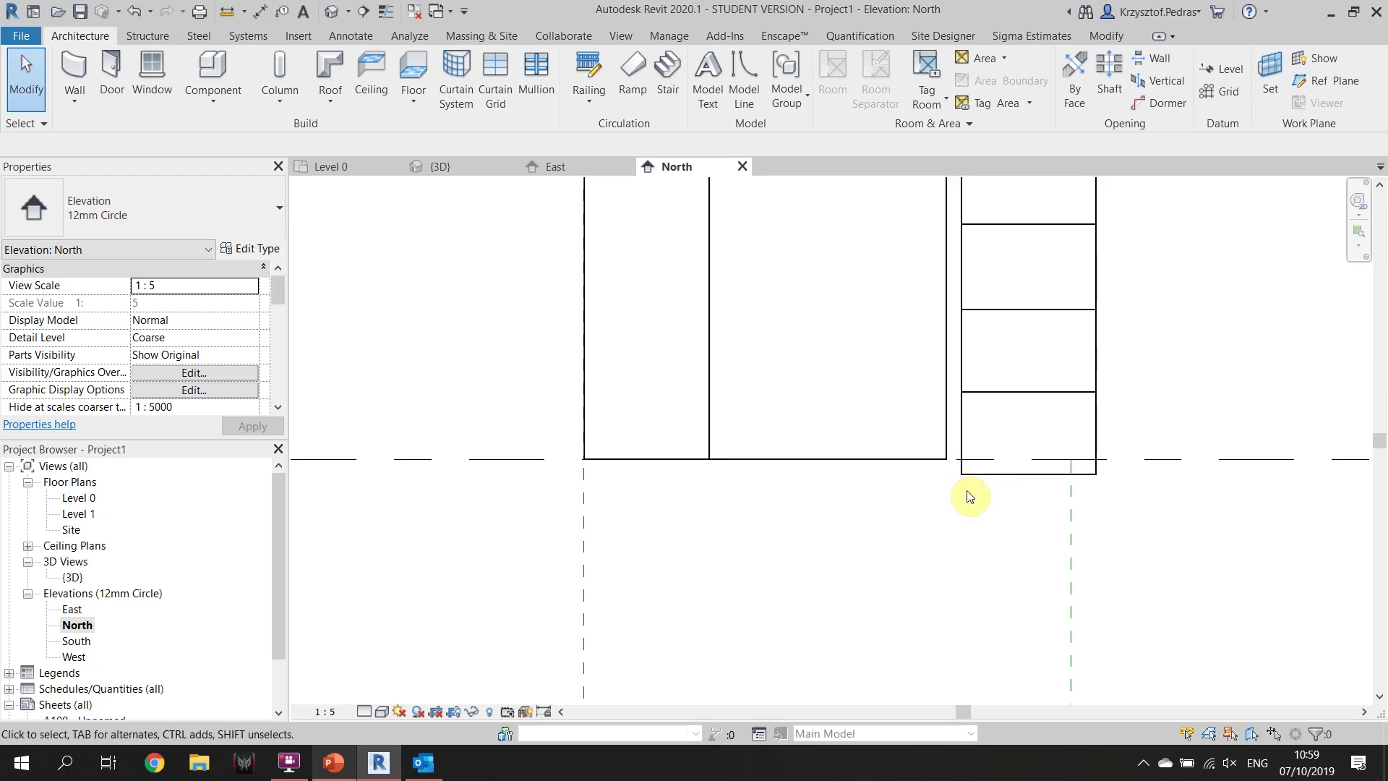
scroll(1000, 481, "up", 1)
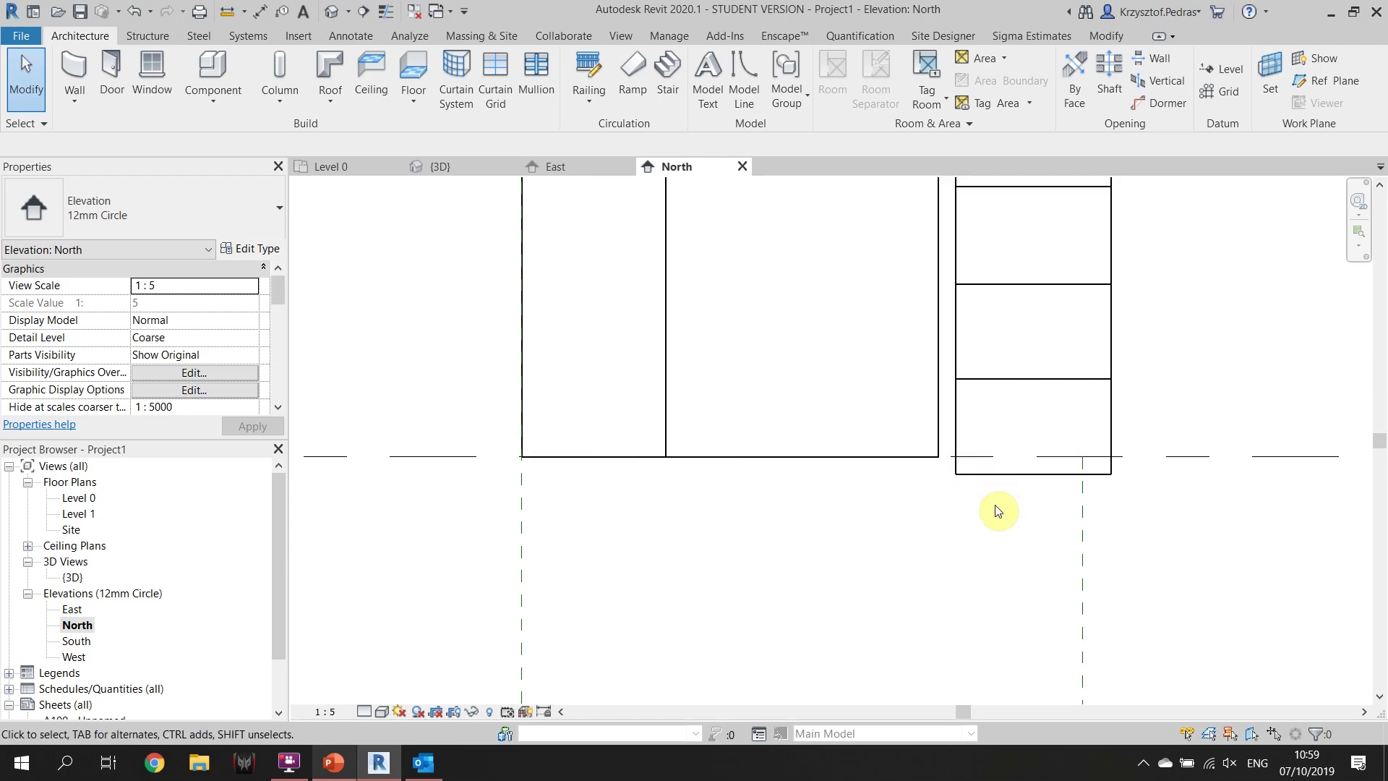
left_click(921, 464)
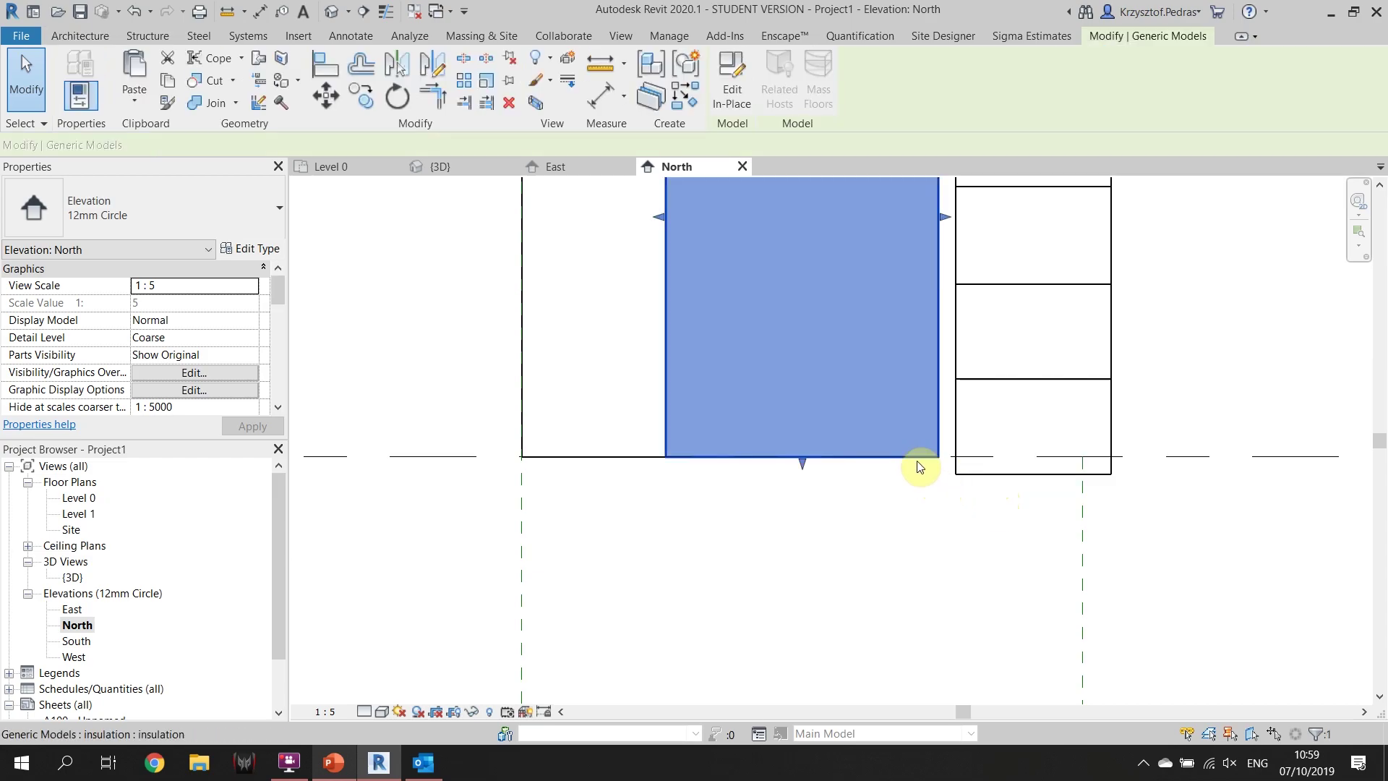
left_click(899, 532)
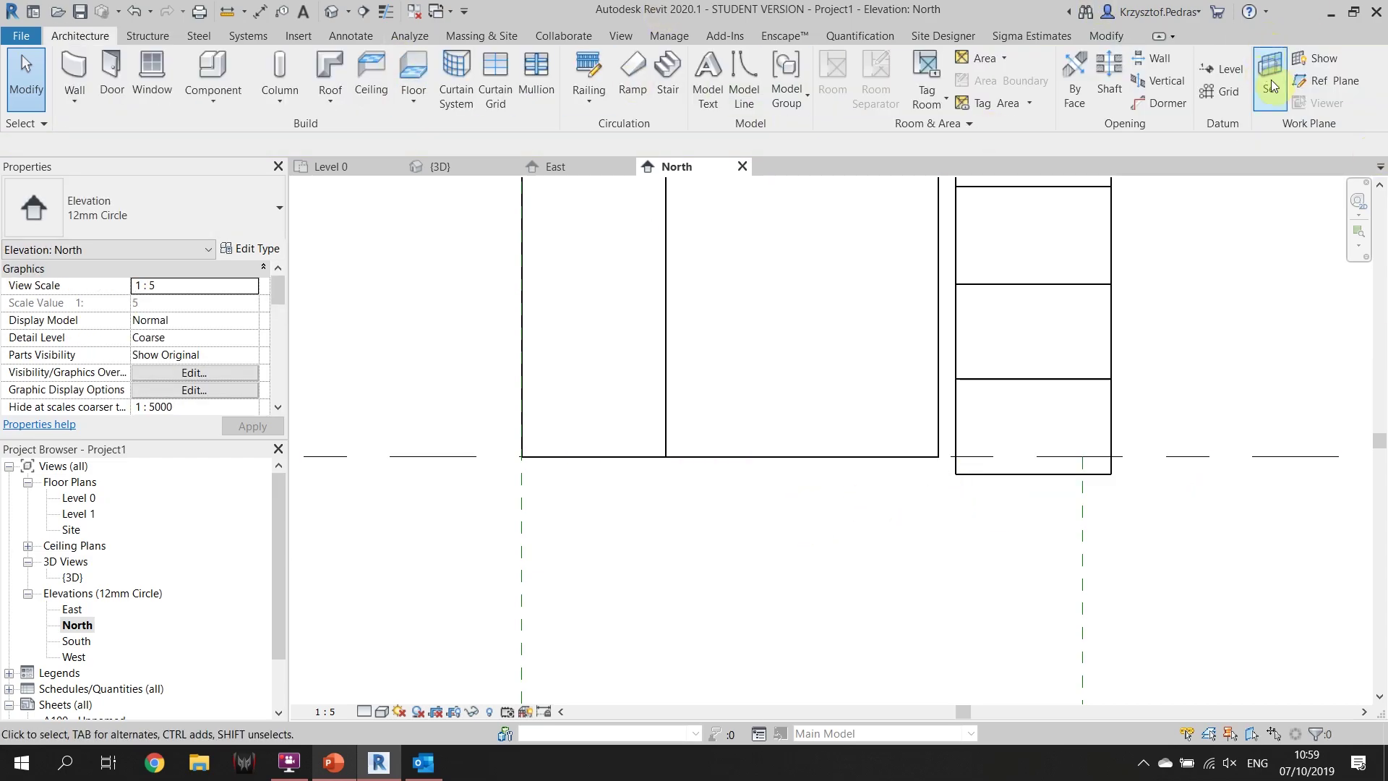
key("r")
key("p")
left_click(1111, 475)
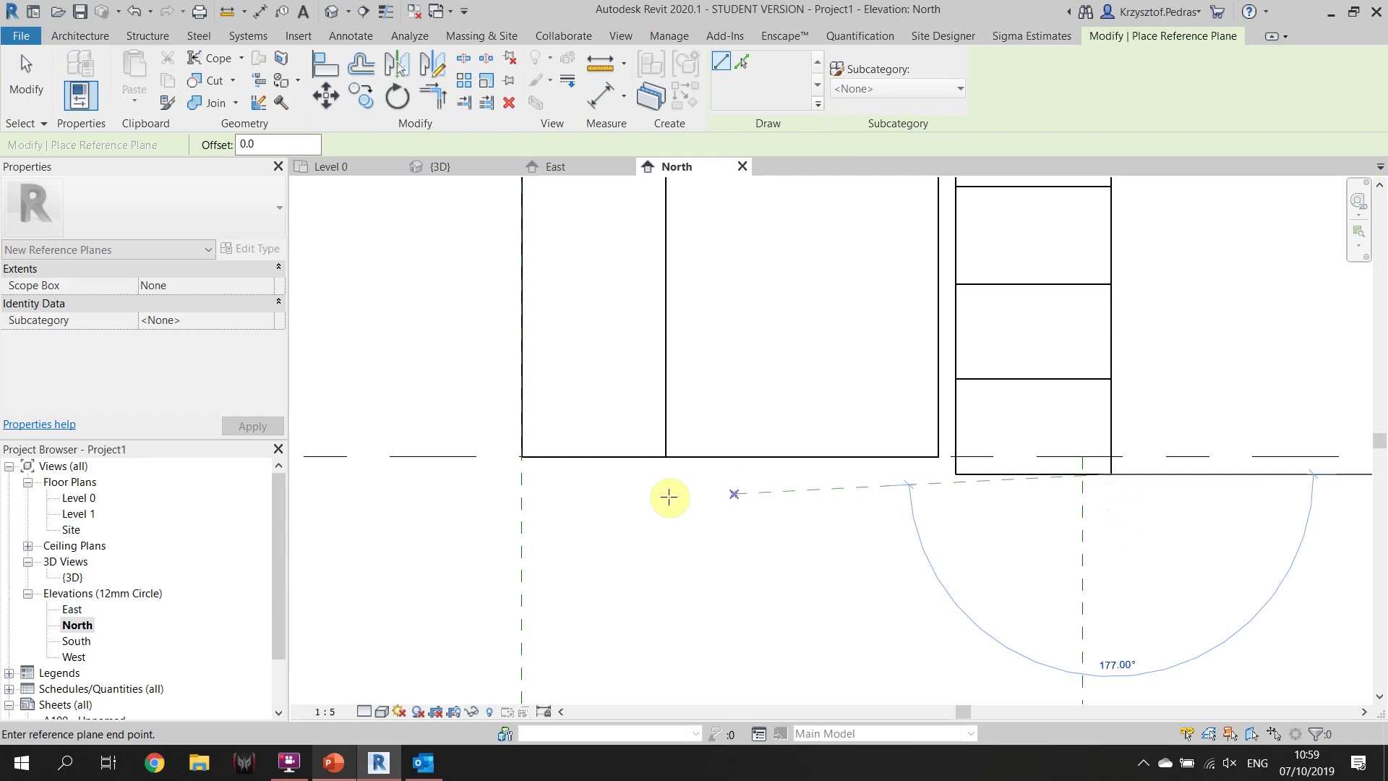
left_click(473, 475)
key("Escape")
key("Escape")
Extend the insulation and the concrete wall down to the reference plane at the brick base, and delete that plane
left_click(784, 462)
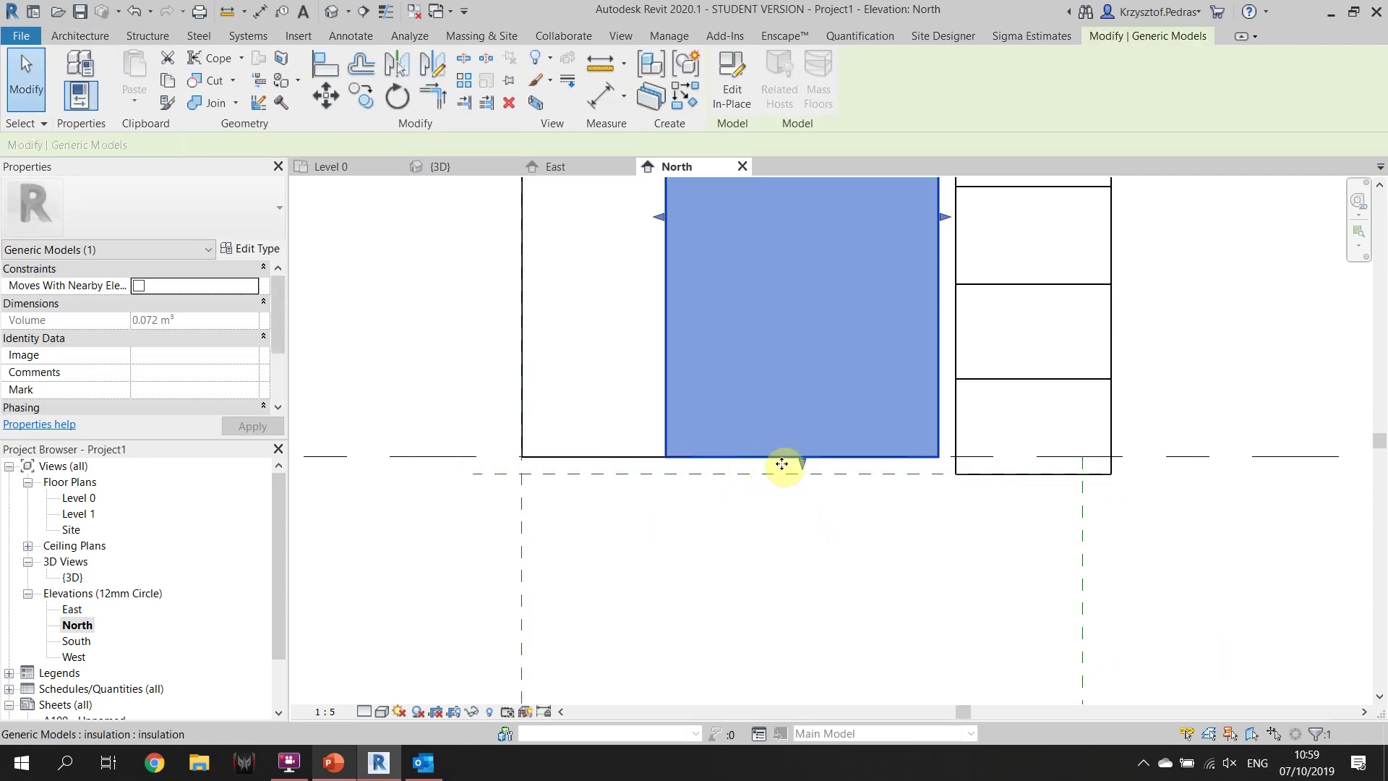
left_click(624, 466)
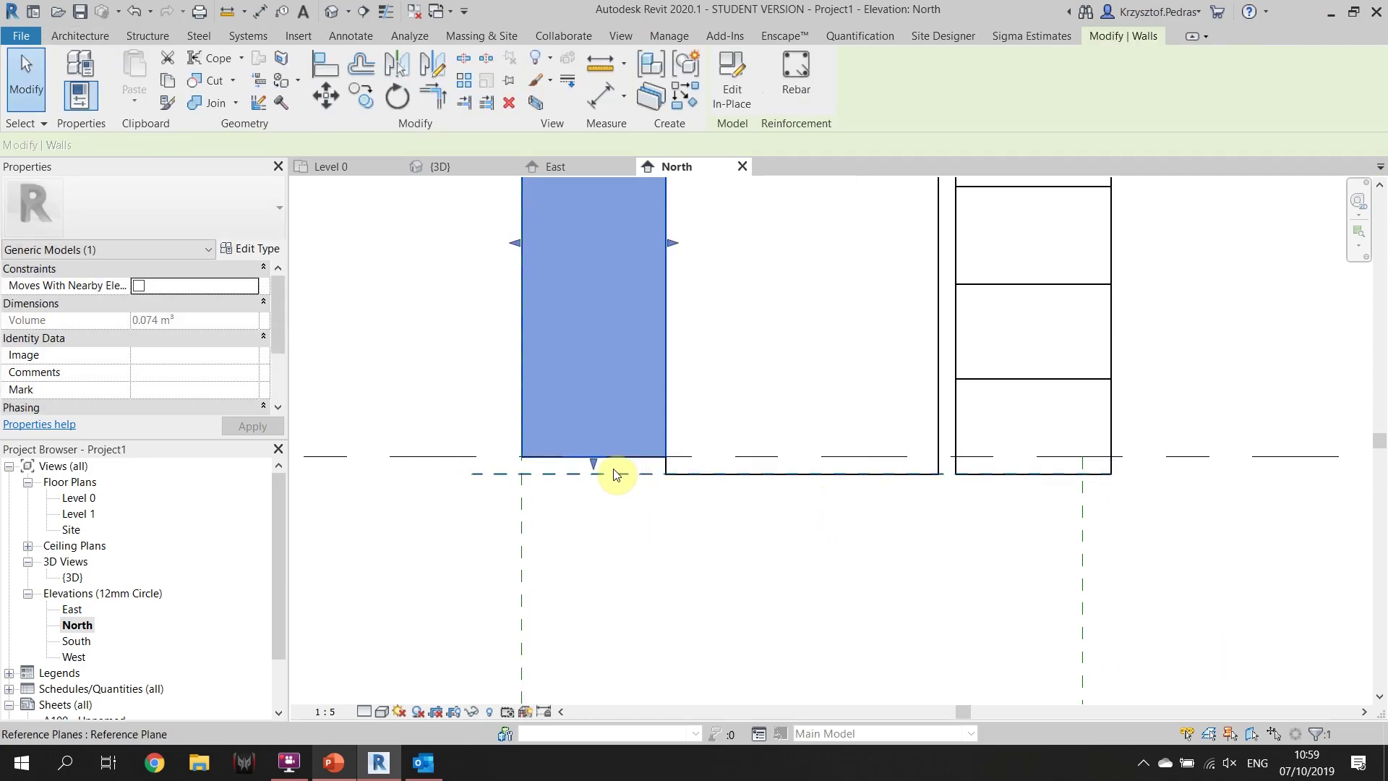
left_click(641, 532)
left_click(496, 479)
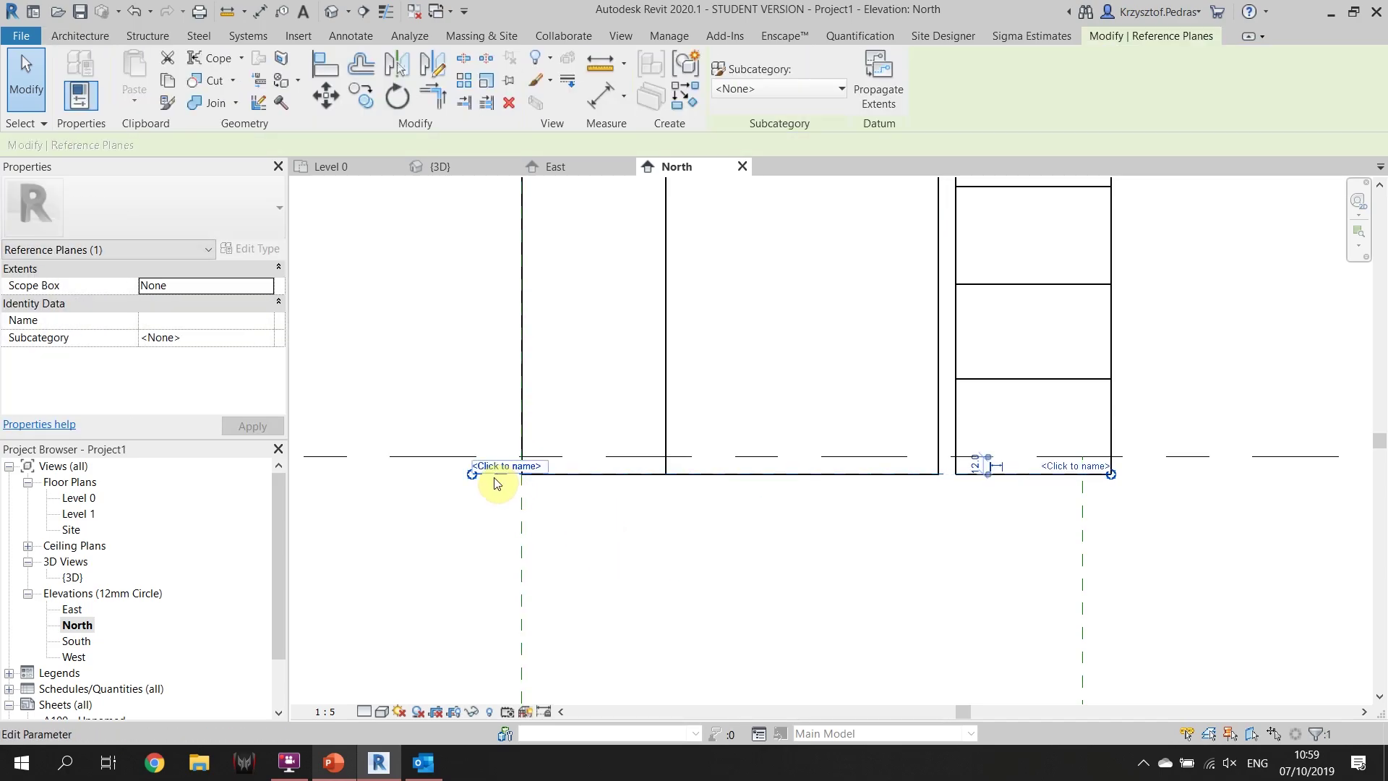
left_click(610, 518)
Create an in-place model in the Floors category with the name Floors 1
middle_click_drag(801, 500, 801, 342)
scroll(510, 298, "down", 2)
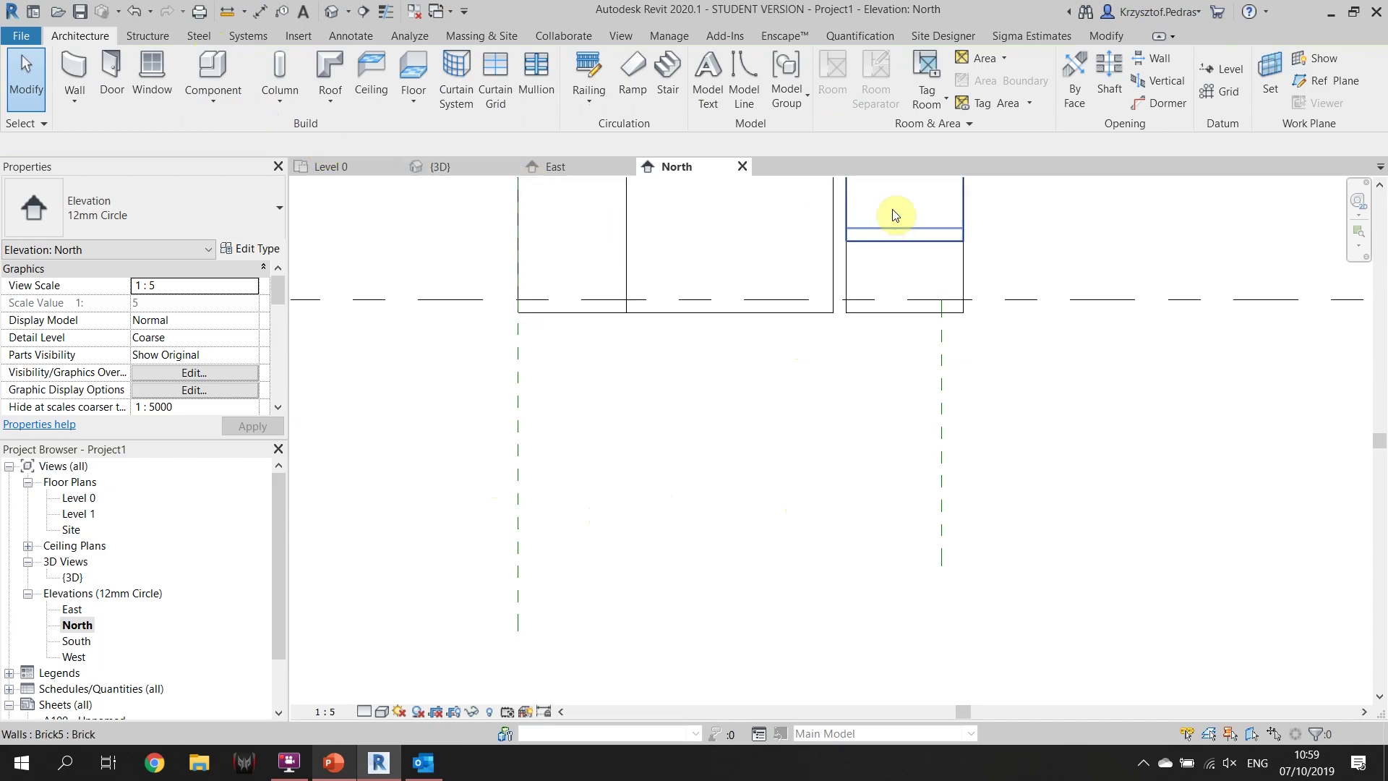
left_click(213, 94)
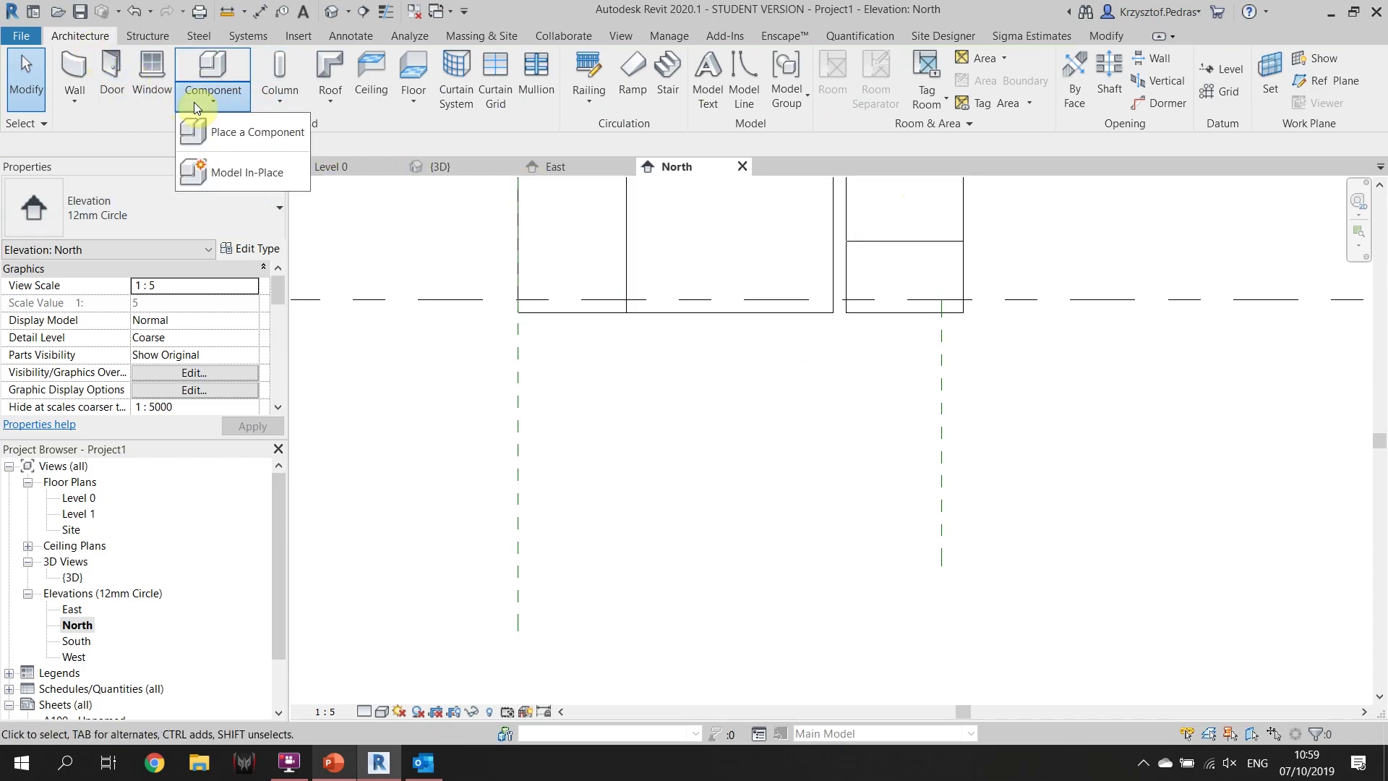
left_click(262, 169)
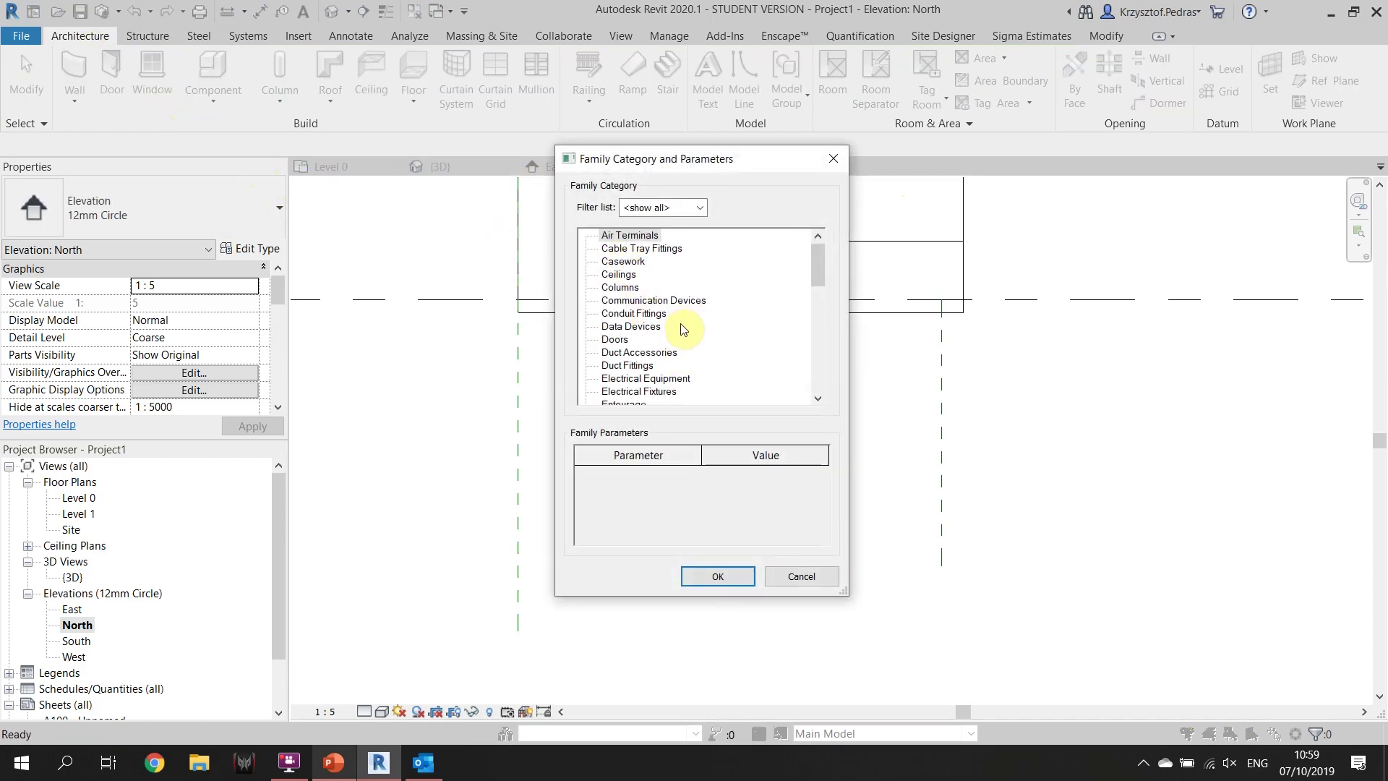
scroll(643, 329, "down", 3)
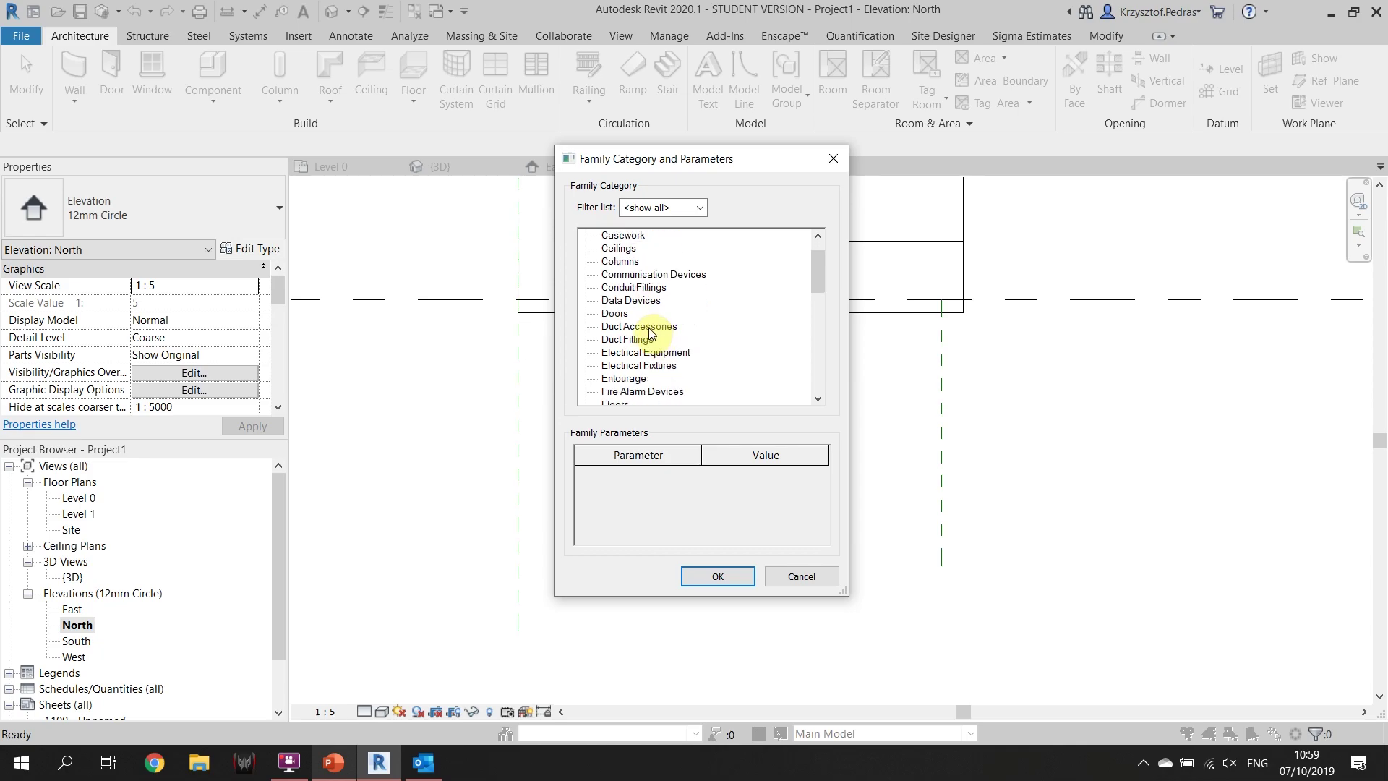
scroll(640, 339, "up", 2)
scroll(642, 342, "down", 6)
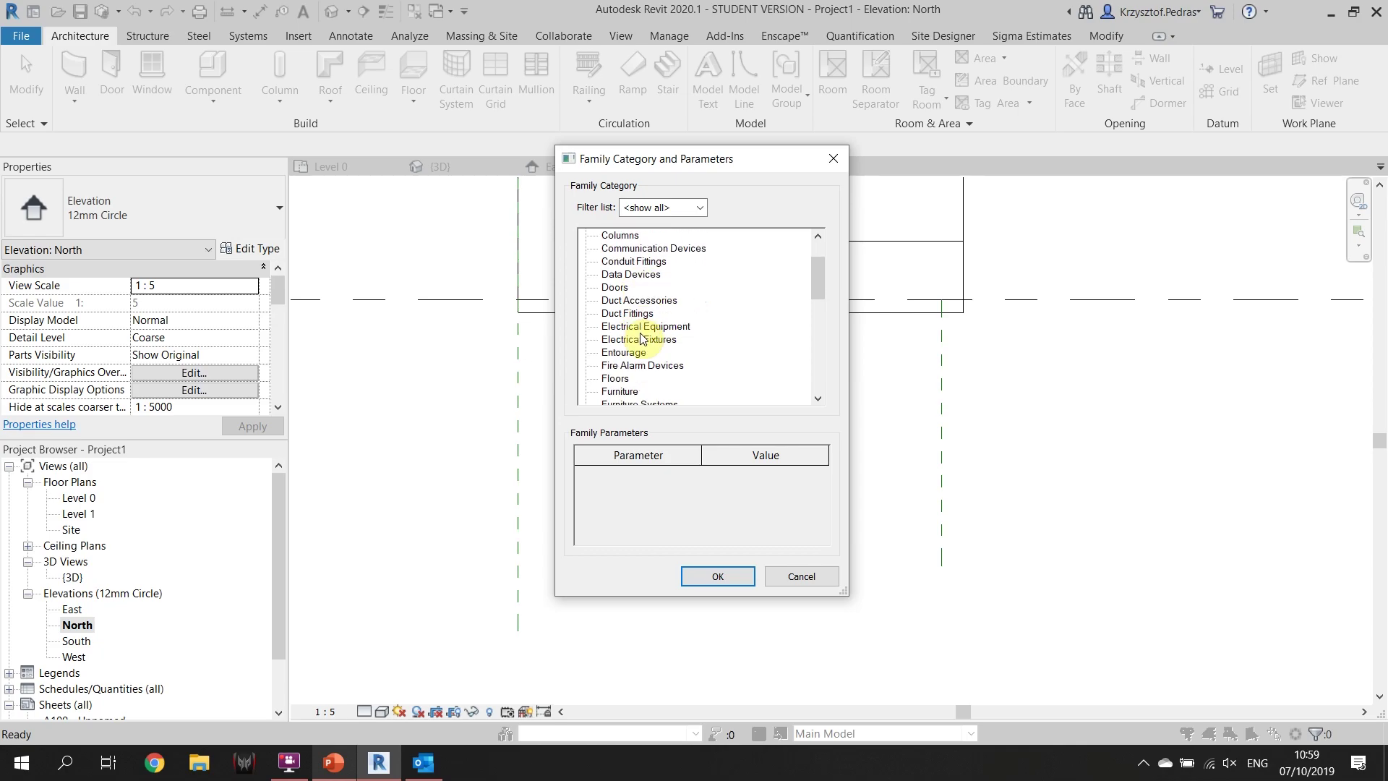
scroll(636, 365, "down", 3)
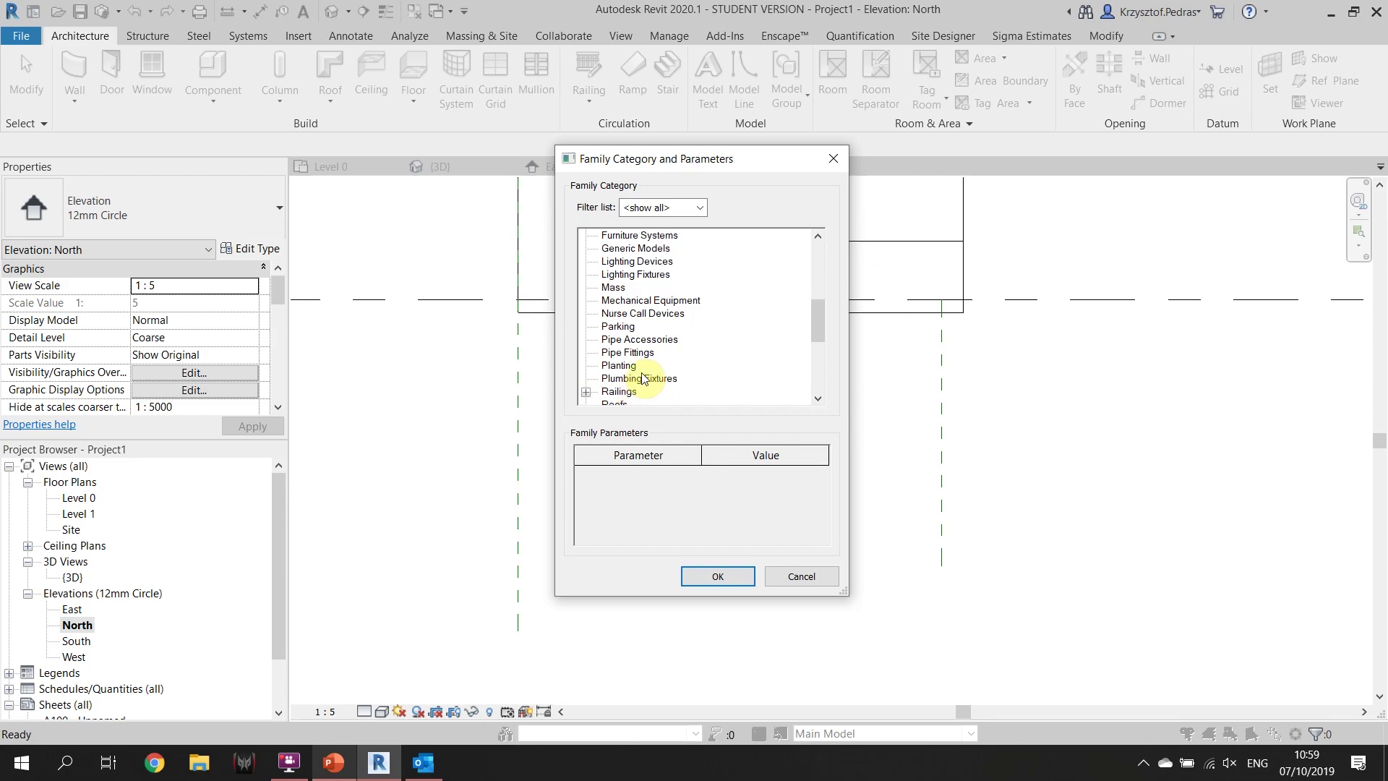
scroll(640, 375, "up", 3)
scroll(647, 319, "up", 2)
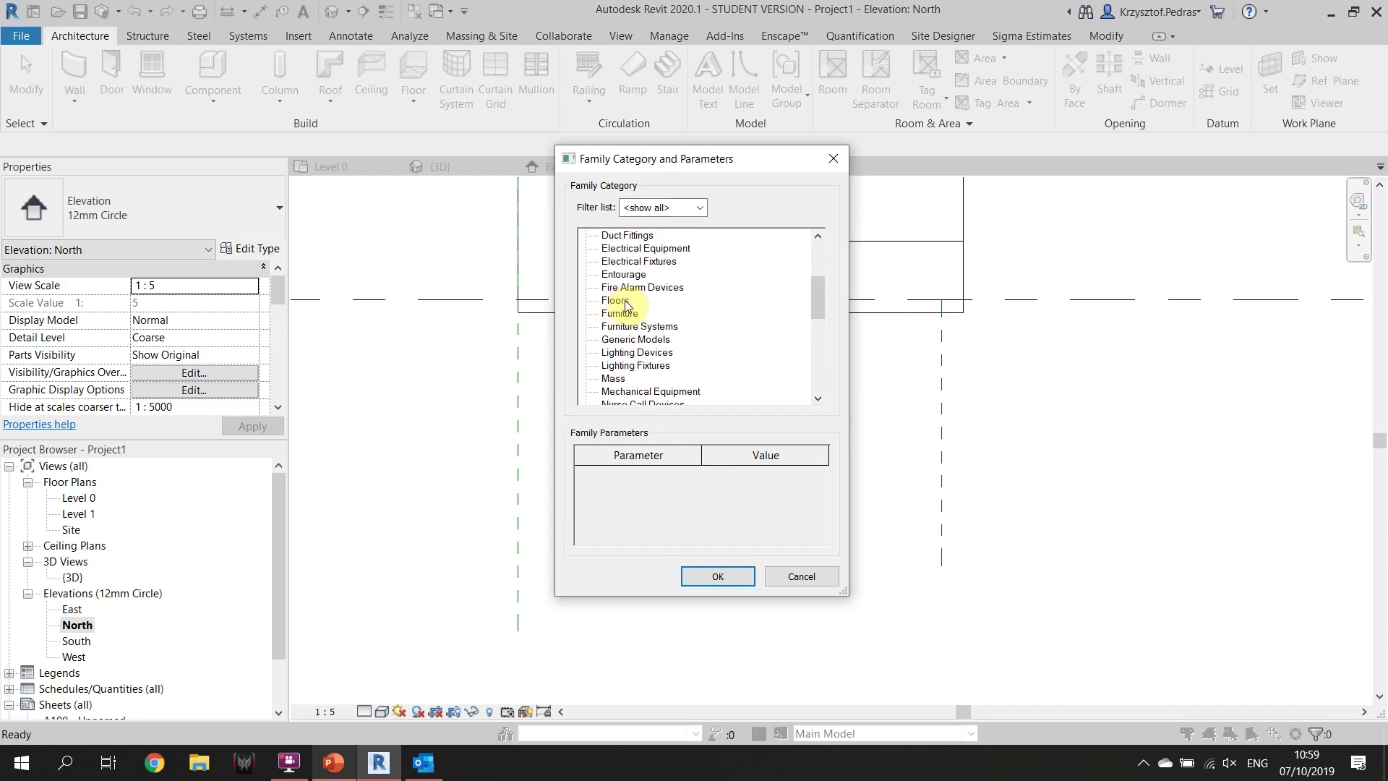
left_click(621, 302)
left_click(718, 576)
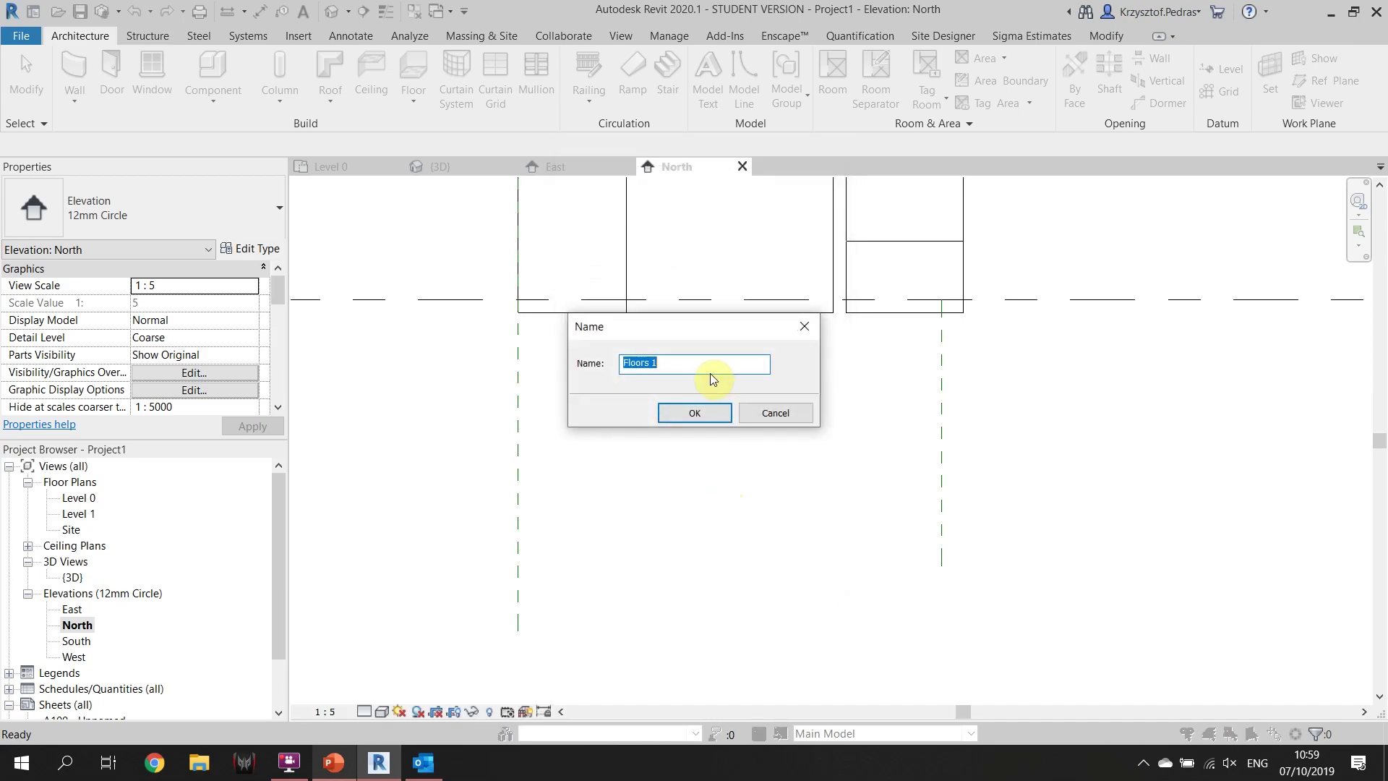
left_click(700, 413)
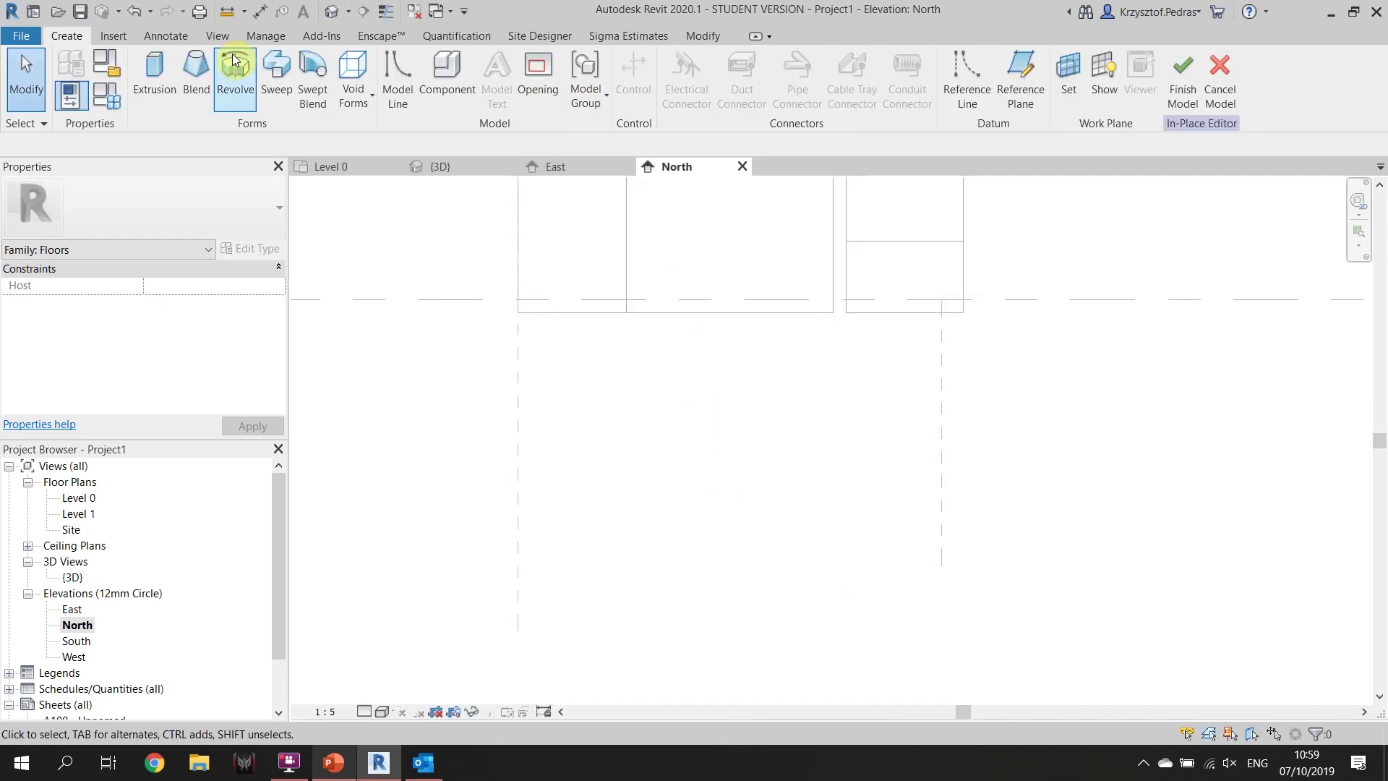
Start an extrusion for the floor, picking a plane on the insulation as its work plane
left_click(167, 63)
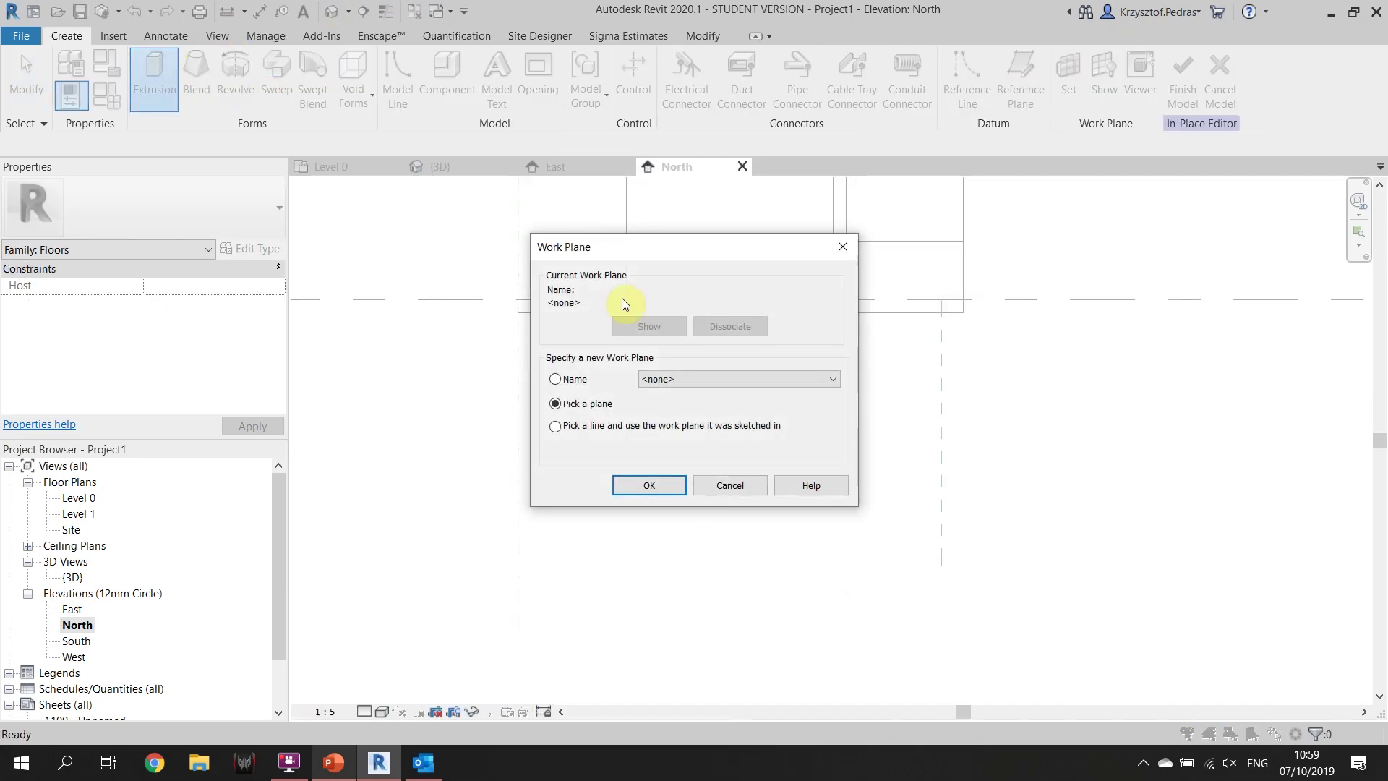
left_click(649, 485)
scroll(663, 441, "down", 3)
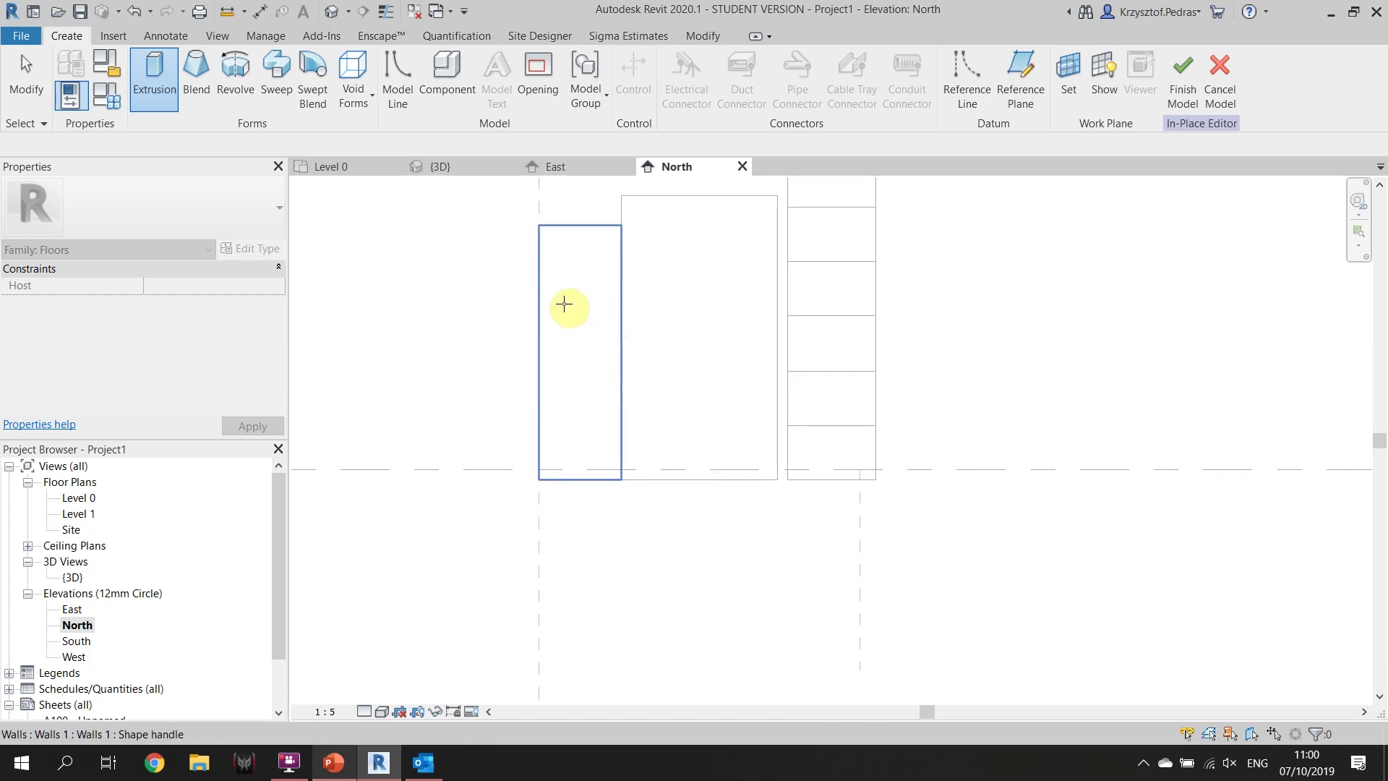
middle_click_drag(666, 217, 672, 316)
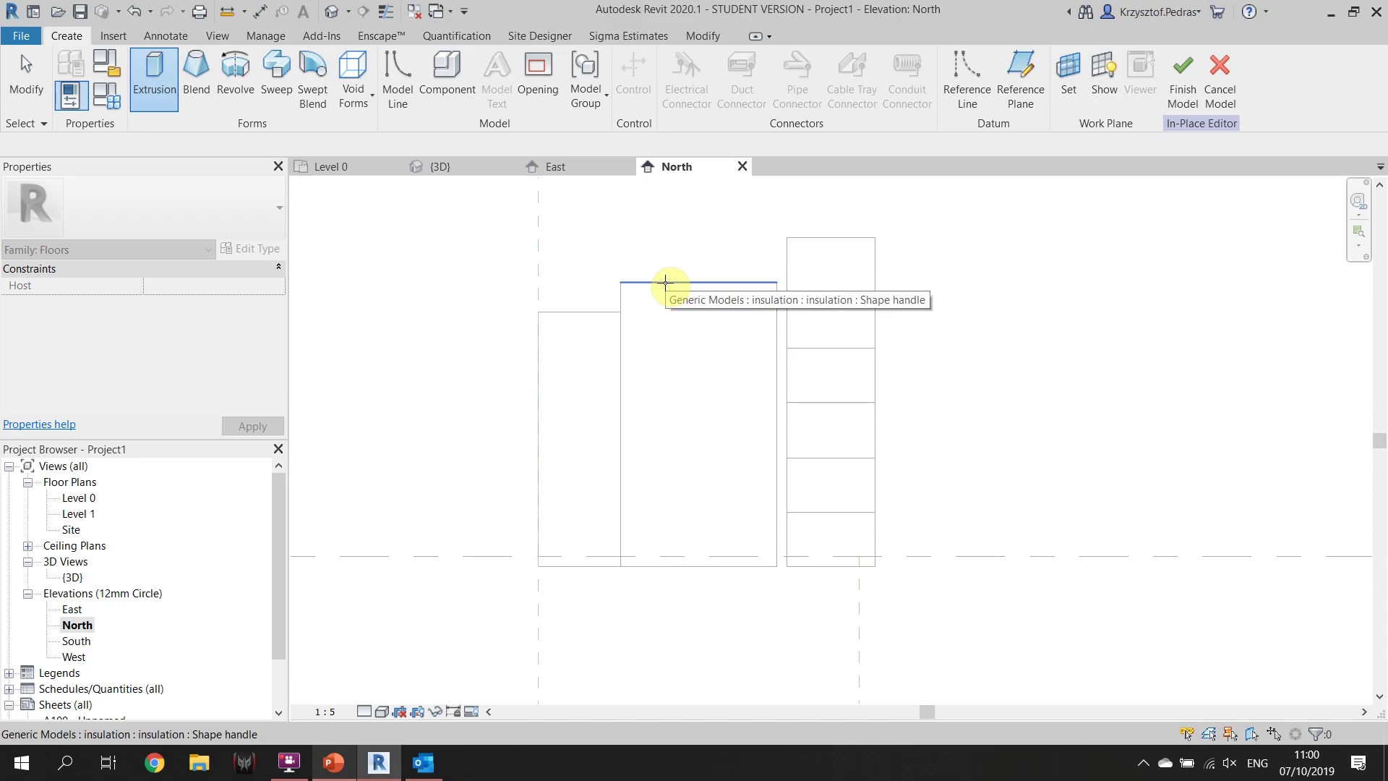
left_click(665, 282)
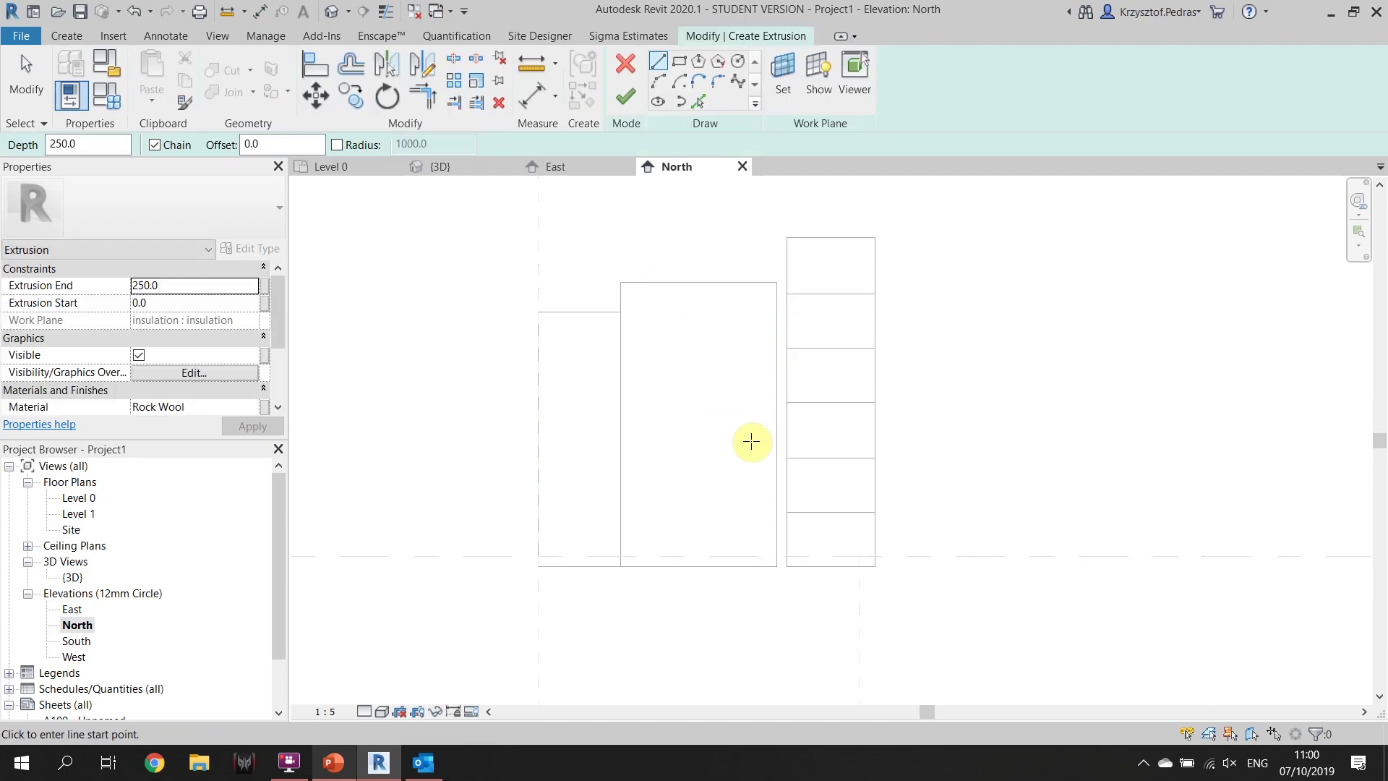
scroll(646, 456, "down", 1)
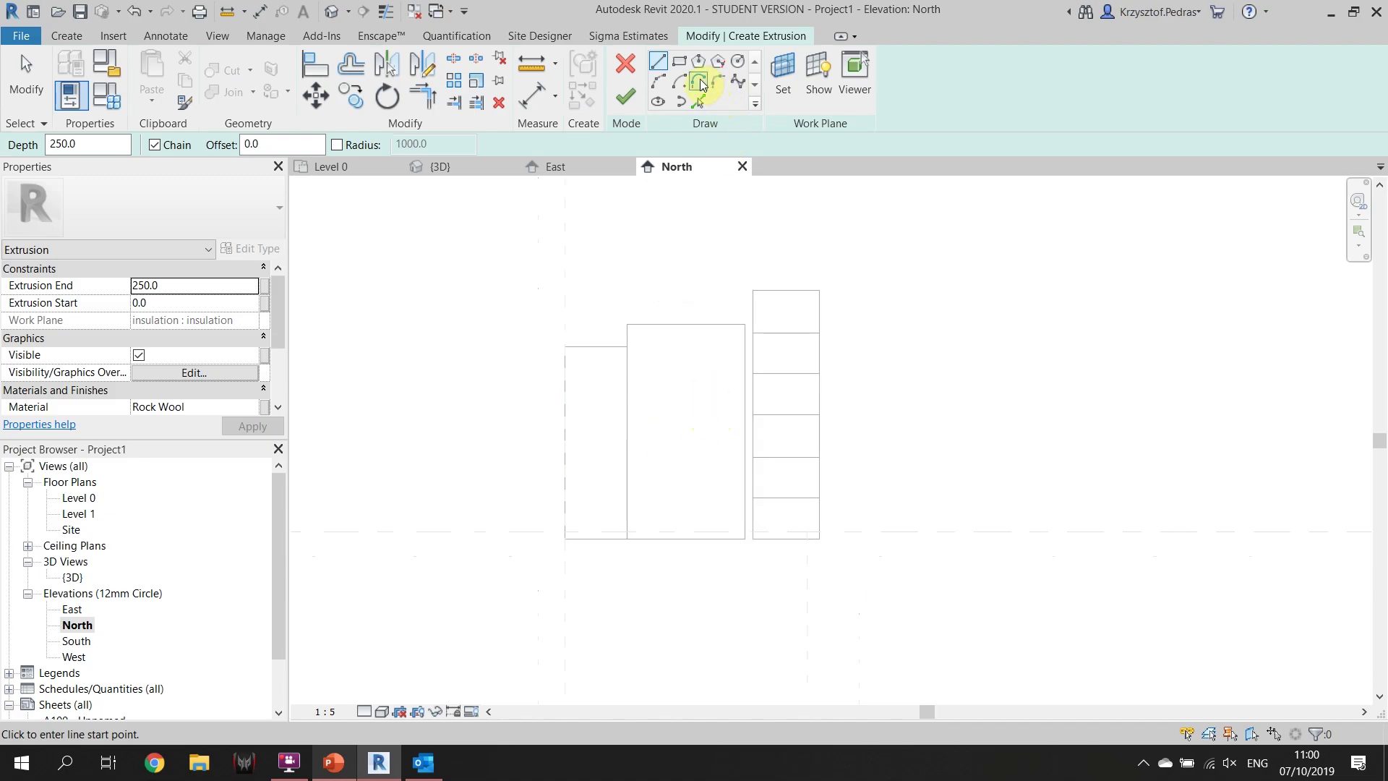
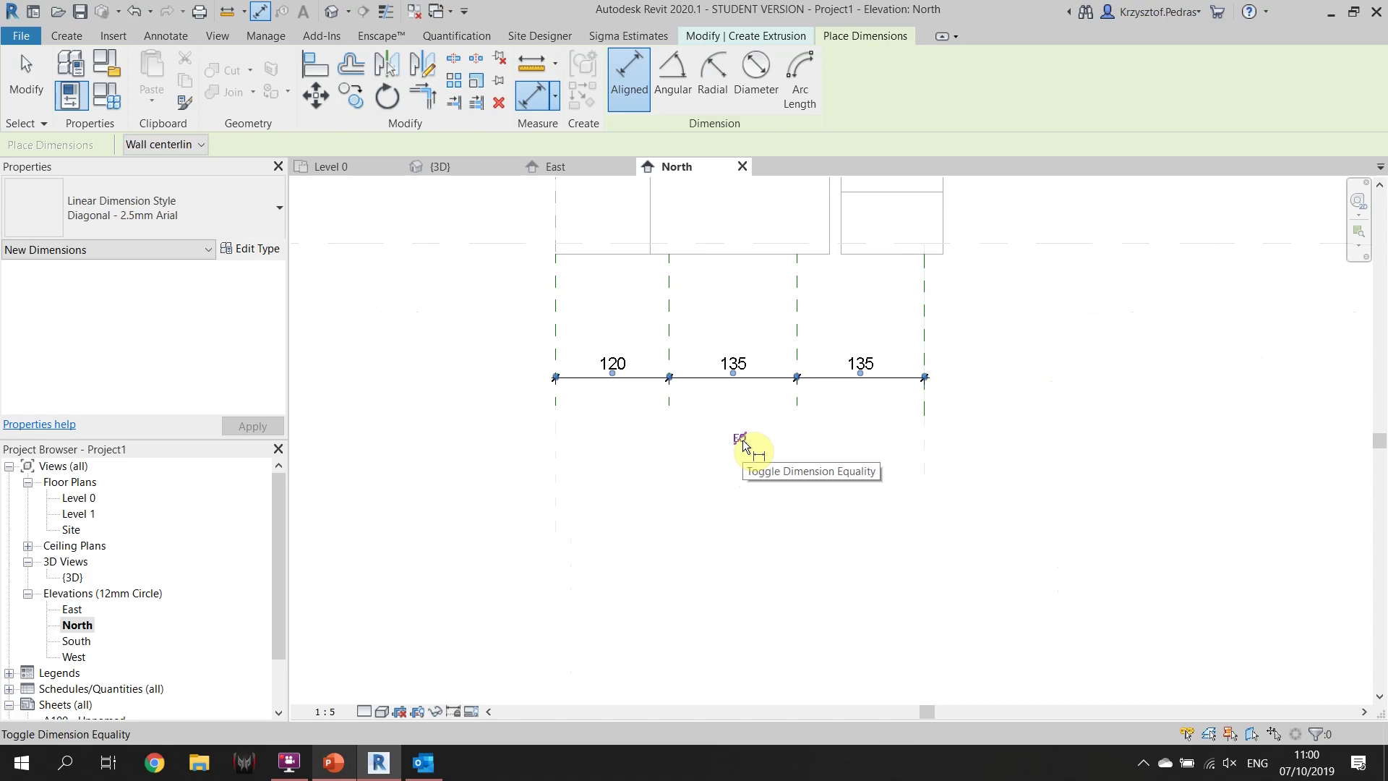
Make the spacing between the four vertical reference planes equal through the dimension's equality constraint, and delete that dimension
left_click(741, 439)
key("Escape")
key("Escape")
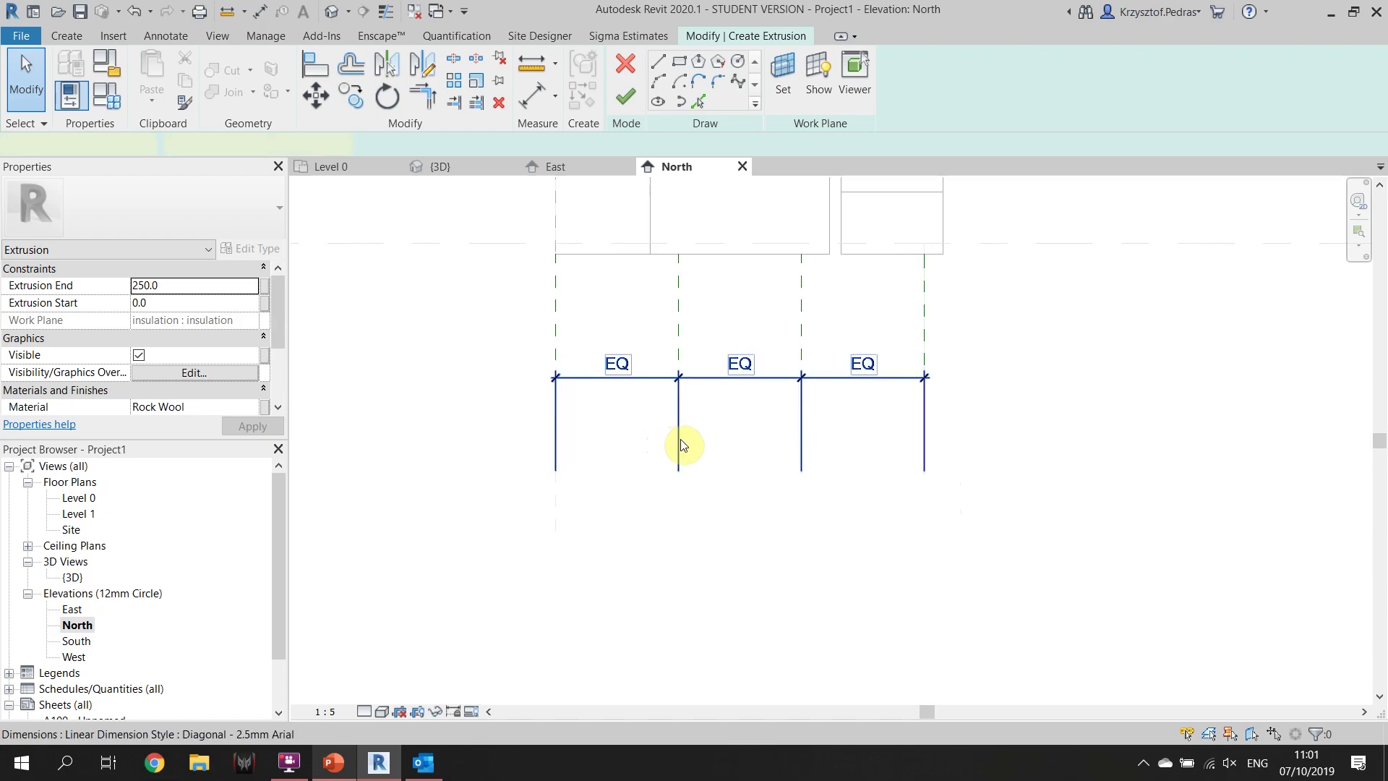
left_click(682, 445)
right_click(680, 440)
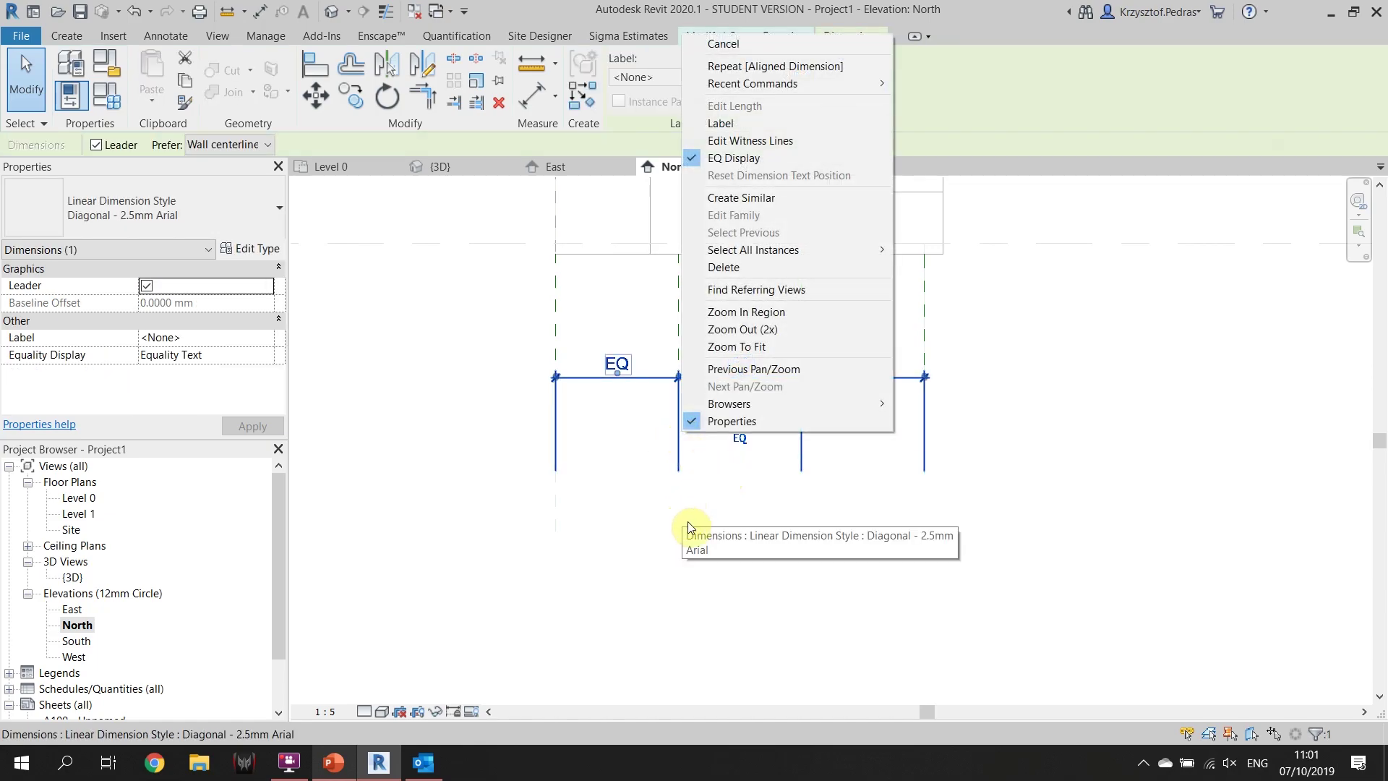
left_click(756, 493)
key("Delete")
Draw a horizontal reference plane 195 mm below the wall base, spanning from the first to the last vertical reference plane
scroll(654, 412, "up", 1)
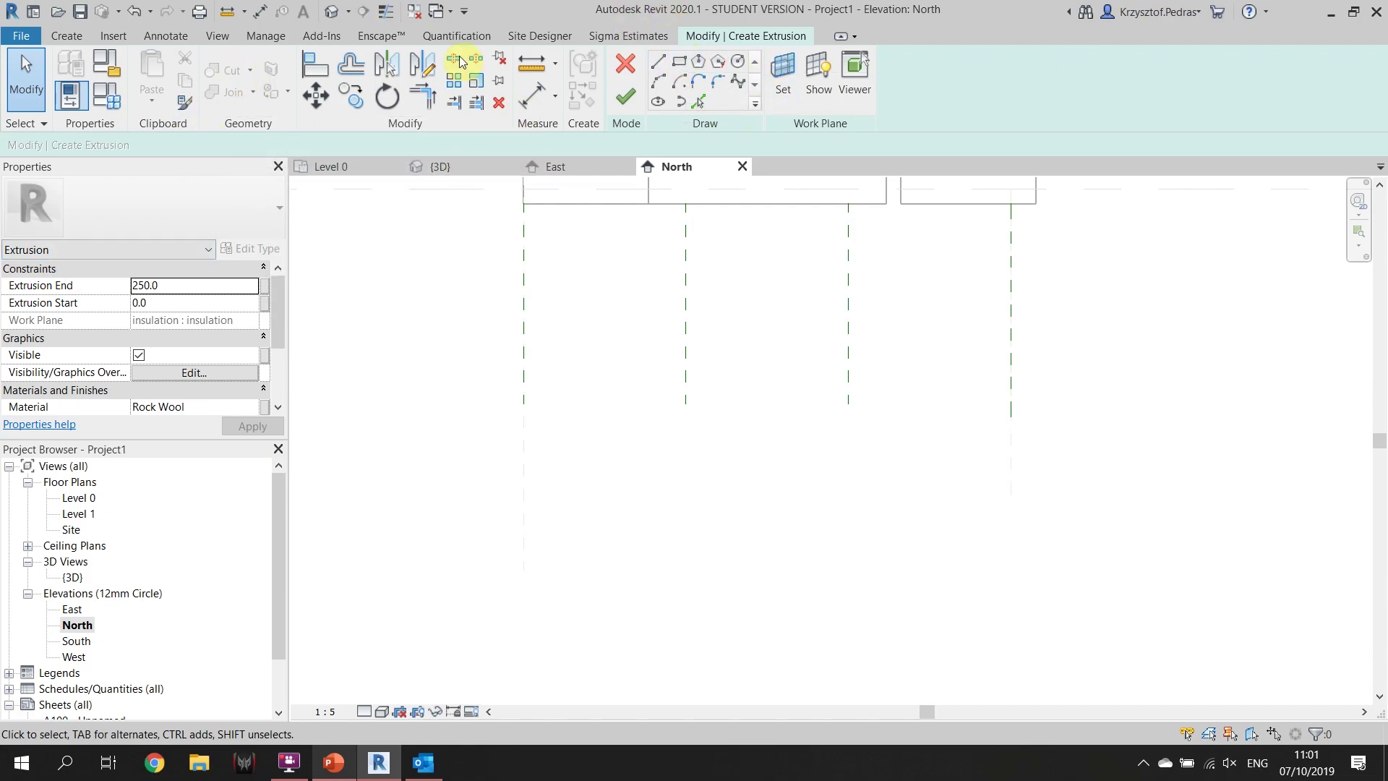
left_click(66, 36)
left_click(1020, 79)
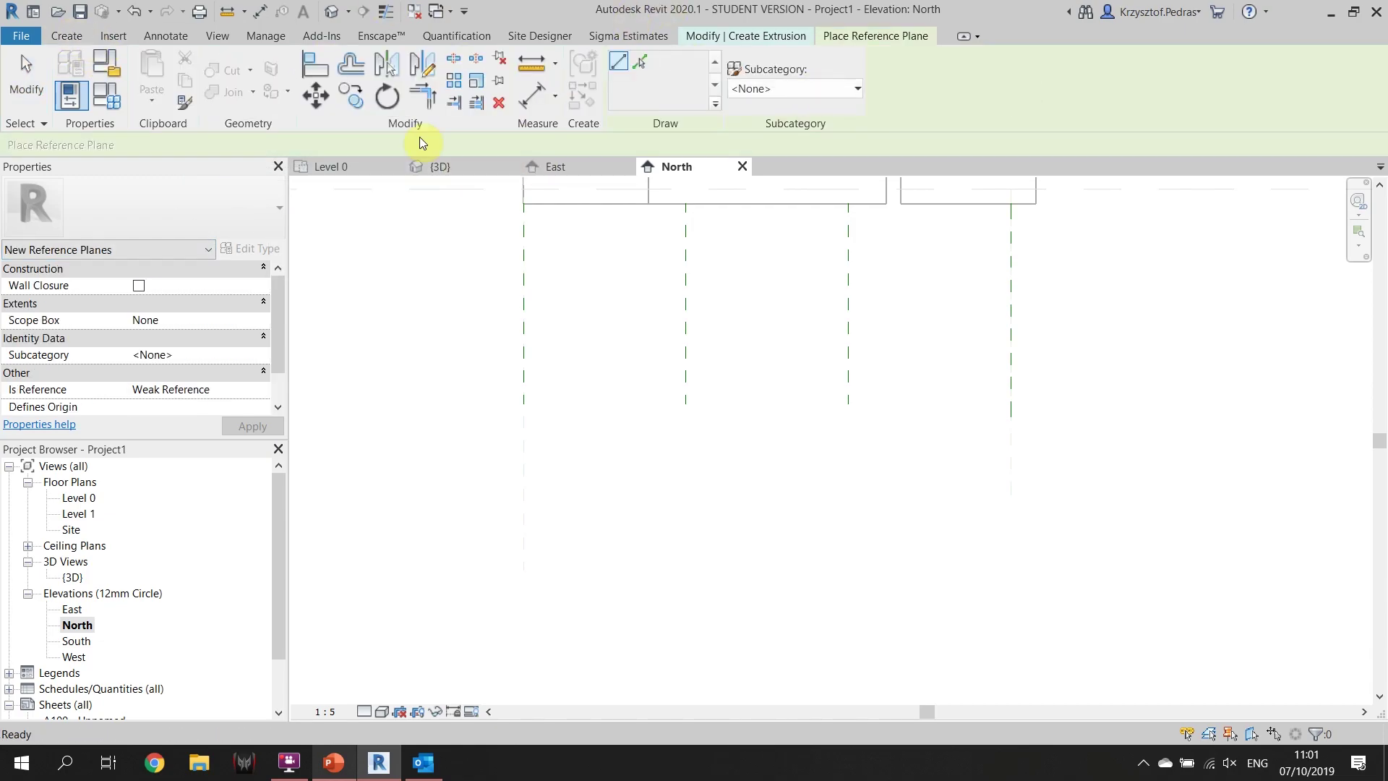
double_click(230, 145)
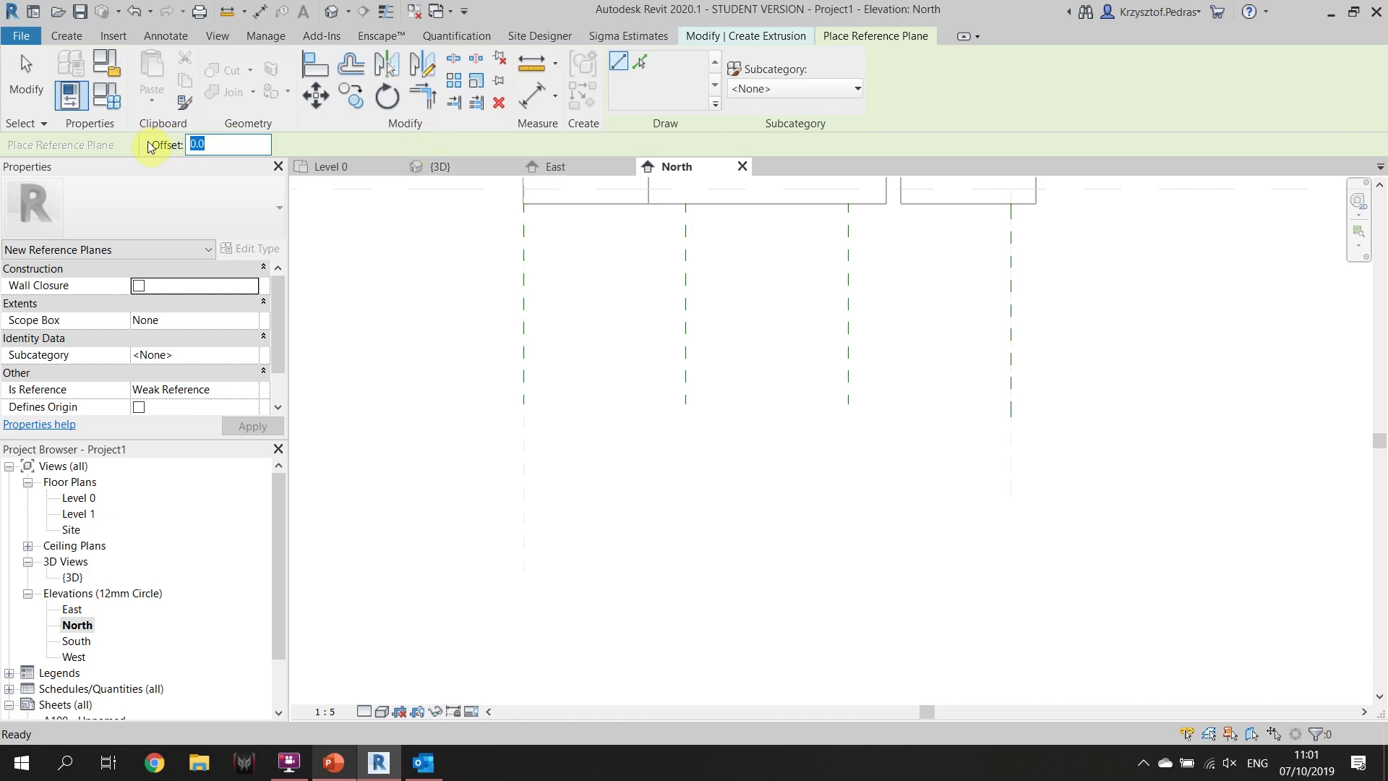
type("195")
left_click(522, 204)
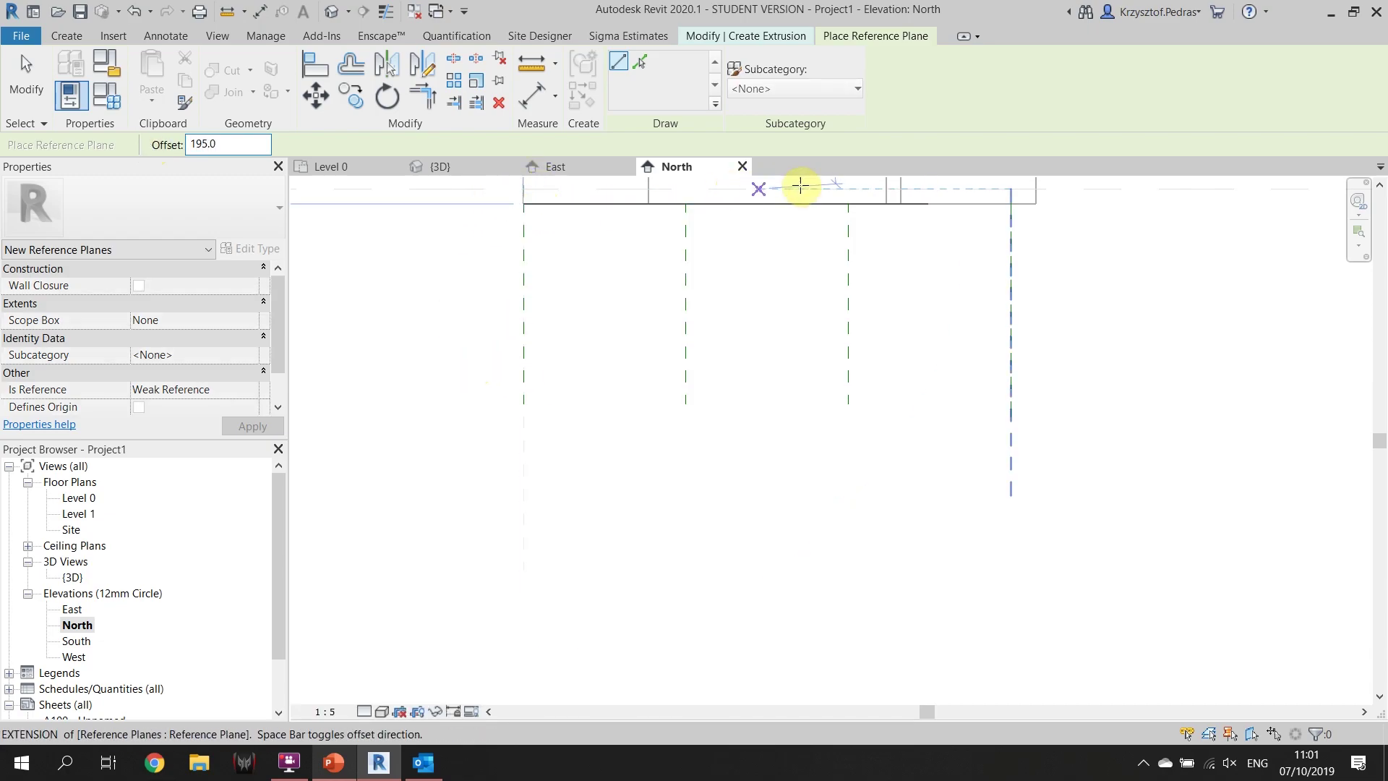
left_click(1010, 203)
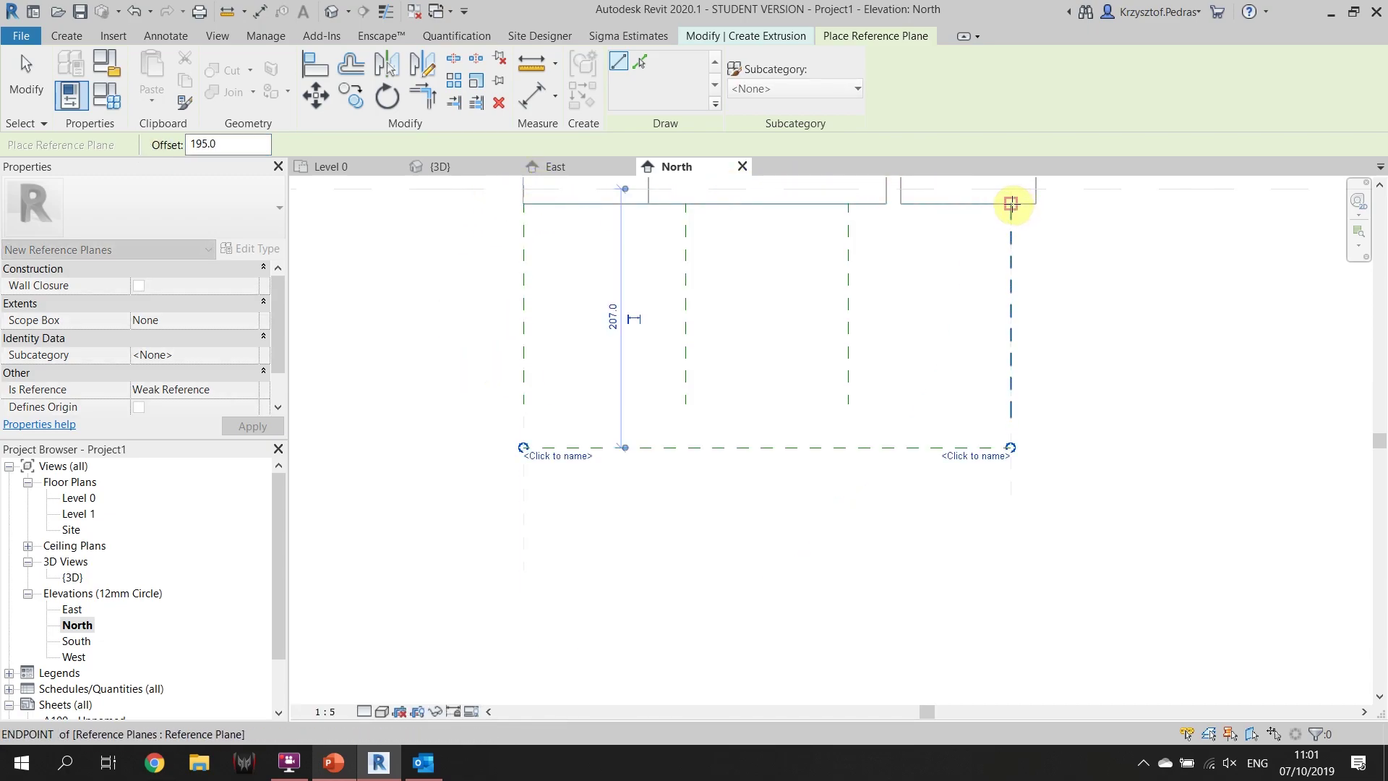
key("Escape")
key("Escape")
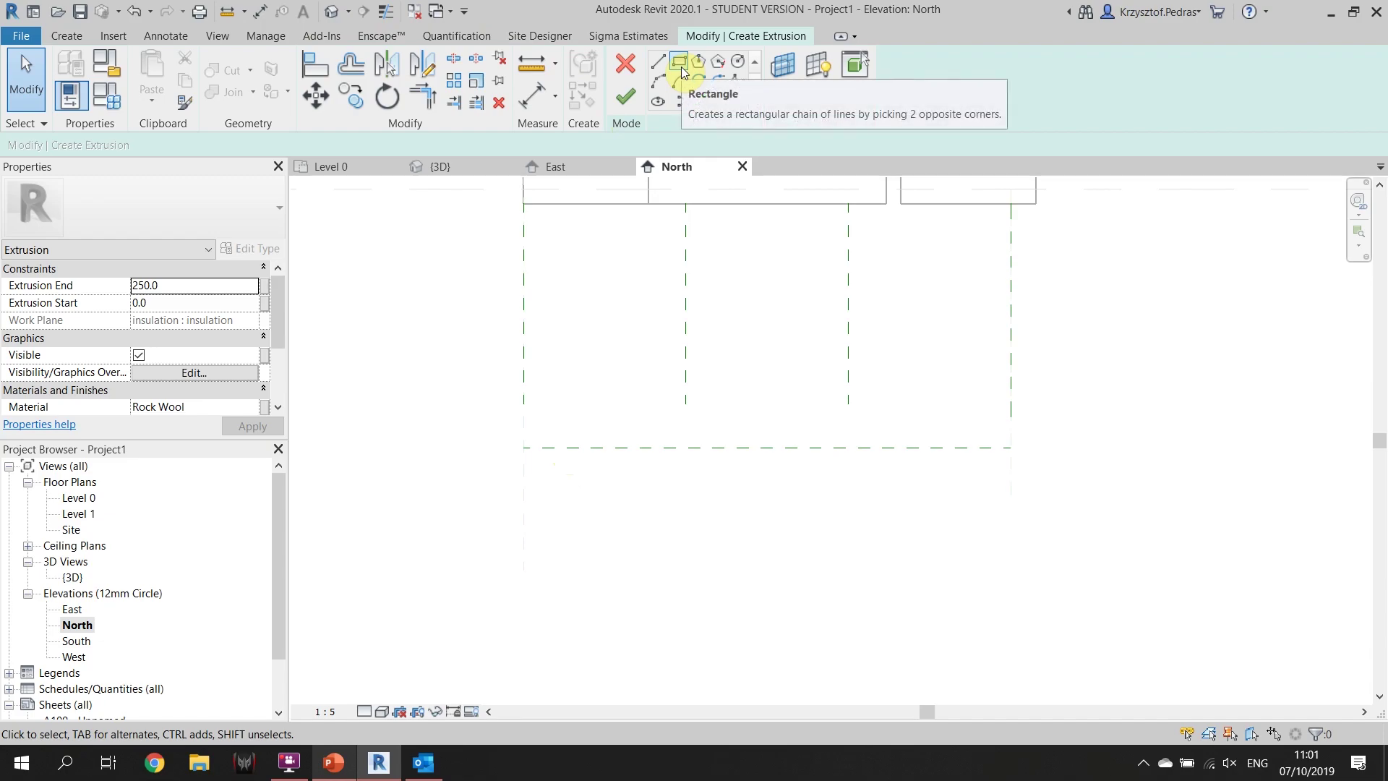
Sketch two rectangles from the wall base to the horizontal reference plane, one in each outer bay between the vertical planes
left_click(681, 69)
left_click(523, 203)
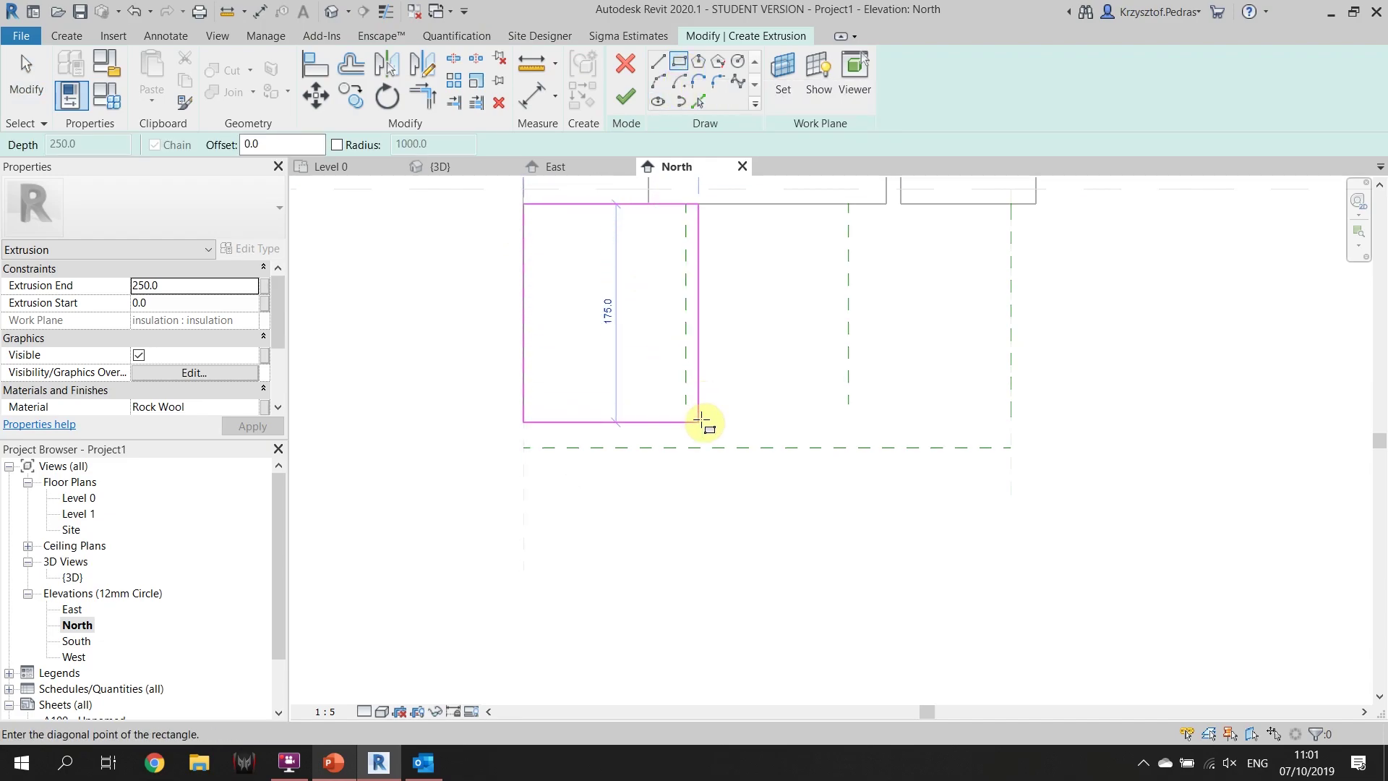
left_click(686, 448)
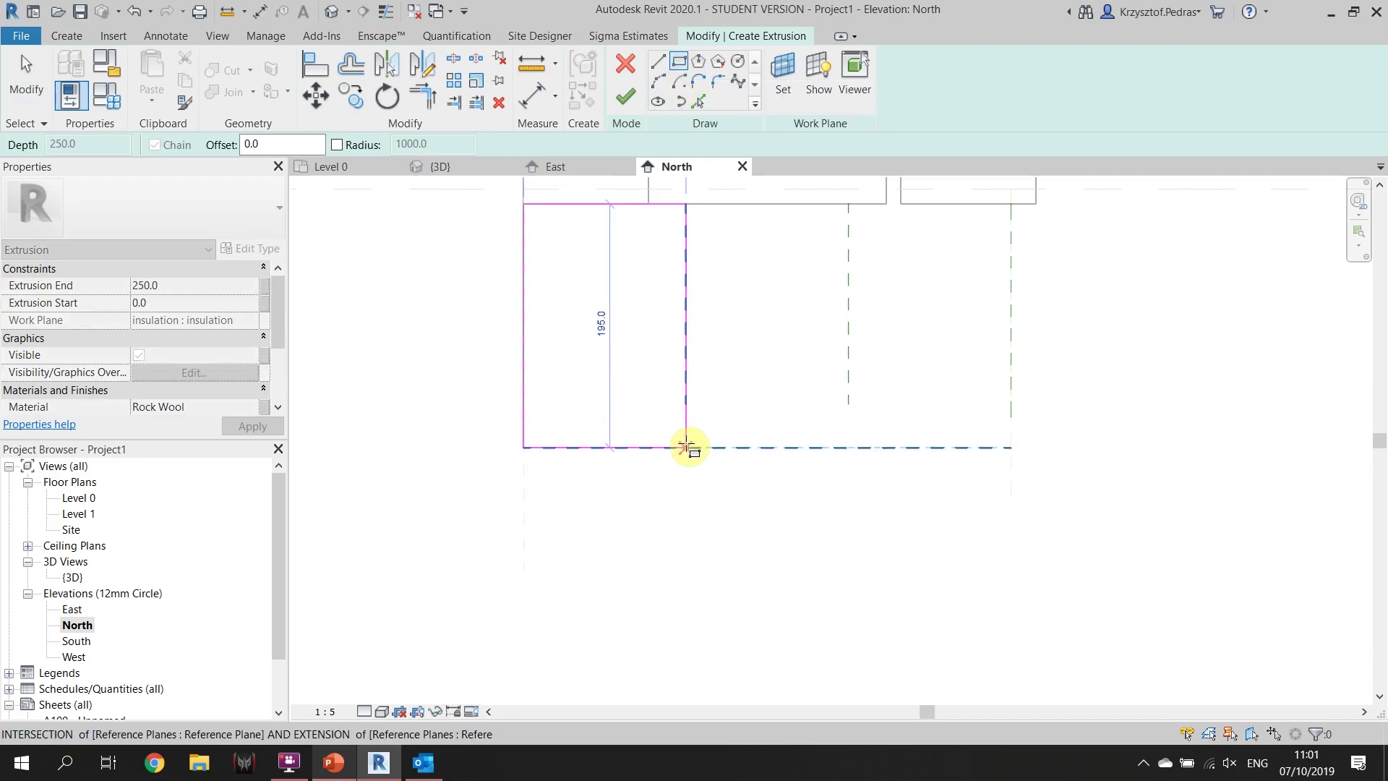
left_click(848, 204)
left_click(1010, 447)
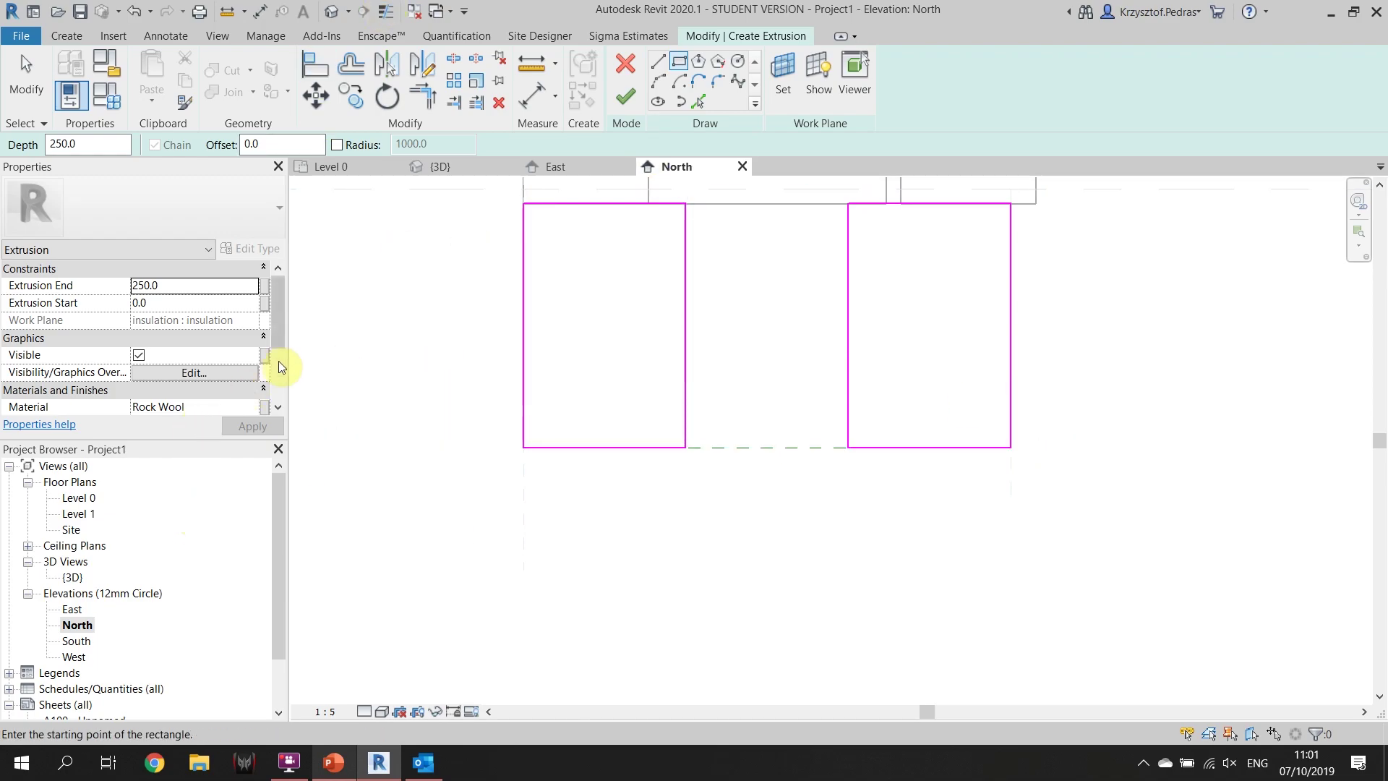
Open the extrusion's material selection, search for leca and add Expanded Clay Layer from the library to the project materials
scroll(281, 367, "down", 1)
left_click(230, 373)
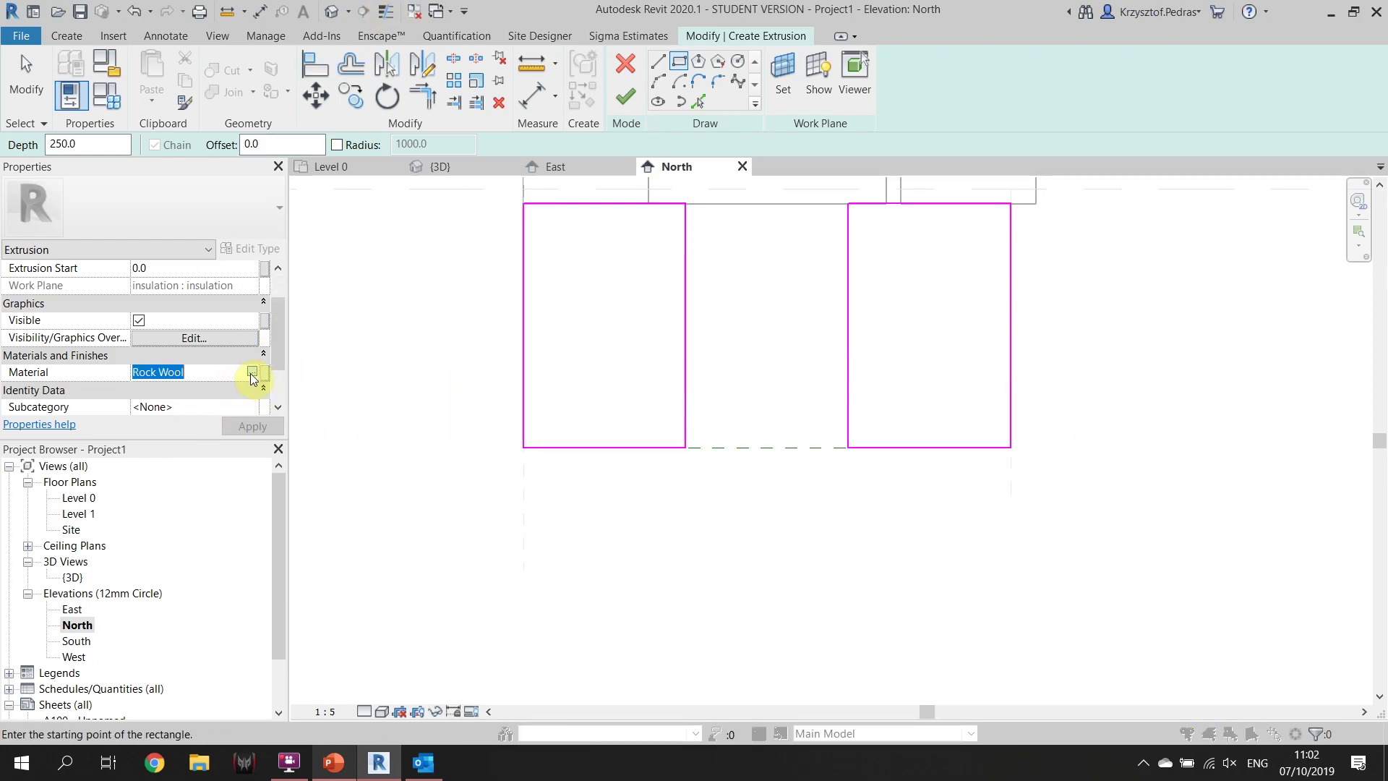
left_click(252, 373)
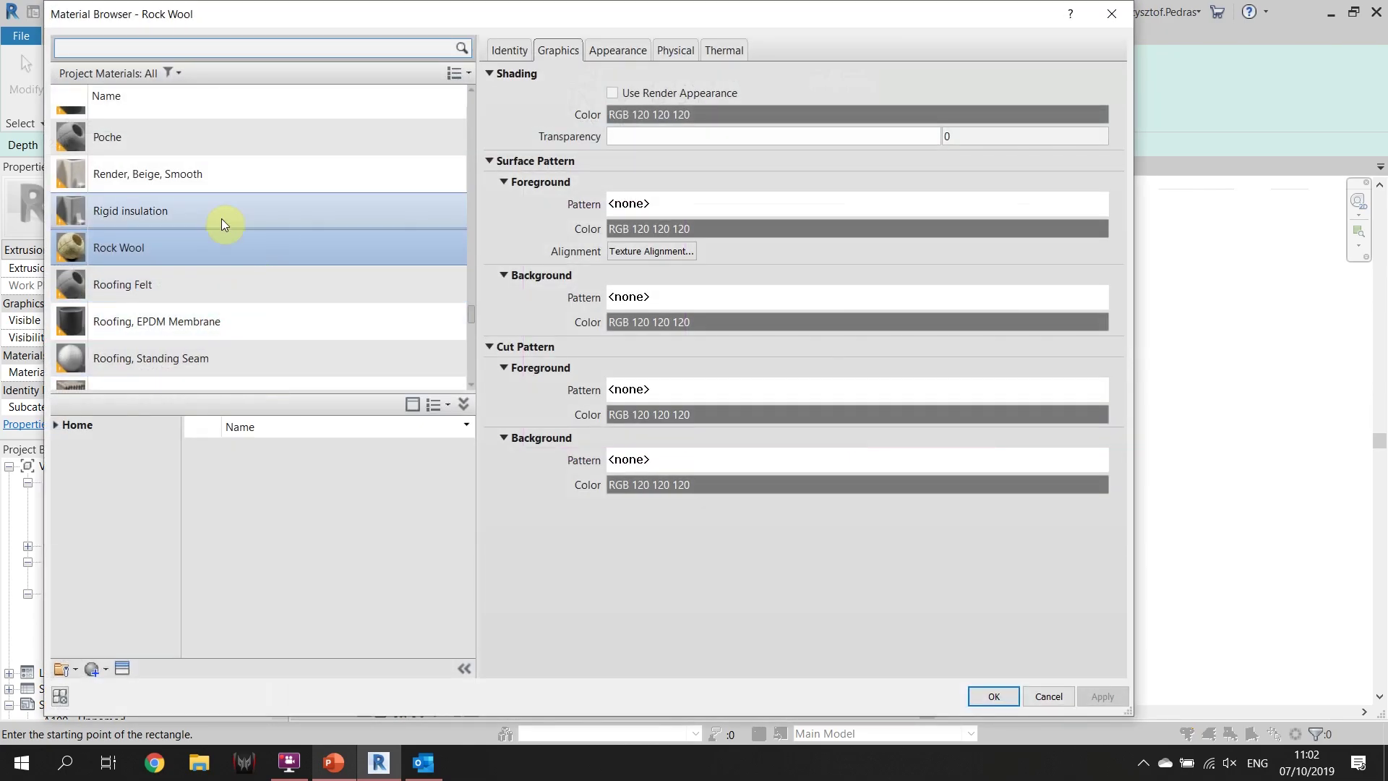
scroll(214, 250, "up", 1)
scroll(176, 273, "down", 4)
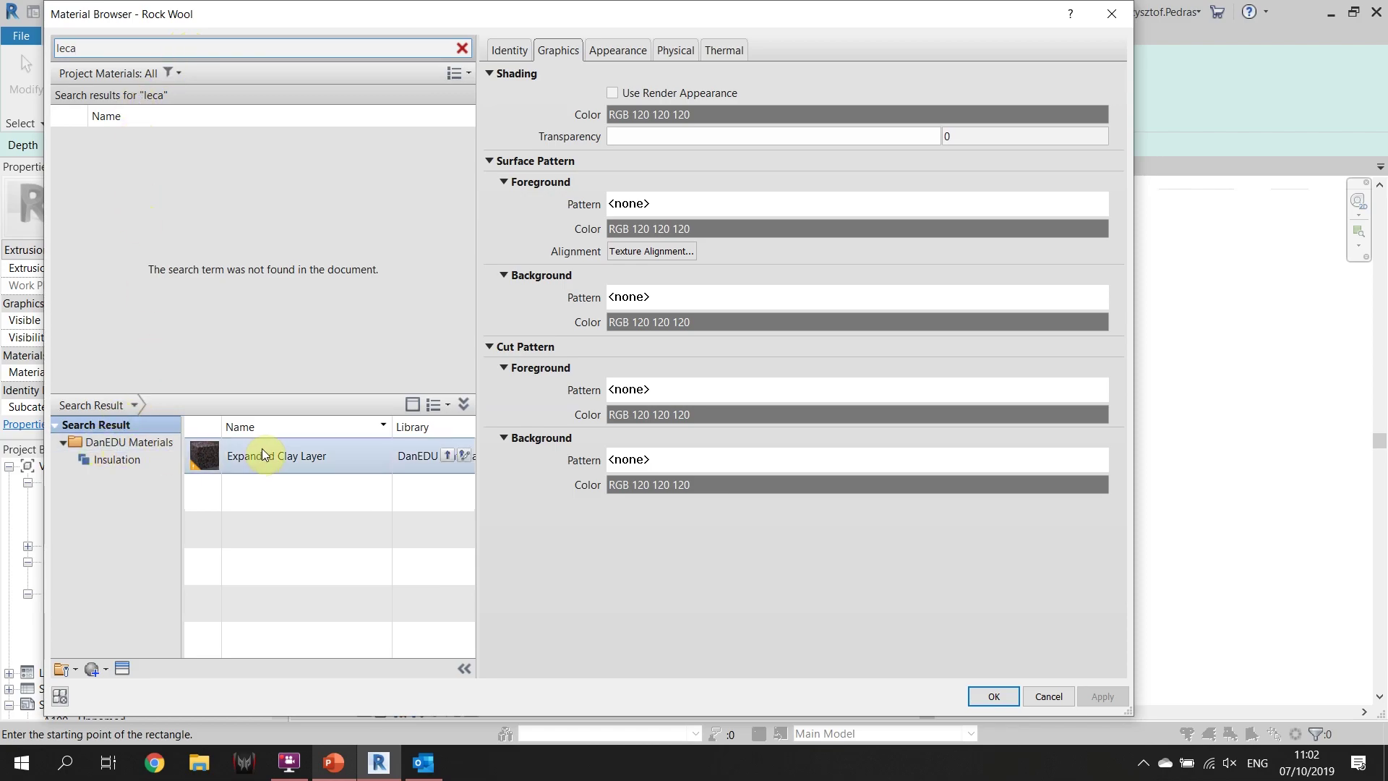
left_click(252, 466)
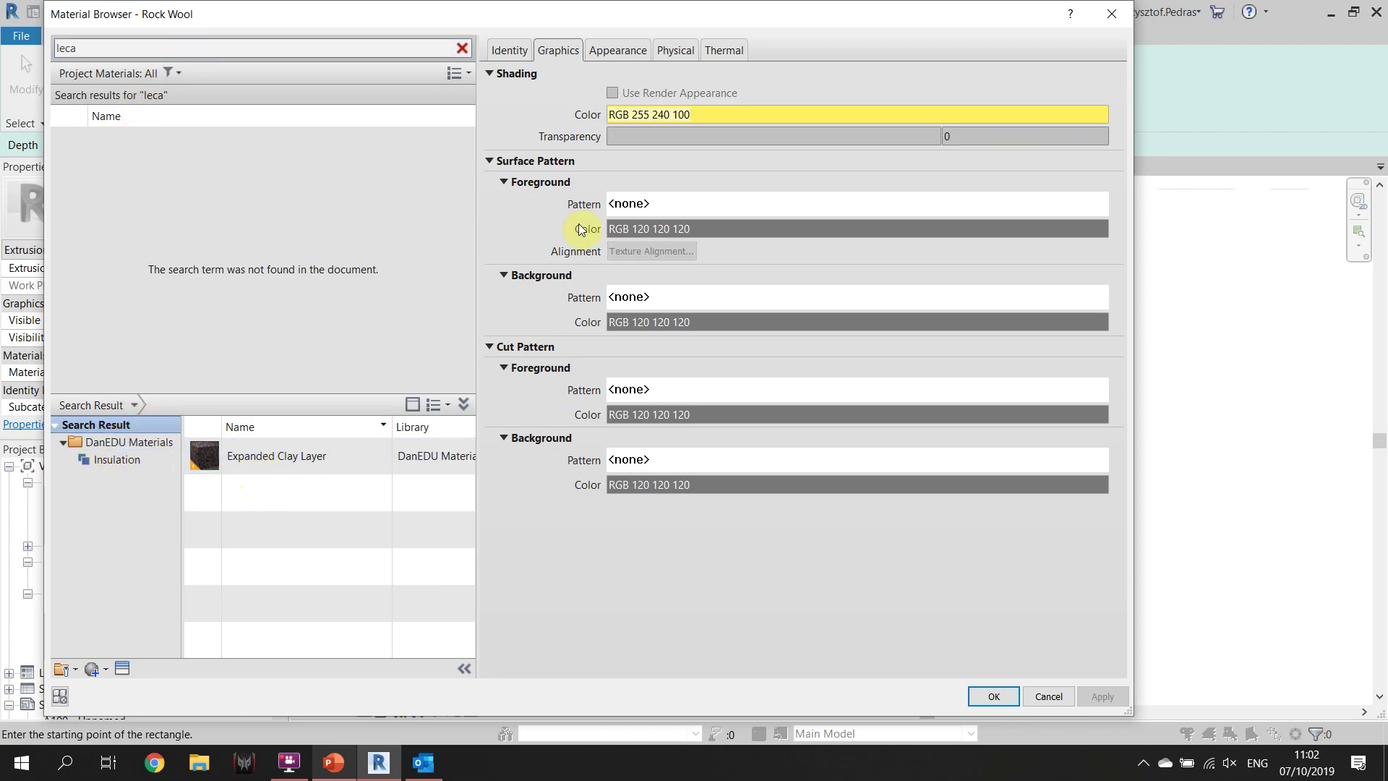
left_click(613, 56)
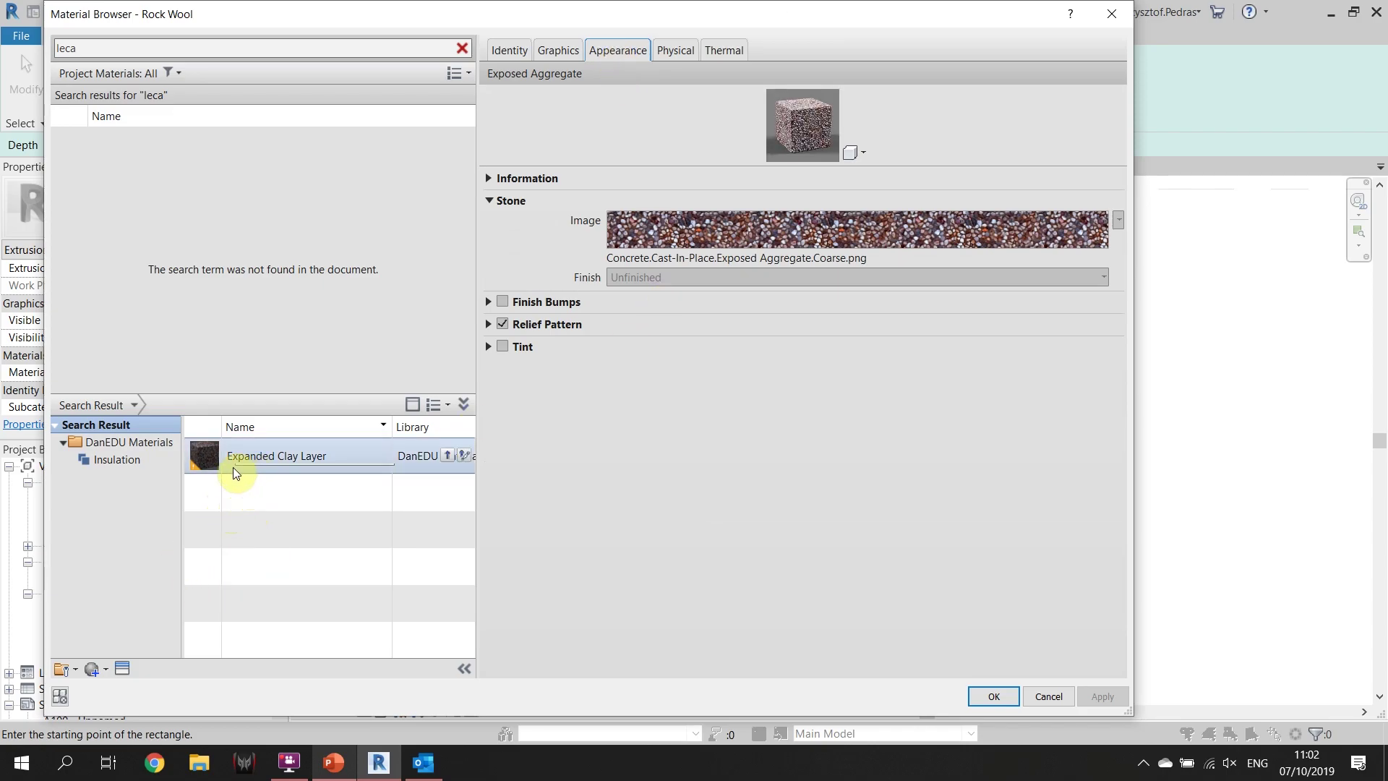
mouse_move(345, 466)
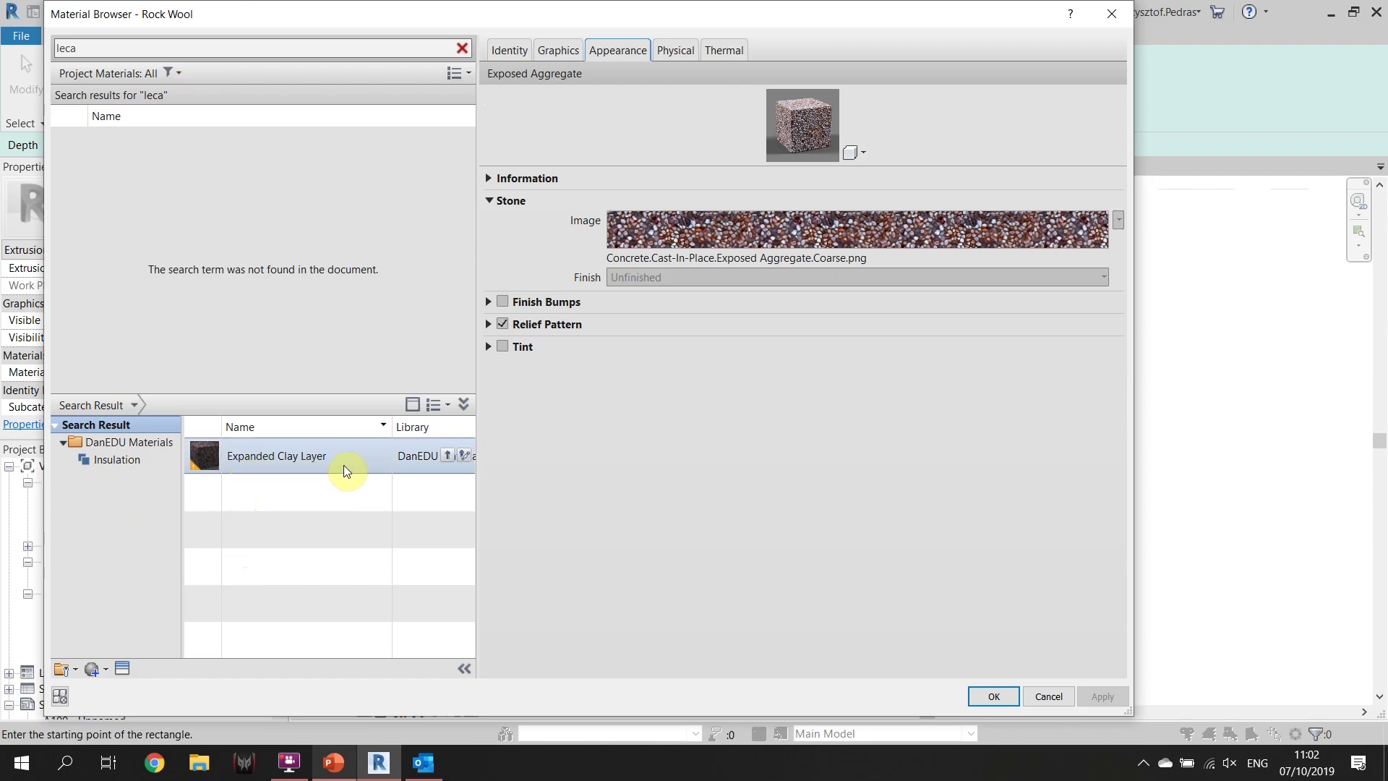
left_click(447, 456)
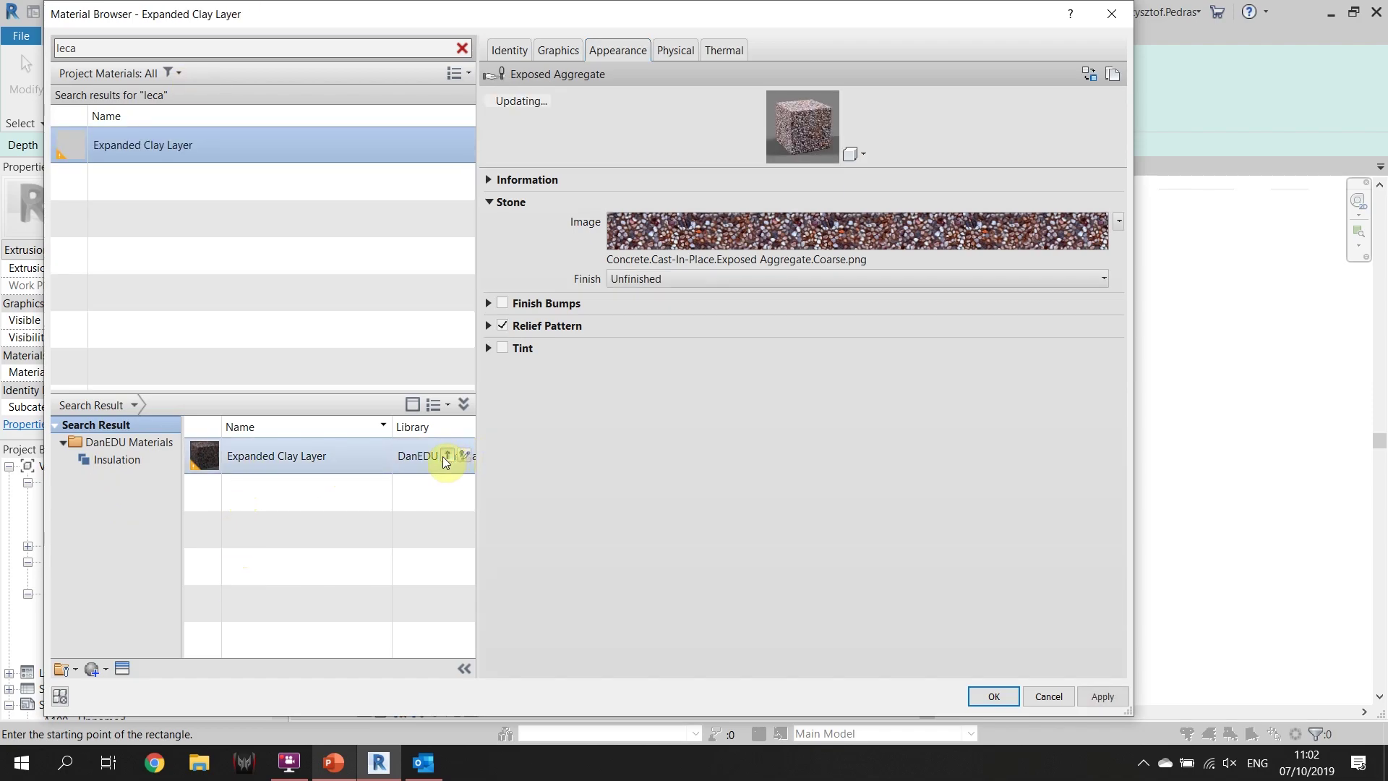
Replace the Expanded Clay Layer texture image with smooth-concrete_0019_01_S_L - texturemax.com.jpg from the 3D Key Junction Workshop Materials folder on the desktop
left_click(692, 224)
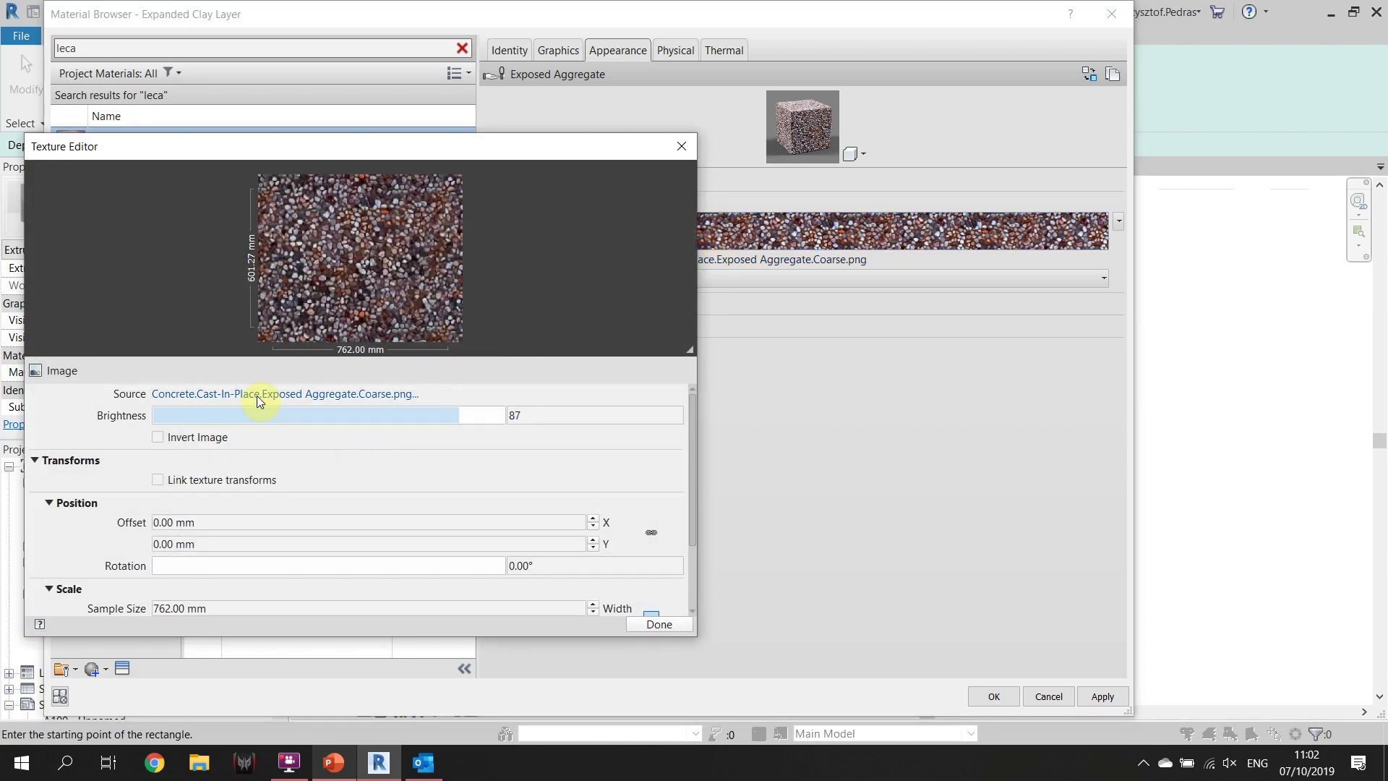
left_click(257, 396)
left_click(245, 372)
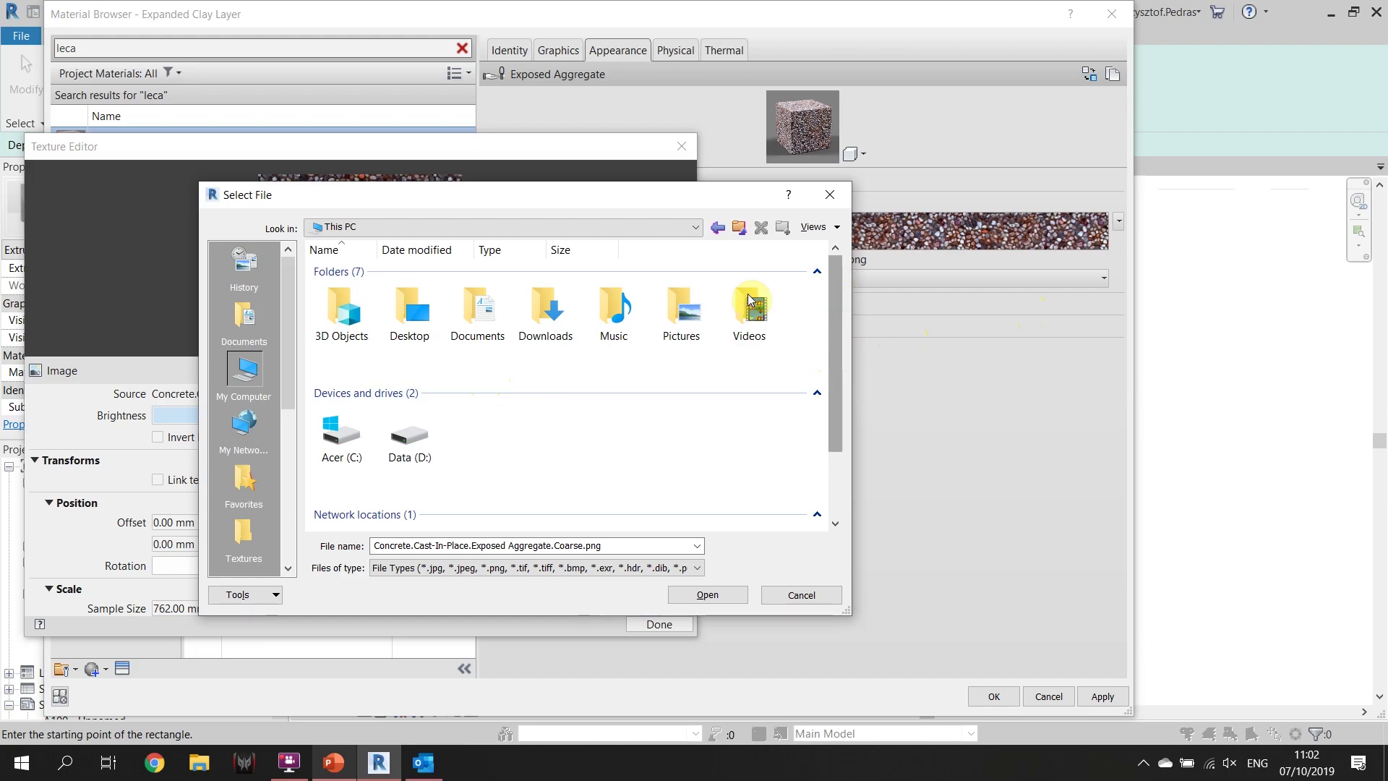
left_click(254, 379)
scroll(383, 381, "down", 3)
scroll(394, 387, "up", 3)
double_click(394, 323)
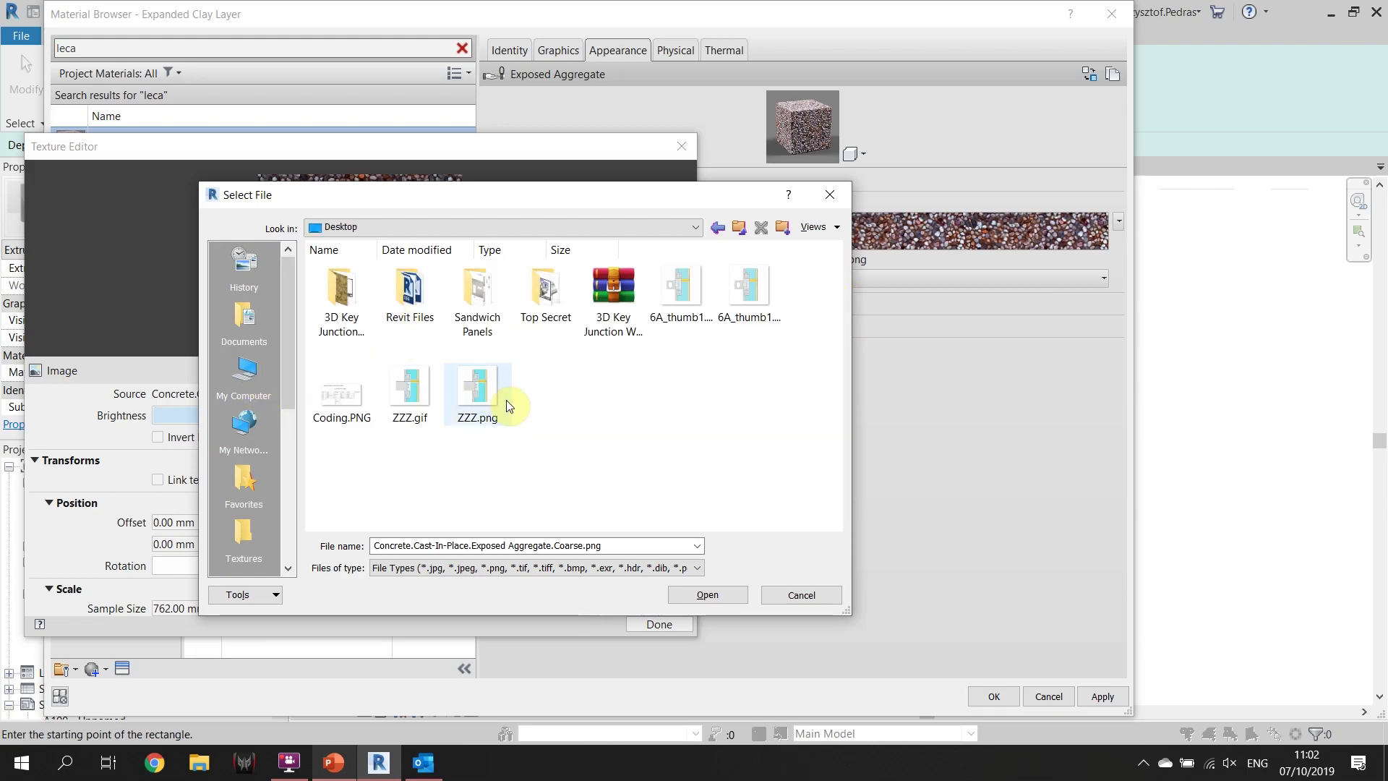
double_click(362, 318)
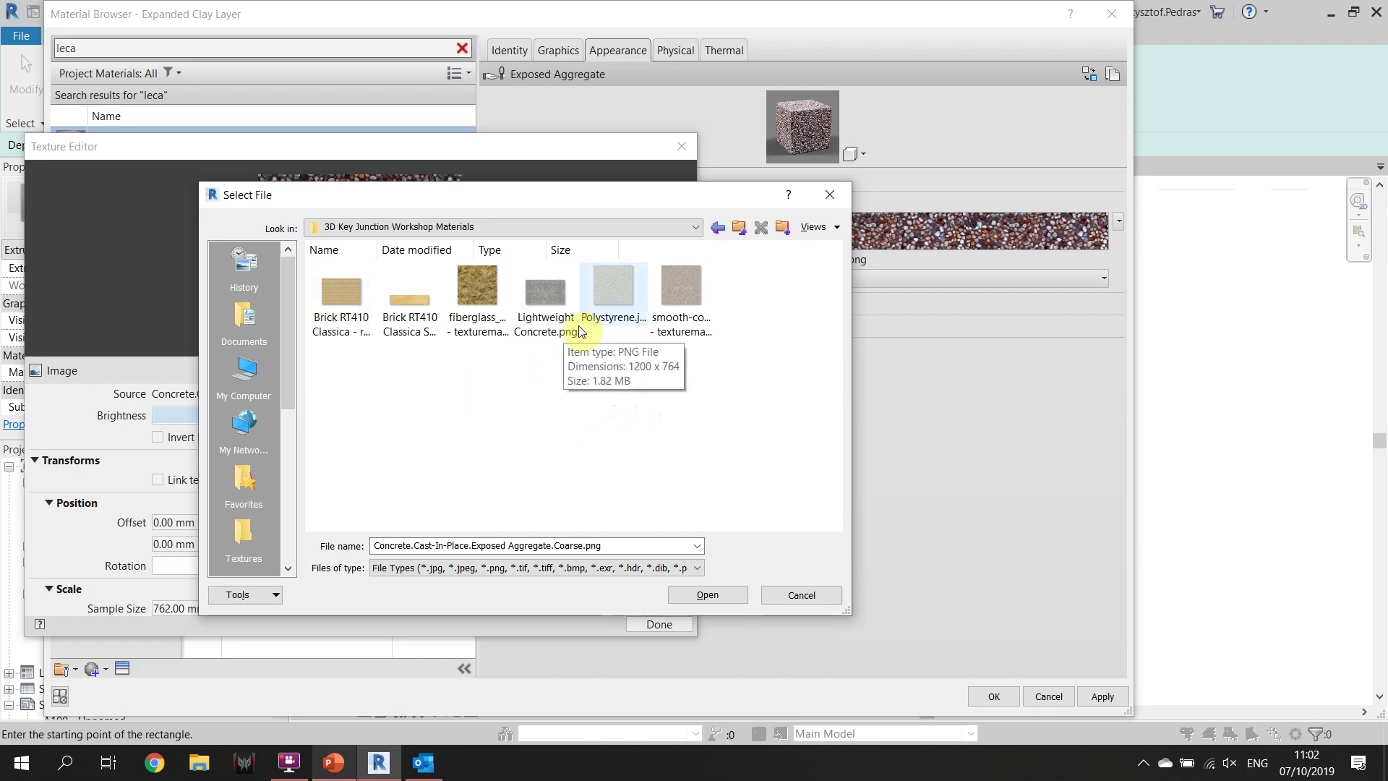
left_click(688, 336)
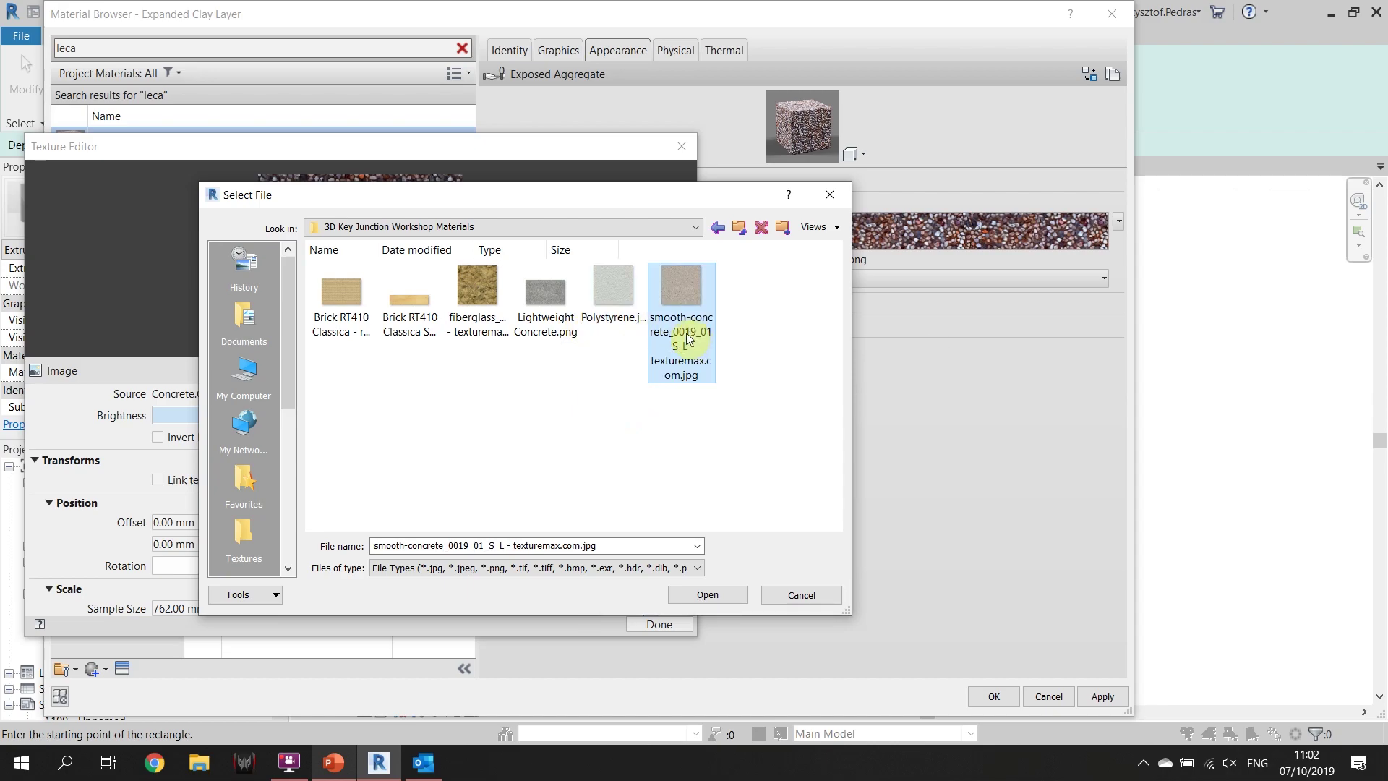
double_click(688, 337)
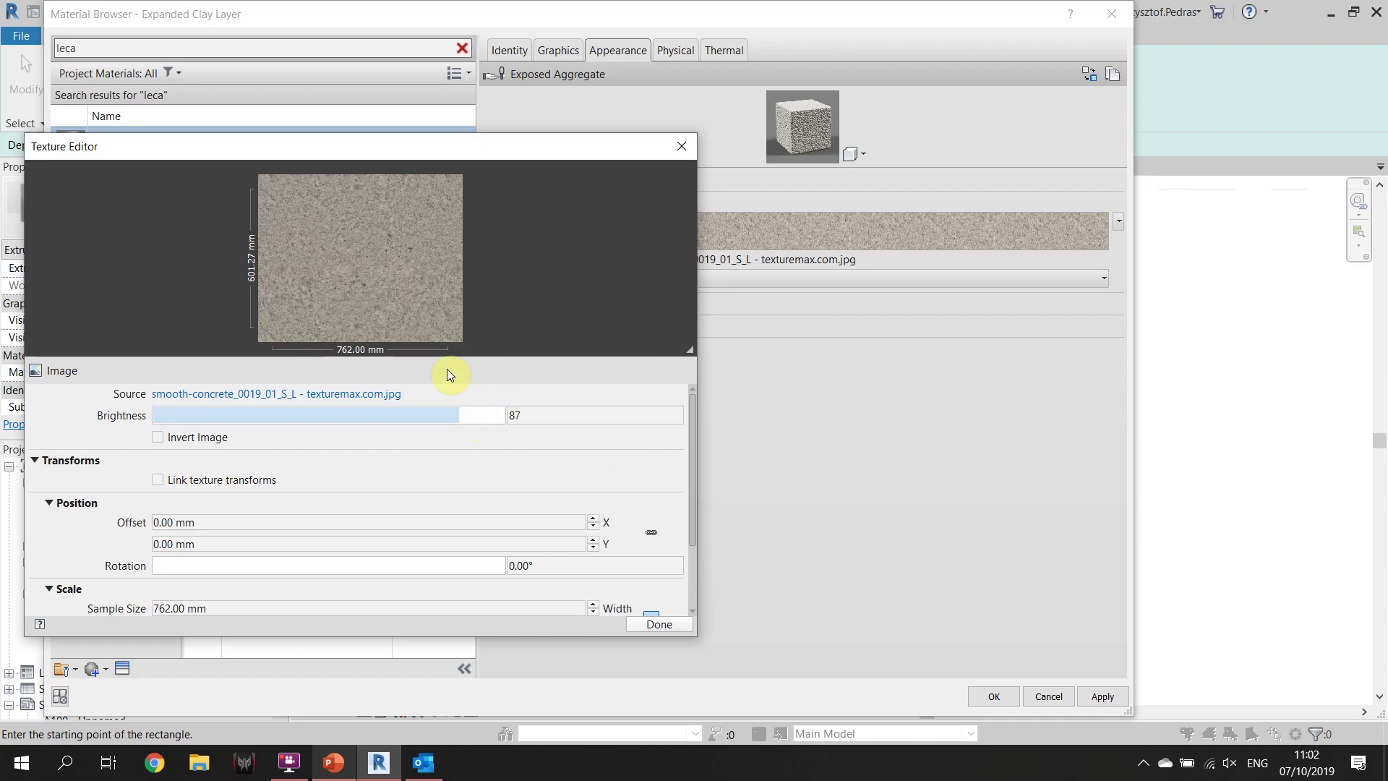
Raise the texture's brightness to about 96 and assign Expanded Clay Layer as the extrusion's material
left_click_drag(457, 415, 490, 419)
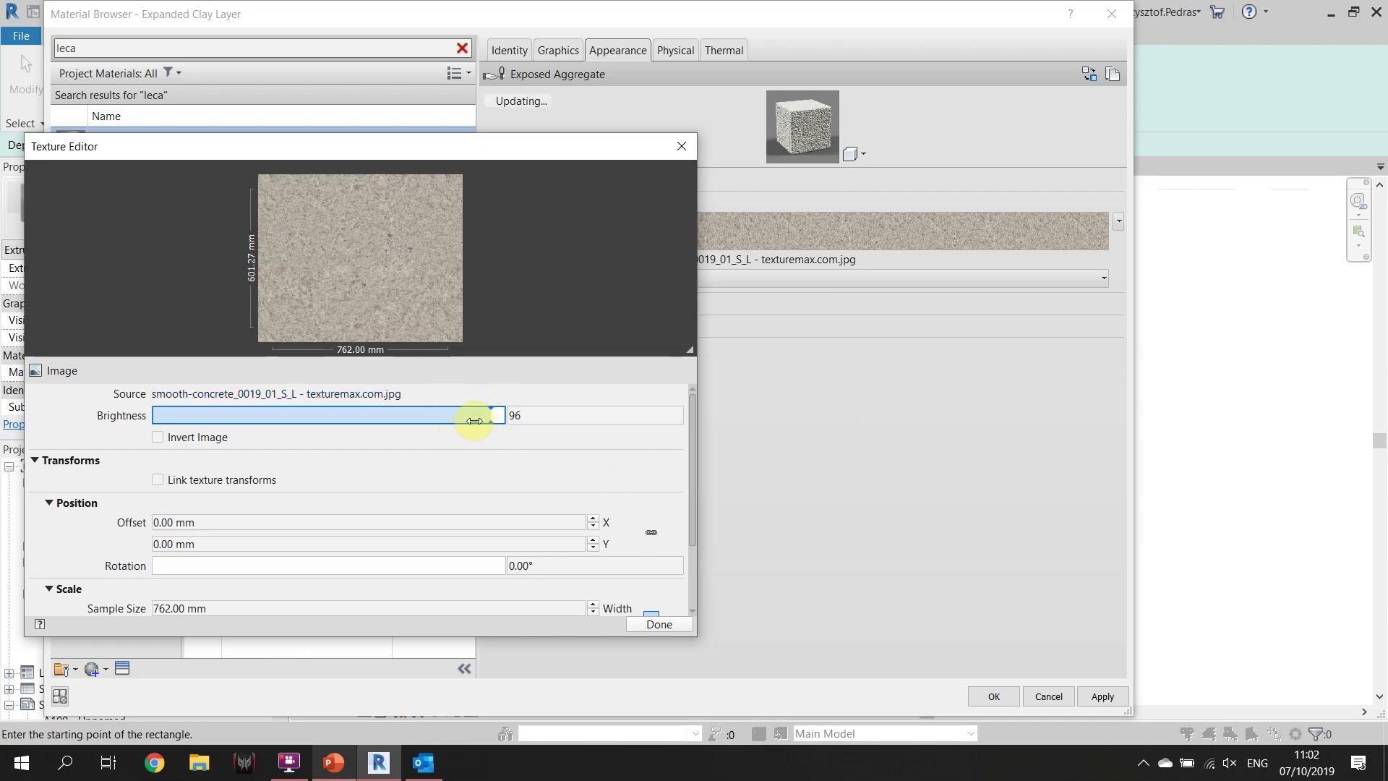
left_click(651, 623)
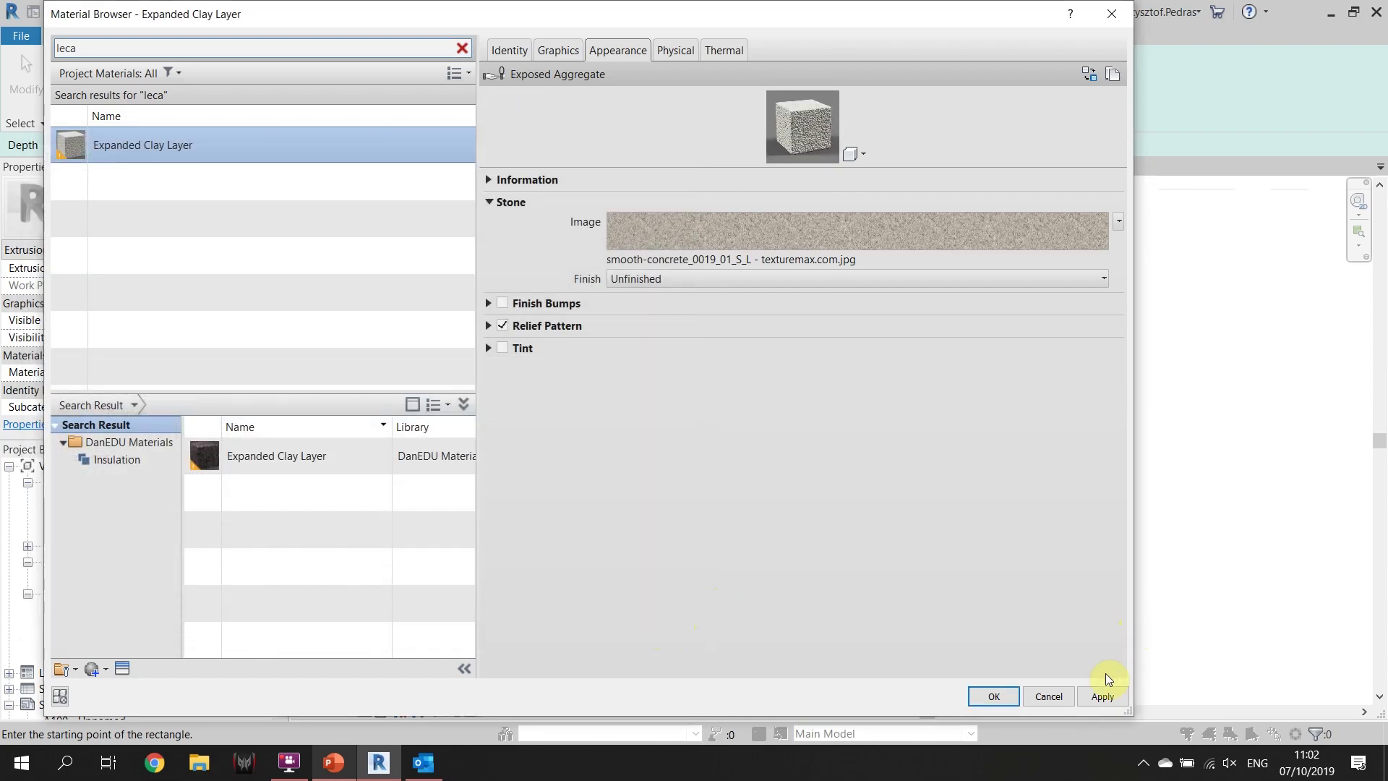
left_click(993, 695)
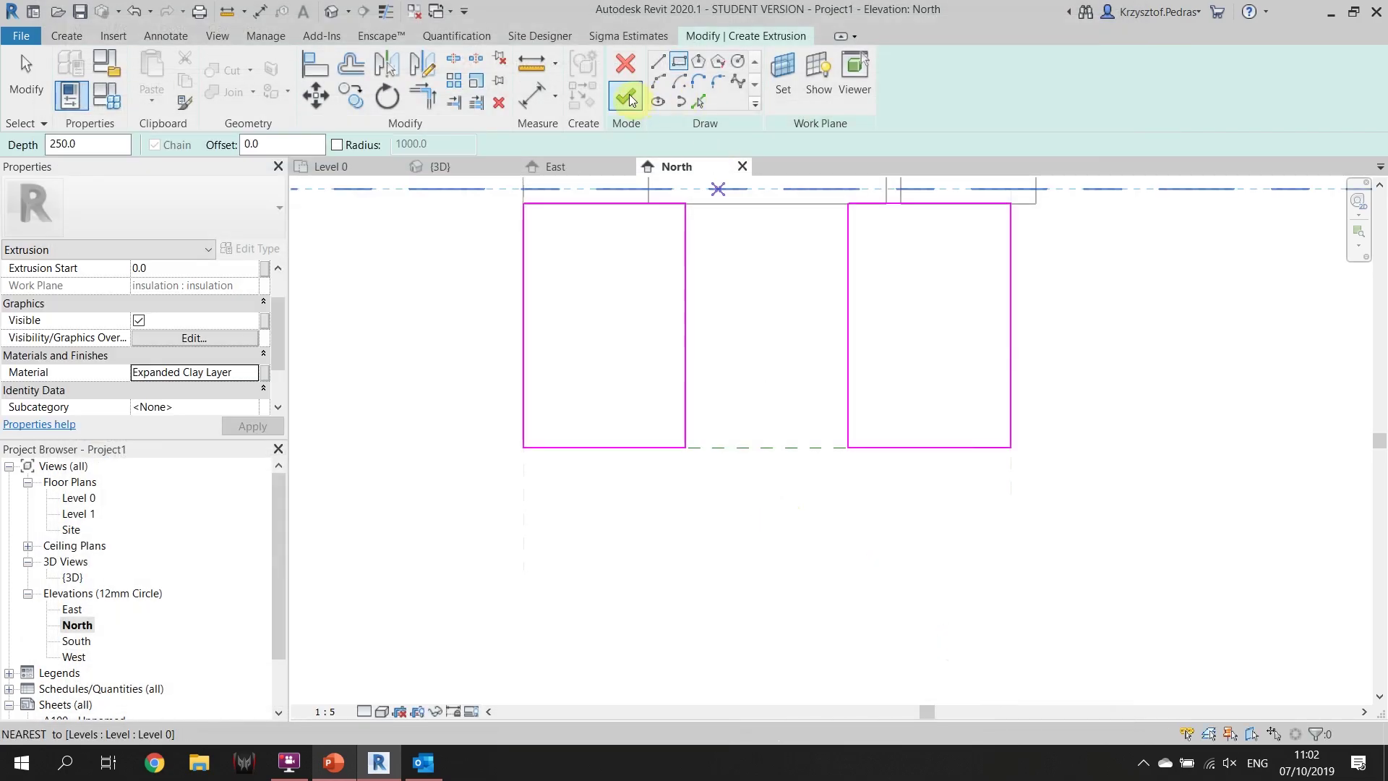
Finish the two clay blocks' extrusion and sketch a rectangle filling the gap between them for a new extrusion on the blocks' face
left_click(627, 97)
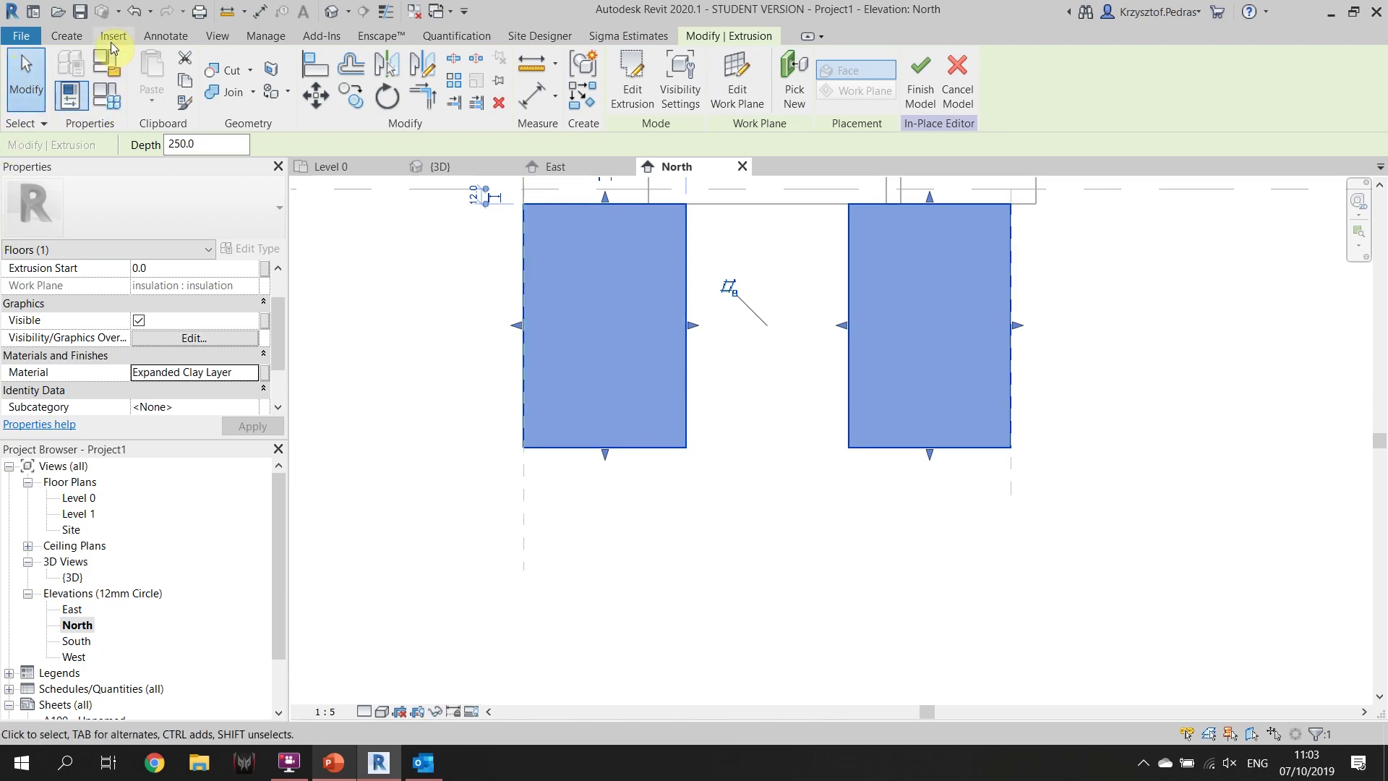
left_click(67, 36)
left_click(165, 99)
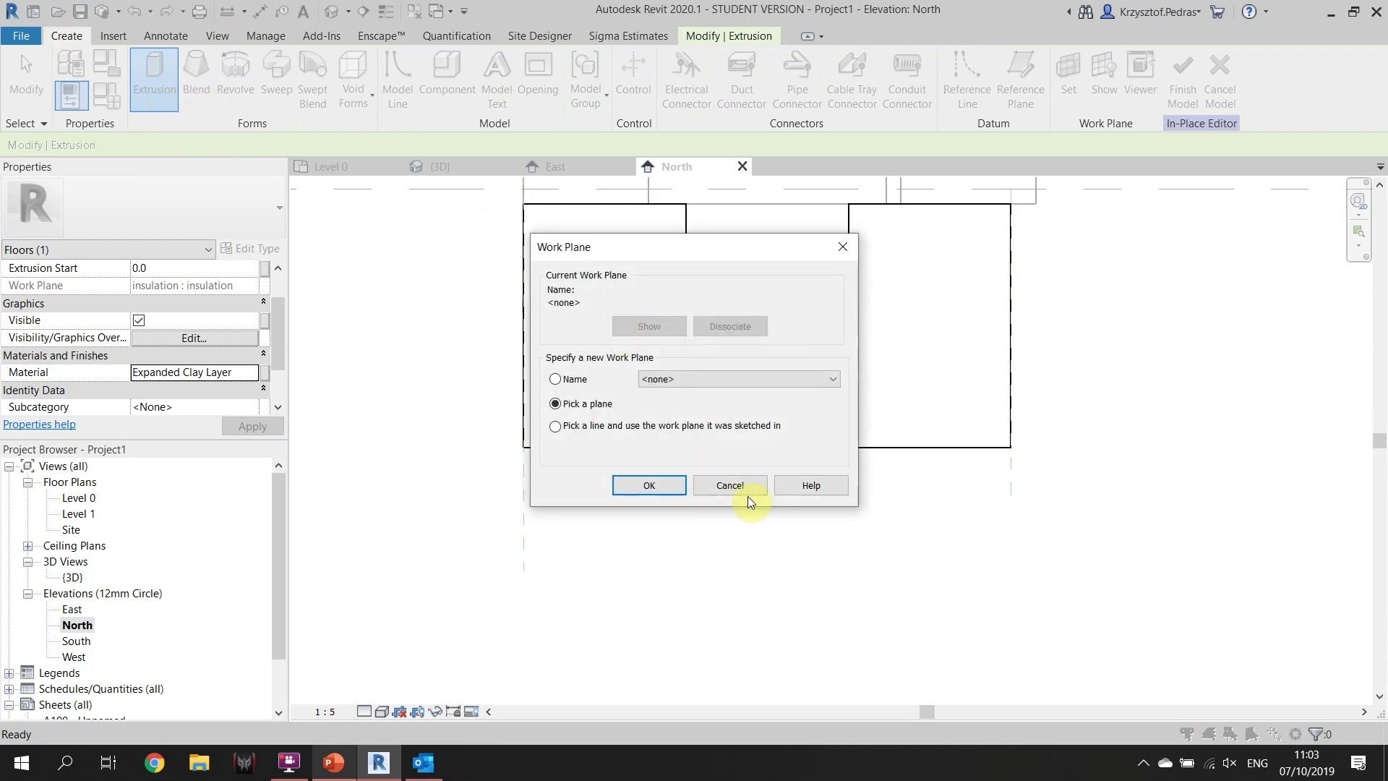
left_click(648, 483)
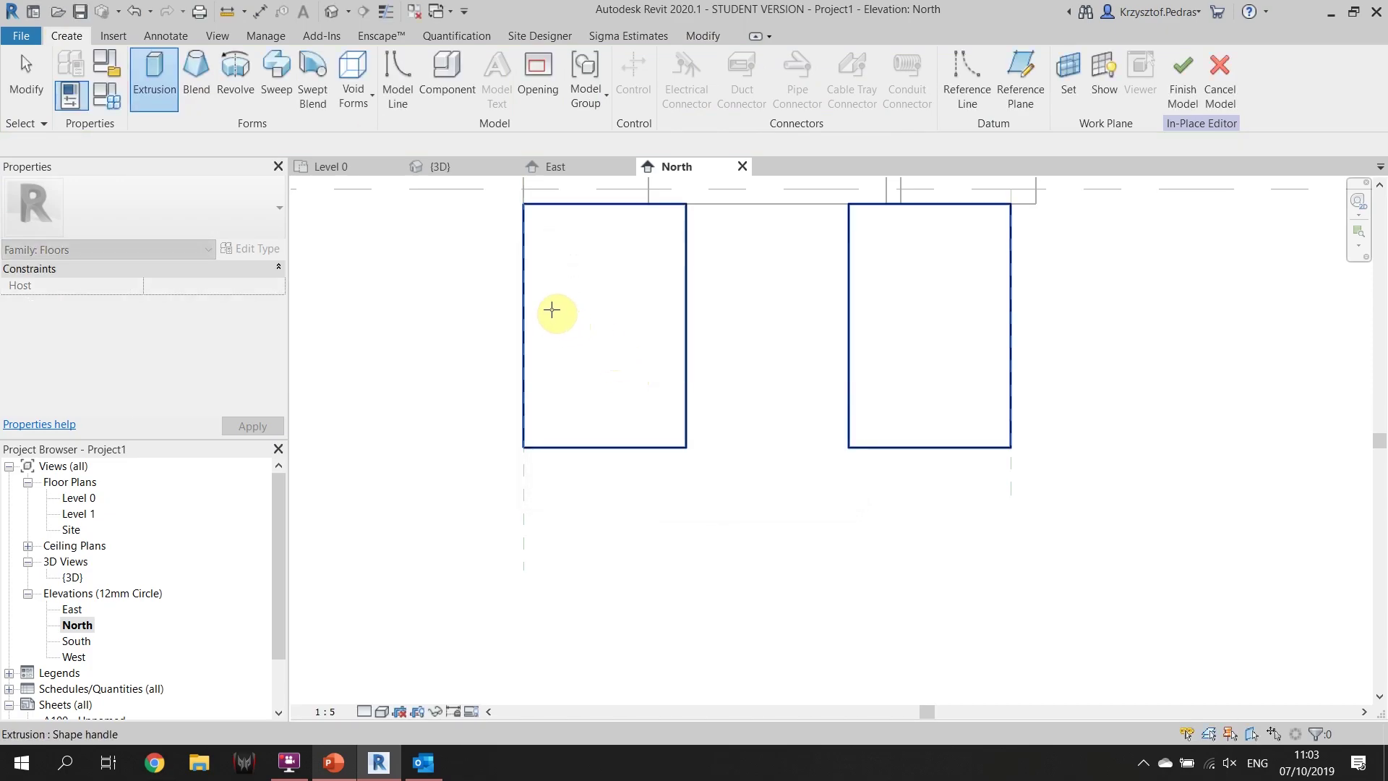
left_click(678, 60)
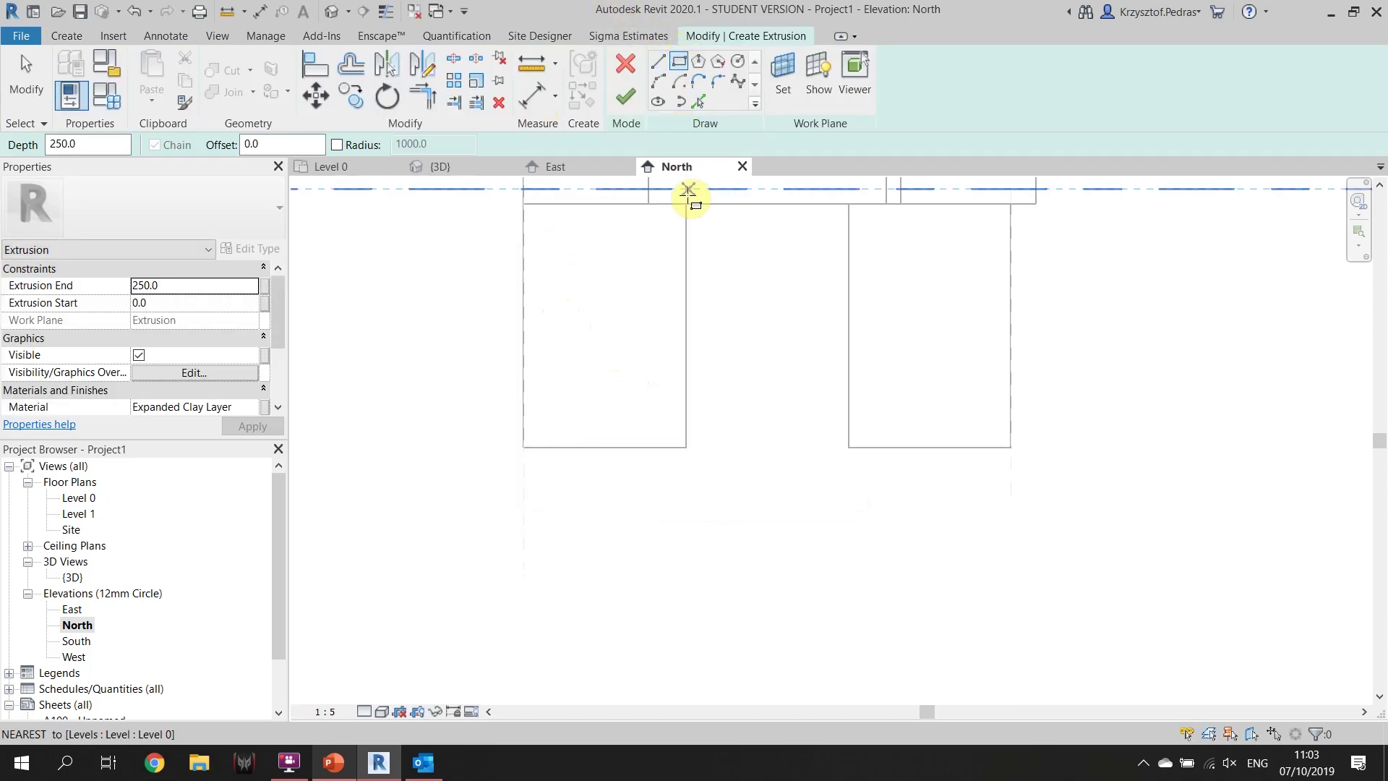
left_click(686, 204)
left_click(849, 445)
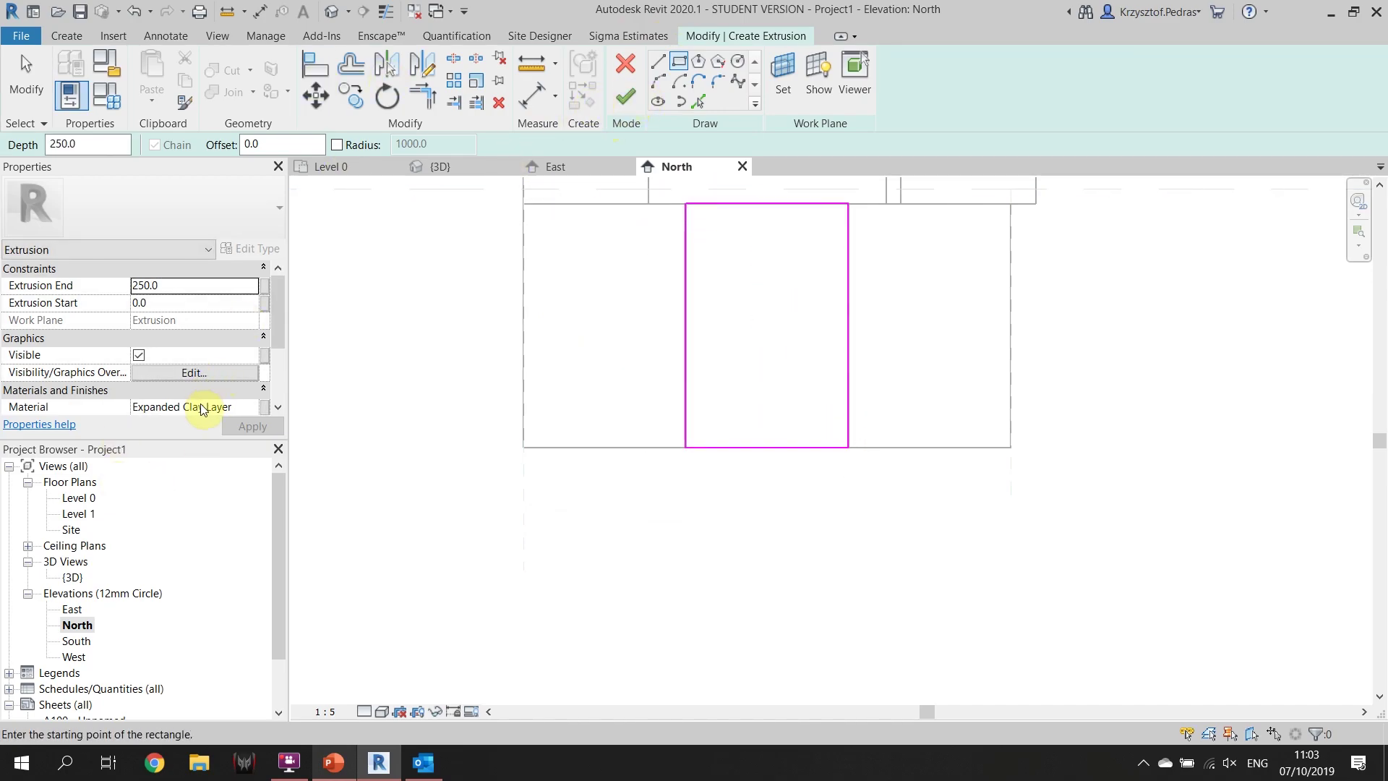
Search the new extrusion's materials for "insu" and add Structure, Wood Joist/Rafter per 900mm, Air (+50mm) from the library to the project
left_click(235, 408)
left_click(255, 391)
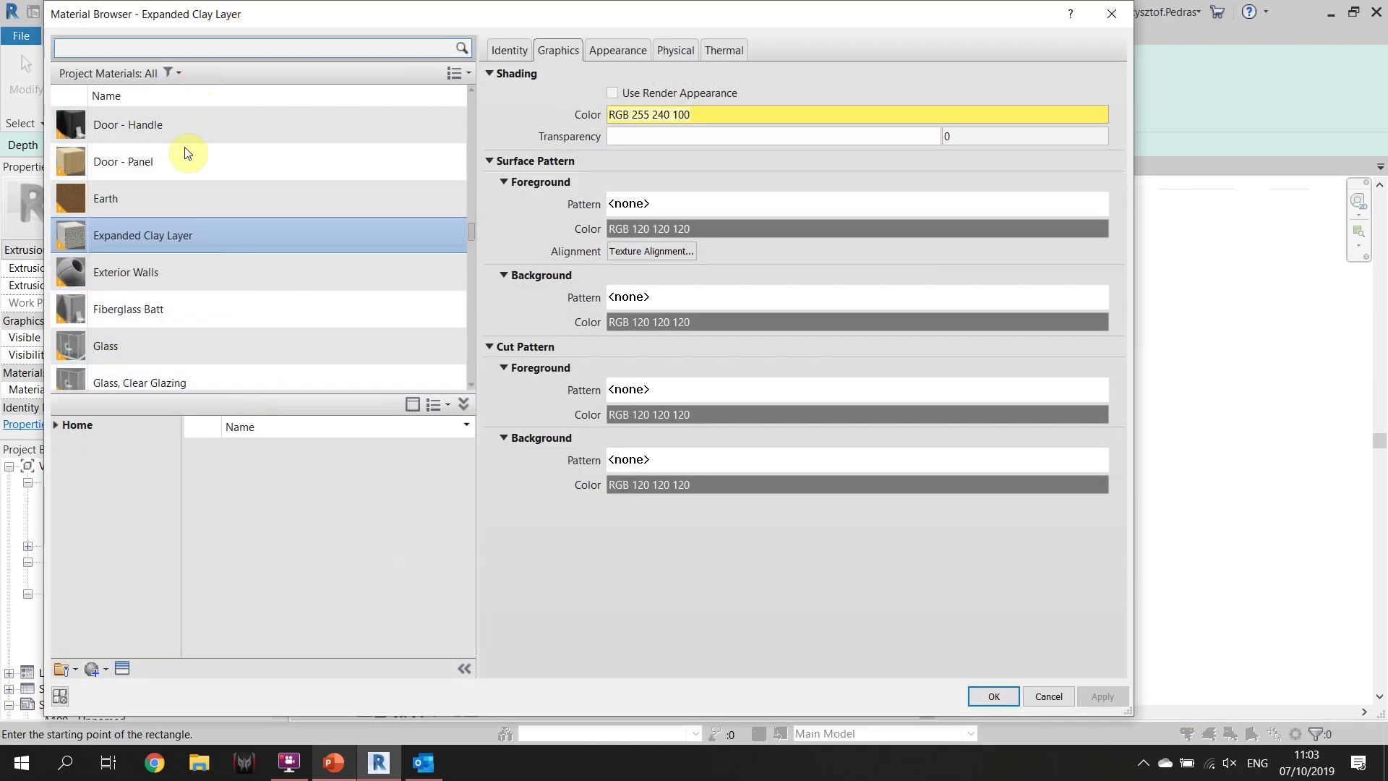
left_click(123, 44)
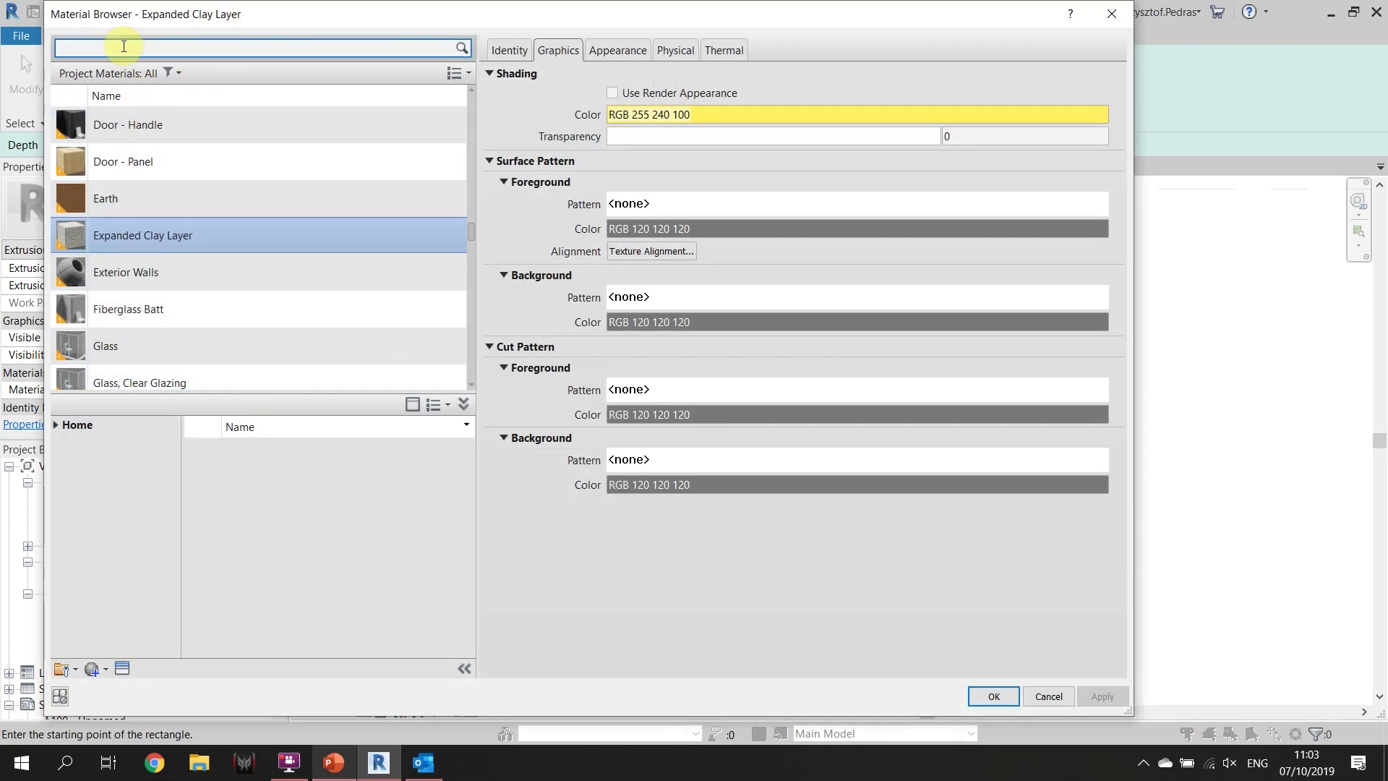
type("in")
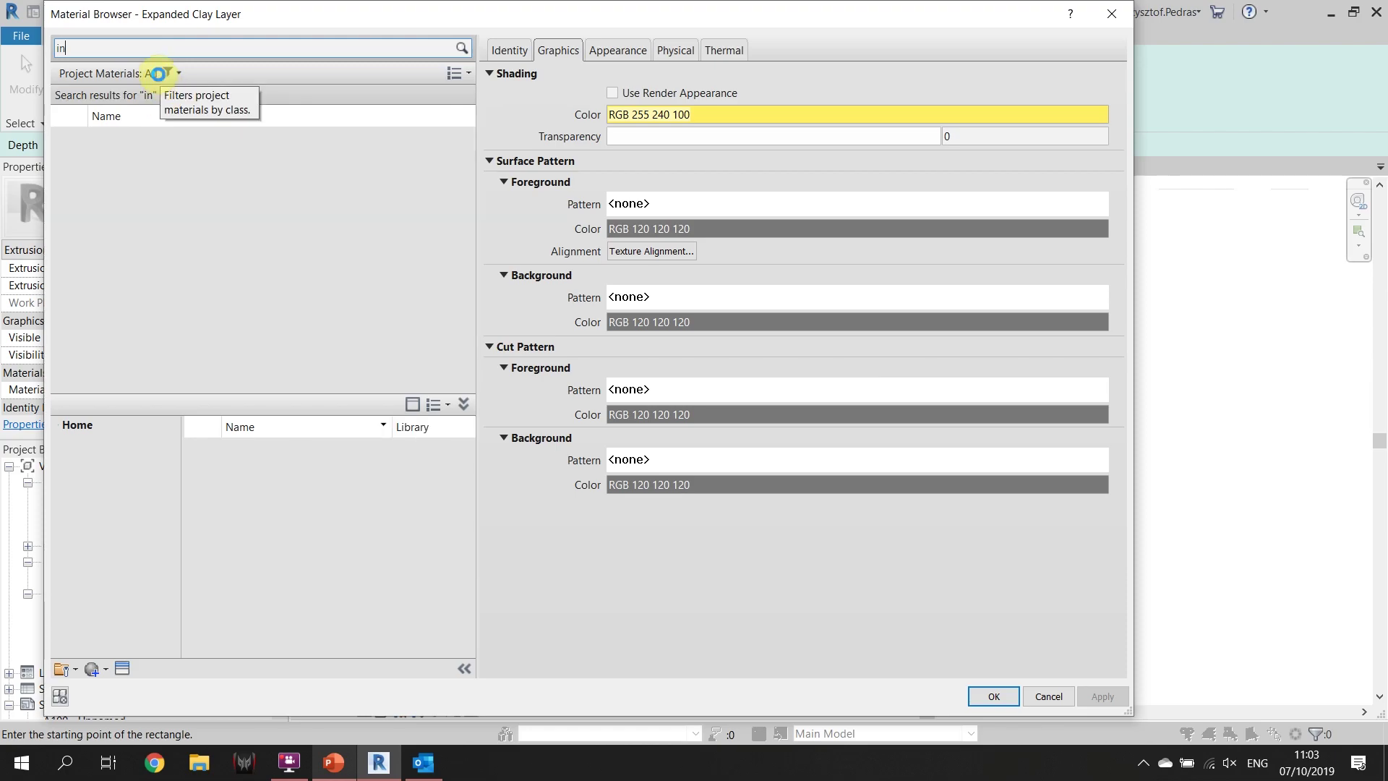
type("su")
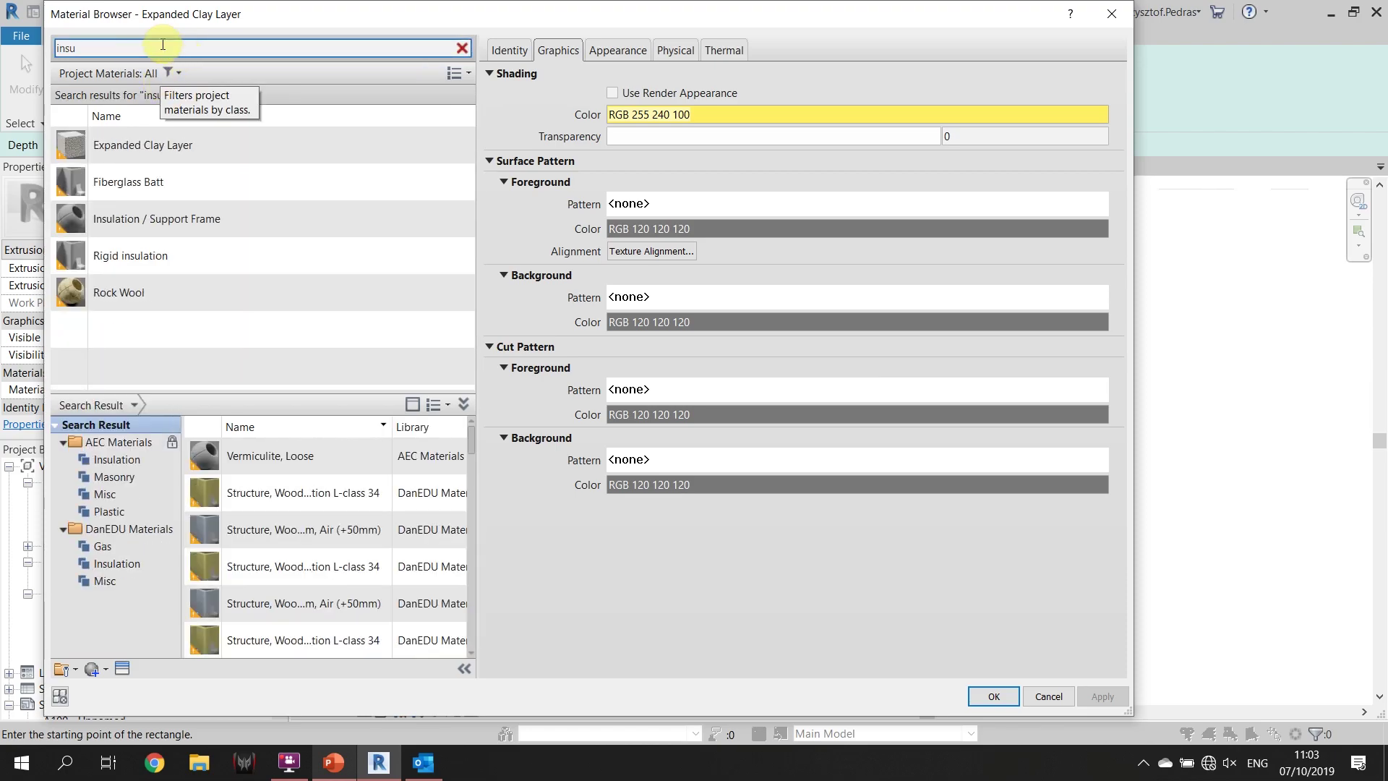
left_click(238, 265)
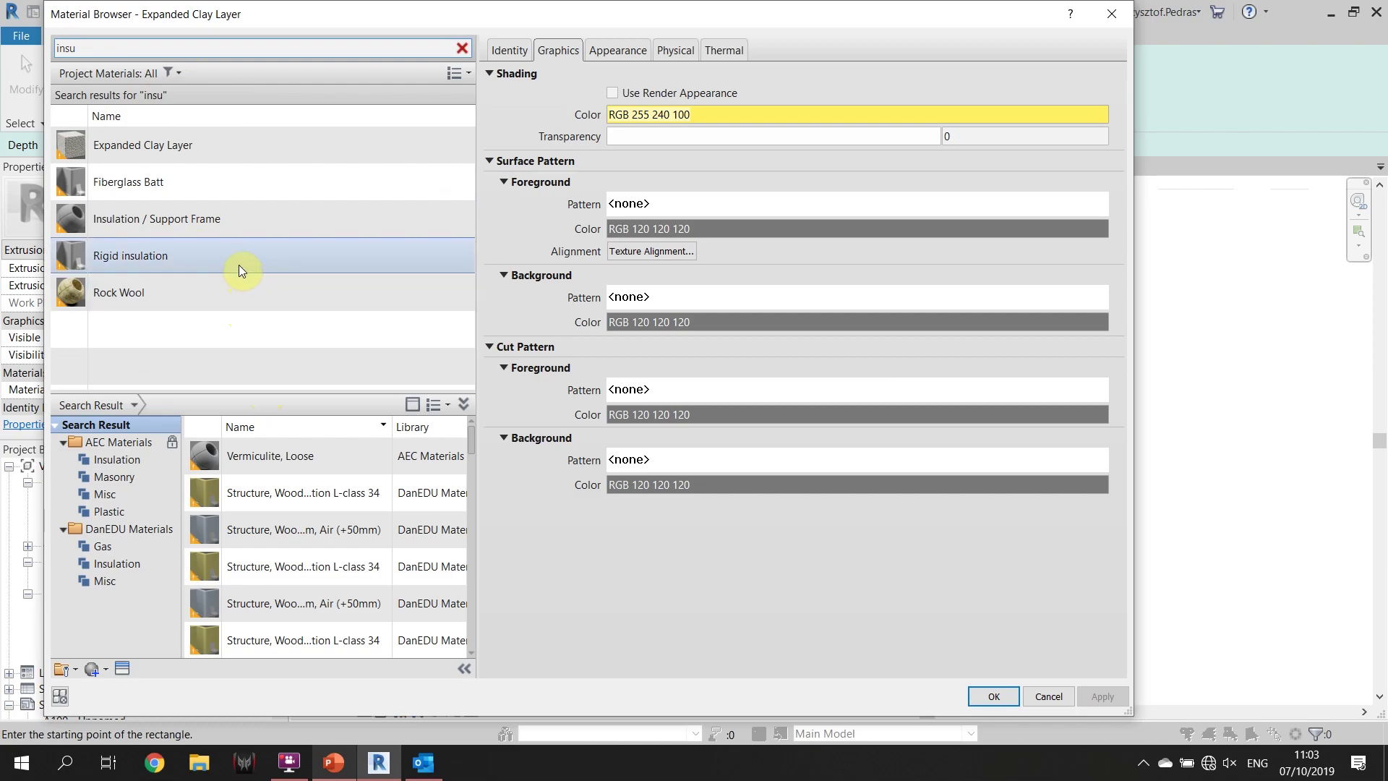
left_click(611, 48)
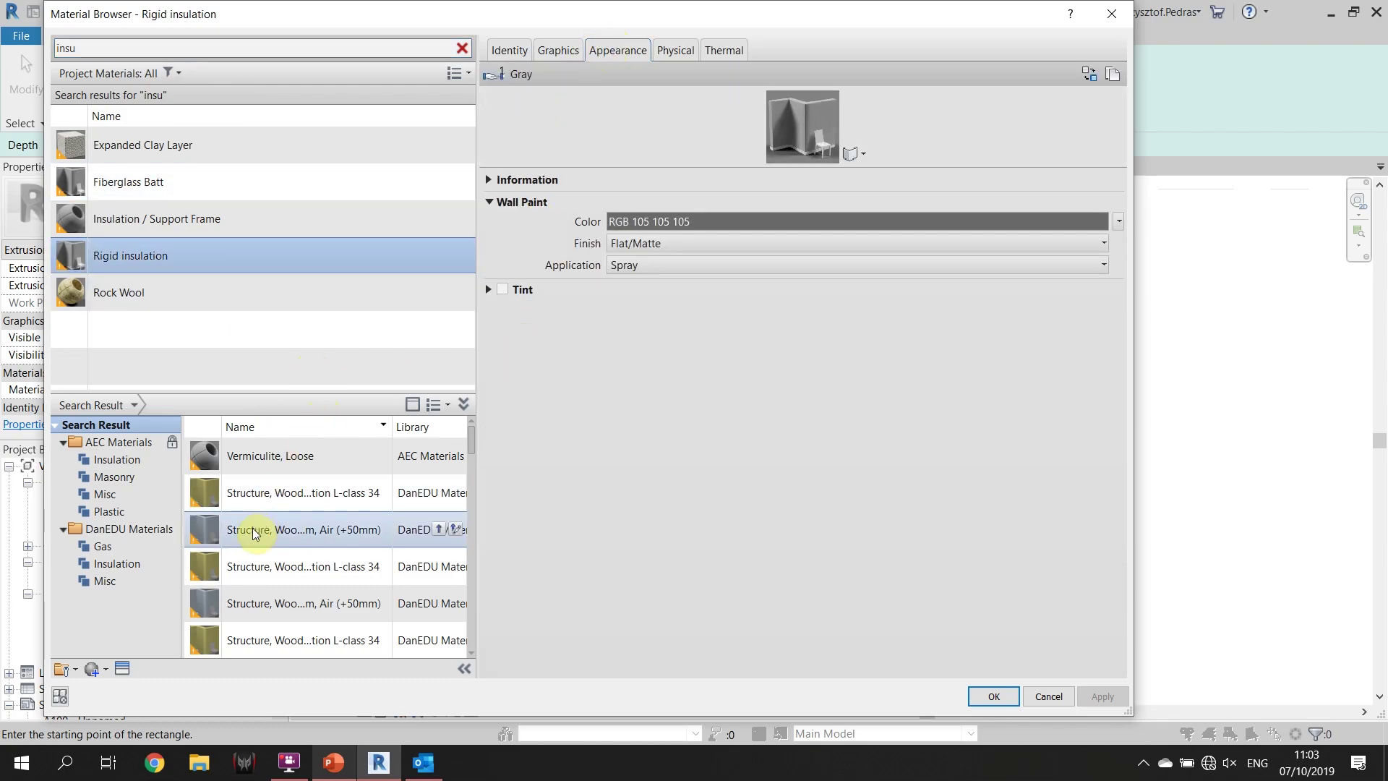
left_click_drag(255, 529, 557, 223)
mouse_move(436, 529)
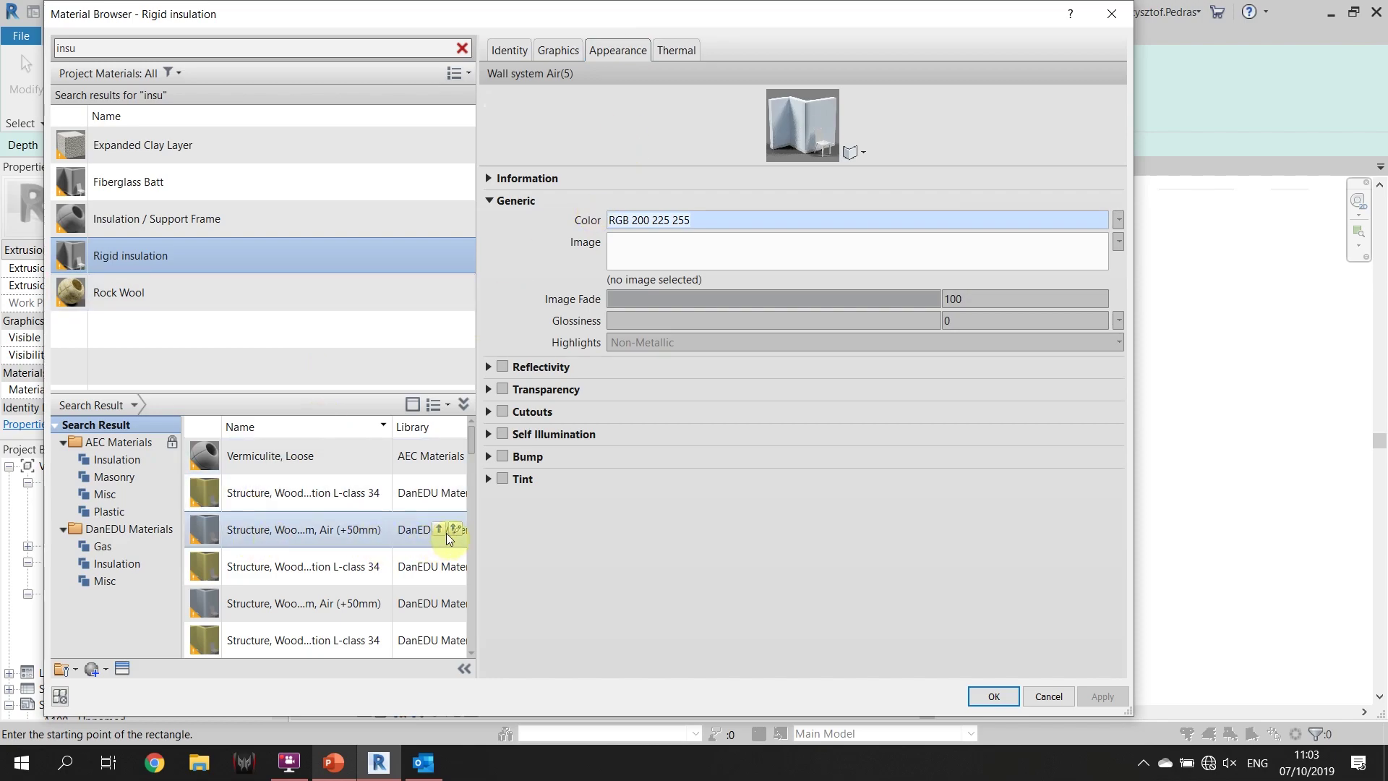
left_click(439, 529)
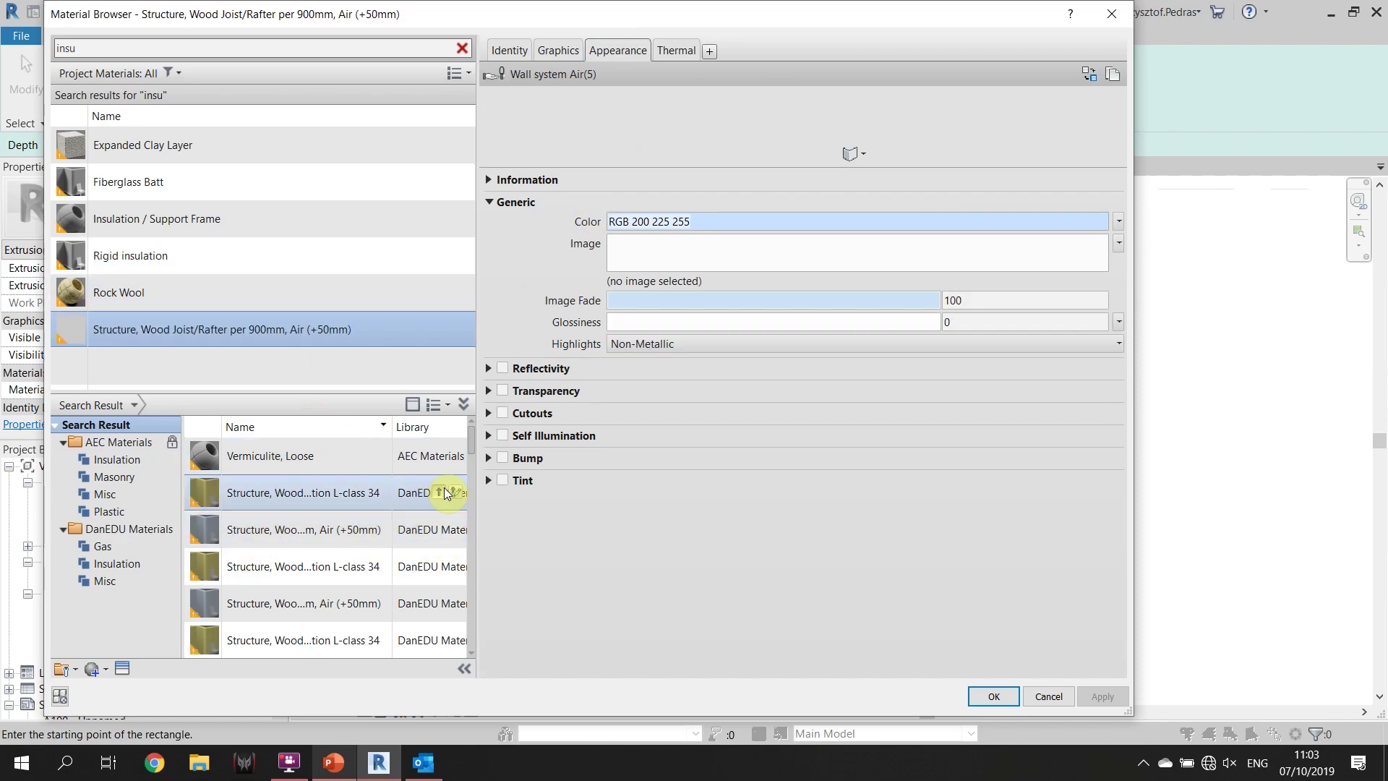
Set Polystyrene.jpg as the added material's appearance image, assign the material and finish the extrusion
left_click(660, 271)
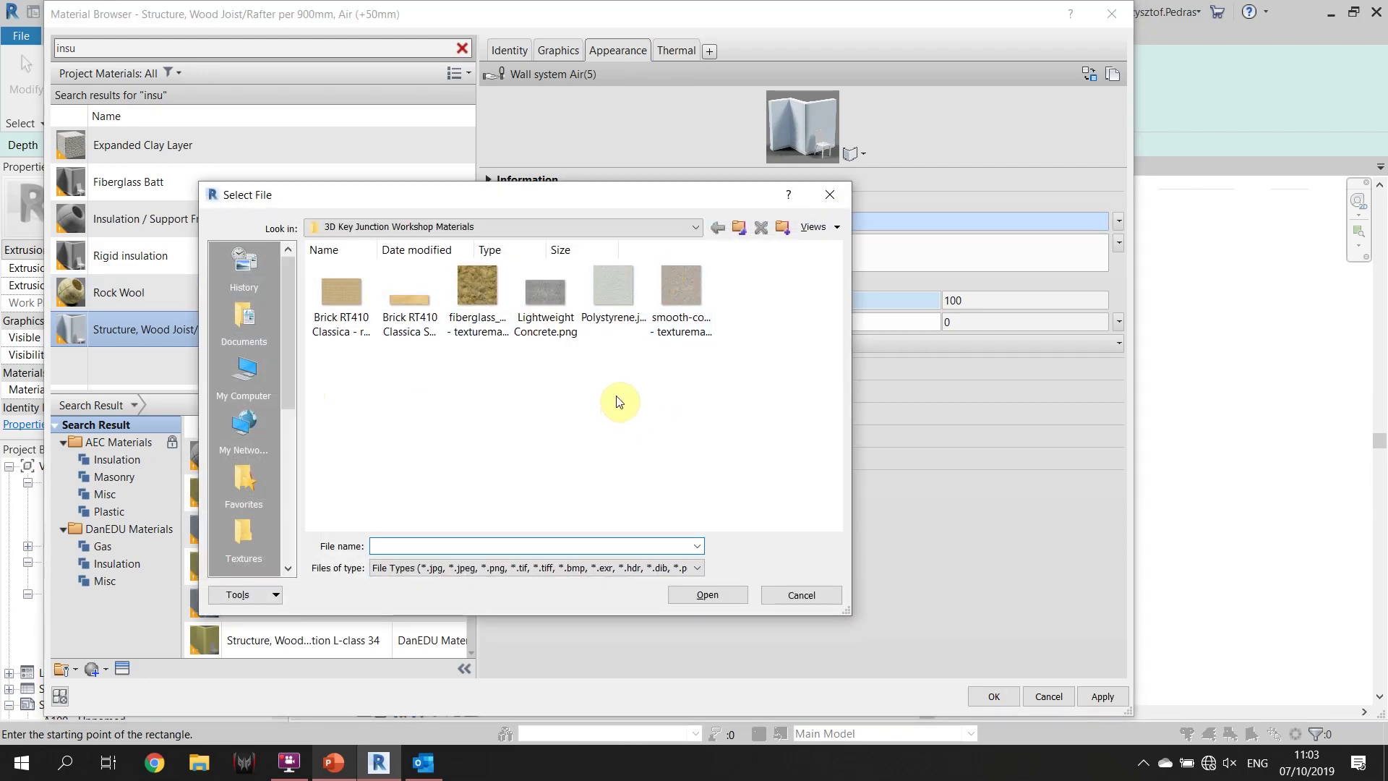
left_click(607, 325)
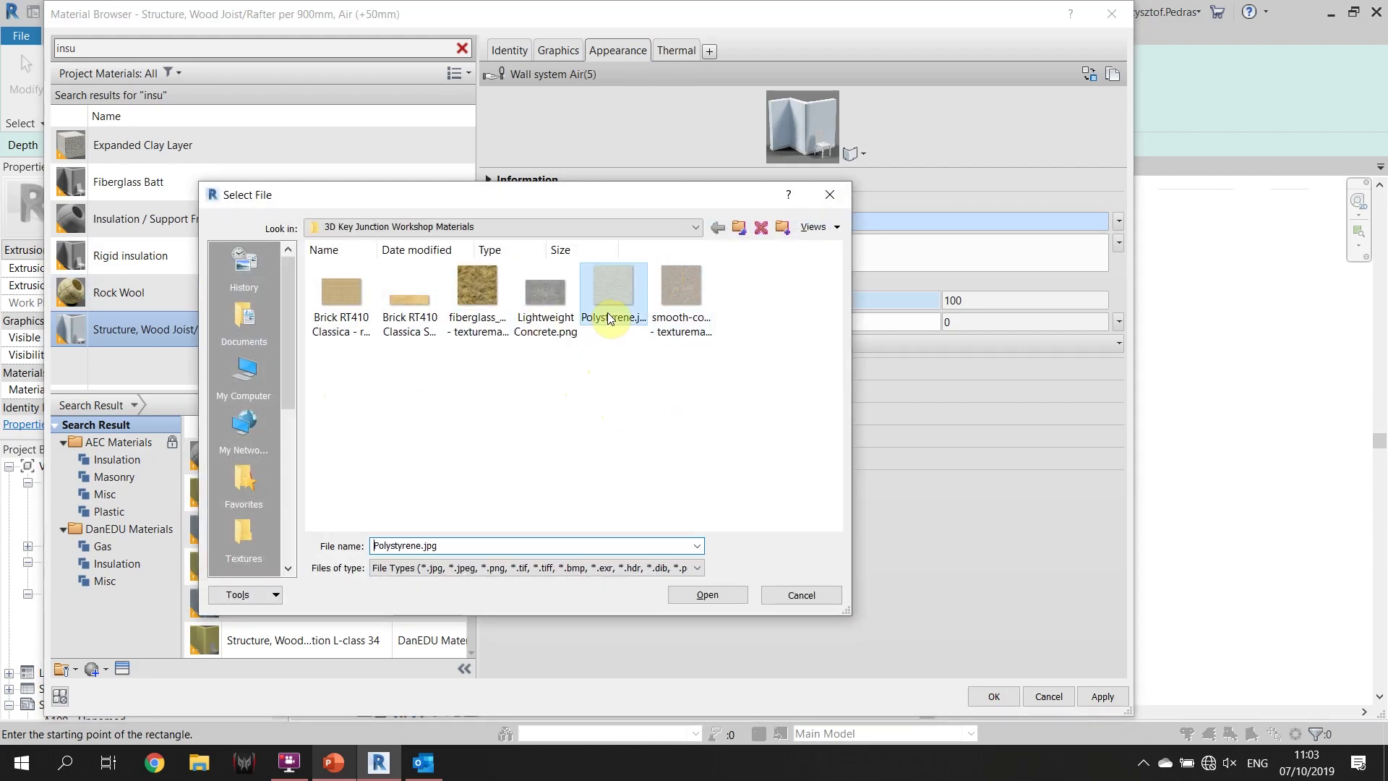
left_click(703, 591)
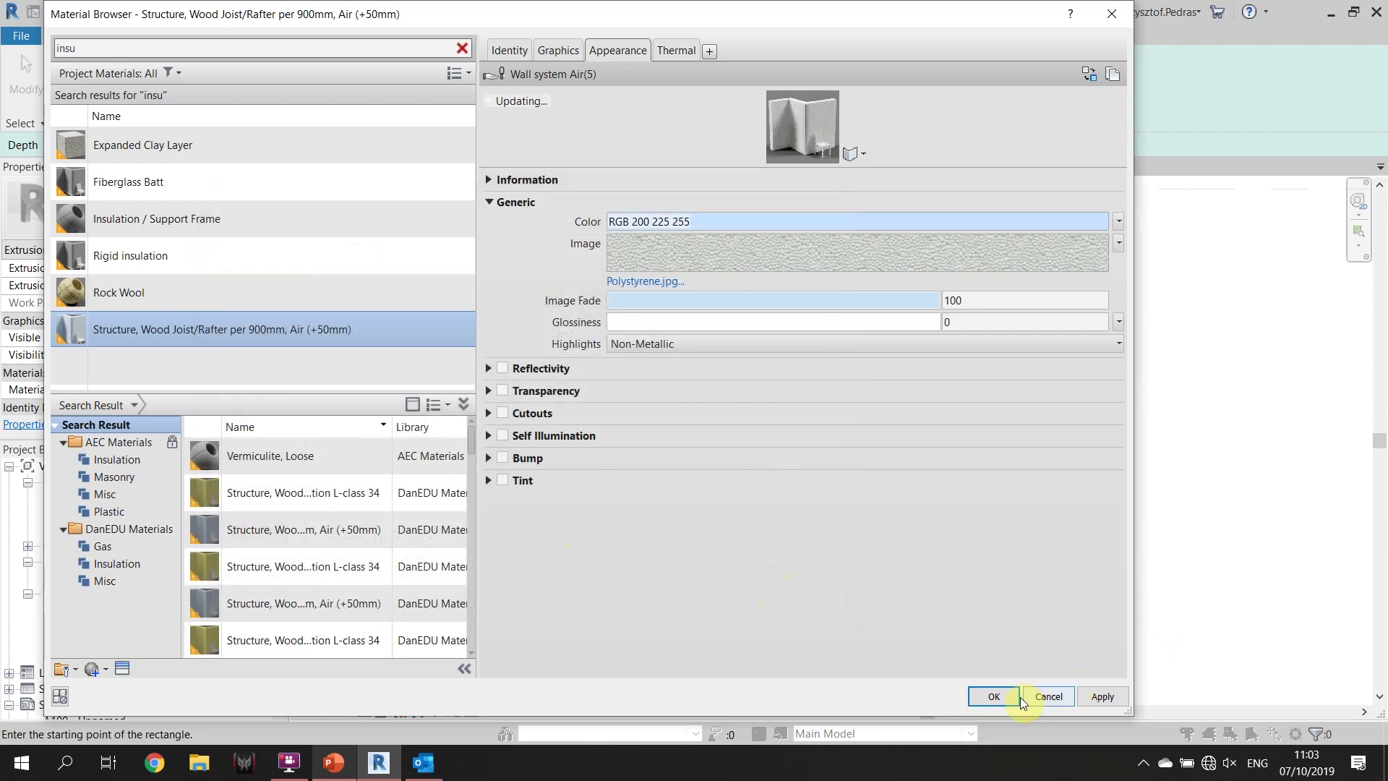
left_click(994, 696)
left_click(631, 99)
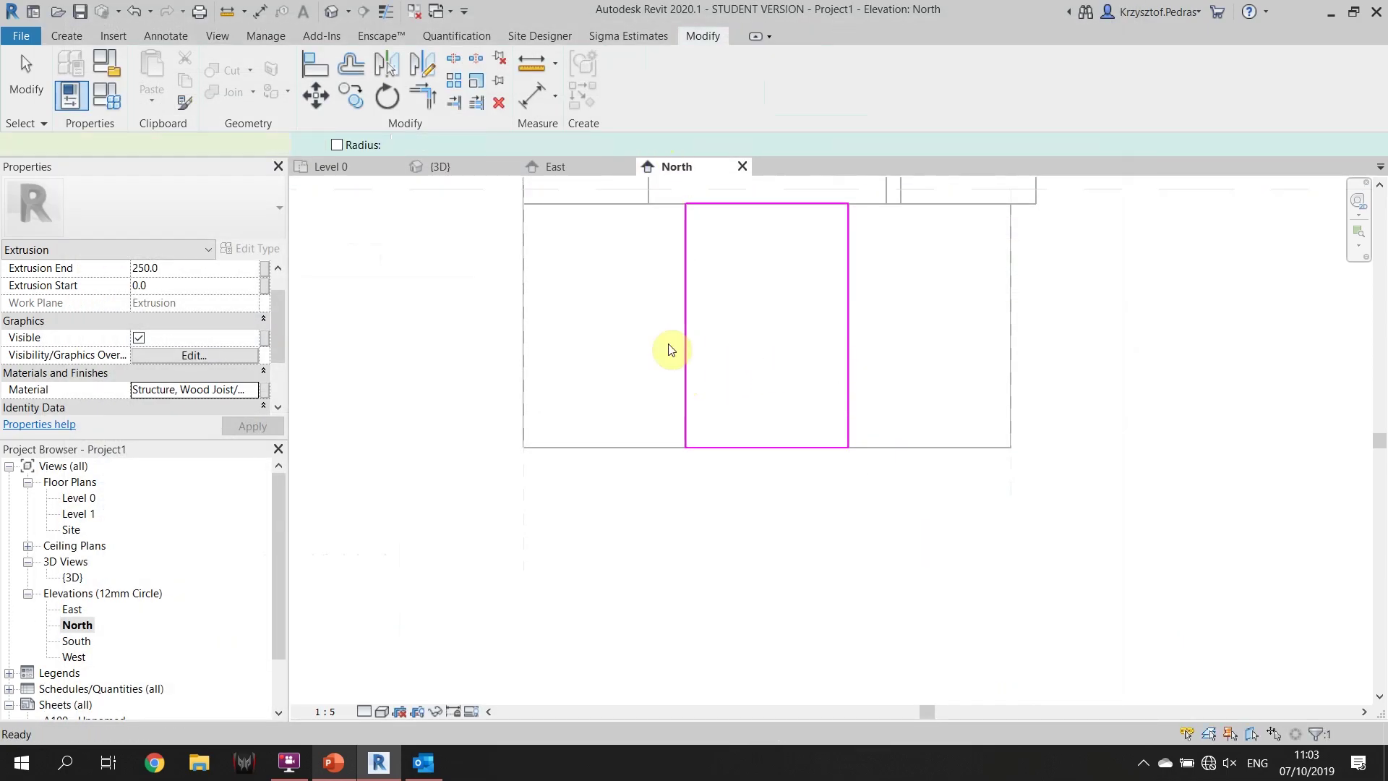
In the 3D view, pull the polystyrene extrusion's protruding end back so it fills the gap between the two clay blocks
left_click(457, 167)
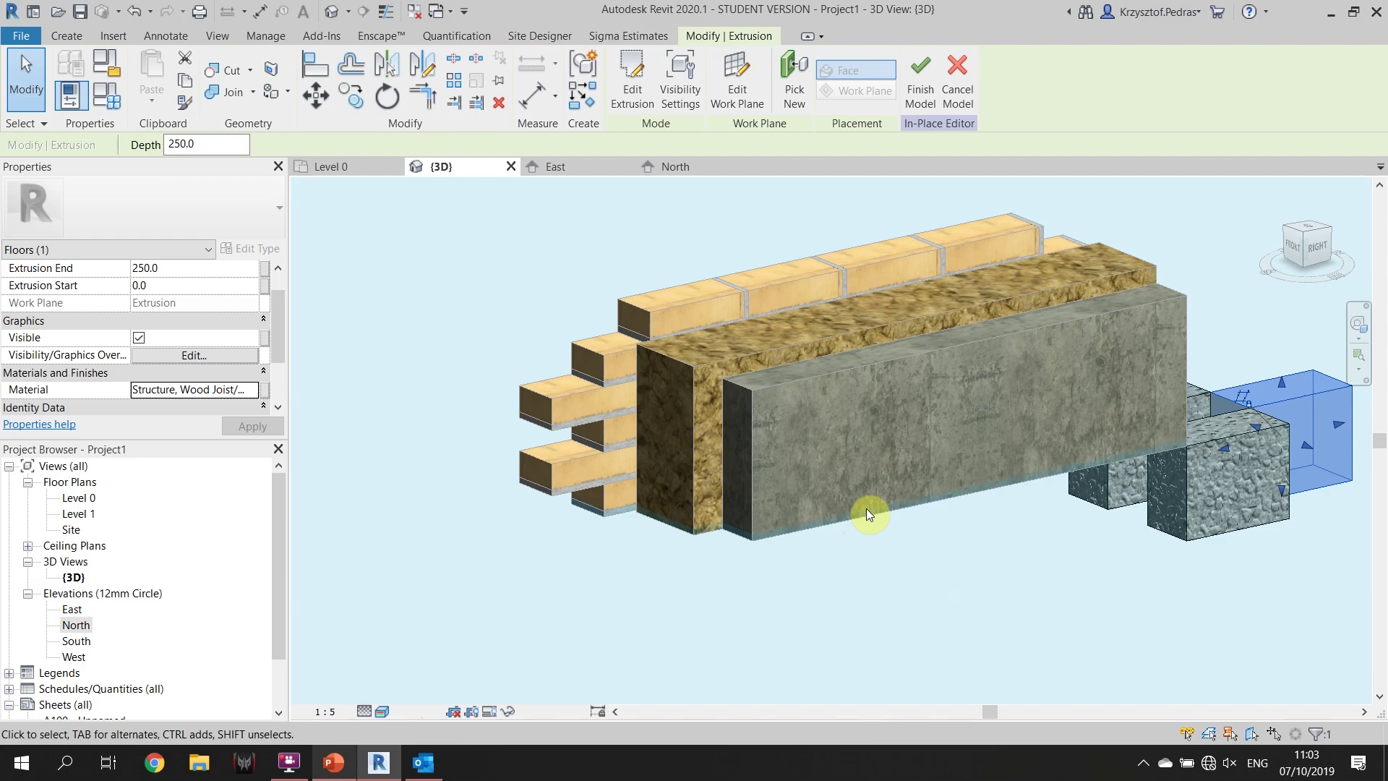
middle_click_drag(996, 636, 1171, 498, "shift")
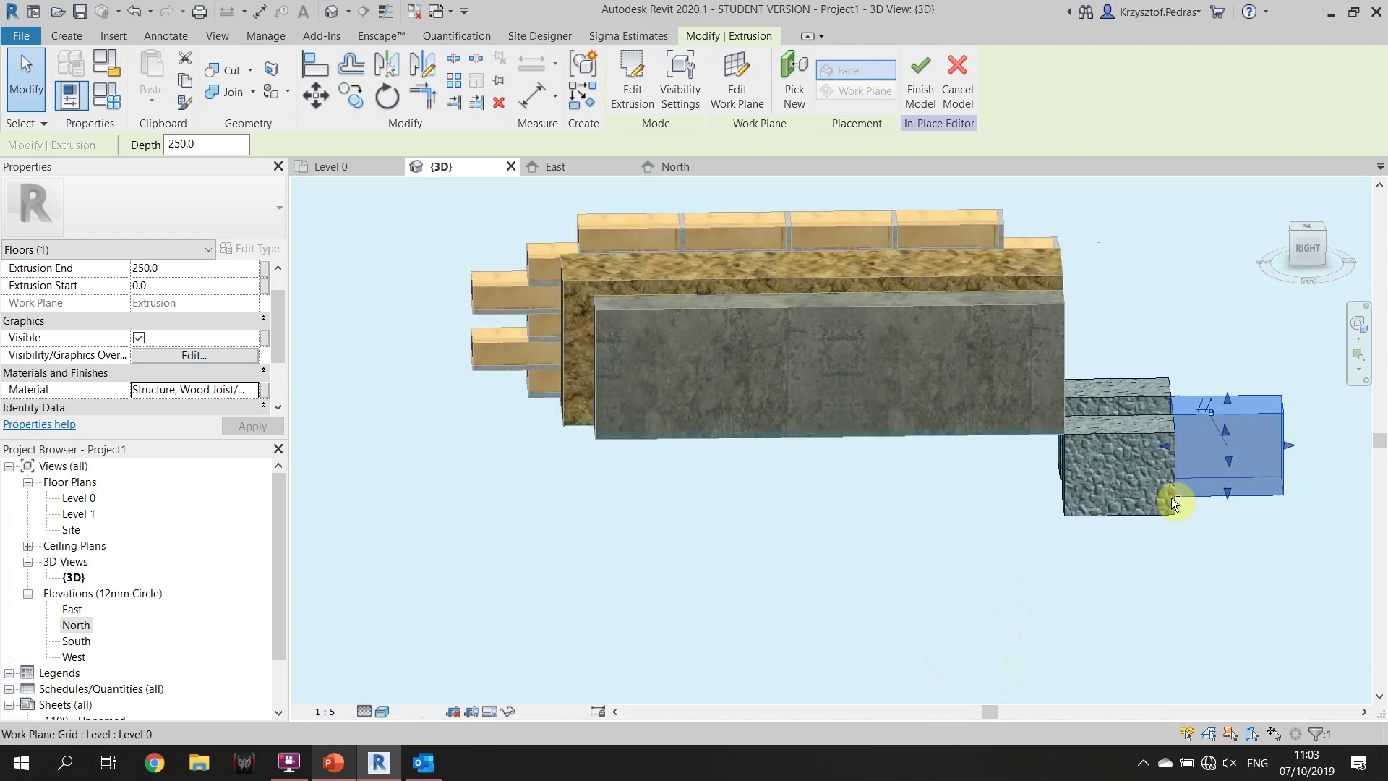
scroll(1229, 477, "up", 4)
left_click_drag(1294, 457, 1075, 620)
left_click(1074, 620)
middle_click_drag(1074, 620, 947, 530, "shift")
scroll(867, 567, "down", 2)
scroll(935, 548, "up", 2)
scroll(900, 546, "down", 2)
scroll(896, 541, "up", 3)
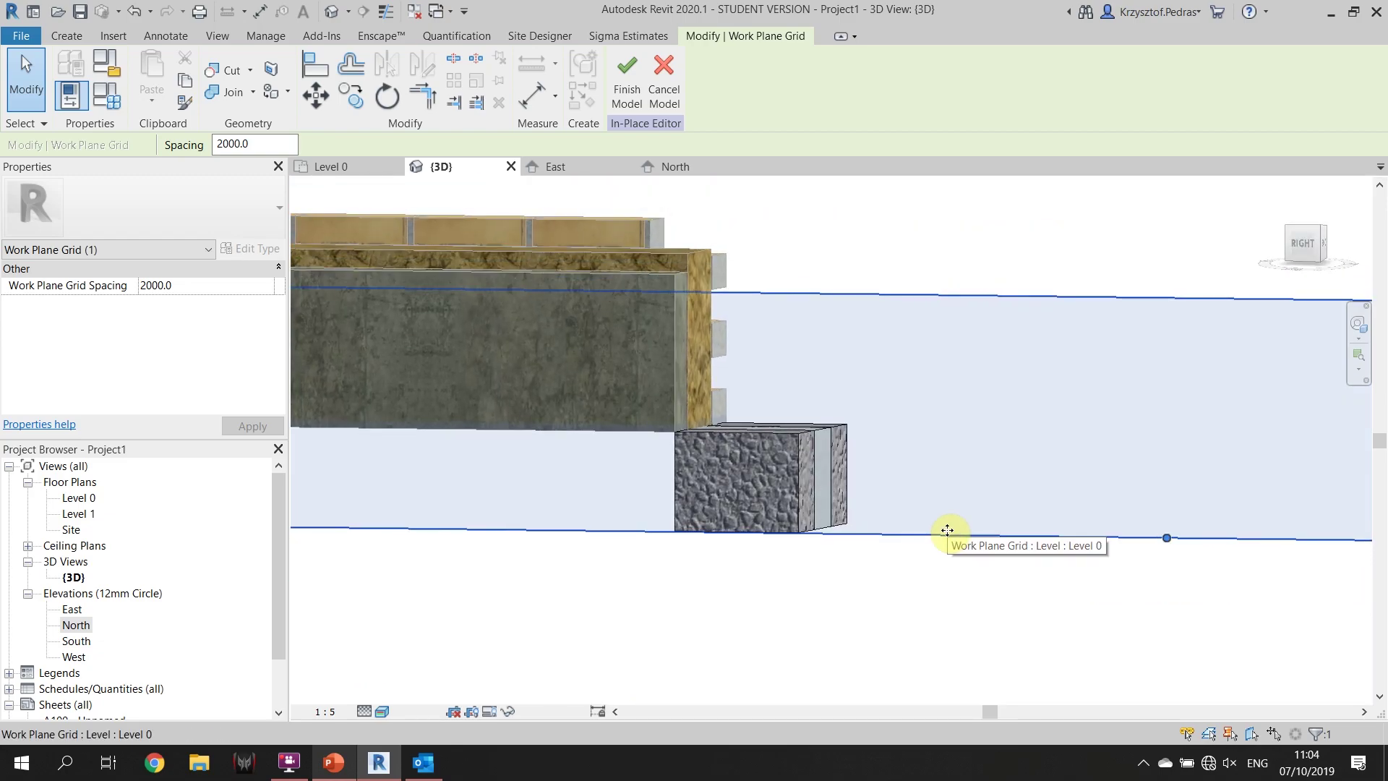
In the East elevation, draw a vertical reference plane offset 490 mm from the clay blocks' inner edge
left_click(573, 169)
middle_click_drag(852, 489, 1026, 530)
scroll(1008, 544, "up", 2)
scroll(883, 549, "up", 2)
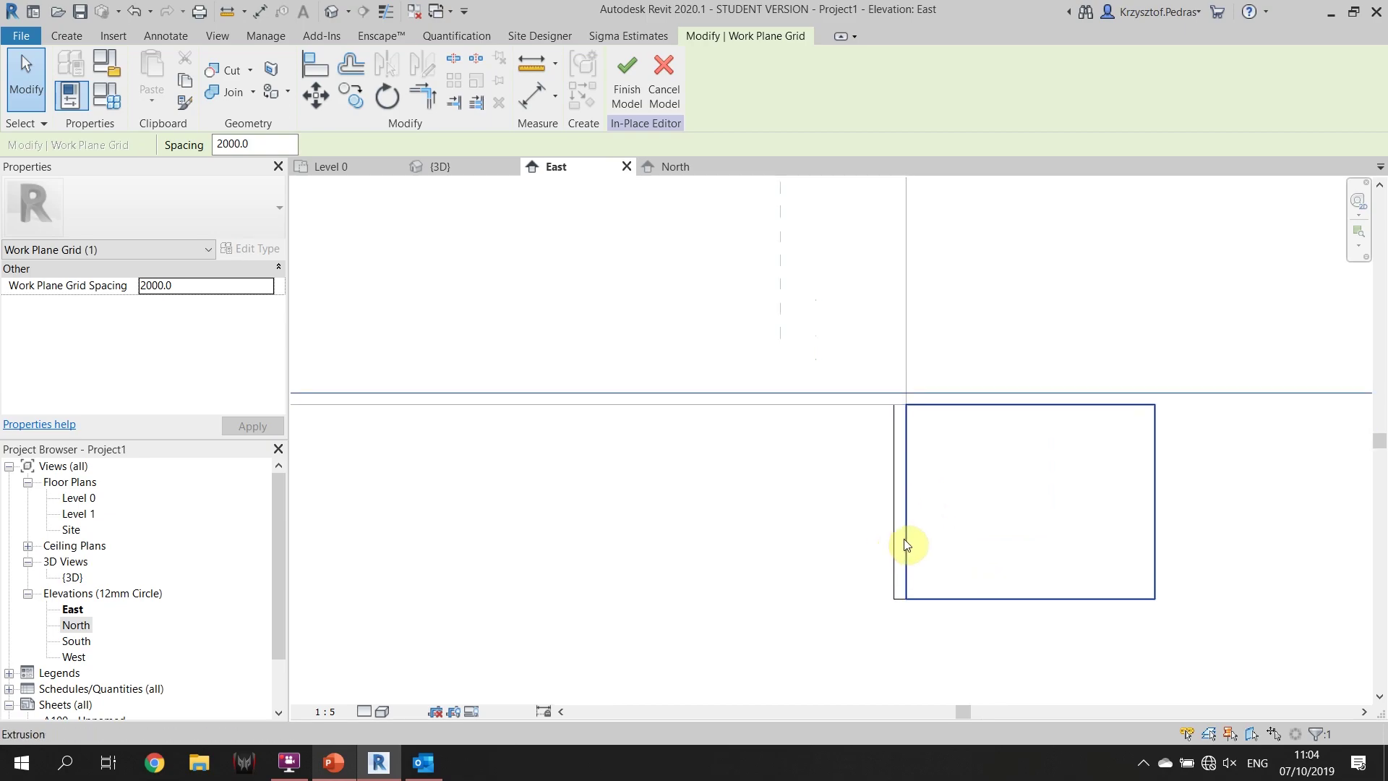
left_click(69, 41)
left_click(544, 495)
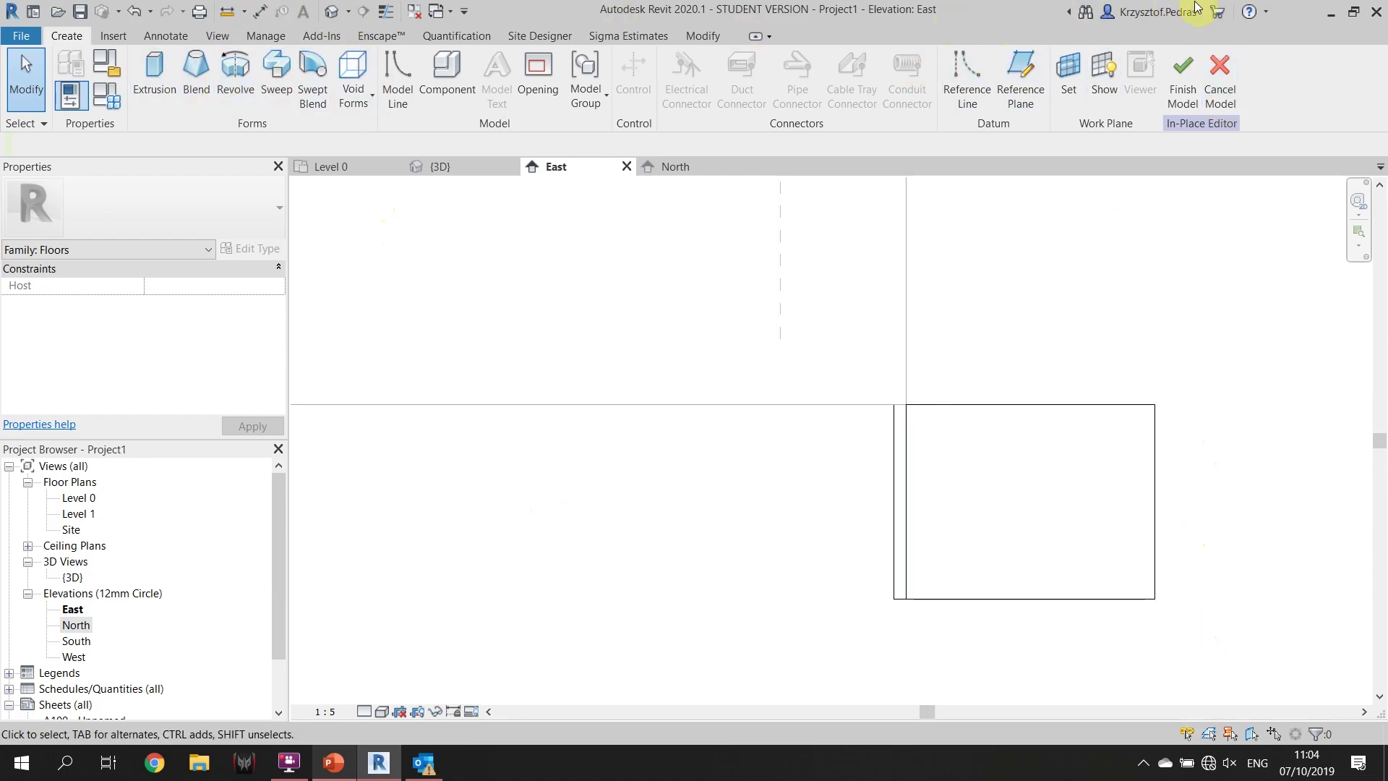
left_click(1020, 79)
left_click_drag(279, 144, 208, 154)
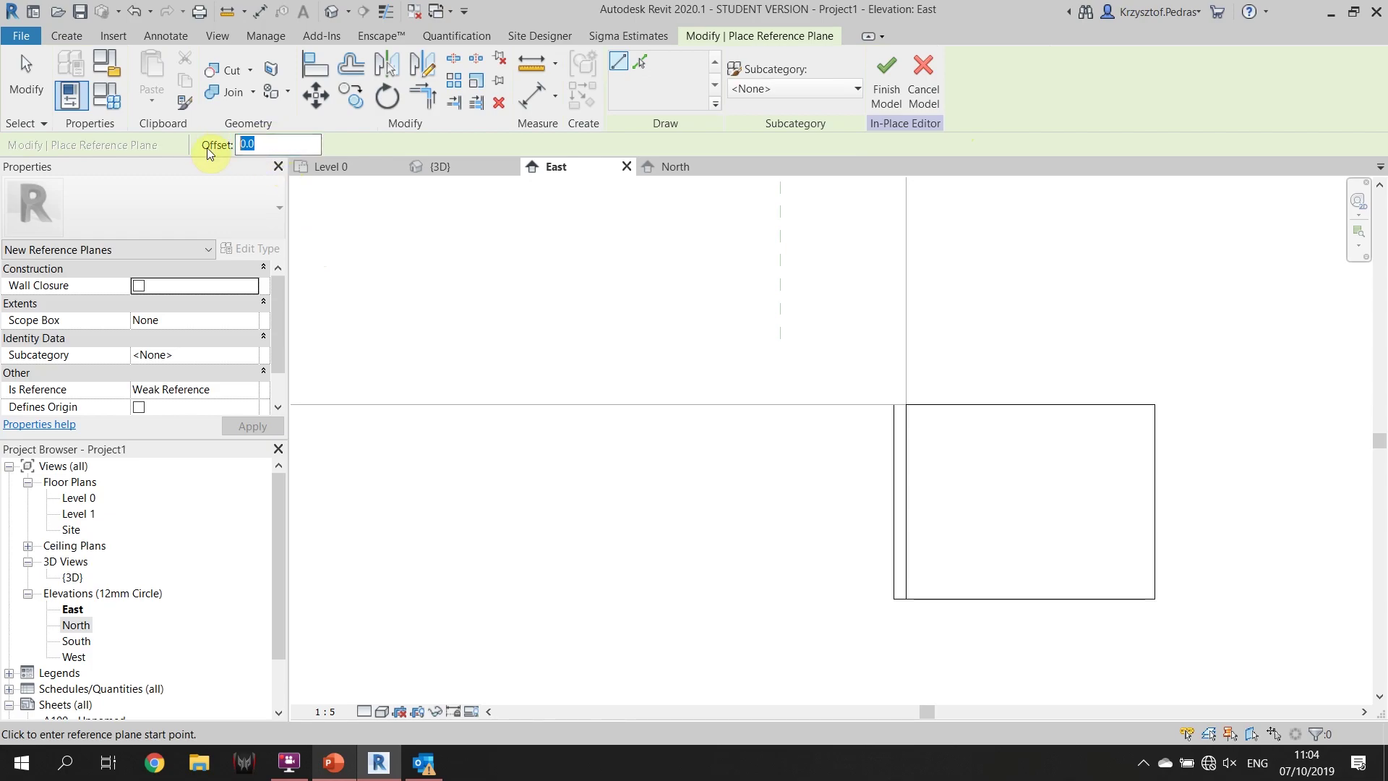
type("49")
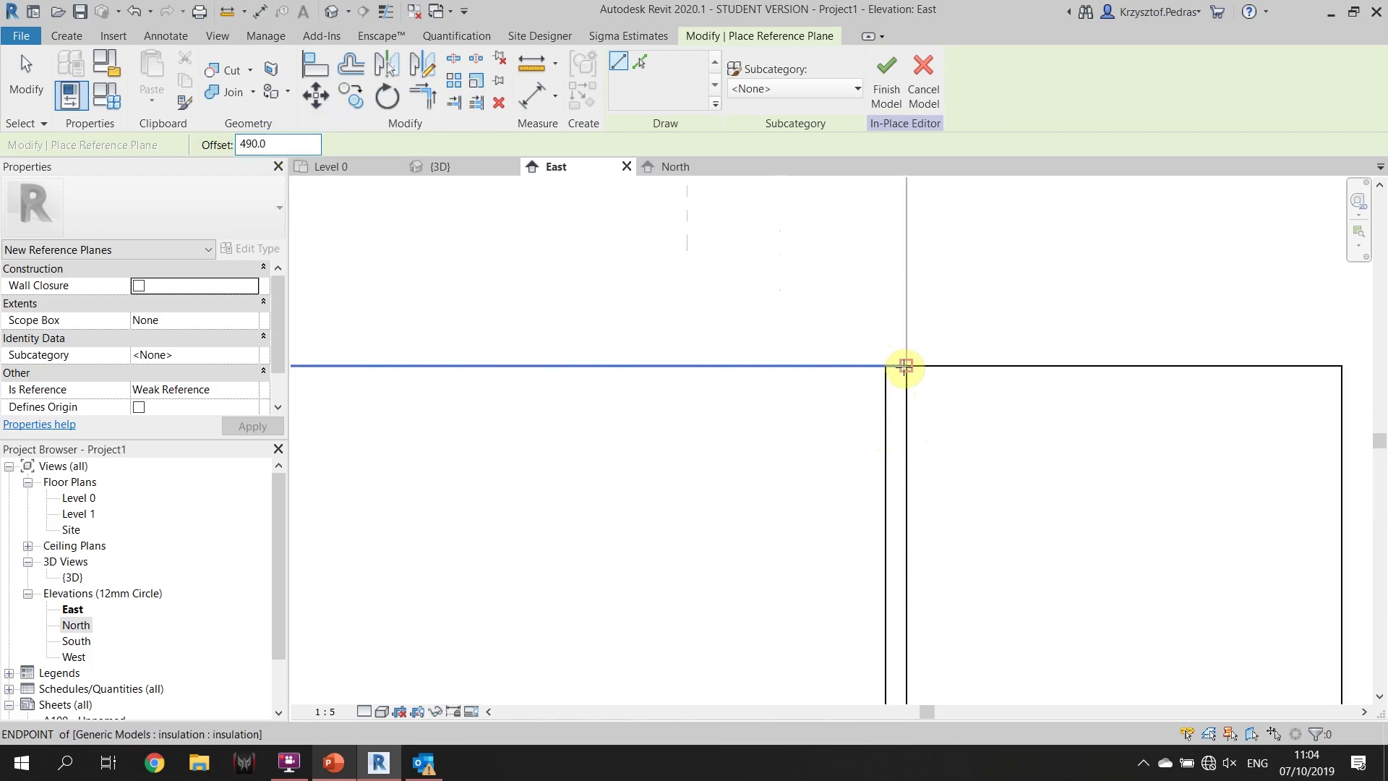
left_click(913, 440)
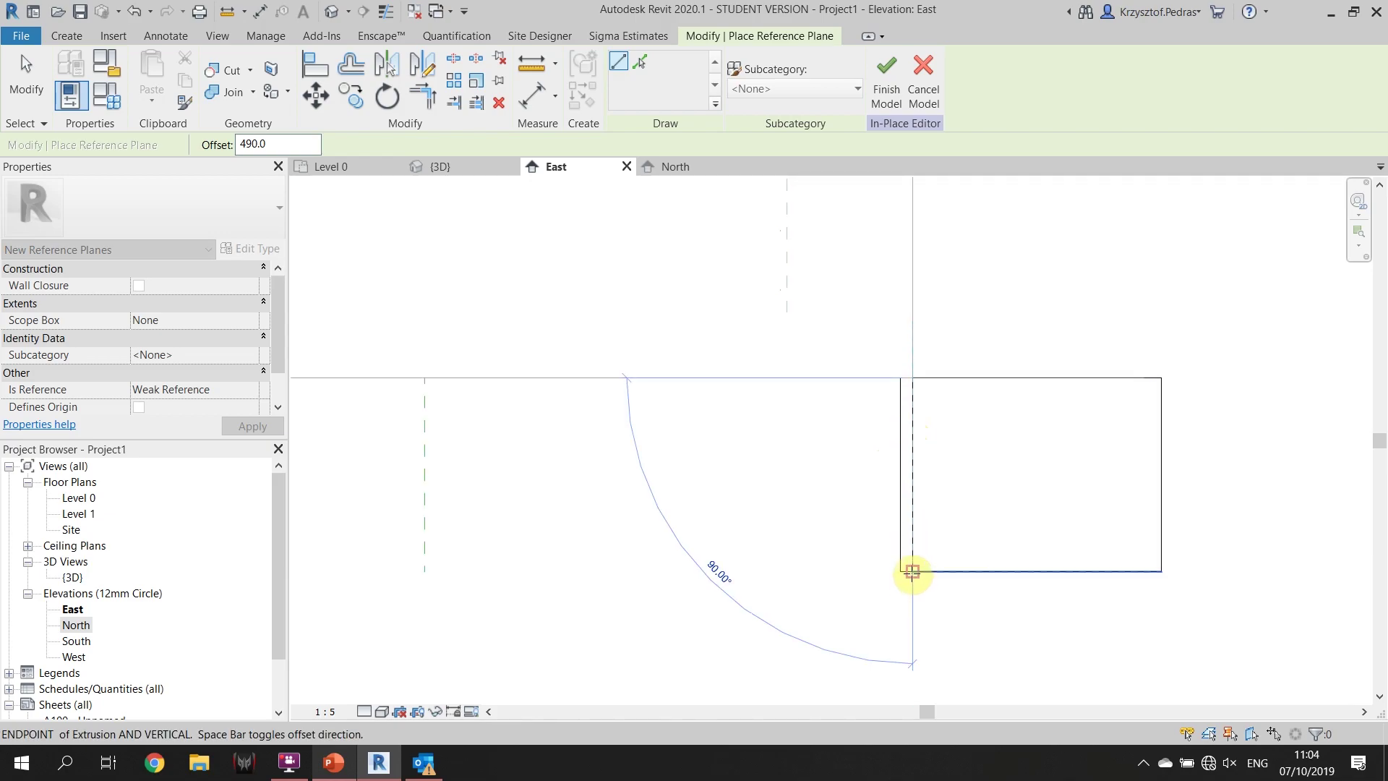
left_click(912, 571)
key("Escape")
key("Escape")
Stretch the polystyrene extrusion's inner end to the new reference plane, for an extrusion end of -740
left_click(897, 504)
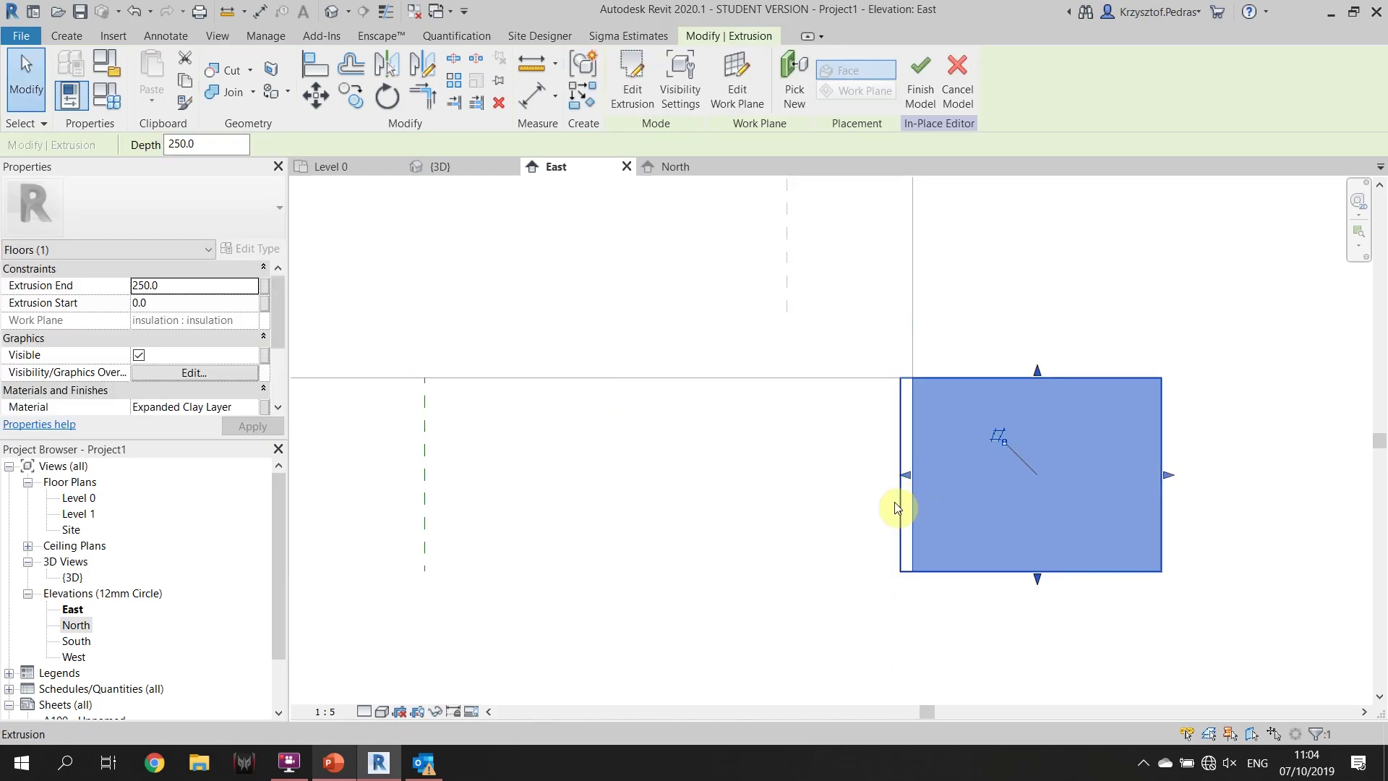
left_click_drag(897, 502, 423, 558)
scroll(391, 491, "up", 5)
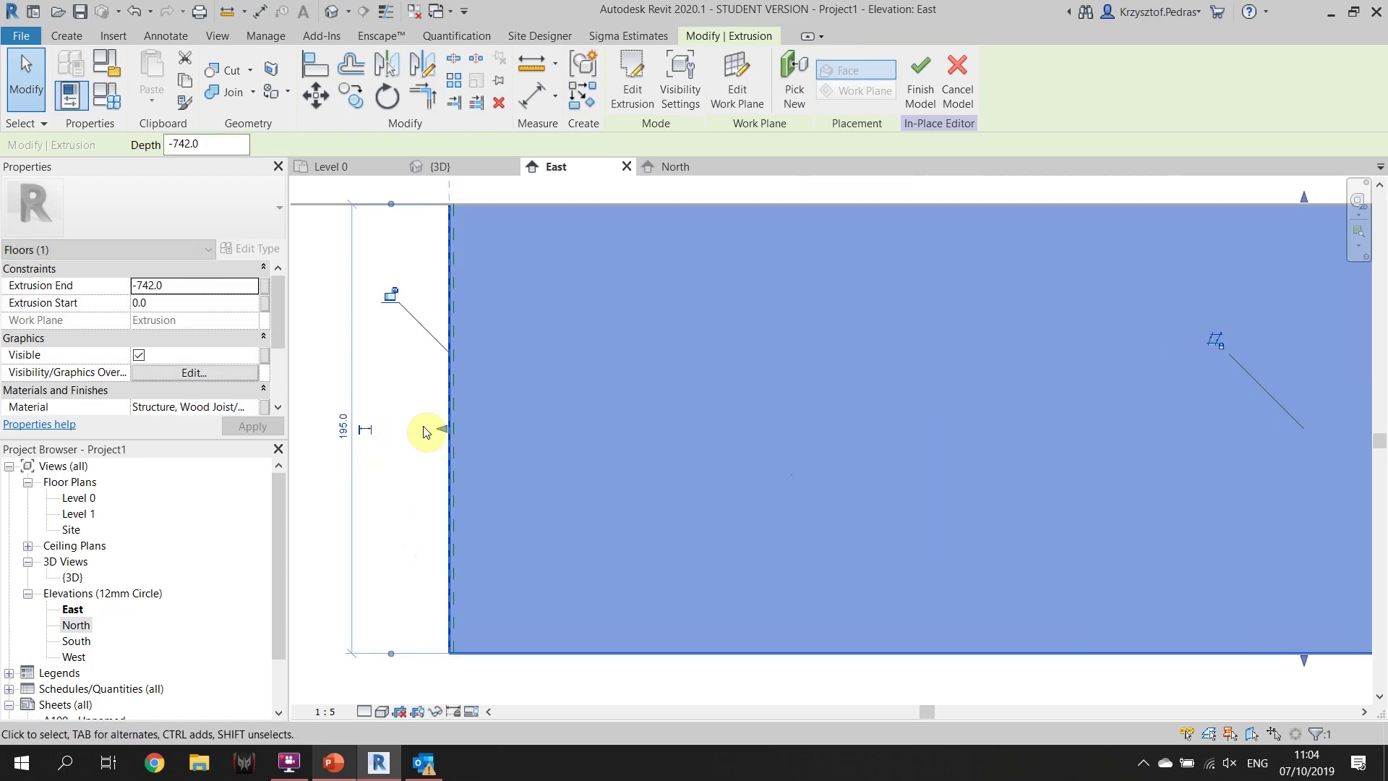
left_click_drag(443, 427, 446, 427)
scroll(561, 480, "down", 3)
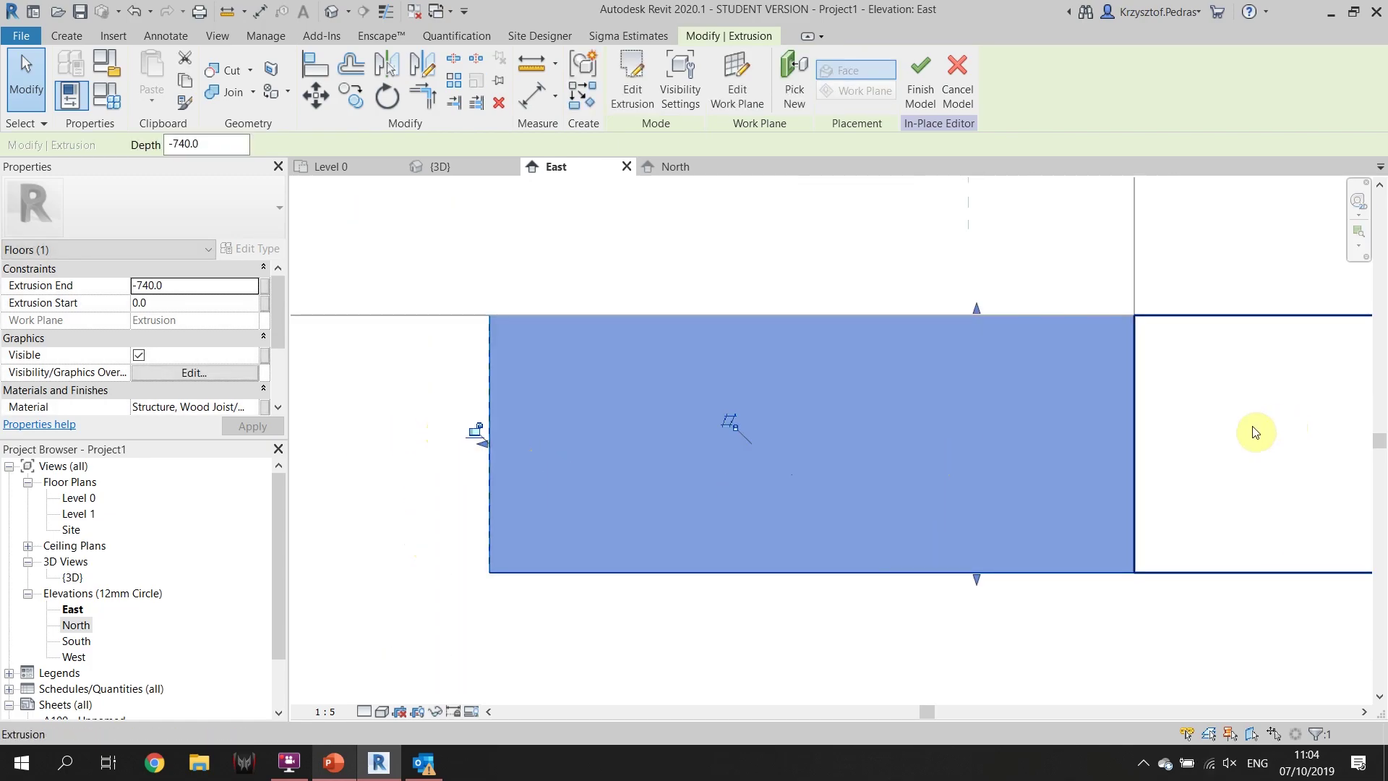
Try to stretch the clay blocks' outer end back to the reference plane
left_click(1271, 425)
middle_click_drag(1270, 424, 1140, 434)
scroll(1177, 412, "down", 2)
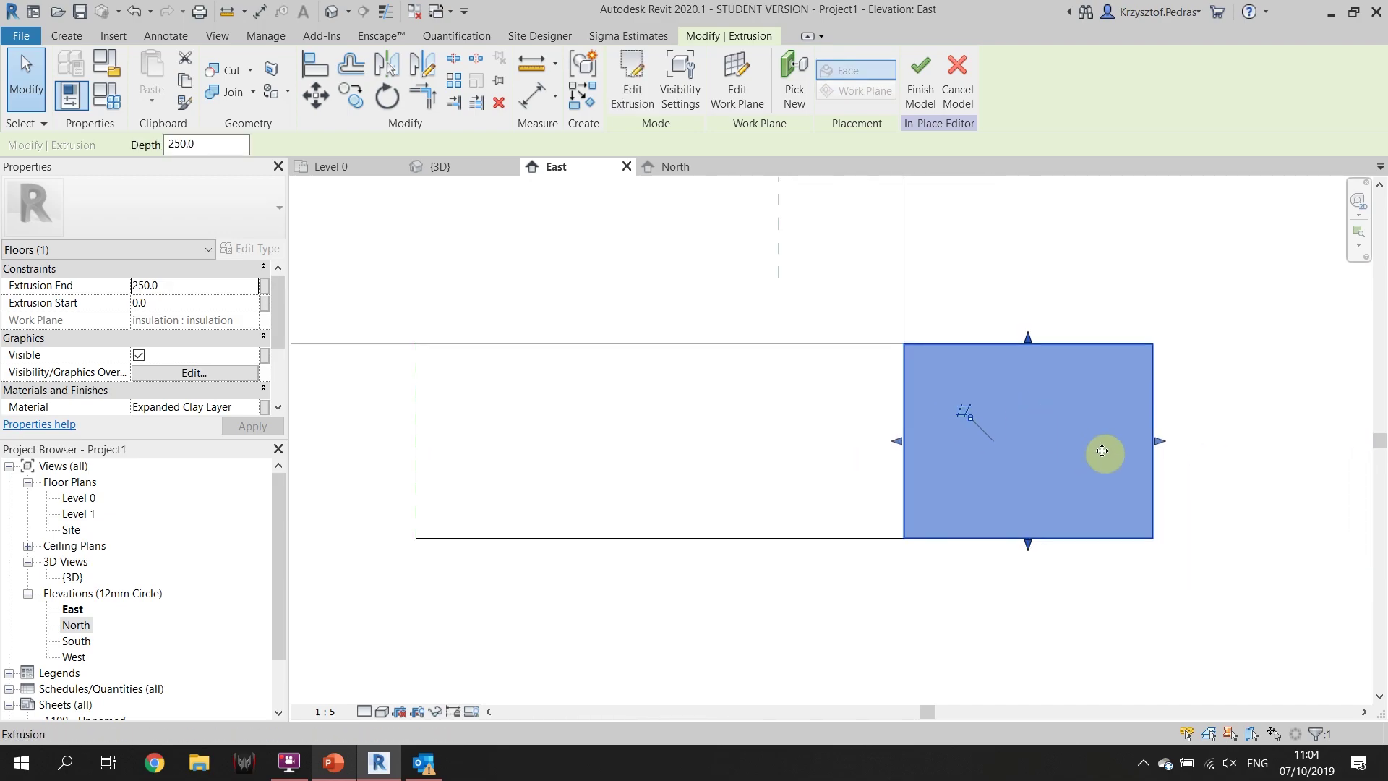
left_click_drag(1152, 443, 412, 477)
scroll(412, 475, "down", 2)
middle_click_drag(412, 474, 1049, 454)
left_click(509, 415)
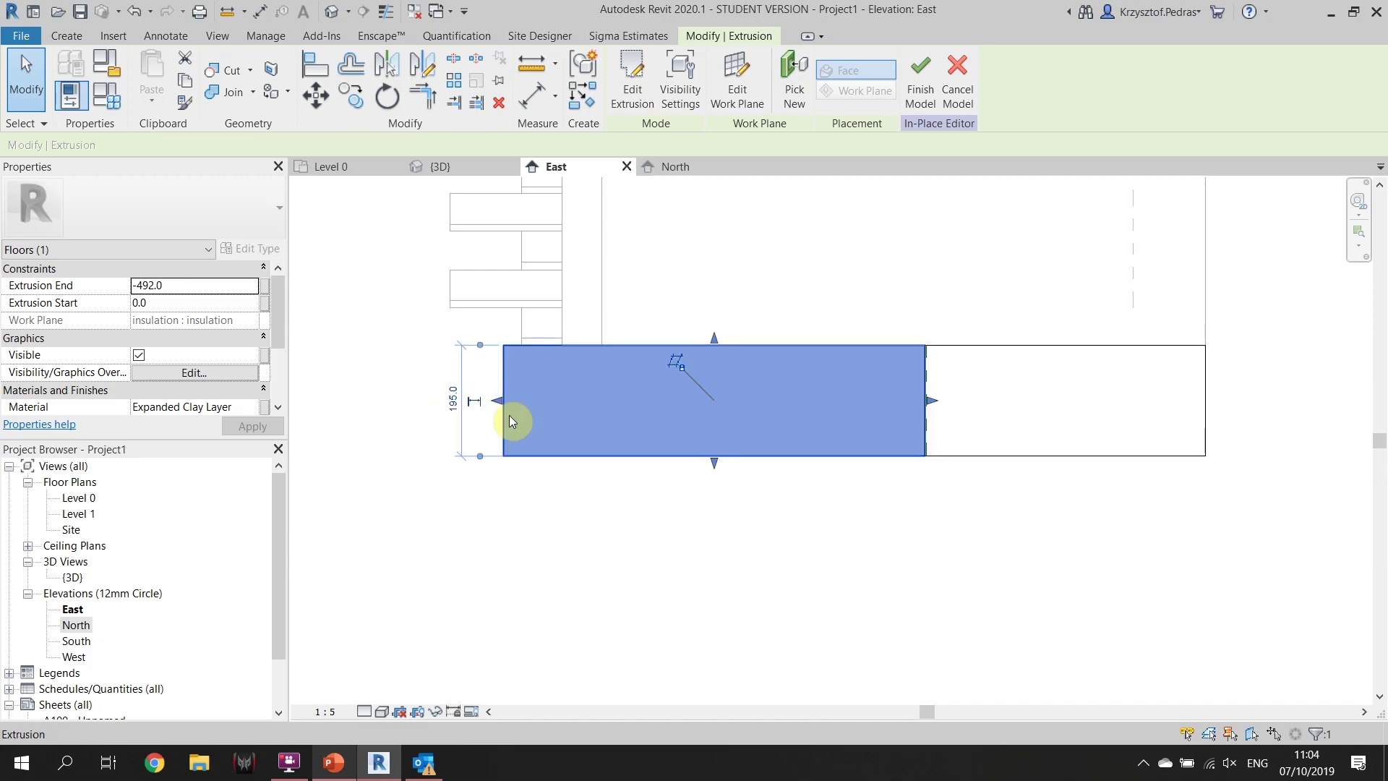
left_click_drag(905, 402, 905, 402)
left_click(809, 474)
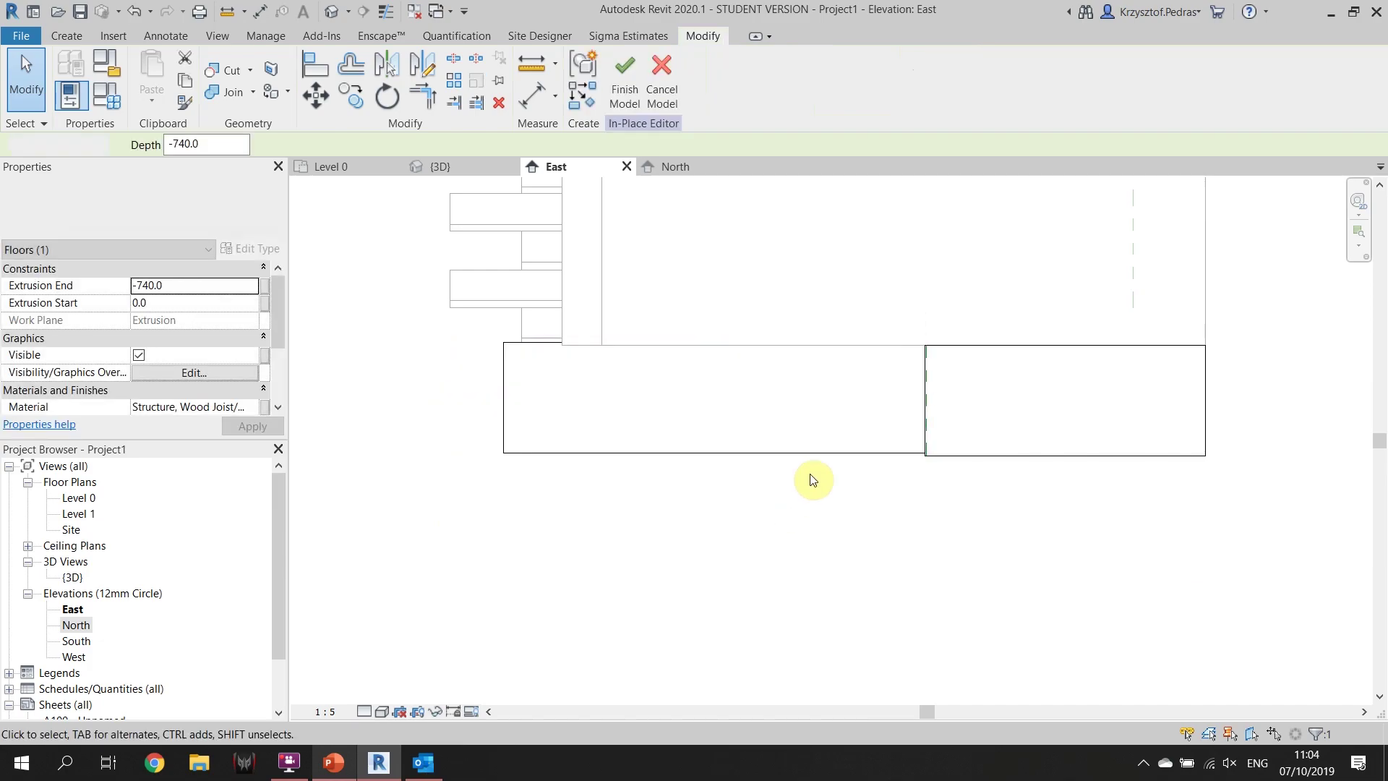
left_click(864, 453)
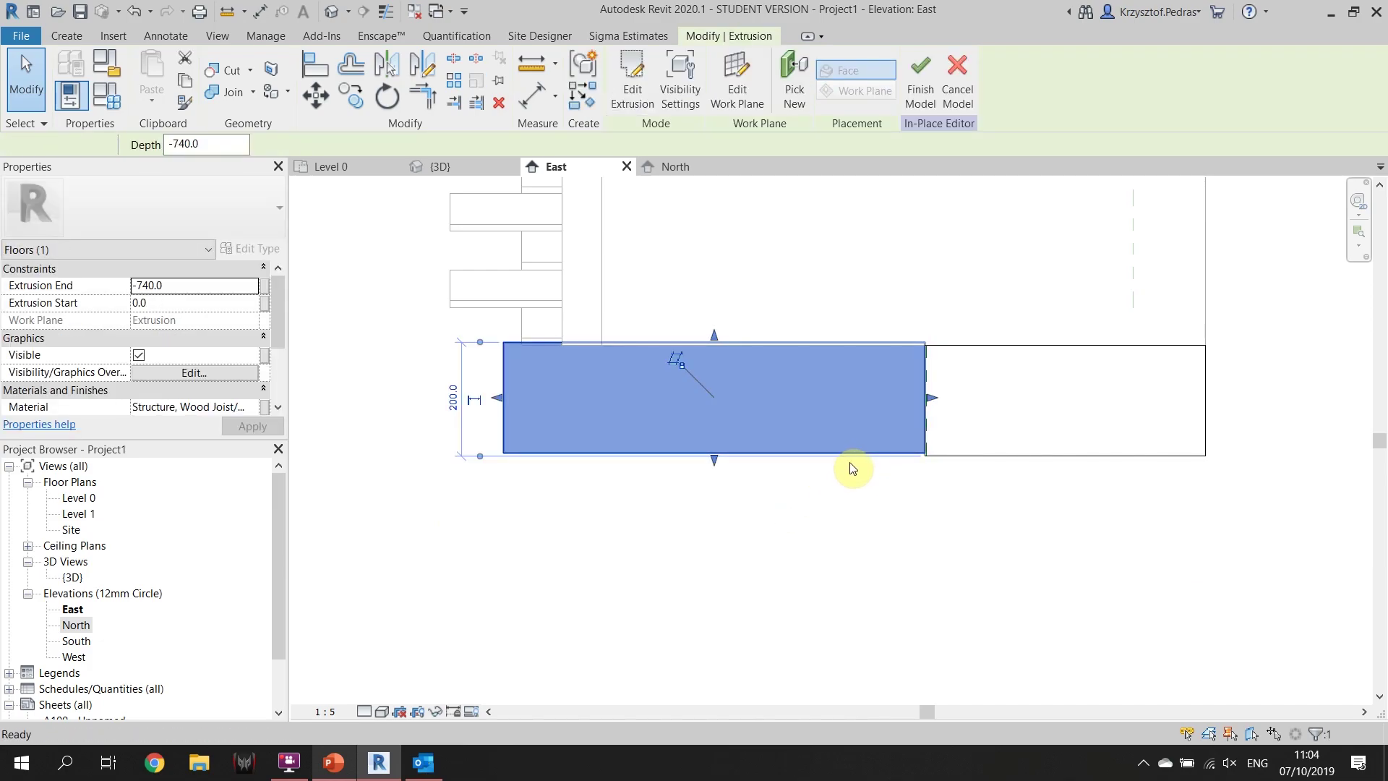
left_click(816, 546)
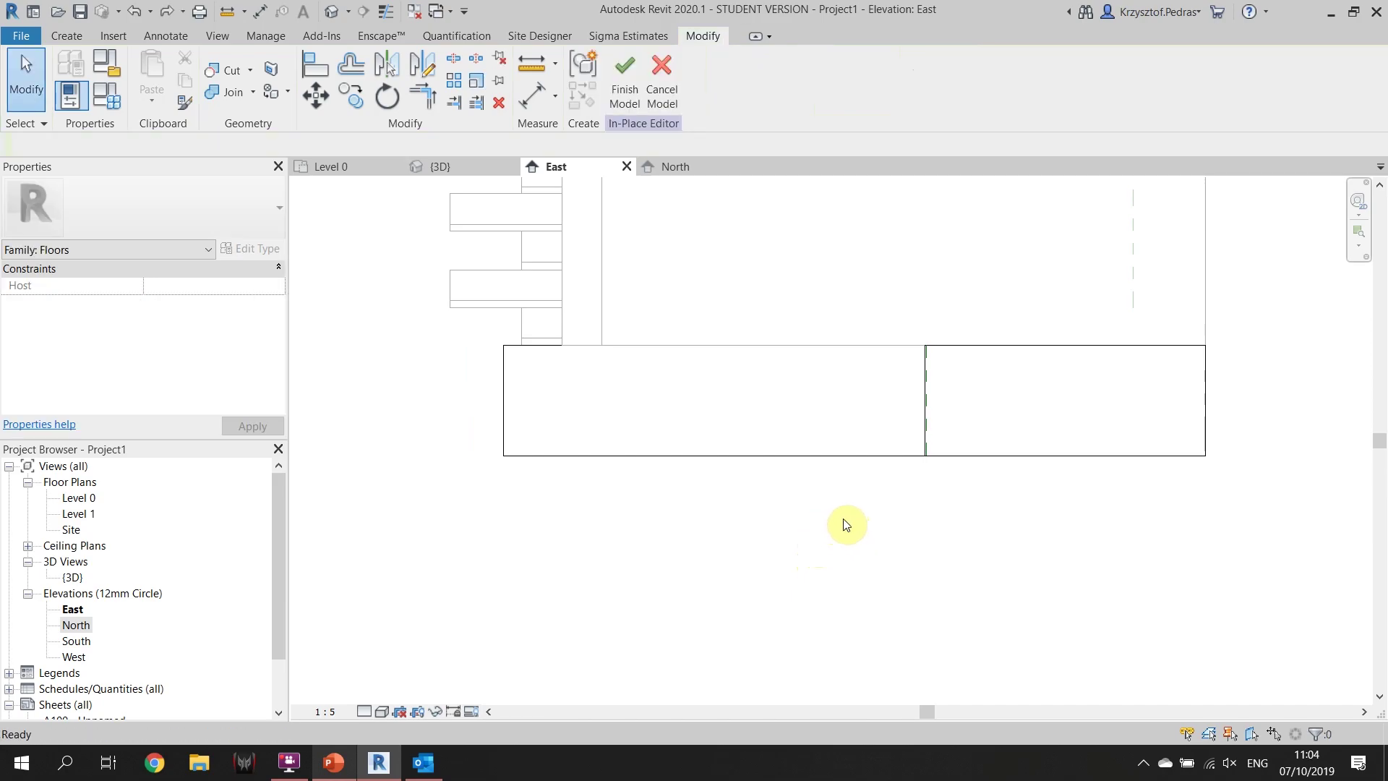
Undo the stretching of the clay blocks and return to the 3D view
key("ctrl+z")
key("ctrl+z")
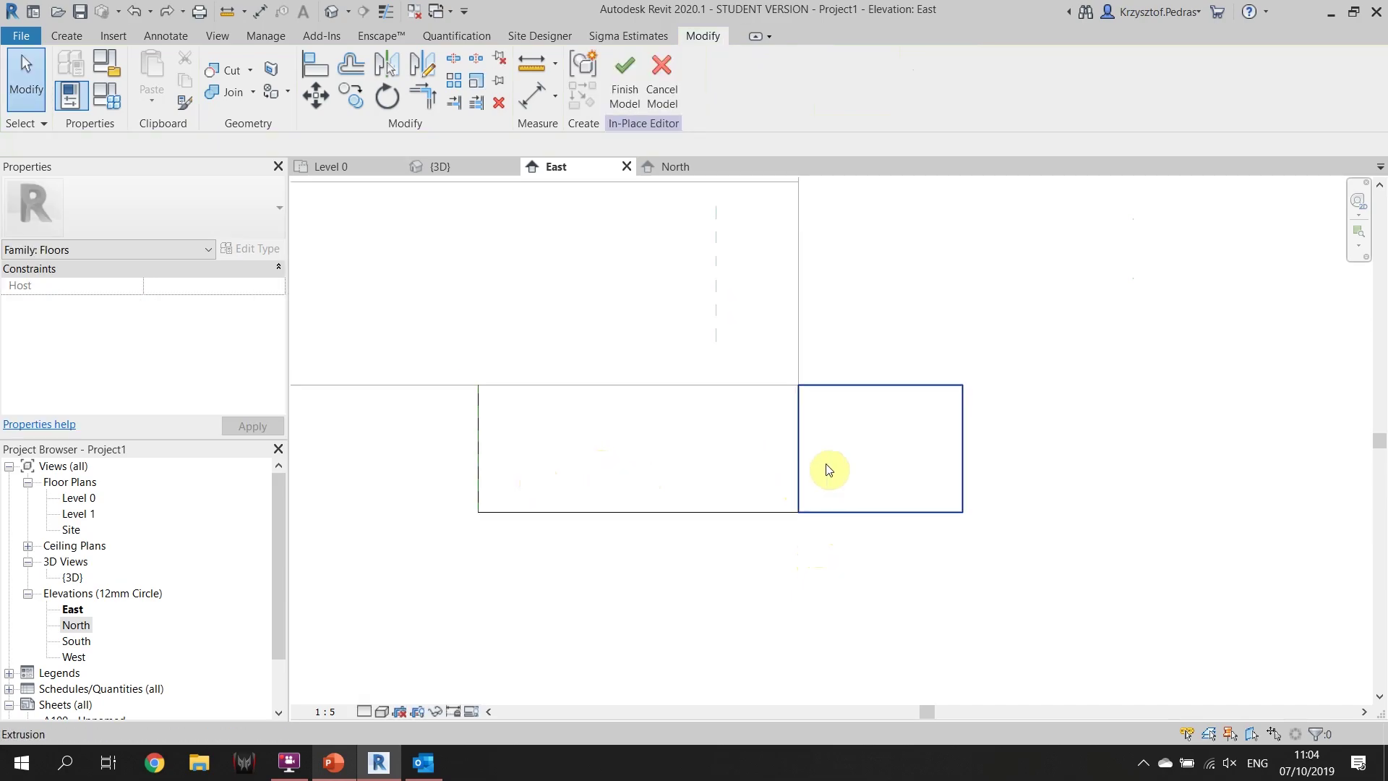
left_click(435, 166)
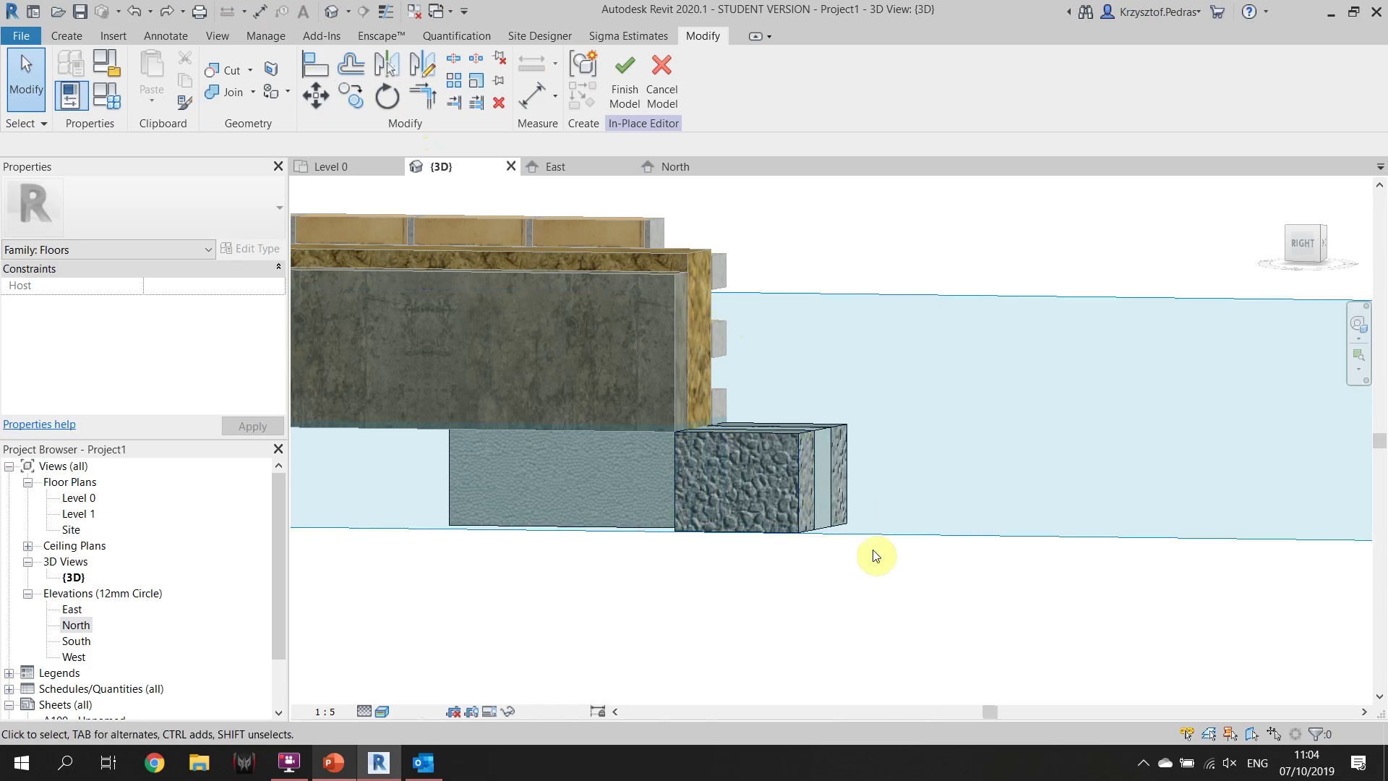
Stretch the clay blocks' inner end back towards the polystyrene's inner end, for an extrusion start of -480
scroll(891, 551, "down", 3)
middle_click_drag(880, 627, 743, 672, "shift")
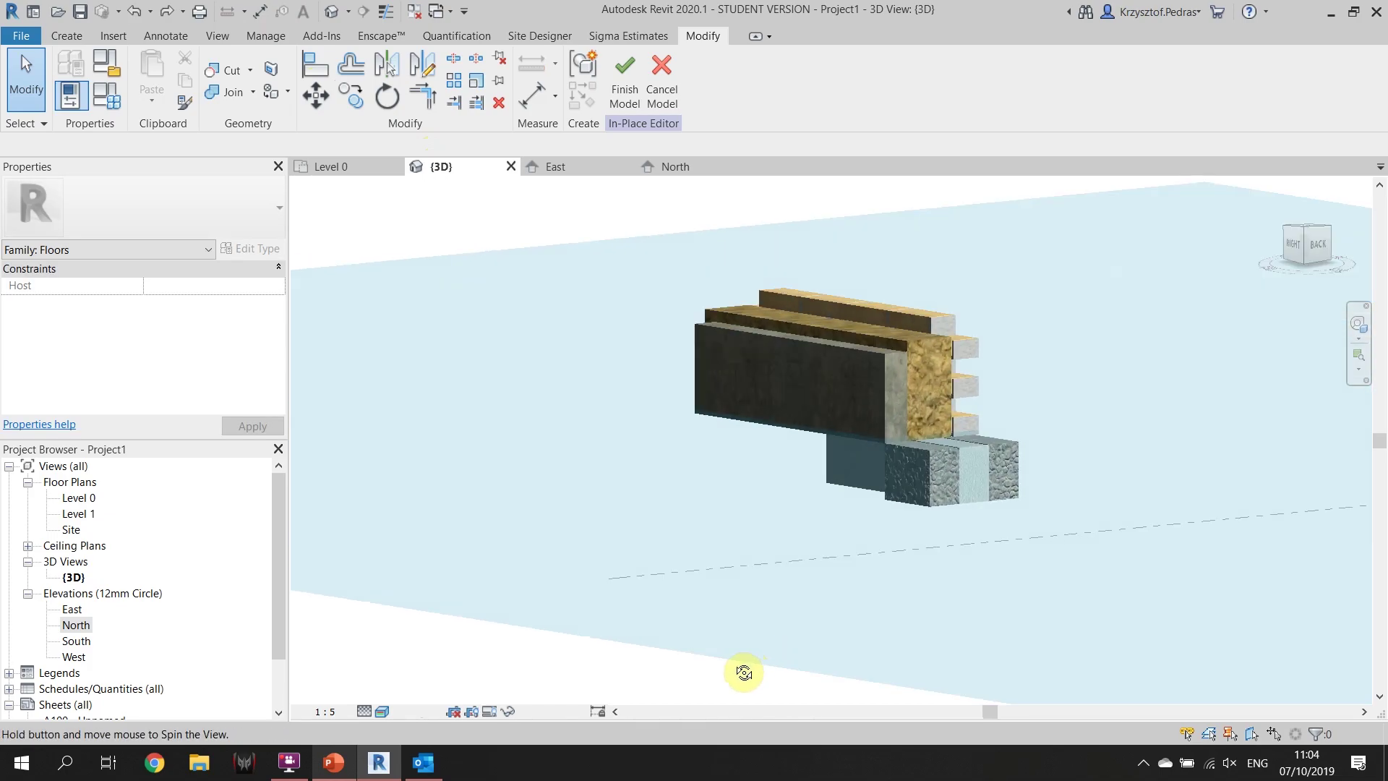
middle_click_drag(796, 632, 759, 561, "shift")
scroll(888, 578, "up", 2)
scroll(886, 574, "up", 2)
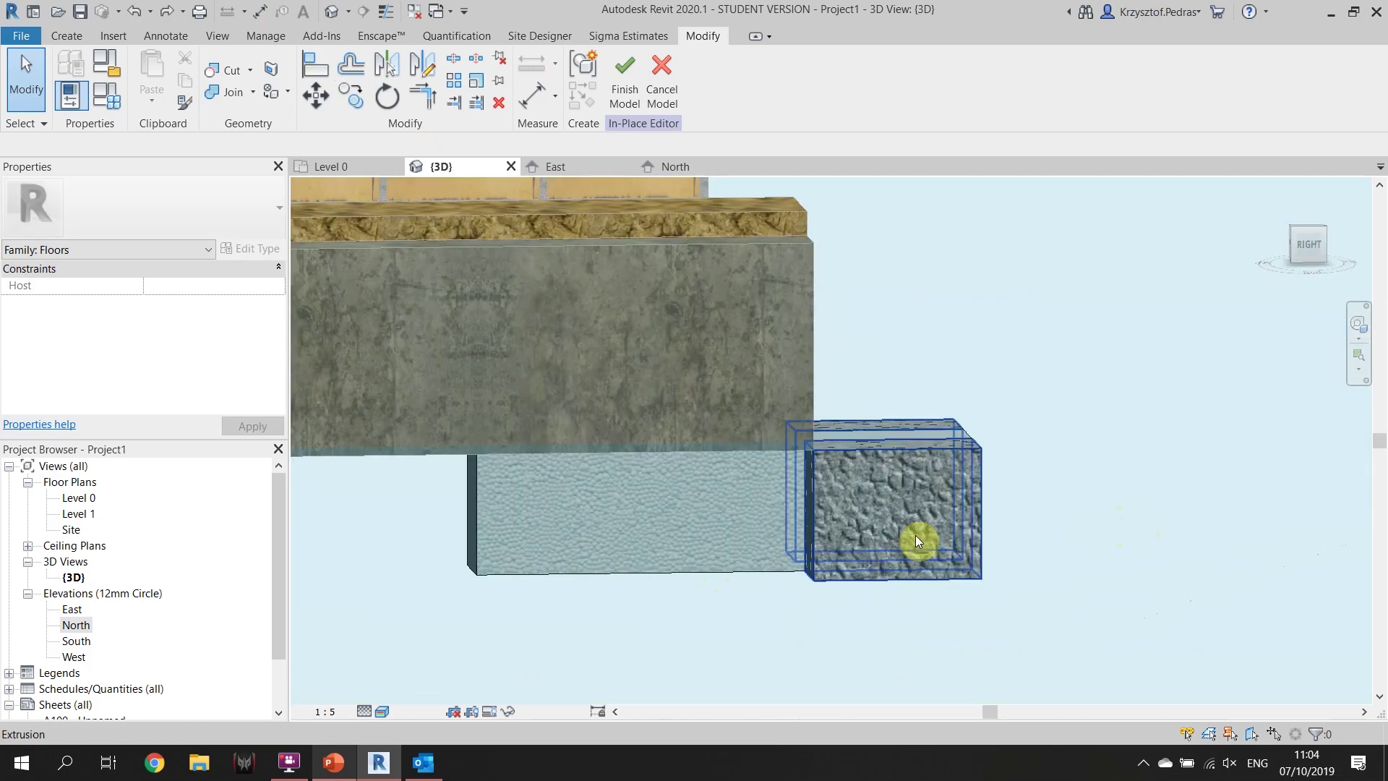
left_click(837, 549)
left_click_drag(804, 511, 483, 517)
mouse_move(975, 506)
left_mouse_down()
mouse_move(821, 504)
mouse_move(968, 511)
left_mouse_up()
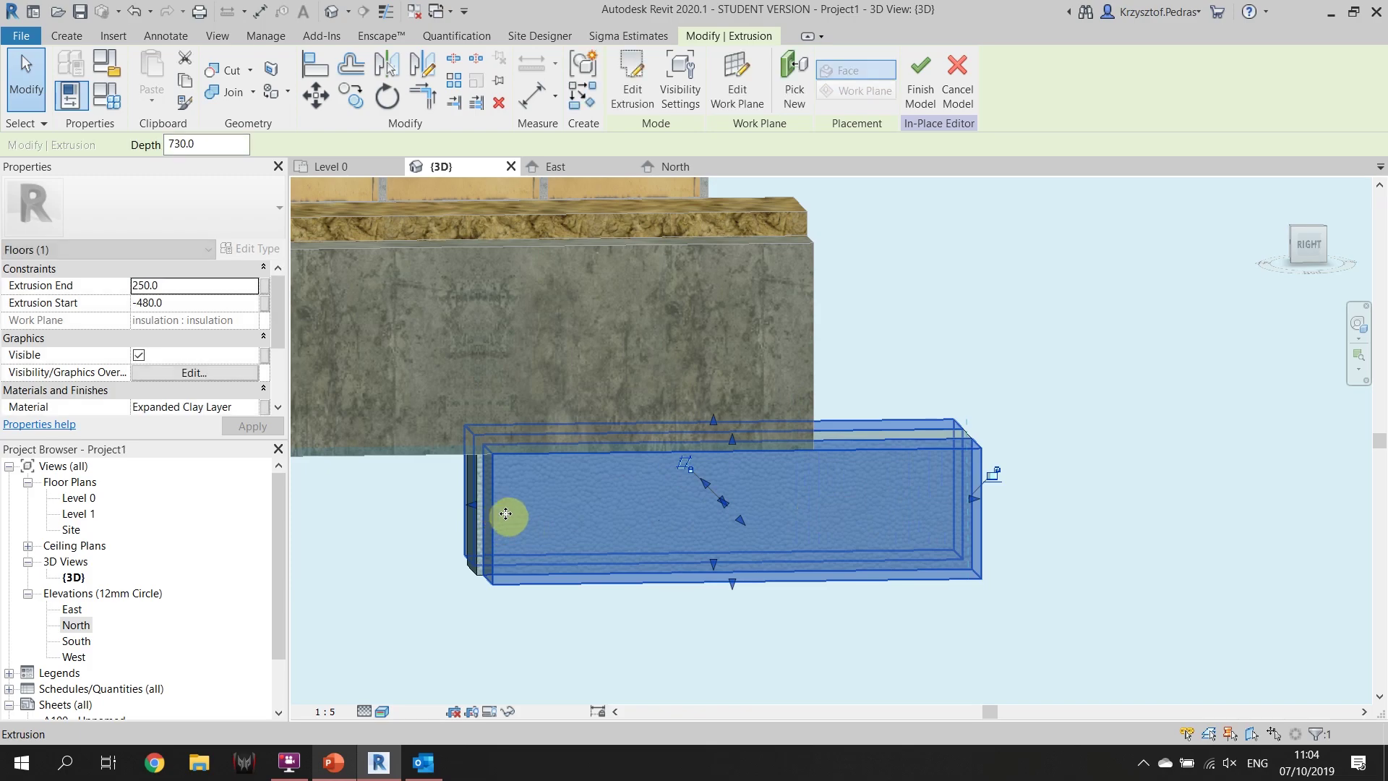
middle_click_drag(657, 666, 721, 513, "shift")
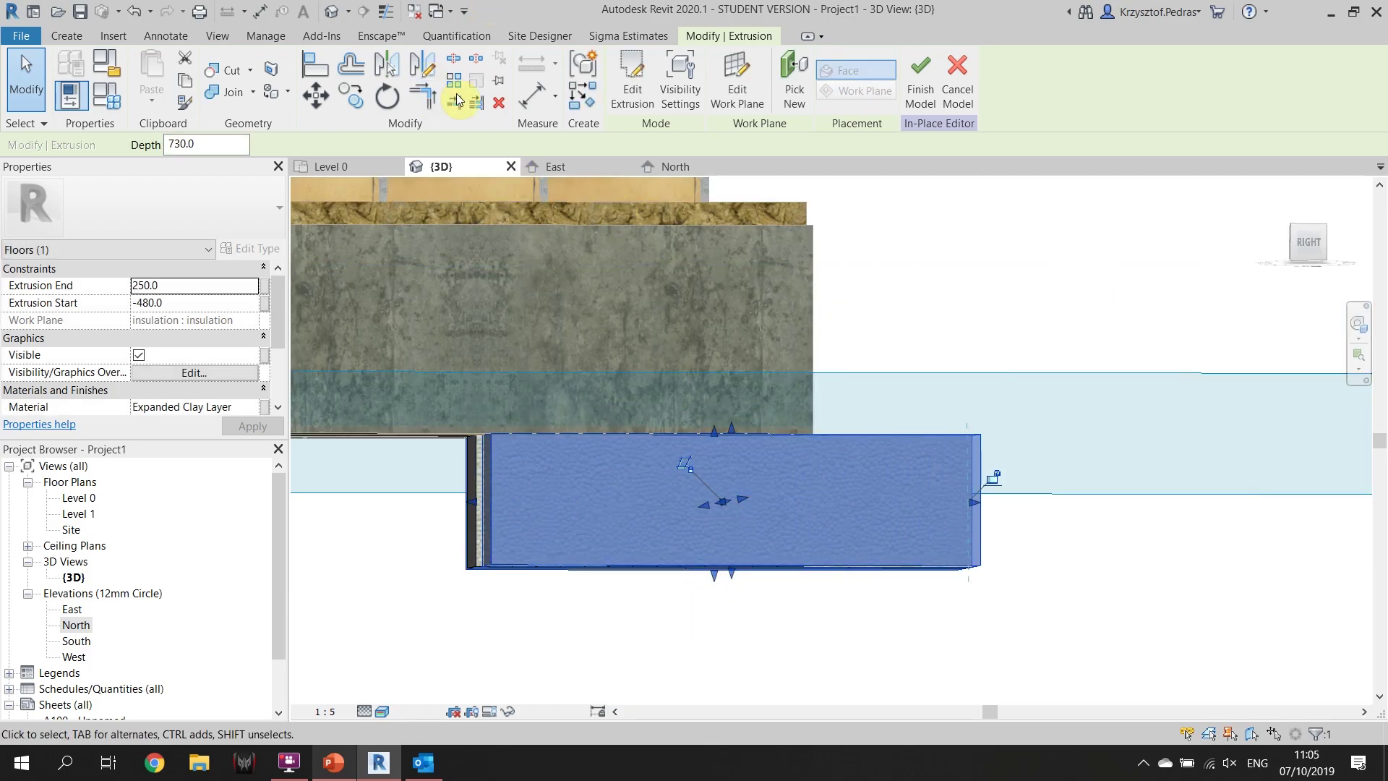
In the East elevation, stretch the extrusions' outer ends outward and pull their inner ends away from the reference plane
left_click(598, 166)
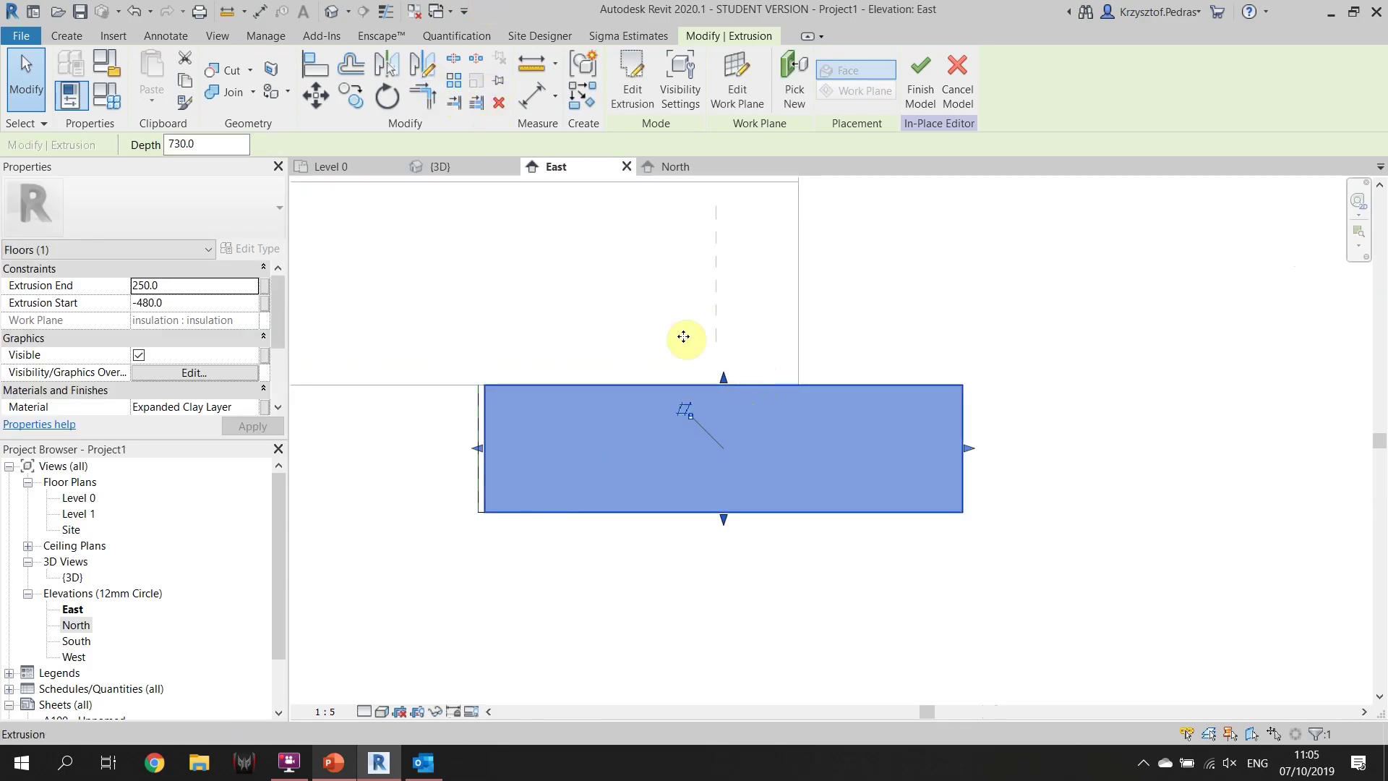
key("Escape")
left_click(963, 466)
left_click_drag(970, 448, 1034, 448)
left_click(1063, 508)
left_click(542, 465)
left_click_drag(479, 448, 548, 444)
left_click(545, 452)
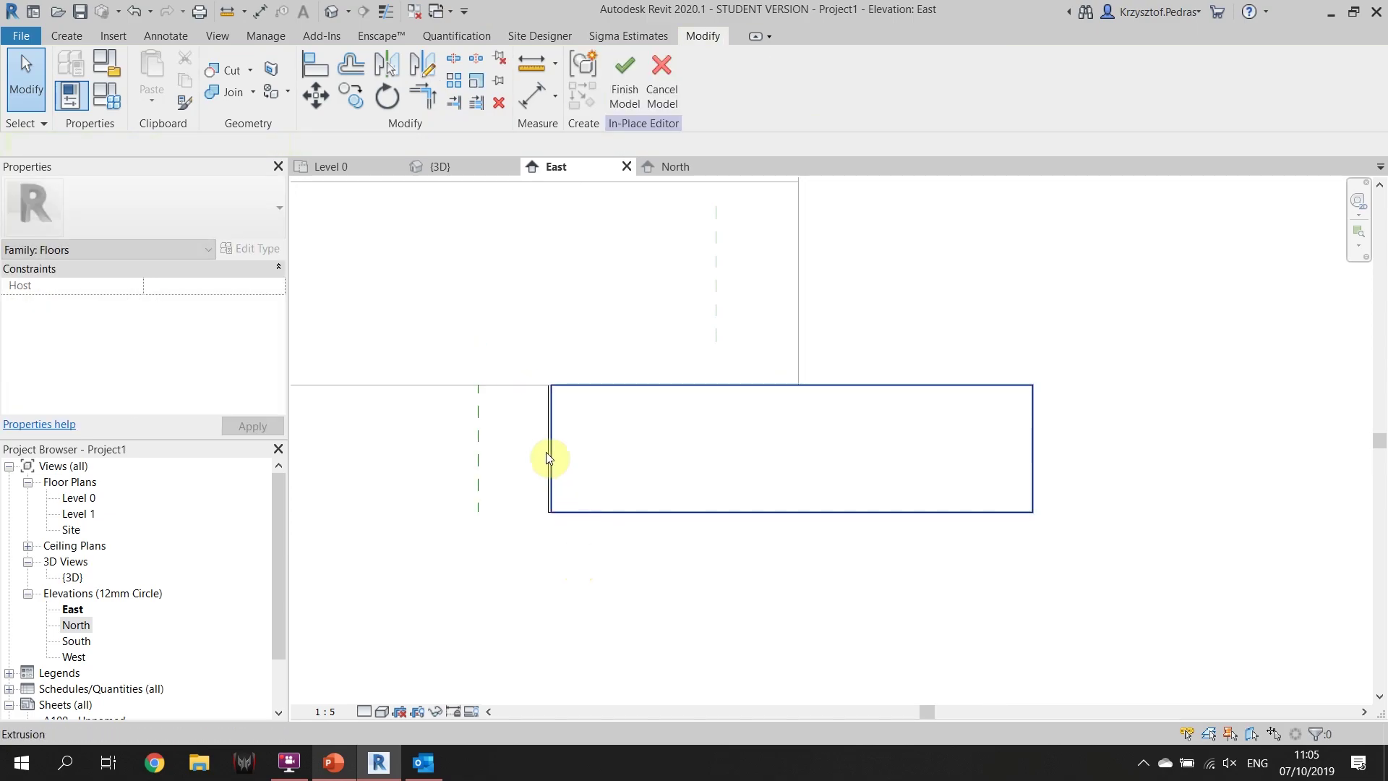
Delete the old reference plane and stretch the inner ends of the clay blocks and polystyrene past their outer ends
left_click(478, 448)
left_click(791, 437)
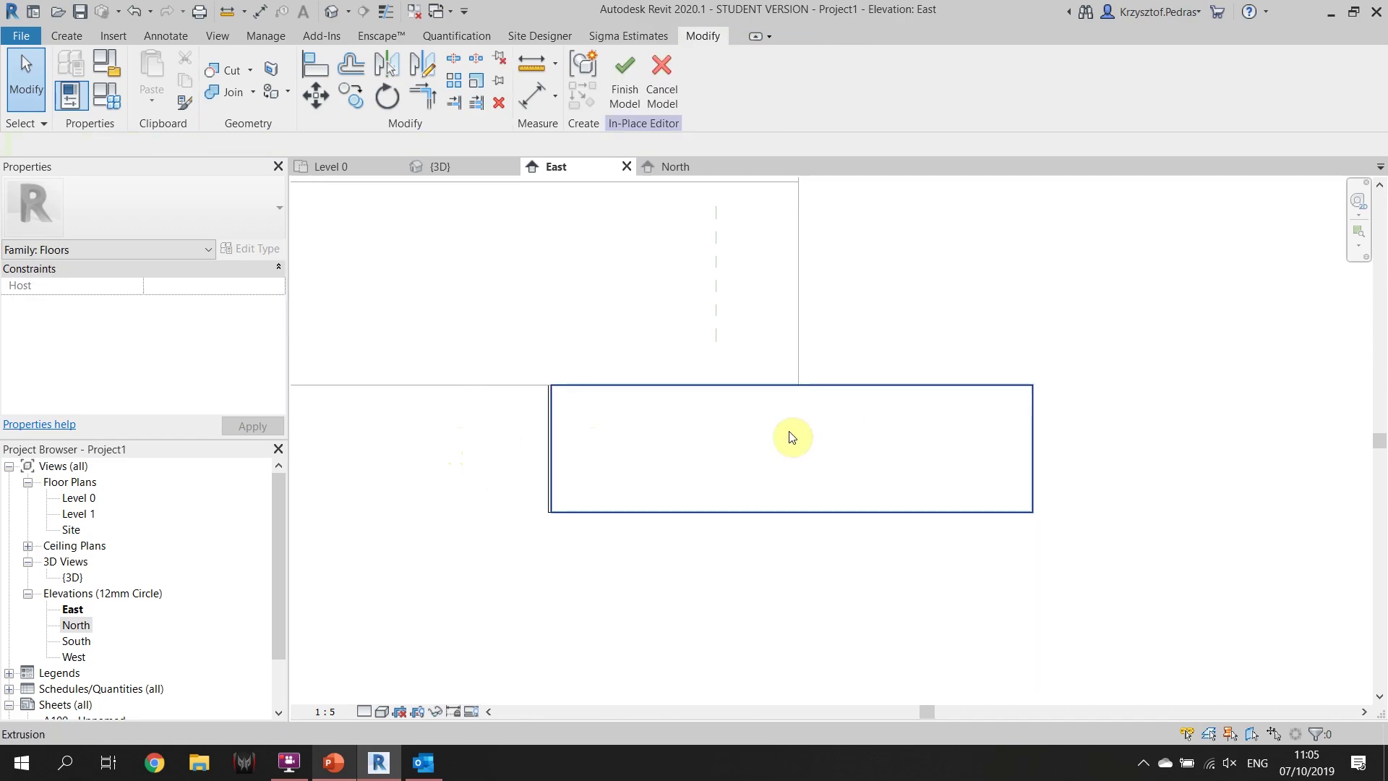
left_click(552, 433)
left_click_drag(555, 464, 1100, 455)
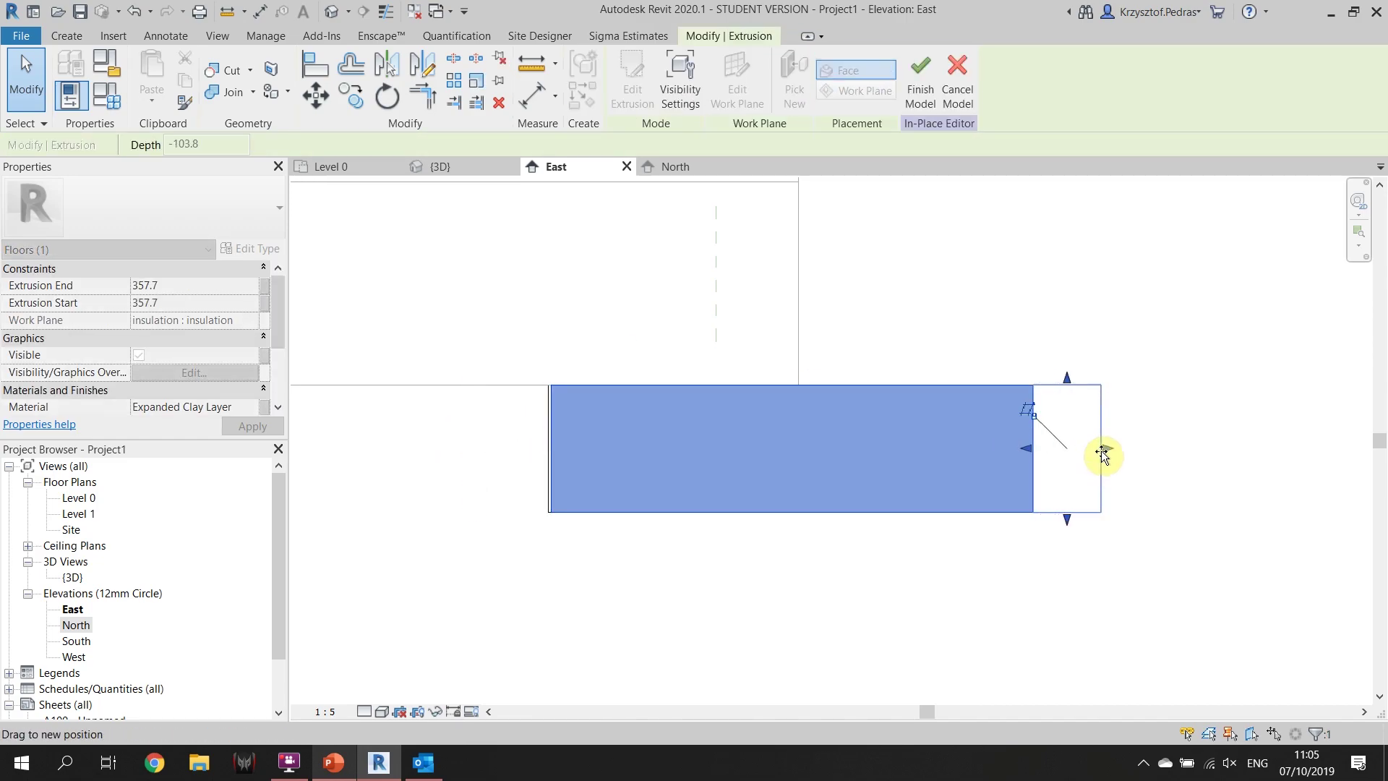
left_click(582, 489)
left_click_drag(545, 450, 1147, 418)
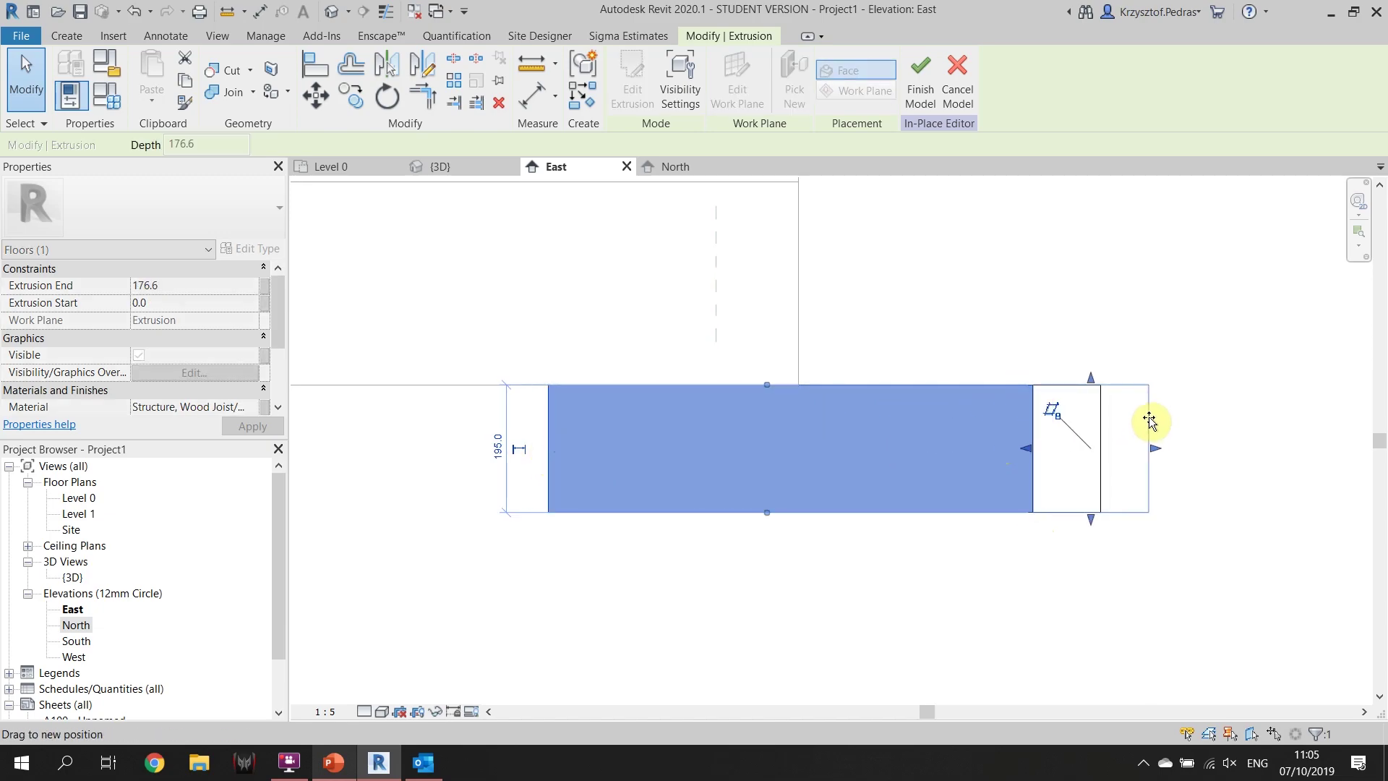
left_click(766, 486)
middle_click_drag(979, 527, 721, 517)
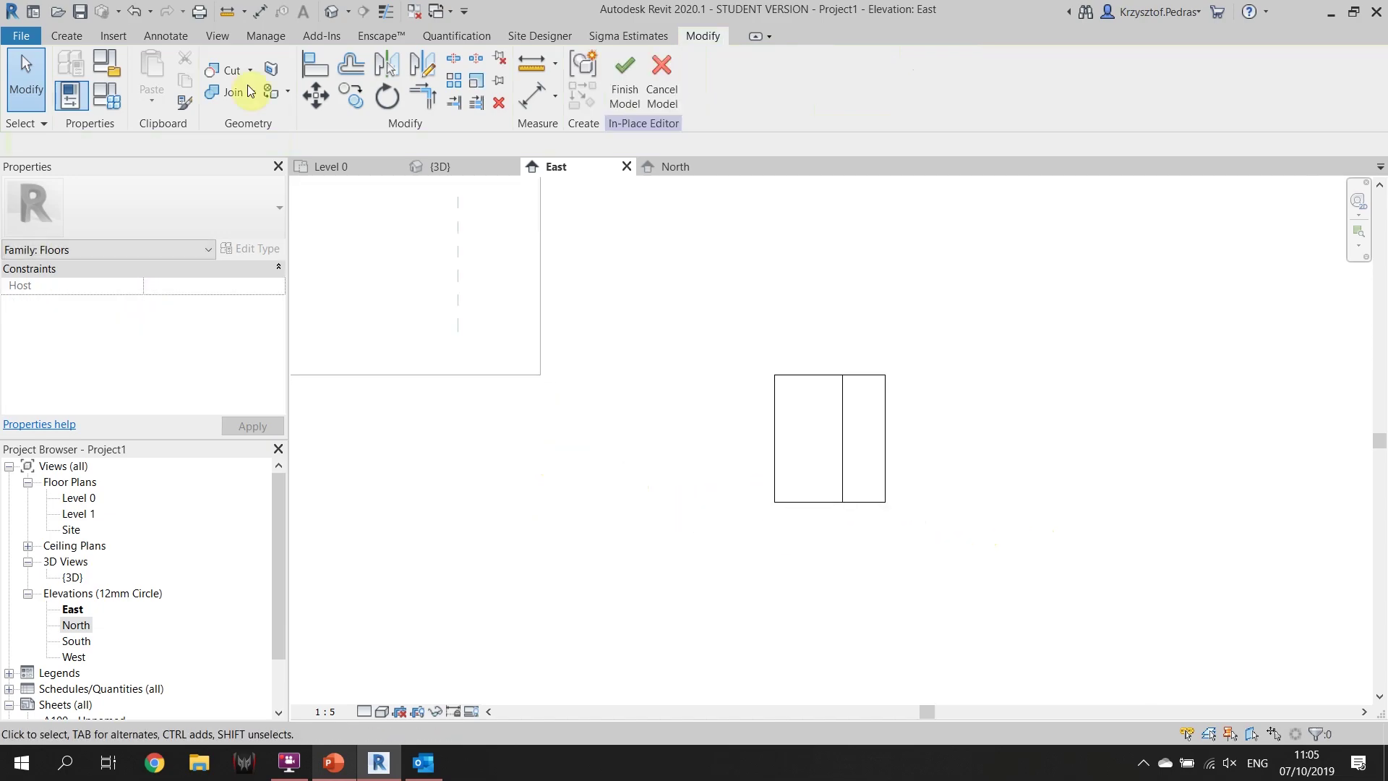
Draw a vertical reference plane offset 490 mm outward from the extrusions' shared inner edge
left_click(67, 36)
left_click(1044, 79)
left_click(250, 143)
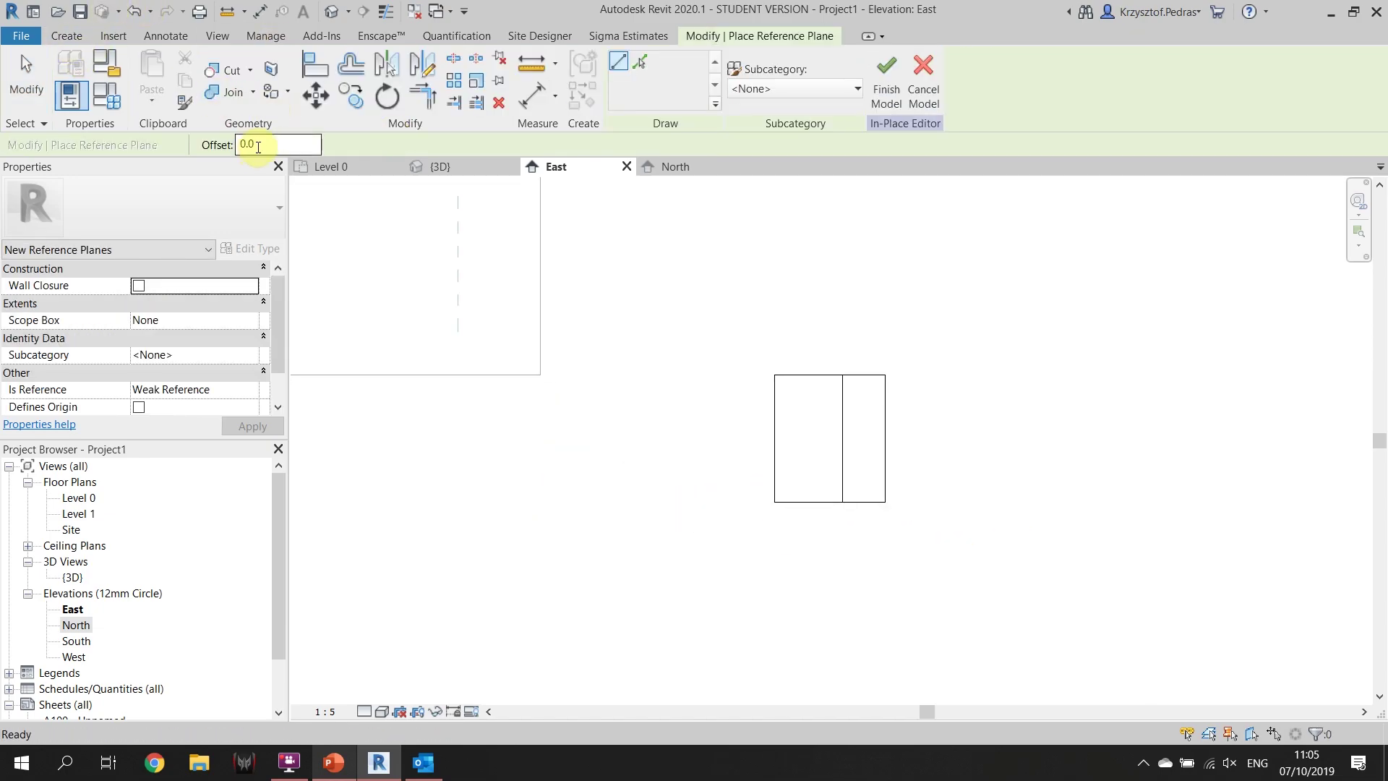
type("49")
left_click(775, 376)
key("Escape")
key("Escape")
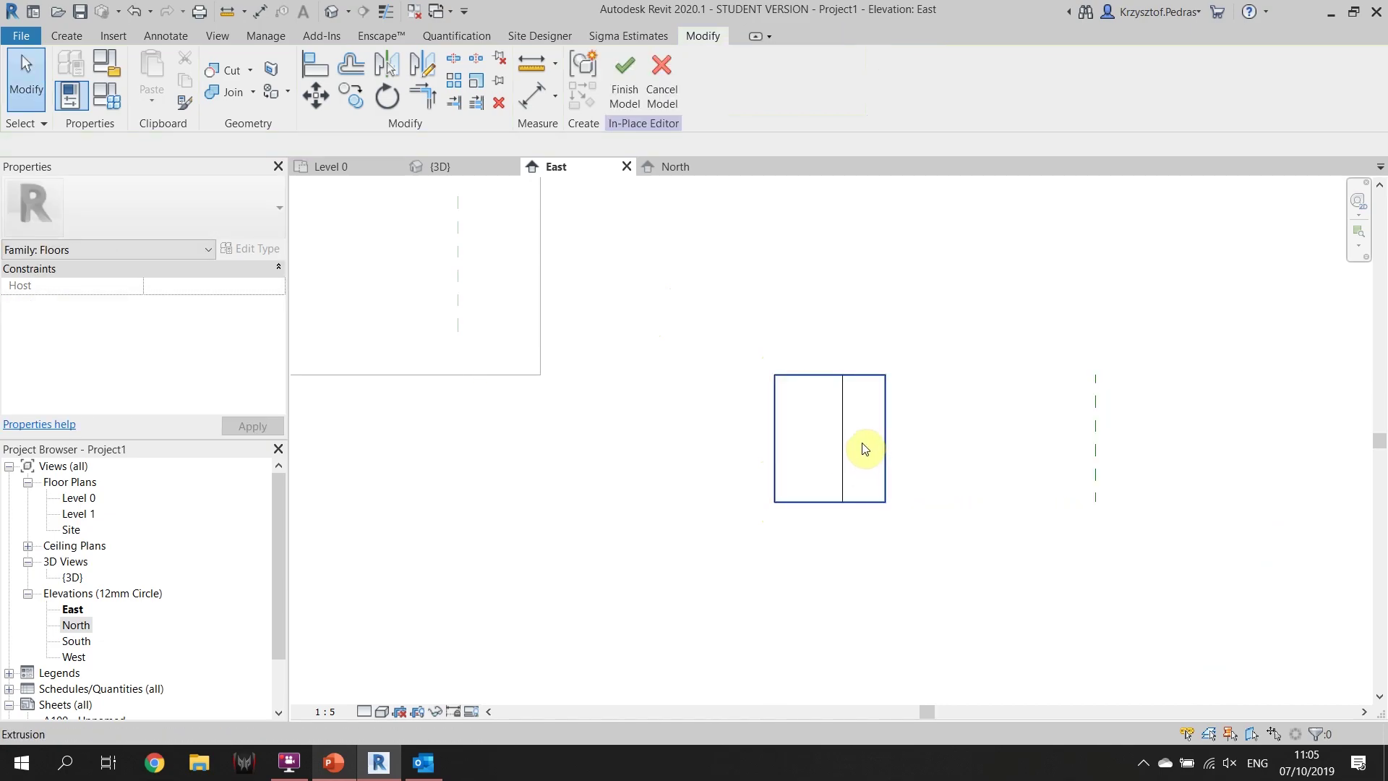
Stretch the polystyrene and clay extrusions to the new reference plane, for a depth of 490 mm, and check them in the 3D view
left_click(871, 443)
left_click_drag(1005, 438, 1095, 437)
left_click(821, 443)
left_click_drag(851, 438, 1098, 438)
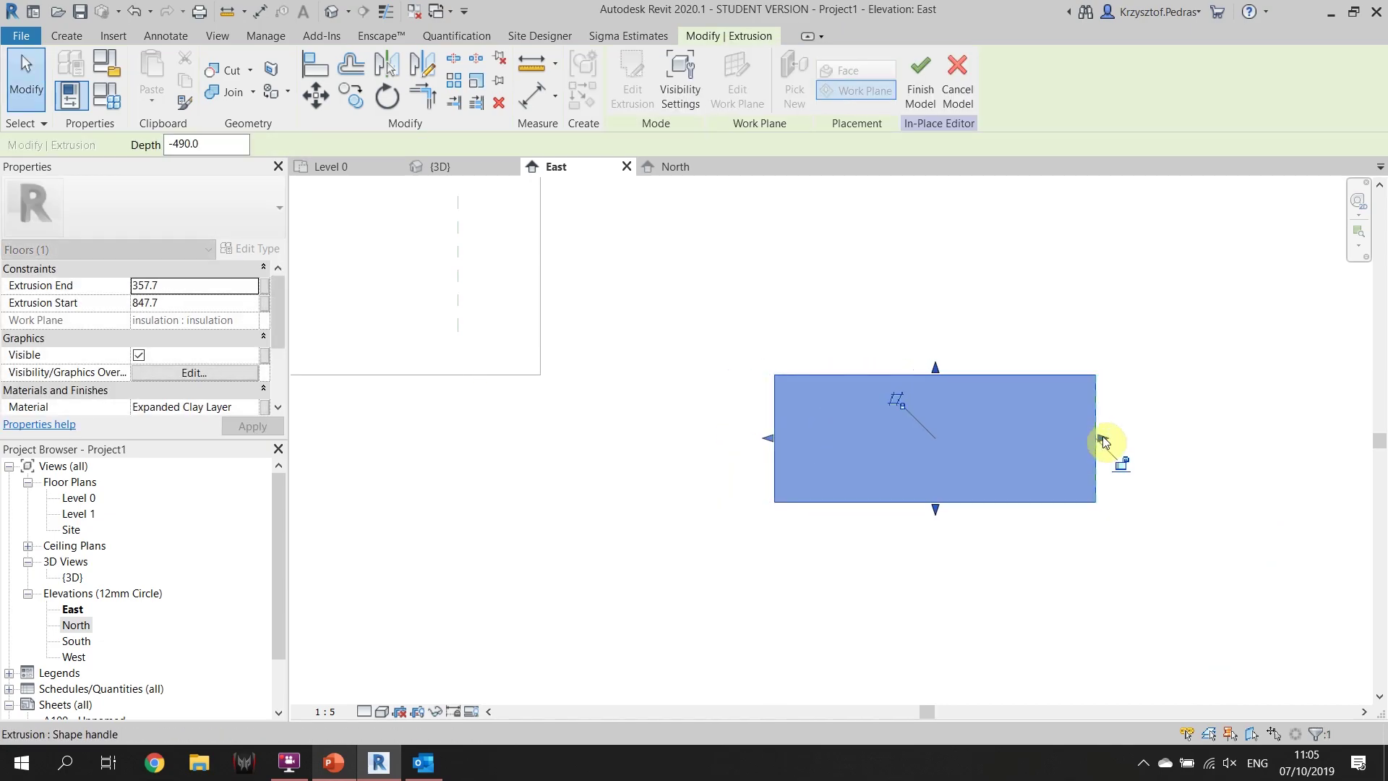
left_click(432, 166)
left_click(1034, 359)
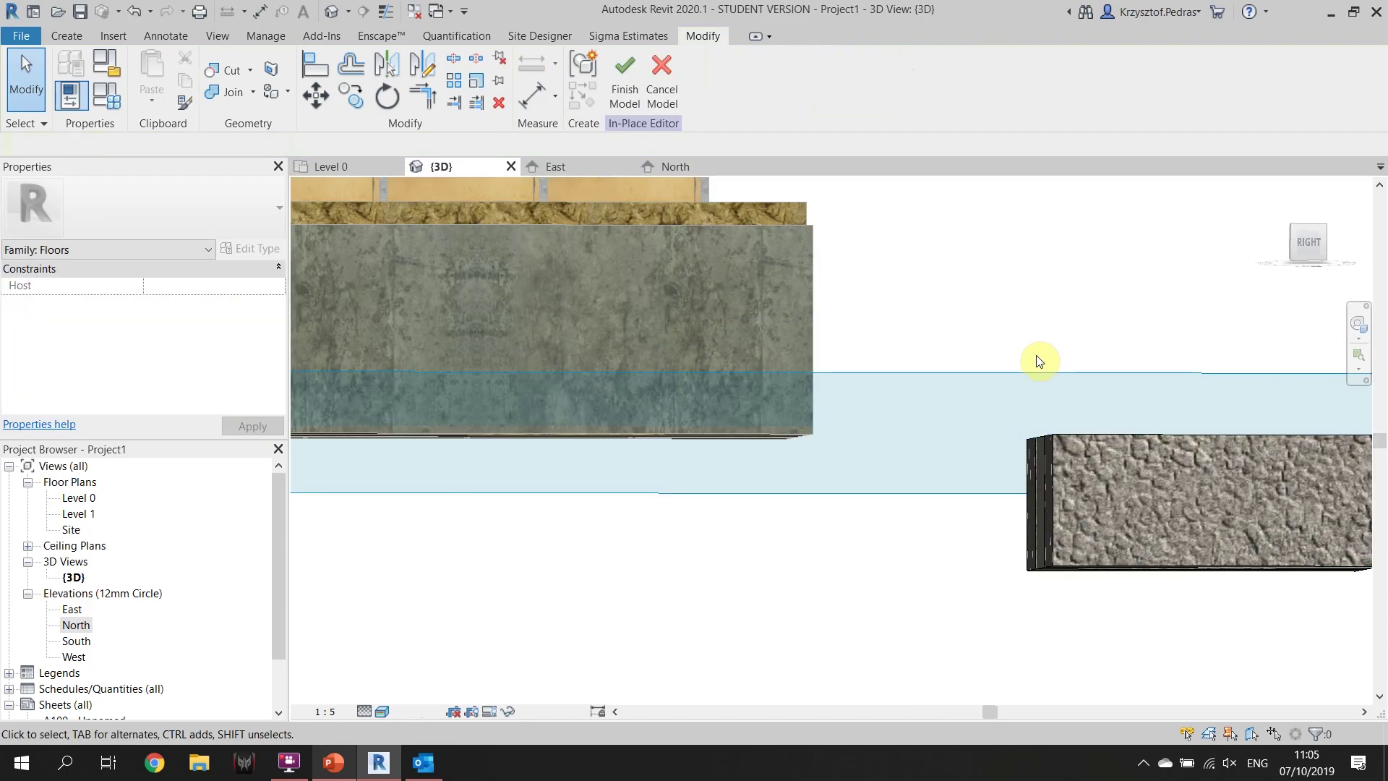
middle_click_drag(1034, 359, 1000, 403, "shift")
middle_click_drag(1025, 676, 1012, 555, "shift")
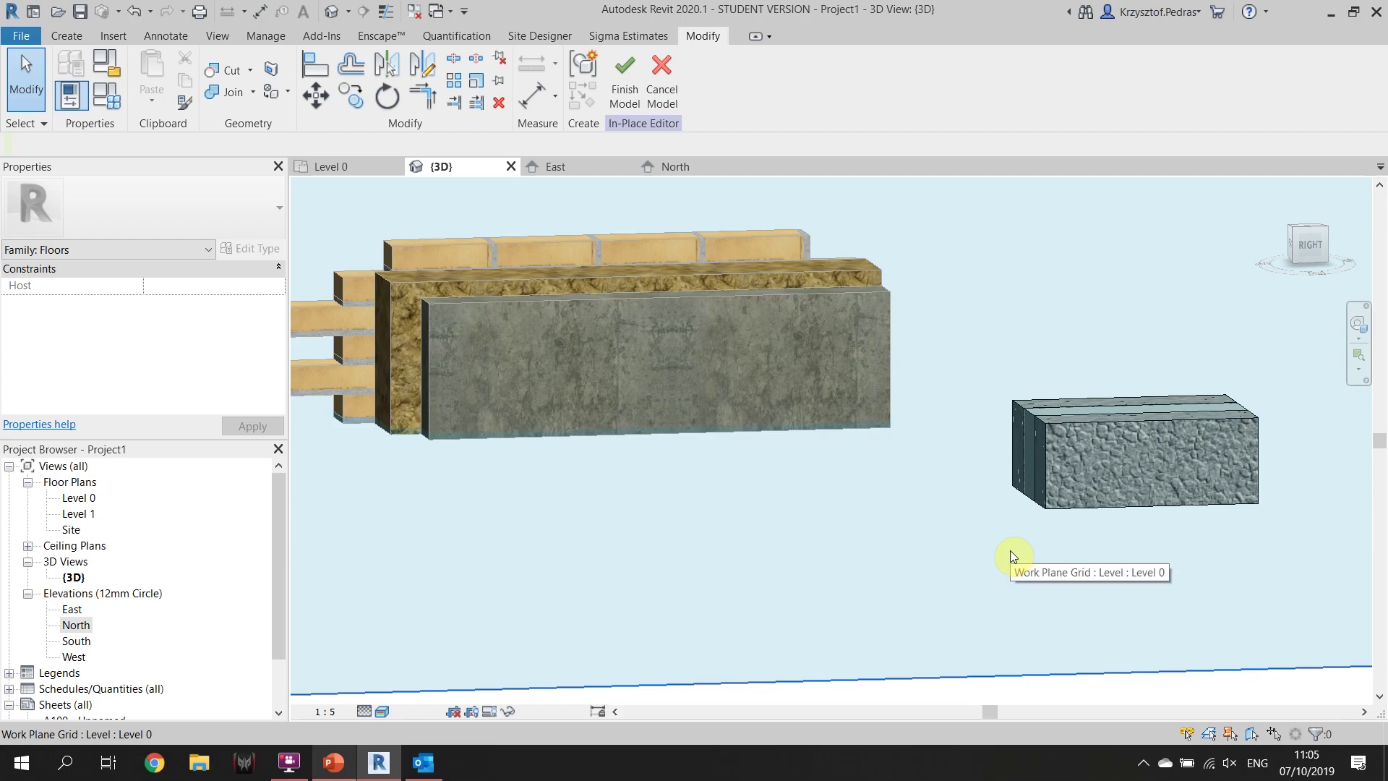
middle_click_drag(1010, 549, 1010, 573, "shift")
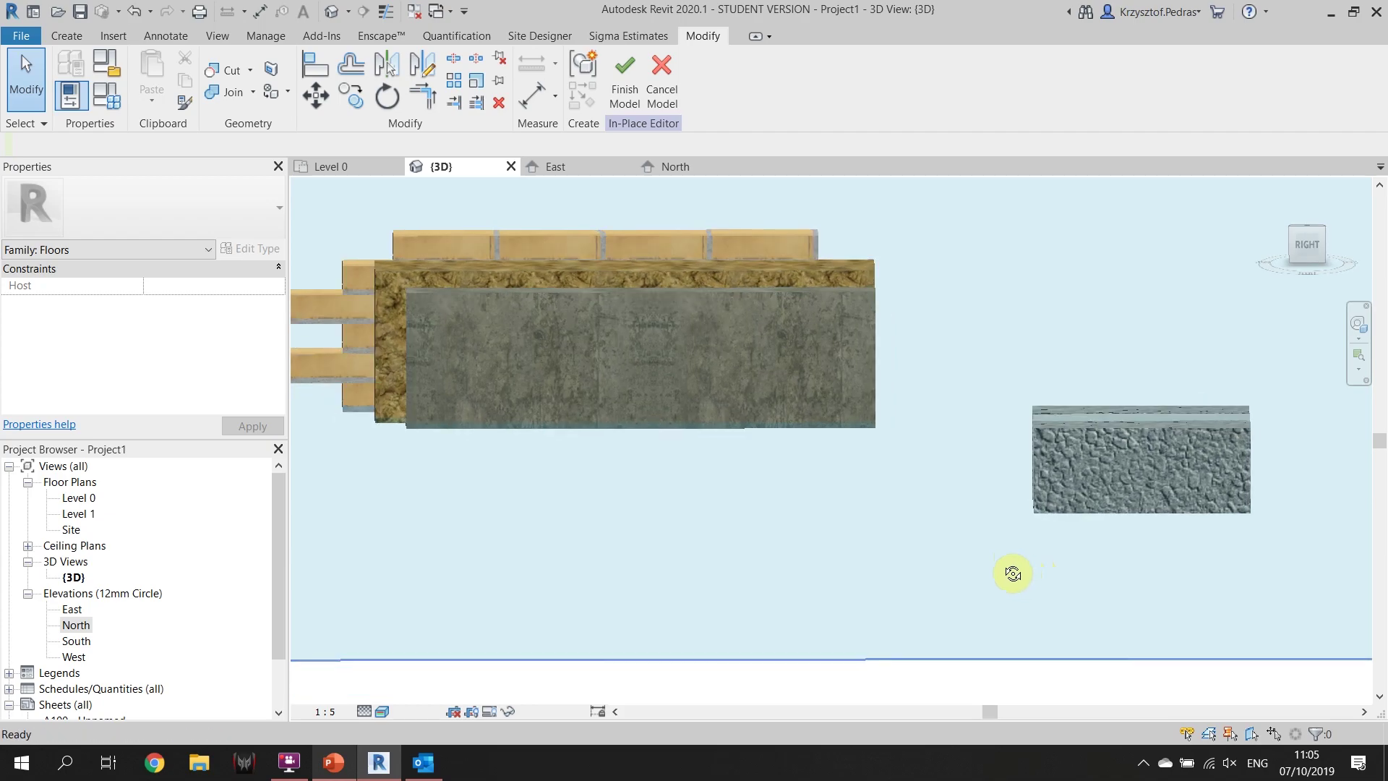
Return to the East elevation and finish the in-place floor model
left_click(577, 168)
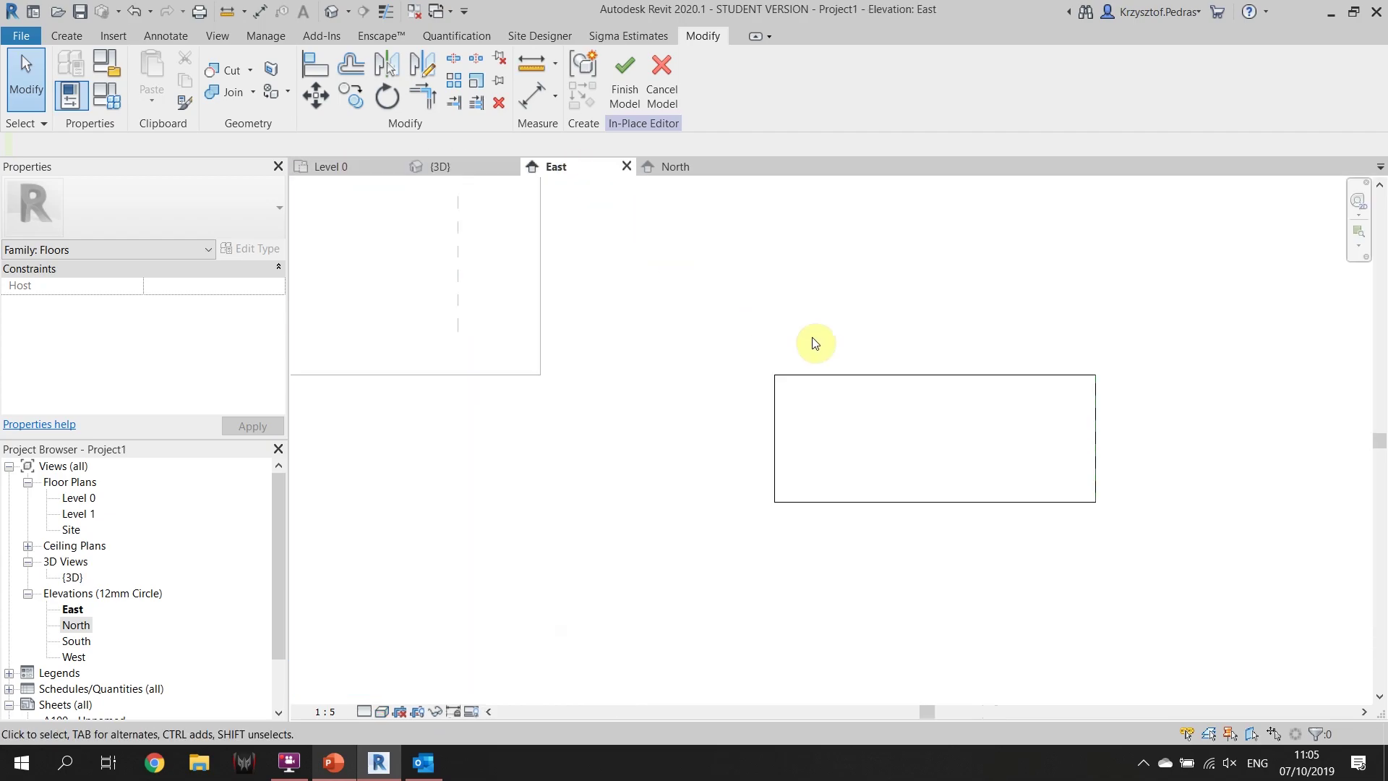
left_click(776, 375)
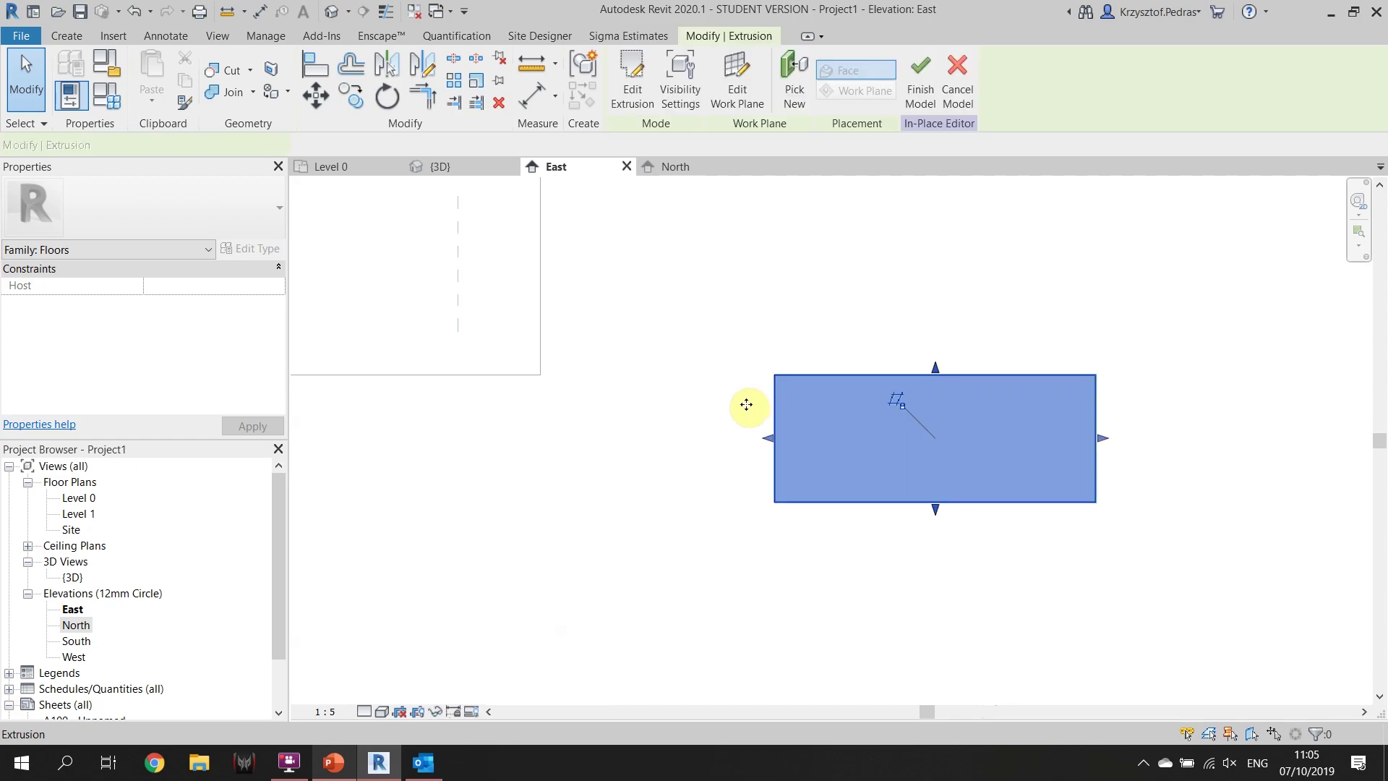
left_click(316, 96)
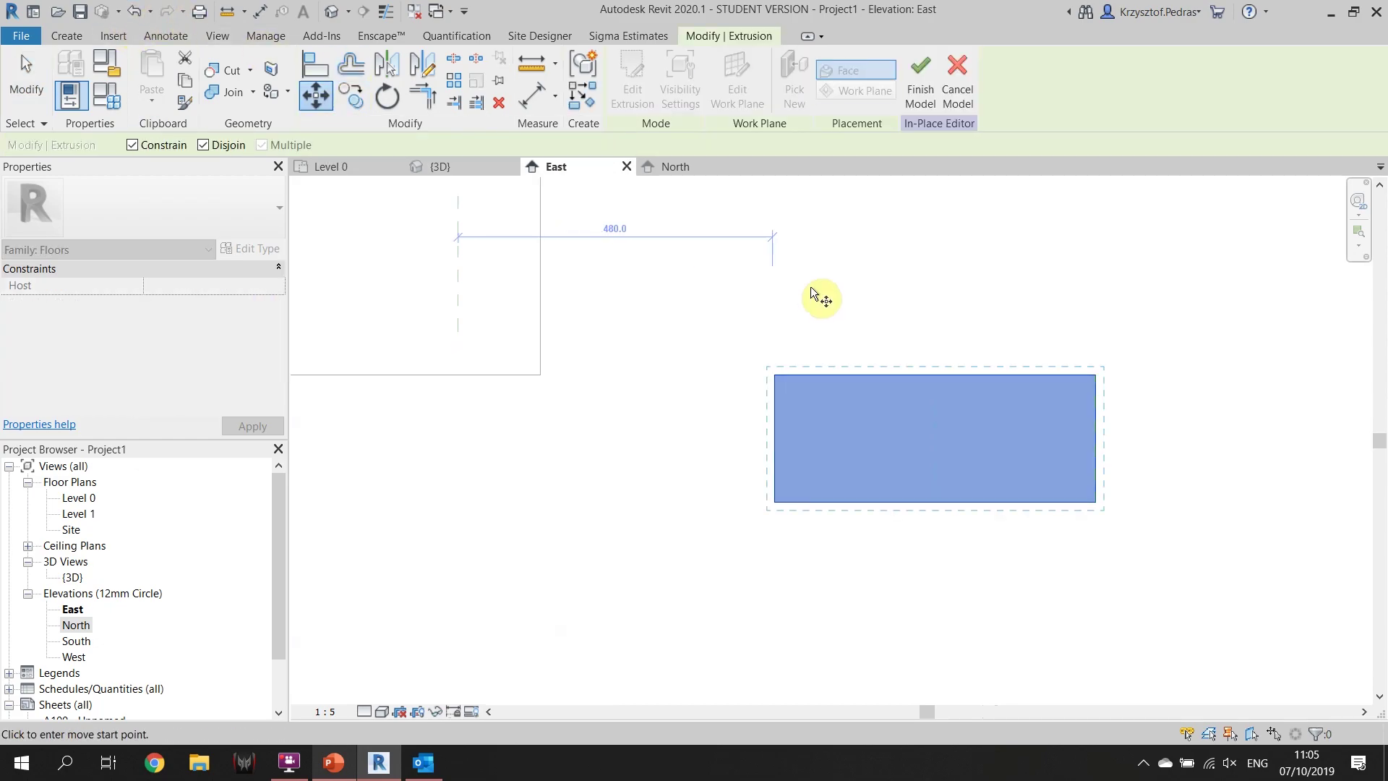
left_click(917, 75)
left_click(636, 96)
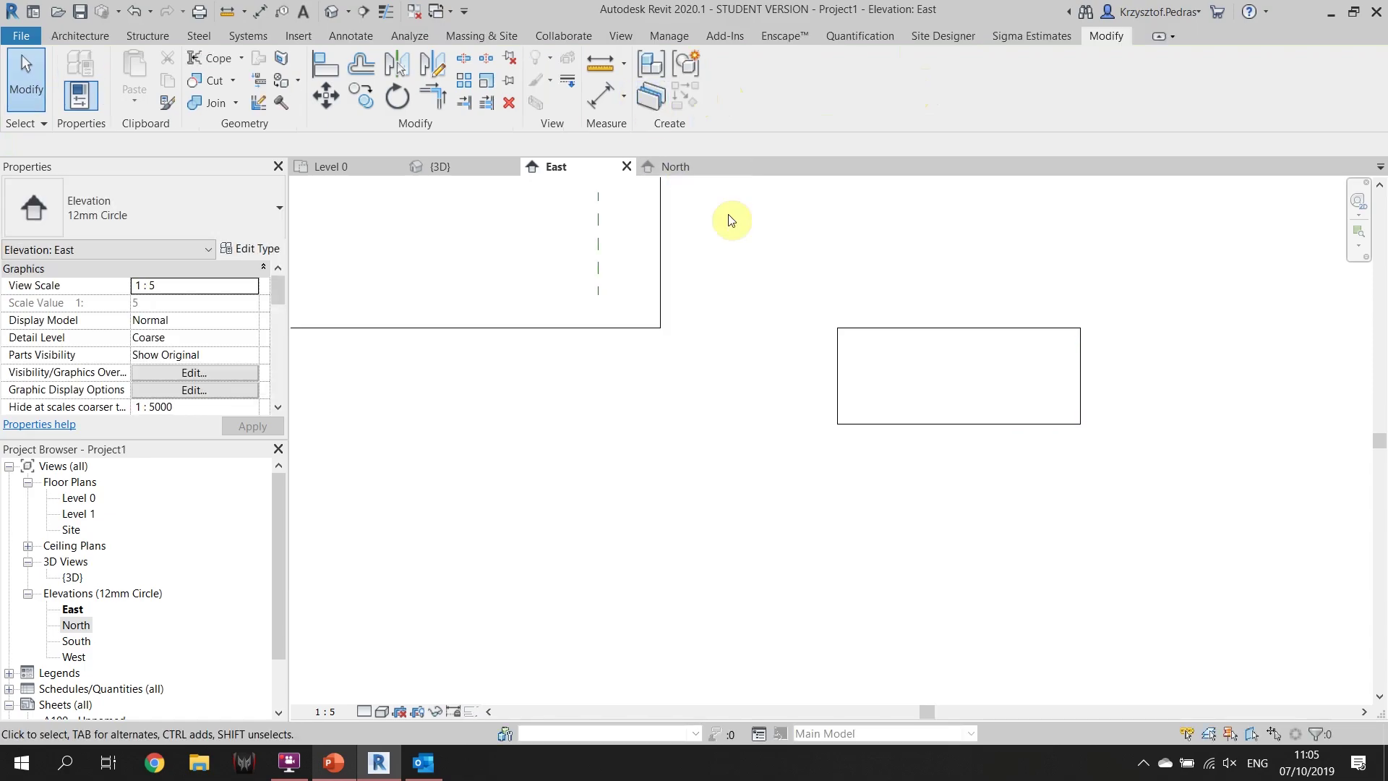
Move the finished floor block in the East elevation so its upper outer corner meets the wall's lower outer corner
left_click(894, 398)
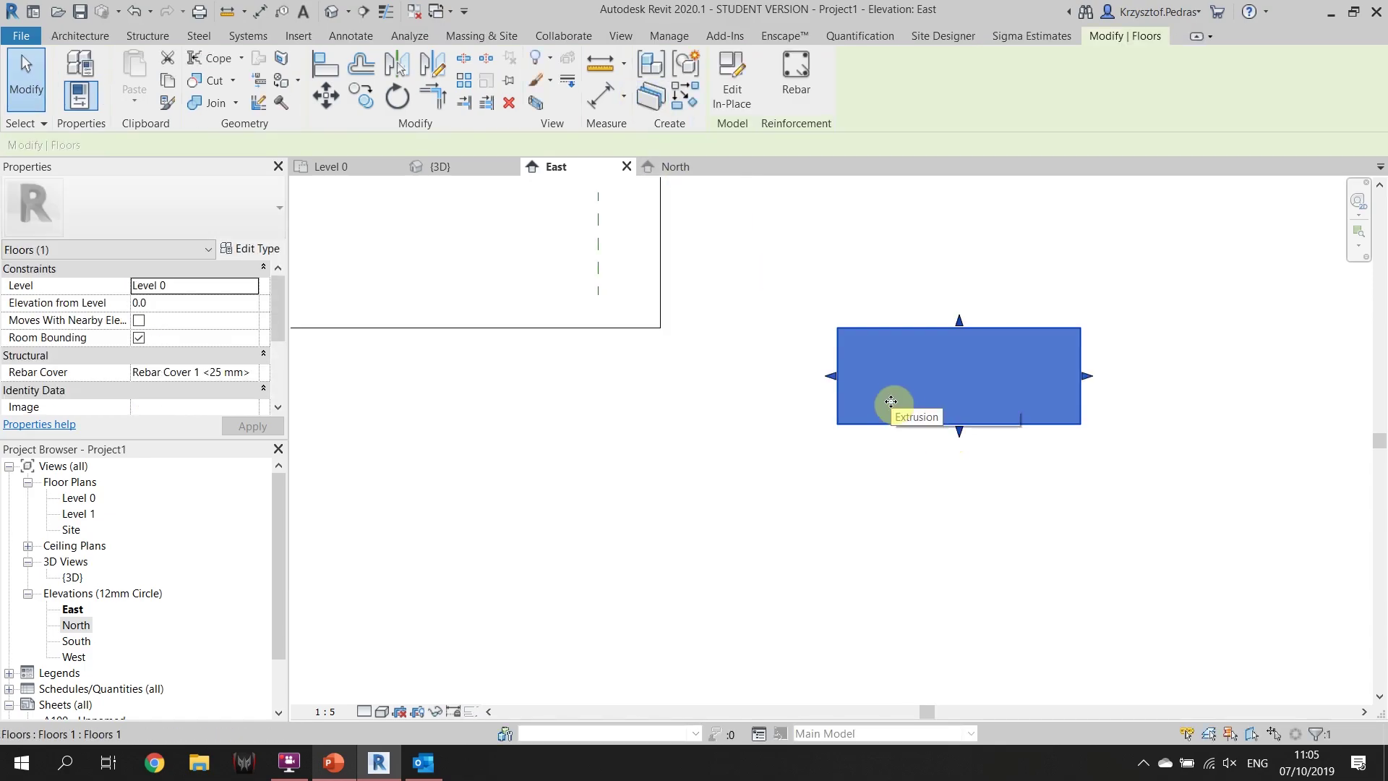
left_click(442, 166)
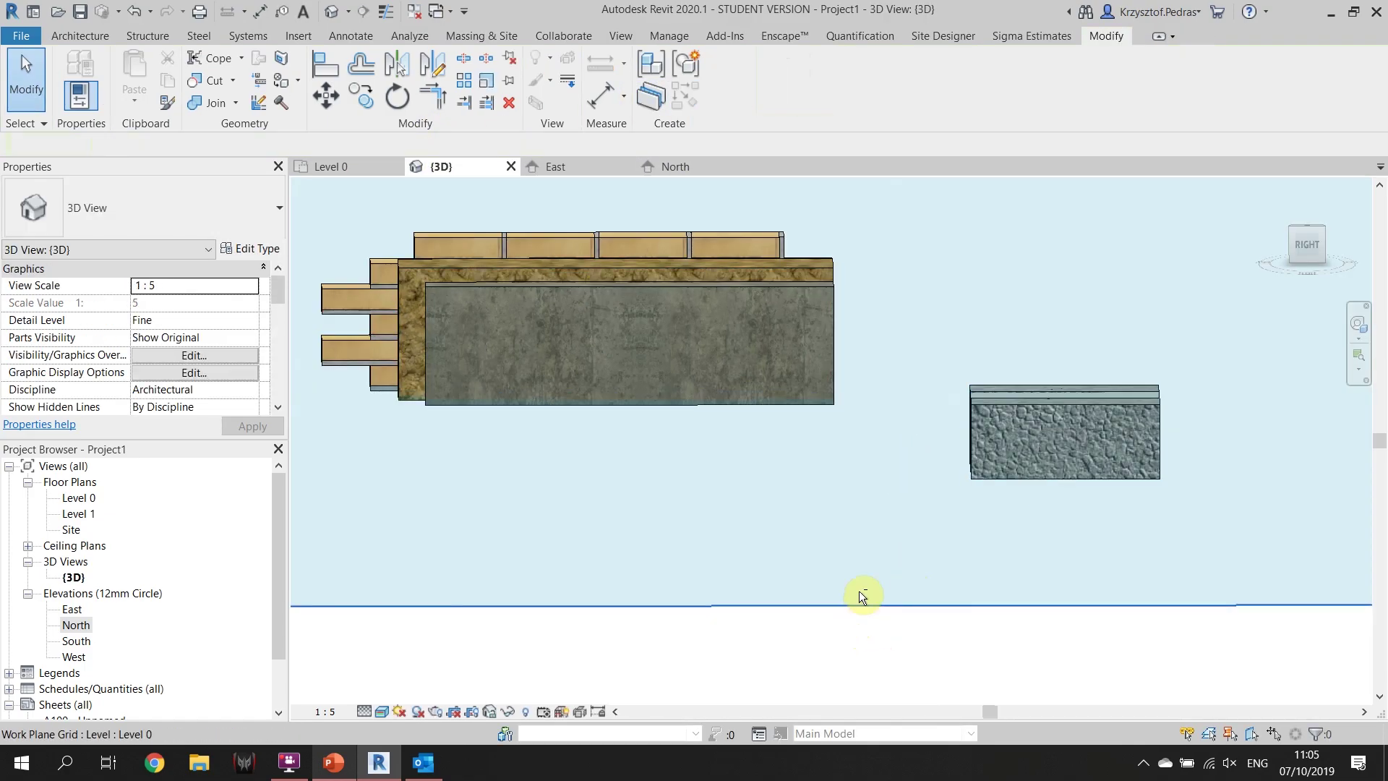
middle_click_drag(859, 591, 1185, 449, "shift")
left_click(1132, 442)
middle_click_drag(990, 539, 1007, 496, "shift")
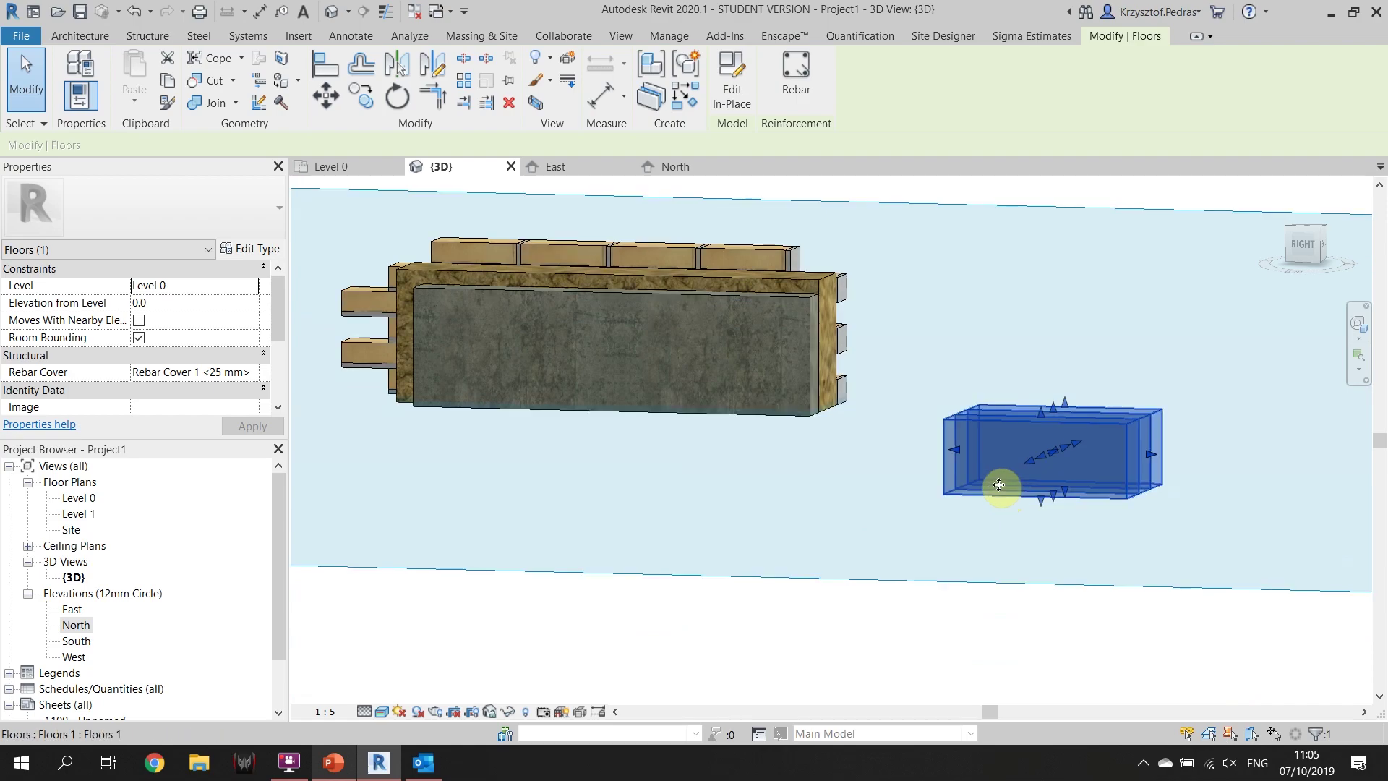
left_click(561, 172)
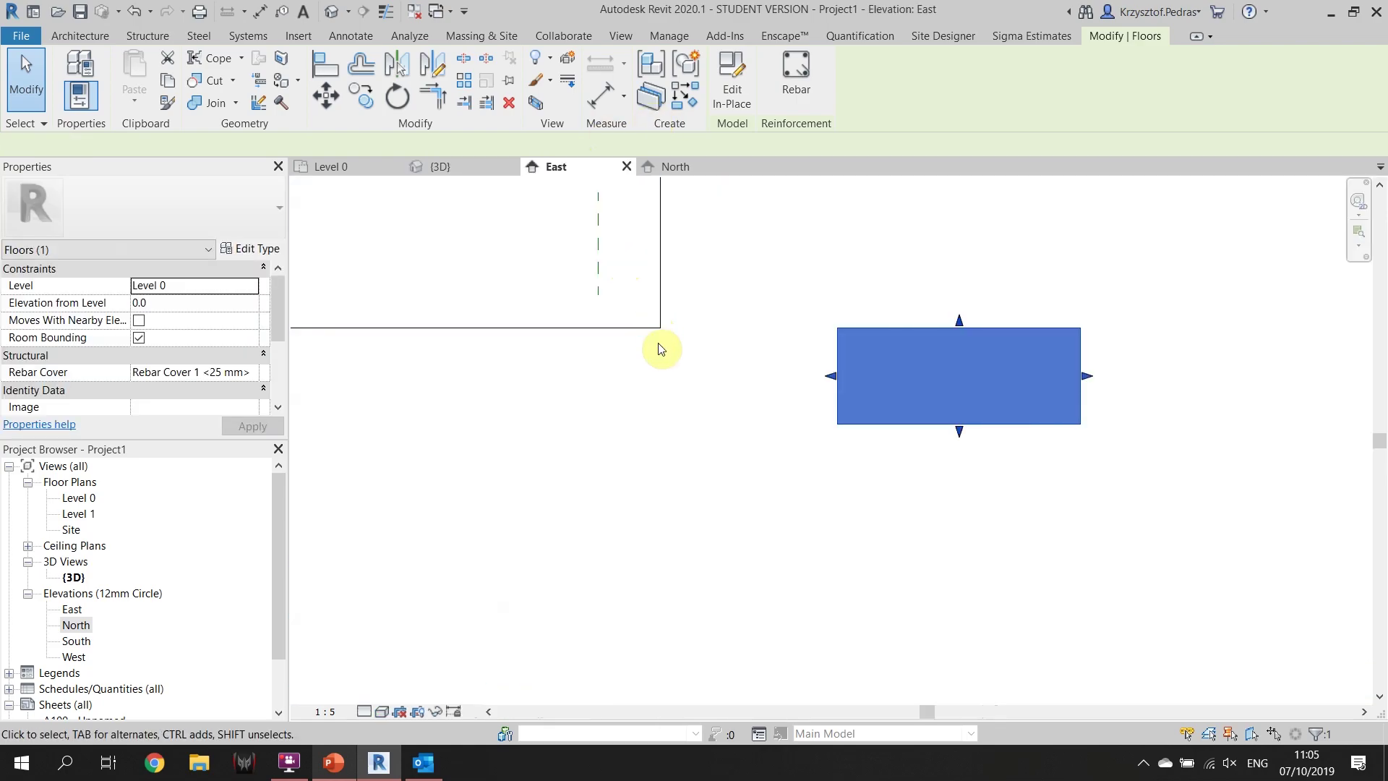
left_click(327, 96)
left_click(1277, 402)
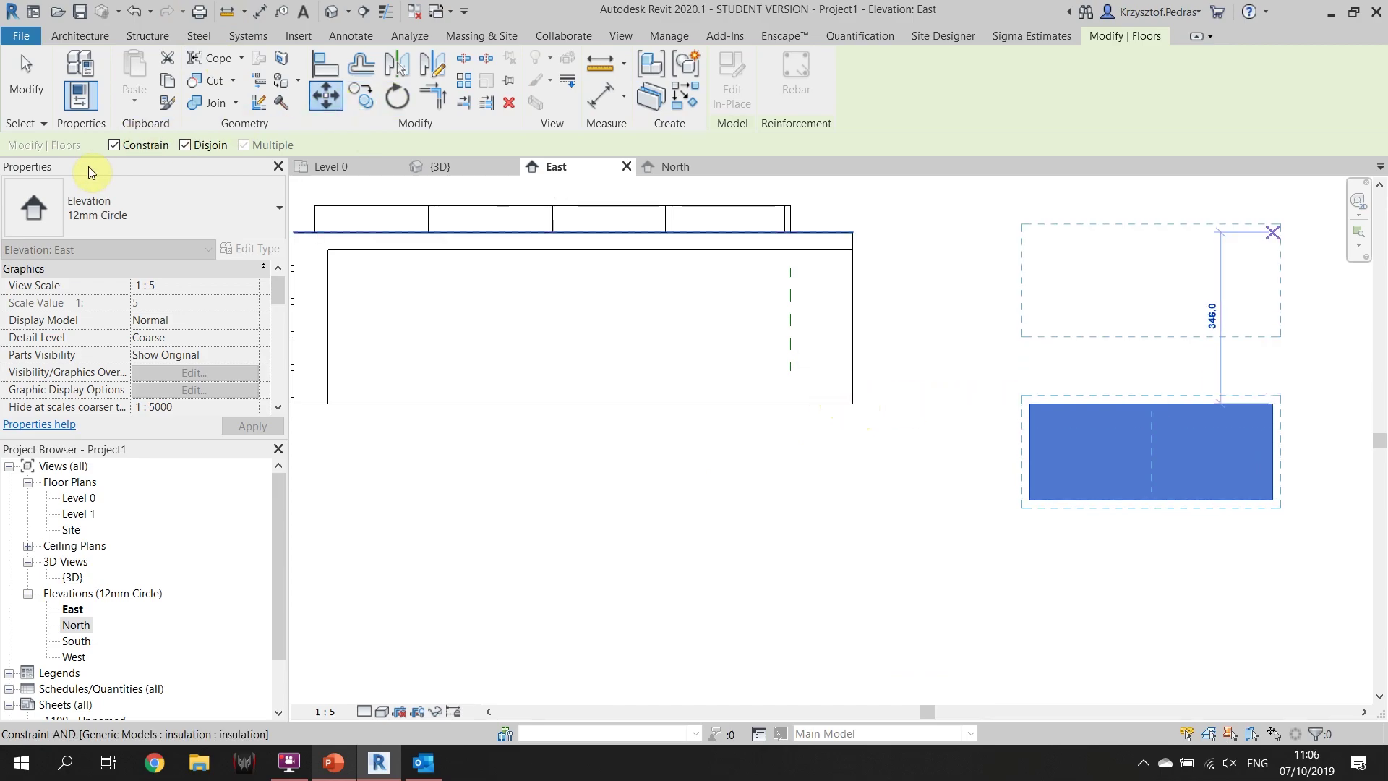
left_click(857, 402)
middle_click_drag(782, 417, 1035, 378)
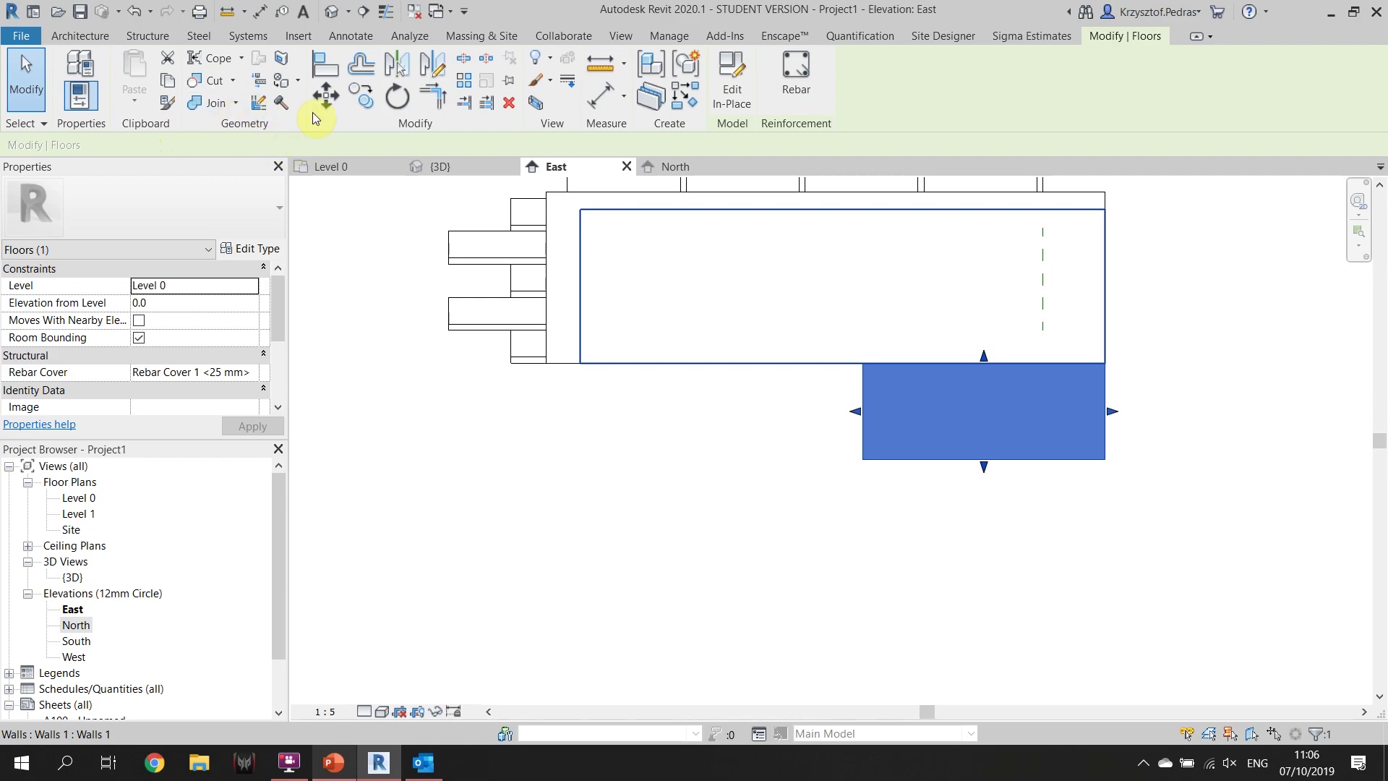
Copy the floor block twice along the wall's underside with Multiple enabled, forming an end-to-end row of three
left_click(361, 96)
scroll(1099, 383, "up", 2)
left_click(1106, 357)
left_click(738, 355)
middle_click_drag(731, 350, 912, 364)
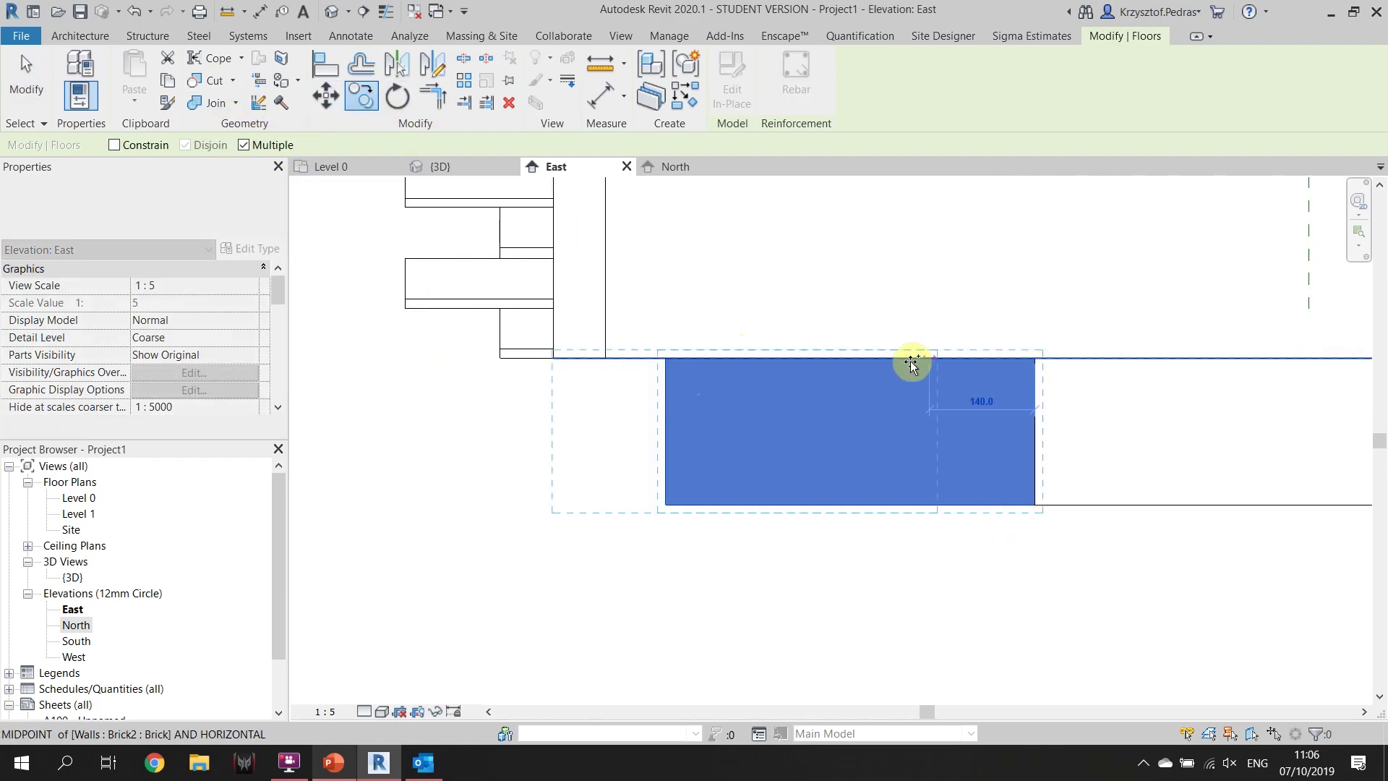
left_click(667, 354)
key("Escape")
key("Escape")
scroll(708, 413, "down", 2)
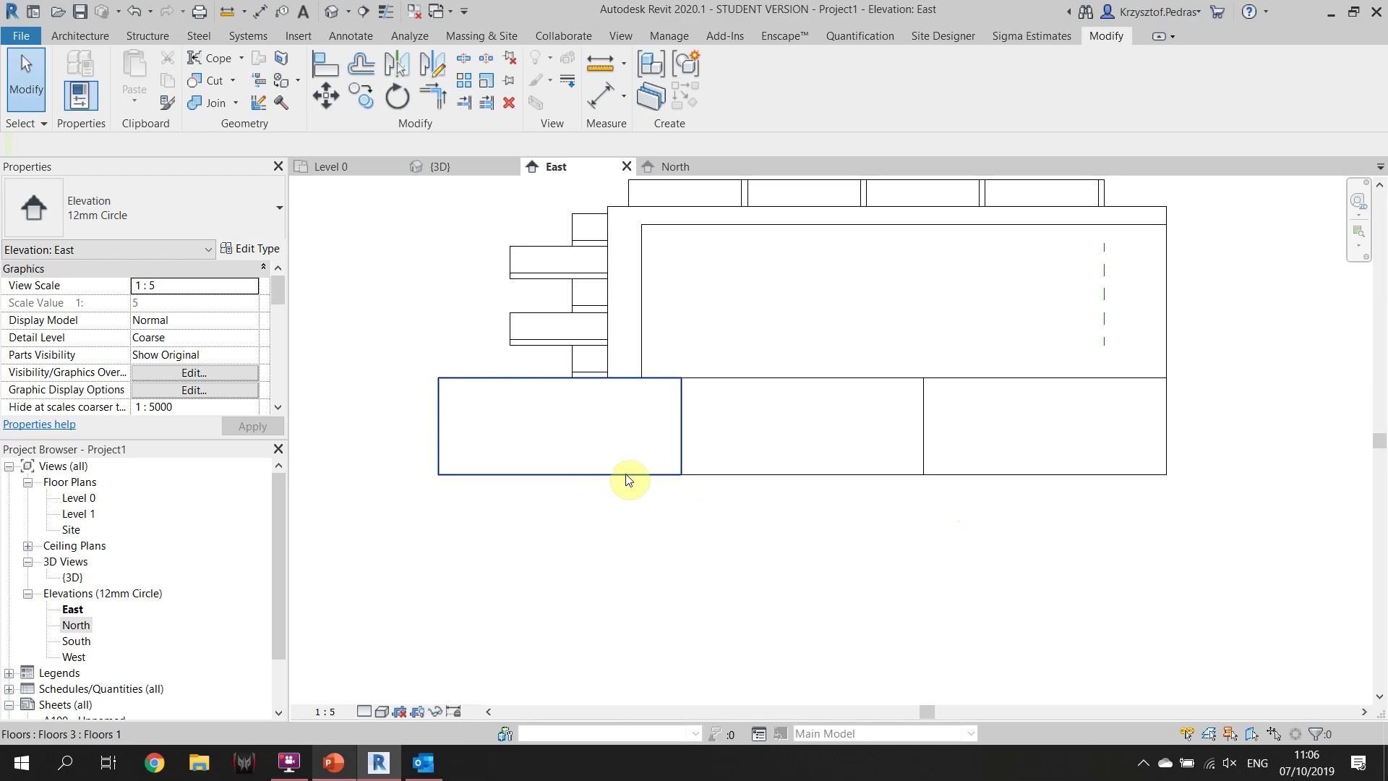
Draw a vertical reference plane downward from the midpoint of the innermost block's lower edge
left_click(22, 55)
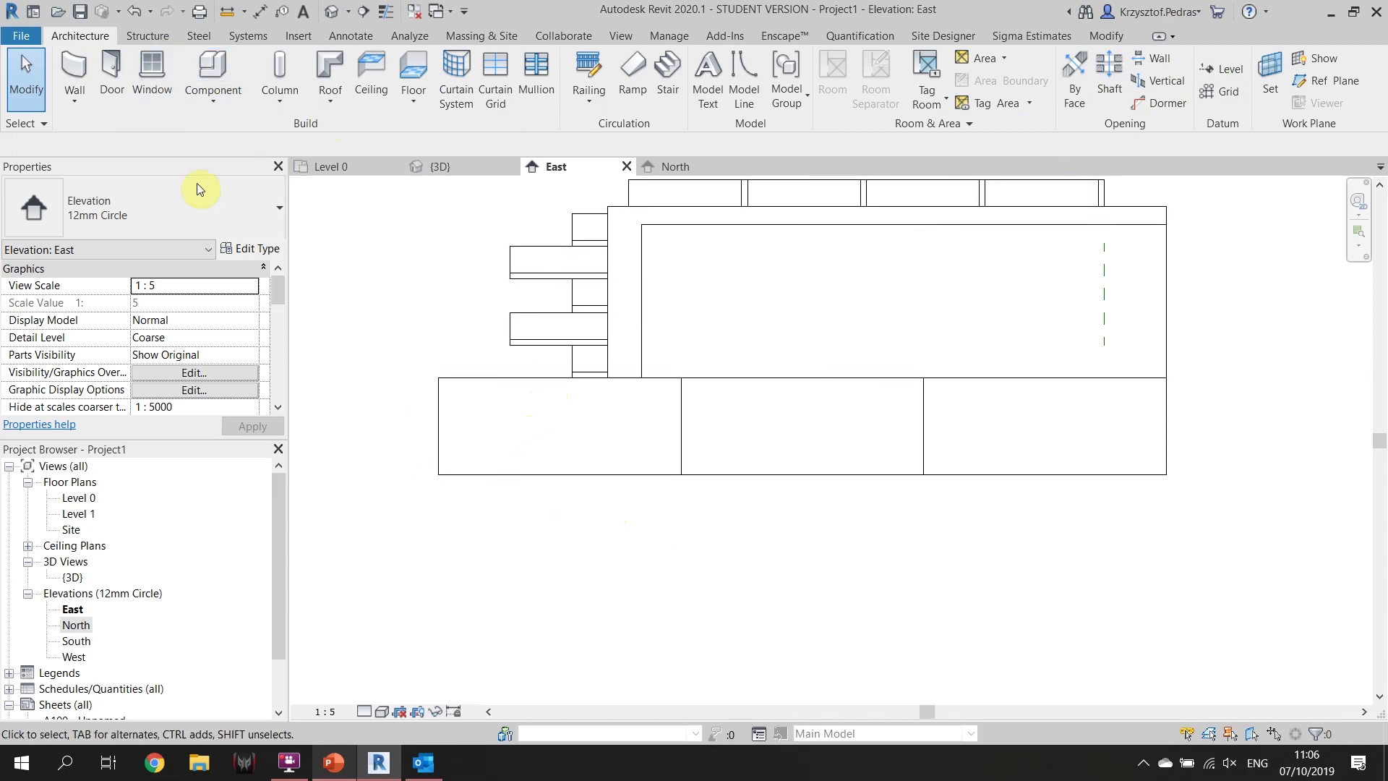
left_click(1344, 80)
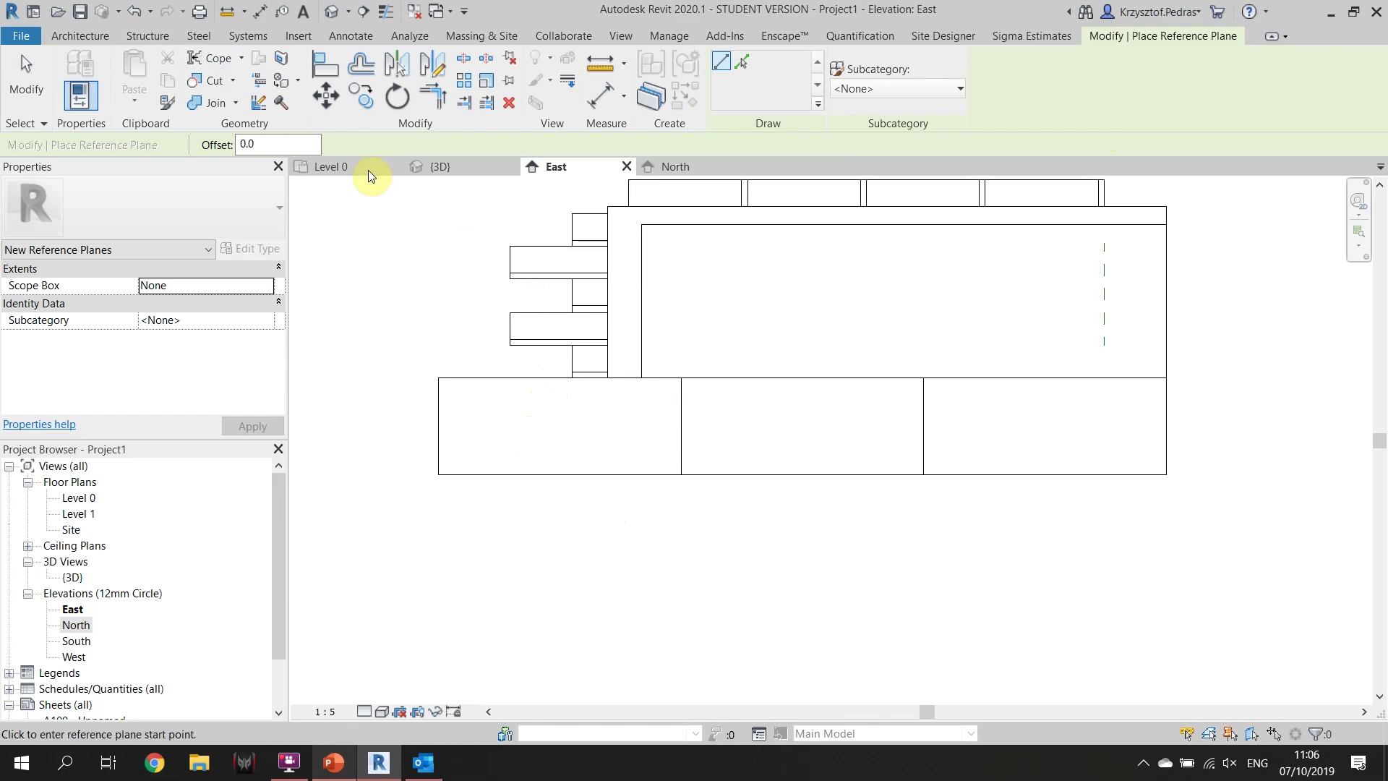
left_click(560, 474)
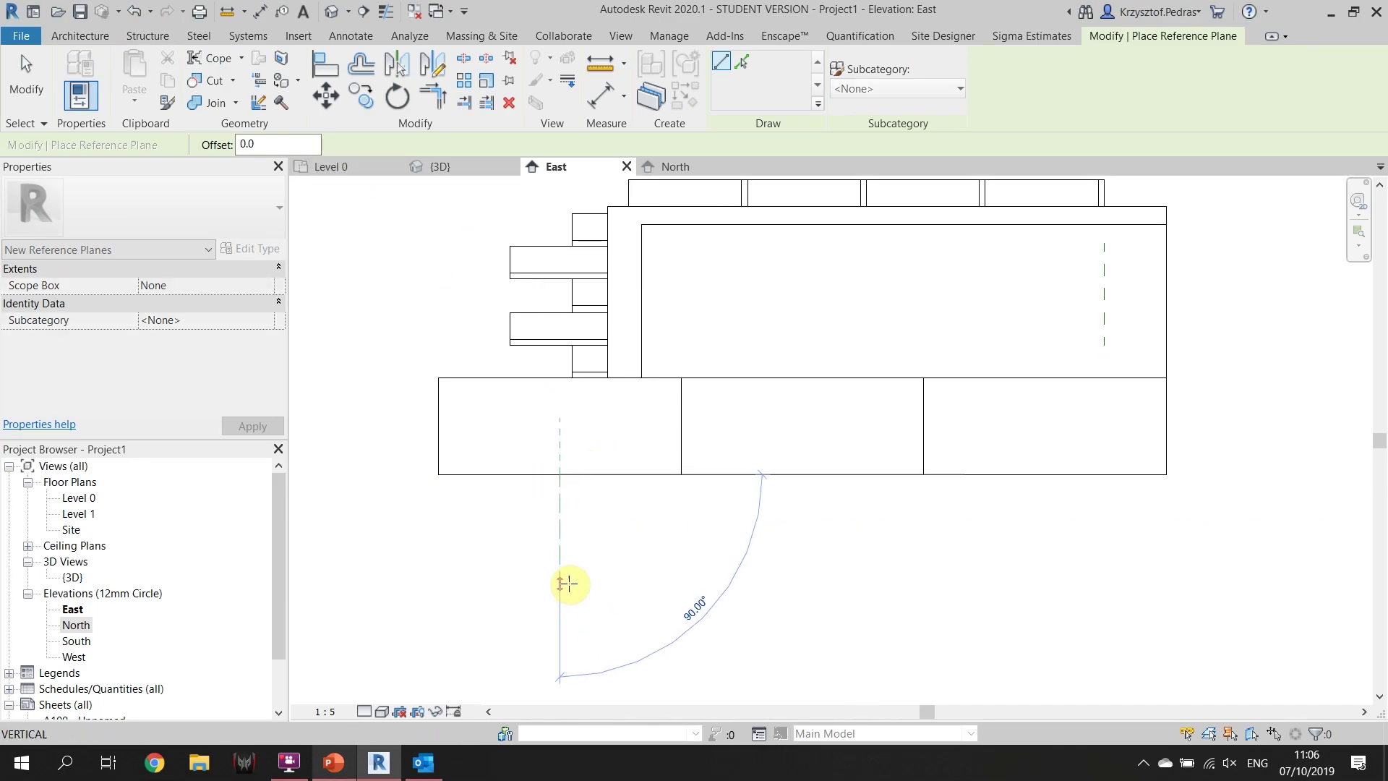
left_click(556, 614)
key("Escape")
key("Escape")
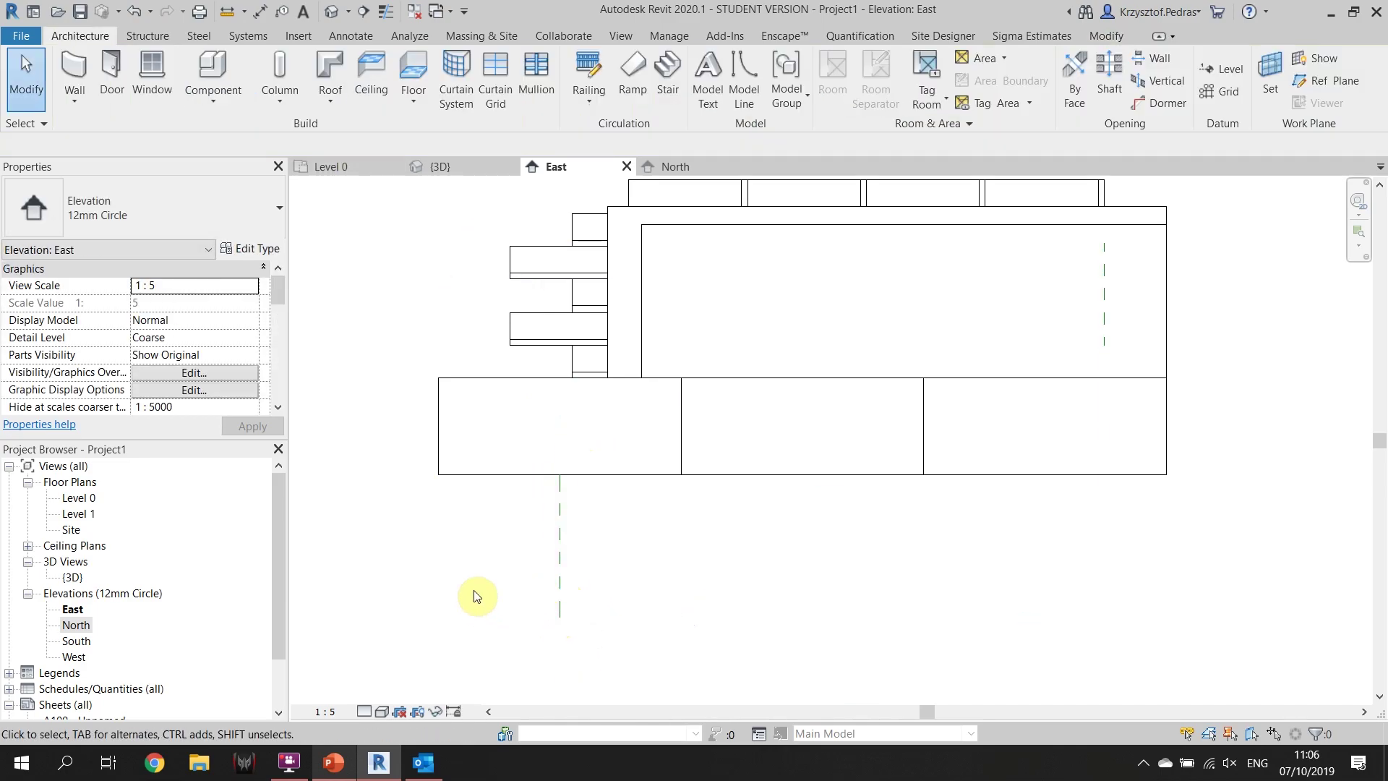
Copy the row of three blocks directly below, aligning its upper inner corner with the reference plane for a half-block stagger
left_click(478, 473)
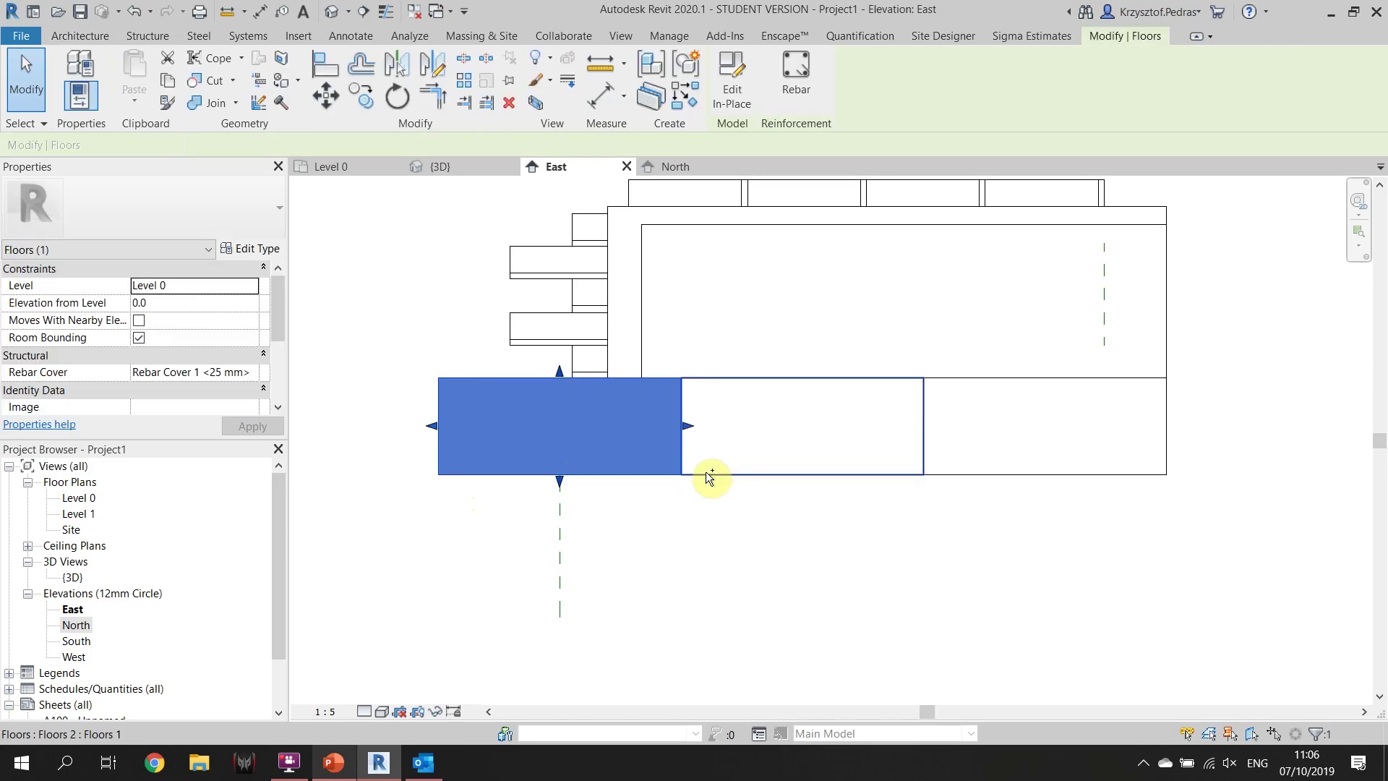
left_click(943, 472, "ctrl")
left_click(361, 100)
left_click(440, 377)
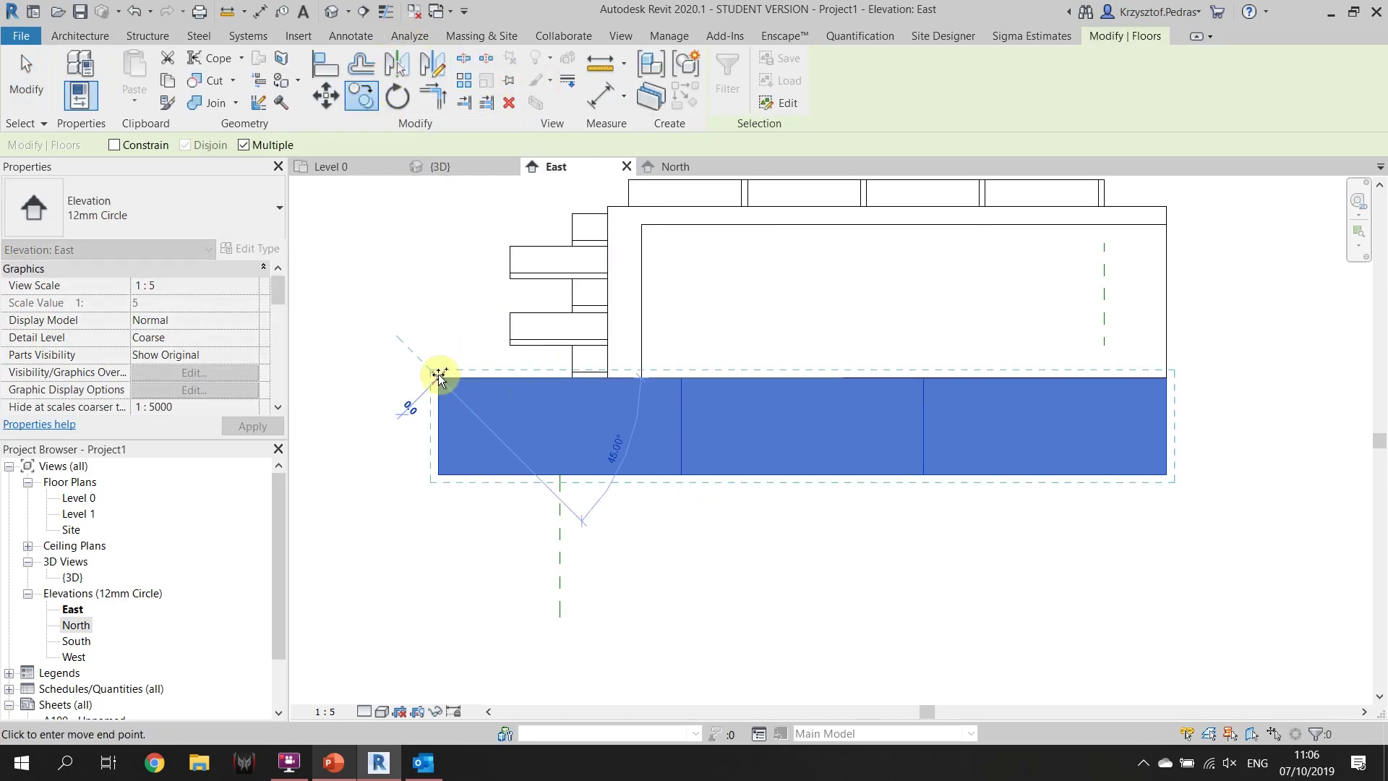
left_click(560, 475)
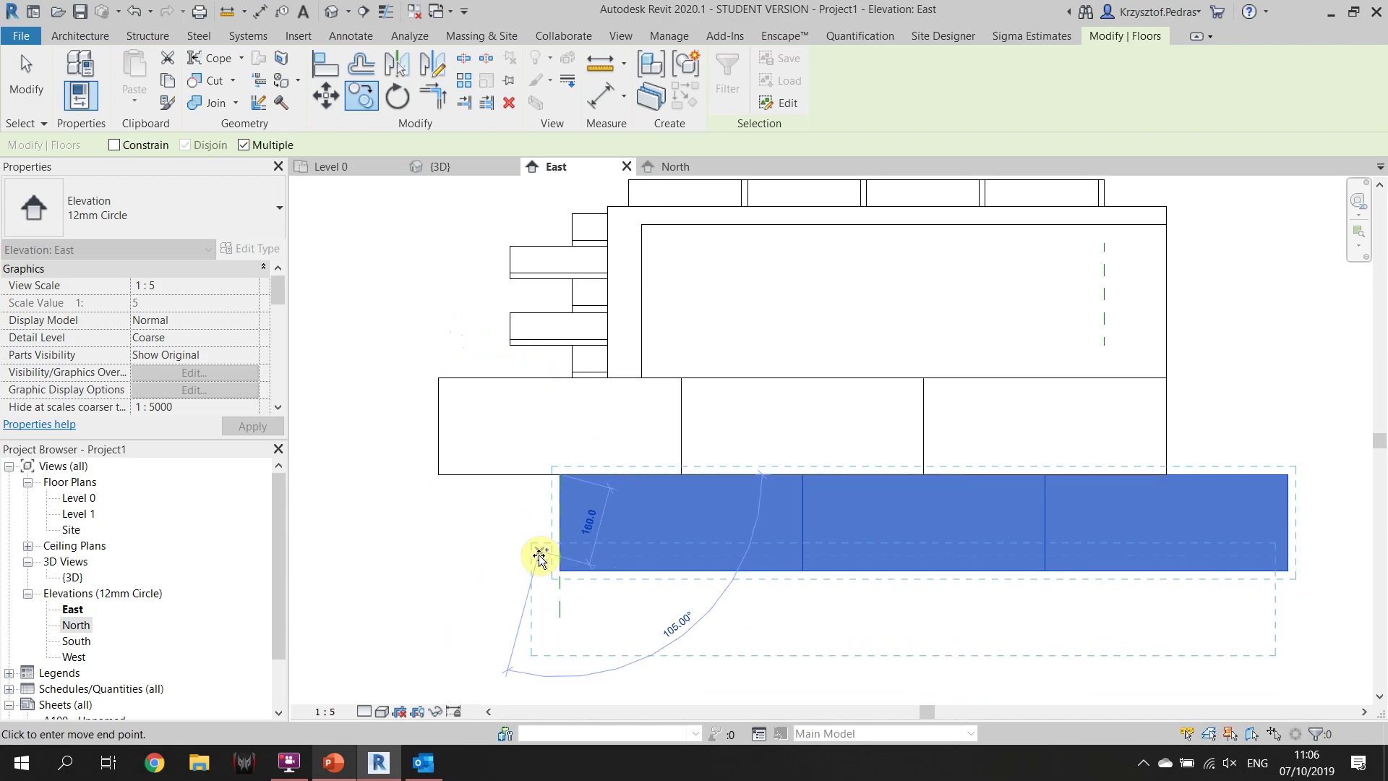
Copy the innermost block of the lower course end to end on its inner side, extending the row to four blocks
key("Escape")
scroll(577, 562, "down", 2)
key("Escape")
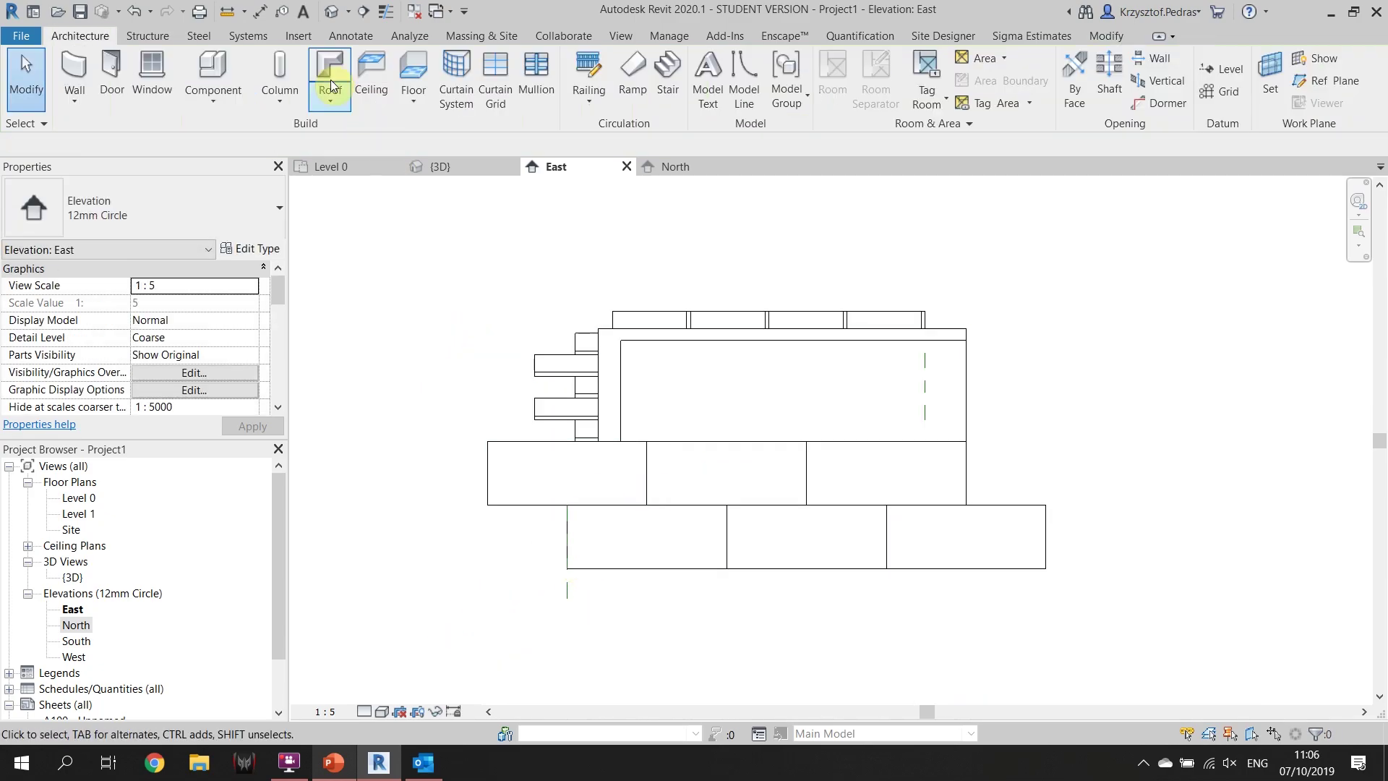
left_click(643, 568)
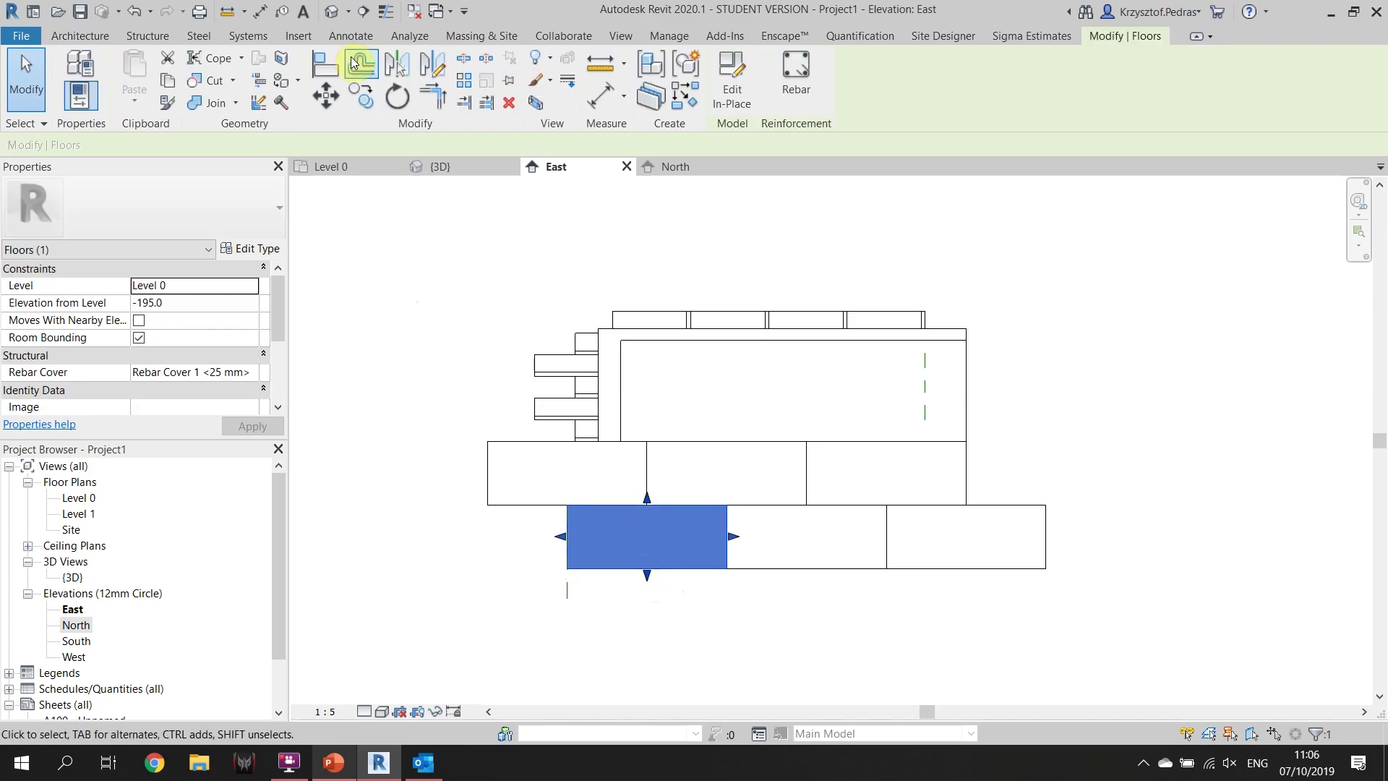
left_click(356, 103)
scroll(732, 567, "up", 2)
left_click(747, 548)
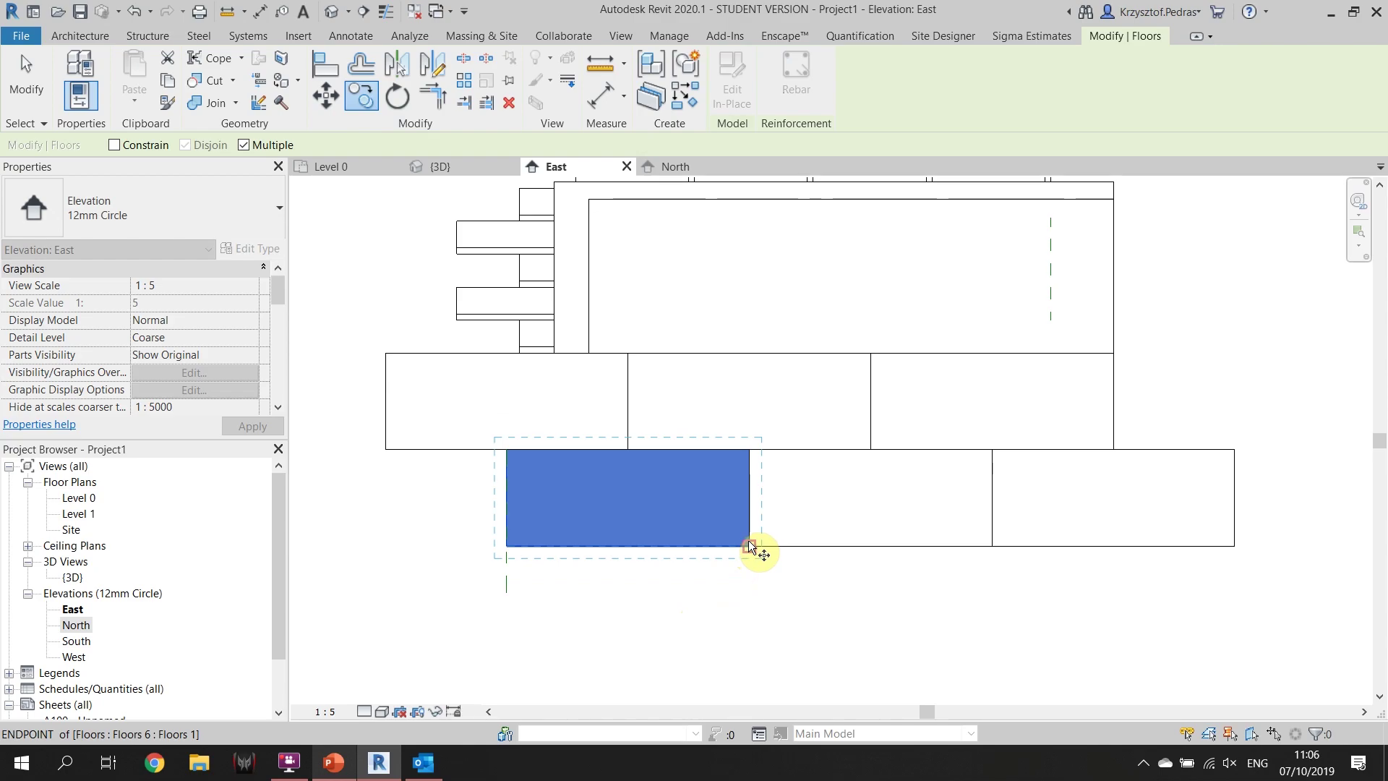
left_click(534, 567)
scroll(533, 571, "down", 2)
left_click(551, 588)
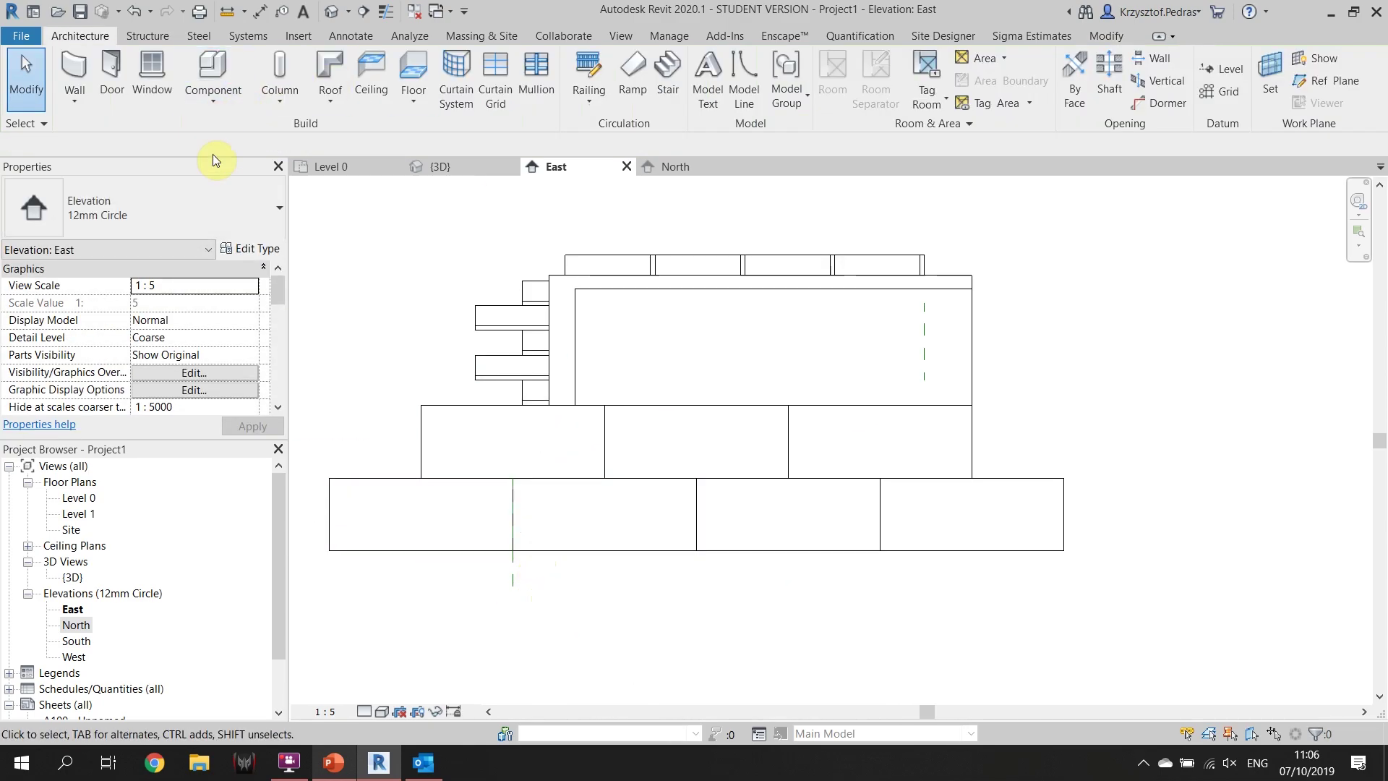
Inspect the two staggered block courses beneath the wall in the 3D view and the East elevation
left_click(439, 168)
middle_click_drag(557, 357, 766, 594, "shift")
scroll(651, 579, "up", 3)
mouse_move(645, 575)
middle_mouse_down("shift")
mouse_move(685, 617)
mouse_move(675, 583)
mouse_move(623, 578)
middle_mouse_up("shift")
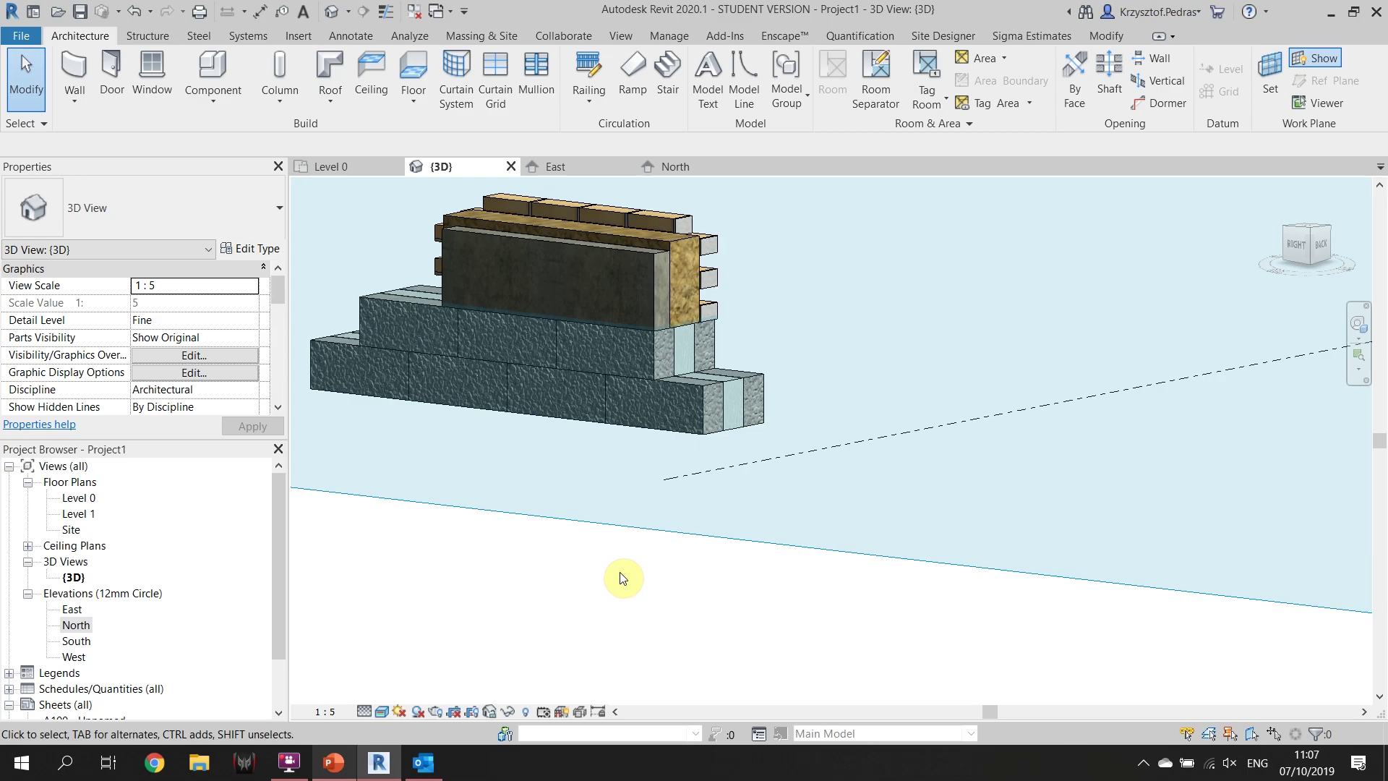
left_click(588, 509)
left_click(581, 165)
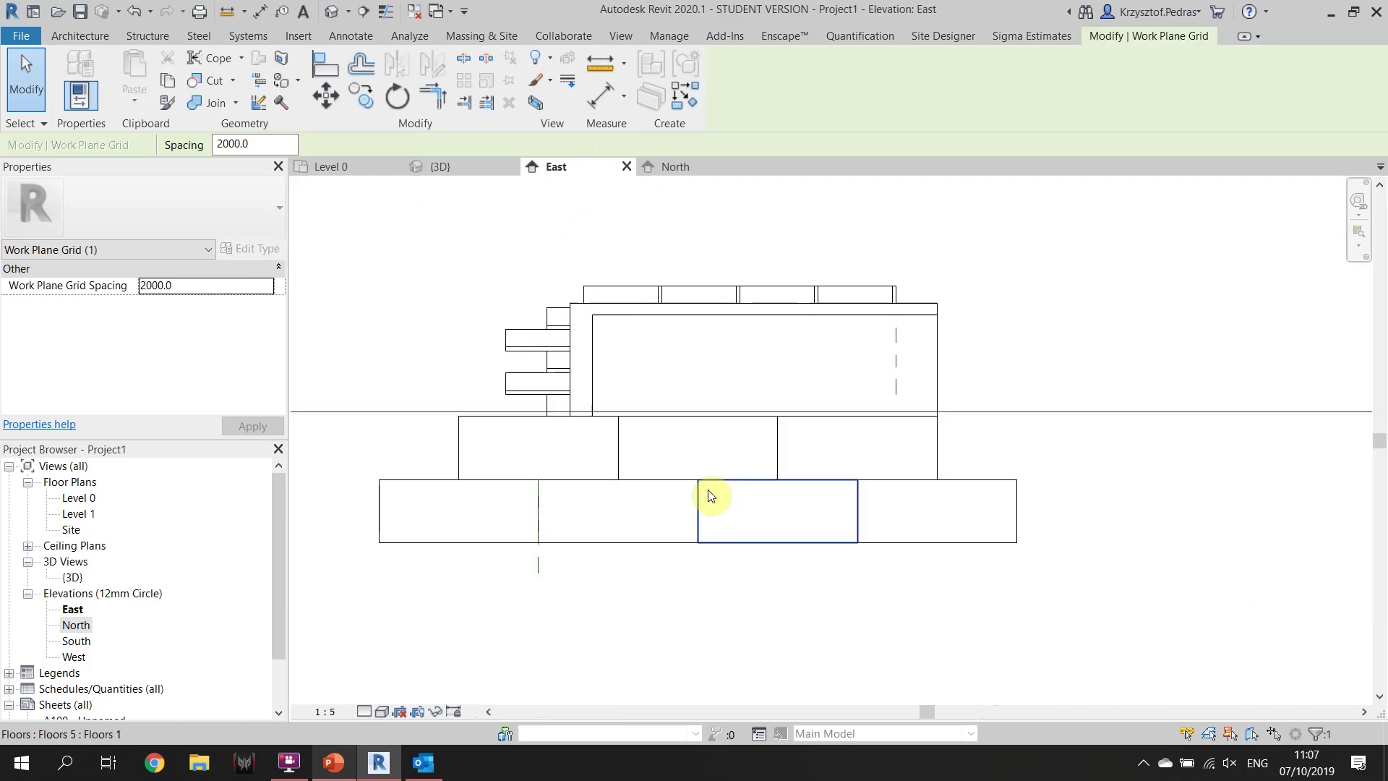
Start an in-place component in the Generic Models category named Generic Models 1, working in the North elevation
left_click(678, 168)
scroll(747, 370, "down", 5)
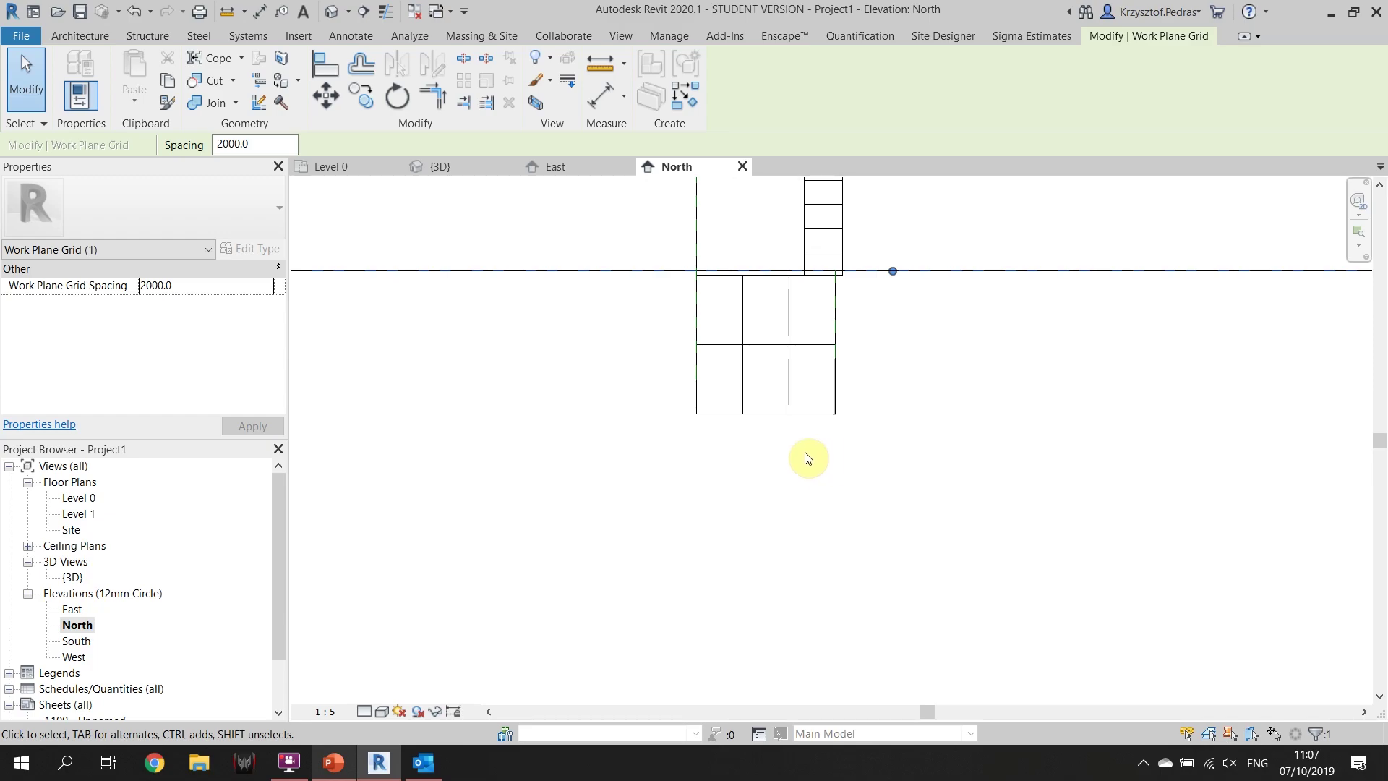
scroll(807, 458, "up", 1)
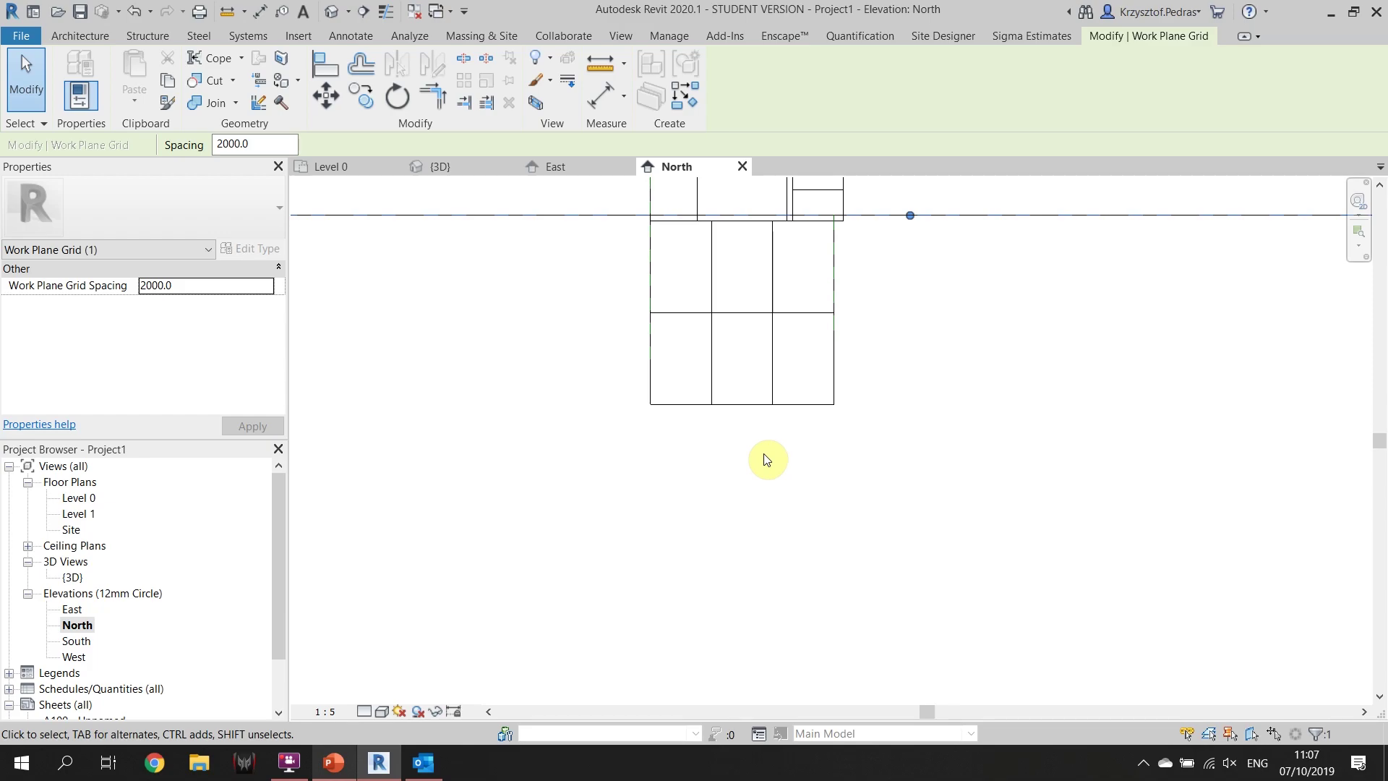
scroll(645, 394, "up", 3)
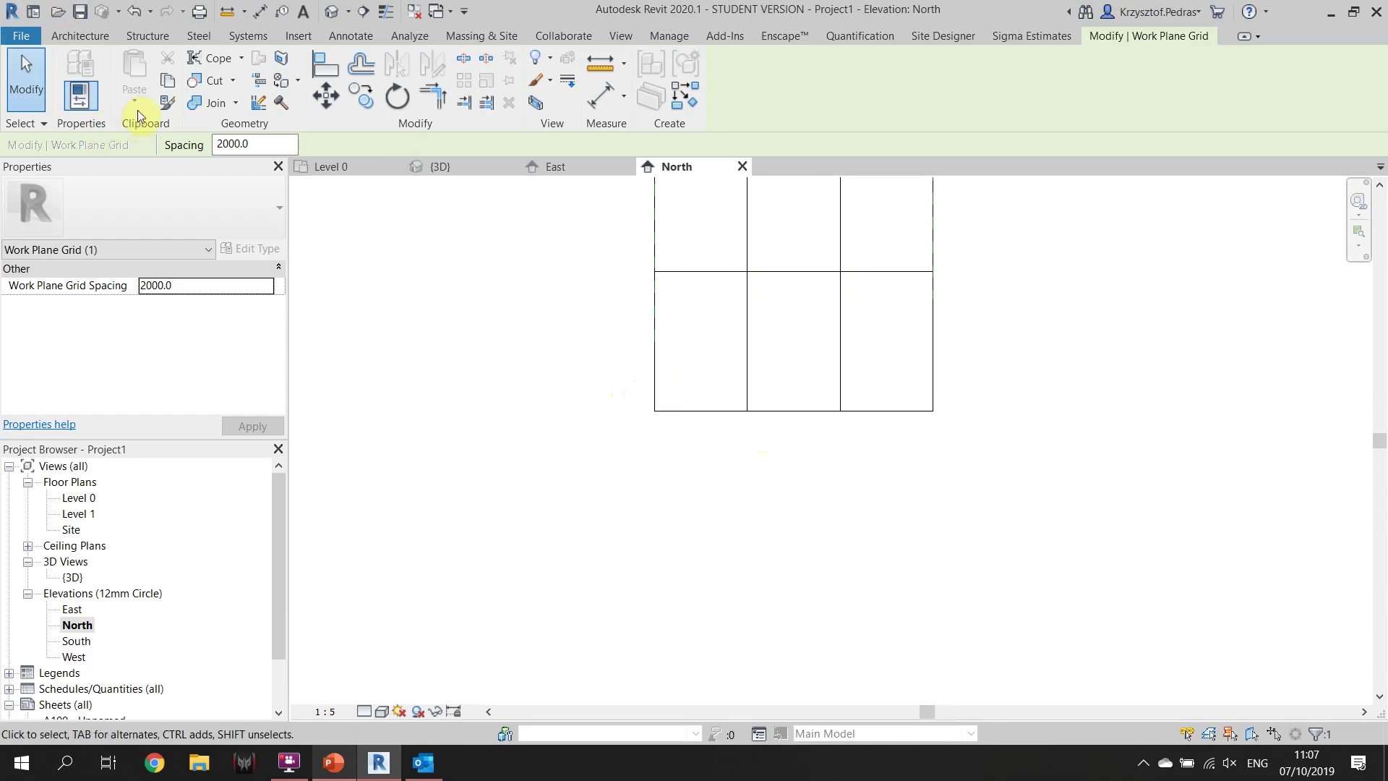
left_click(107, 41)
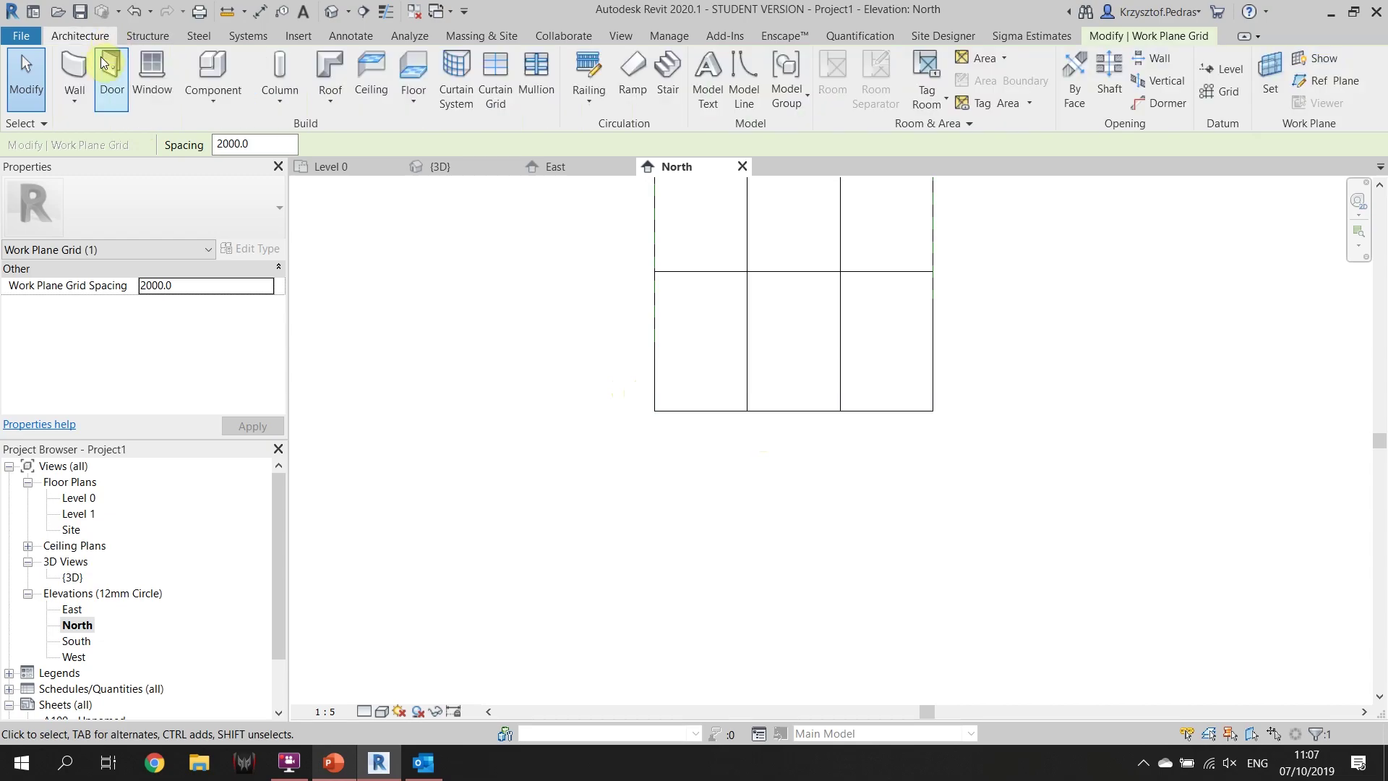
left_click(211, 104)
left_click(240, 172)
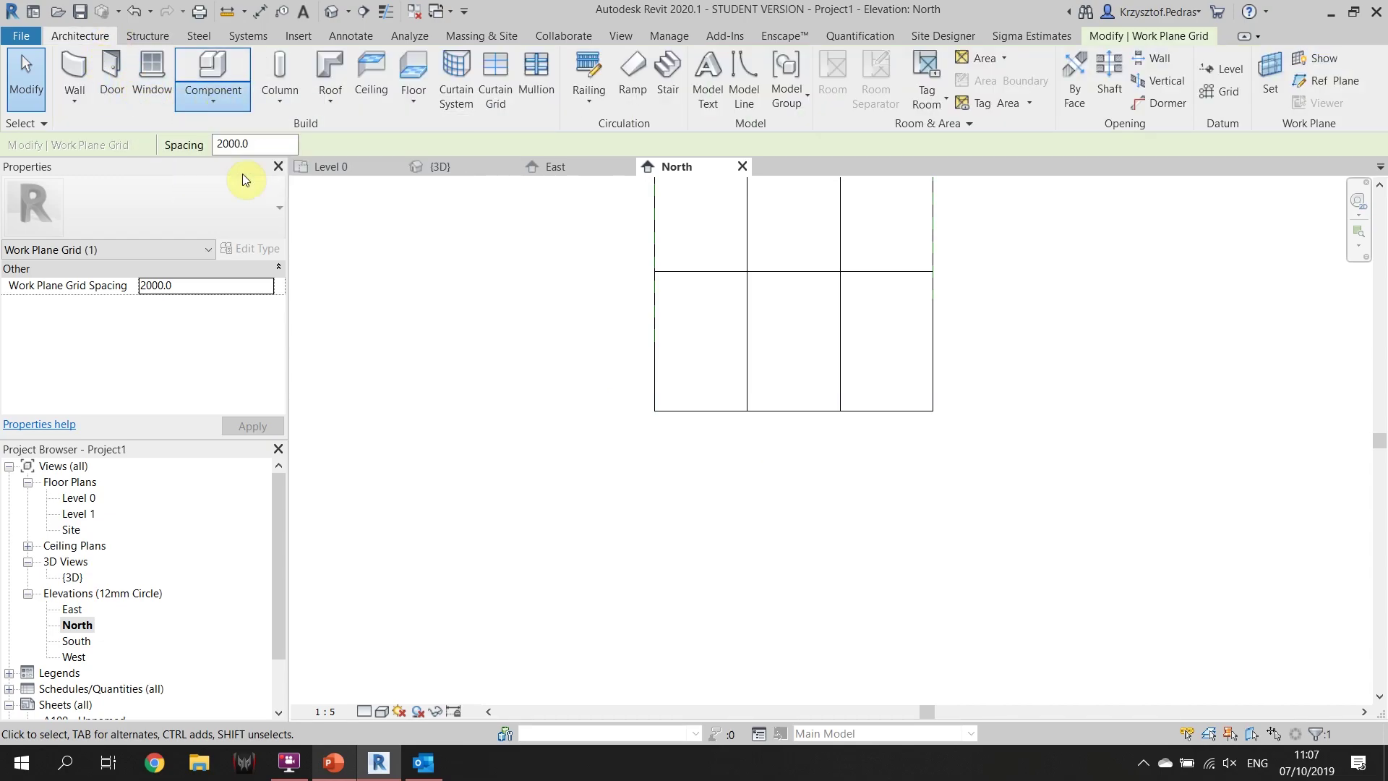
left_click_drag(818, 269, 808, 314)
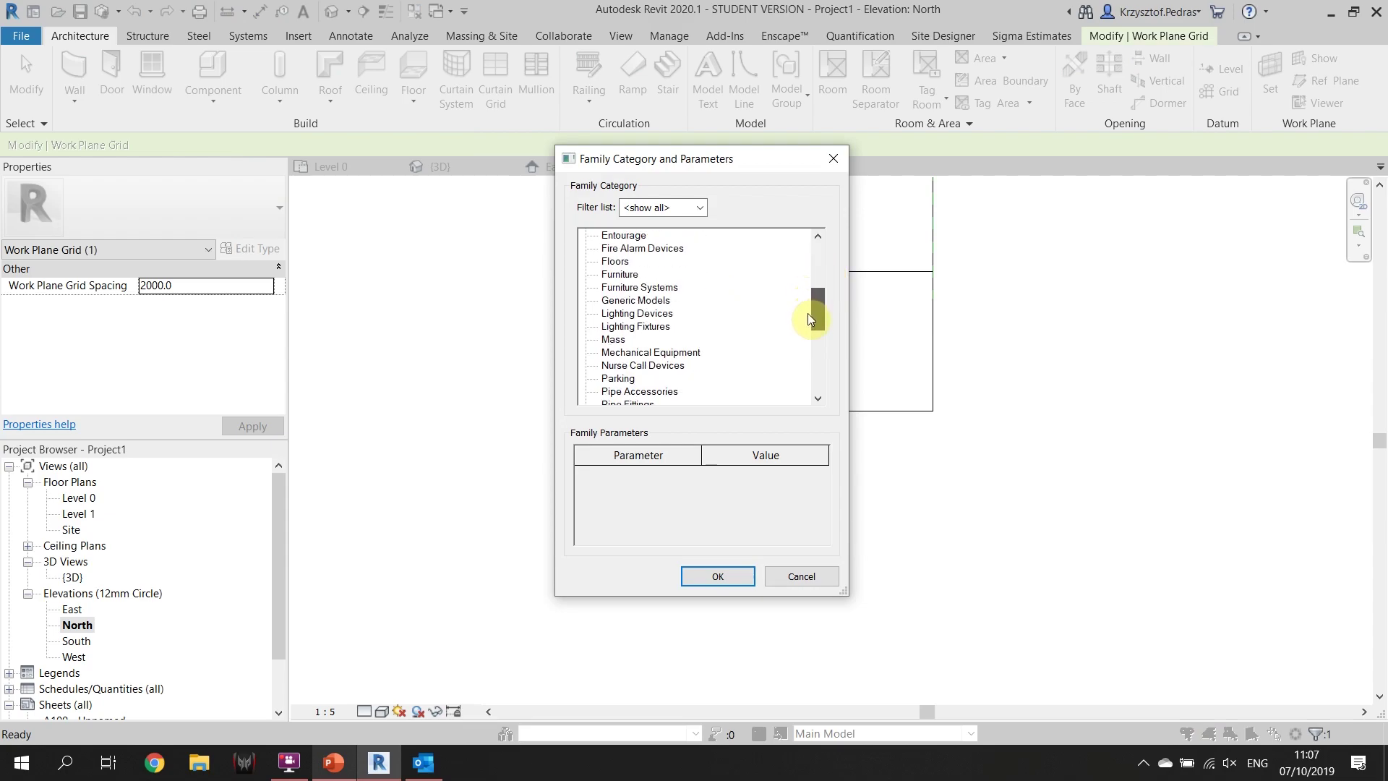
left_click(716, 577)
left_click(687, 412)
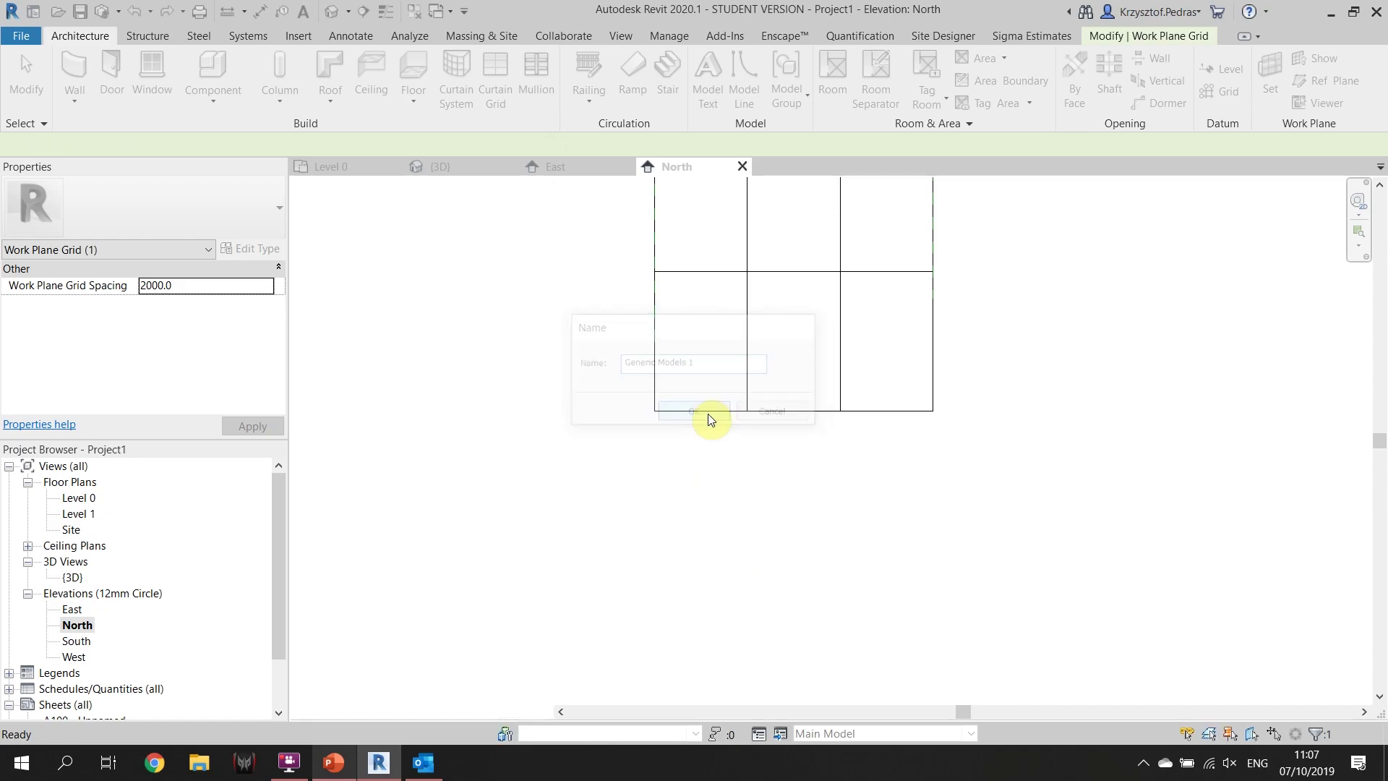
Start an extrusion using the end face of the lower block course as its work plane
left_click(172, 70)
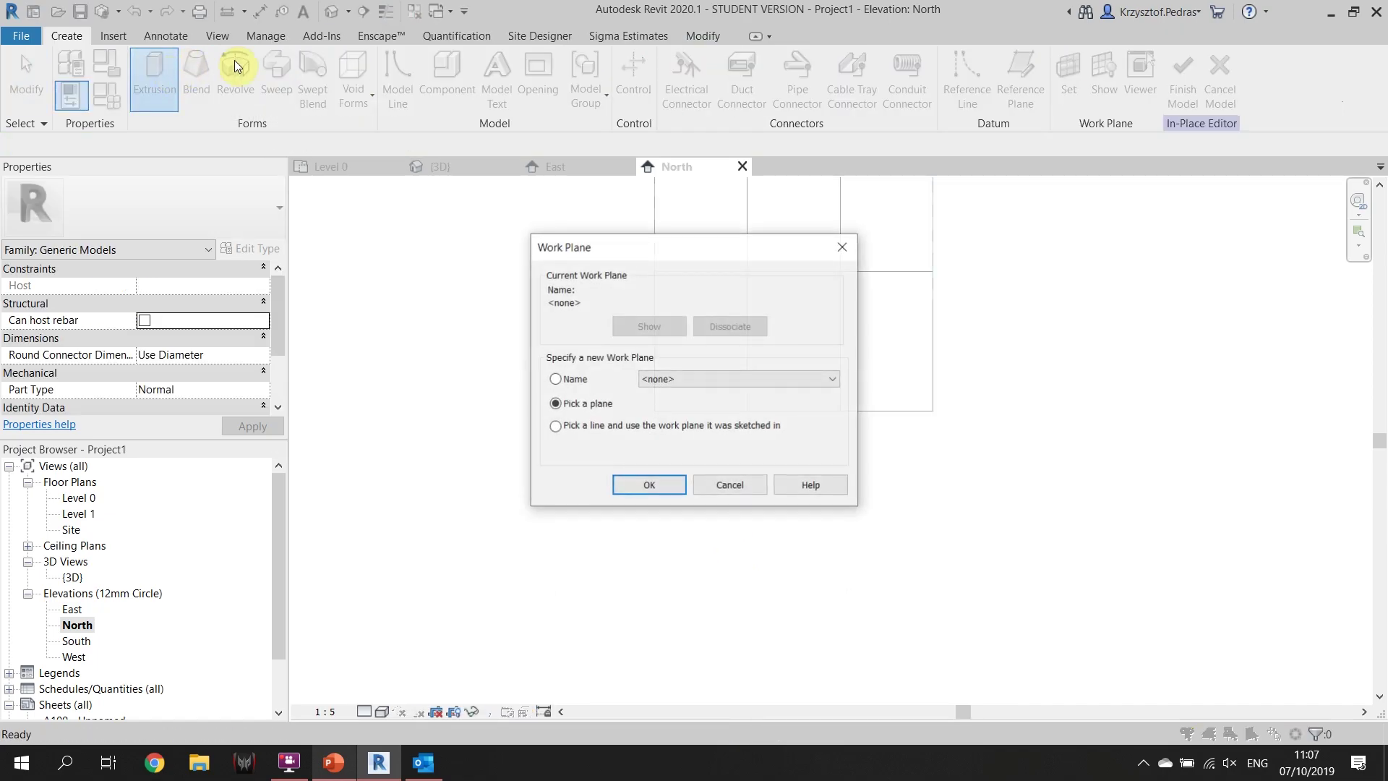
left_click(658, 486)
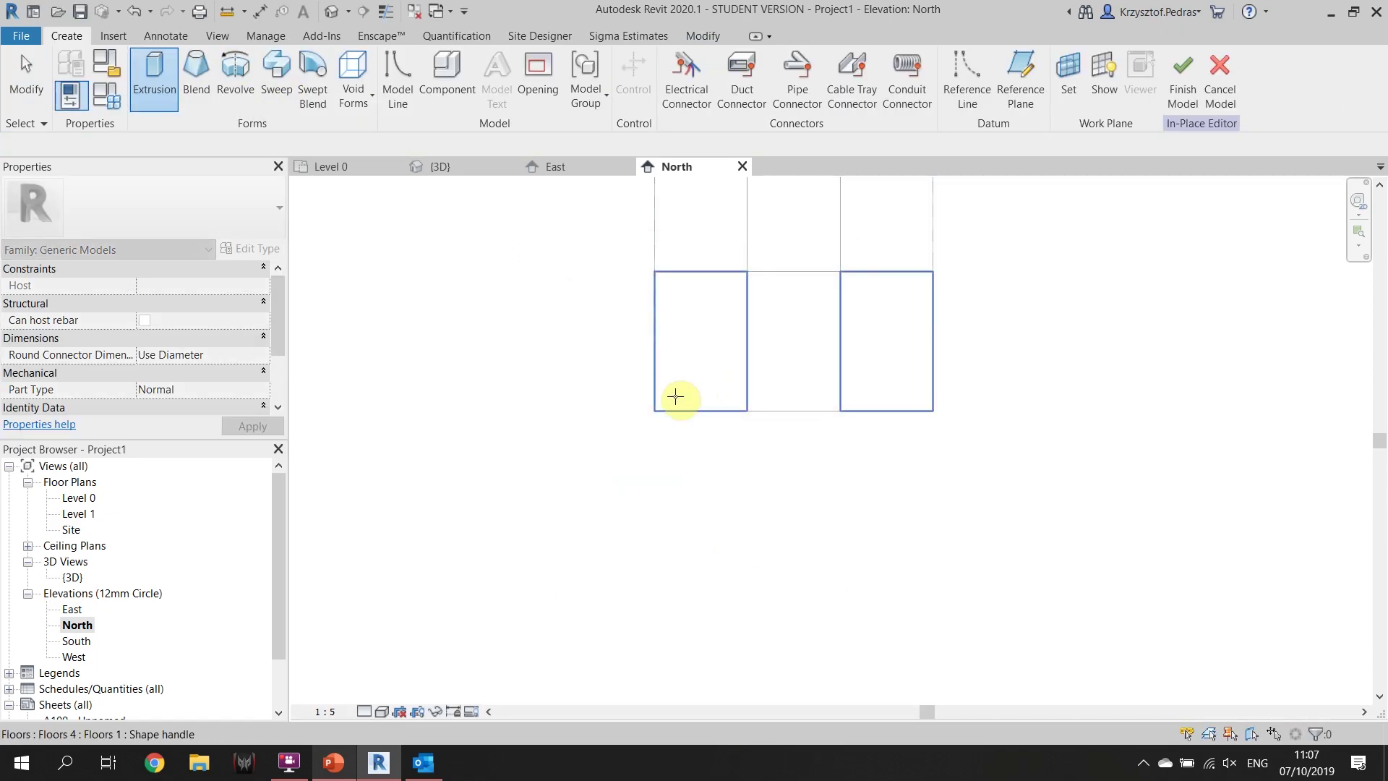
left_click(678, 396)
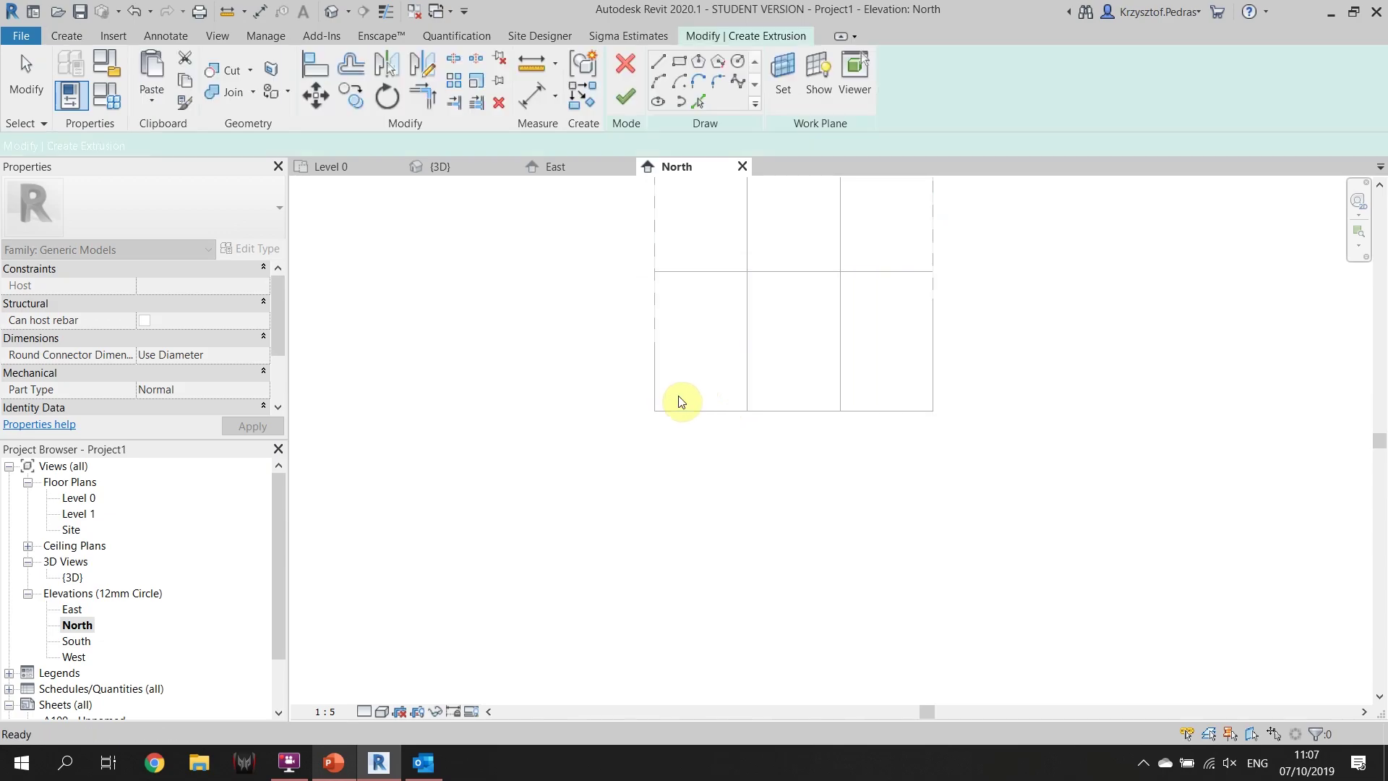
Sketch a rectangle 390 mm wide and about 420 mm high beneath the lower block course, aligned with its outer faces
left_click(678, 63)
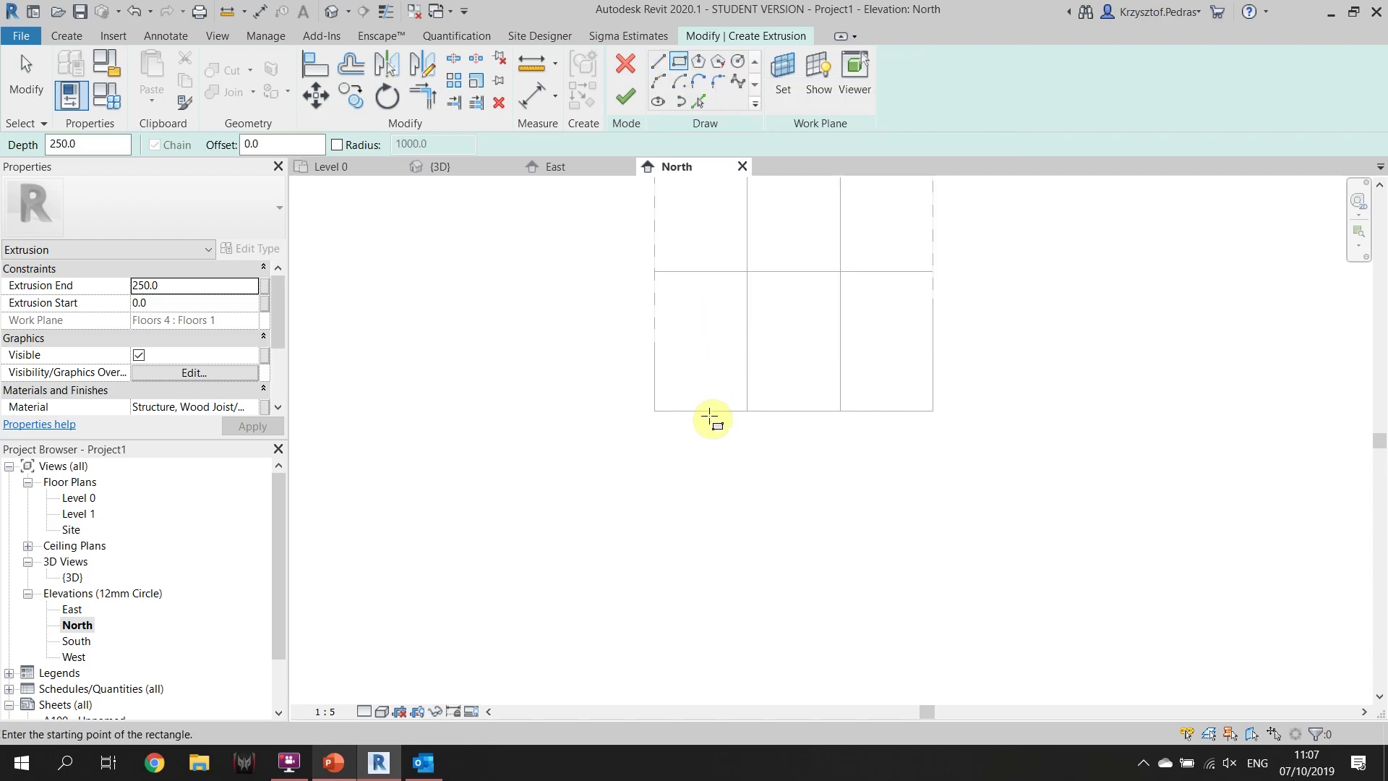
left_click(654, 411)
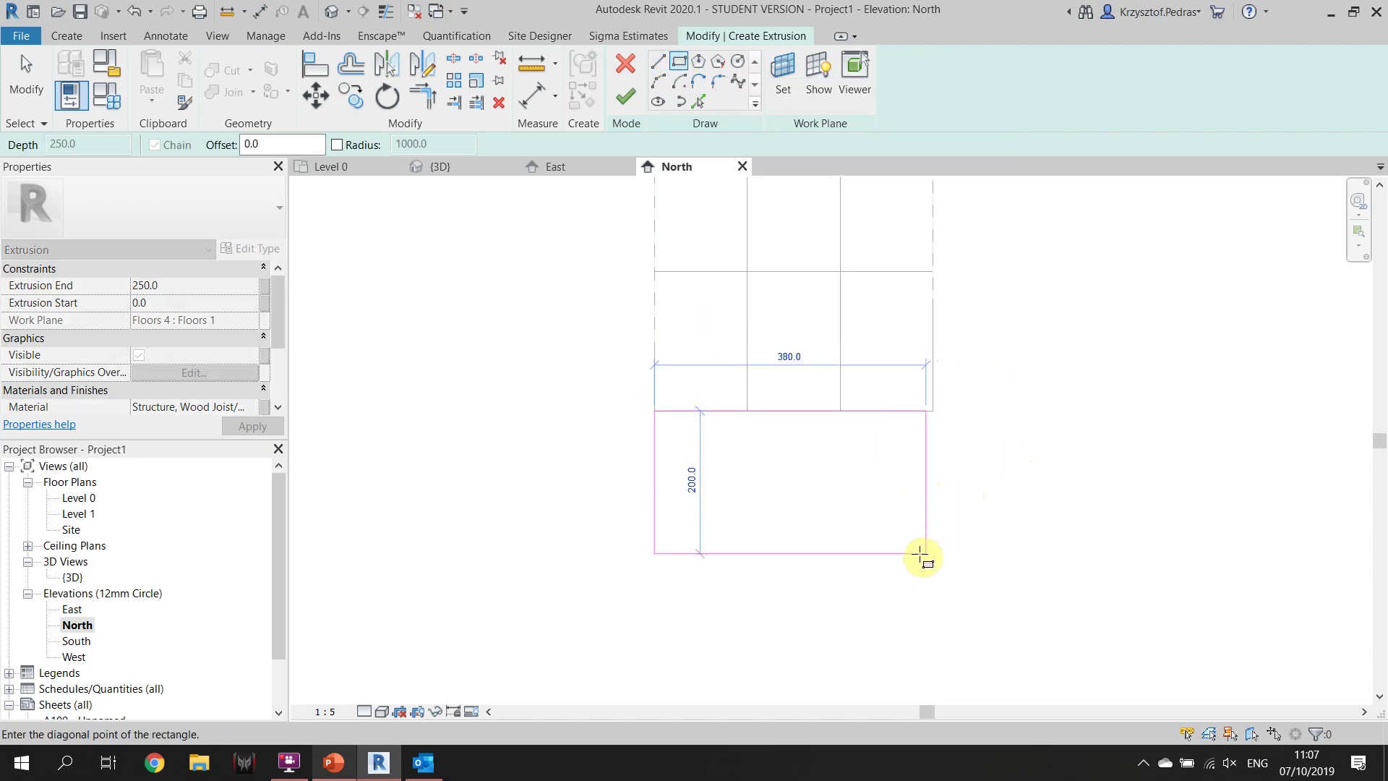
middle_click_drag(926, 629, 936, 561)
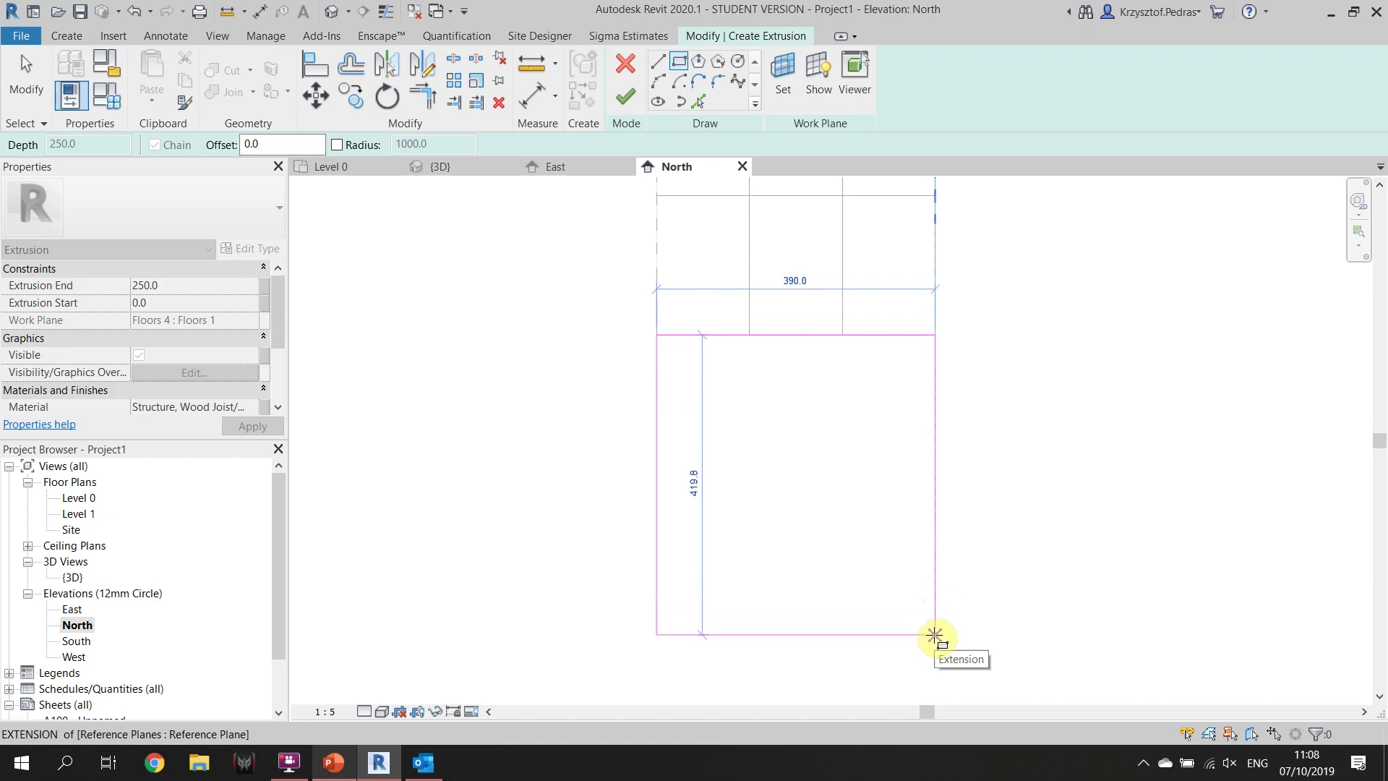
left_click(934, 636)
middle_click_drag(936, 616, 926, 449)
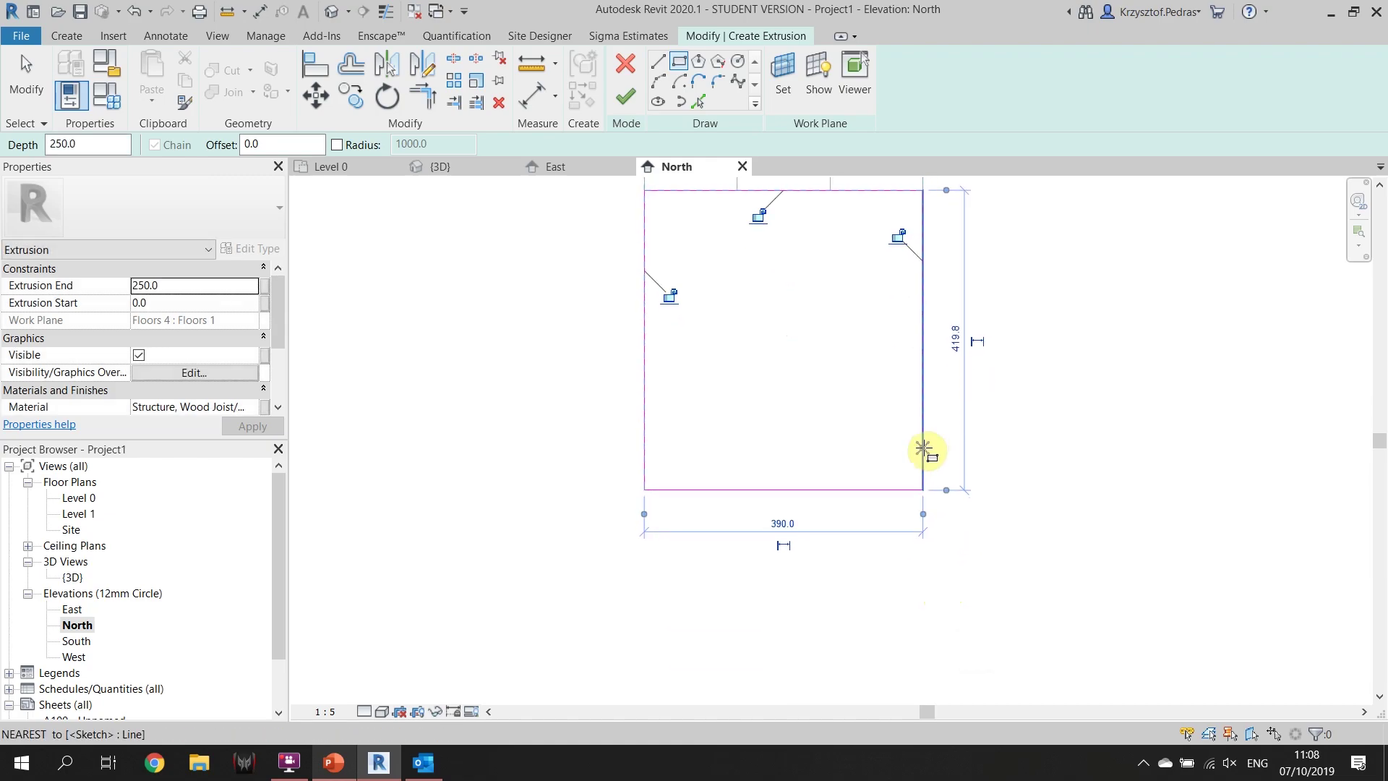
key("Escape")
Set the rectangle's height to 420 mm
left_click(858, 490)
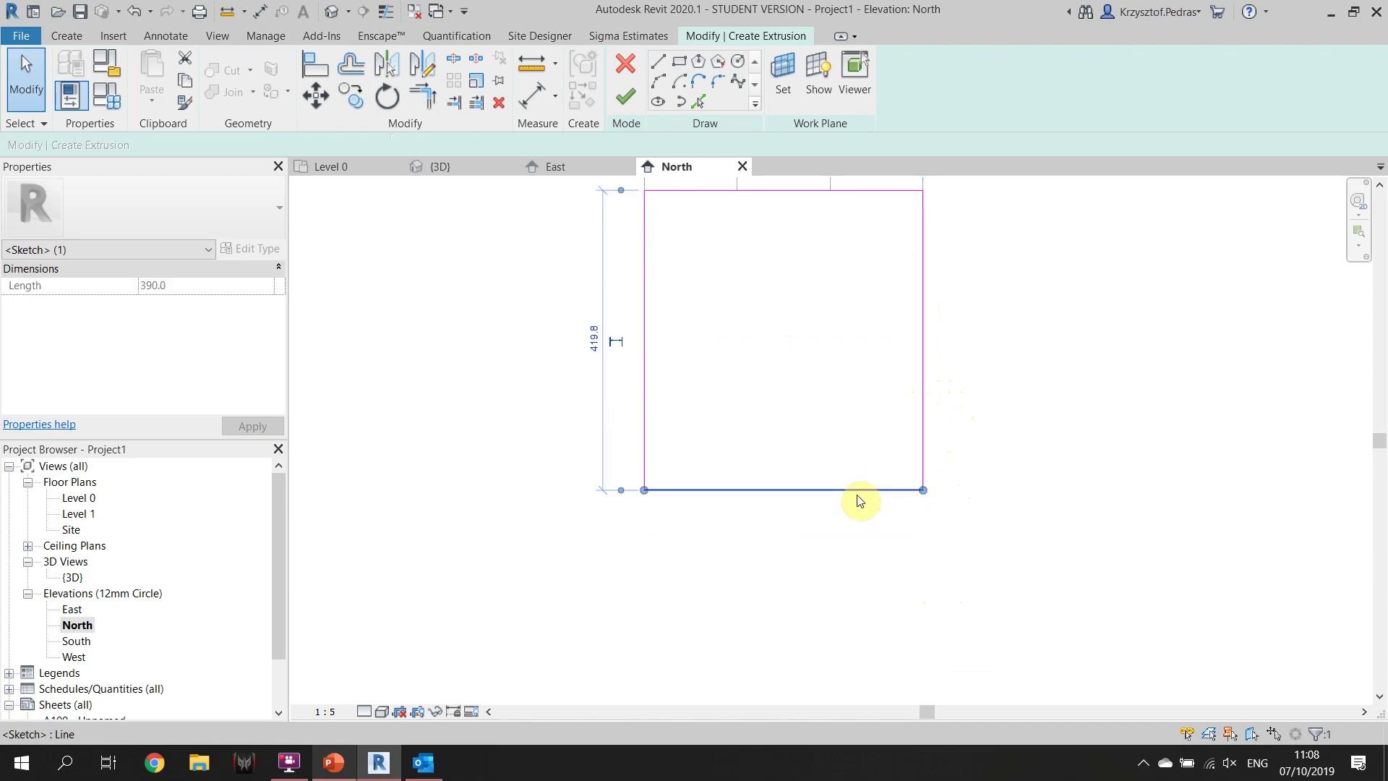
scroll(600, 341, "up", 2)
left_click(600, 341)
type("4")
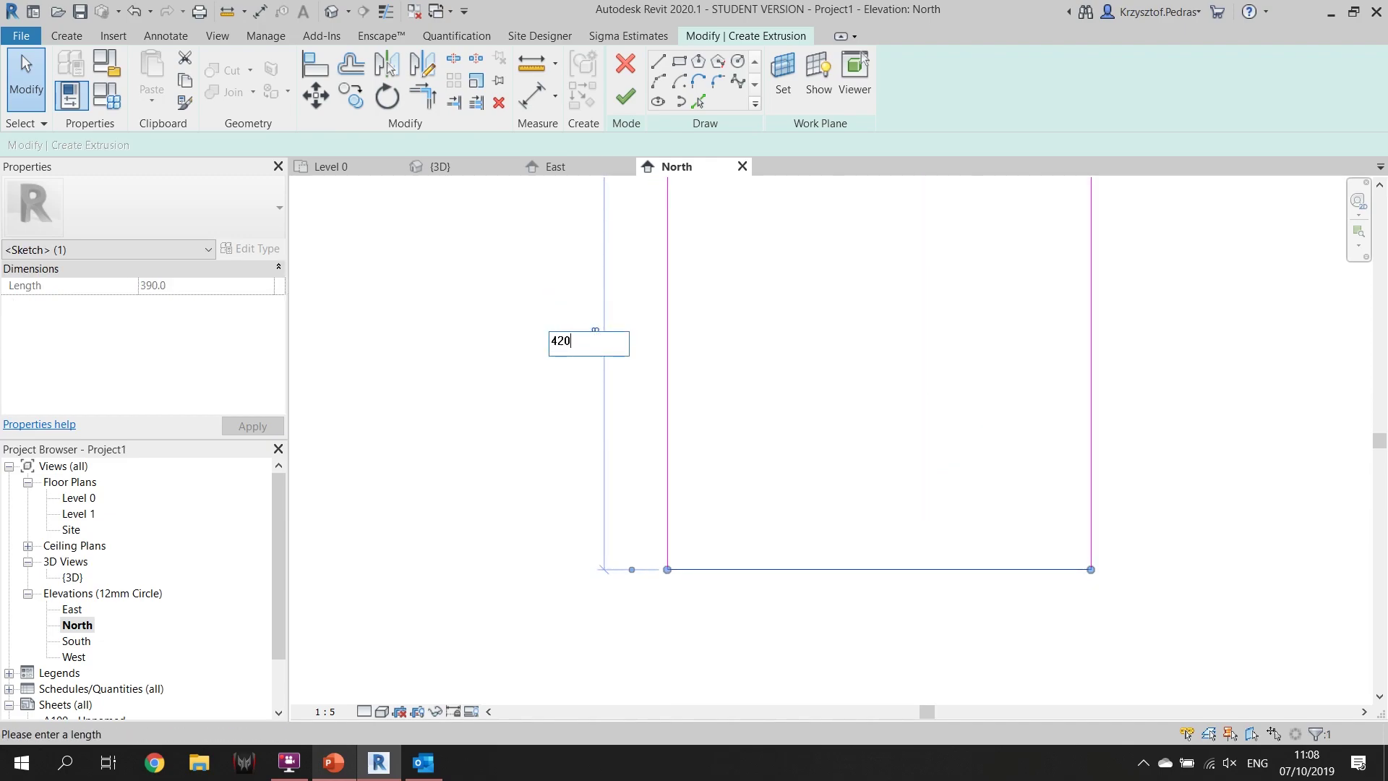
type("20")
key("Return")
scroll(521, 347, "down", 3)
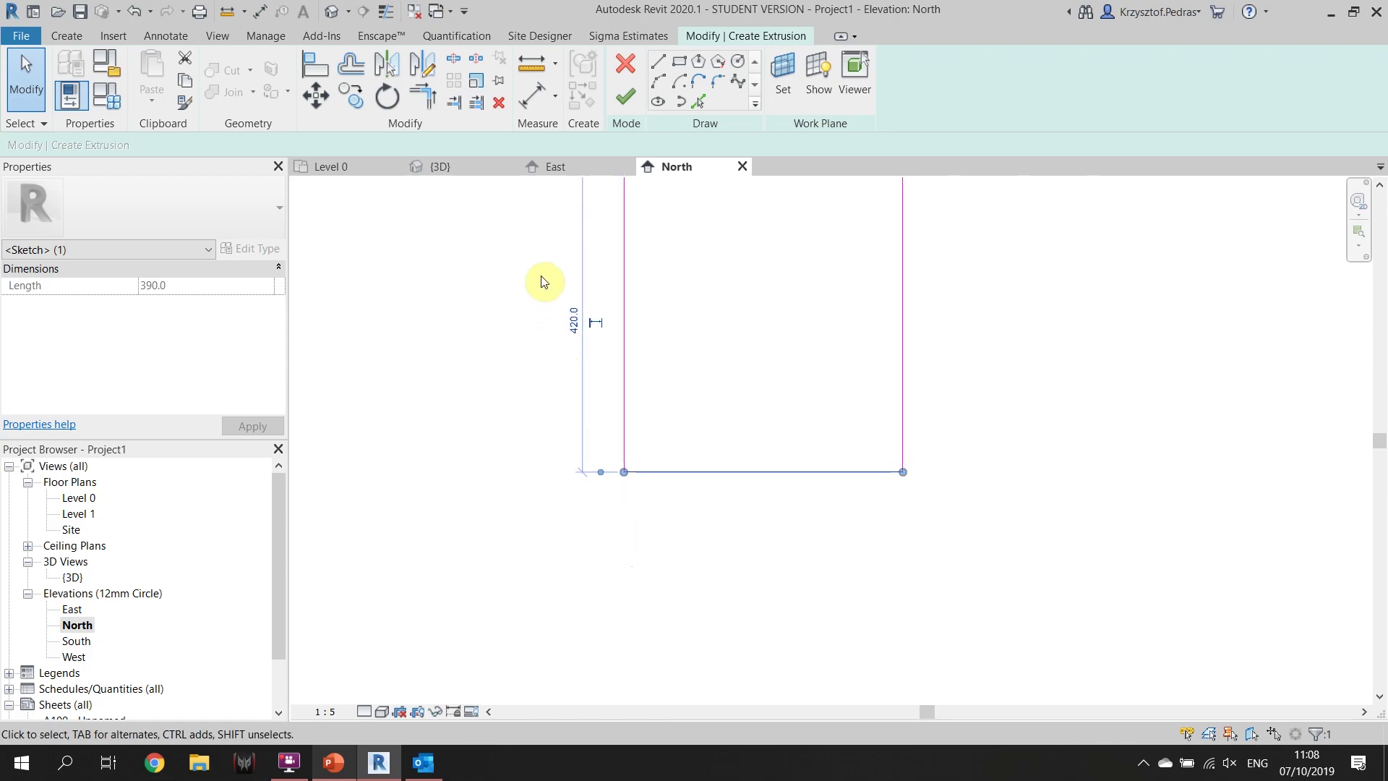
left_click(518, 344)
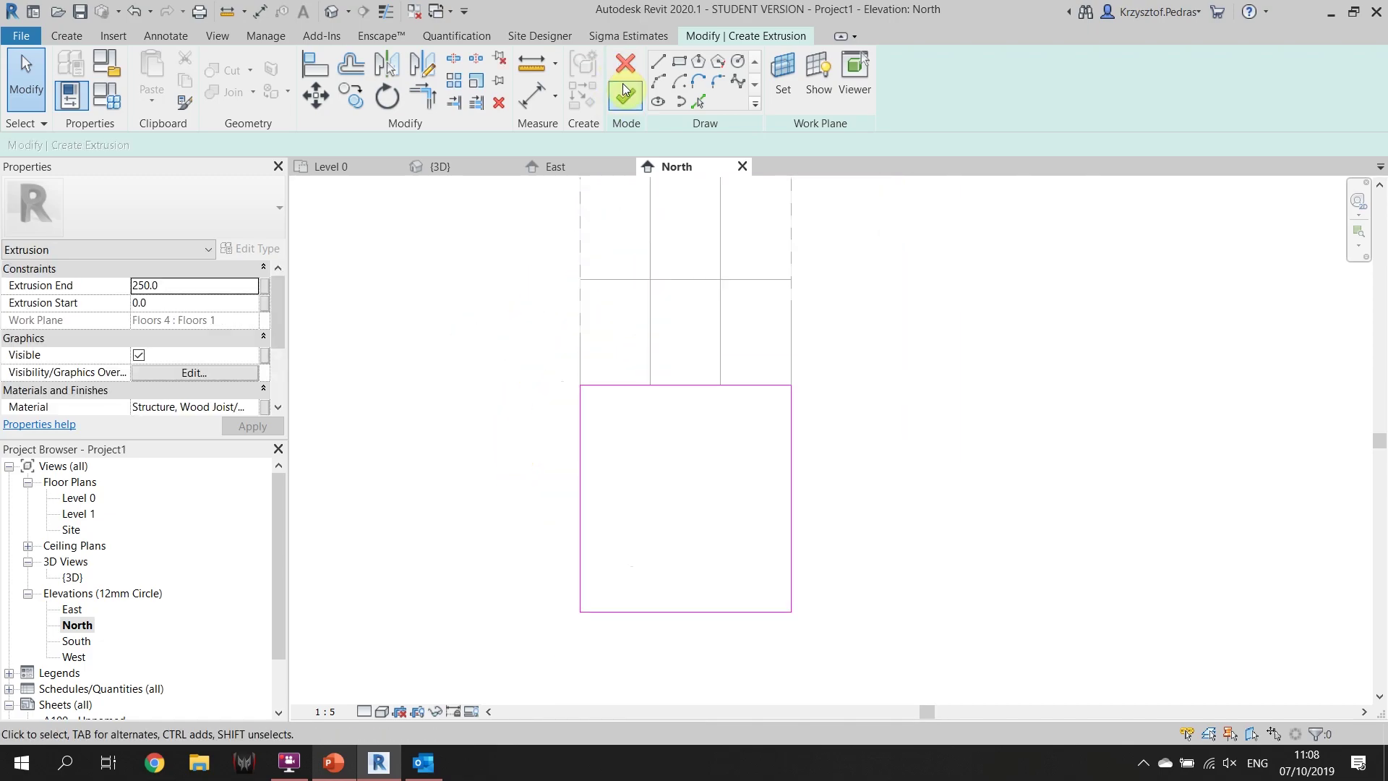
Assign the material Concrete, Cast-in-Place gray to the extrusion and finish its sketch
left_click(144, 407)
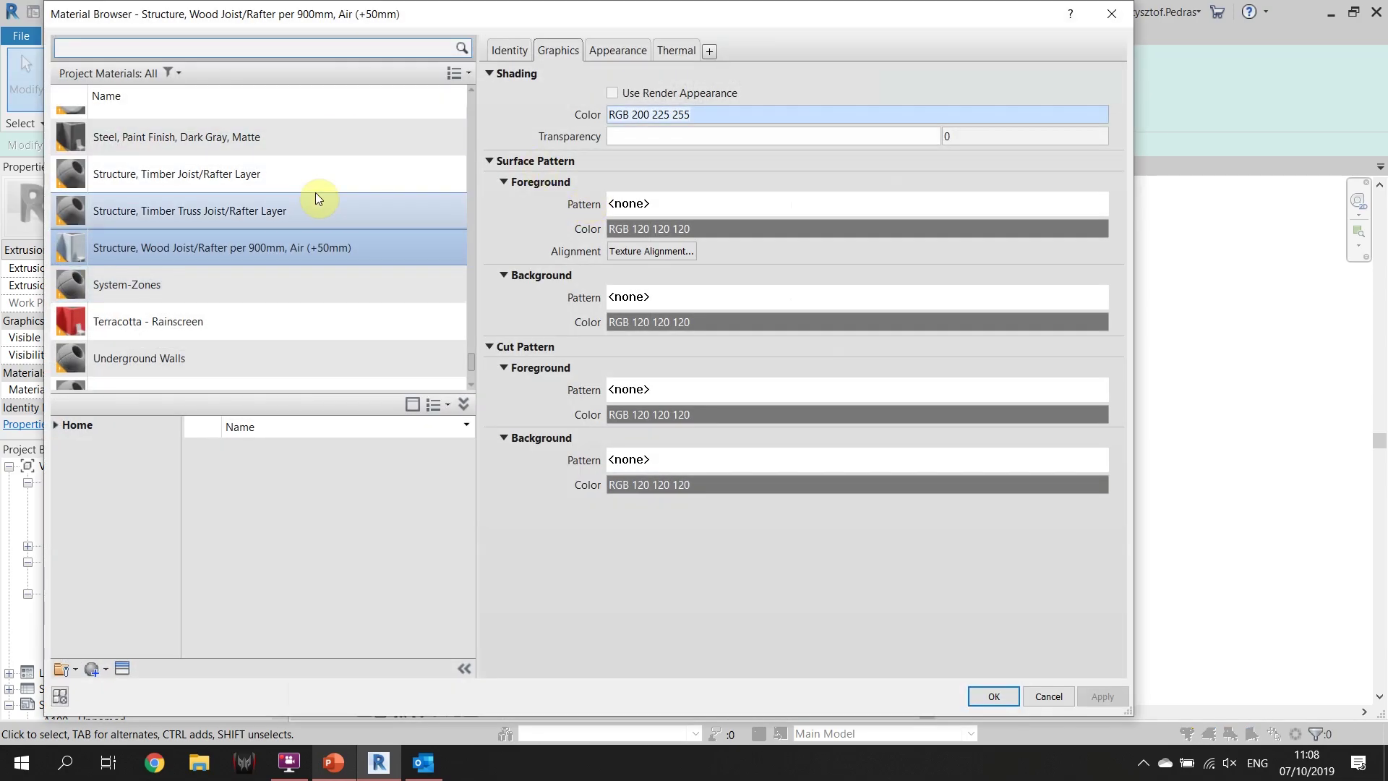
scroll(181, 203, "up", 10)
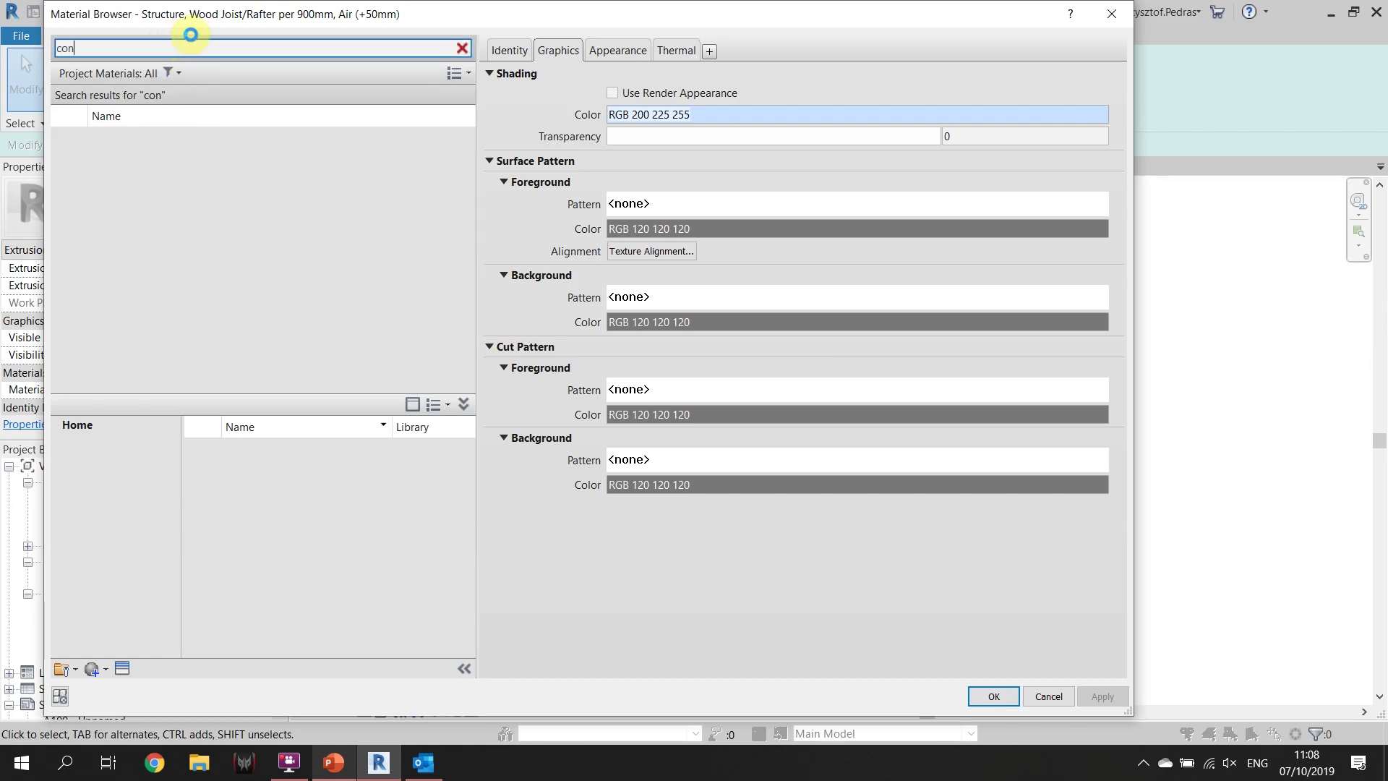
left_click(134, 254)
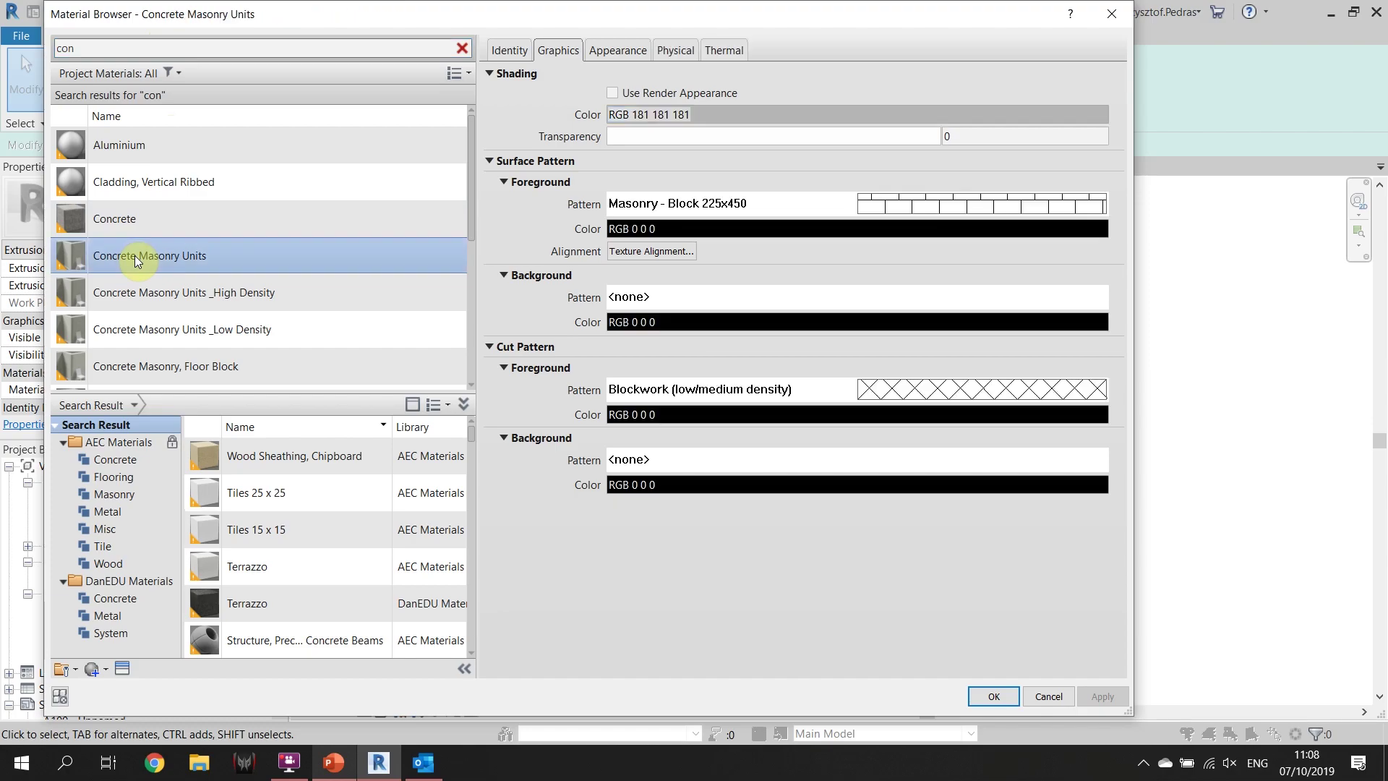
scroll(137, 318, "down", 1)
left_click(133, 337)
scroll(134, 358, "down", 1)
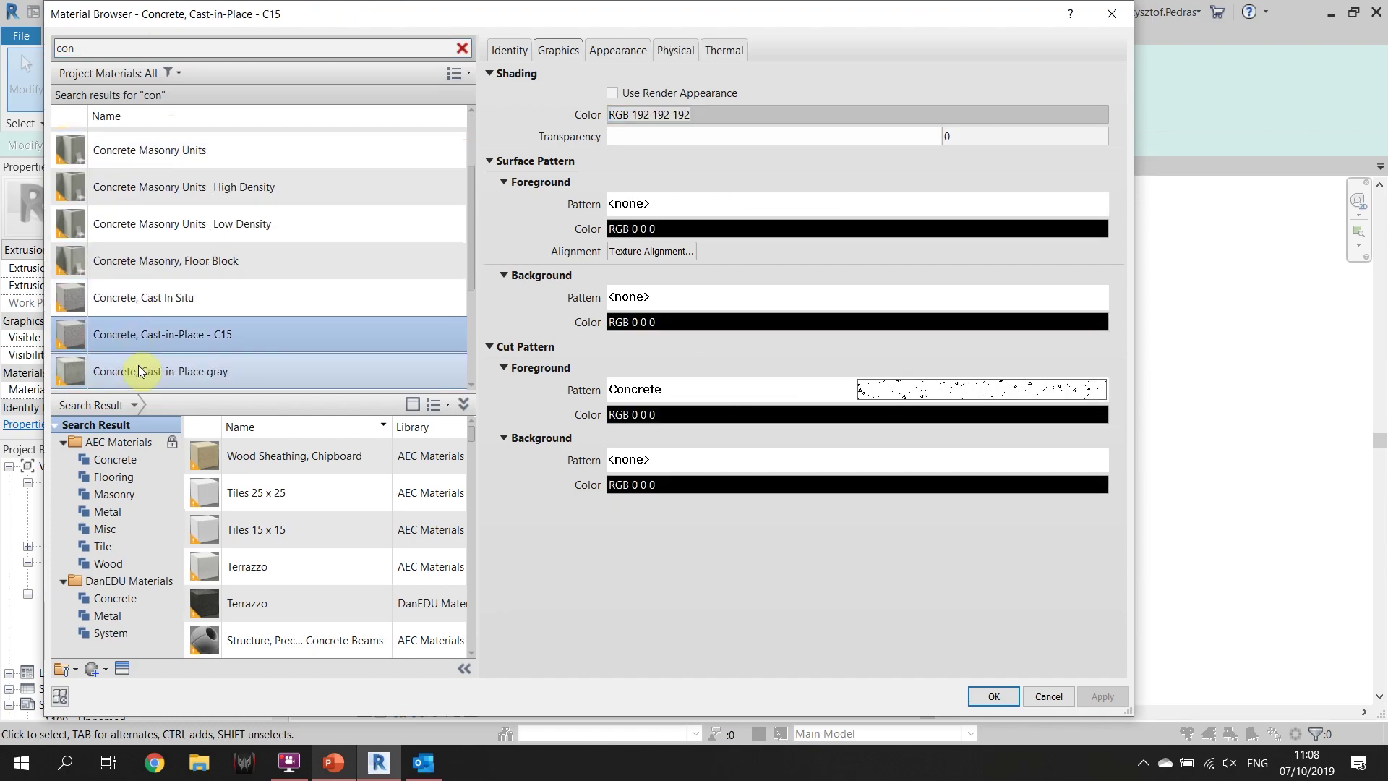
left_click(137, 369)
left_click(626, 49)
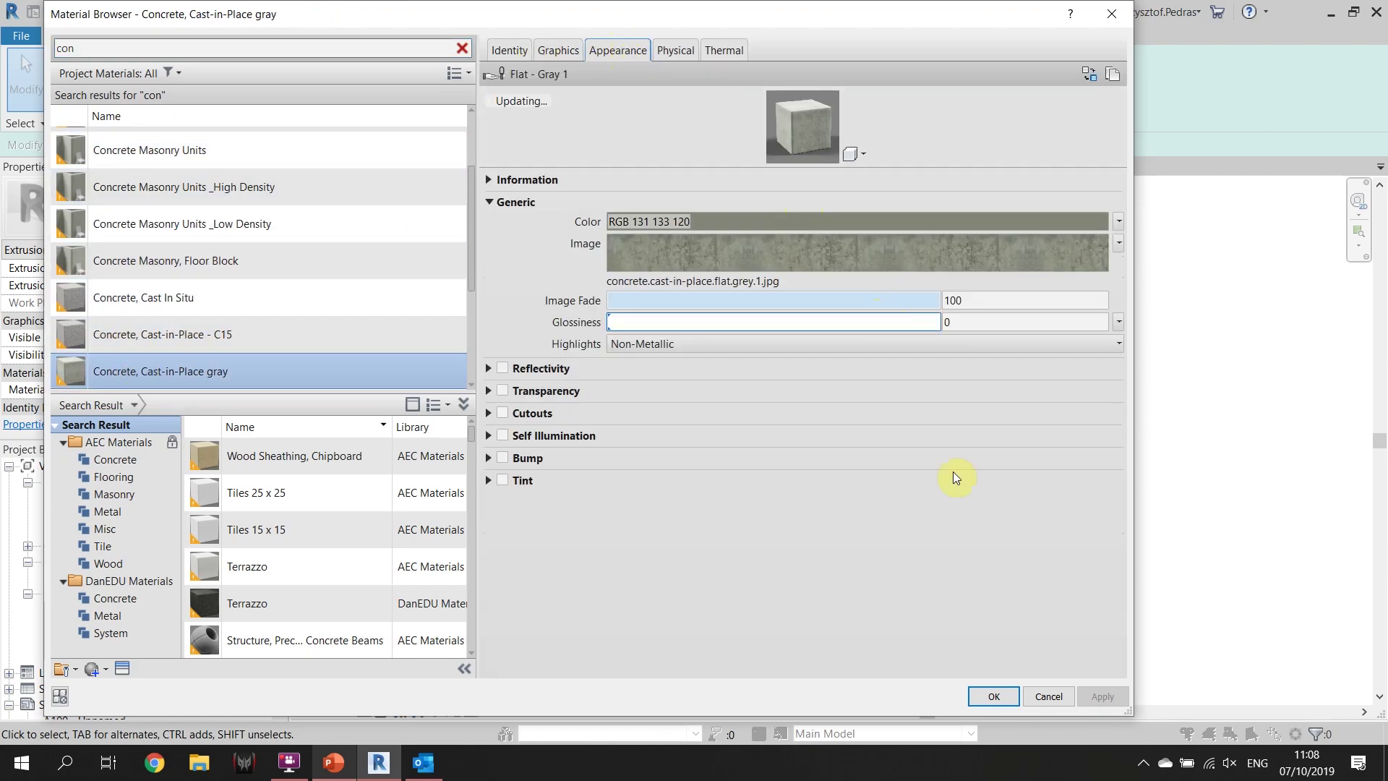
left_click(995, 696)
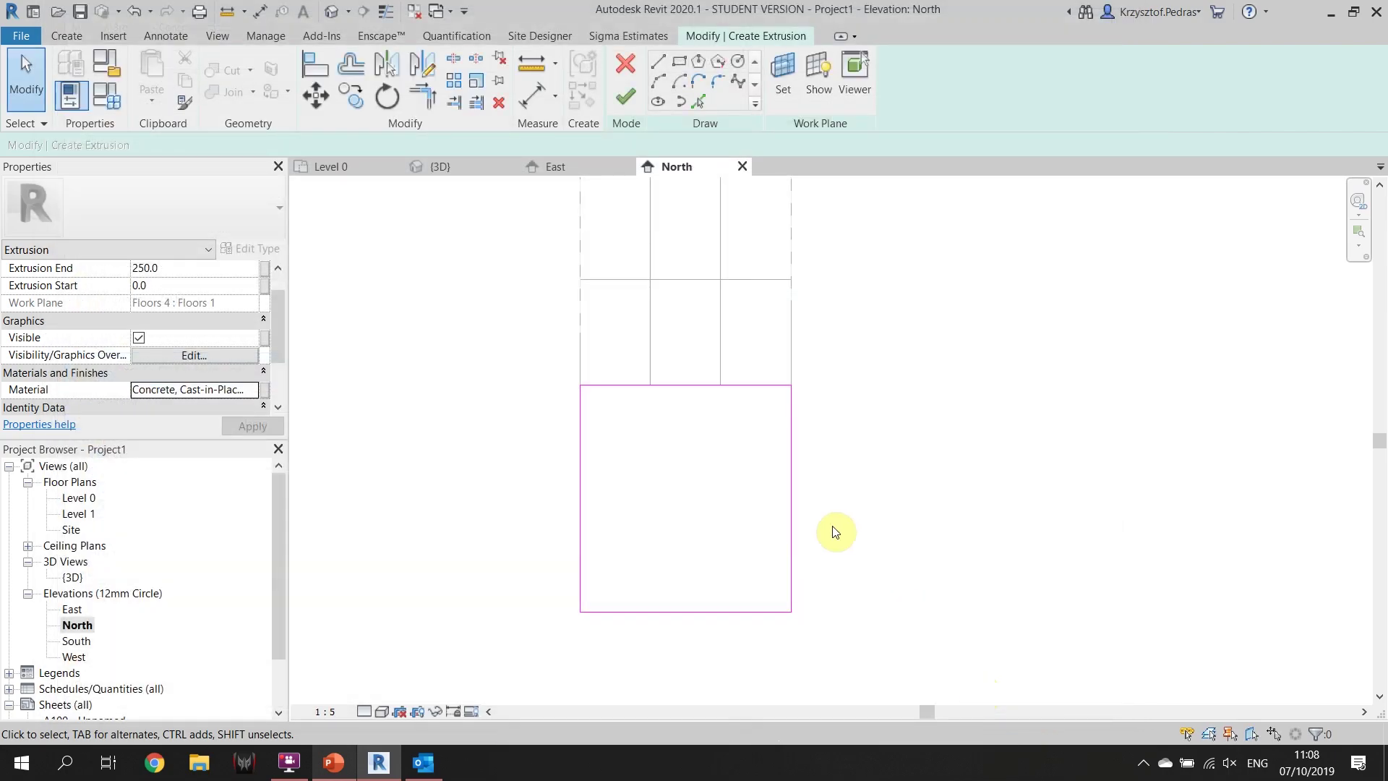
left_click(639, 99)
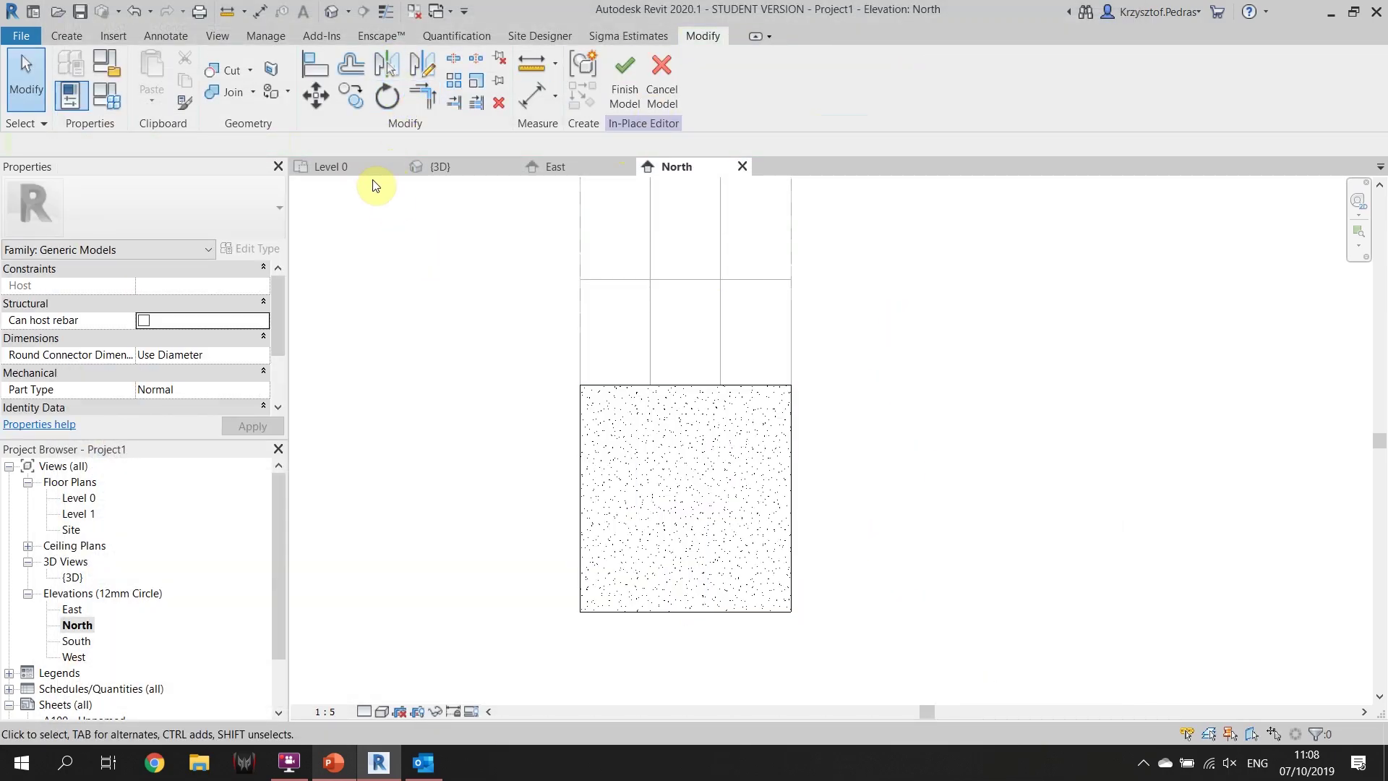
Stretch the concrete extrusion in 3D so it runs under the full length of the lower block course, and finish the in-place model
left_click(438, 163)
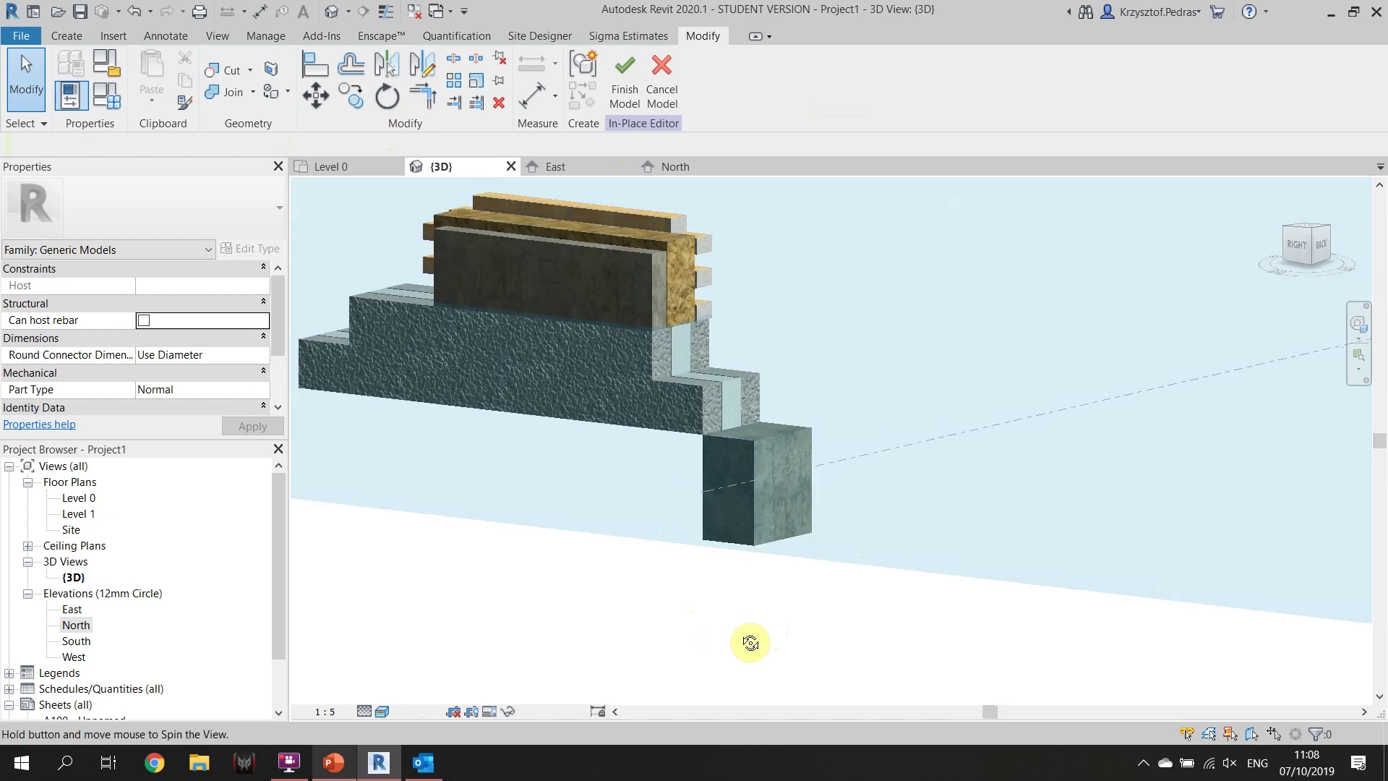
middle_click_drag(725, 630, 745, 515, "shift")
left_click(745, 515)
middle_click_drag(806, 557, 945, 433, "shift")
left_click_drag(938, 419, 381, 438)
left_click(464, 556)
middle_click_drag(464, 557, 619, 270, "shift")
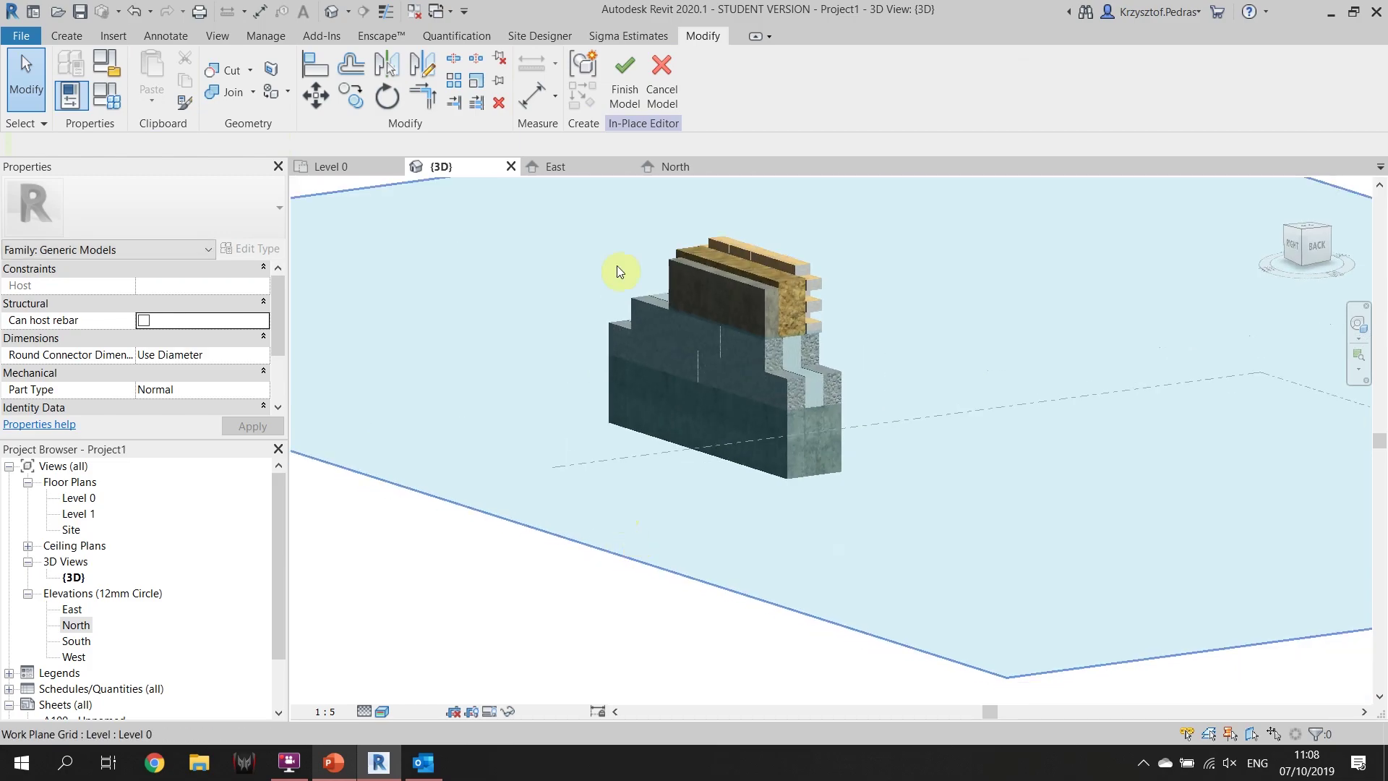
left_click(620, 72)
middle_click_drag(576, 706, 839, 575, "shift")
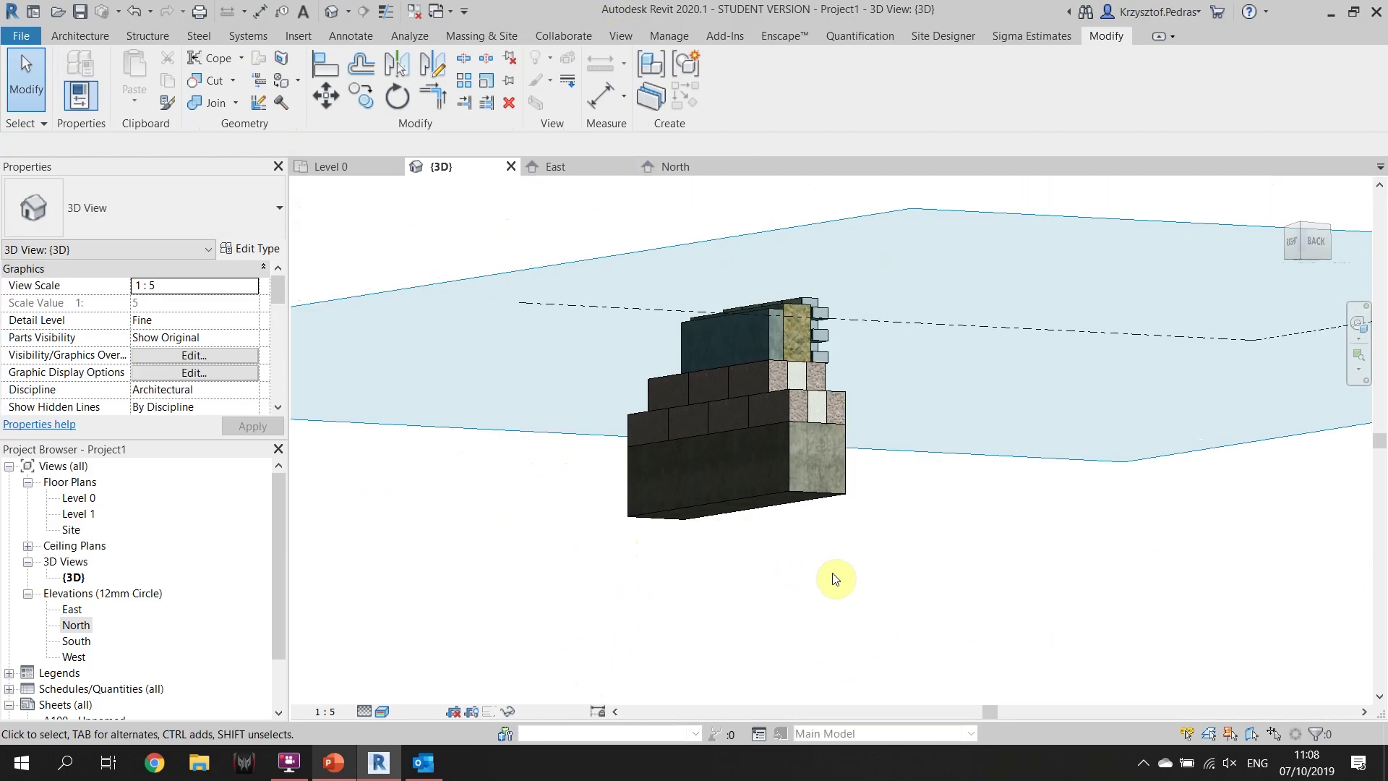
middle_click_drag(926, 555, 888, 474, "shift")
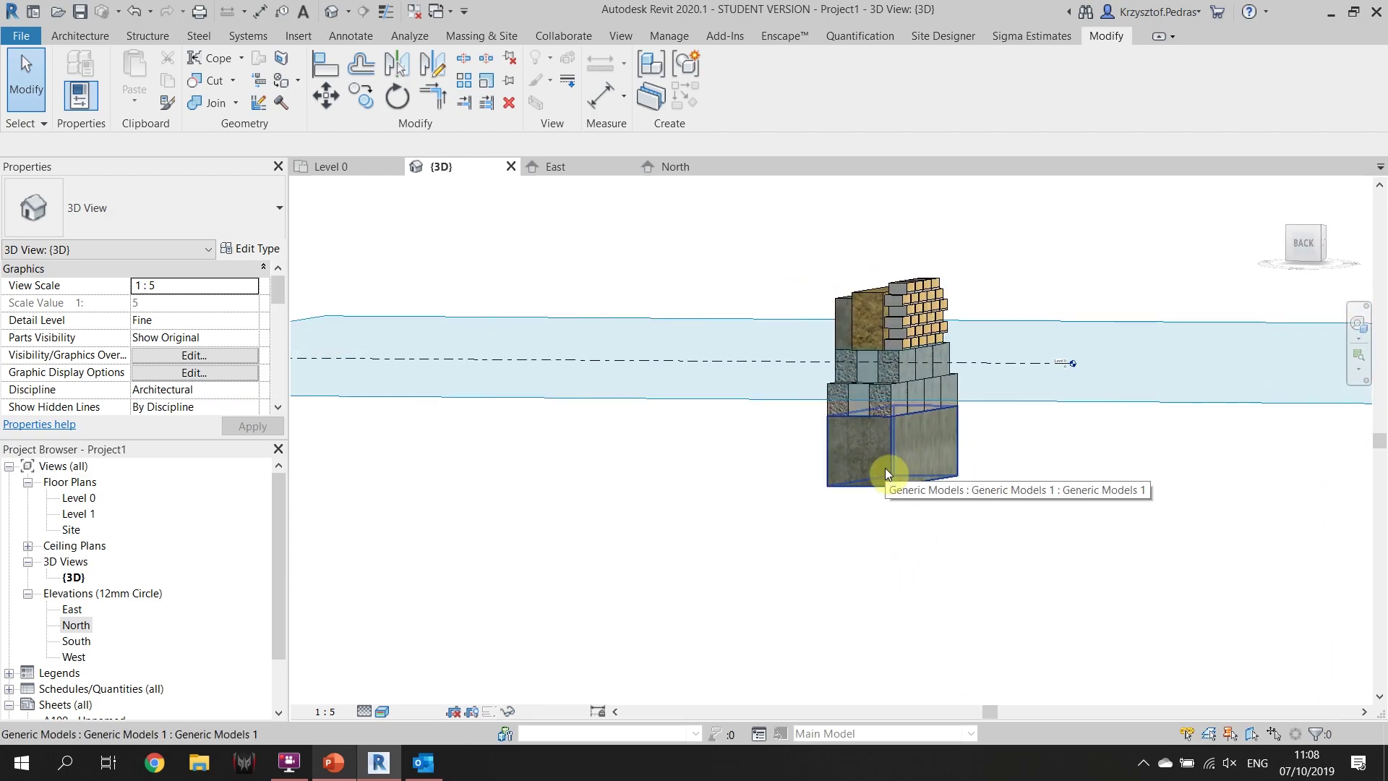
Open the North elevation and undo the accidental move of the concrete foundation
left_click_drag(887, 474, 844, 234)
left_click(664, 168)
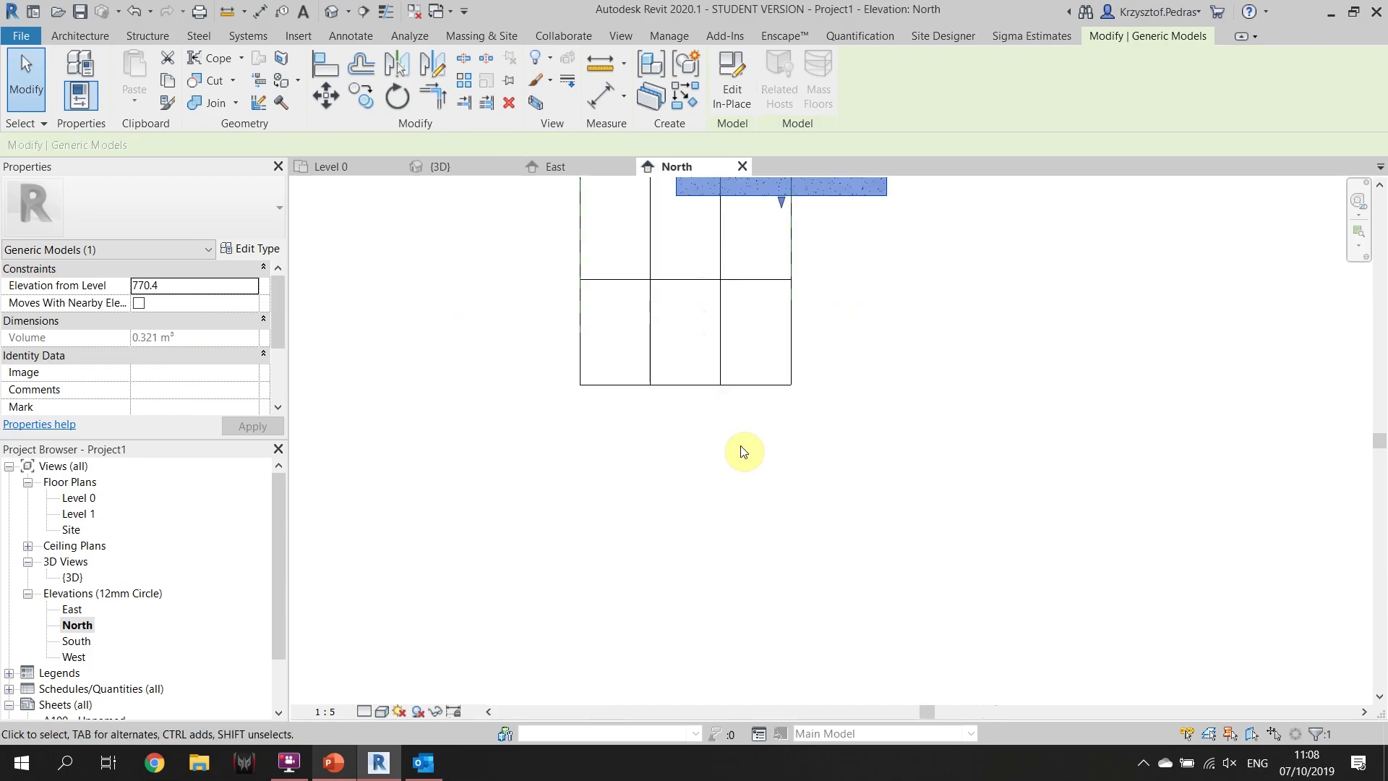
left_click(879, 401)
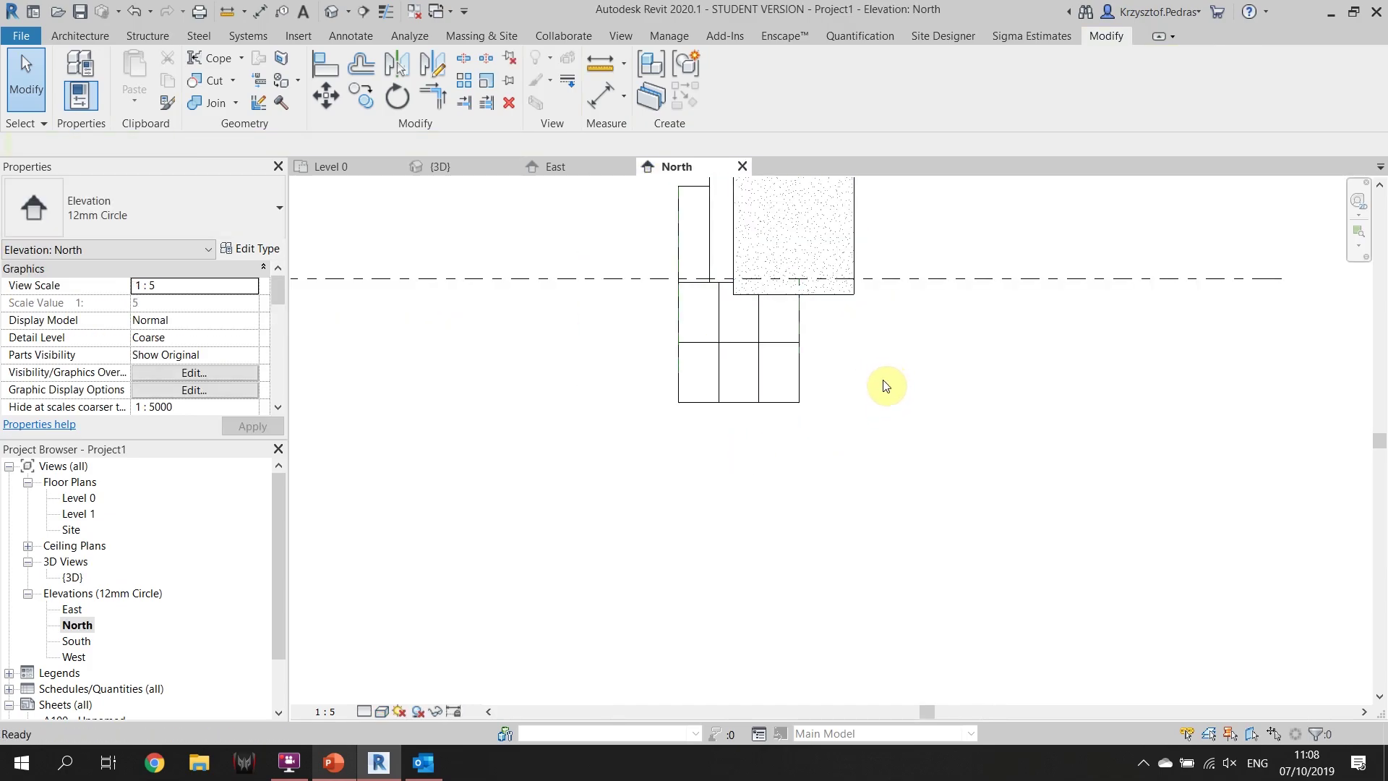
key("ctrl+z")
middle_click_drag(857, 434, 902, 497)
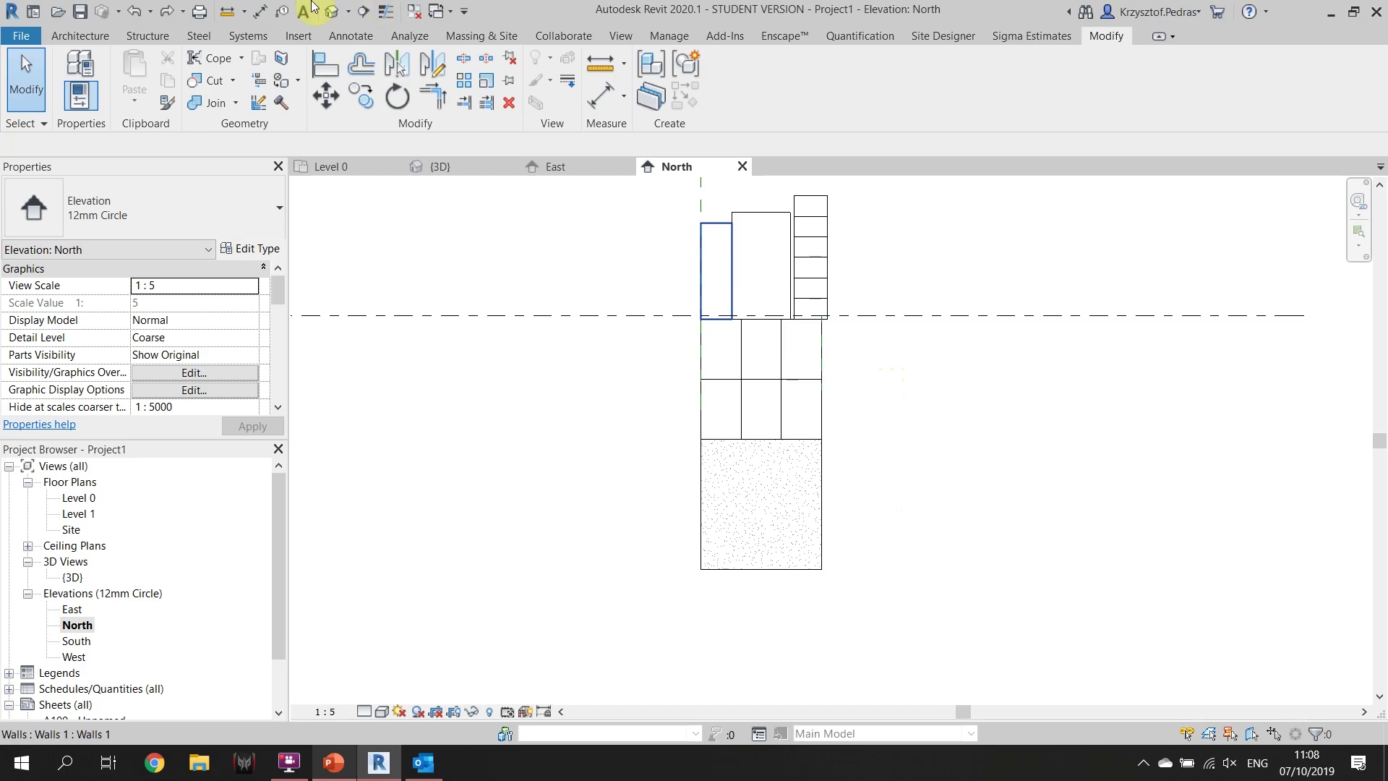
Start a new in-place component in the Generic Models category, accepting the suggested name
left_click(80, 36)
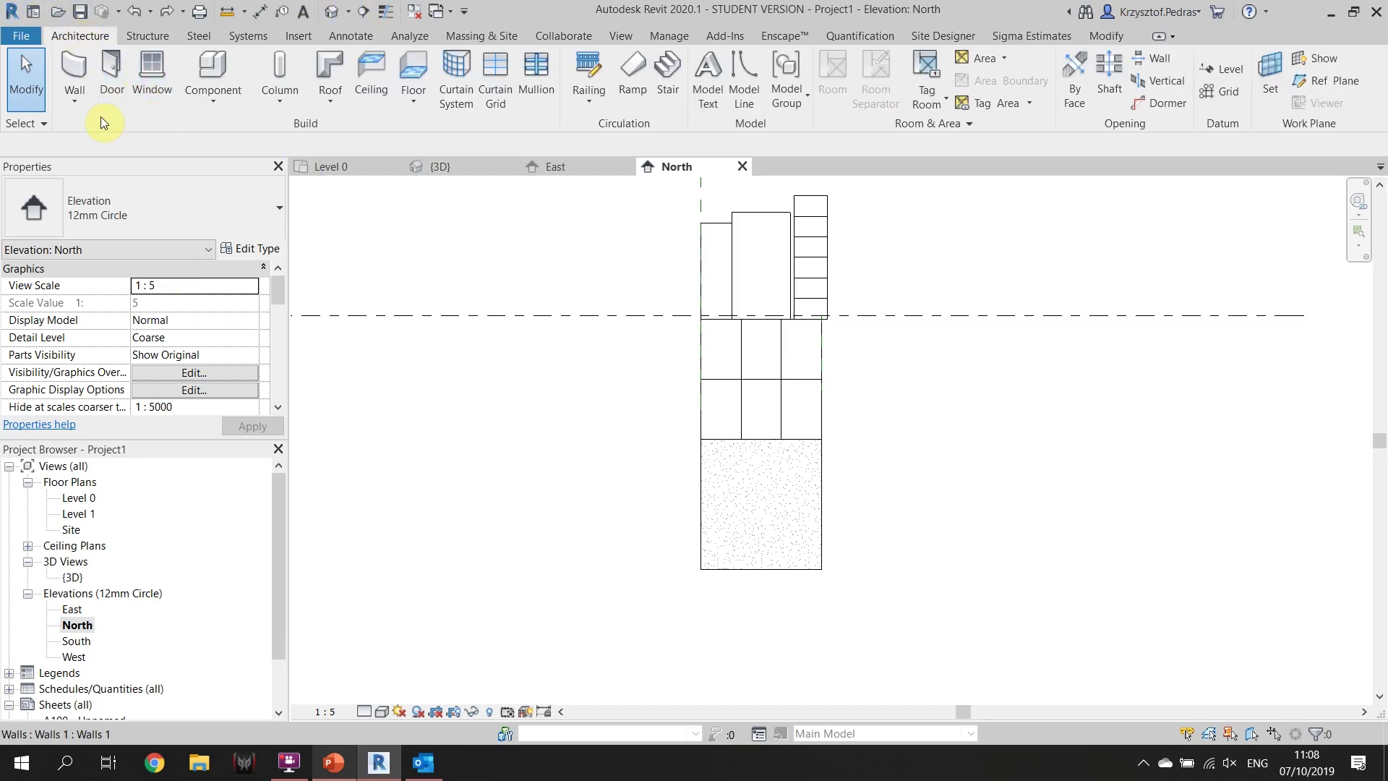
left_click(202, 106)
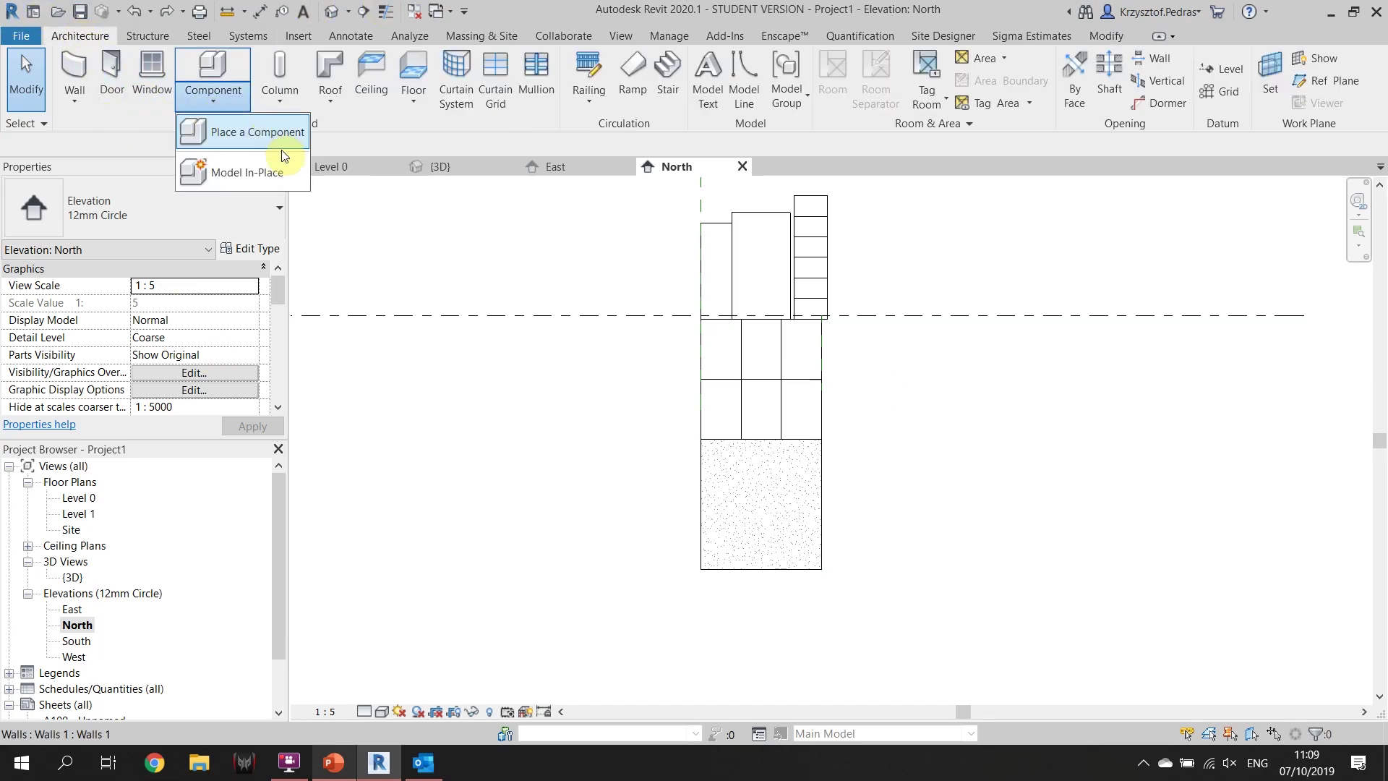
left_click(278, 173)
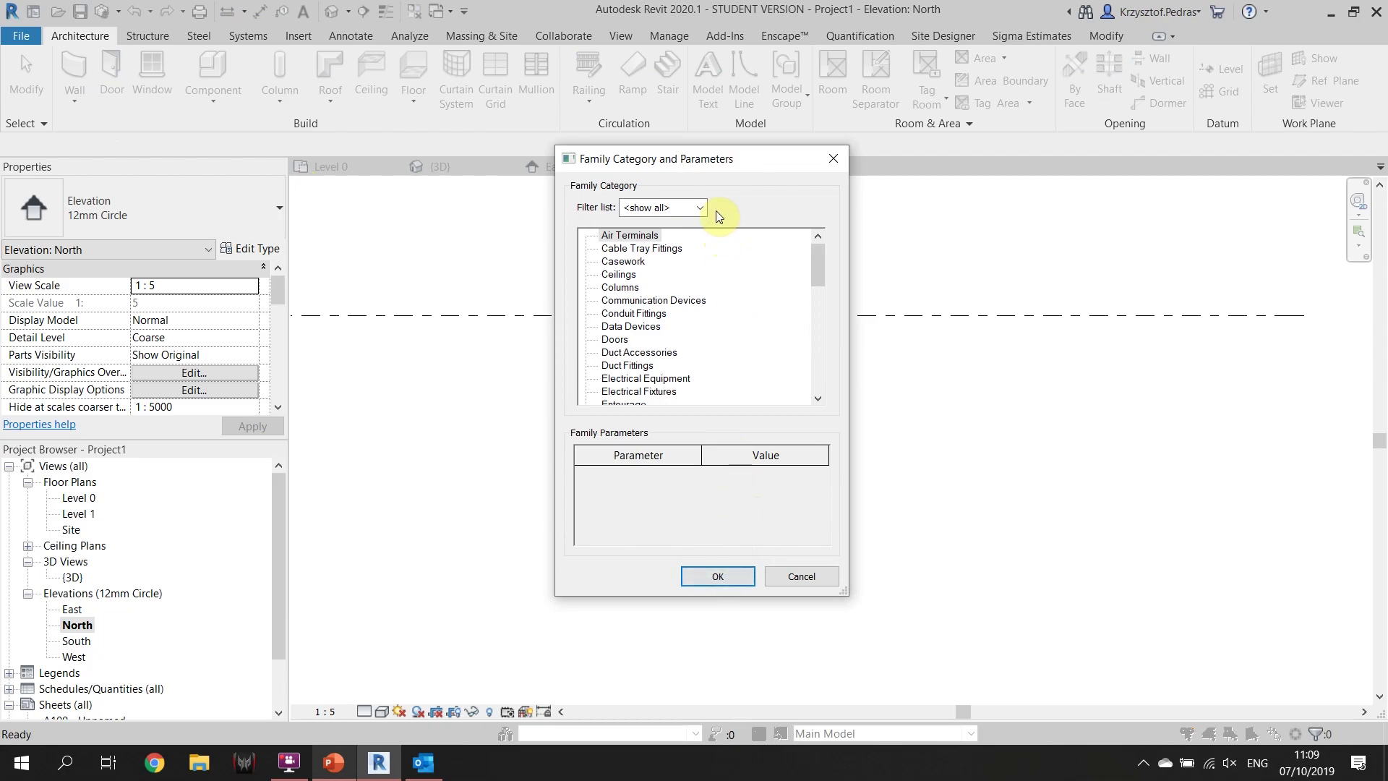
scroll(651, 354, "down", 4)
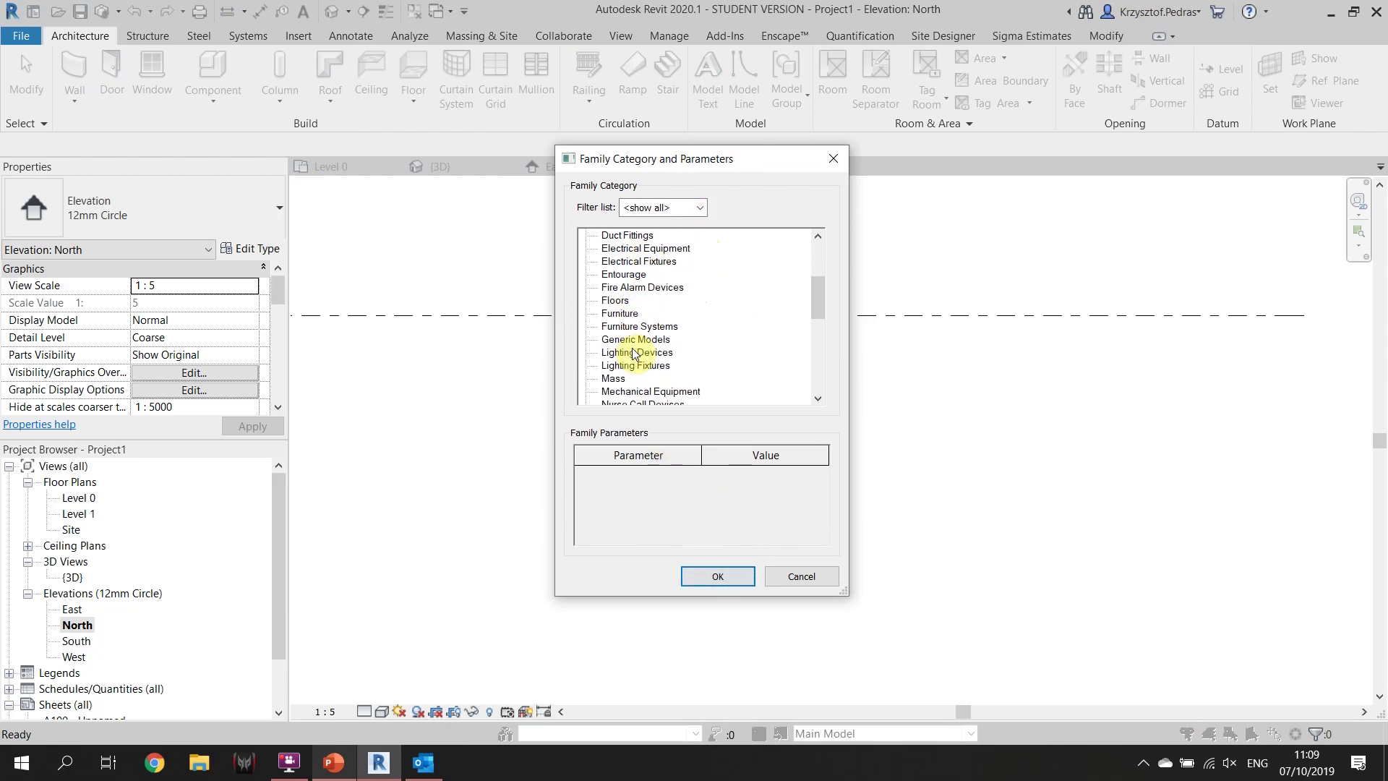
left_click(717, 576)
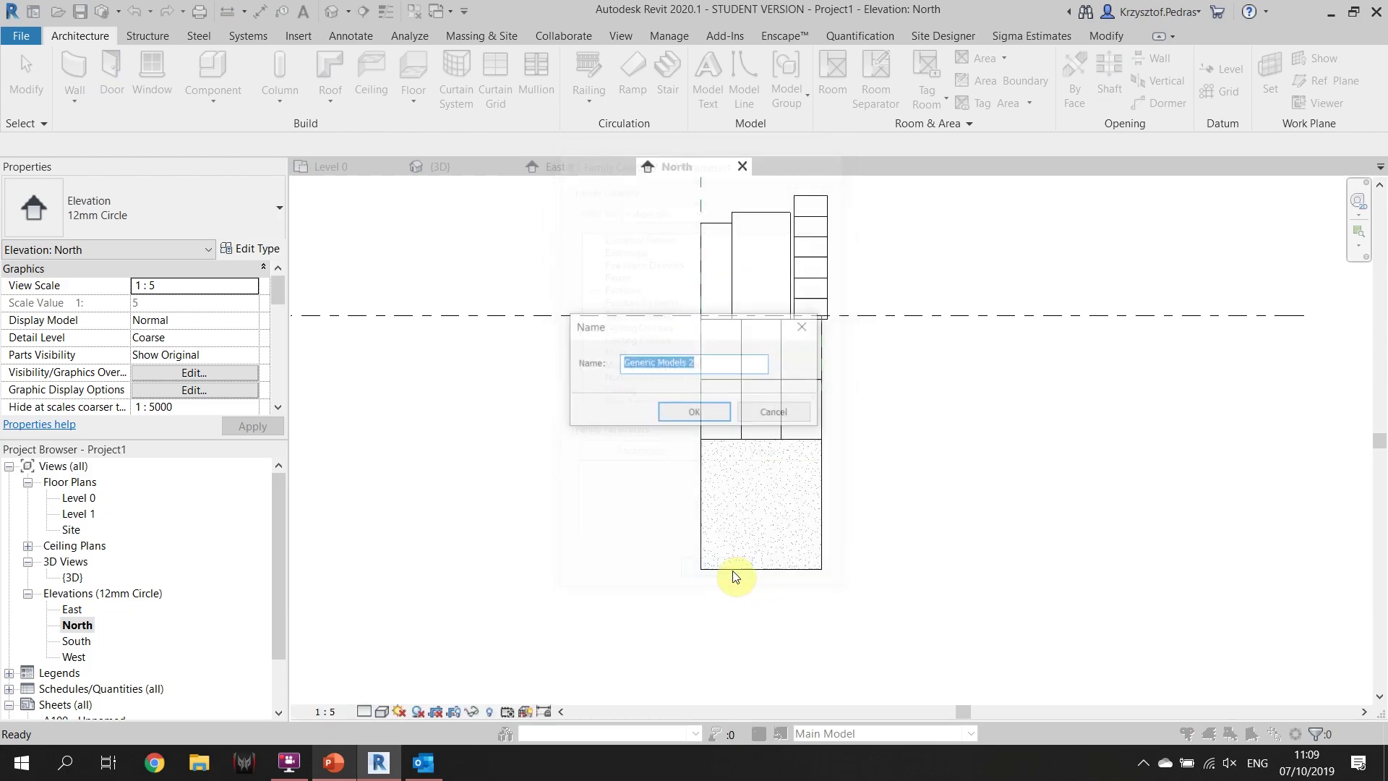
left_click(710, 412)
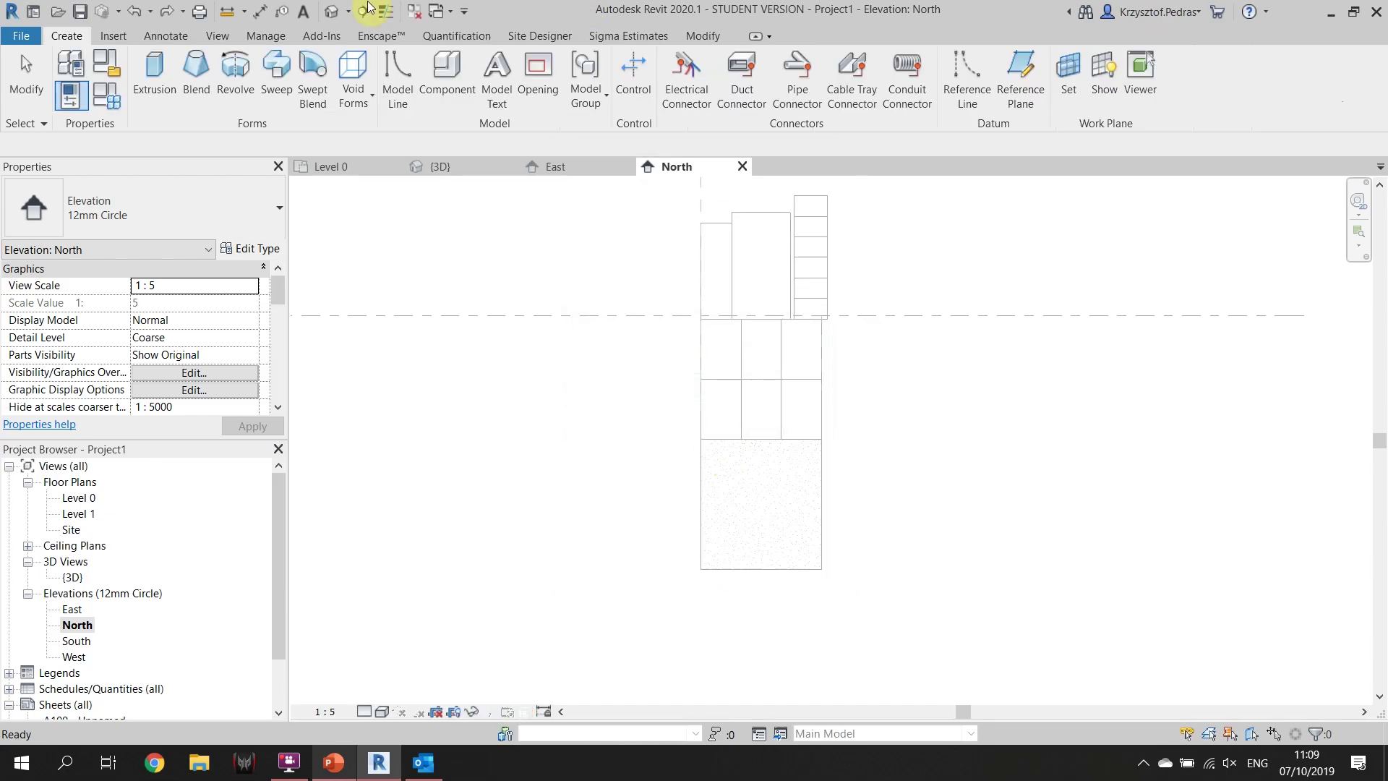
Start an extrusion, picking the end face of the concrete foundation as its work plane
left_click(154, 76)
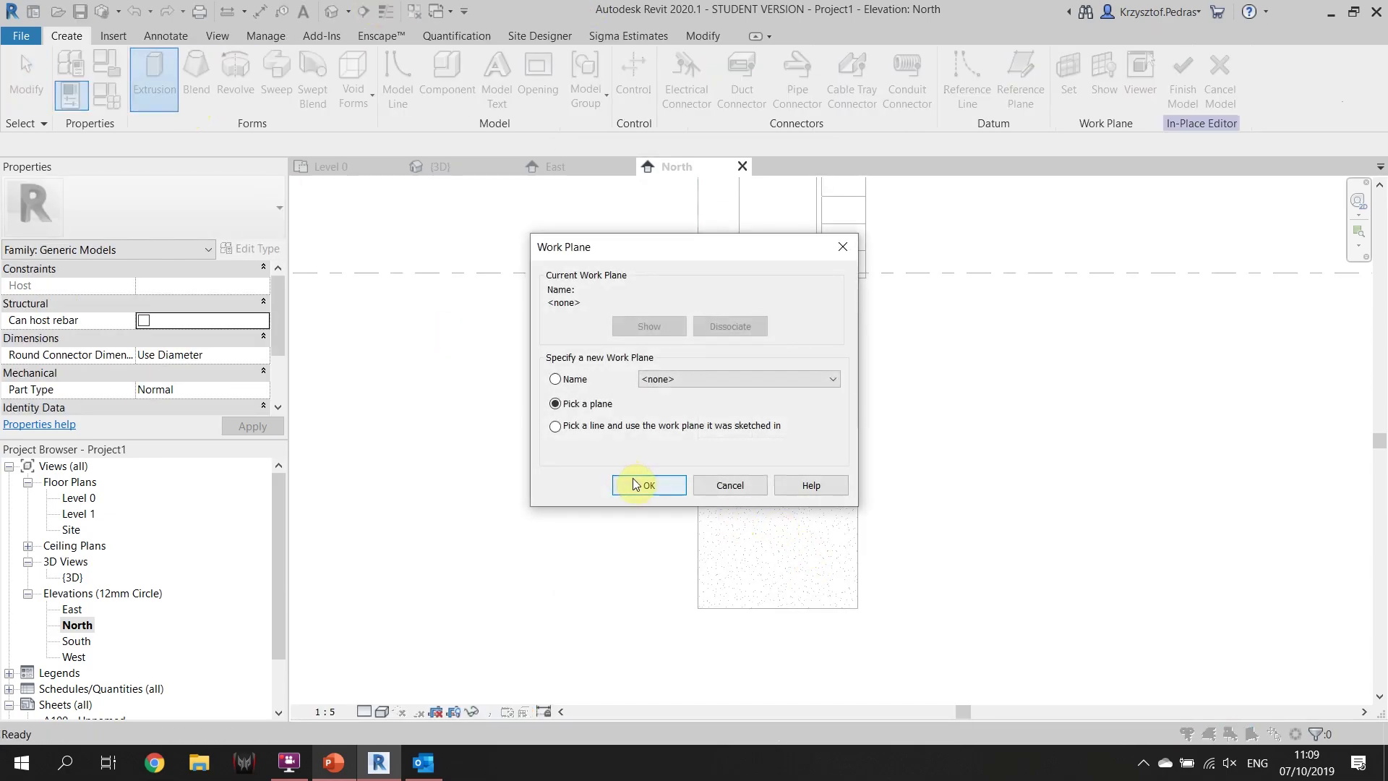
left_click(634, 484)
left_click(709, 466)
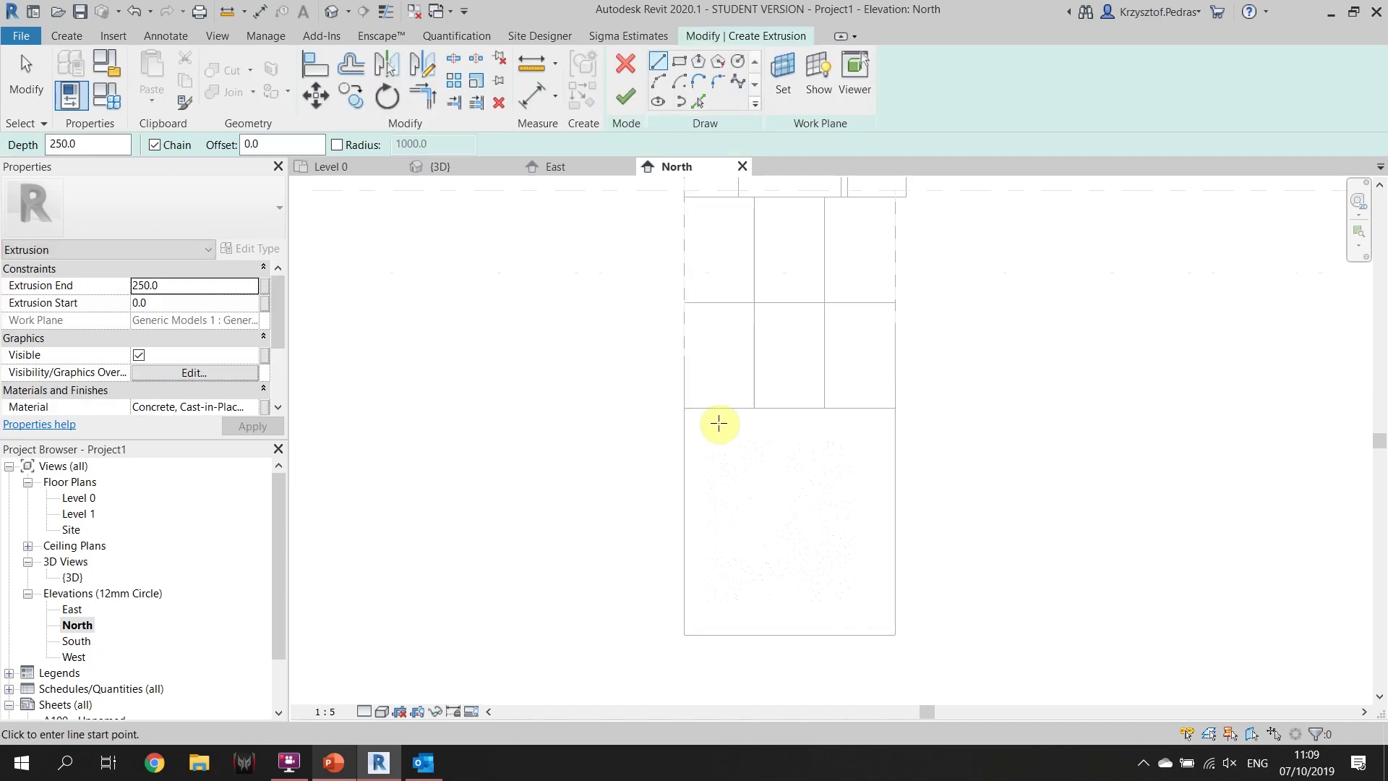
Draw two vertical reference planes over the foundation's full height, offset 60 mm inward from its side edges
left_click(67, 36)
left_click(1019, 80)
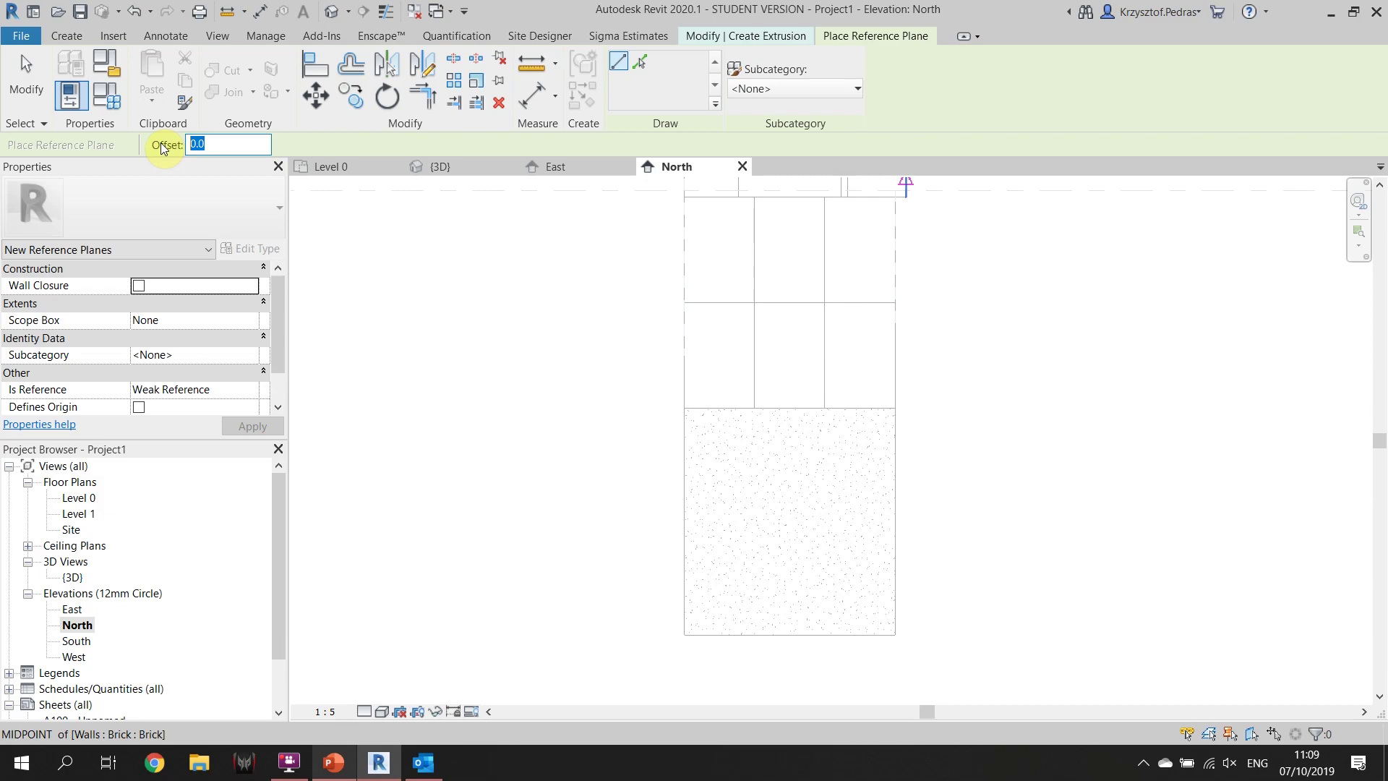
type("12")
left_click(896, 634)
left_click(896, 631)
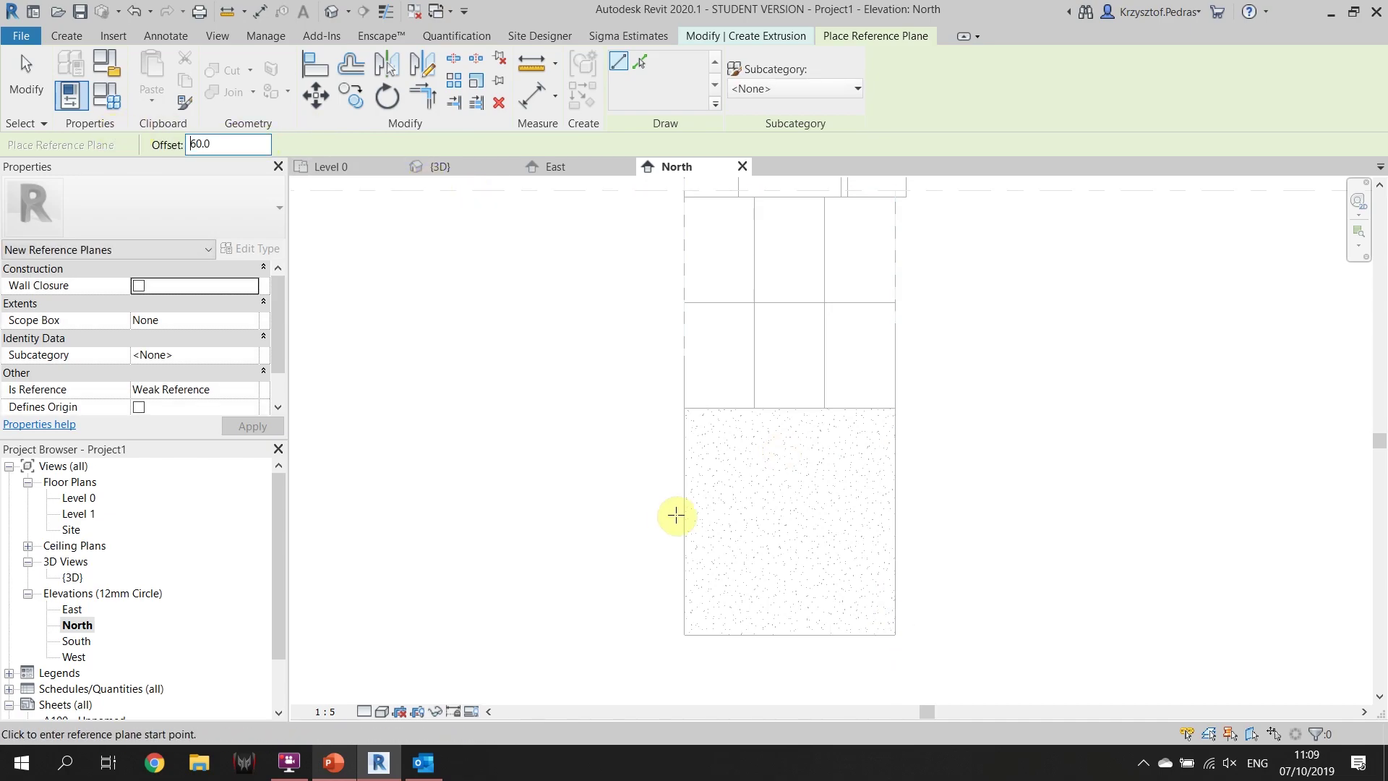
left_click(895, 634)
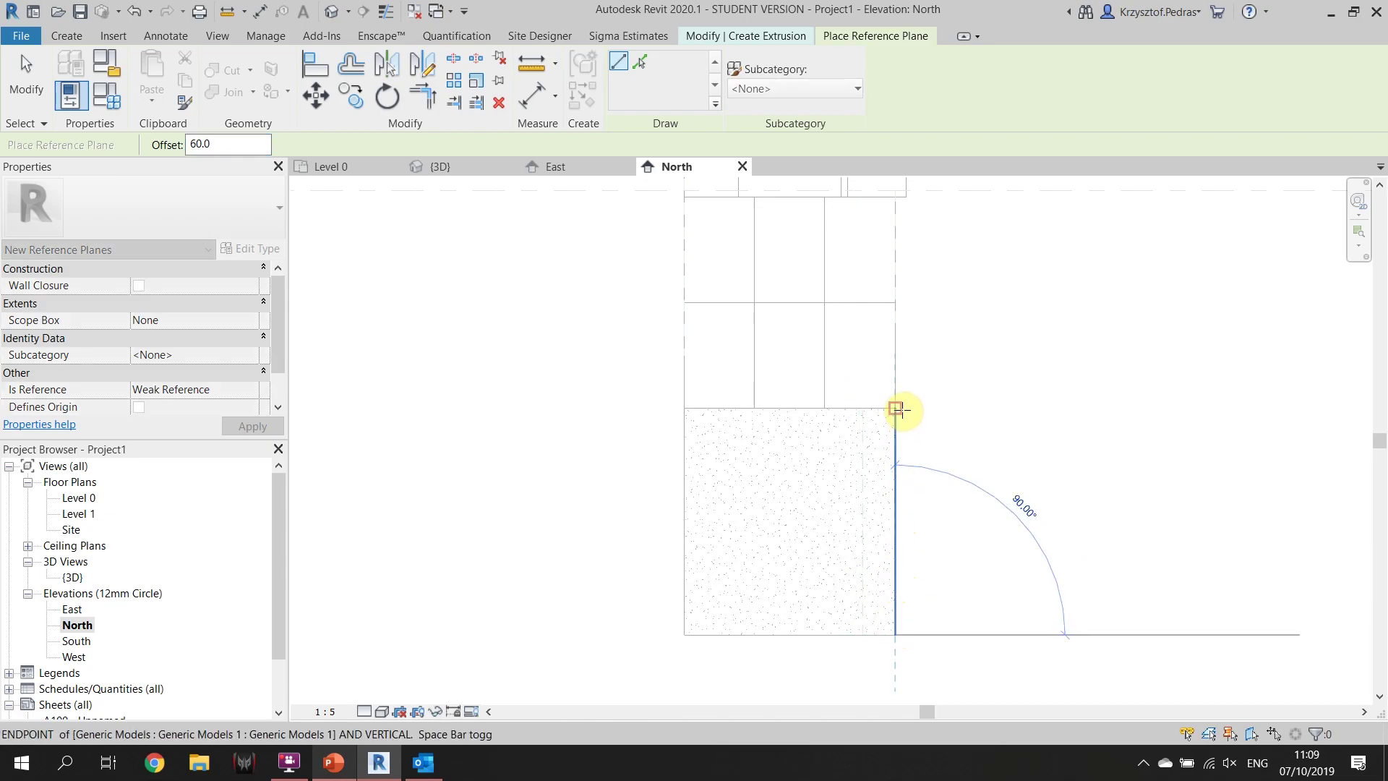
left_click(895, 407)
left_click(685, 406)
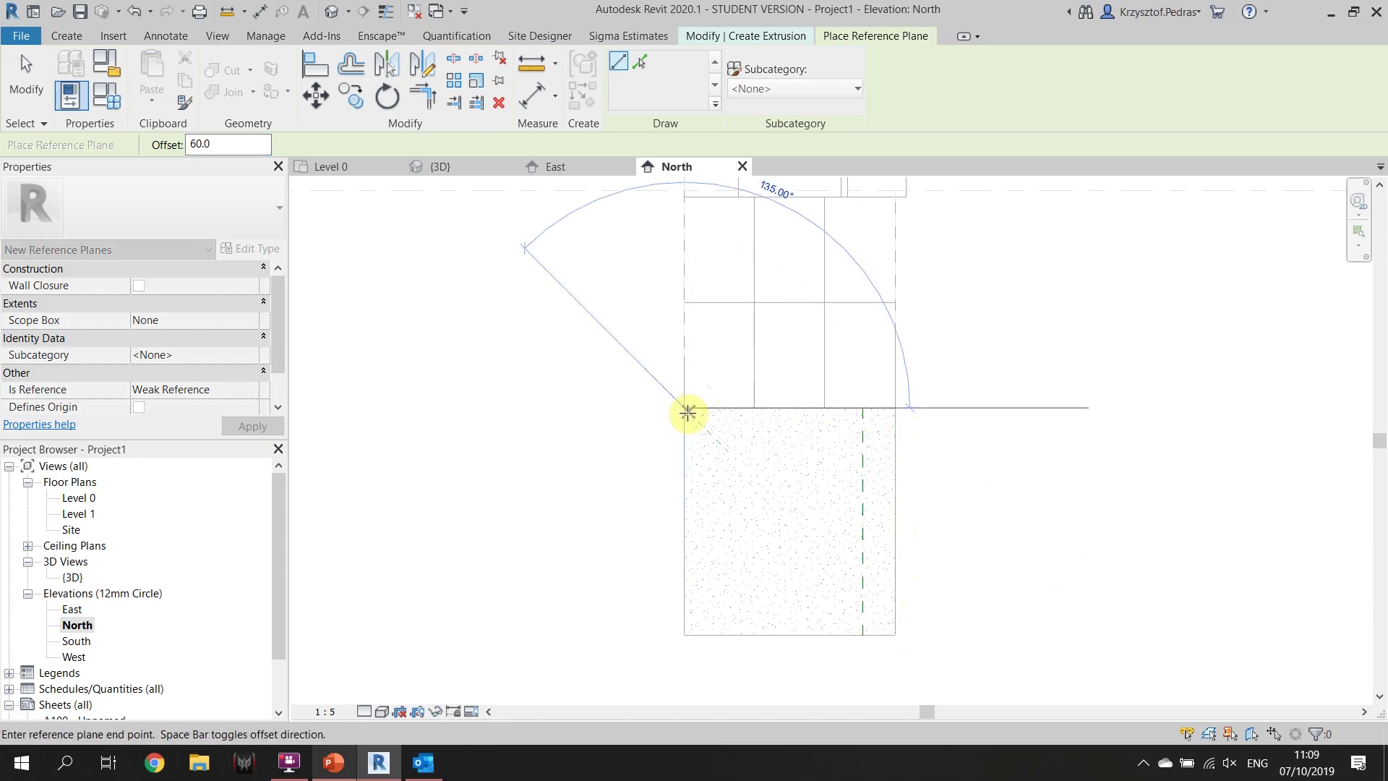
left_click(680, 634)
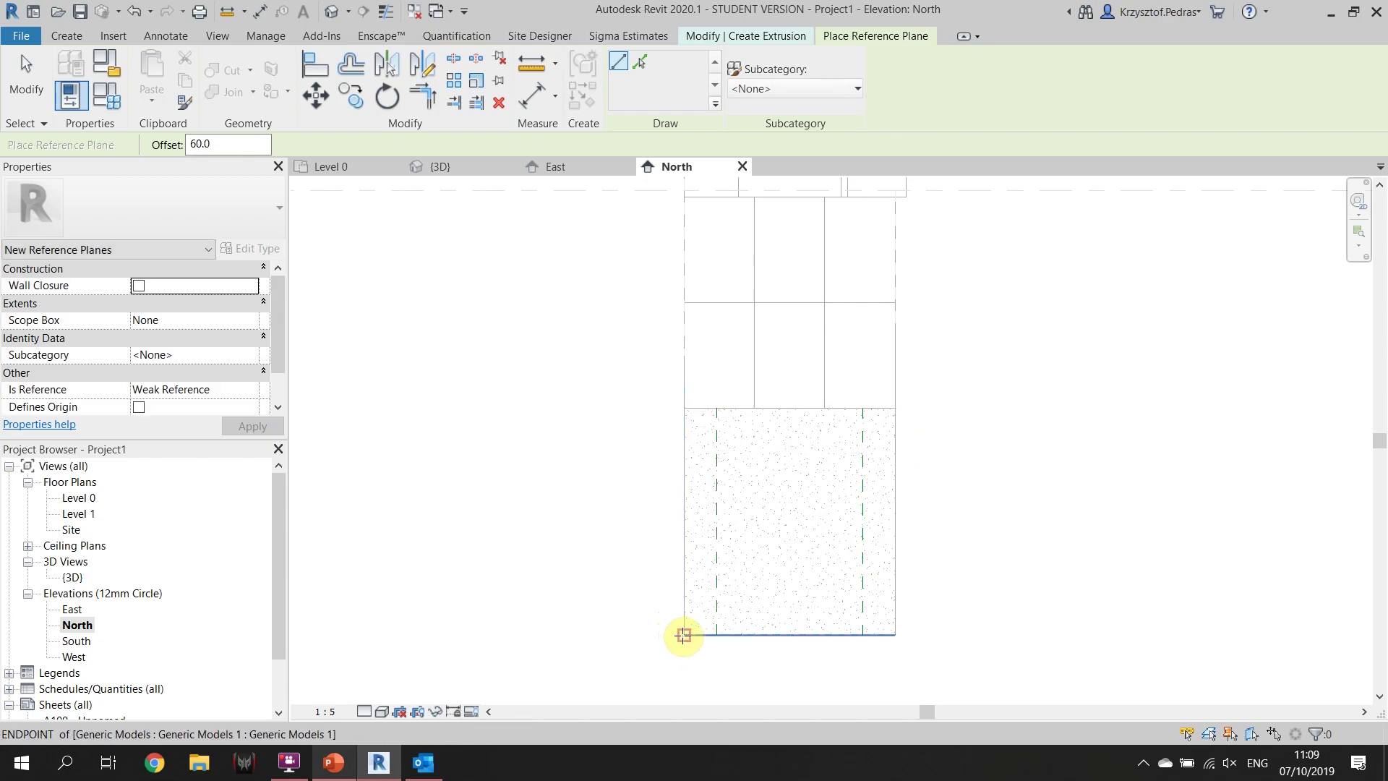
Draw two horizontal reference planes across the foundation, offset 60 mm inward from its bottom and top edges
left_click(888, 630)
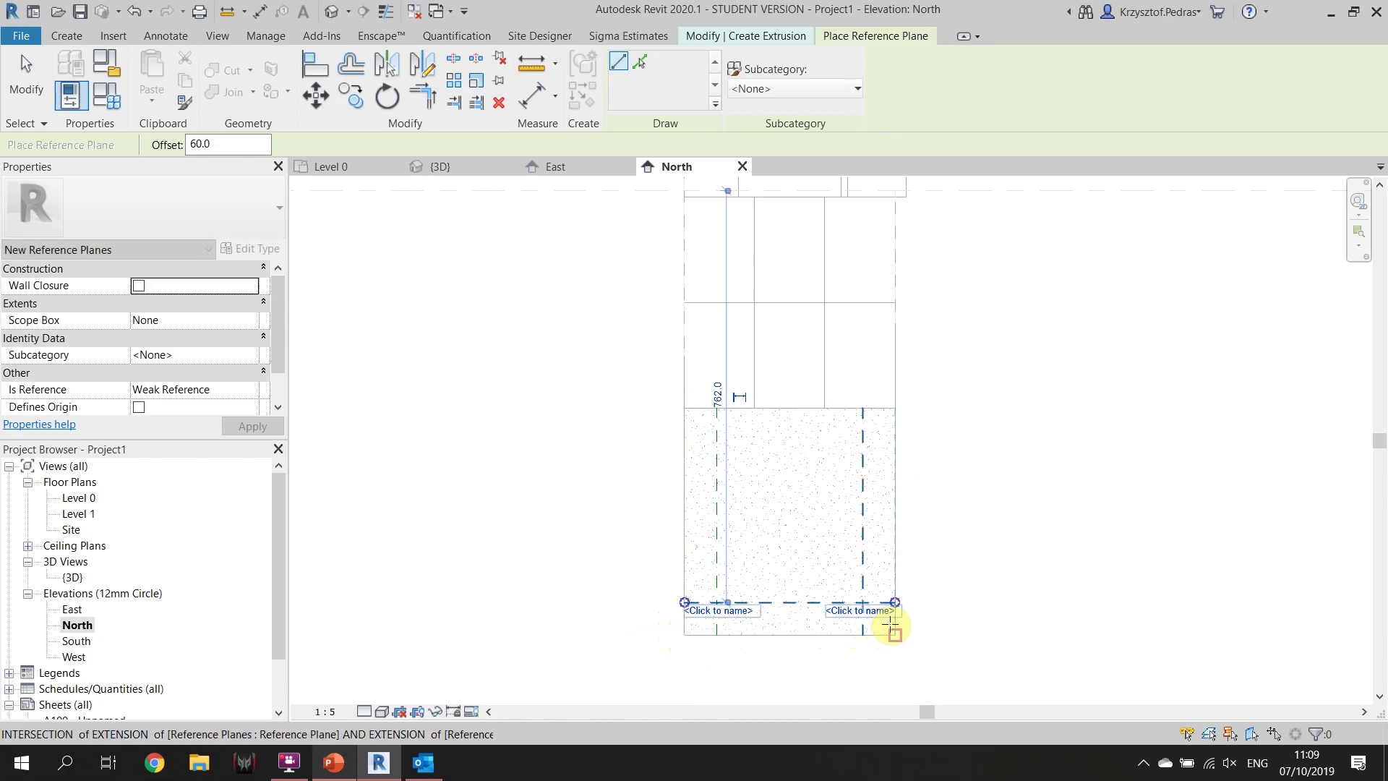
left_click(684, 407)
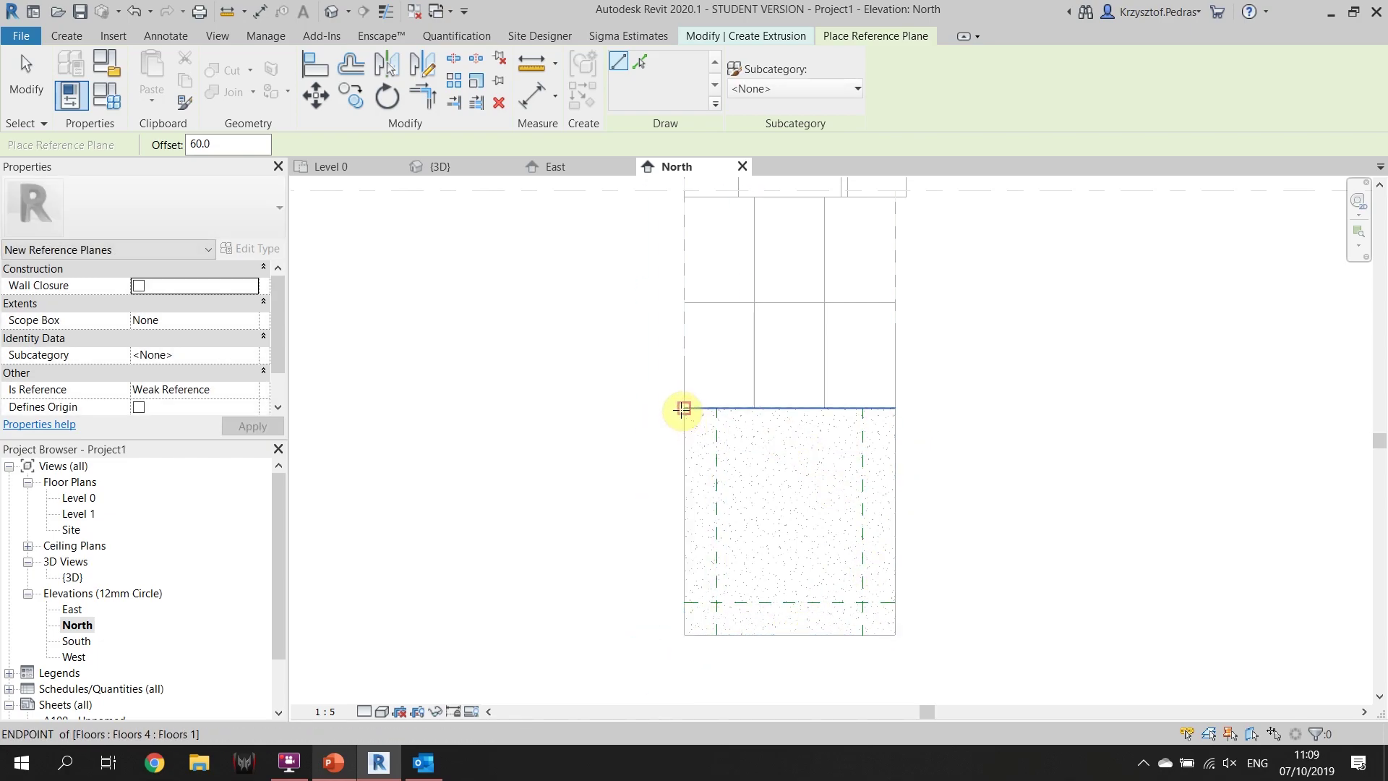
left_click(894, 407)
key("Escape")
key("Escape")
Sketch two circles of 10 mm radius centred on the upper two intersections of the reference planes
scroll(753, 458, "up", 4)
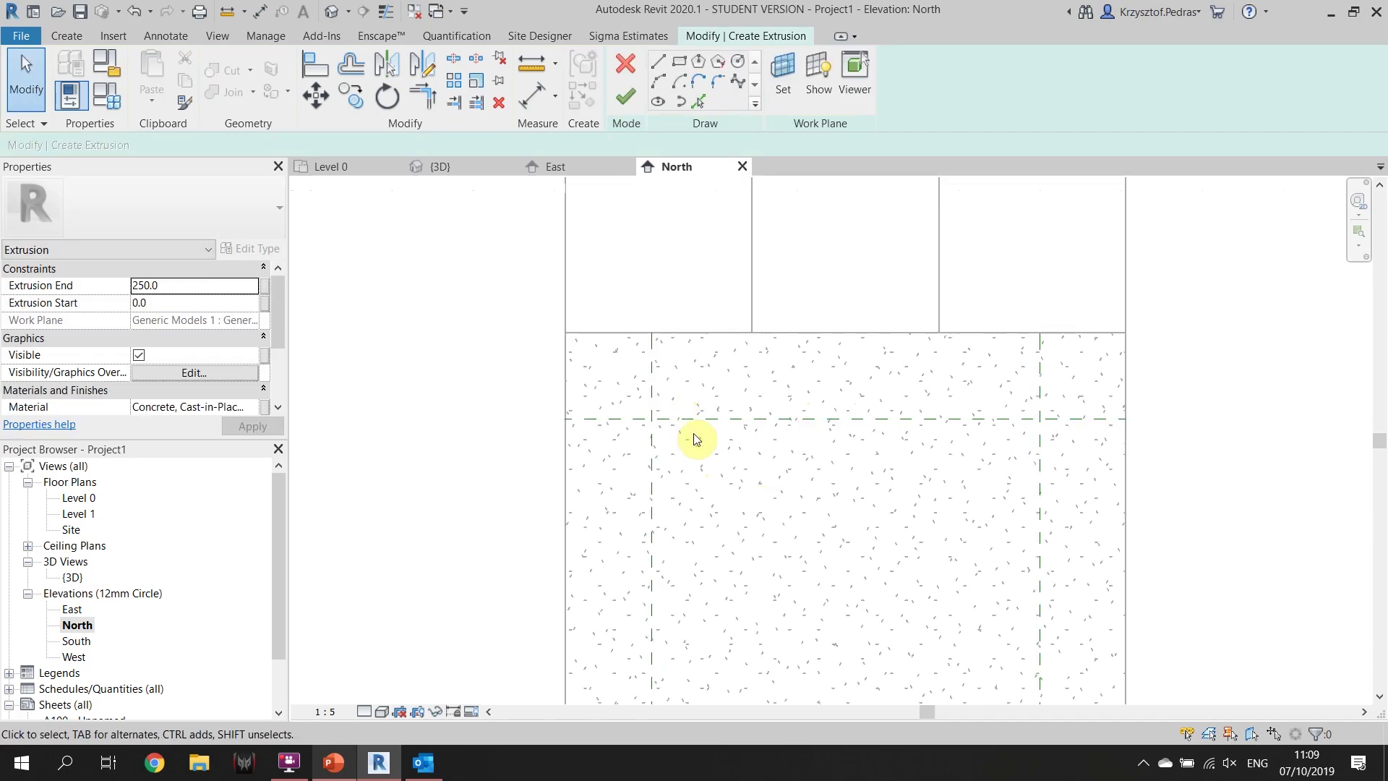
left_click(741, 65)
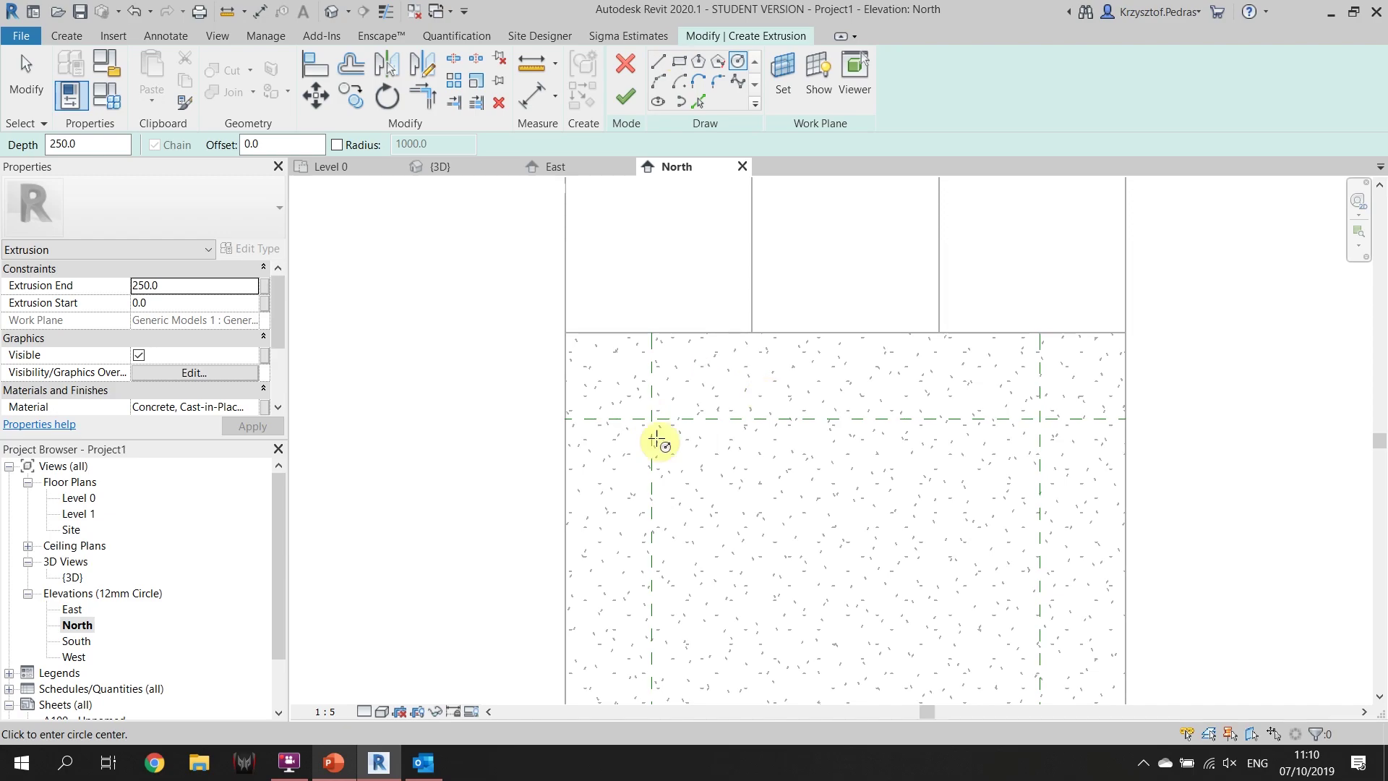
left_click(651, 418)
scroll(655, 419, "up", 4)
left_click(672, 424)
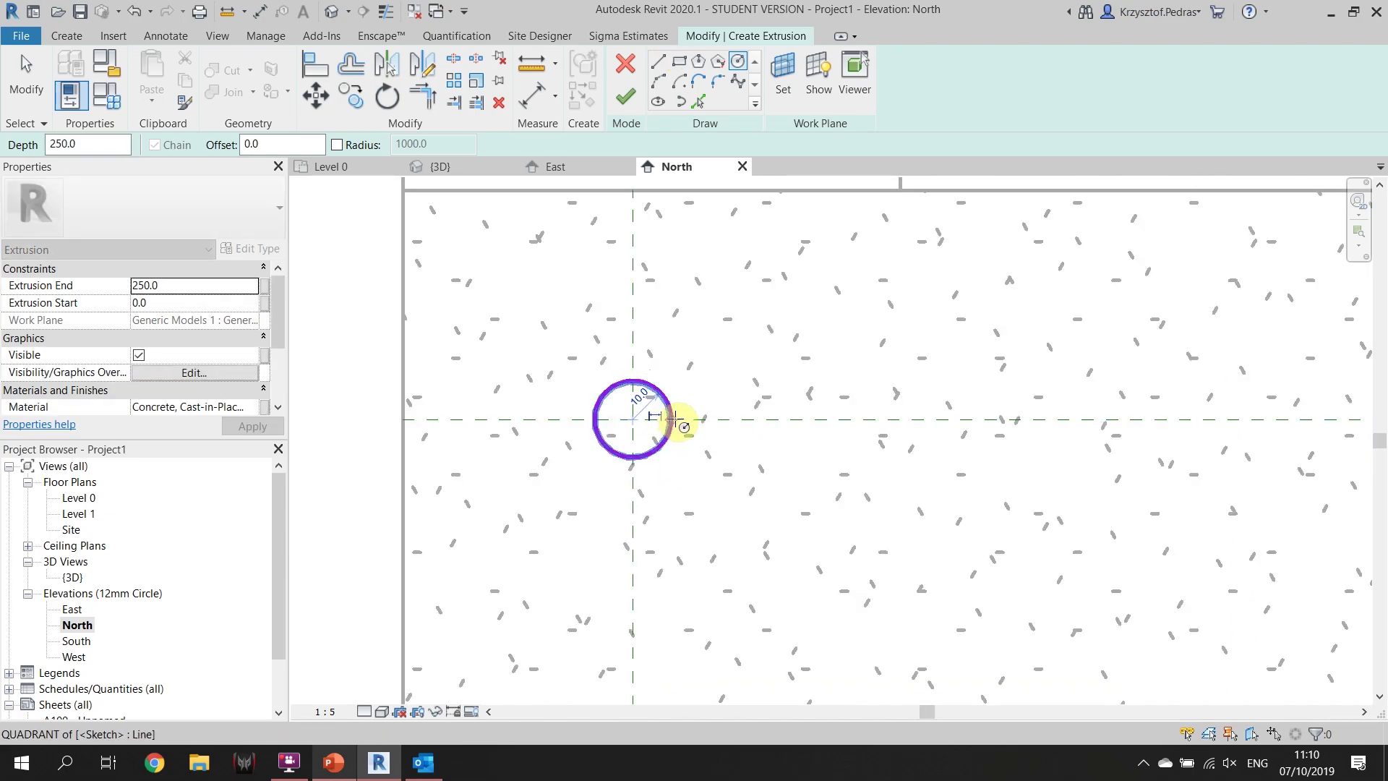
scroll(781, 419, "down", 4)
left_click(970, 416)
left_click(988, 417)
scroll(976, 474, "down", 3)
scroll(976, 483, "down", 2)
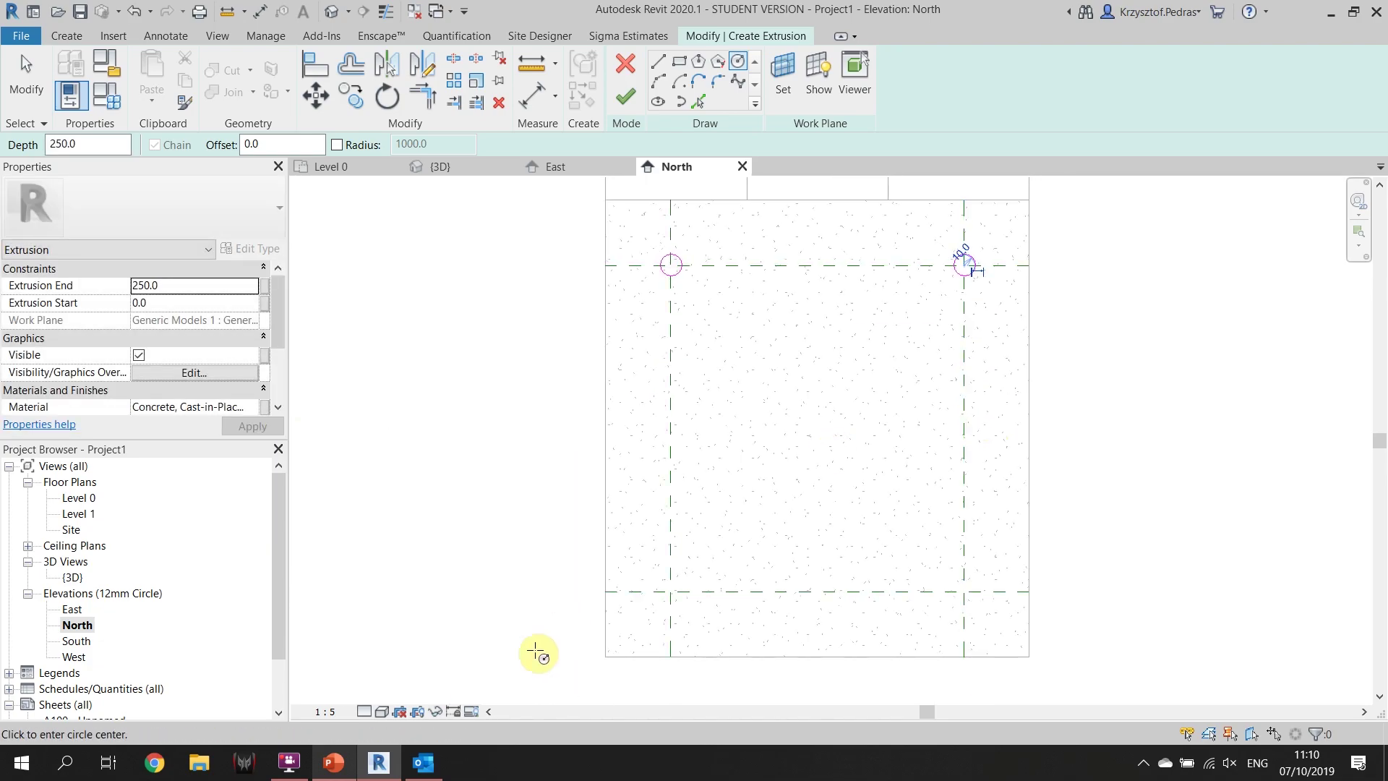
Sketch two circles of 10 mm radius centred on the lower two intersections of the reference planes
left_click(672, 591)
left_click(682, 593)
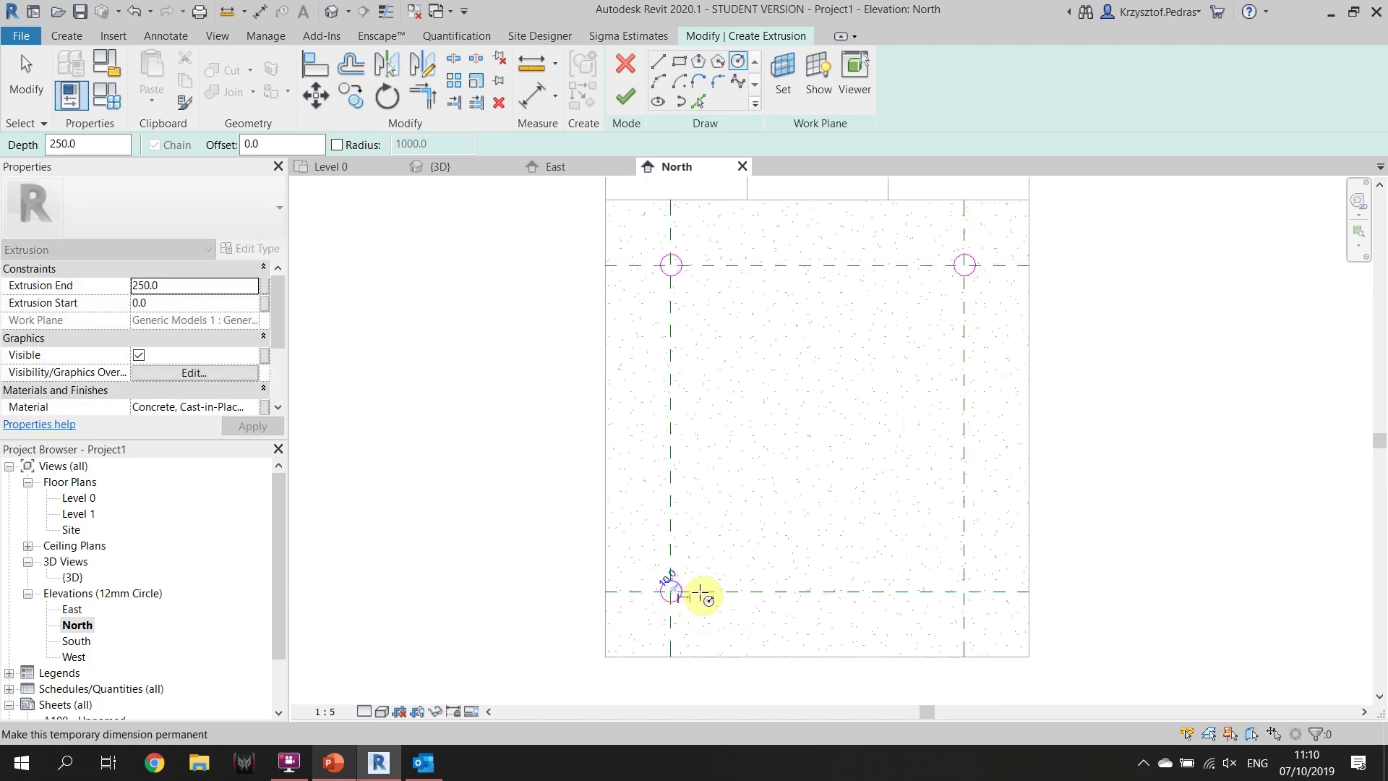
left_click(965, 592)
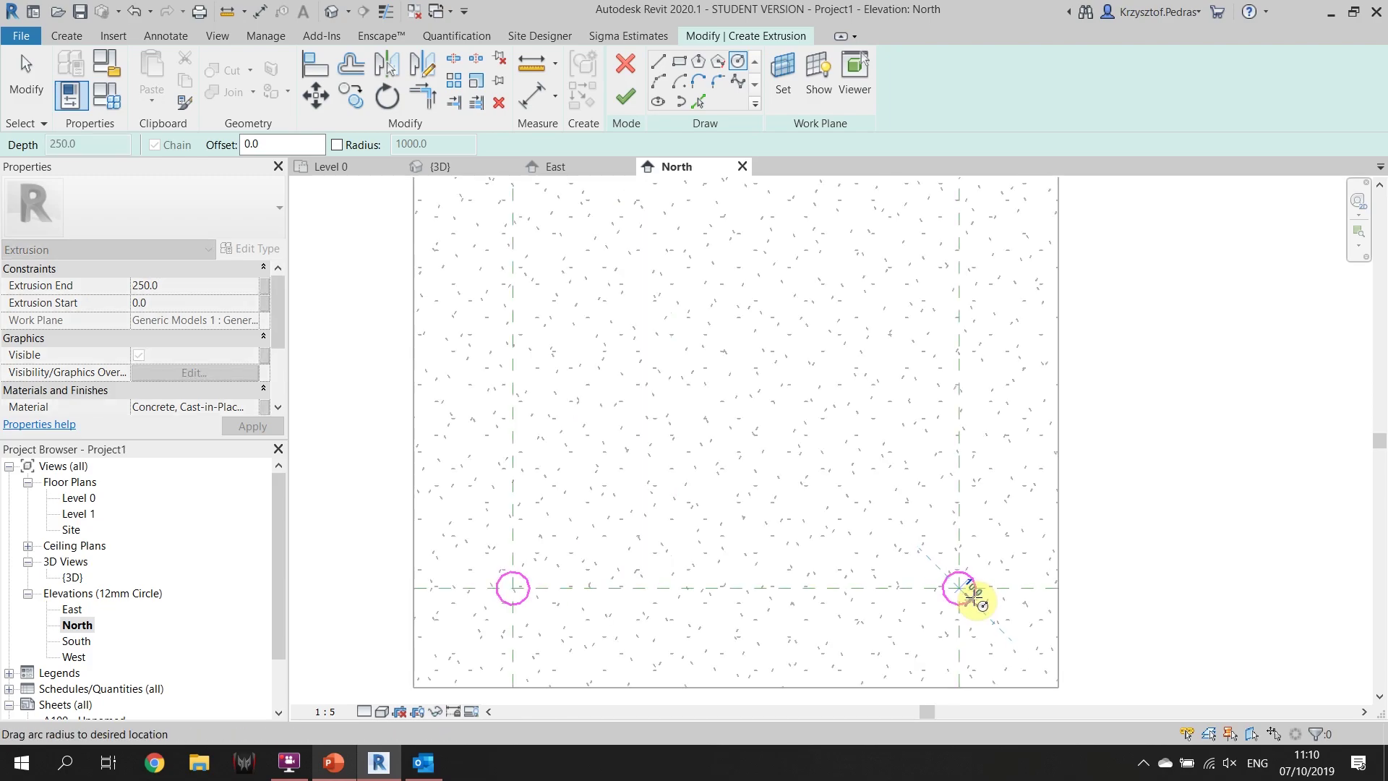
left_click(974, 593)
scroll(795, 501, "down", 2)
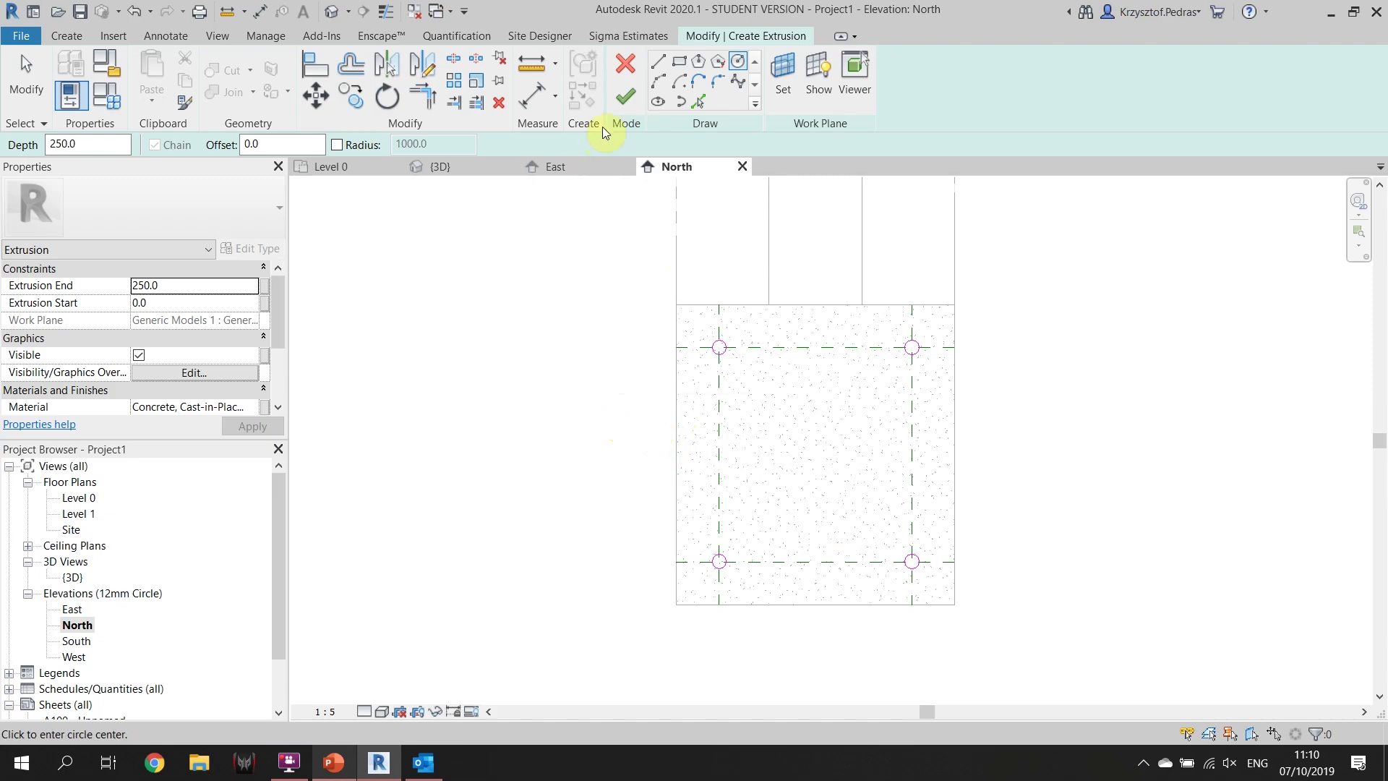
Open the material selection for the extrusion and search the project materials for "met"
left_click(278, 405)
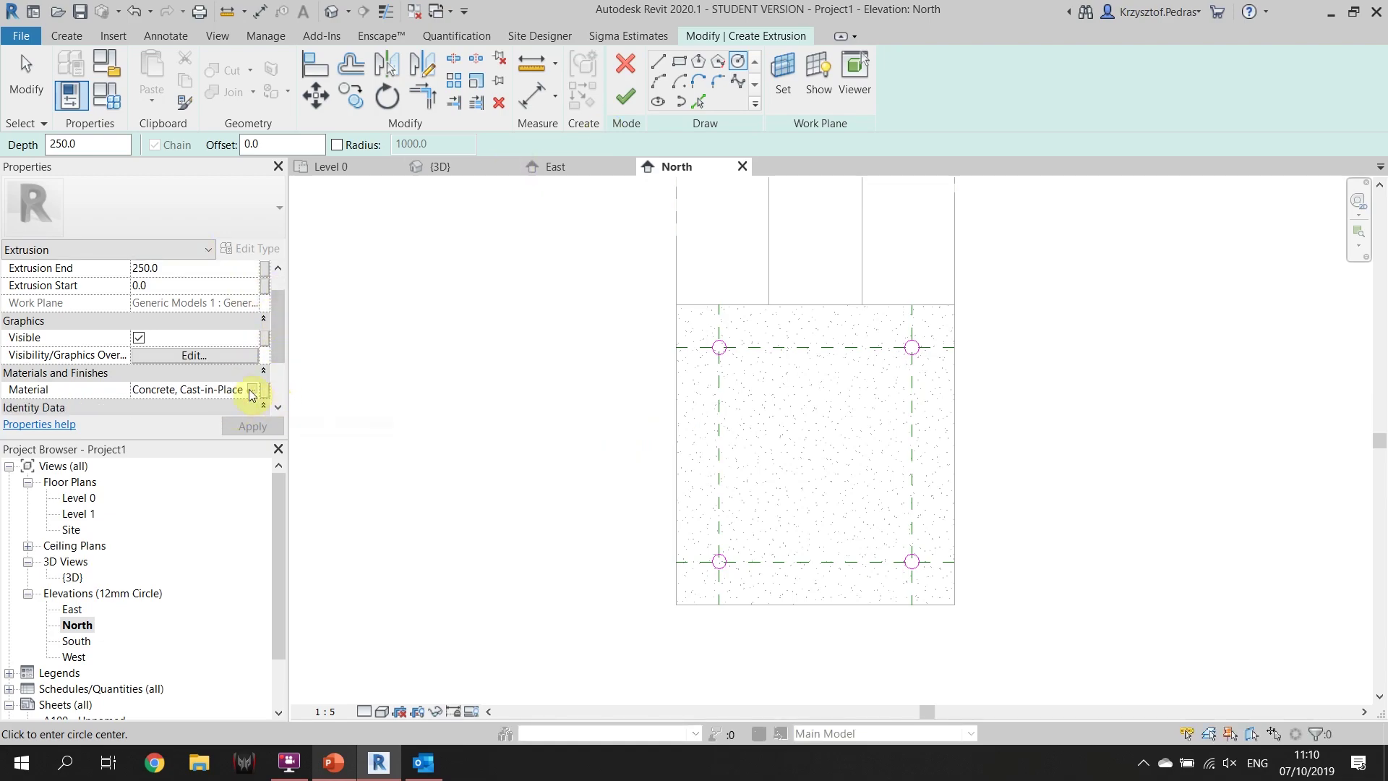
left_click(251, 390)
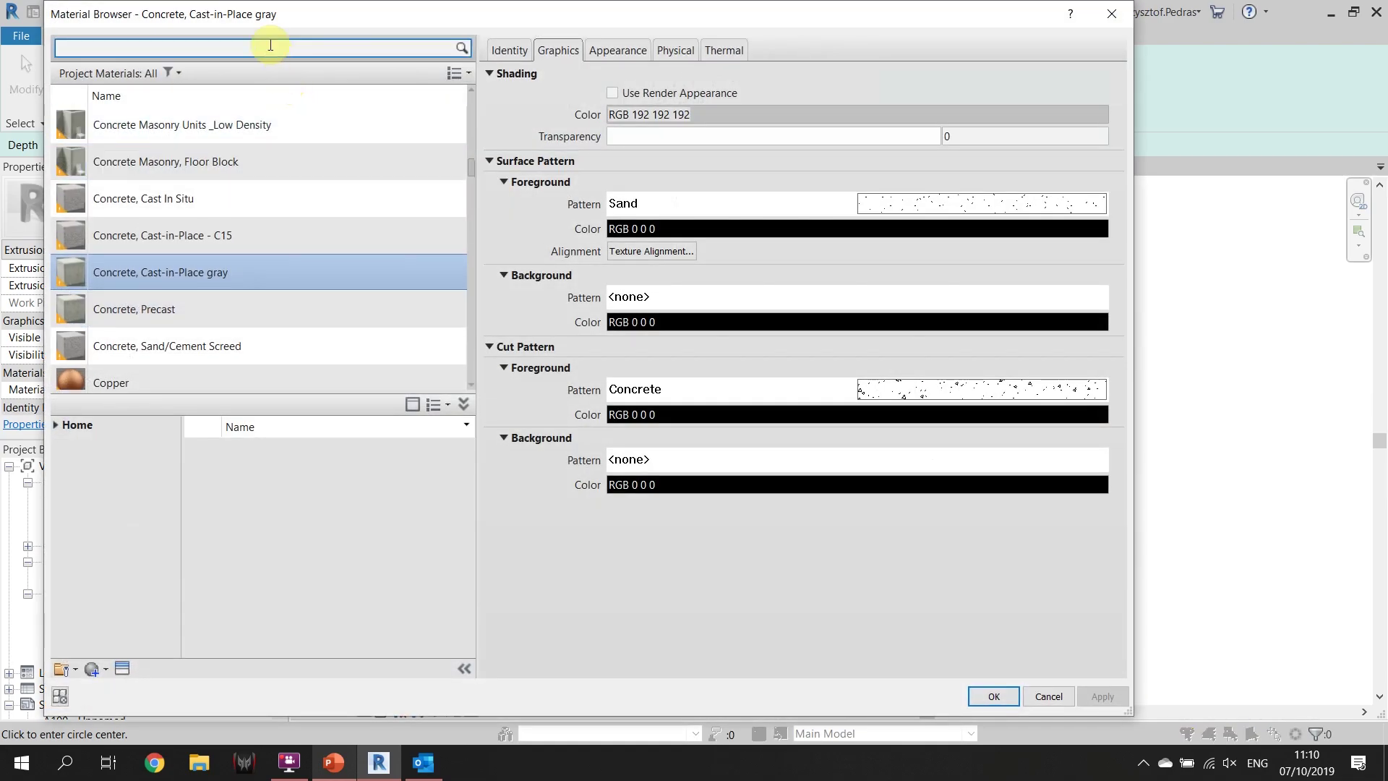
left_click(270, 44)
type("met")
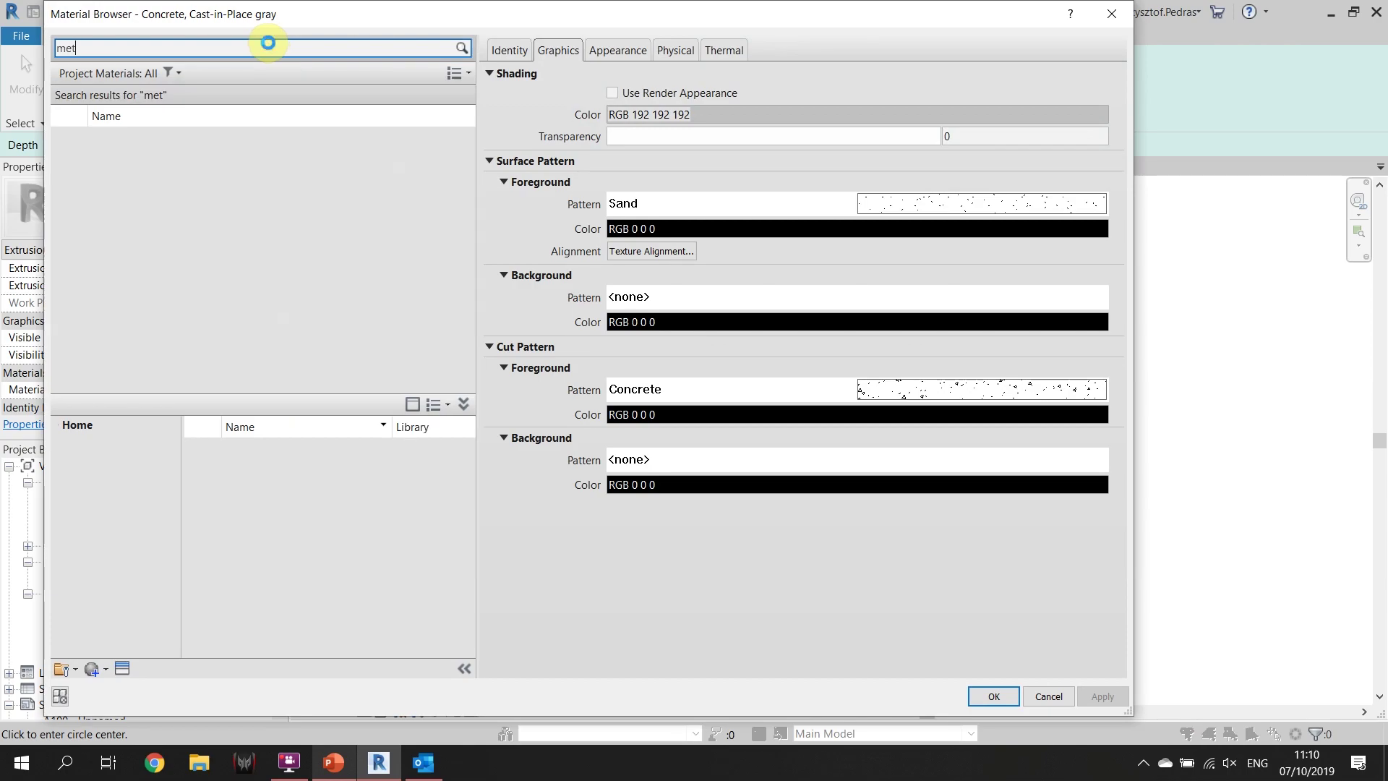
left_click(165, 265)
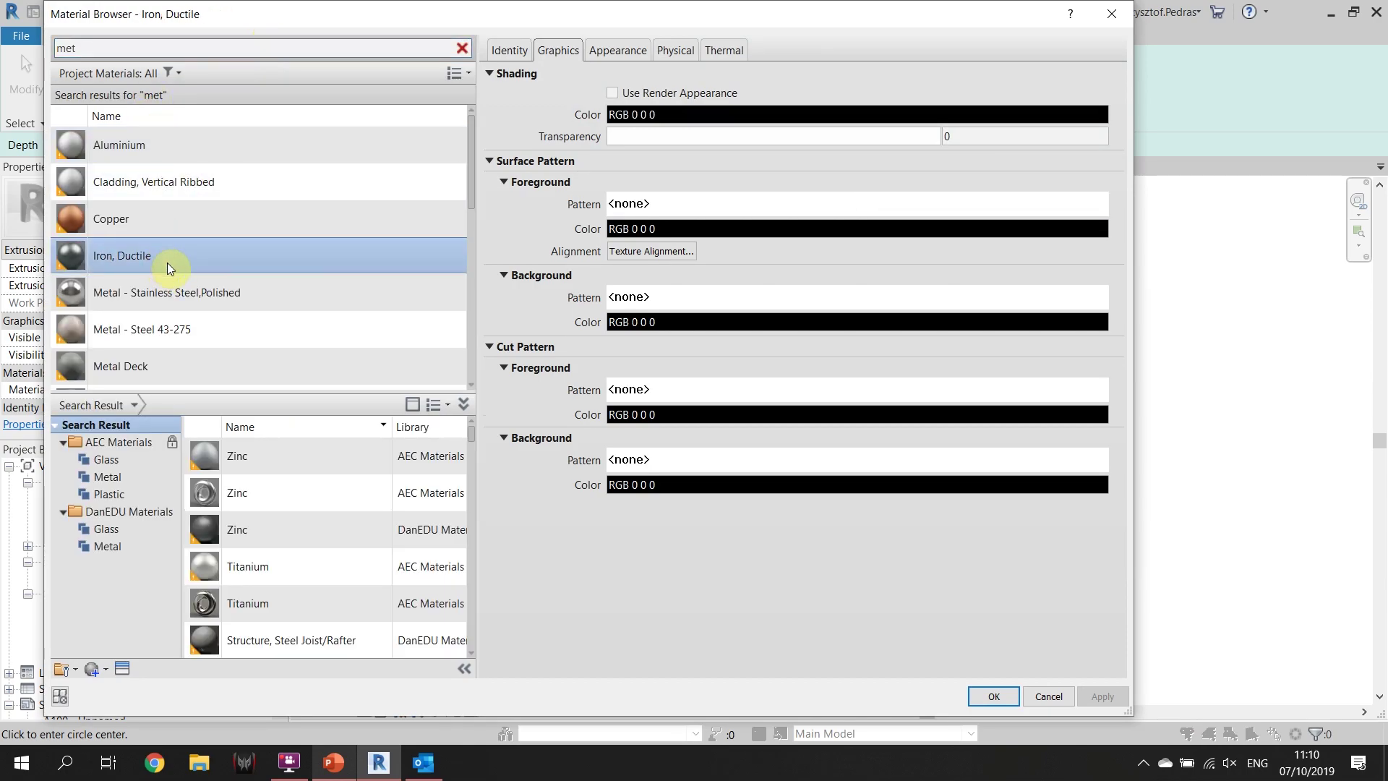
left_click(637, 49)
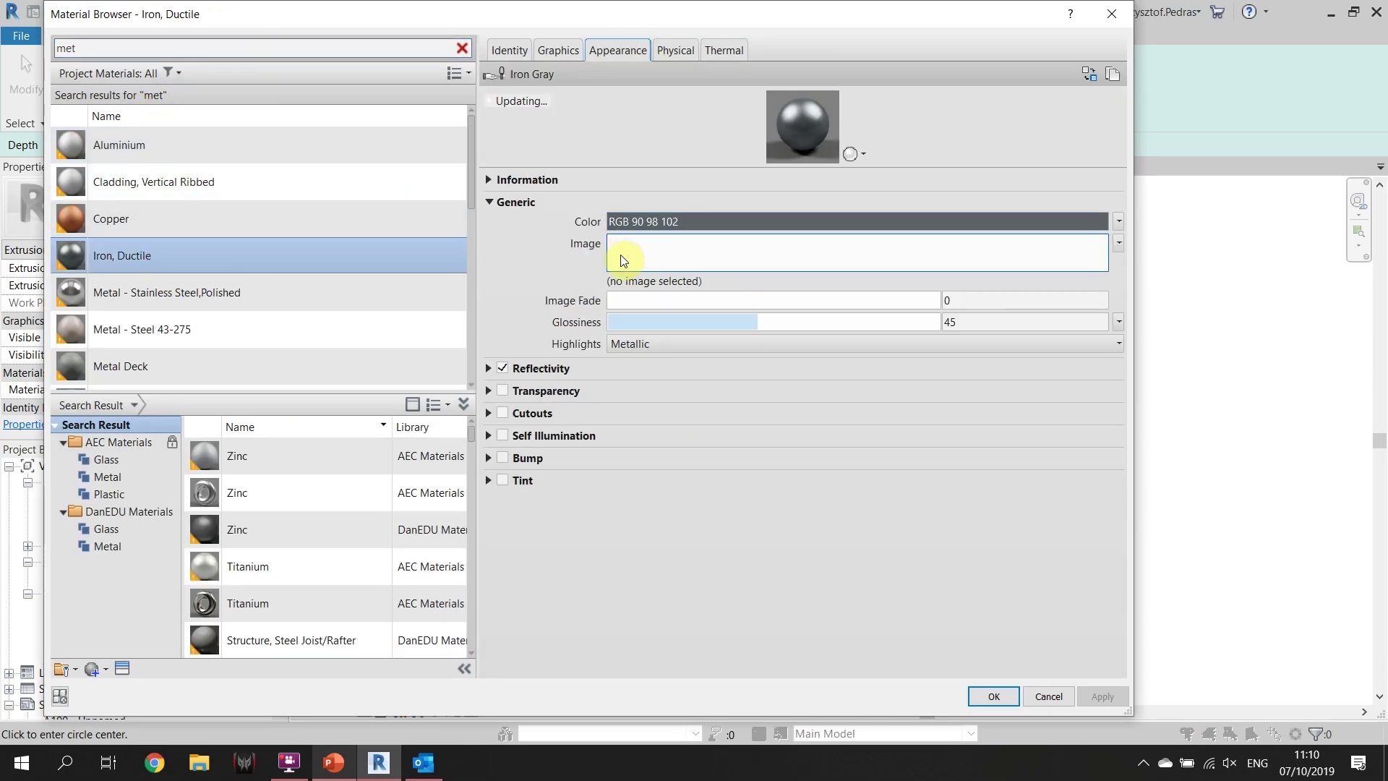
left_click(619, 266)
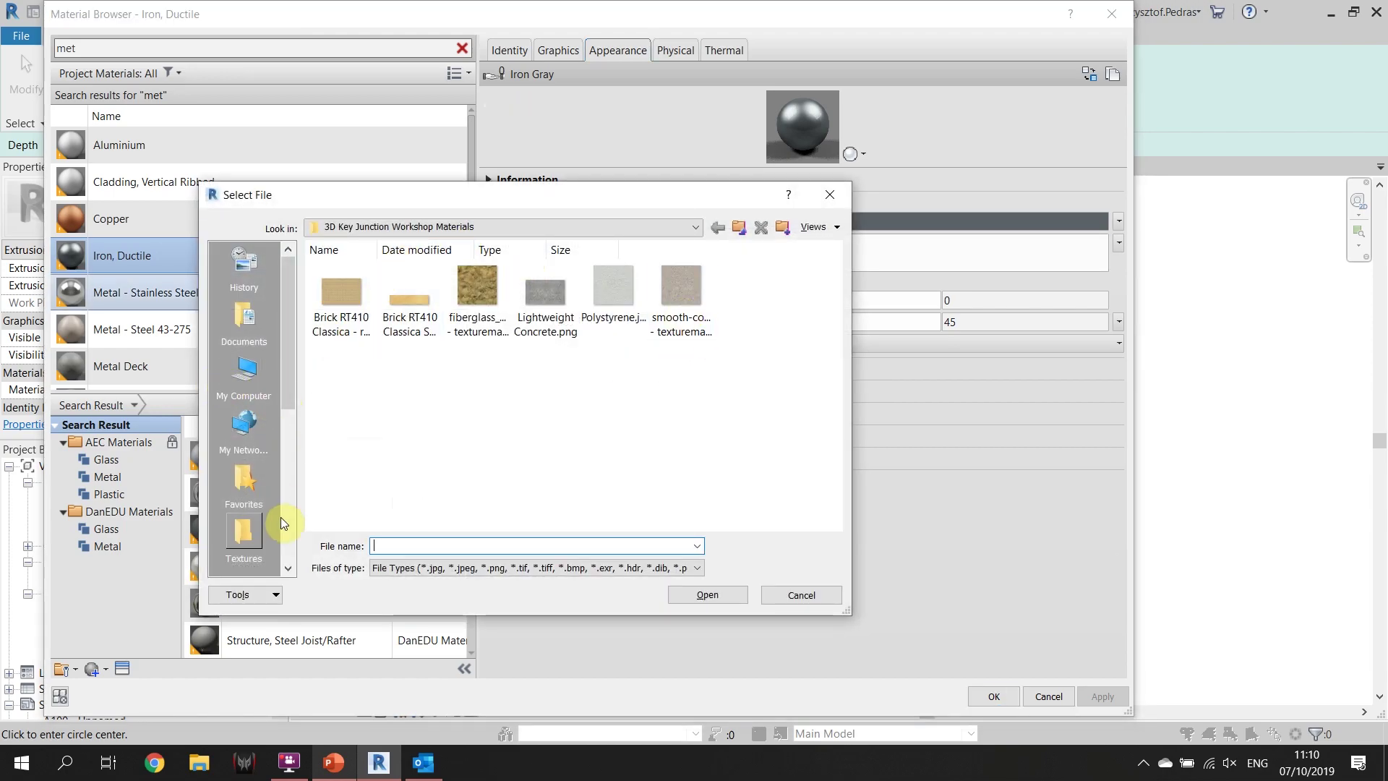
left_click(830, 195)
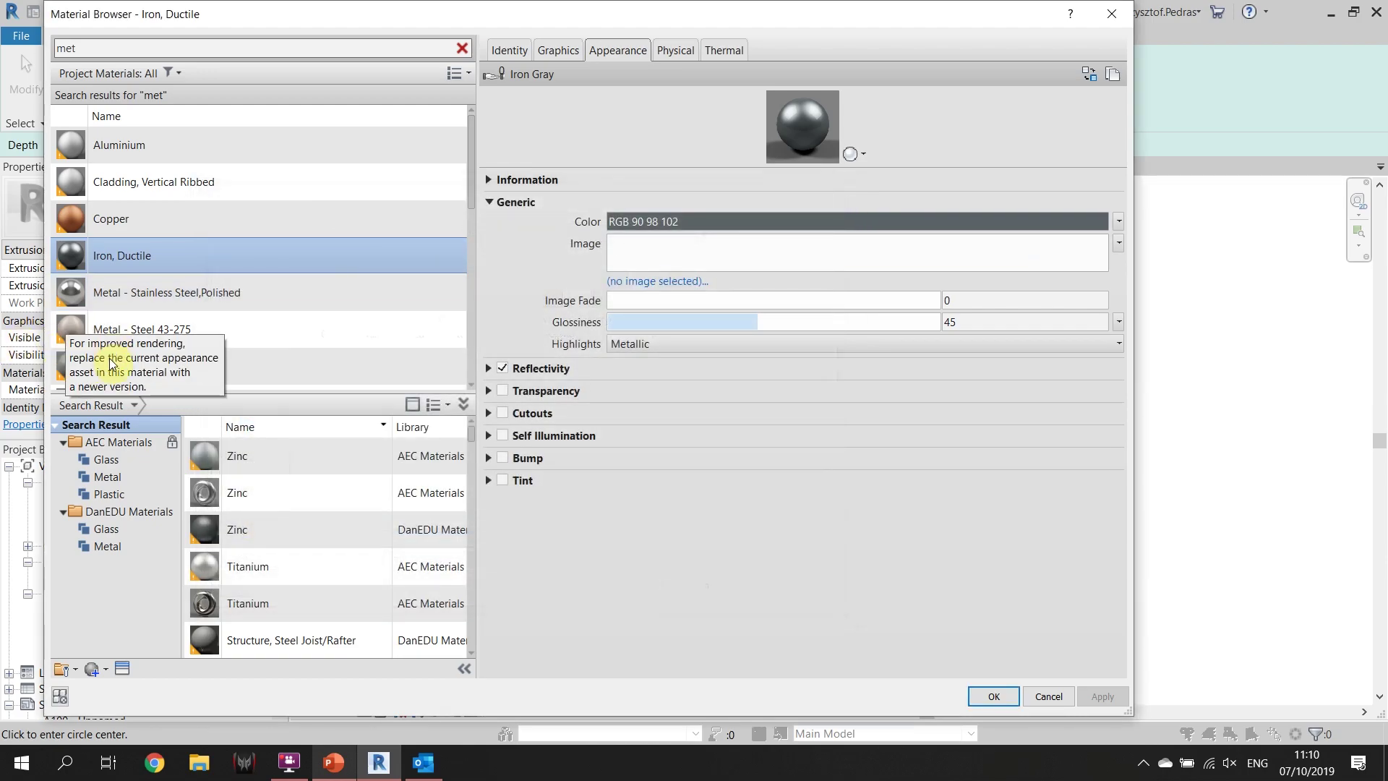
Assign the material Metal Deck to the extrusion of the four circles and finish its sketch
left_click(111, 361)
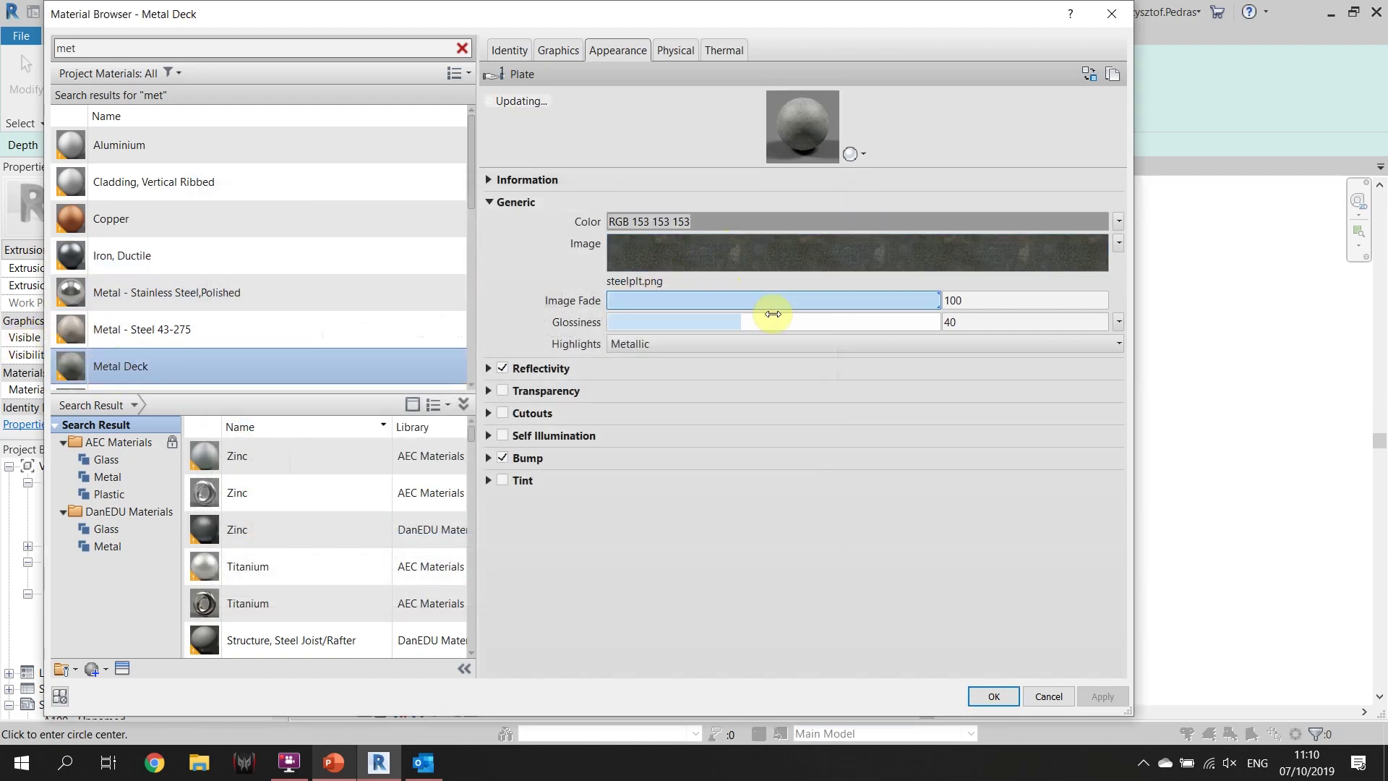
left_click(993, 696)
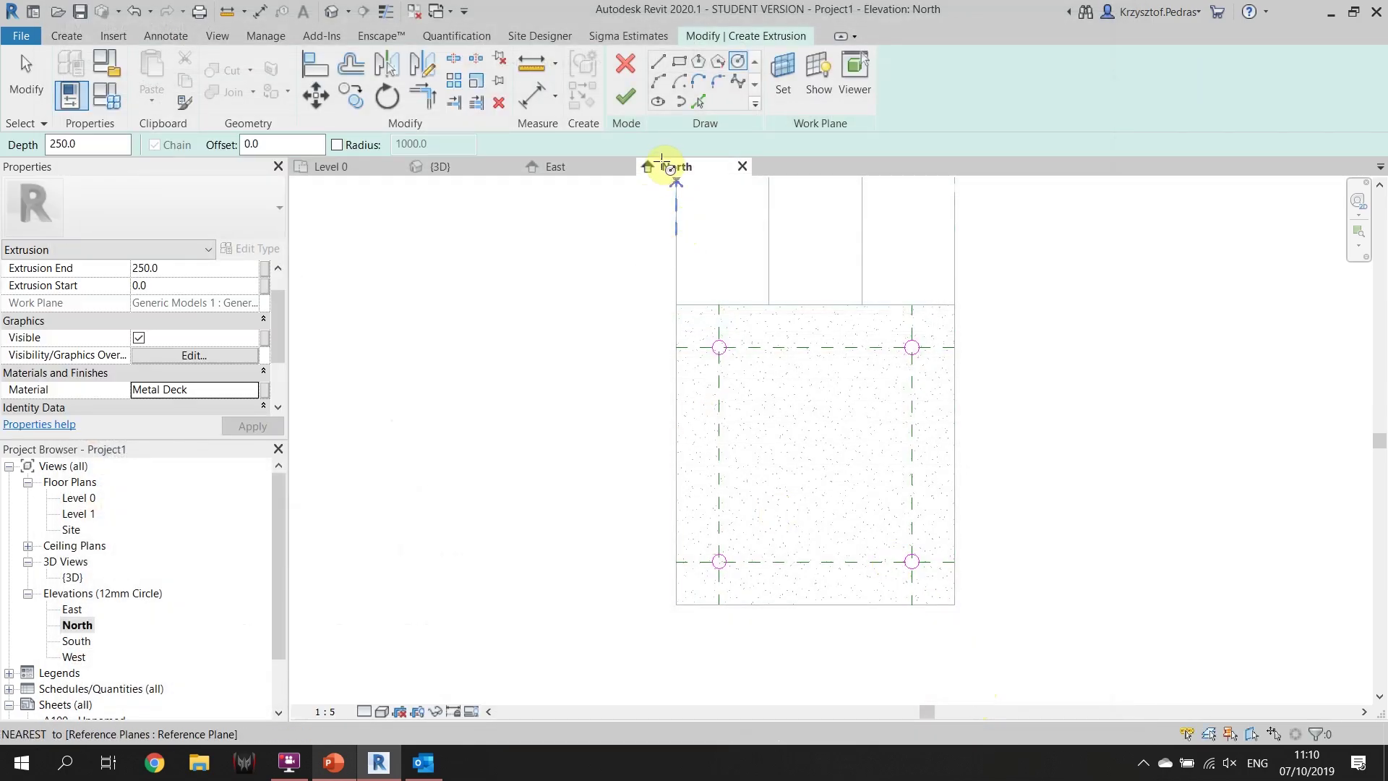
left_click(625, 96)
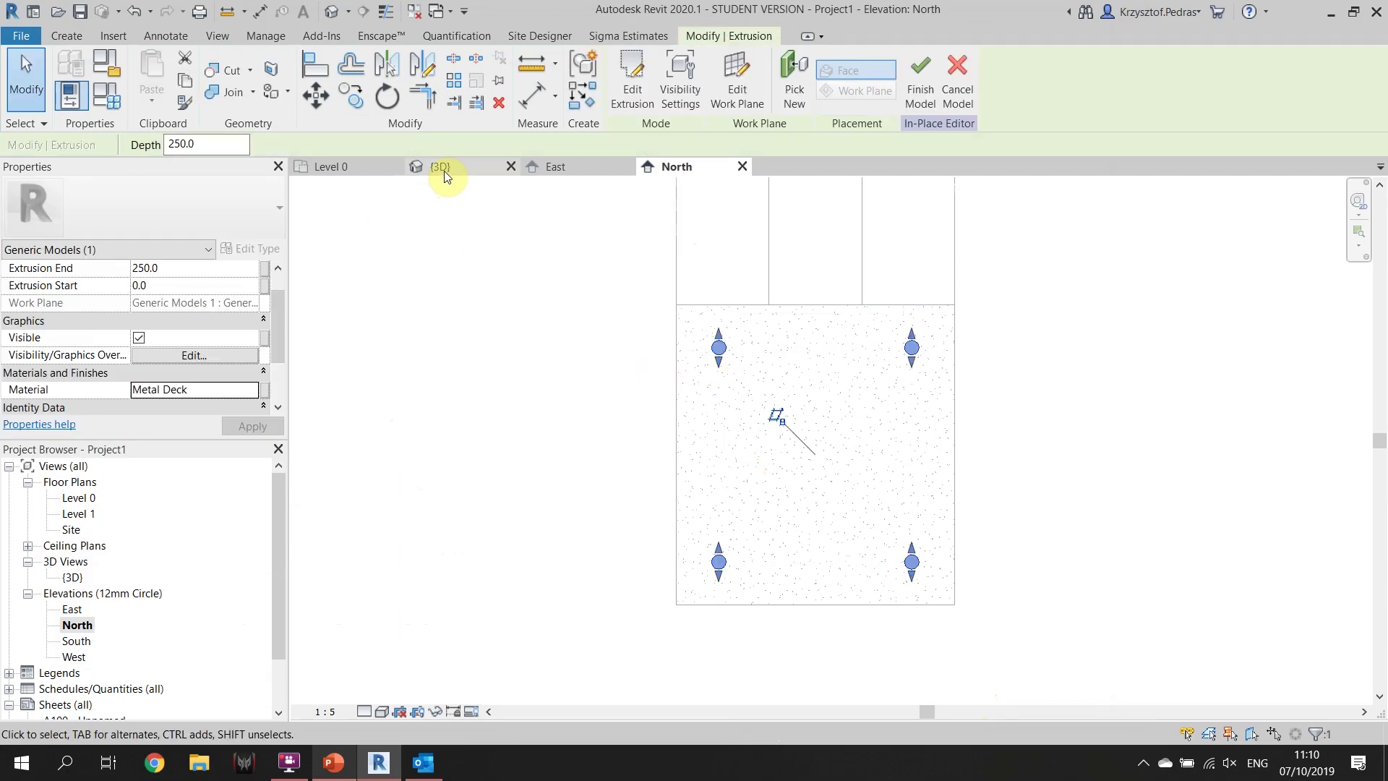
In the 3D view, stretch the extrusion of four bars through the foundation past its opposite end, to a depth of about 2288 mm
left_click(441, 167)
middle_click_drag(903, 489, 904, 553, "shift")
key("Escape")
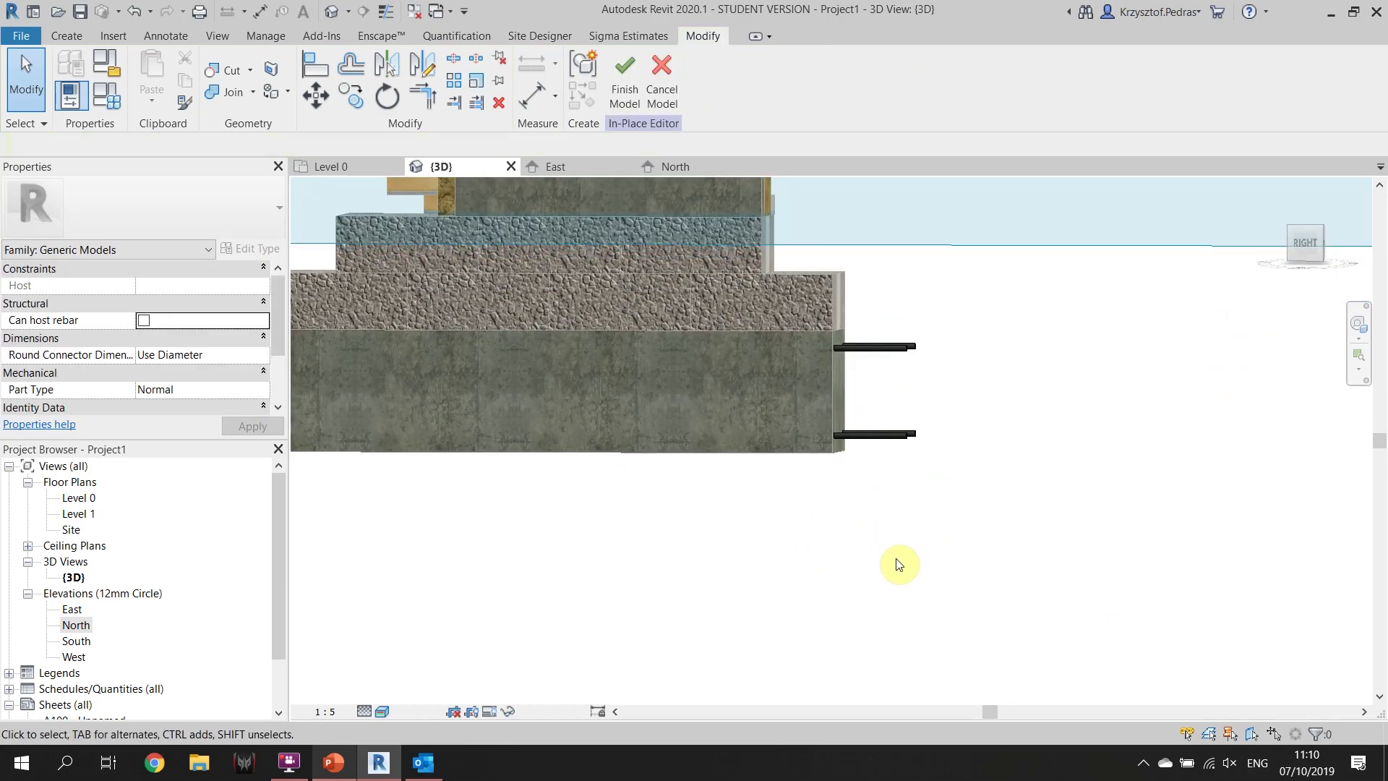
left_click(881, 347)
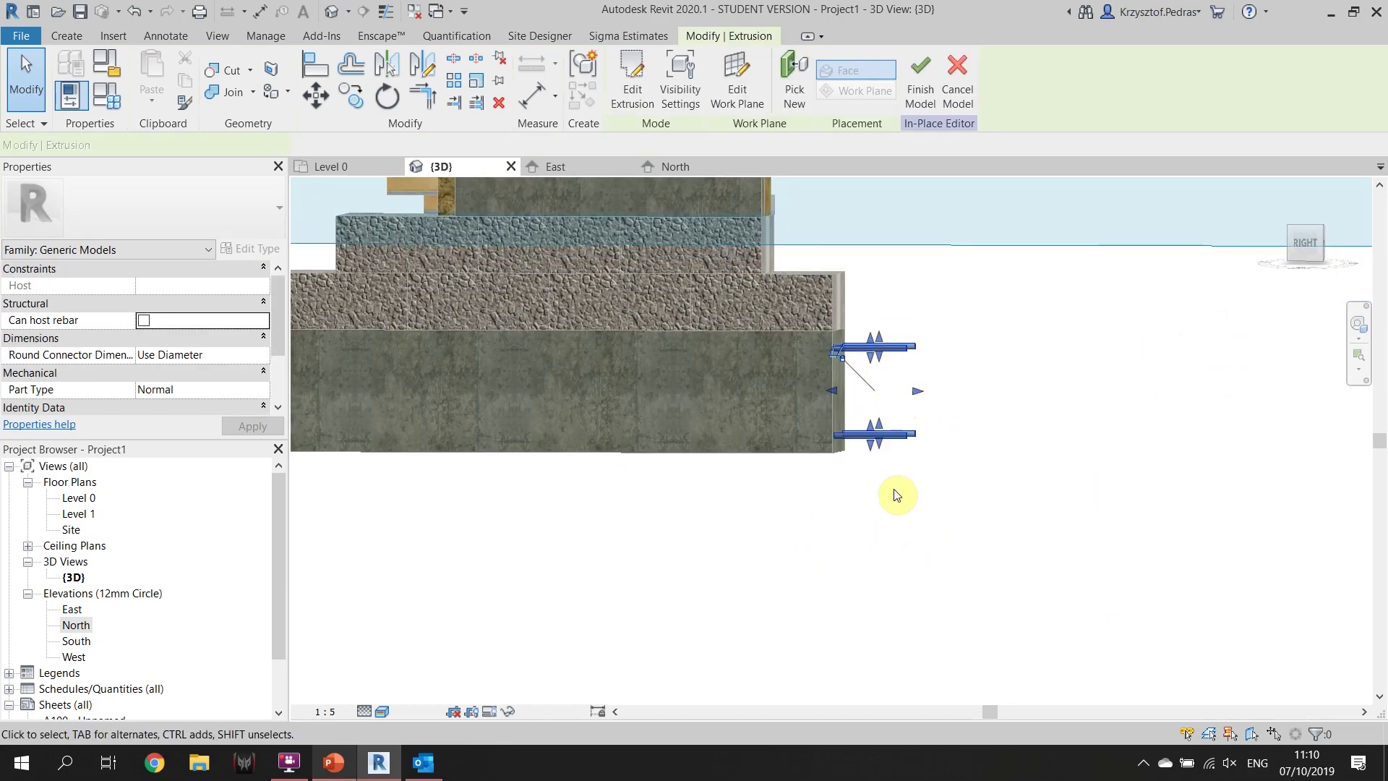
middle_click_drag(896, 489, 945, 505, "shift")
middle_click_drag(769, 564, 1166, 508)
left_click_drag(1119, 329, 655, 335)
left_click(945, 506)
middle_click_drag(945, 505, 1069, 557, "shift")
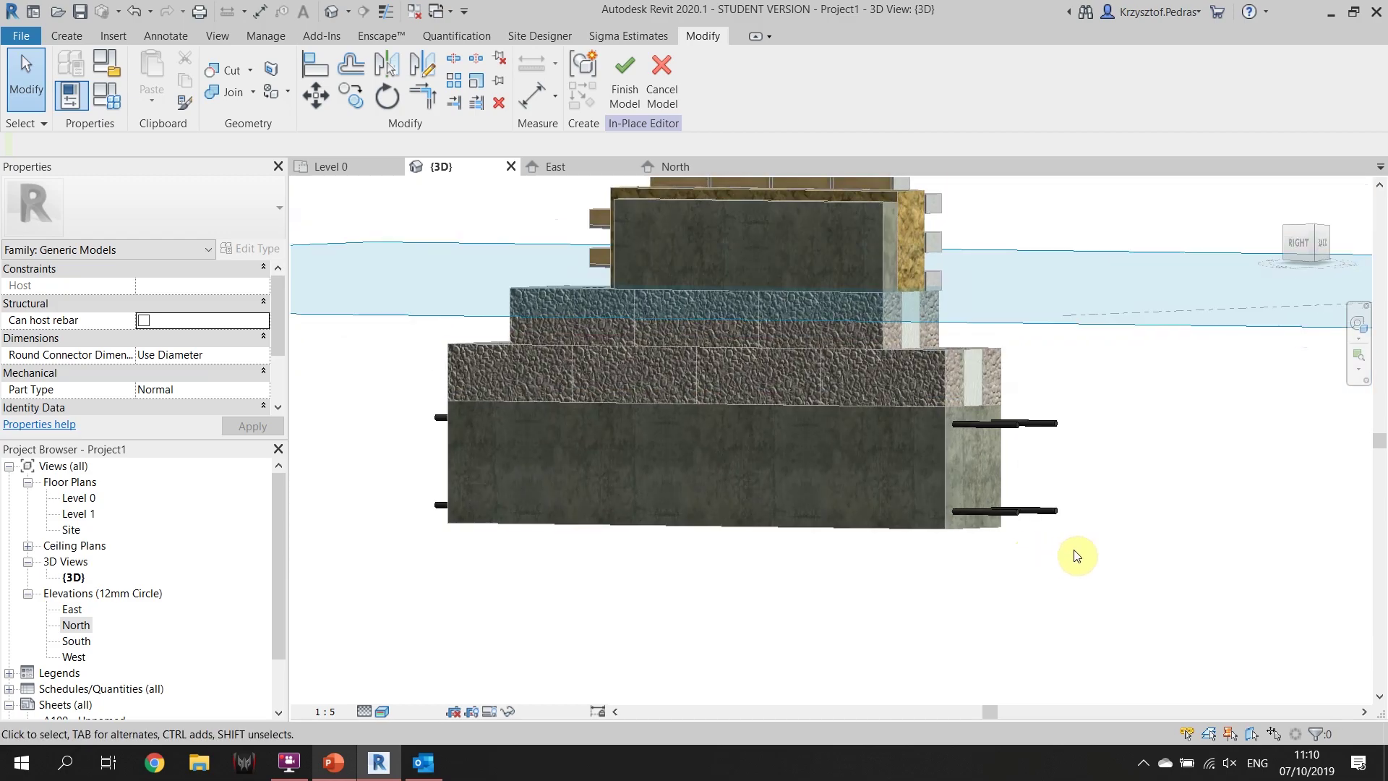
Finish the in-place model of the four bars
scroll(1103, 583, "up", 3)
left_click(1023, 466)
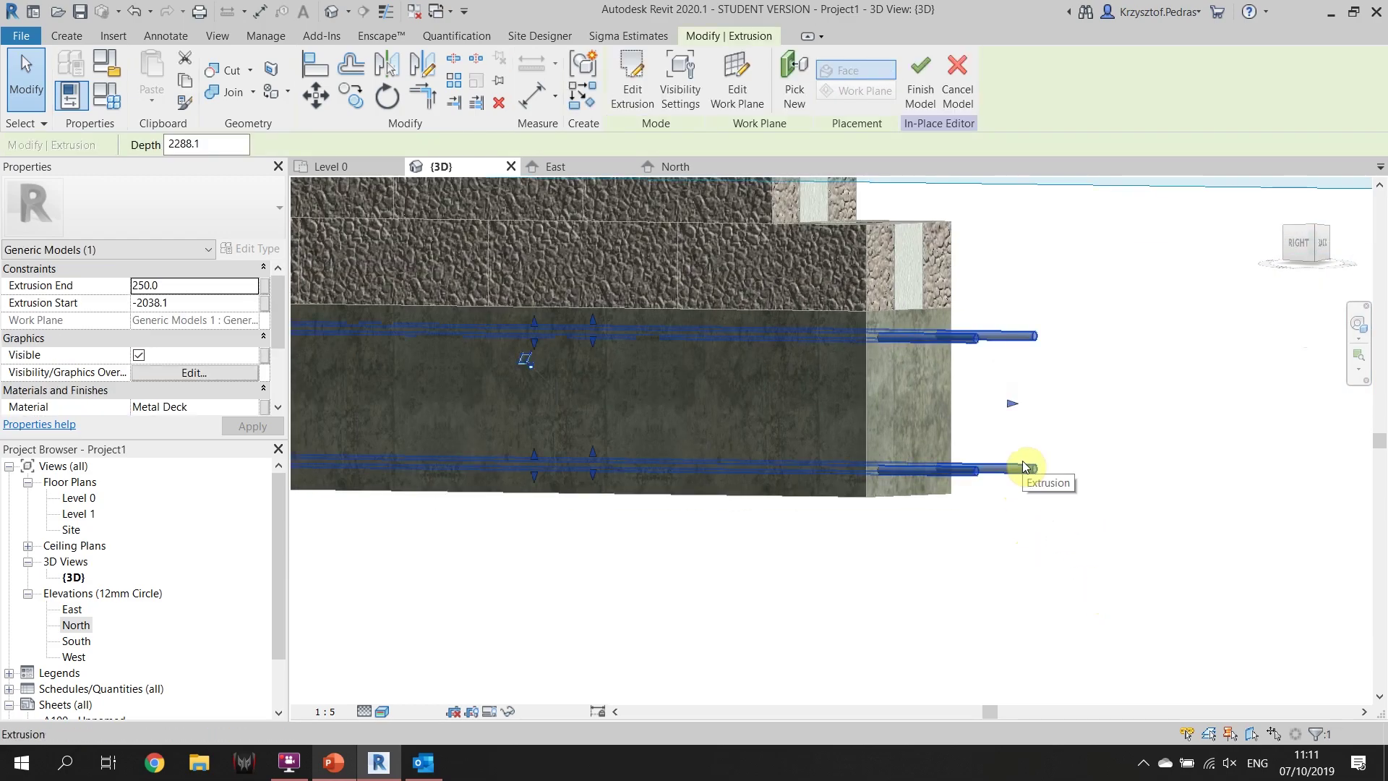
left_click(231, 73)
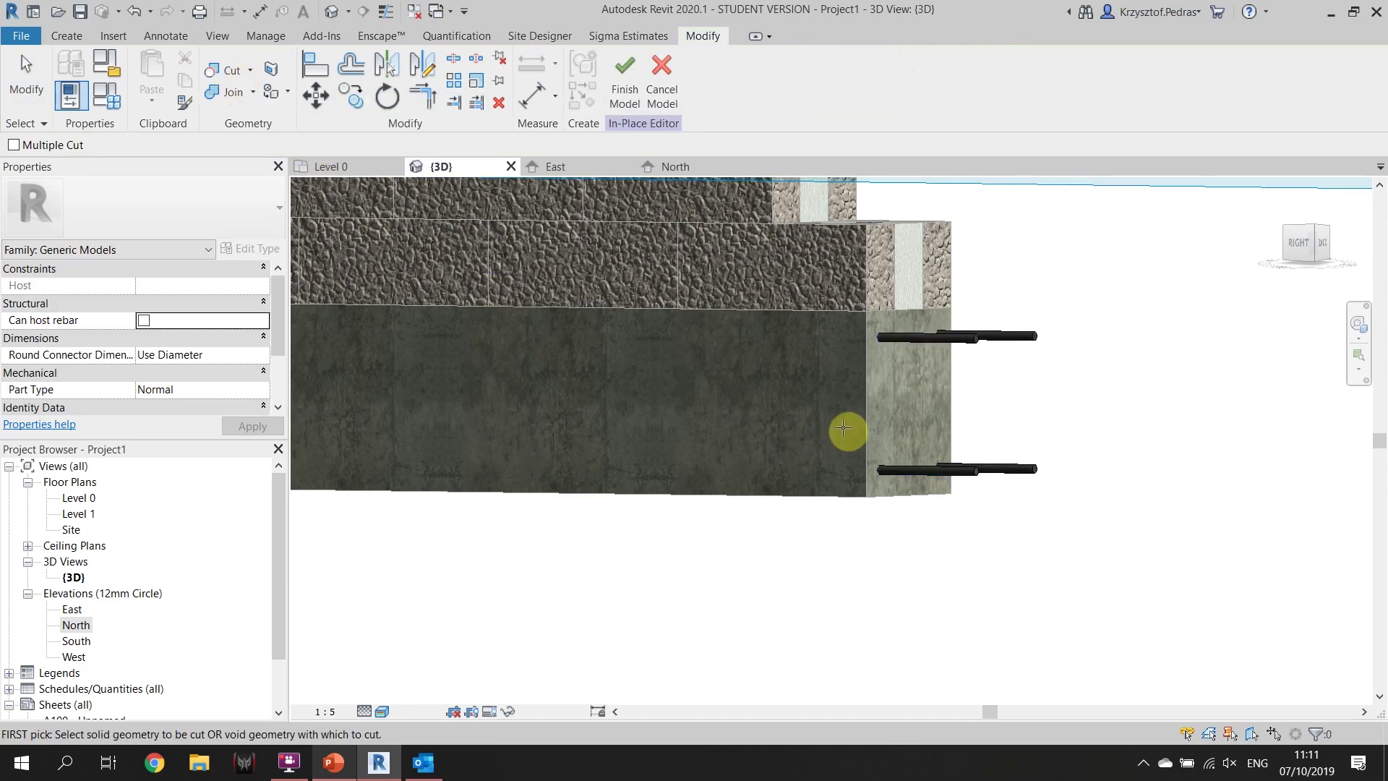
scroll(891, 456, "up", 3)
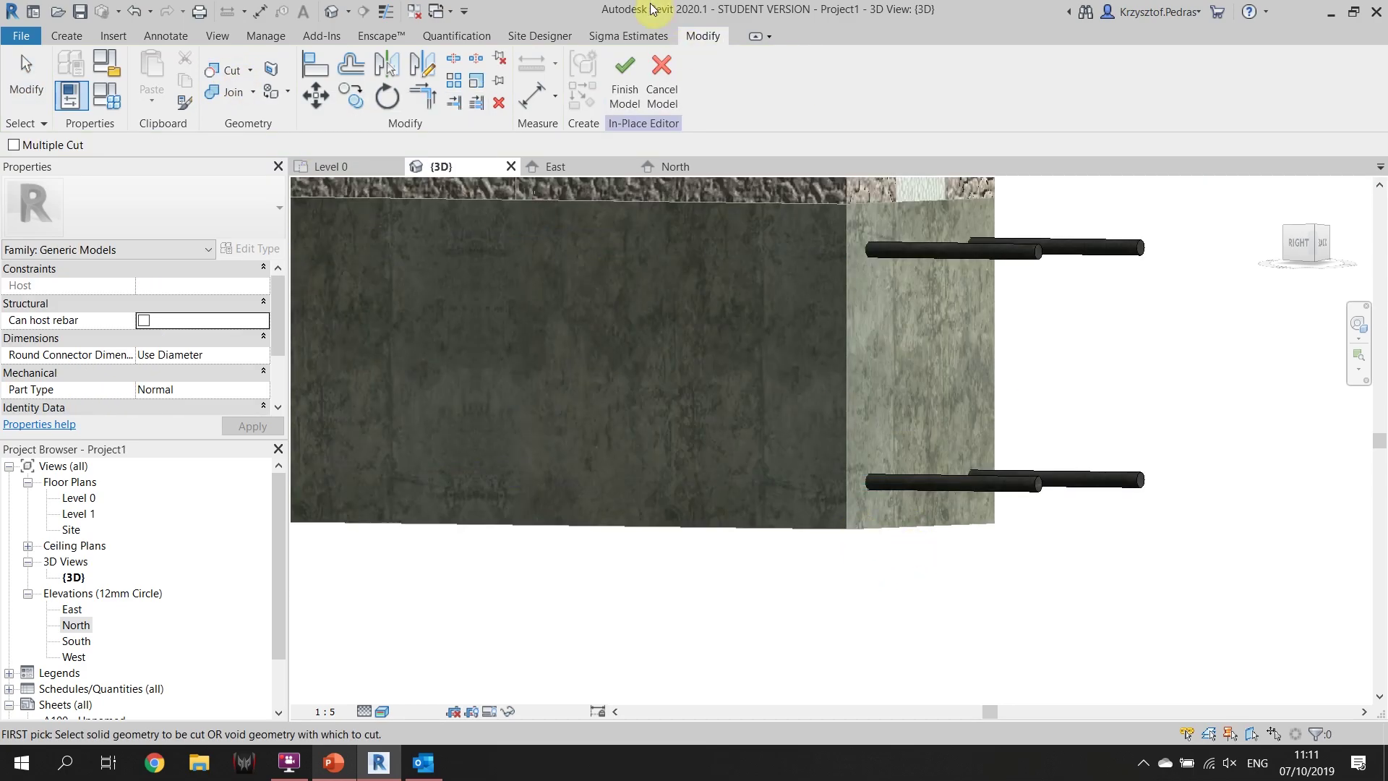
left_click(625, 70)
Cut the four bars out of the concrete foundation block with Cut Geometry and dismiss the save reminder
scroll(969, 499, "up", 1)
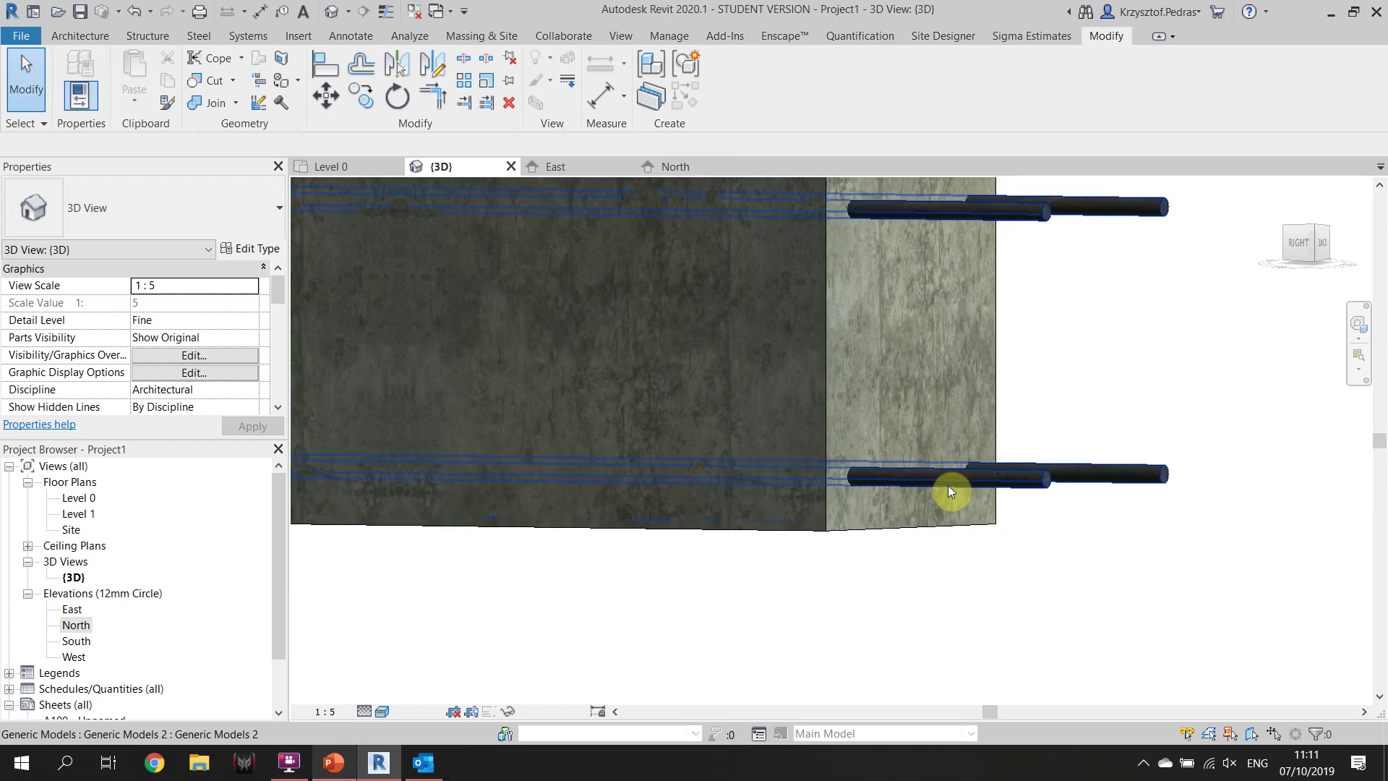
left_click(215, 85)
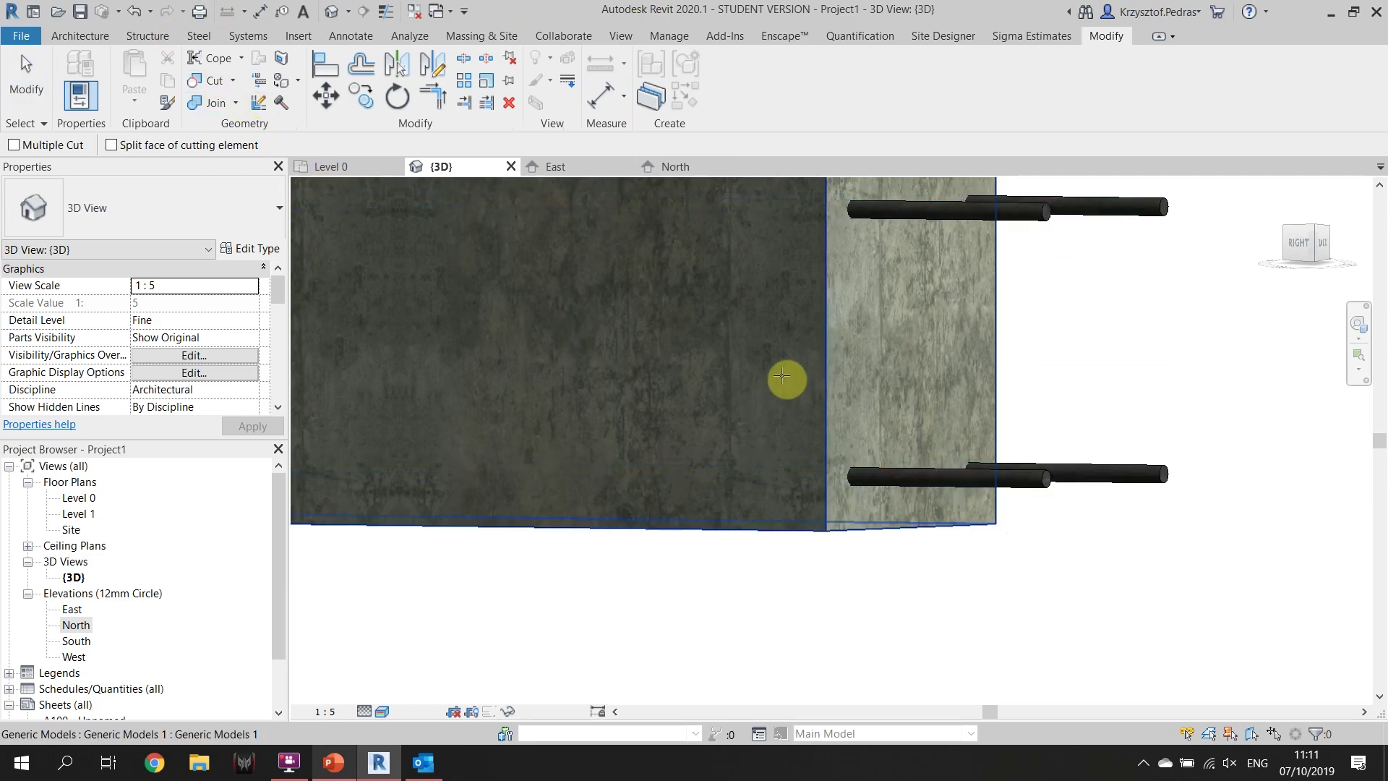
left_click(826, 365)
left_click(1053, 206)
middle_click_drag(1139, 452, 1096, 539)
scroll(1148, 474, "down", 1)
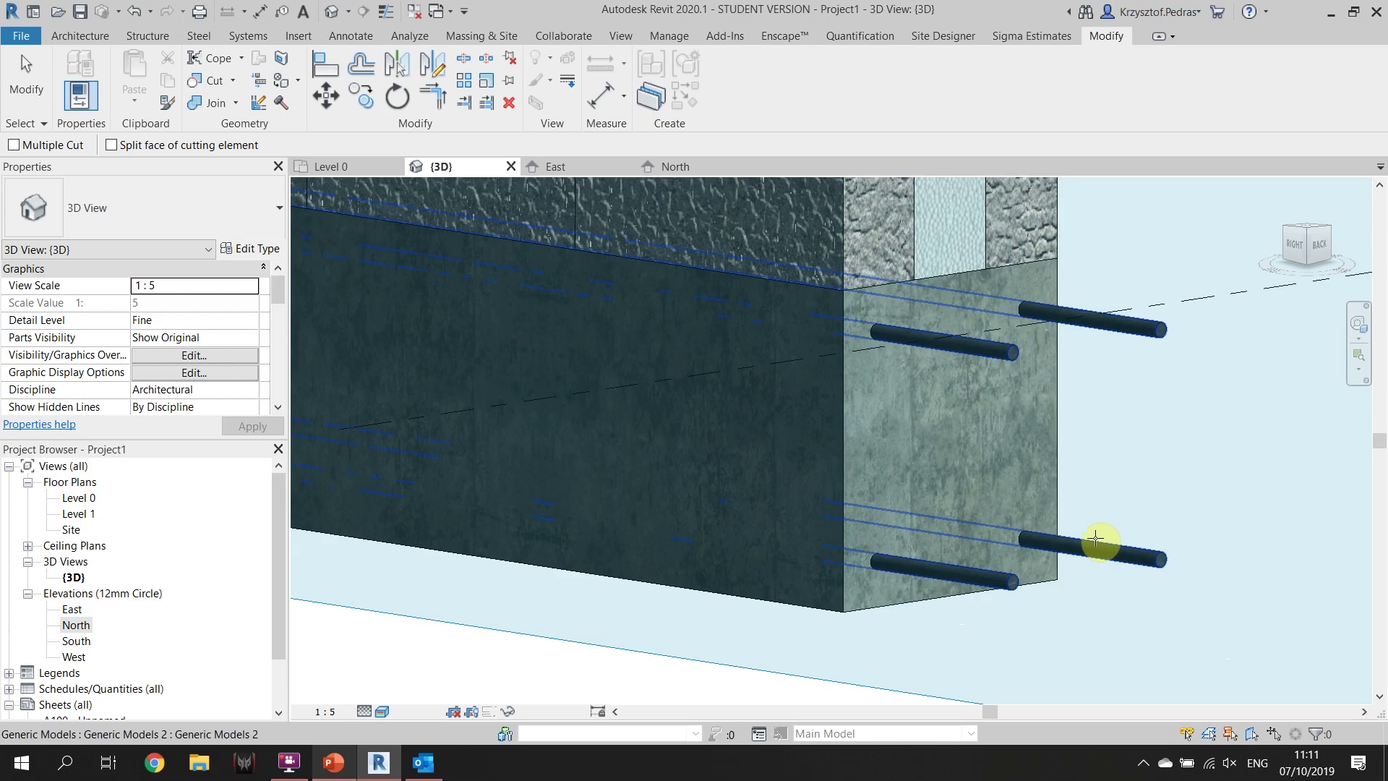
key("Escape")
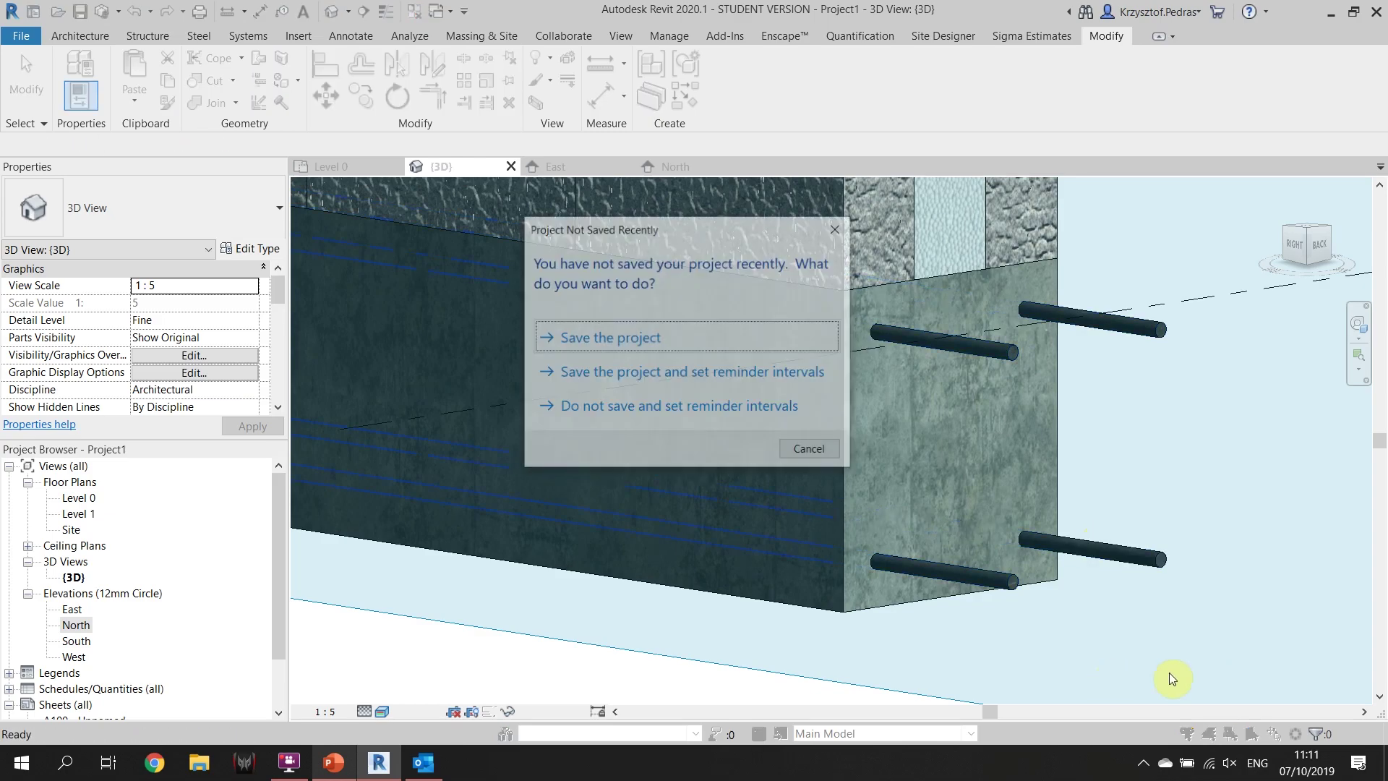
left_click(836, 221)
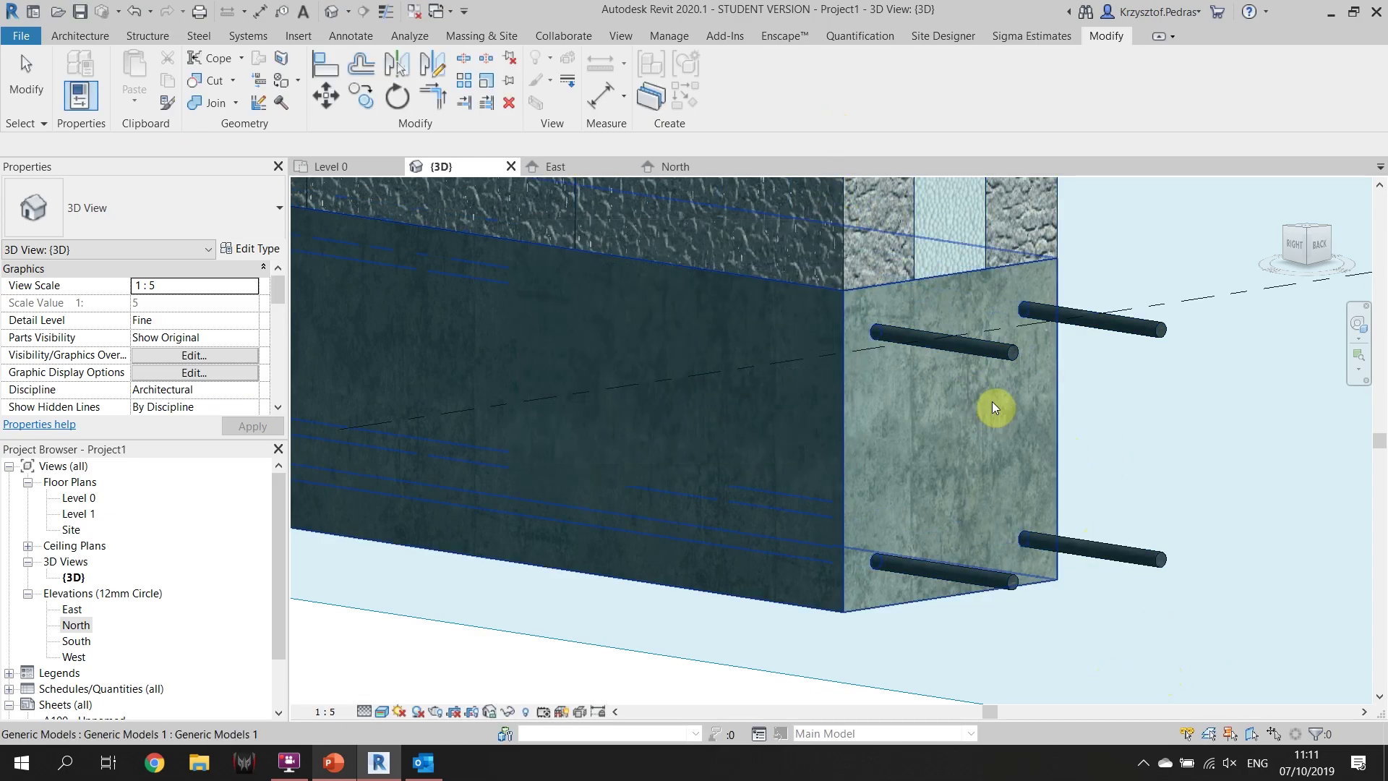
Examine where the bars pass through the end of the foundation, in the 3D view and the East elevation
left_click(996, 352)
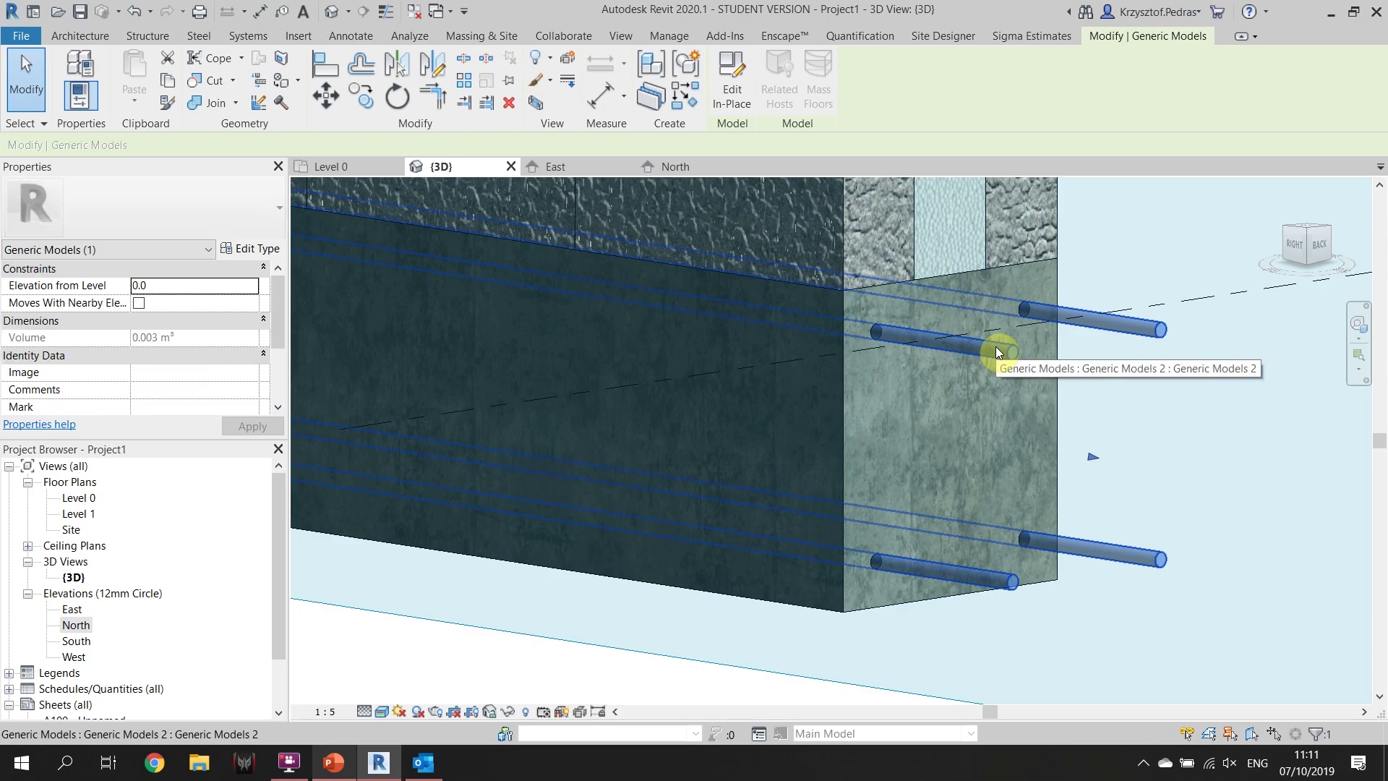
key("Escape")
middle_click_drag(996, 352, 951, 381, "shift")
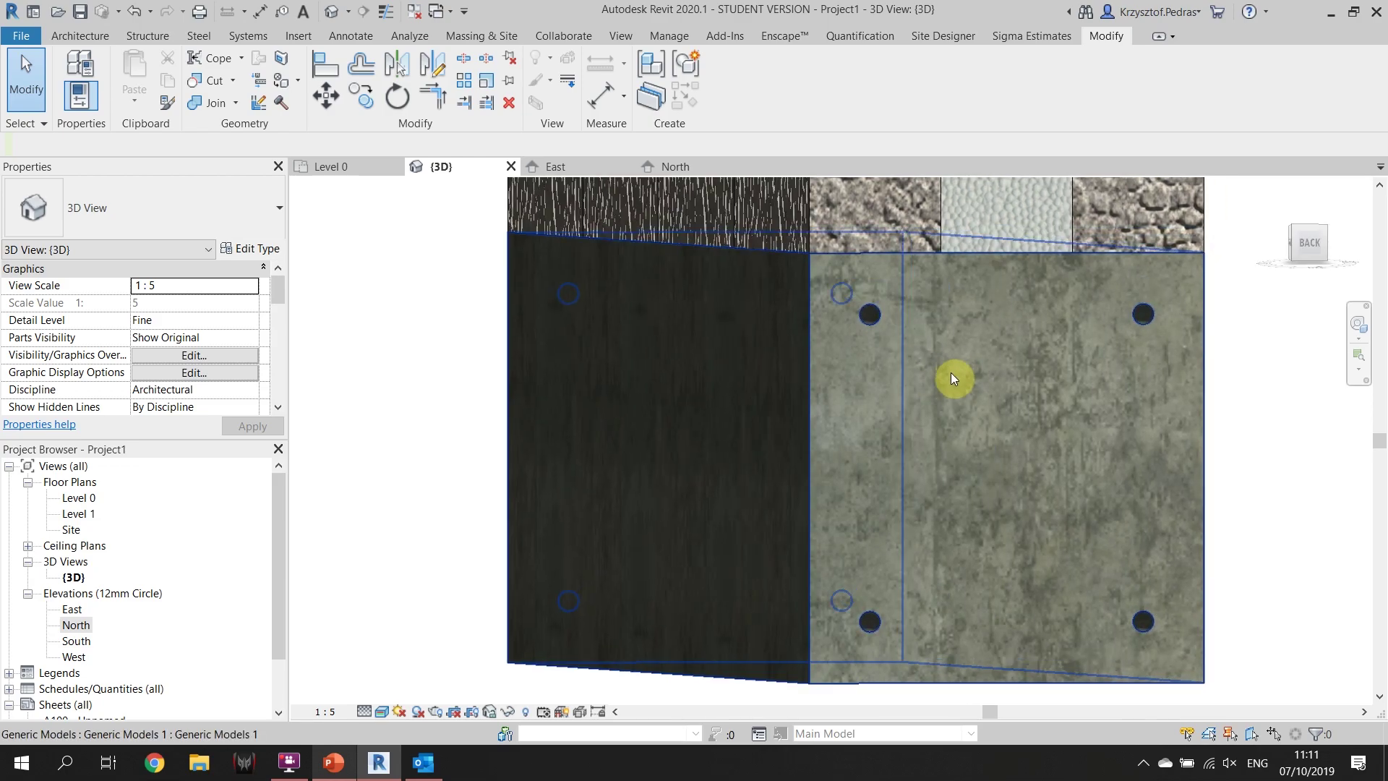
middle_click_drag(913, 431, 757, 448, "shift")
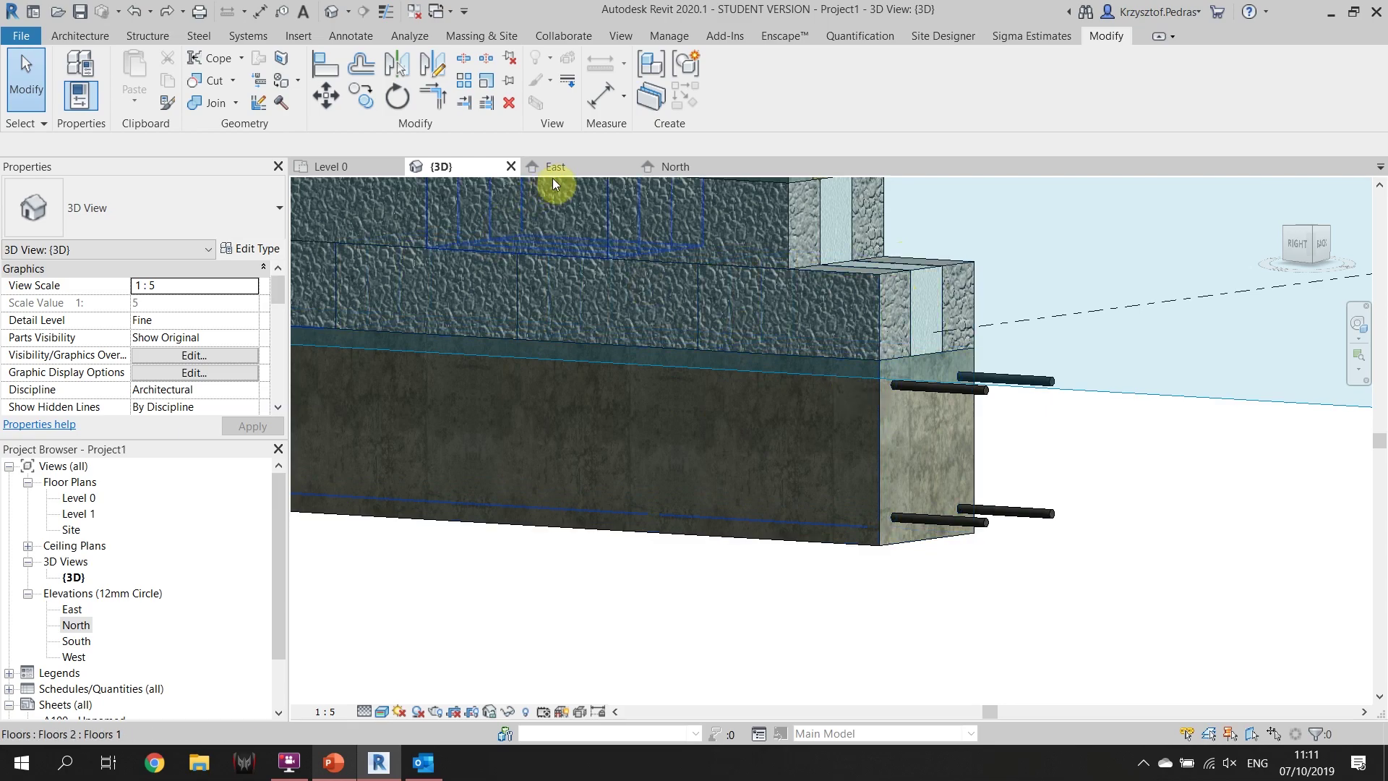
left_click(578, 163)
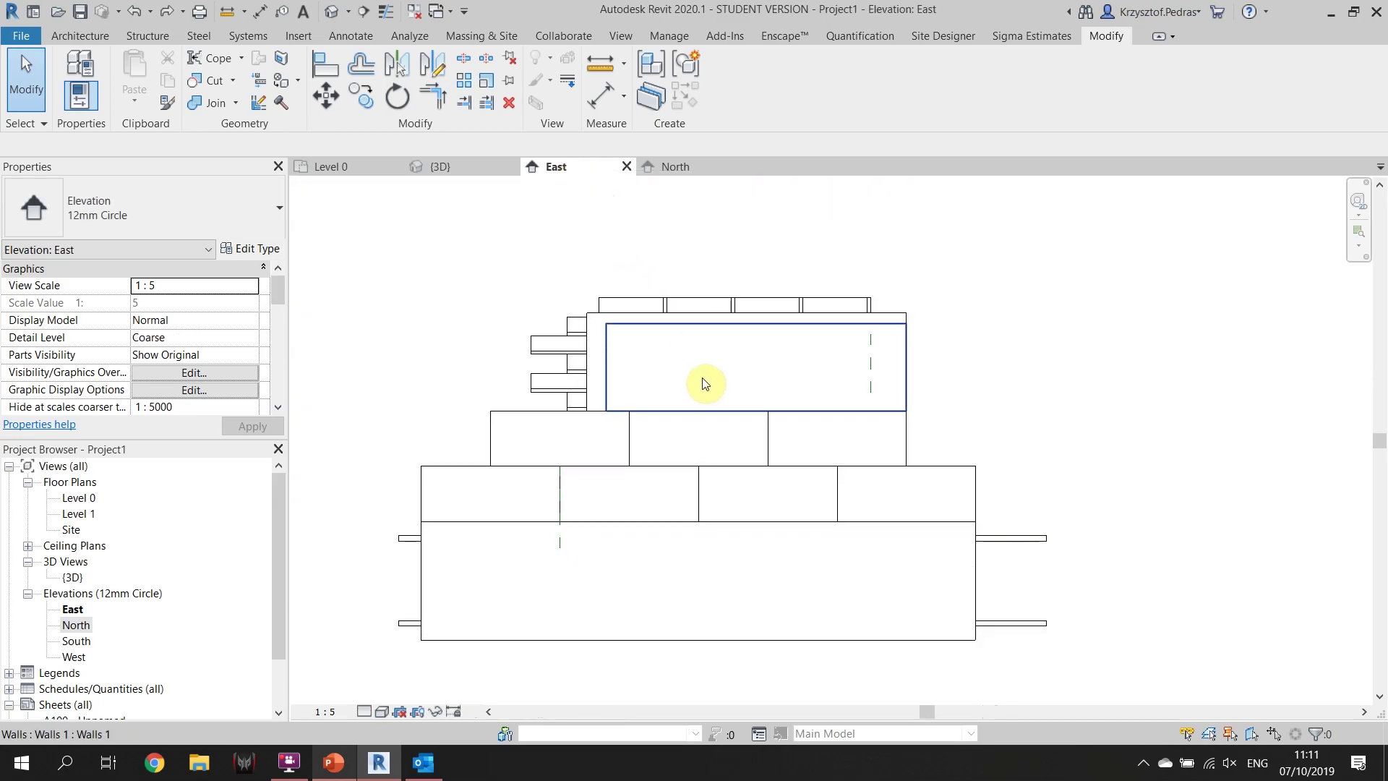
In the North elevation, start a new in-place component in the Generic Models category and accept its default name
left_click(684, 168)
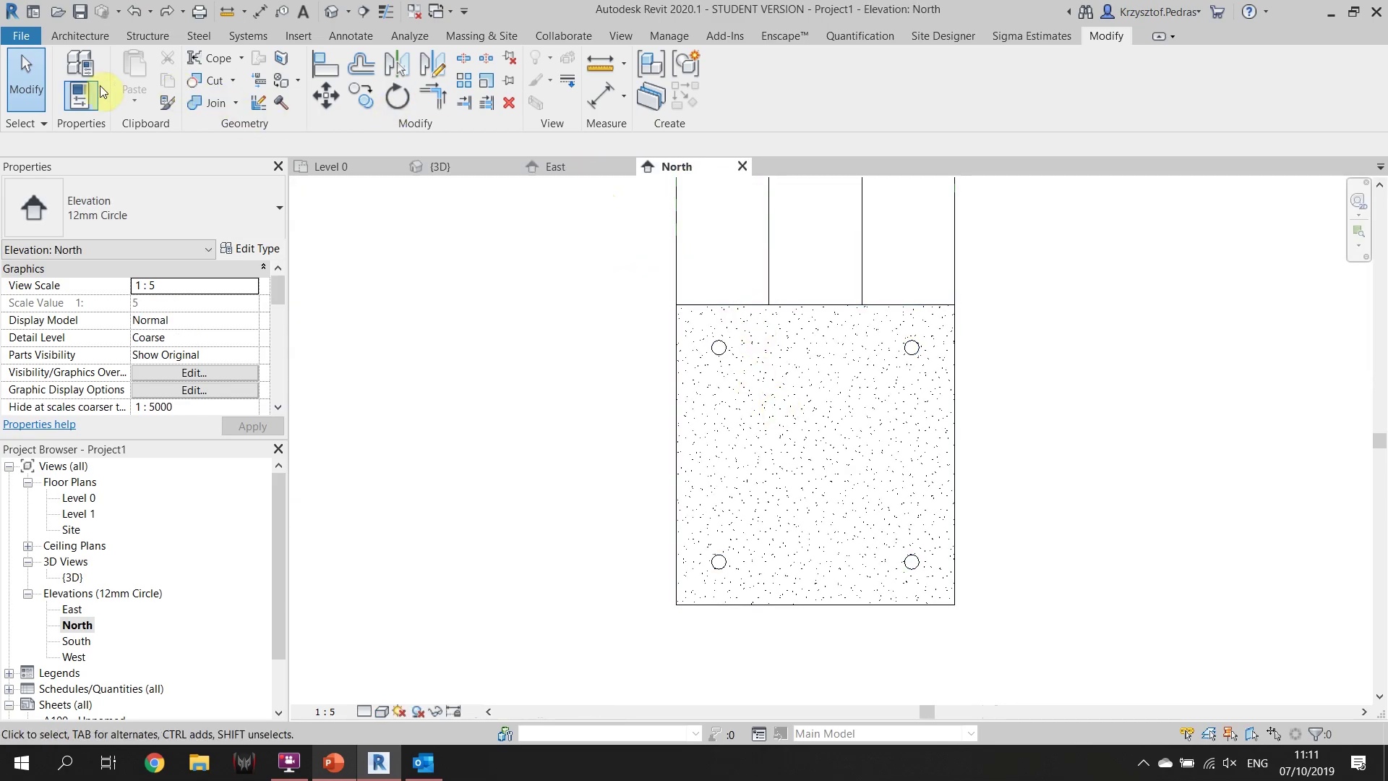
left_click(67, 38)
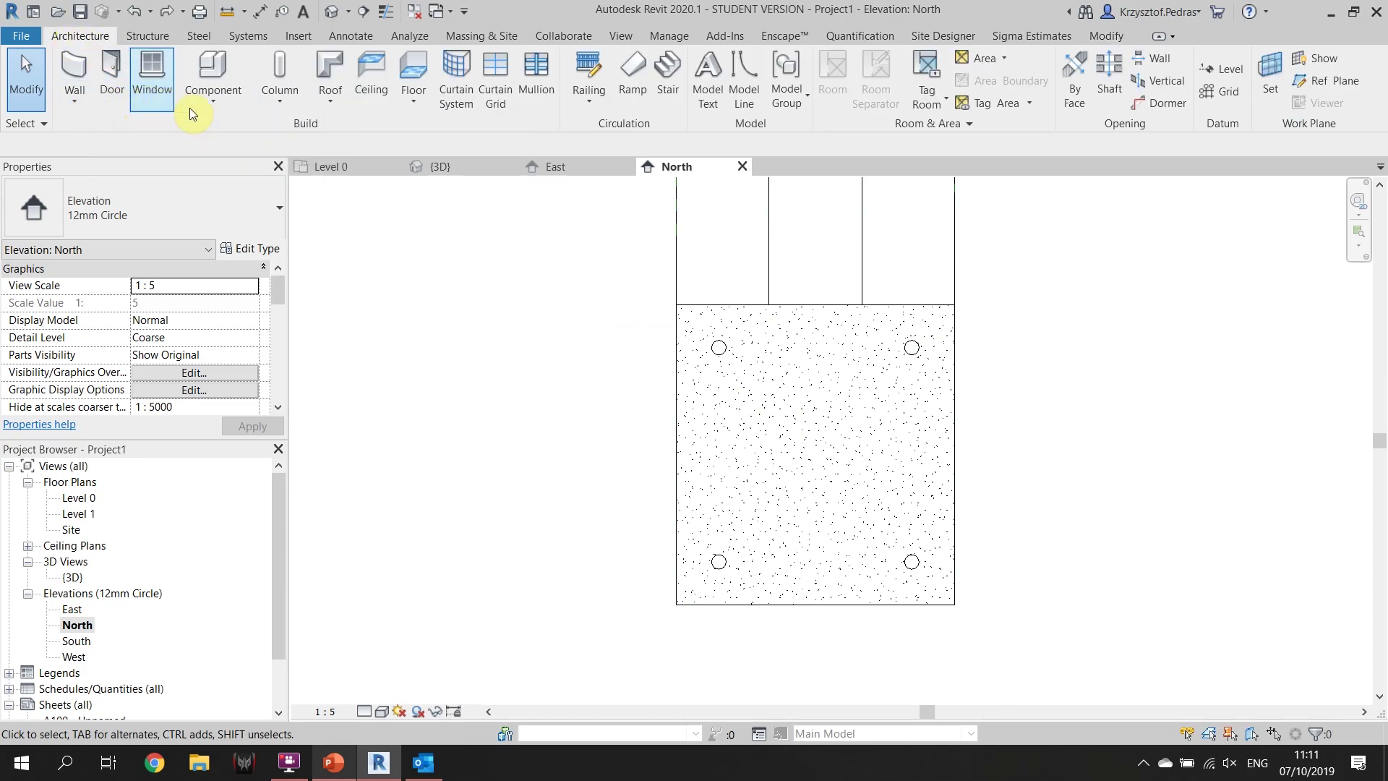
left_click(219, 103)
left_click(245, 177)
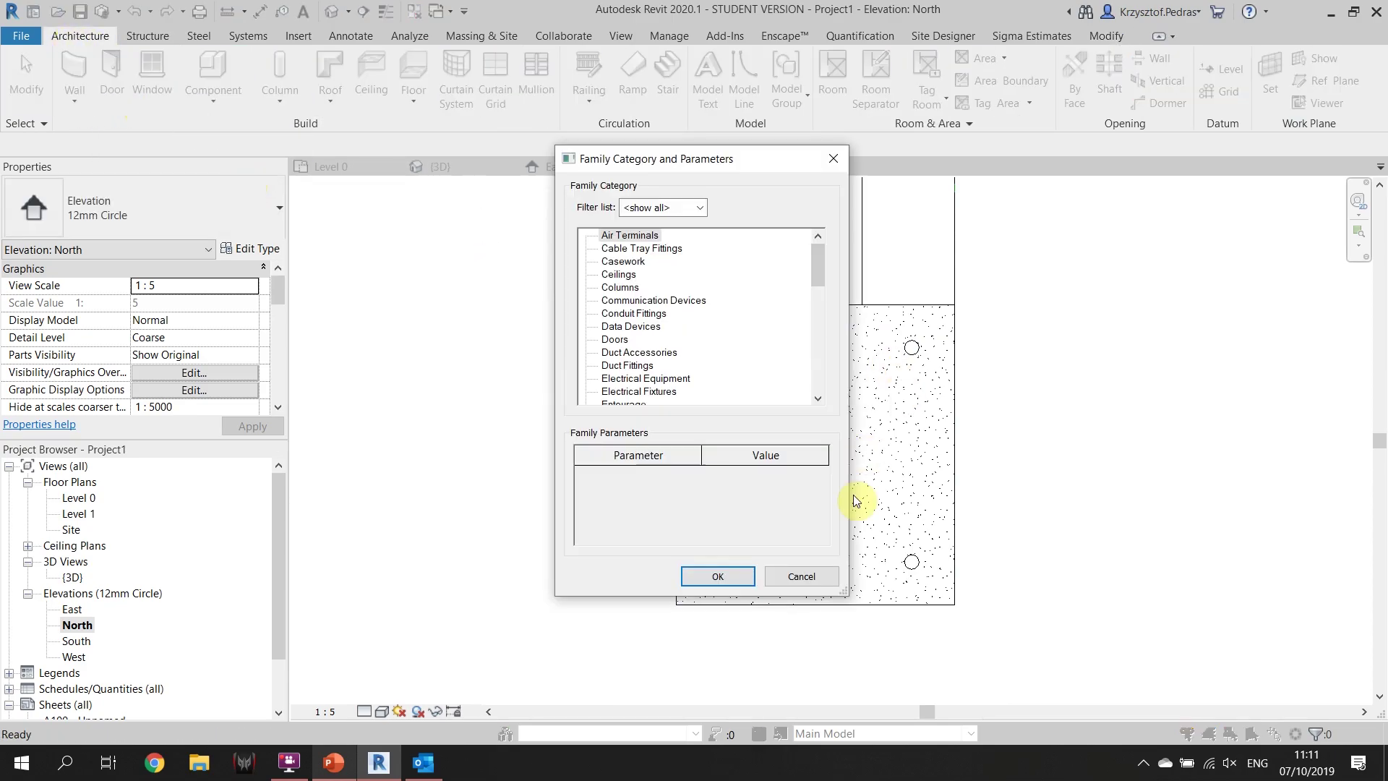
scroll(665, 340, "down", 4)
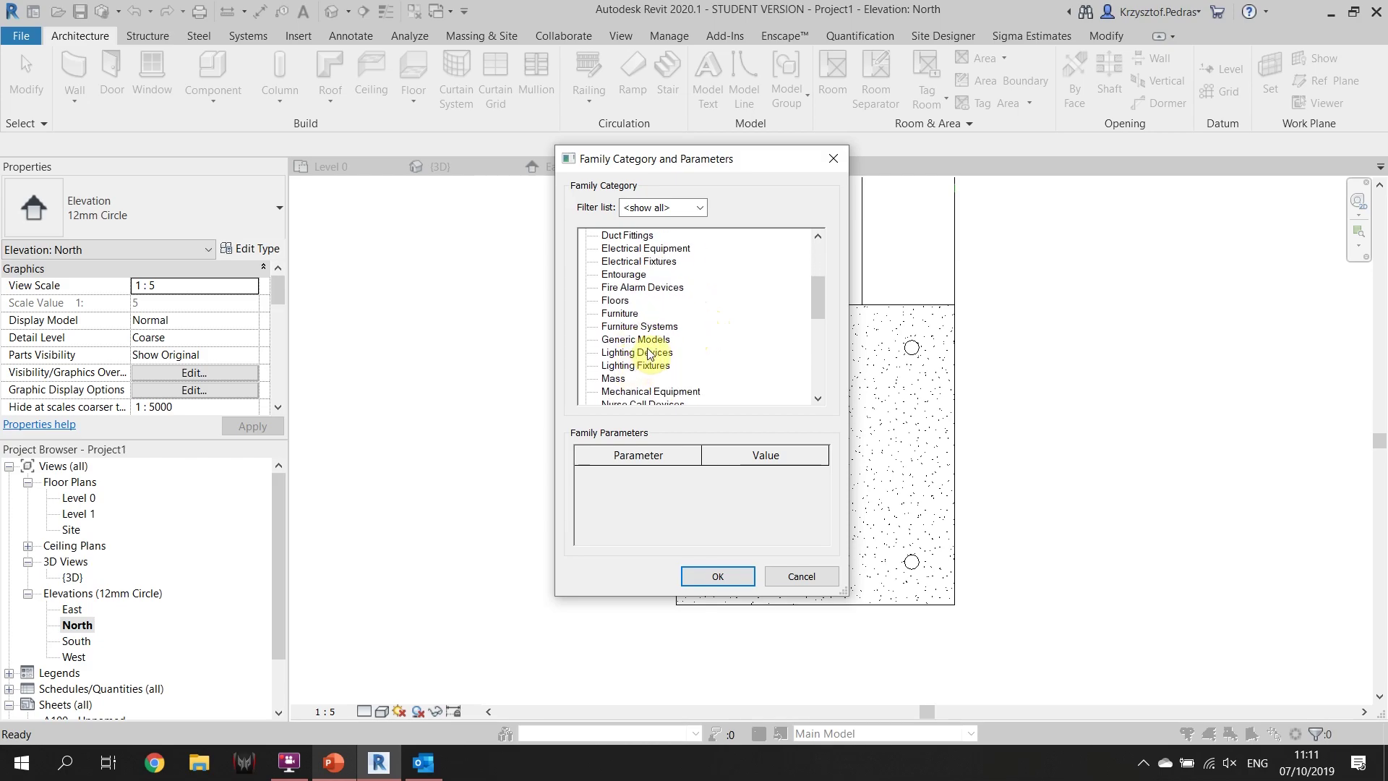
left_click(708, 578)
left_click(694, 413)
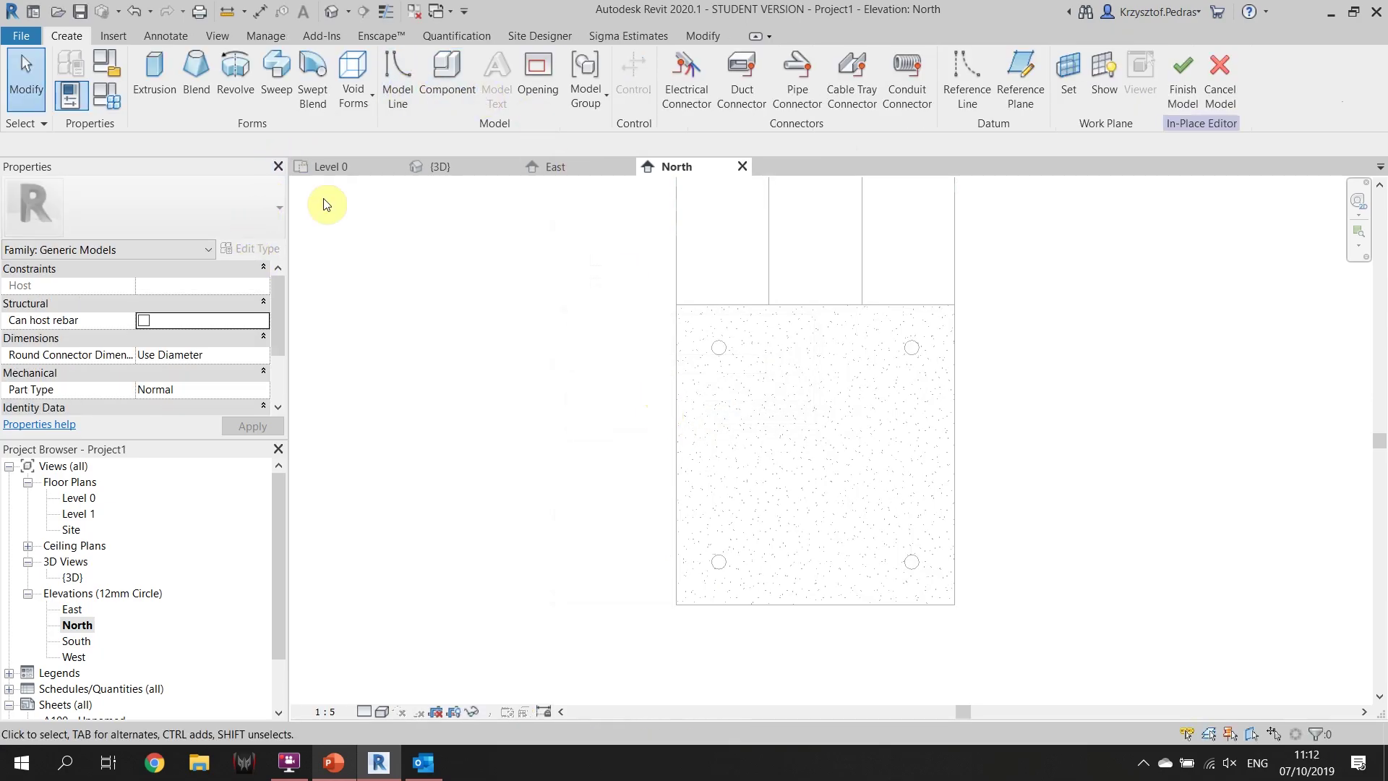
Start a Sweep with a sketched path and pick the end face of the upper-left bar as its work plane
left_click(275, 92)
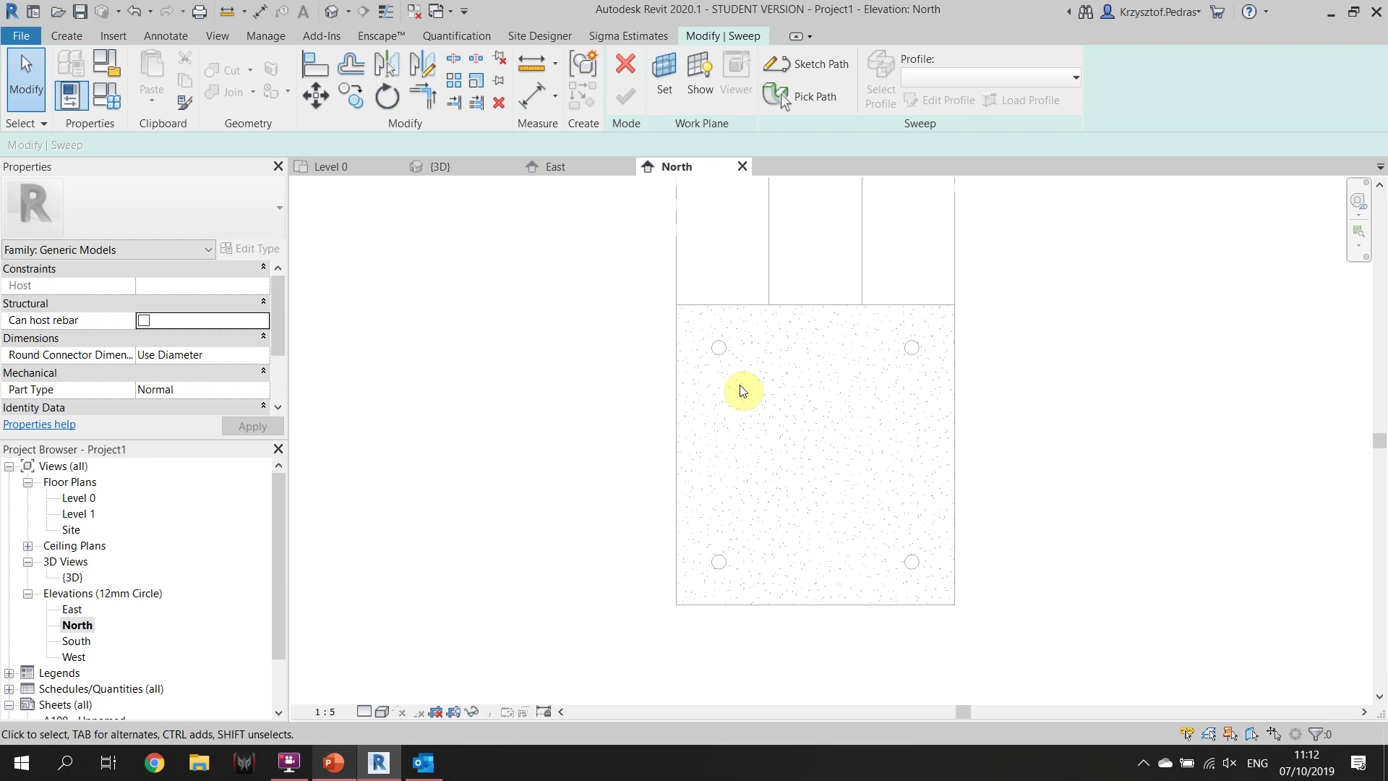
left_click(828, 72)
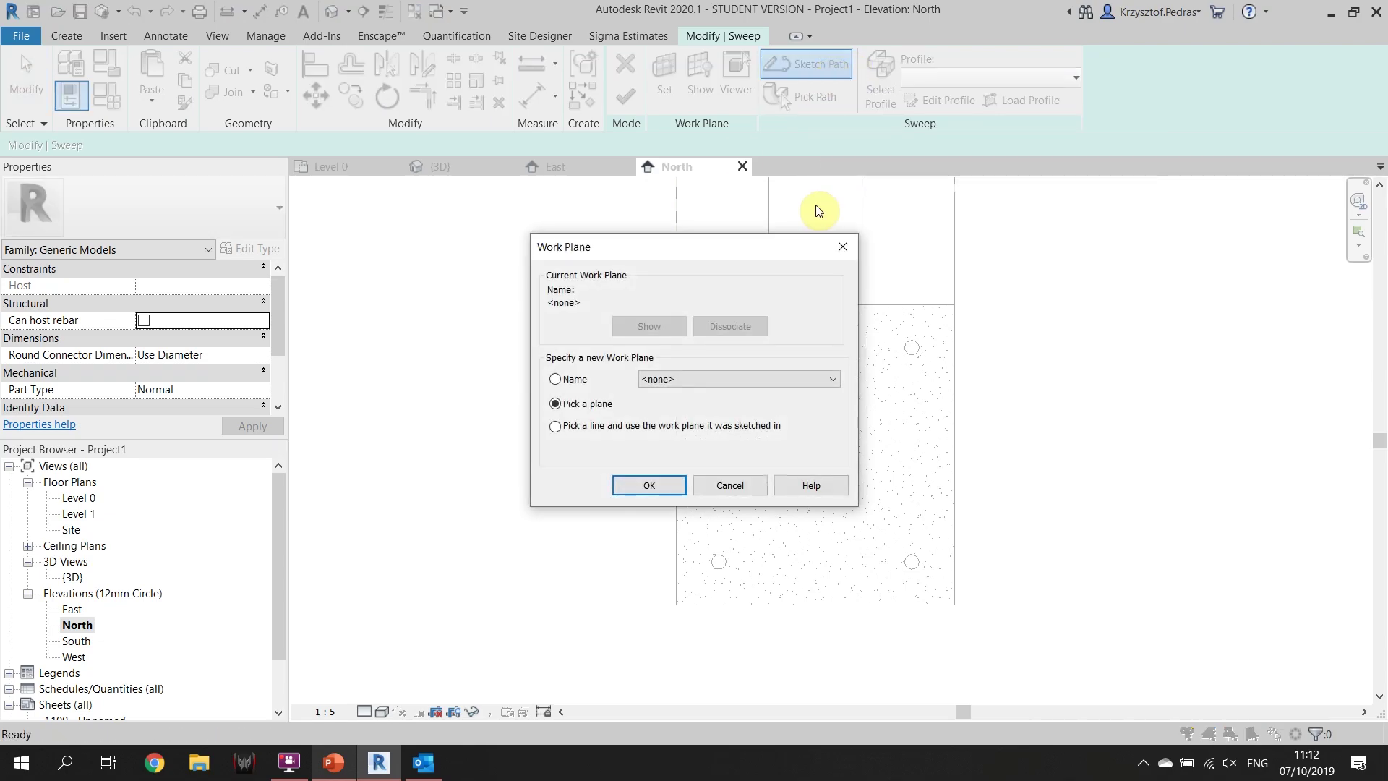
left_click(650, 484)
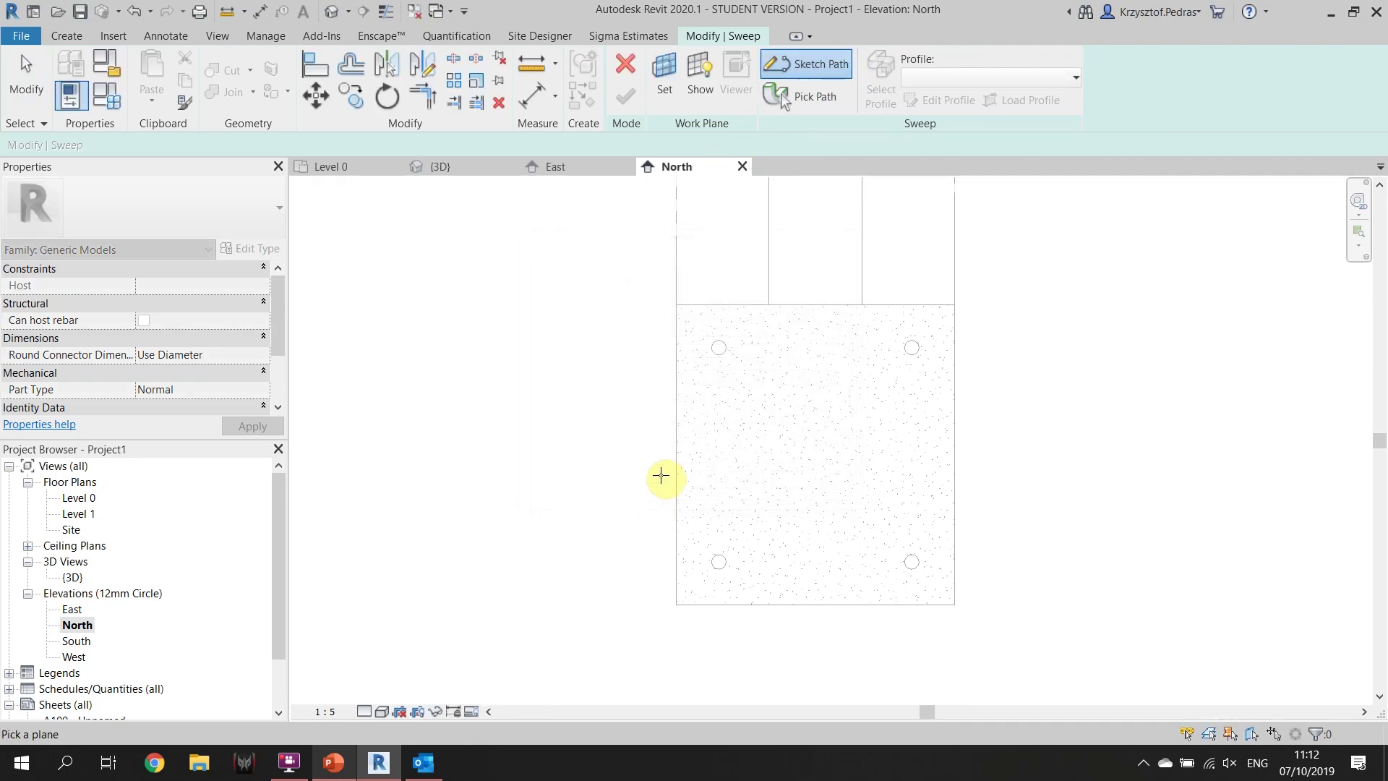
left_click(722, 347)
Sketch a horizontal path line 270 mm long between the topmost points of the two upper bars
scroll(735, 340, "up", 4)
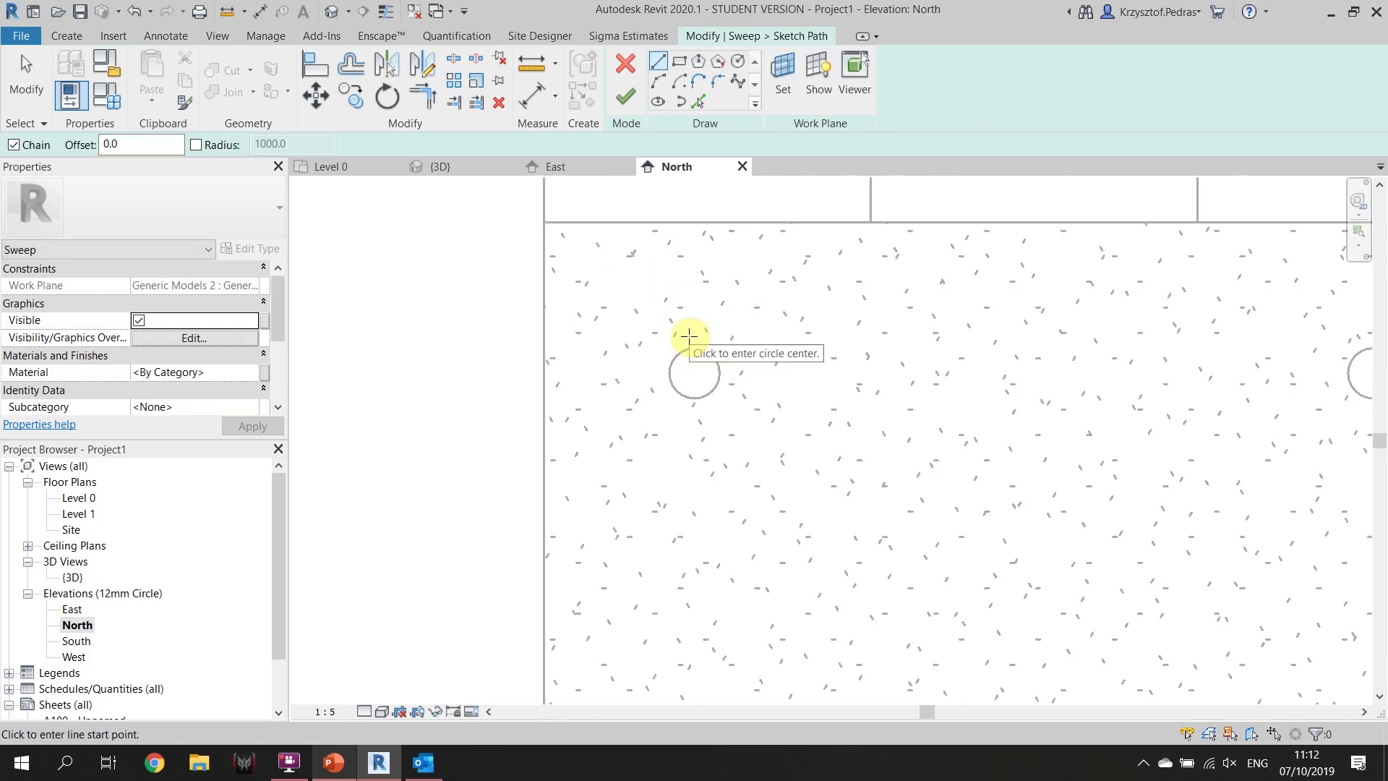
scroll(707, 346, "up", 1)
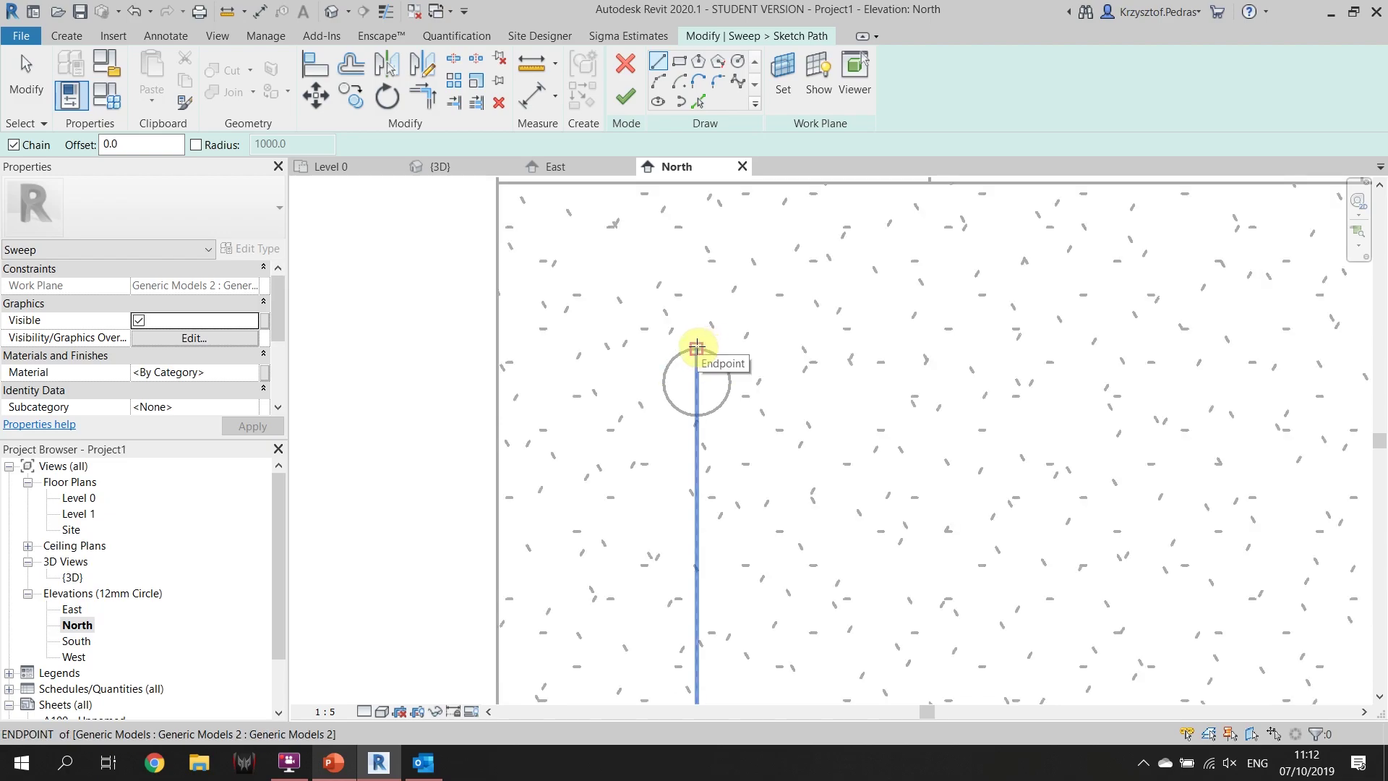
left_click(696, 347)
scroll(1065, 347, "down", 3)
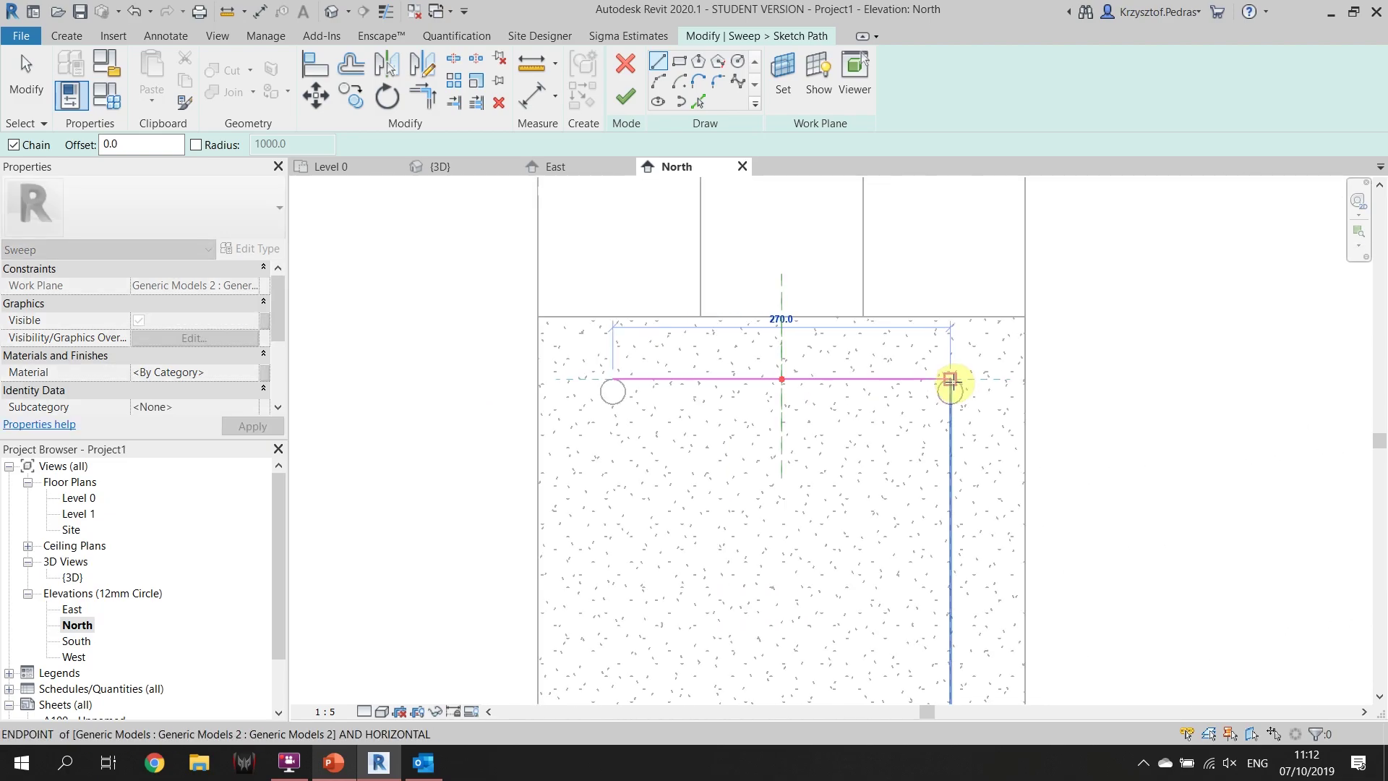
left_click(947, 381)
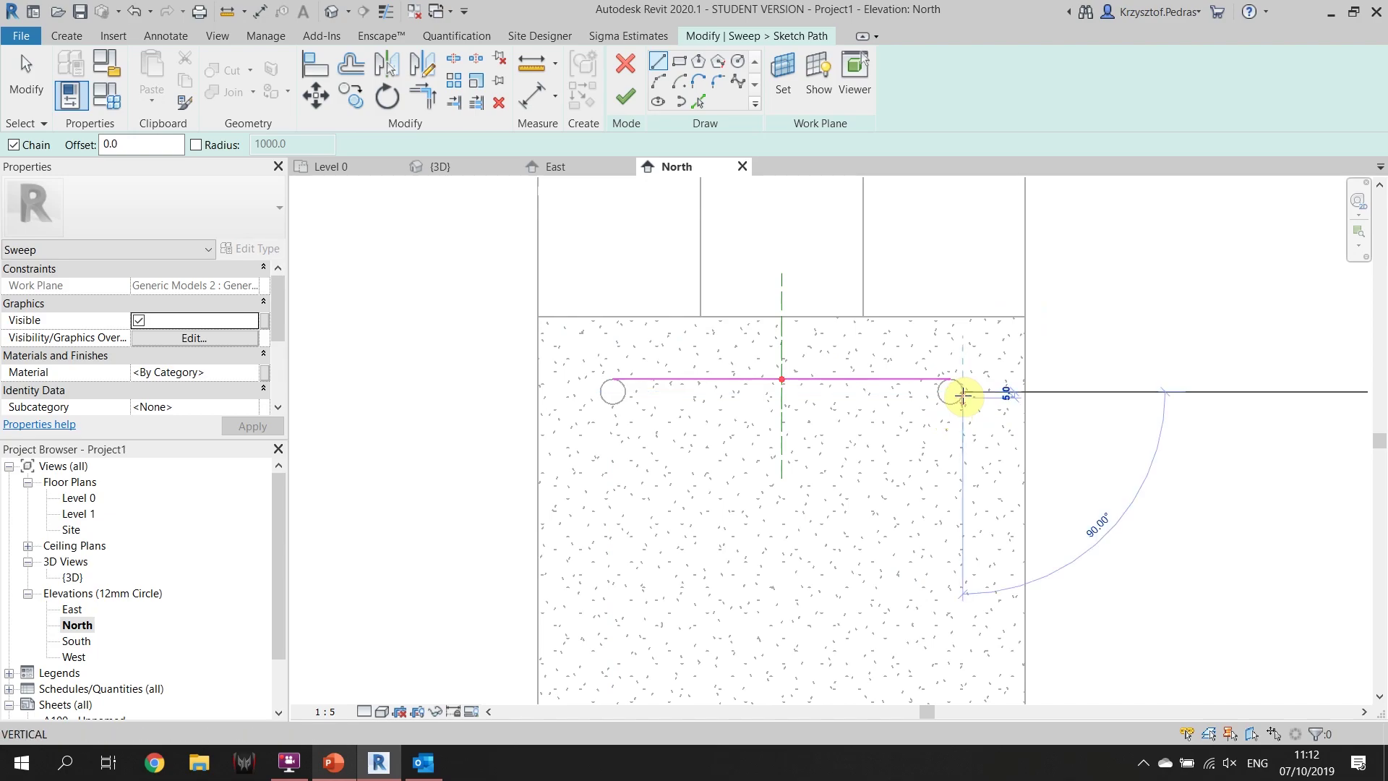
Sketch a vertical path line along the outer side of the two right-hand bars and undo the stray line after it
scroll(967, 394, "down", 1)
mouse_move(978, 457)
middle_mouse_down()
mouse_move(945, 542)
mouse_move(908, 465)
middle_mouse_up()
scroll(897, 506, "up", 3)
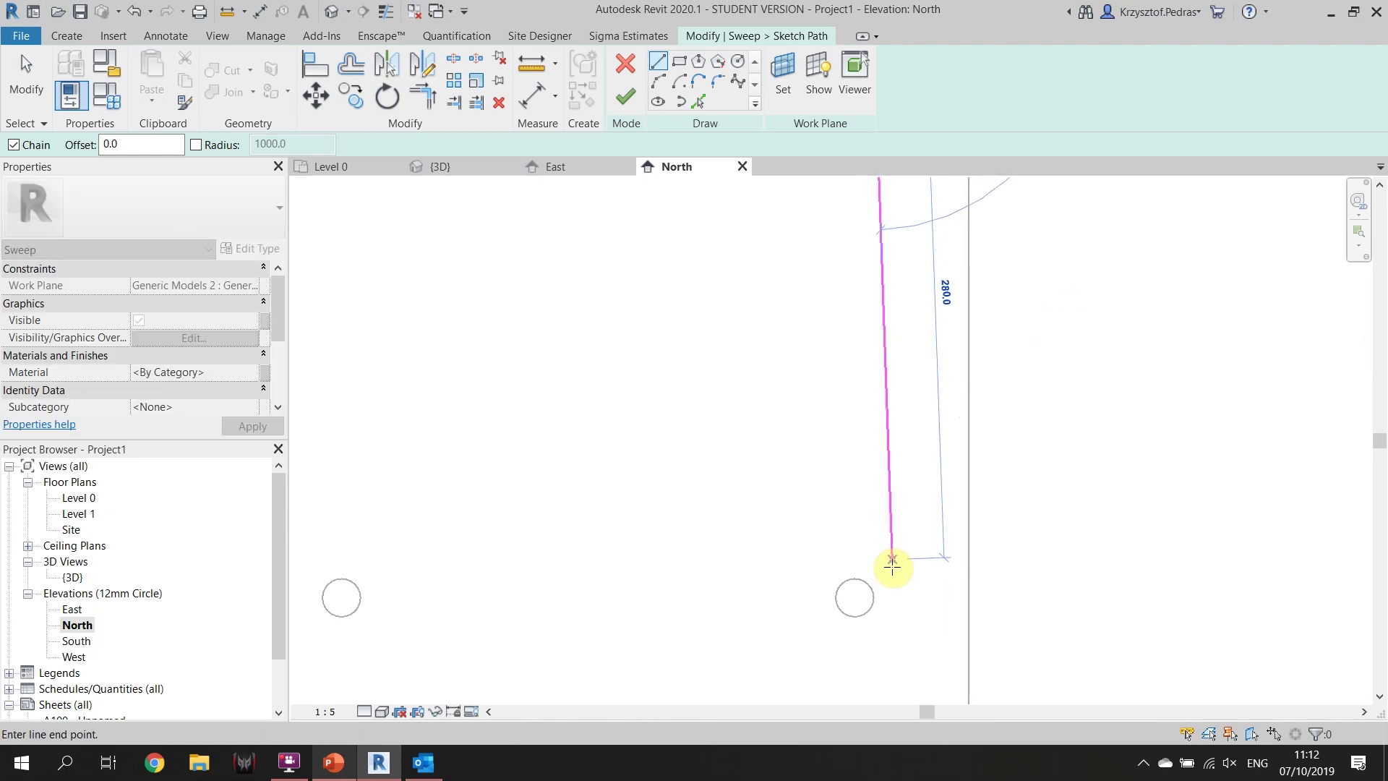
left_click(874, 597)
left_click(764, 597)
key("ctrl+z")
Sketch the path lines beneath the two lower bars and along the outer side of the two left-hand bars
left_click(872, 615)
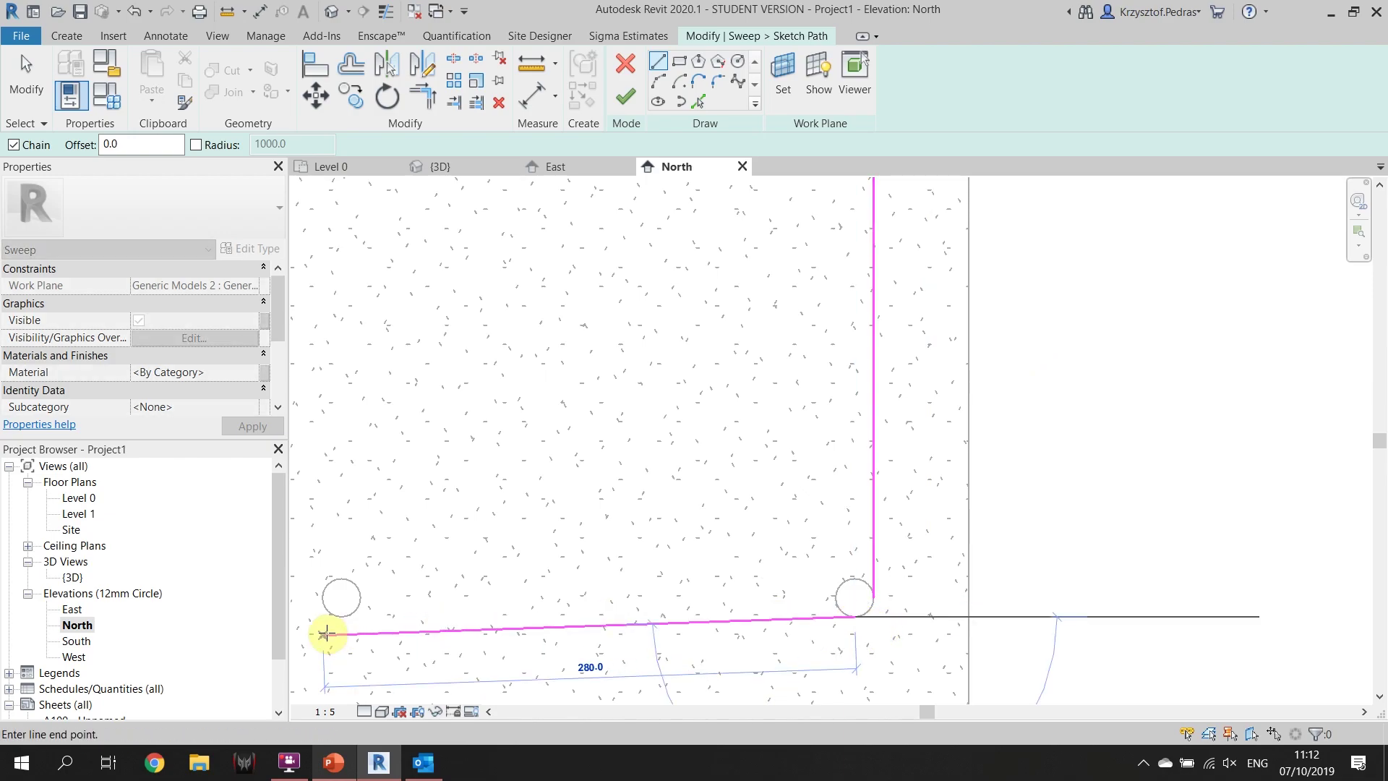
left_click(333, 616)
scroll(320, 527, "down", 2)
left_click(351, 393)
scroll(333, 370, "up", 4)
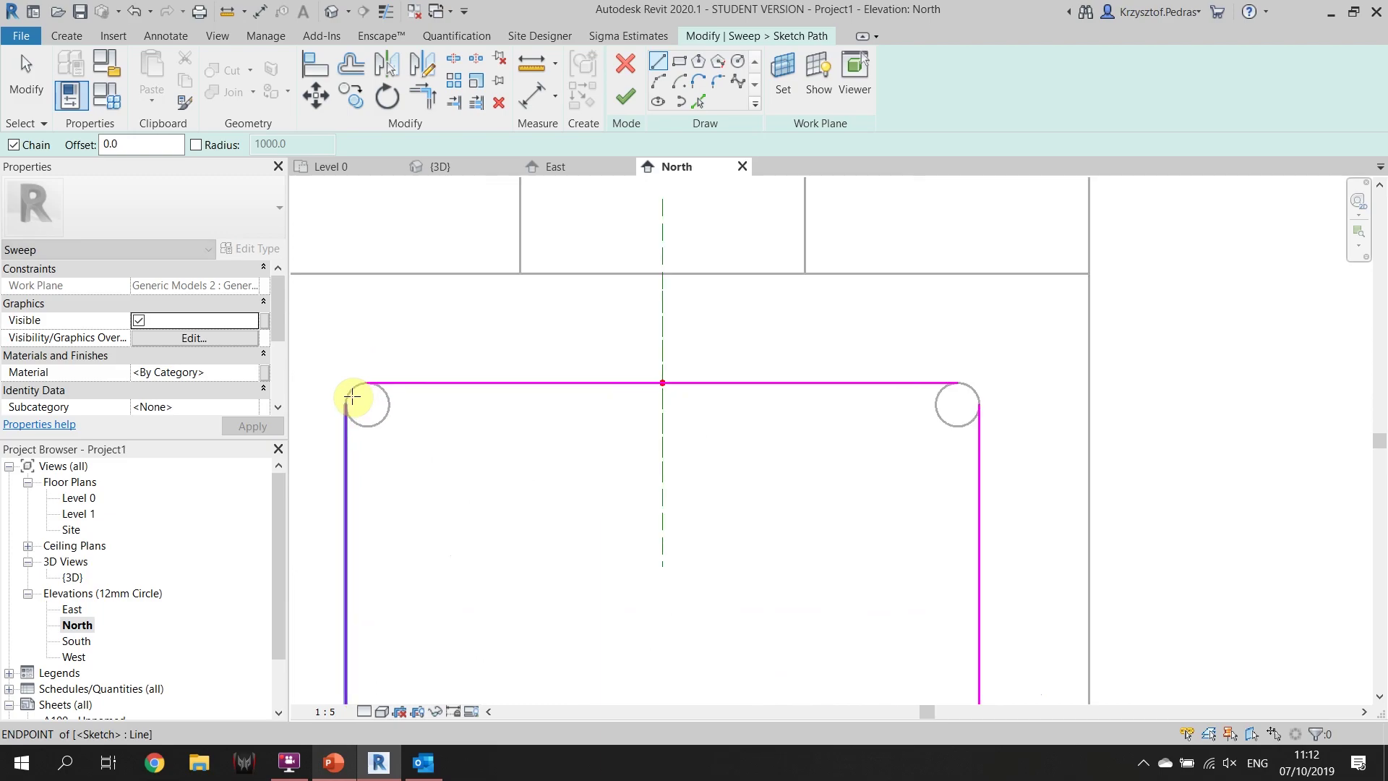
Add the upper half of the upper-left bar's circular edge to the sweep path with Pick Lines, leaving out the lower half
middle_click_drag(333, 371, 499, 420)
scroll(480, 381, "up", 2)
key("Escape")
left_click(694, 102)
left_click(488, 419)
left_click(515, 379)
left_click(604, 425)
key("Escape")
key("Escape")
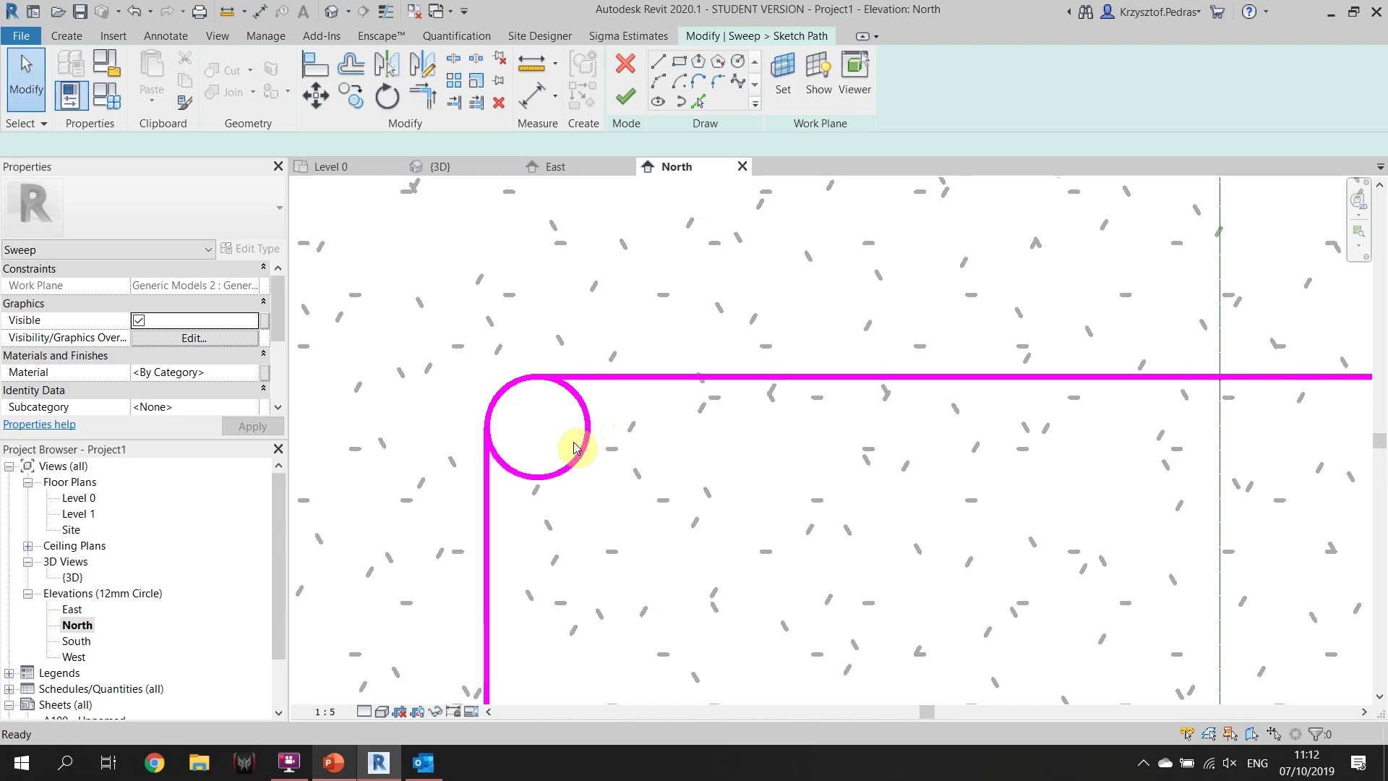
scroll(580, 456, "down", 1)
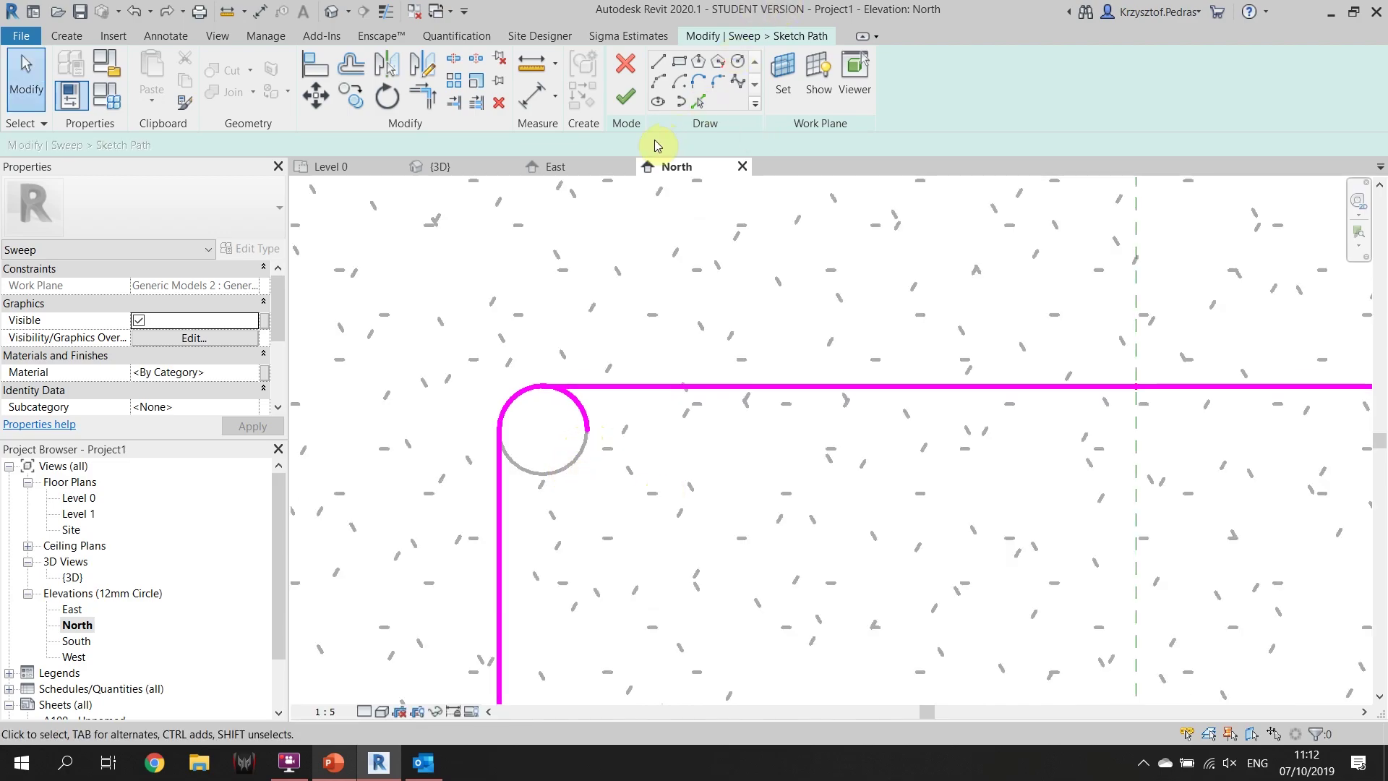
Pick the outer half-circle edges of the upper-right, lower-left and lower-right bars into the sweep path
left_click(705, 109)
scroll(845, 301, "down", 2)
middle_click_drag(846, 301, 987, 330)
left_click(949, 320)
scroll(756, 470, "down", 2)
left_click(515, 626)
left_click(970, 641)
key("Escape")
Shorten the arcs around the lower-right and lower-left bars to quarter circles that join the adjacent path lines
scroll(969, 641, "up", 3)
middle_click_drag(941, 628, 839, 578)
scroll(832, 567, "up", 2)
left_click(839, 555)
left_click_drag(835, 559, 840, 561)
scroll(795, 566, "down", 3)
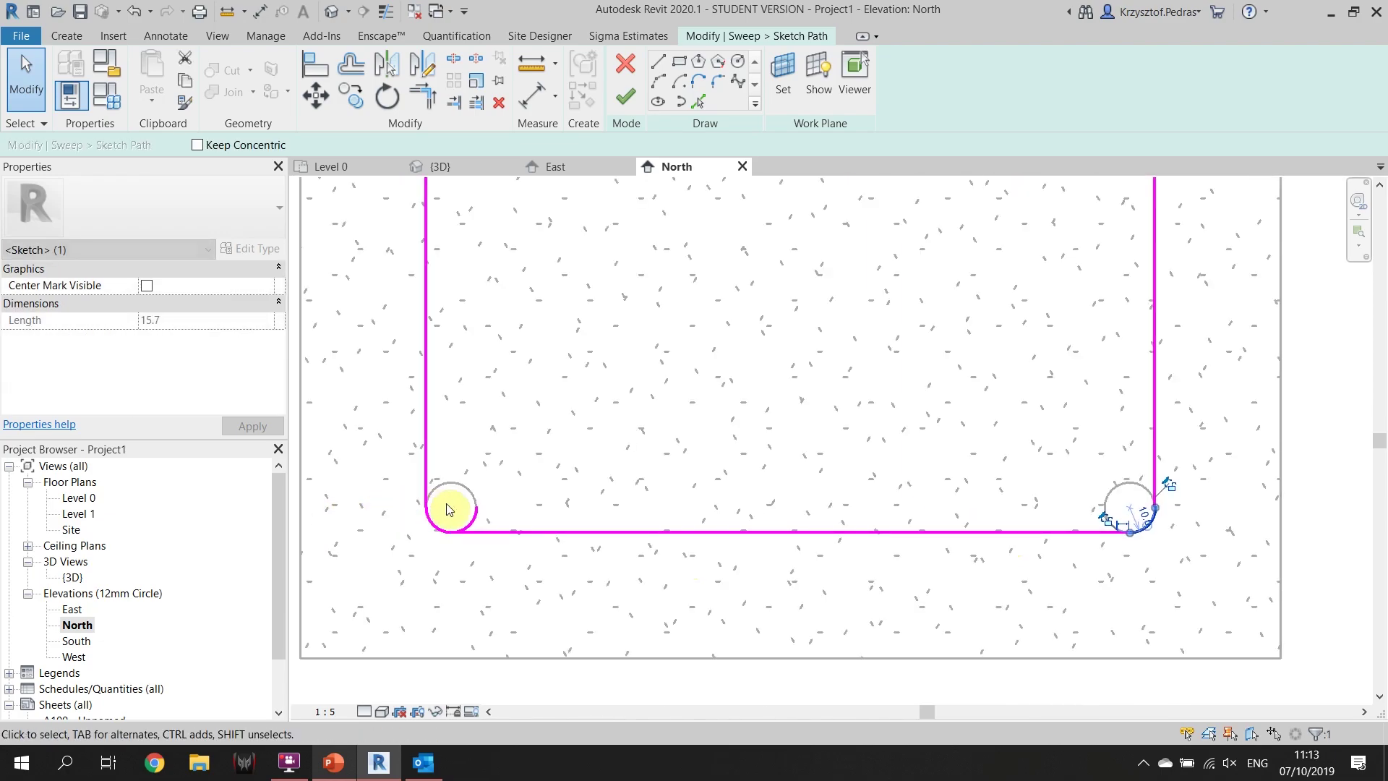
left_click(455, 525)
scroll(473, 431, "down", 2)
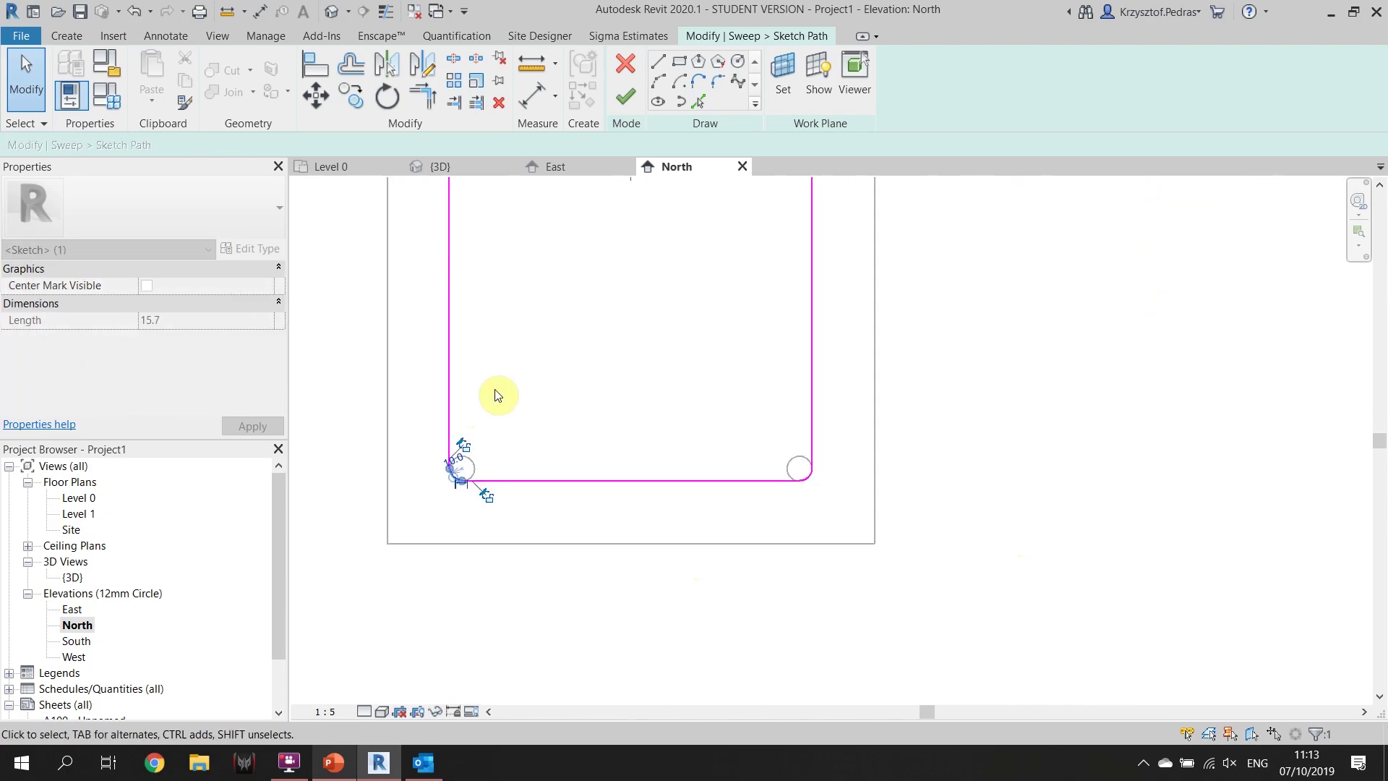
Shorten the arc around the upper-left bar to a quarter circle that joins the adjacent path lines
middle_click_drag(497, 396, 588, 564)
scroll(533, 443, "up", 4)
left_click(503, 407)
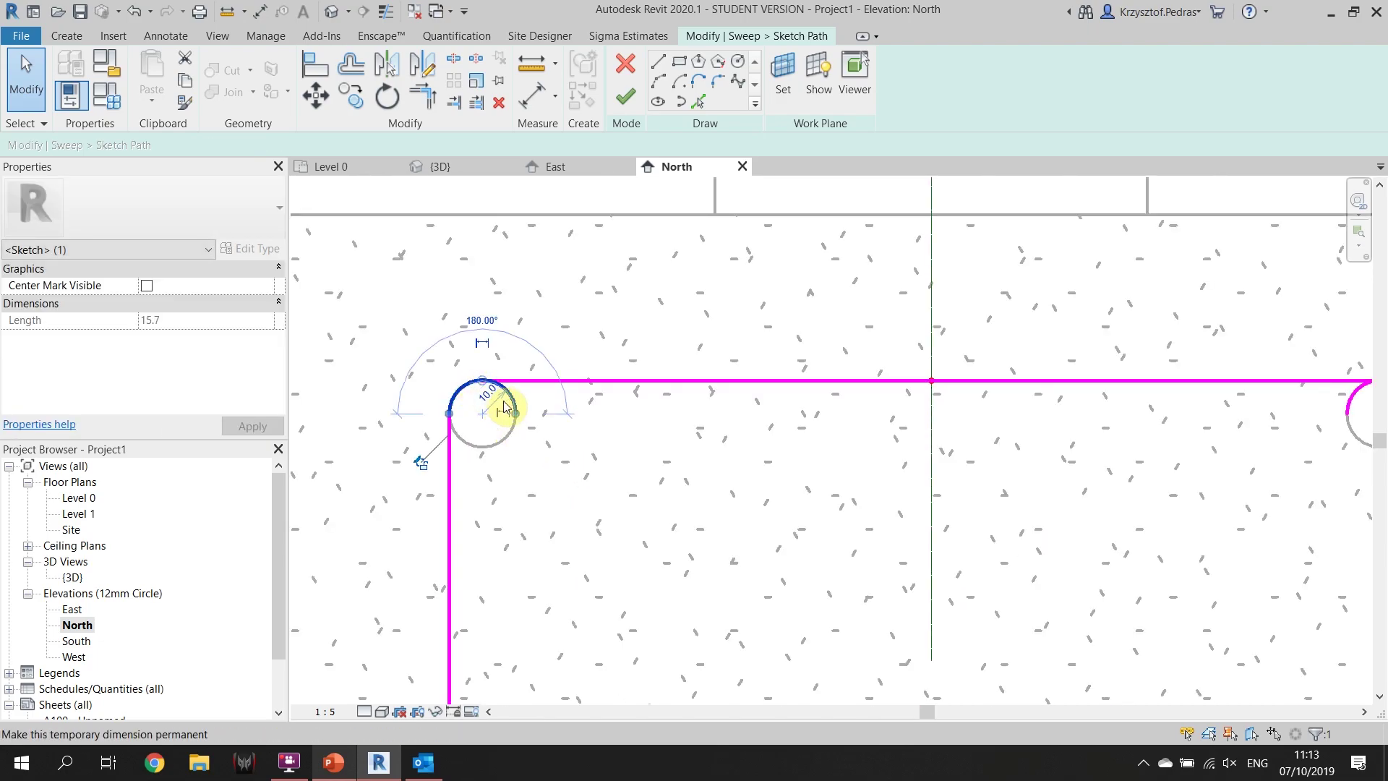
left_click(515, 409)
left_click(516, 374)
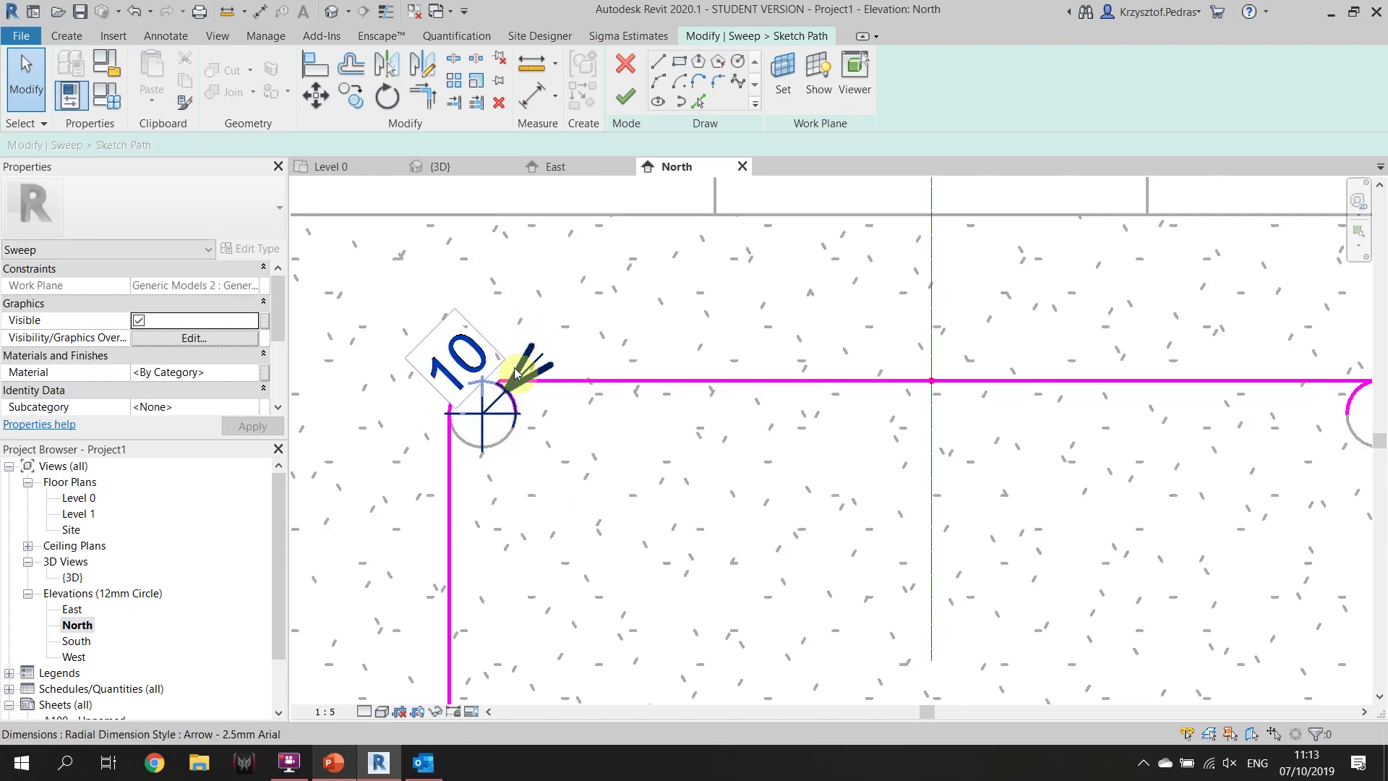
scroll(539, 408, "up", 1)
left_click(518, 409)
Shorten the arc around the upper-right bar to a quarter circle meeting the adjacent lines and finish the sweep path
scroll(756, 455, "down", 3)
scroll(843, 396, "up", 4)
left_click(828, 402)
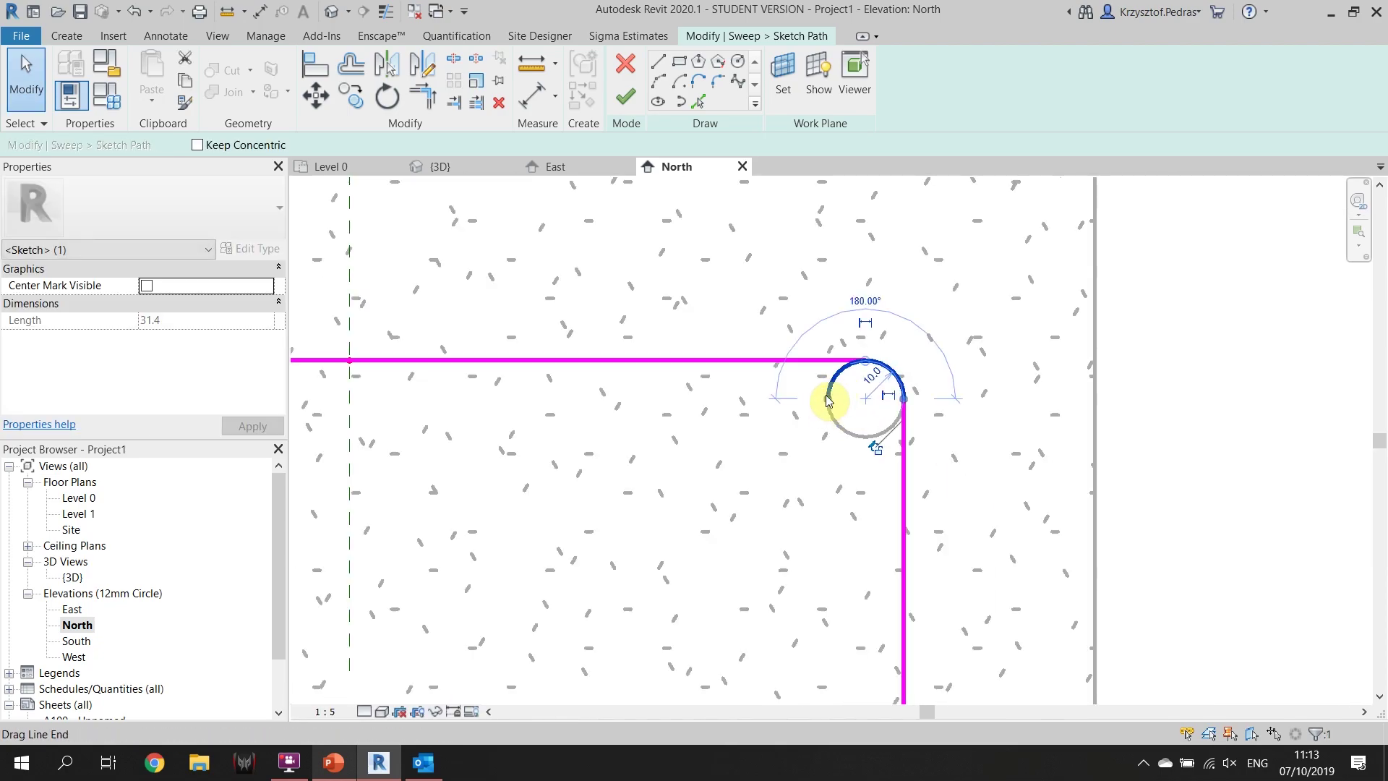
key("Escape")
scroll(774, 471, "down", 3)
middle_click_drag(756, 427, 781, 331)
scroll(731, 406, "down", 1)
scroll(713, 335, "up", 4)
scroll(706, 281, "up", 2)
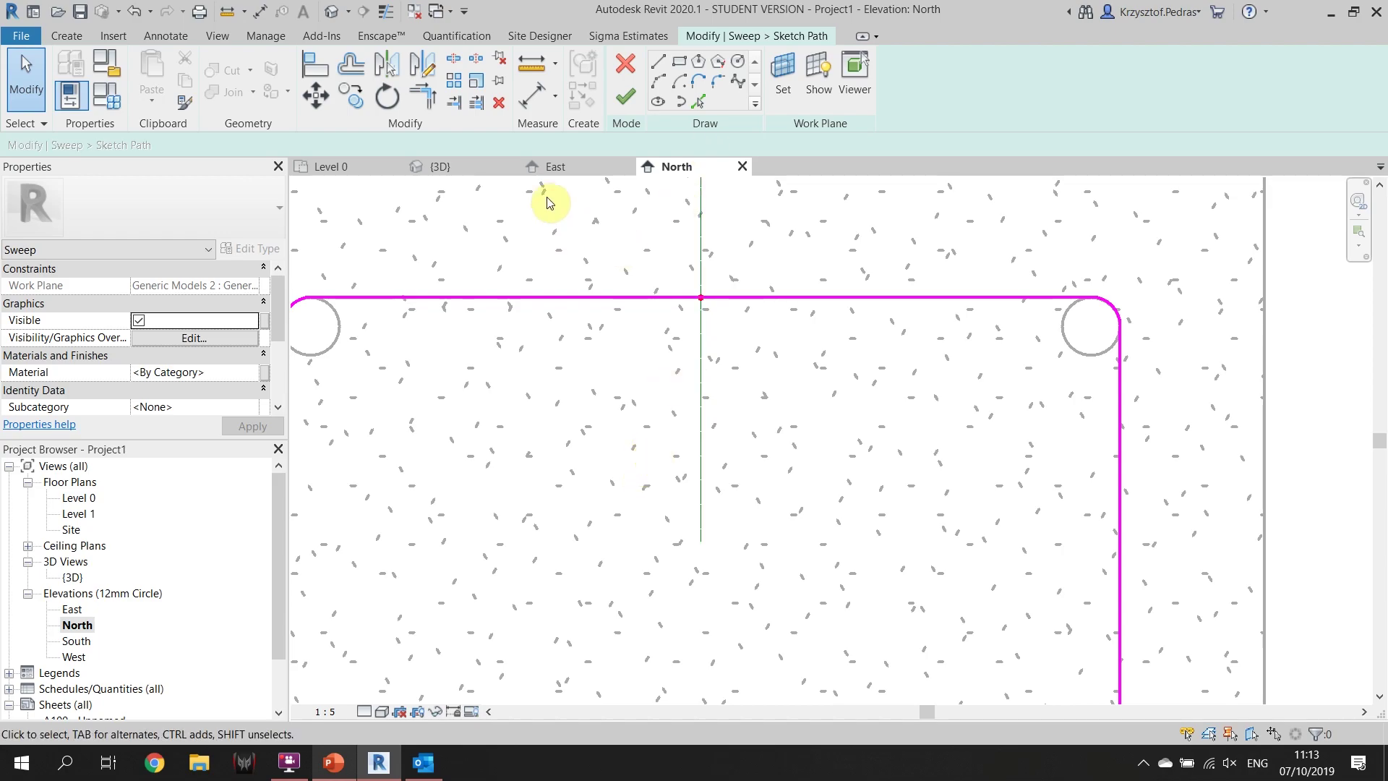
left_click(626, 97)
scroll(918, 184, "down", 3)
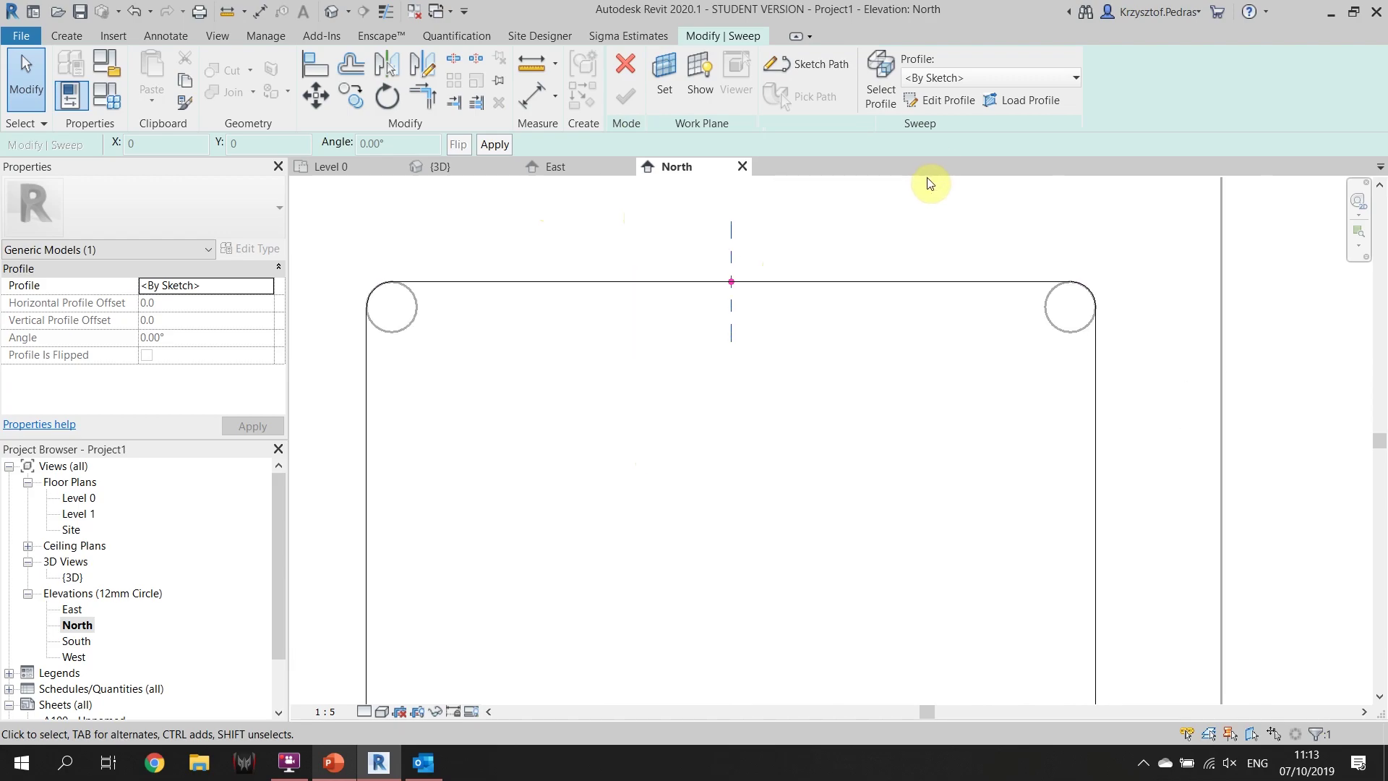
Start the sweep profile sketch in the East elevation and draw a circle of 3 mm radius on the vertical reference line above the path point
left_click(944, 105)
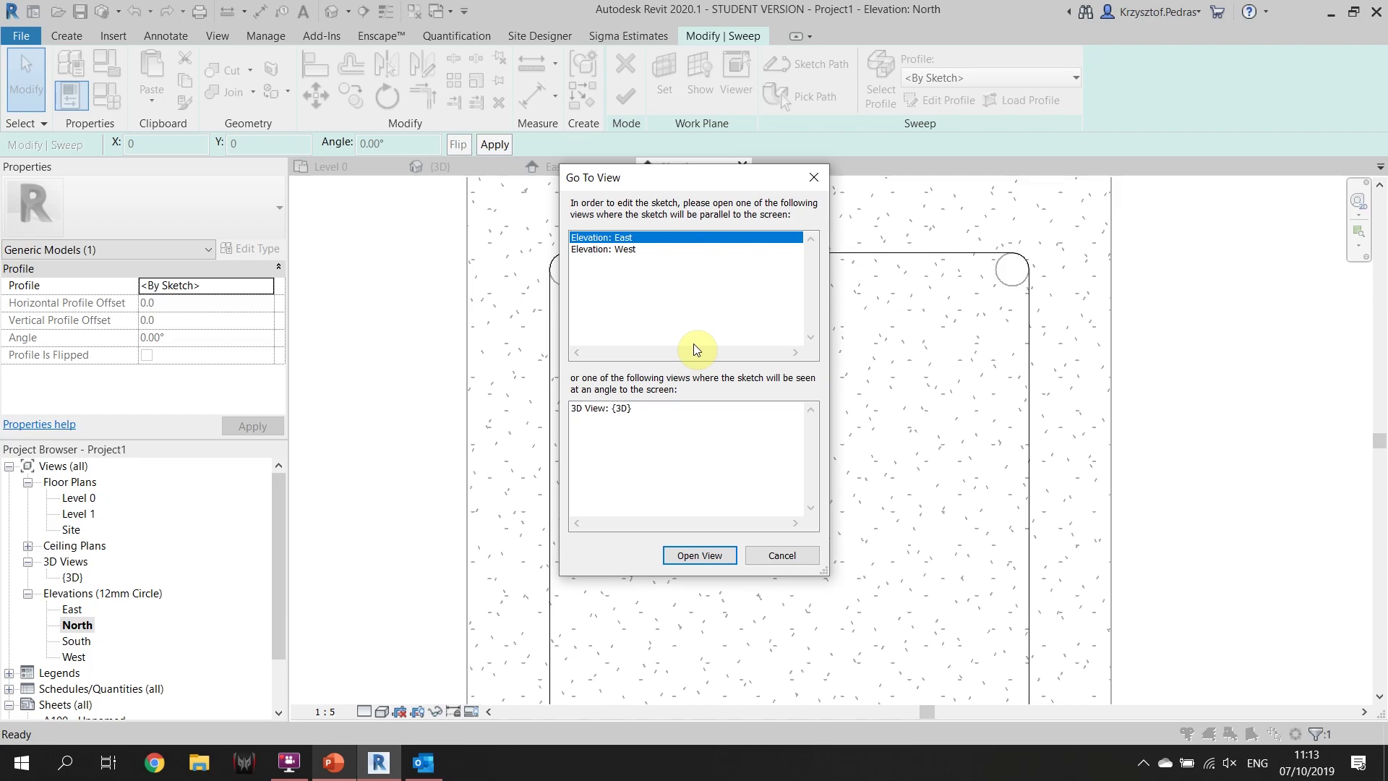
left_click(705, 553)
scroll(1147, 517, "up", 5)
scroll(1005, 506, "up", 5)
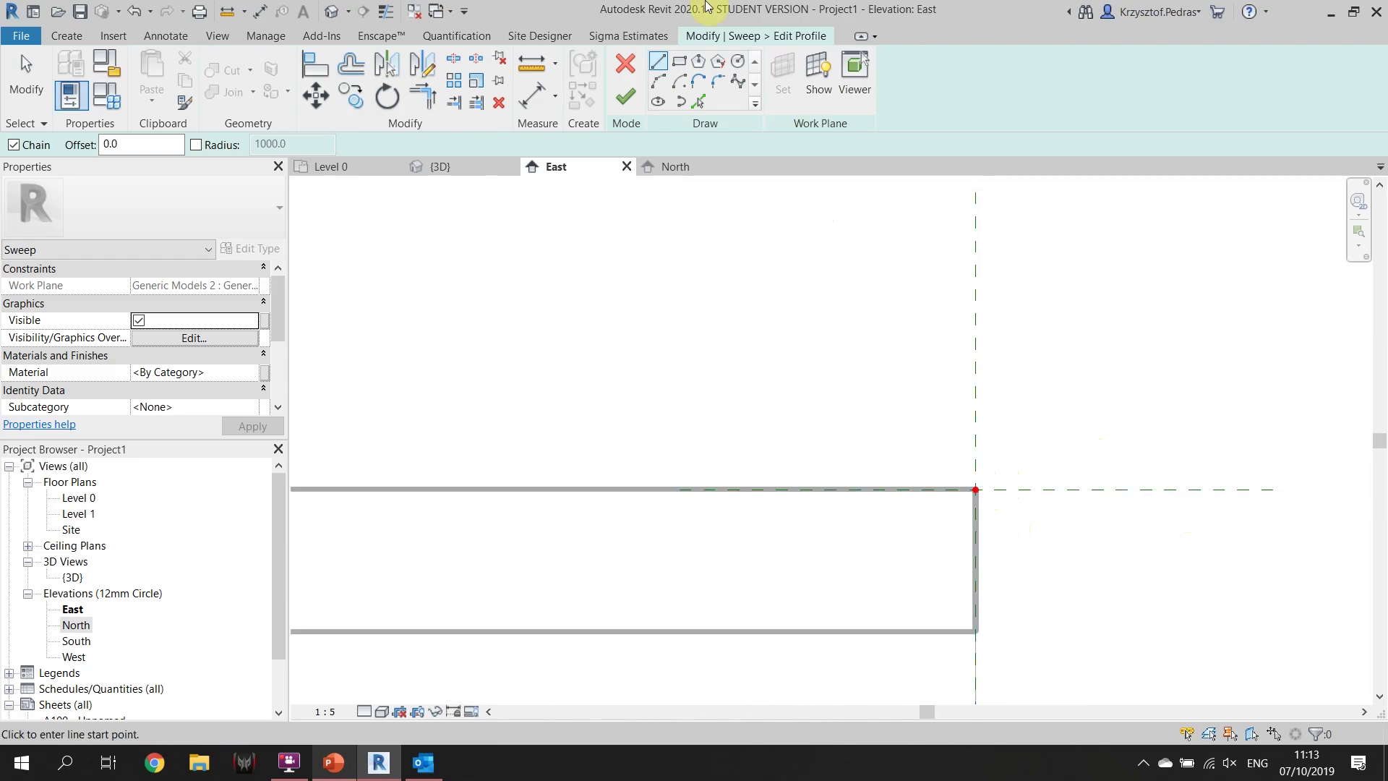
left_click(740, 62)
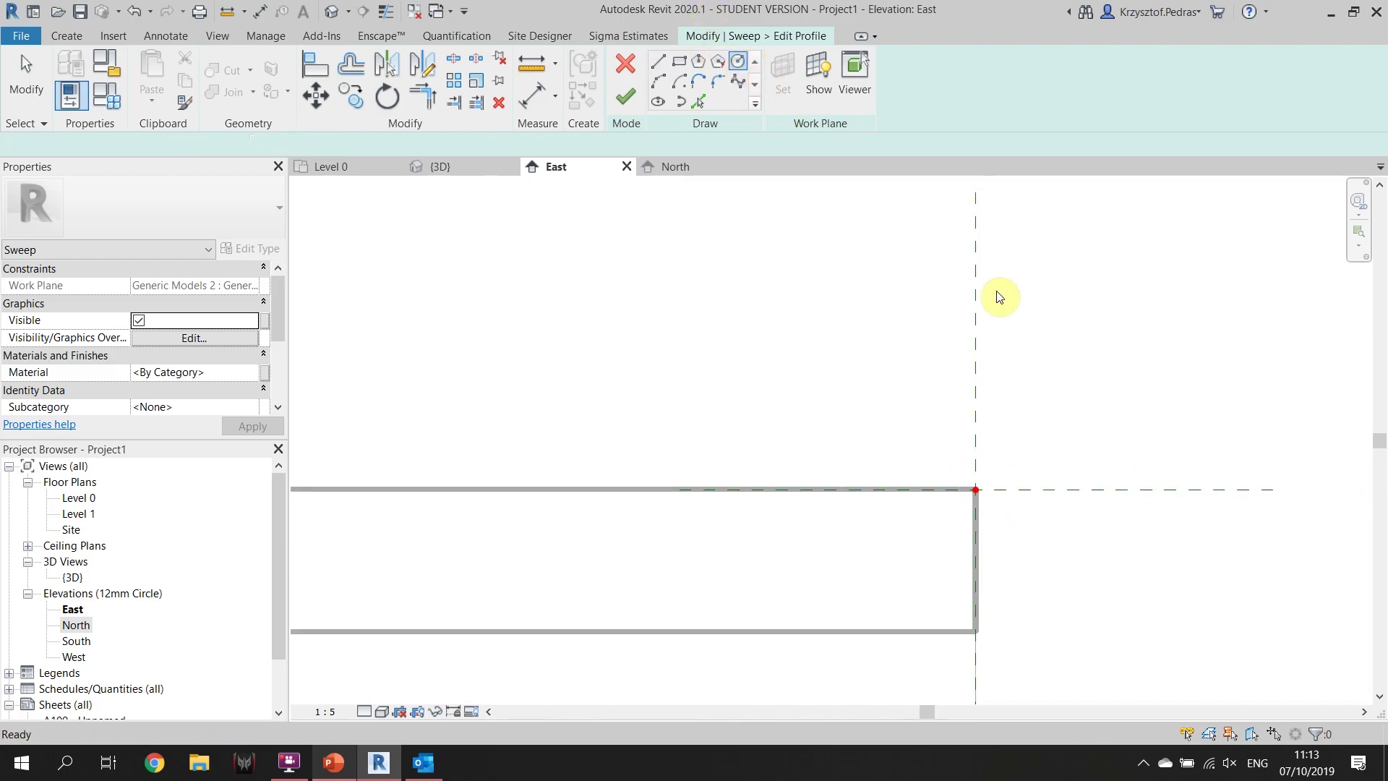
left_click(974, 406)
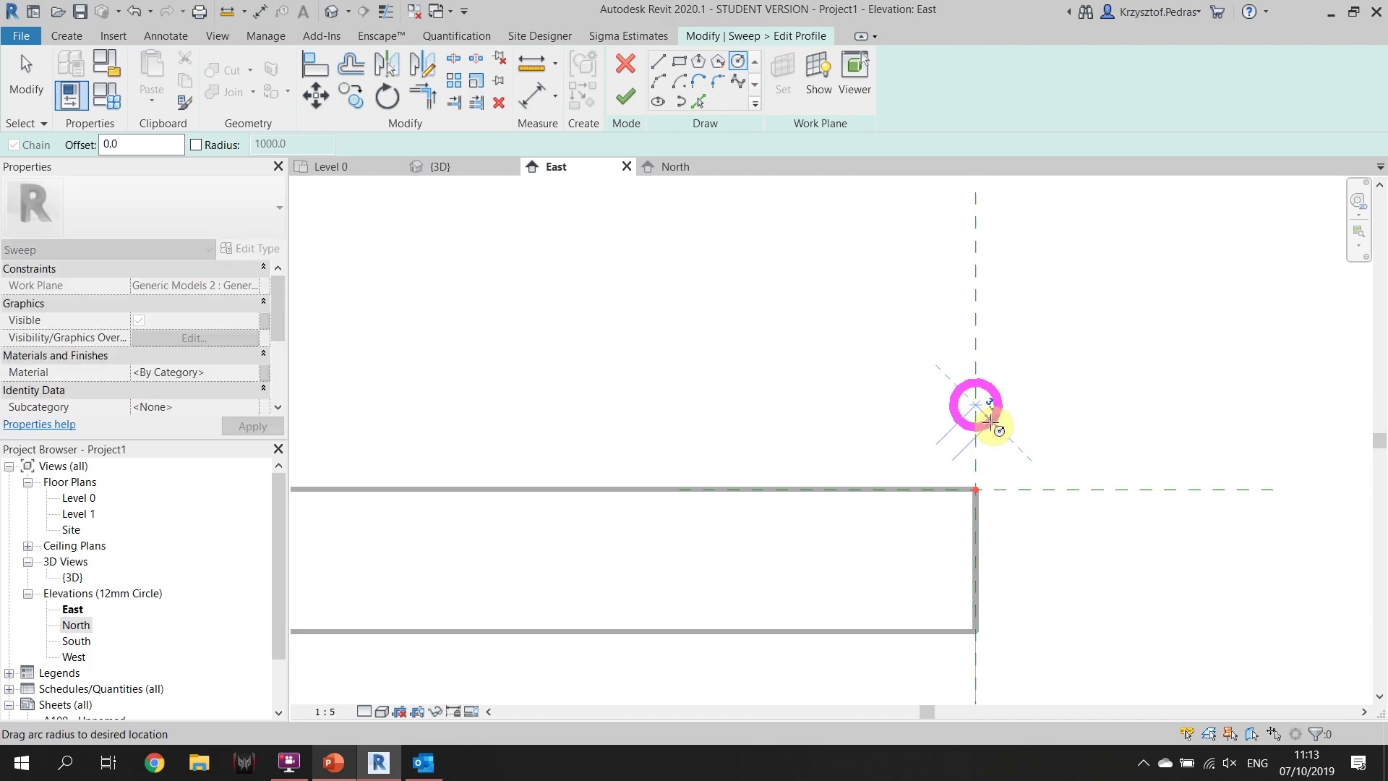
scroll(990, 422, "up", 4)
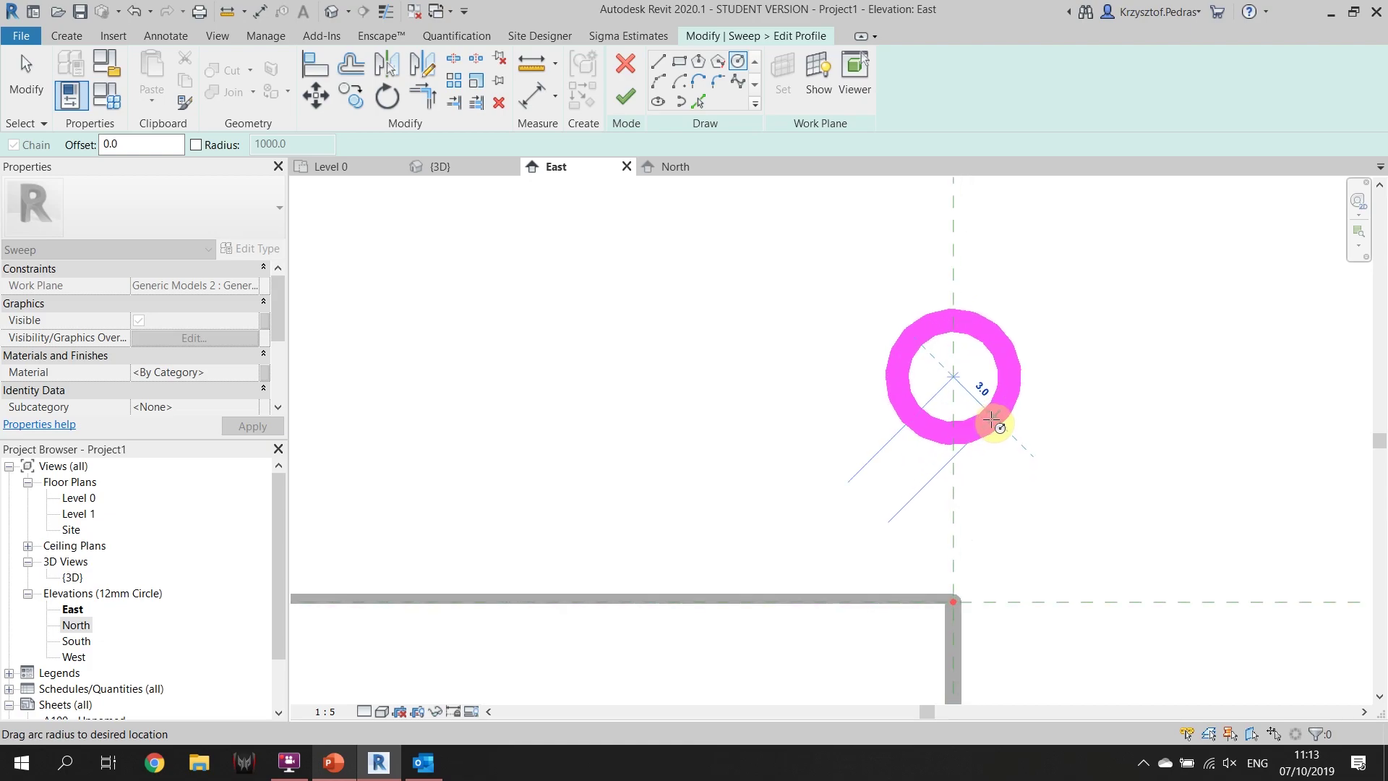
left_click(993, 420)
key("Escape")
key("Escape")
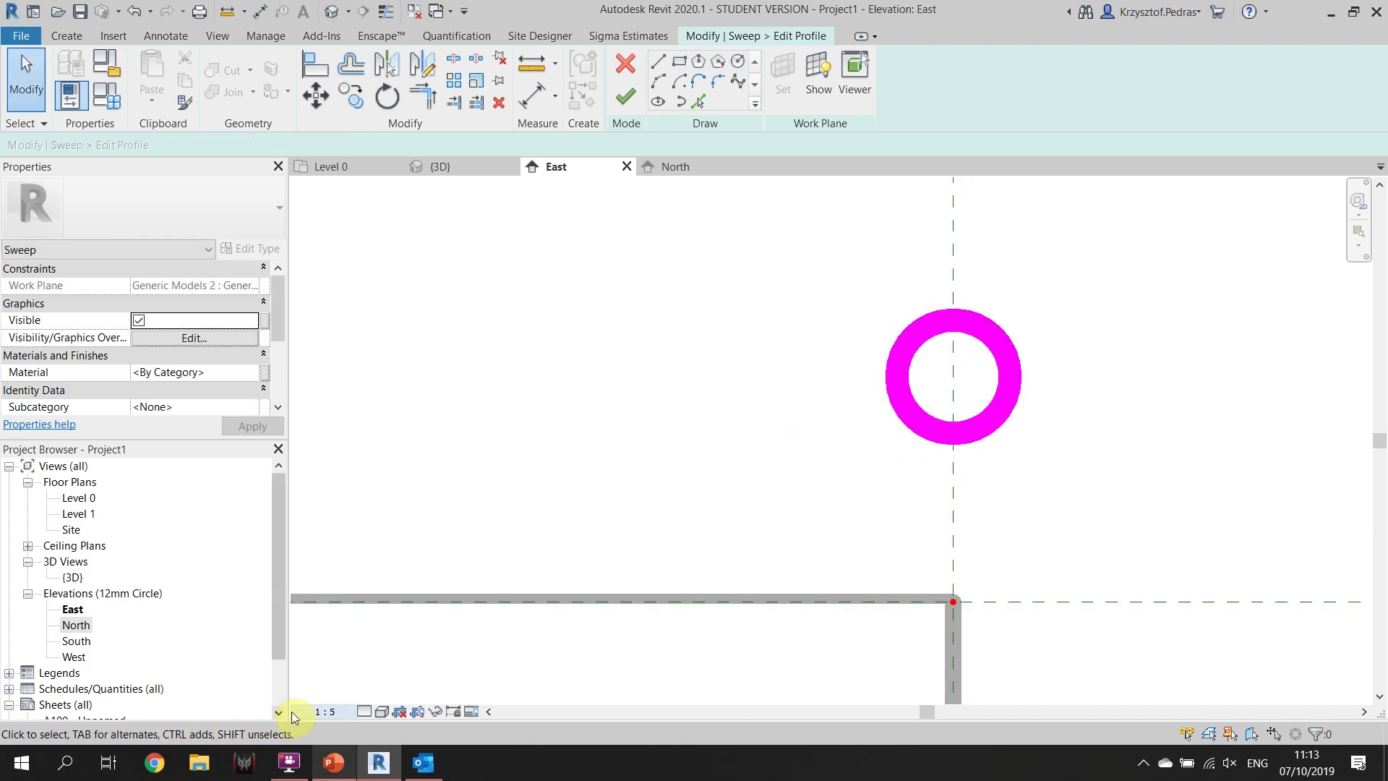
Move the profile circle down so its lowest point sits on the path point, and finish the profile
left_click(978, 334)
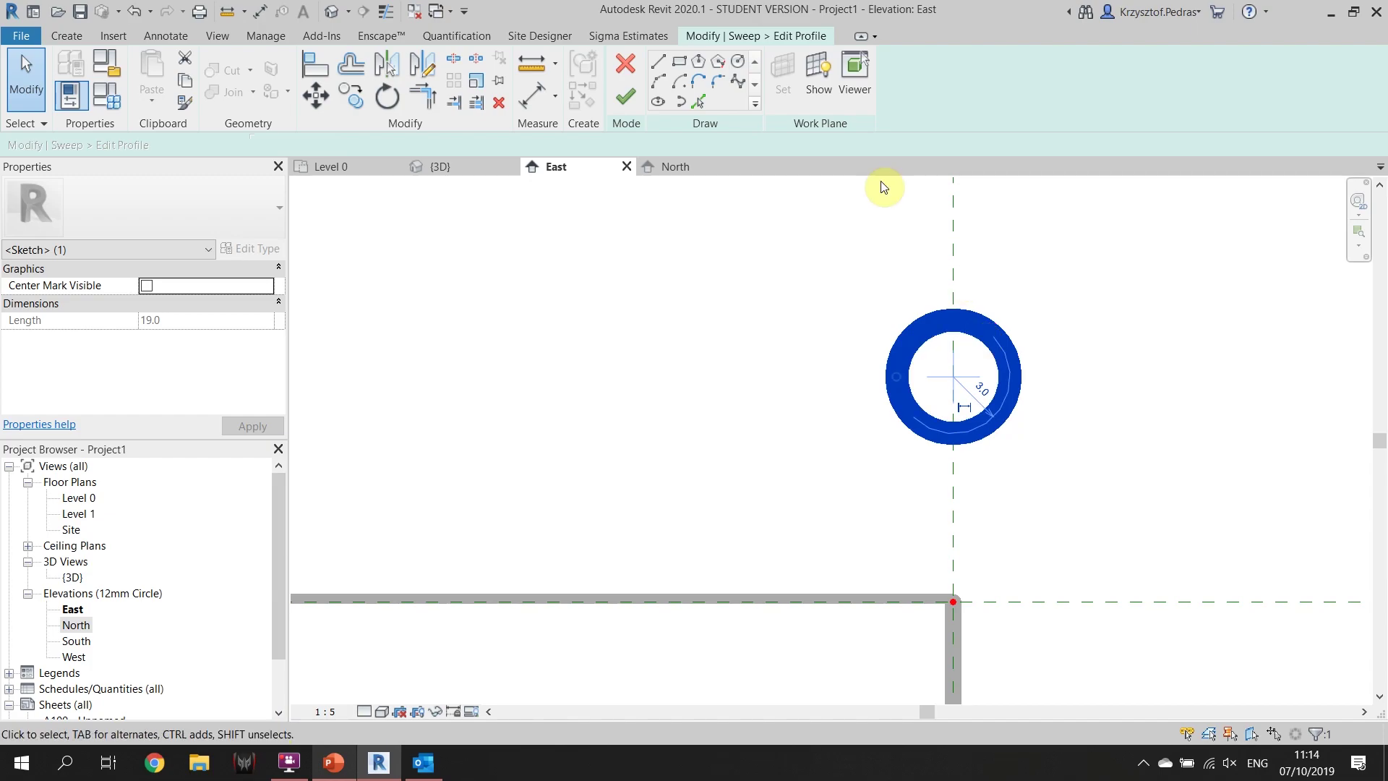
left_click(329, 97)
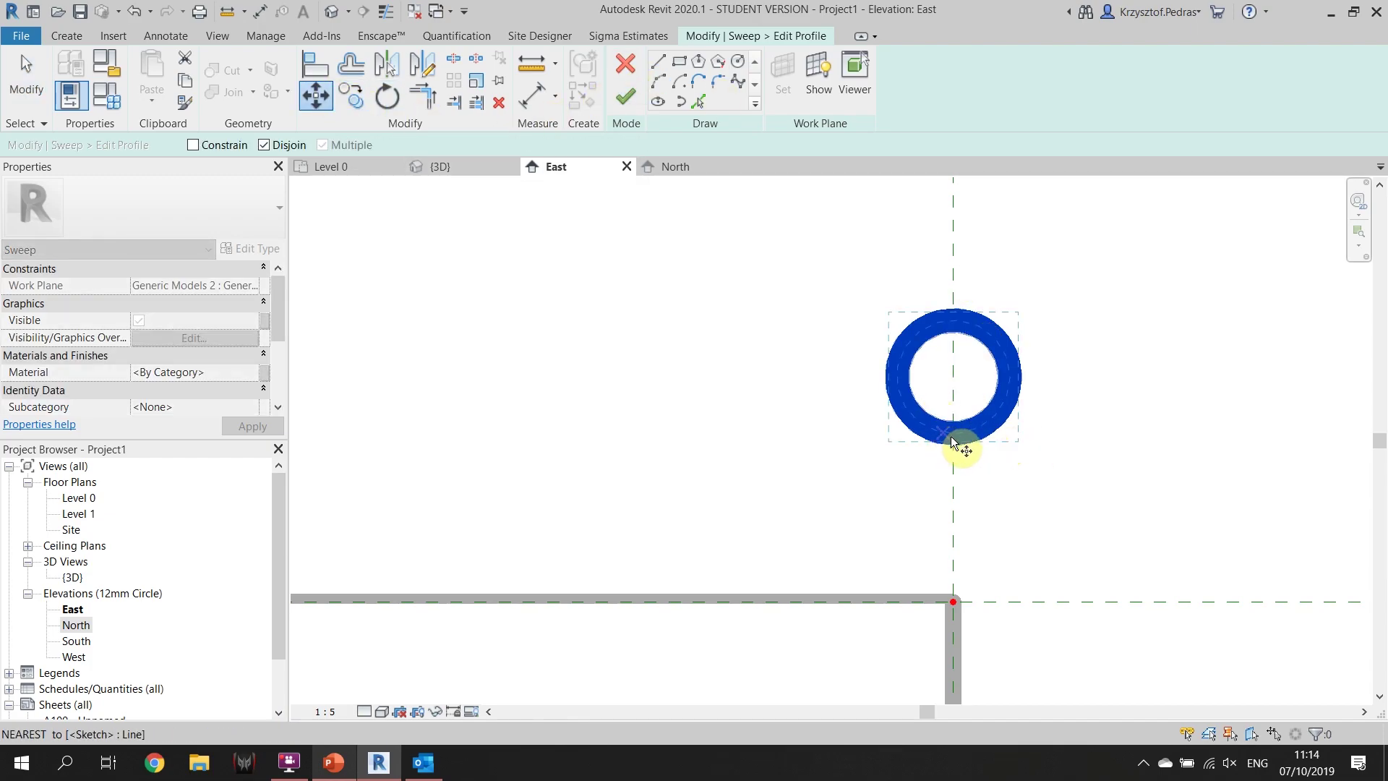
left_click(958, 460)
left_click(954, 599)
scroll(955, 599, "down", 2)
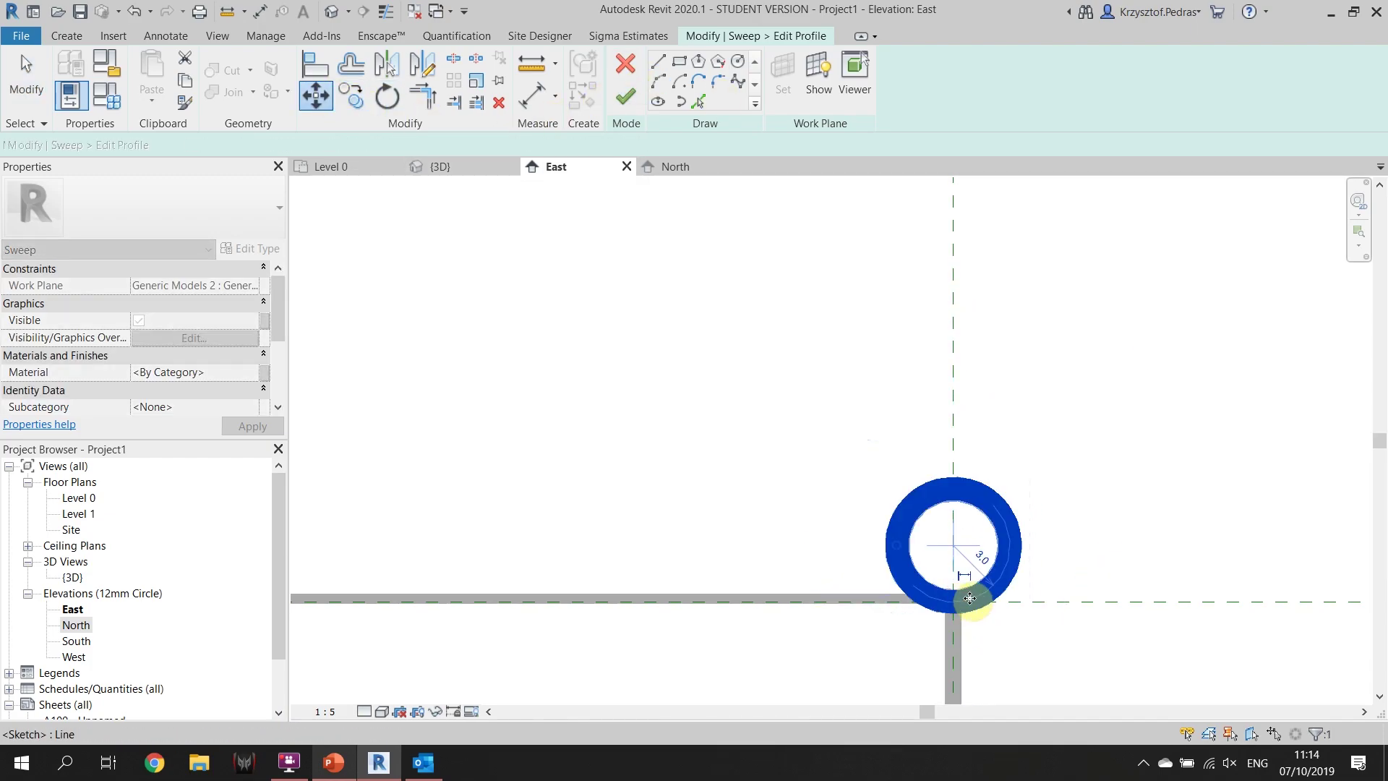
key("Escape")
left_click(623, 96)
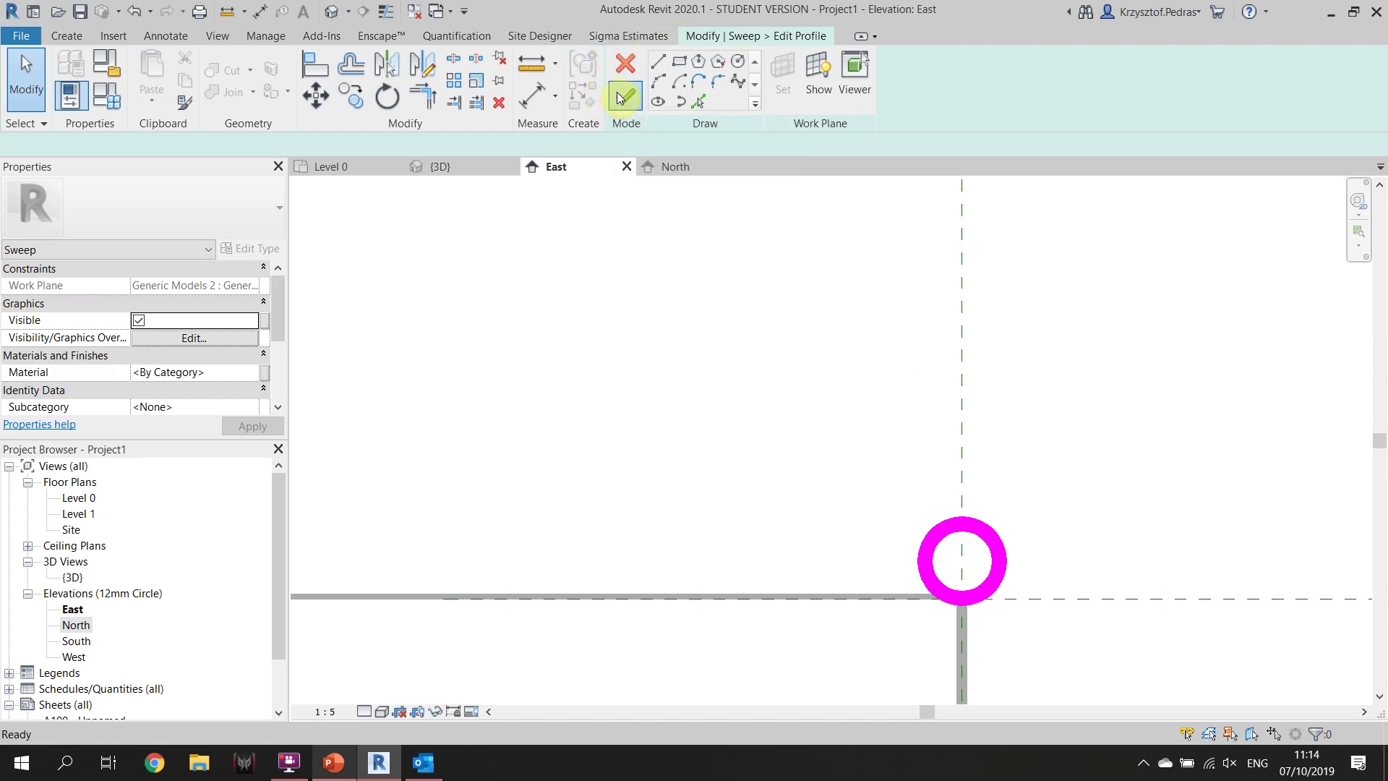
Finish the stirrup sweep and check its fit around the four bars in the 3D view
left_click(434, 169)
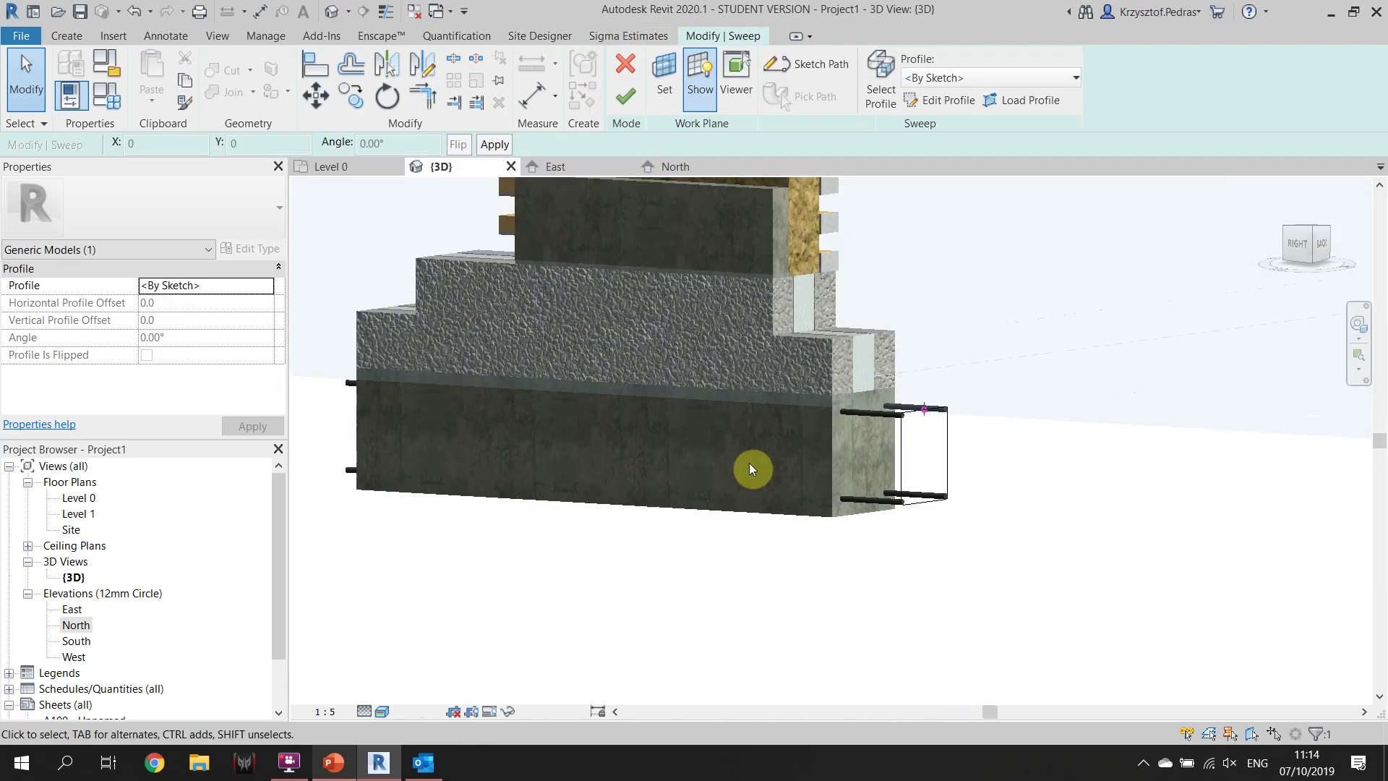
scroll(927, 419, "up", 4)
middle_click_drag(947, 475, 882, 310, "shift")
left_click(626, 94)
middle_click_drag(889, 378, 993, 336, "shift")
scroll(826, 419, "up", 3)
middle_click_drag(865, 391, 1091, 477, "shift")
scroll(1102, 451, "up", 3)
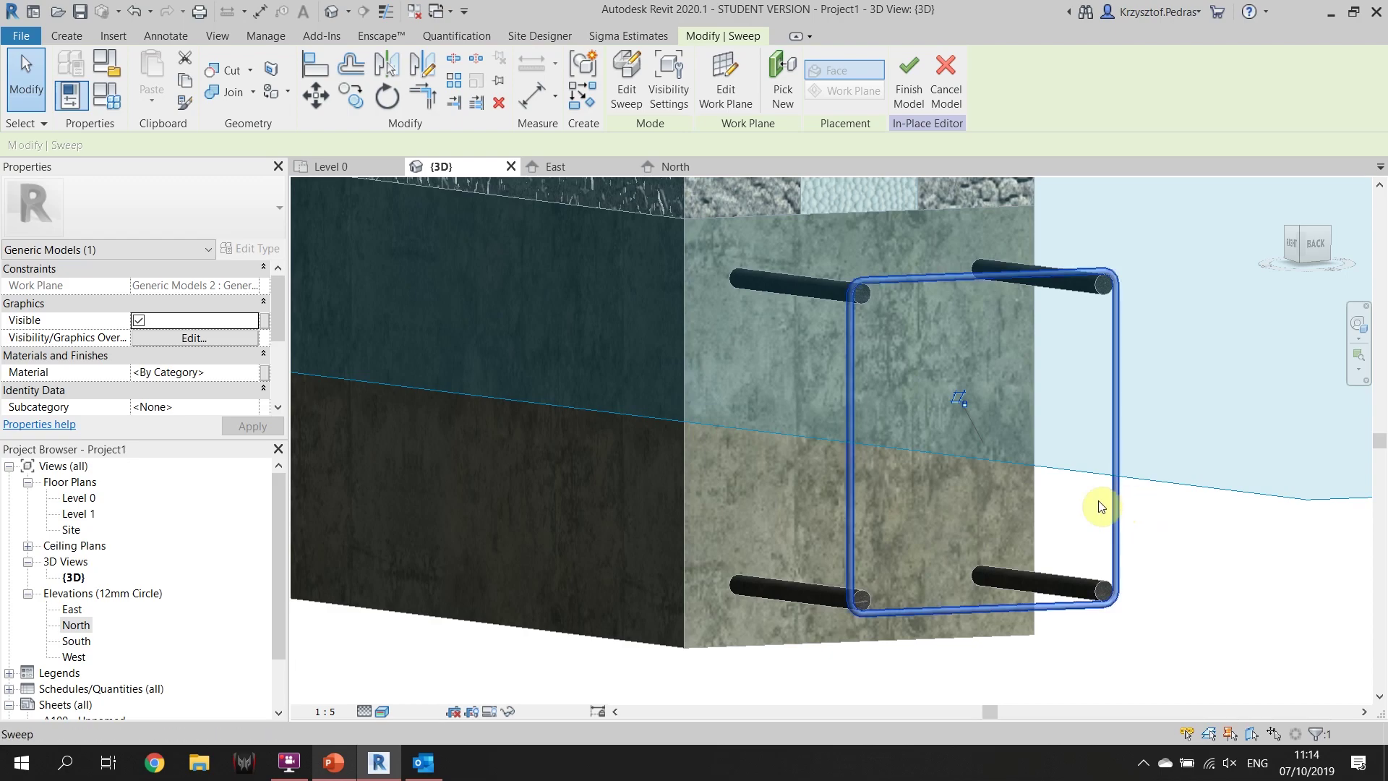
left_click(1165, 536)
middle_click_drag(1093, 573, 1200, 571, "shift")
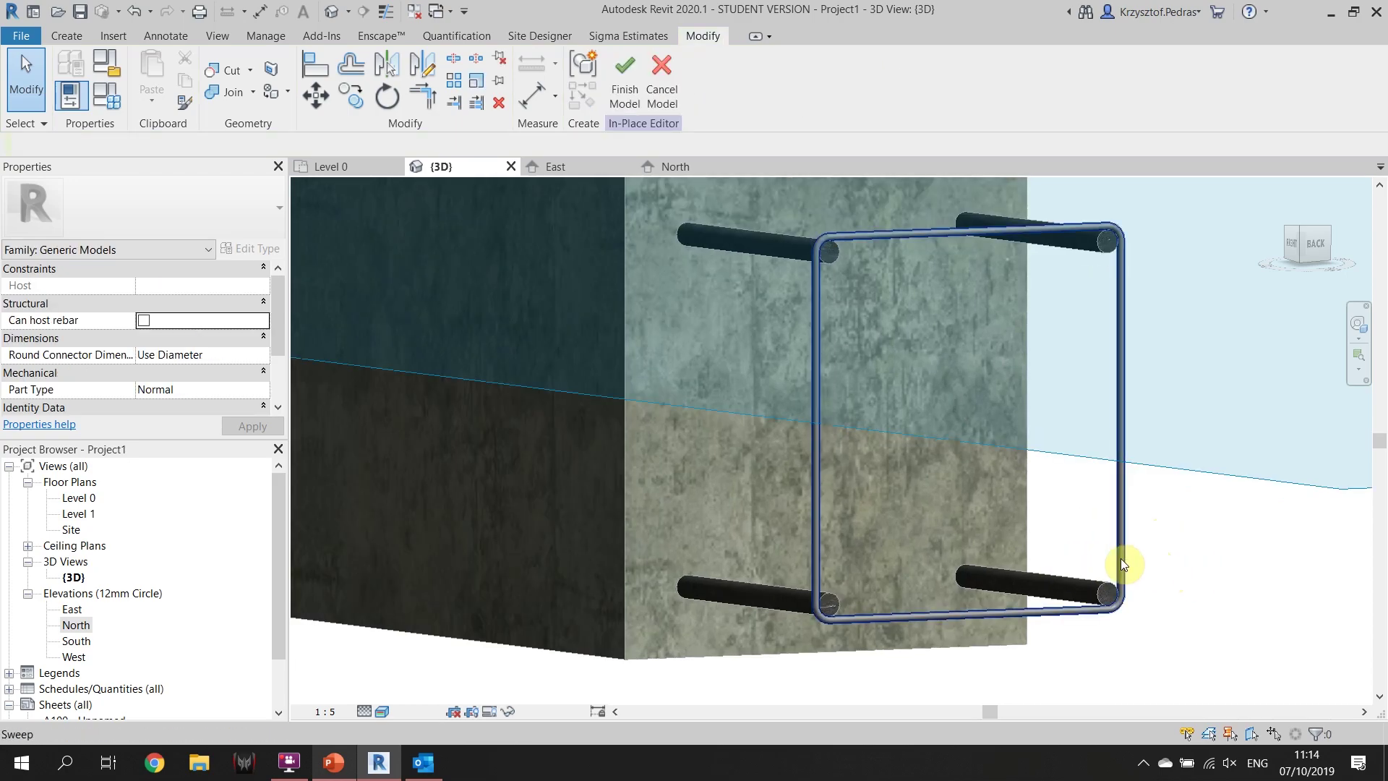
Assign the Metal Deck material to the stirrup sweep and open the East elevation
right_click(1171, 594)
key("Escape")
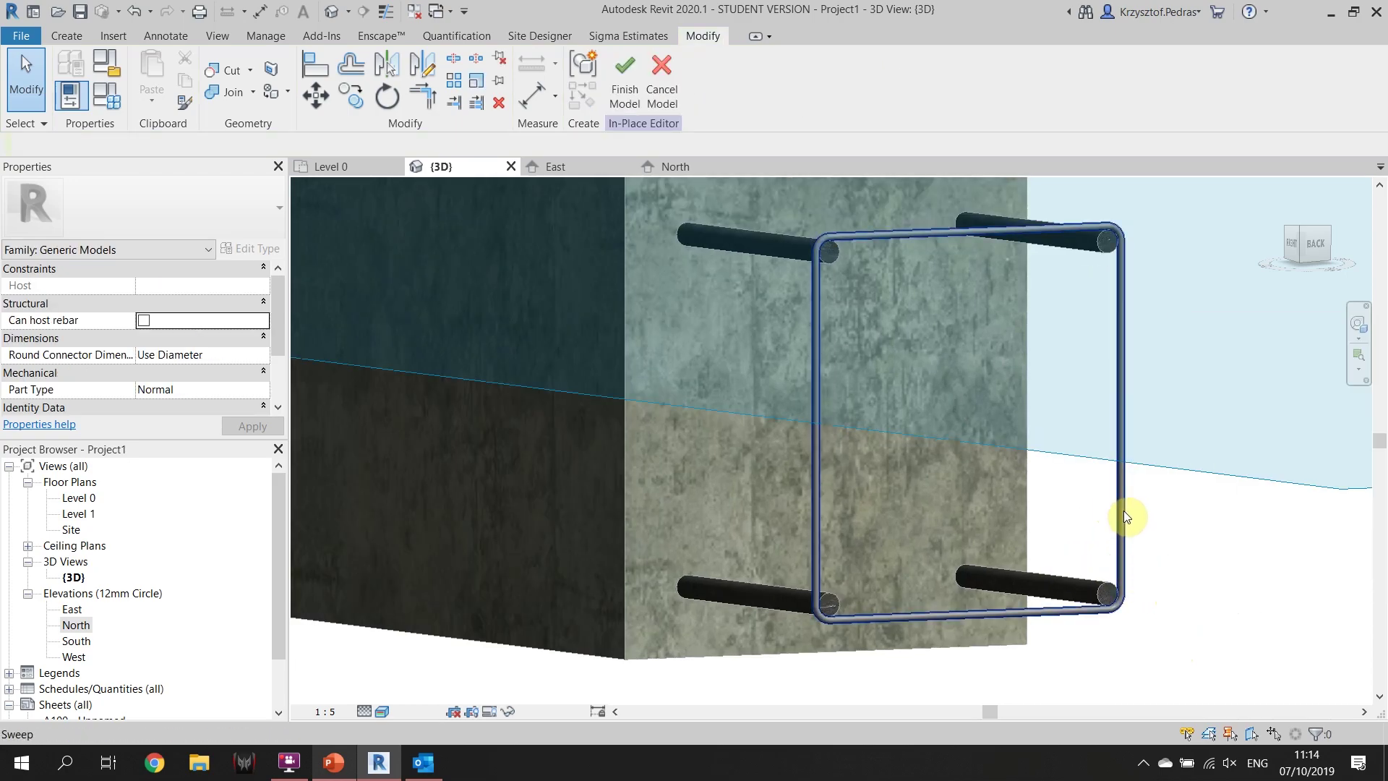
left_click(1125, 512)
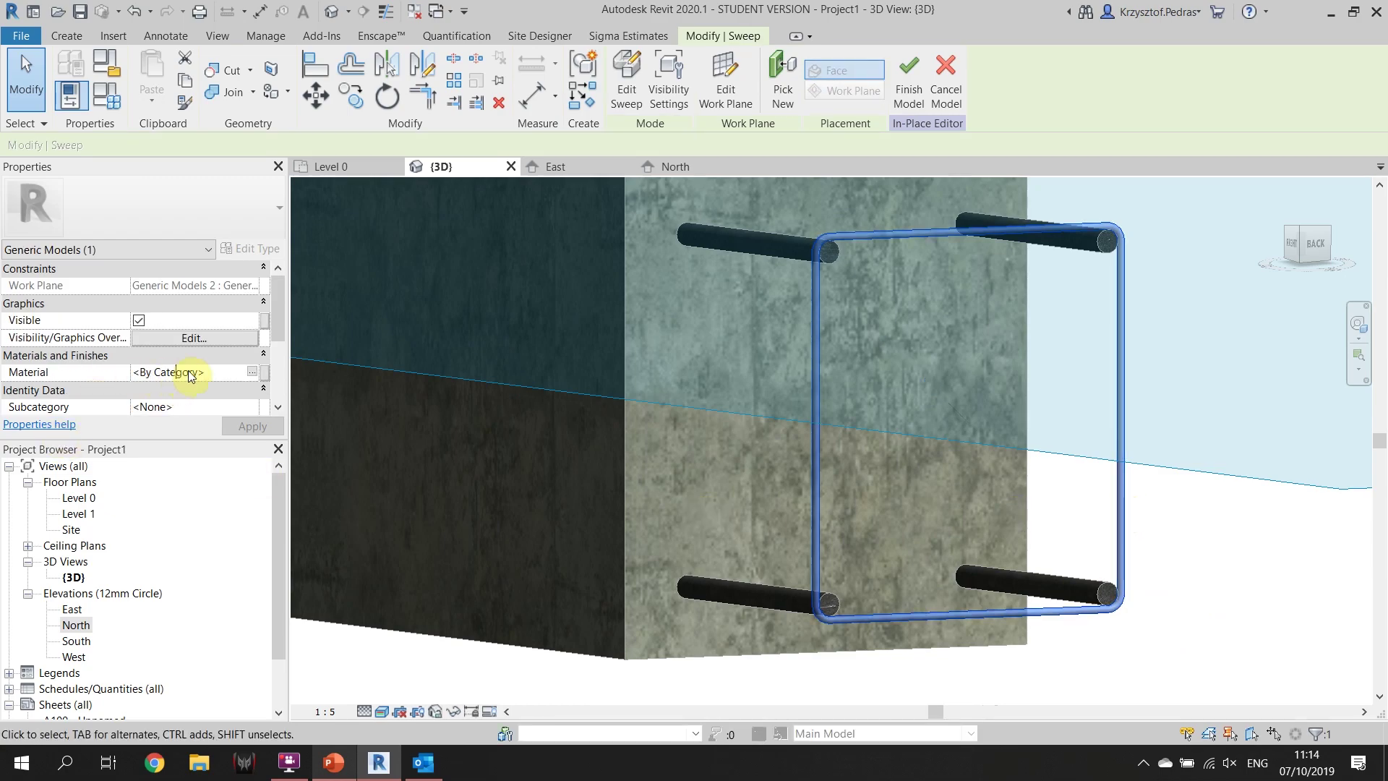
left_click(252, 373)
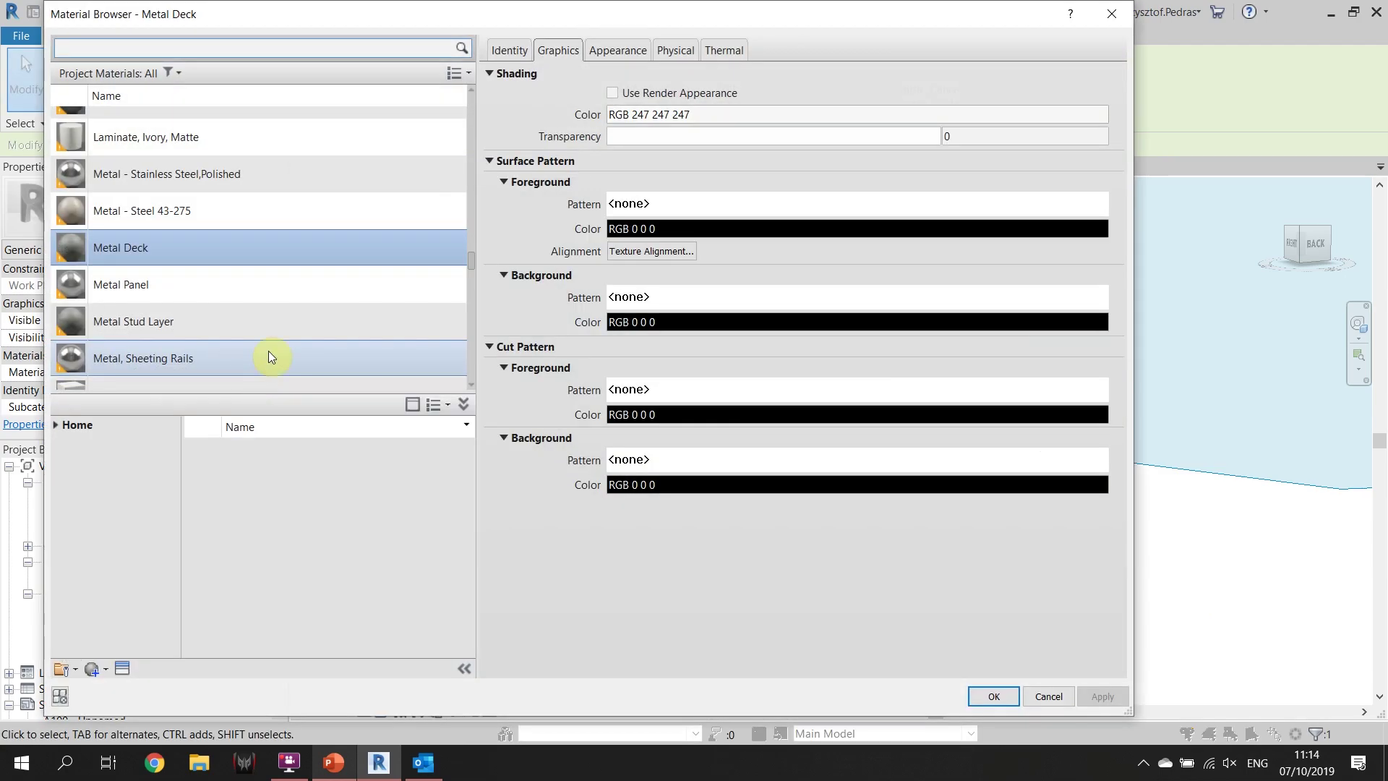
left_click(995, 698)
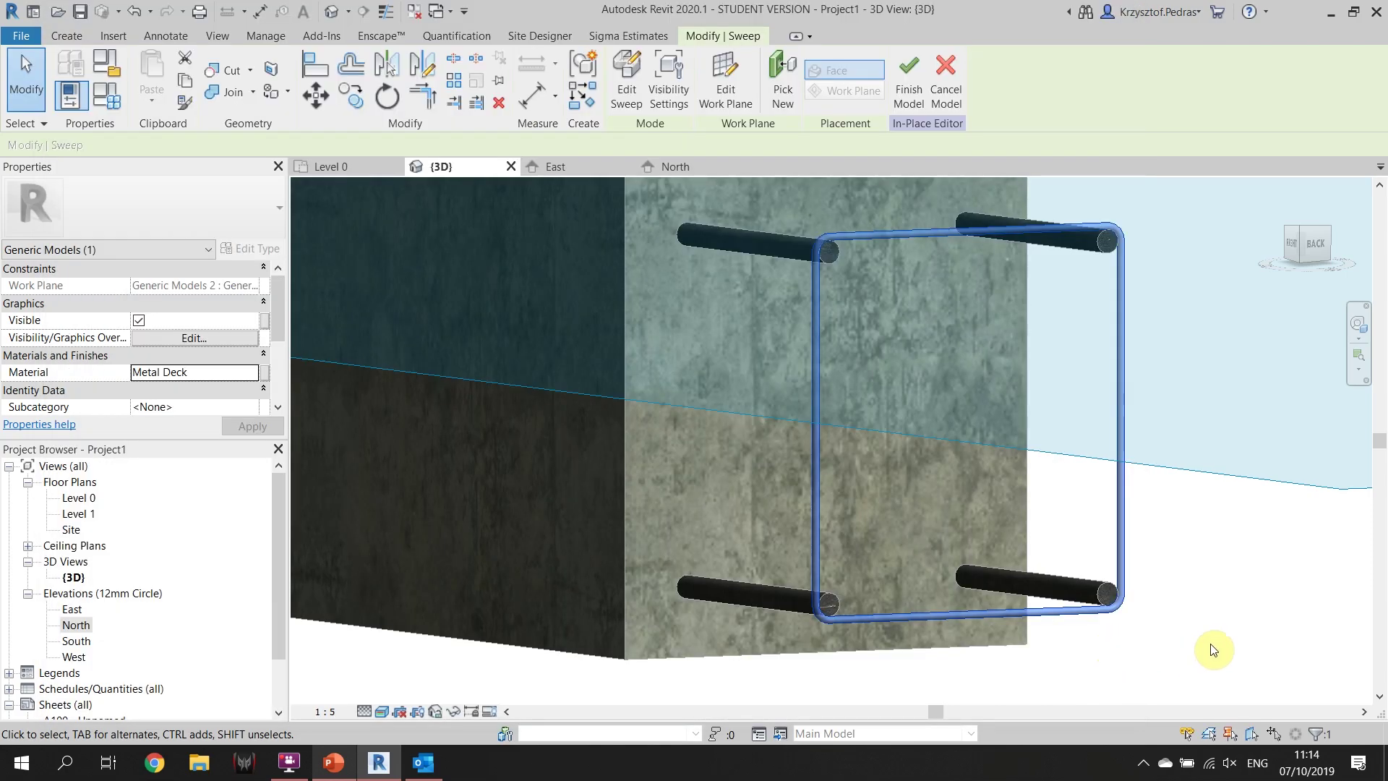
key("Escape")
left_click(560, 167)
scroll(935, 528, "up", 5)
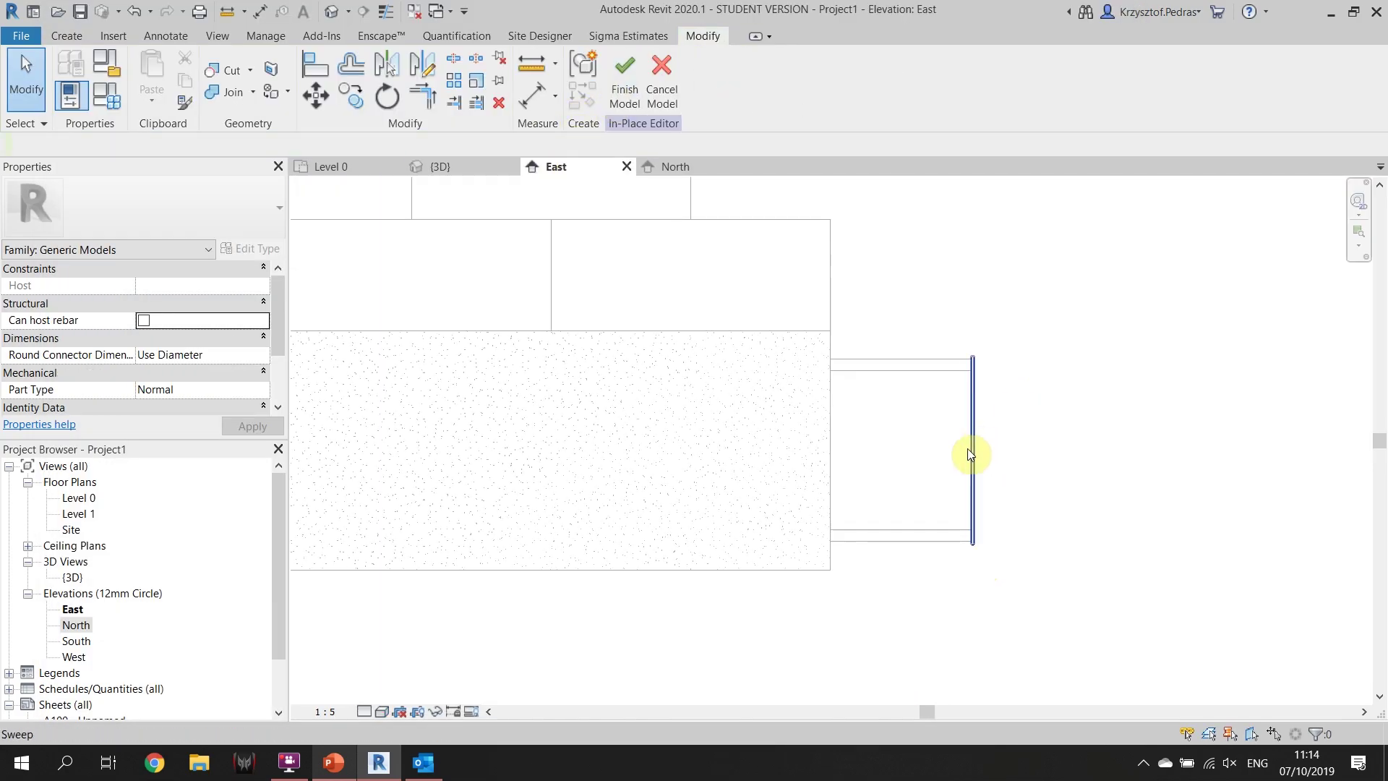
left_click(969, 452)
middle_click_drag(1060, 514, 1100, 490)
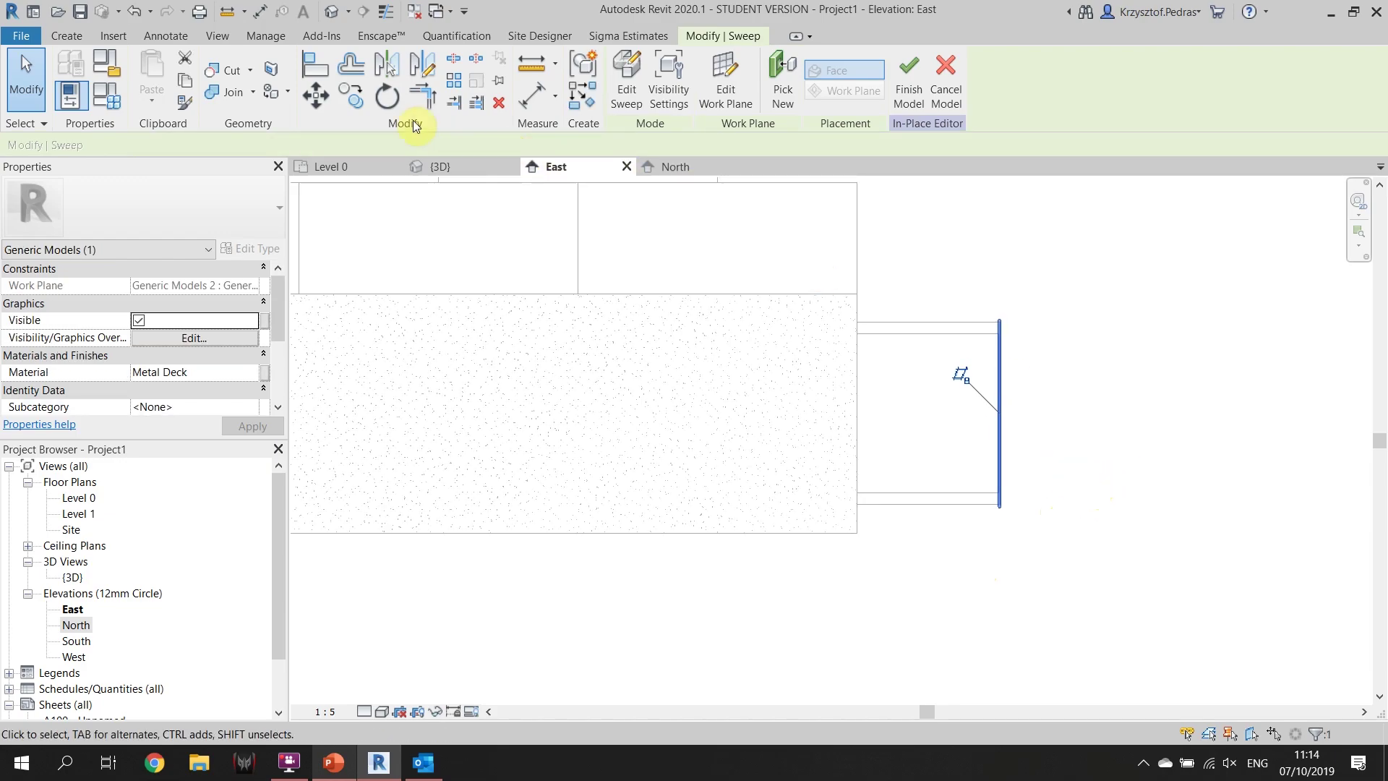
left_click(351, 95)
scroll(998, 344, "up", 4)
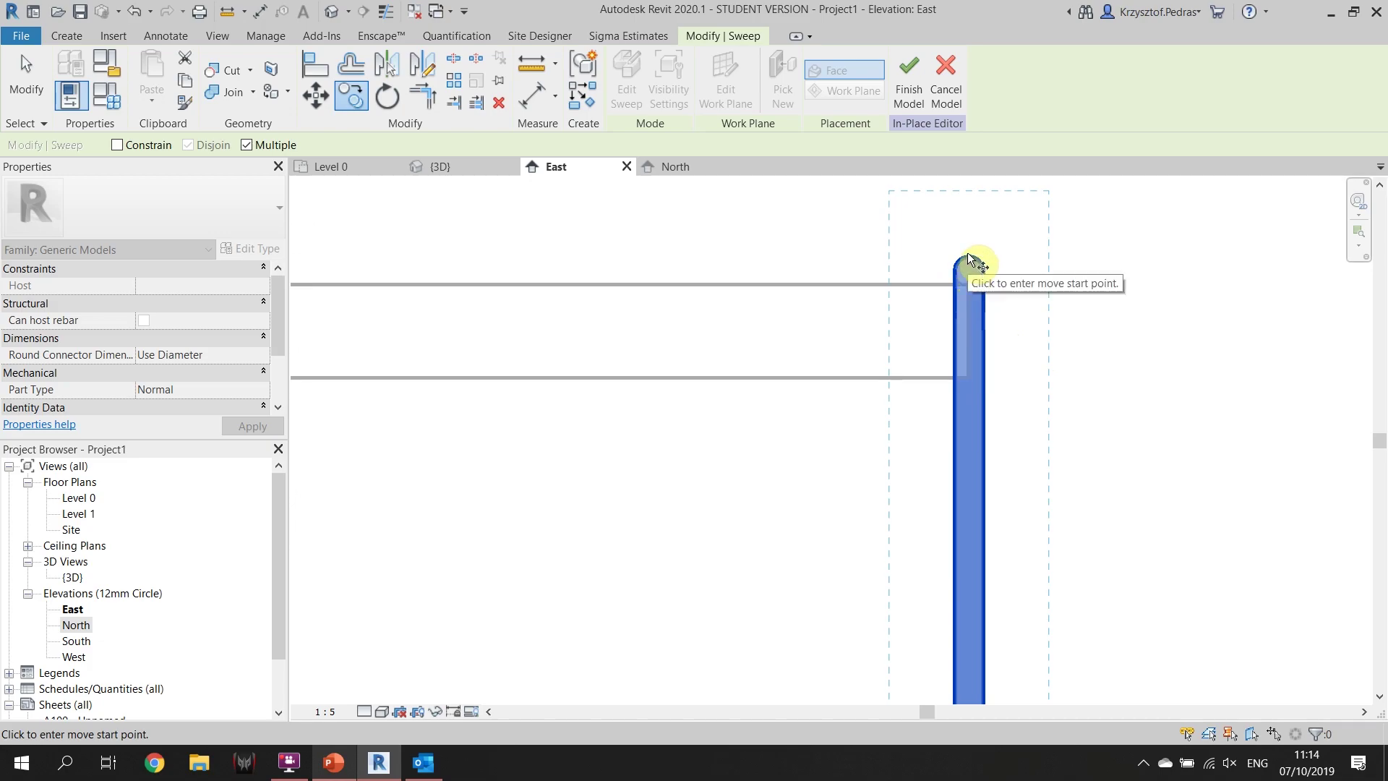
key("Escape")
key("Escape")
scroll(964, 290, "up", 2)
Finish the in-place stirrup model
left_click(965, 294)
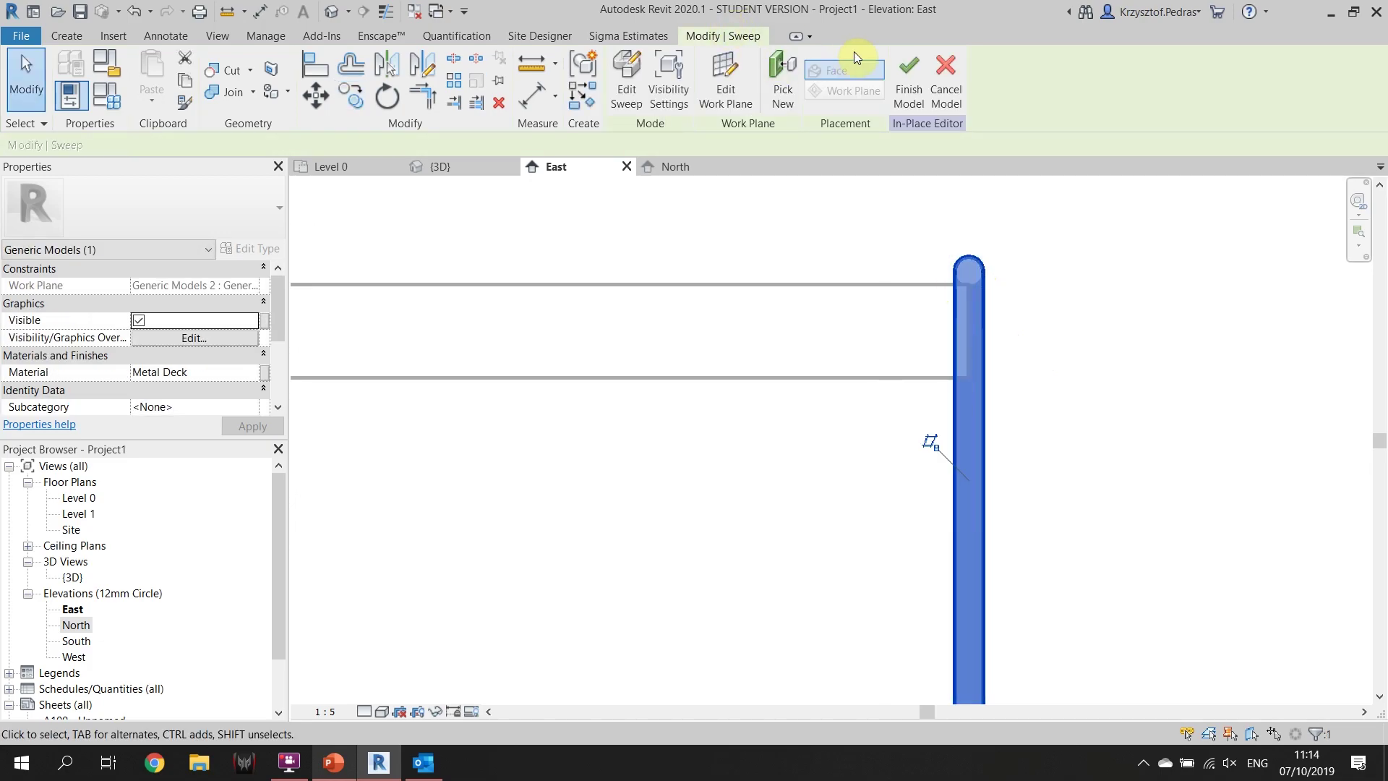
left_click(887, 75)
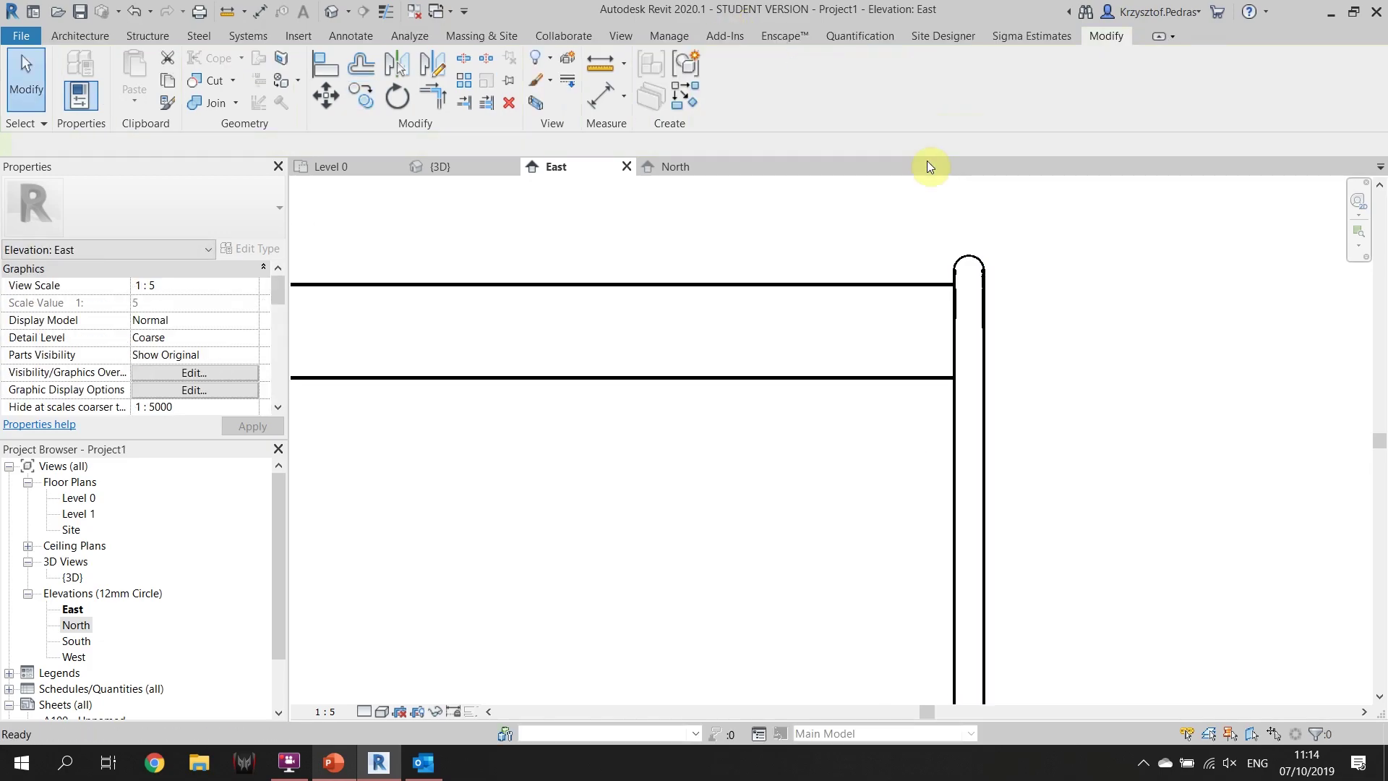
left_click(347, 98)
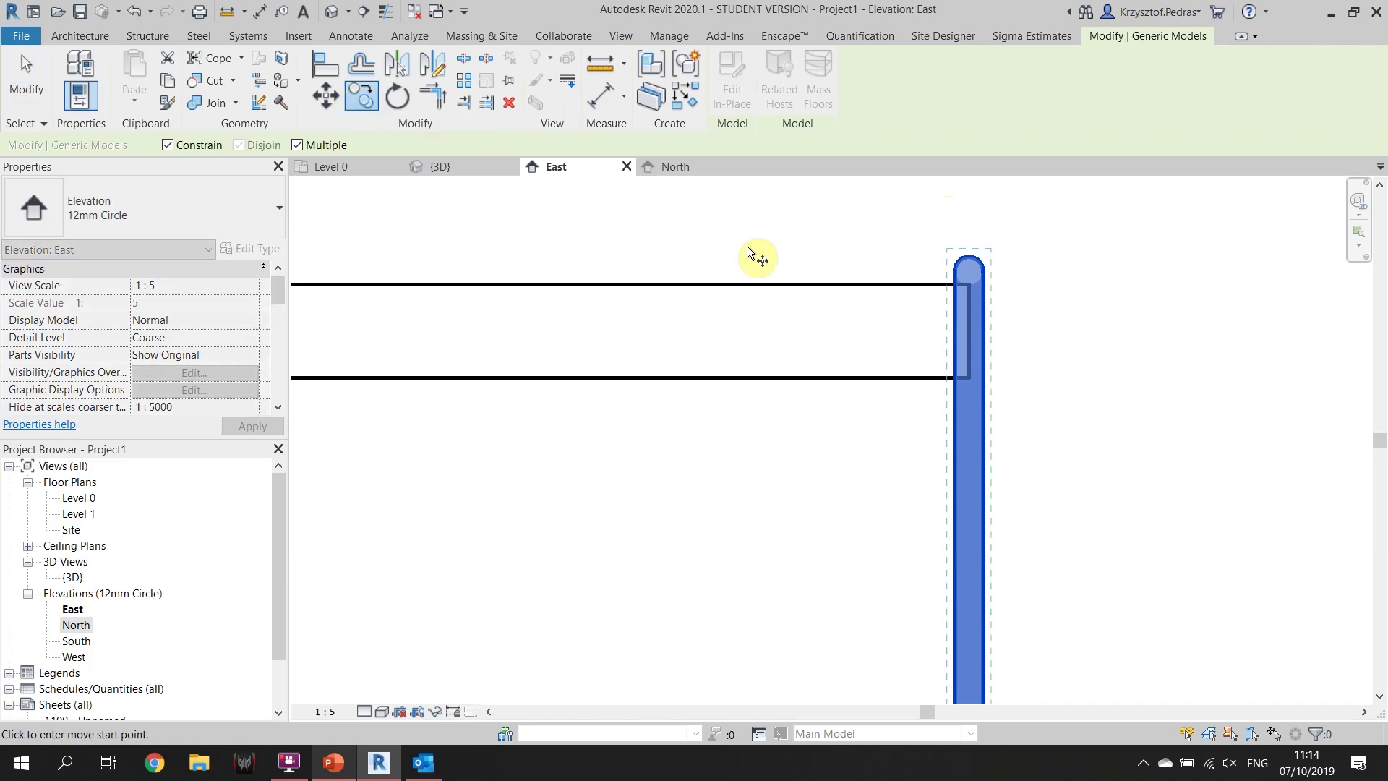
left_click(972, 260)
key("Escape")
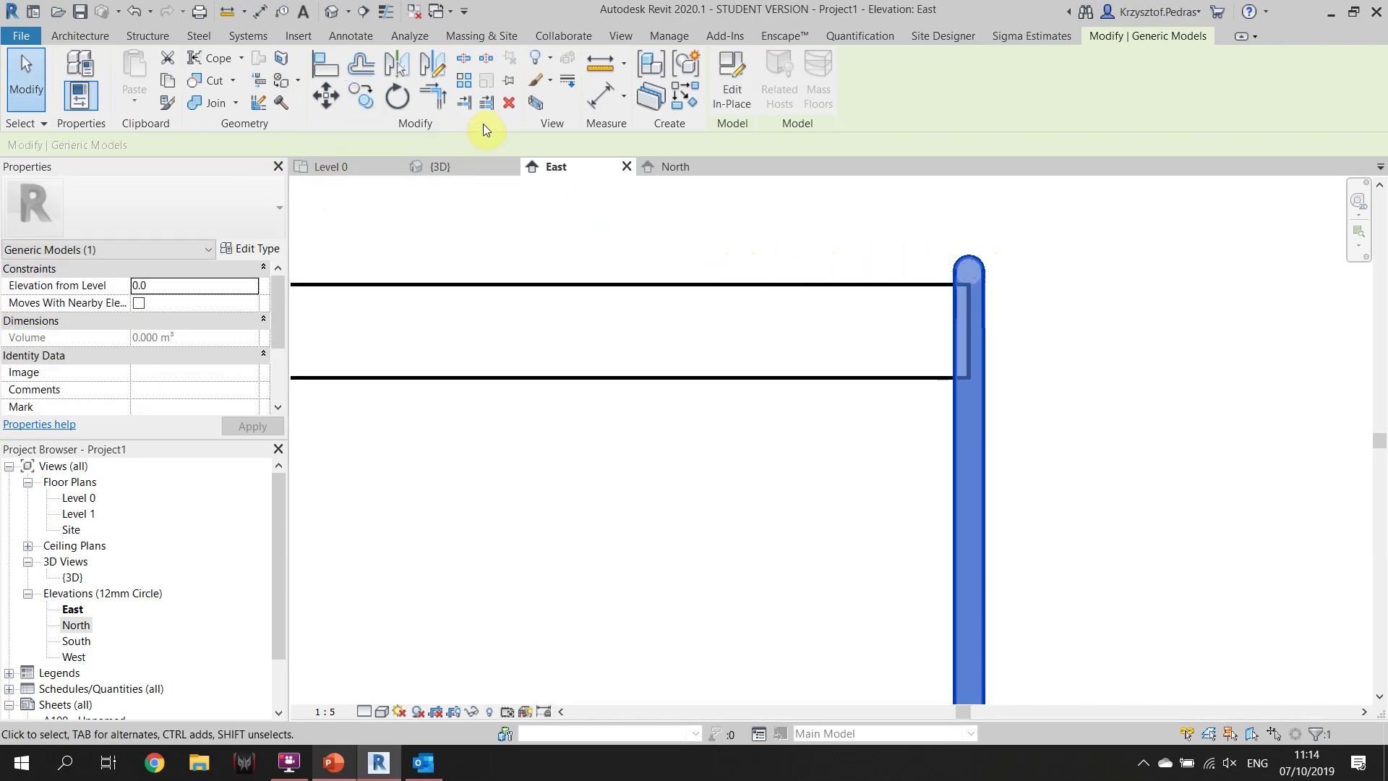
Copy the stirrup twice along the bars with Constrain off, the first copy 115 mm toward the foundation and the second close to its face
left_click(364, 99)
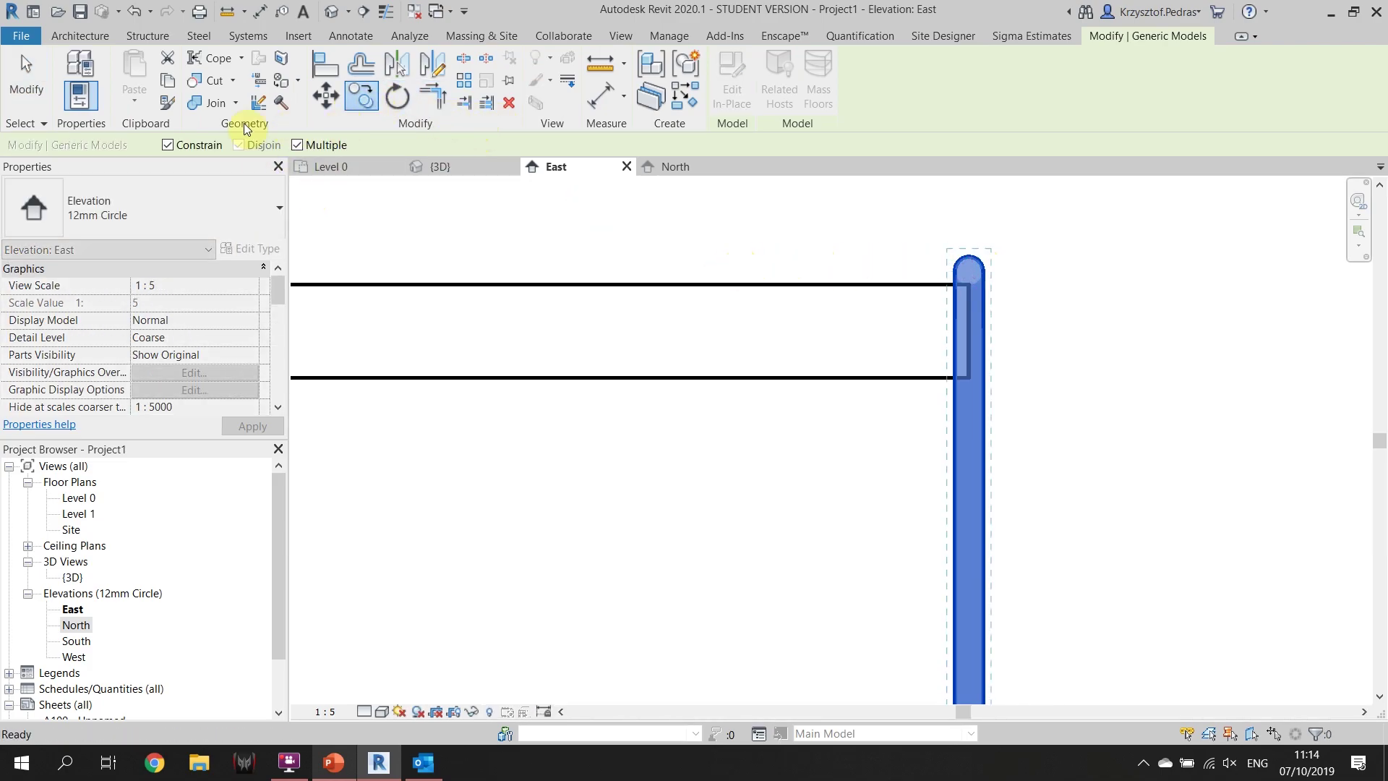
left_click(168, 146)
left_click(973, 264)
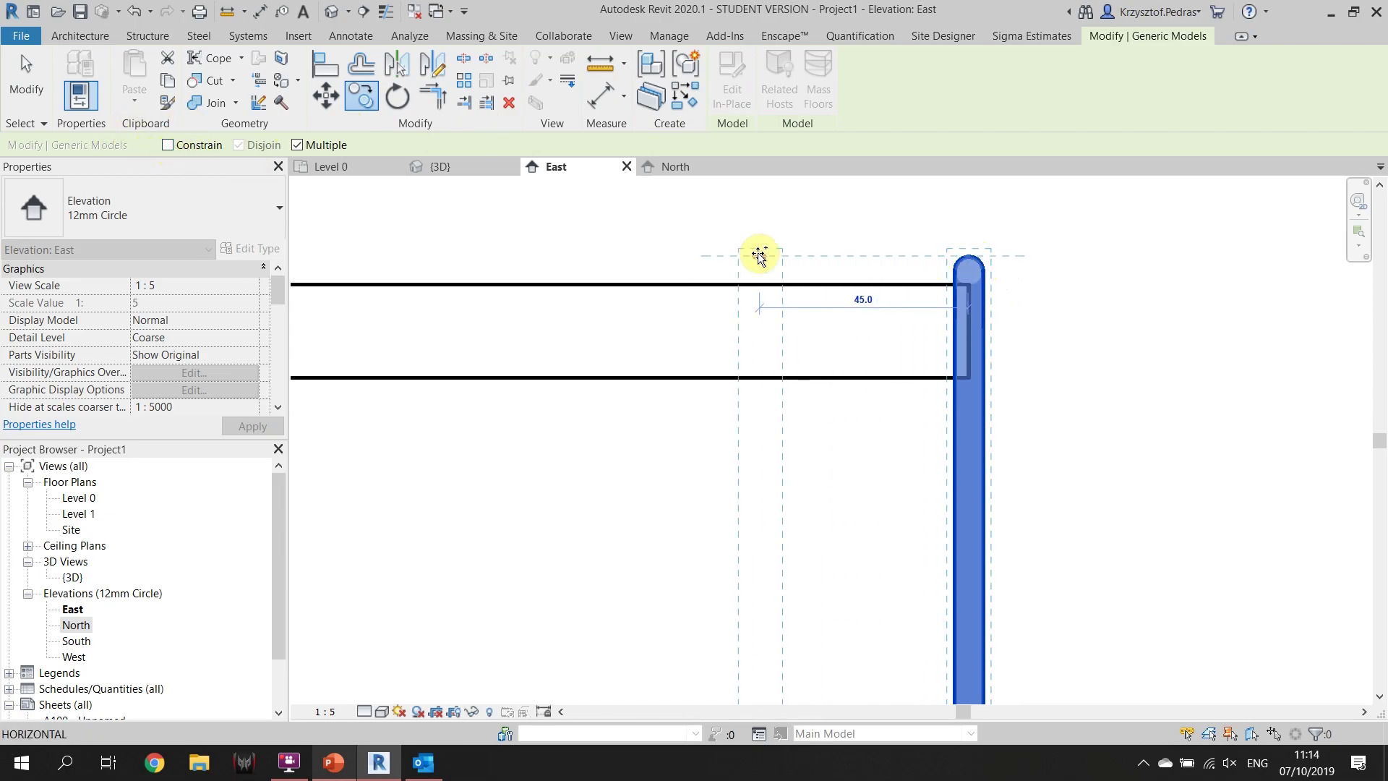
scroll(604, 254, "down", 3)
middle_click_drag(552, 254, 818, 248)
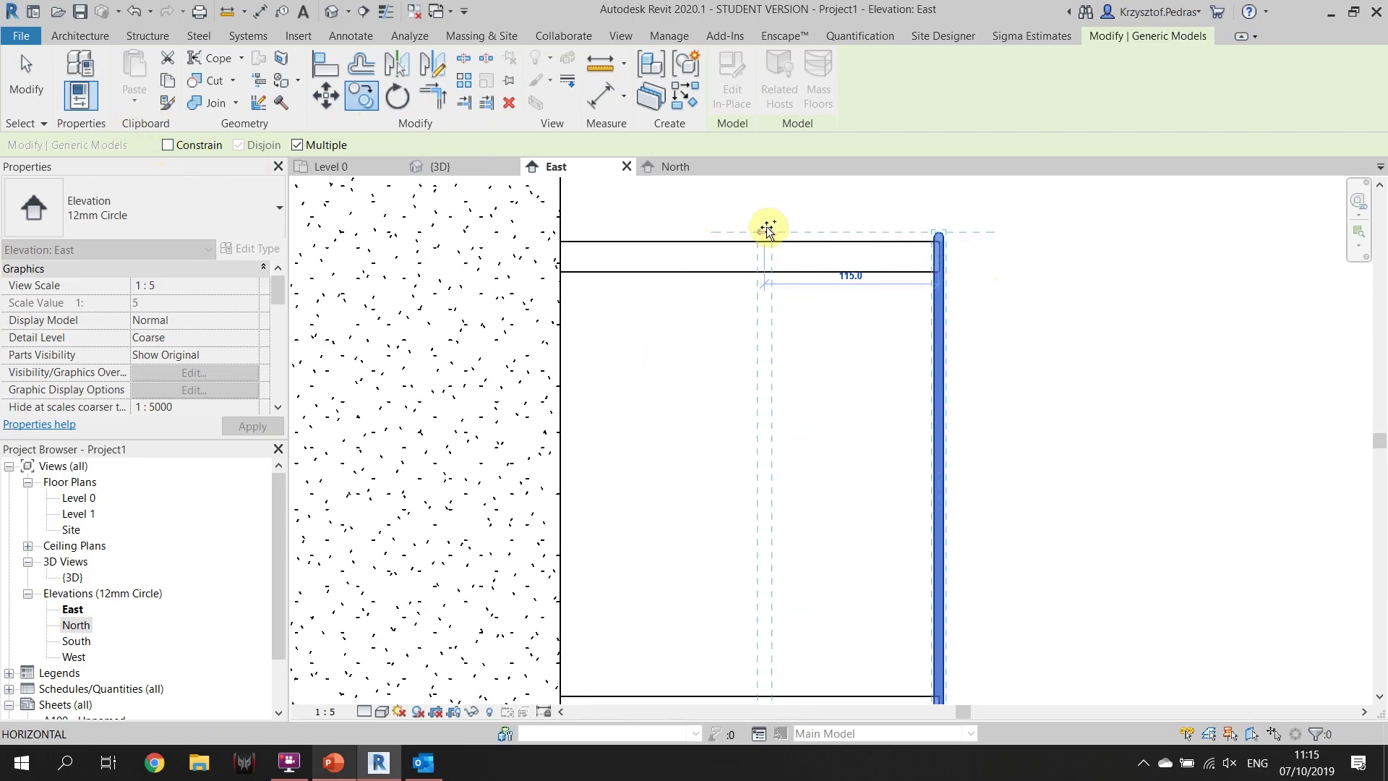
left_click(765, 230)
left_click(582, 230)
key("Escape")
key("Escape")
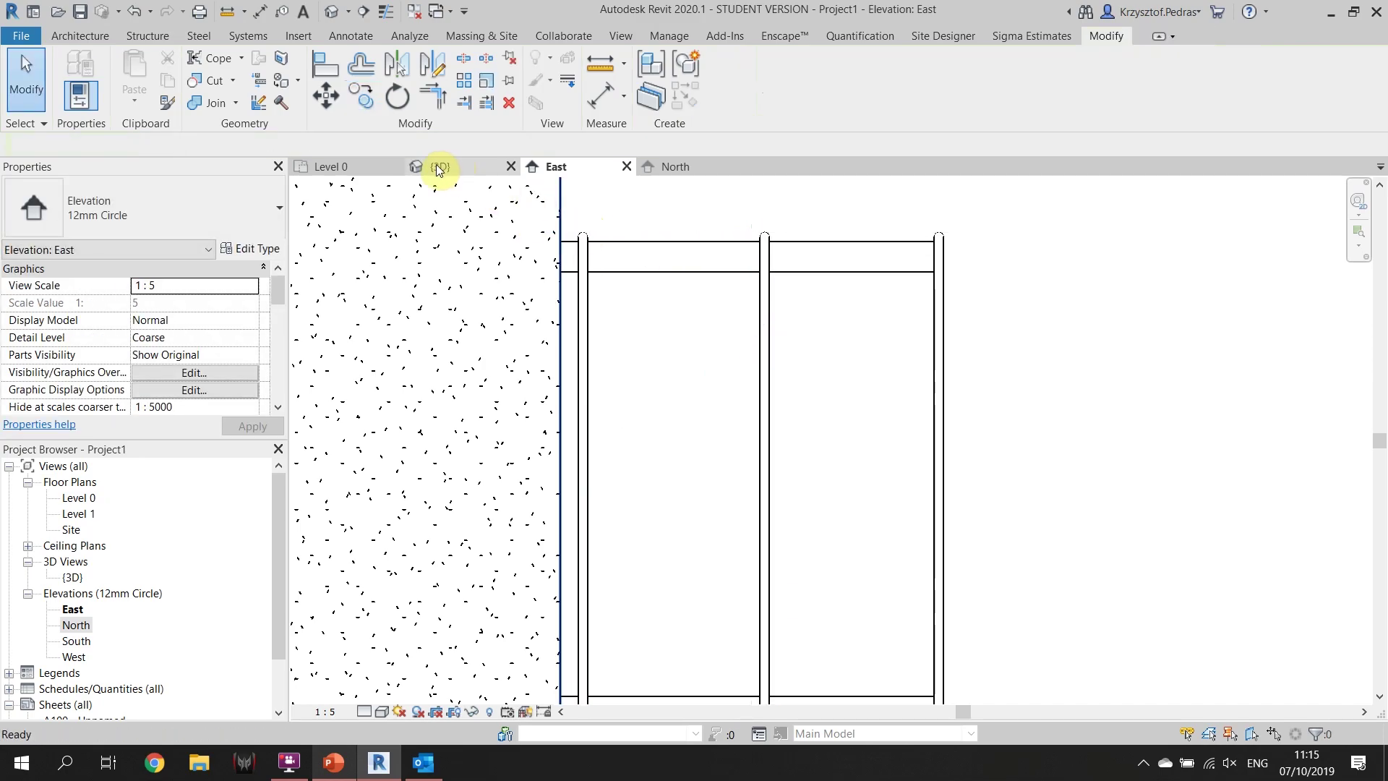
Examine the stirrups on the foundation and the whole junction in the 3D view
left_click(436, 167)
middle_click_drag(706, 310, 945, 514, "shift")
scroll(932, 548, "down", 5)
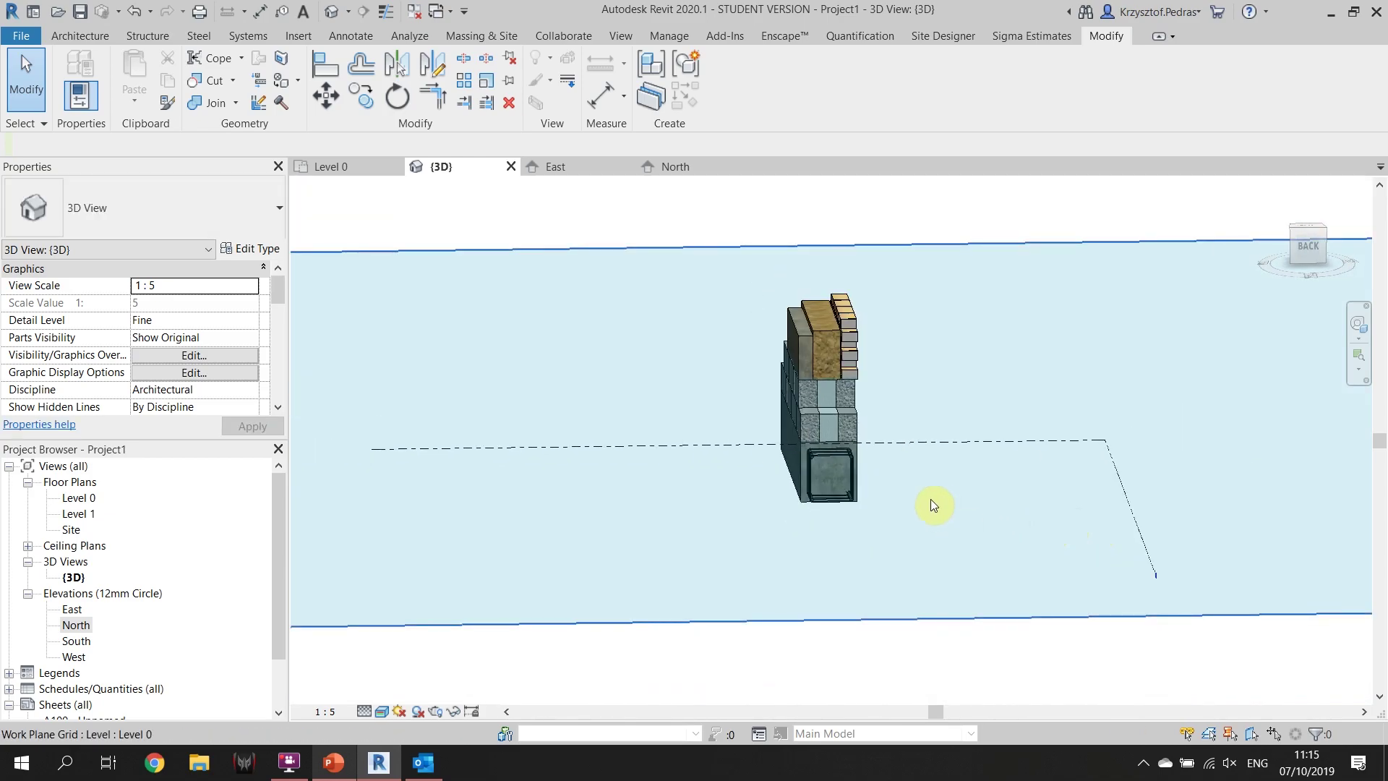
middle_click_drag(836, 533, 930, 587, "shift")
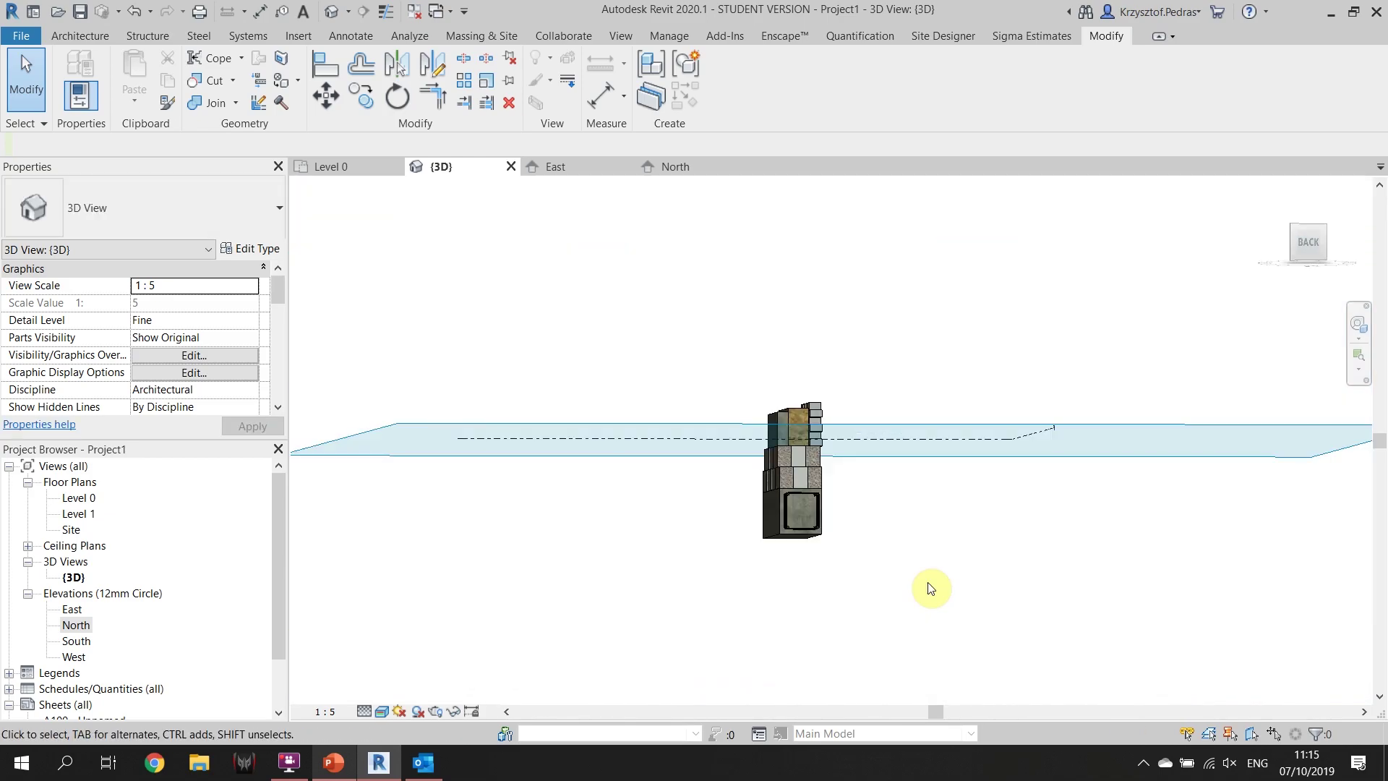
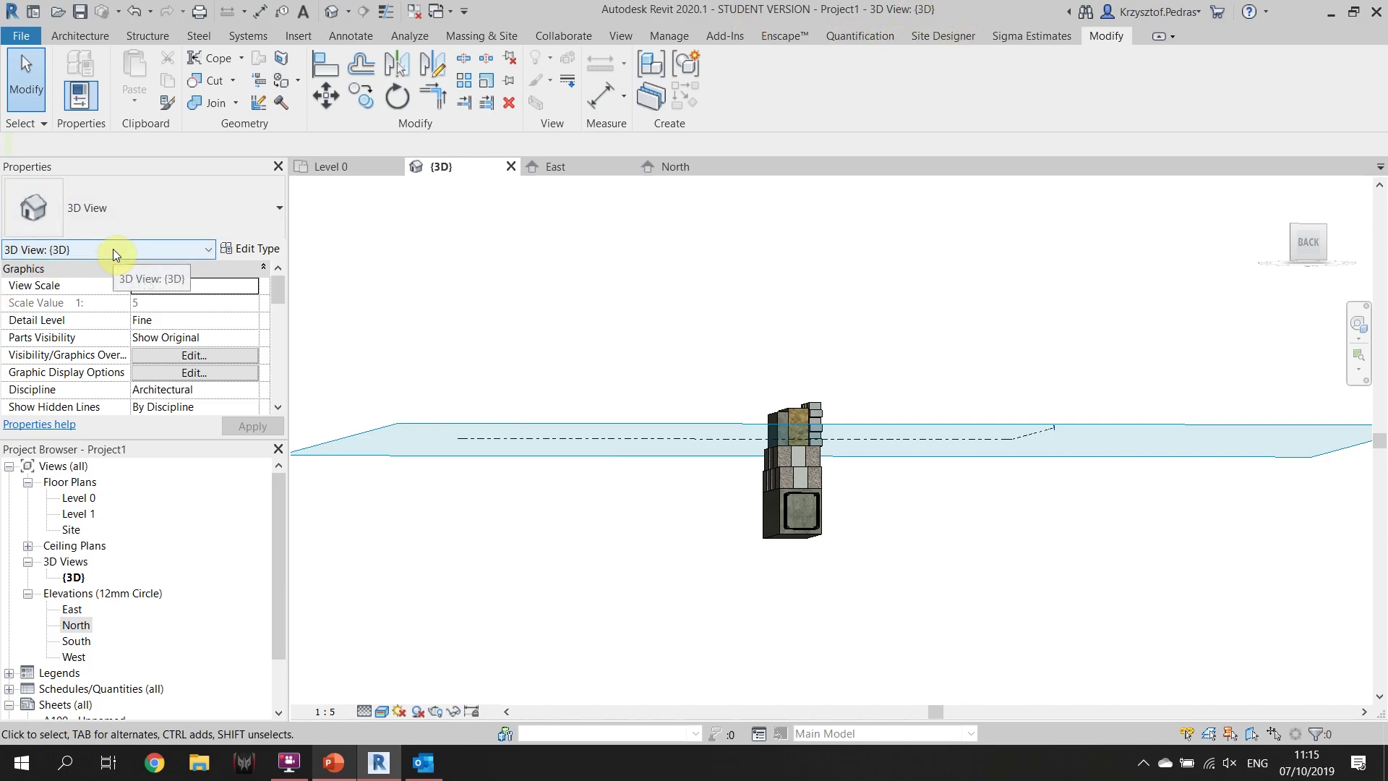
Open the upper-course clay block directly beneath the wall for in-place editing in the North elevation
left_click(578, 168)
left_click(680, 168)
middle_click_drag(724, 327, 687, 427)
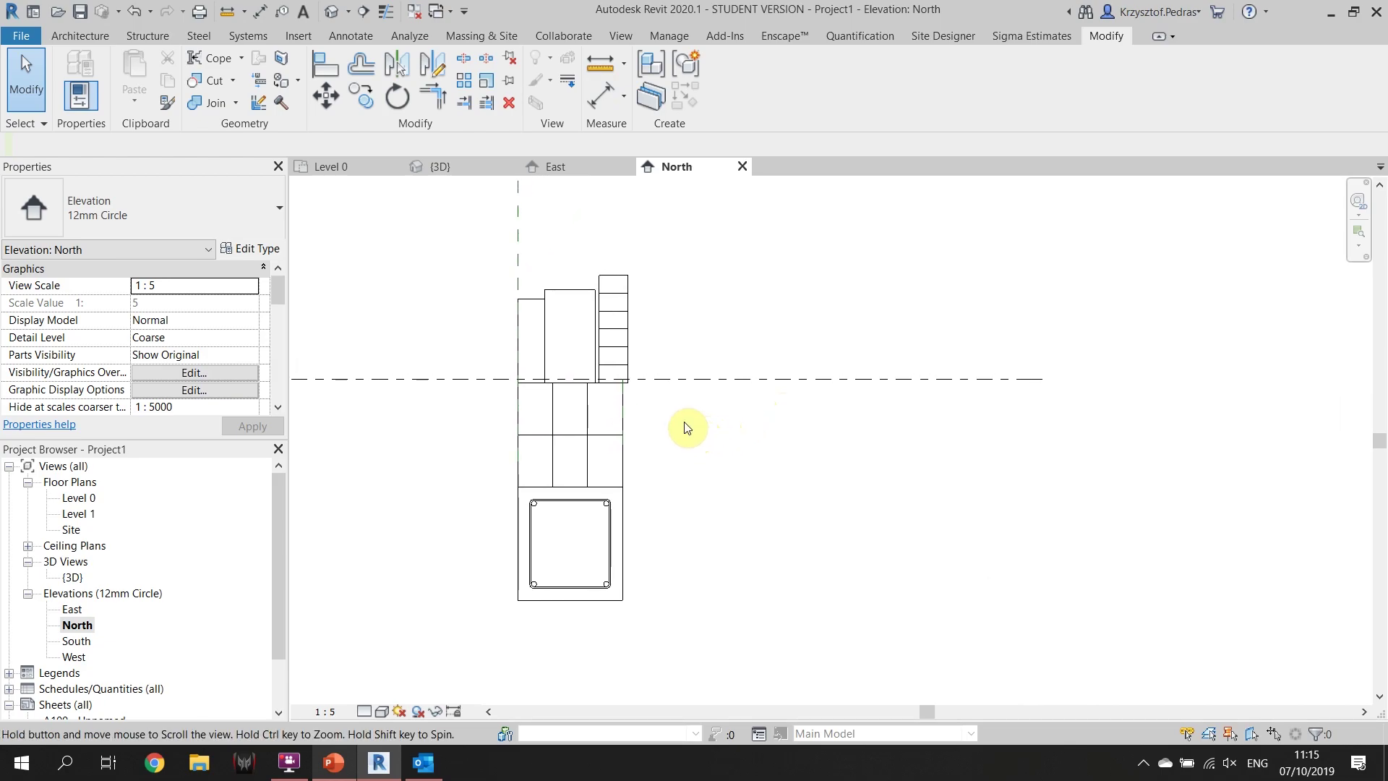
scroll(572, 386, "up", 3)
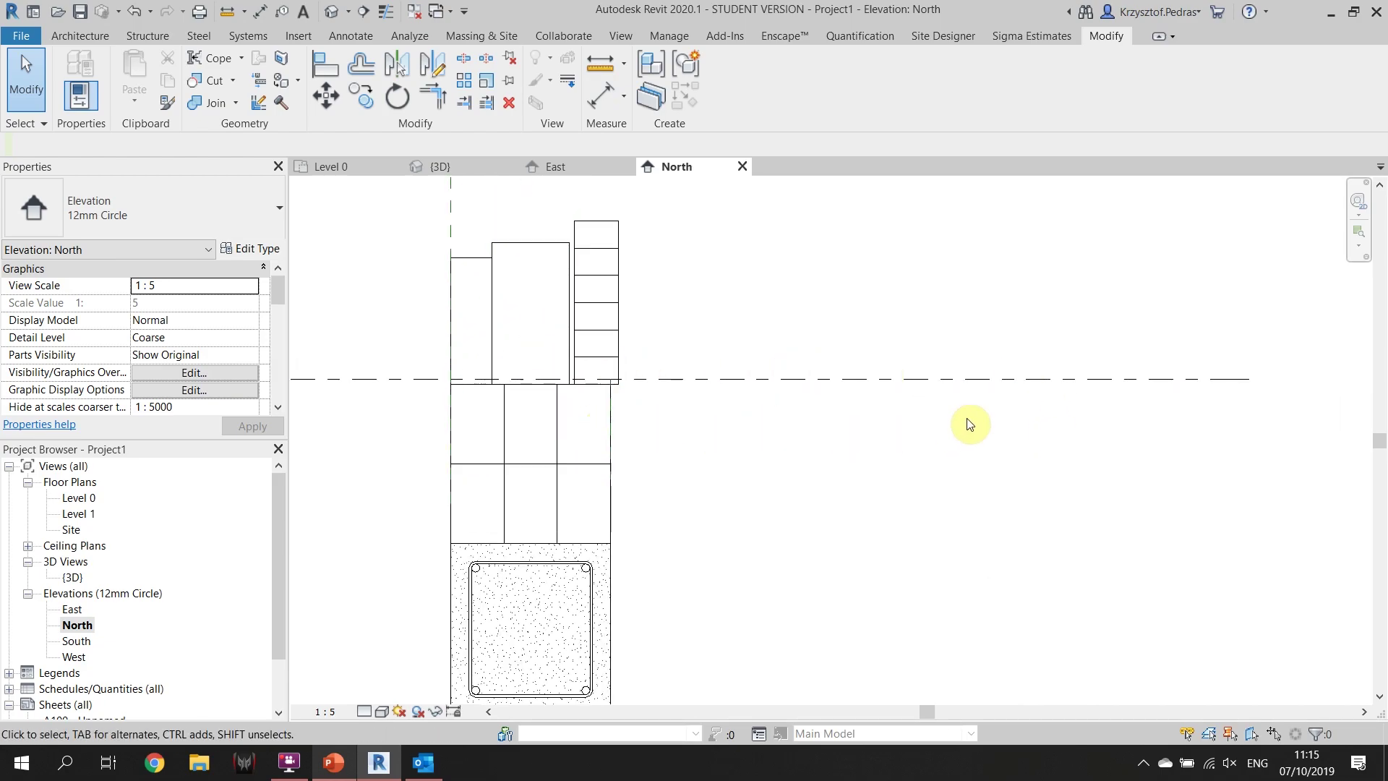
scroll(767, 398, "down", 2)
middle_click_drag(768, 397, 876, 371)
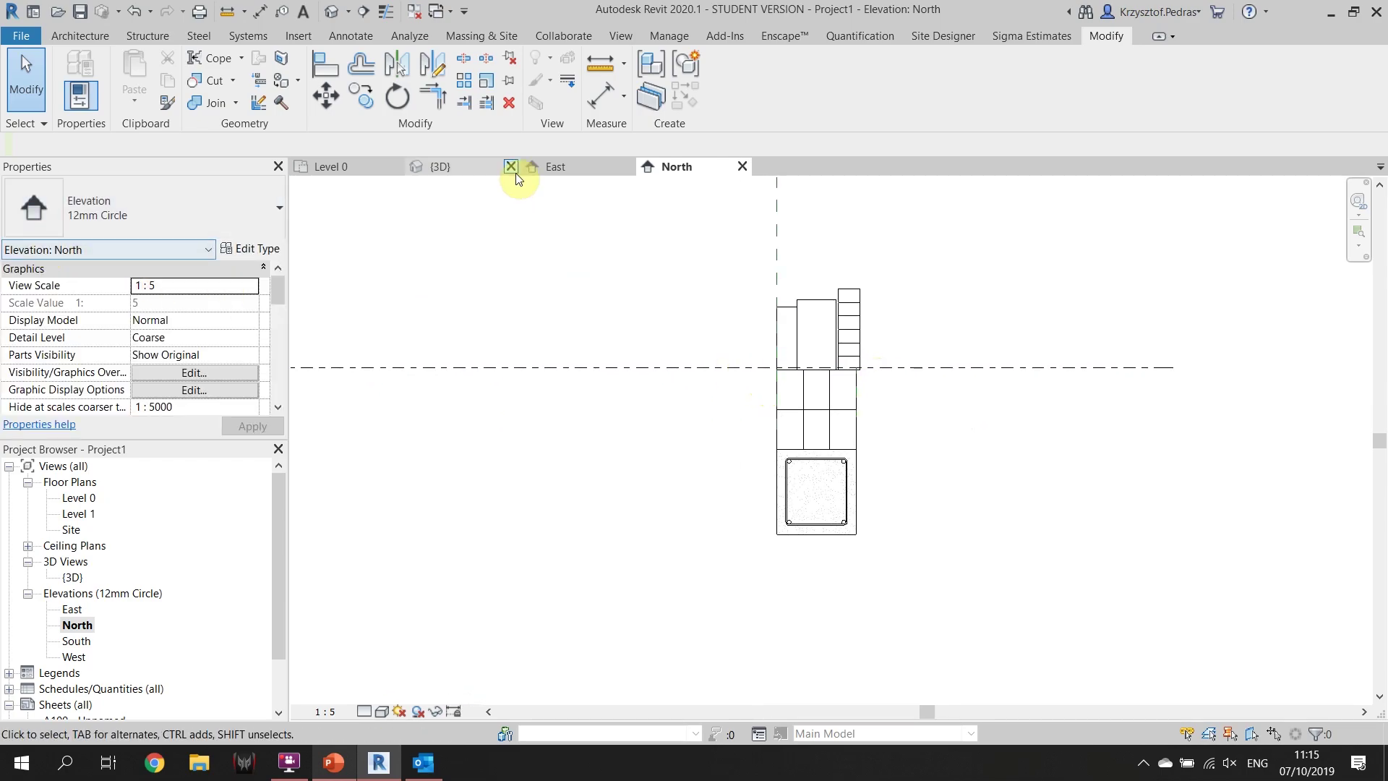
scroll(795, 372, "up", 3)
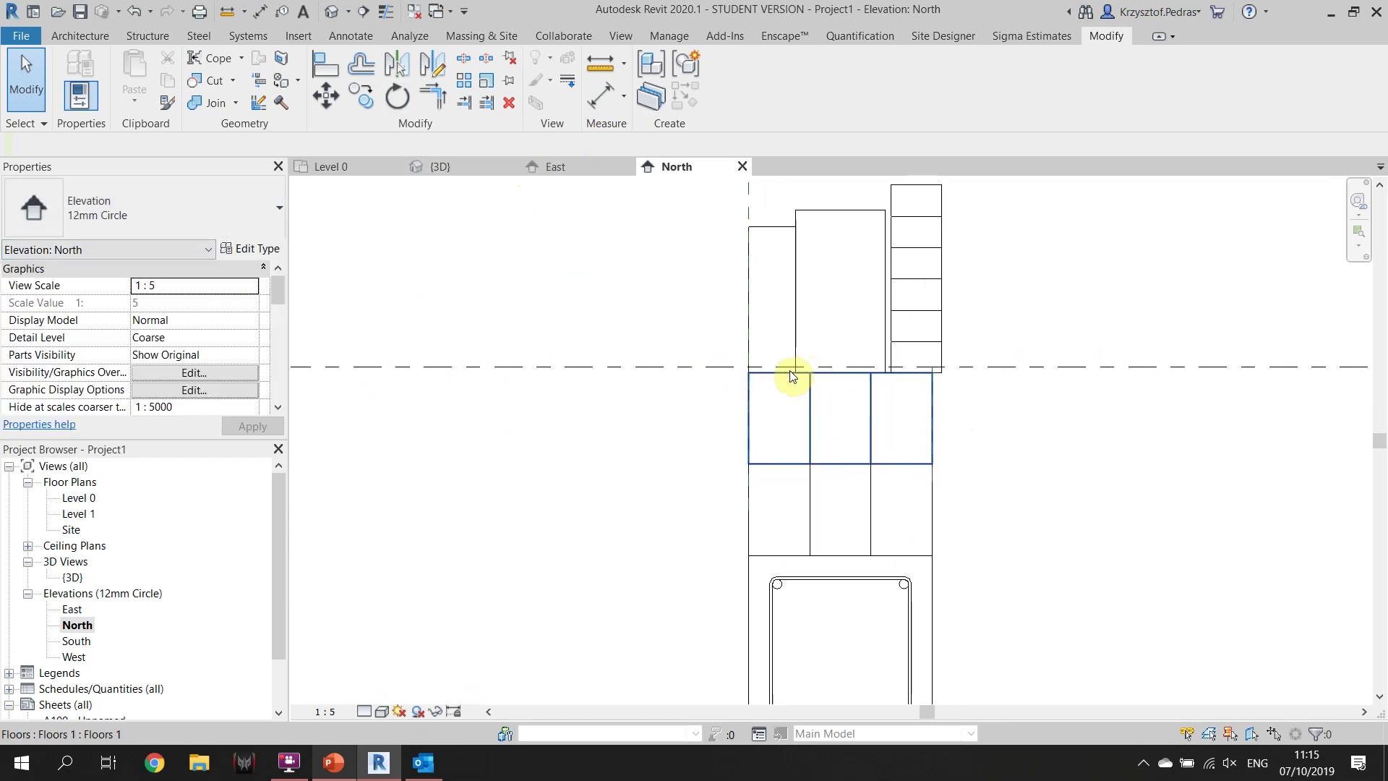
left_click(763, 409)
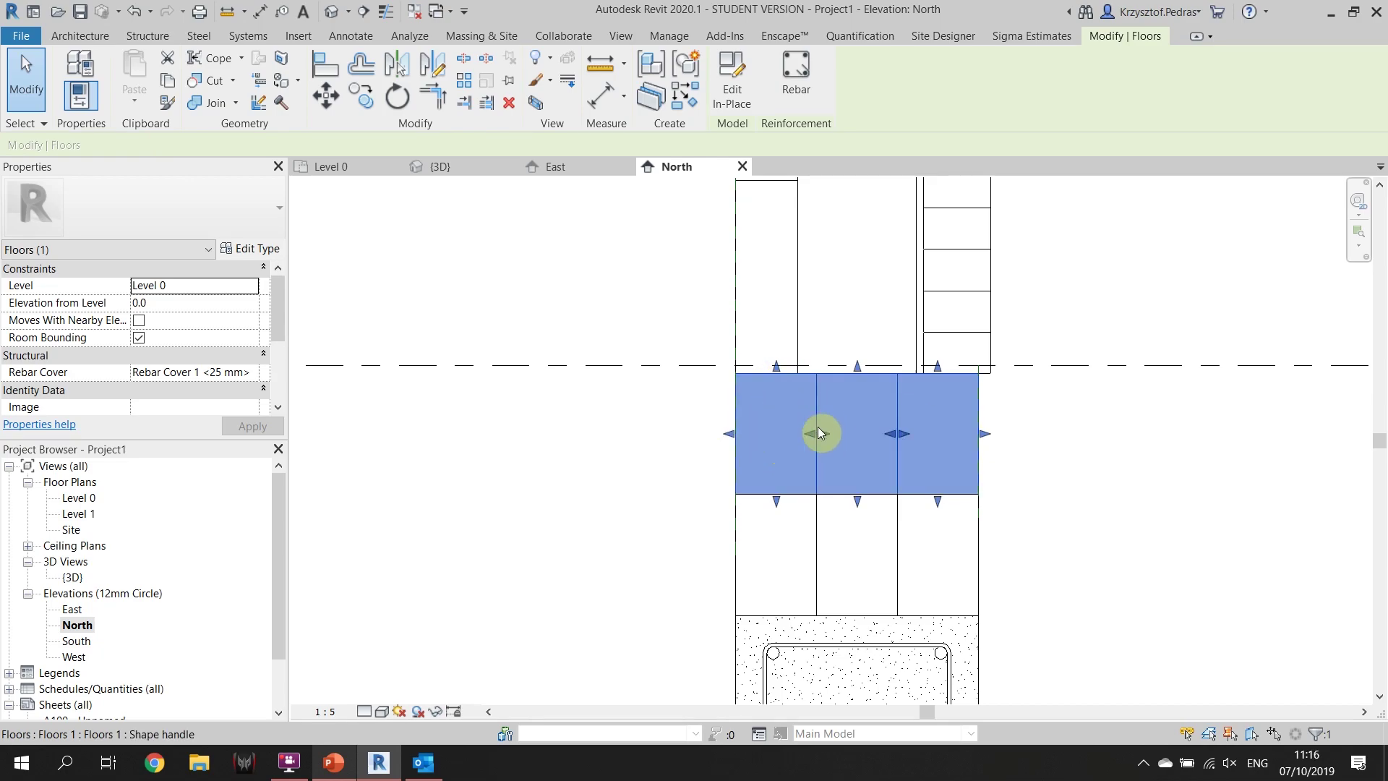
double_click(786, 401)
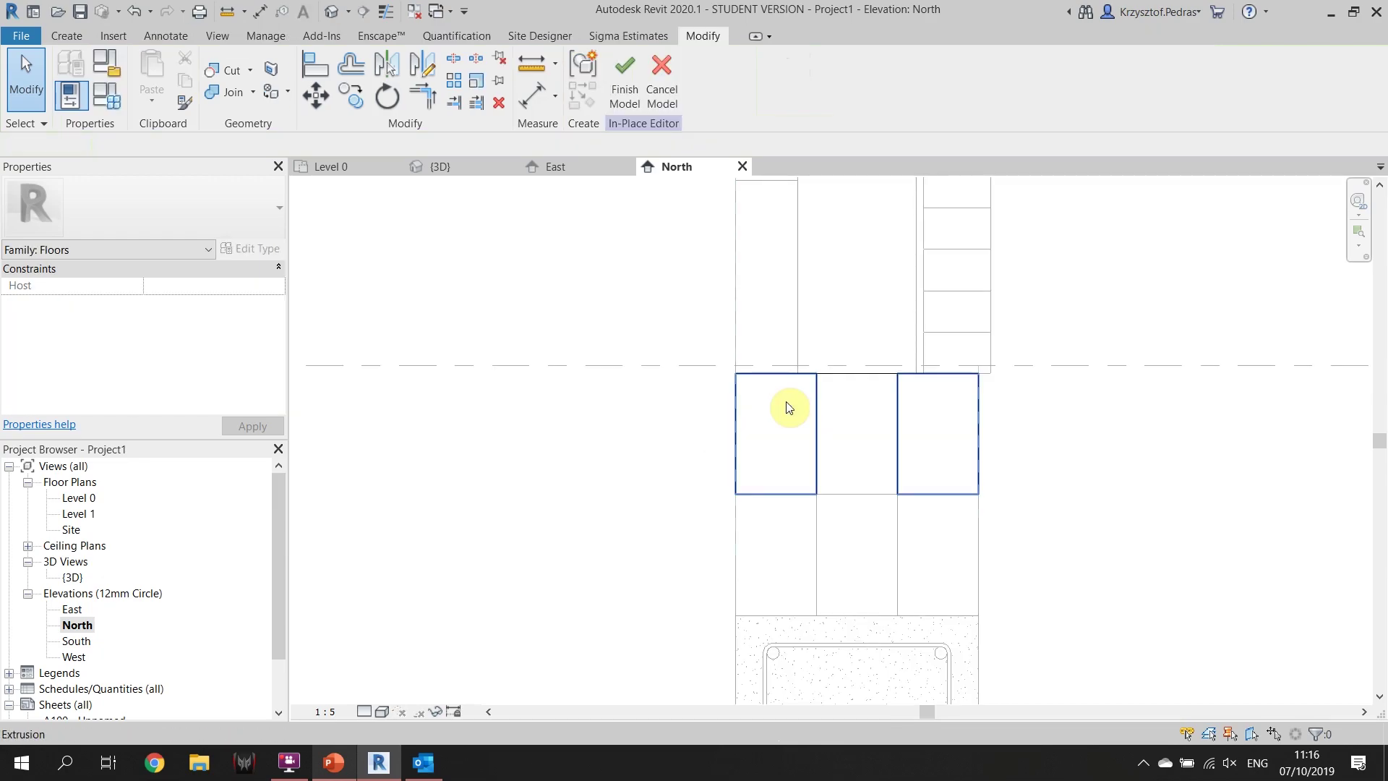
Edit the block's Expanded Clay Layer extrusion, reducing the profile on the side opposite the bricks to 95 mm high, and finish the sketch
left_click(780, 390)
scroll(831, 384, "up", 2)
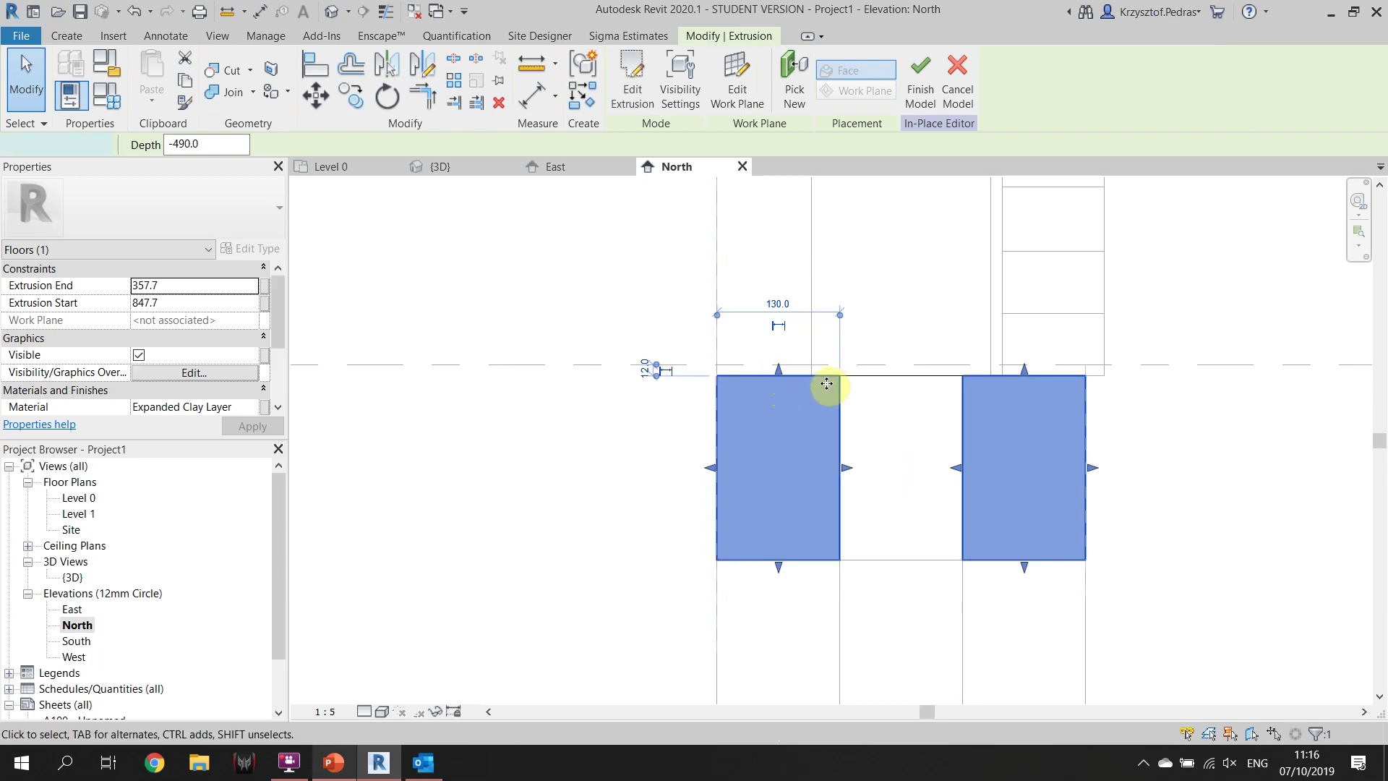
double_click(797, 383)
left_click(795, 382)
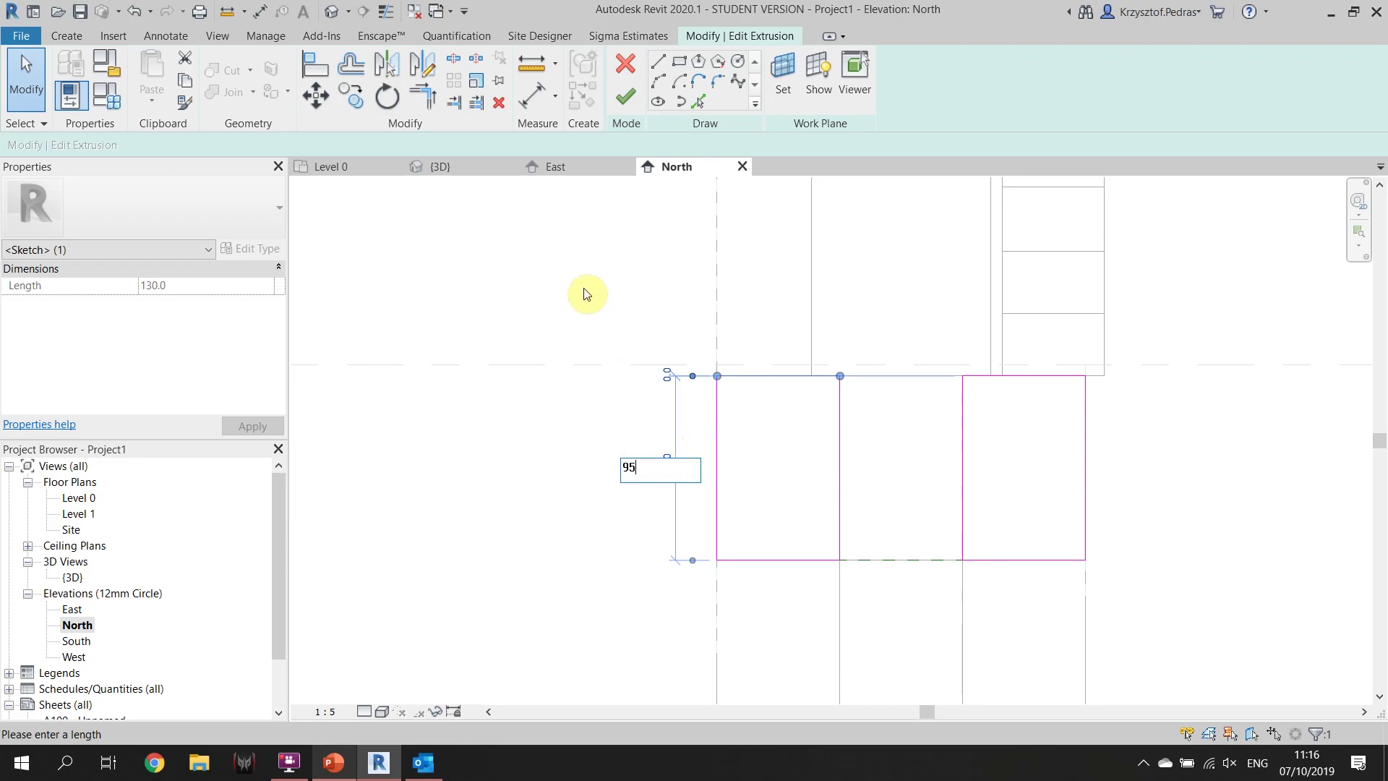
key("Return")
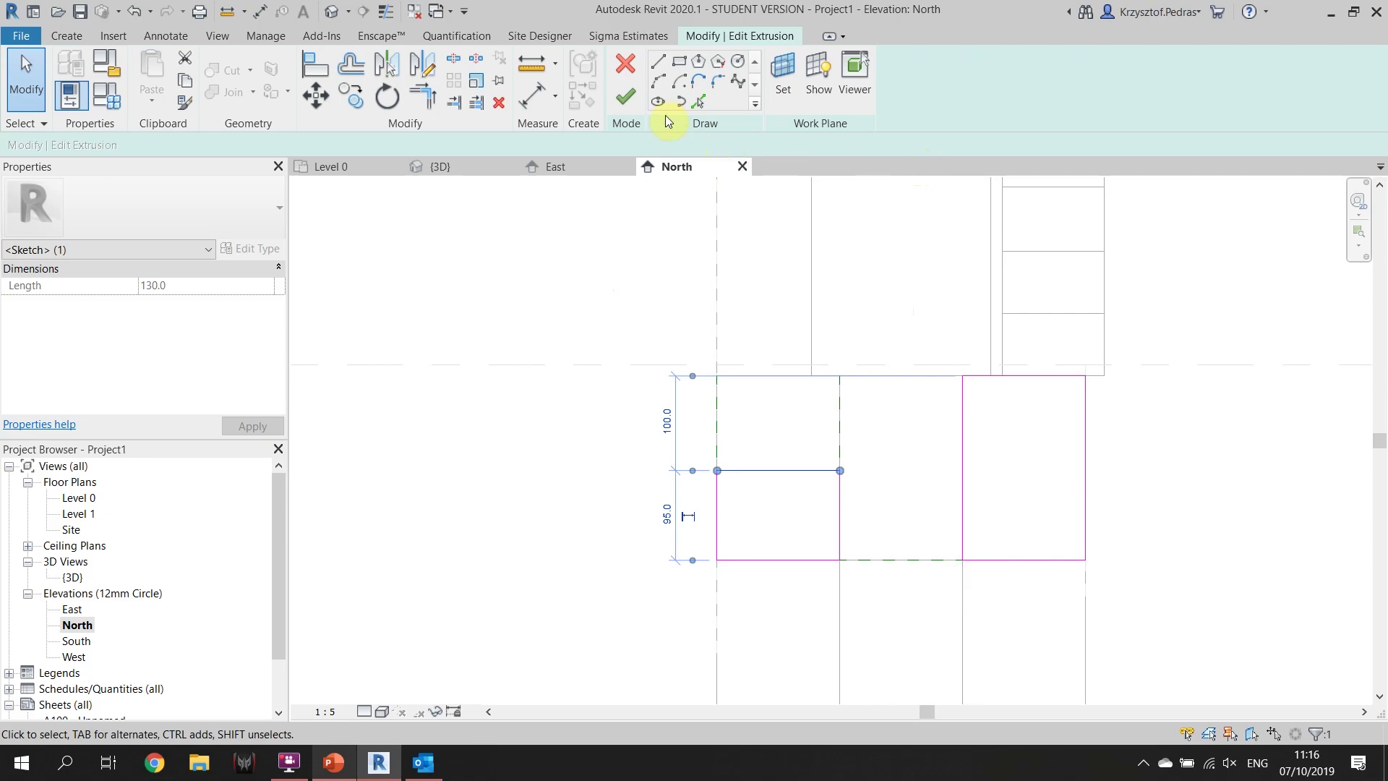
left_click(625, 96)
left_click(723, 370)
Finish the in-place block model and delete the two unmodified clay blocks of the upper course in the East elevation
left_click(583, 170)
scroll(718, 455, "down", 8)
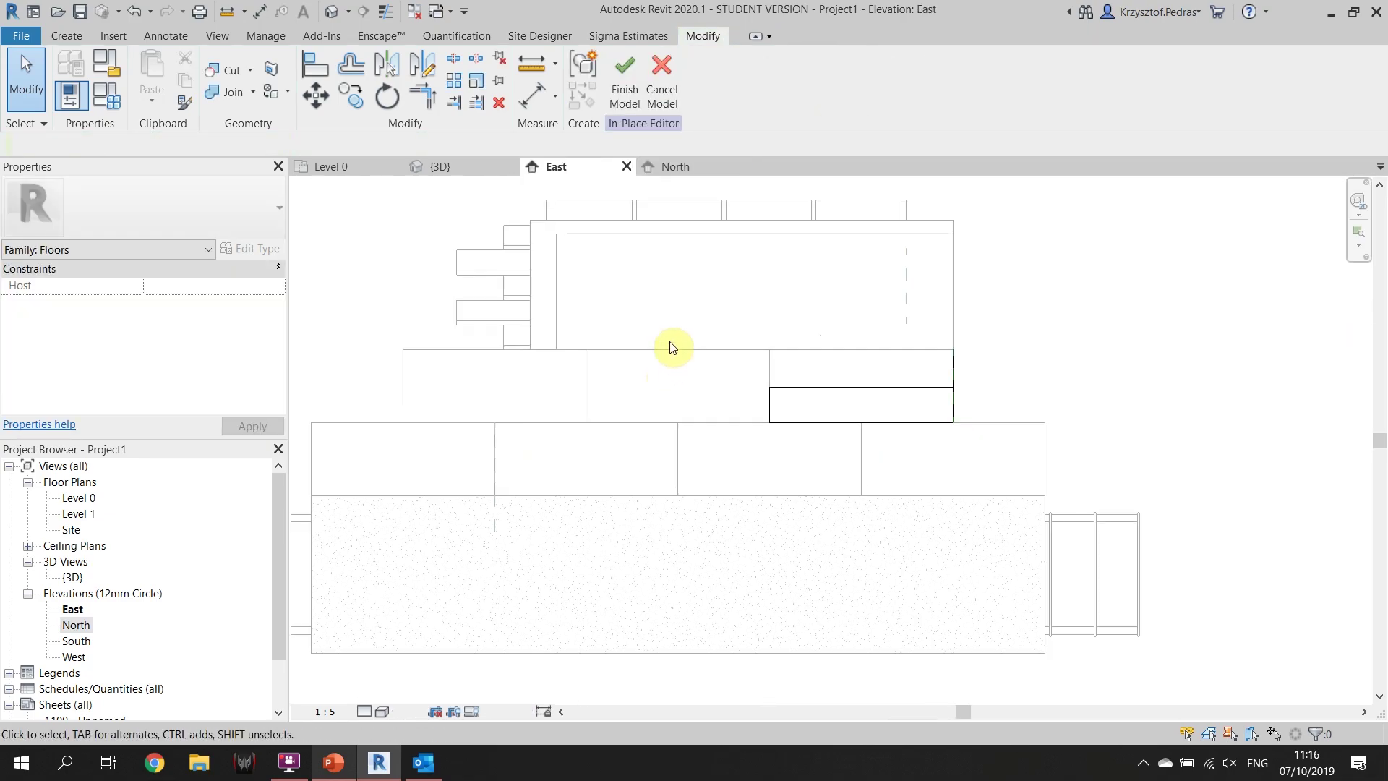
left_click(624, 70)
left_click(629, 366)
left_click(512, 367, "ctrl")
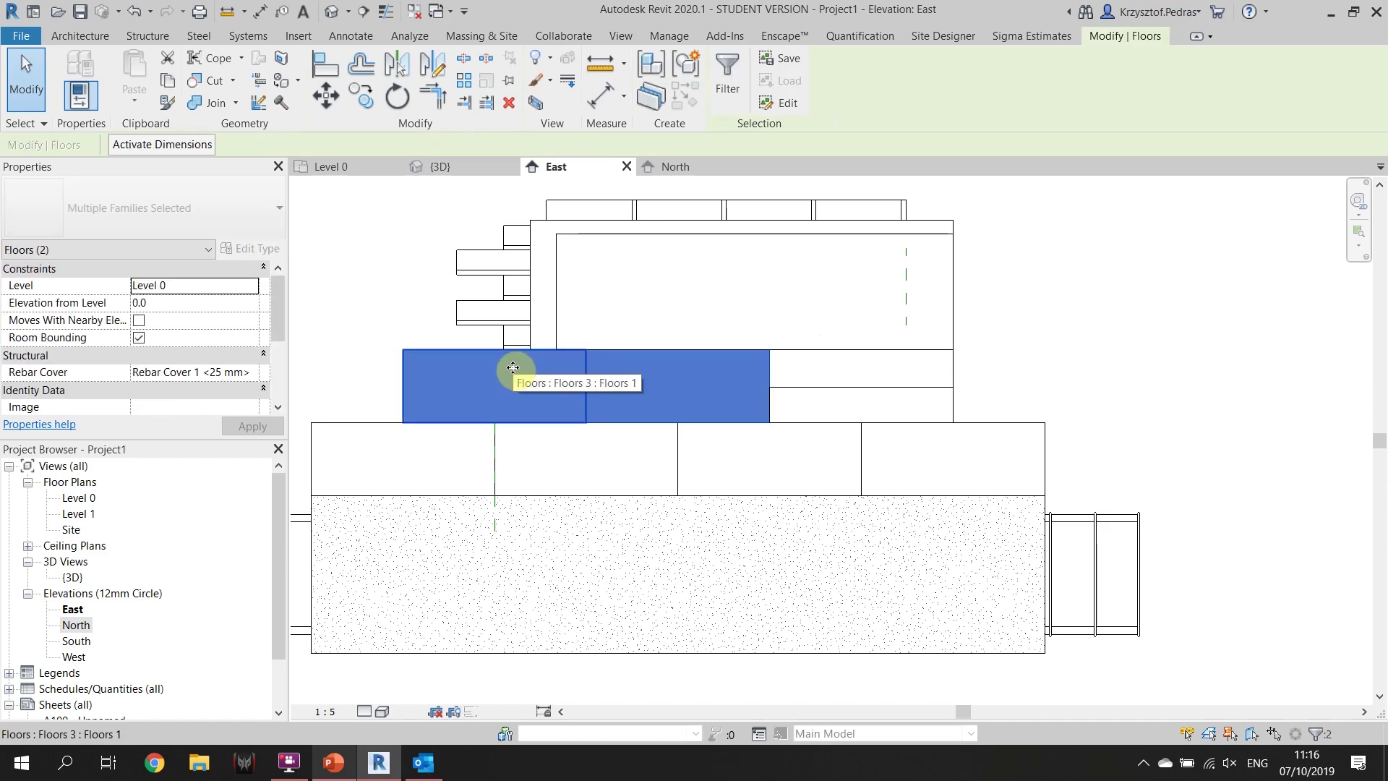
key("Delete")
Try to copy the notched clay block into the adjacent space of the upper course with Constrain off
left_click(790, 397)
left_click(361, 96)
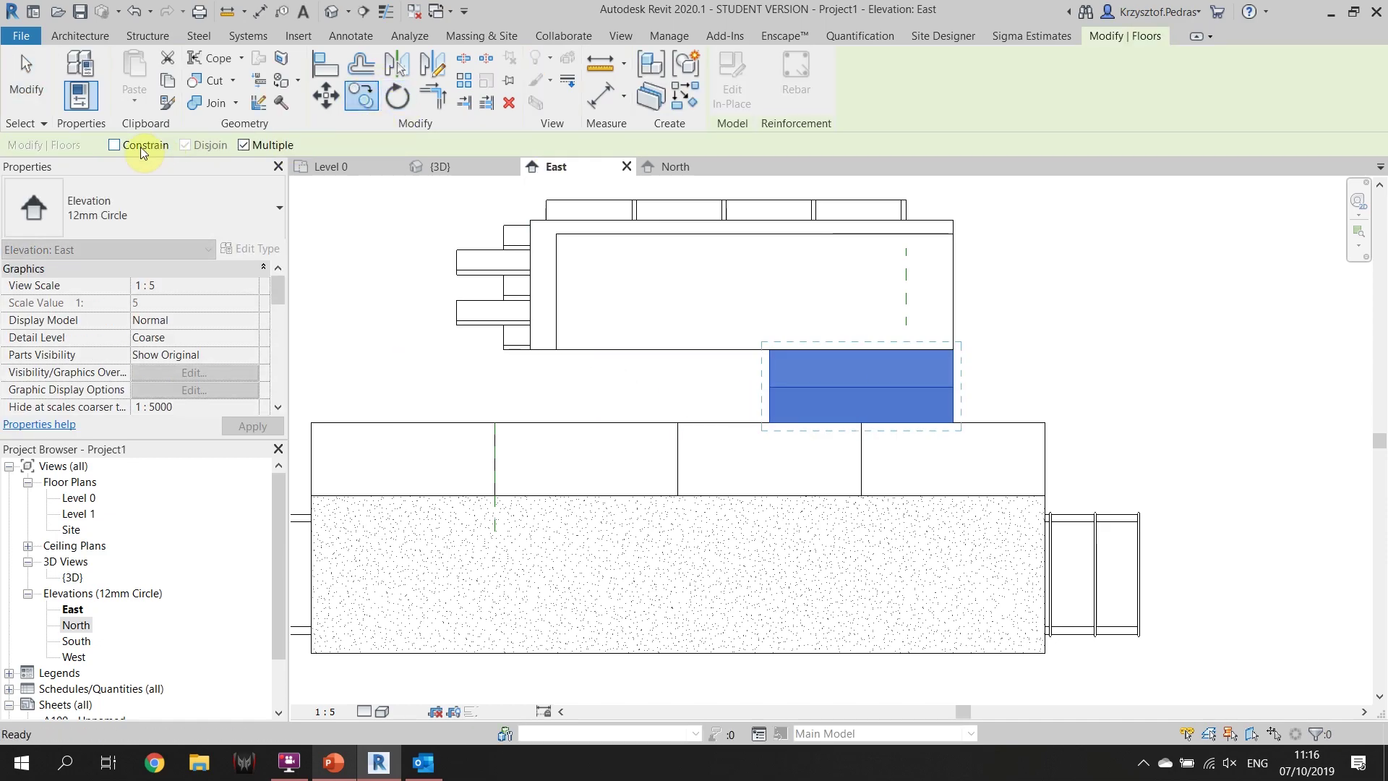
left_click(954, 350)
left_click(703, 357)
key("Escape")
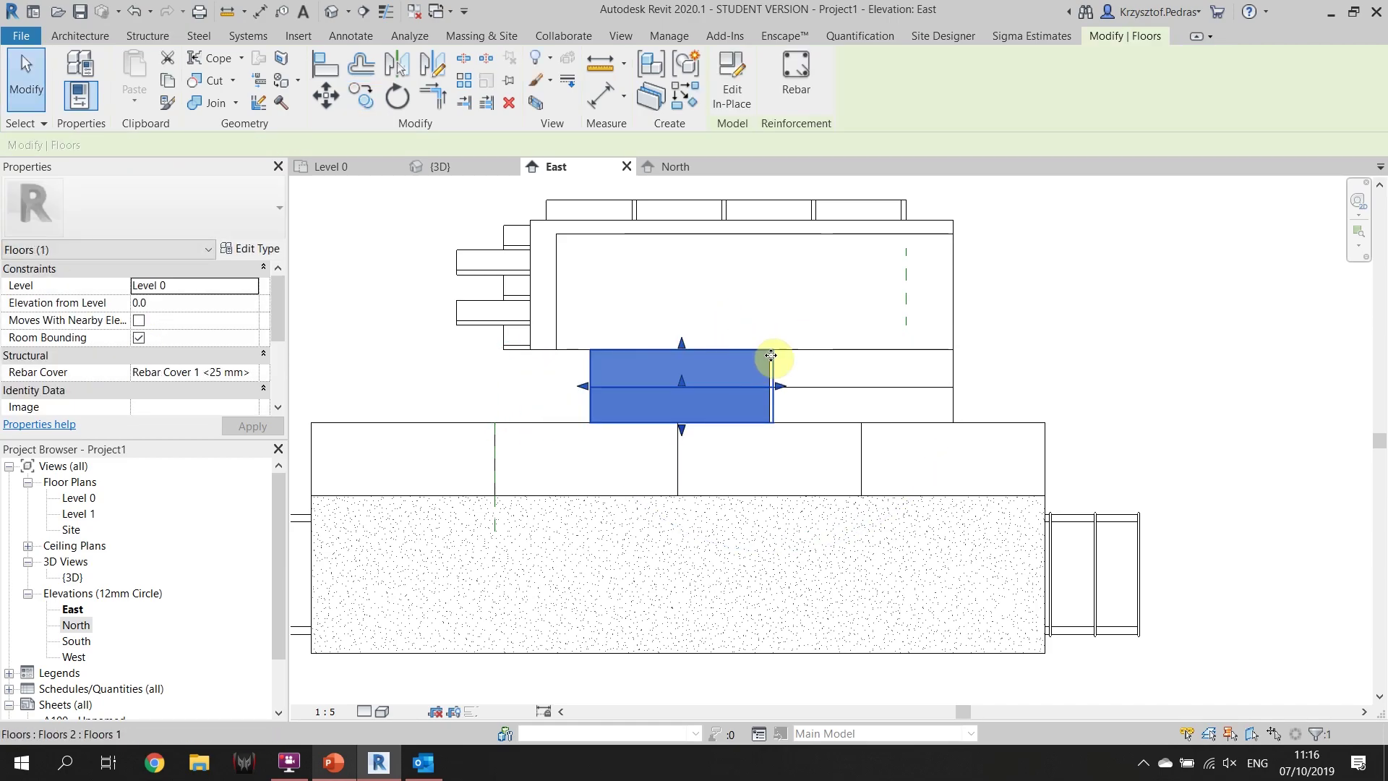
Copy the notched clay block twice end to end along the upper course, with Constrain off and Multiple on
left_click(867, 356)
left_click(864, 380)
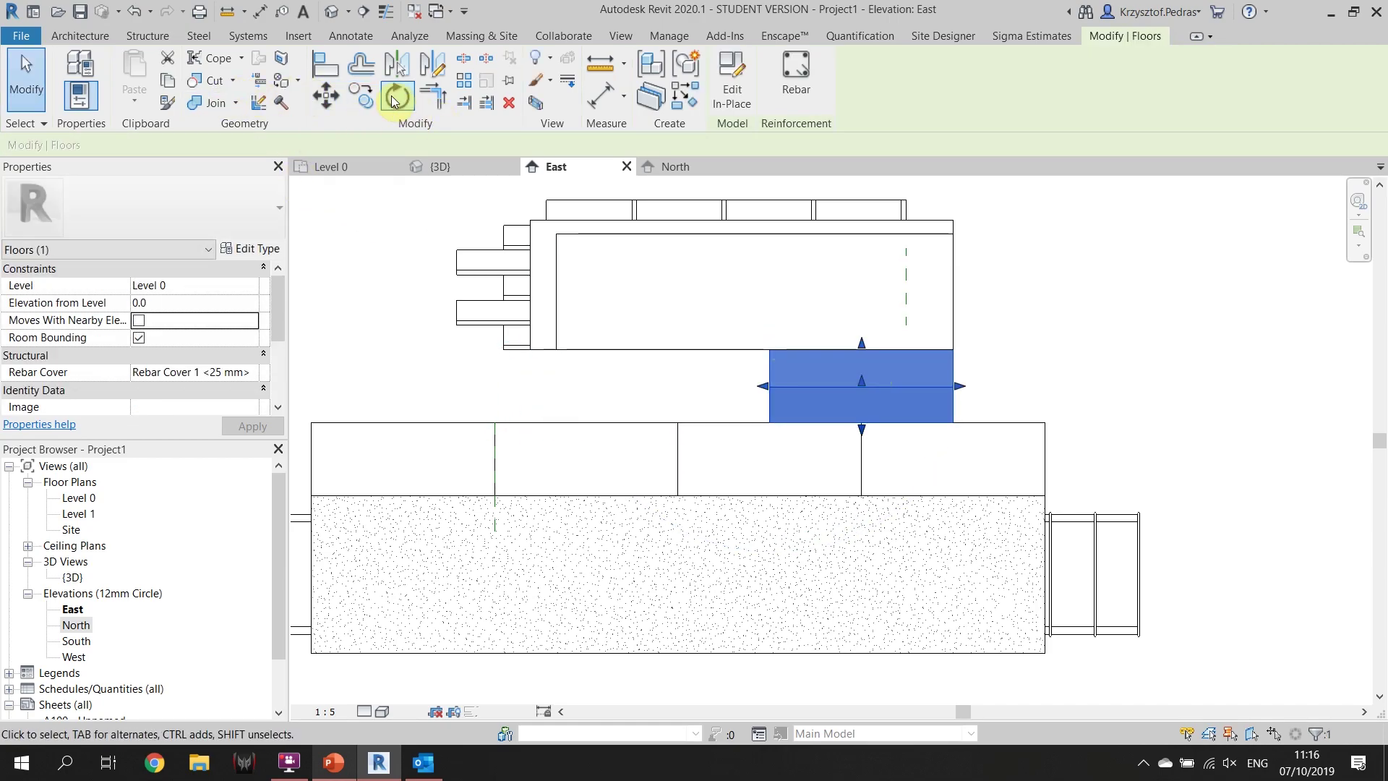
left_click(357, 94)
left_click(953, 350)
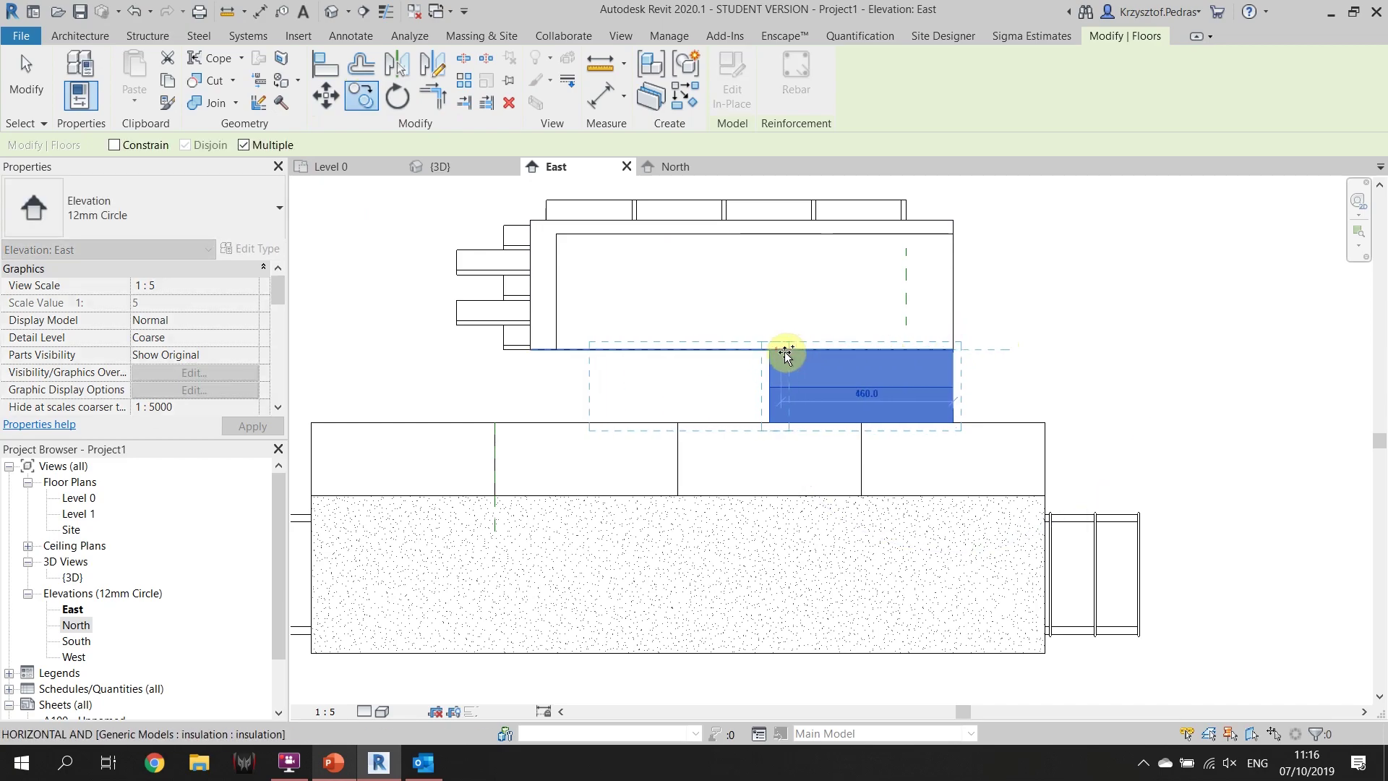
scroll(766, 353, "up", 3)
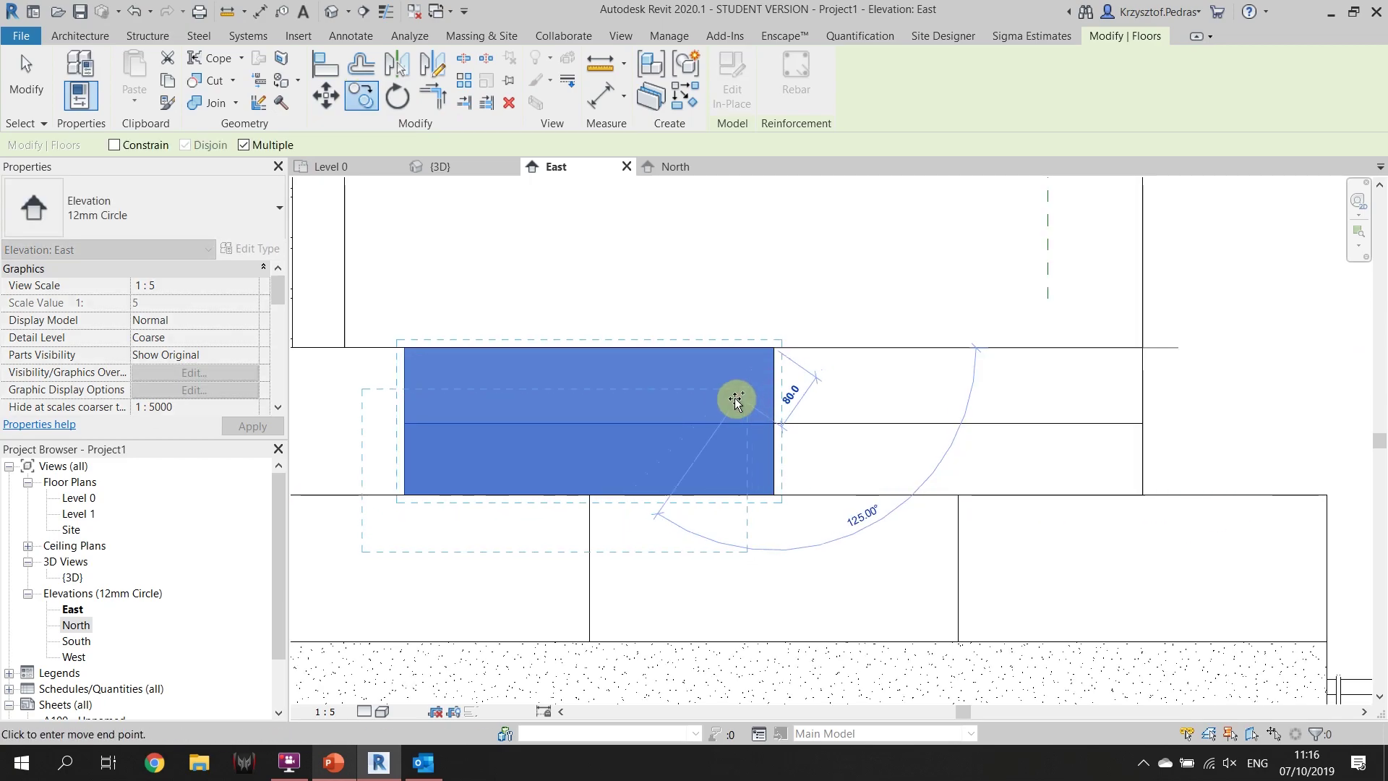
left_click(675, 347)
key("Escape")
key("Escape")
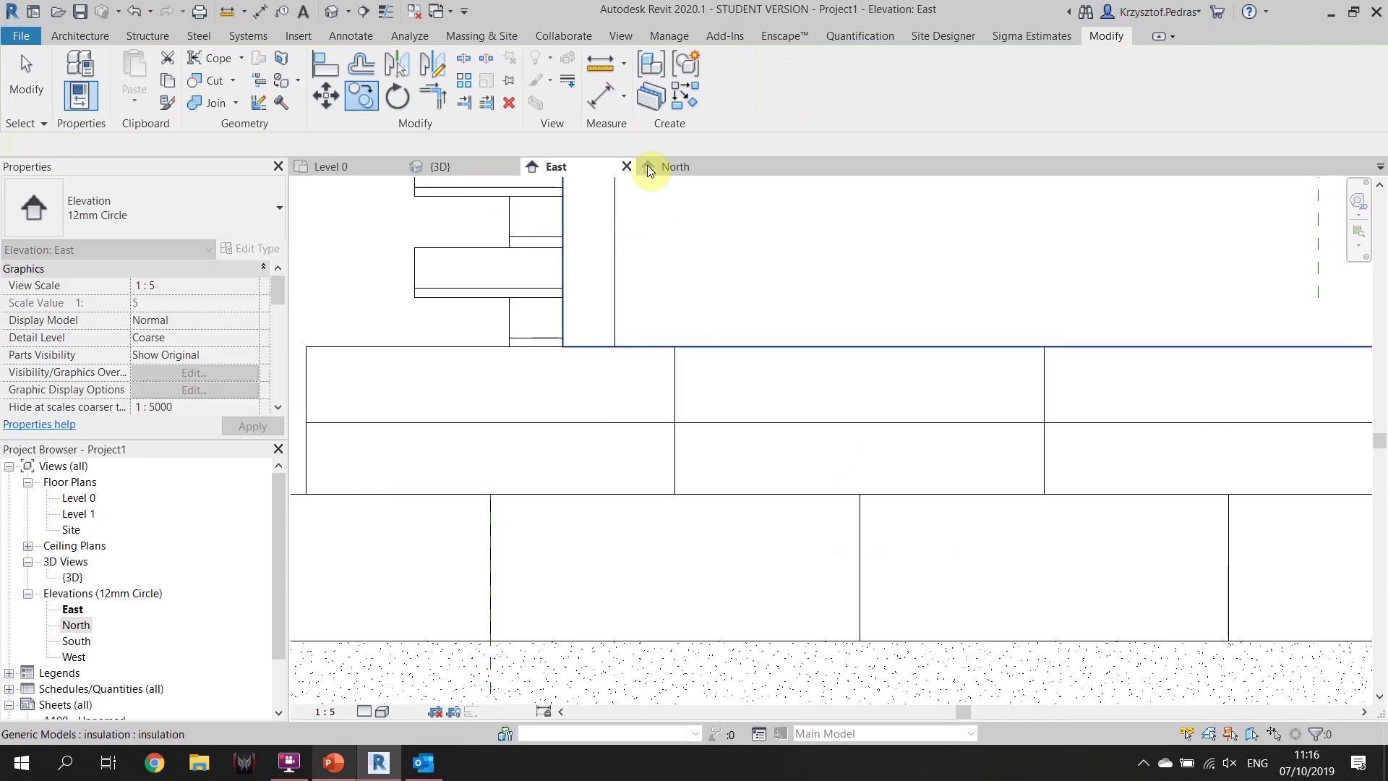
Create a new in-place component in the Floors category named Slab from the North elevation
left_click(679, 166)
scroll(815, 455, "up", 4)
left_click(674, 473)
left_click(567, 437)
left_click(680, 329)
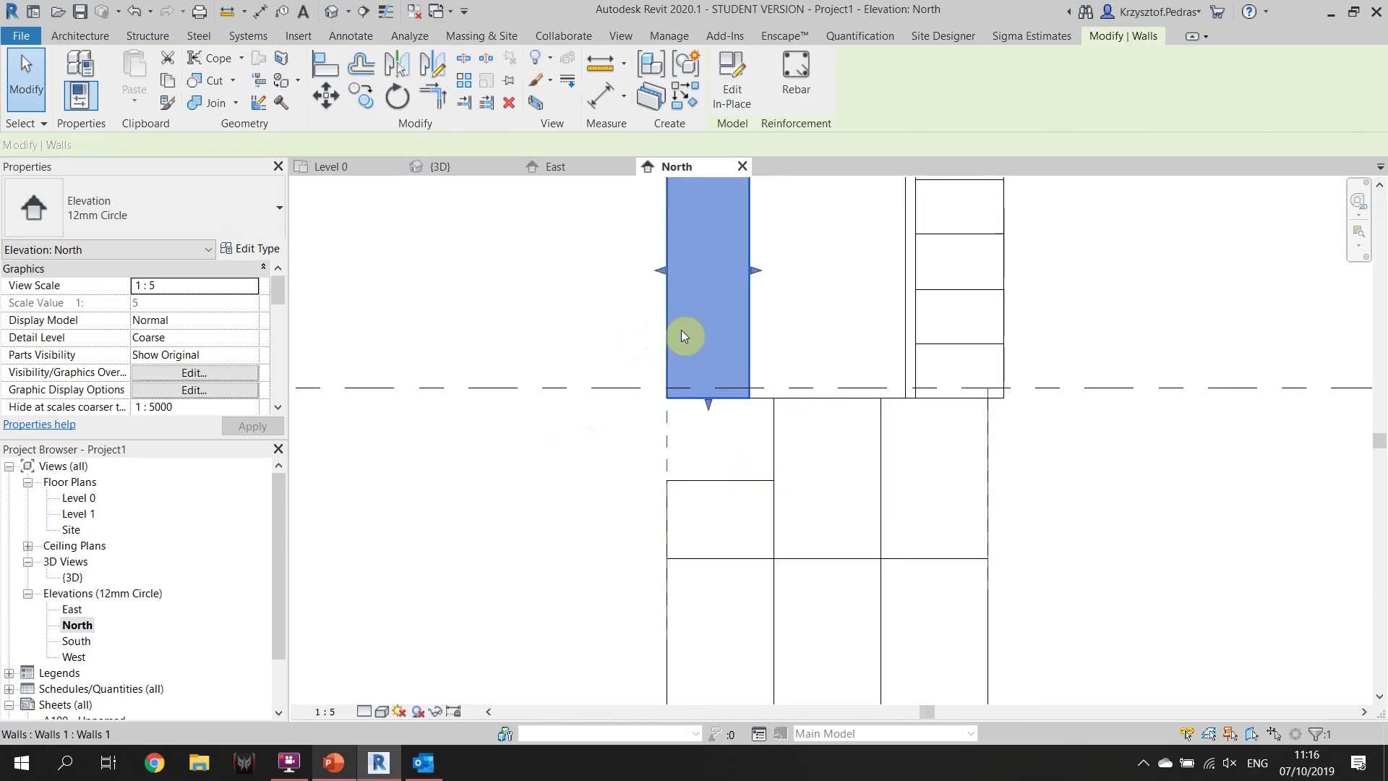
left_click(608, 334)
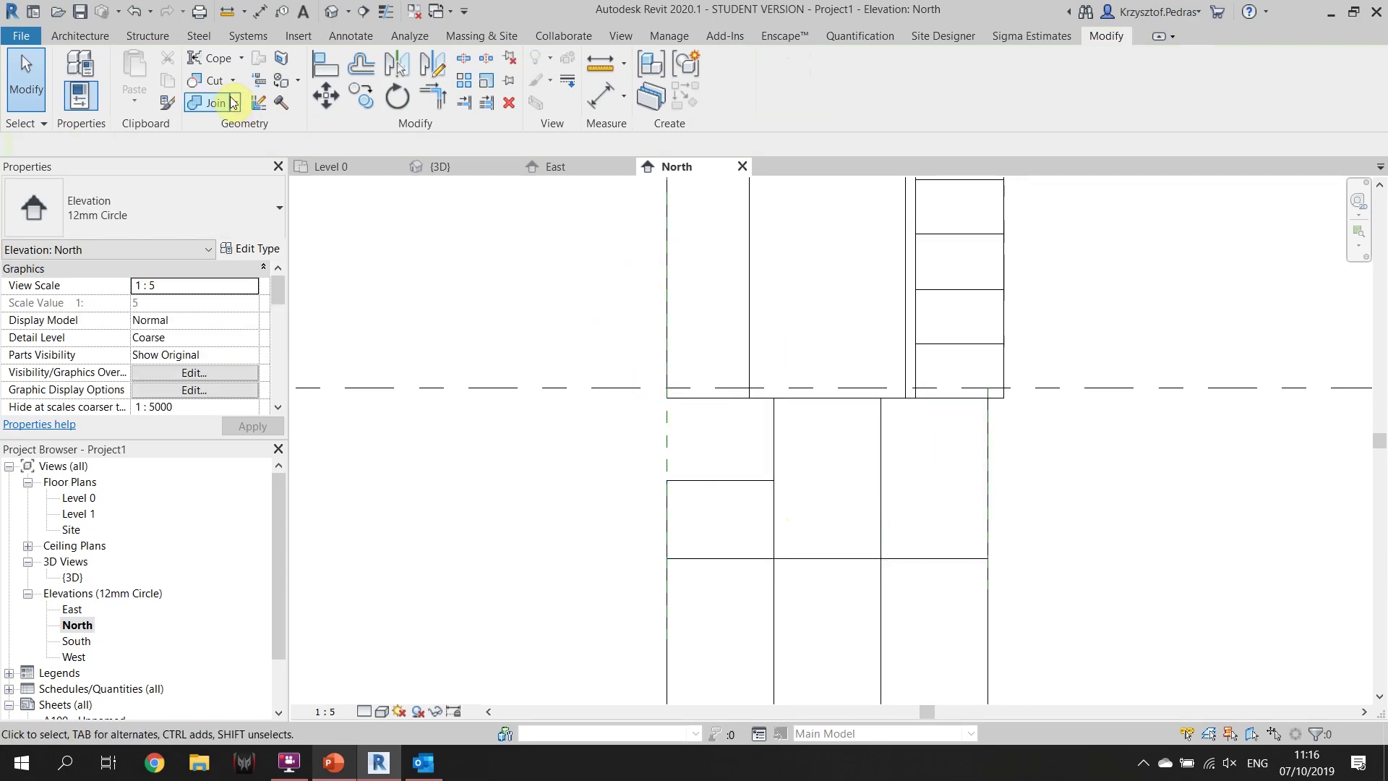
left_click(98, 41)
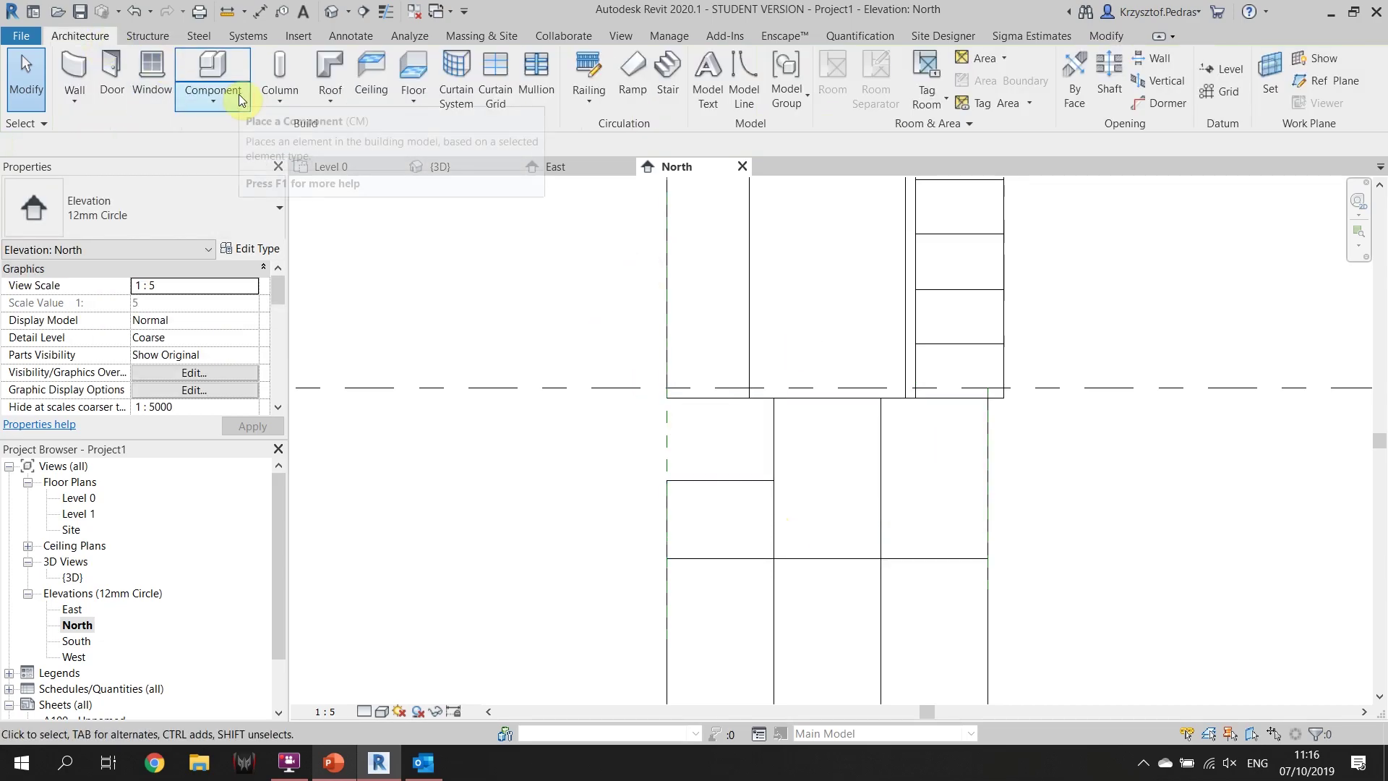
left_click(241, 100)
left_click(244, 163)
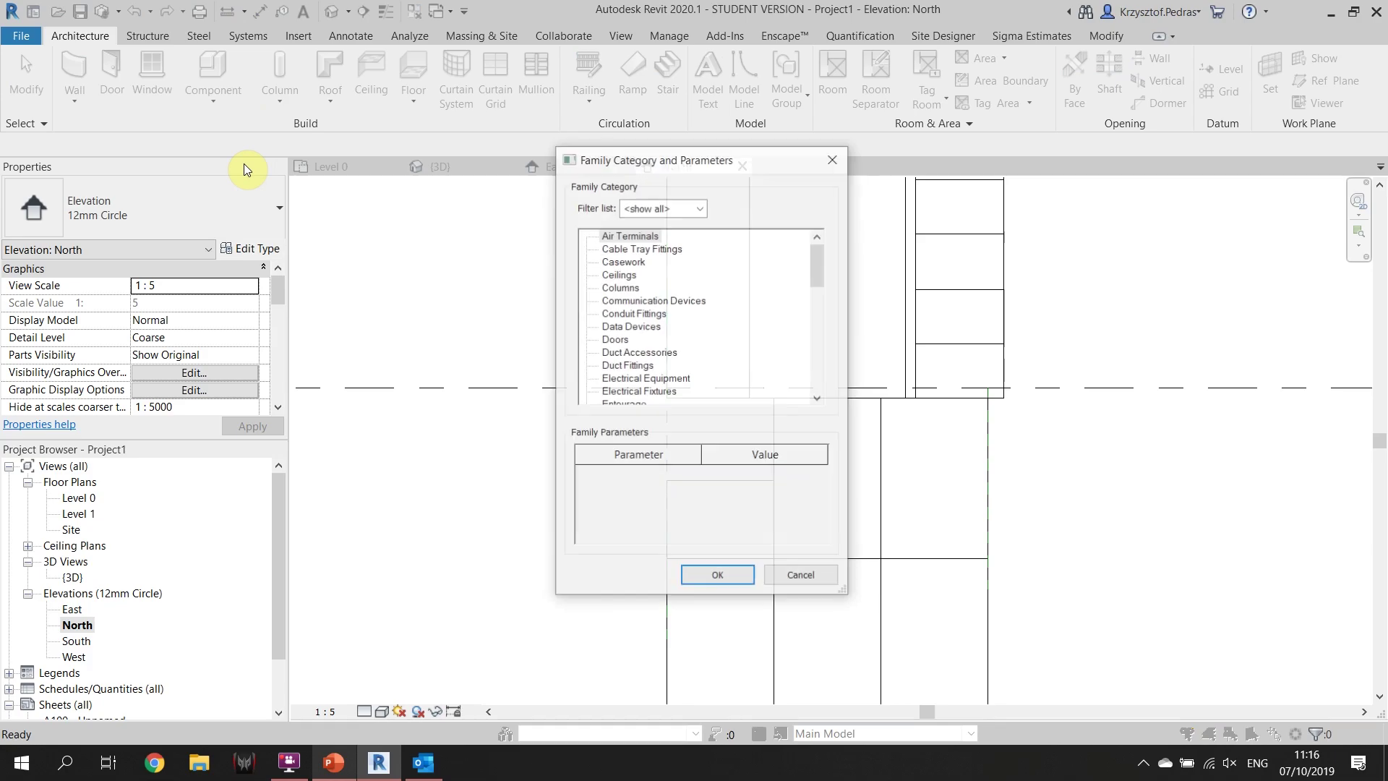
scroll(645, 322, "down", 1)
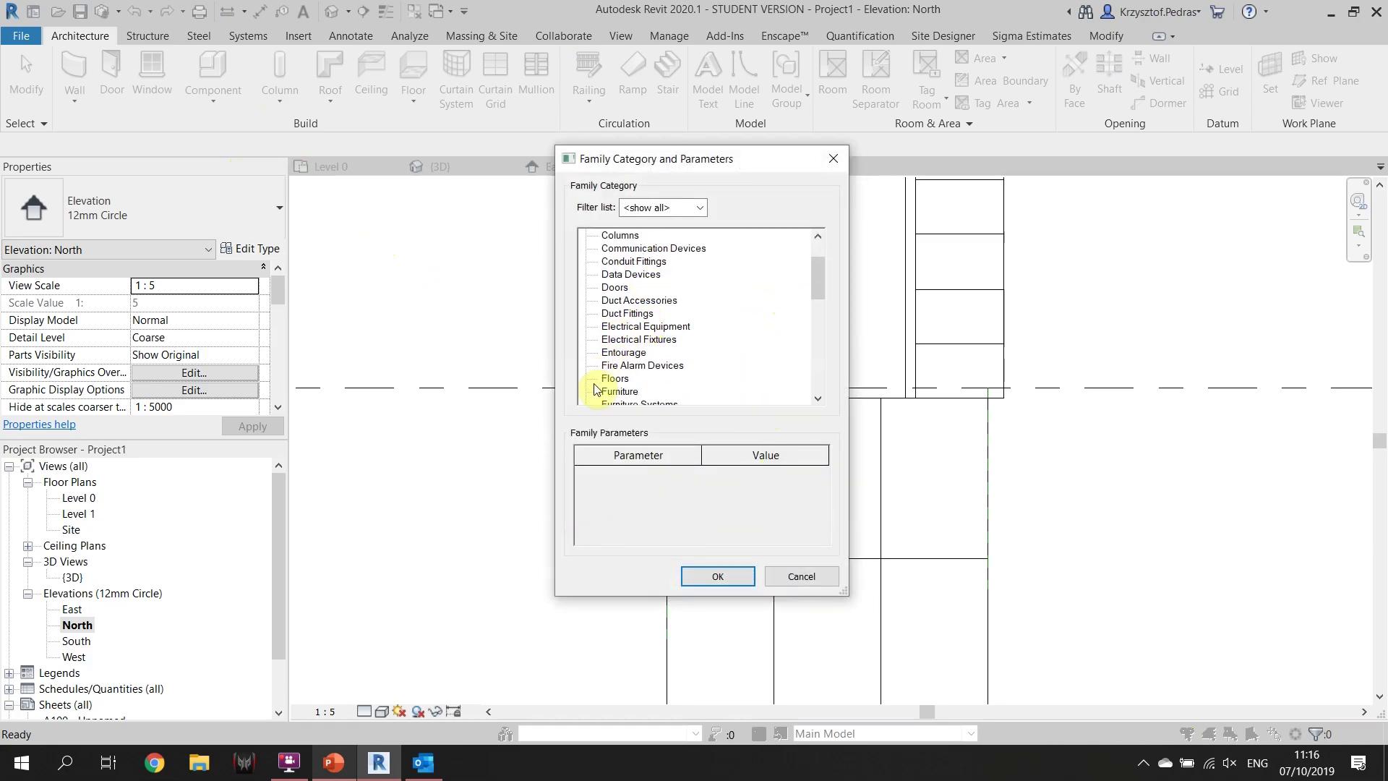
left_click(716, 578)
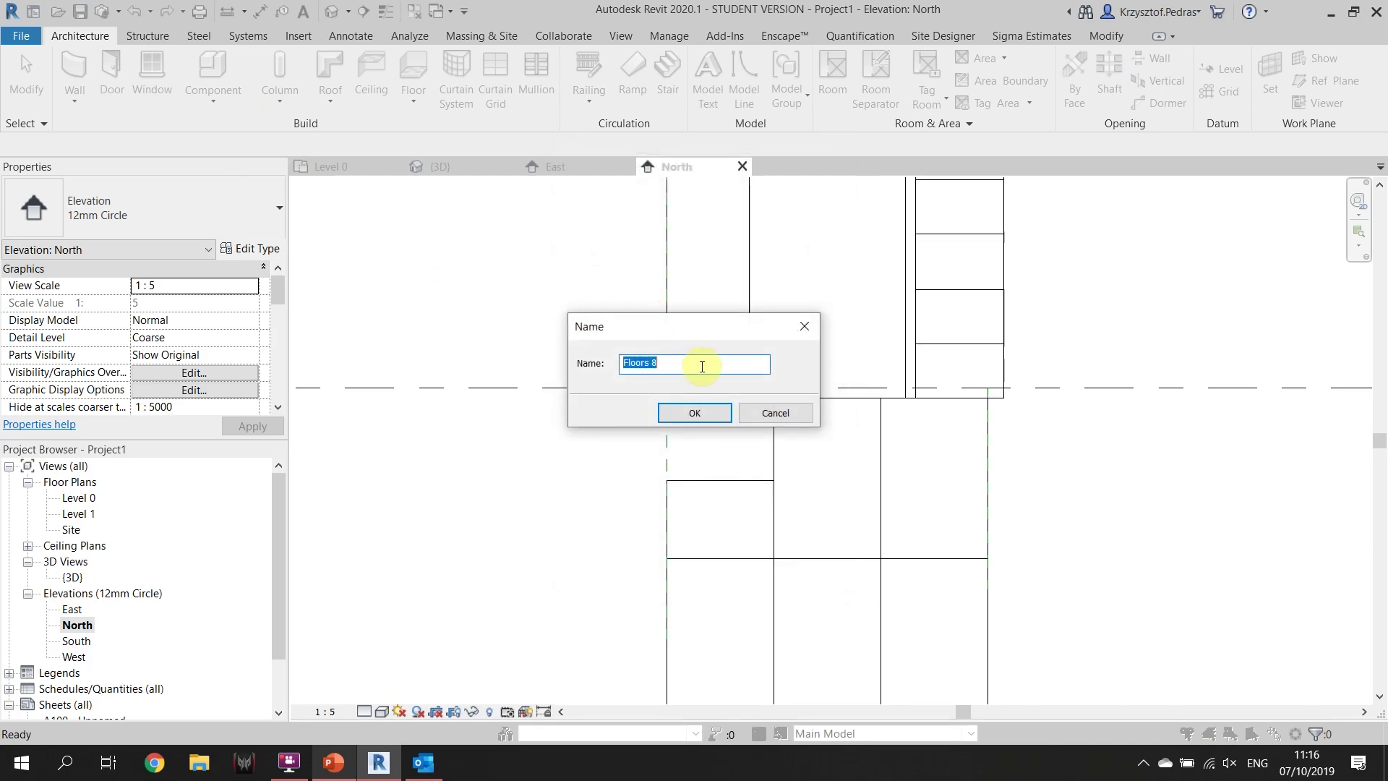
type("Slab")
left_click(696, 413)
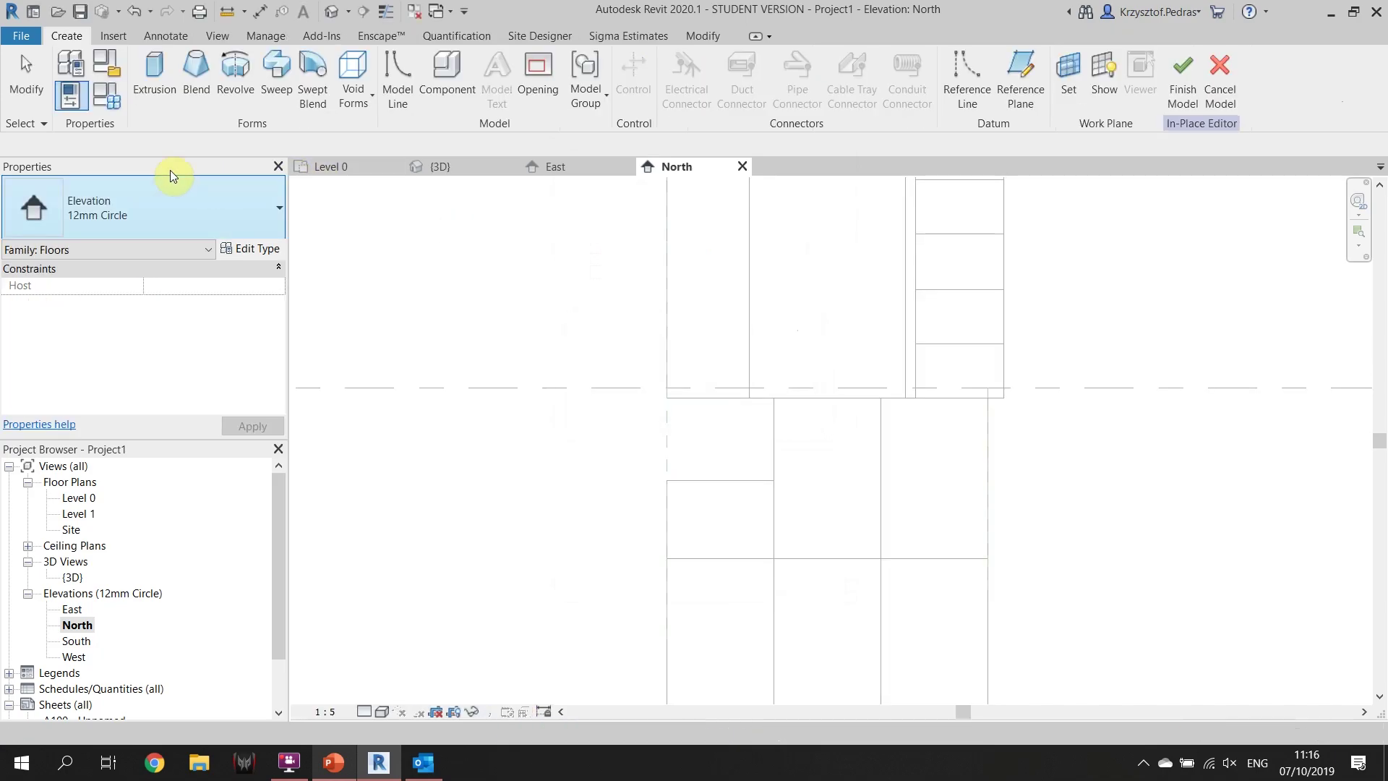
Start an extrusion on the wall's face and sketch a 785 by 100 mm slab rectangle extending from the block notch
left_click(167, 81)
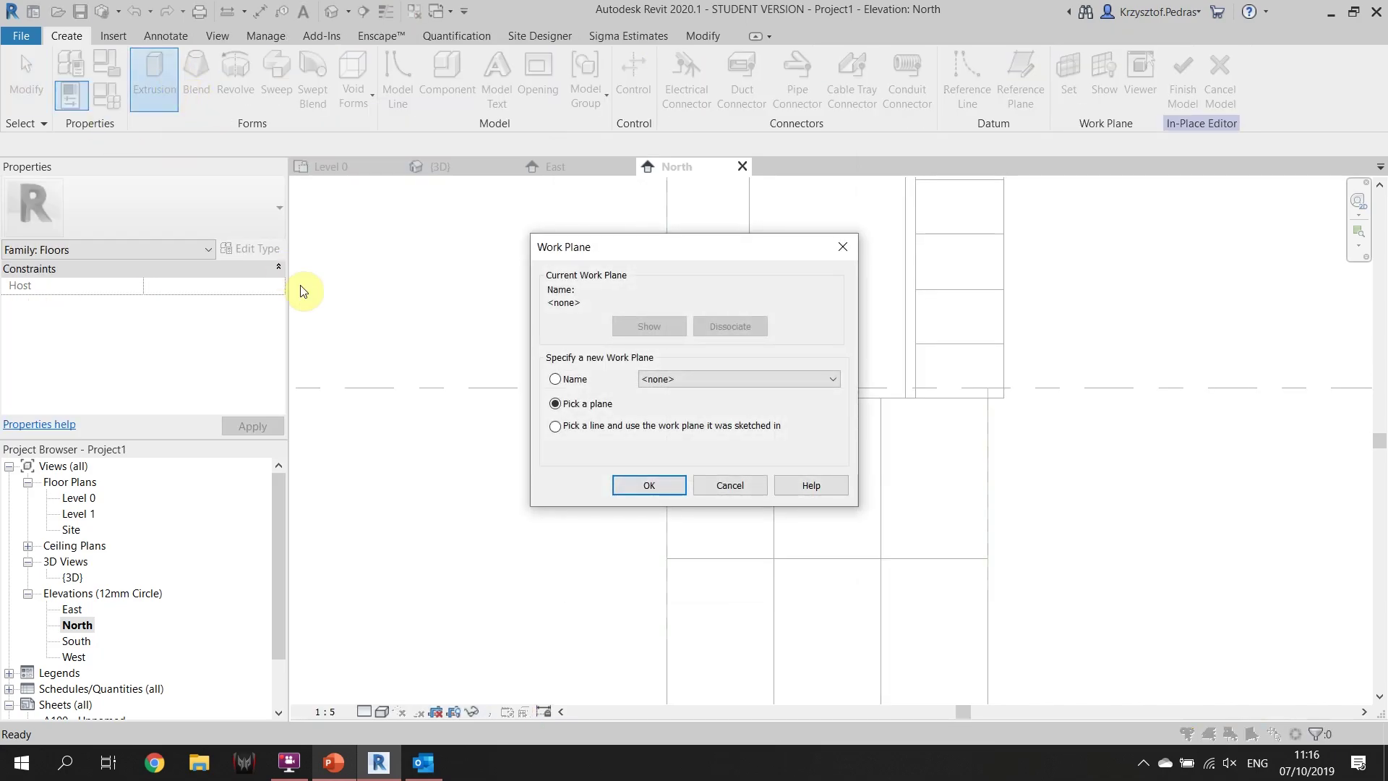
left_click(649, 485)
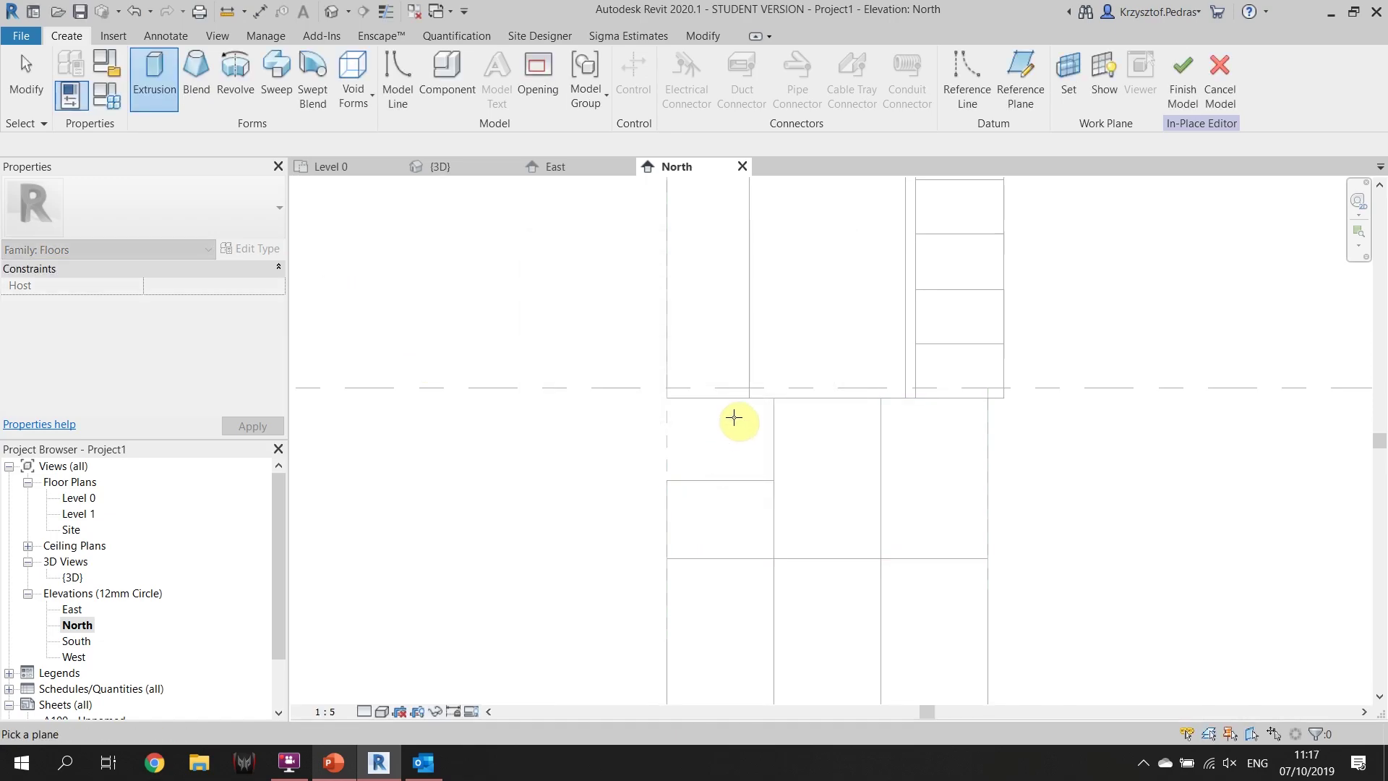
left_click(717, 338)
left_click(678, 61)
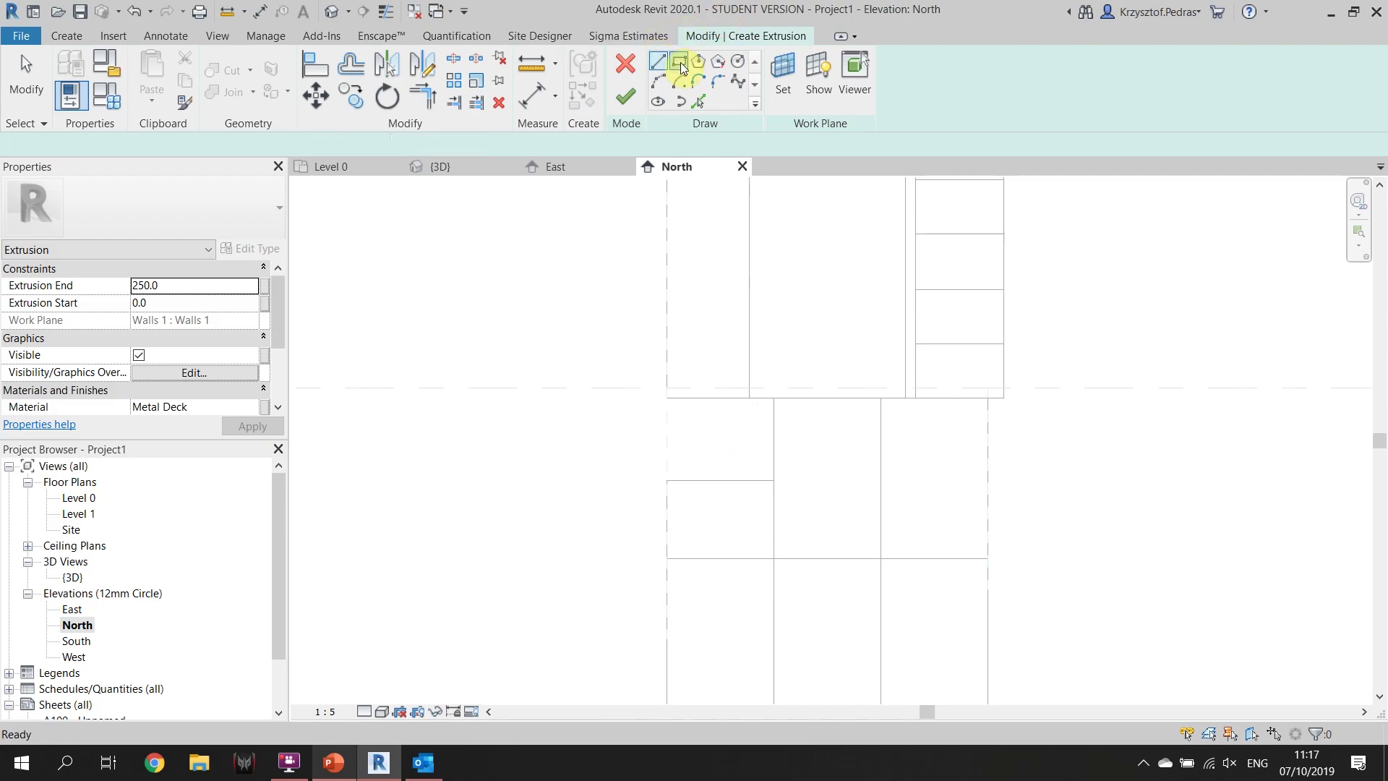
left_click(775, 399)
scroll(629, 545, "down", 2)
scroll(744, 504, "up", 2)
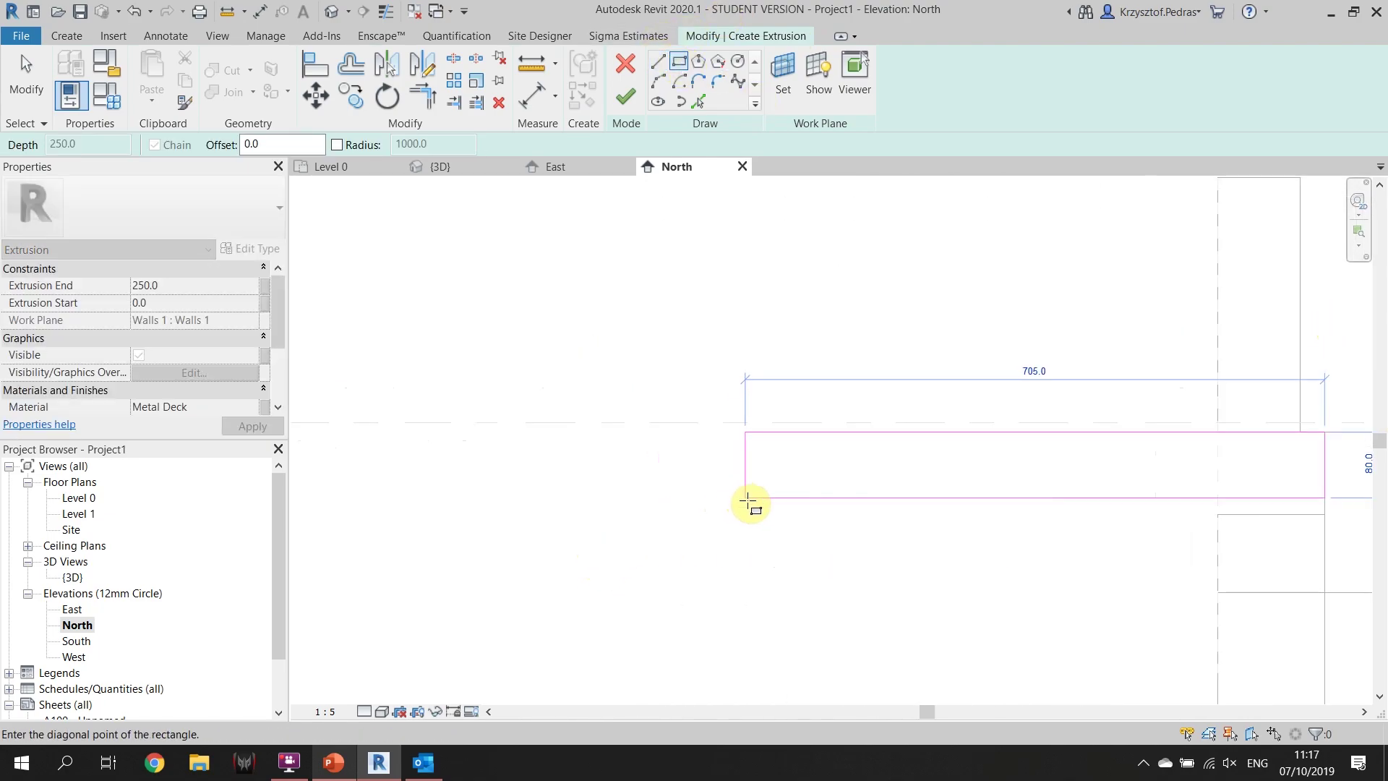
left_click(679, 515)
scroll(683, 518, "down", 3)
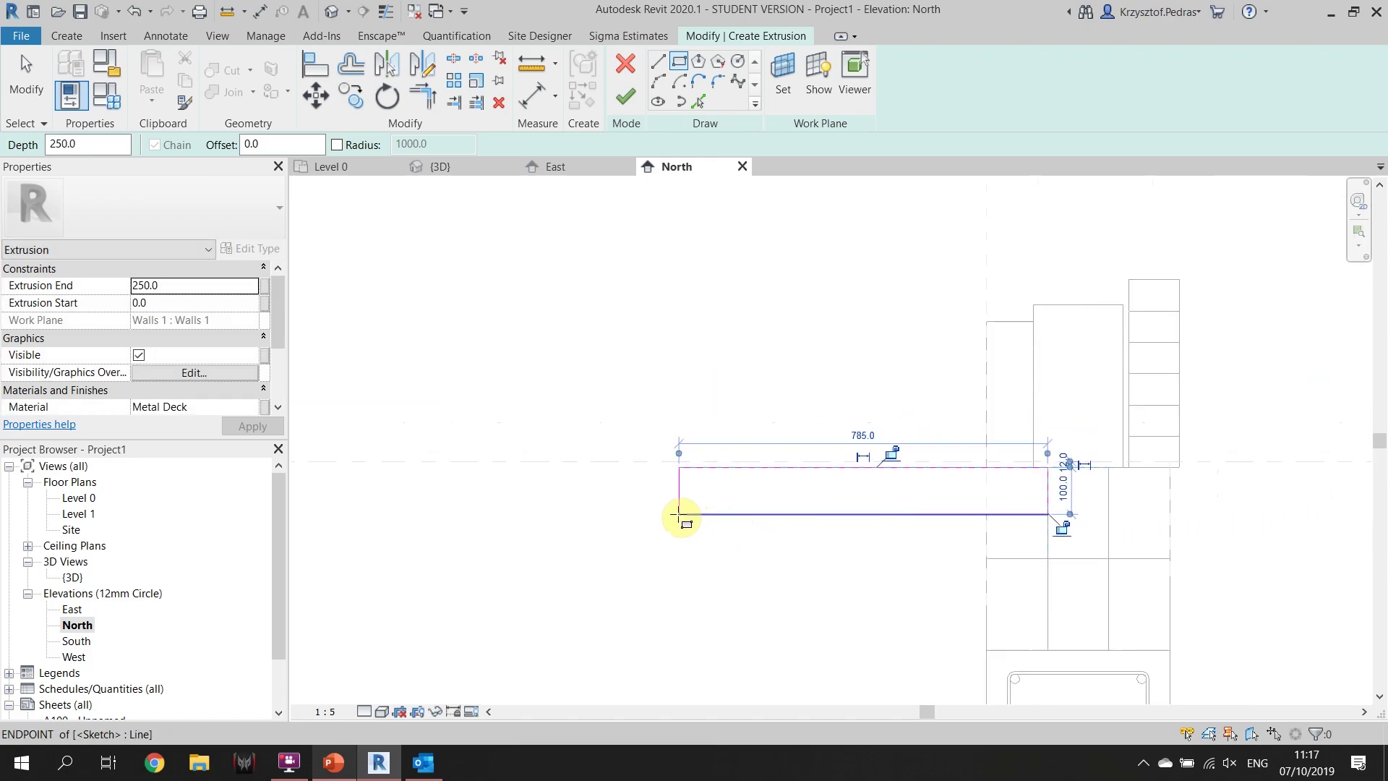
key("Escape")
Assign the Concrete, Cast In Situ material to the slab extrusion and finish its sketch
middle_click_drag(779, 504, 709, 499)
scroll(705, 499, "up", 2)
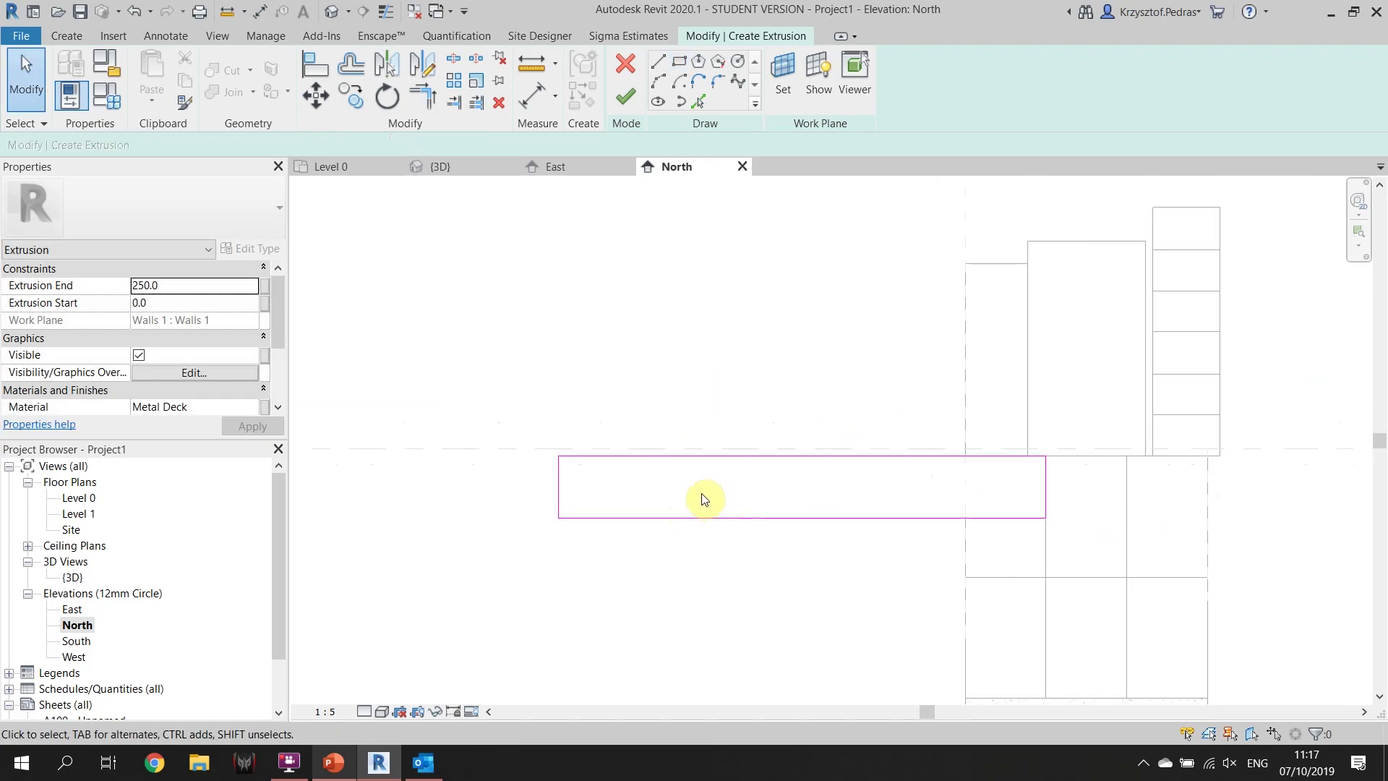
scroll(846, 480, "up", 1)
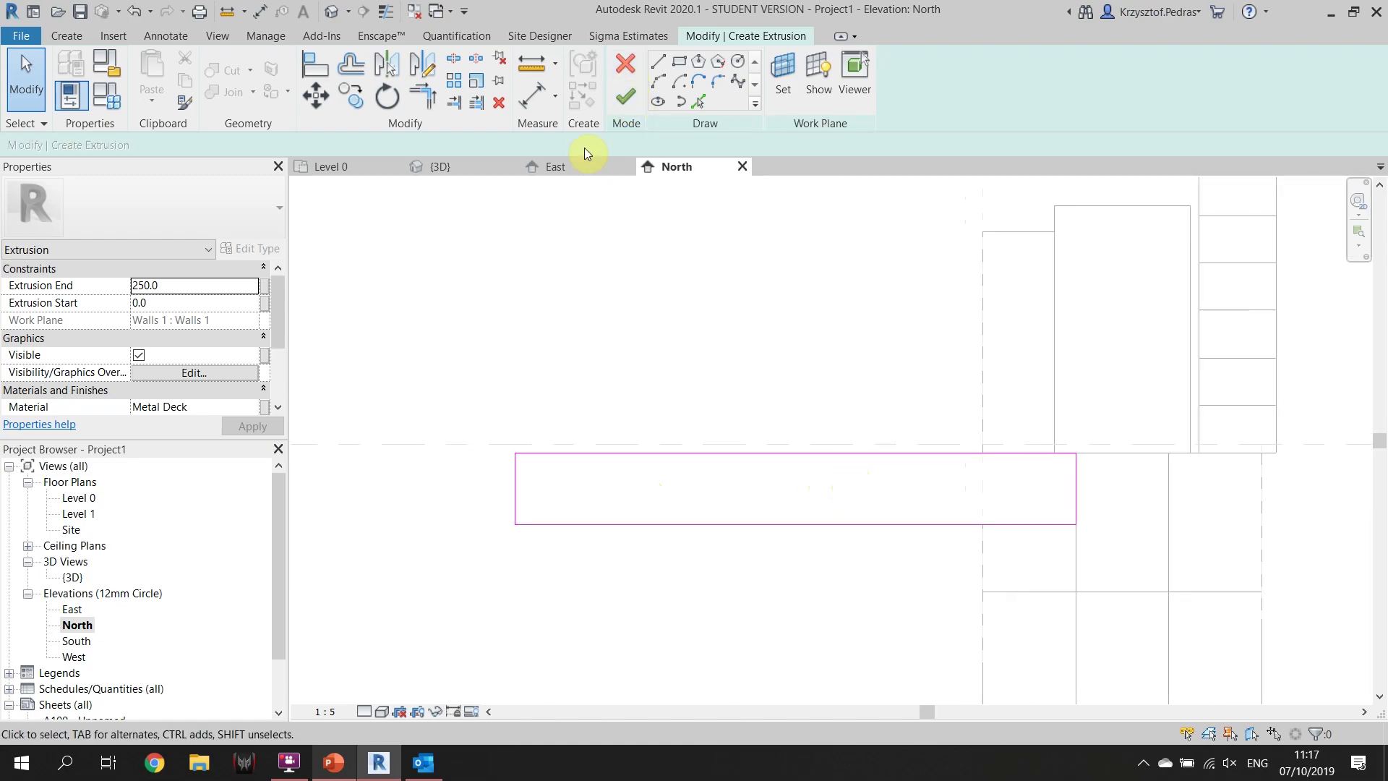
left_click(262, 403)
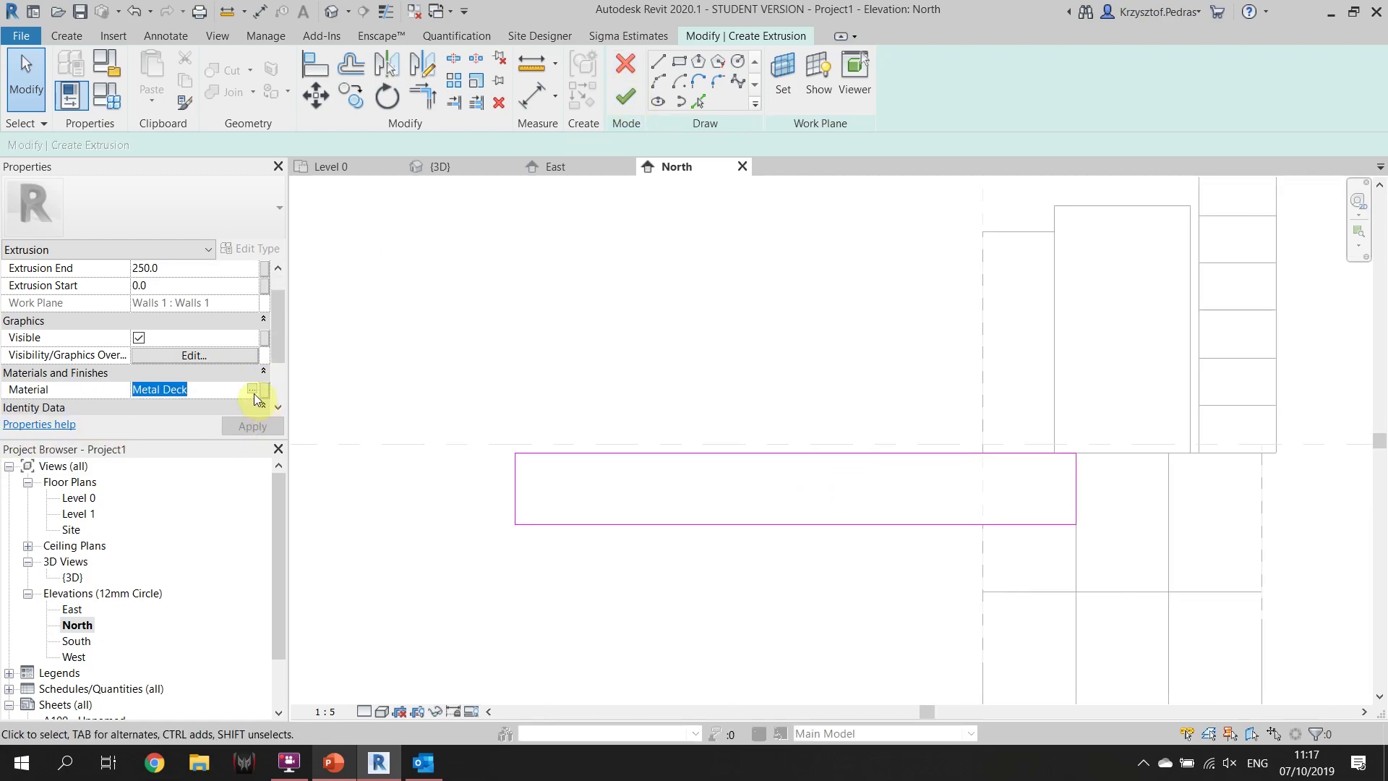
left_click(255, 390)
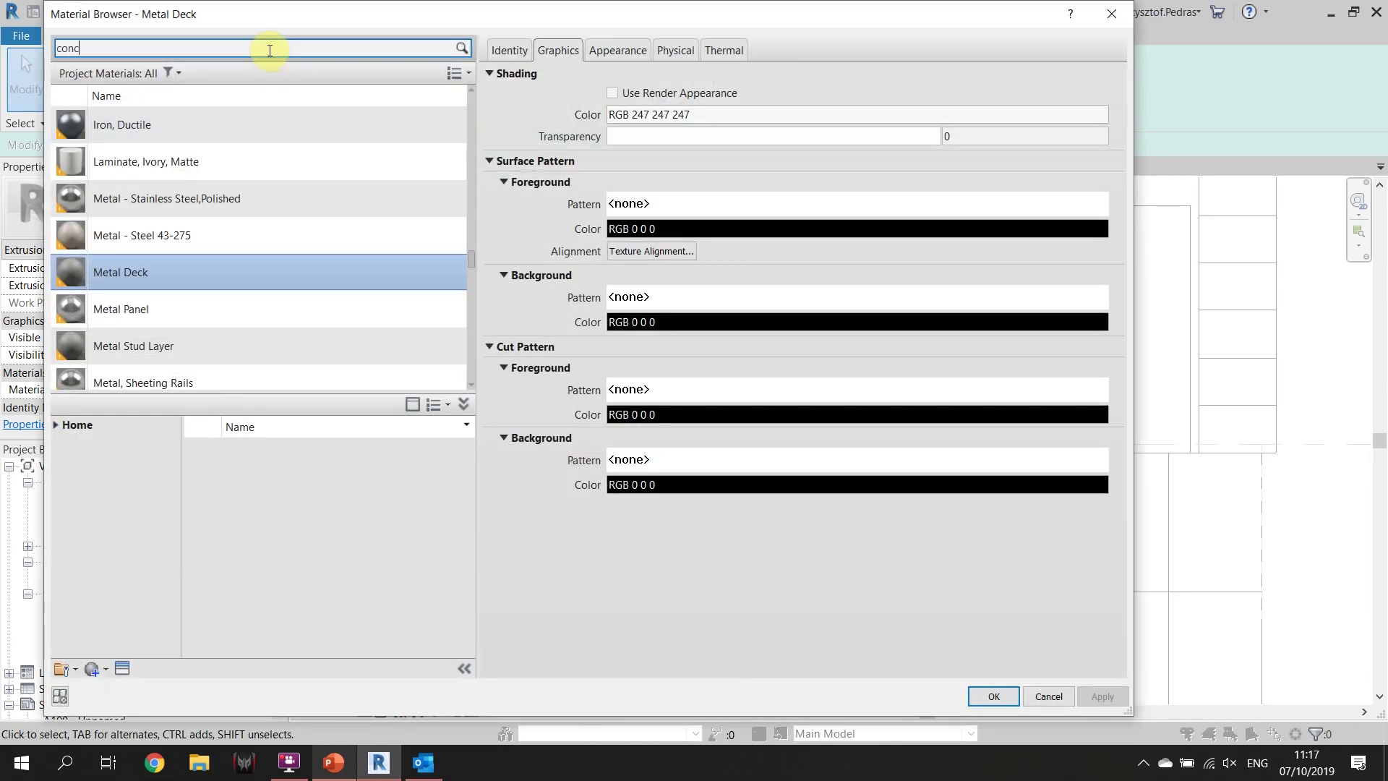
key("Return")
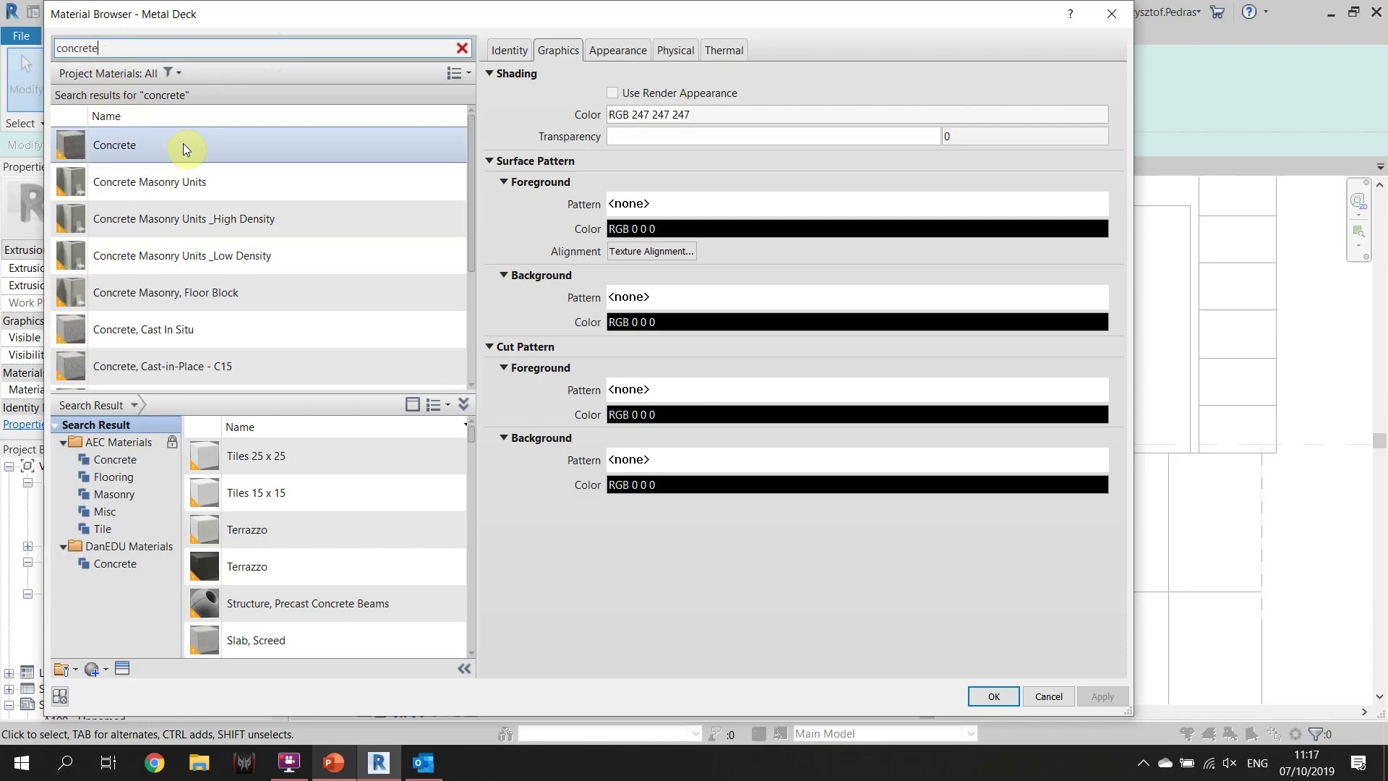
scroll(207, 181, "down", 2)
scroll(211, 206, "up", 2)
double_click(214, 251)
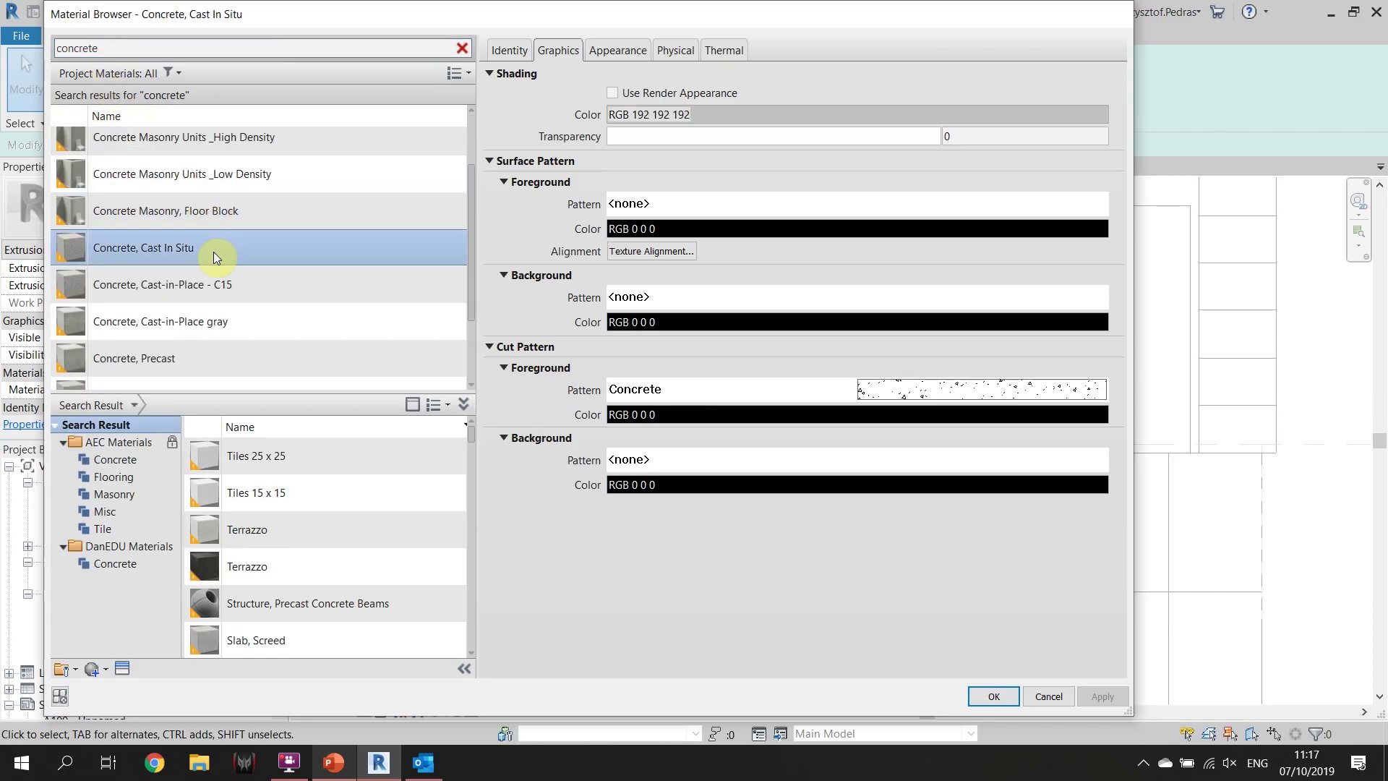
left_click(626, 96)
scroll(774, 331, "down", 1)
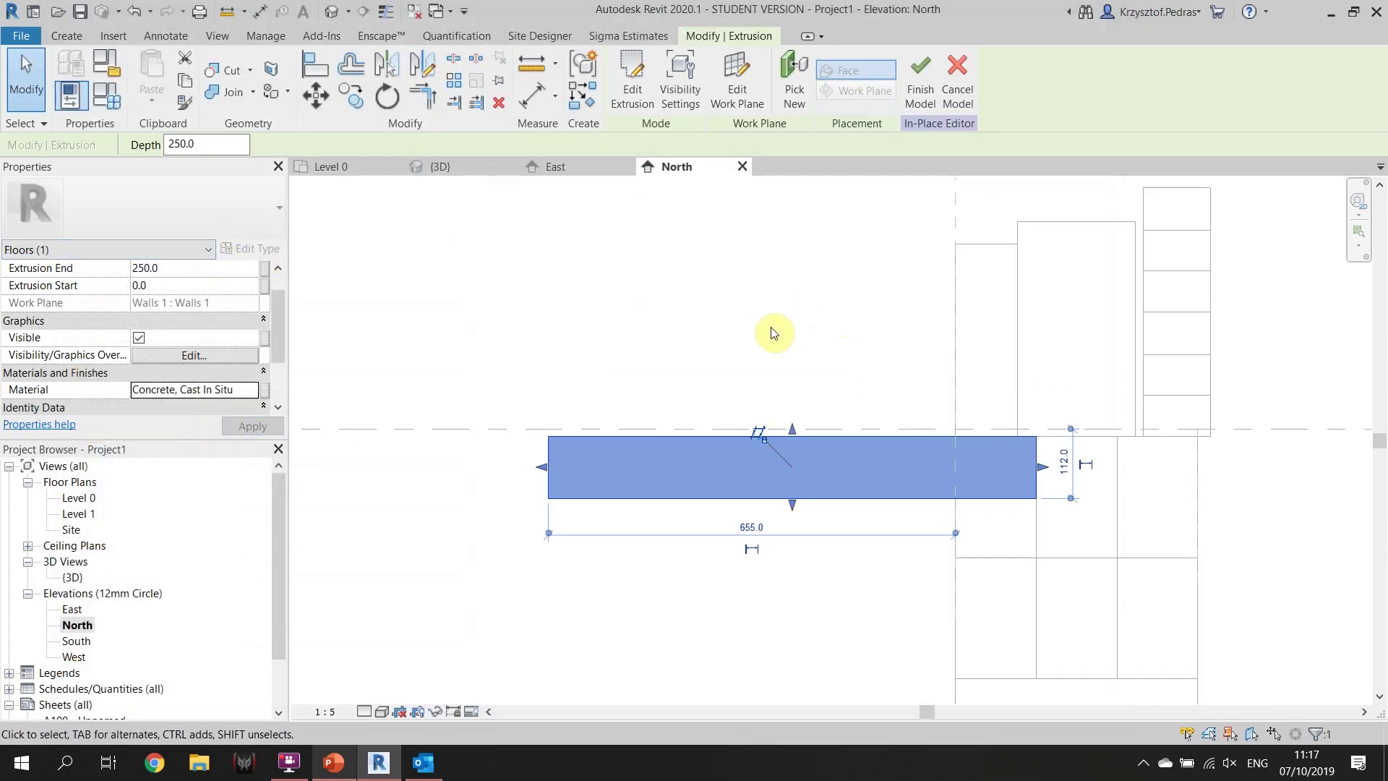
In the 3D view, stretch the slab extrusion along the wall so it starts at -1326 mm and ends at 0
left_click(453, 164)
left_click(750, 403)
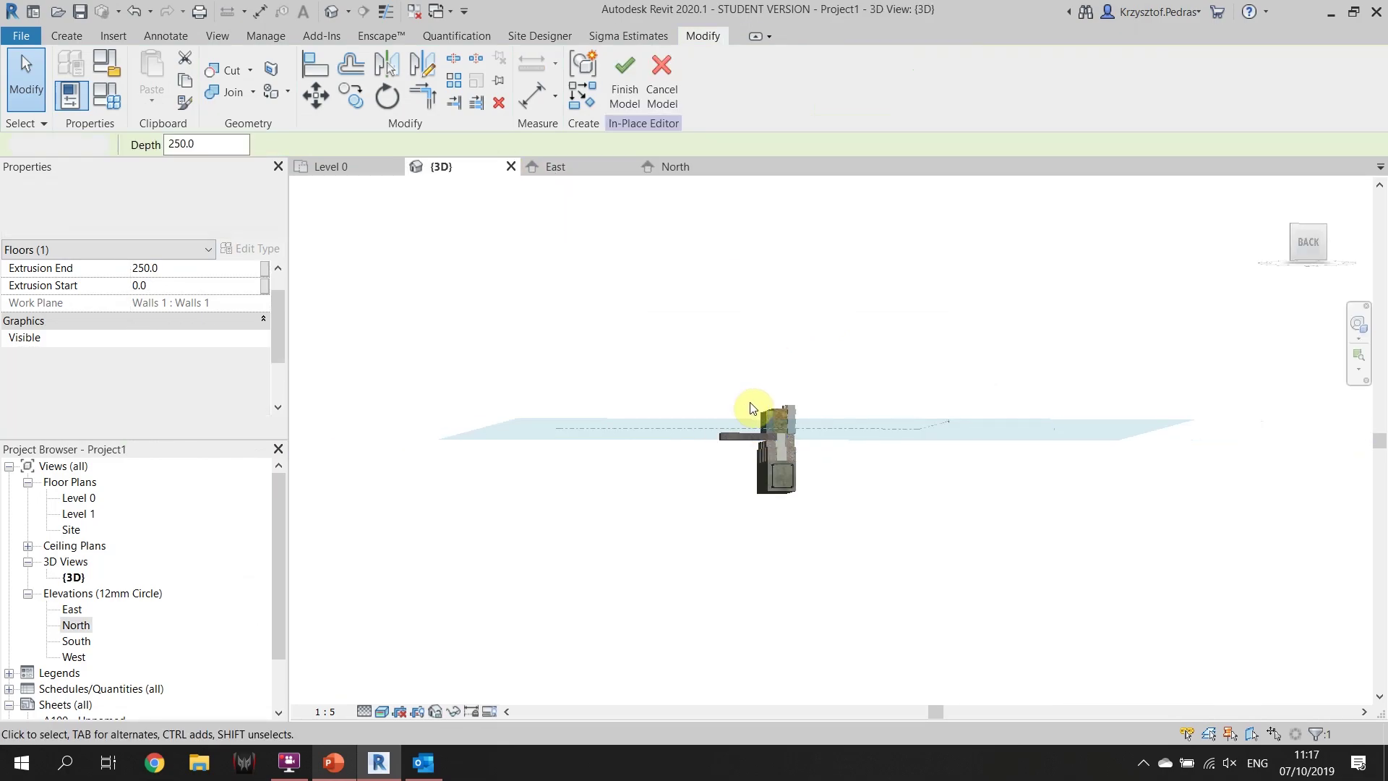
middle_click_drag(743, 470, 791, 579, "shift")
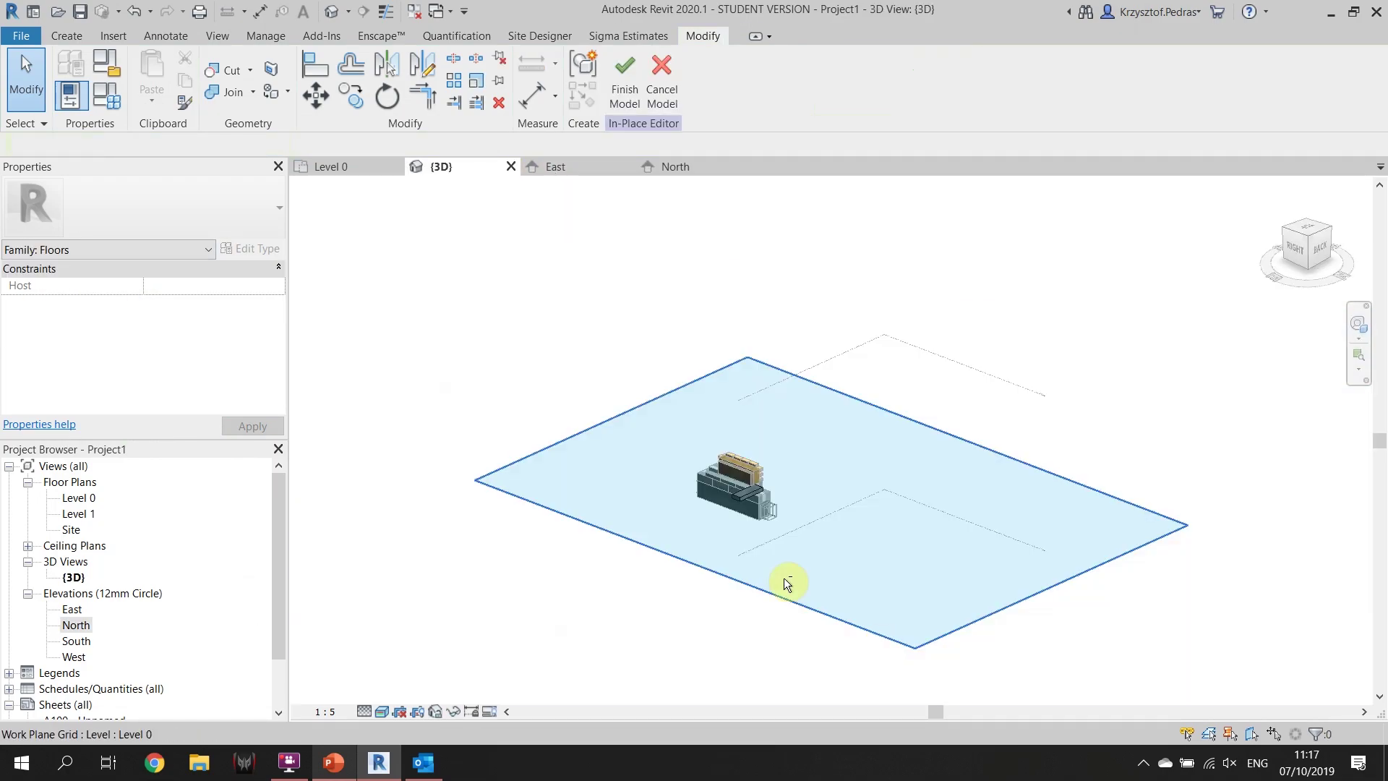
left_click(734, 494)
scroll(734, 493, "up", 5)
left_click_drag(754, 493, 425, 385)
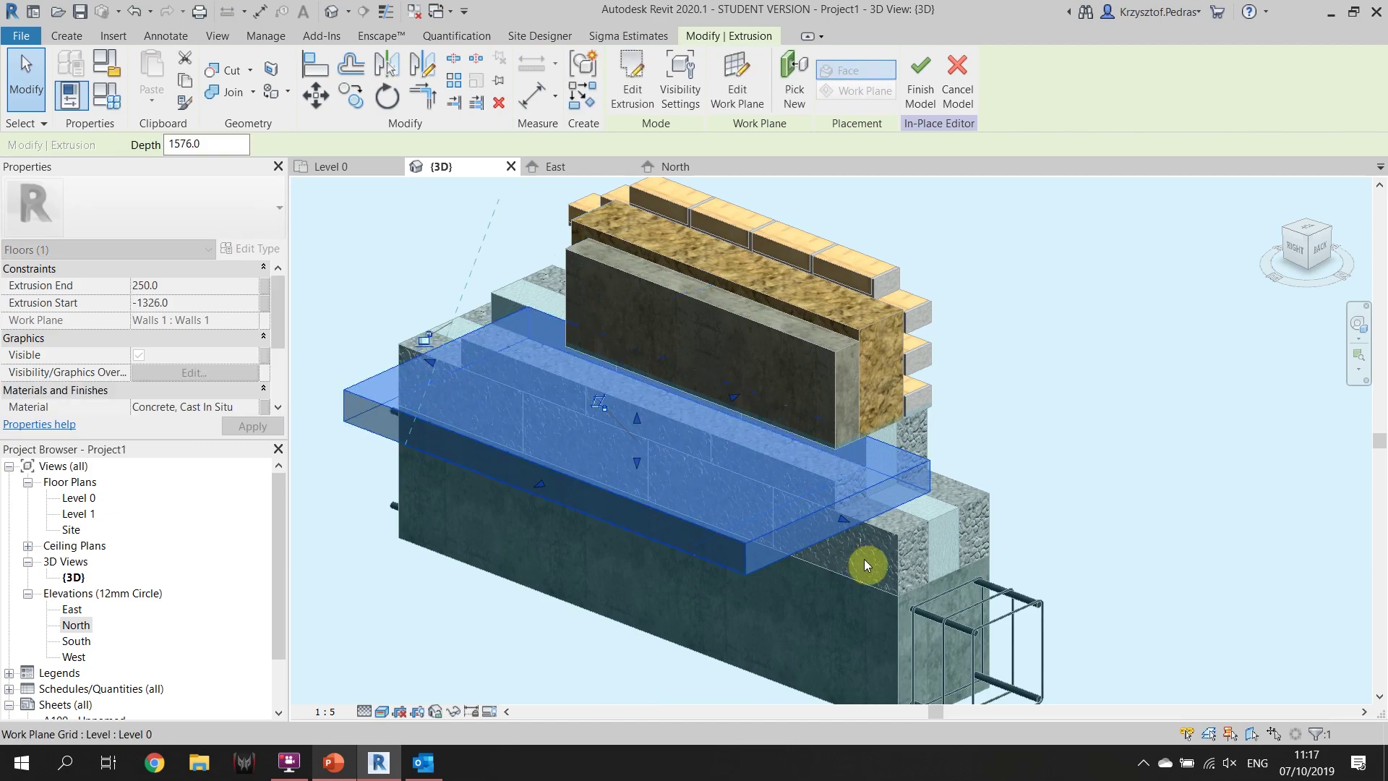
left_click_drag(844, 528, 781, 495)
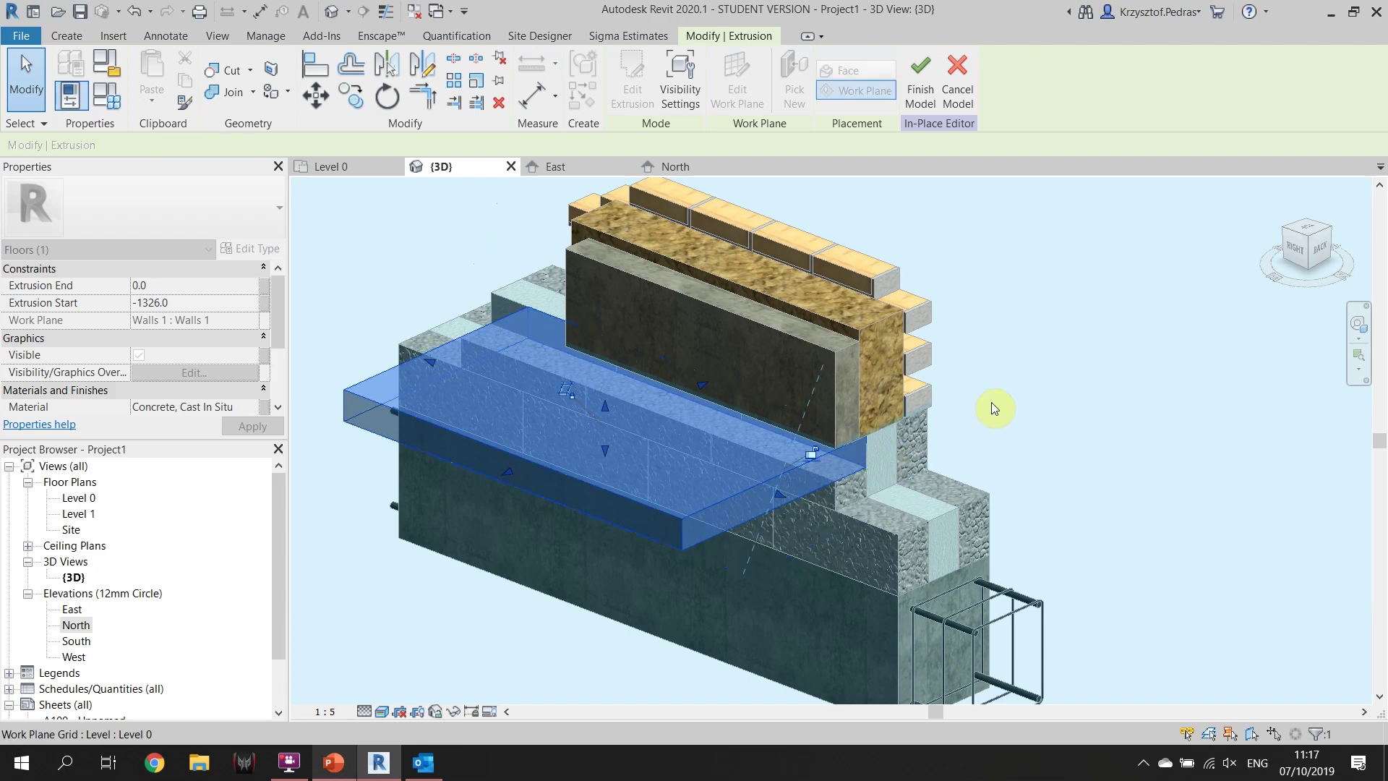
left_click(1039, 371)
scroll(977, 362, "down", 3)
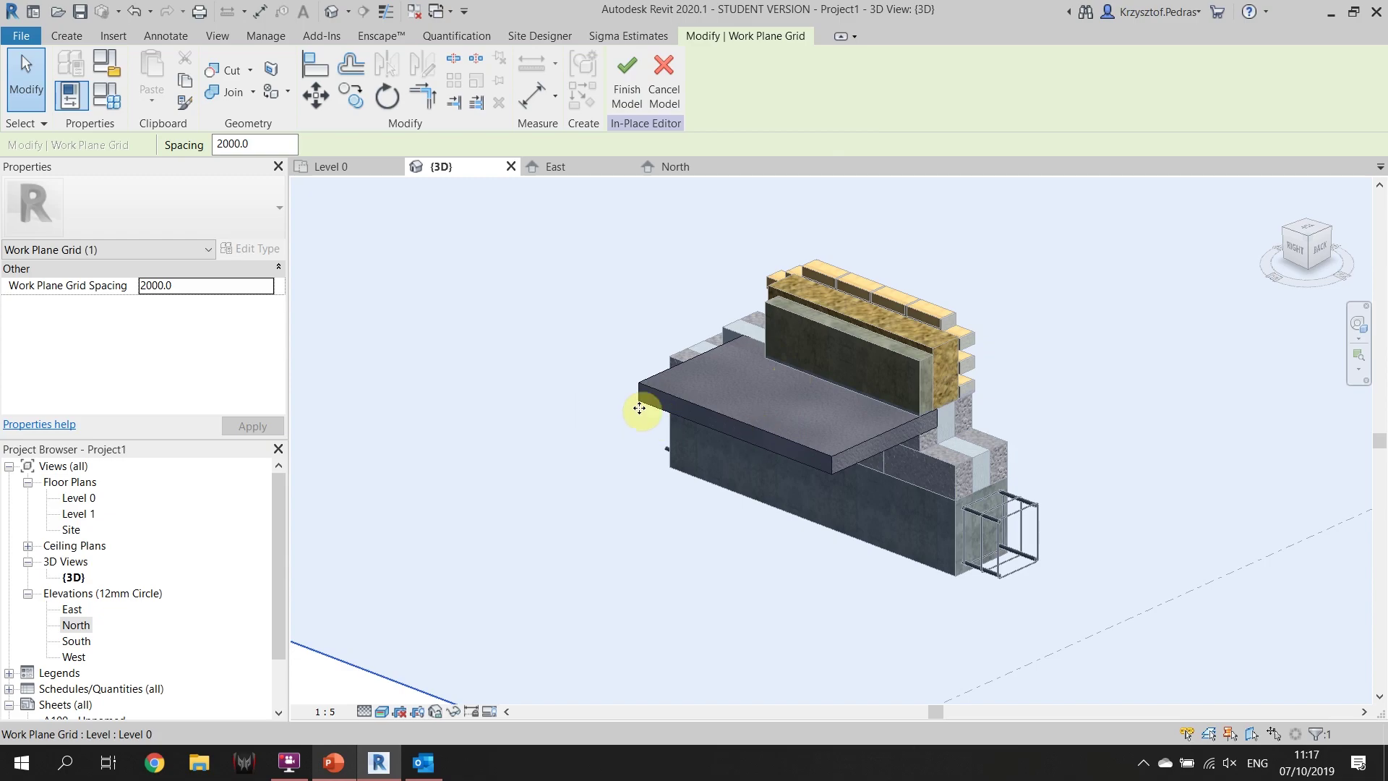
key("Escape")
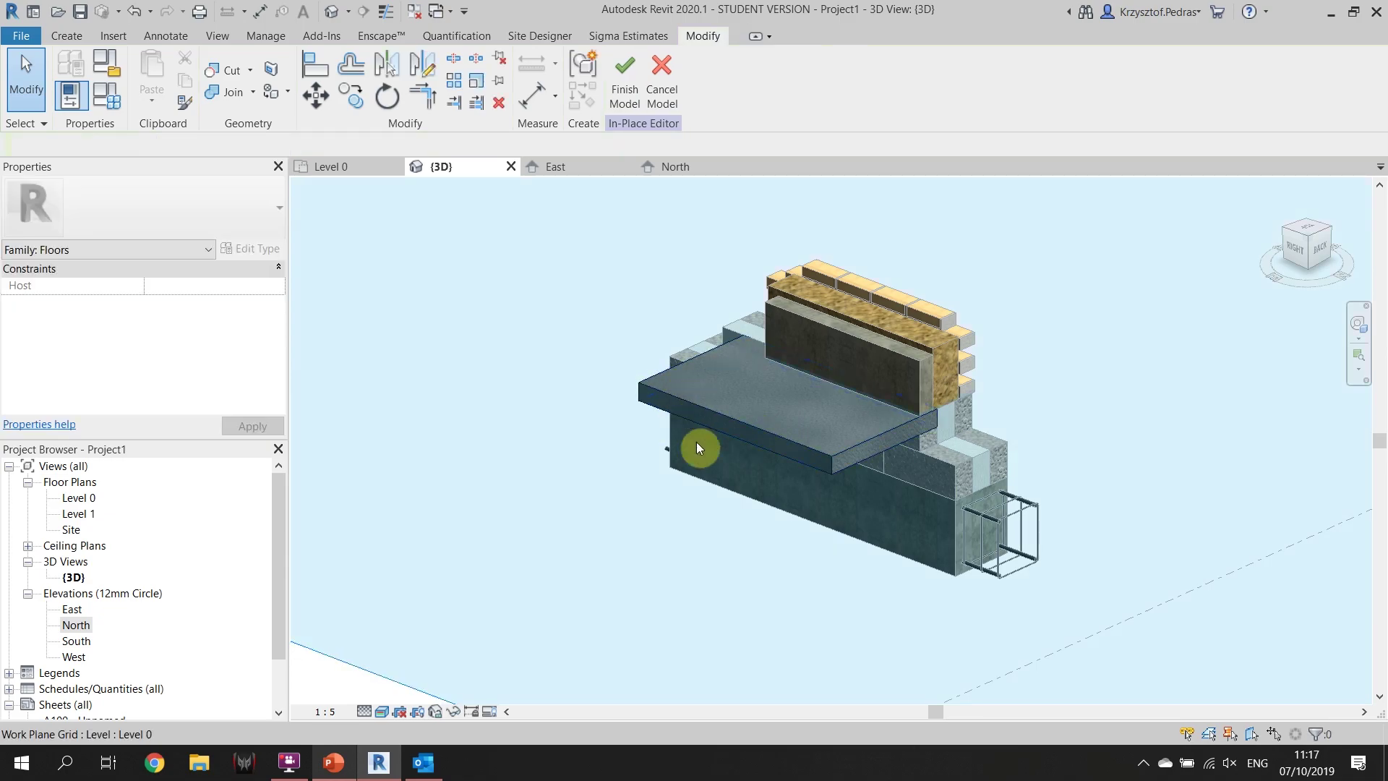
Change the slab's material to a Concrete, Cast-in-Place type and finish the in-place model
left_click(662, 387)
left_click(246, 405)
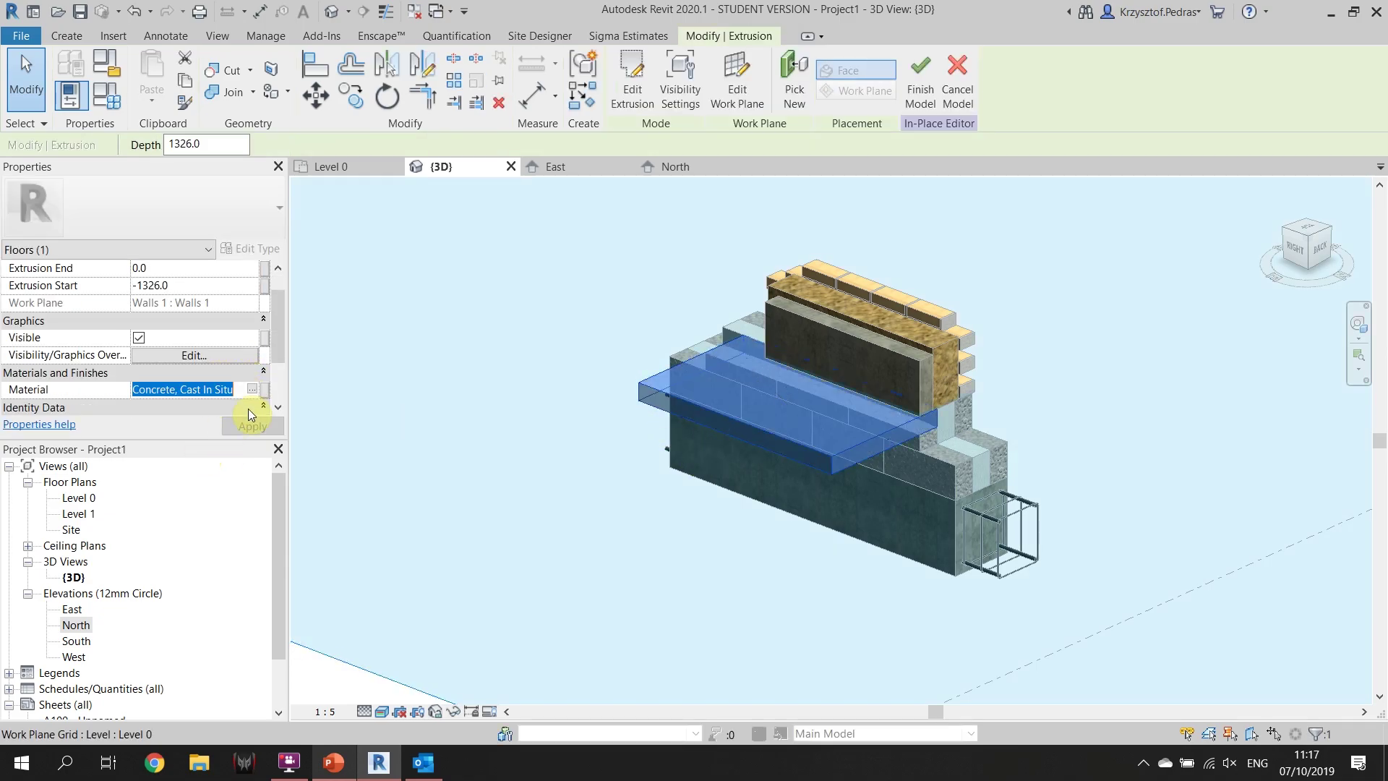
left_click(251, 389)
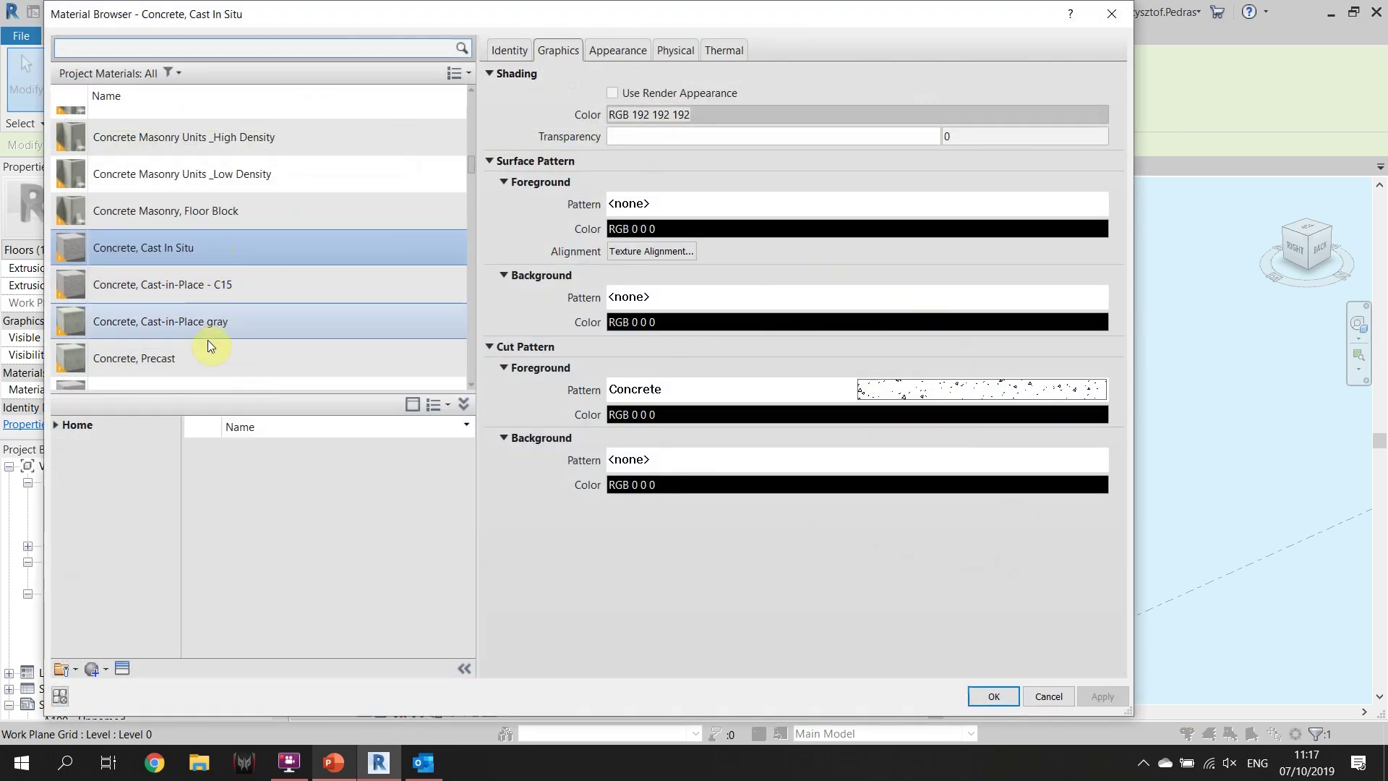
scroll(254, 286, "down", 1)
double_click(262, 217)
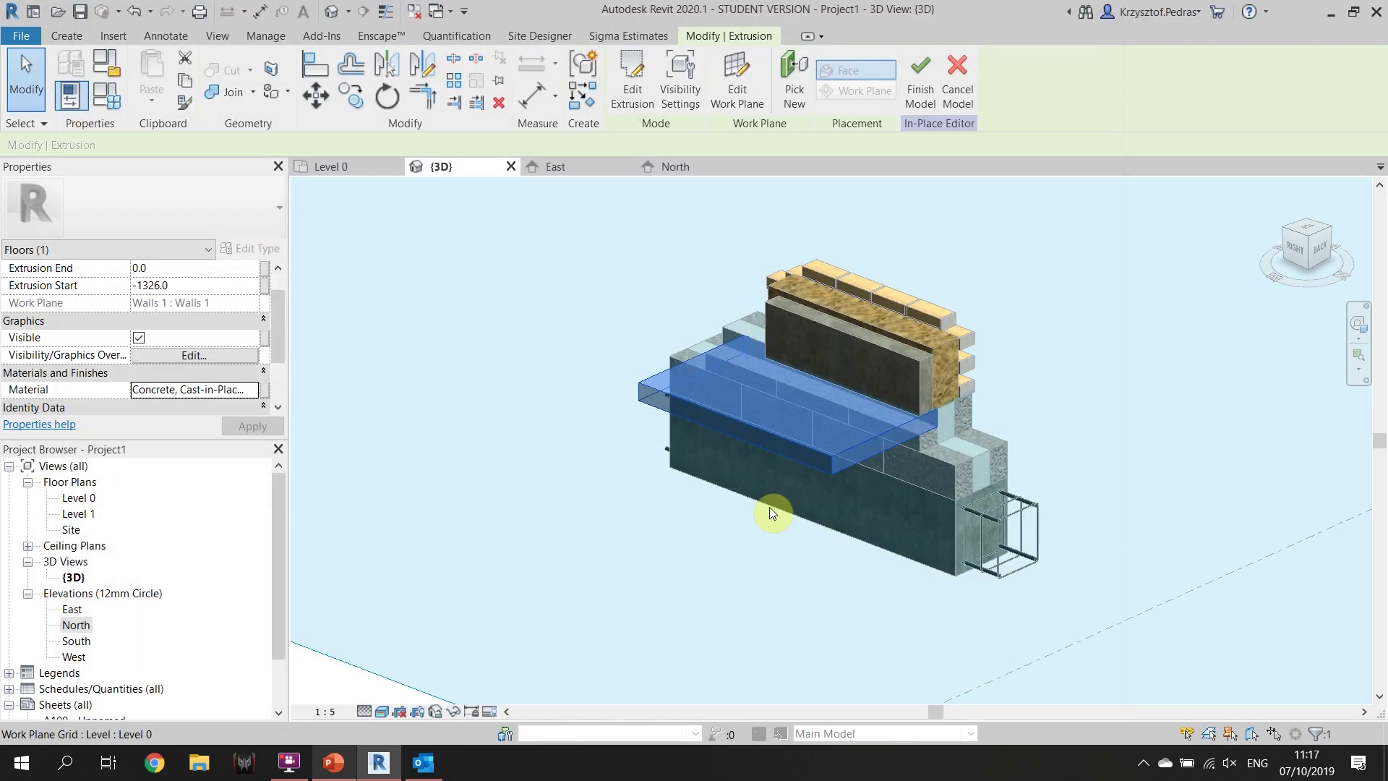
key("Escape")
left_click(625, 80)
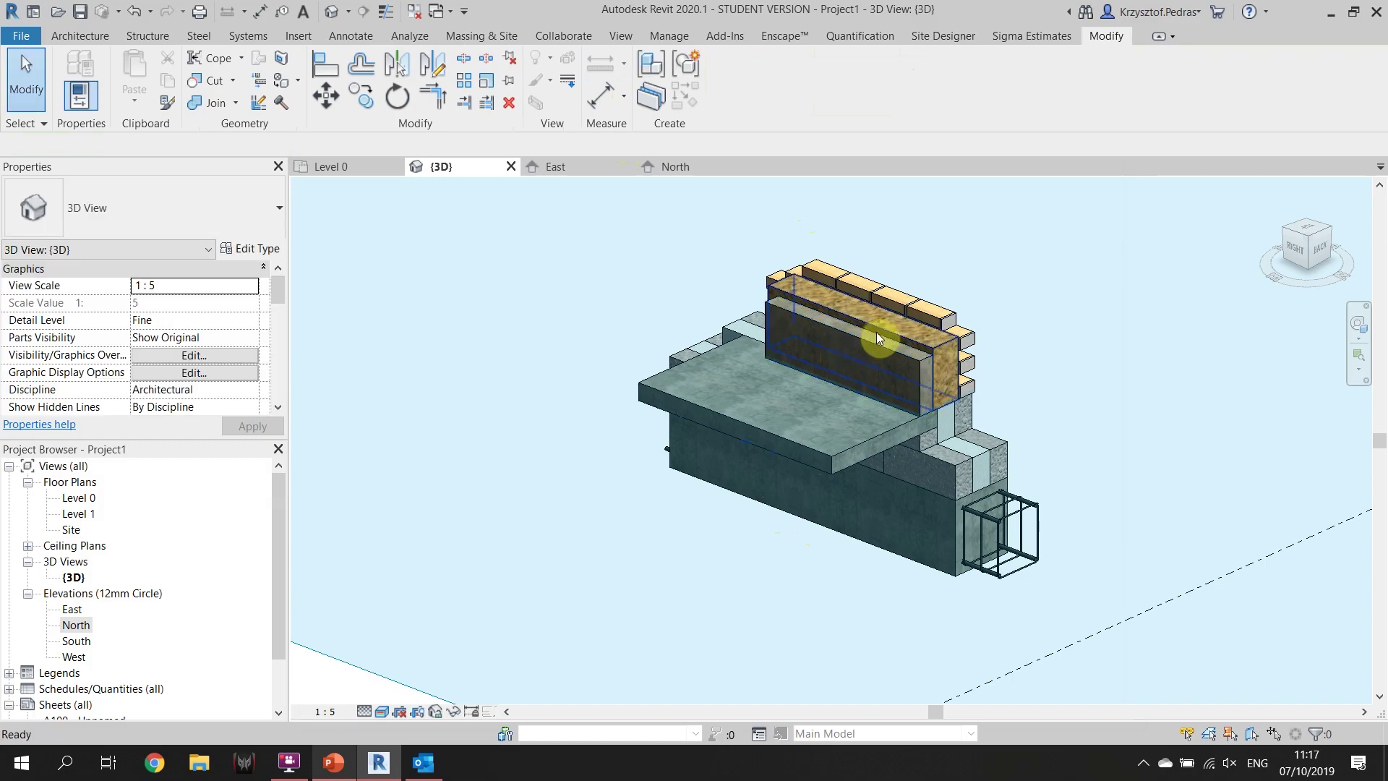
Examine the slab's position against the wall and blocks in the 3D view and the East elevation
left_click(837, 414)
middle_click_drag(837, 414, 783, 406, "shift")
scroll(788, 402, "up", 3)
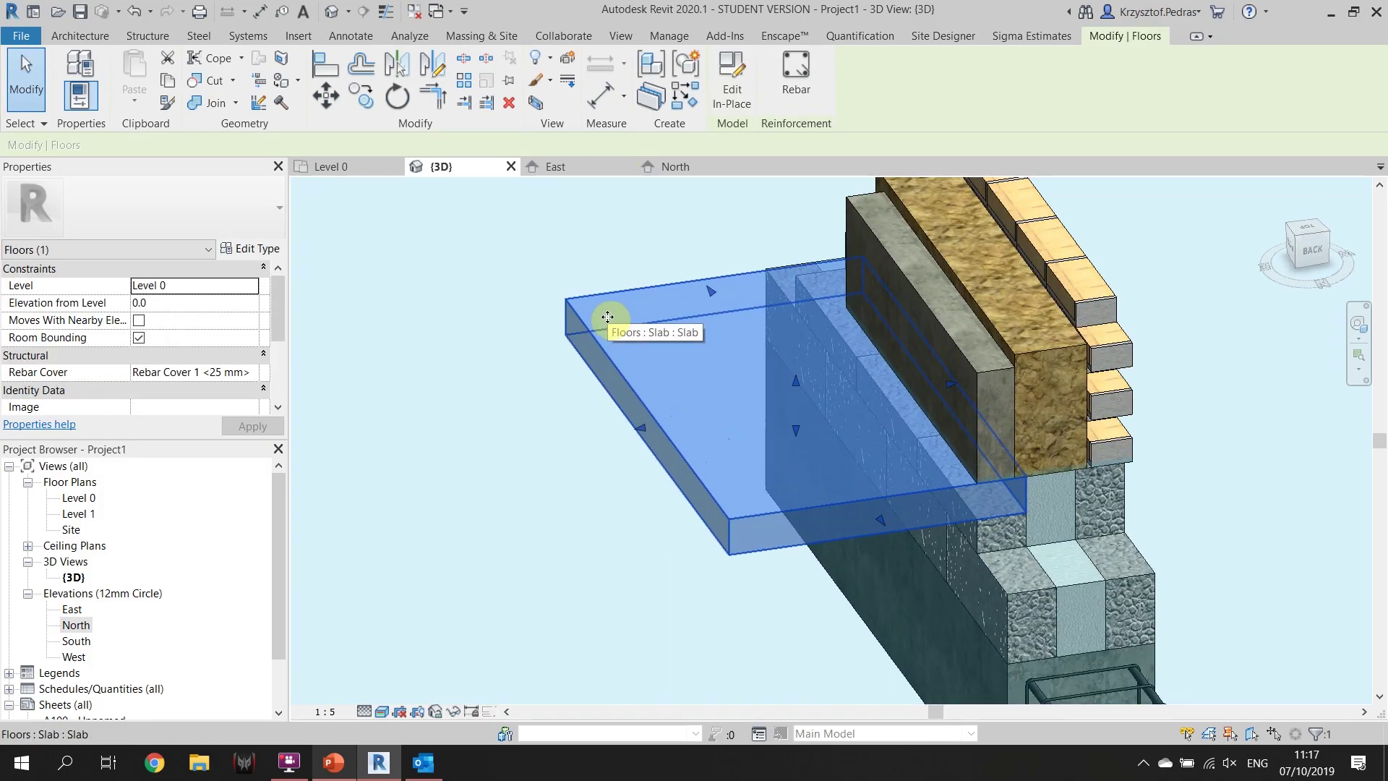
left_click(587, 164)
key("Escape")
scroll(683, 333, "down", 2)
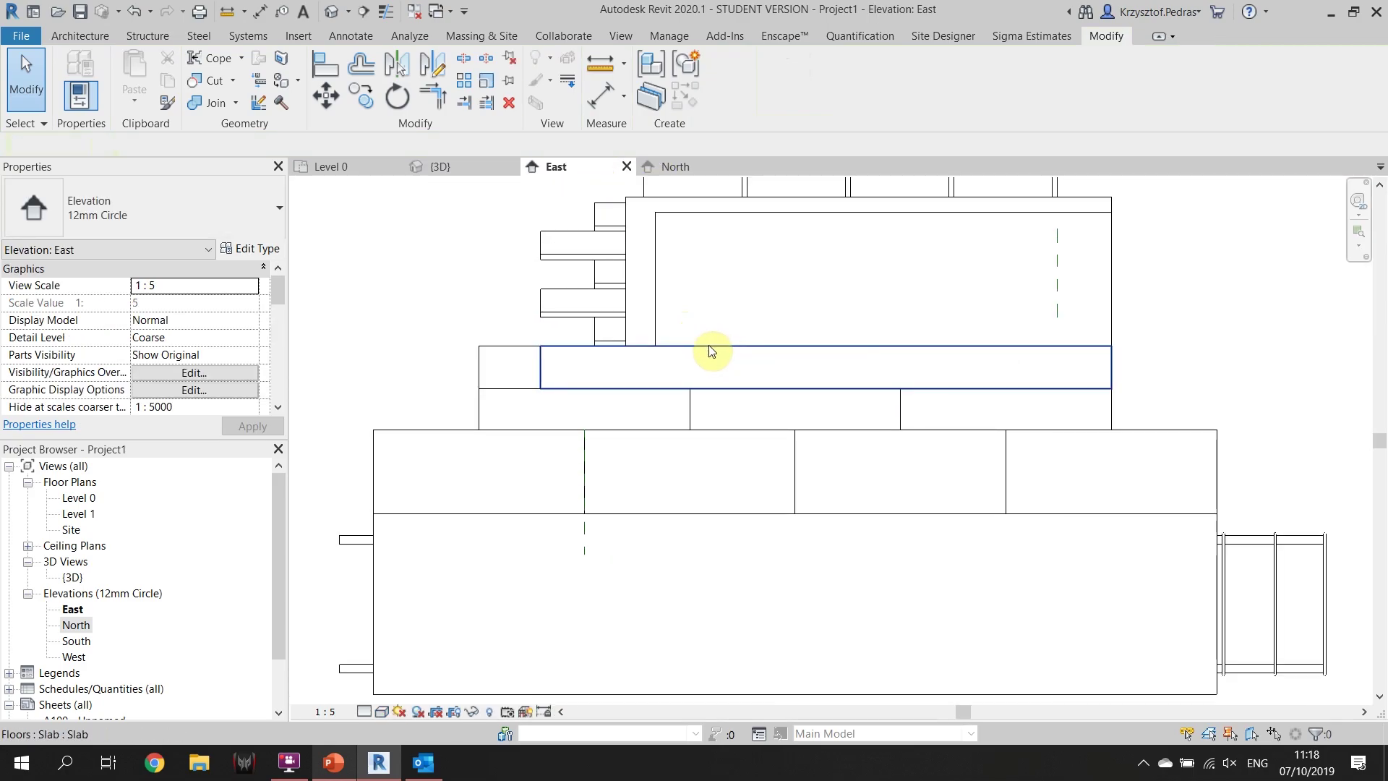
left_click(712, 351)
key("Escape")
Create a new in-place component in the Floors category for the slab reinforcement from the North elevation
left_click(676, 166)
left_click(719, 461)
left_click(520, 318)
left_click(610, 459)
left_click(80, 35)
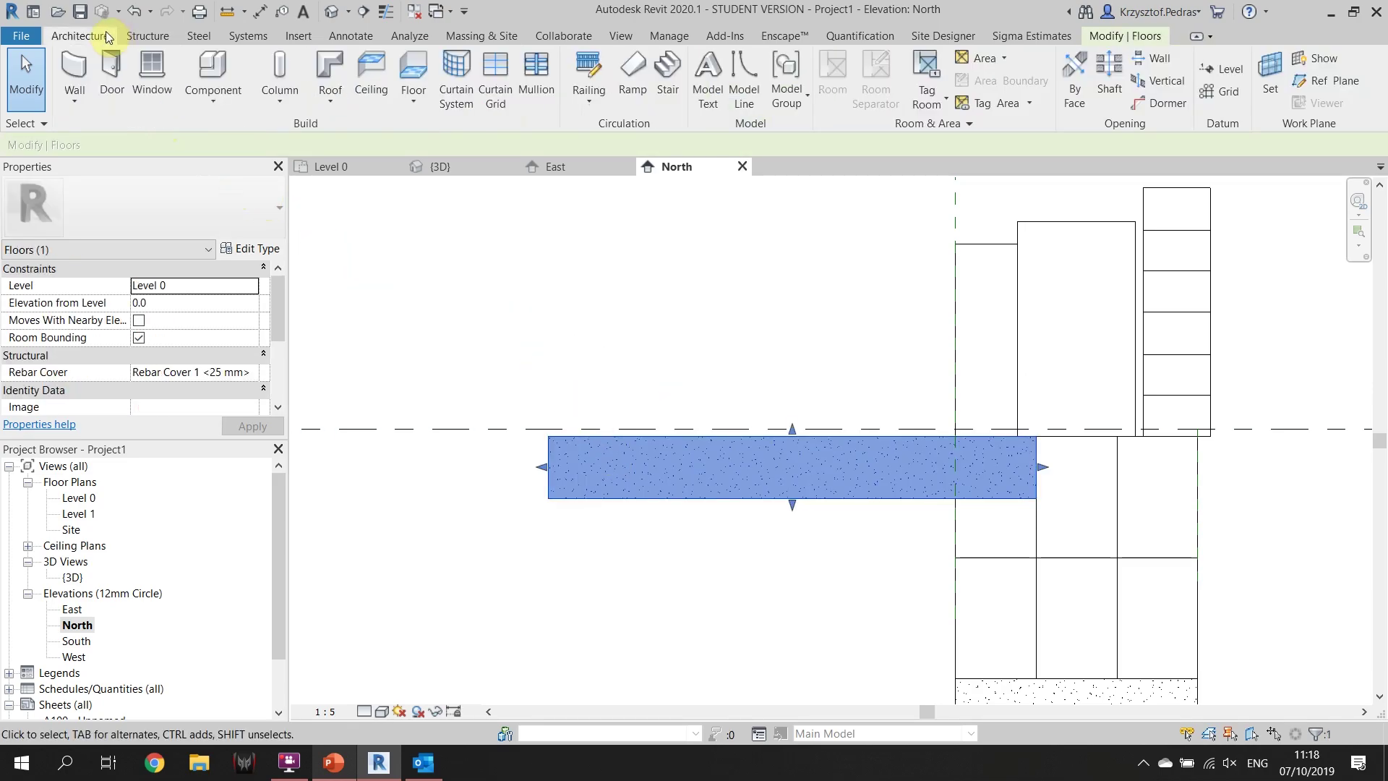
left_click(213, 93)
left_click(235, 178)
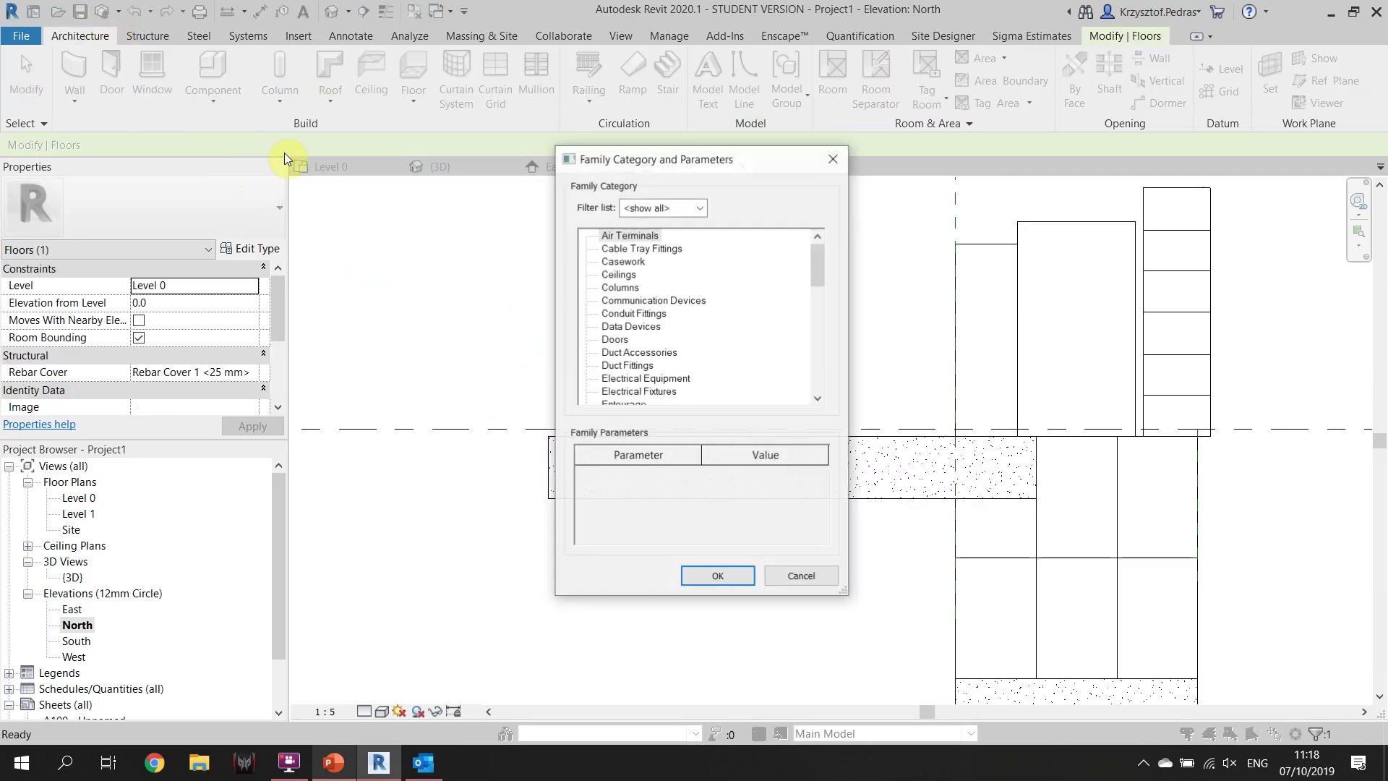
scroll(635, 370, "down", 2)
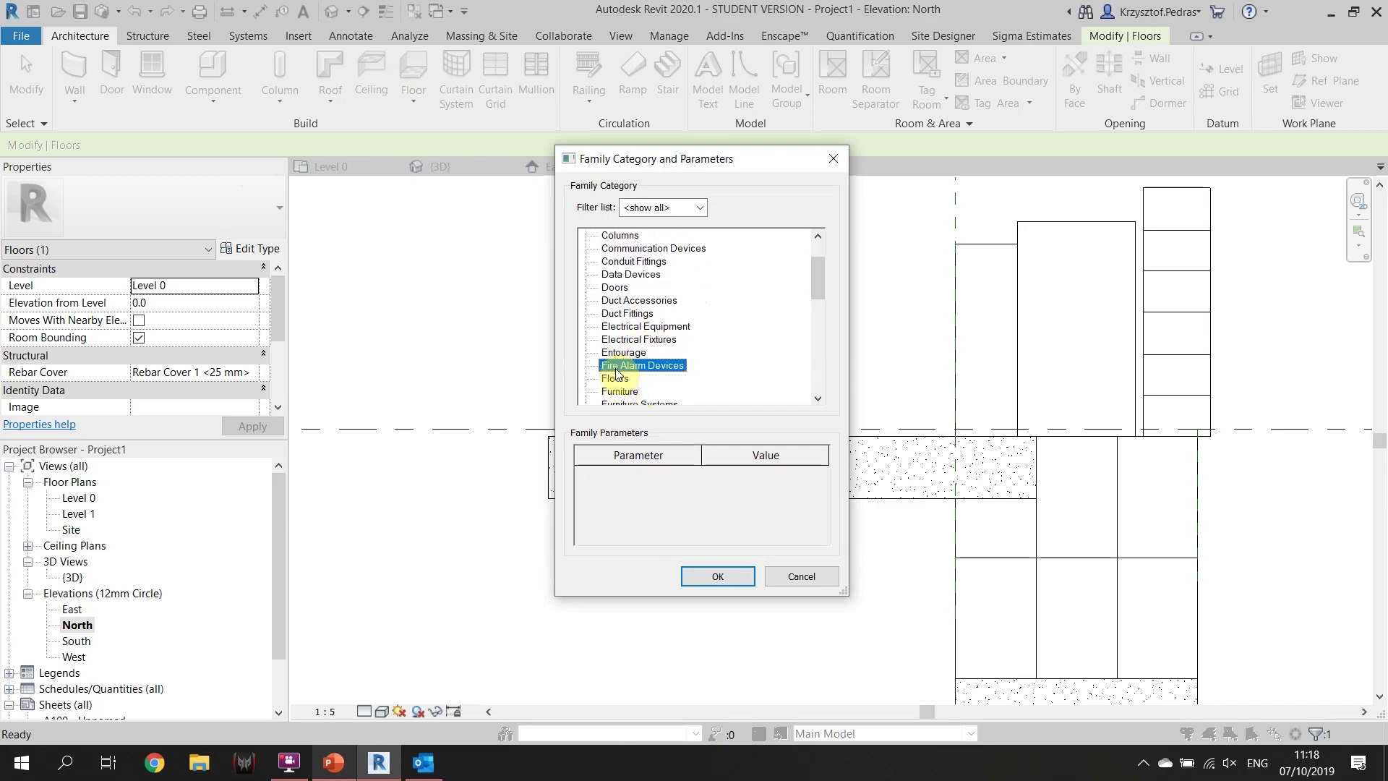
left_click(710, 576)
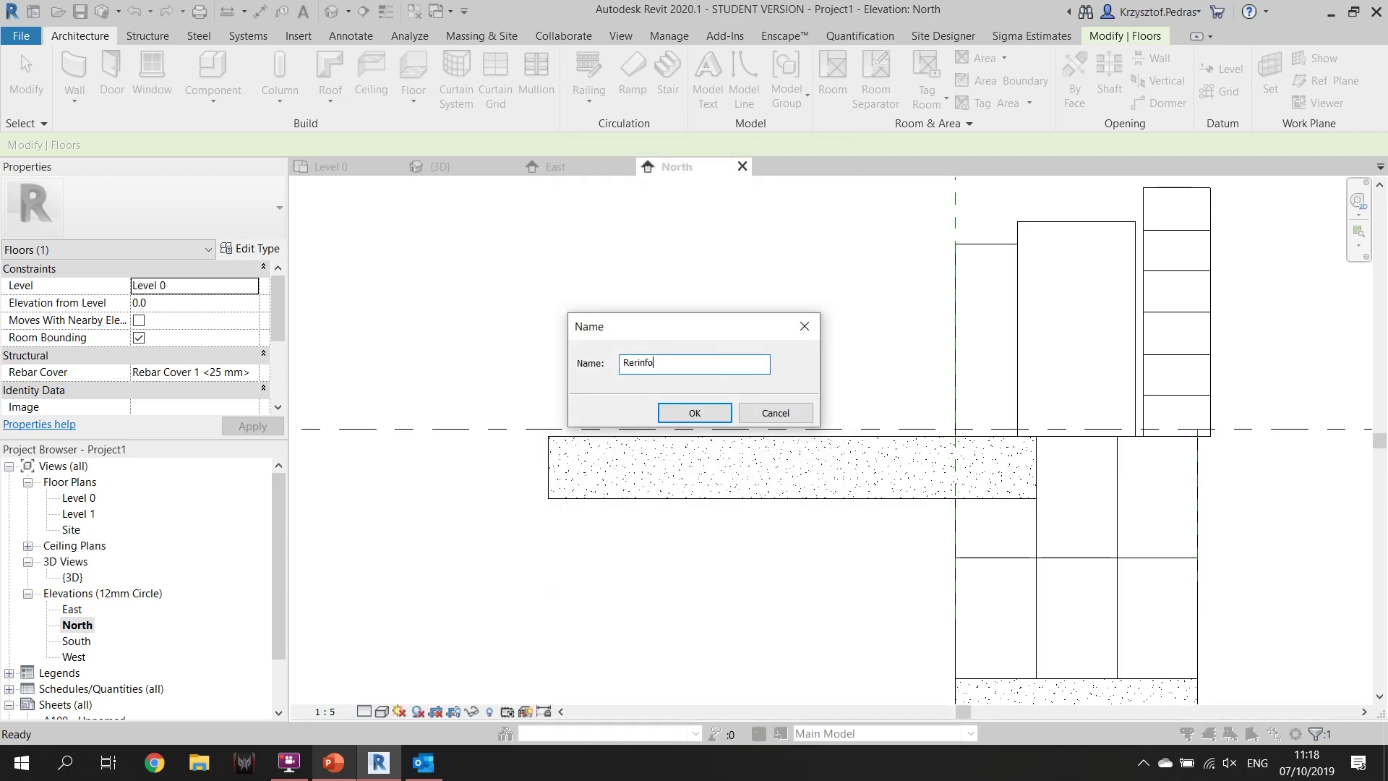
left_click(716, 415)
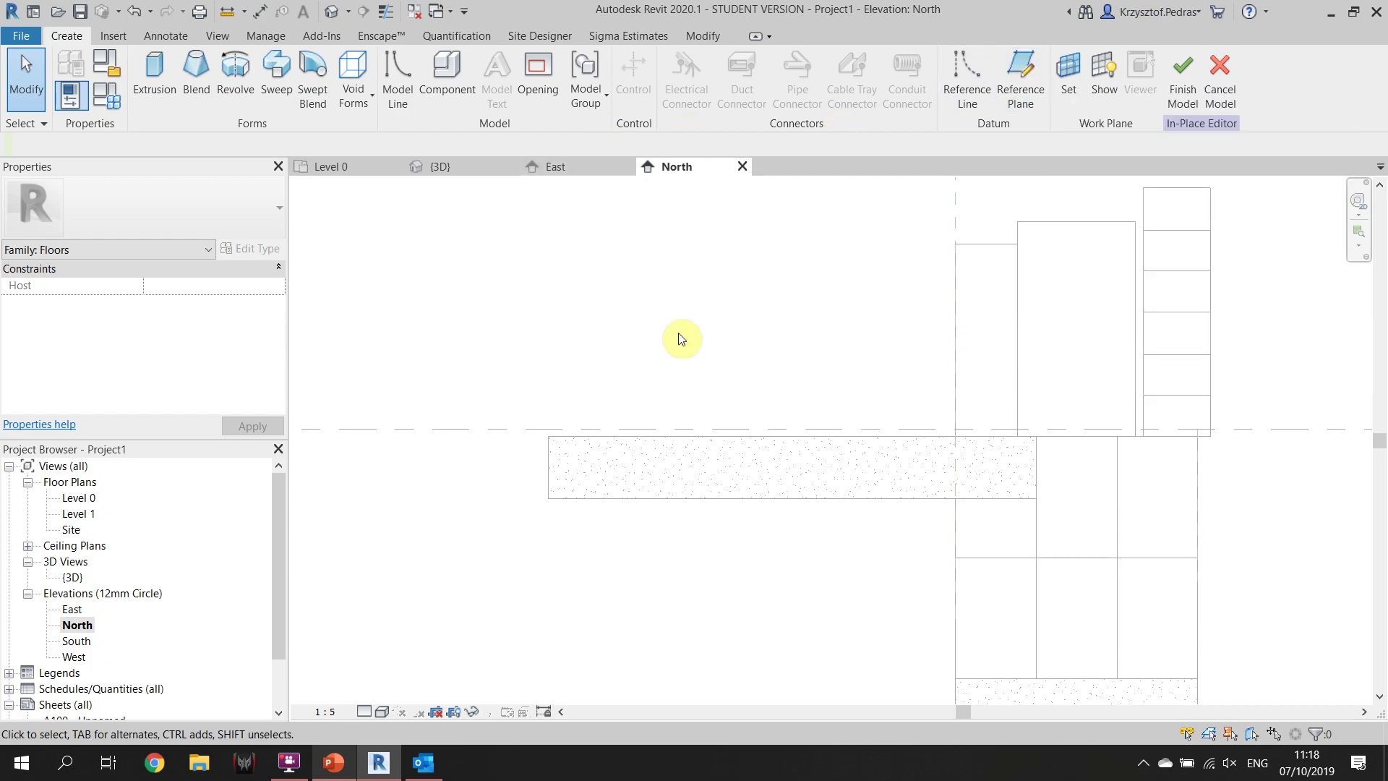
Add a reference plane inside the slab, offset 50 mm upward from its lower edge
scroll(948, 668, "down", 2)
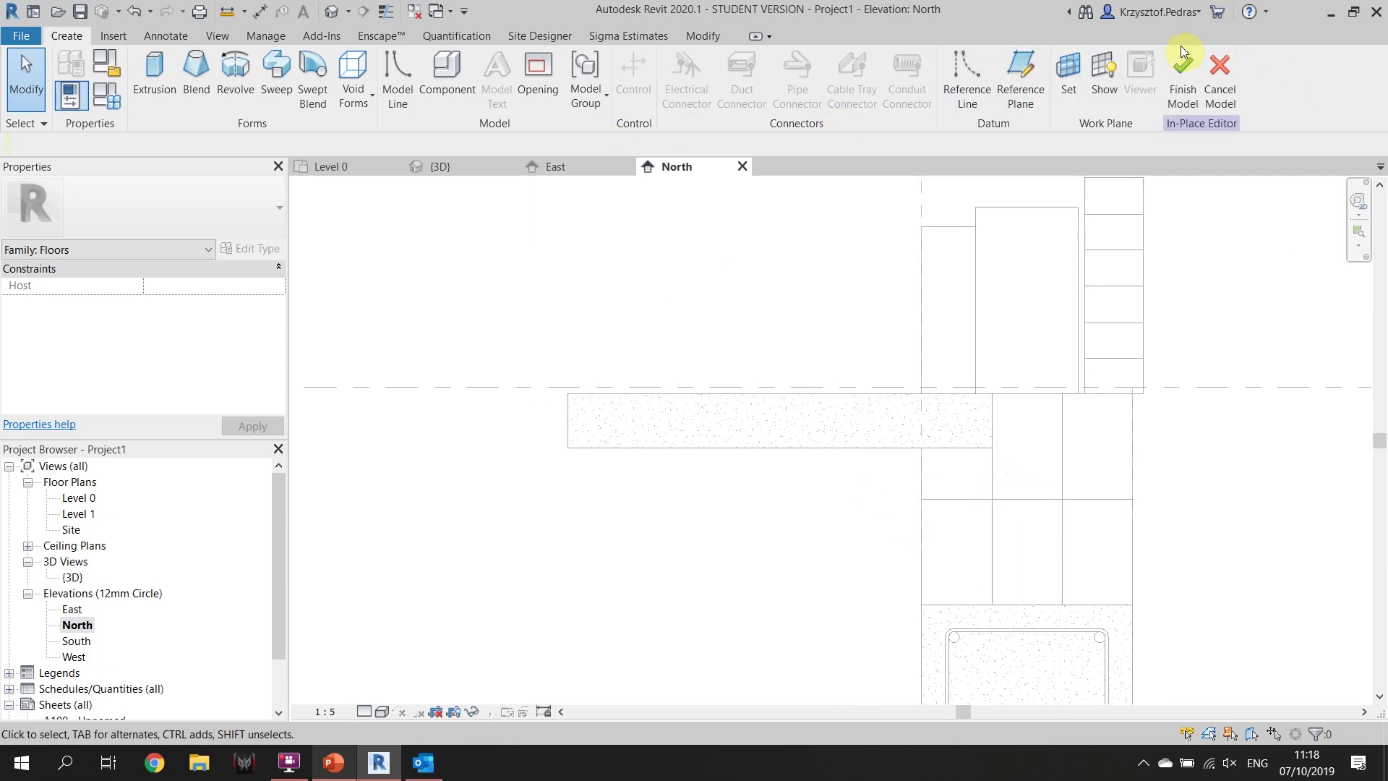
left_click(1020, 81)
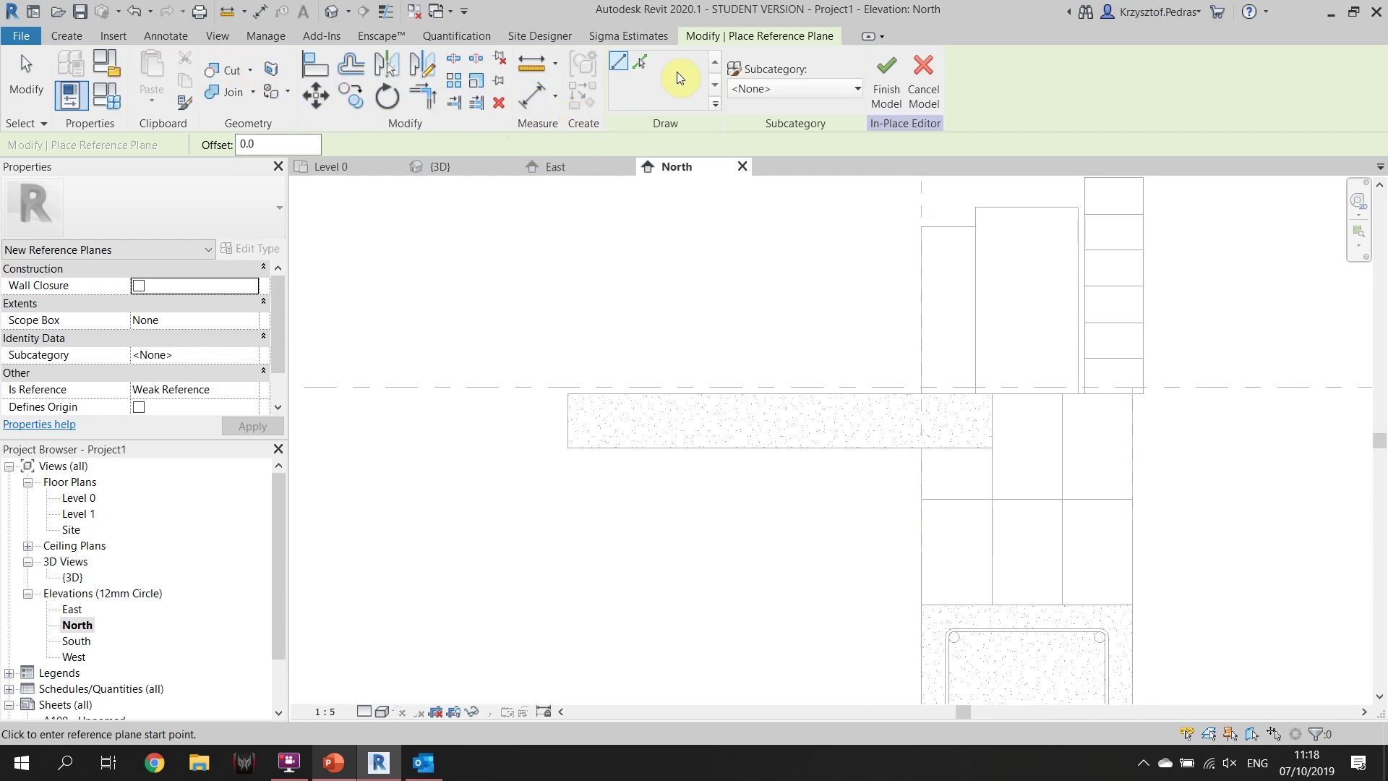
left_click(638, 65)
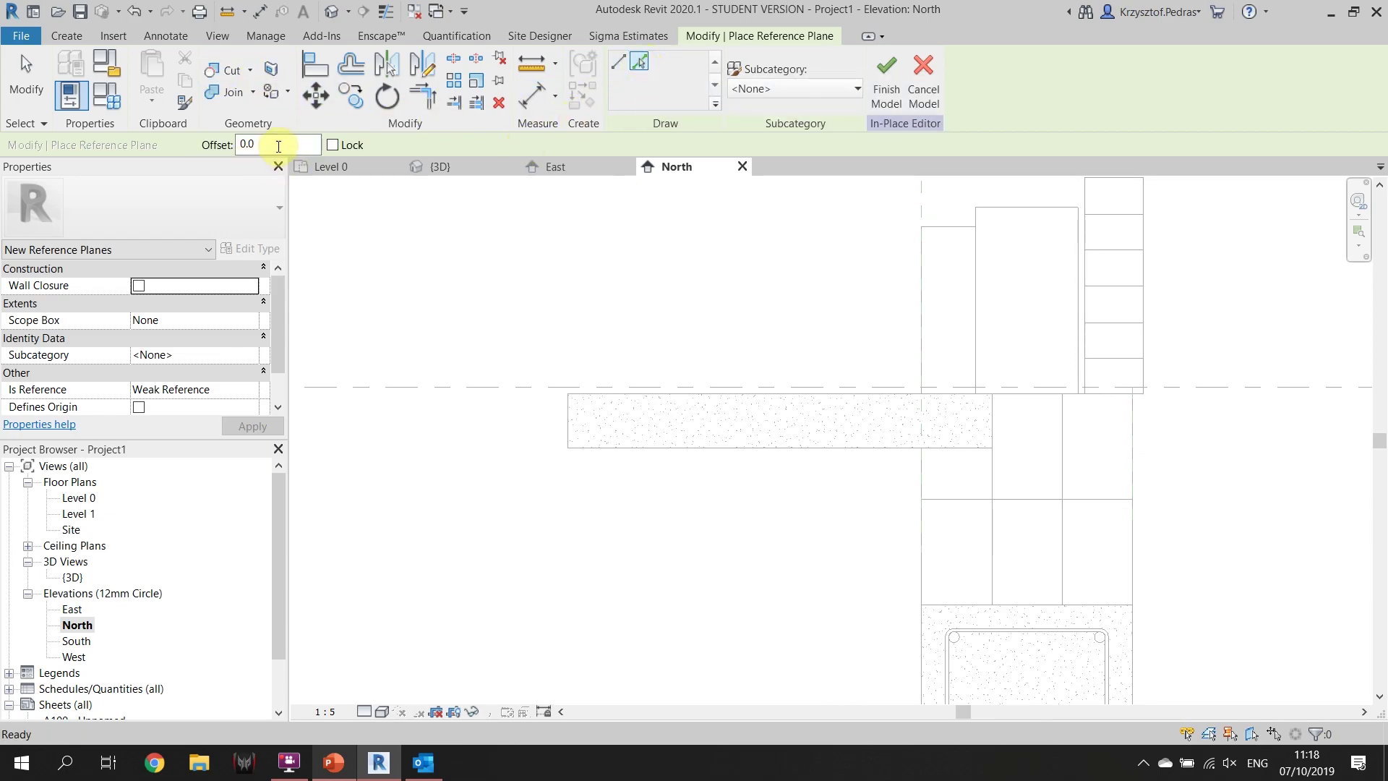
left_click(264, 143)
type("50.0")
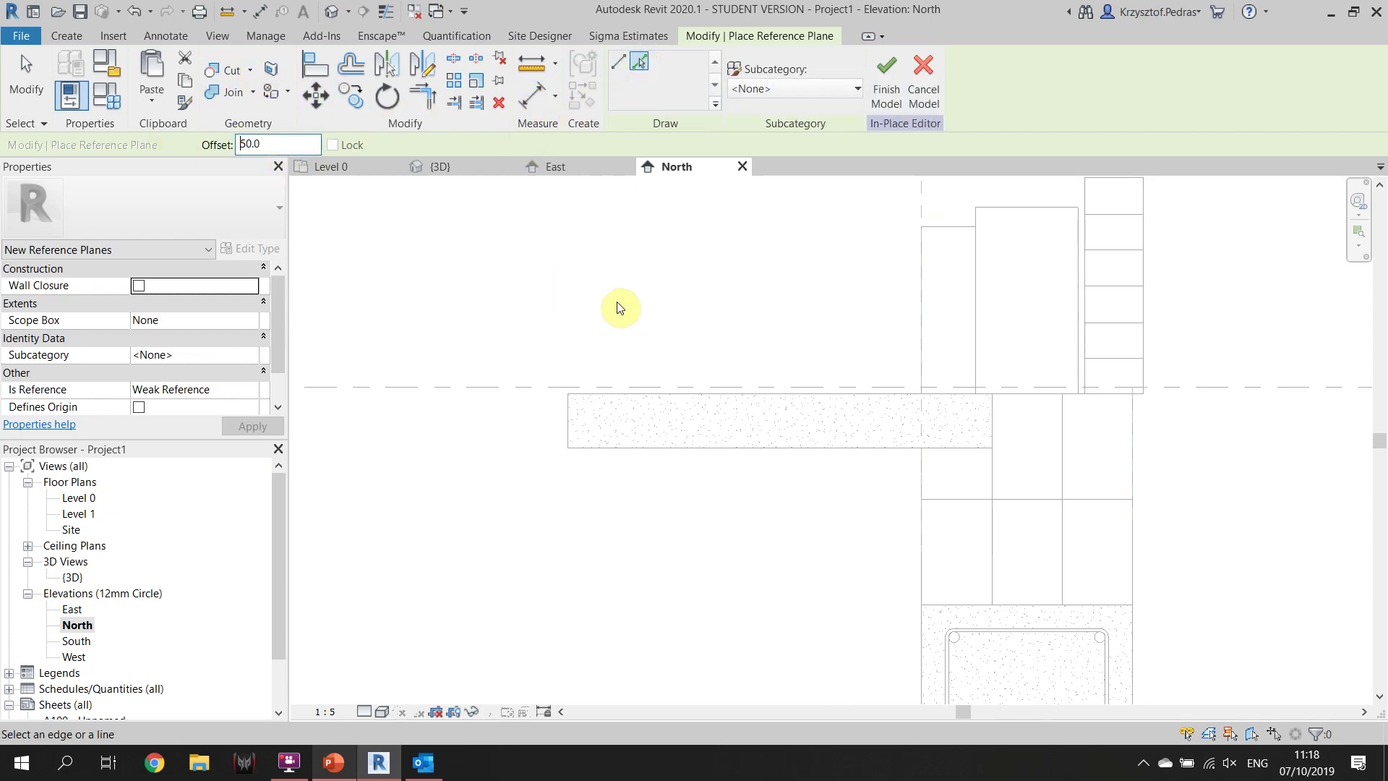
left_click(668, 445)
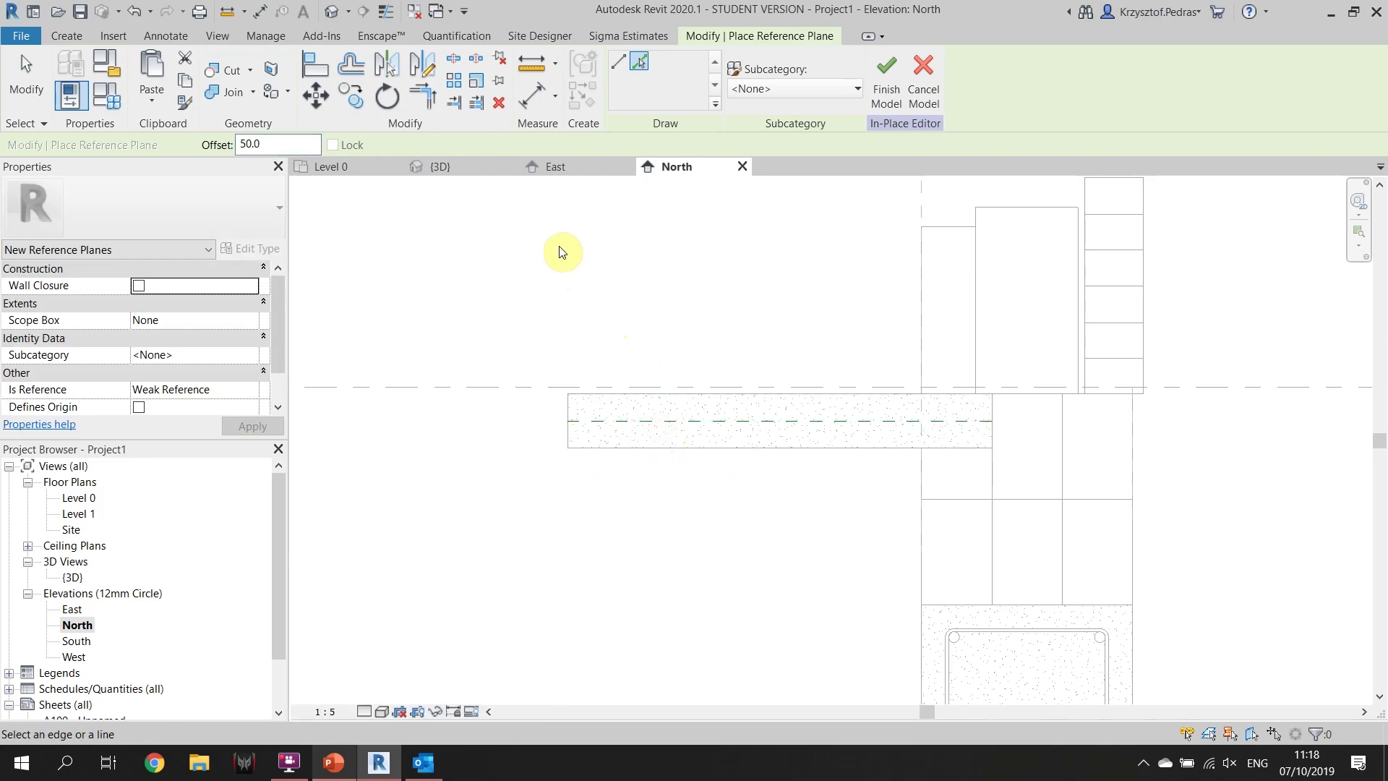
key("Escape")
key("Escape")
Start an extrusion using the slab's end face as the work plane
left_click(68, 37)
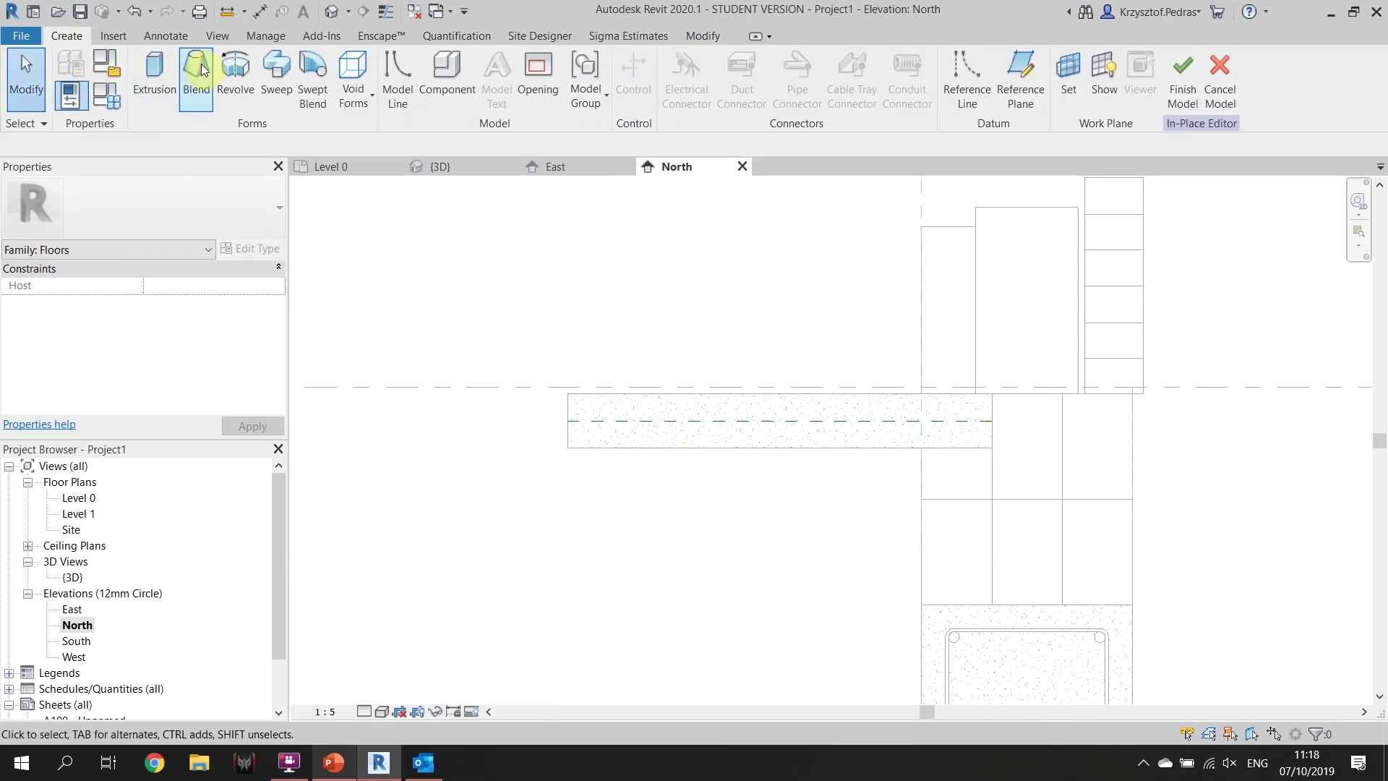
left_click(154, 76)
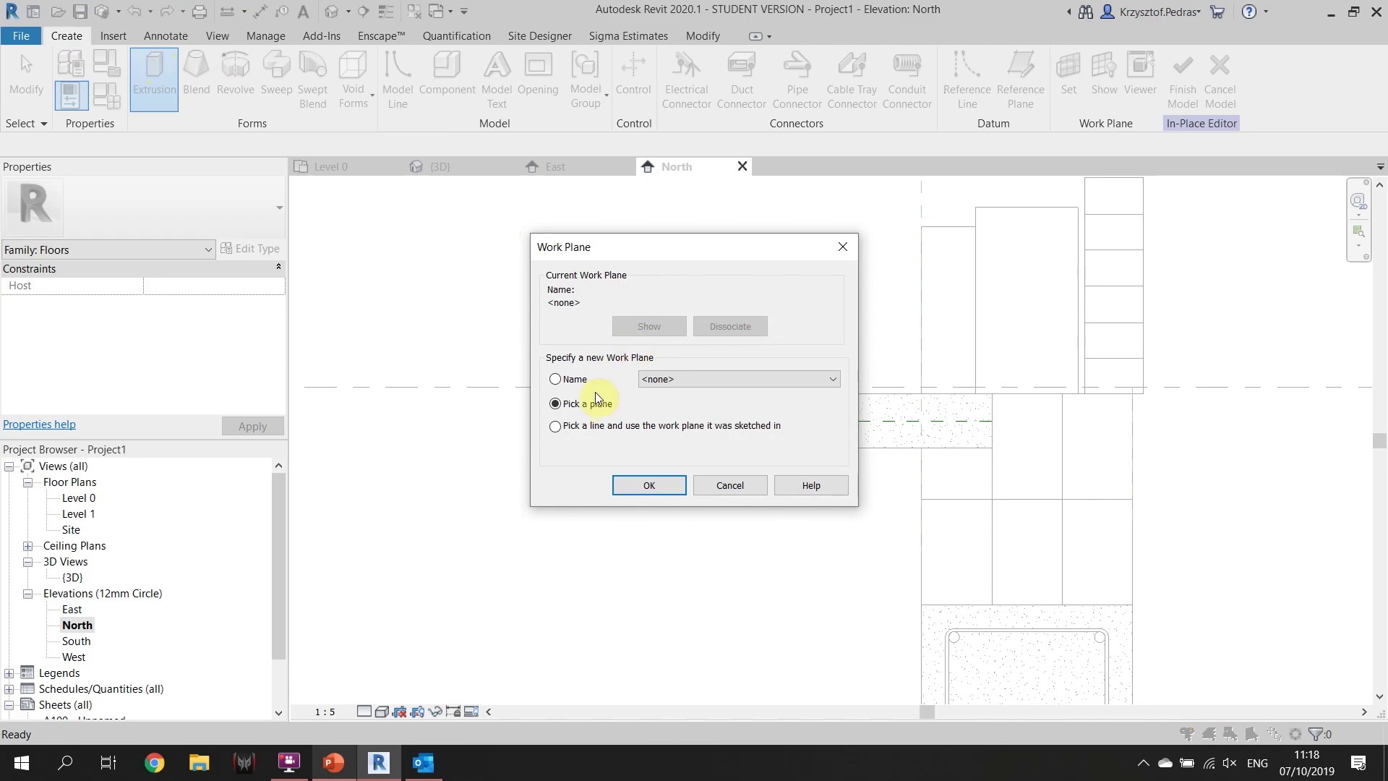
left_click(649, 484)
scroll(637, 376, "up", 2)
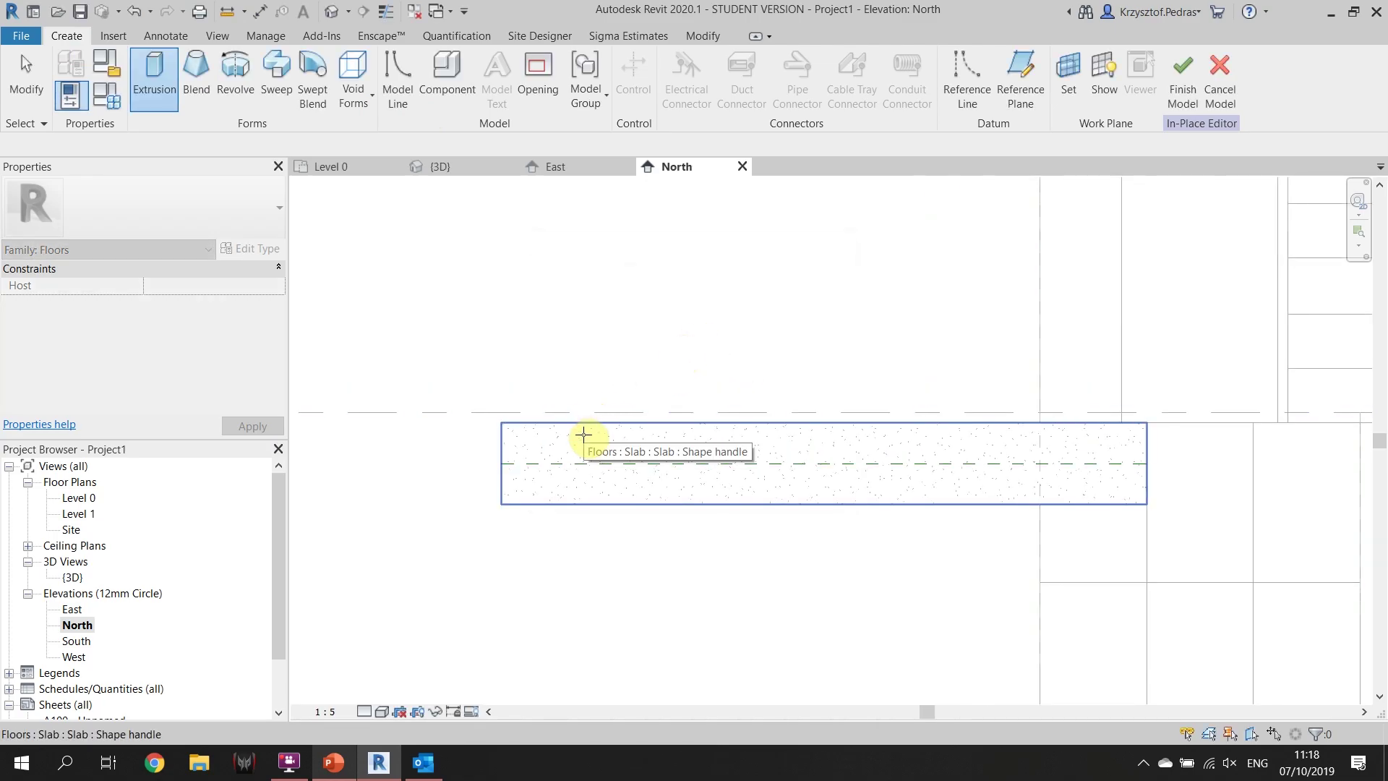
left_click(584, 435)
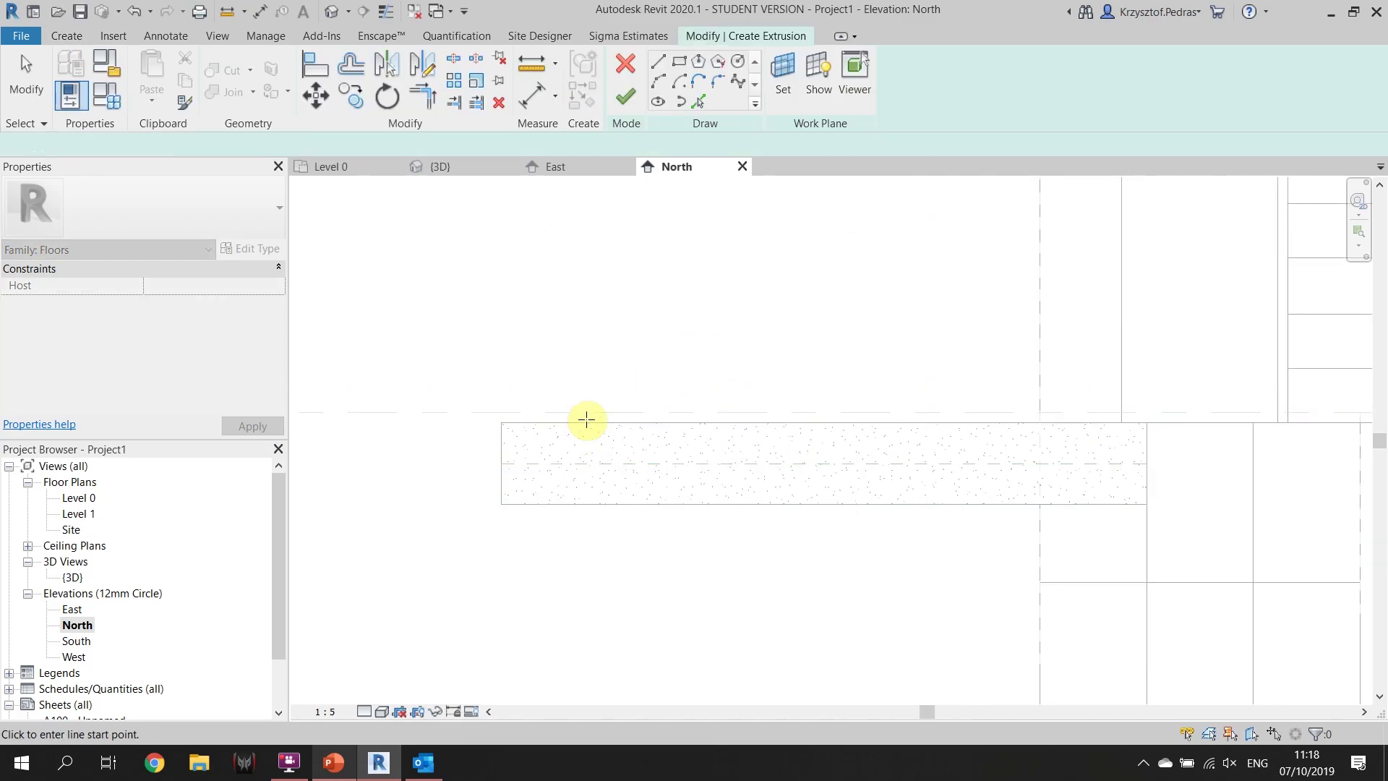
Sketch a circle of 5 mm radius on the slab's end face, centred where the horizontal and vertical reference planes cross
left_click(739, 64)
scroll(917, 406, "up", 3)
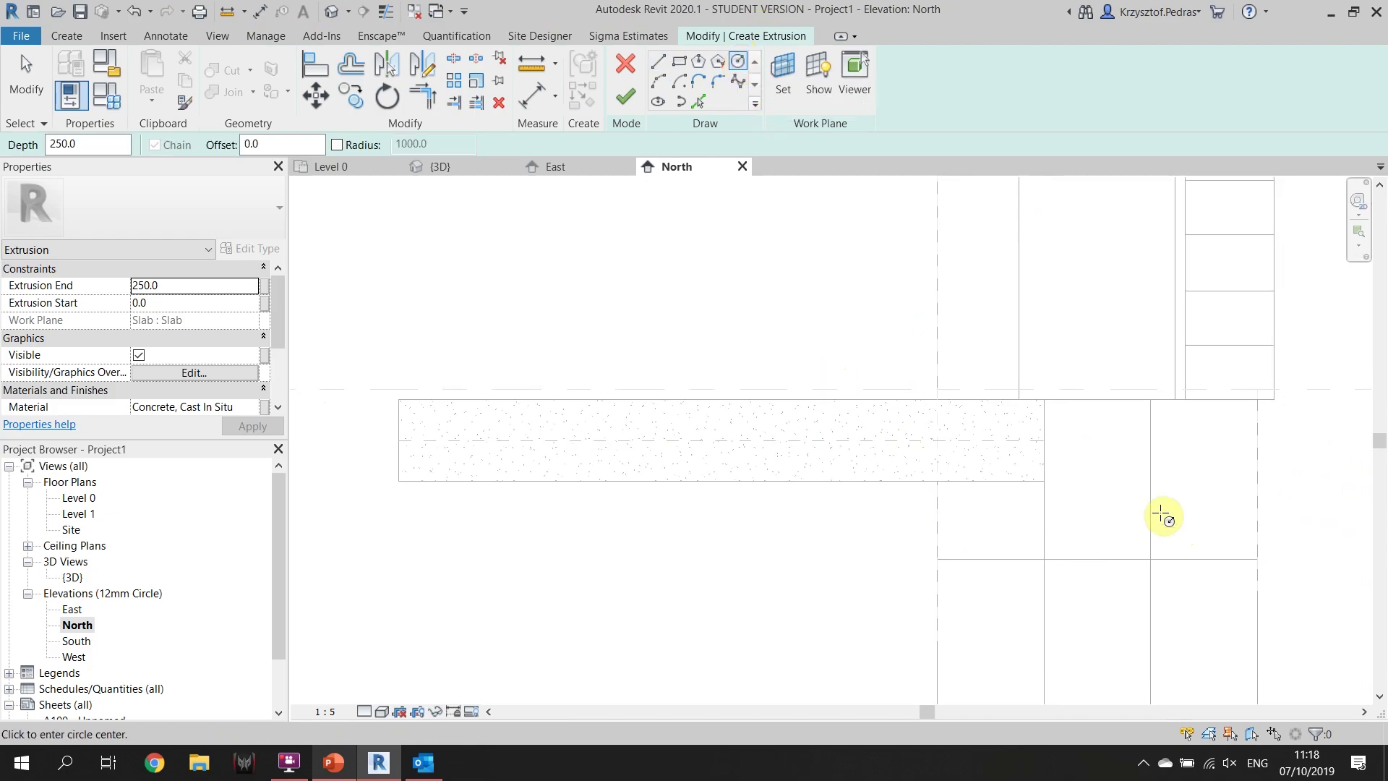
left_click(938, 433)
scroll(940, 430, "up", 3)
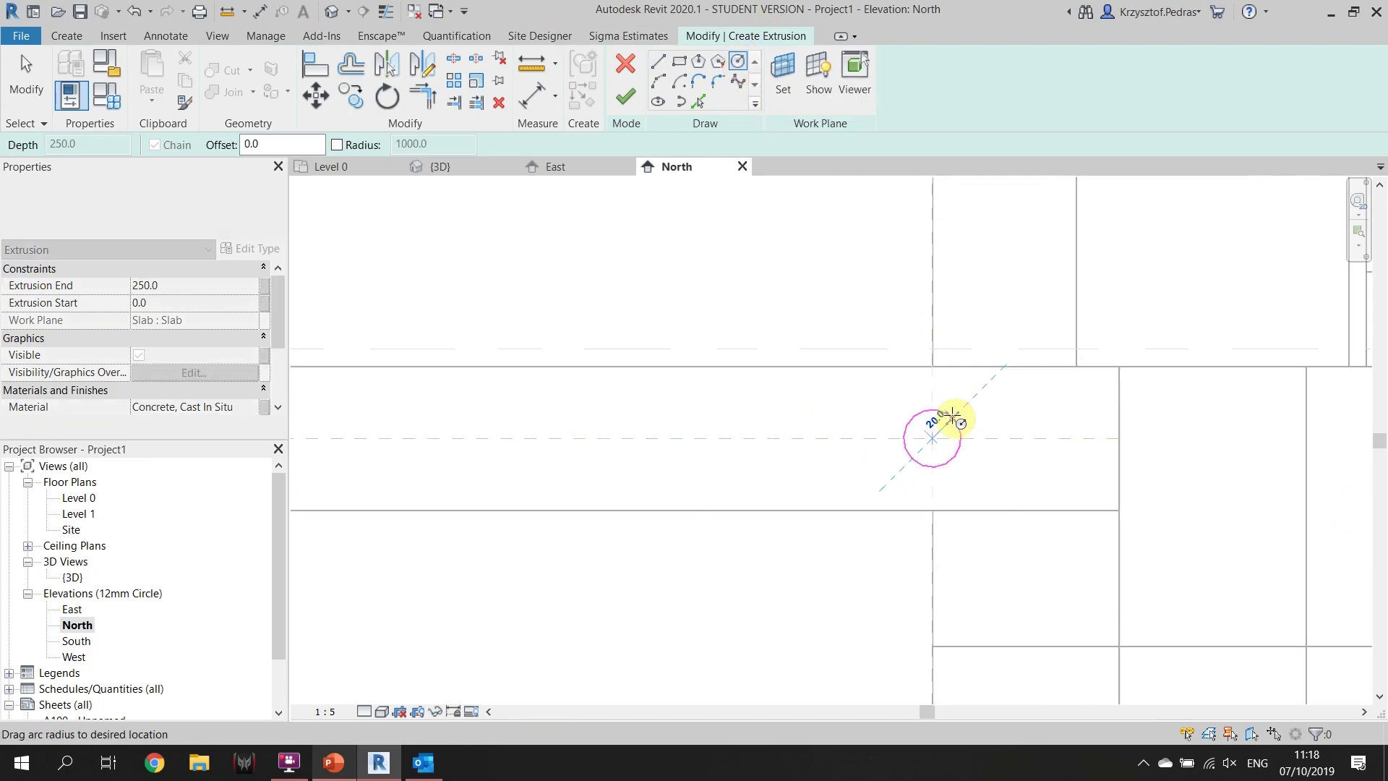
scroll(922, 445, "up", 3)
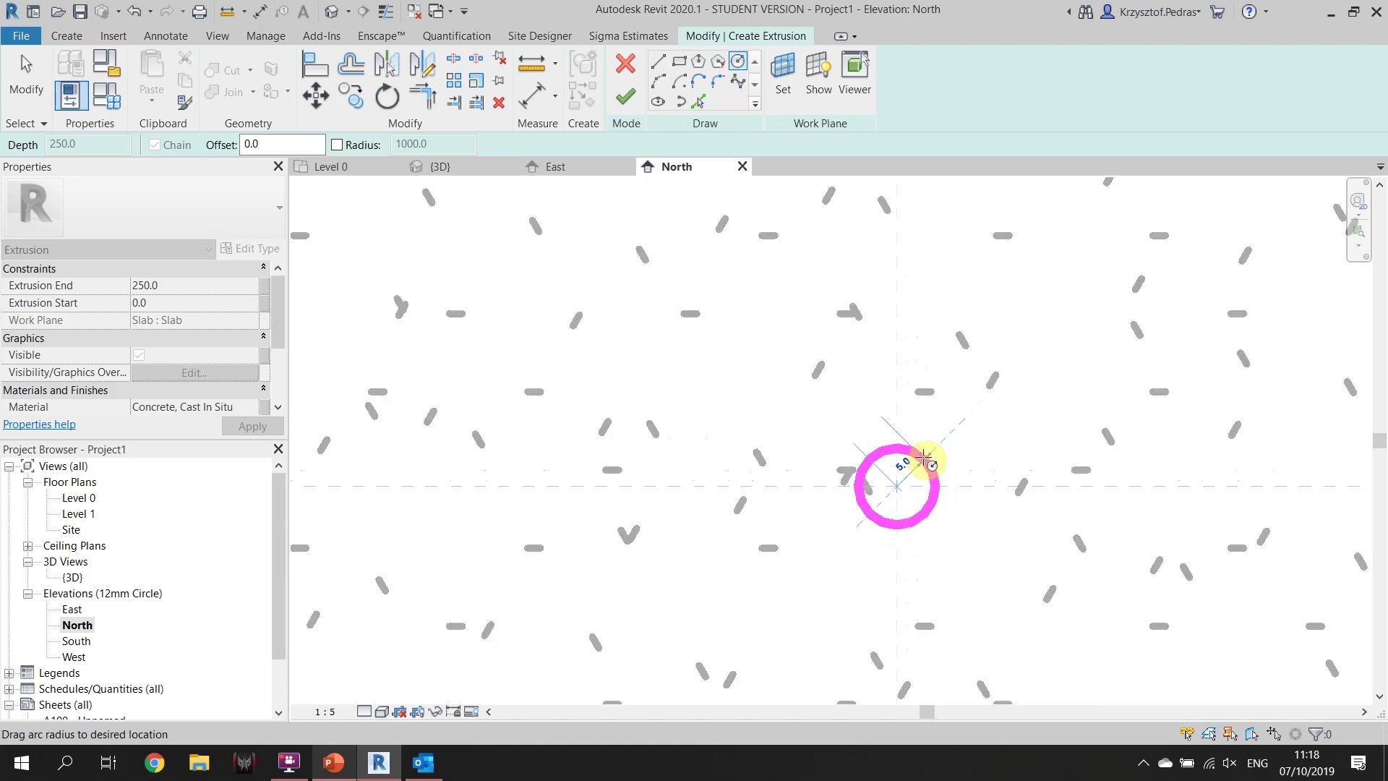
left_click(926, 454)
key("Escape")
key("Escape")
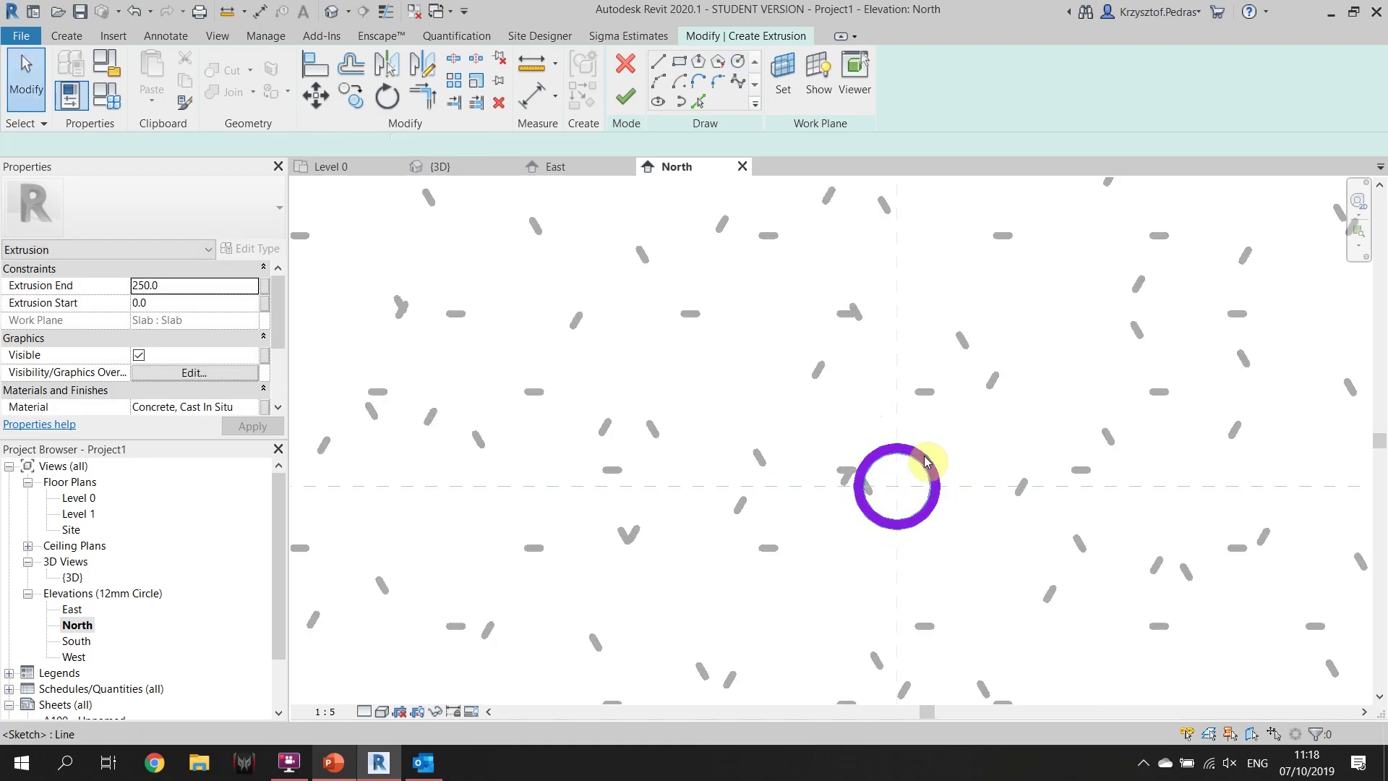
Move the circle up 5 mm so its lowest point rests on the horizontal reference plane
left_click(308, 103)
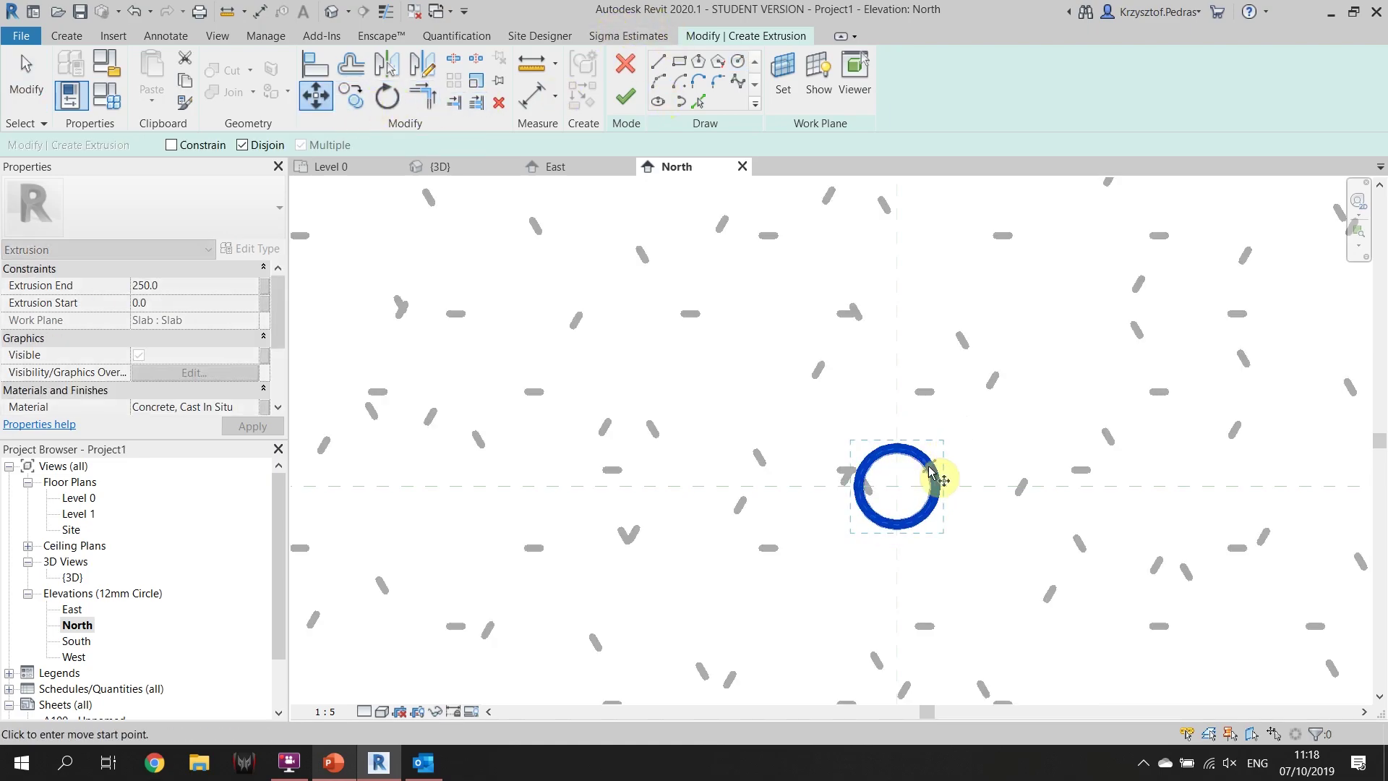
left_click(897, 525)
key("Escape")
left_click(315, 94)
left_click(897, 528)
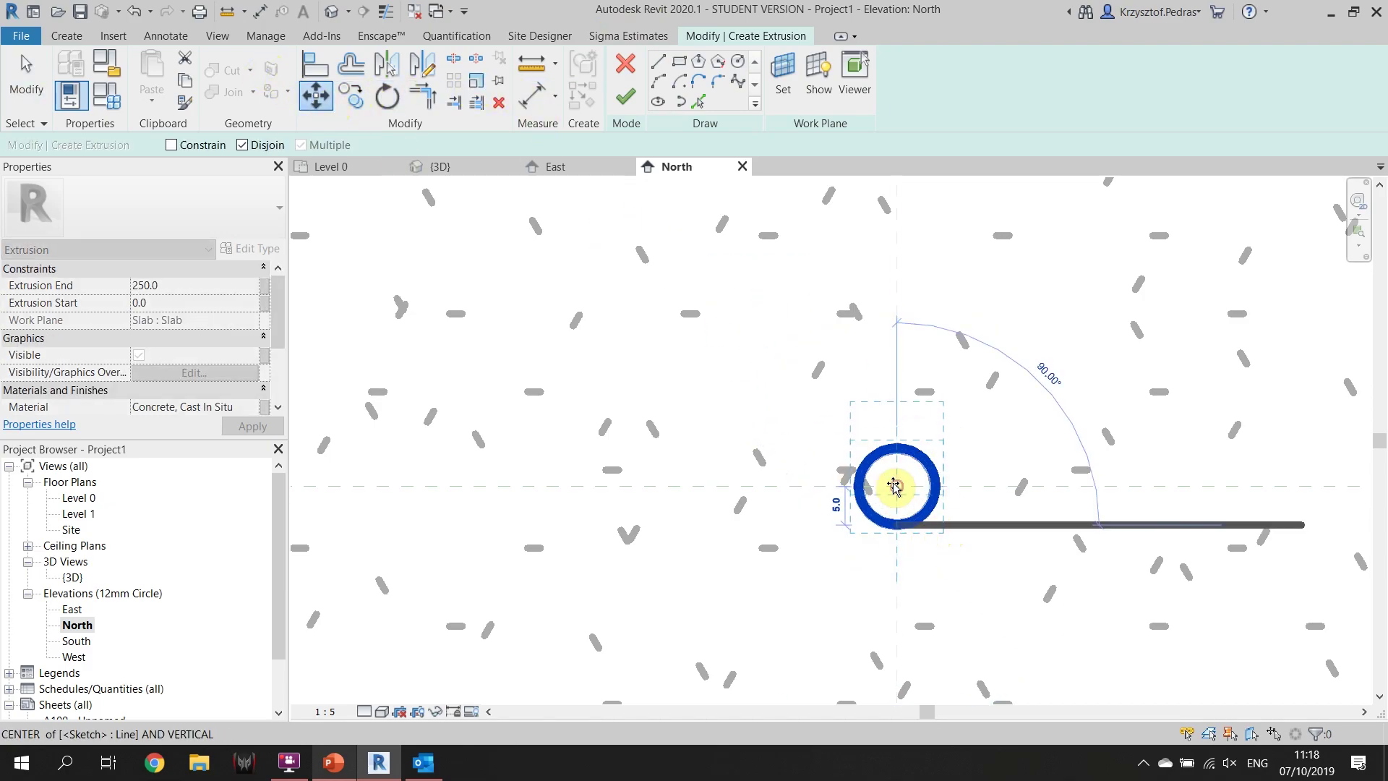
left_click(897, 486)
scroll(887, 480, "down", 6)
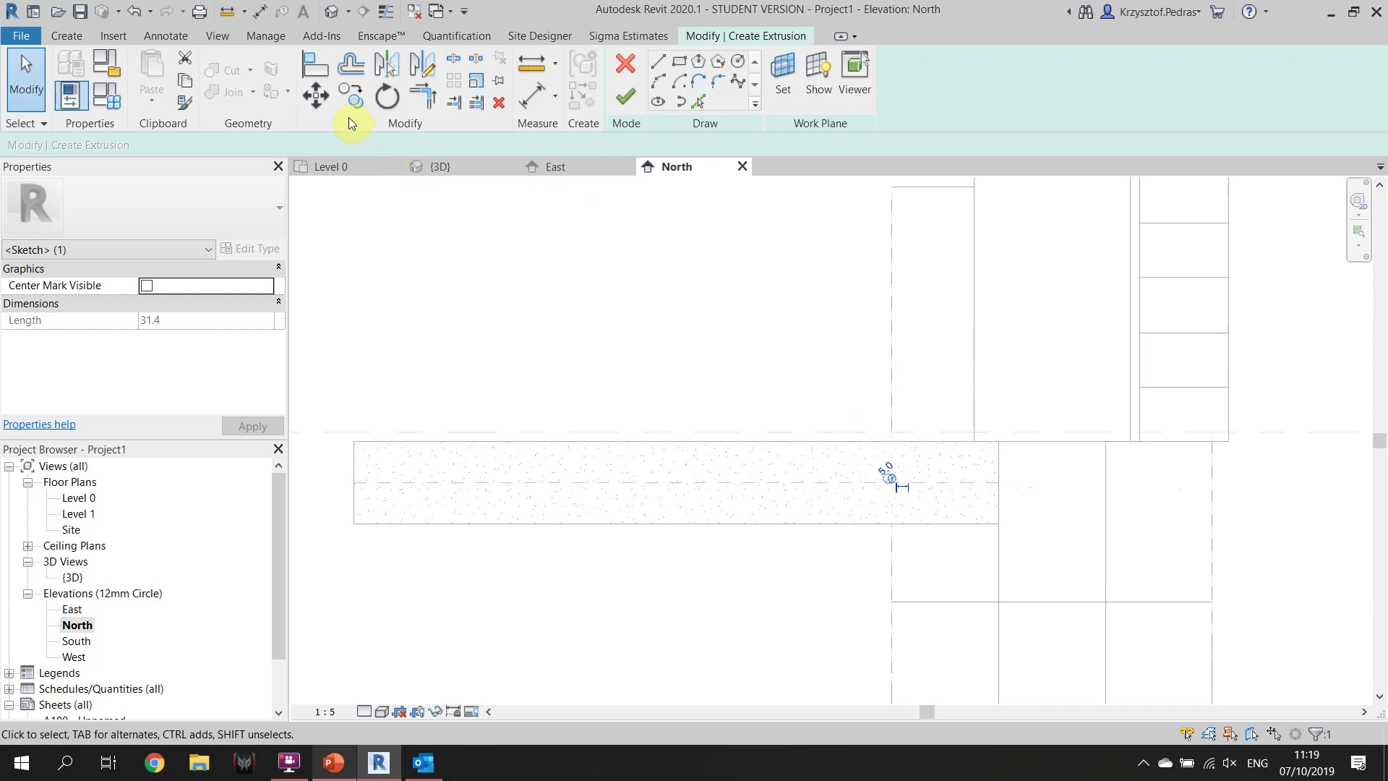
Try to copy the circle 20 mm along the slab, and undo that copy
left_click(351, 96)
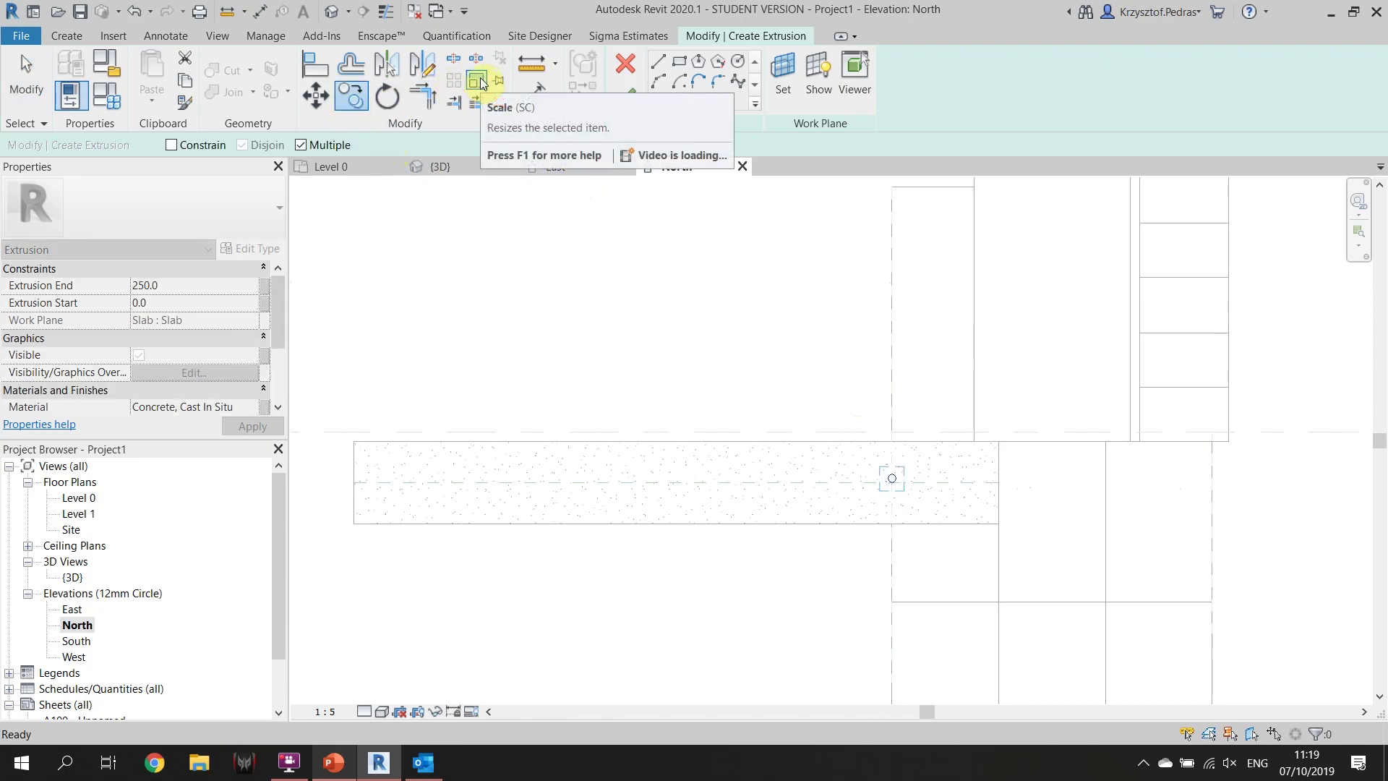
key("Escape")
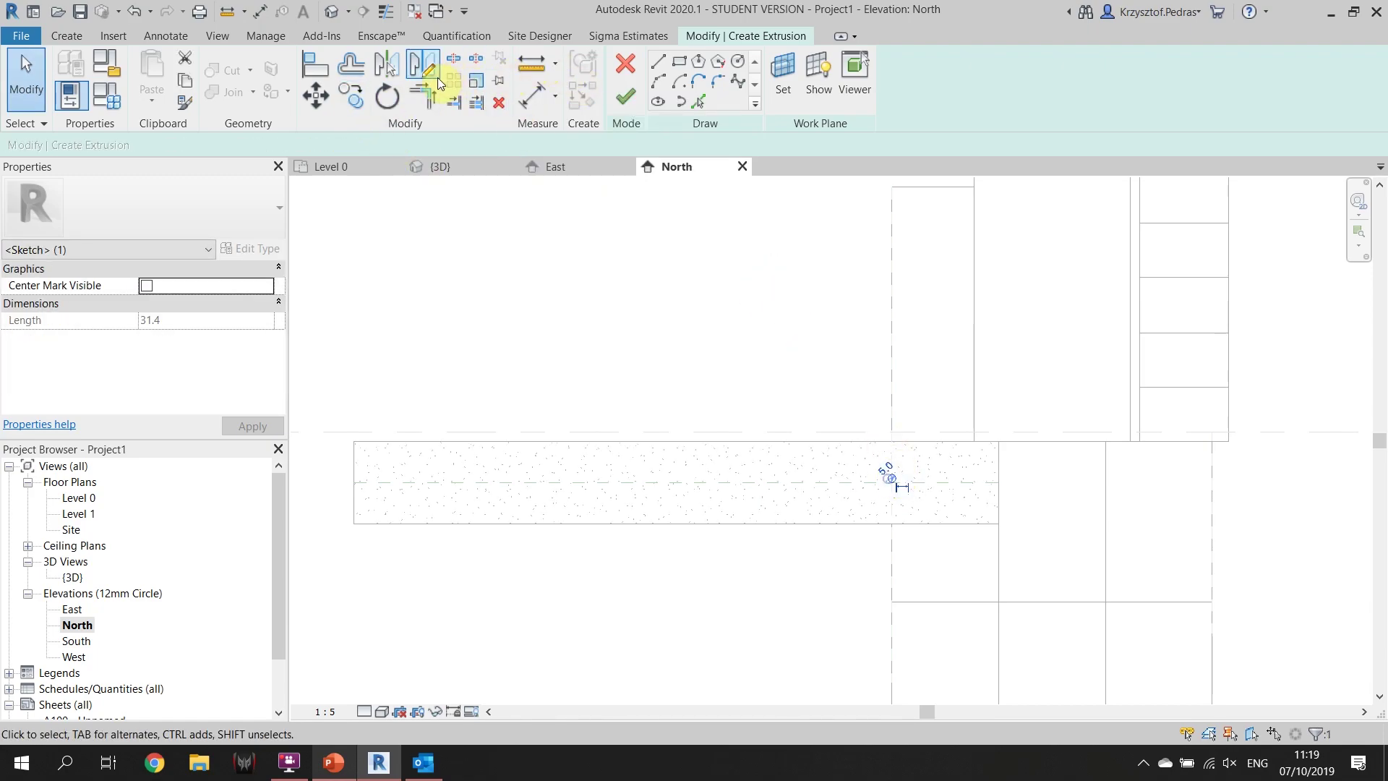
left_click(356, 98)
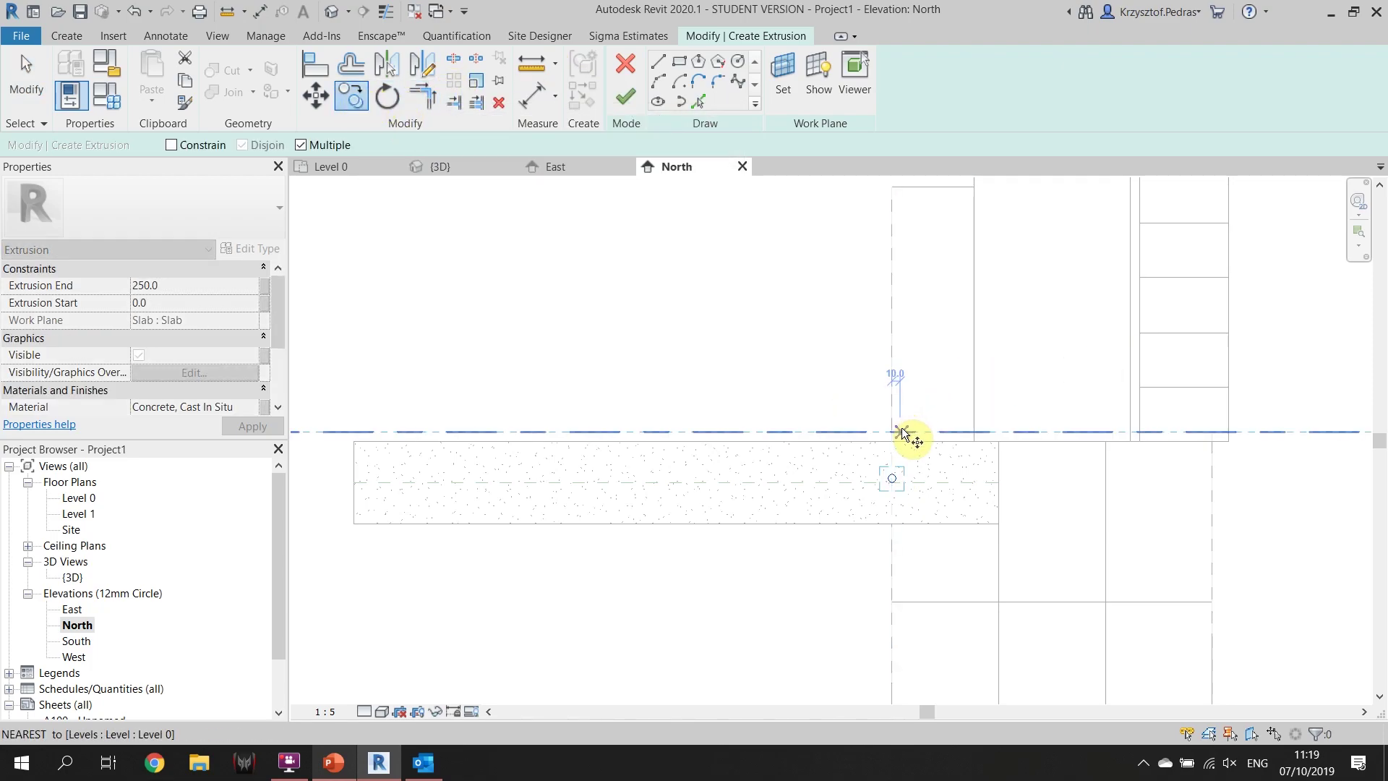
left_click(894, 471)
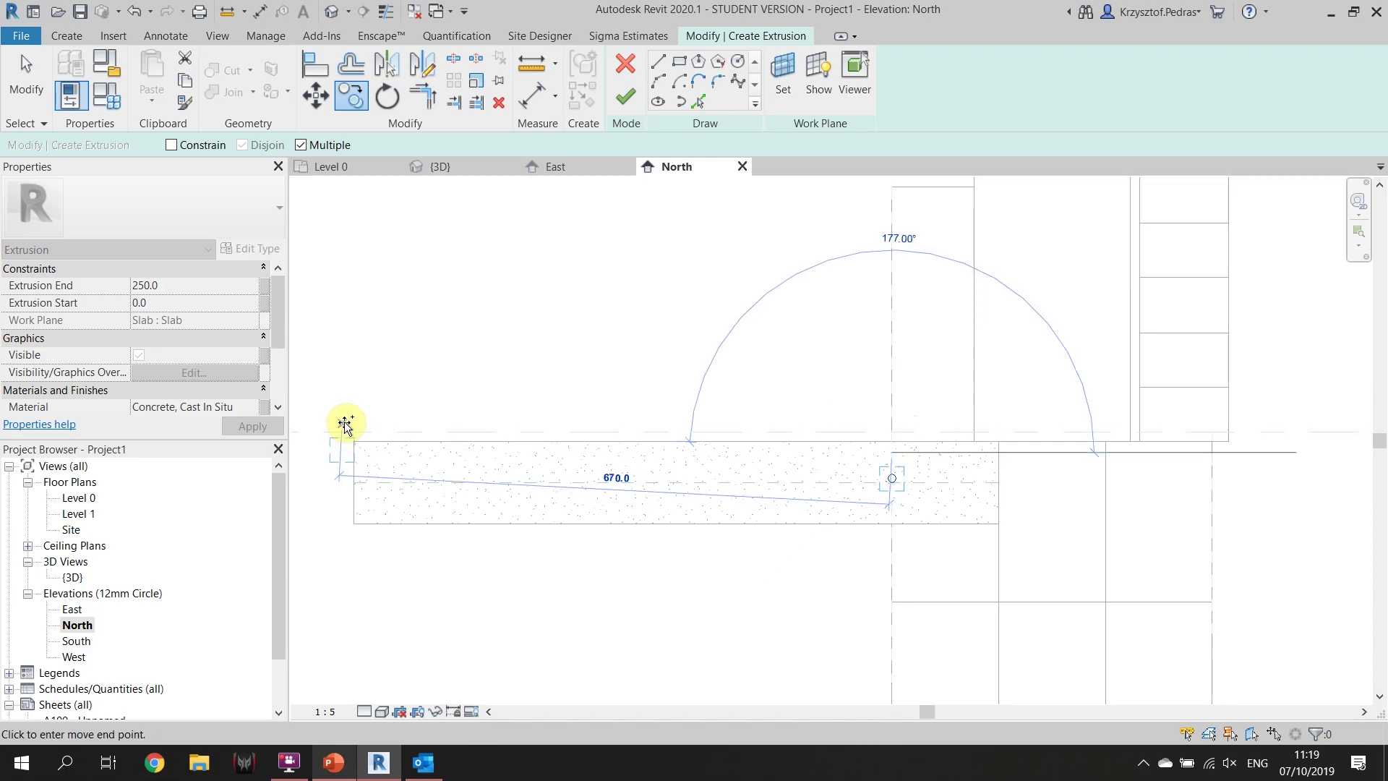
type("20")
key("Return")
key("m")
key("v")
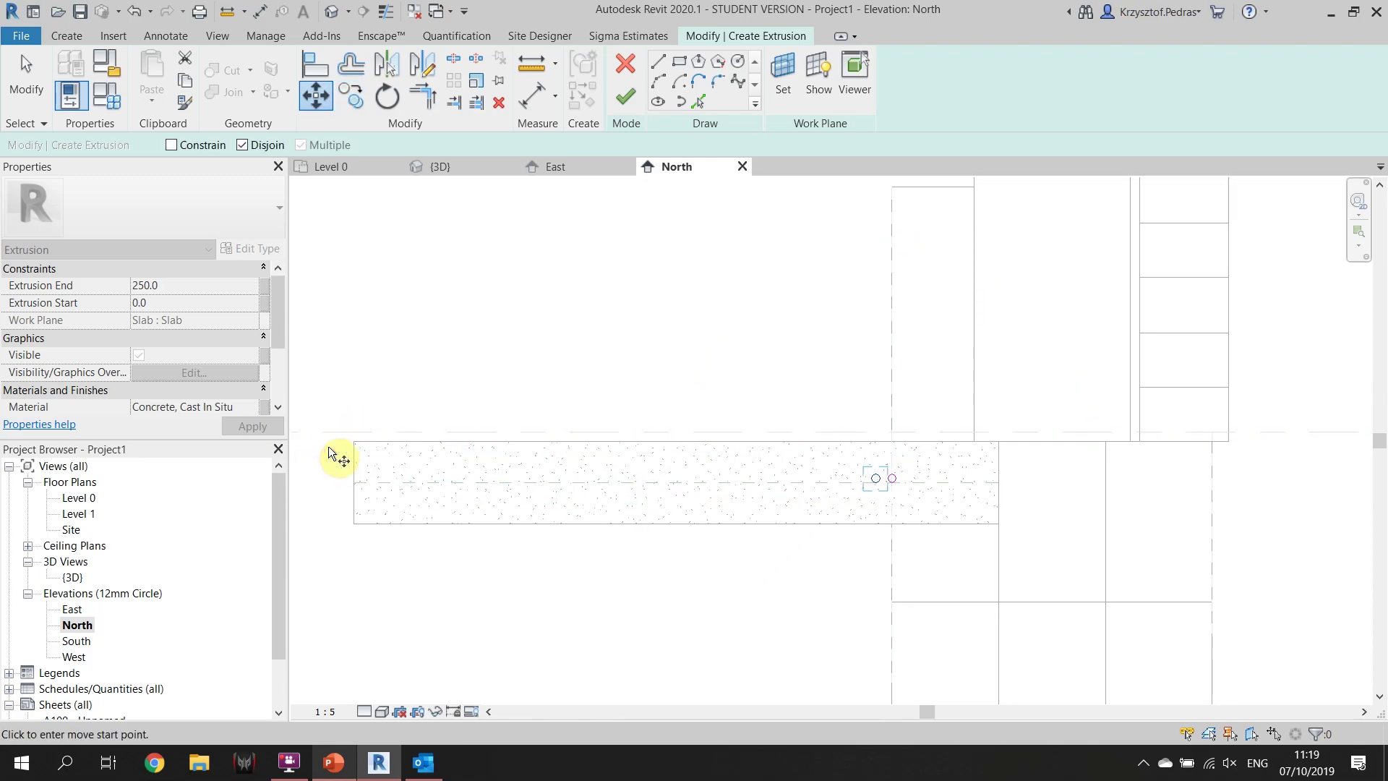
key("c")
key("o")
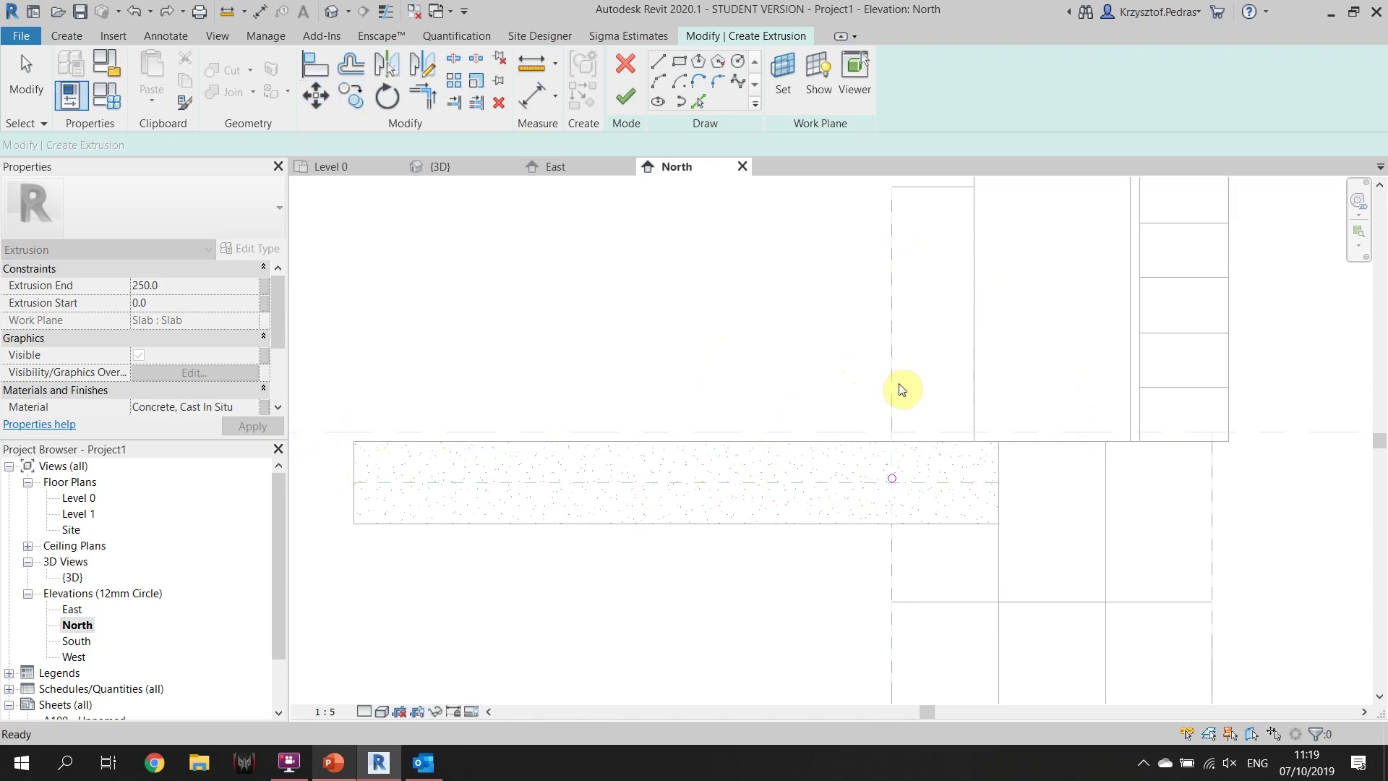
key("Escape")
Copy the circle twice along the slab, away from the wall, at 200 mm spacing
left_click(889, 477)
key("c")
key("o")
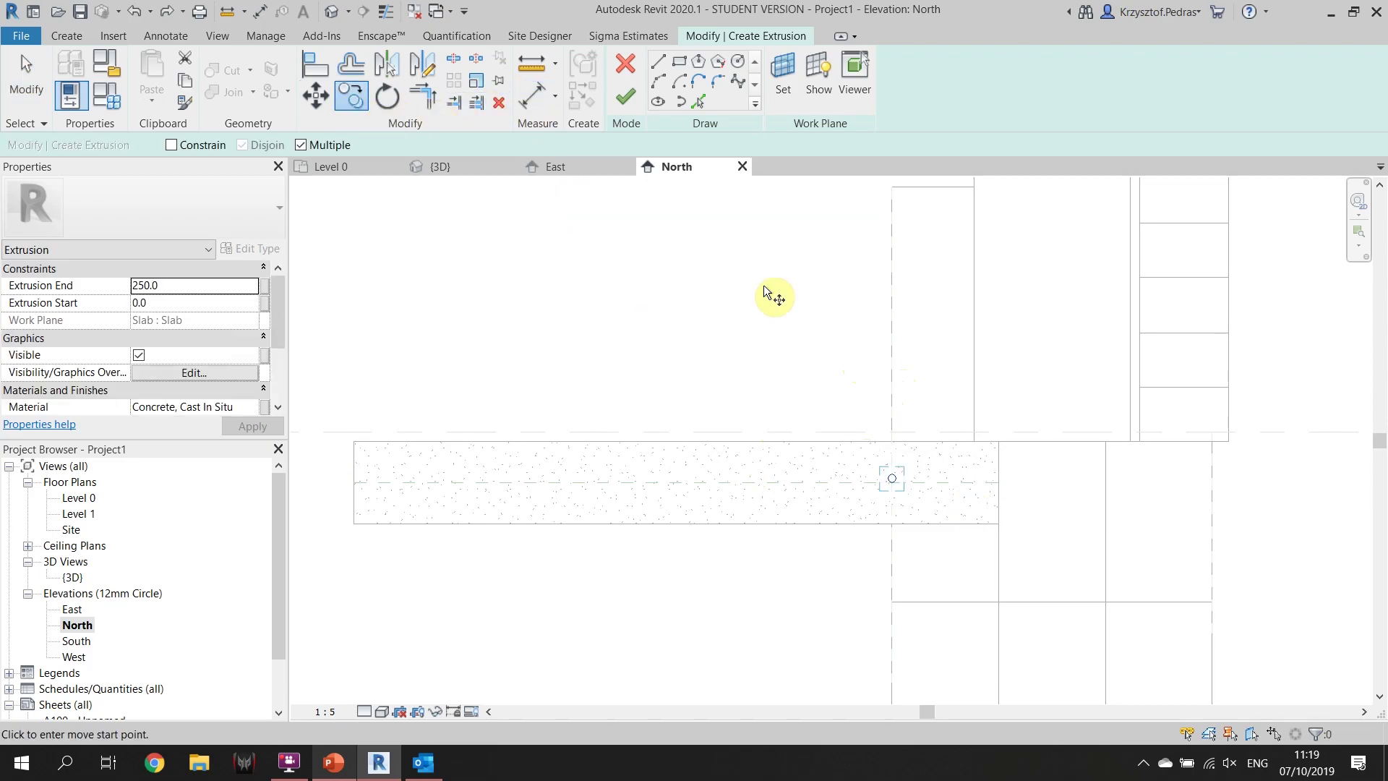
left_click(832, 285)
type("250.0")
key("Return")
key("Return")
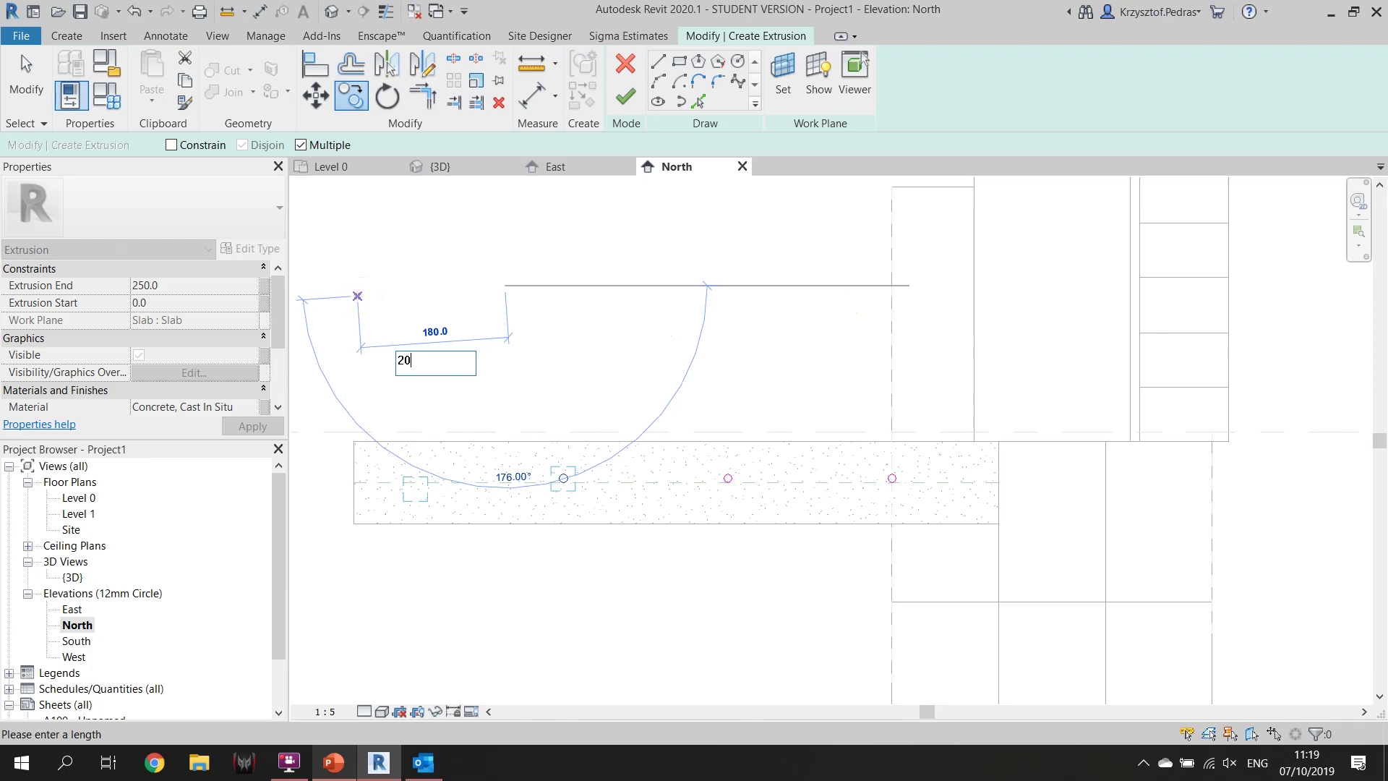
Try to place another circle copy 200 mm further along the slab, and undo it
type("200")
key("Return")
key("Escape")
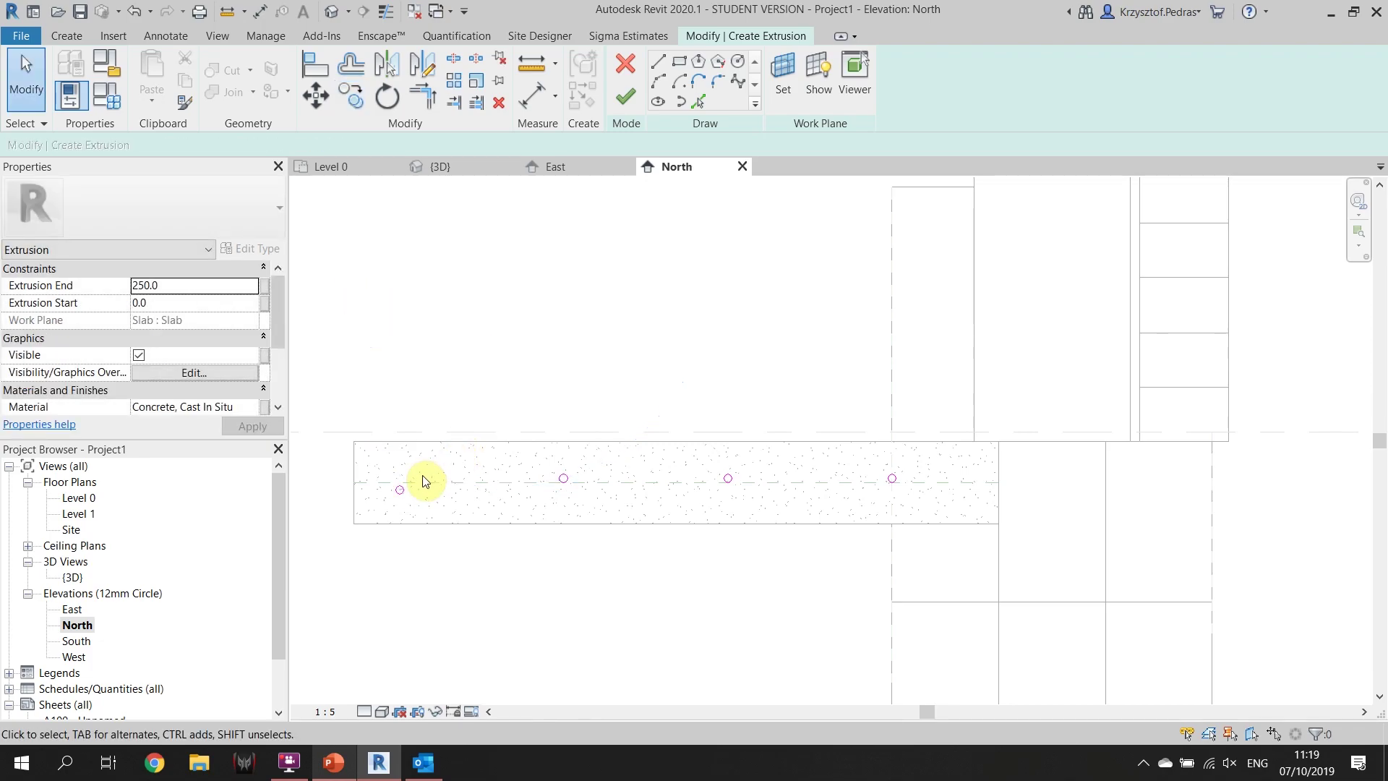
key("ctrl+z")
Copy the circle farthest from the wall another 200 mm level along the slab
scroll(658, 474, "up", 1)
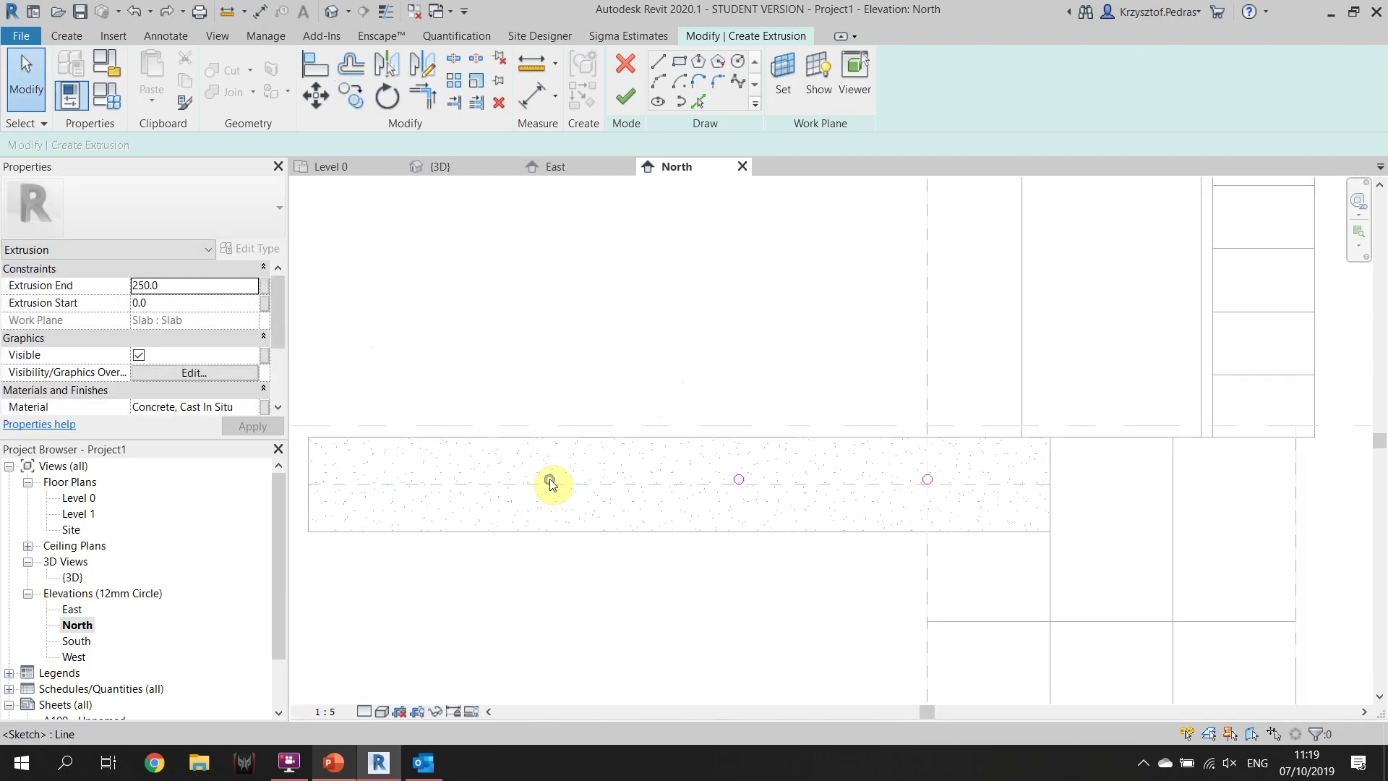
left_click(563, 478)
left_click(348, 94)
left_click(745, 326)
type("250.0")
key("Return")
key("Escape")
key("Escape")
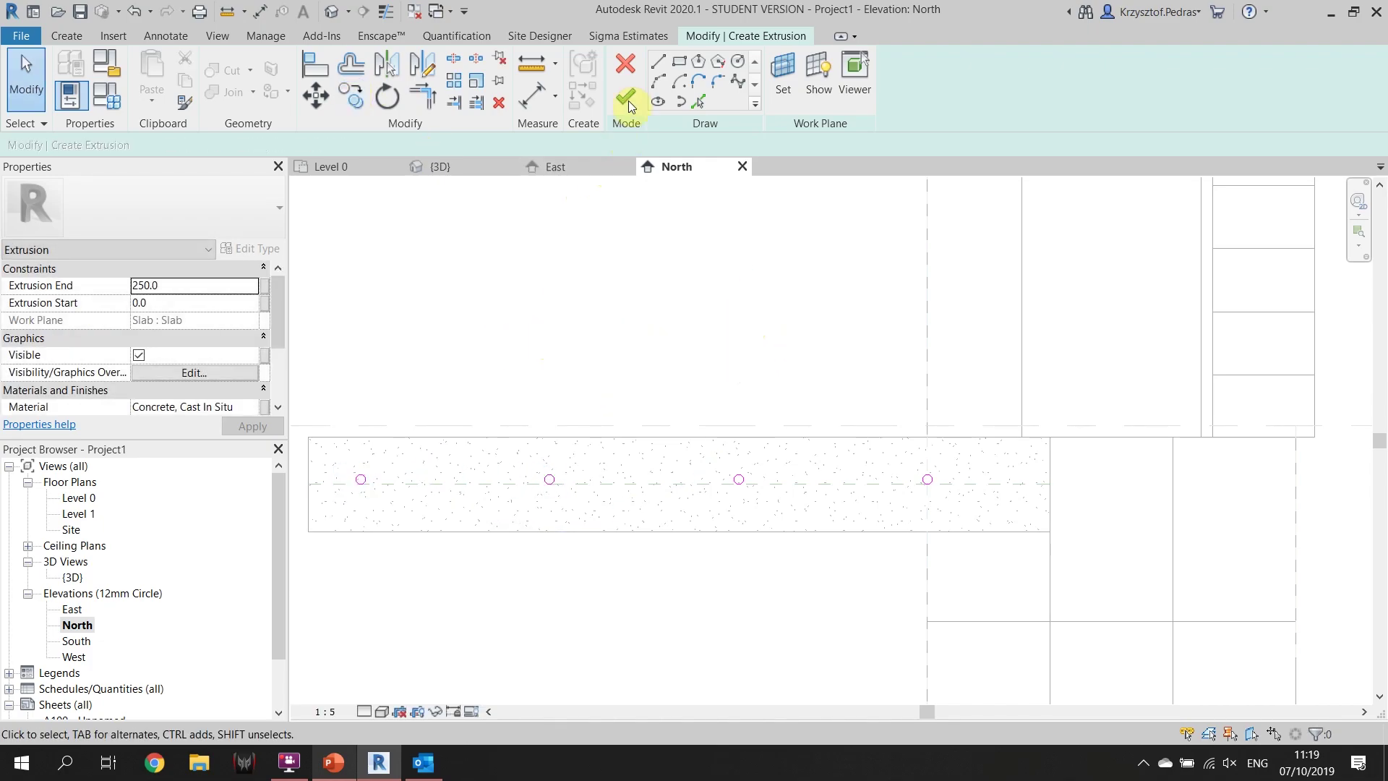
Finish the extrusion of the four bars and stretch them in the 3D view through the slab to an extrusion start of about -1326 mm
left_click(626, 97)
left_click(436, 168)
middle_click_drag(779, 431, 765, 459, "shift")
scroll(795, 478, "up", 3)
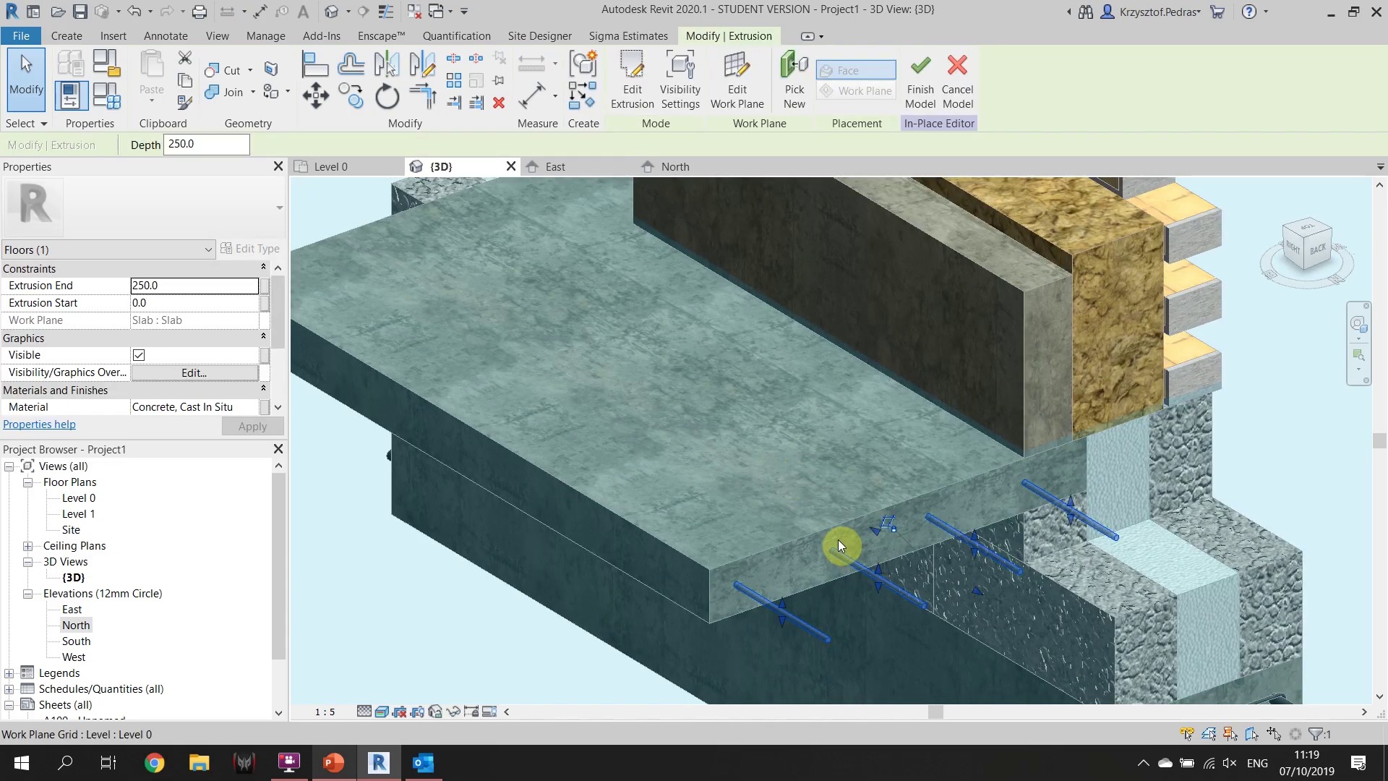
scroll(853, 557, "up", 2)
left_click_drag(888, 535, 398, 304)
scroll(650, 456, "down", 3)
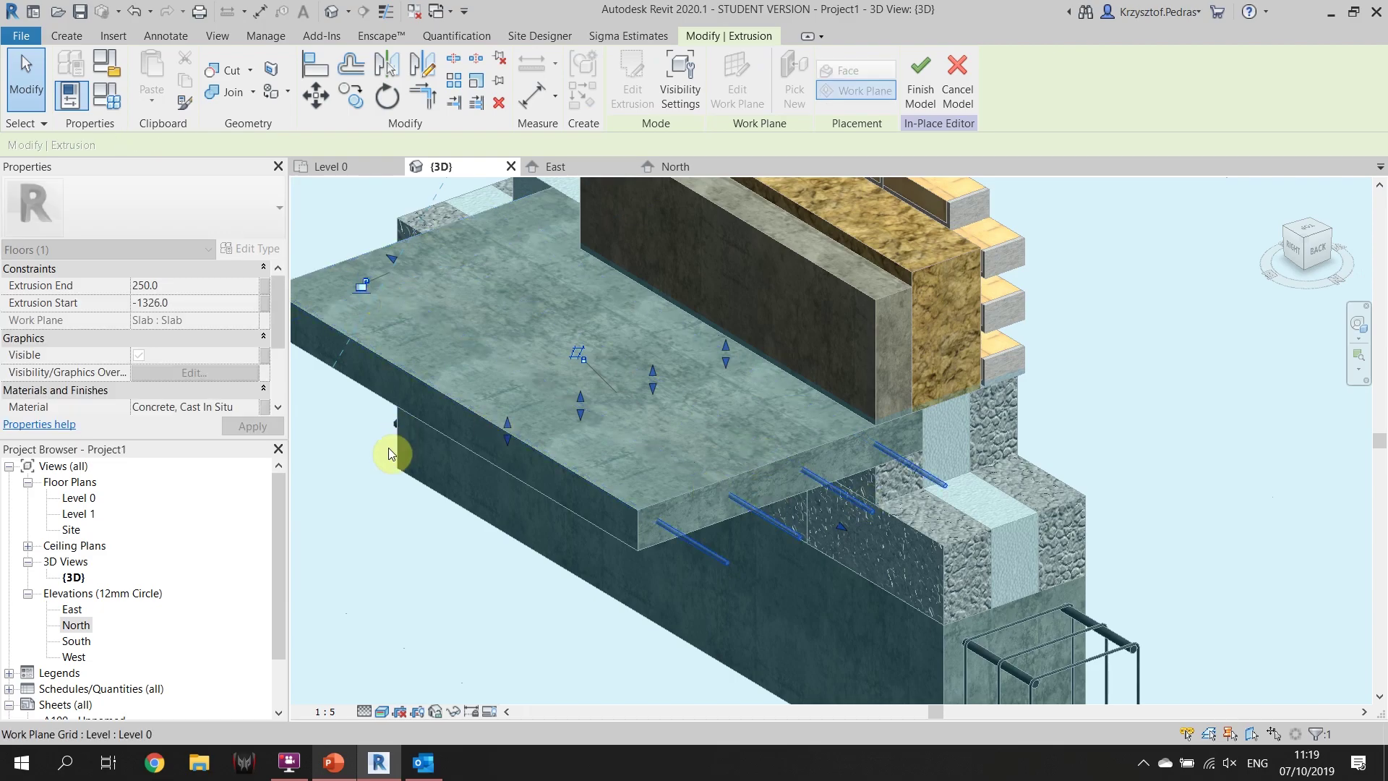
Assign the Metal Deck material to the bars and shorten their protruding ends to an extrusion end of about 94 mm
left_click(249, 410)
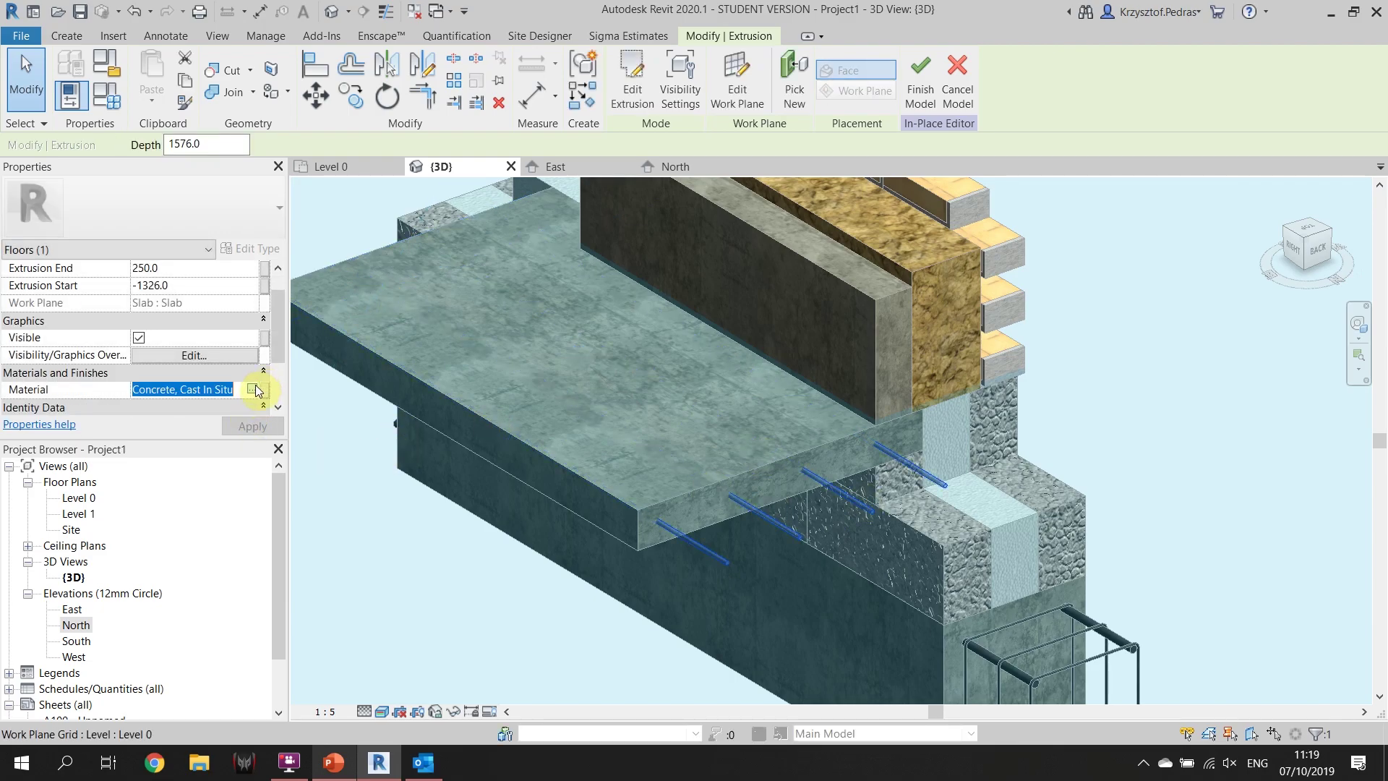
left_click(254, 389)
scroll(296, 286, "down", 5)
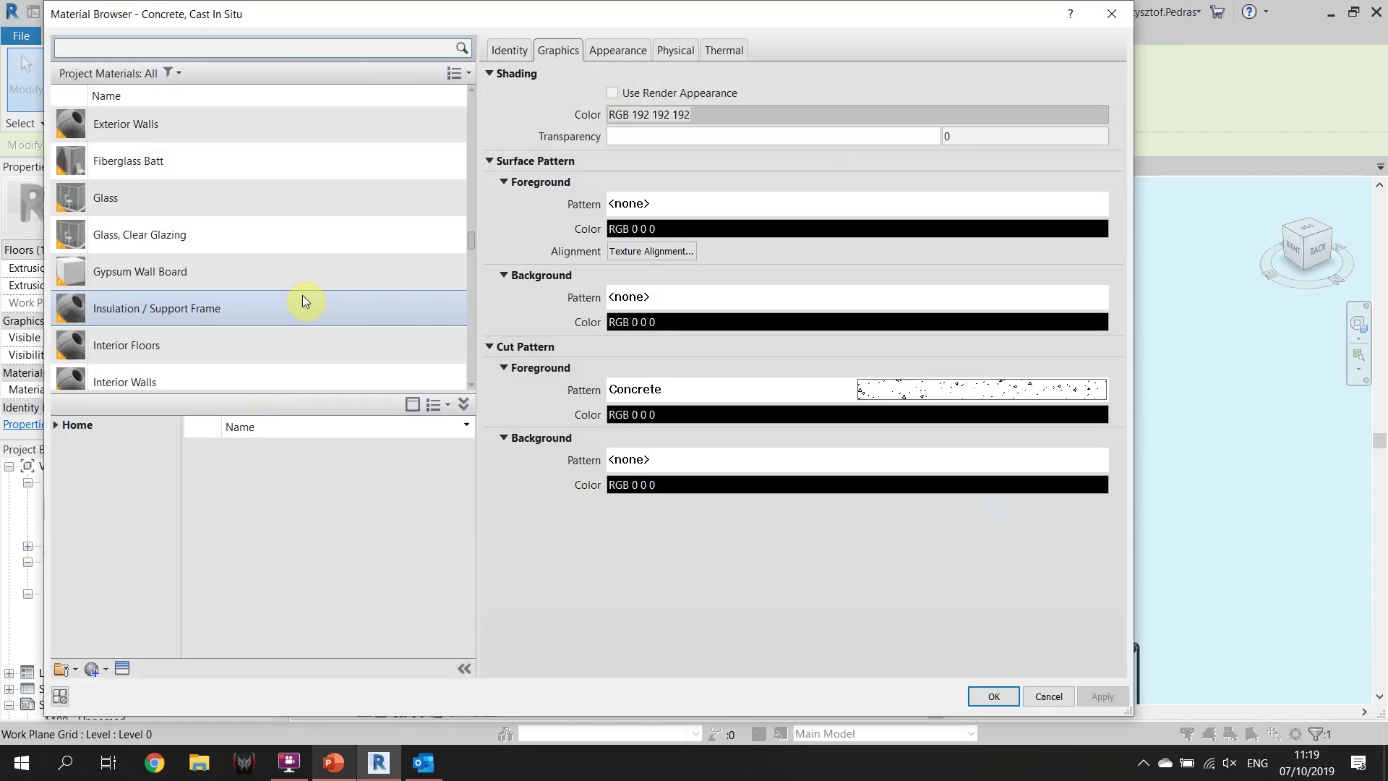
left_click(321, 48)
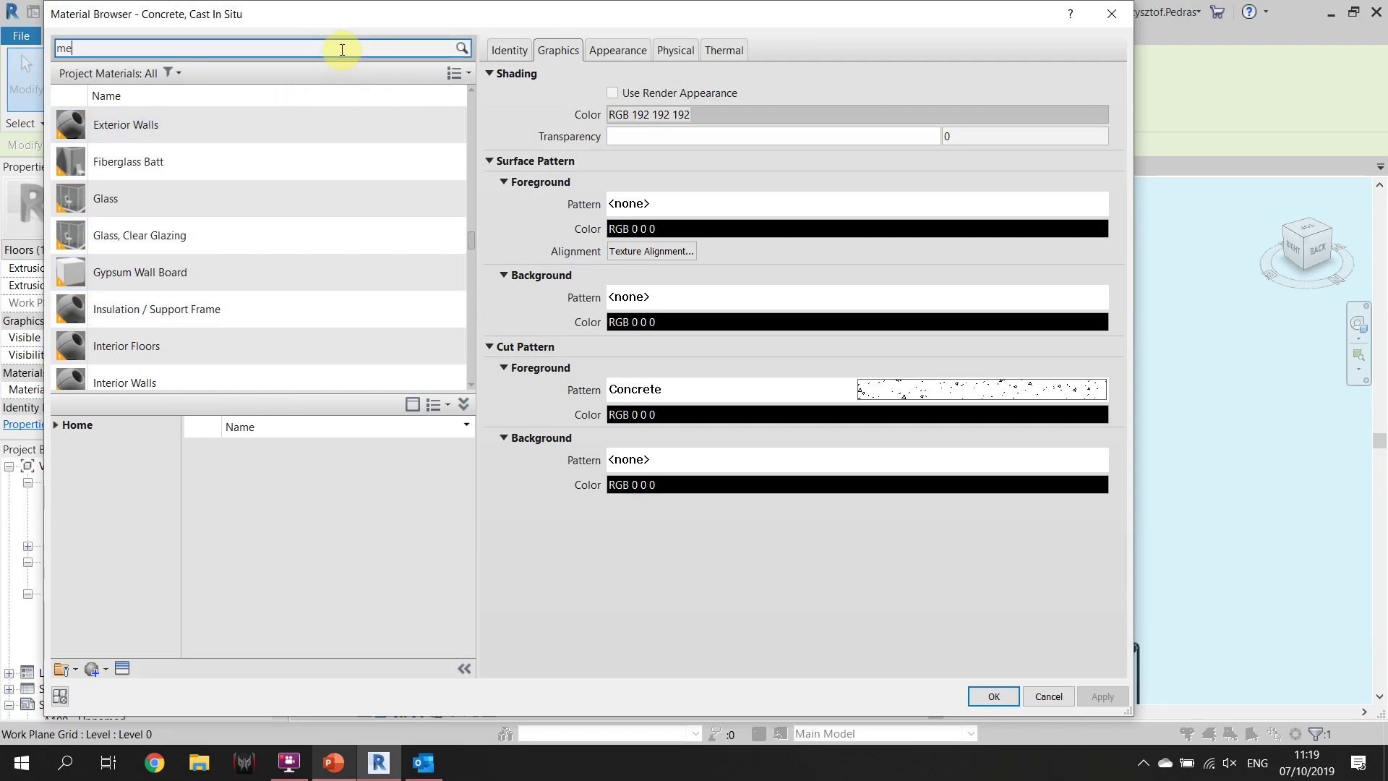
key("Return")
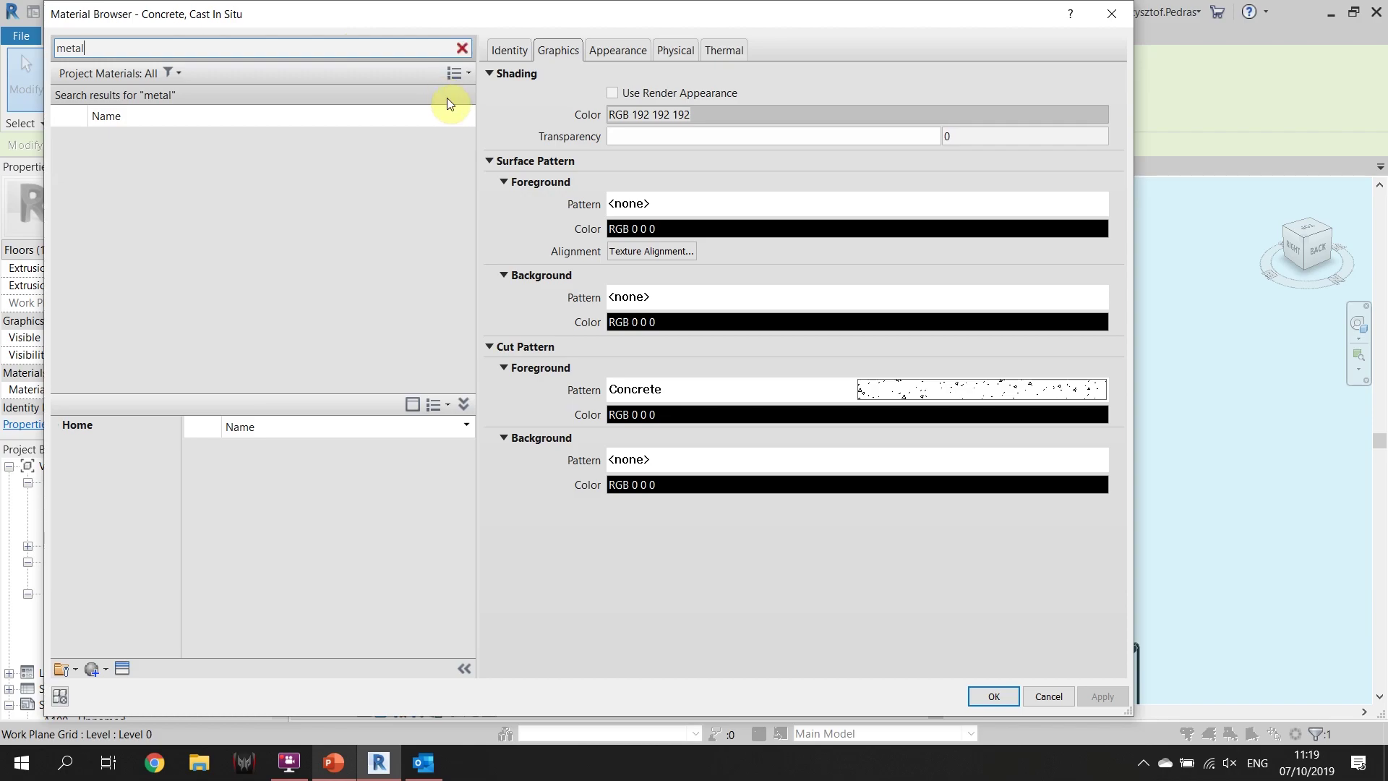
left_click(348, 353)
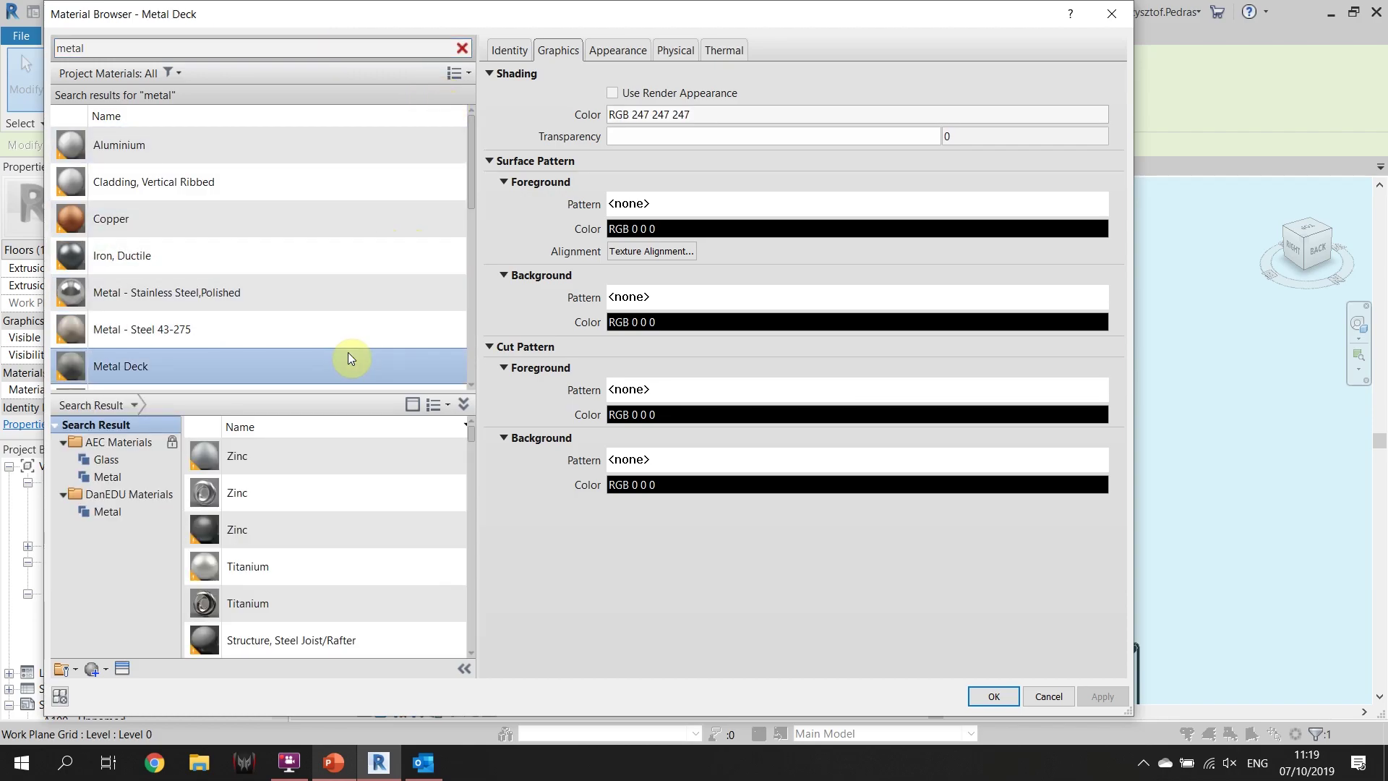
double_click(348, 359)
key("Escape")
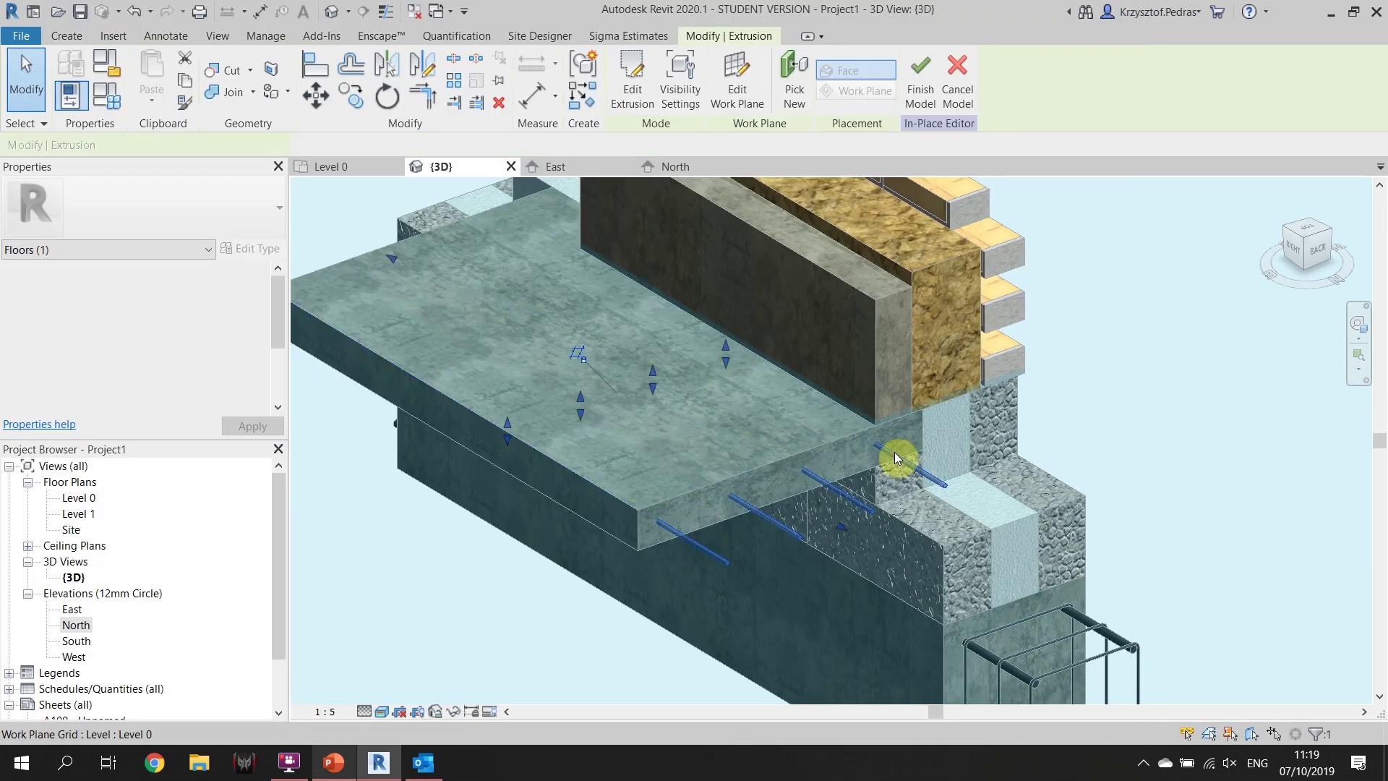
scroll(895, 453, "up", 3)
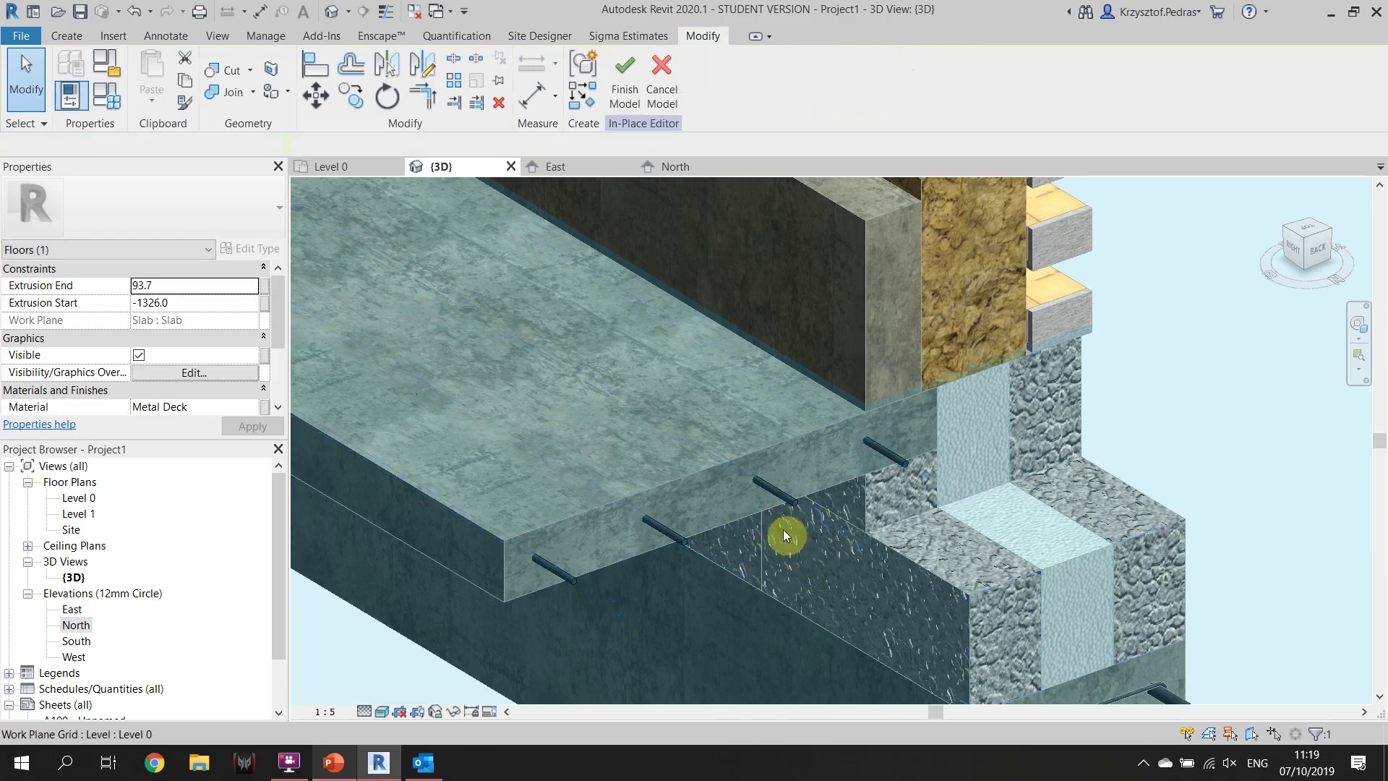
scroll(590, 478, "down", 5)
Start another extrusion in the East elevation using the slab's long side face as the work plane
left_click(589, 165)
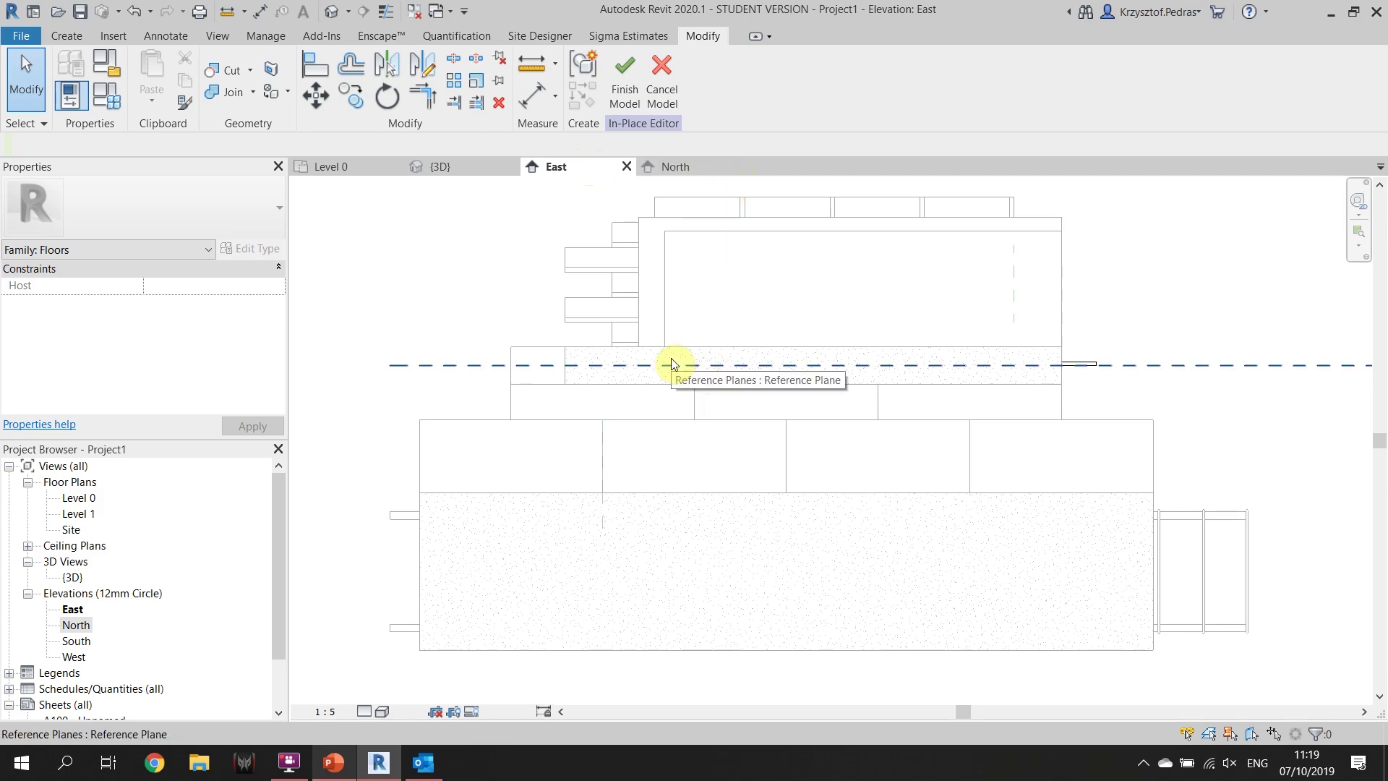
left_click(713, 167)
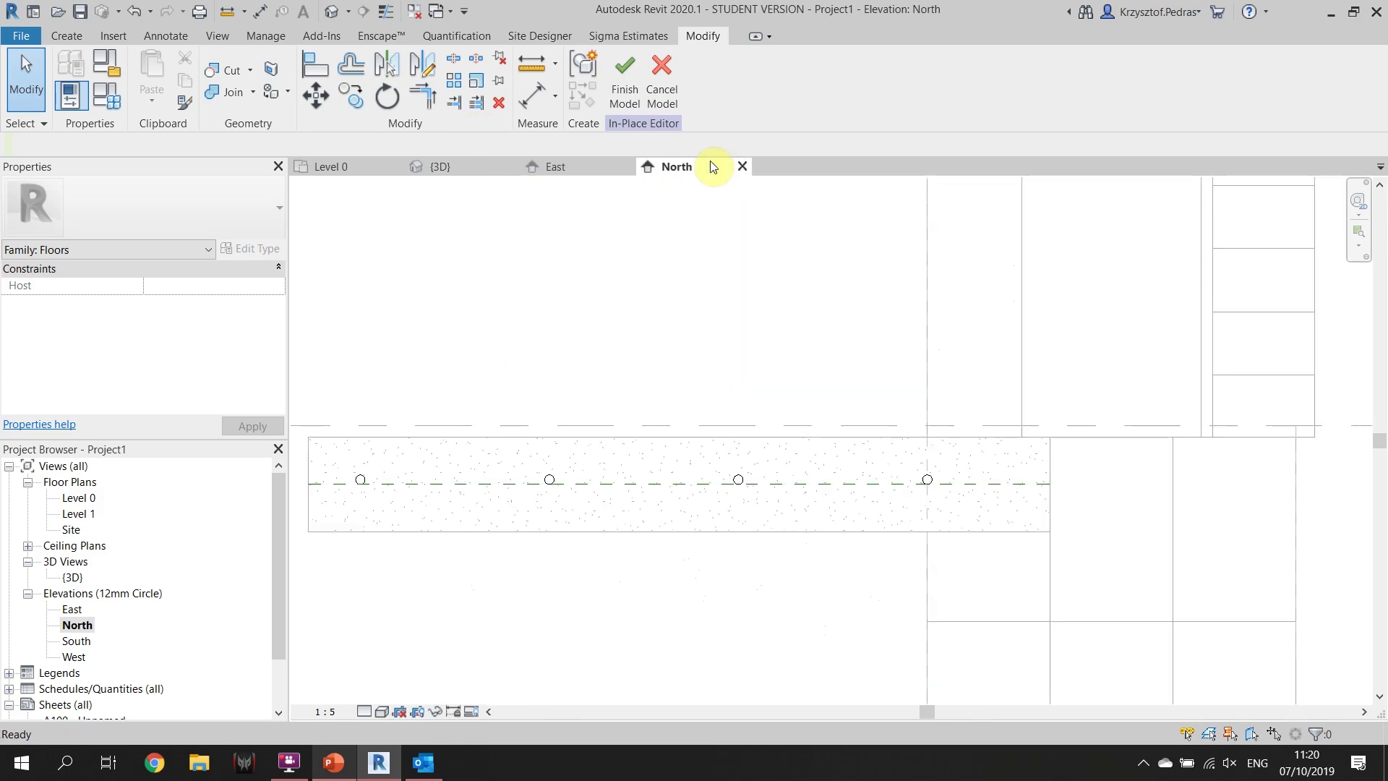
left_click(585, 170)
left_click(63, 37)
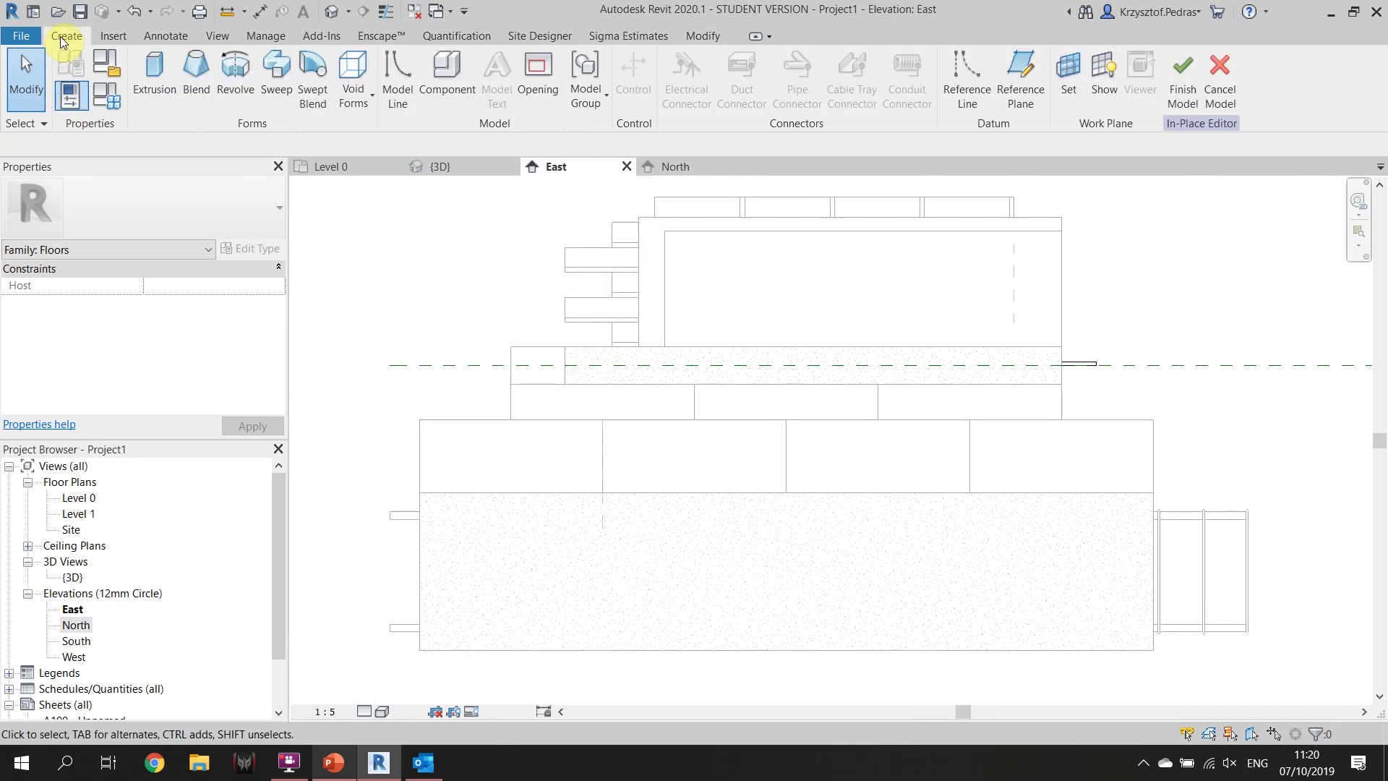
left_click(158, 73)
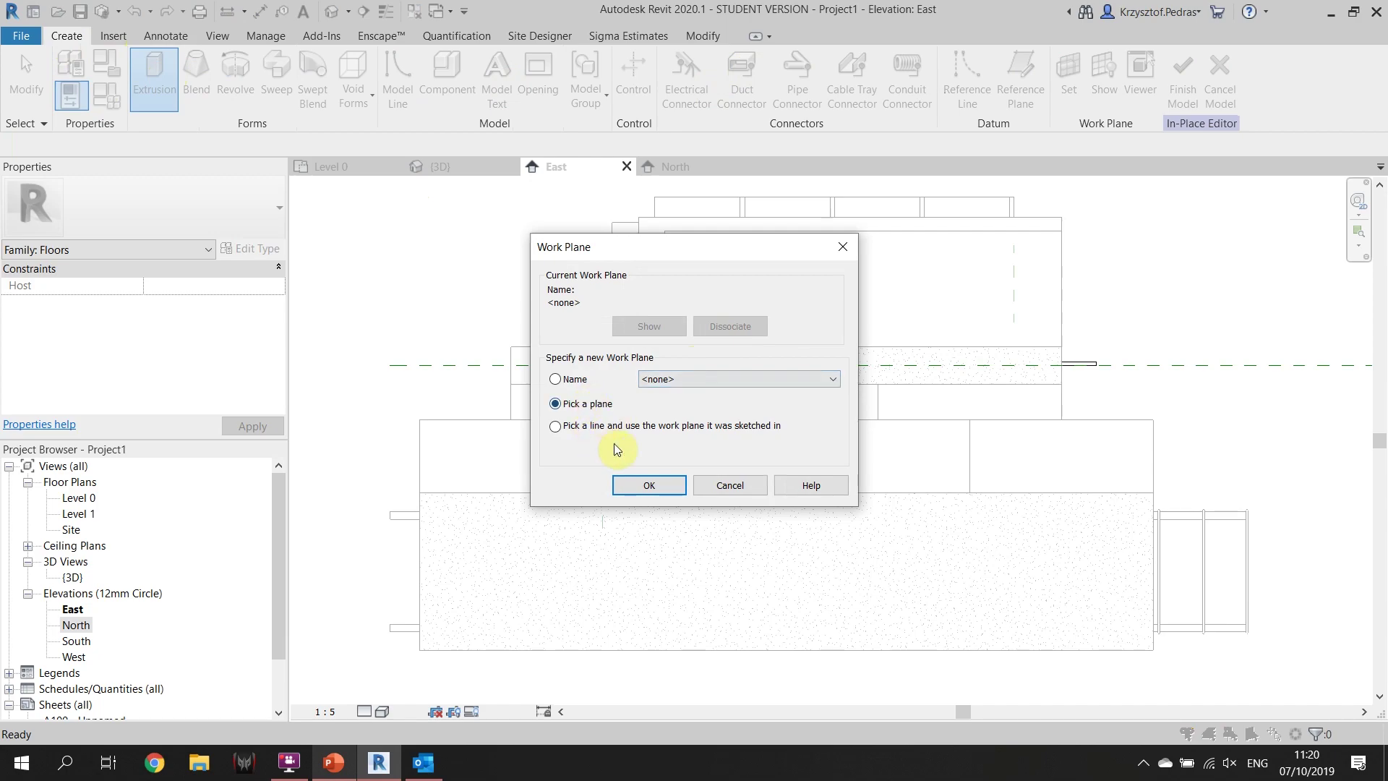
left_click(650, 485)
scroll(622, 412, "up", 3)
left_click(591, 307)
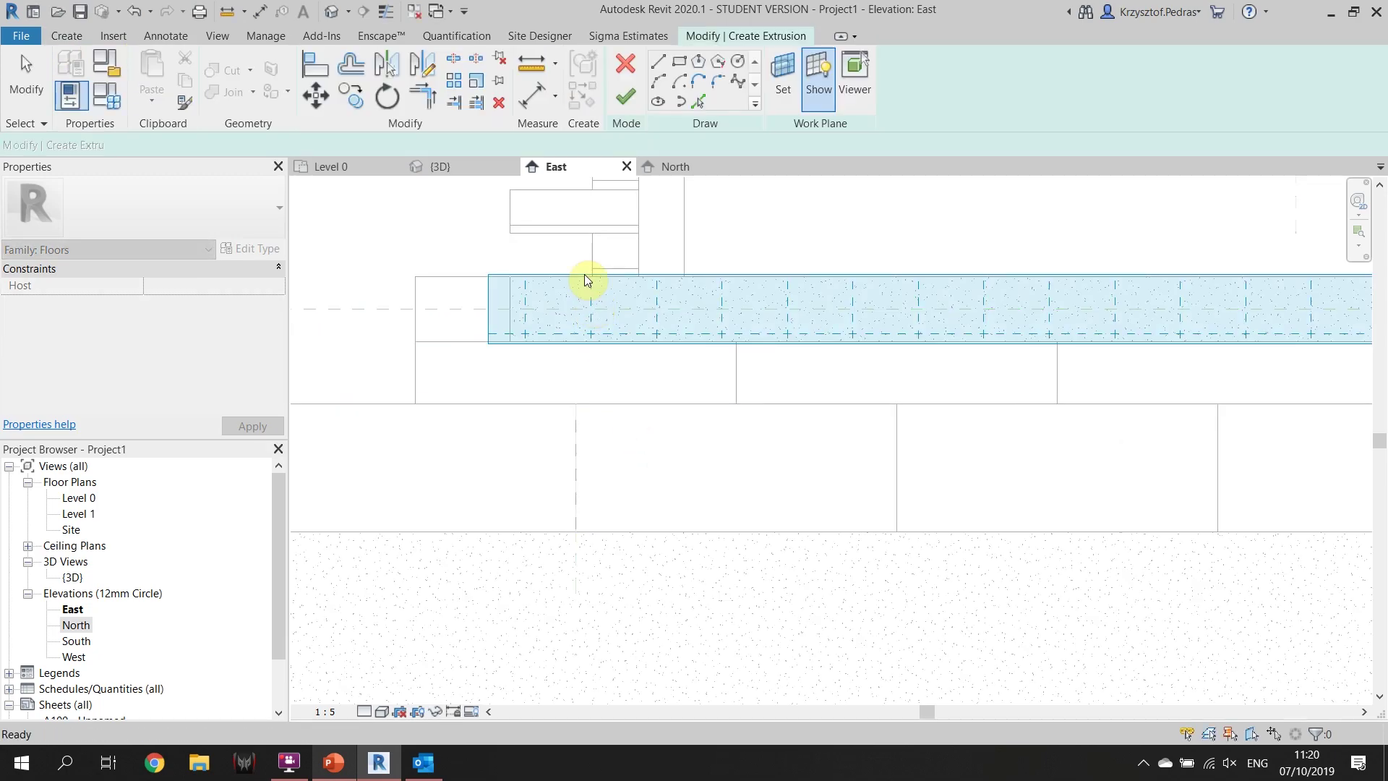
Sketch a small bar circle centred on the horizontal reference plane near the slab's end
left_click(737, 60)
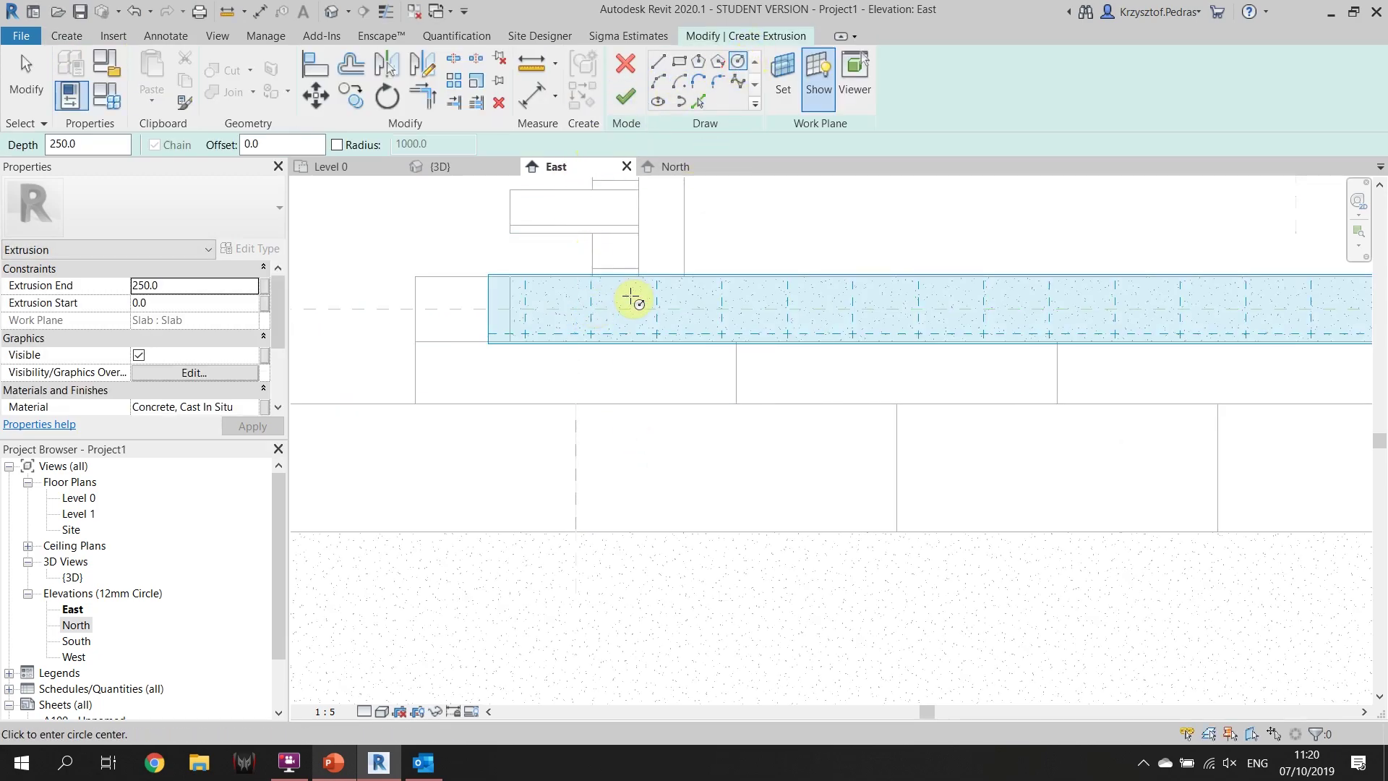
scroll(527, 319, "up", 3)
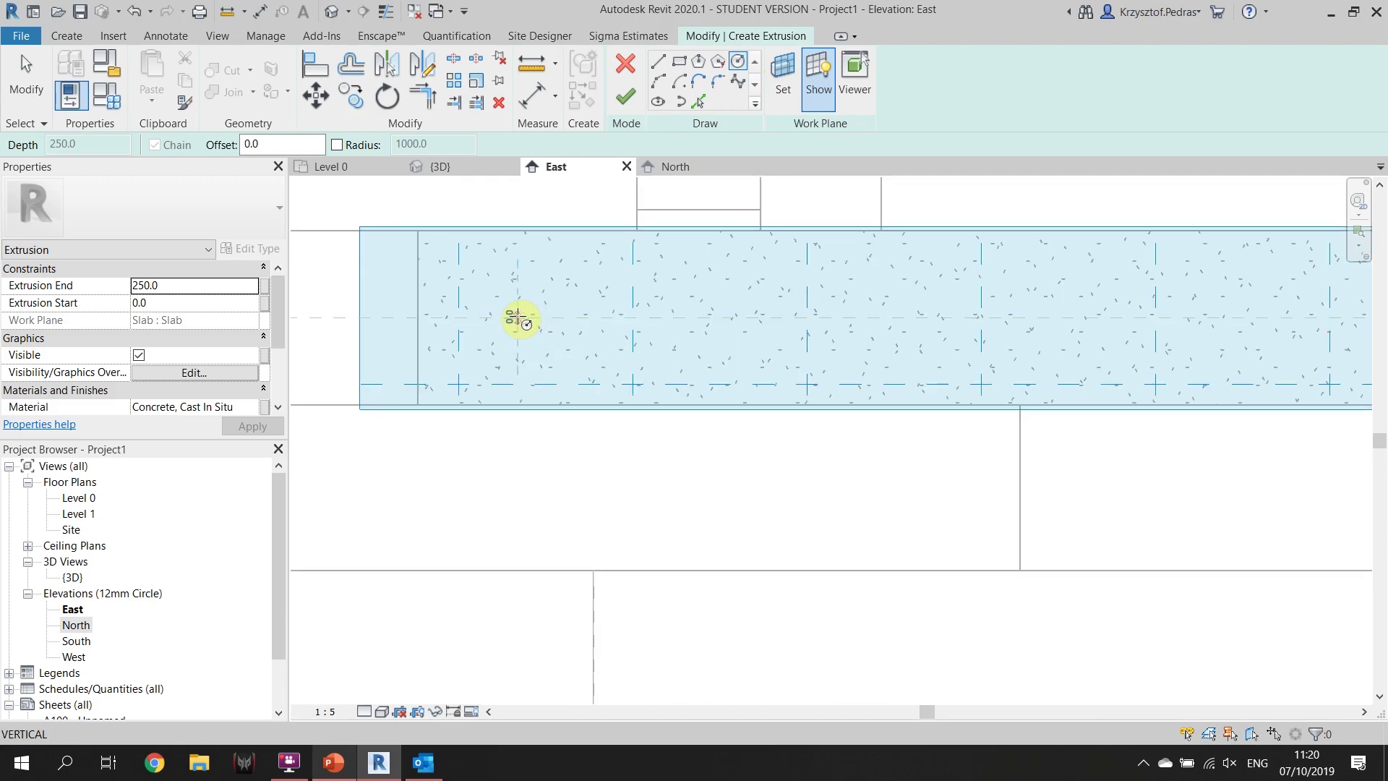
left_click(517, 318)
scroll(520, 319, "up", 2)
scroll(516, 314, "down", 2)
left_click(529, 316)
key("Escape")
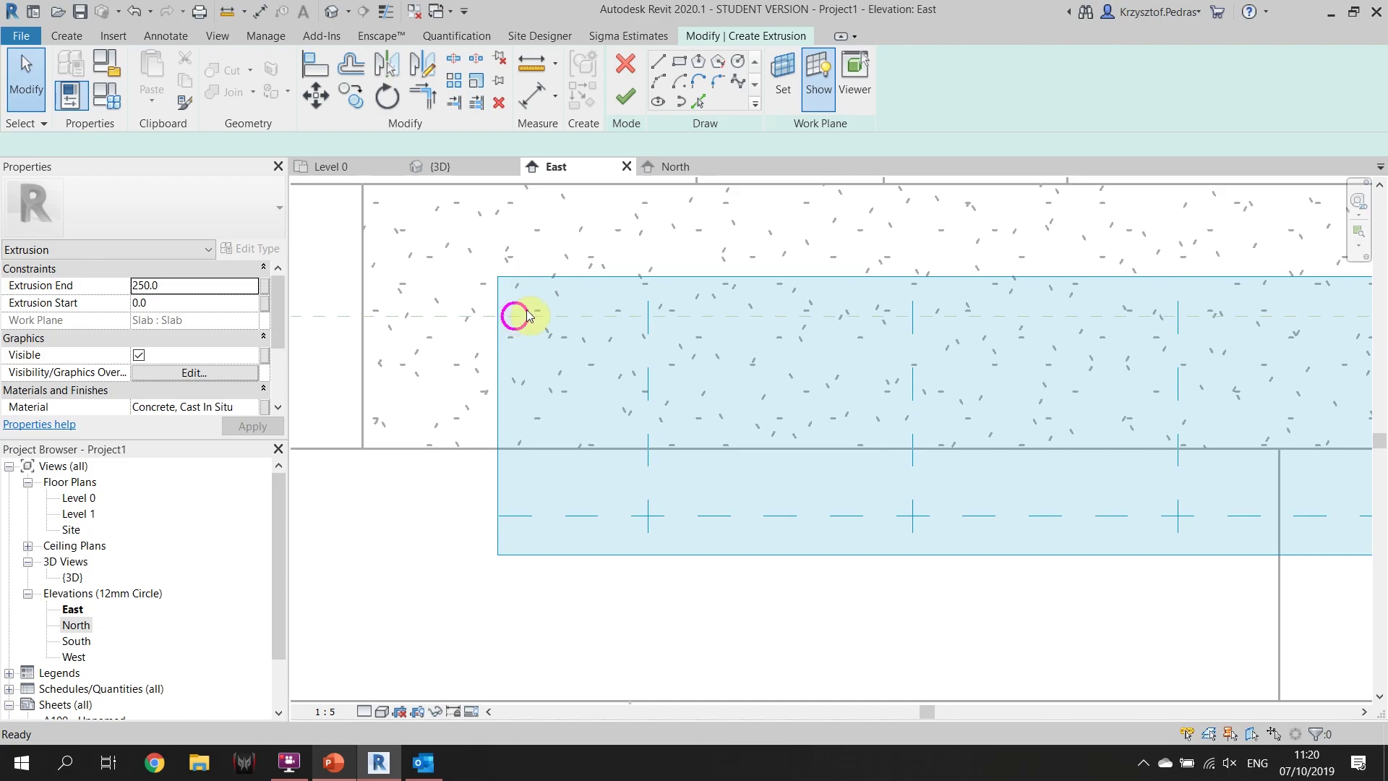
Move the bar circle slightly down so it sits just below the horizontal reference plane
left_click(524, 316)
left_click(316, 99)
scroll(480, 285, "up", 3)
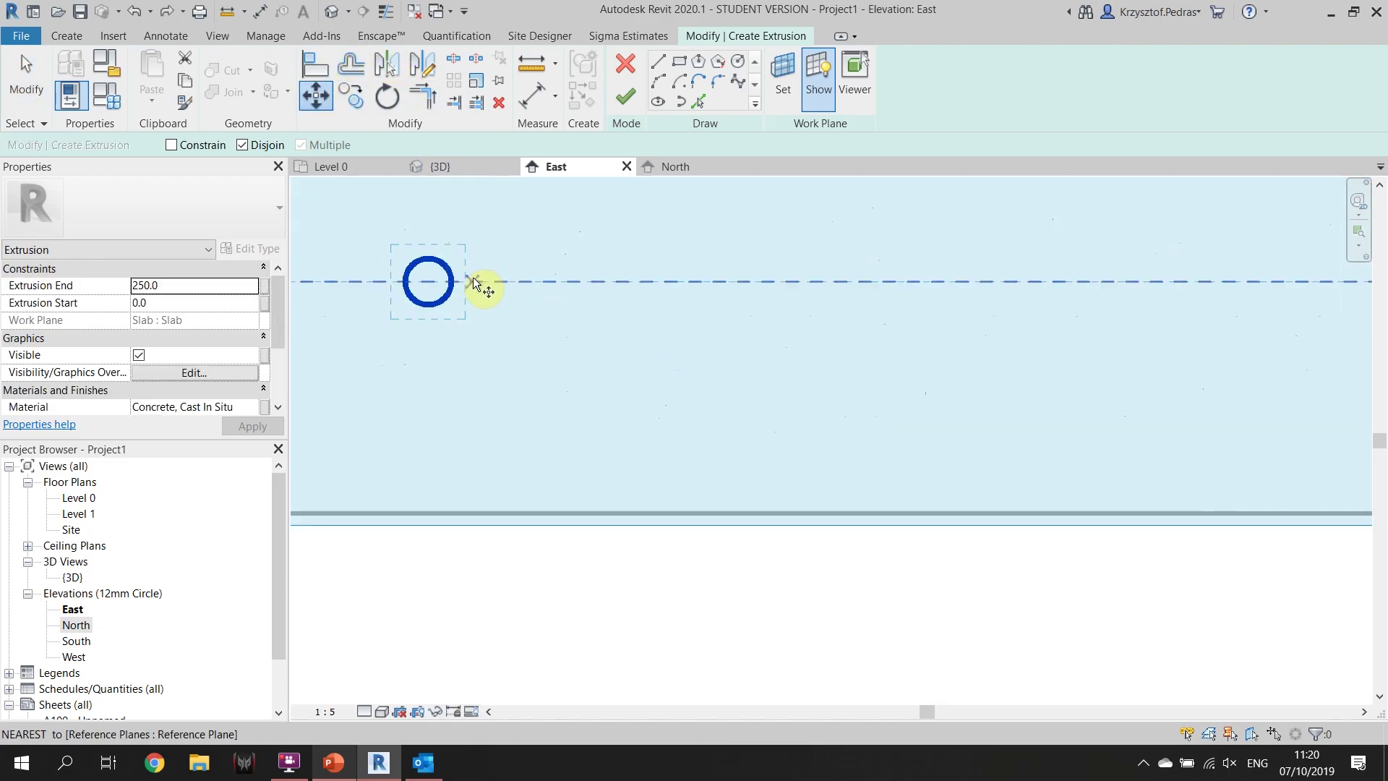
key("Escape")
scroll(434, 318, "down", 3)
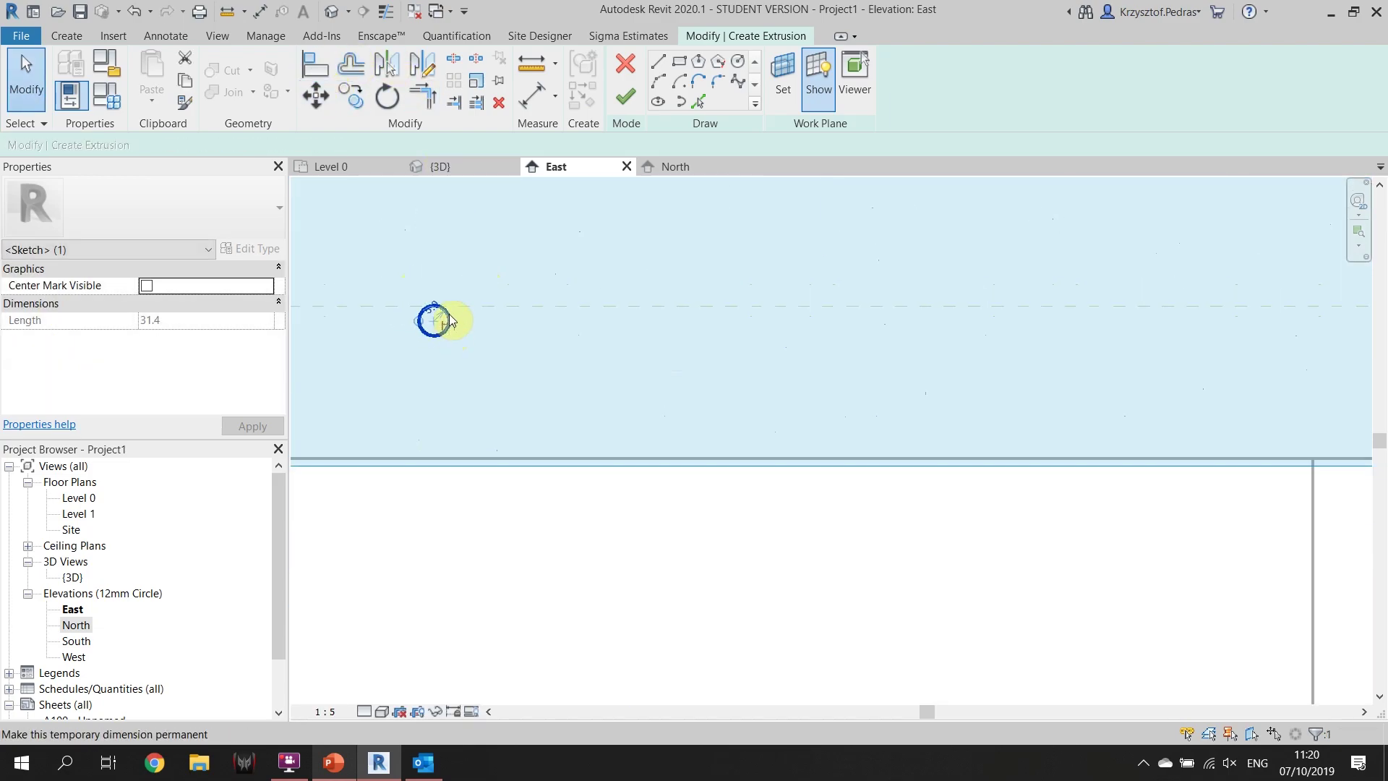
Copy the bar circle six times horizontally along the slab at 200 mm spacing
left_click(350, 95)
scroll(452, 304, "down", 2)
left_click(605, 332)
type("200")
key("Return")
type("200")
key("Return")
type("200")
key("Return")
type("200")
key("Return")
type("200")
key("Return")
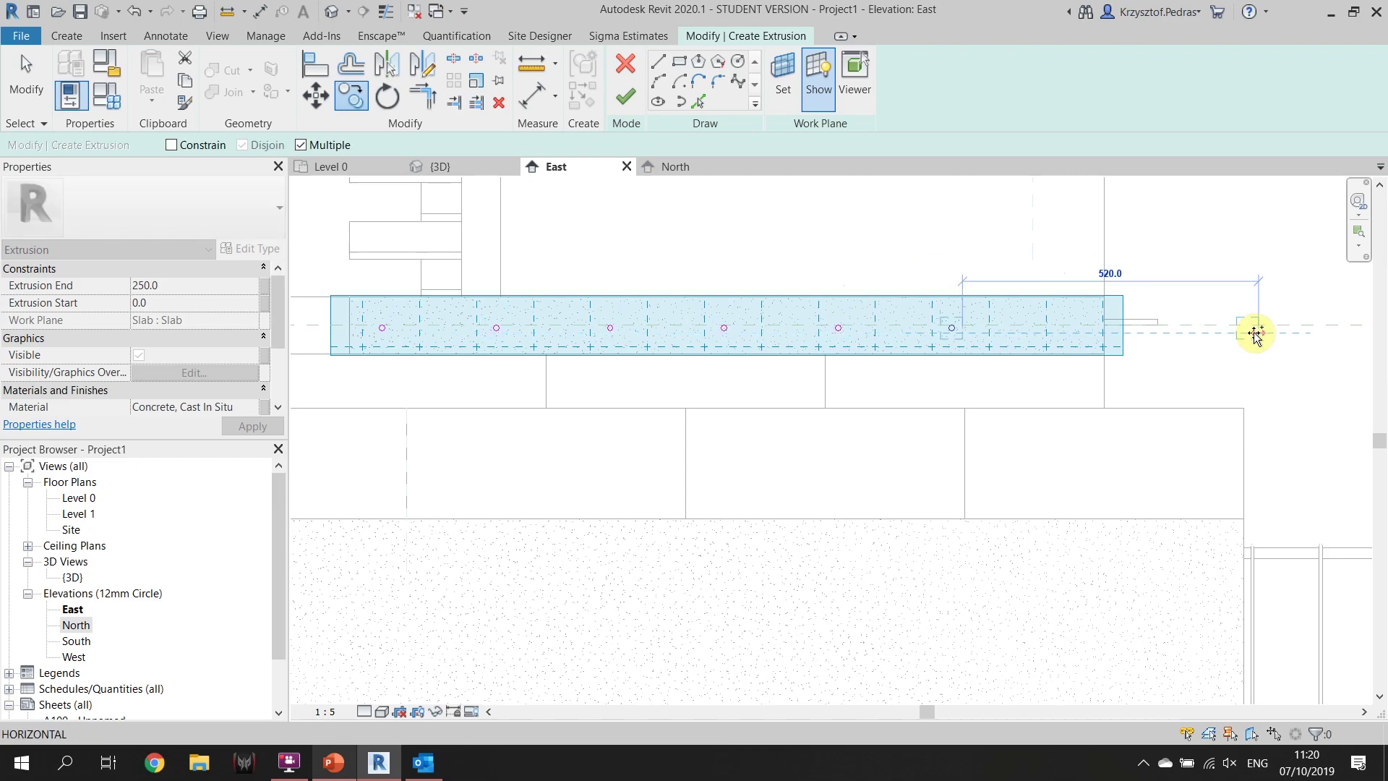
type("200")
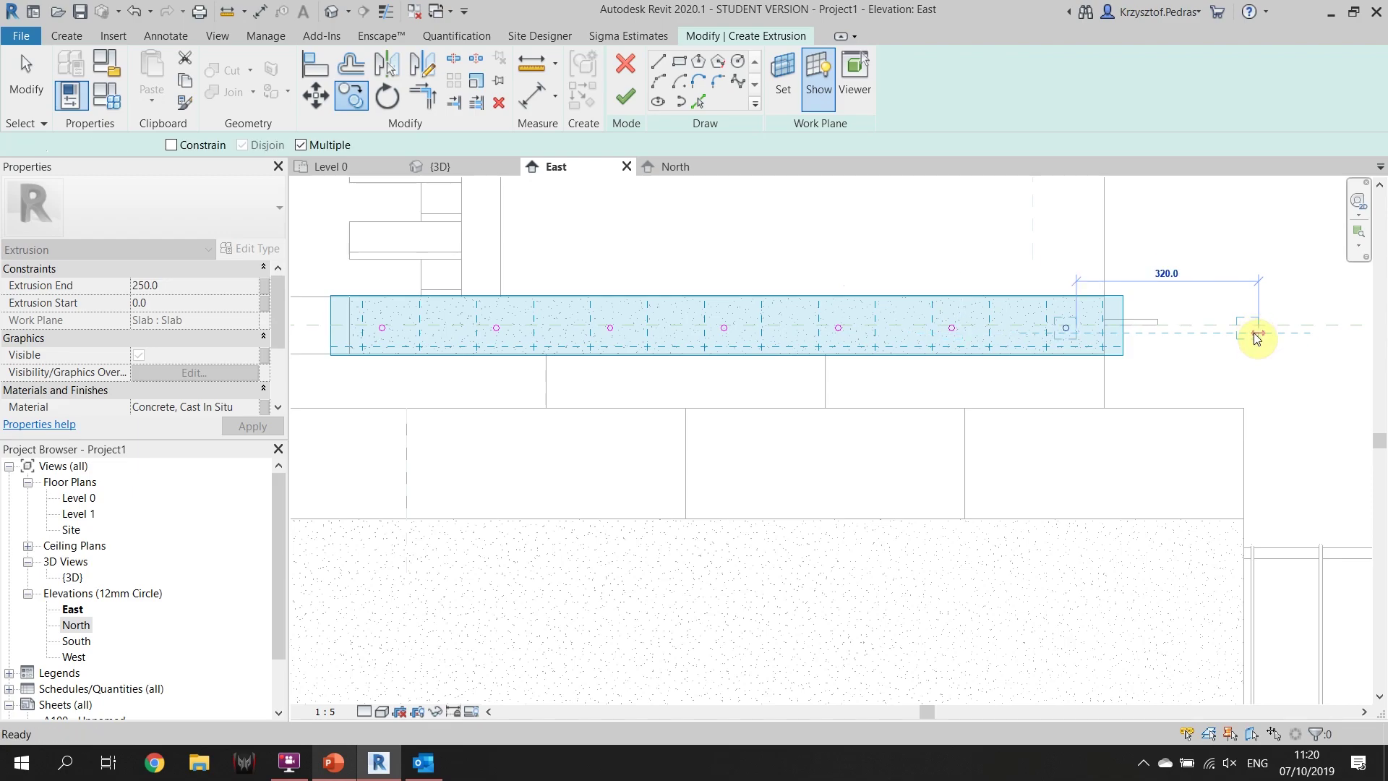
key("Return")
key("Escape")
Select all seven bar circles and shift them along the slab until the last one lies just past the slab's end
left_click(659, 289)
left_click_drag(309, 279, 1261, 366)
left_click(398, 326)
left_click_drag(311, 308, 1258, 351)
scroll(1068, 328, "up", 3)
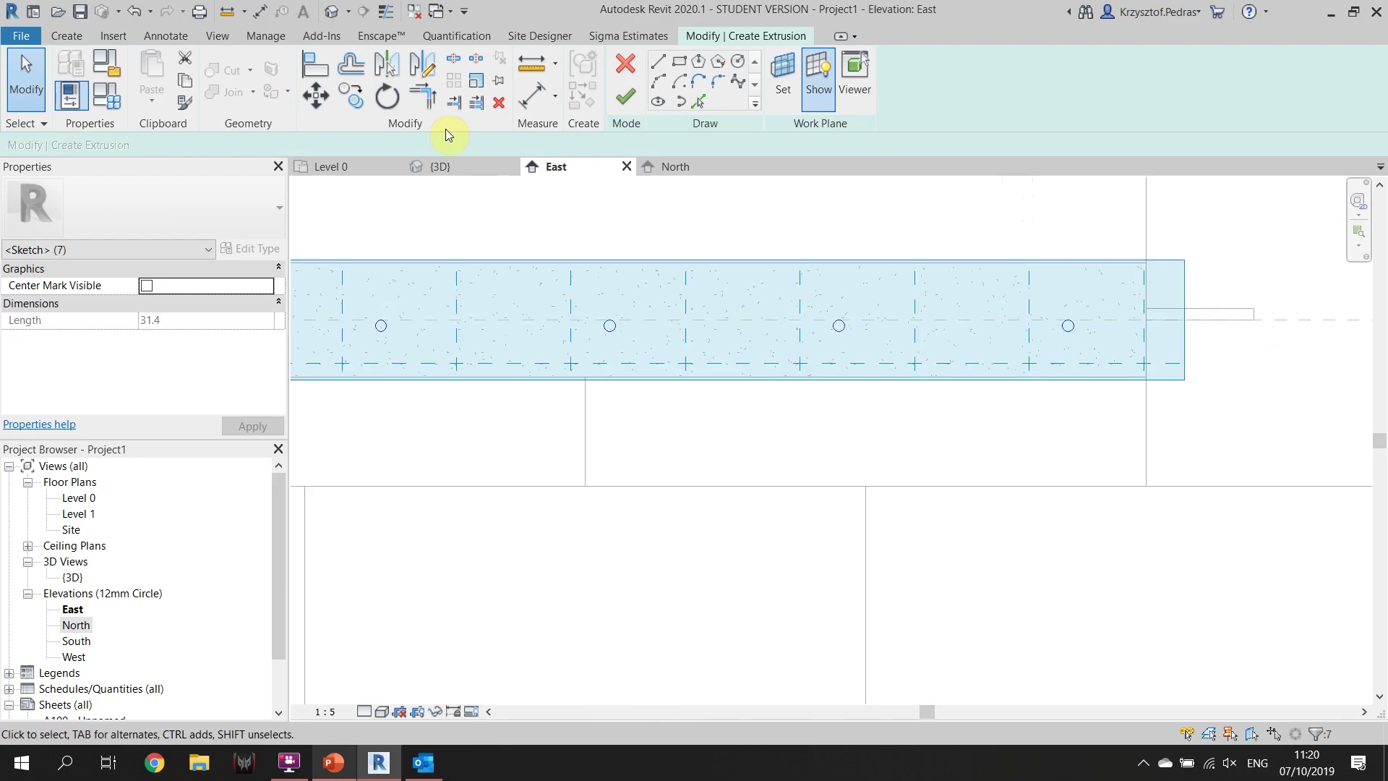
left_click(316, 95)
scroll(1077, 333, "up", 2)
left_click(1076, 338)
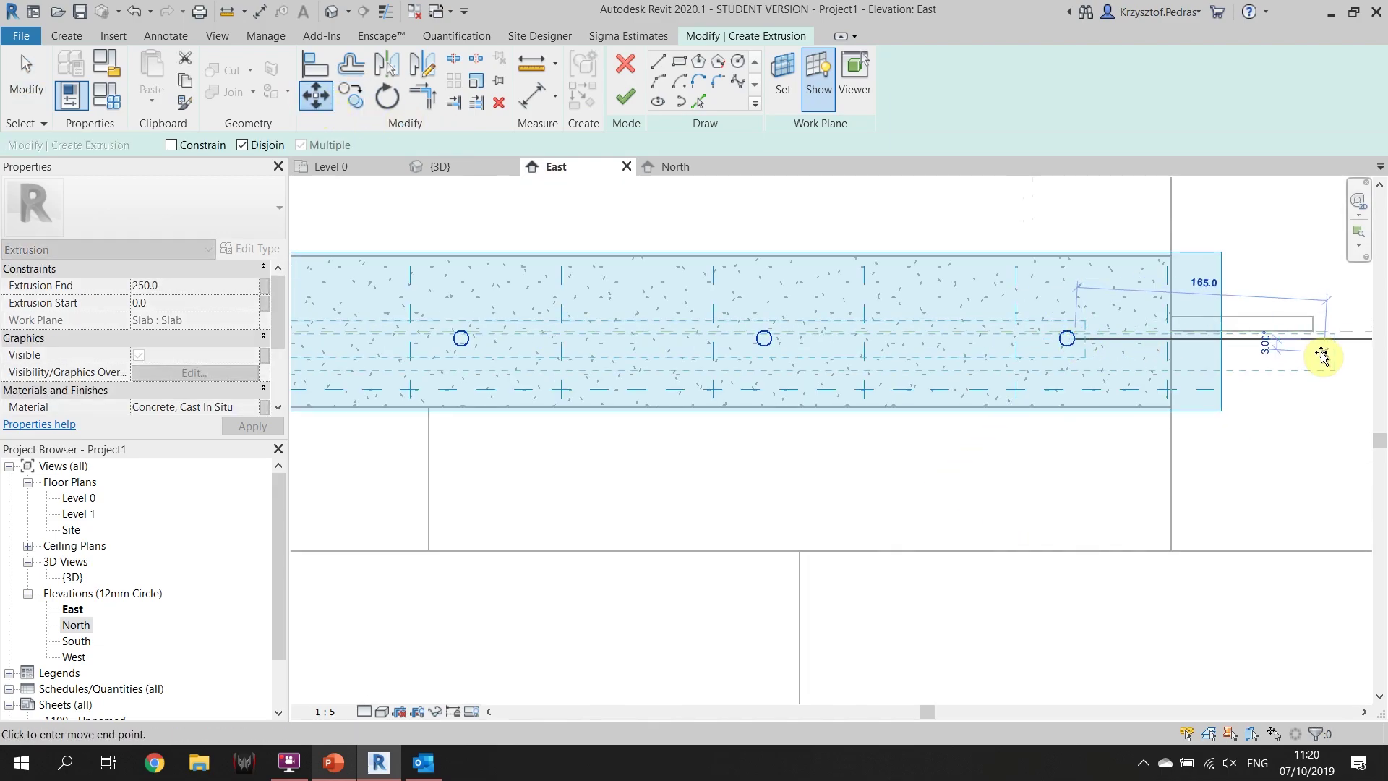
left_click(1272, 350)
scroll(1264, 390, "down", 2)
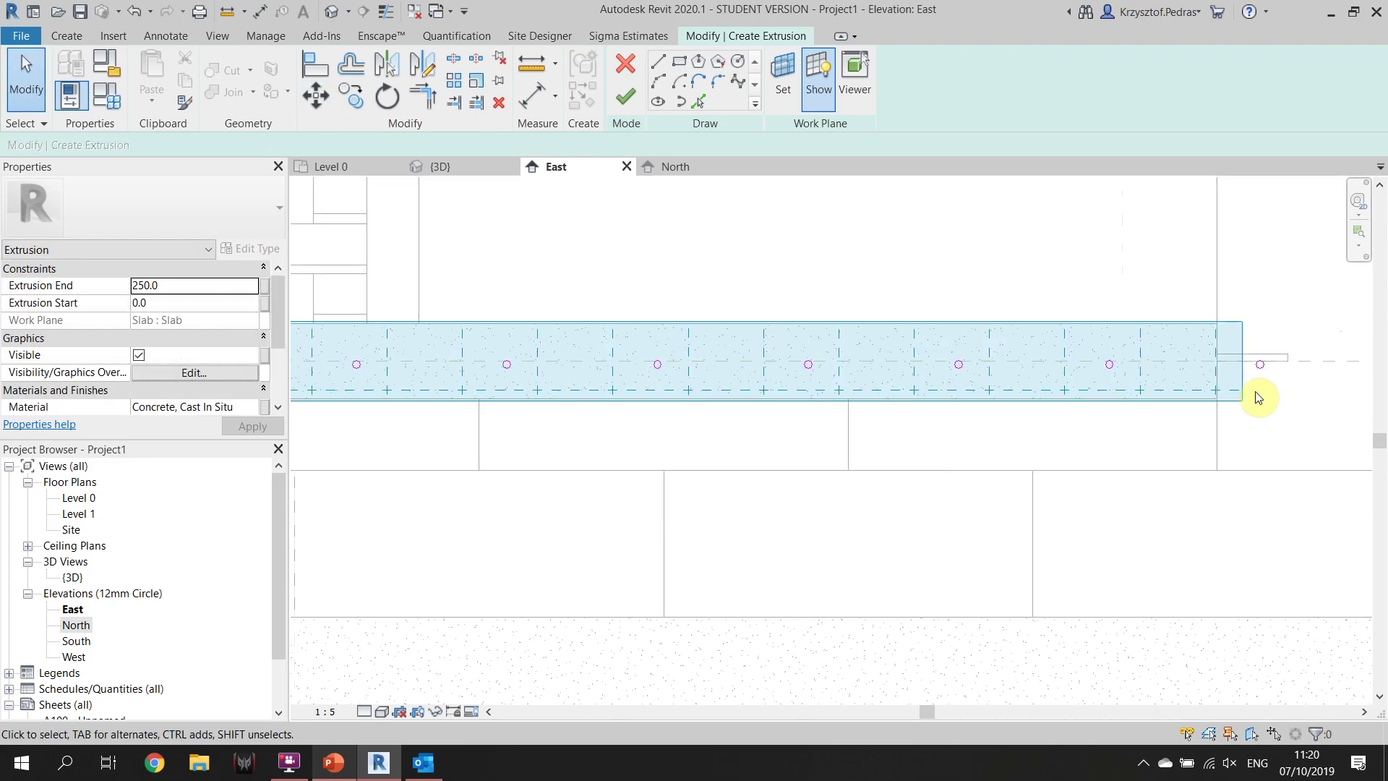
Finish the extrusion of the seven bars and stretch them in the 3D view through the slab to an extrusion start of about -728 mm
left_click(615, 106)
scroll(651, 289, "down", 2)
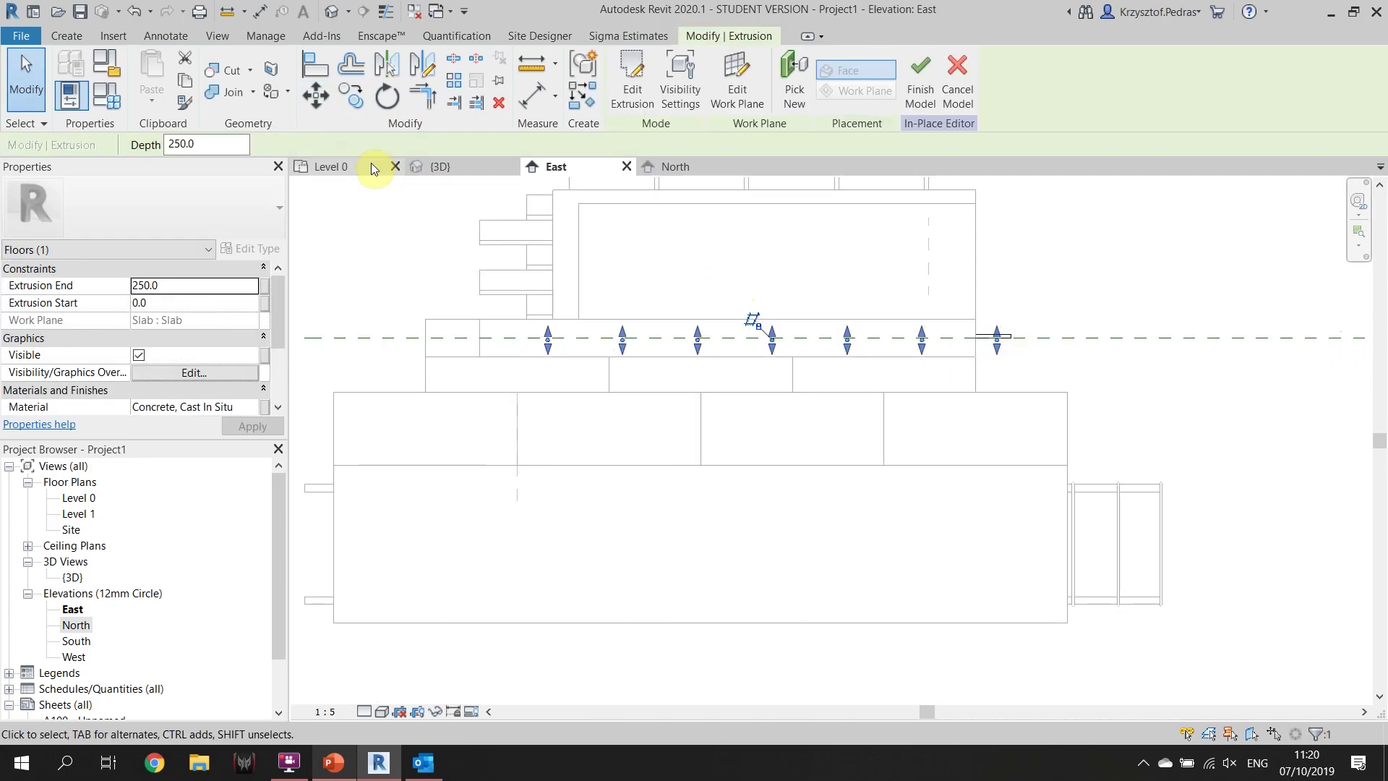
left_click(434, 166)
scroll(585, 463, "up", 2)
left_click(573, 548)
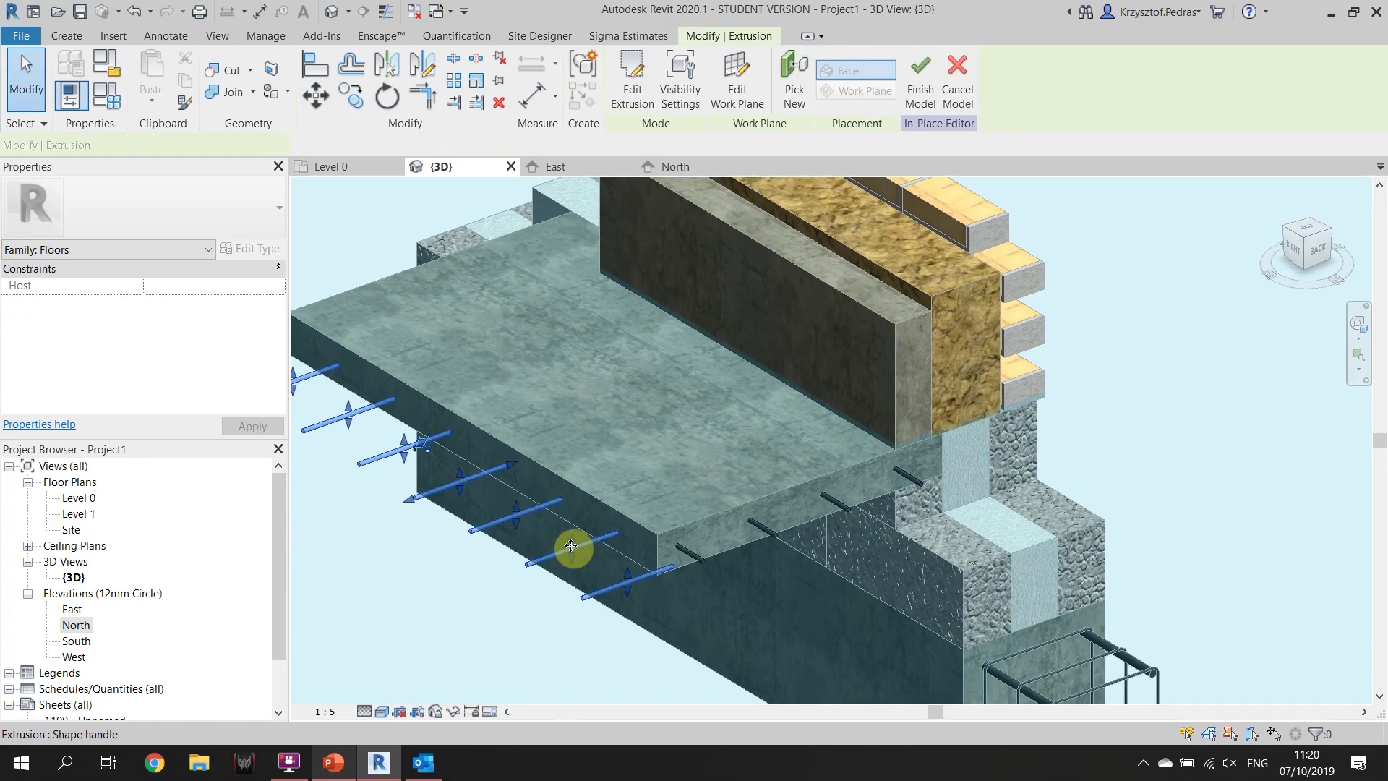
left_click_drag(516, 463, 835, 441)
key("Escape")
scroll(632, 574, "up", 5)
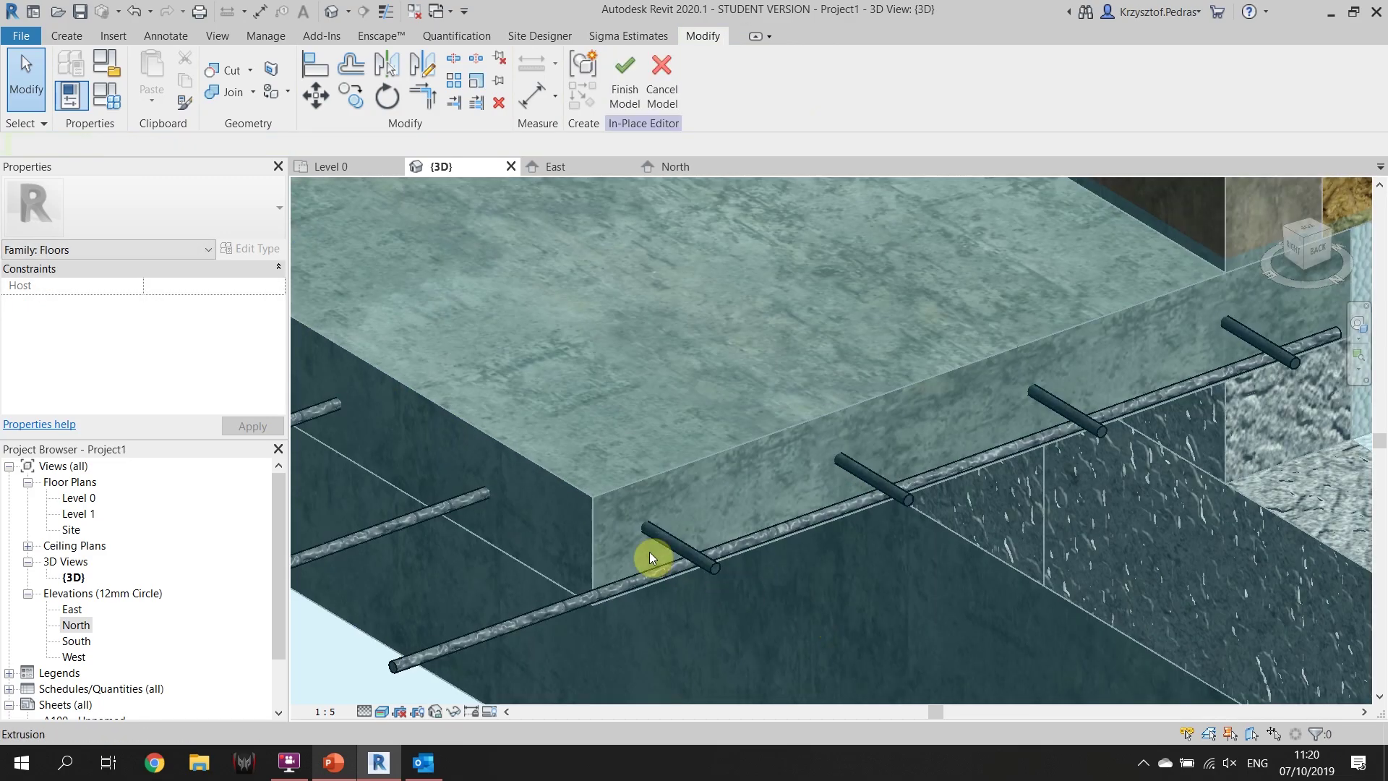
Assign the Metal Deck material to the seven crossing bars and finish the in-place floor model
left_click(607, 600)
left_click(239, 404)
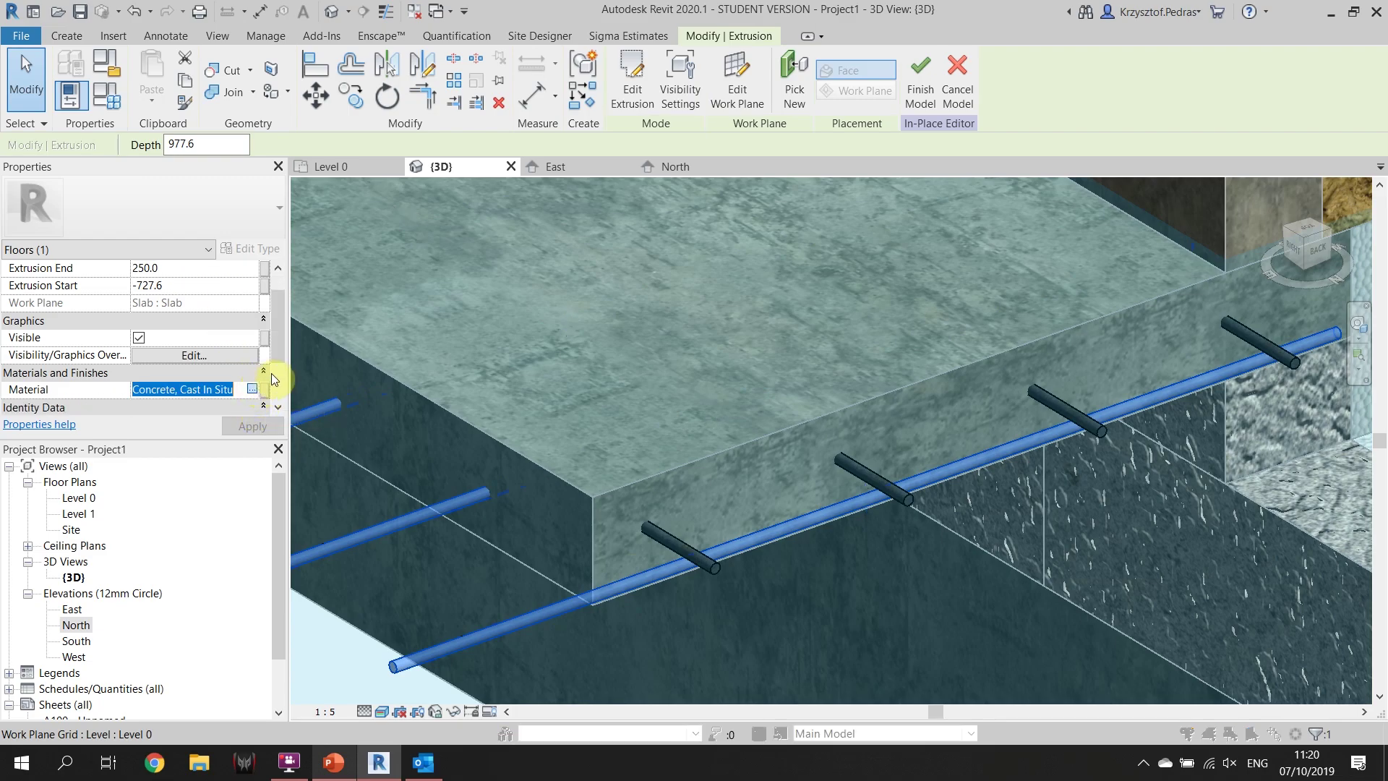
left_click(254, 390)
scroll(269, 174, "up", 1)
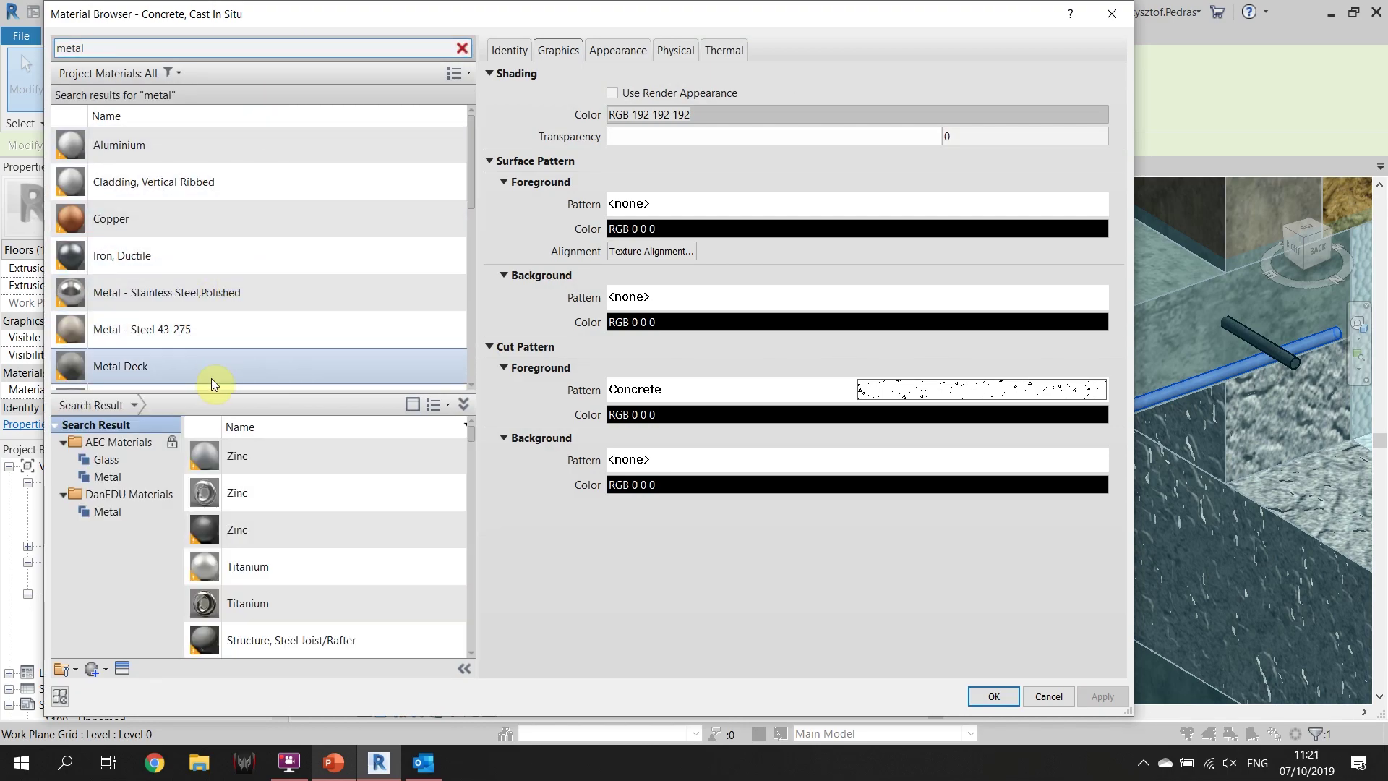
double_click(211, 379)
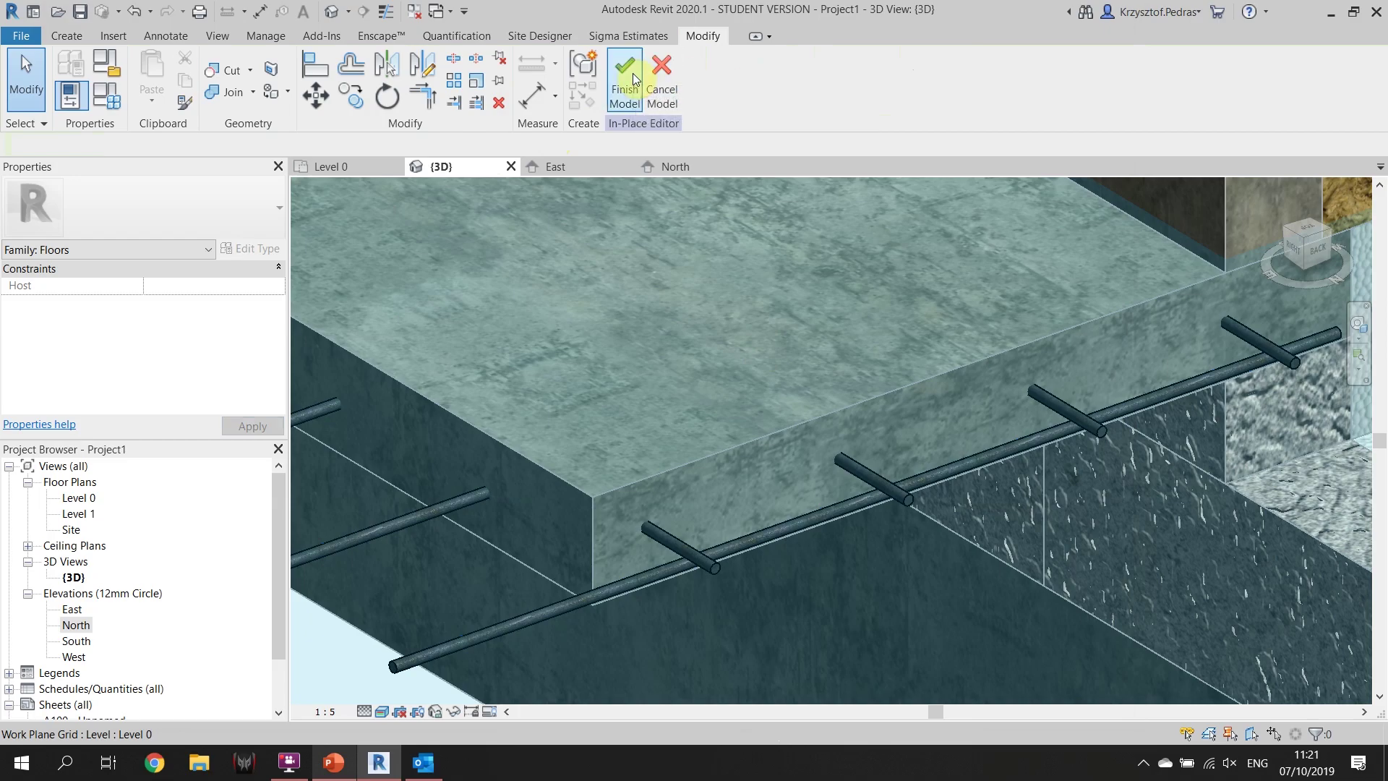
left_click(633, 78)
scroll(713, 366, "down", 6)
left_click(590, 410)
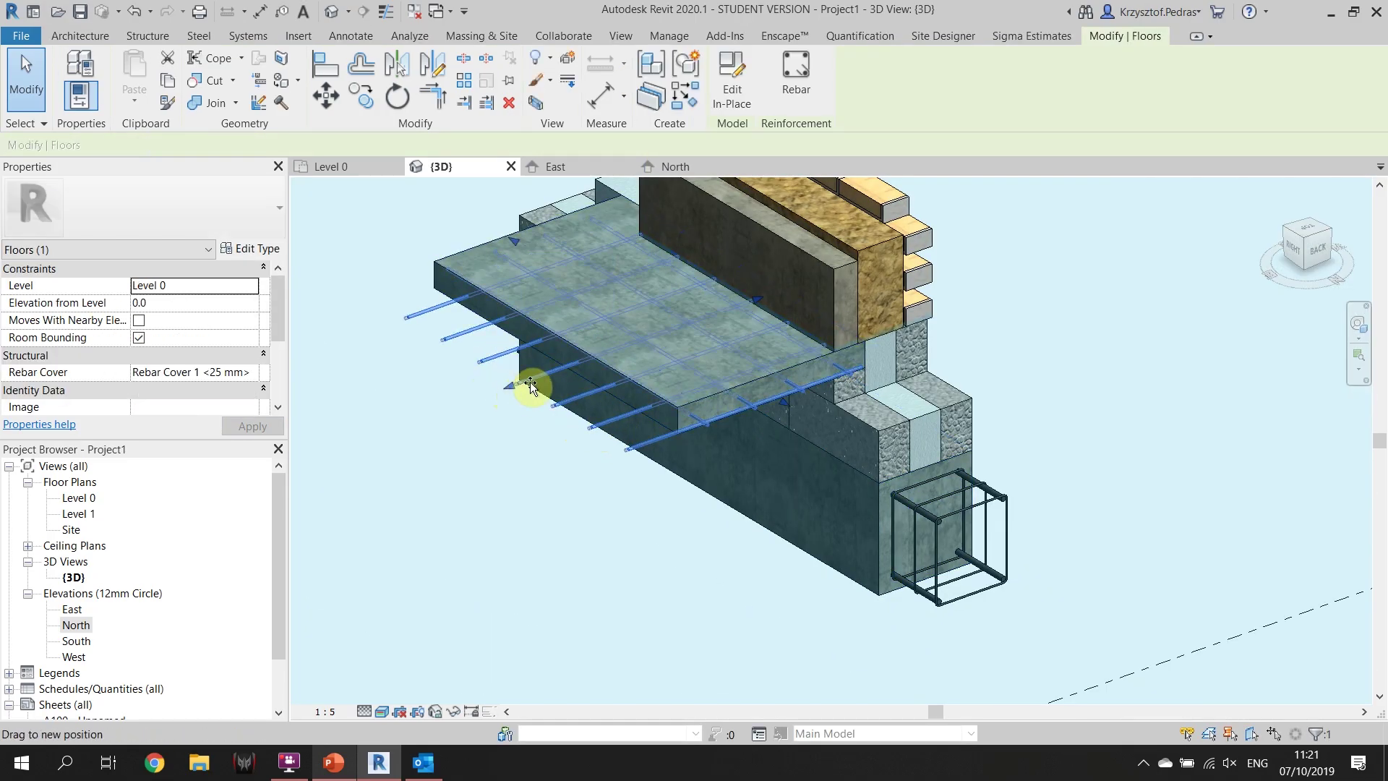
key("Escape")
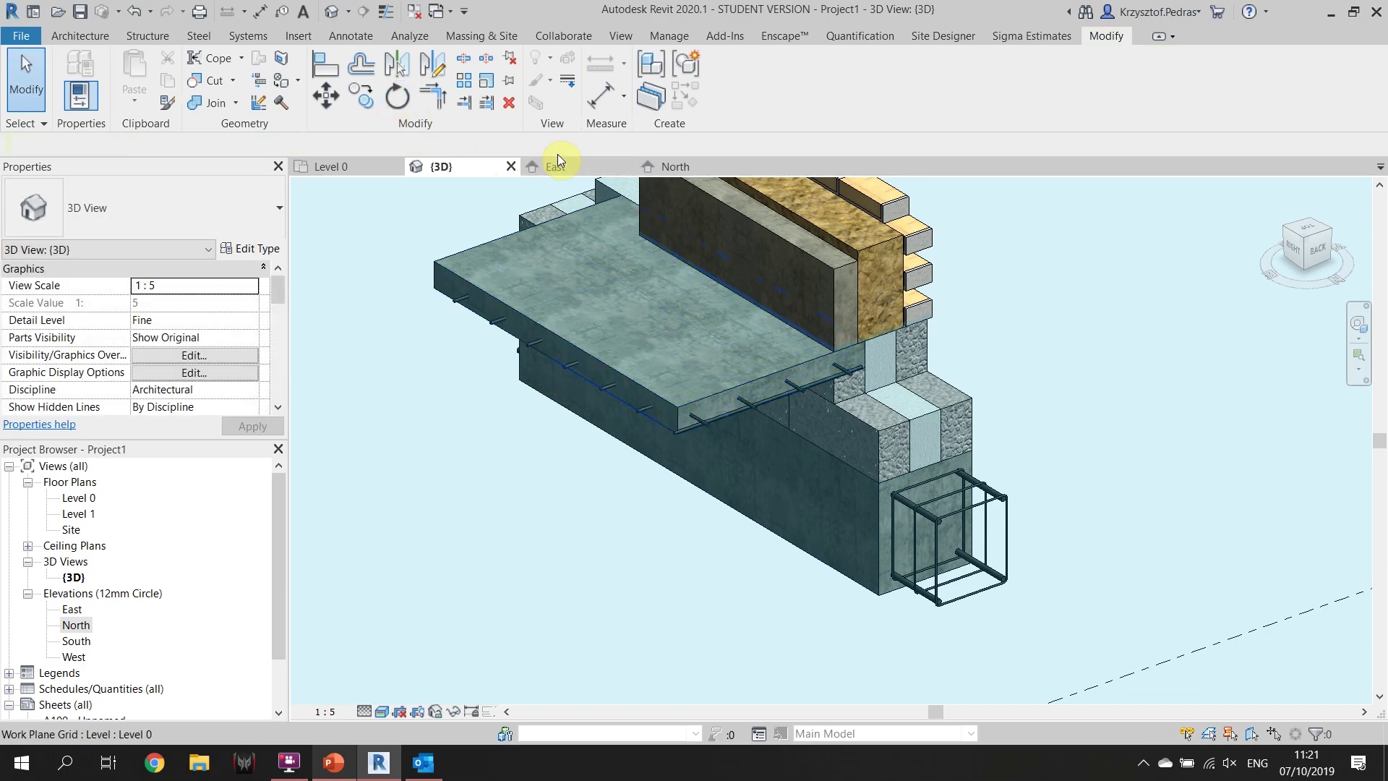
Start a new in-place model in the North elevation and choose its family category
left_click(694, 161)
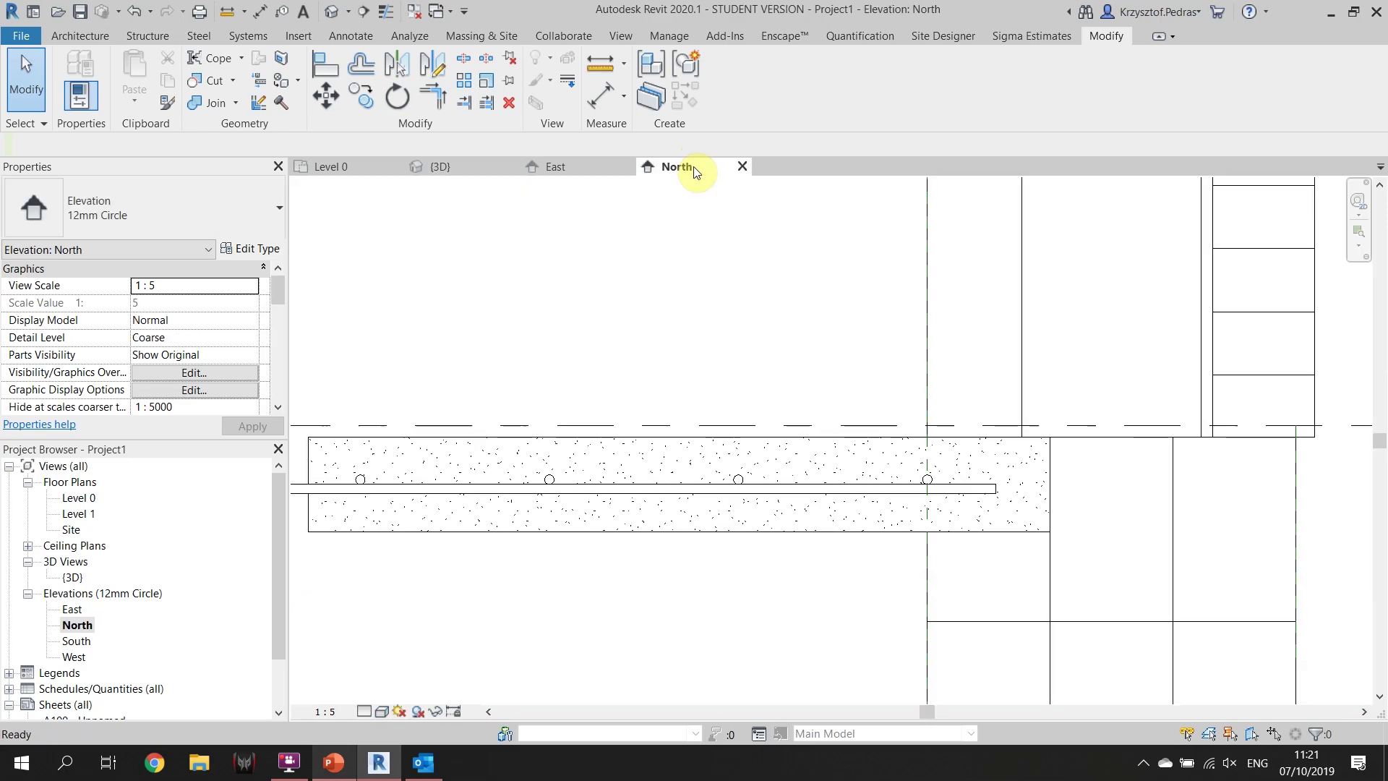
mouse_move(688, 341)
middle_mouse_down()
mouse_move(670, 369)
mouse_move(792, 307)
middle_mouse_up()
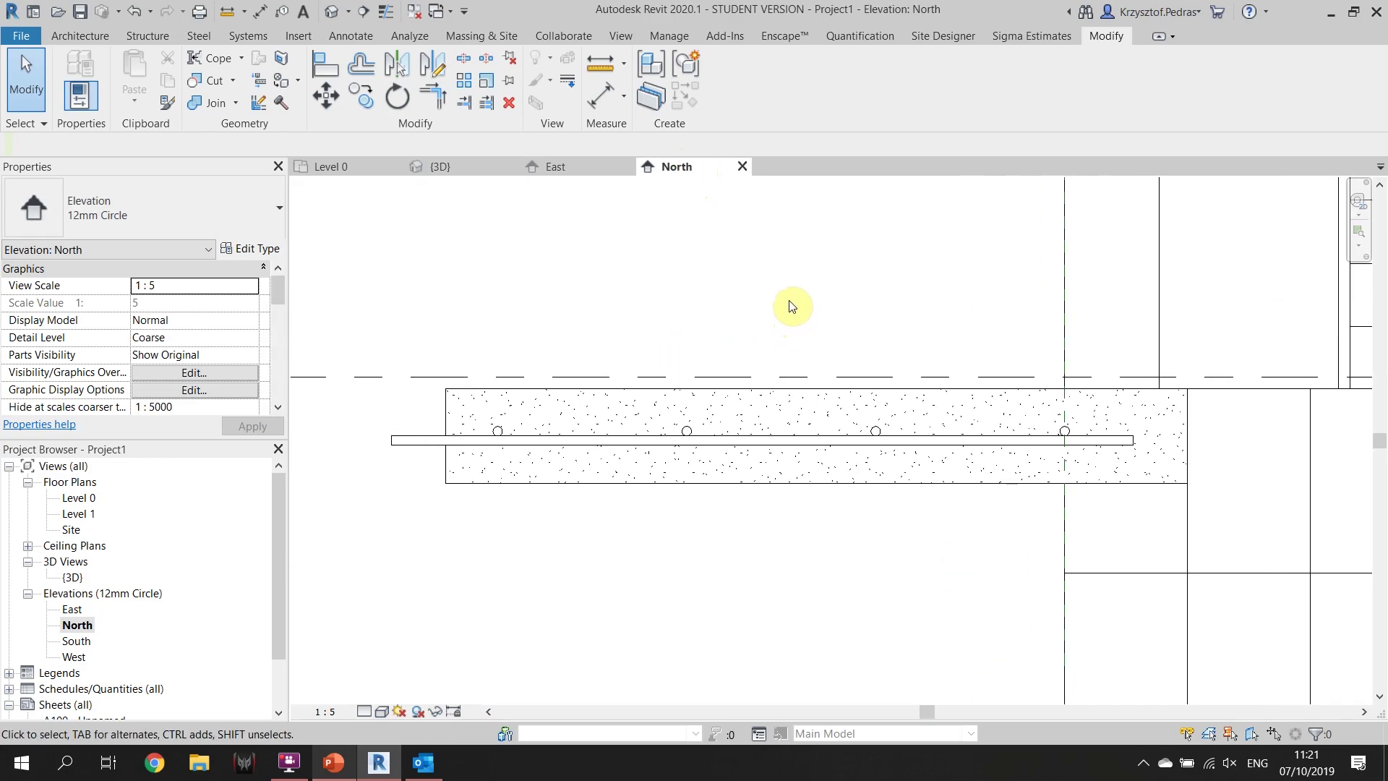
left_click(80, 35)
left_click(212, 94)
left_click(276, 170)
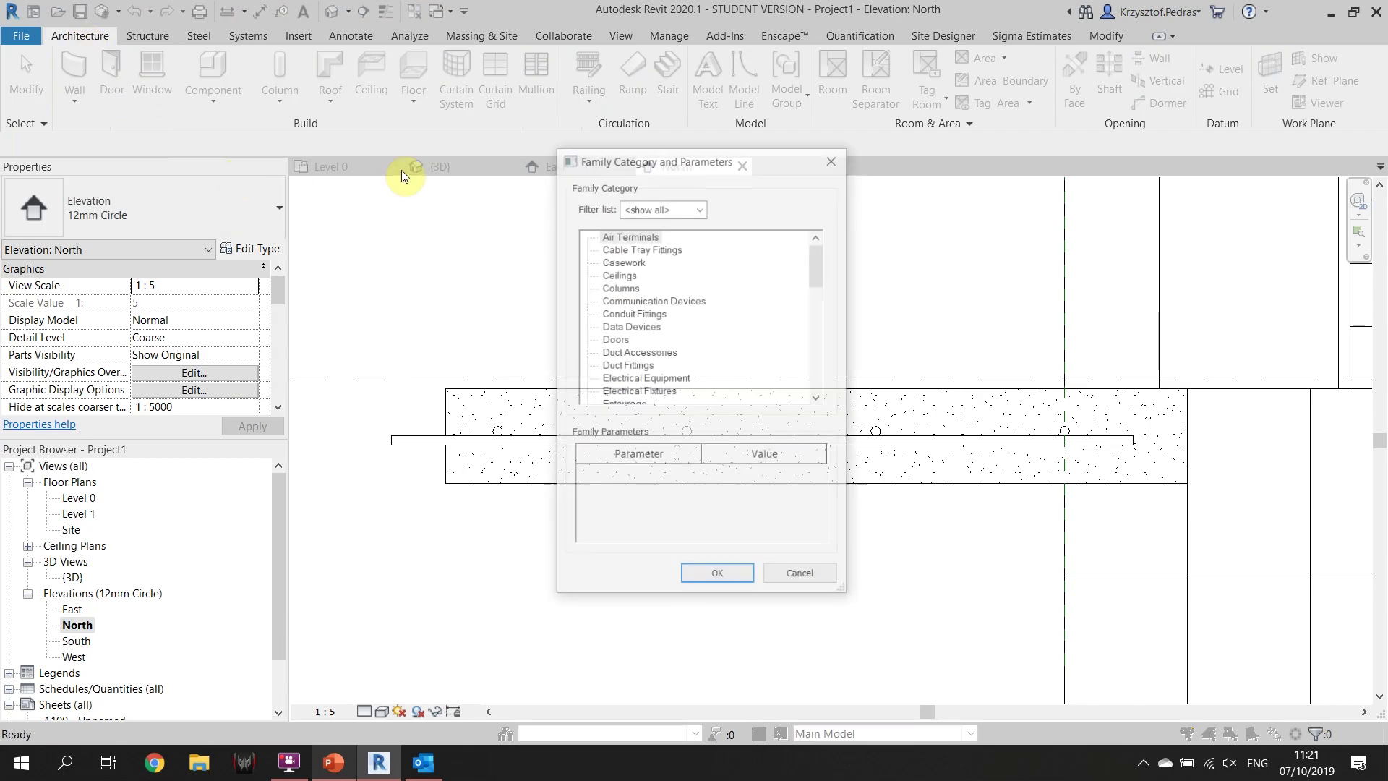
scroll(615, 383, "down", 2)
left_click(618, 366)
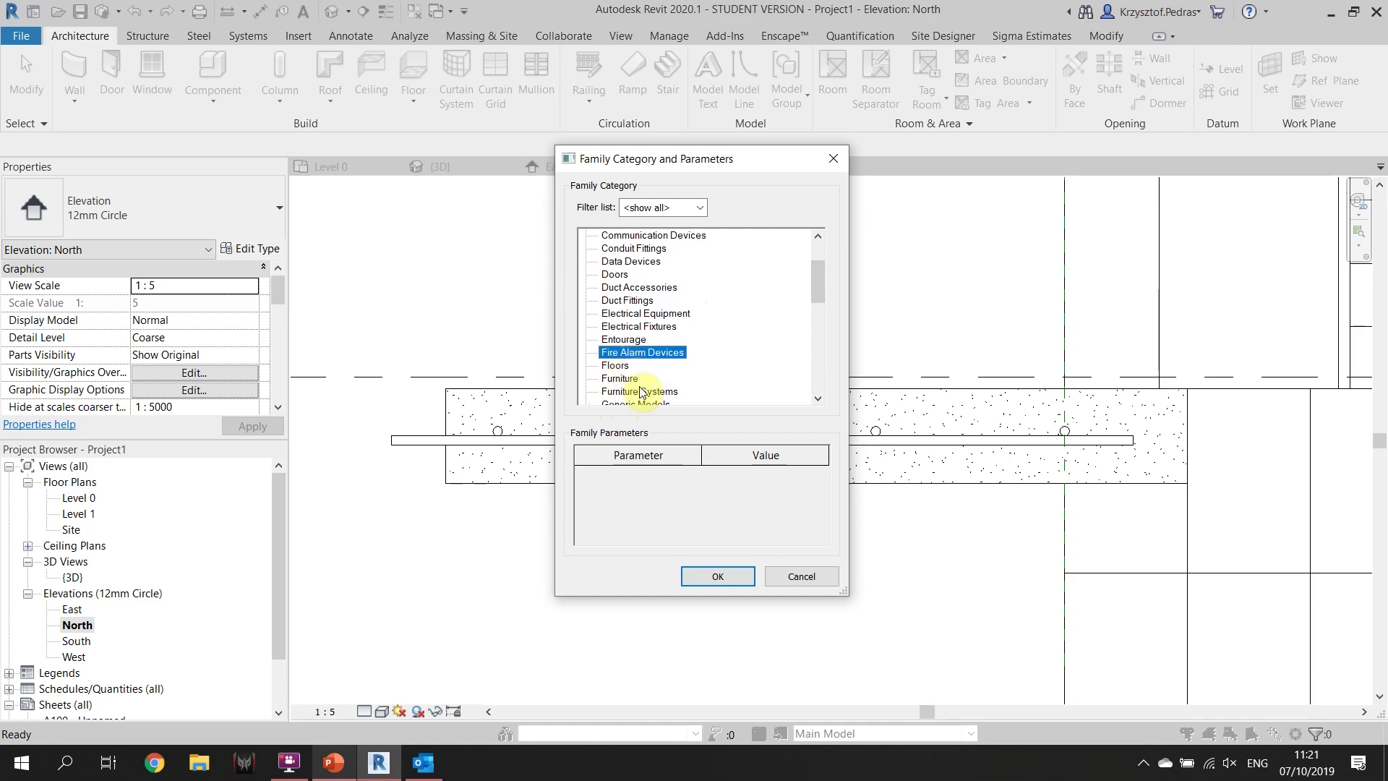
Create an in-place model in the Floors category and name it Polys
double_click(621, 365)
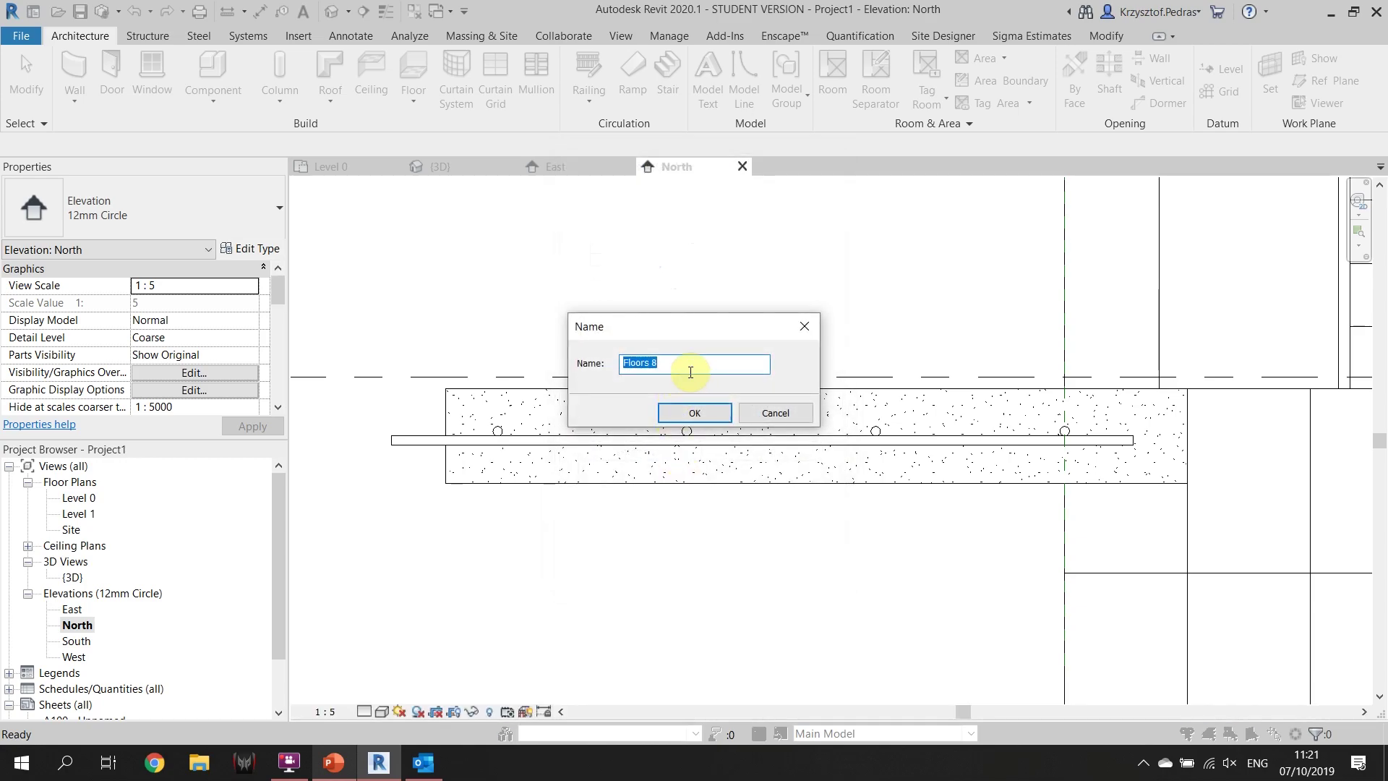
type("Polys")
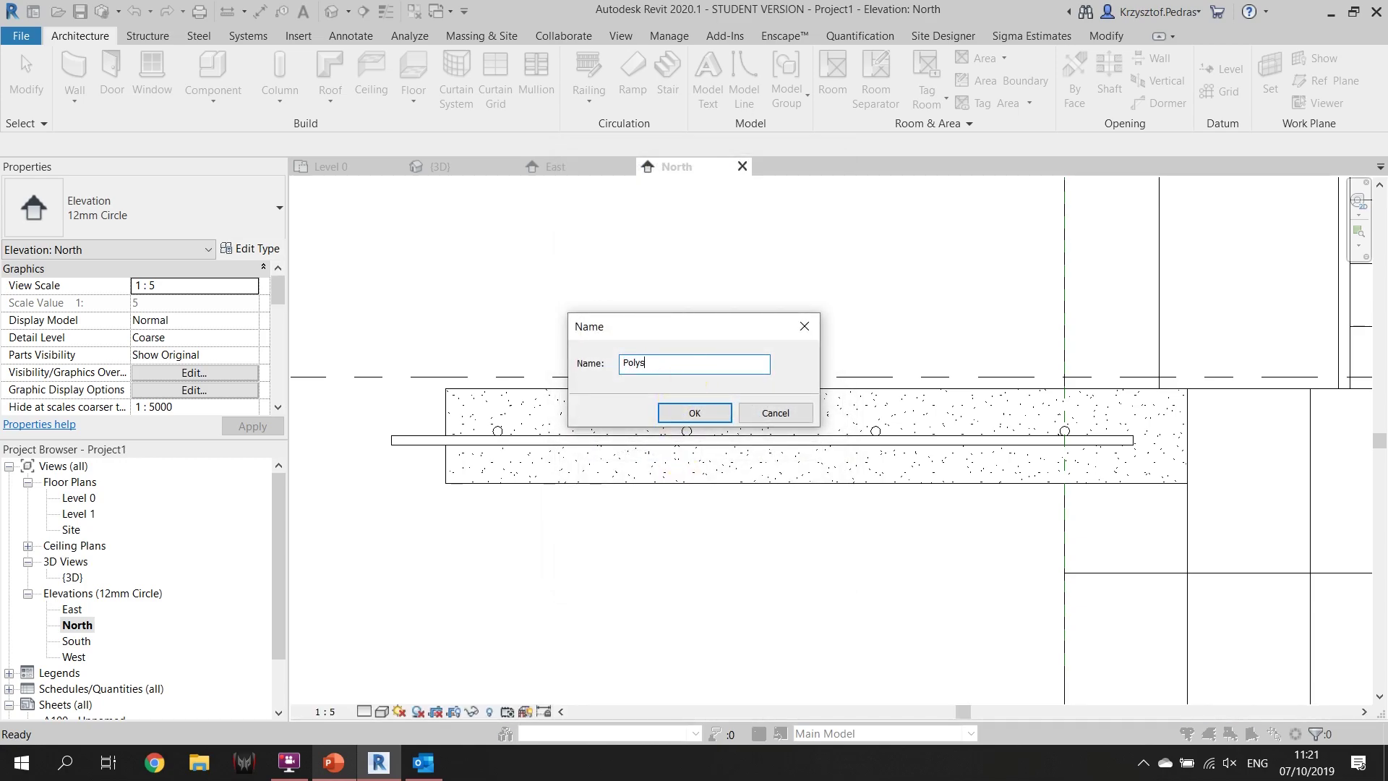
key("Return")
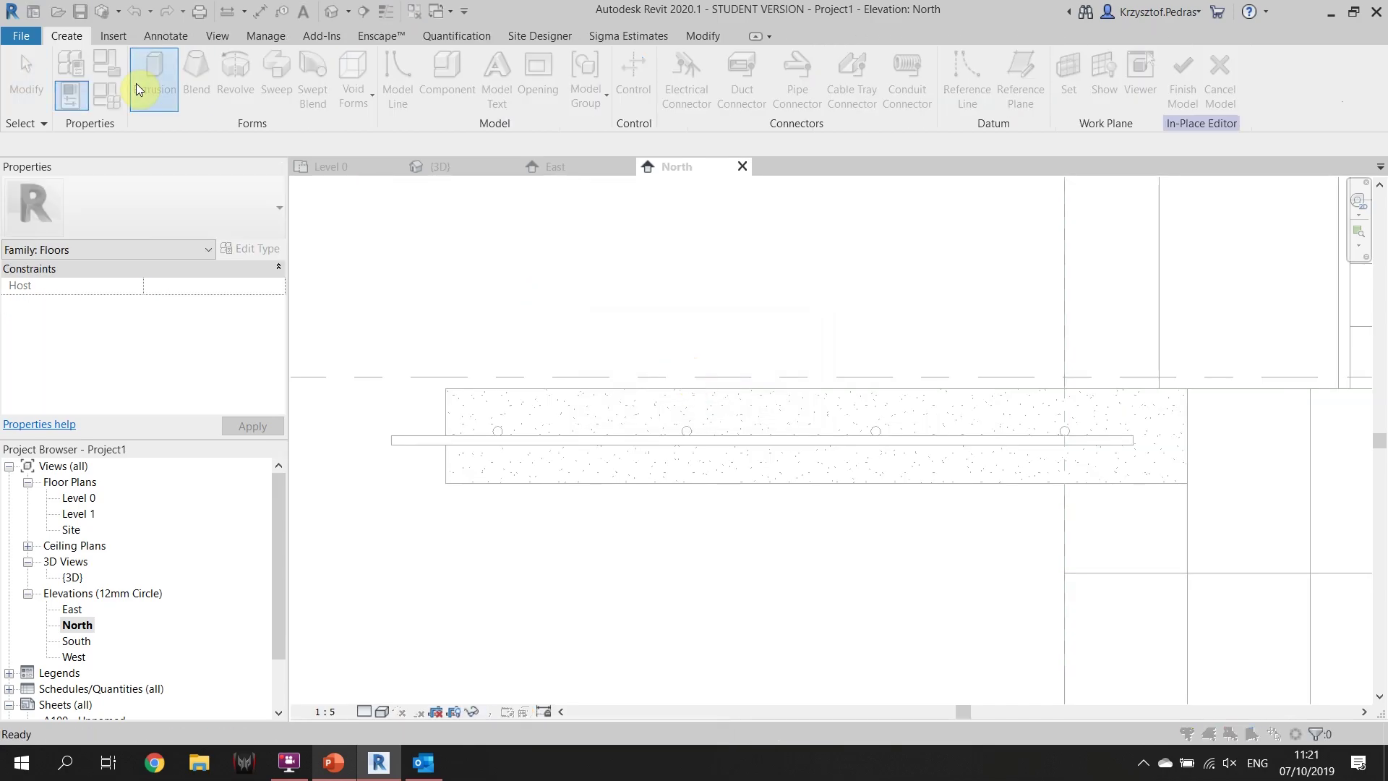
Start an Extrusion and pick the concrete slab's cut end face as its work plane
left_click(141, 81)
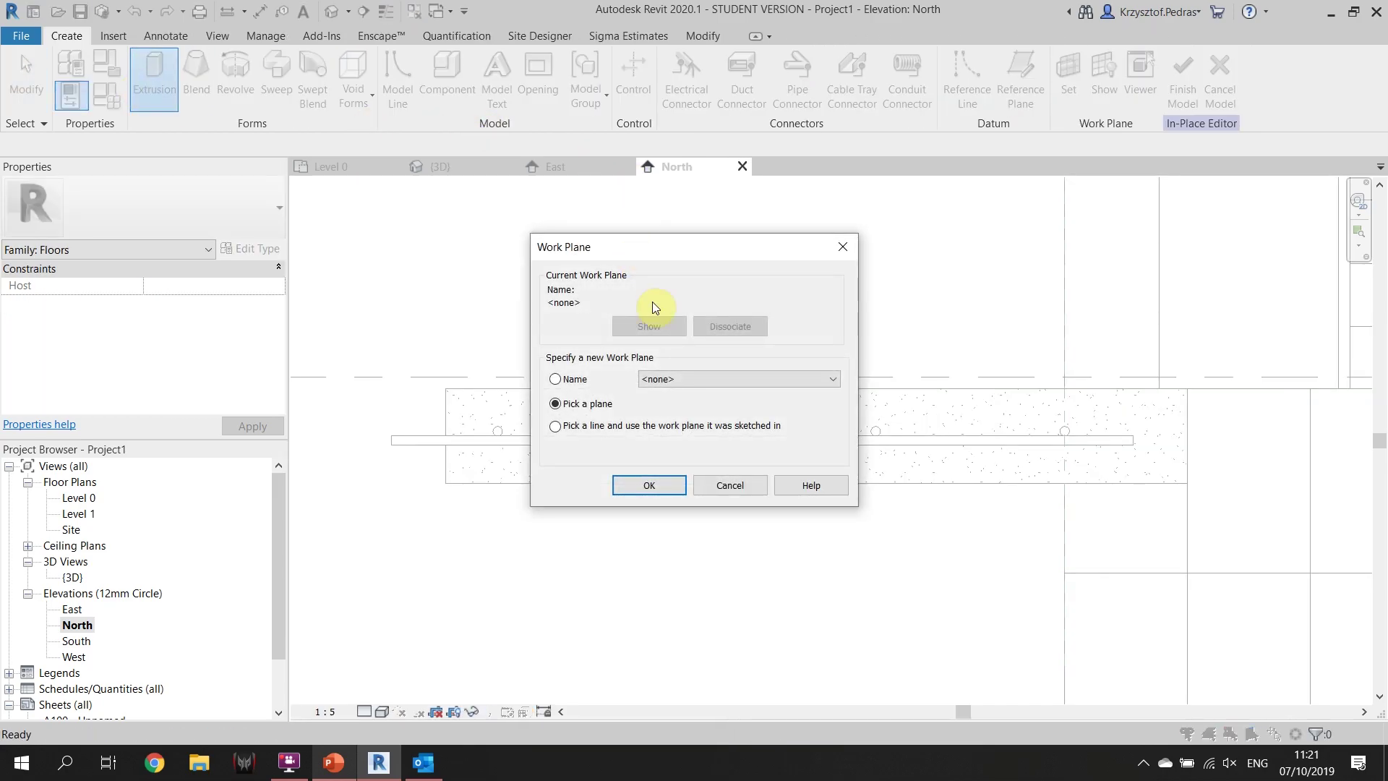
left_click(659, 484)
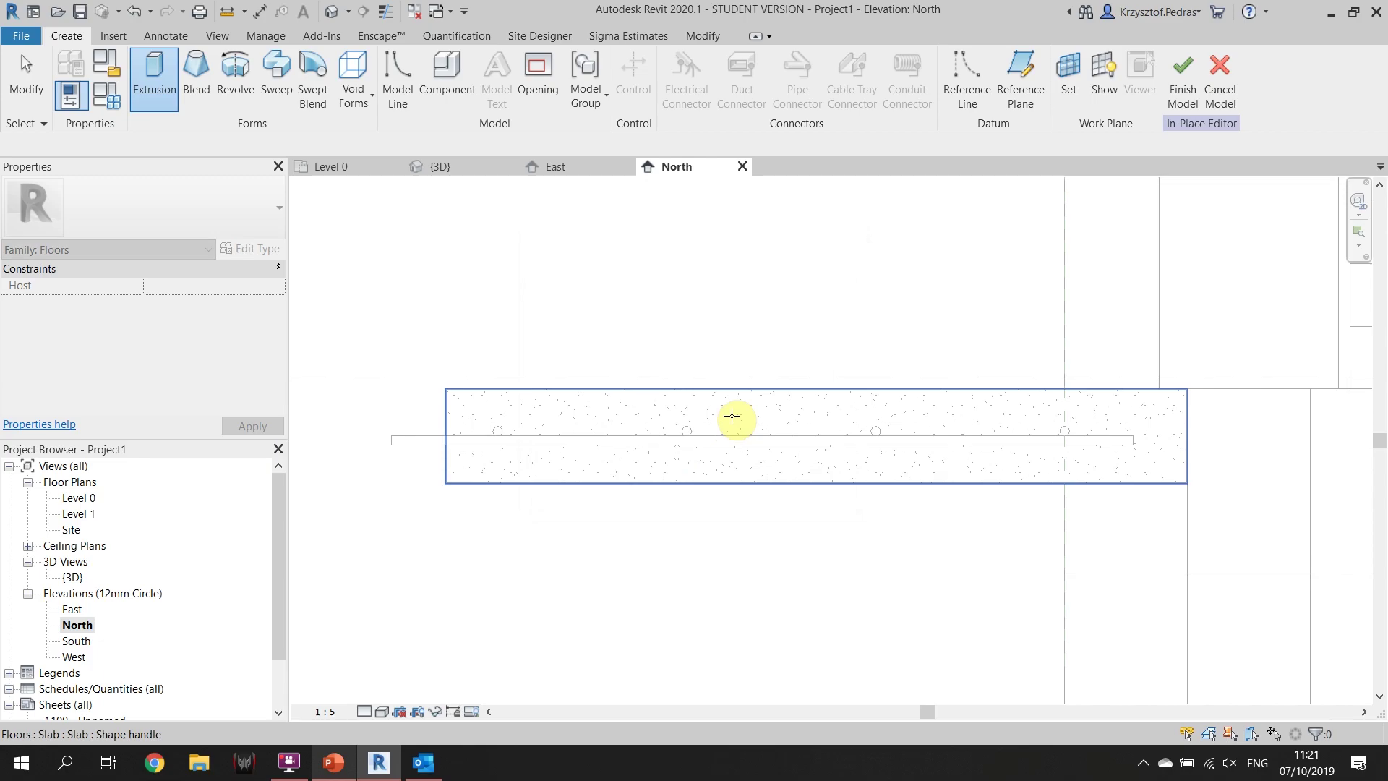
left_click(734, 421)
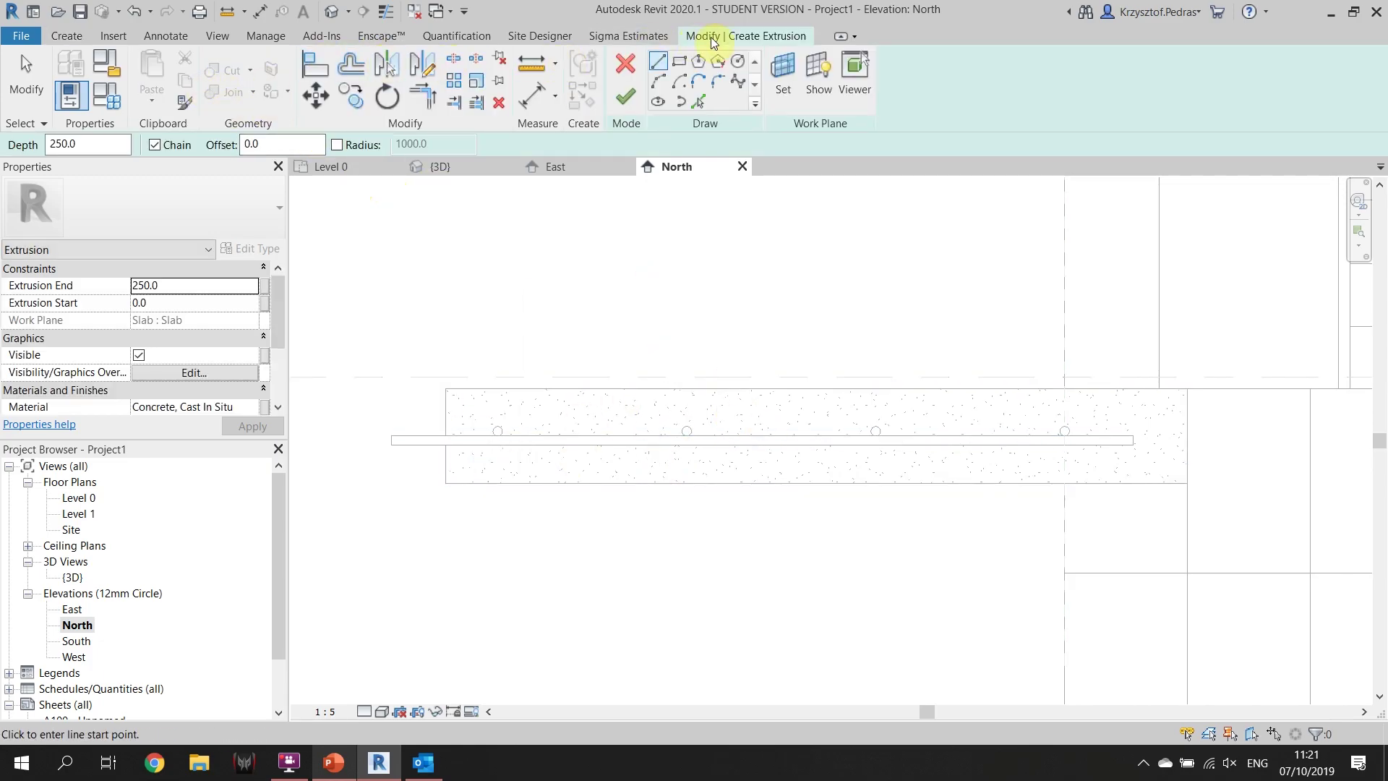
Sketch a rectangle about 660 by 80 mm directly beneath the slab, starting where its underside meets the vertical reference plane
left_click(685, 62)
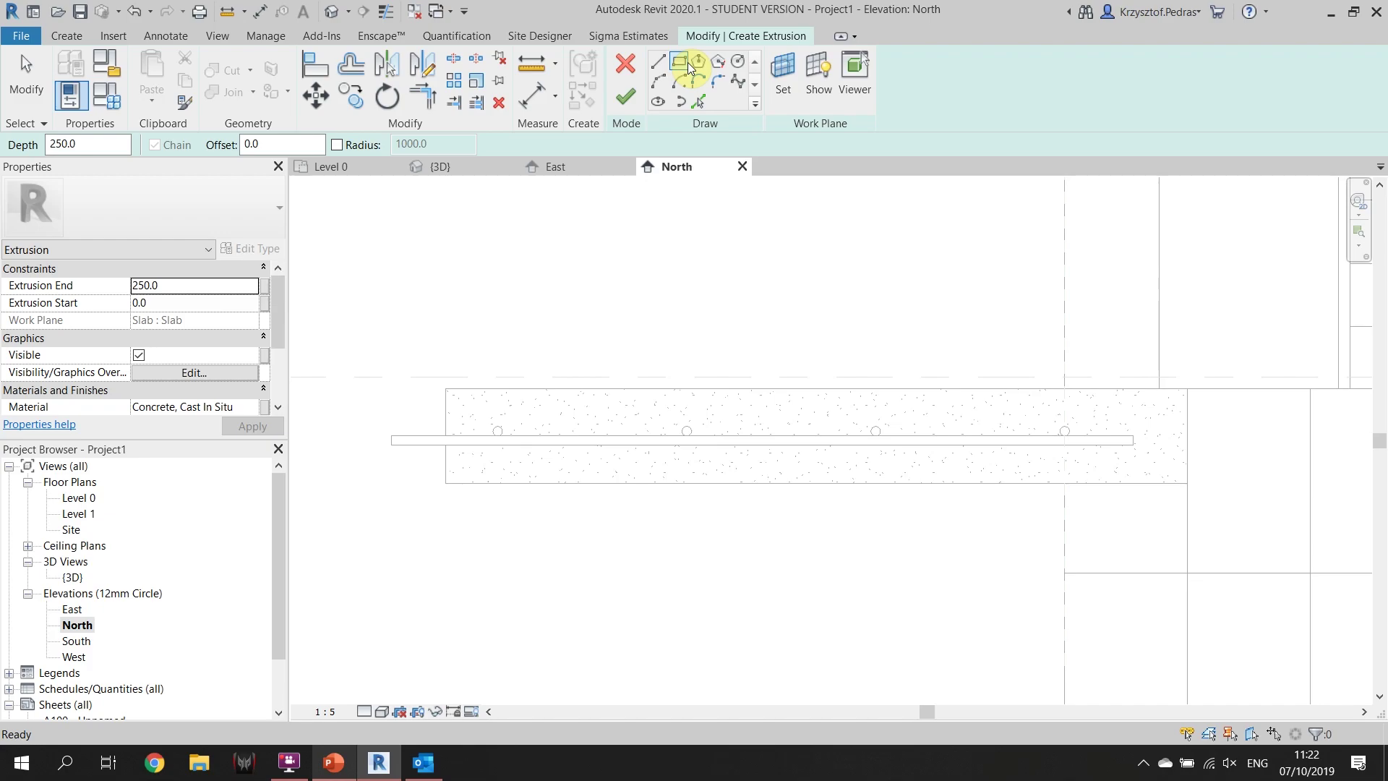
left_click(688, 63)
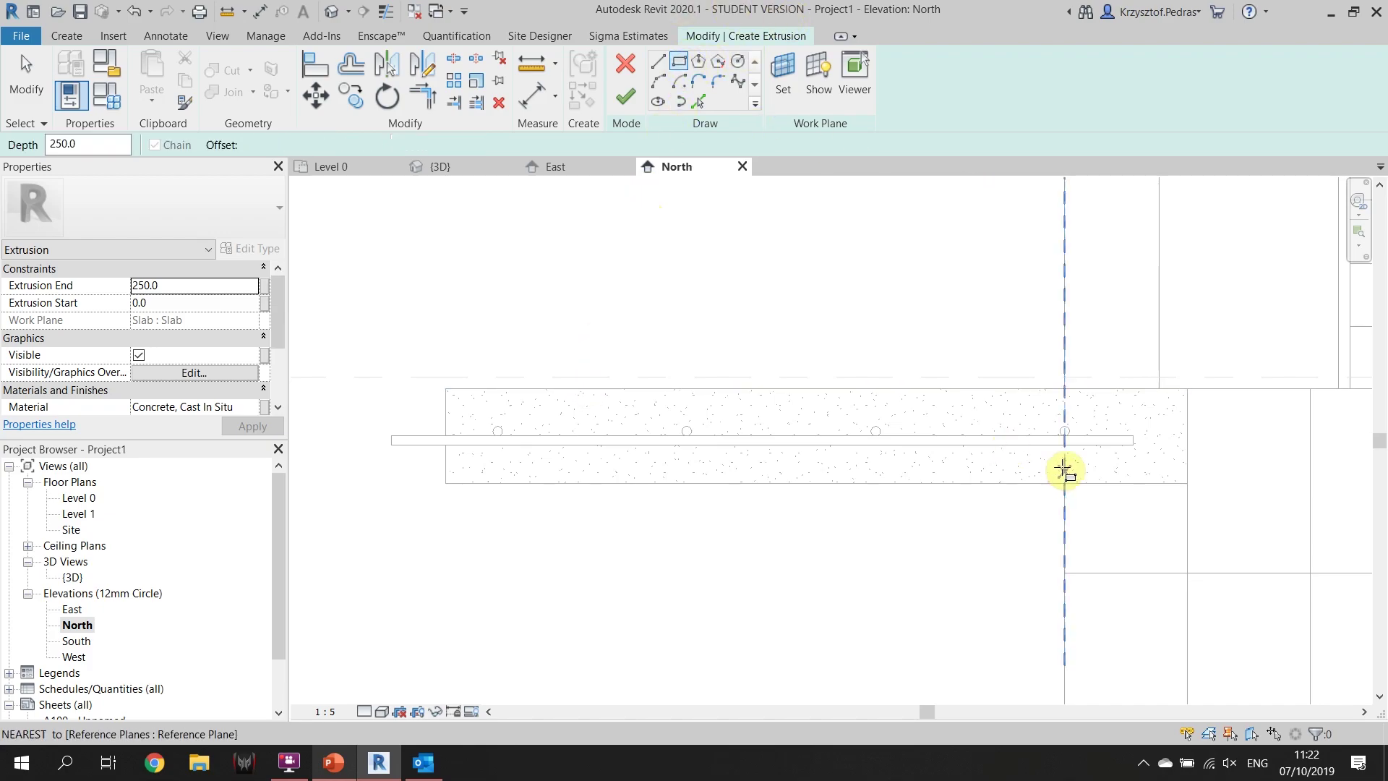
middle_click_drag(1063, 487, 1052, 454)
left_click(1050, 436)
scroll(587, 572, "down", 2)
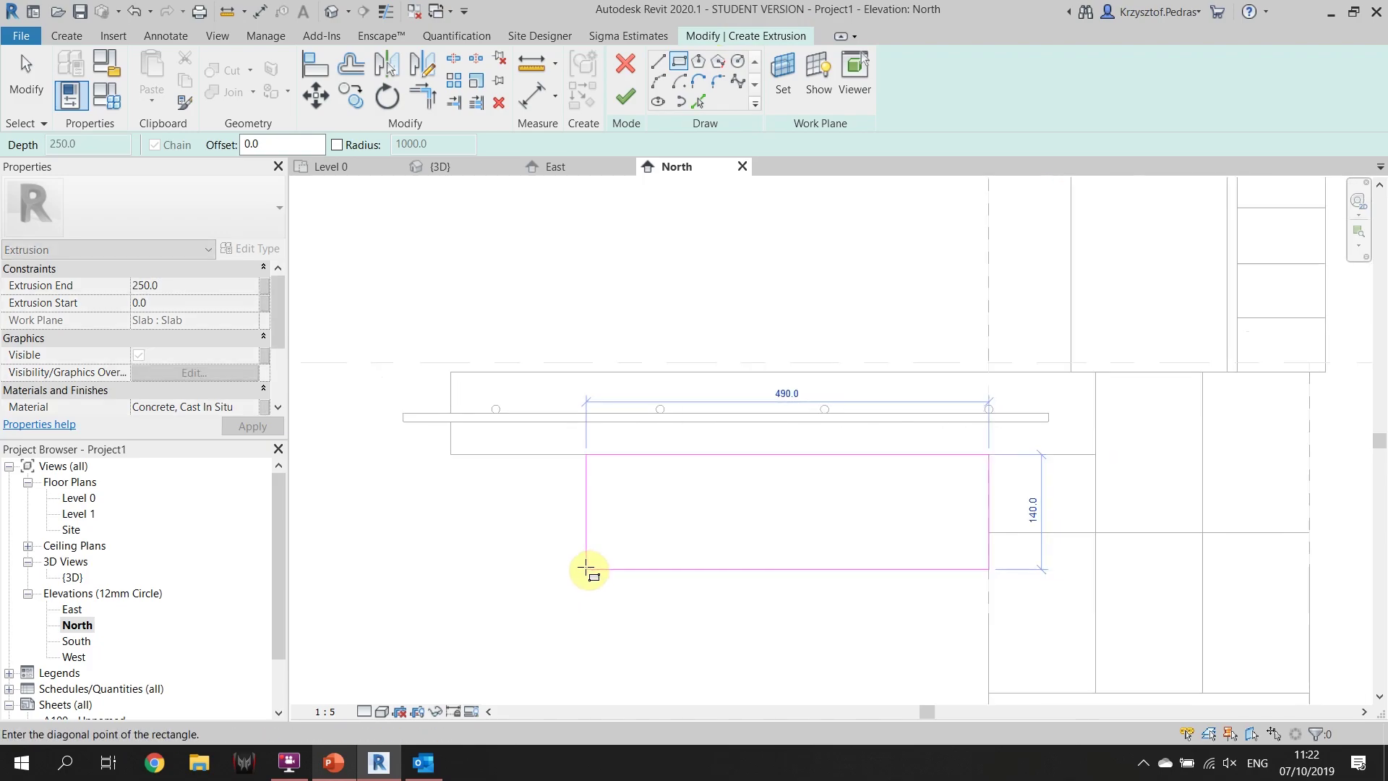
left_click(480, 532)
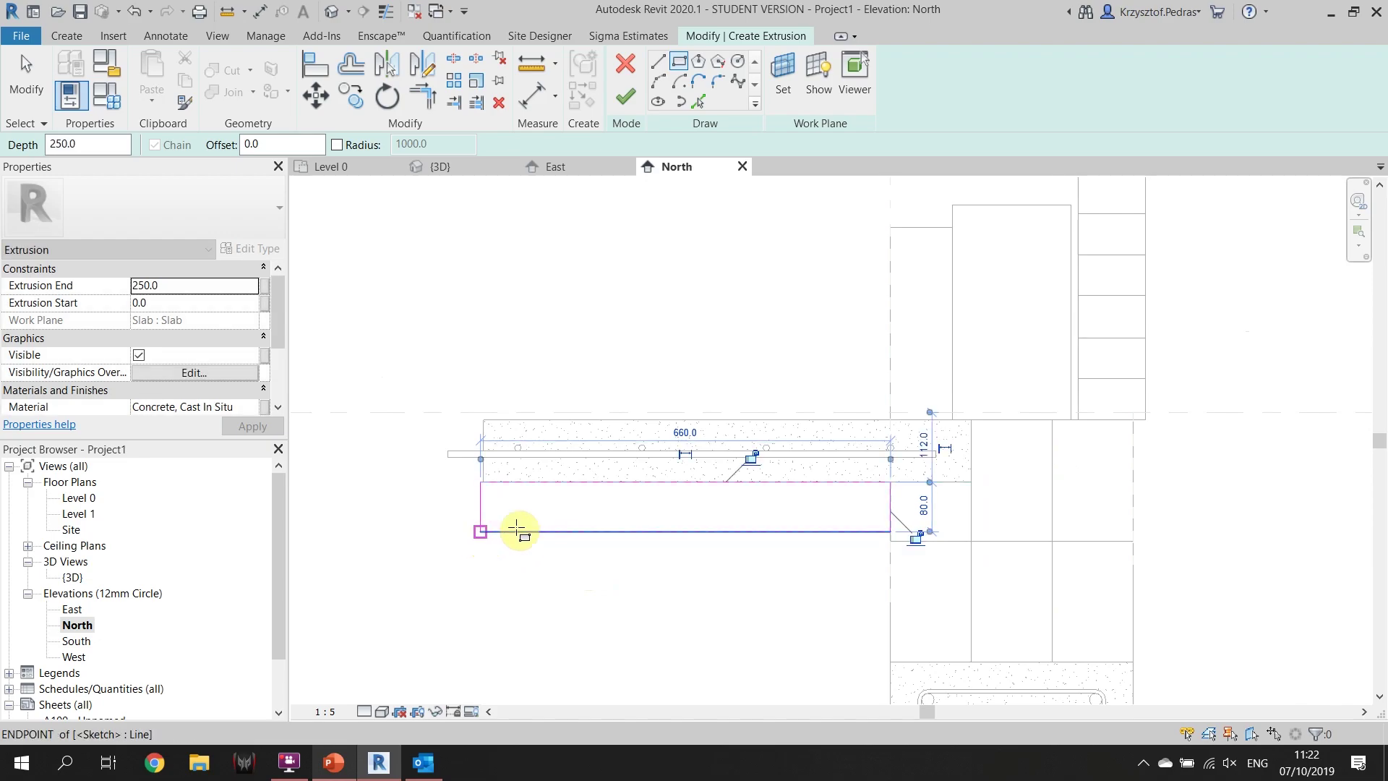
Set the height of the rectangle beneath the slab to 40 mm by repositioning its lower edge
key("Escape")
left_click(686, 532)
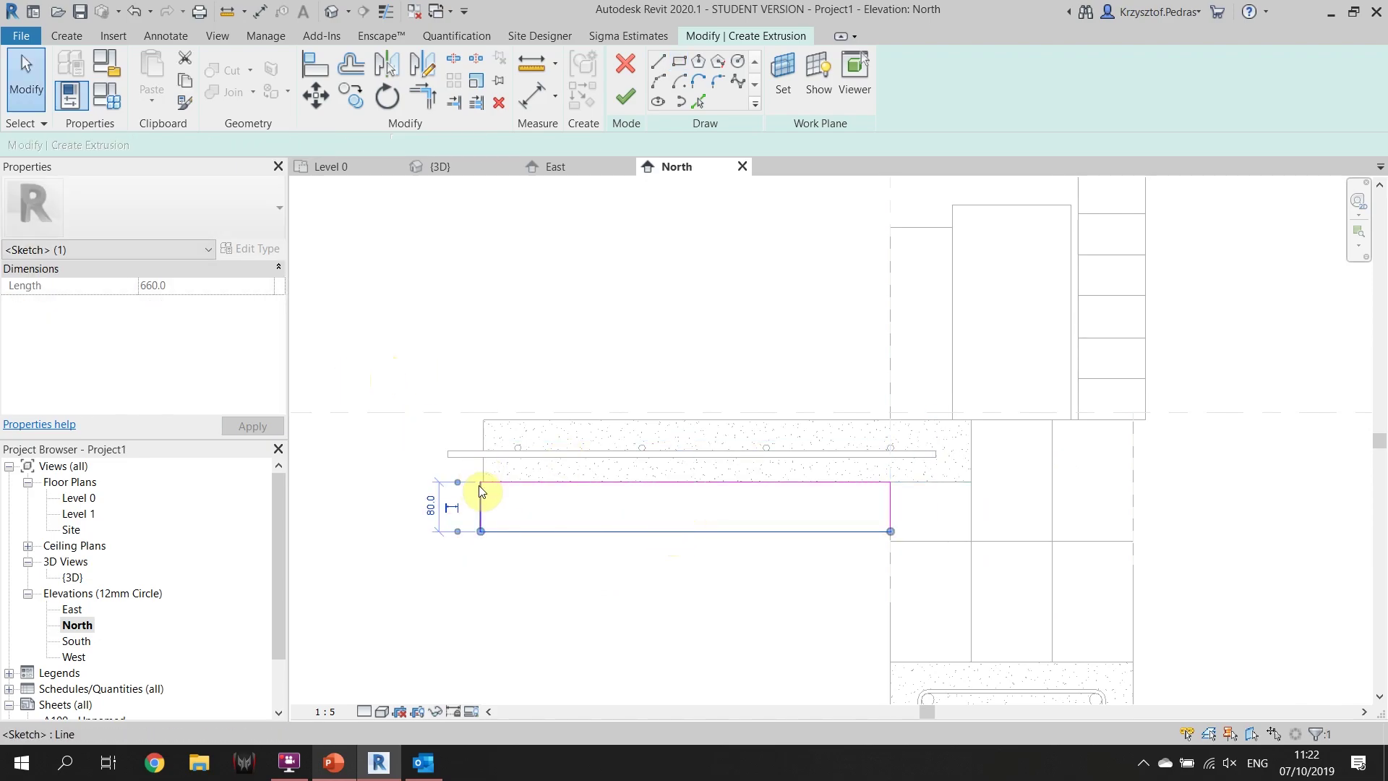
scroll(472, 489, "up", 3)
left_click(407, 523)
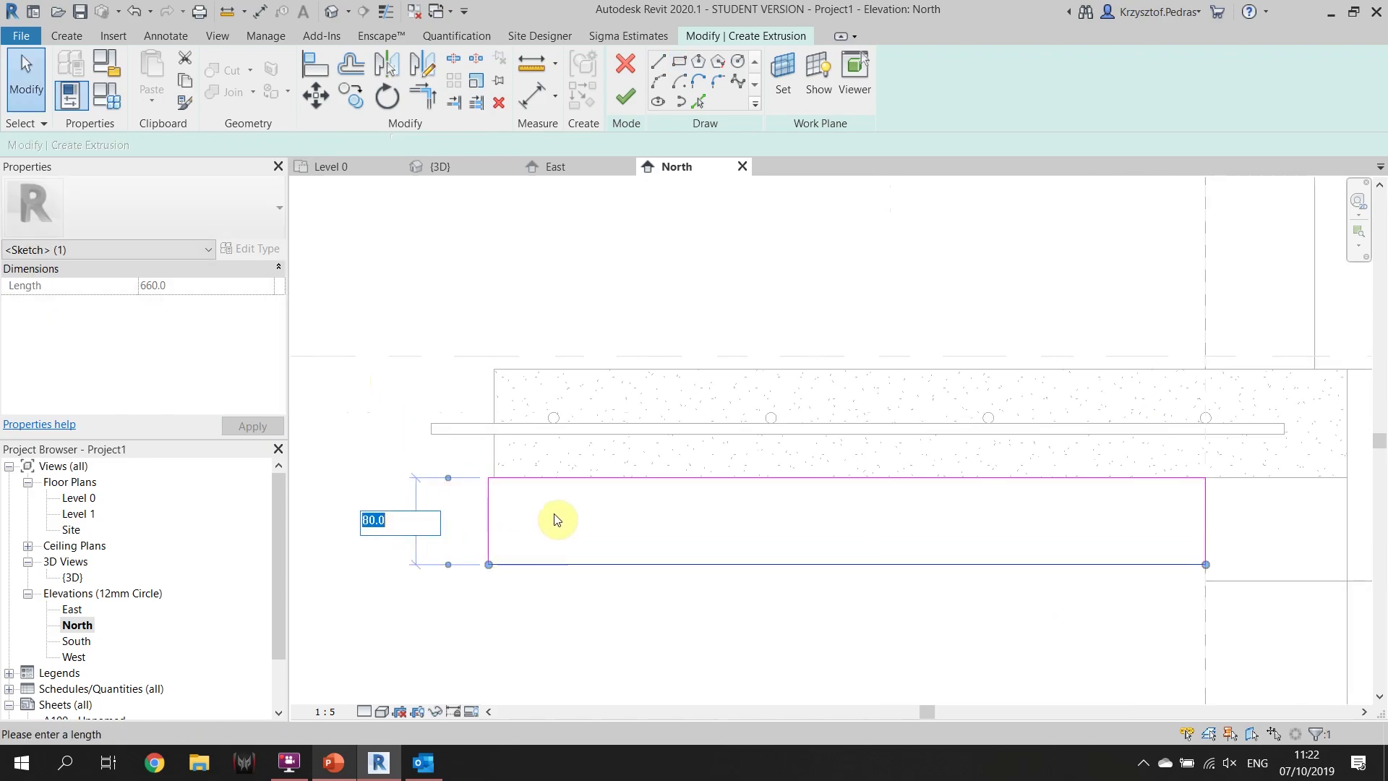
type("40")
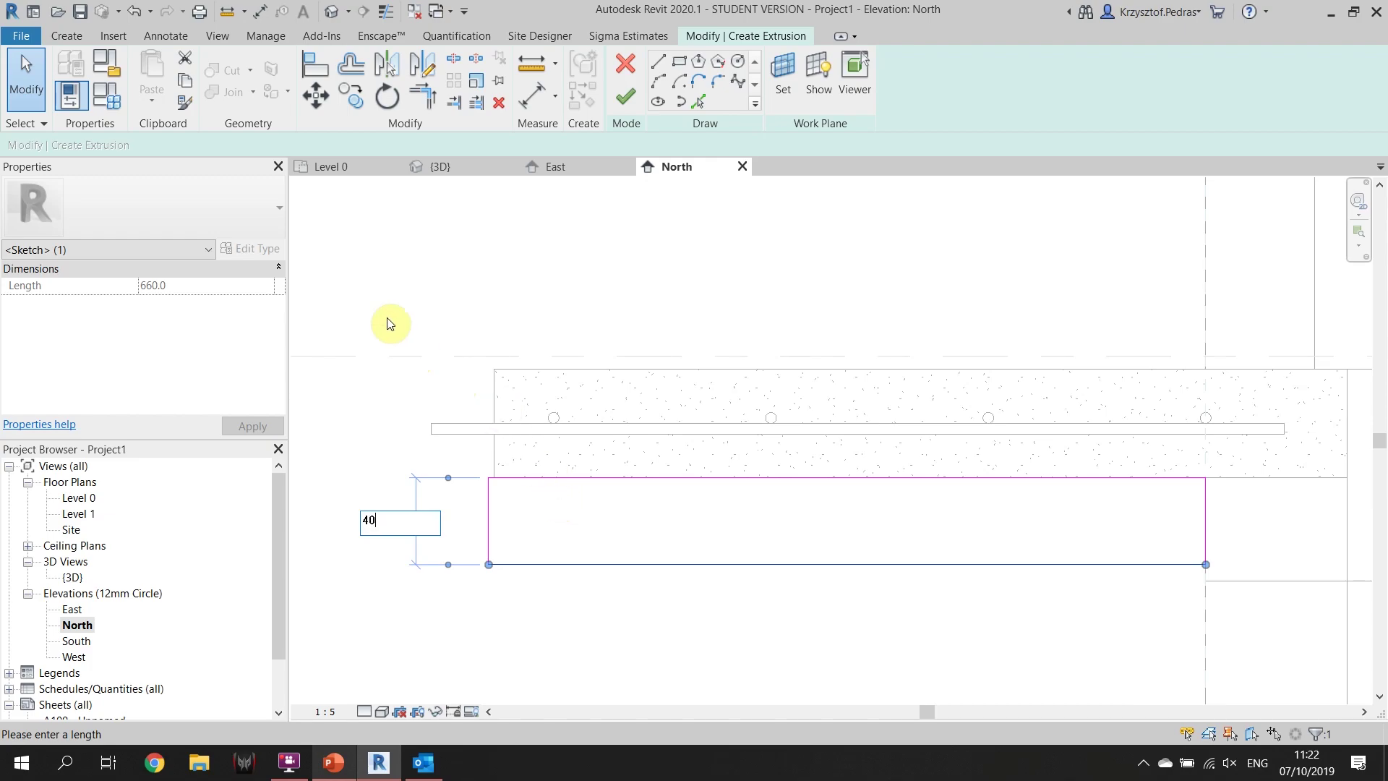
key("Return")
left_click(503, 538)
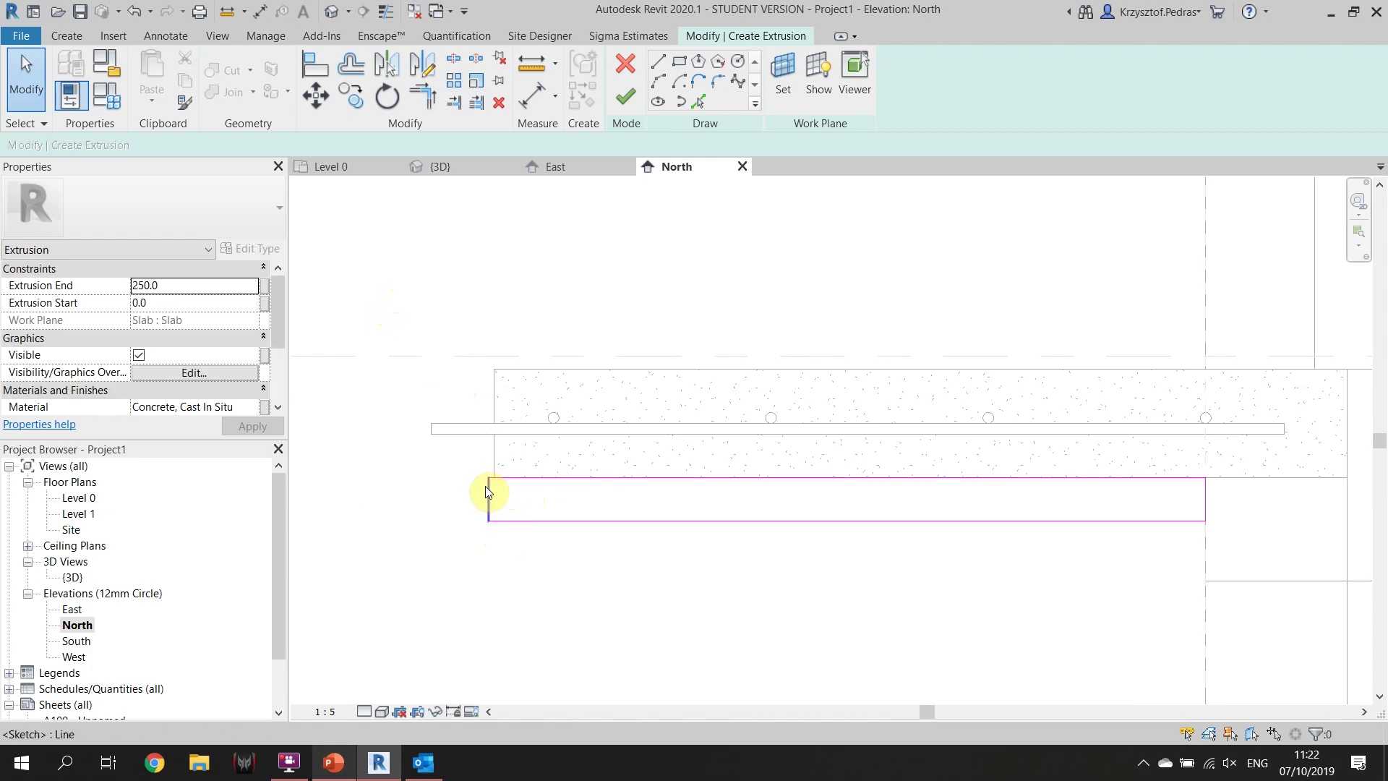
Move the rectangle's free short edge into line with the end of the concrete slab
left_click(488, 496)
scroll(489, 496, "up", 2)
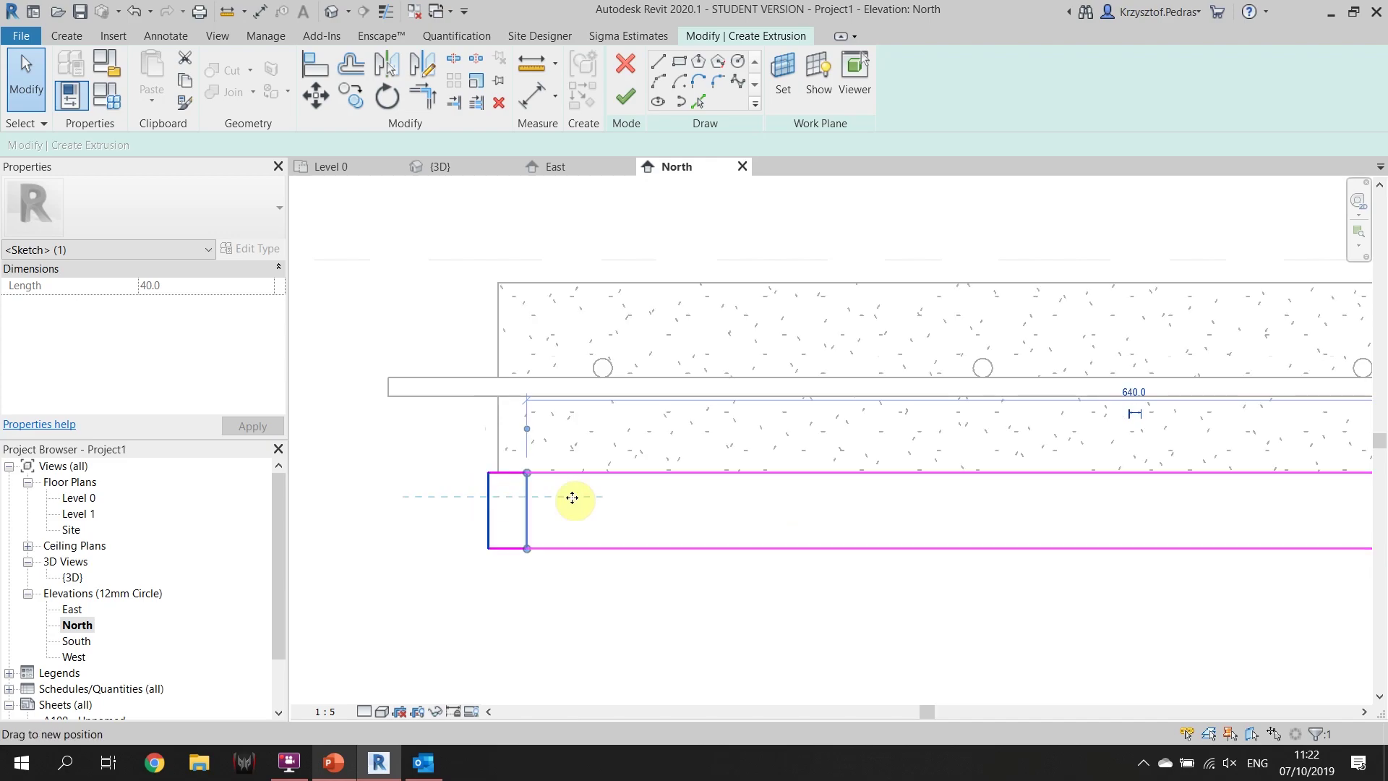
left_click(504, 524)
scroll(505, 527, "down", 5)
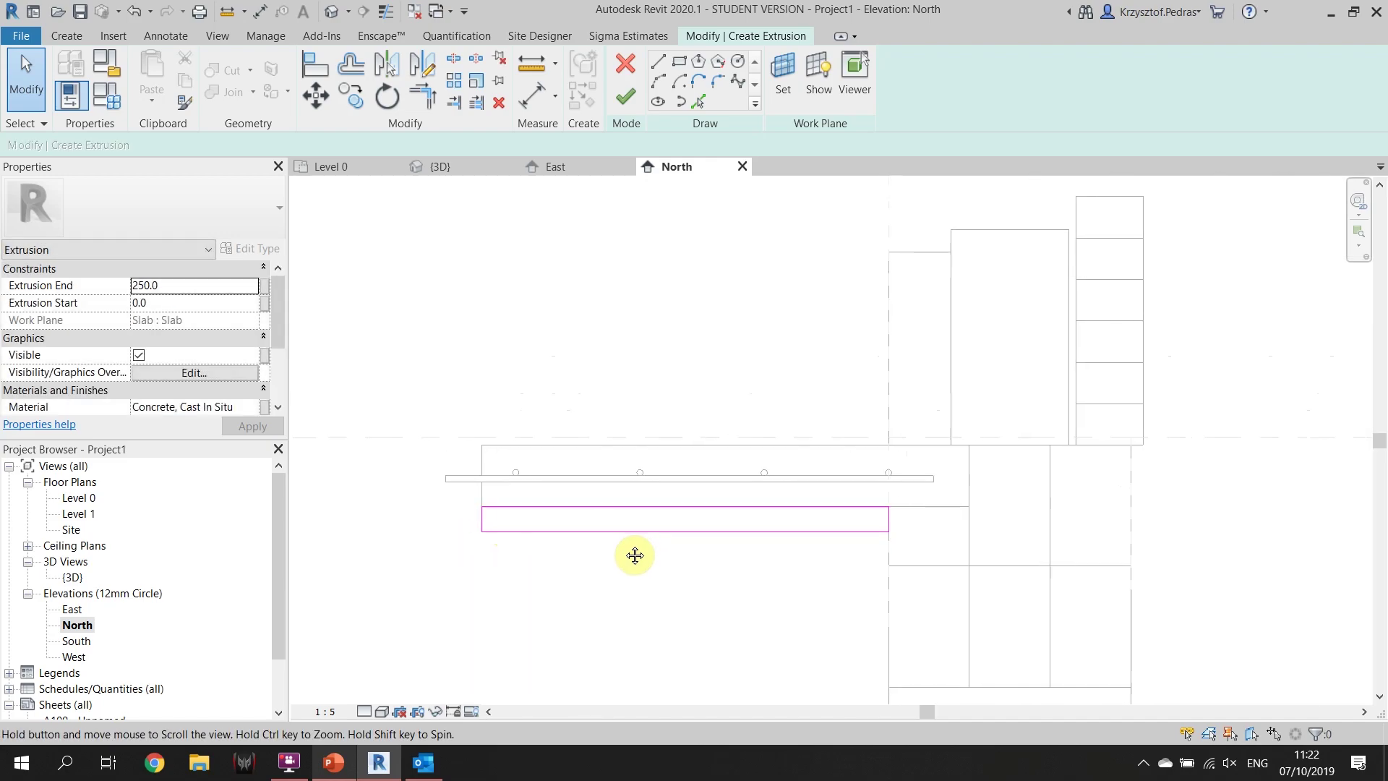
Create a new material for the extrusion and name it Polystyrene
left_click(256, 407)
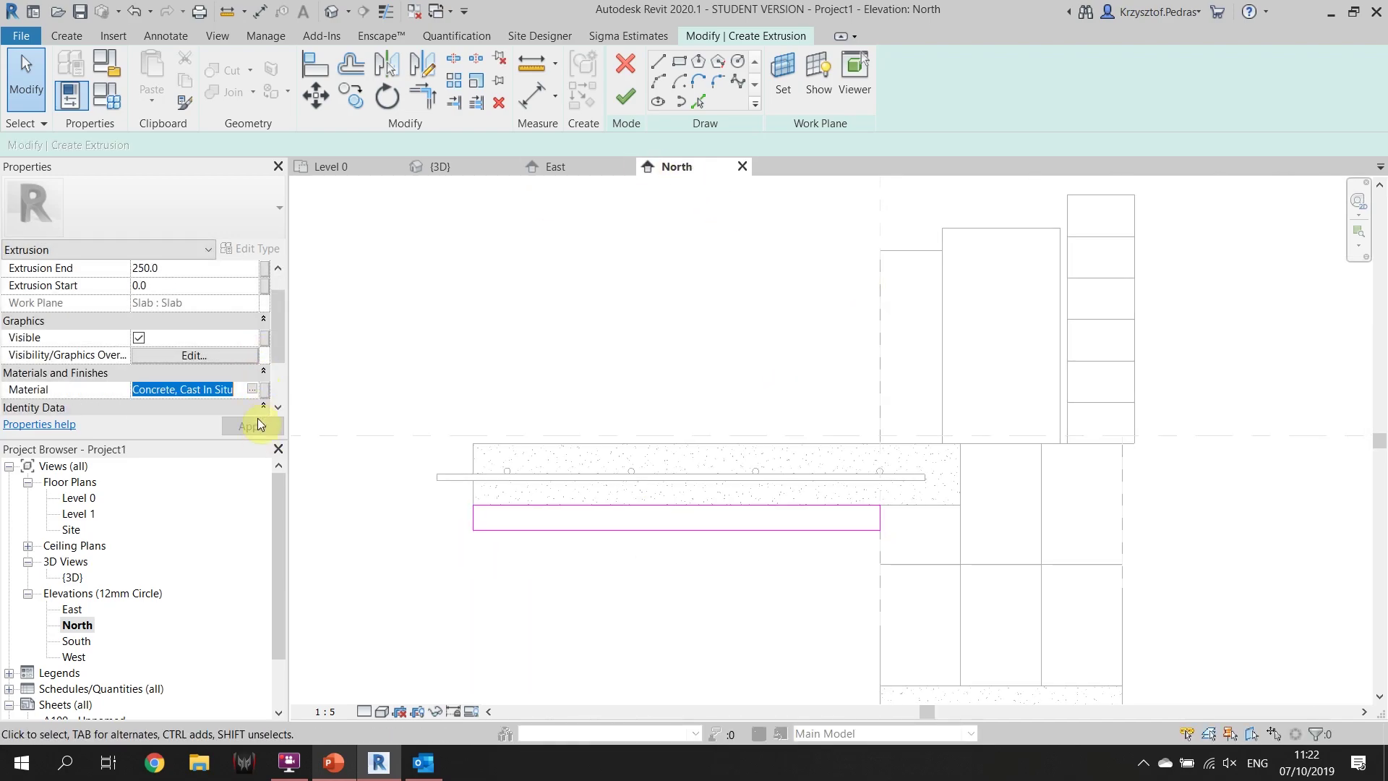
left_click(252, 390)
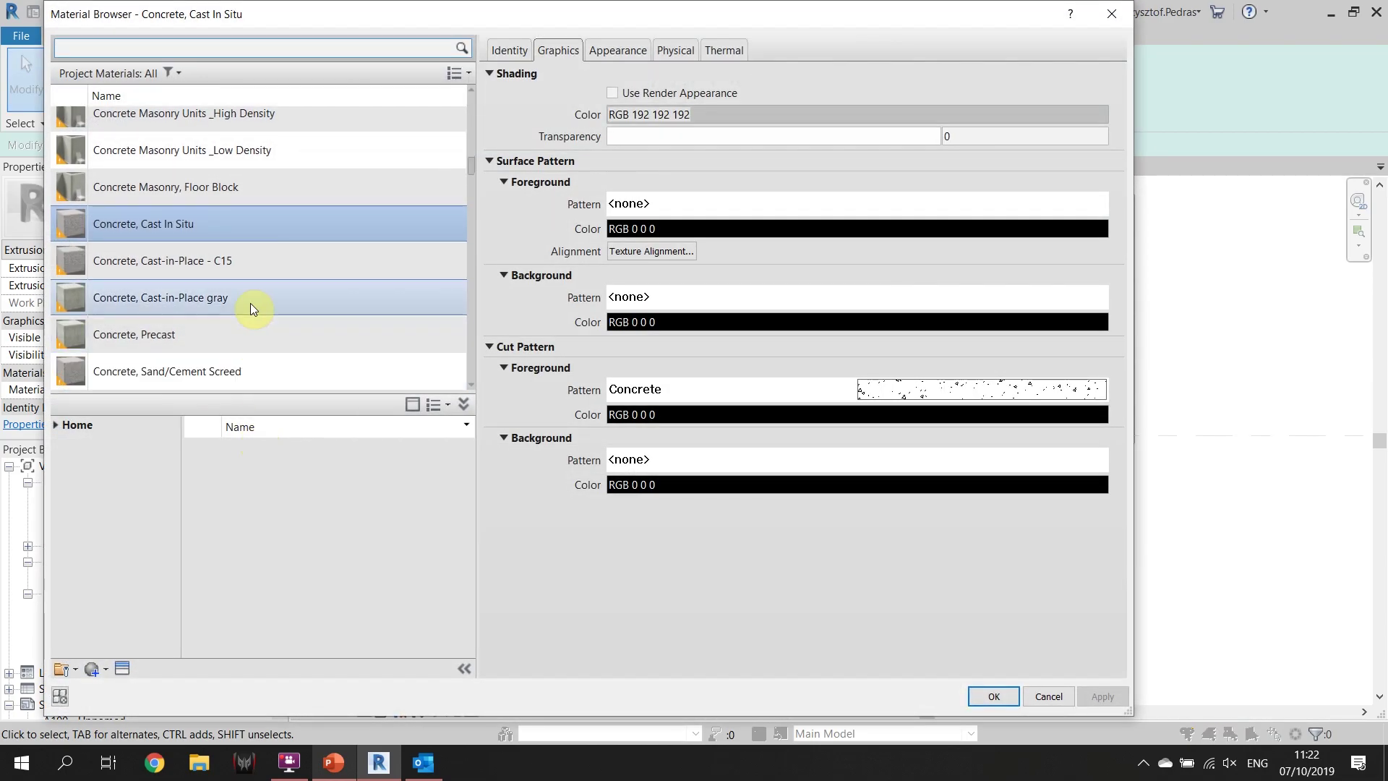
left_click(97, 673)
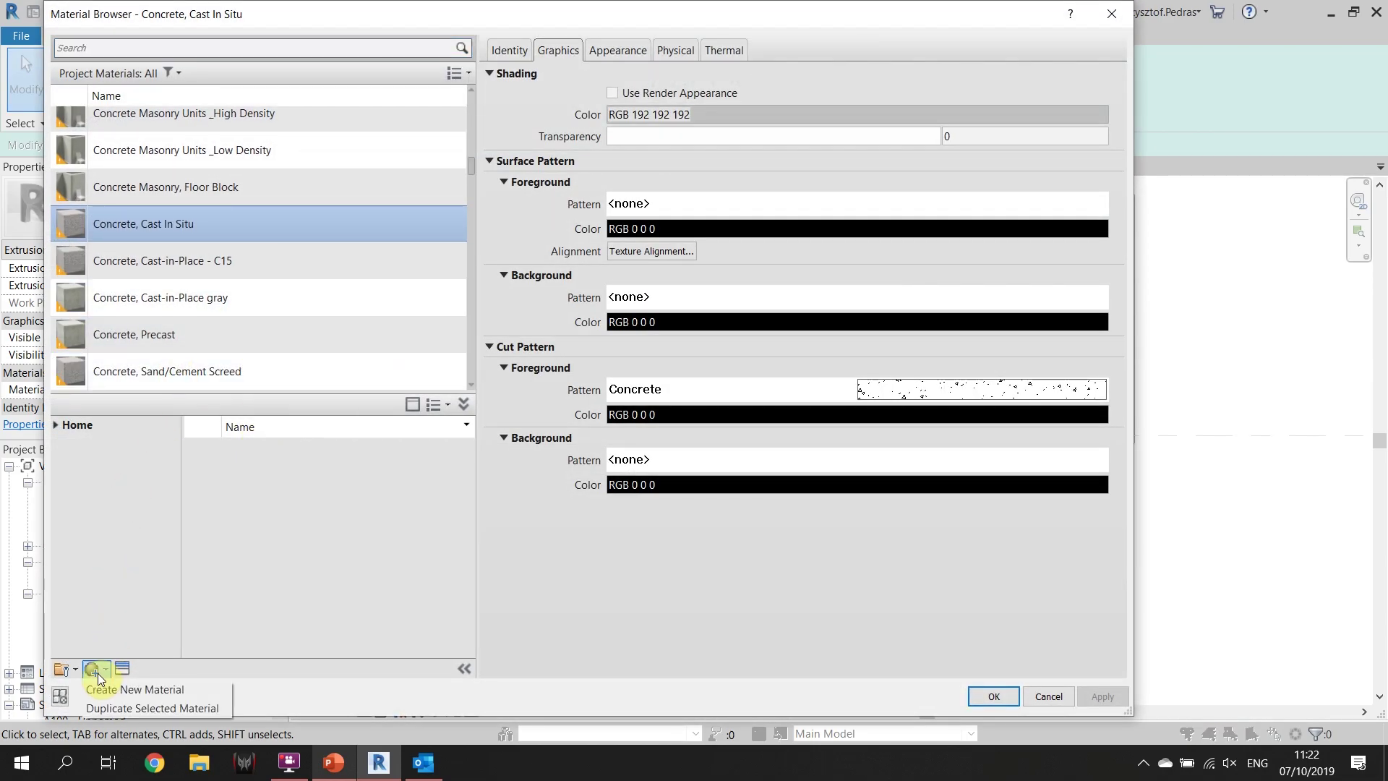
left_click(123, 692)
left_click(608, 50)
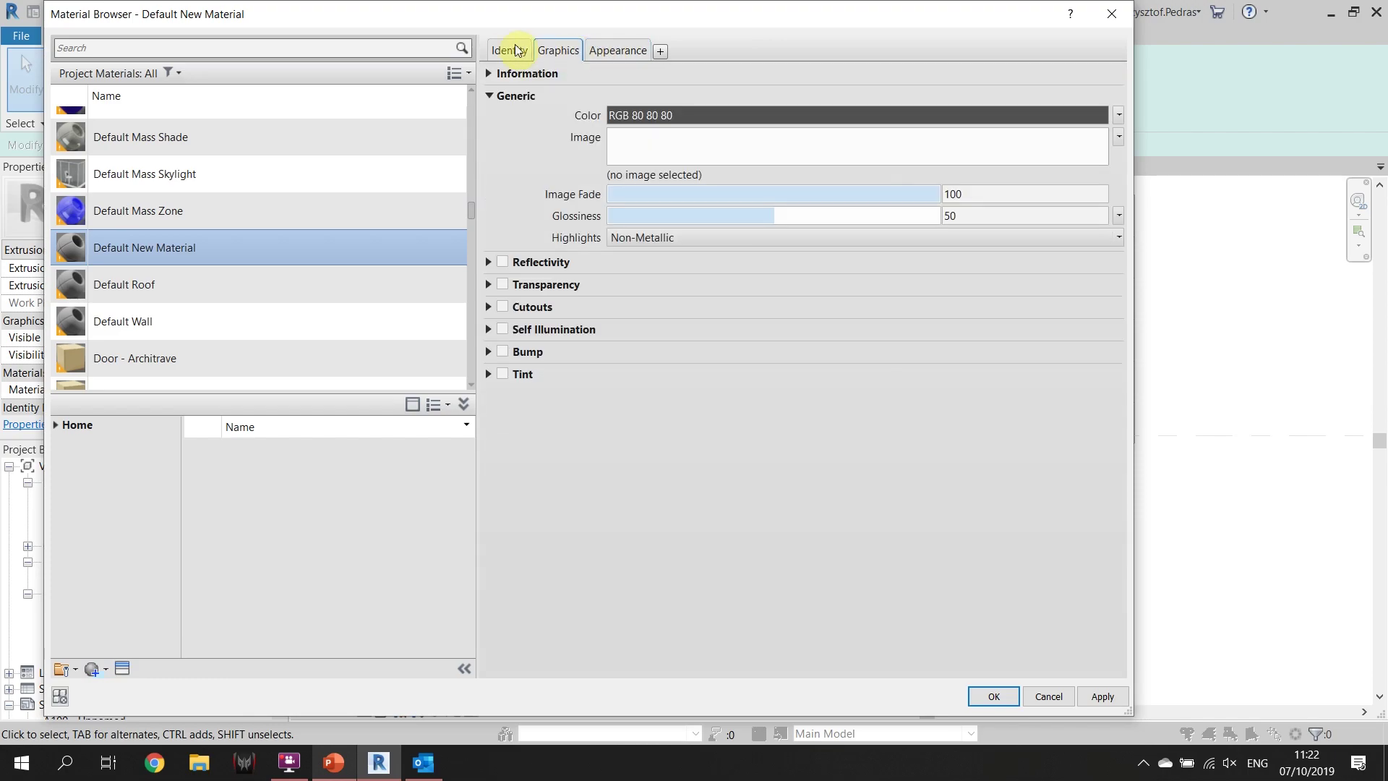
left_click(511, 49)
triple_click(753, 75)
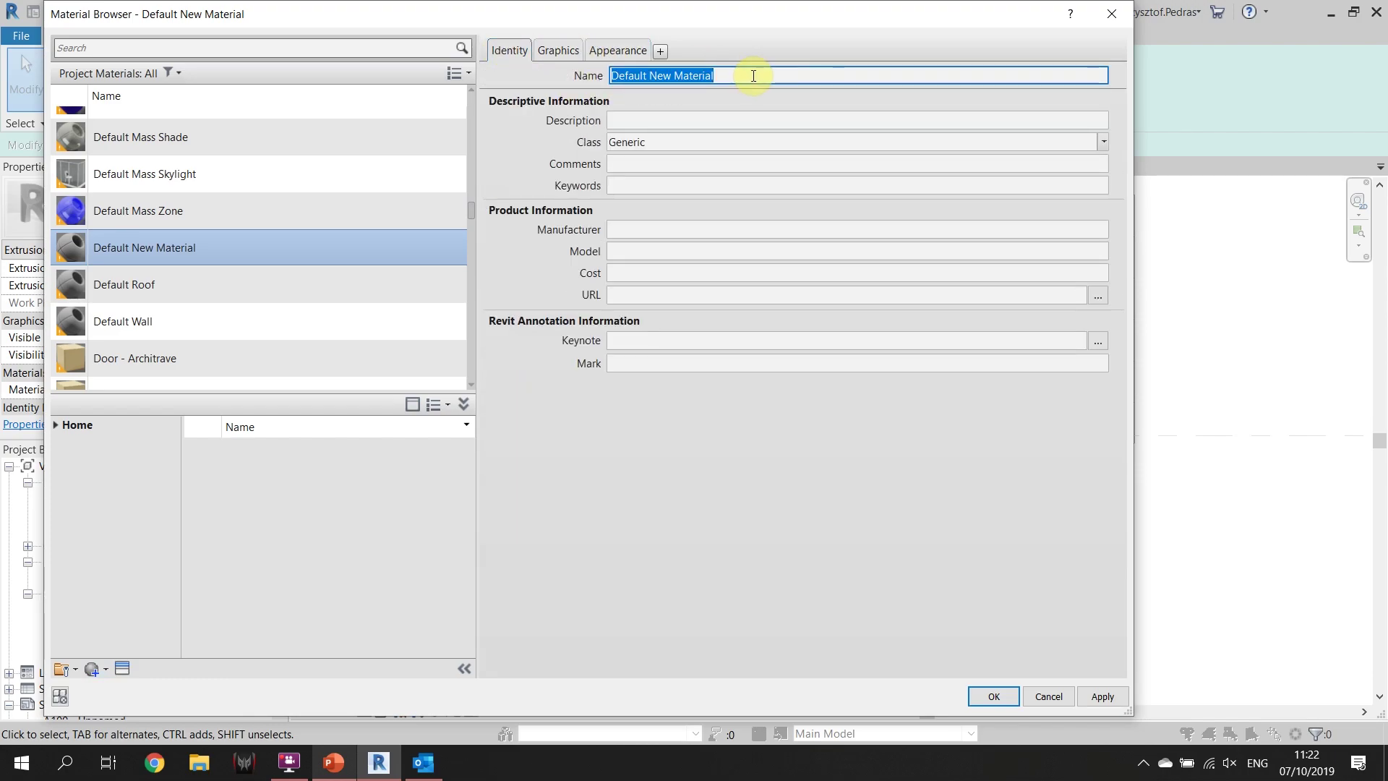
type("Polystyrene")
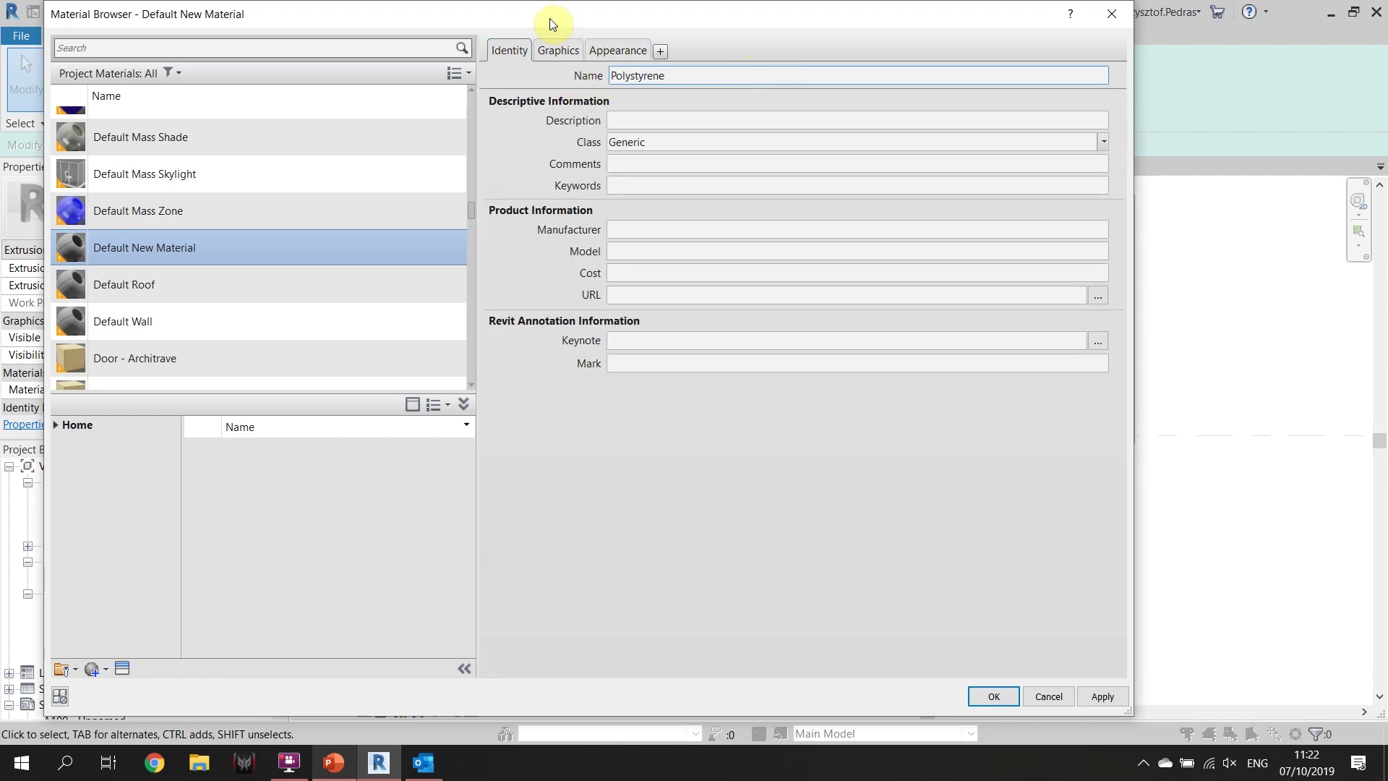
Search the appearance assets for polystyrene for the new material
left_click(618, 50)
left_click(123, 668)
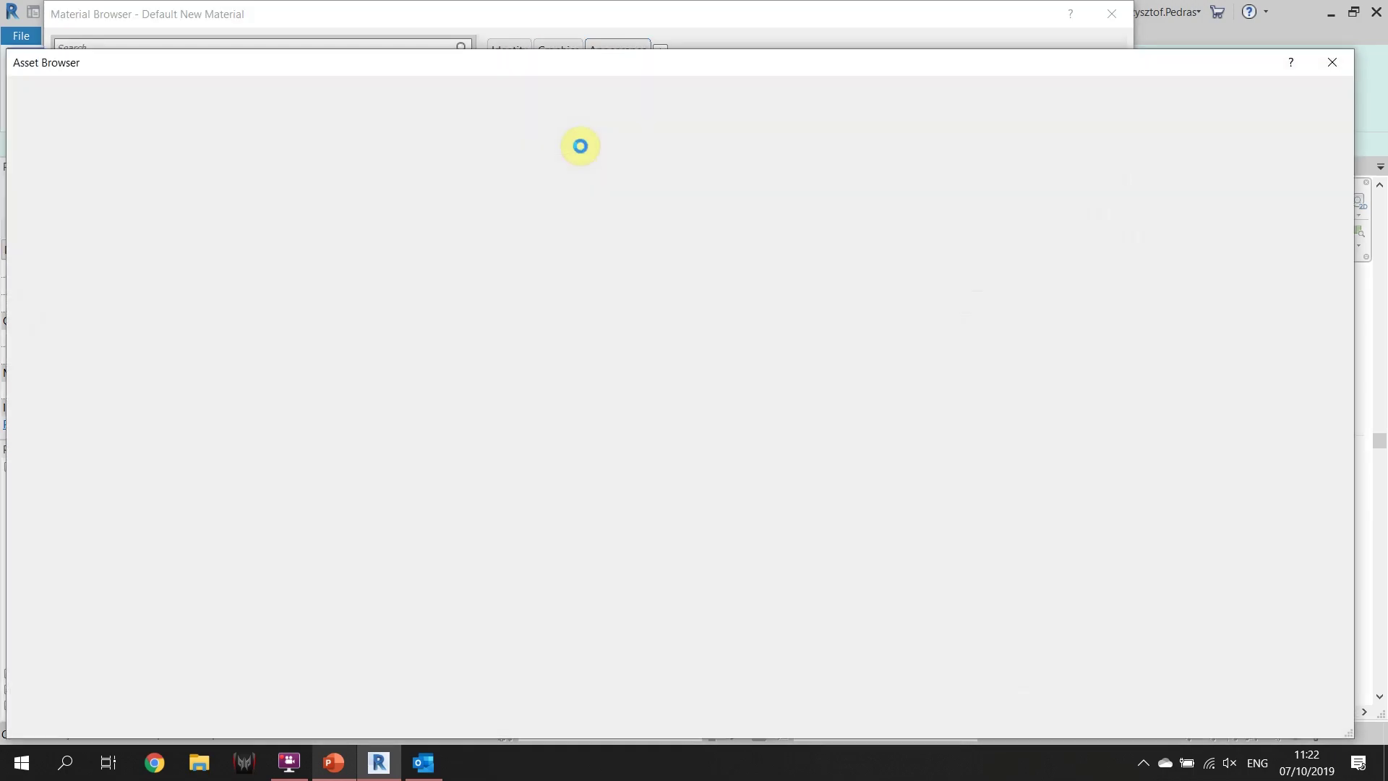
left_click(1045, 90)
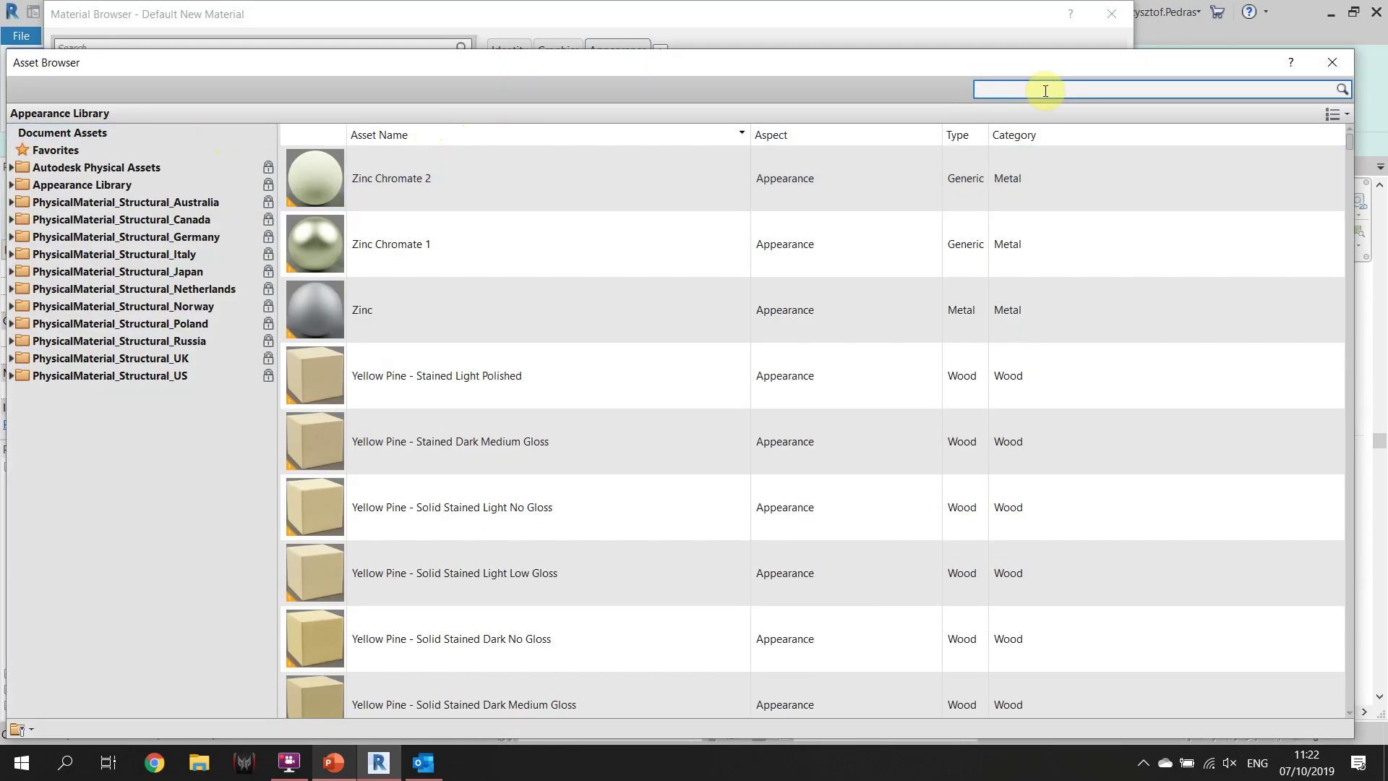
key("Return")
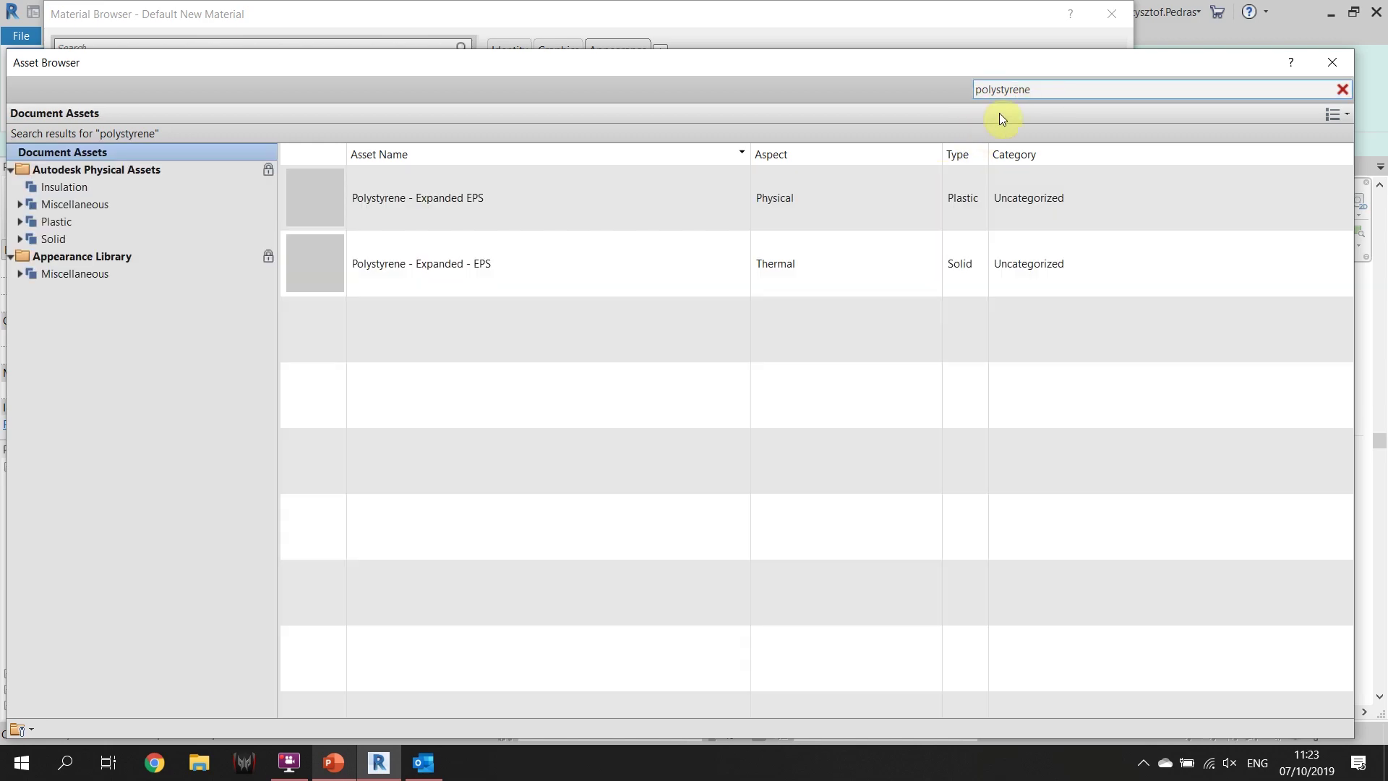
Apply the Polystyrene asset from the Appearance Library to the new material and assign that material to the extrusion
left_click(144, 171)
scroll(483, 496, "down", 3)
scroll(477, 492, "up", 3)
left_click(122, 258)
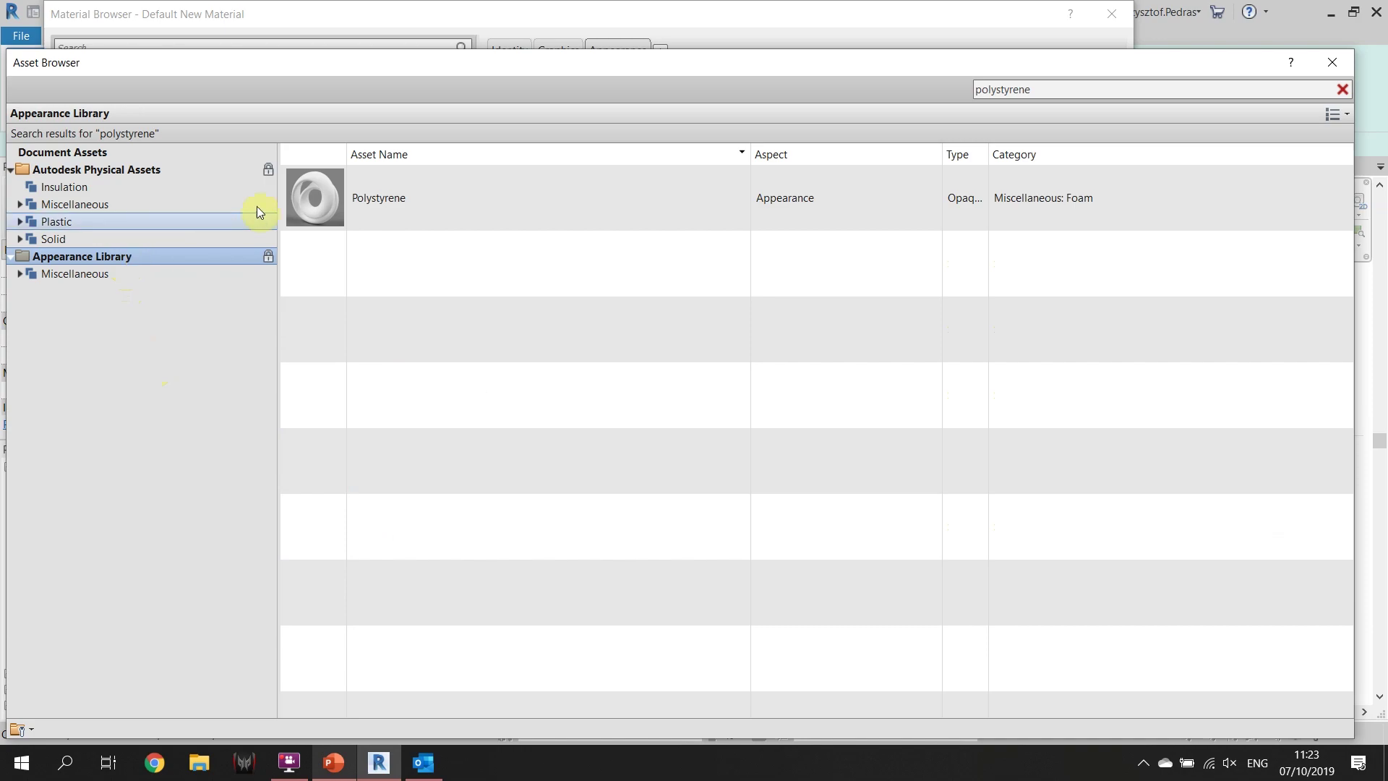
double_click(442, 198)
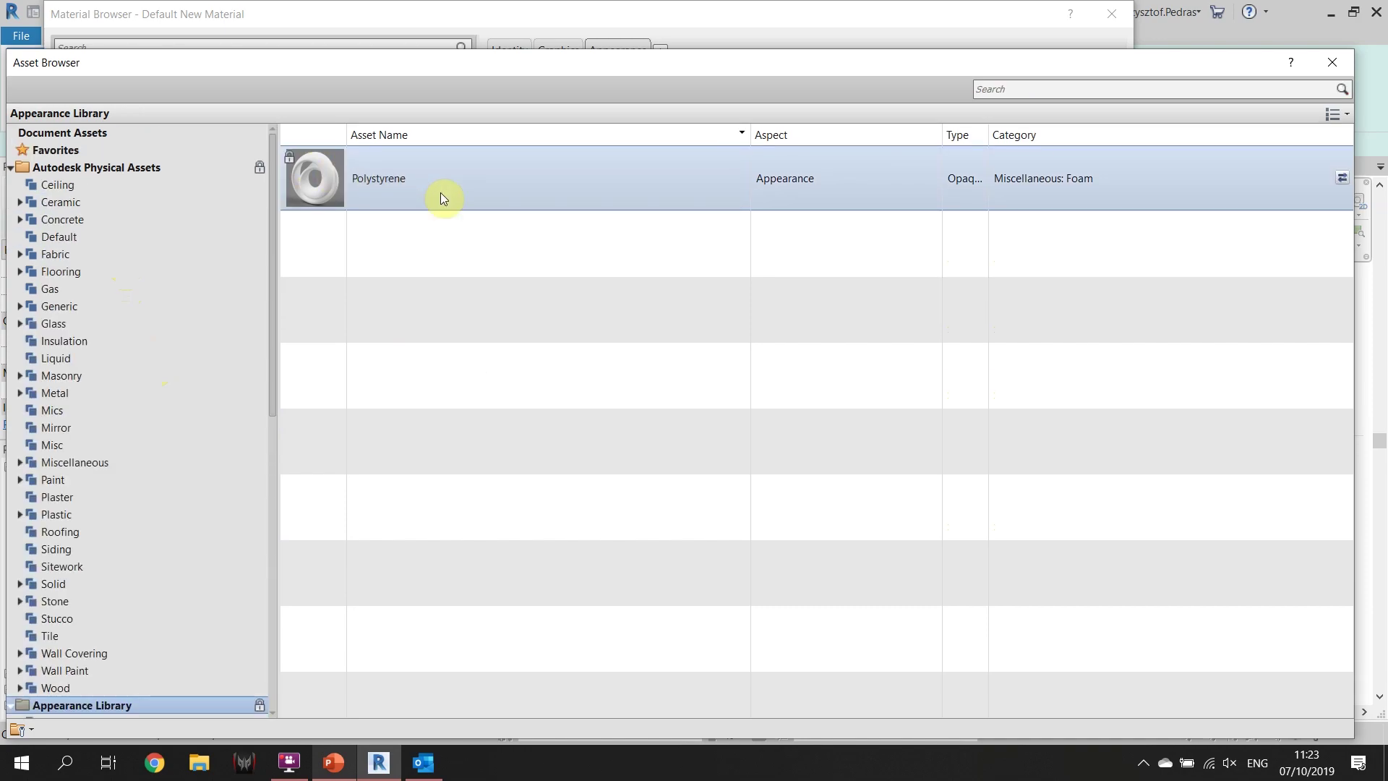
left_click(1333, 62)
left_click(804, 228)
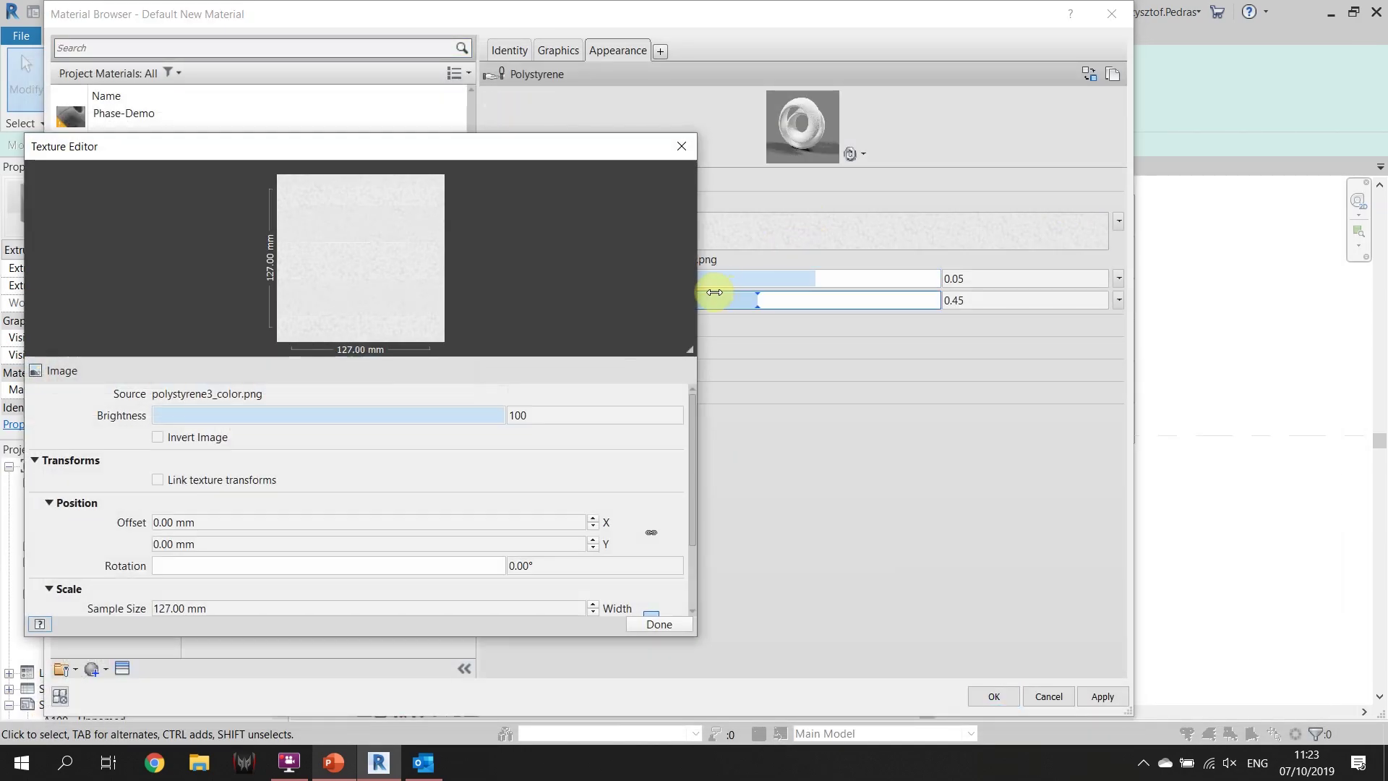
left_click(684, 148)
left_click(1002, 691)
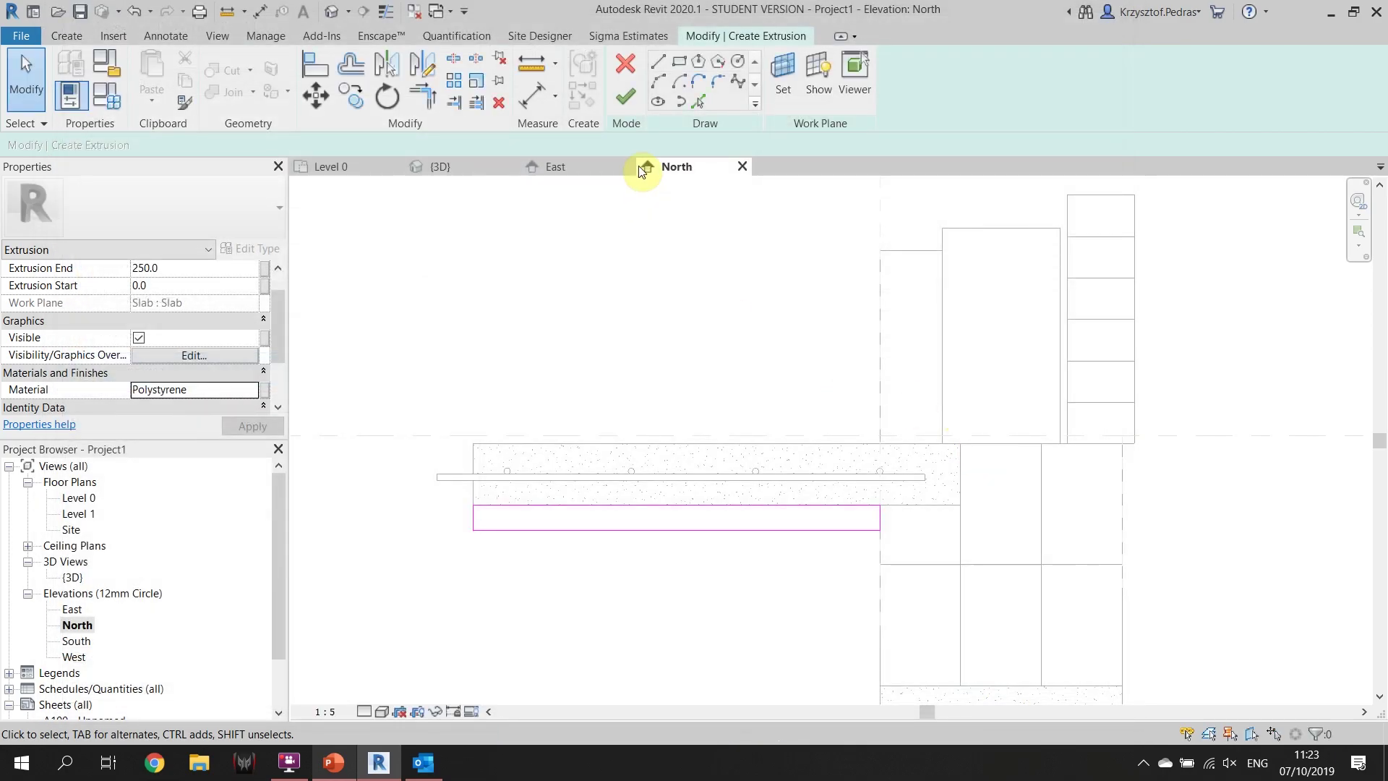
Finish the extrusion sketch and inspect the polystyrene board's texture in the 3D view
left_click(625, 96)
left_click(440, 166)
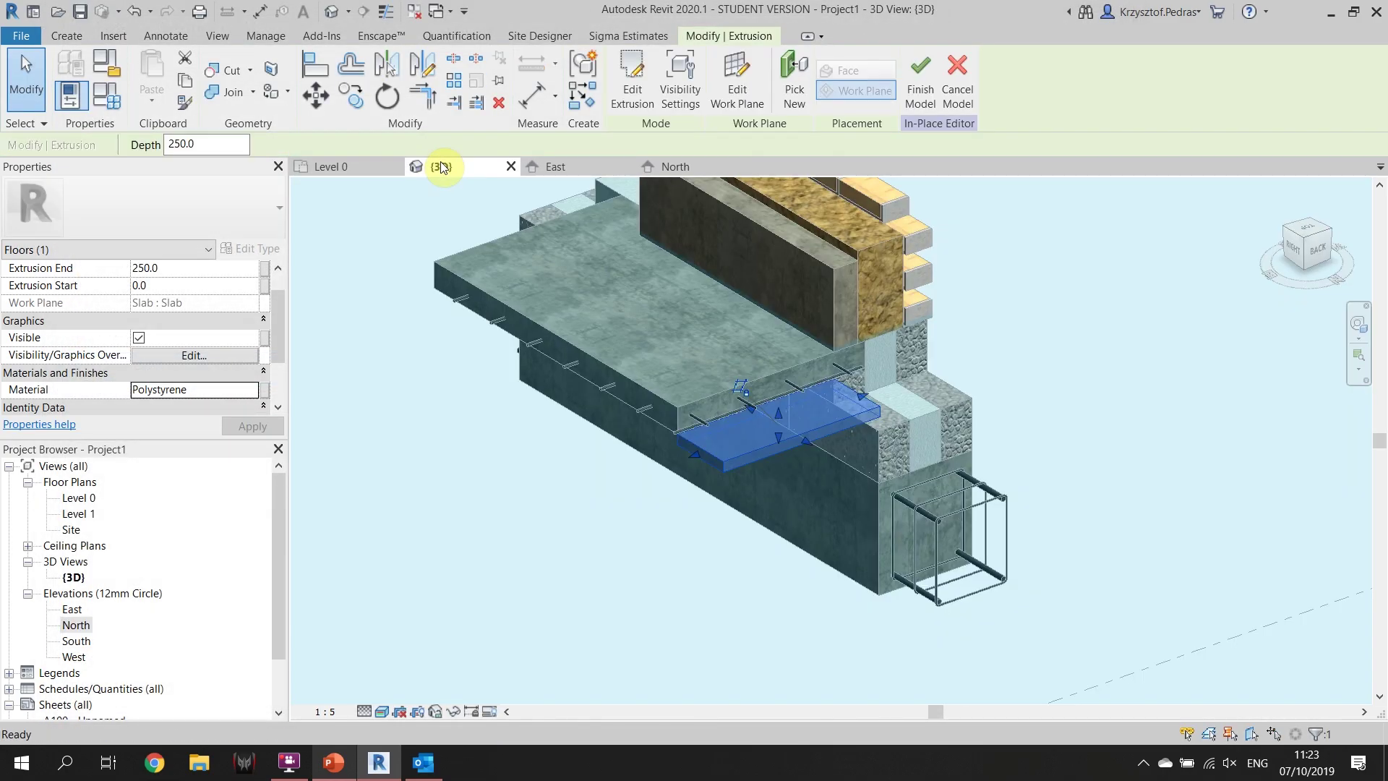
scroll(710, 399, "up", 5)
scroll(761, 530, "up", 5)
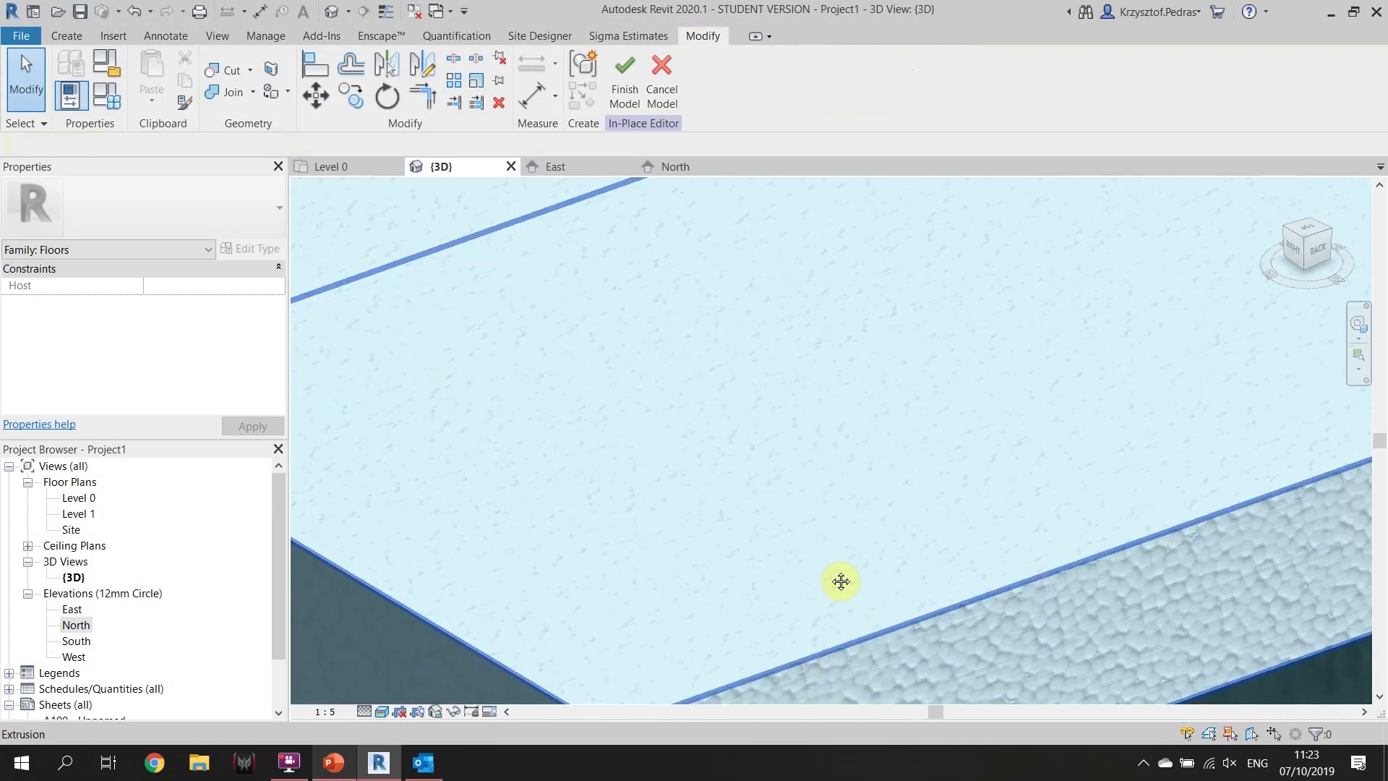
scroll(718, 405, "down", 8)
Stretch the polystyrene extrusion in 3D so it runs along the full length of the slab
left_click(731, 453)
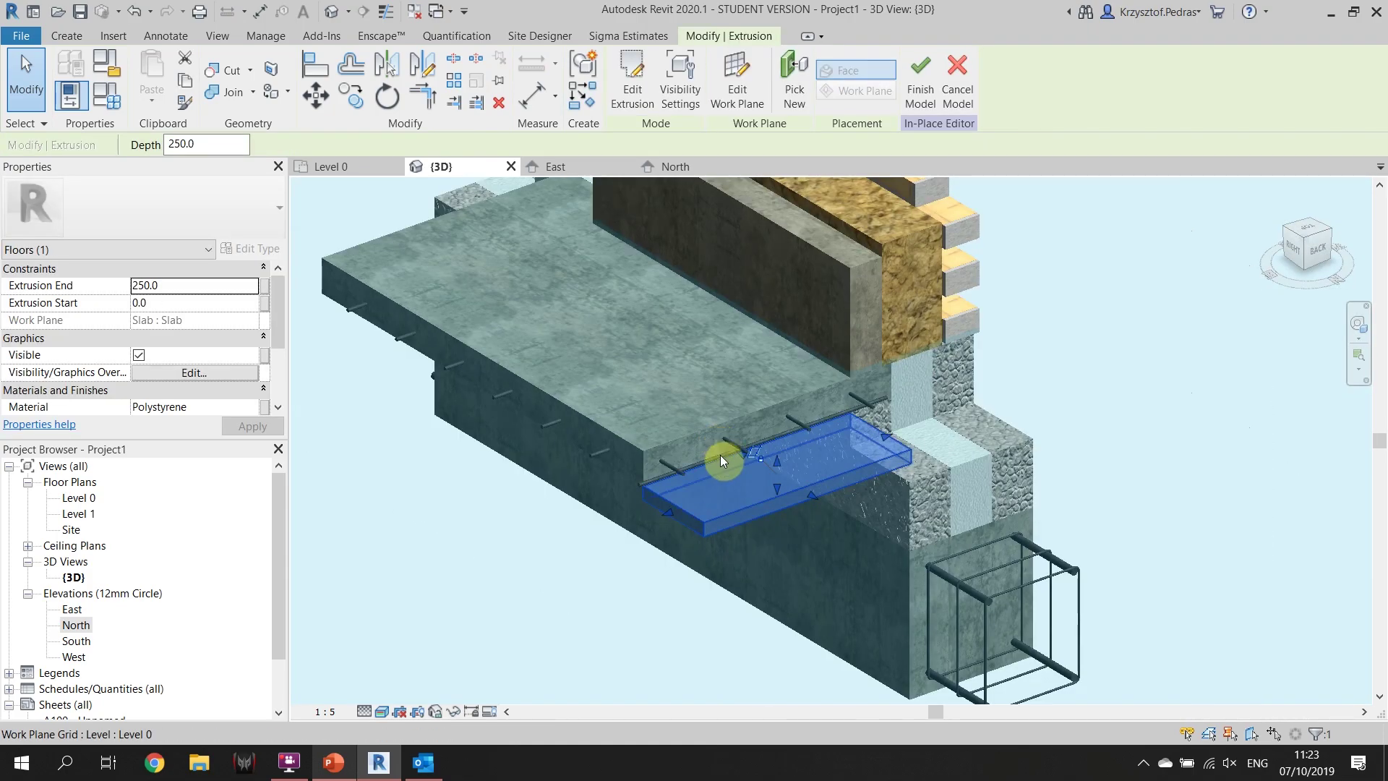
left_click_drag(737, 459, 765, 468)
left_click(1052, 210)
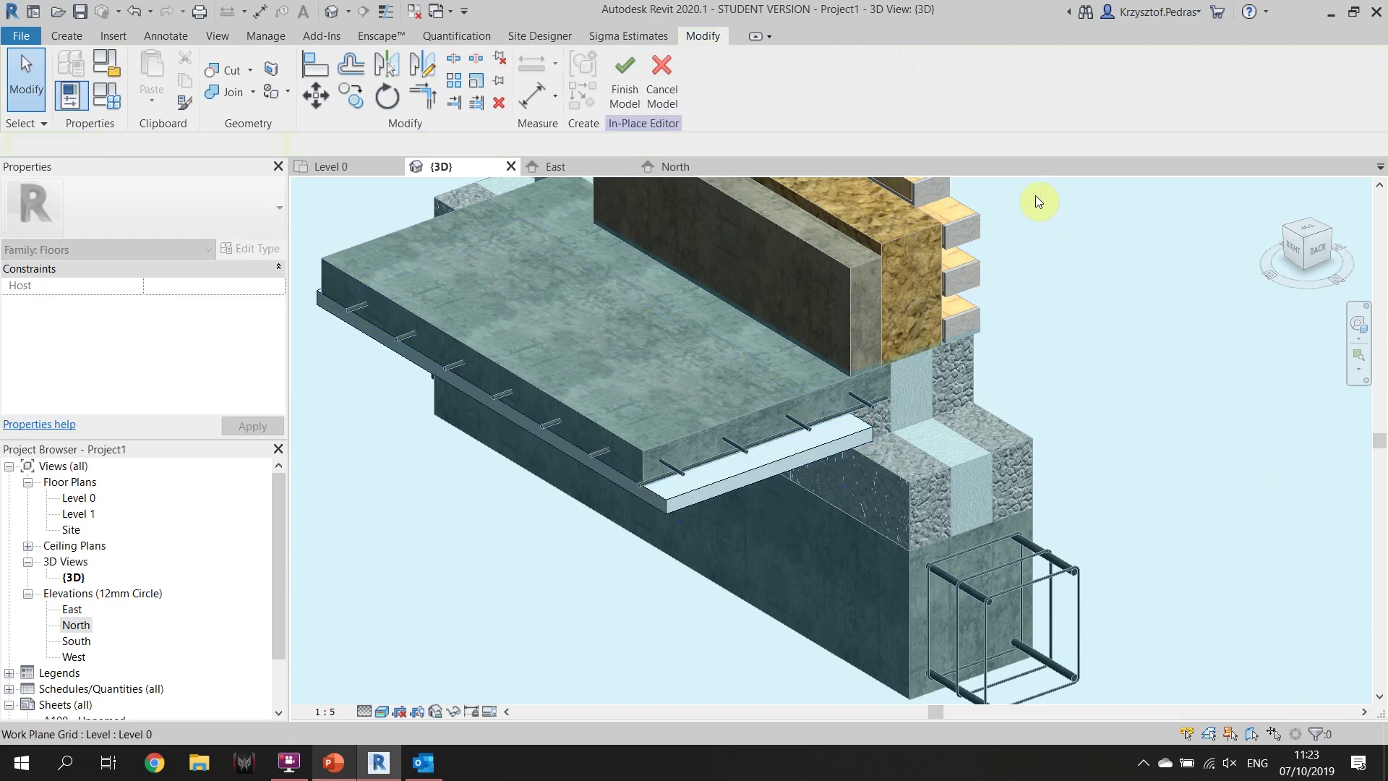
Copy the polystyrene board twice straight down in the North elevation, stacking three layers beneath the slab
left_click(669, 167)
left_click(657, 478)
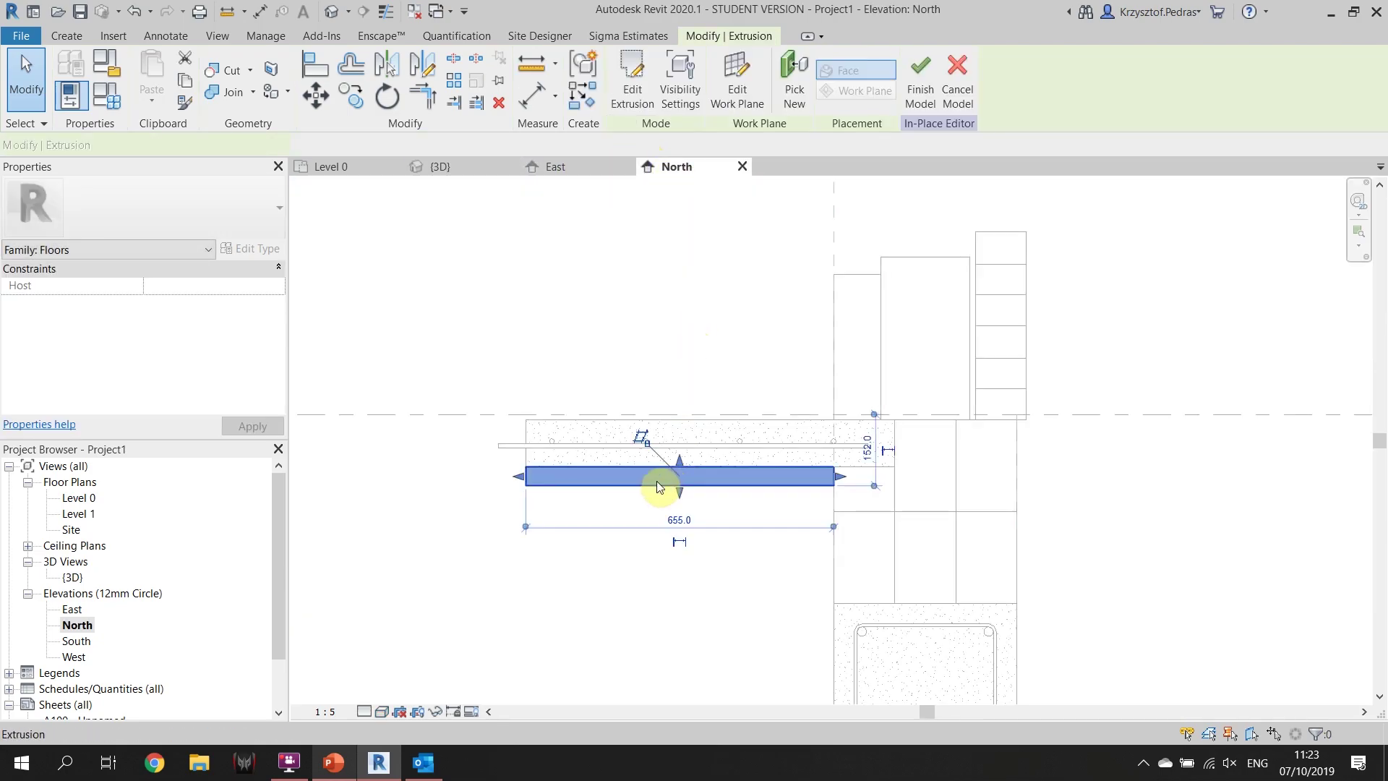
left_click(351, 95)
scroll(521, 510, "up", 3)
left_click(538, 431)
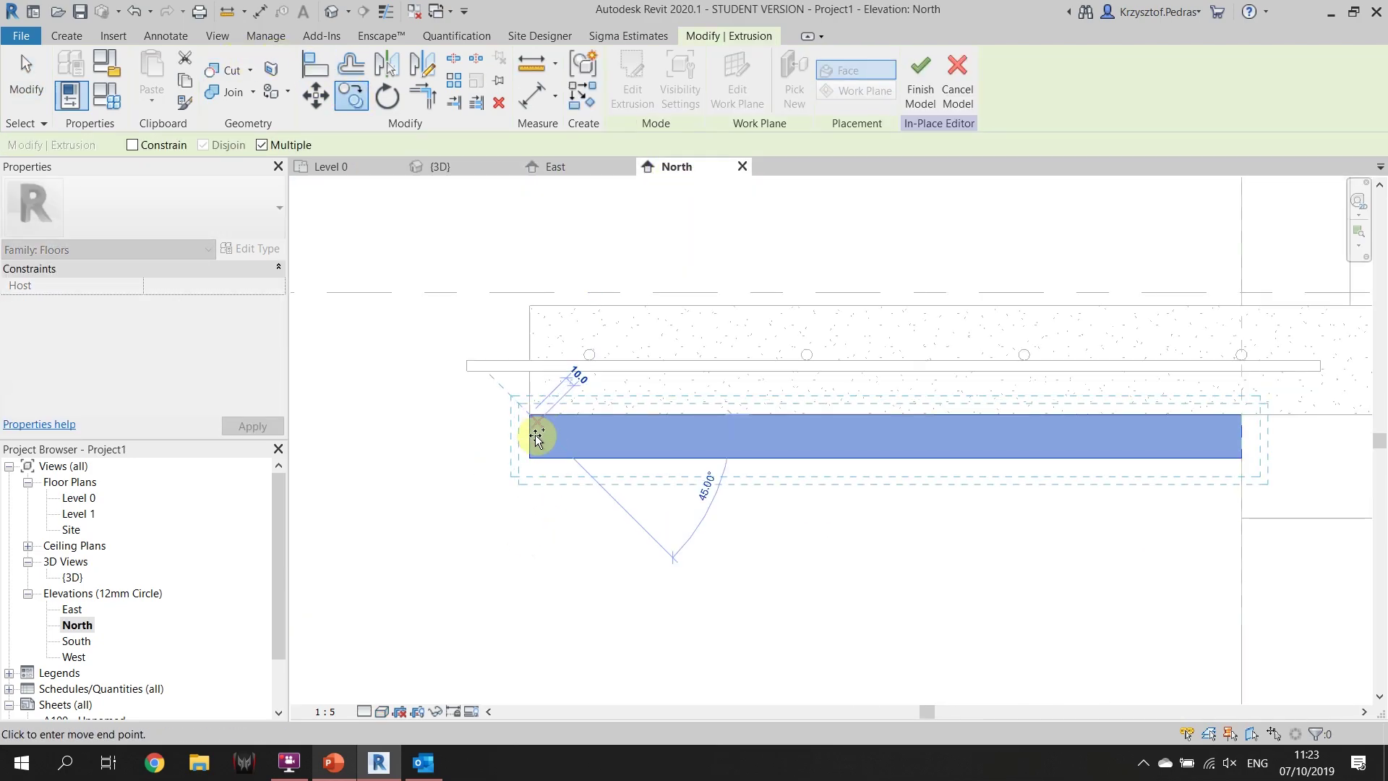
left_click(532, 502)
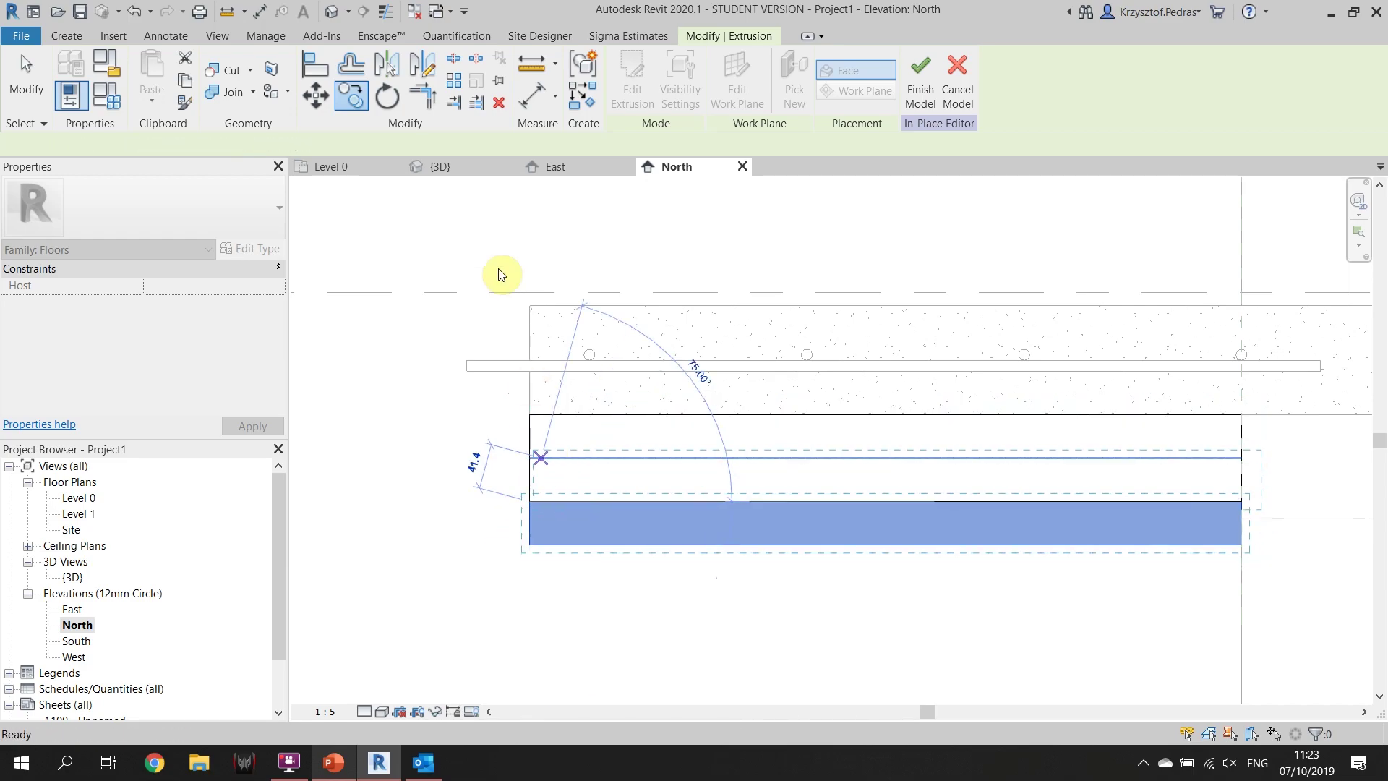
key("Escape")
Examine the ends of the stacked polystyrene boards in the 3D view and in the North elevation
left_click(439, 167)
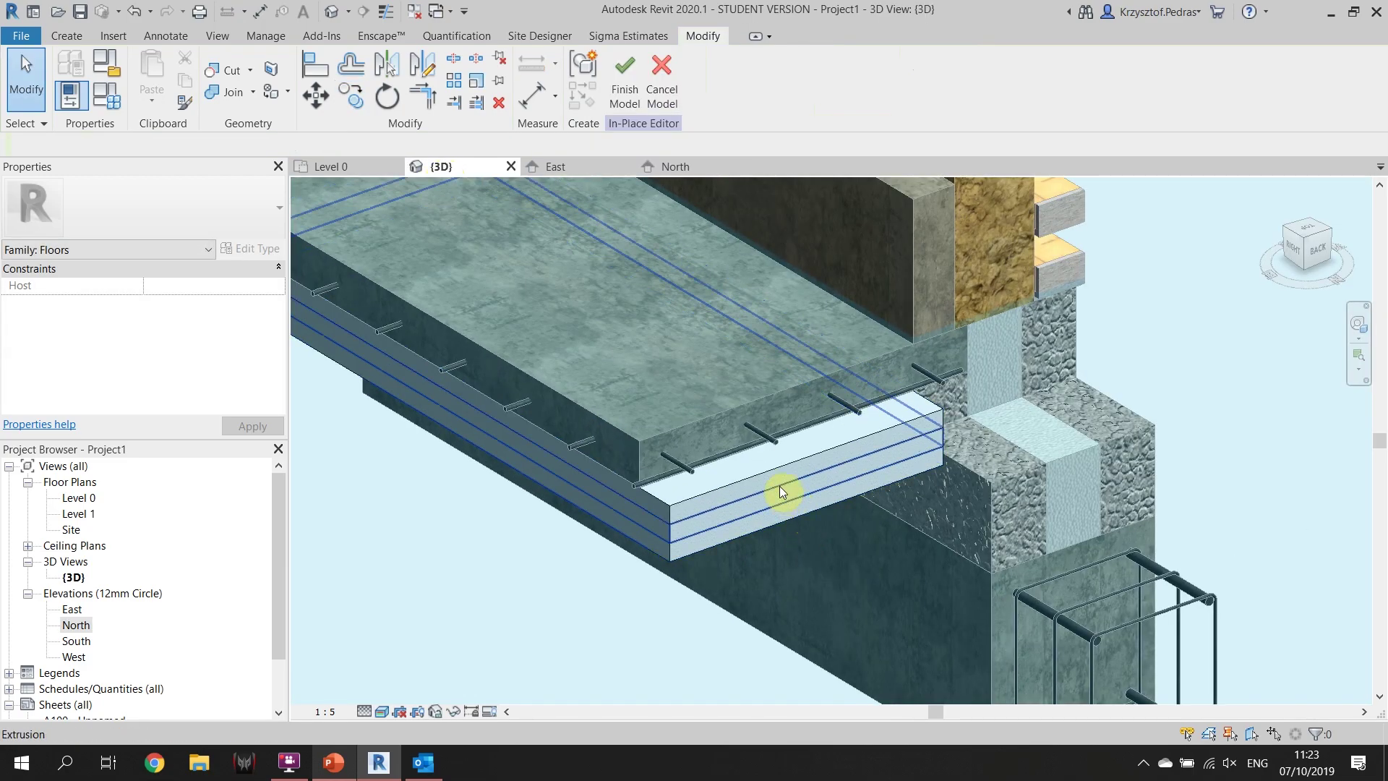
left_click(779, 492)
scroll(753, 480, "up", 4)
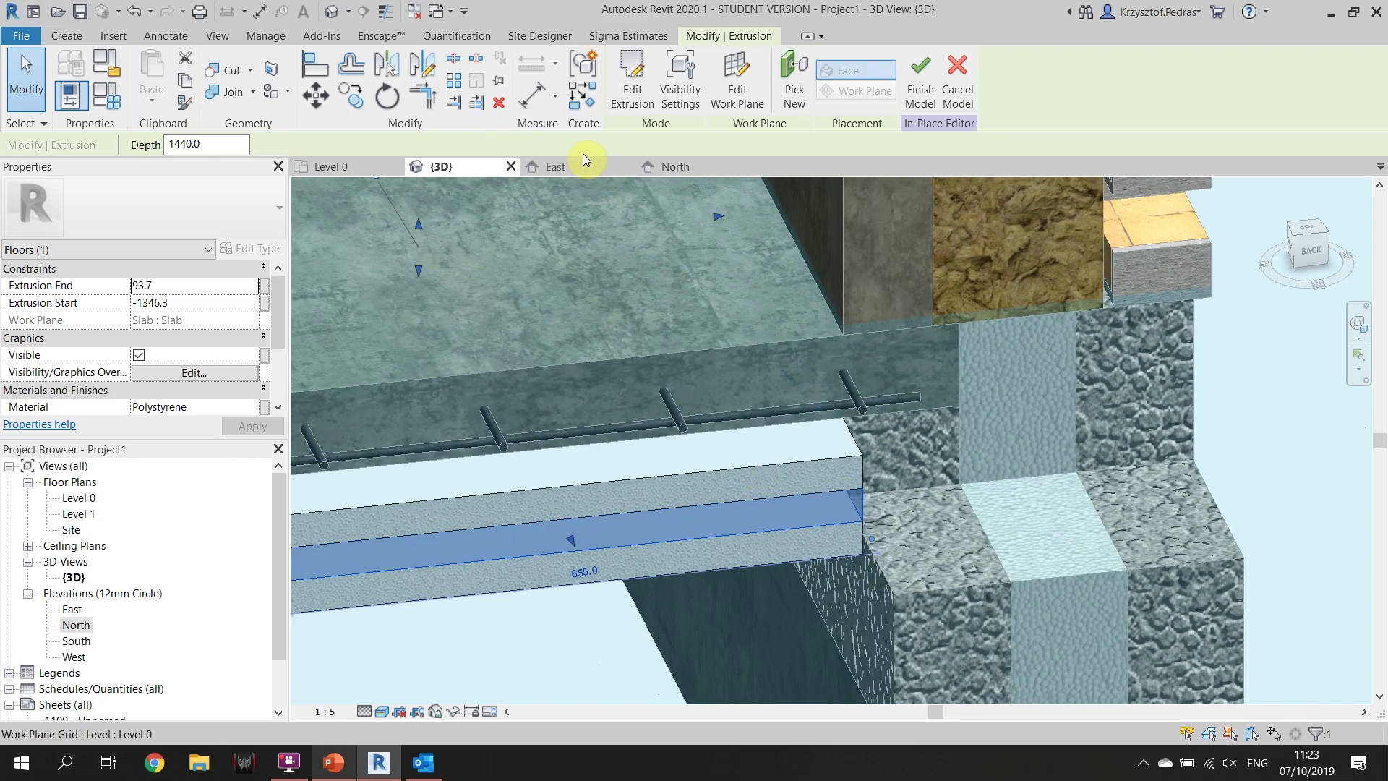
left_click(574, 168)
key("ctrl+Tab")
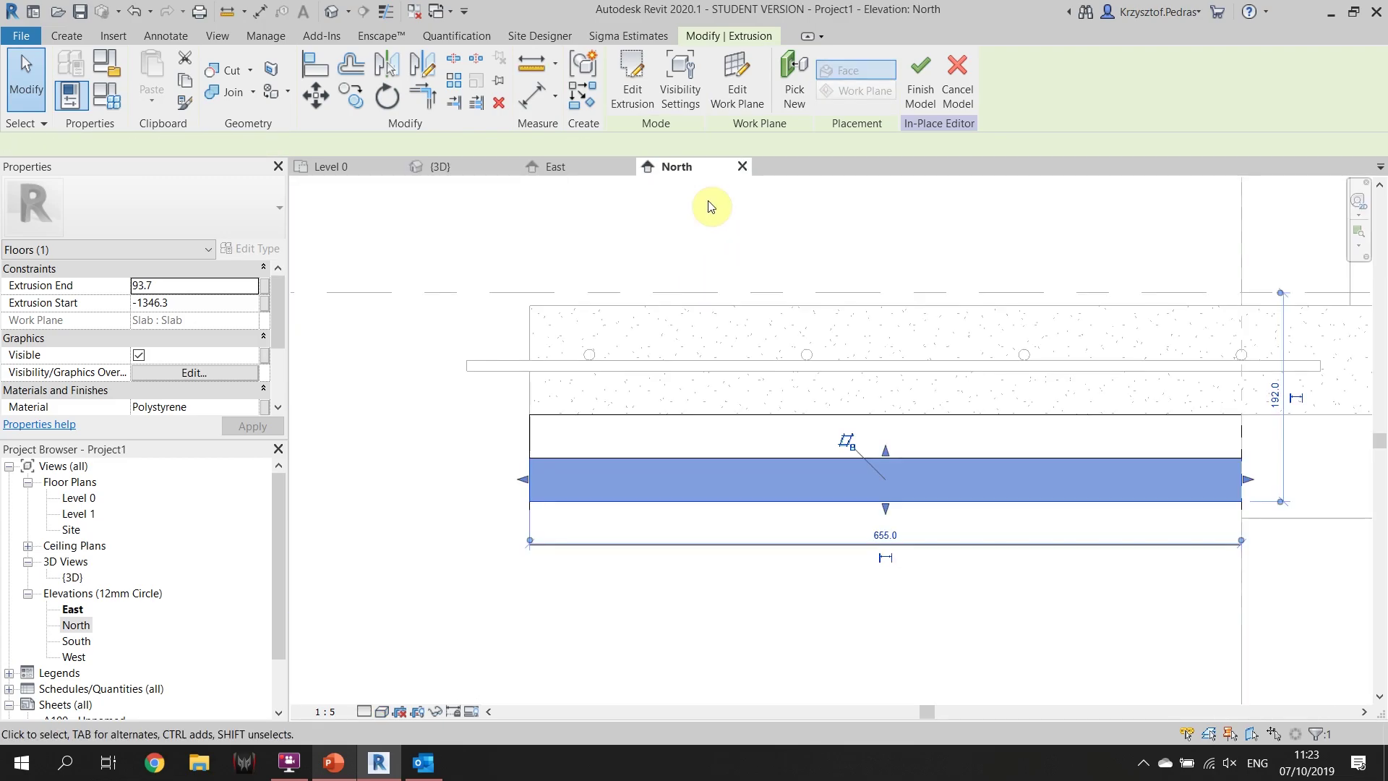
scroll(846, 443, "up", 2)
scroll(930, 490, "down", 2)
key("Escape")
Edit the middle polystyrene board's extrusion sketch so that its width in the North elevation is 300 mm
left_click(950, 493)
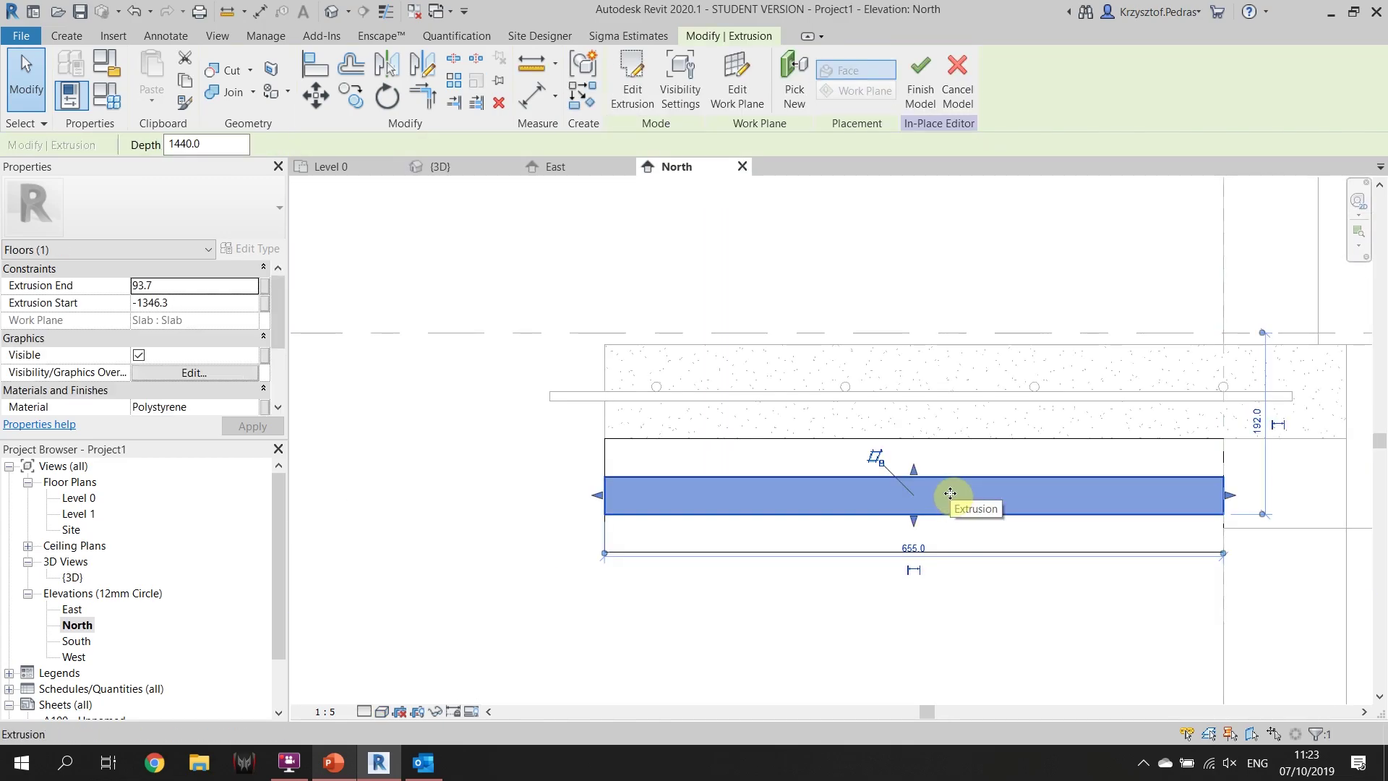
middle_click_drag(1069, 502, 983, 493)
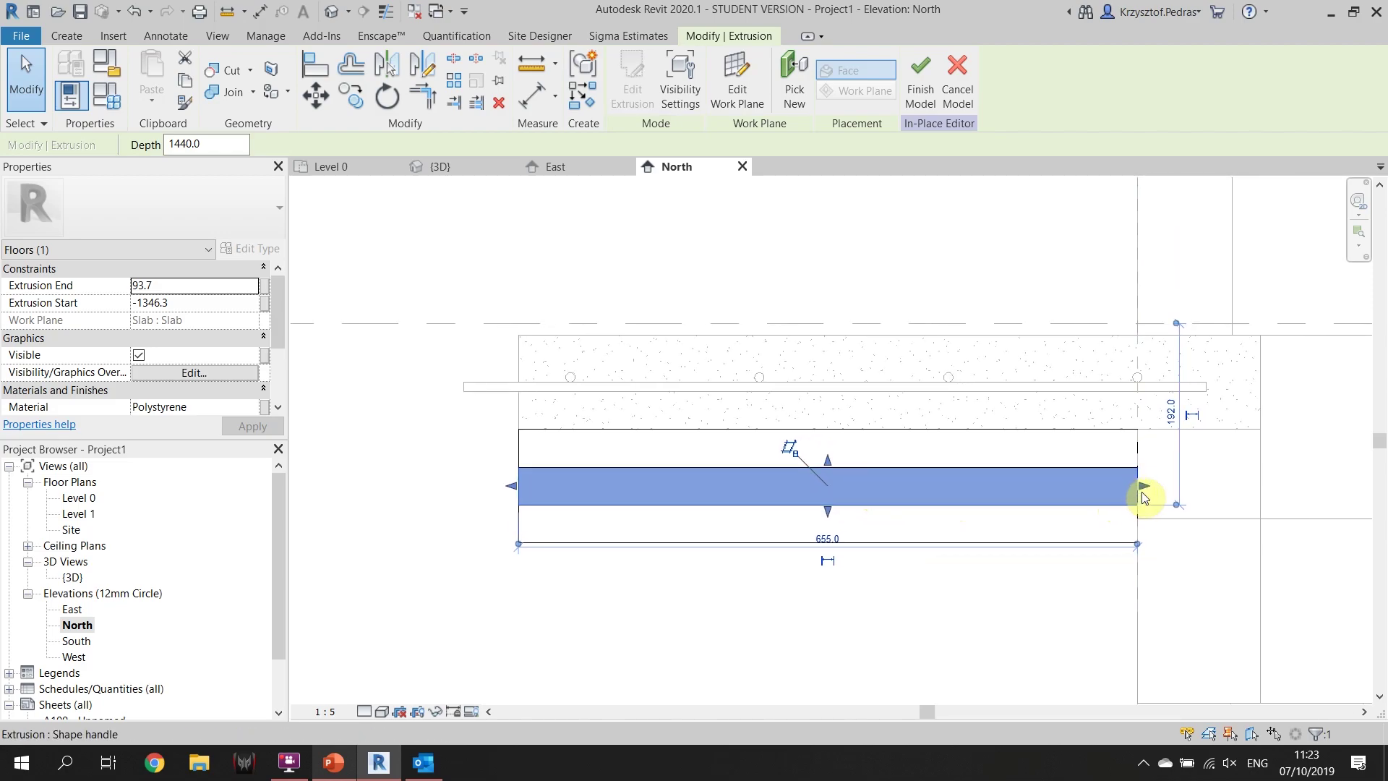
key("Escape")
left_click(980, 490)
double_click(982, 491)
left_click_drag(1077, 434, 1258, 561)
left_click(835, 538)
type("600")
key("BackSpace")
key("BackSpace")
type("300")
key("Return")
left_click(626, 96)
key("Escape")
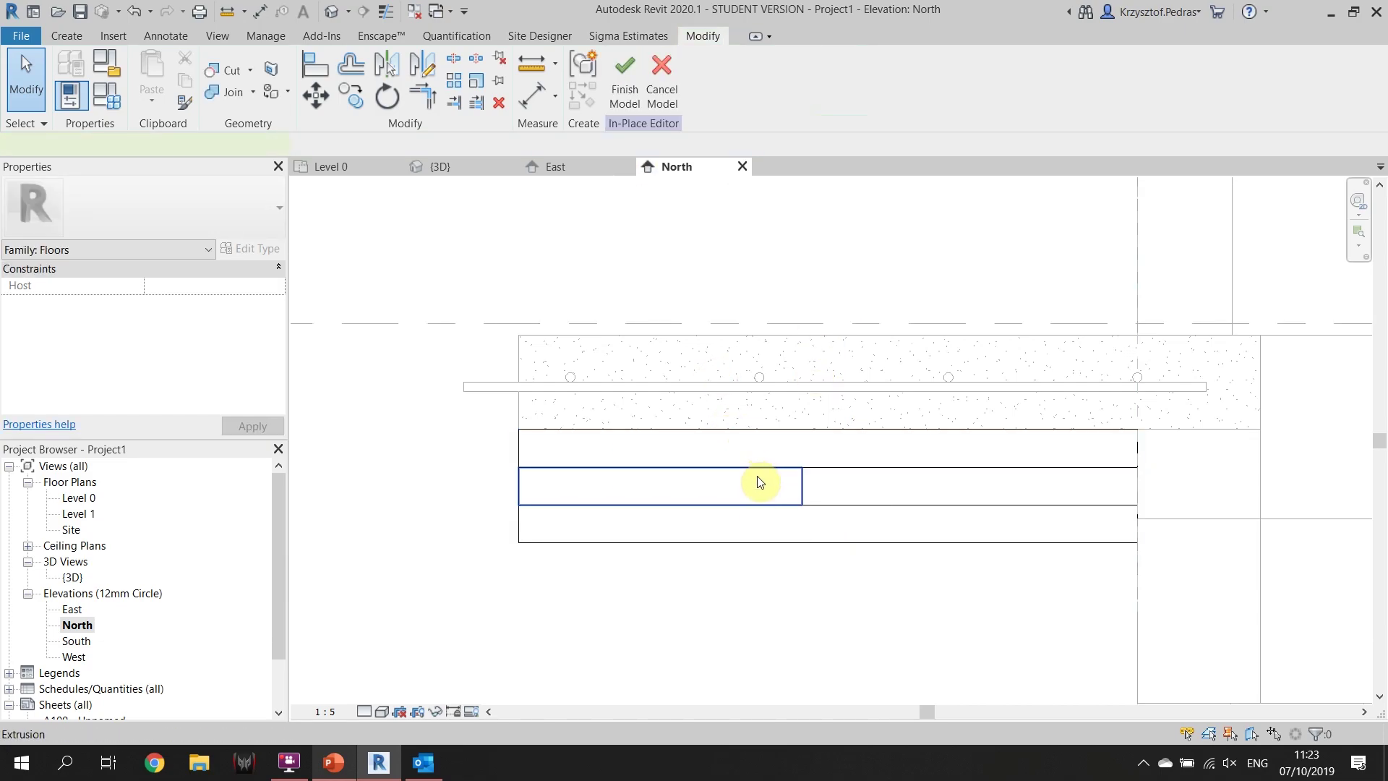
Copy the 300 mm middle board so the duplicate butts against its inner end in the same layer
left_click(759, 482)
key("c")
key("o")
left_click(522, 467)
left_click(802, 468)
key("Escape")
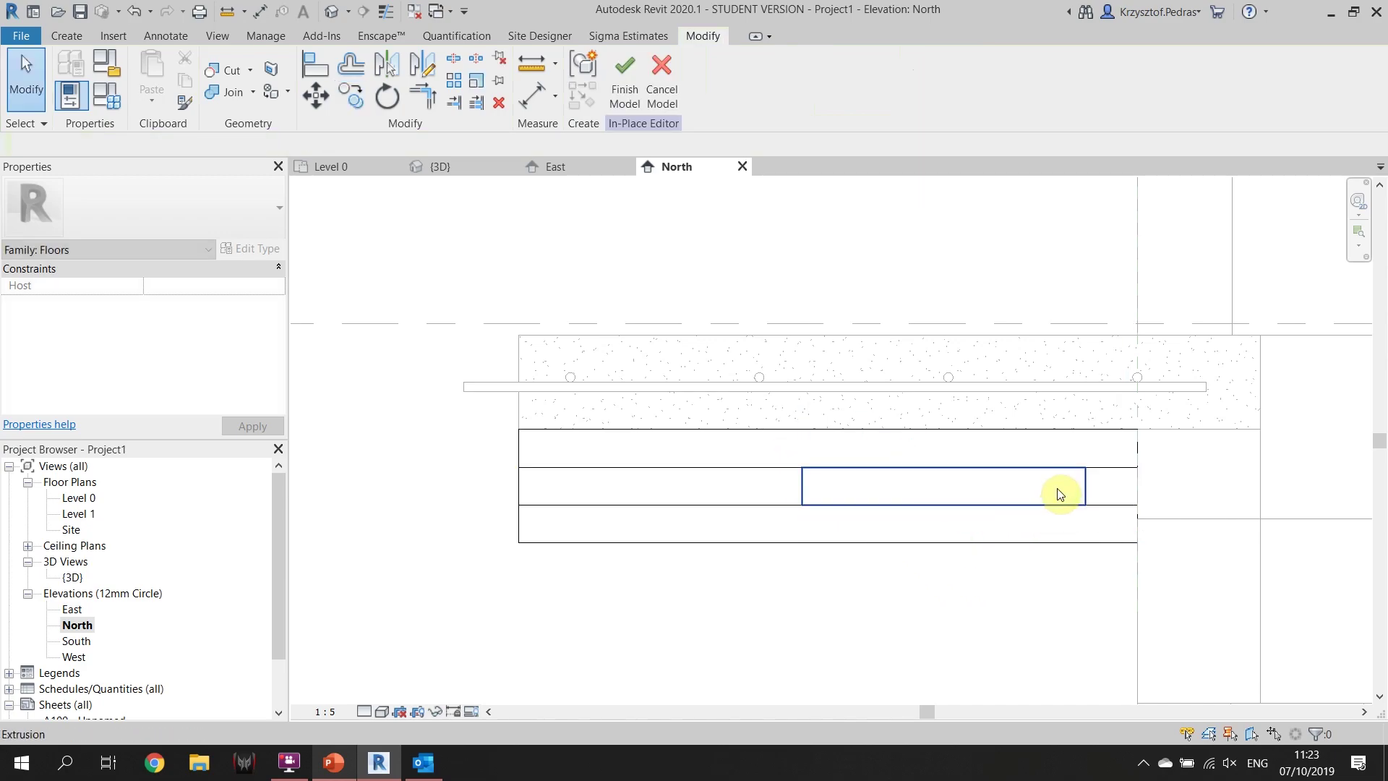
left_click(1060, 494)
key("Escape")
Stretch the lower polystyrene boards' exposed ends in 3D so the layers step outward beneath the slab
left_click(444, 167)
scroll(619, 535, "down", 3)
middle_click_drag(619, 535, 702, 519, "shift")
scroll(705, 500, "up", 3)
left_click(778, 518)
left_click_drag(779, 519, 969, 473)
key("Escape")
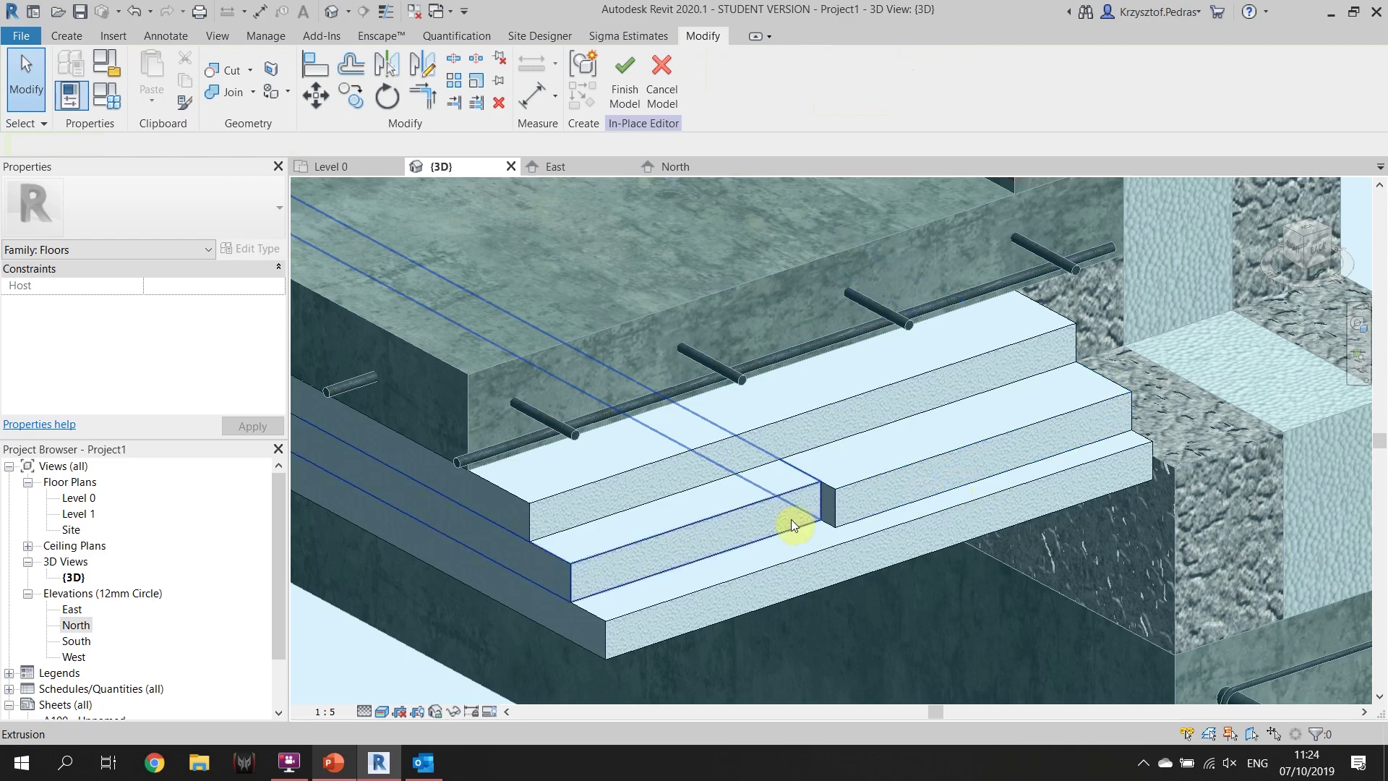
Finish the in-place polystyrene model and check the stepped layers within the whole detail
scroll(681, 510, "down", 6)
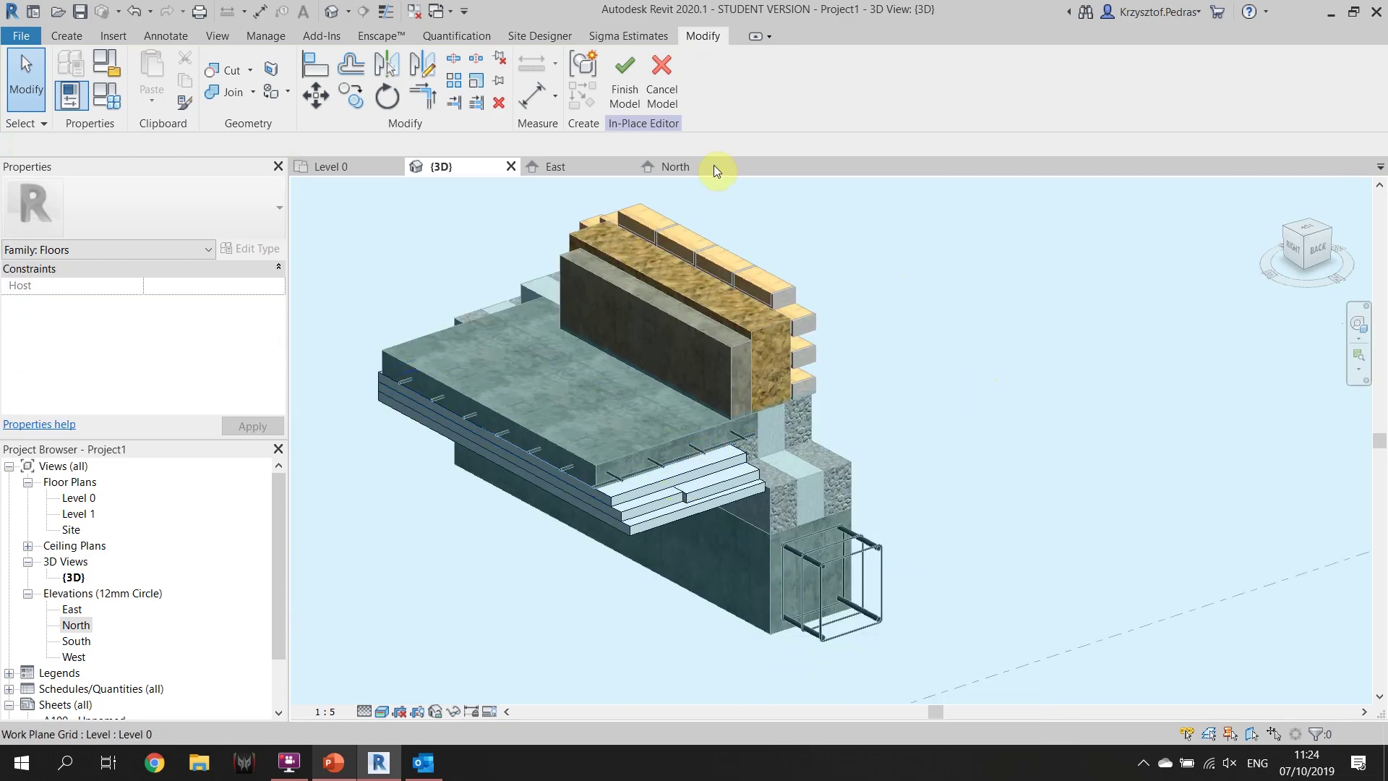
left_click(623, 85)
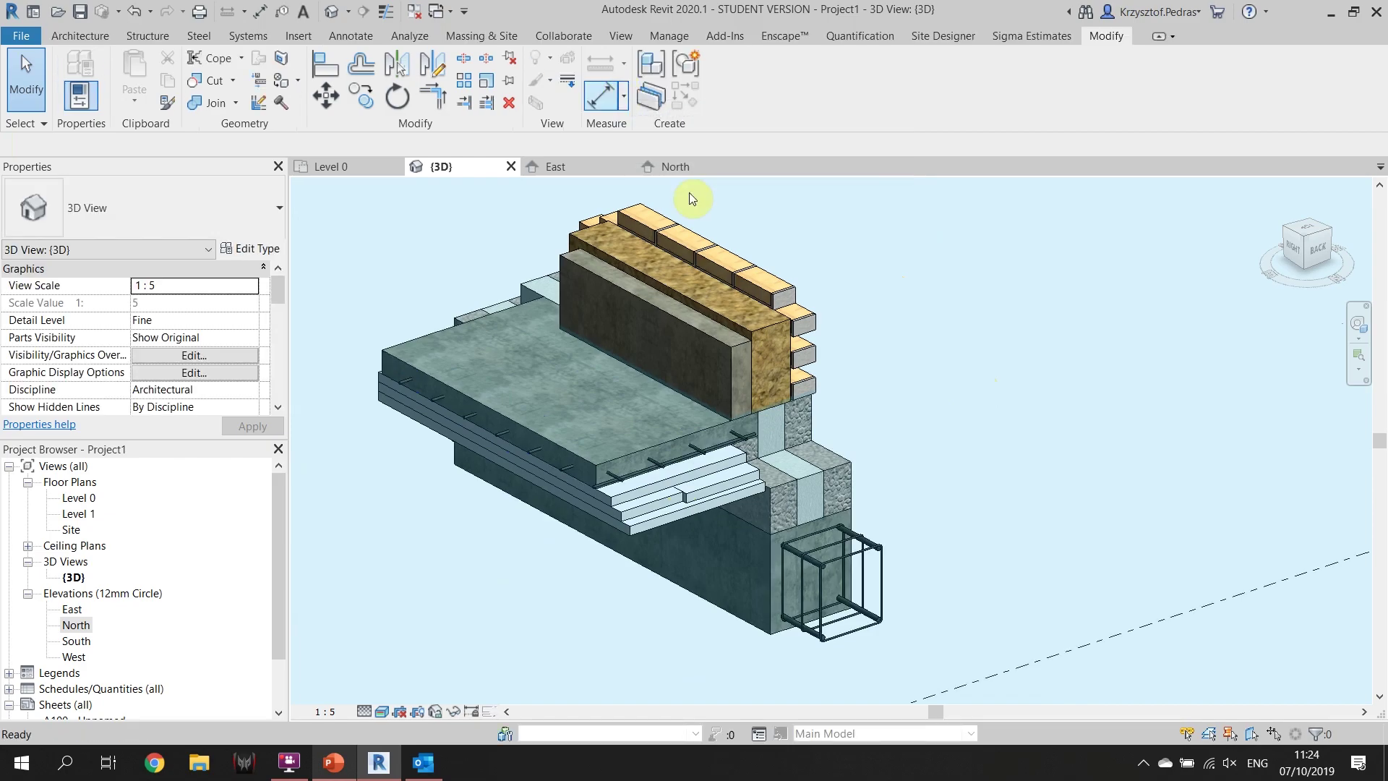
scroll(574, 399, "up", 2)
scroll(575, 399, "down", 1)
left_click(575, 399)
left_click(1000, 348)
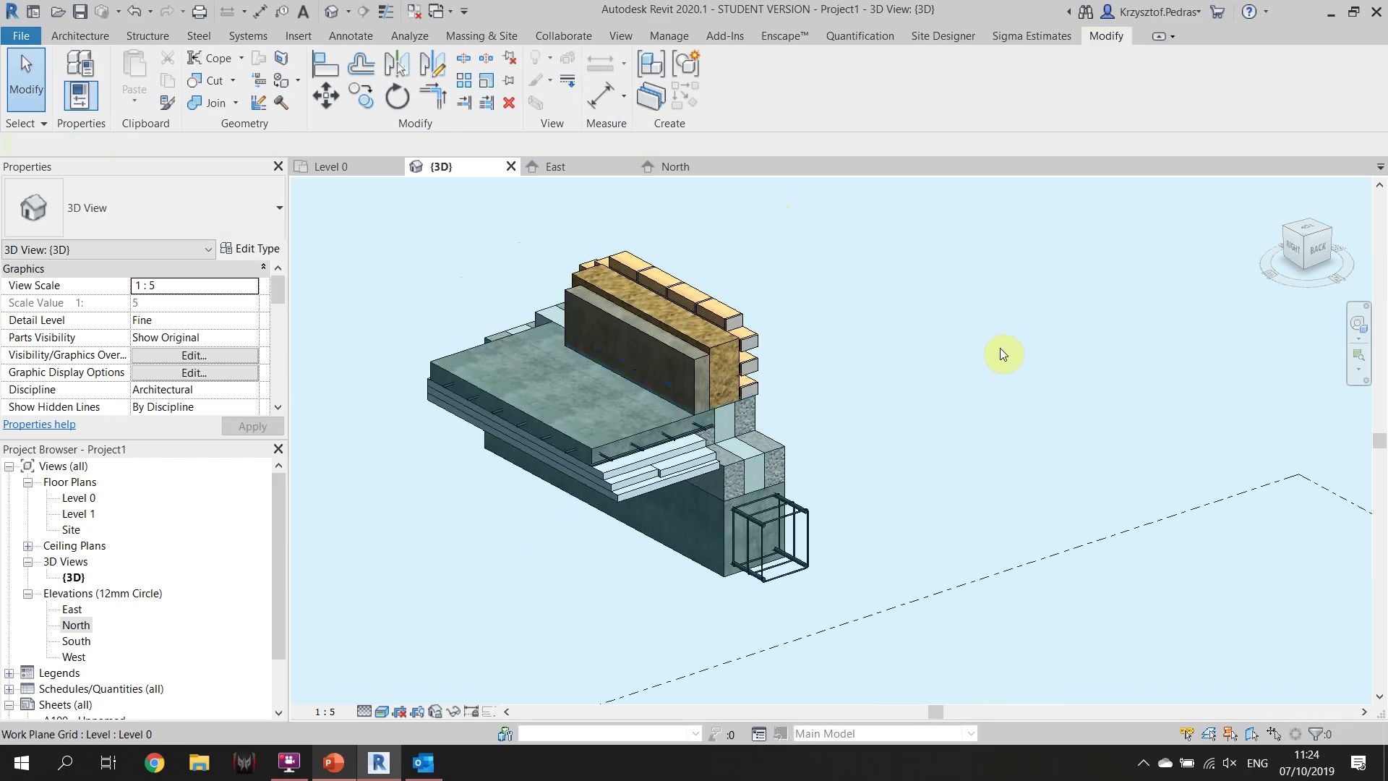
Start a new in-place model in the Floors category, accepting the suggested name
left_click(75, 35)
left_click(214, 94)
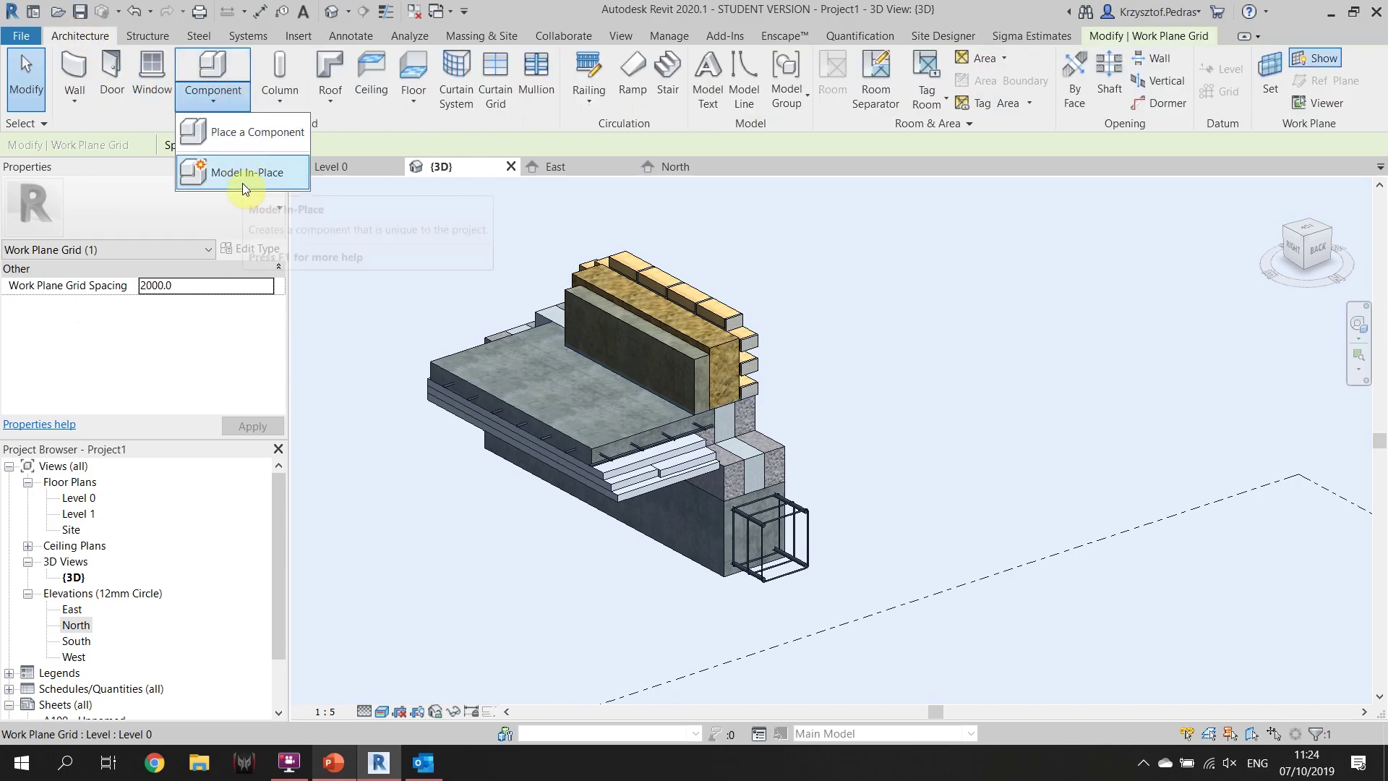
left_click(244, 189)
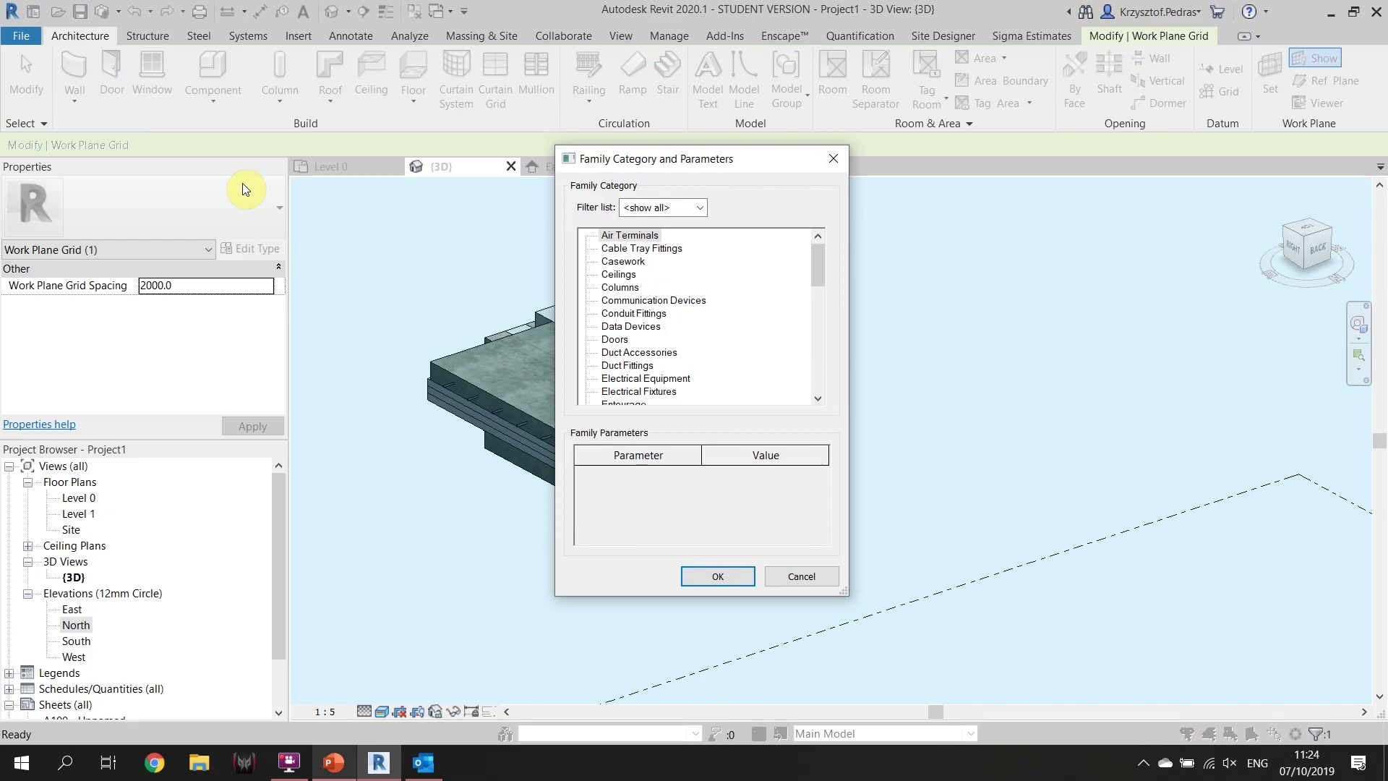
left_click_drag(818, 270, 706, 331)
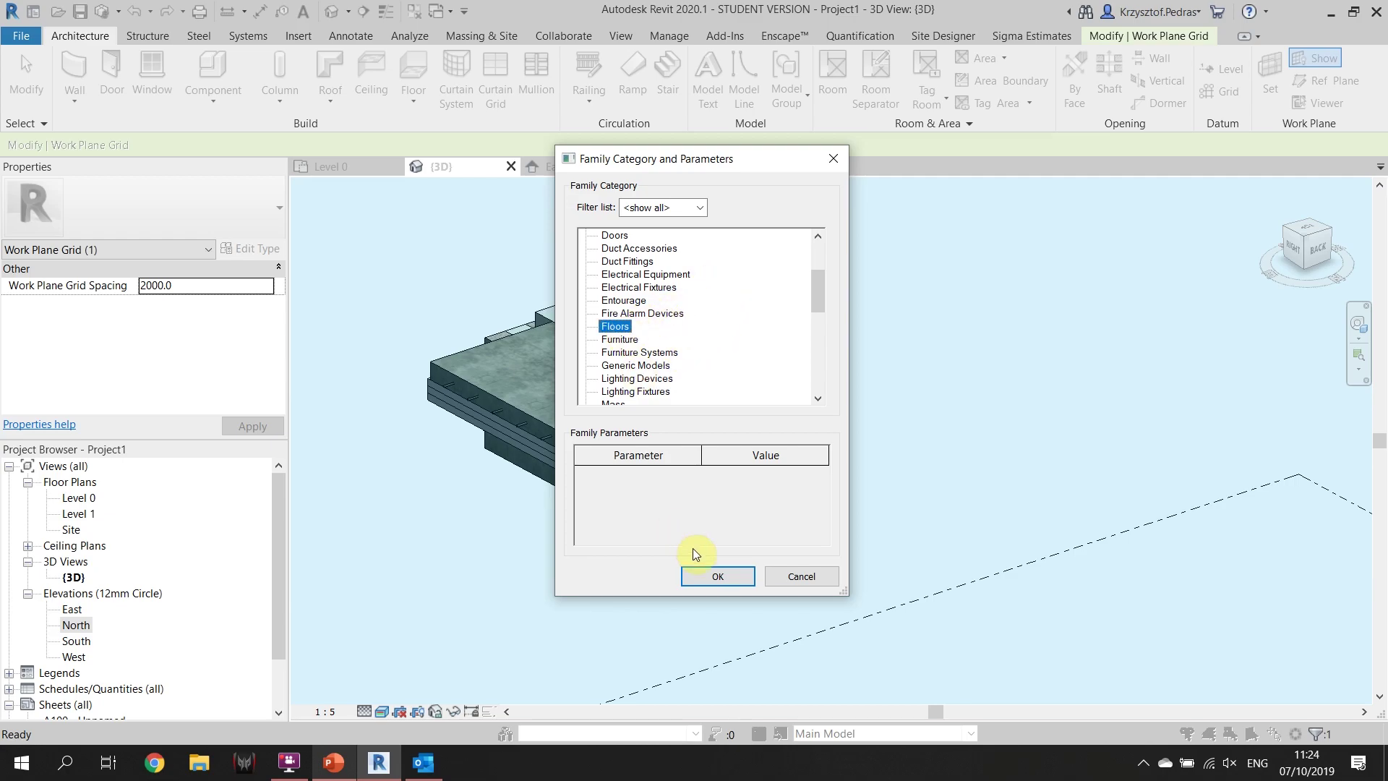
left_click(703, 576)
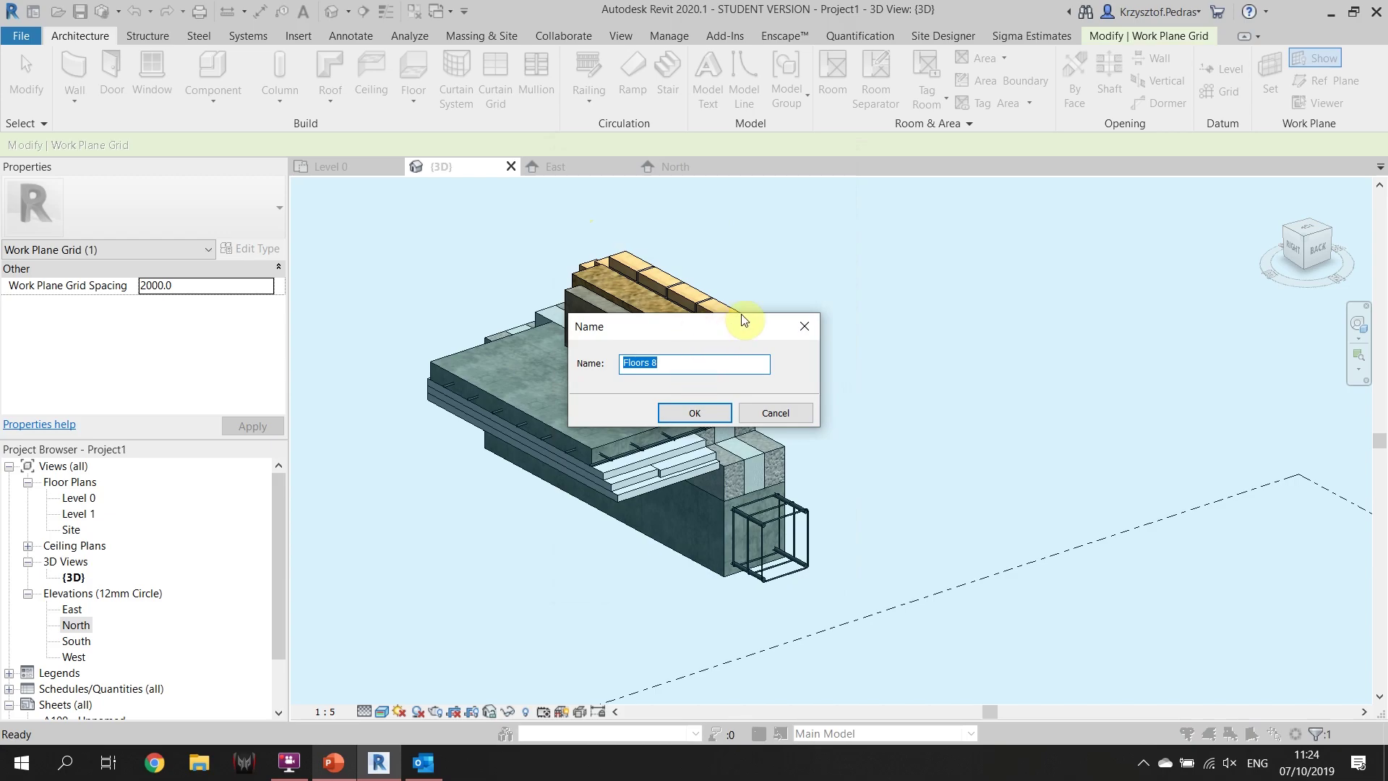
key("Return")
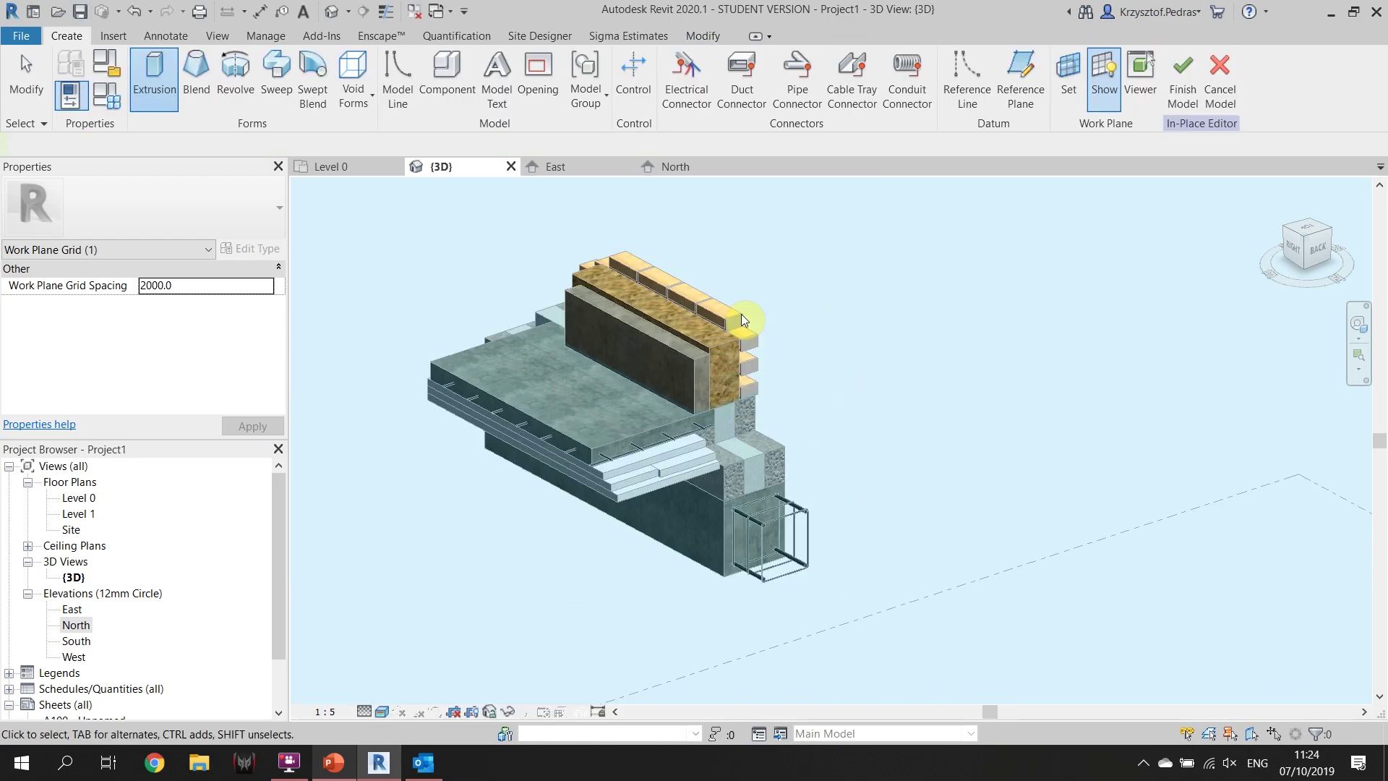
Start an extrusion in the North elevation, picking the concrete slab's face as its work plane
left_click(687, 167)
left_click(161, 58)
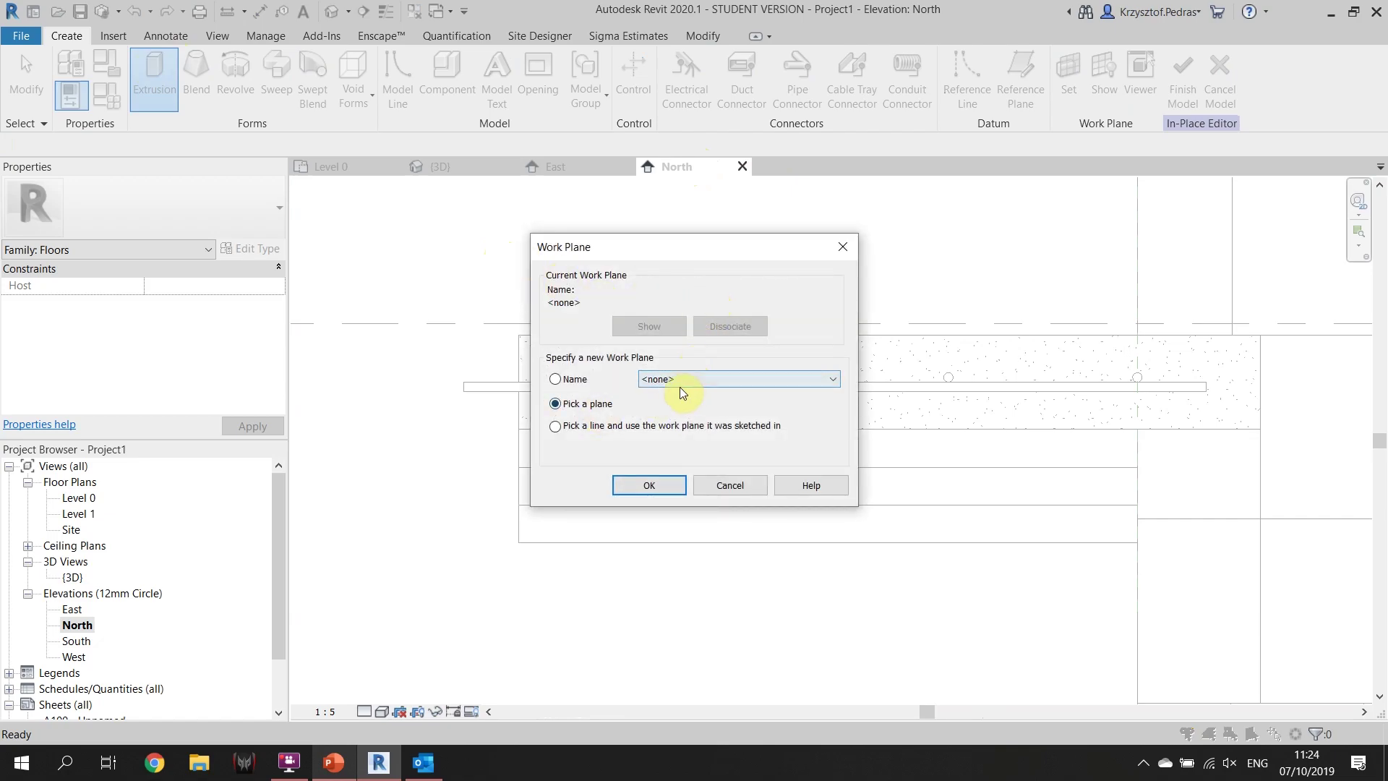
left_click(649, 485)
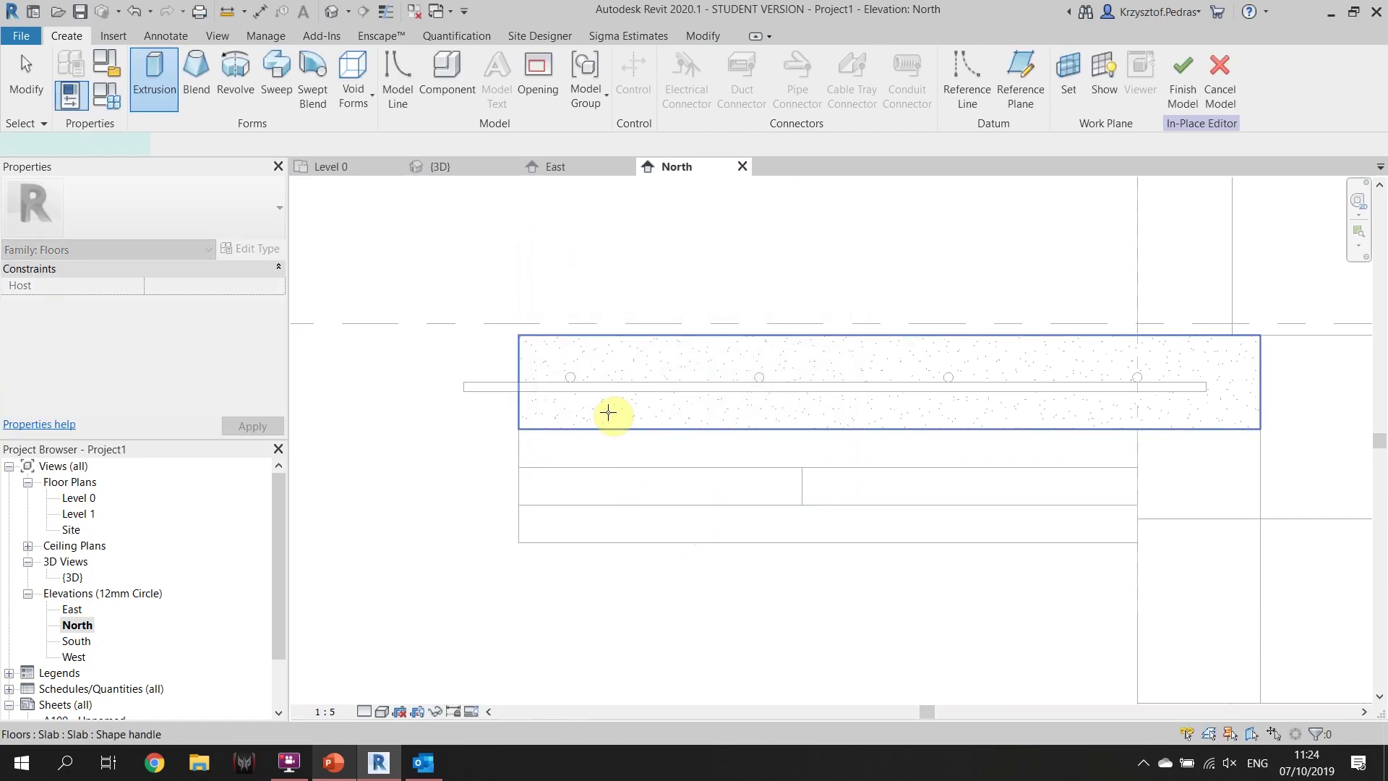
left_click(608, 412)
Sketch a rectangle about 655 by 90 mm directly beneath the lowest polystyrene board
left_click(678, 61)
middle_click_drag(1046, 502, 958, 402)
key("Escape")
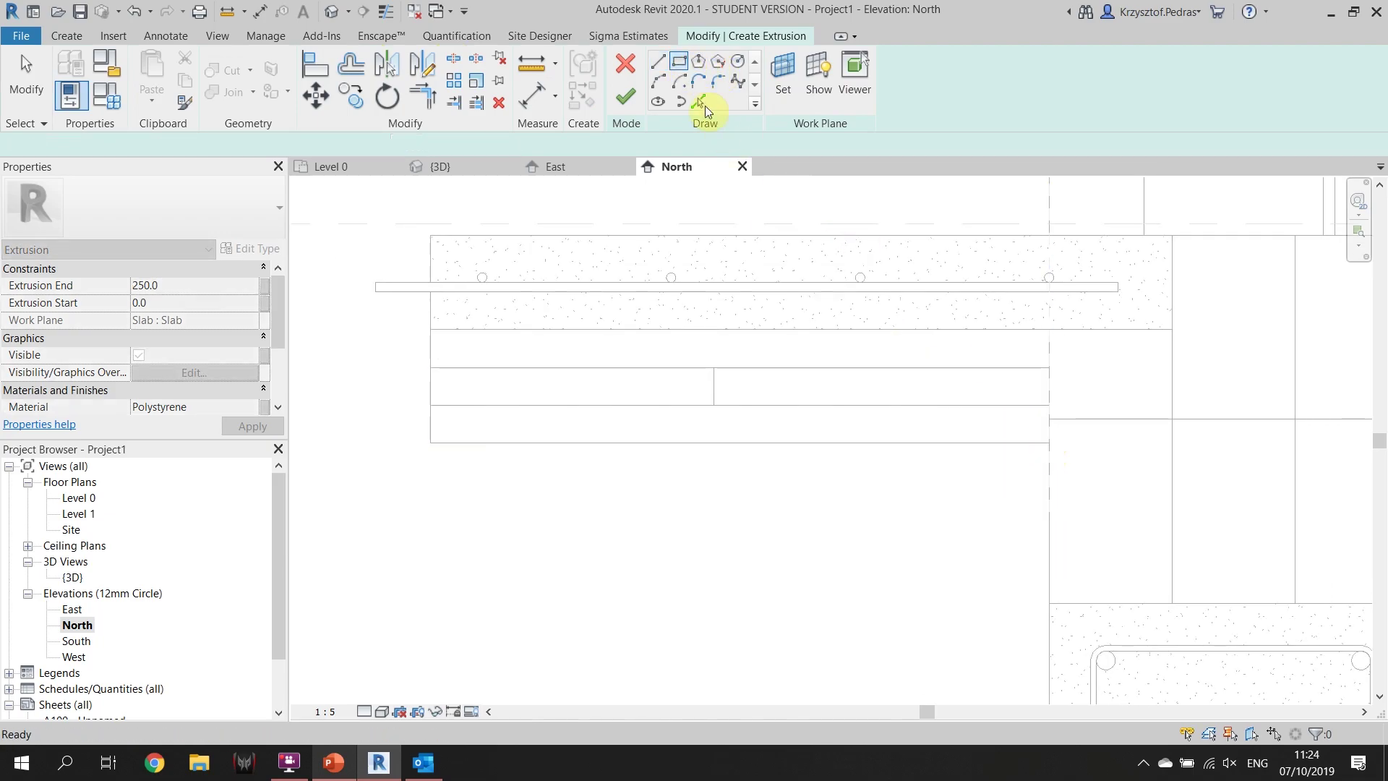
left_click(678, 61)
left_click(1049, 442)
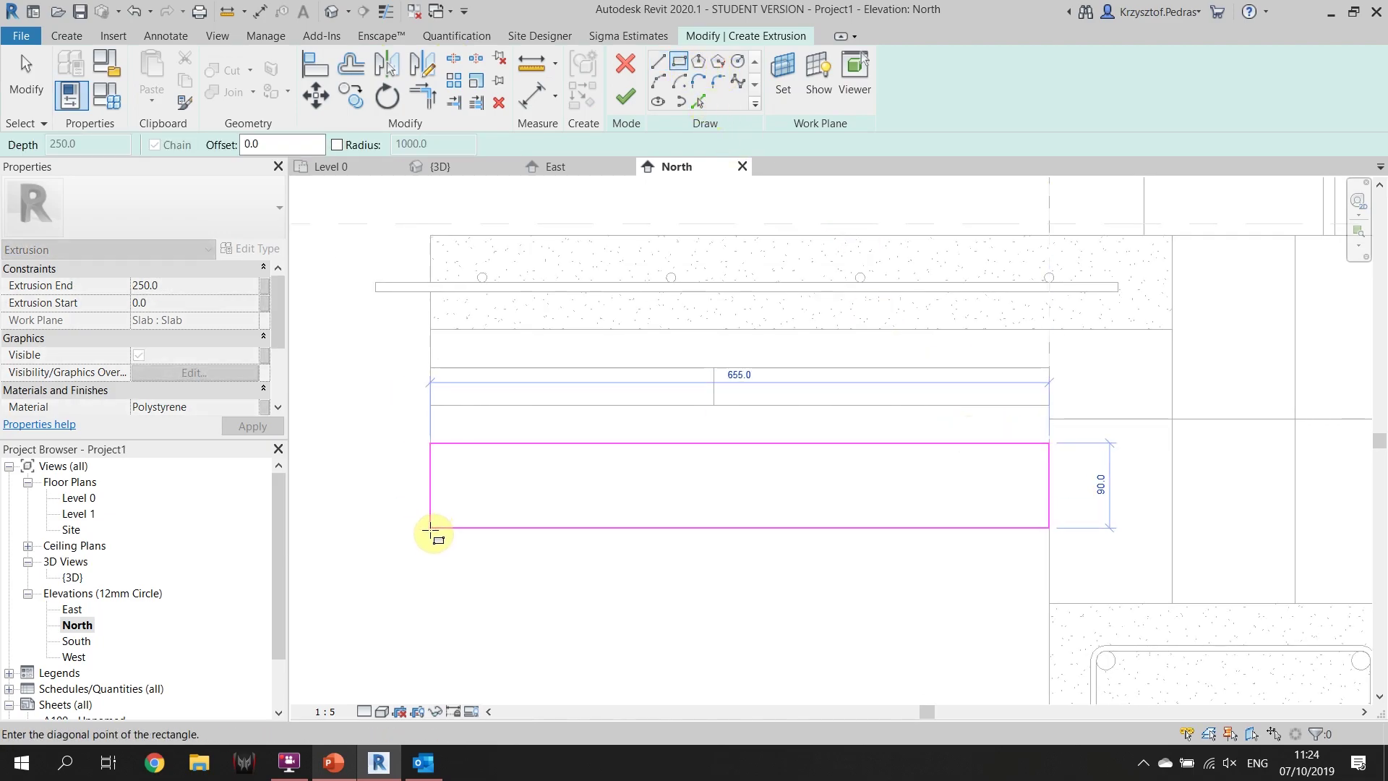
left_click(432, 531)
key("Escape")
Set the rectangle's height to 200 mm by moving its lower edge
left_click(524, 529)
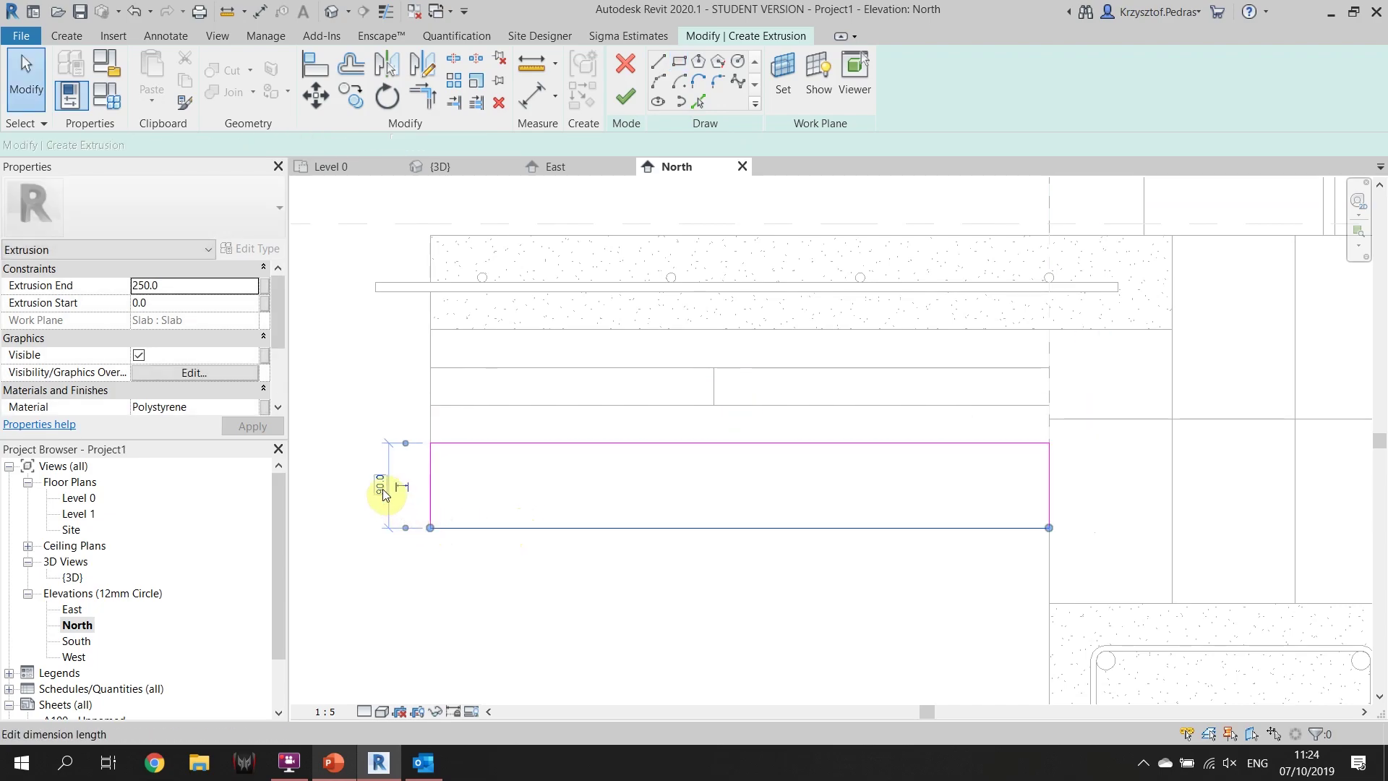
left_click(384, 486)
type("200")
key("Return")
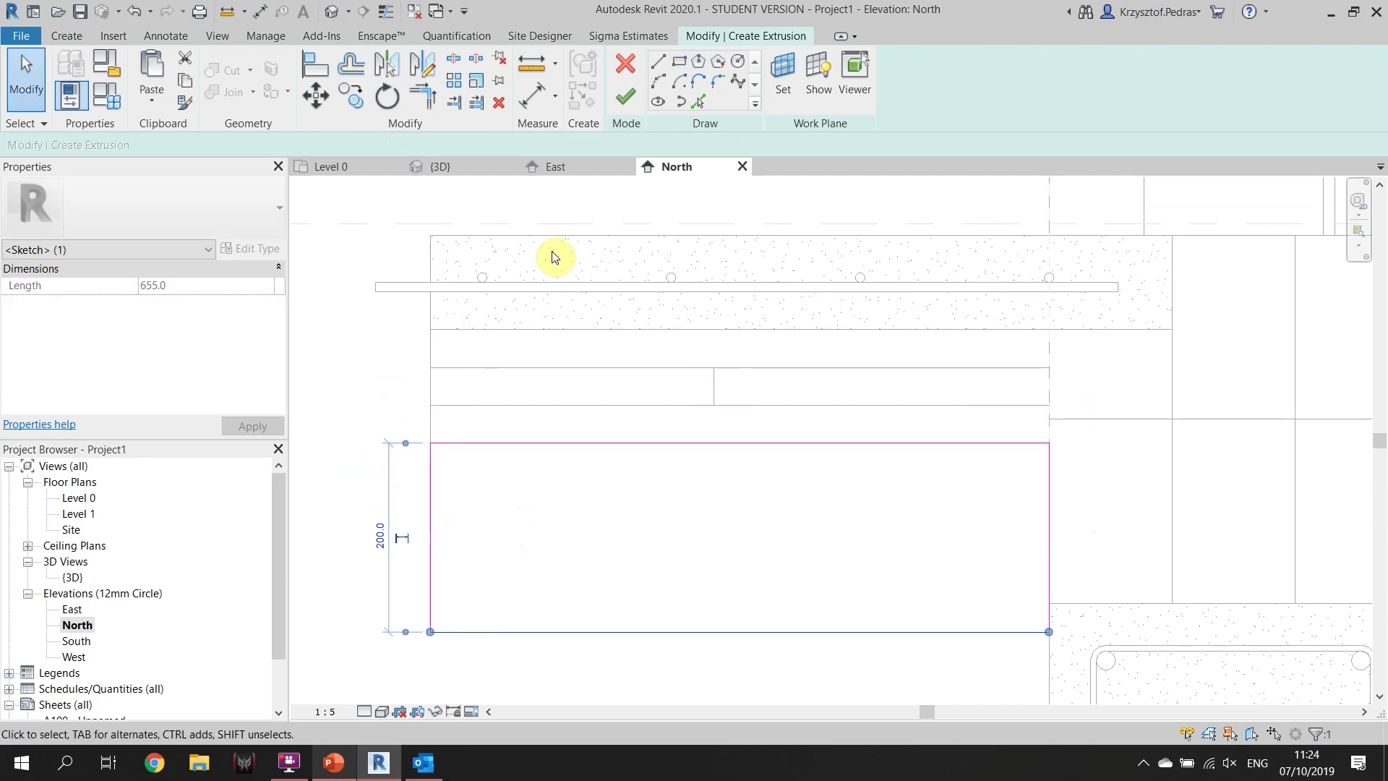
key("Escape")
Find the Sand material in the project materials, check its appearance and assign it to the extrusion
left_click(264, 408)
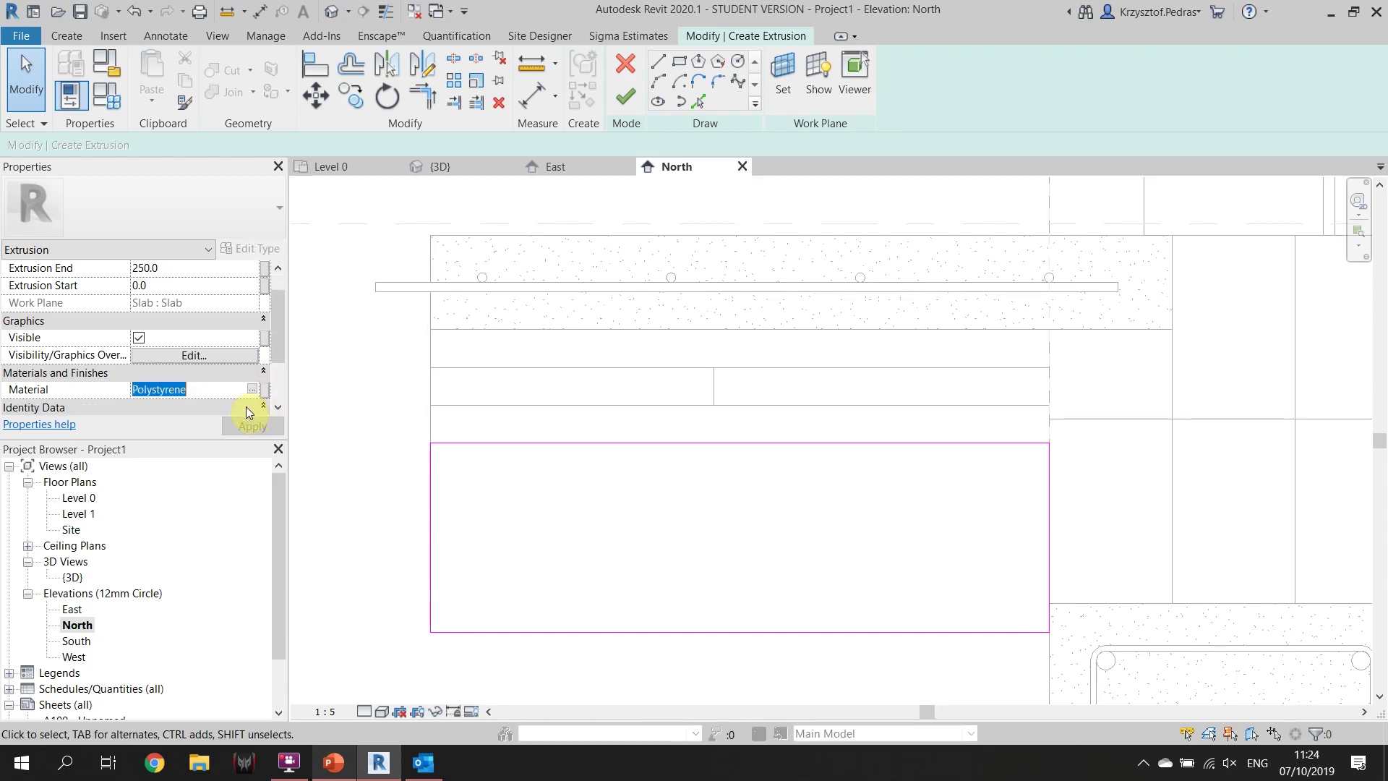
left_click(251, 390)
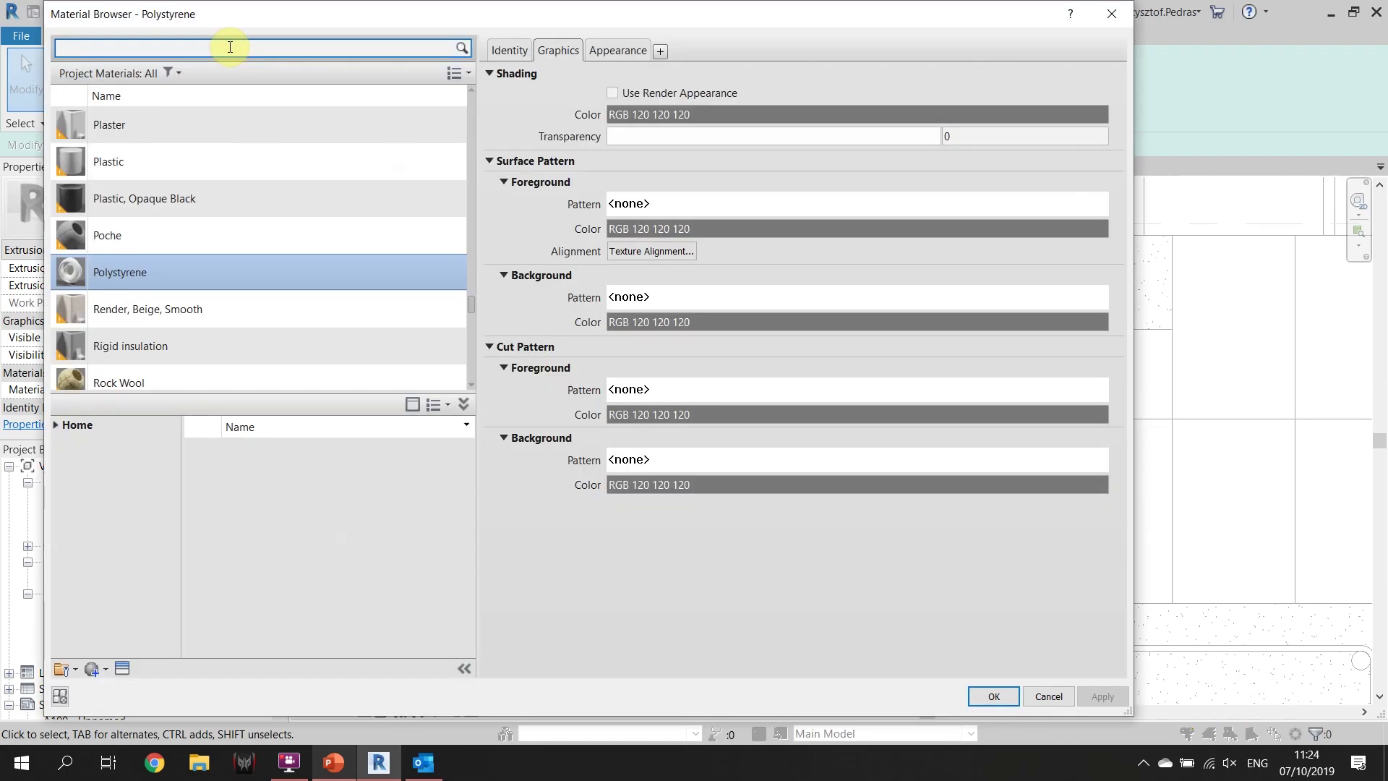
left_click(230, 47)
type("sand")
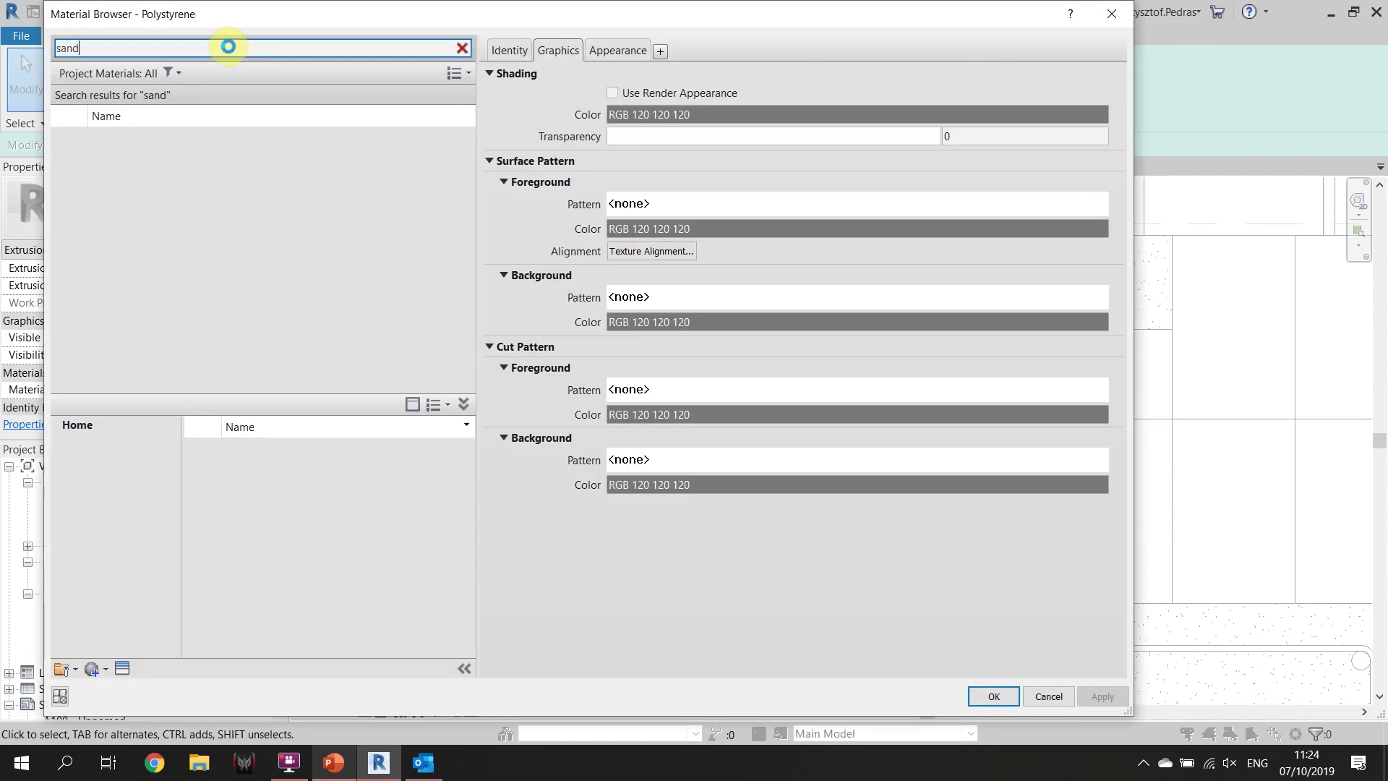
left_click(201, 215)
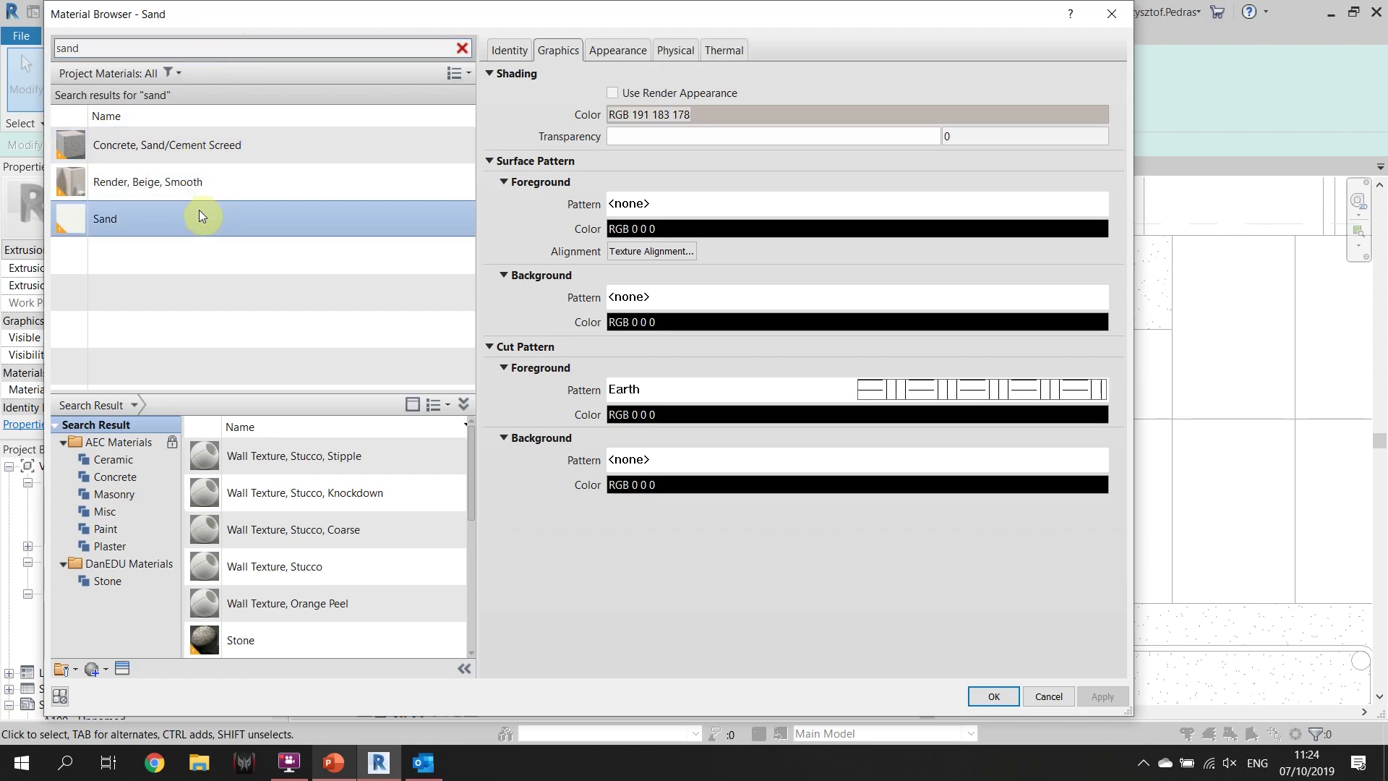
left_click(629, 48)
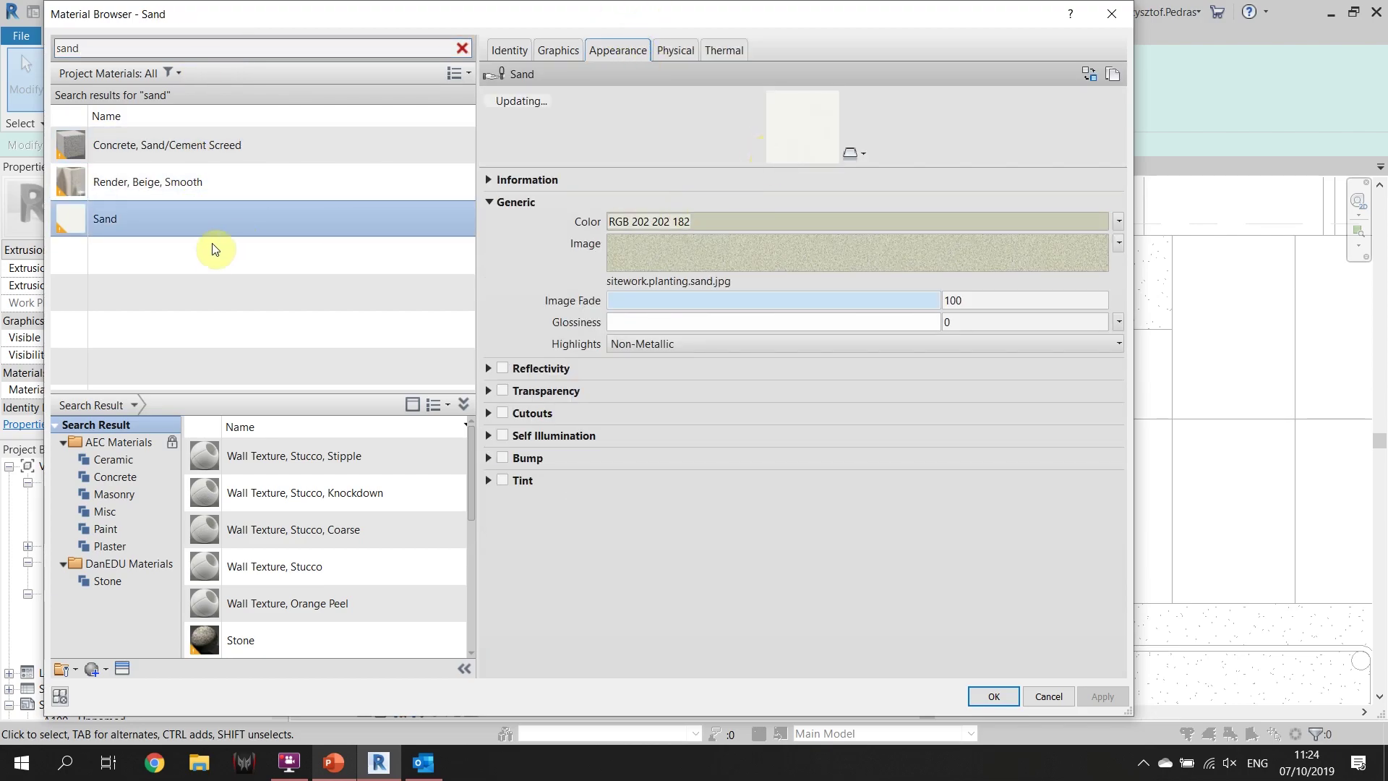
left_click(983, 698)
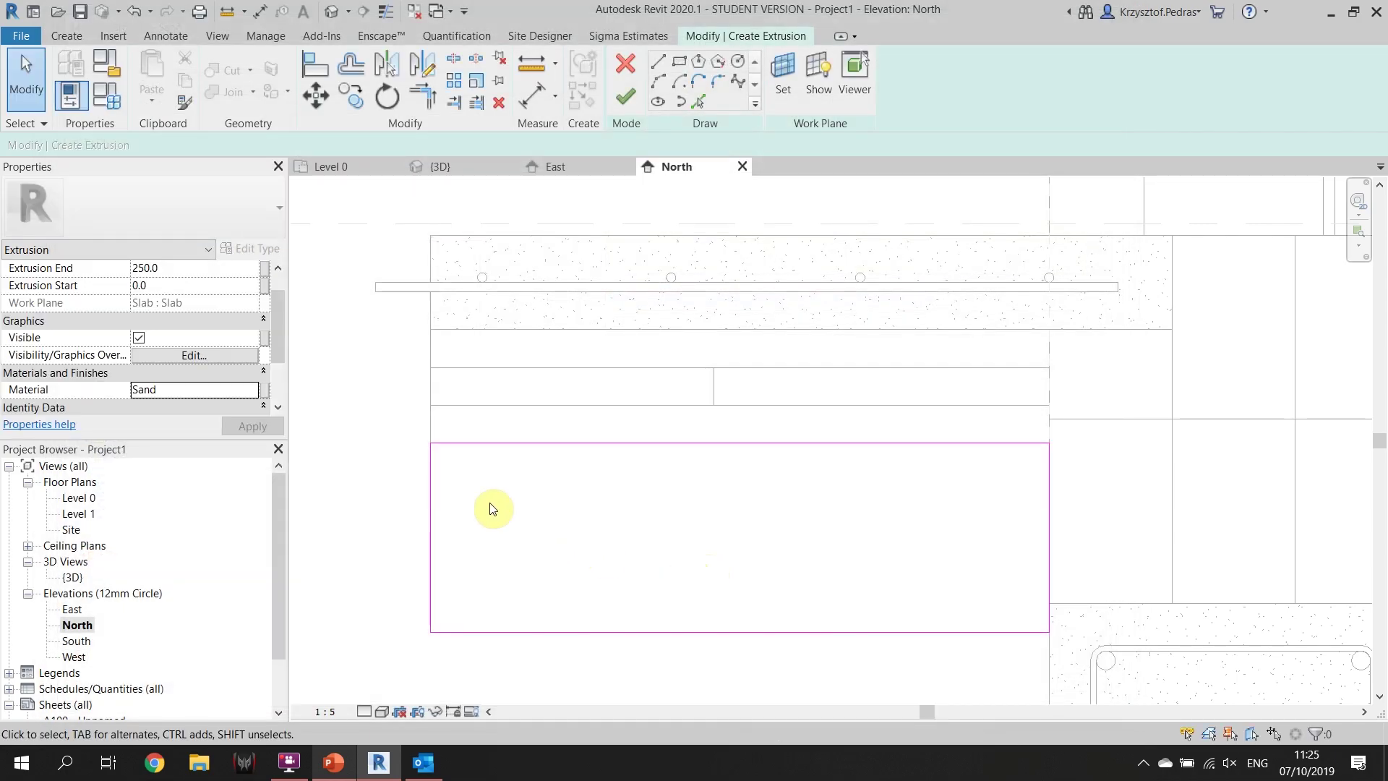
Finish the sand extrusion's sketch and stretch it in 3D to run along the slab beneath the polystyrene
left_click(639, 103)
left_click(449, 168)
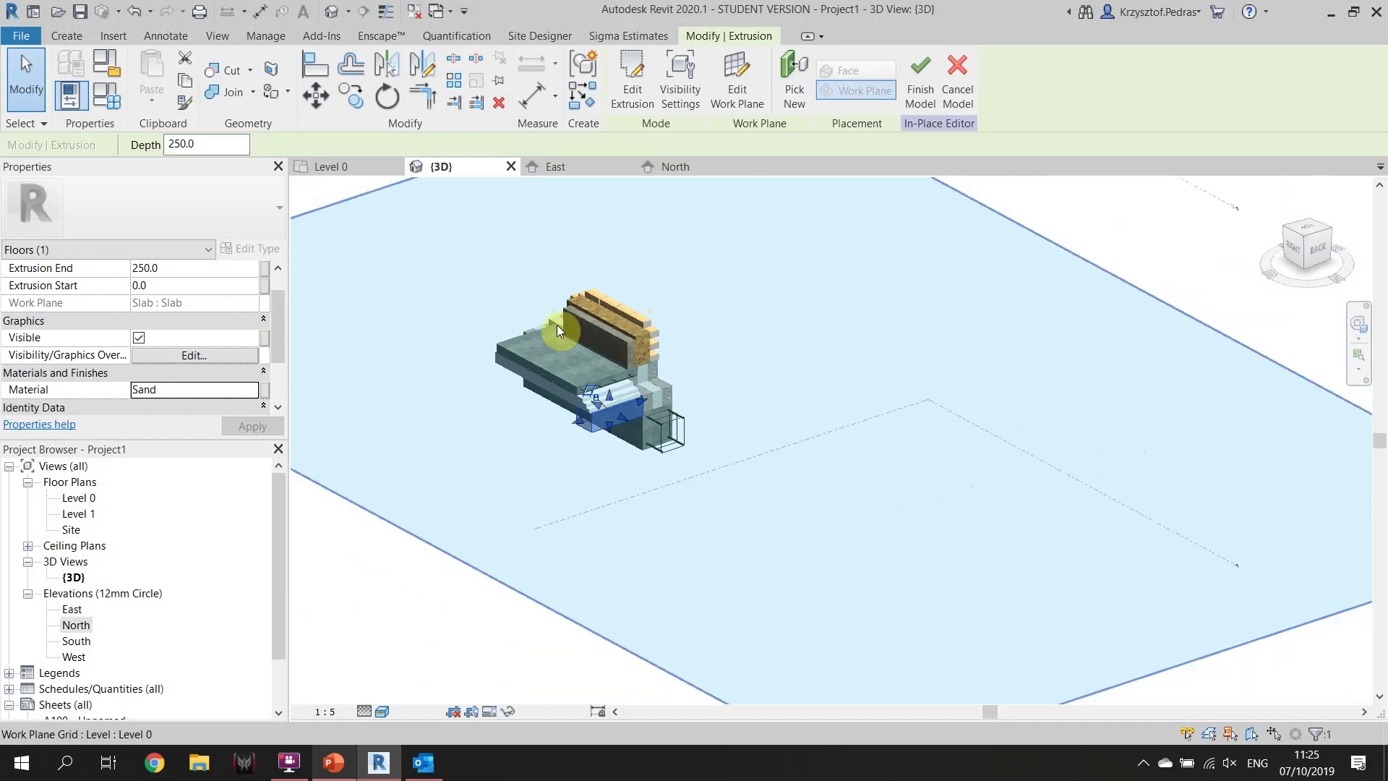
scroll(554, 396, "up", 6)
left_click_drag(717, 430, 771, 450)
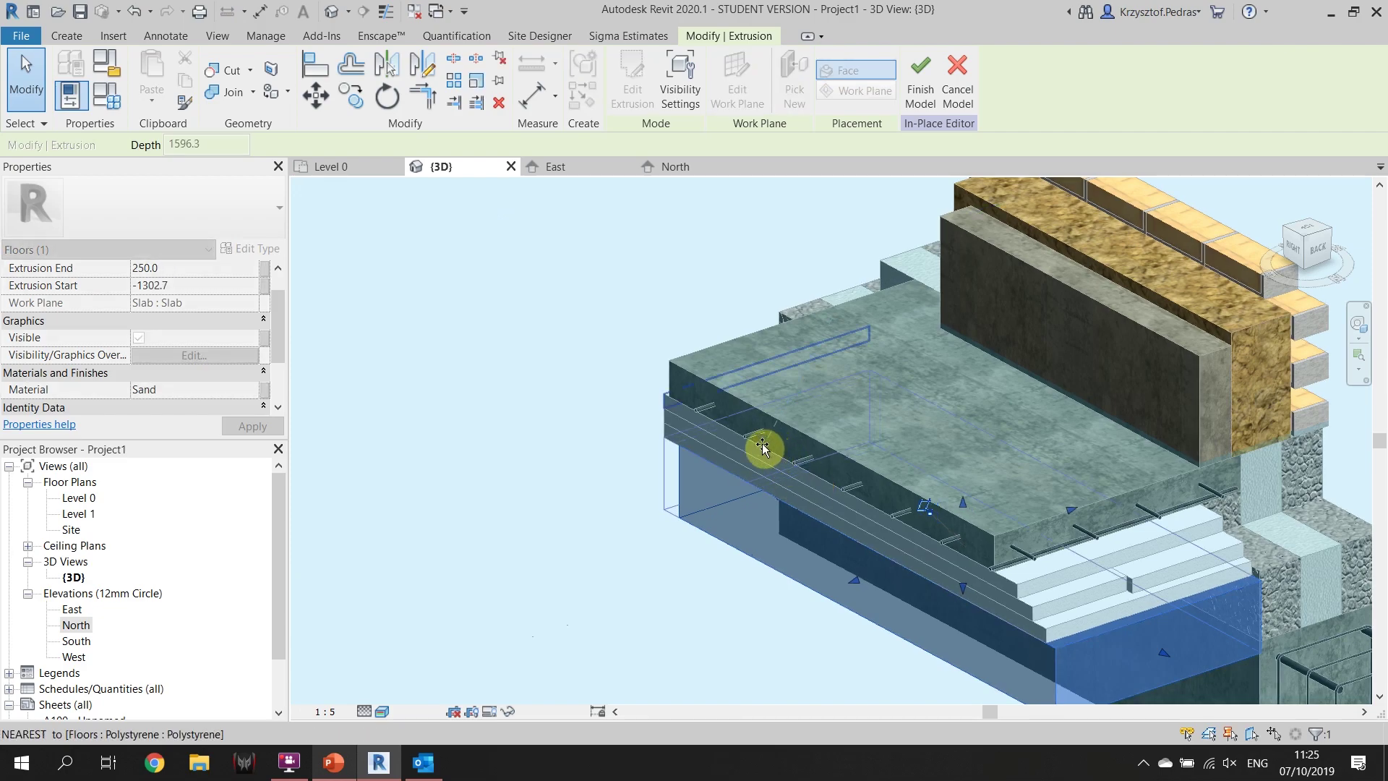
key("Escape")
scroll(939, 582, "down", 5)
scroll(858, 514, "up", 5)
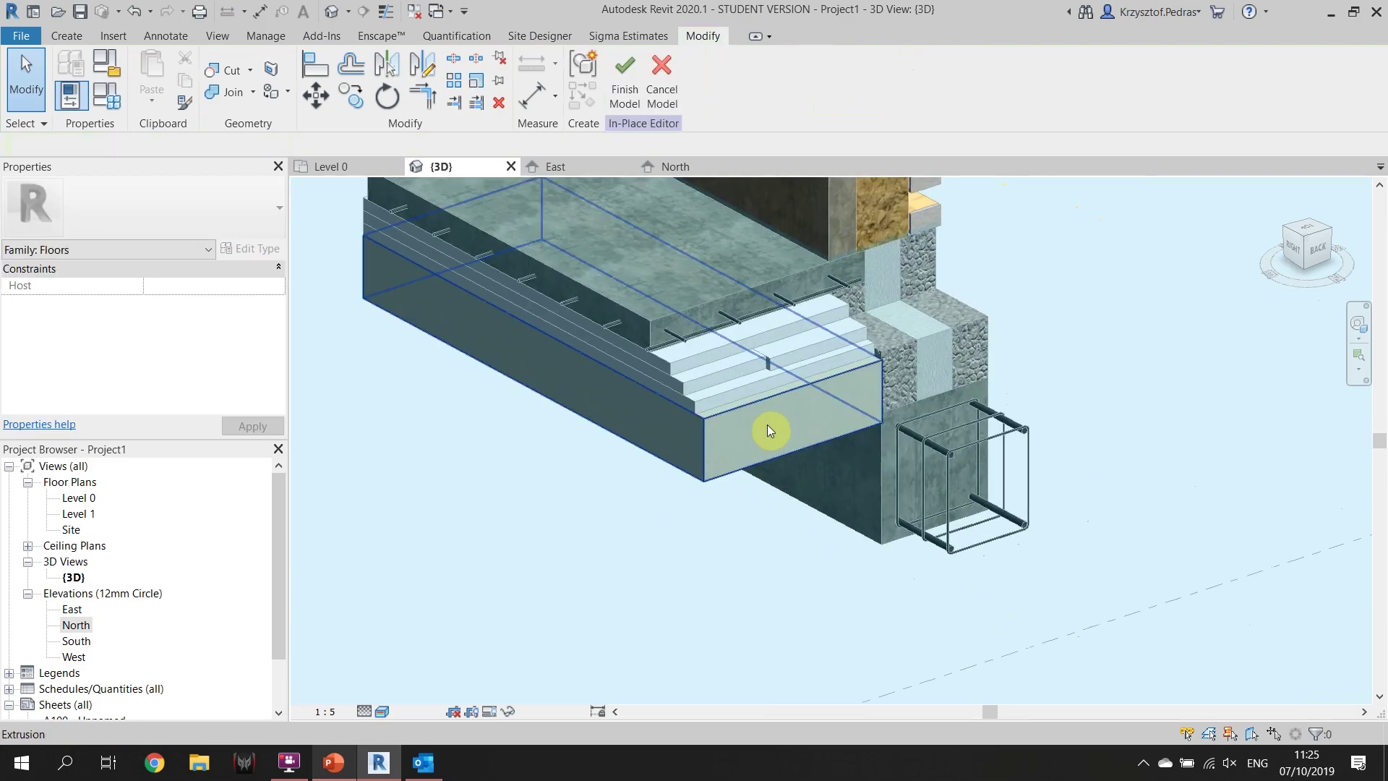
left_click(791, 427)
key("Escape")
middle_click_drag(782, 441, 830, 455)
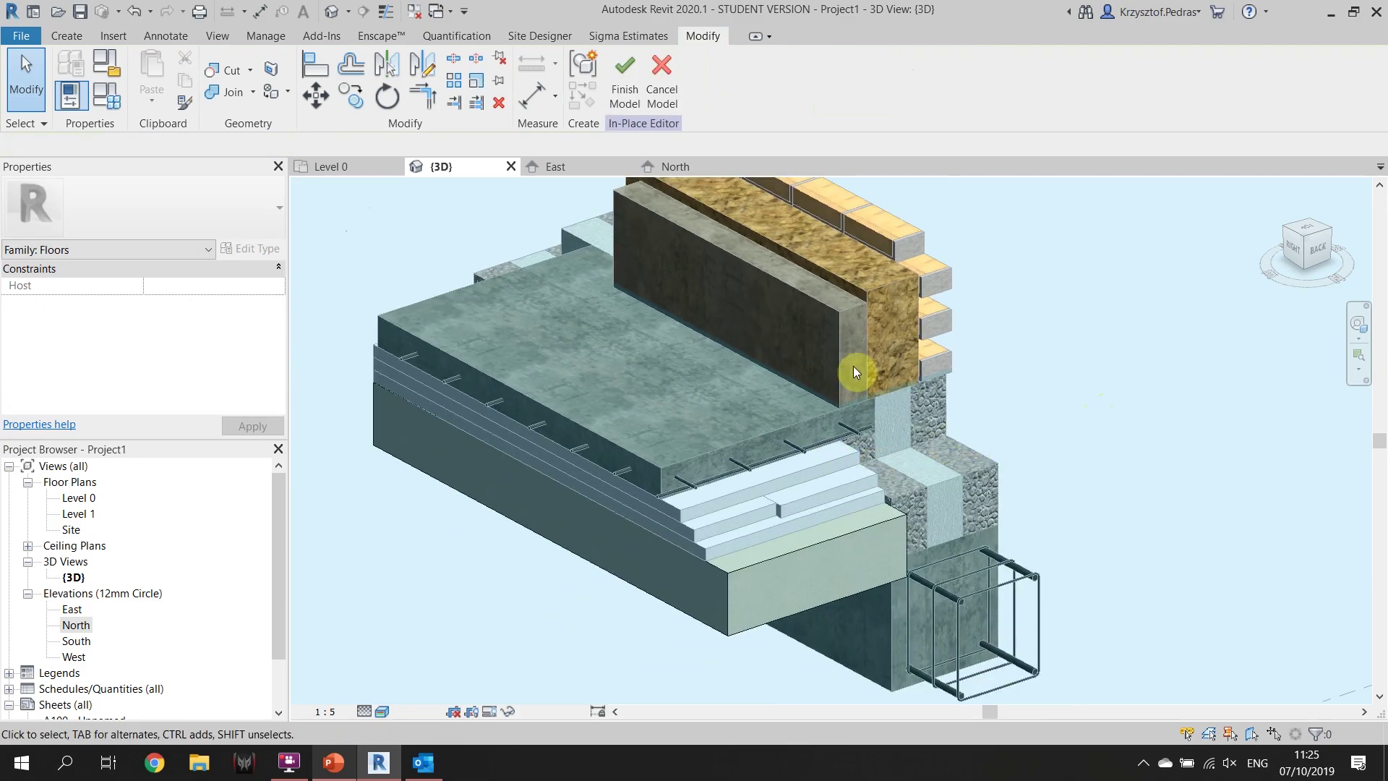
Finish the in-place sand bed model and open the North elevation
left_click(637, 101)
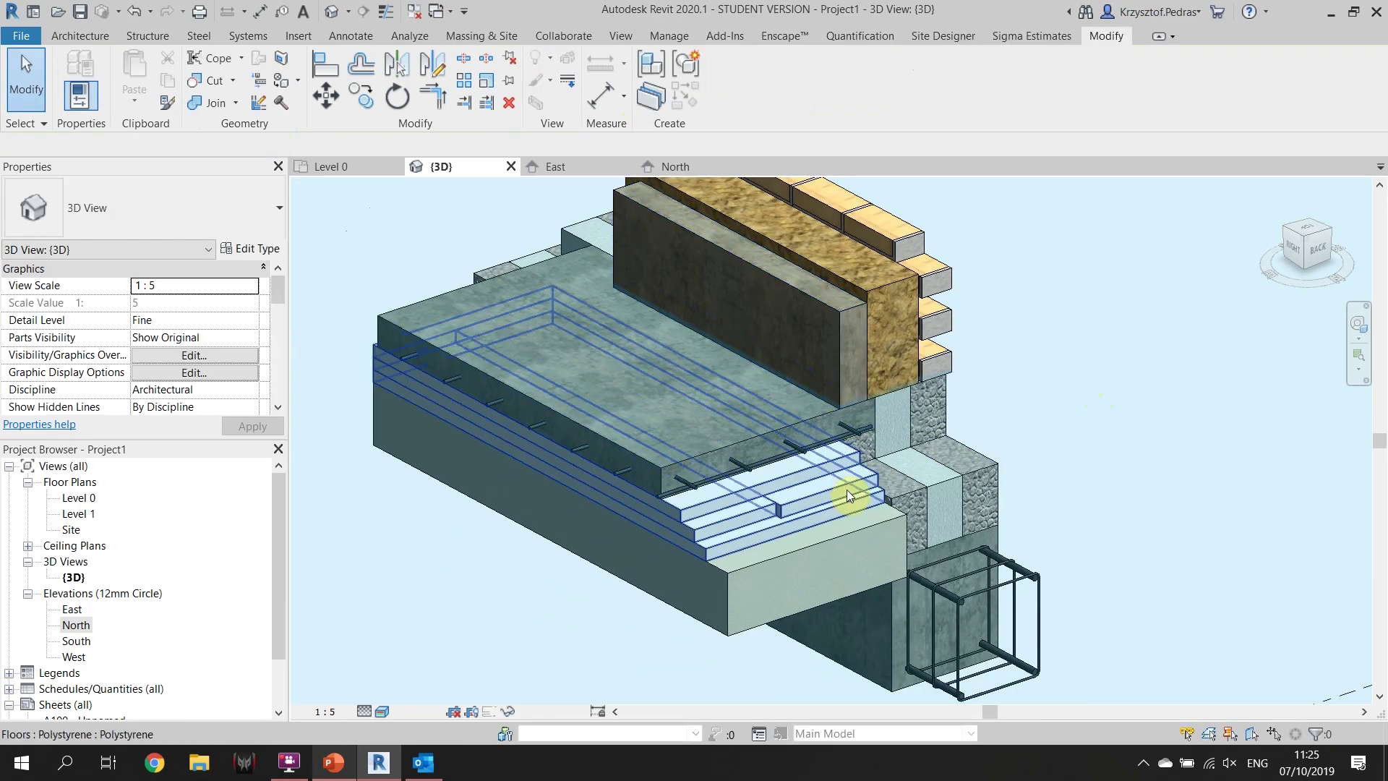
middle_click_drag(848, 489, 791, 436)
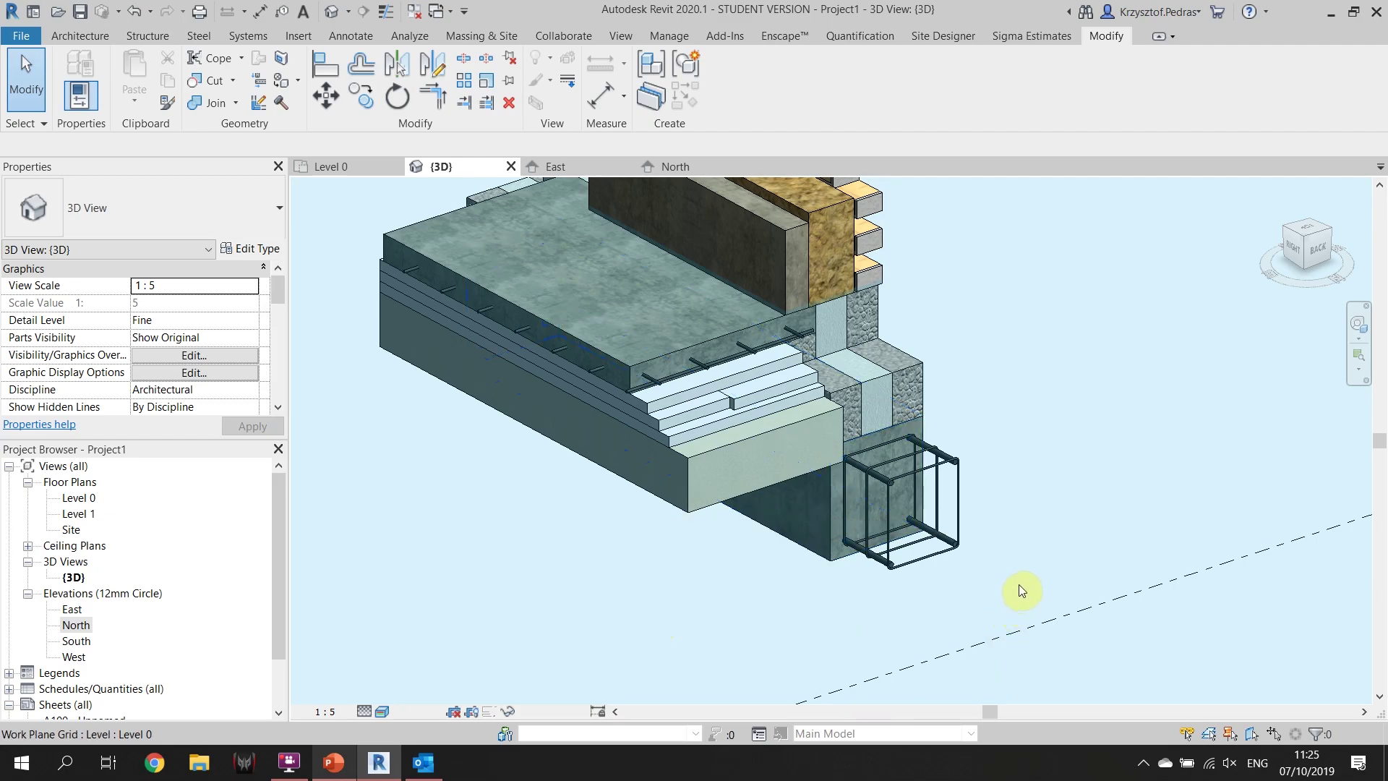
middle_click_drag(902, 356, 830, 392)
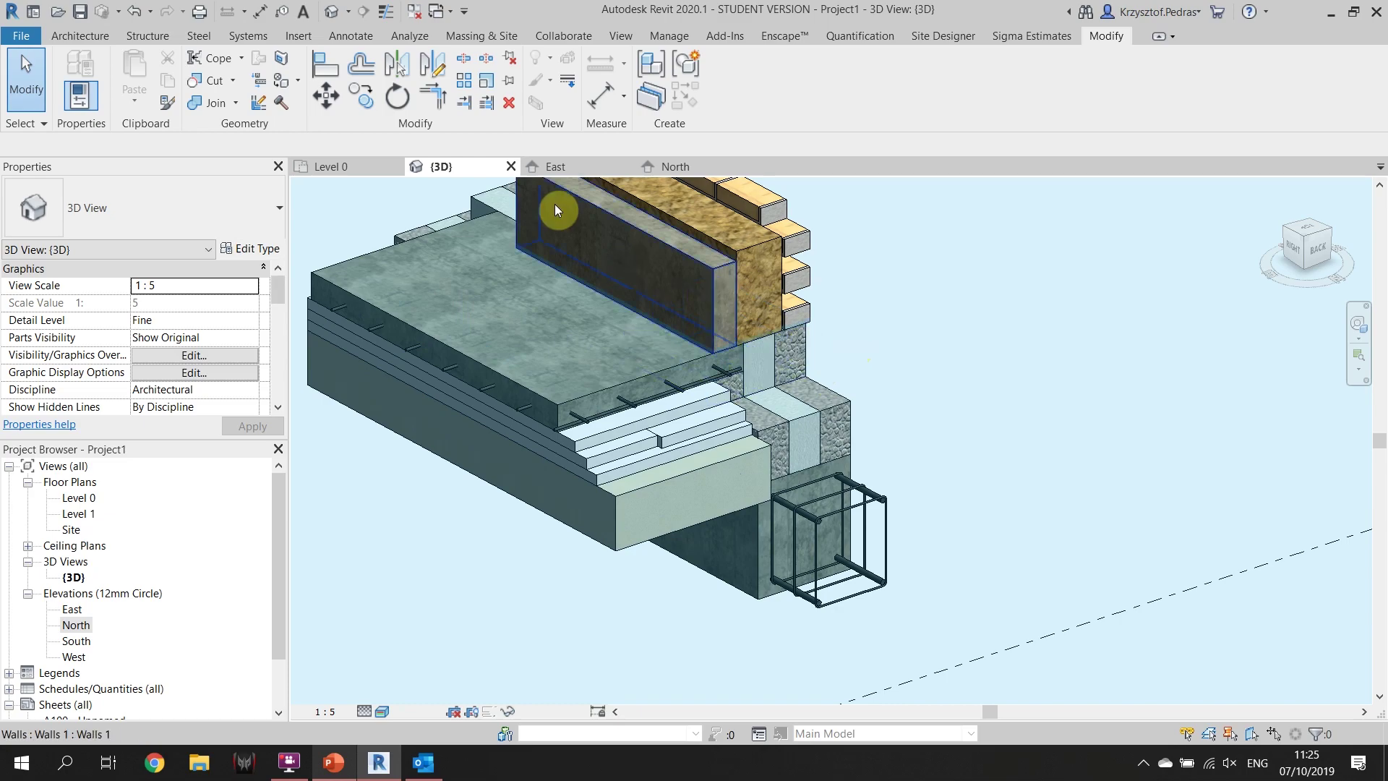
left_click(673, 167)
scroll(939, 412, "down", 4)
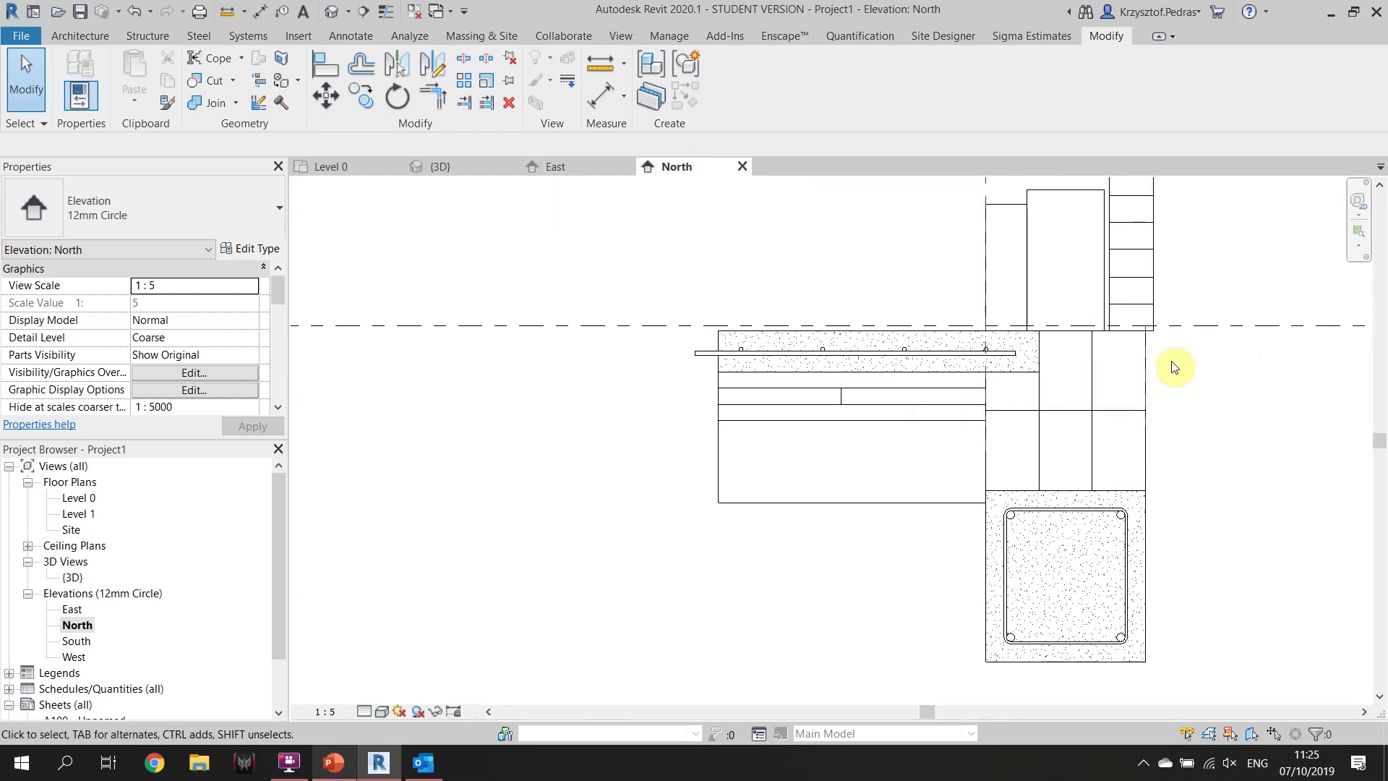
Create a new in-place component in the Floors category named Soil
left_click(81, 36)
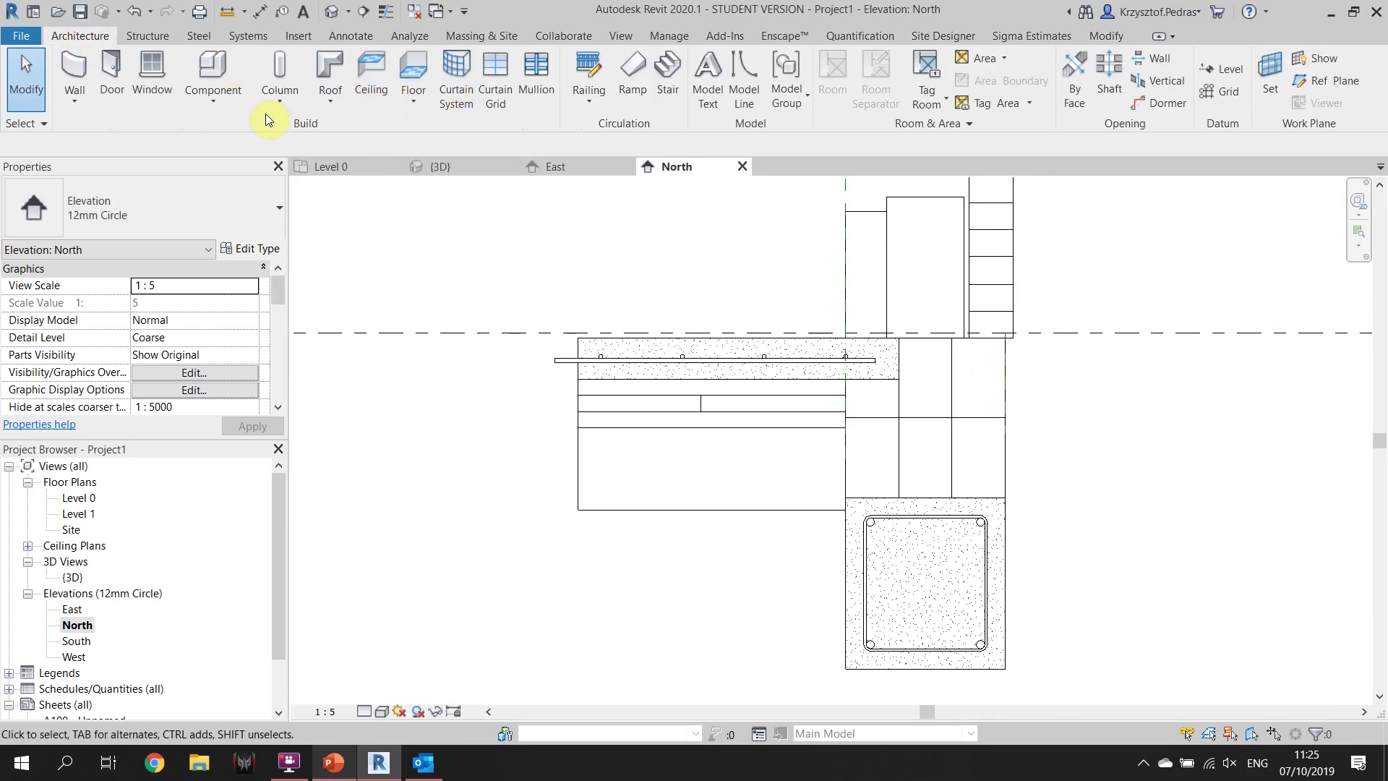
left_click(212, 90)
left_click(230, 172)
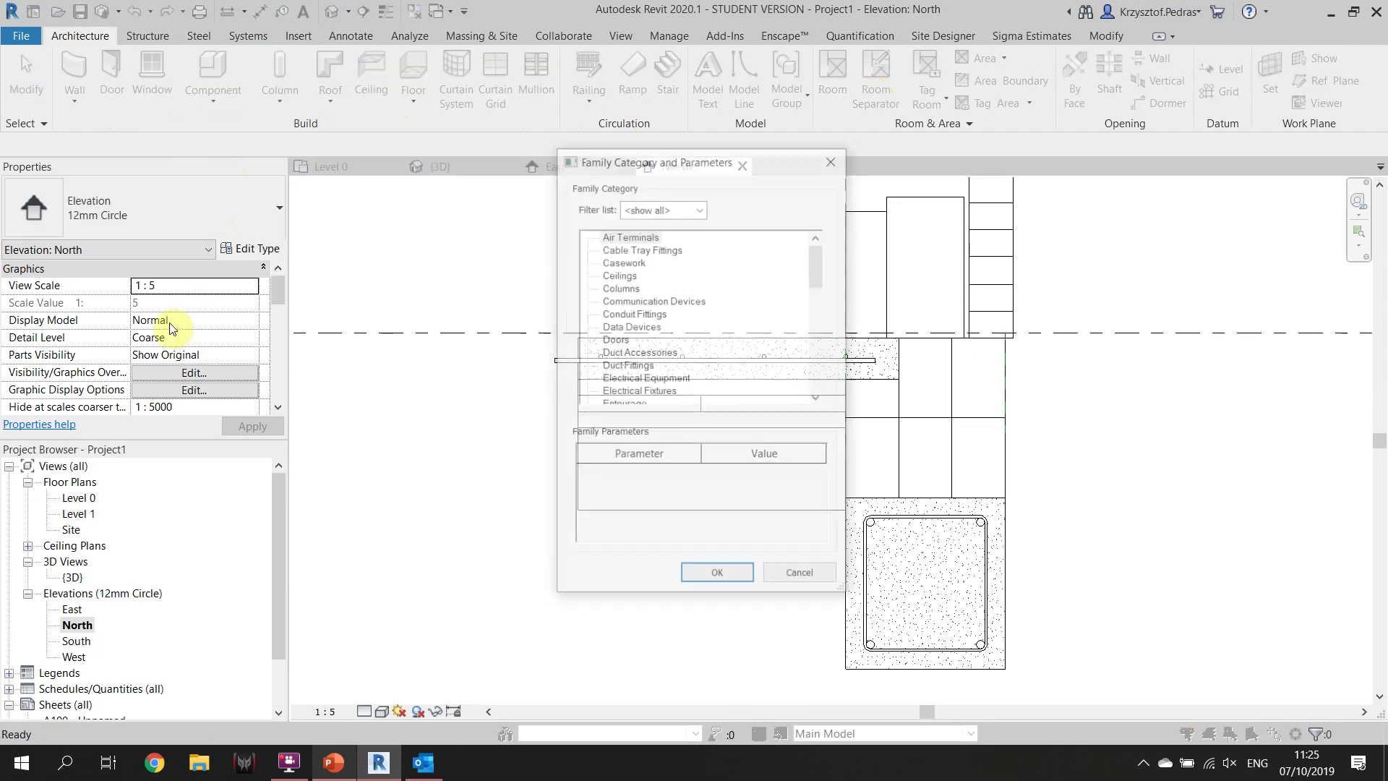
left_click_drag(814, 274, 814, 313)
scroll(618, 311, "up", 1)
left_click(718, 577)
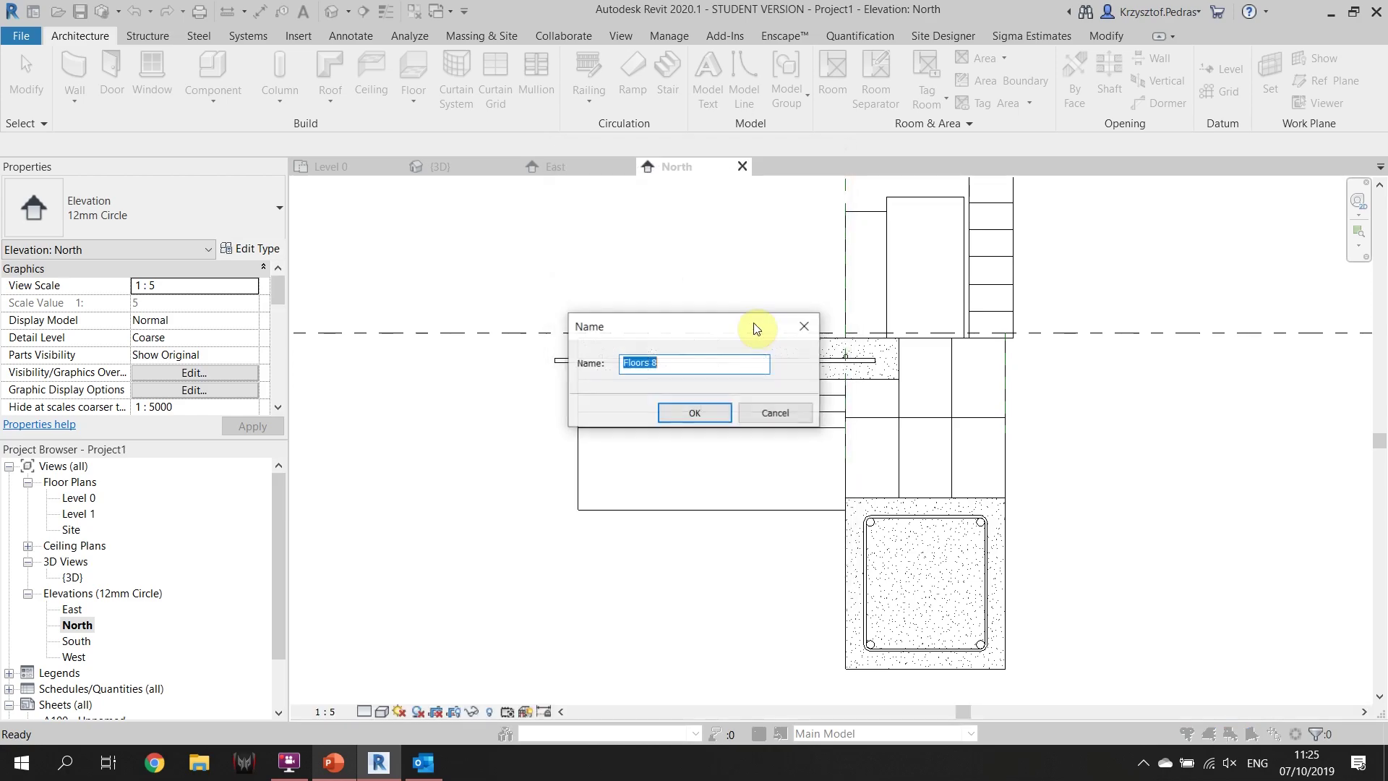
type("SOil")
key("Return")
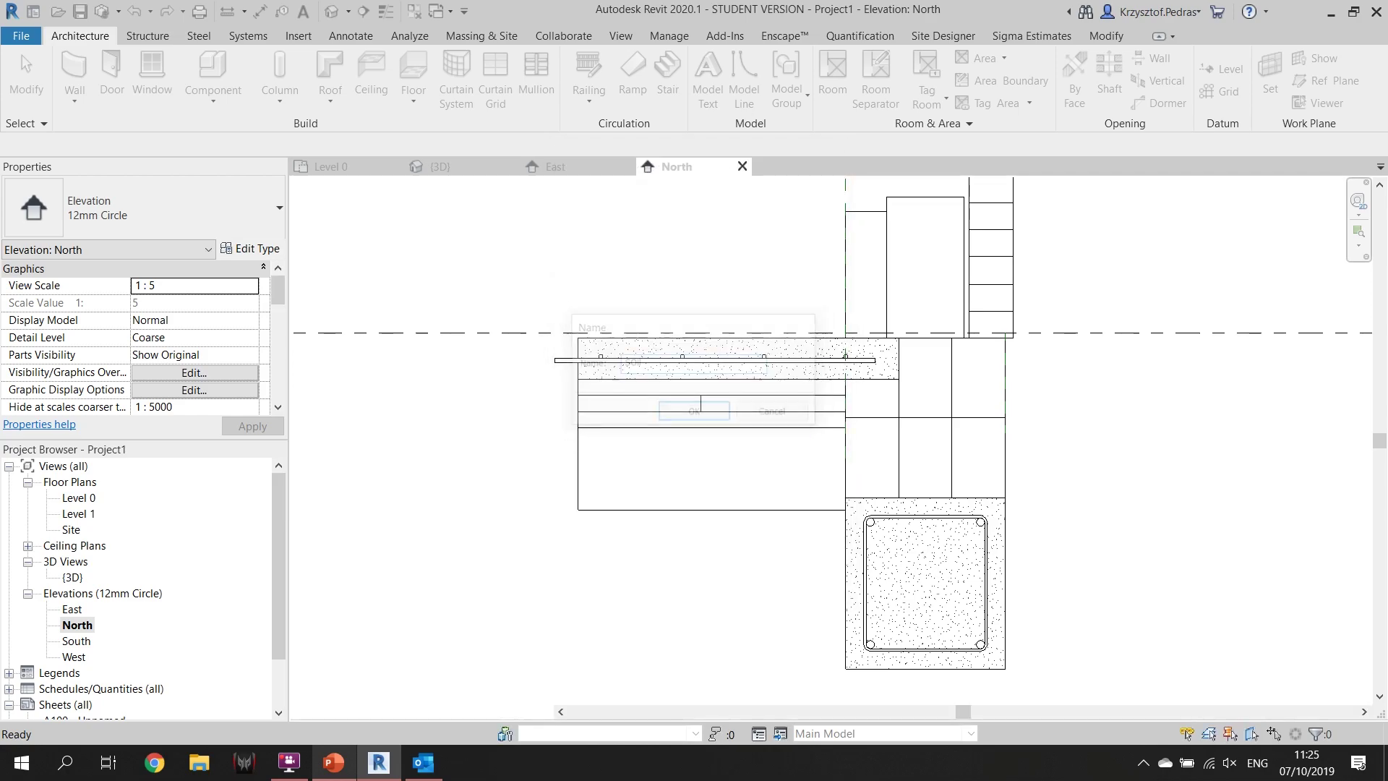
Start an extrusion on a work plane picked from the foundation wall's face
left_click(138, 77)
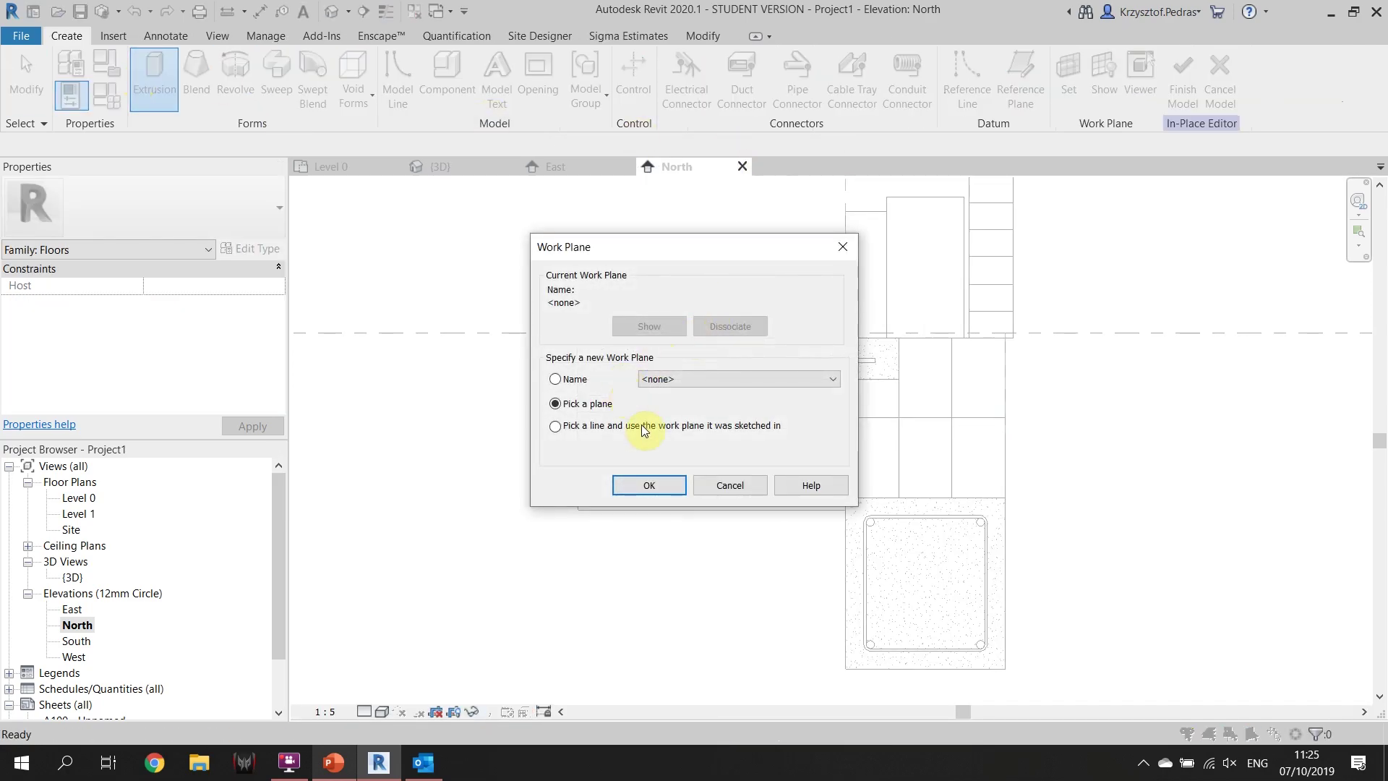
left_click(668, 483)
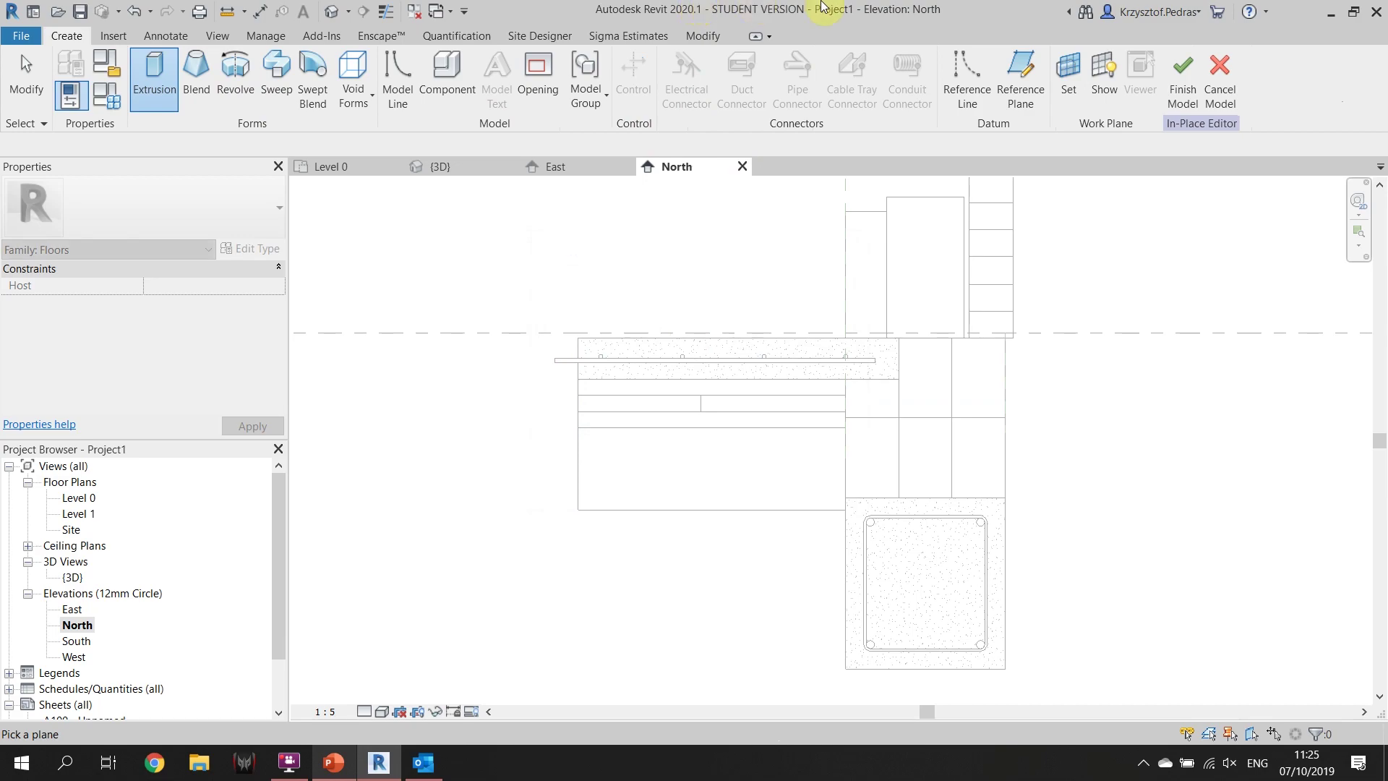
left_click(158, 85)
left_click(665, 495)
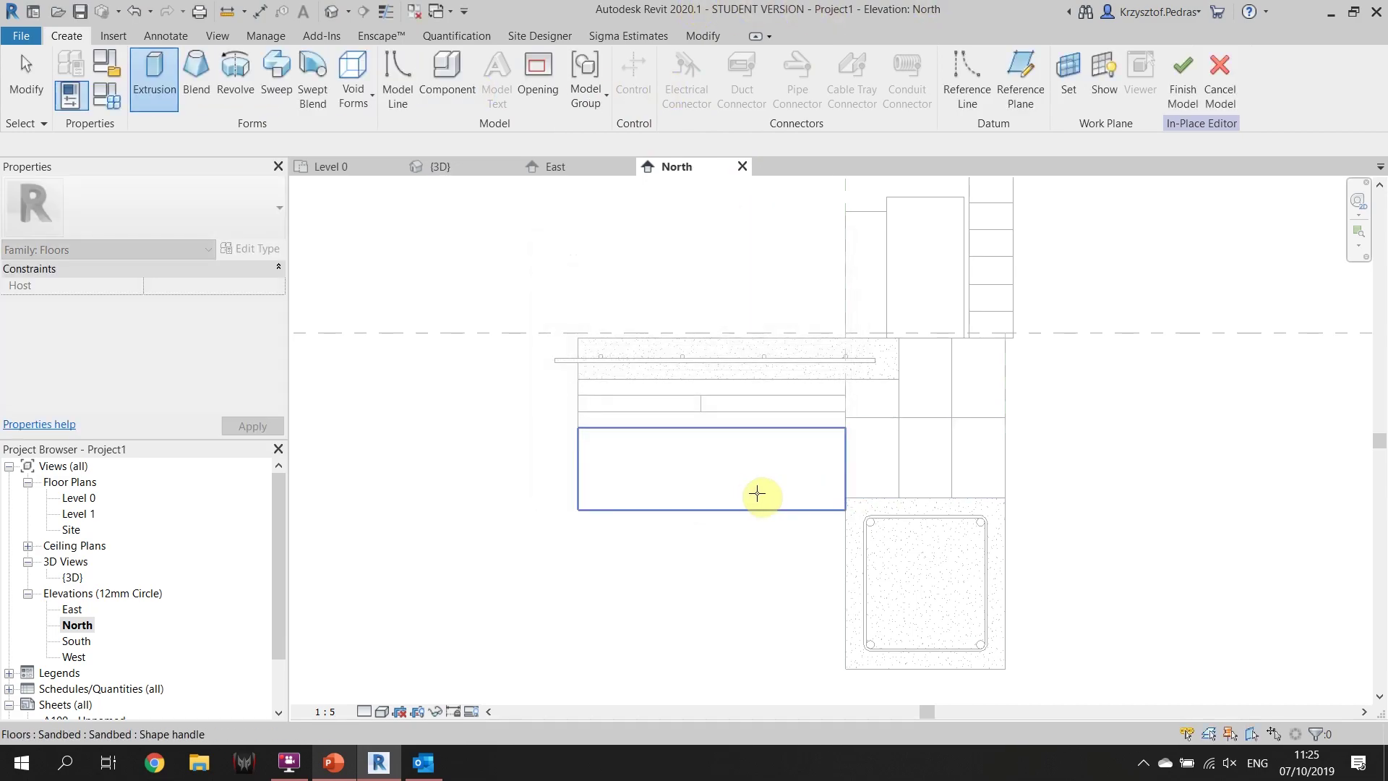
left_click(985, 443)
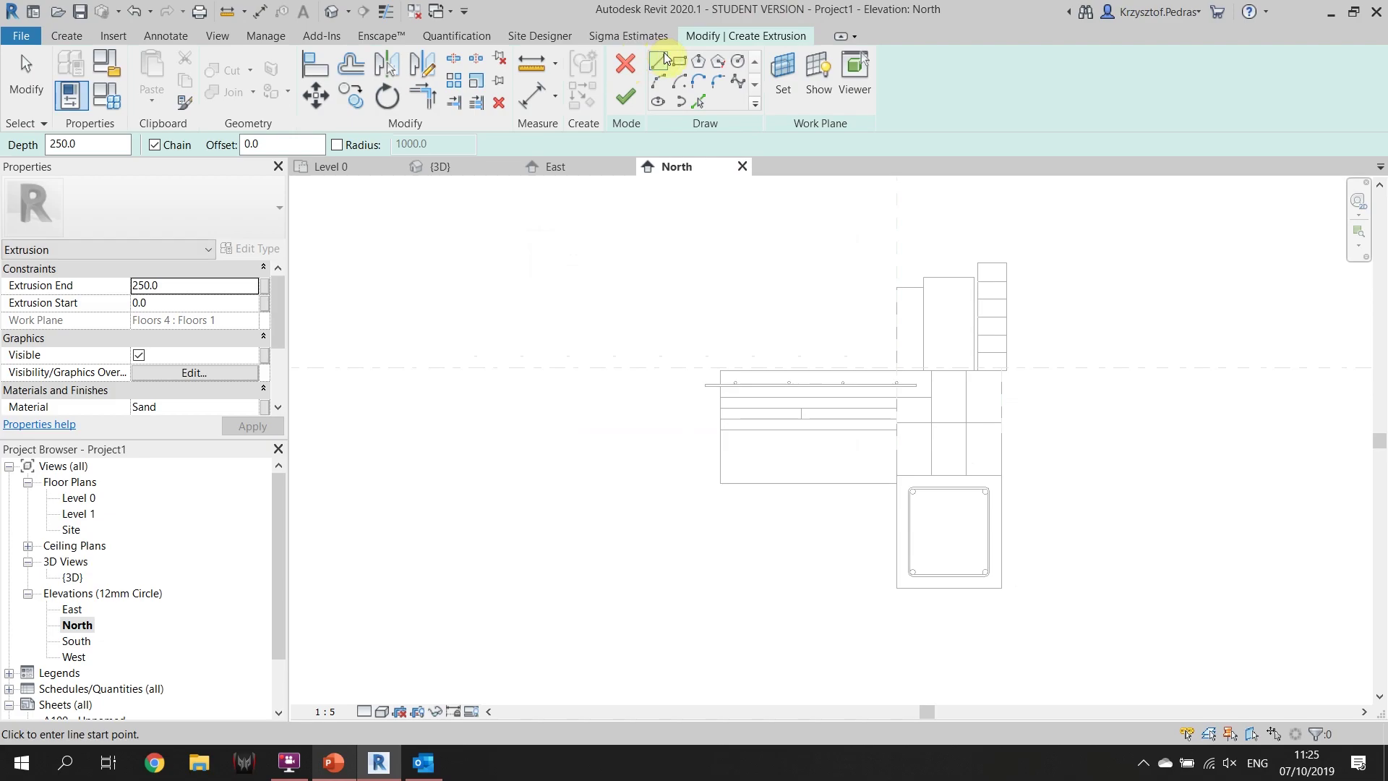
Pick sketch lines from the foundation's outer edge, the footing's bottom and inner edges, the sand bed's bottom and outer side, and Level 0
left_click(698, 101)
scroll(1053, 428, "up", 2)
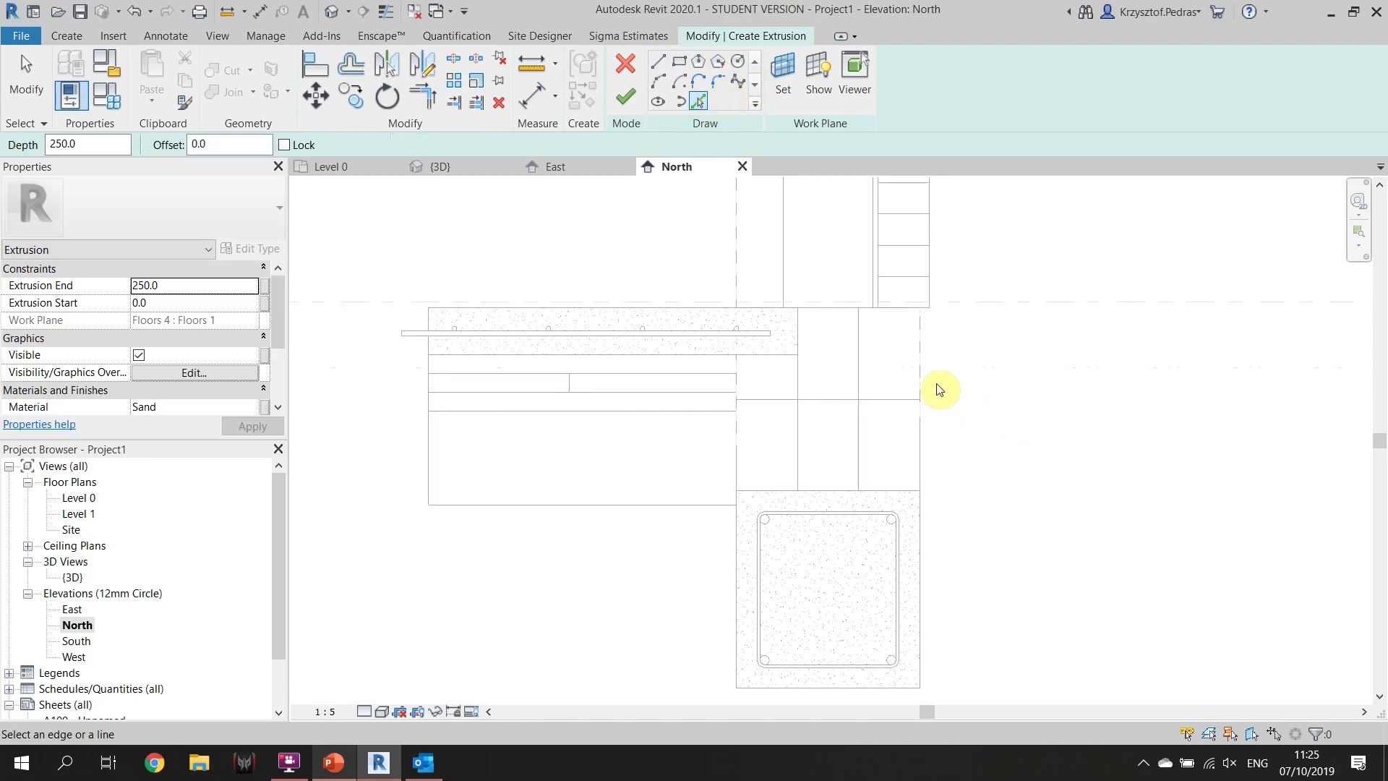
middle_click_drag(942, 530, 975, 423)
left_click(952, 506)
left_click(831, 580)
left_click(768, 463)
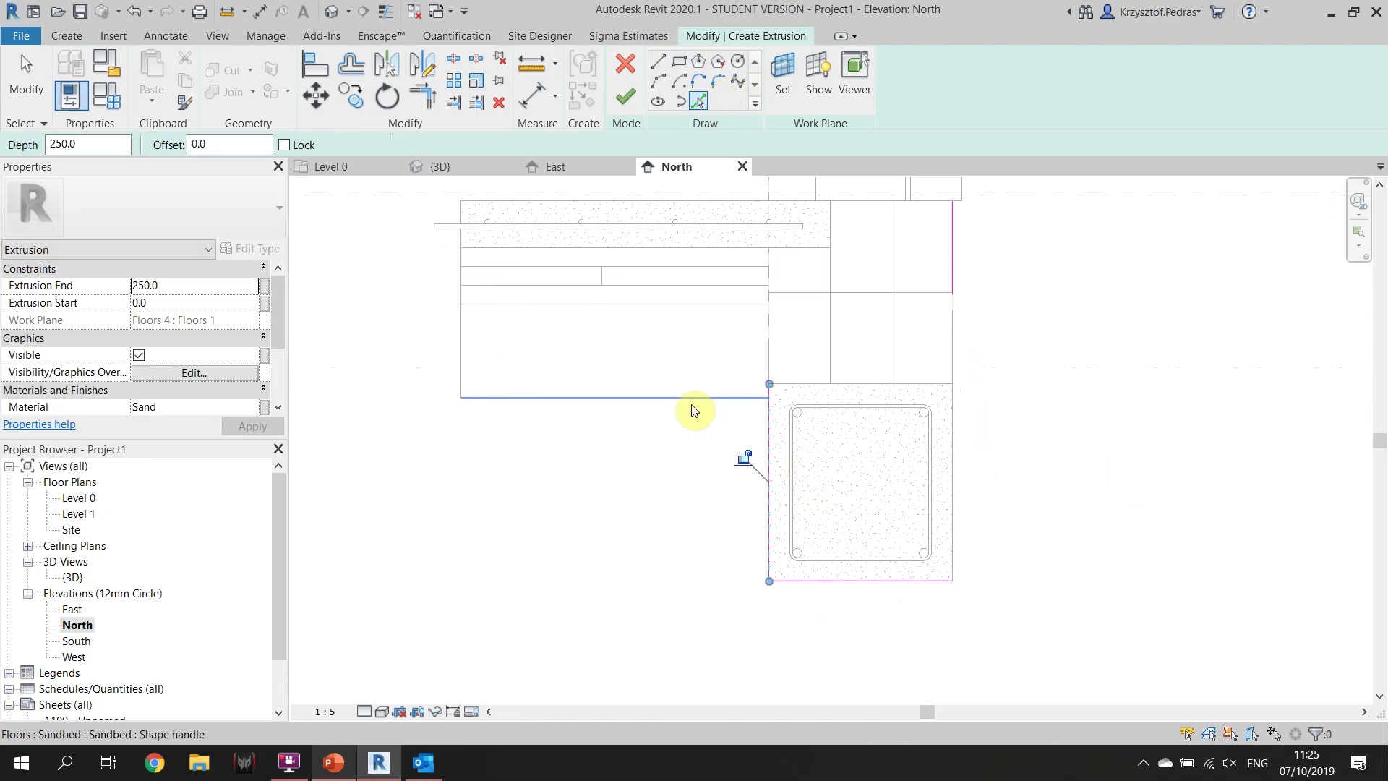
left_click(467, 337)
scroll(734, 384, "down", 2)
mouse_move(1109, 335)
middle_mouse_down()
mouse_move(1047, 366)
mouse_move(914, 372)
middle_mouse_up()
left_click(899, 347)
key("Escape")
key("Escape")
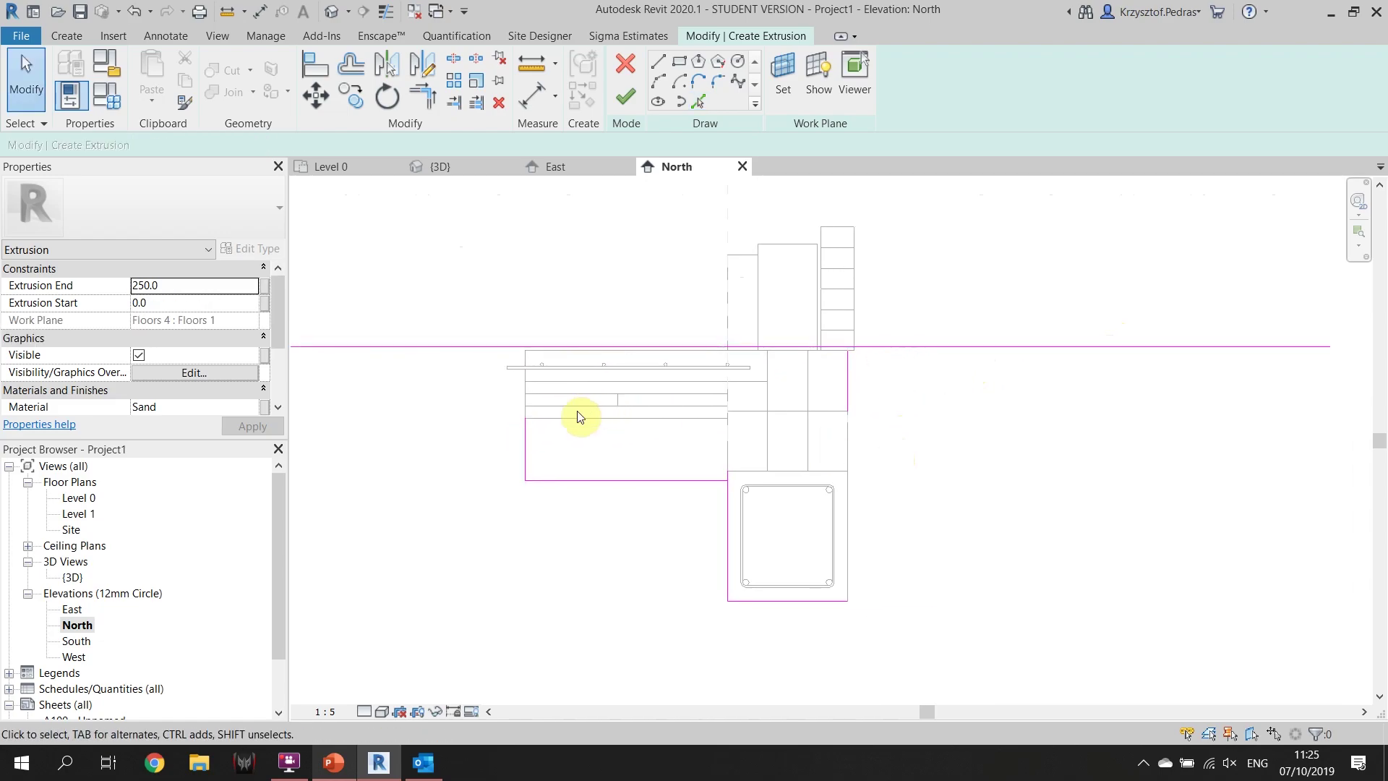
Trim the Level 0 line and the sand bed's side line to meet at a corner, keeping the part outside the slab
key("r")
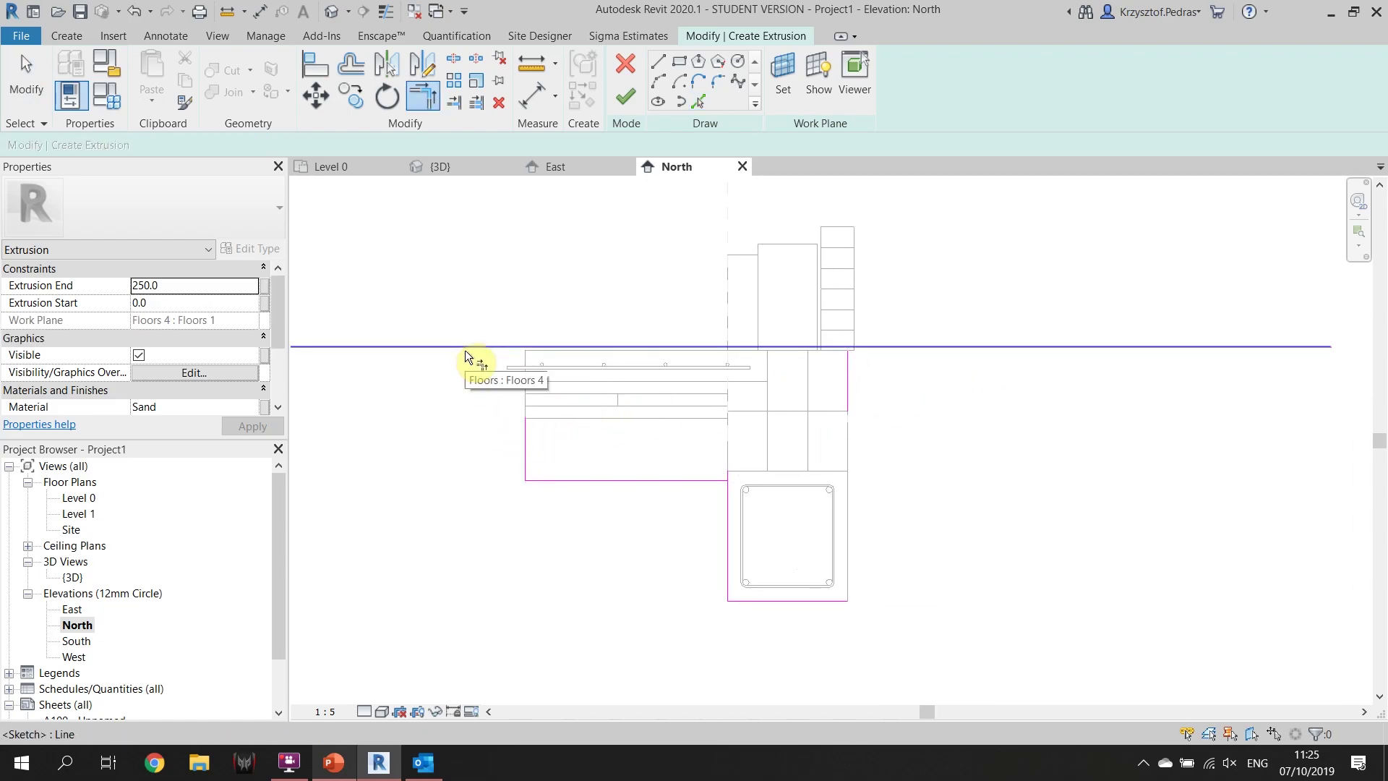
left_click(421, 96)
left_click(511, 352)
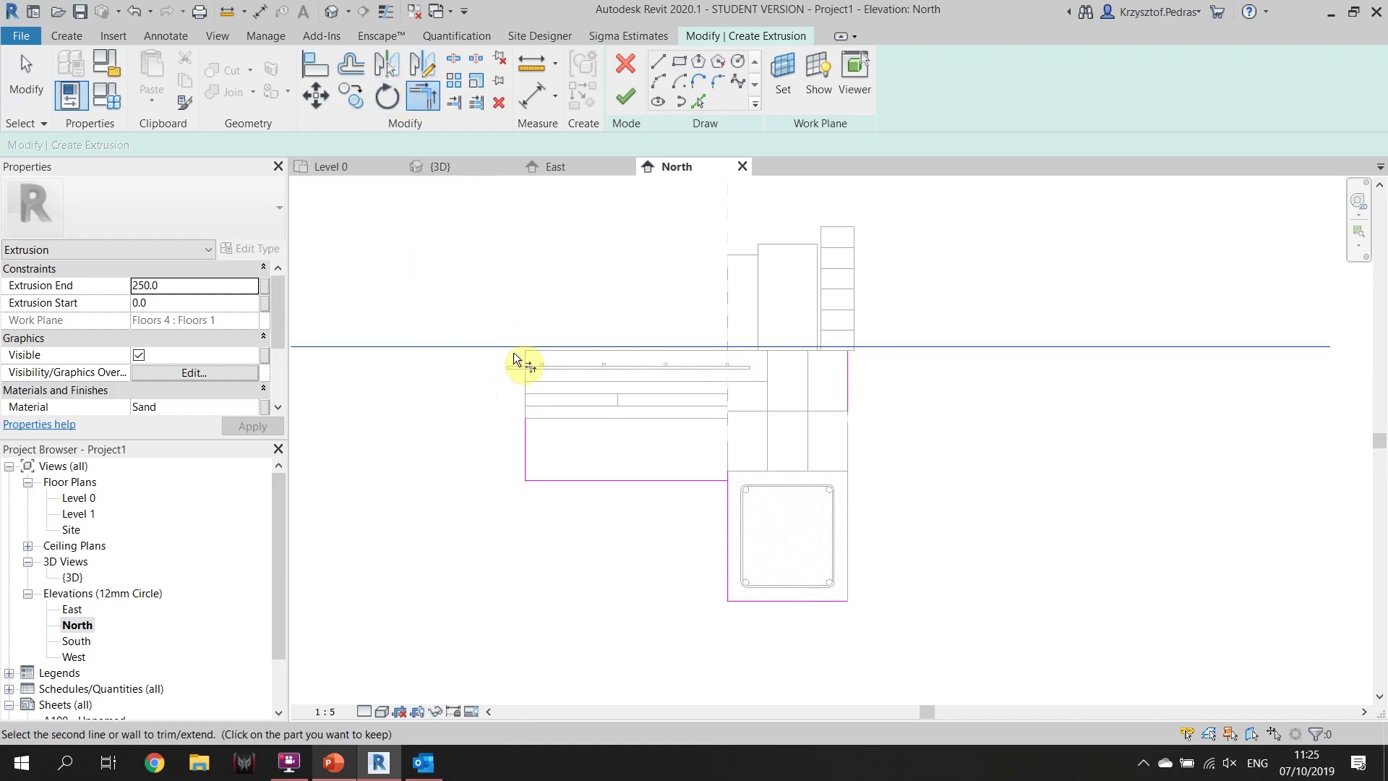
left_click(526, 457)
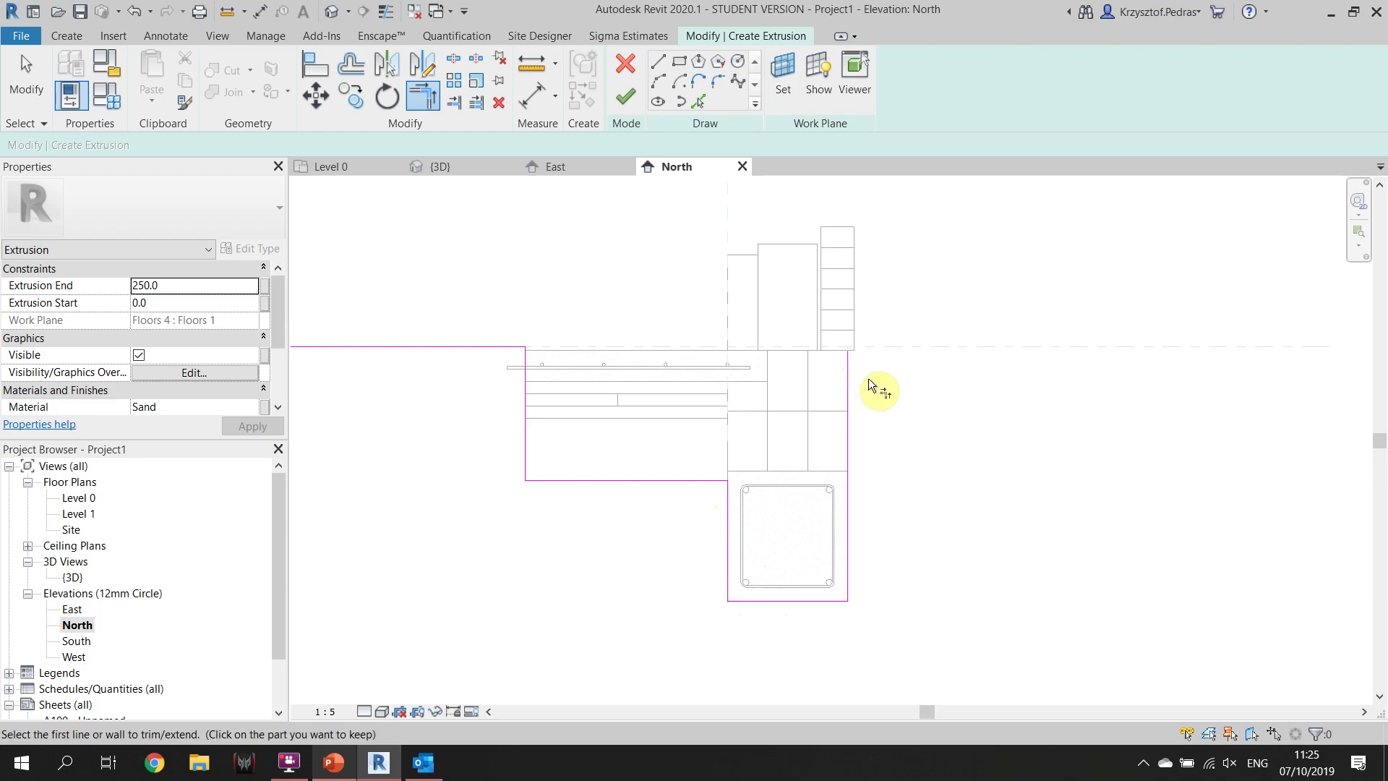
key("Escape")
Draw a 700 mm horizontal line outward from the top of the foundation's outer edge line
scroll(1090, 457, "up", 4)
left_click(658, 61)
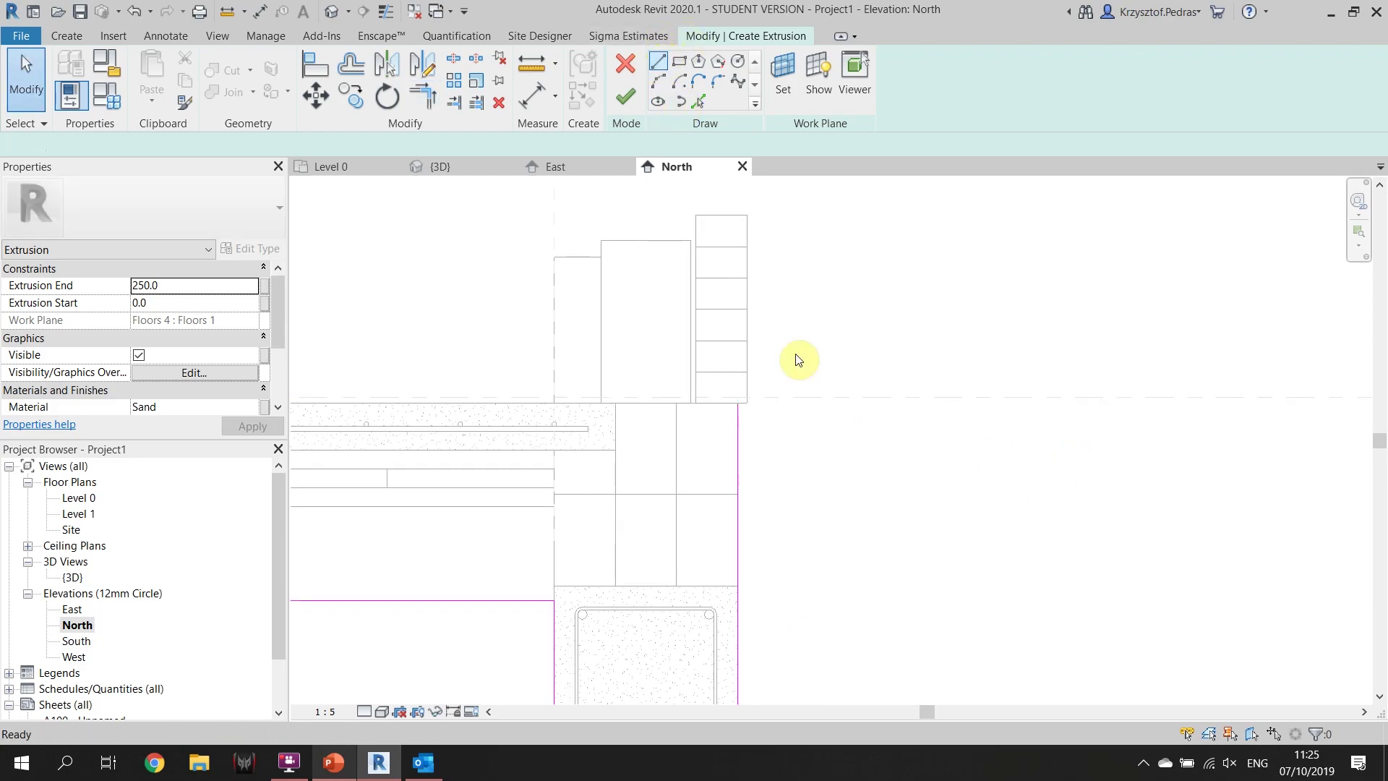
scroll(742, 394, "up", 3)
left_click(721, 394)
scroll(723, 398, "down", 2)
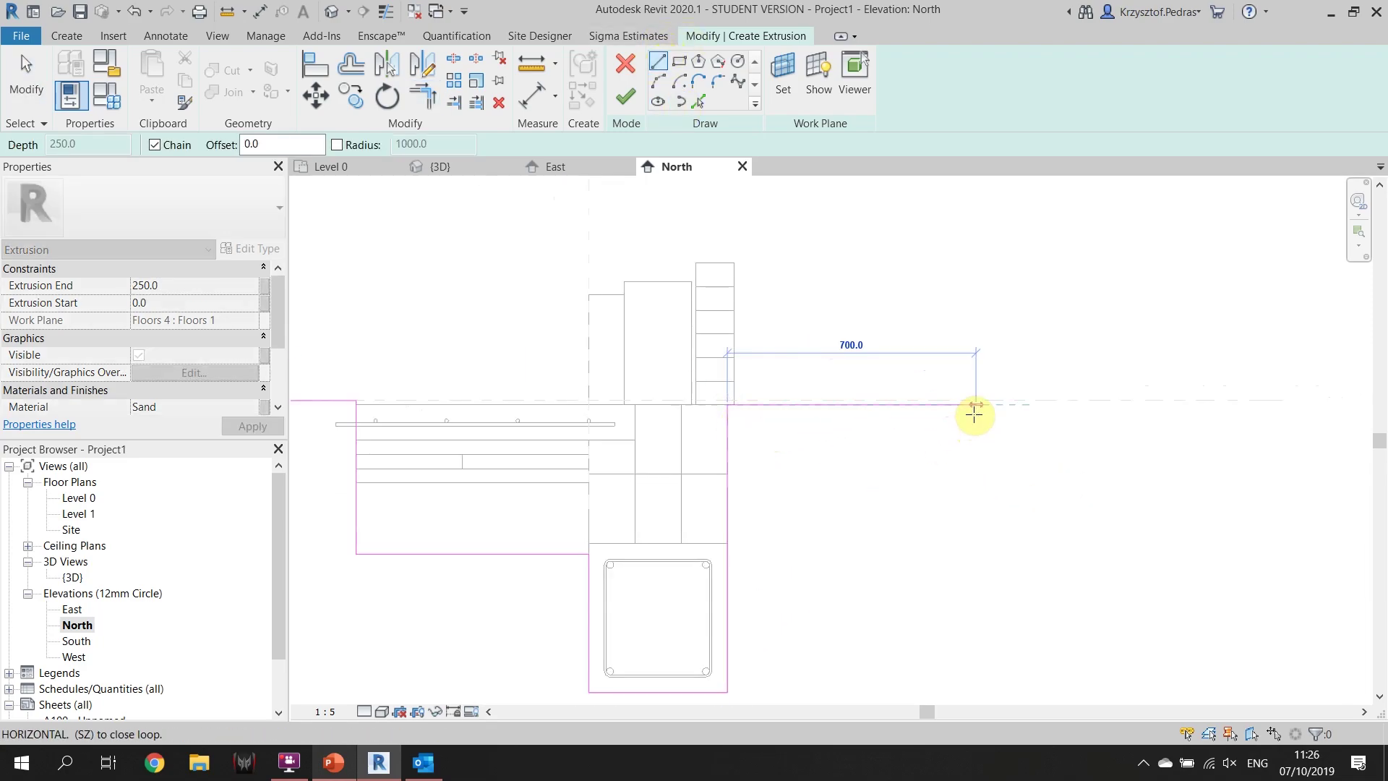
left_click(975, 405)
key("Escape")
key("Escape")
Lower the 700 mm ground line to 100 mm below the top of the slab
scroll(744, 417, "up", 3)
left_click(741, 394)
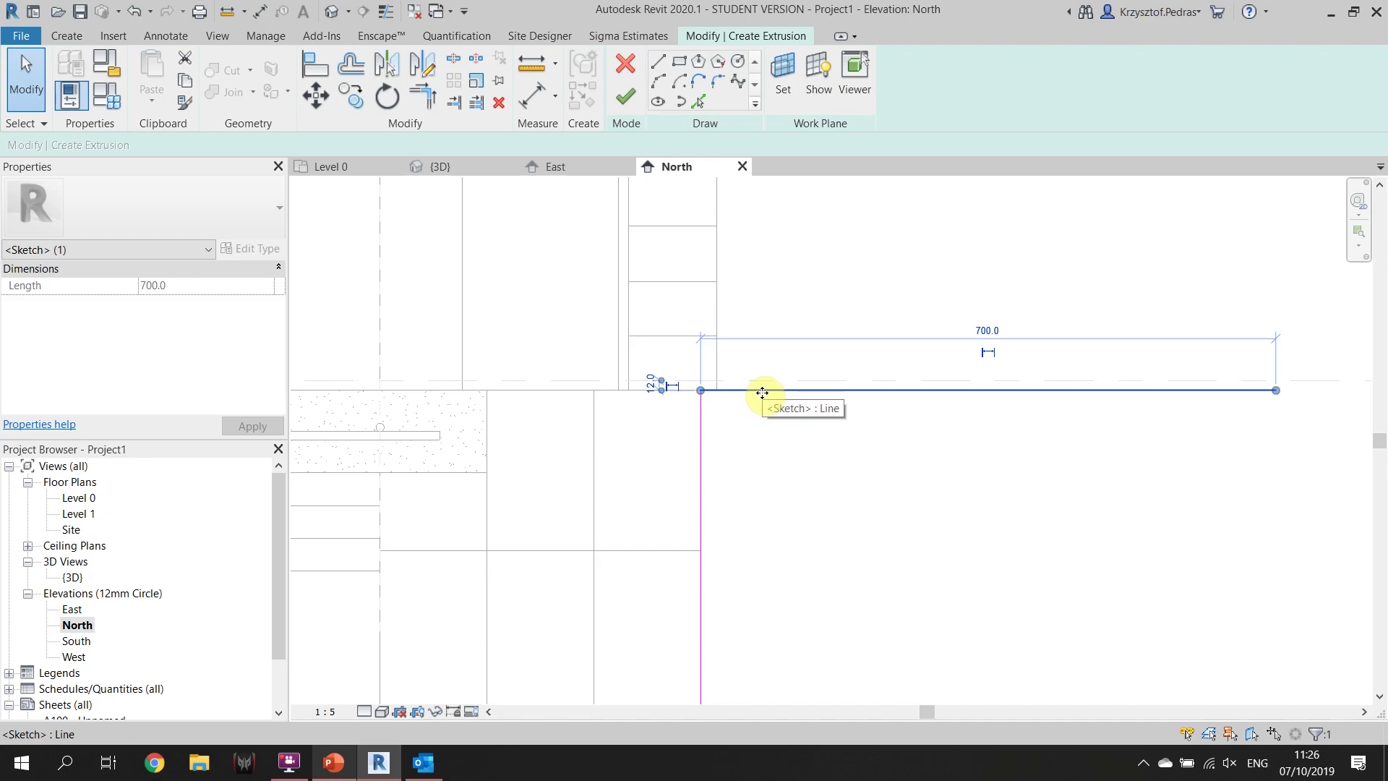
mouse_move(769, 393)
left_mouse_down()
mouse_move(790, 502)
mouse_move(786, 470)
mouse_move(685, 388)
mouse_move(774, 391)
mouse_move(734, 443)
mouse_move(786, 482)
left_mouse_up()
left_click(787, 486)
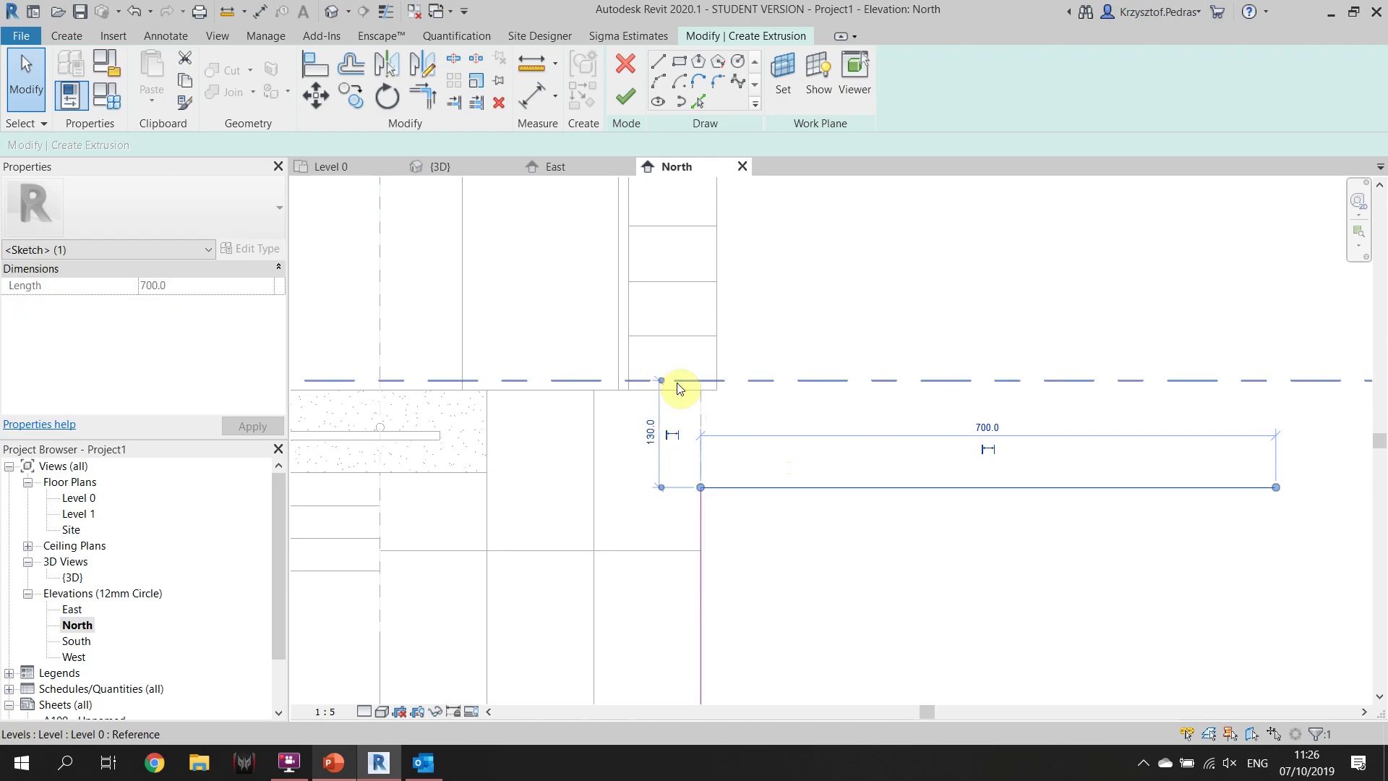
left_click(663, 441)
type("100")
key("Return")
left_click(819, 356)
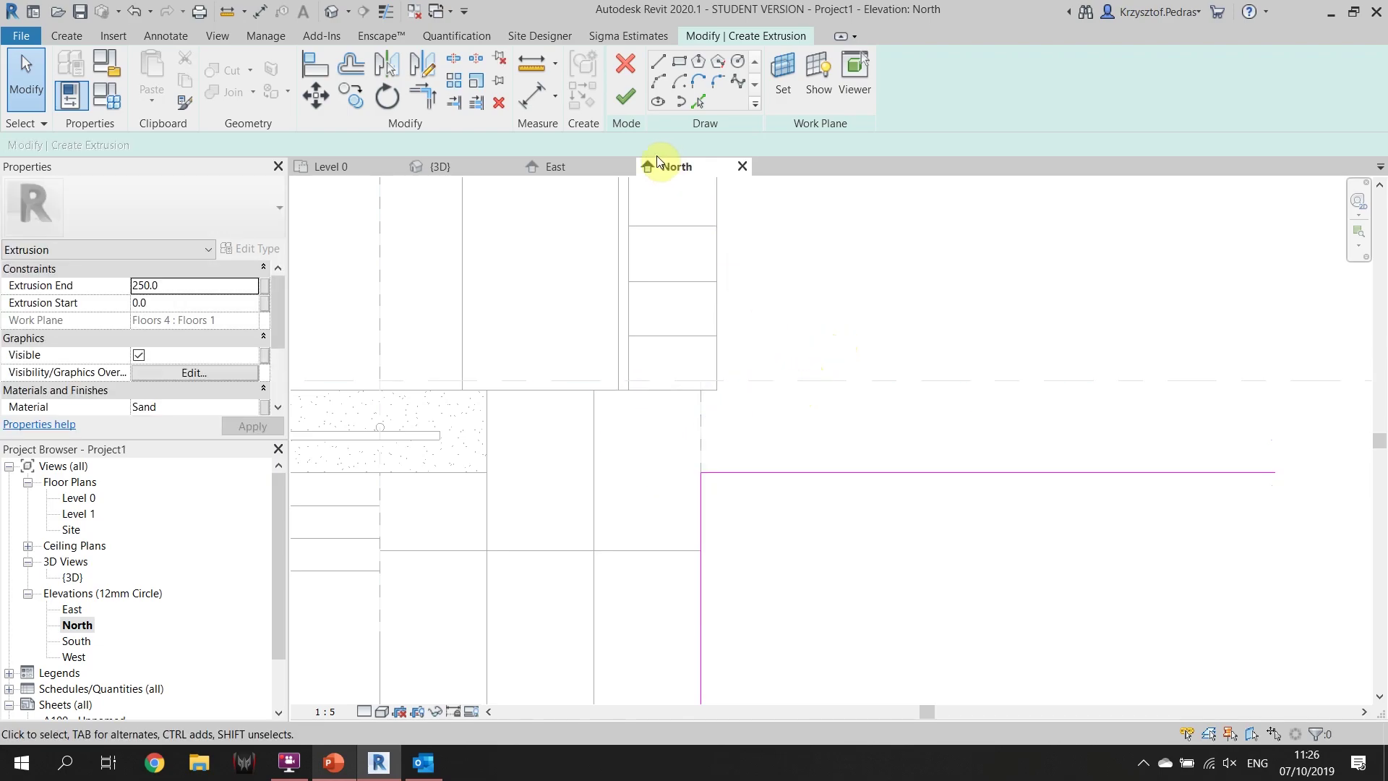
Draw the soil outline down from the ground line's outer end, across beneath the footing and up to Level 0 beyond the slab
left_click(658, 61)
scroll(896, 372, "down", 2)
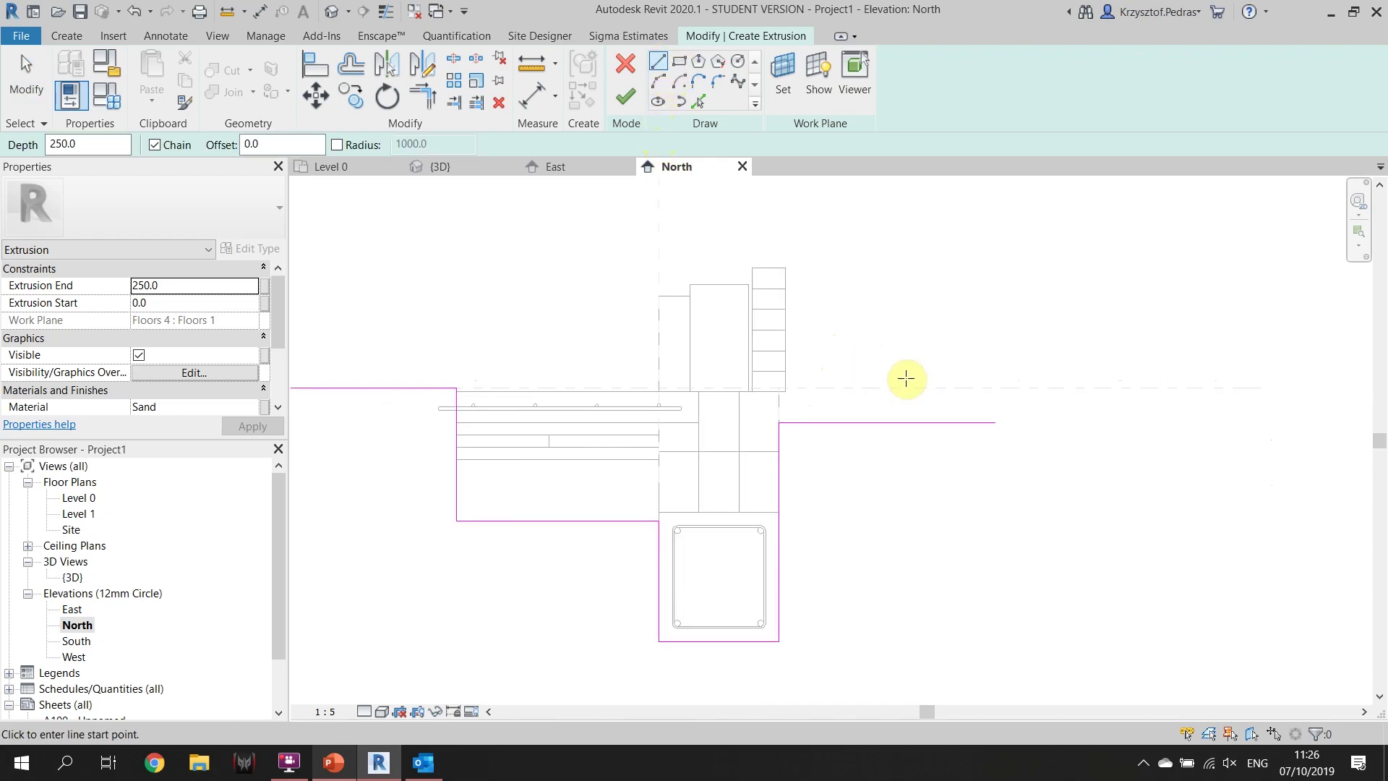
left_click(1008, 419)
scroll(997, 651, "down", 2)
left_click(995, 587)
left_click(604, 587)
left_click(603, 369)
key("Escape")
key("Escape")
Delete the Level 0 line and the vertical line along the sand bed's outer side from the sketch
scroll(616, 376, "up", 2)
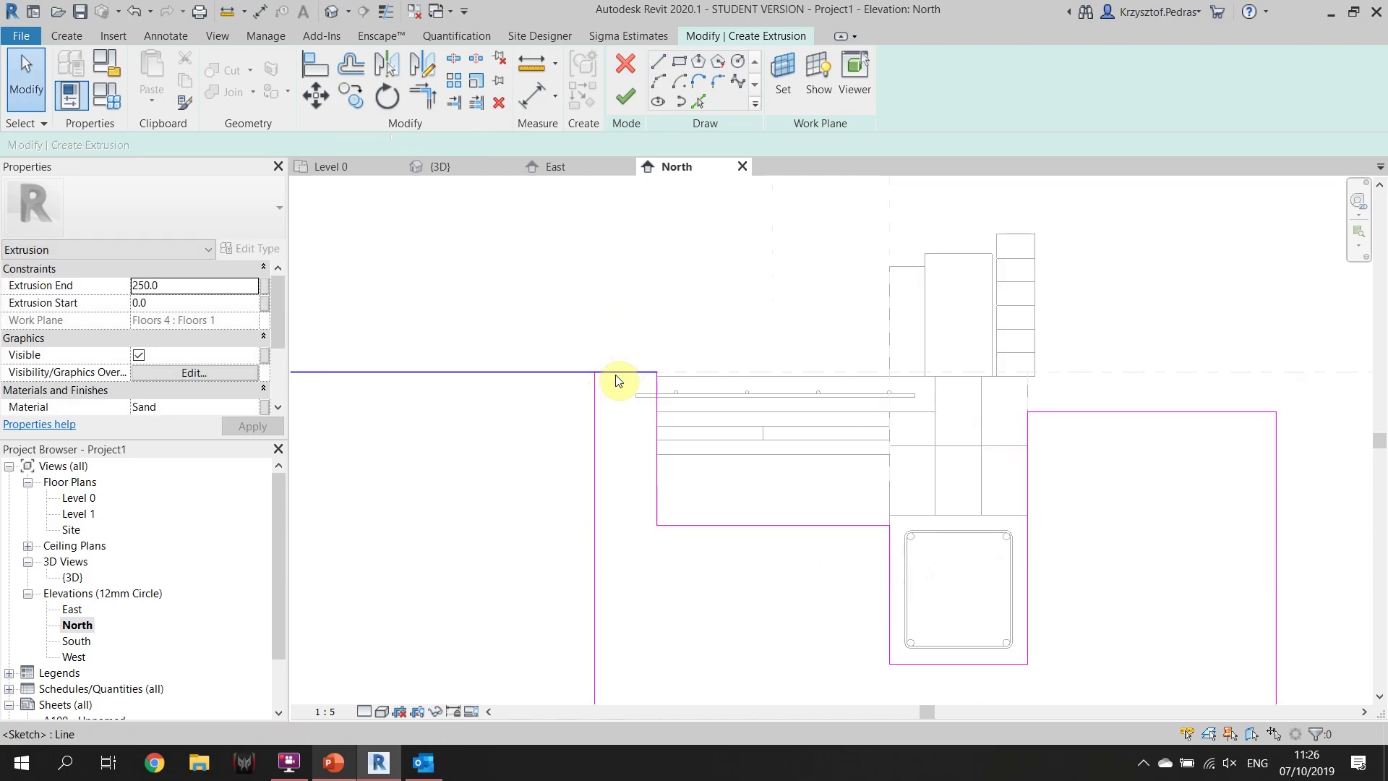
left_click(614, 373)
key("Delete")
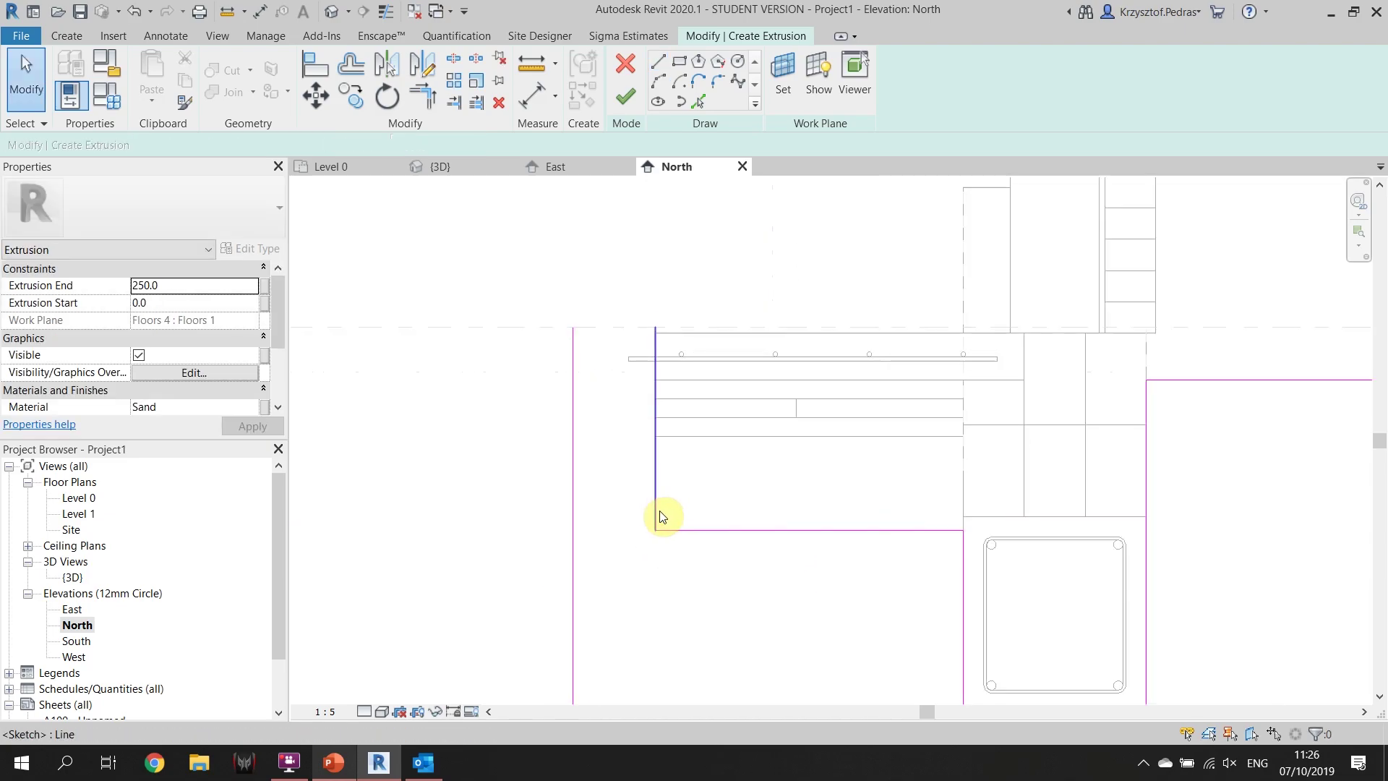
left_click(657, 481)
left_click(678, 518)
scroll(672, 506, "down", 2)
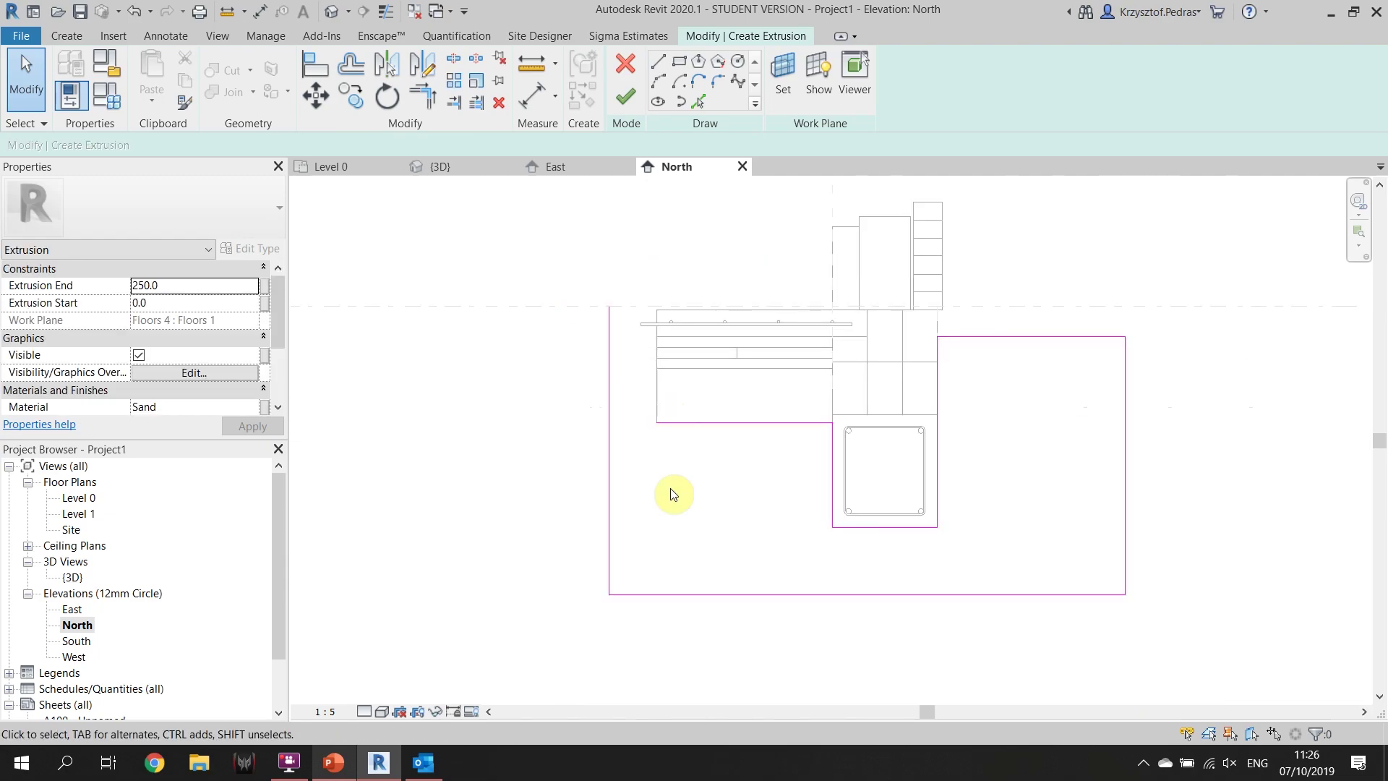
Trim the soil outline's inner vertical boundary to a corner with the line under the sand bed
left_click(610, 470)
left_click(684, 434)
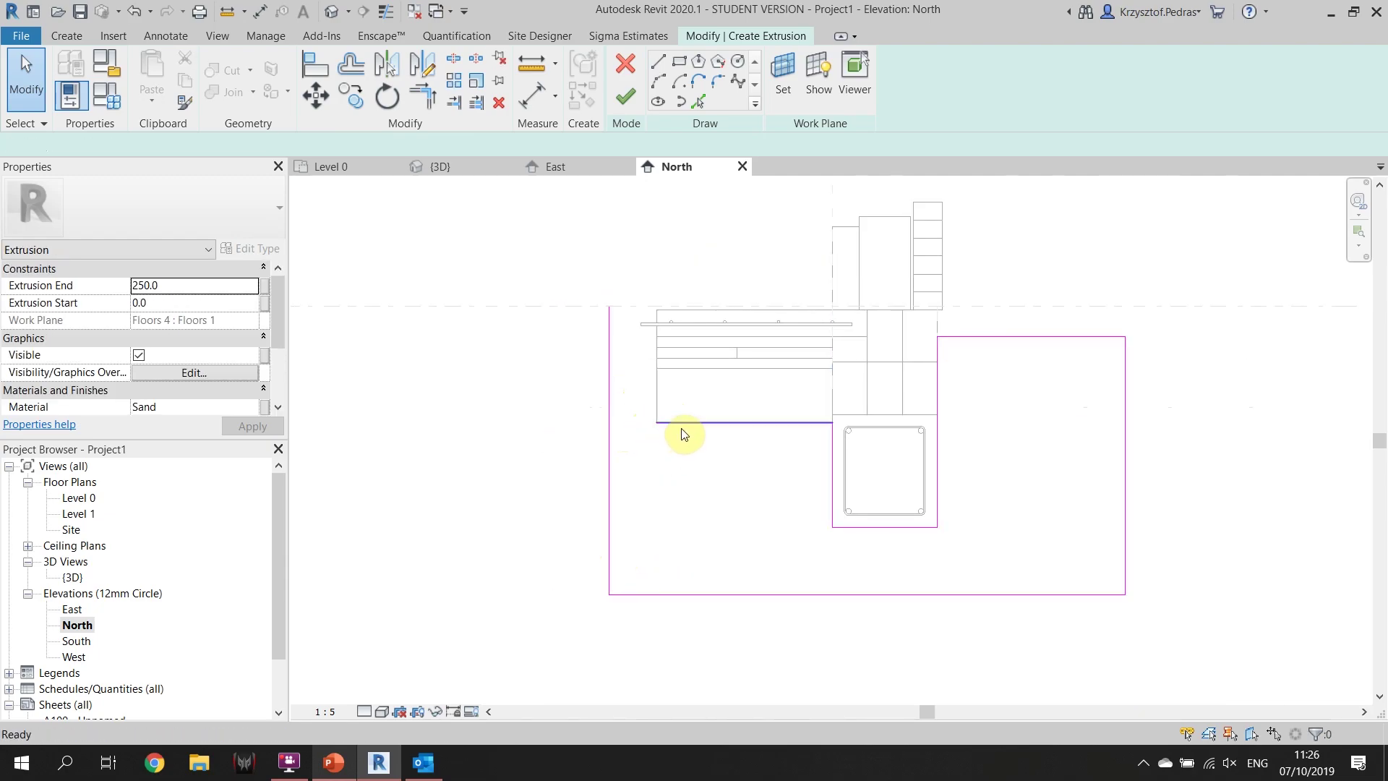
key("t")
key("r")
left_click(608, 463)
left_click(659, 425)
Align the soil outline's vertical boundary with the sand bed's outer side edge
scroll(626, 462, "up", 2)
mouse_move(621, 467)
left_mouse_down()
mouse_move(769, 440)
mouse_move(694, 440)
left_mouse_up()
scroll(705, 419, "up", 4)
key("Escape")
key("a")
key("l")
left_click(681, 293)
left_click(675, 376)
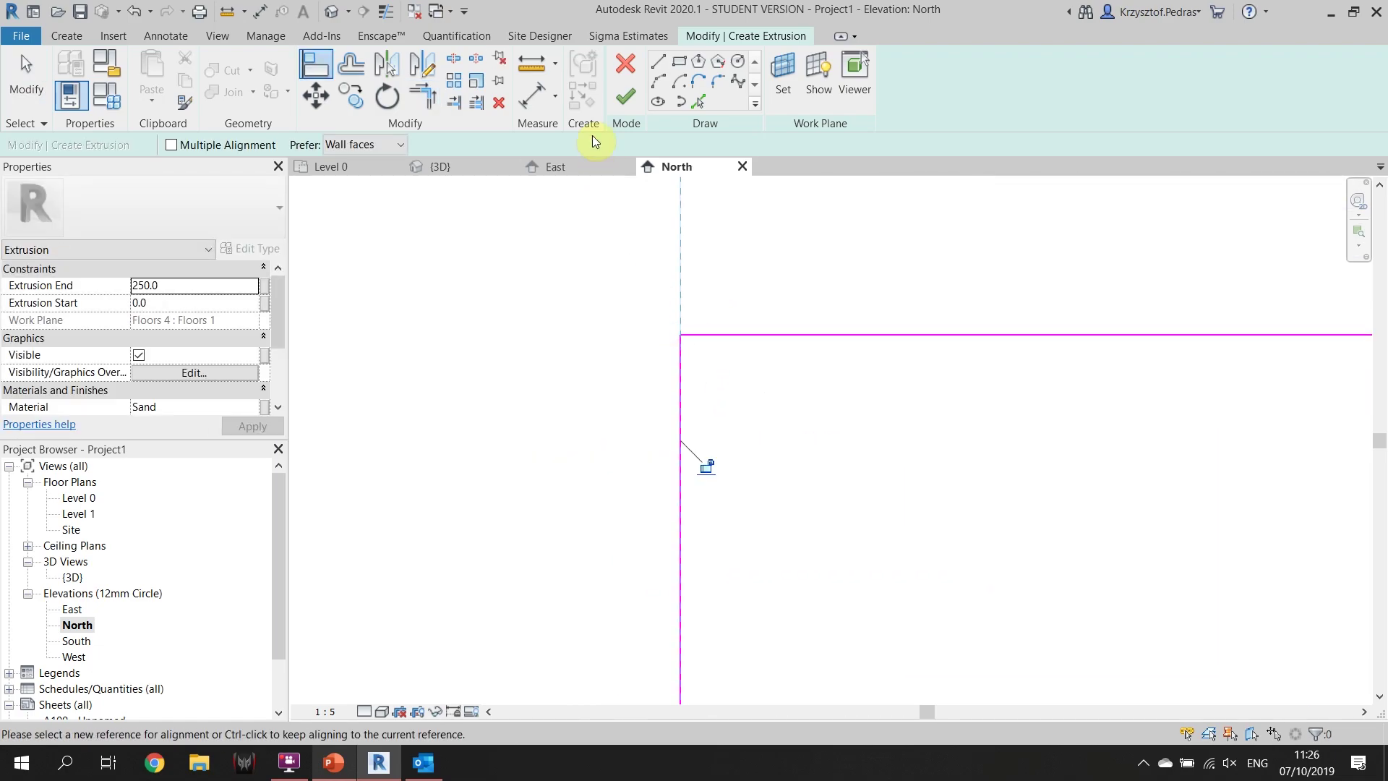
Finish the soil extrusion's sketch and assign it the Earth material in the 3D view
left_click(618, 101)
left_click(514, 162)
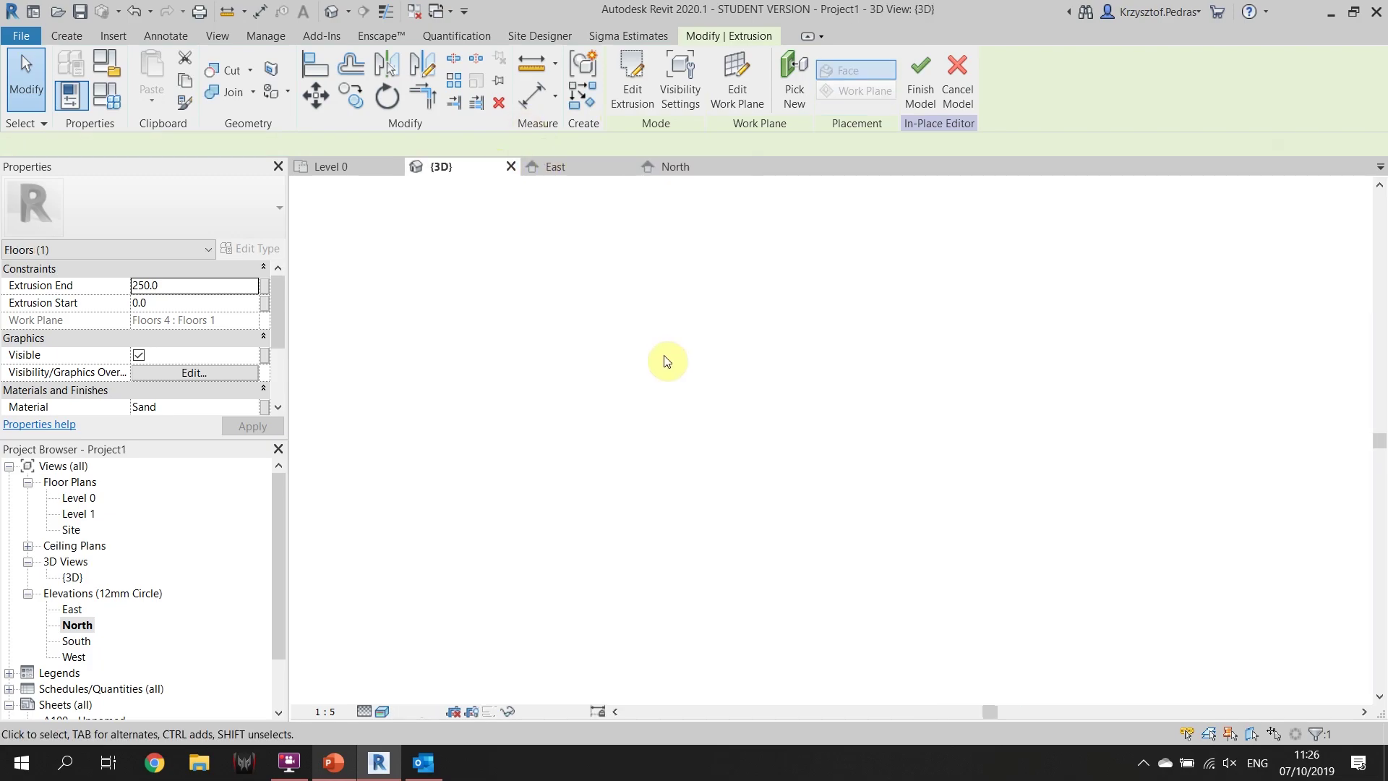
left_click(255, 405)
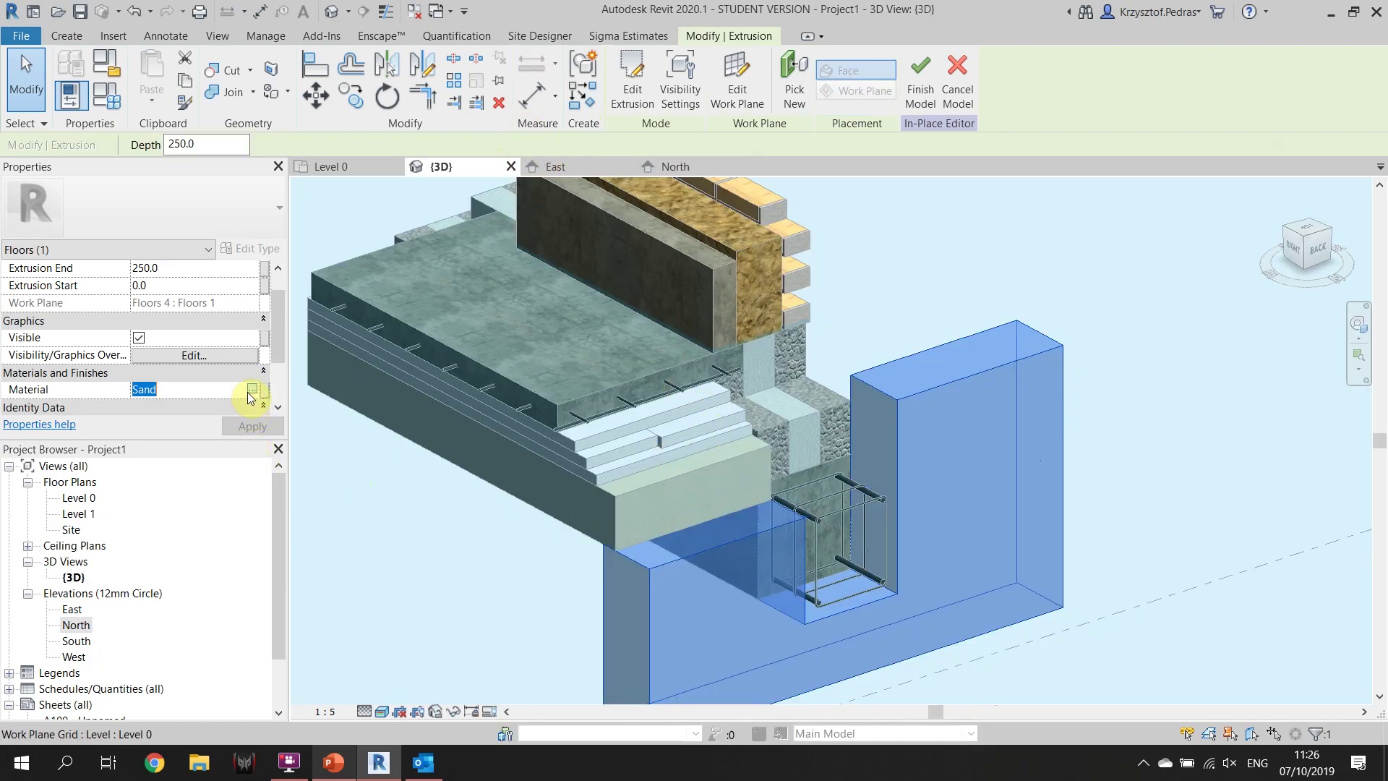
left_click(250, 390)
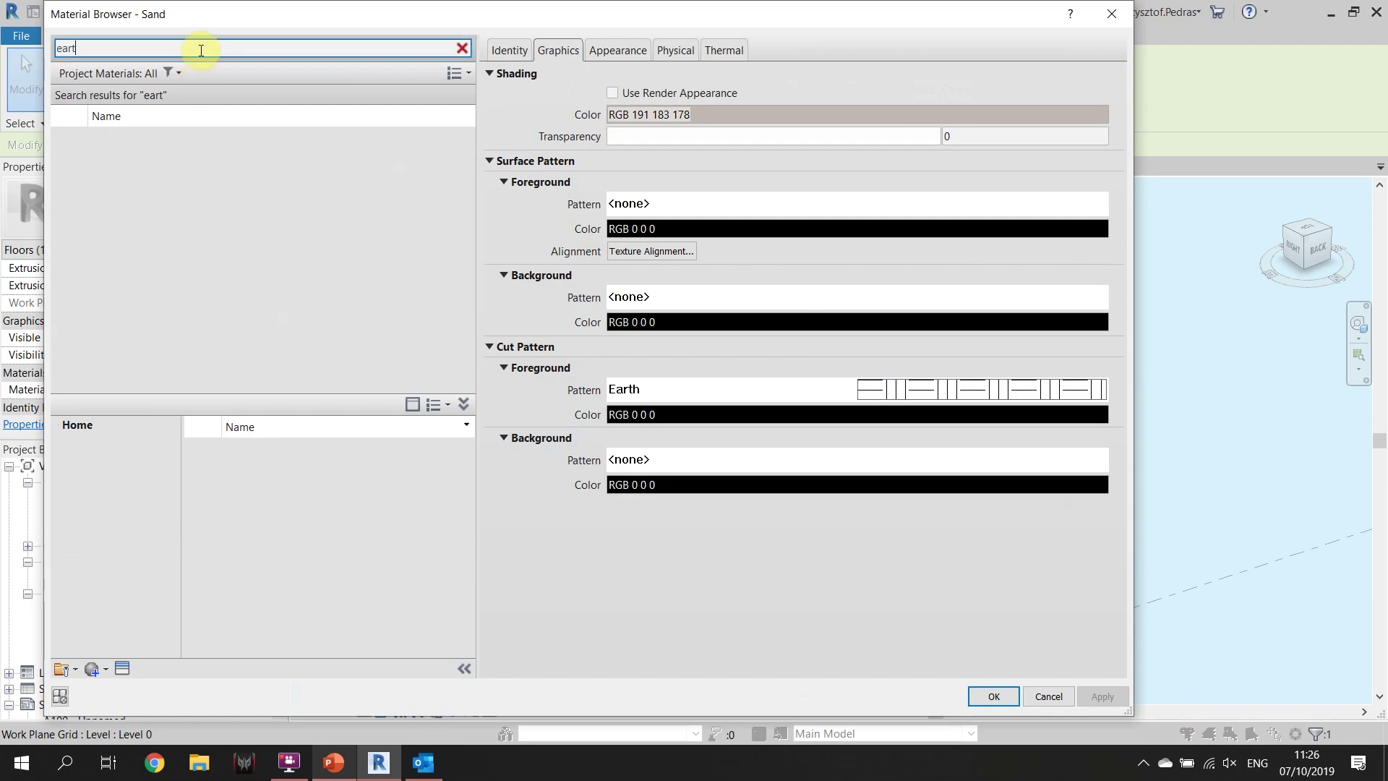
left_click(188, 141)
key("Return")
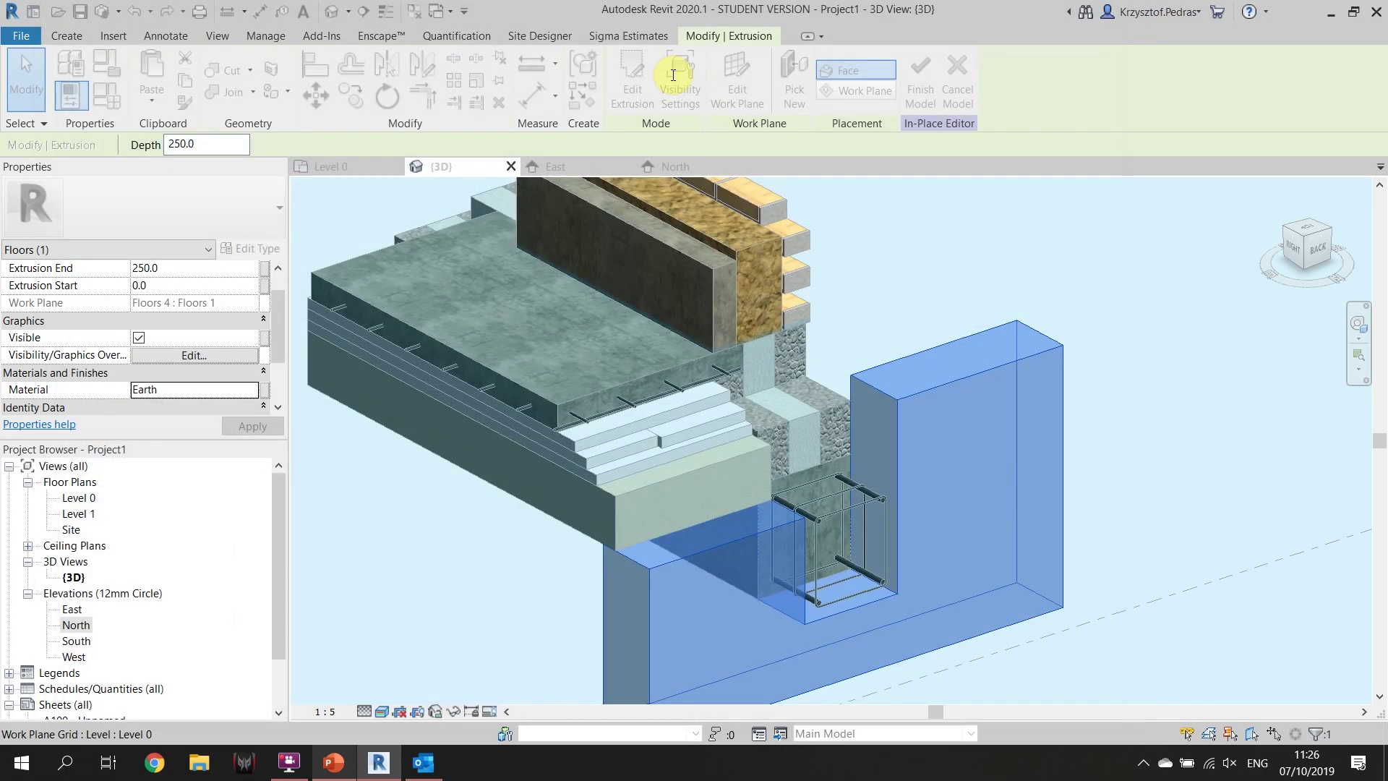
Stretch the soil extrusion back along the full length of the detail and pull its front face towards the sand bed's front face
left_click(813, 610)
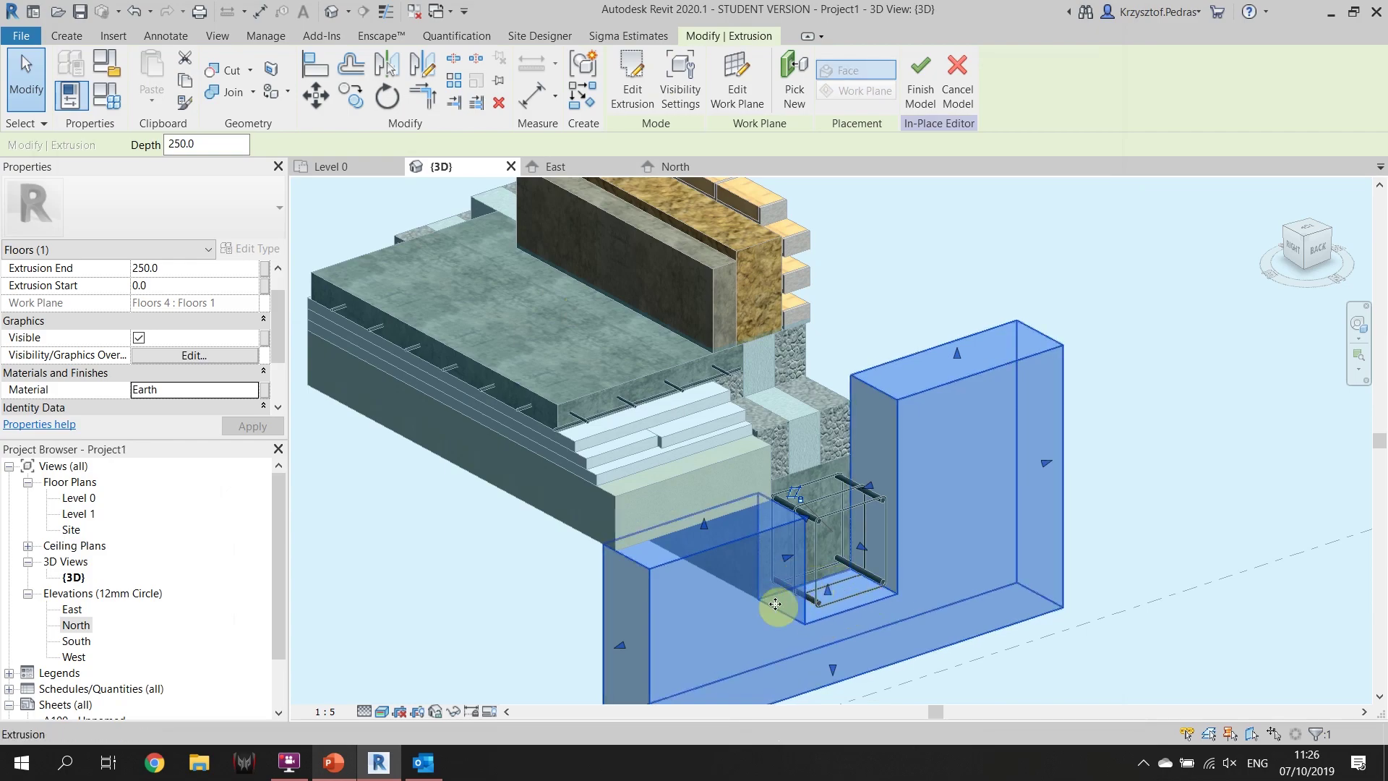
left_click(509, 392, "ctrl")
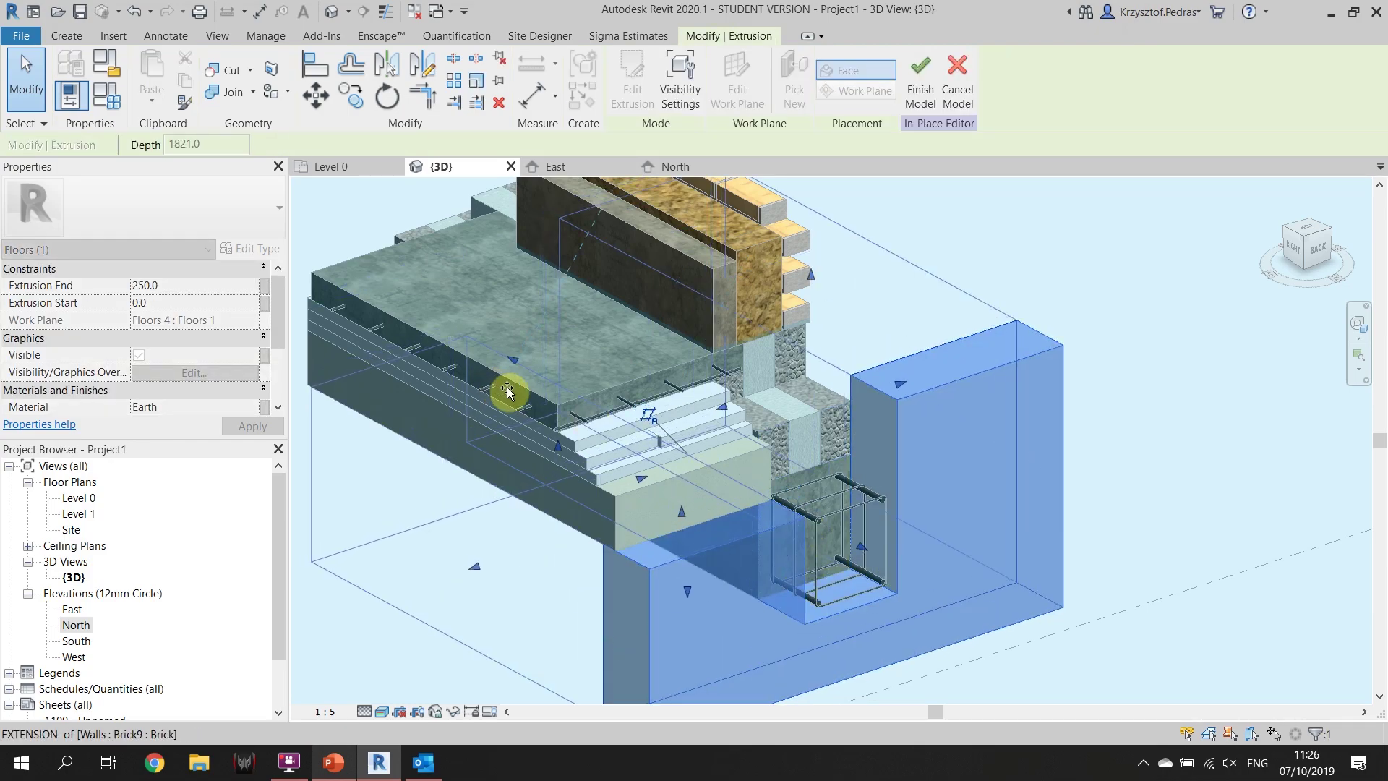
left_click(831, 584)
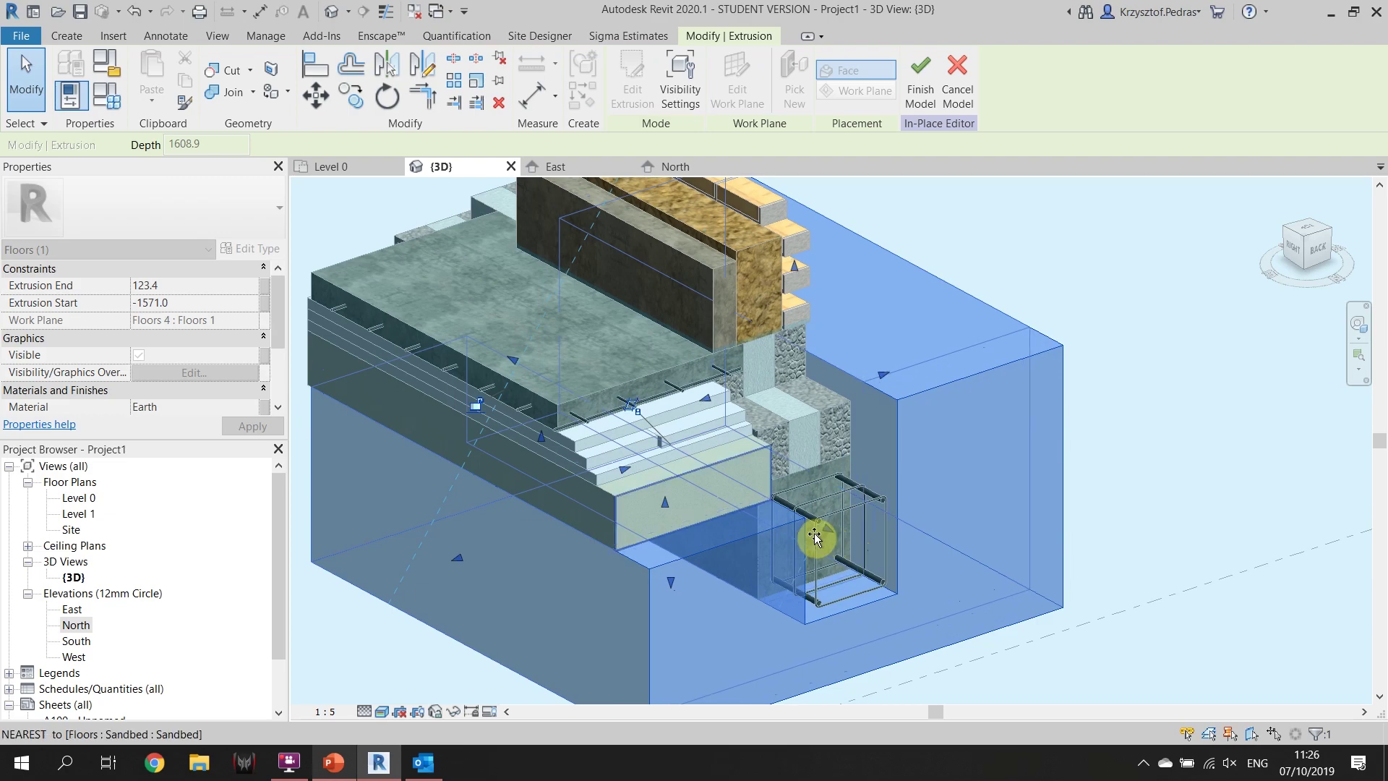
left_click(1178, 409)
left_click(871, 384)
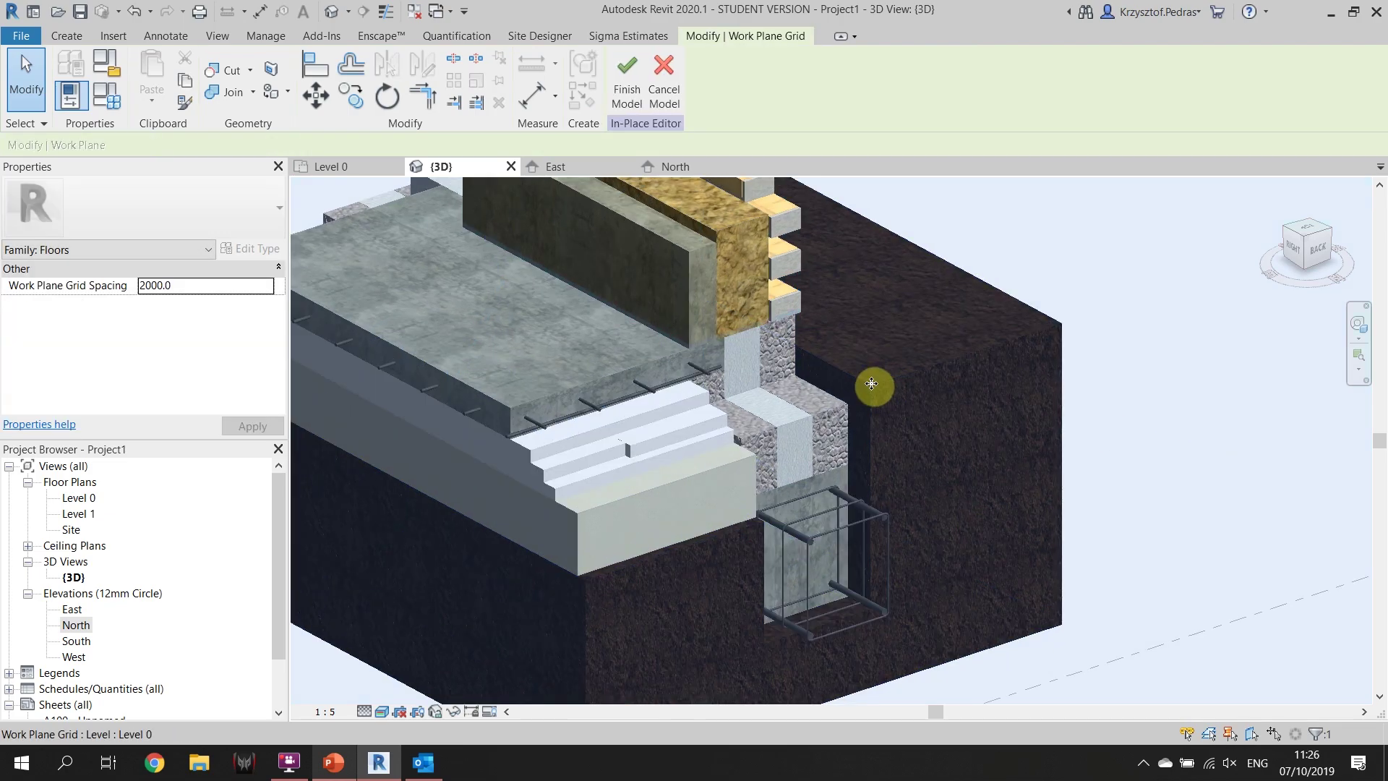
Check the soil extrusion's extents in the North and East elevations and finish the in-place soil model
left_click(626, 166)
left_click(667, 167)
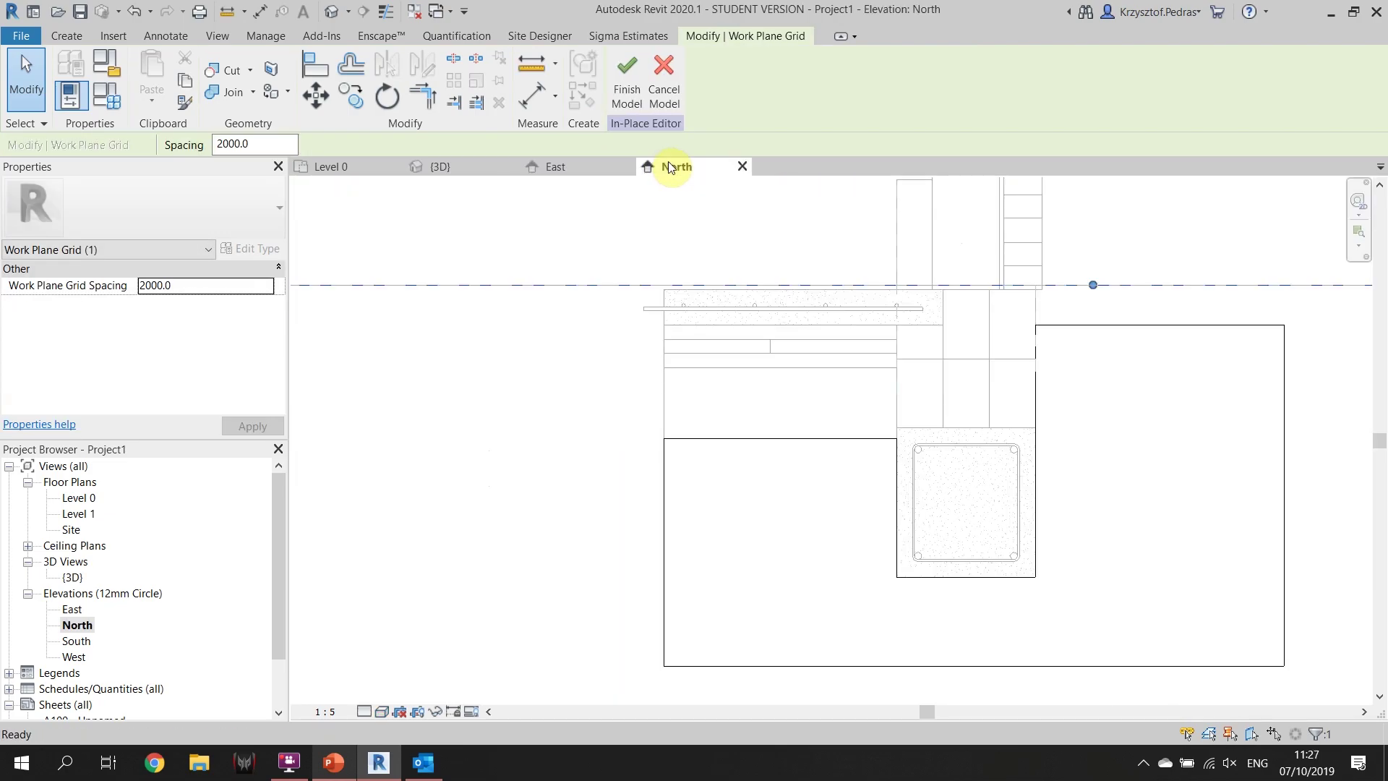
left_click(563, 168)
scroll(644, 314, "down", 3)
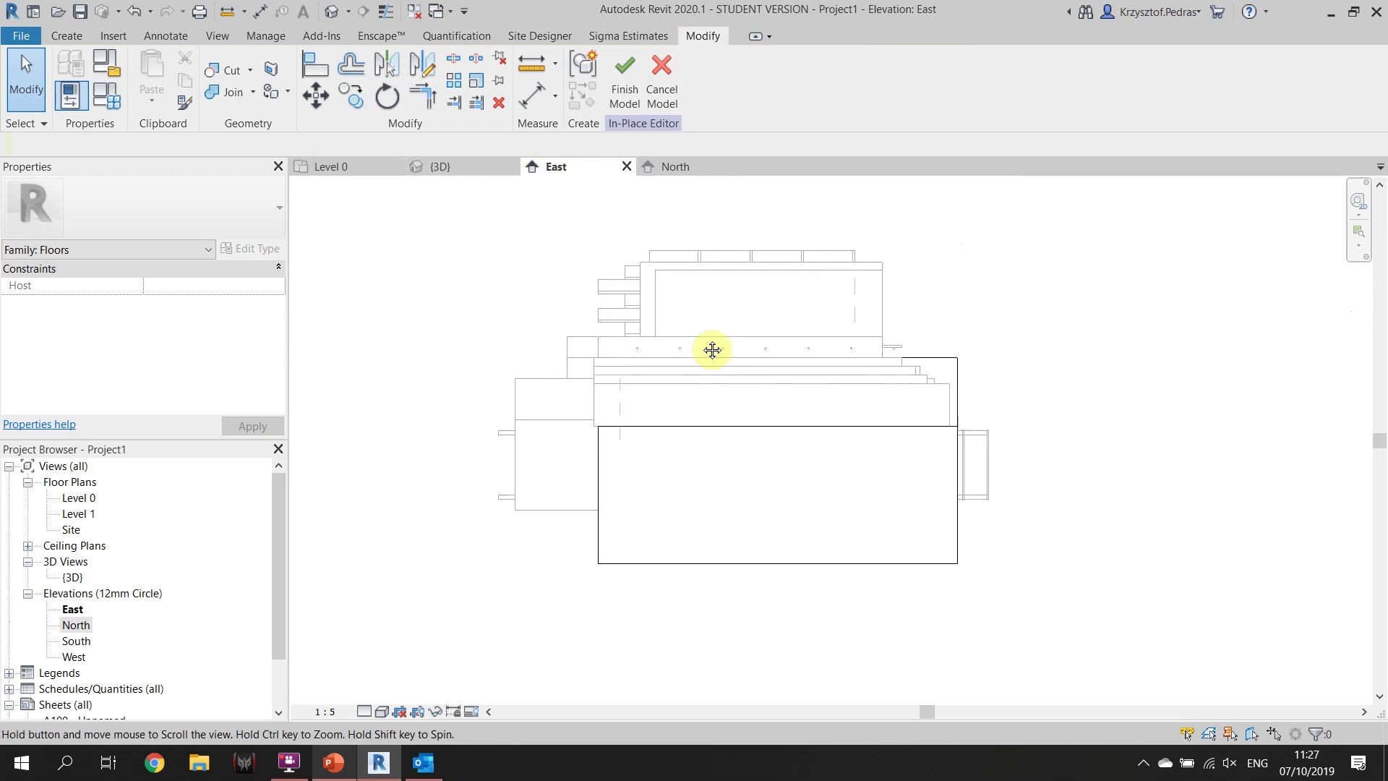
scroll(1203, 368, "up", 5)
scroll(728, 421, "down", 3)
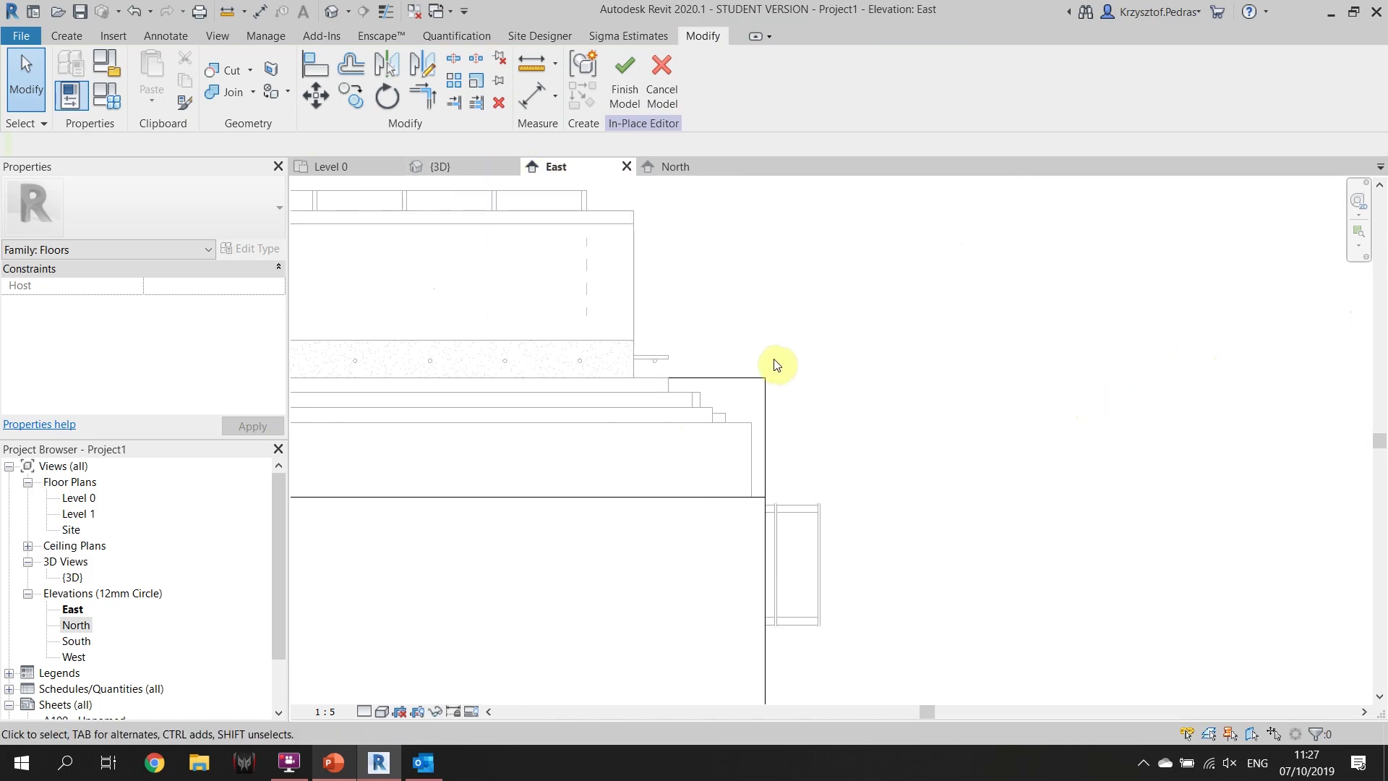
left_click(668, 167)
scroll(1113, 296, "up", 2)
left_click(1048, 335)
scroll(1047, 334, "down", 3)
left_click(920, 73)
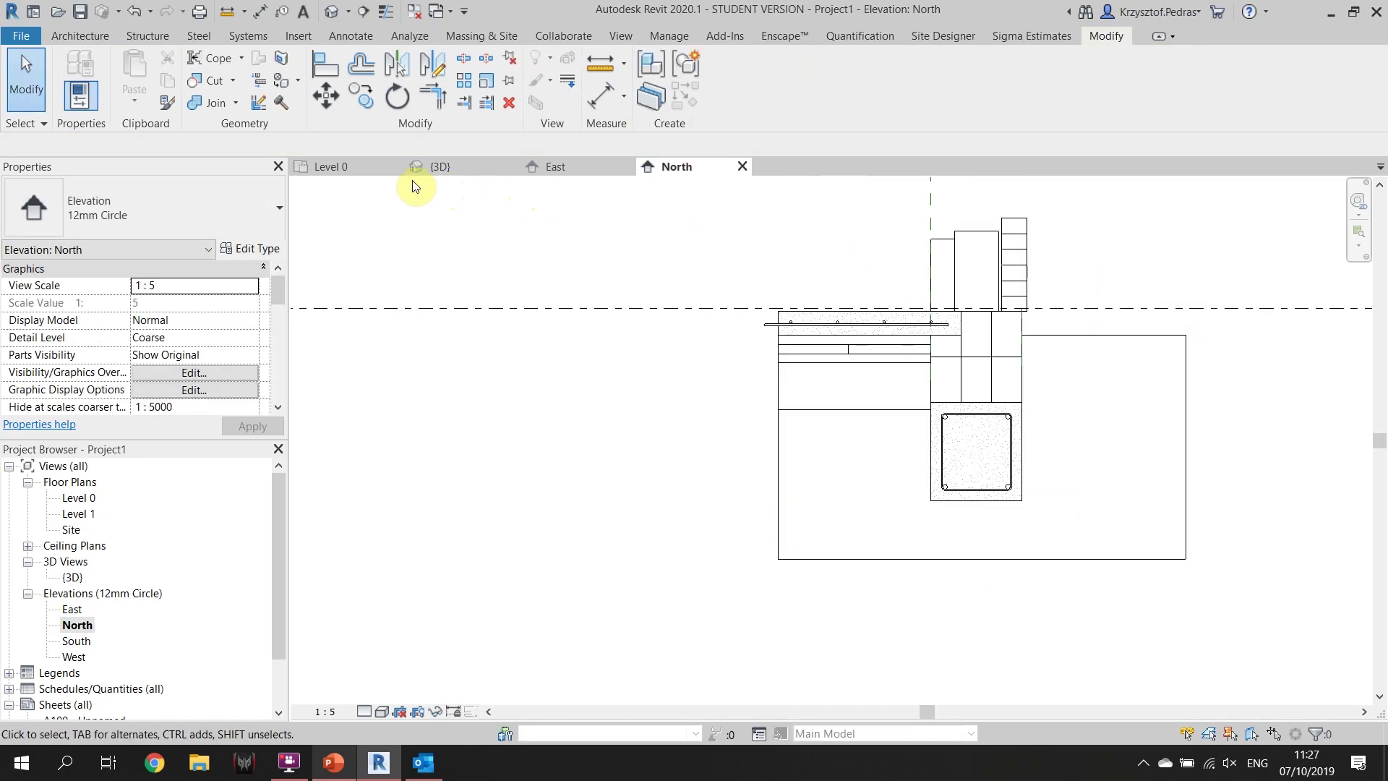
Examine the soil block and the joints around the wall base in the 3D view
left_click(432, 166)
middle_click_drag(717, 357, 751, 383)
scroll(930, 390, "down", 3)
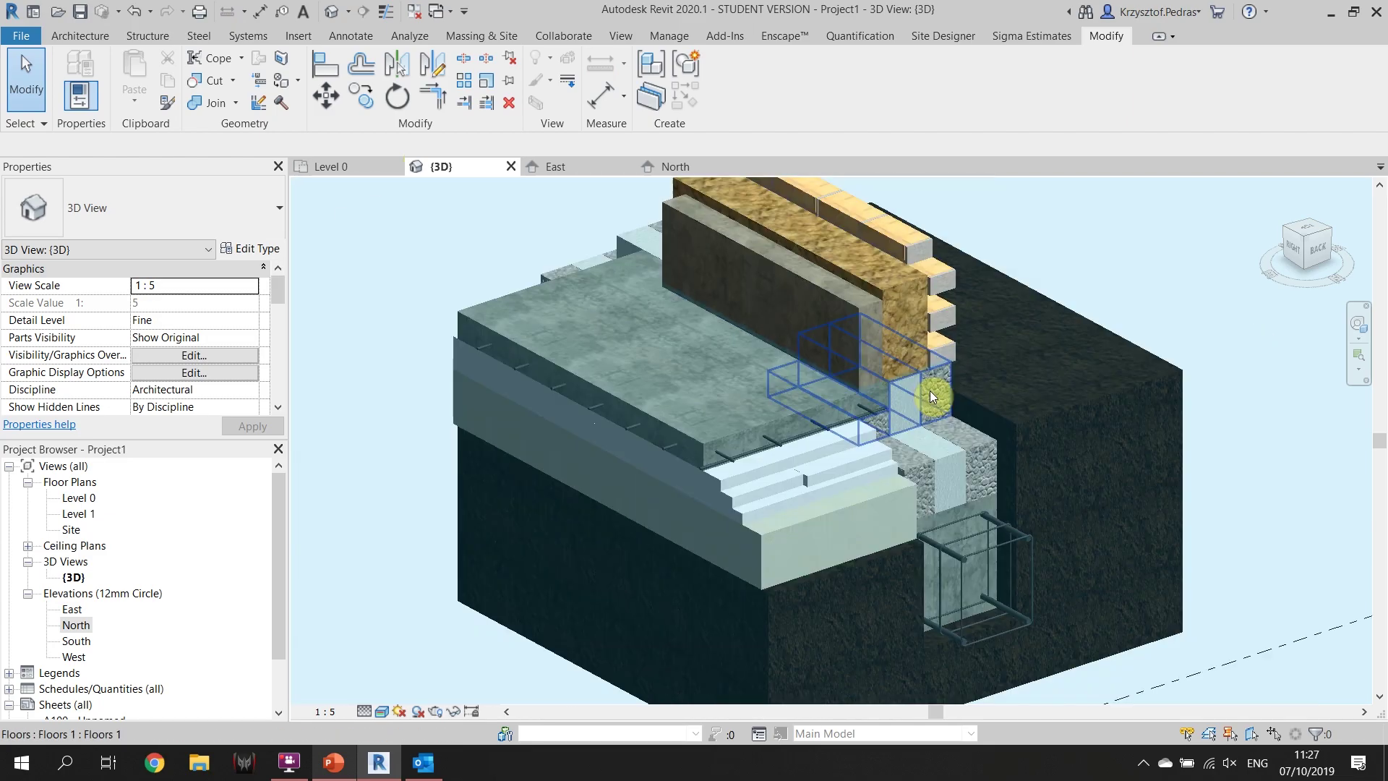
middle_click_drag(929, 390, 923, 405)
scroll(923, 406, "up", 1)
left_click(1125, 275)
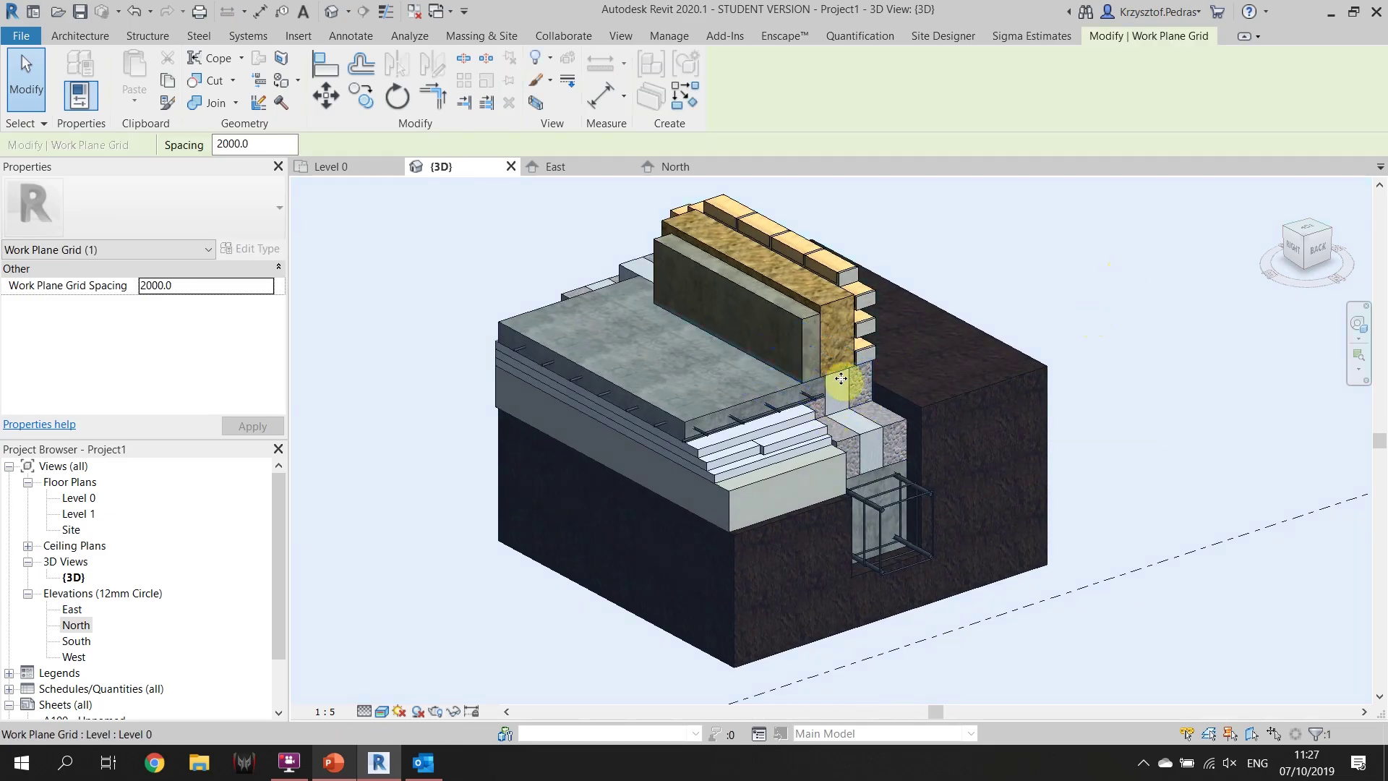
scroll(809, 363, "up", 3)
scroll(791, 353, "up", 2)
In the North elevation, raise the bottom edge of the inner wall leaf to the Level 0 line
left_click(798, 329)
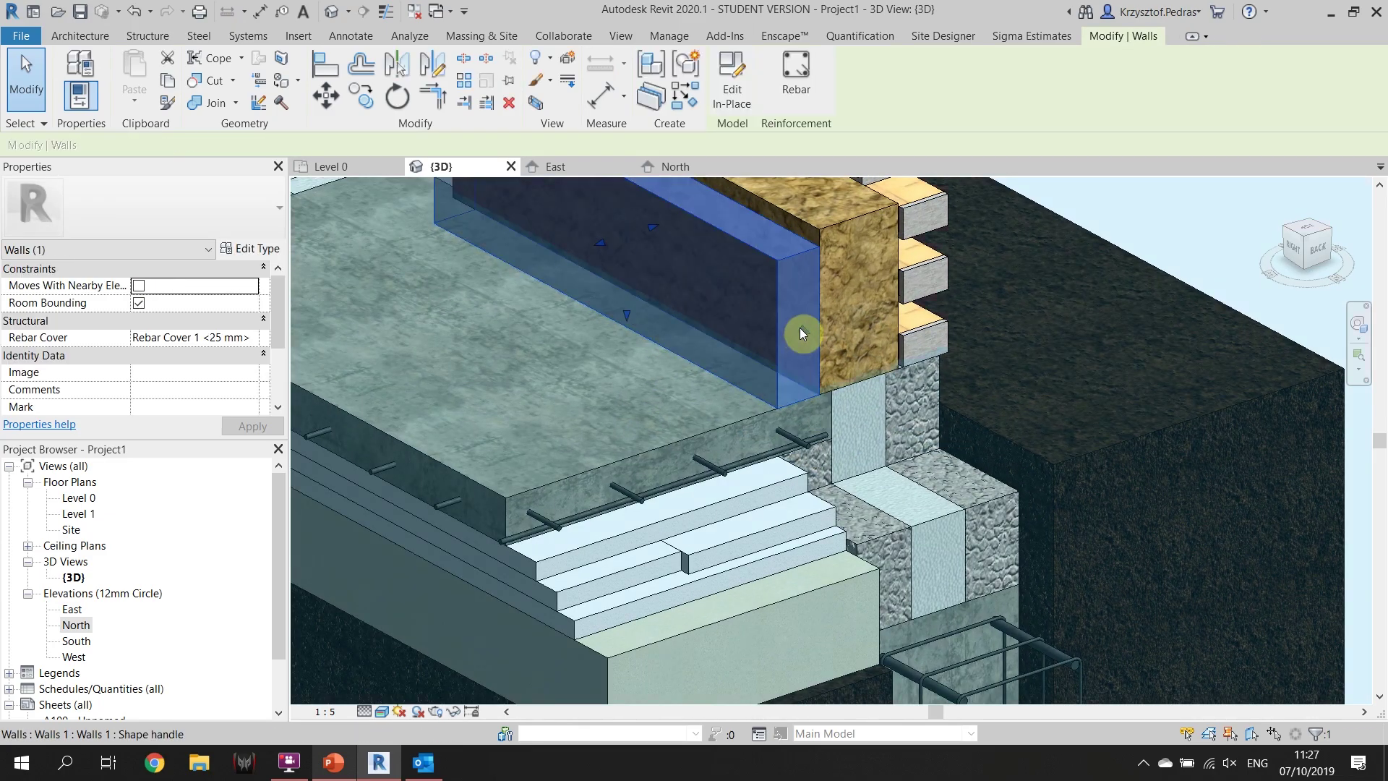
left_click(673, 166)
key("Escape")
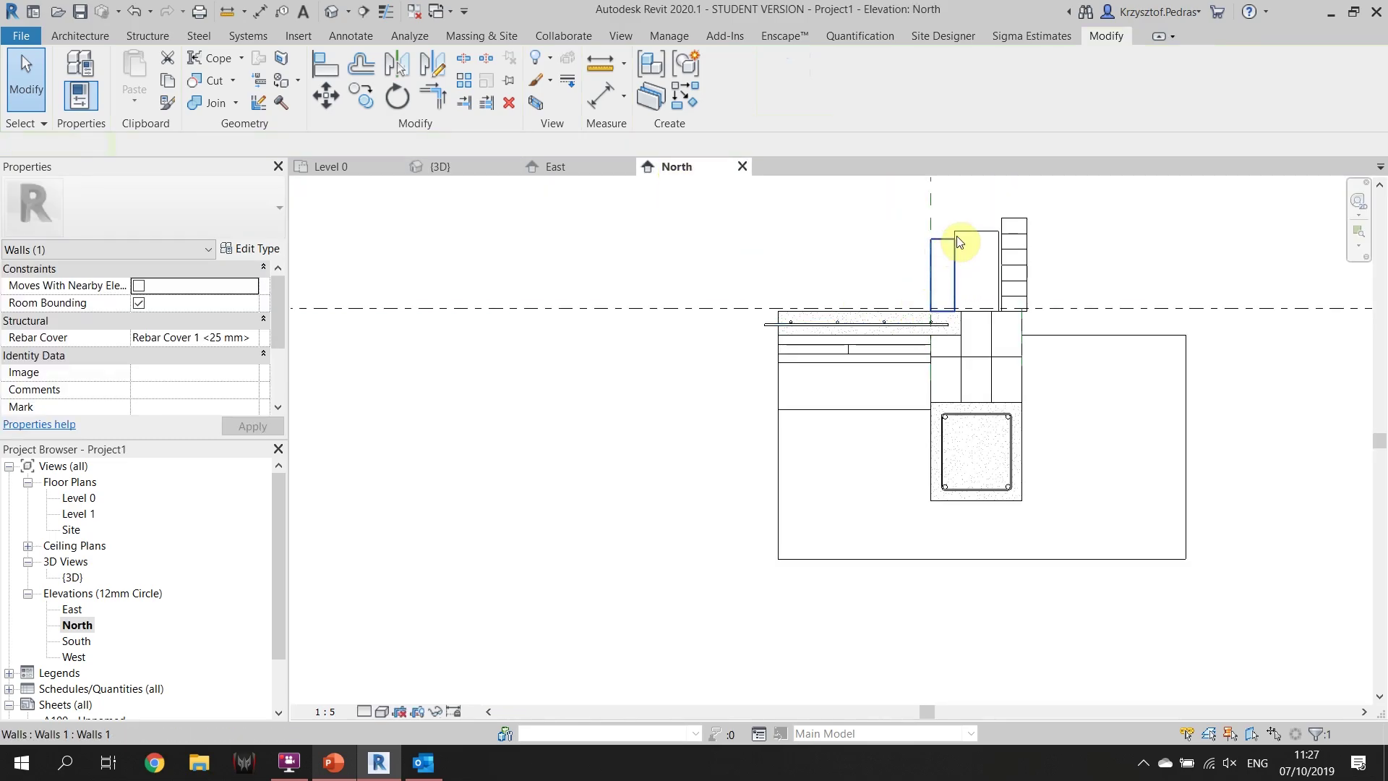
left_click(915, 274)
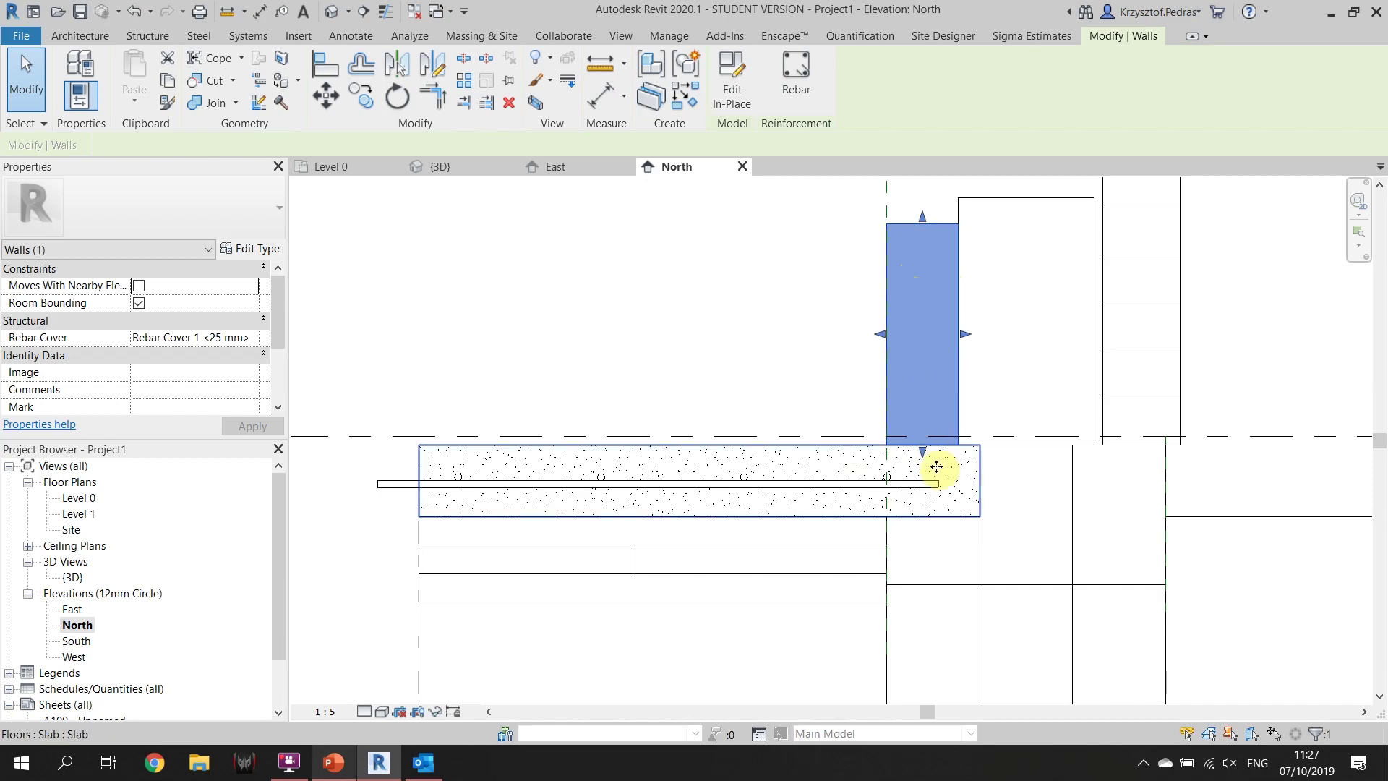
scroll(924, 448, "up", 2)
left_click_drag(918, 441, 920, 418)
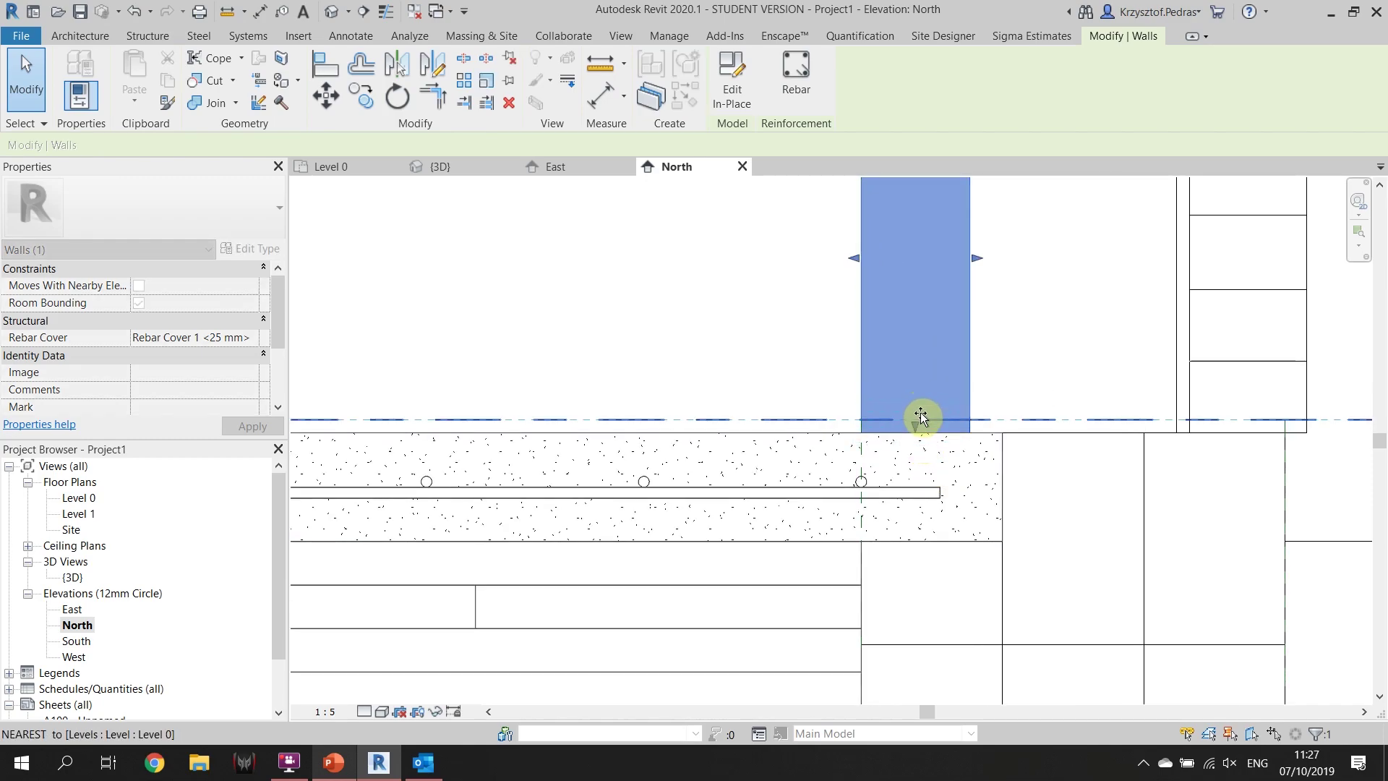
key("Escape")
left_click(768, 420)
key("Escape")
Open the inner wall leaf for in-place editing and start a new extrusion on a picked plane
left_click(888, 340)
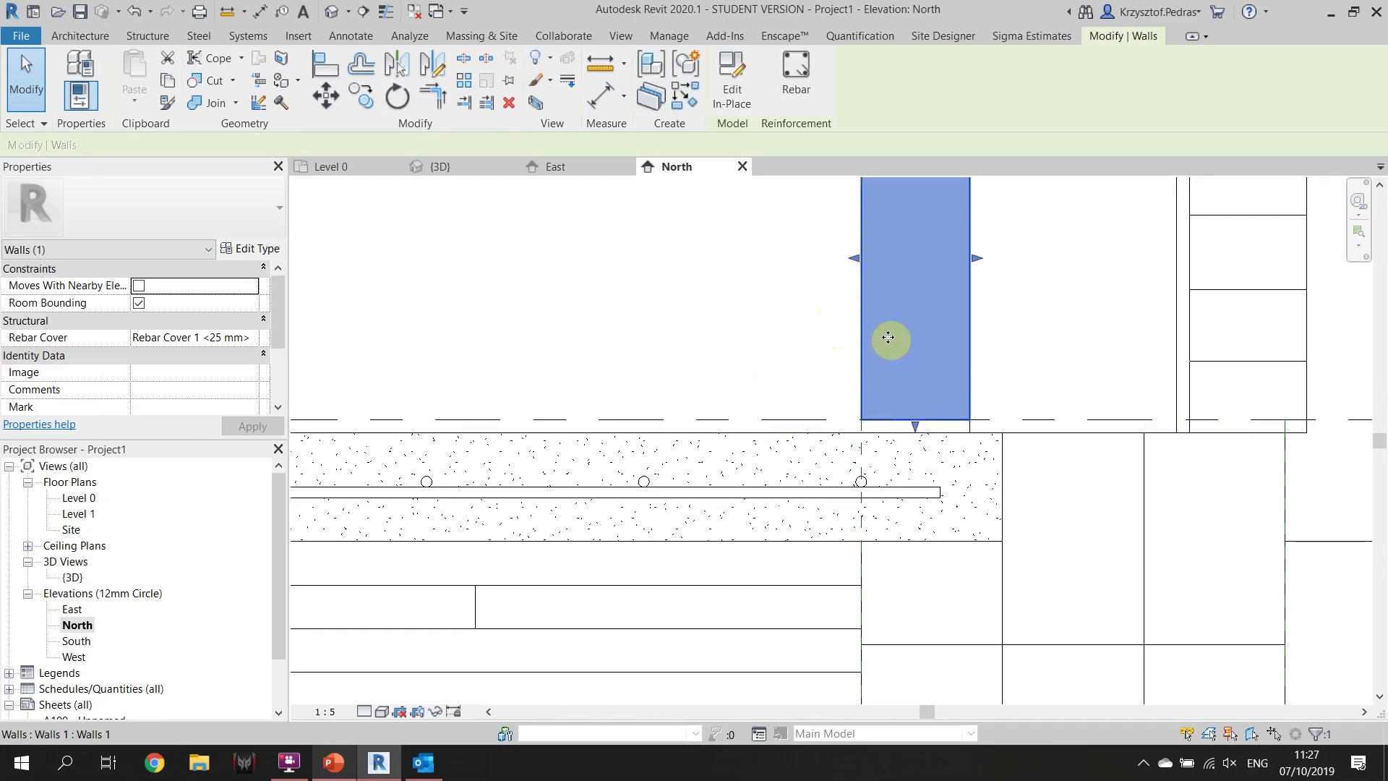
left_click(733, 280)
left_click(923, 282)
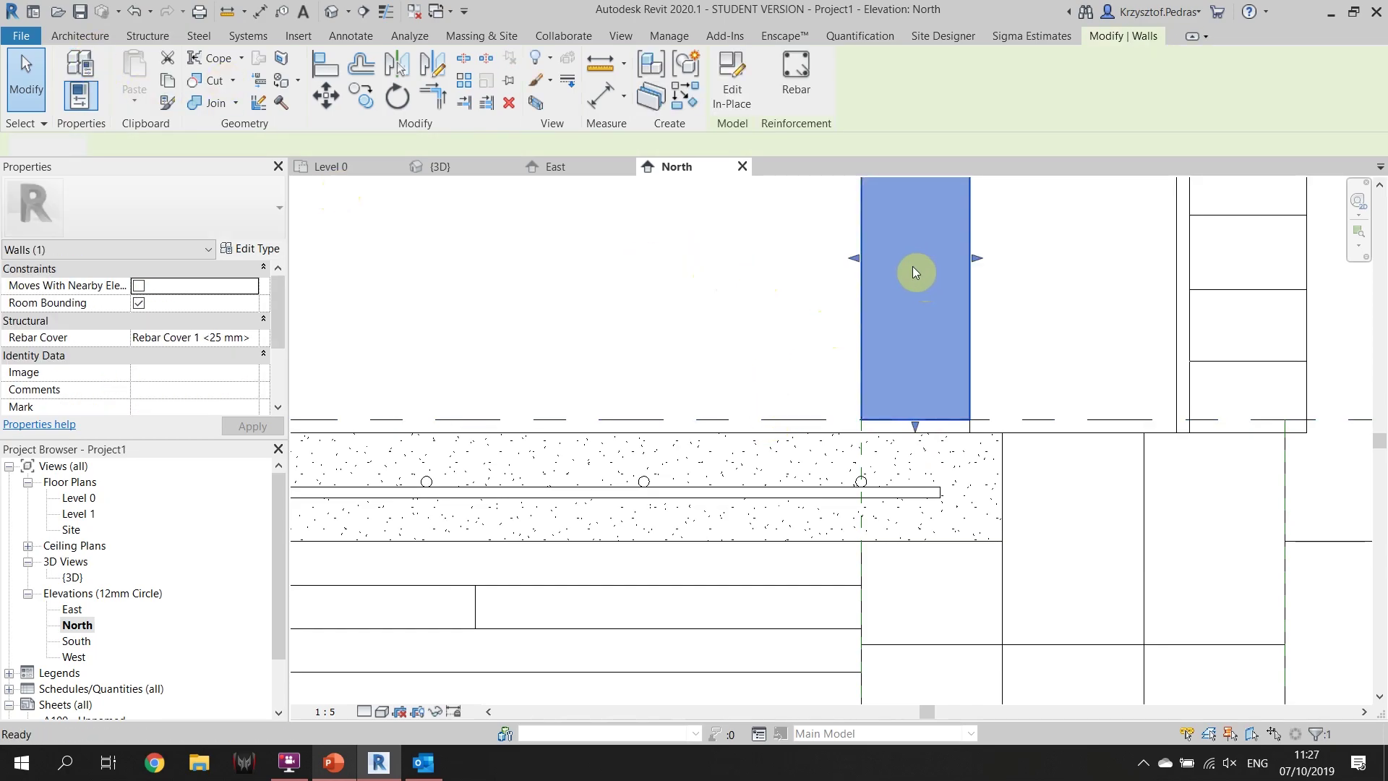
double_click(913, 273)
left_click(61, 37)
left_click(154, 75)
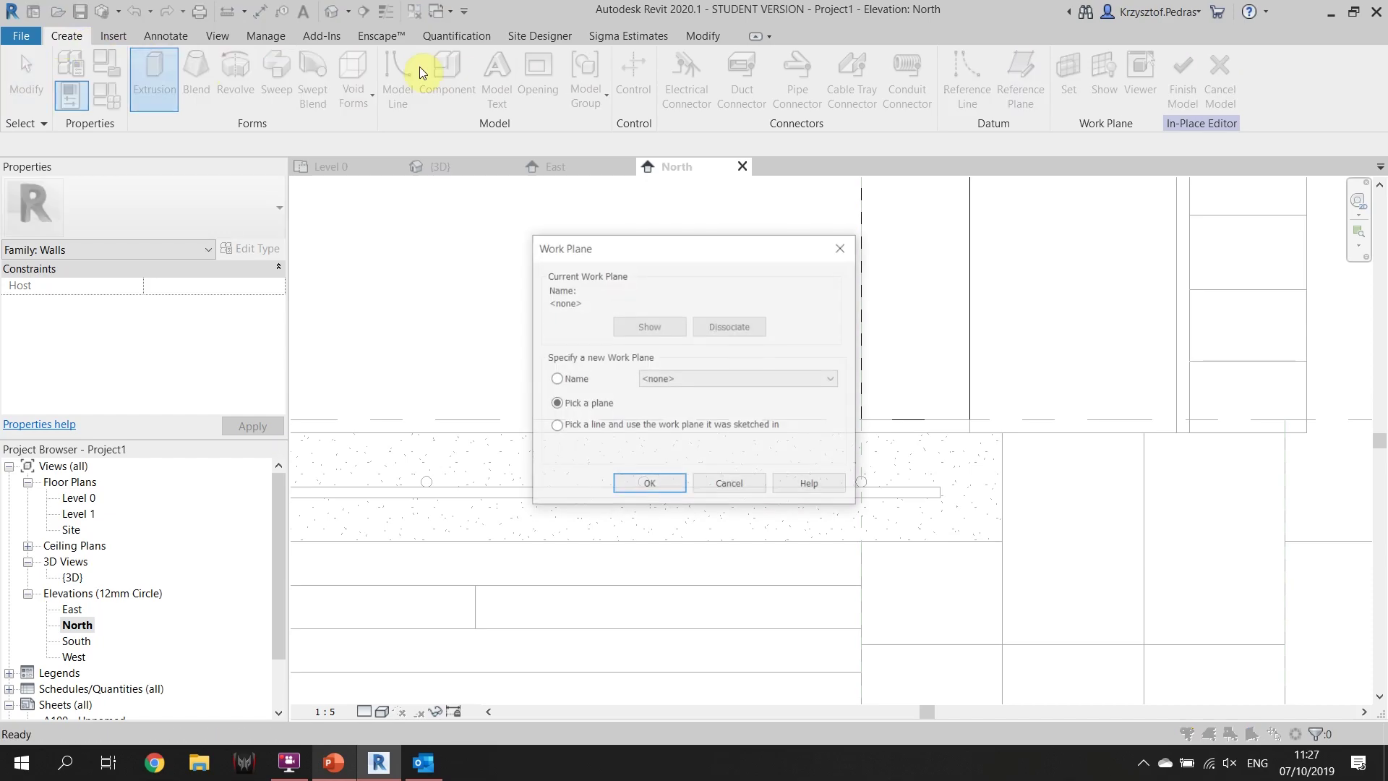
left_click(649, 485)
left_click(800, 403)
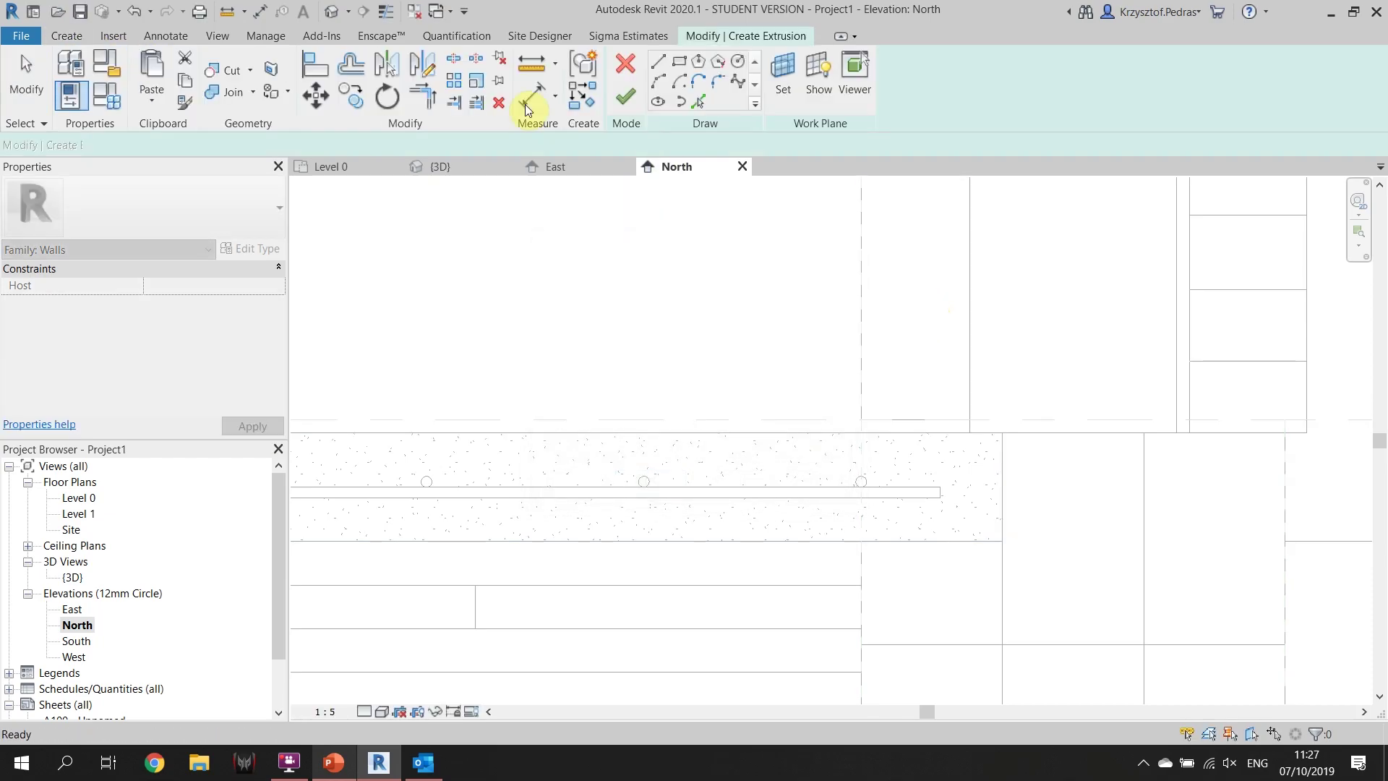
Sketch a rectangle filling the gap between the inner wall leaf's bottom edge and the slab's top surface
left_click(678, 62)
scroll(944, 403, "up", 3)
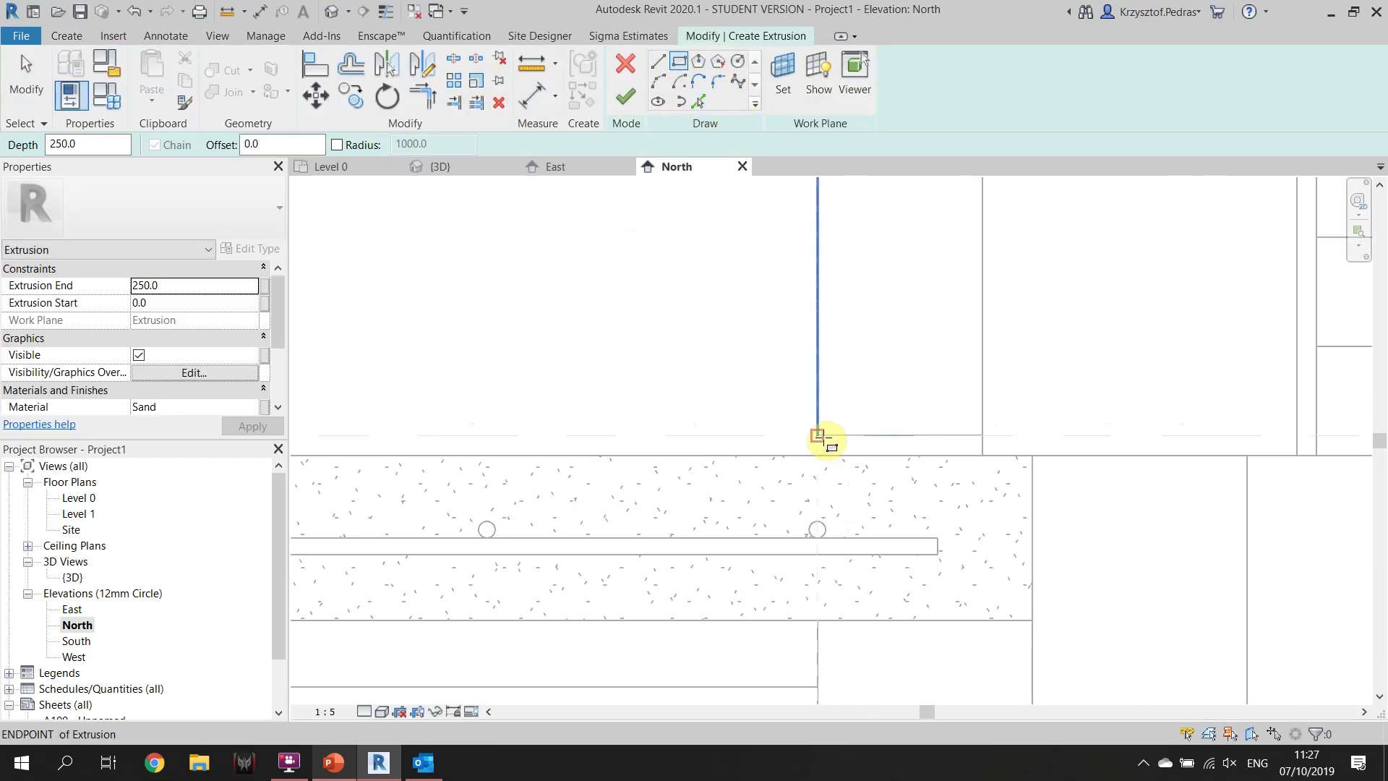
left_click(818, 435)
left_click(983, 455)
key("Escape")
key("Escape")
Assign the Mortar material to the thin rectangular extrusion under the wall and finish its sketch
scroll(884, 450, "down", 2)
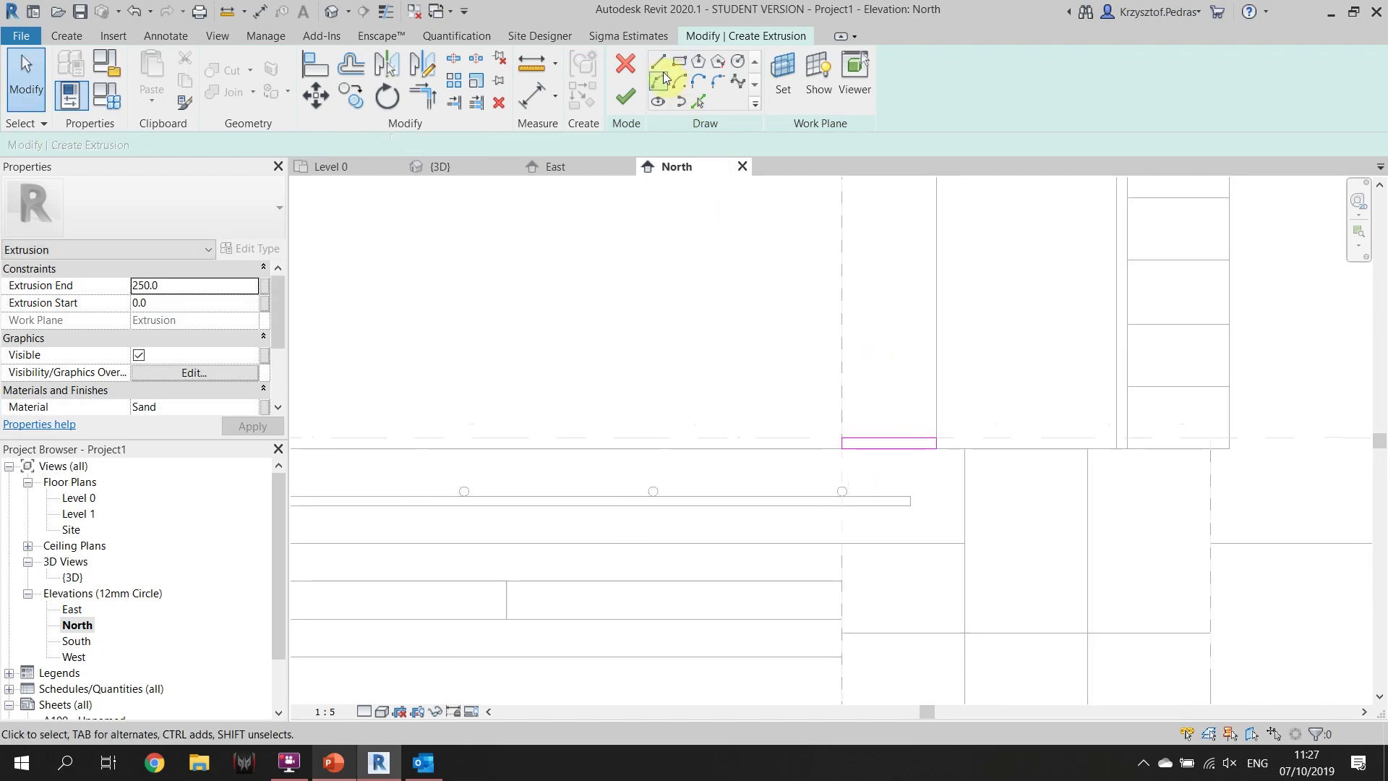
left_click(254, 405)
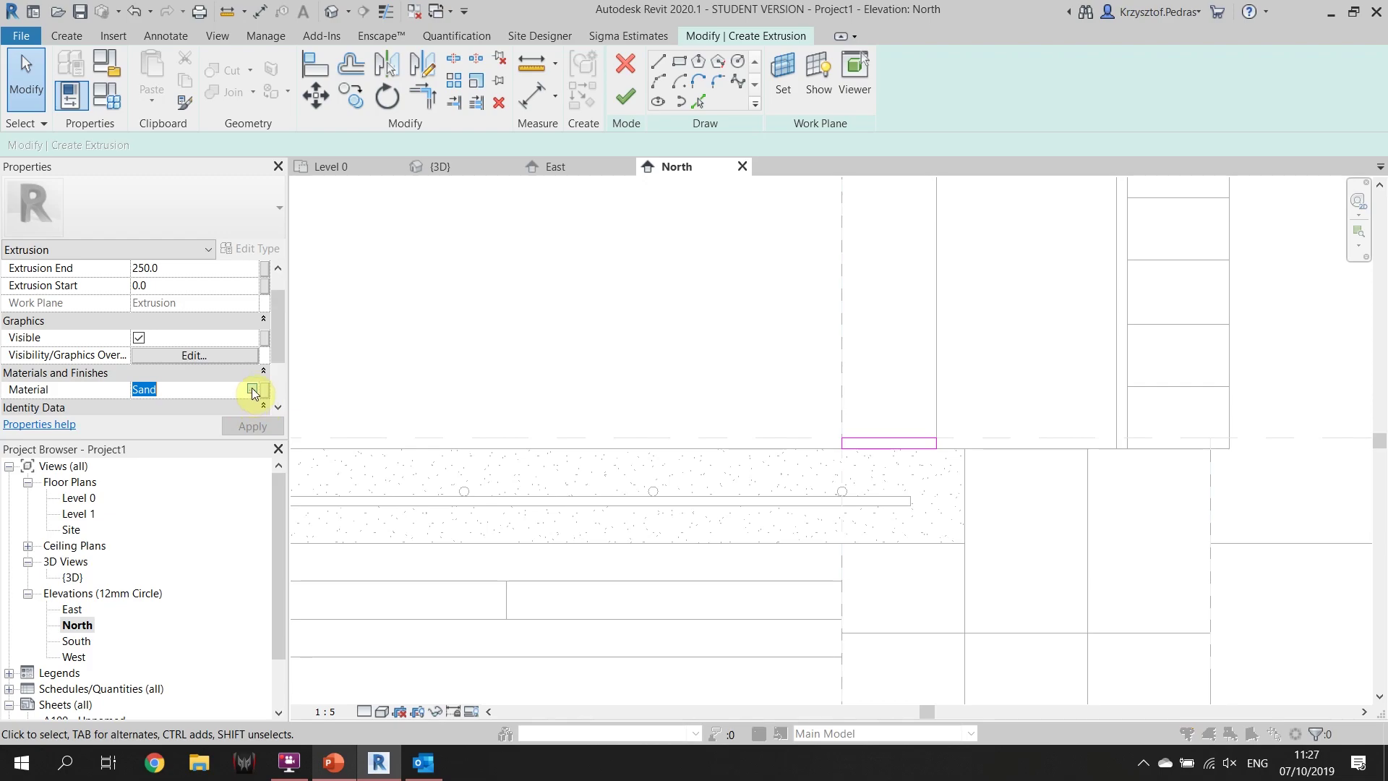
left_click(252, 391)
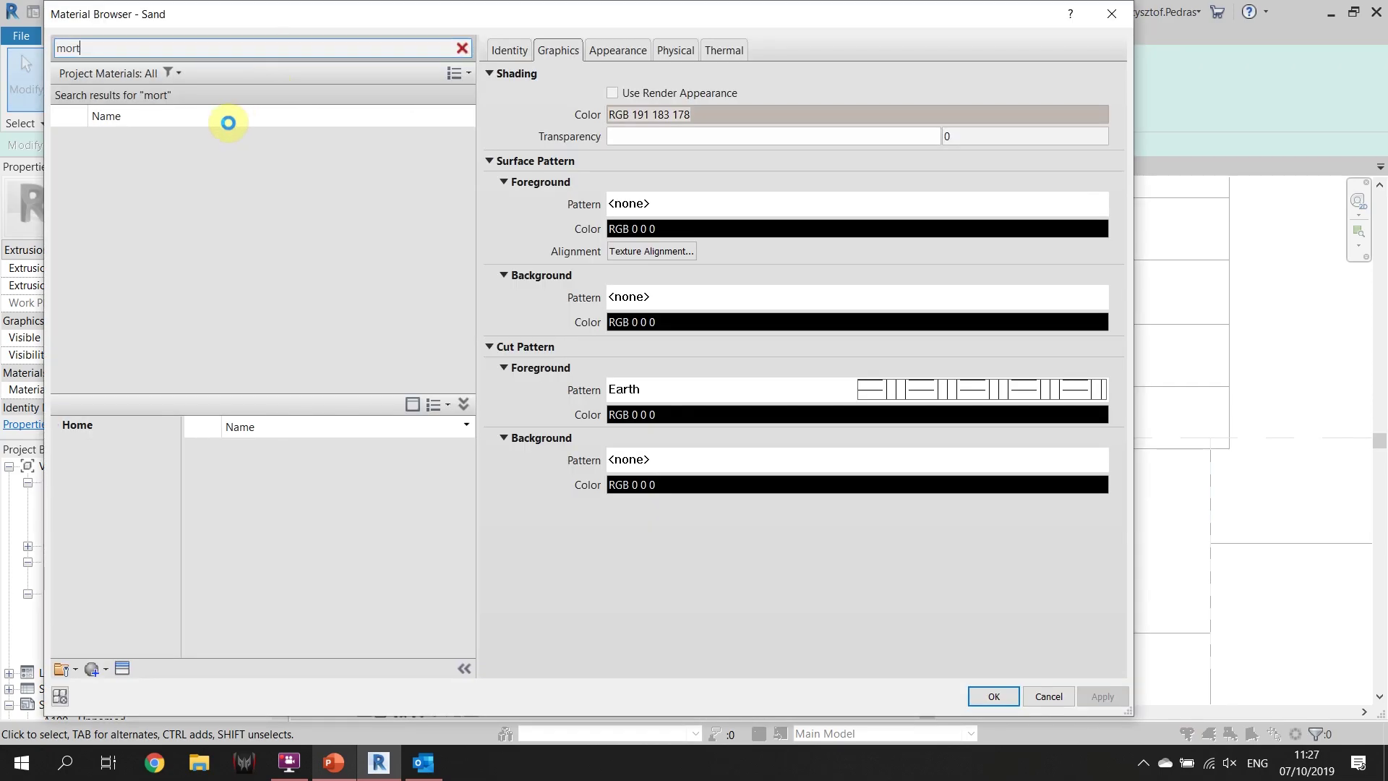
left_click(109, 142)
key("Return")
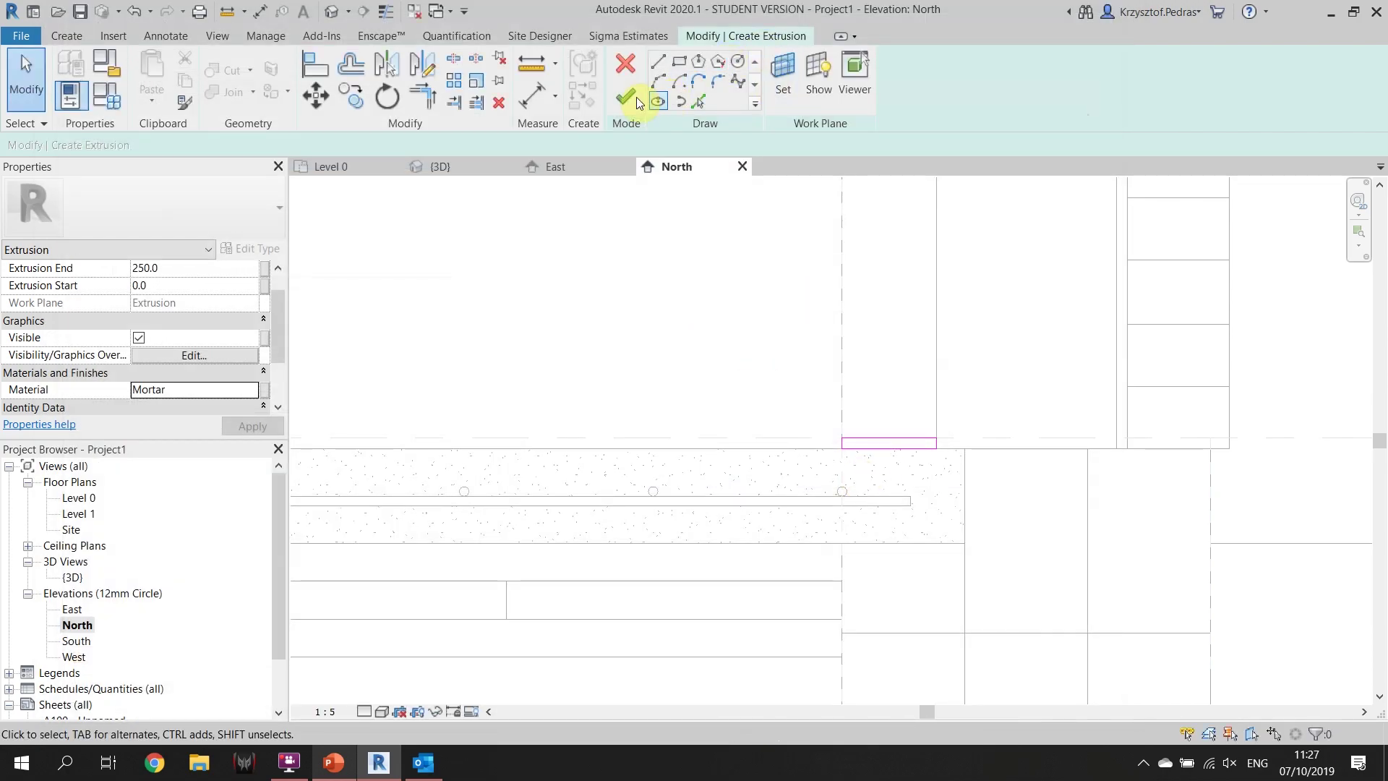
left_click(626, 96)
In the 3D view, stretch the mortar bed back along the inner wall leaf to its far end
left_click(473, 165)
middle_click_drag(802, 384, 930, 448)
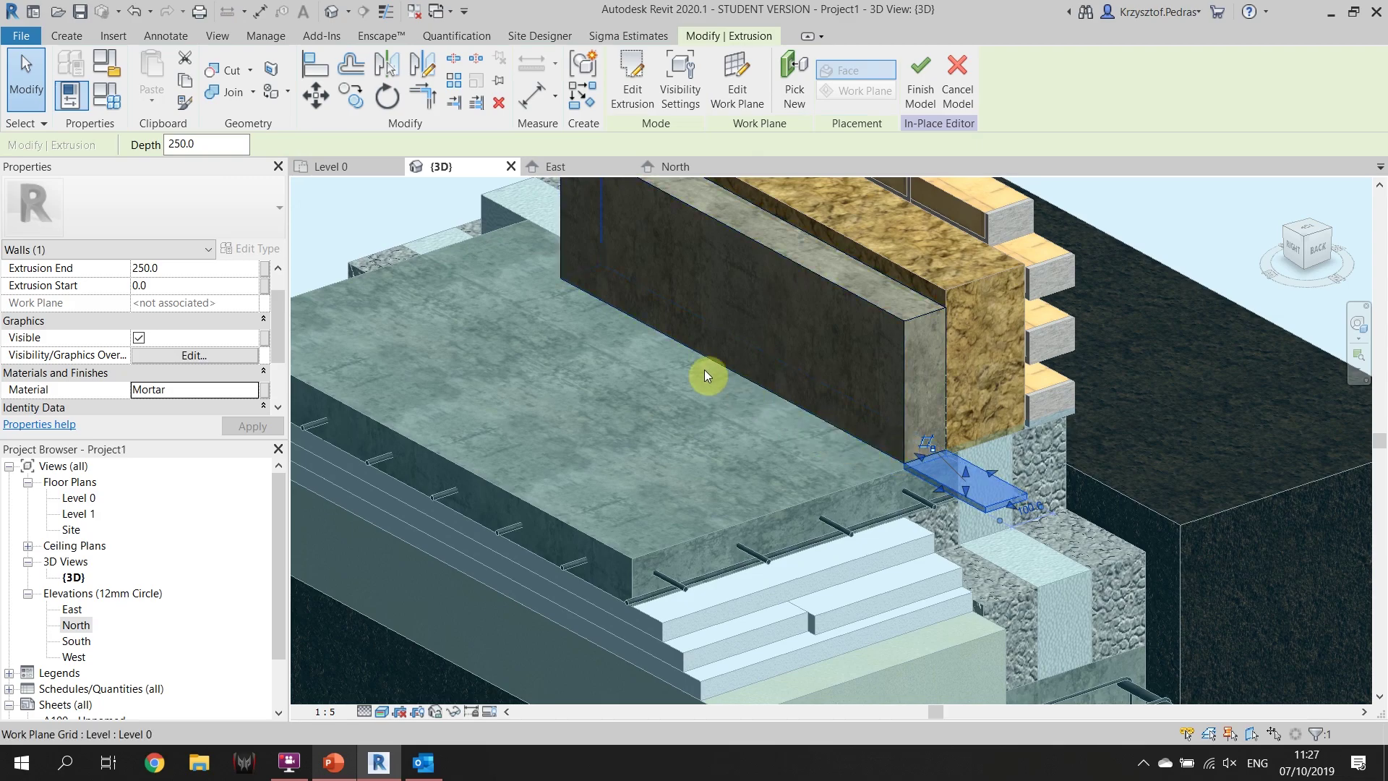
left_click(940, 435)
scroll(961, 493, "up", 3)
left_click(923, 470)
left_click_drag(913, 468, 439, 239)
scroll(651, 347, "down", 2)
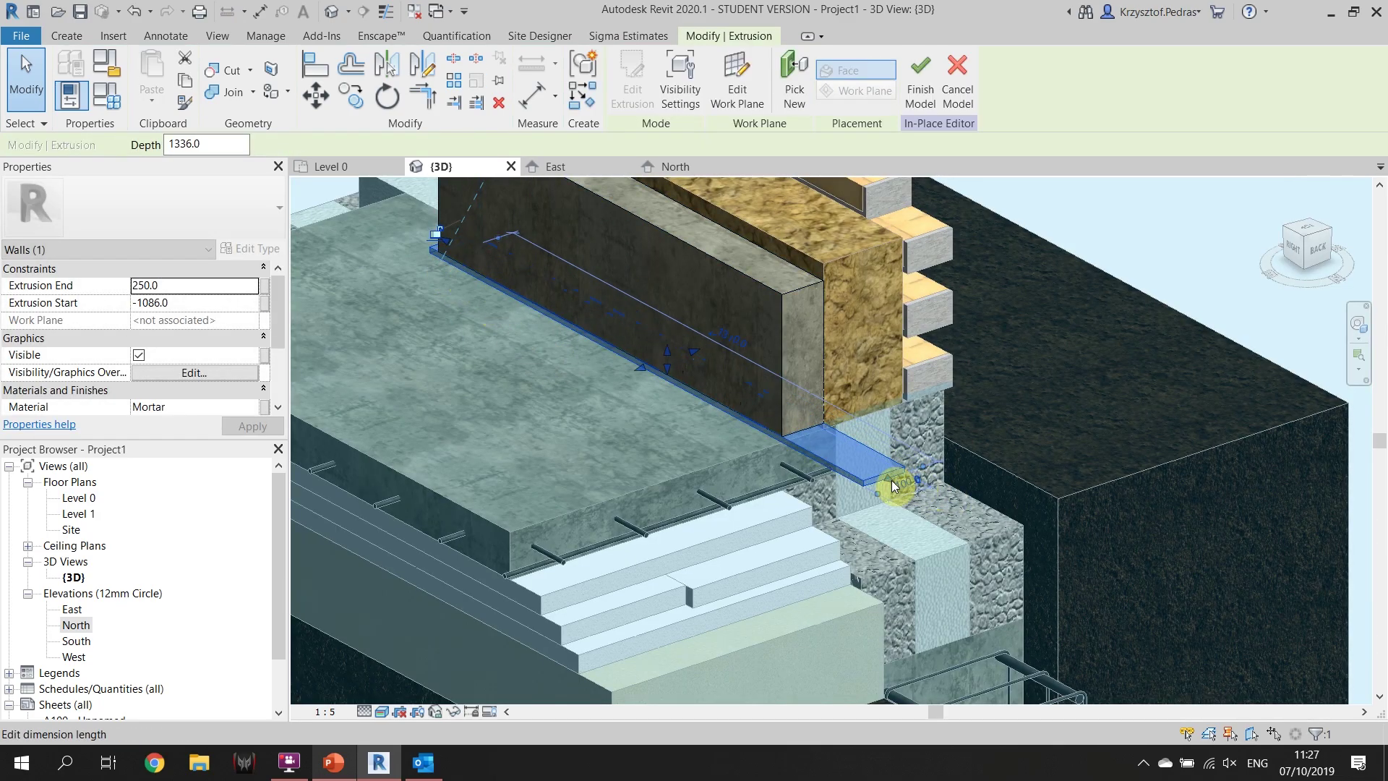
Bring the mortar bed's projecting front end flush with the wall's end face and finish the in-place wall
left_click(891, 480)
key("Escape")
scroll(890, 477, "up", 2)
left_click(894, 486)
key("Escape")
scroll(839, 449, "up", 2)
left_click(930, 513)
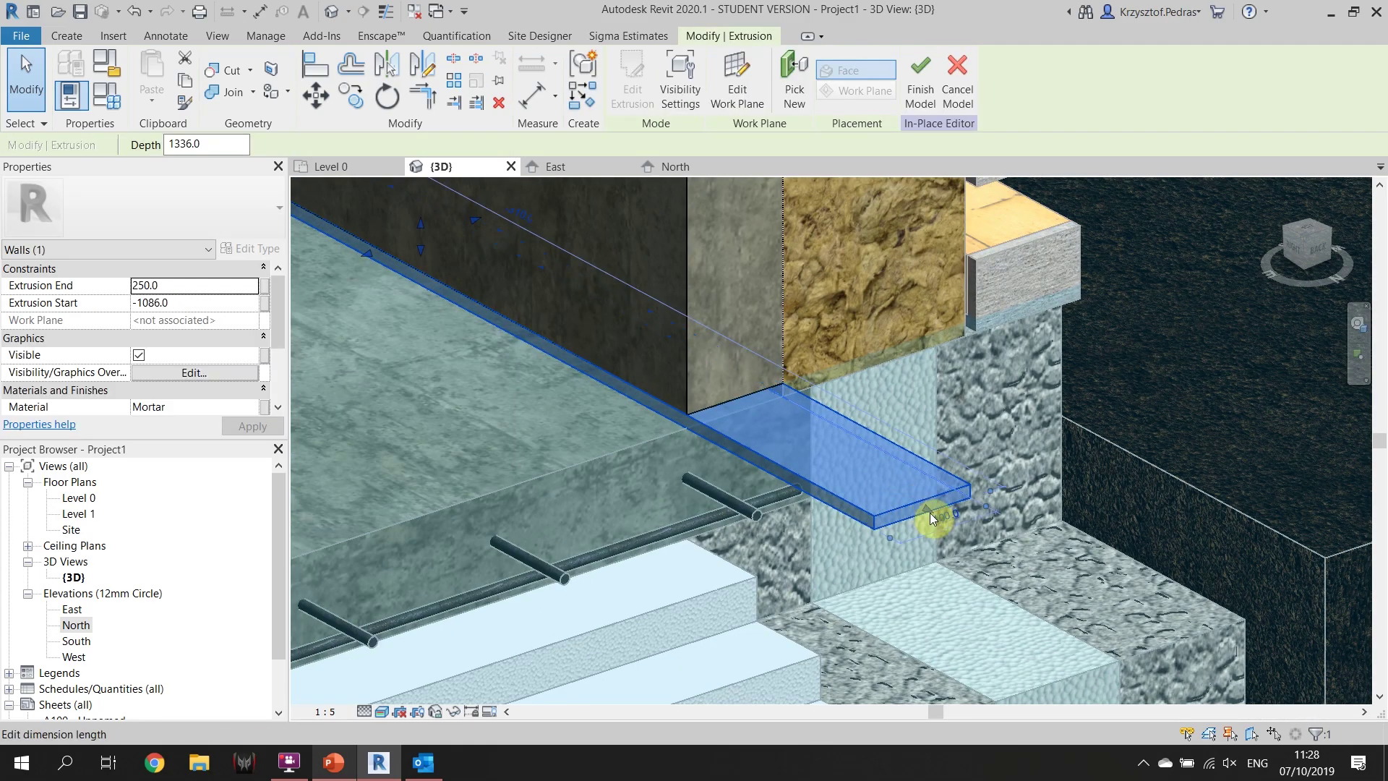
key("Delete")
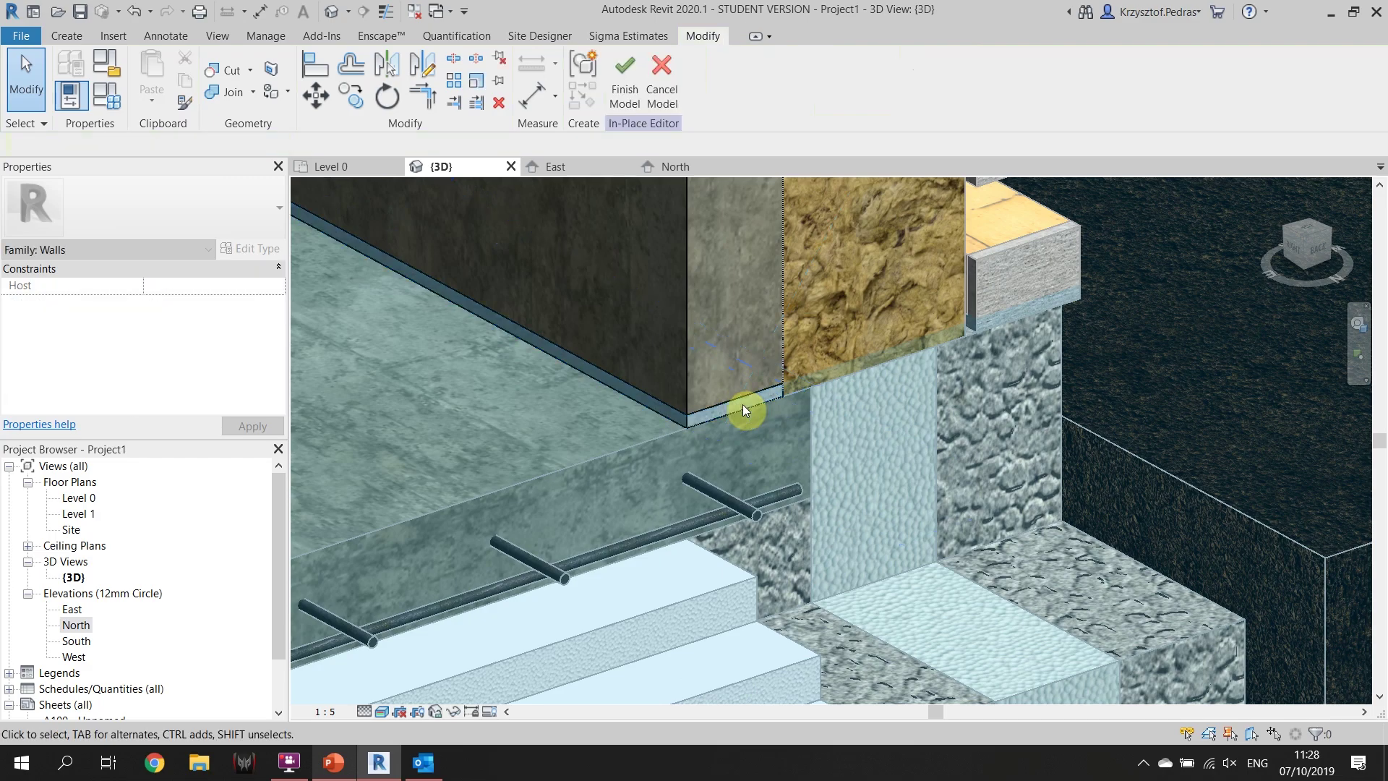
scroll(743, 405, "down", 5)
left_click(623, 85)
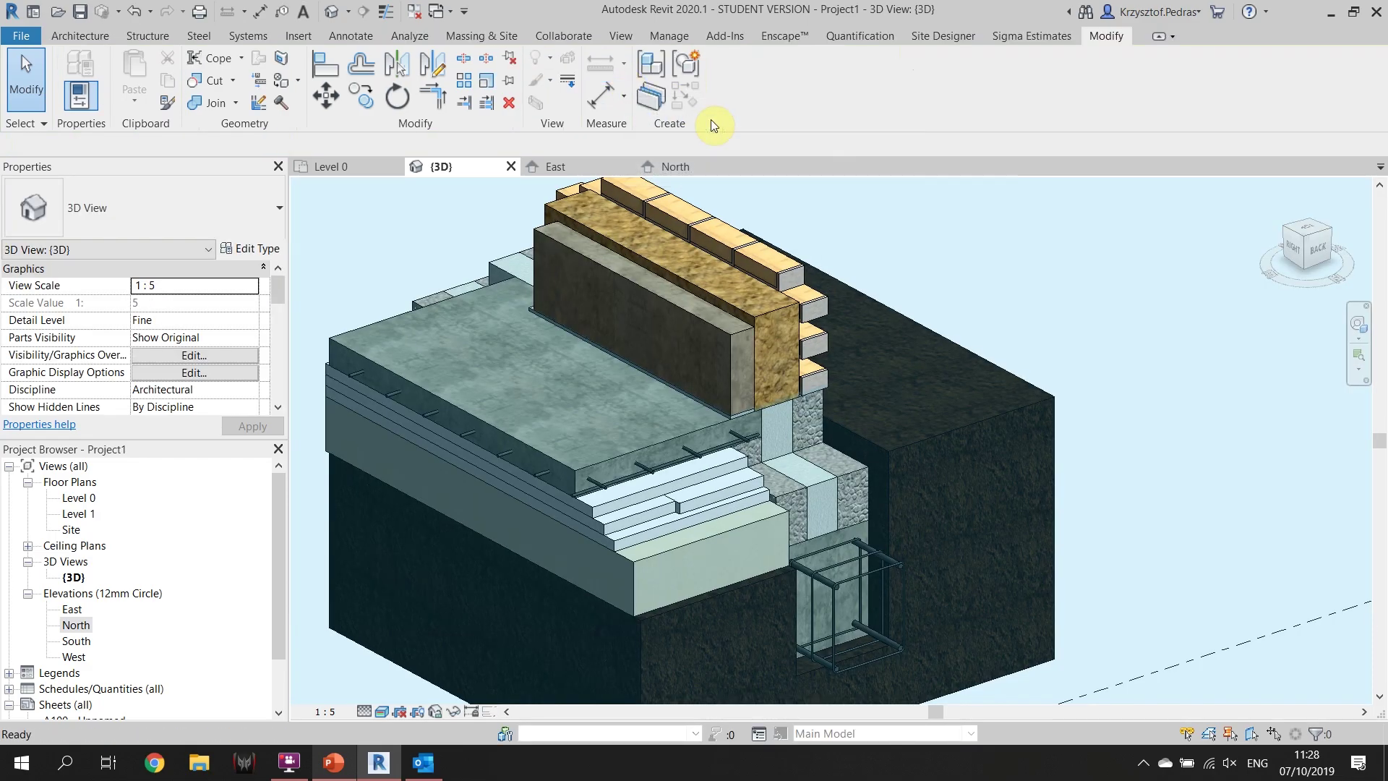
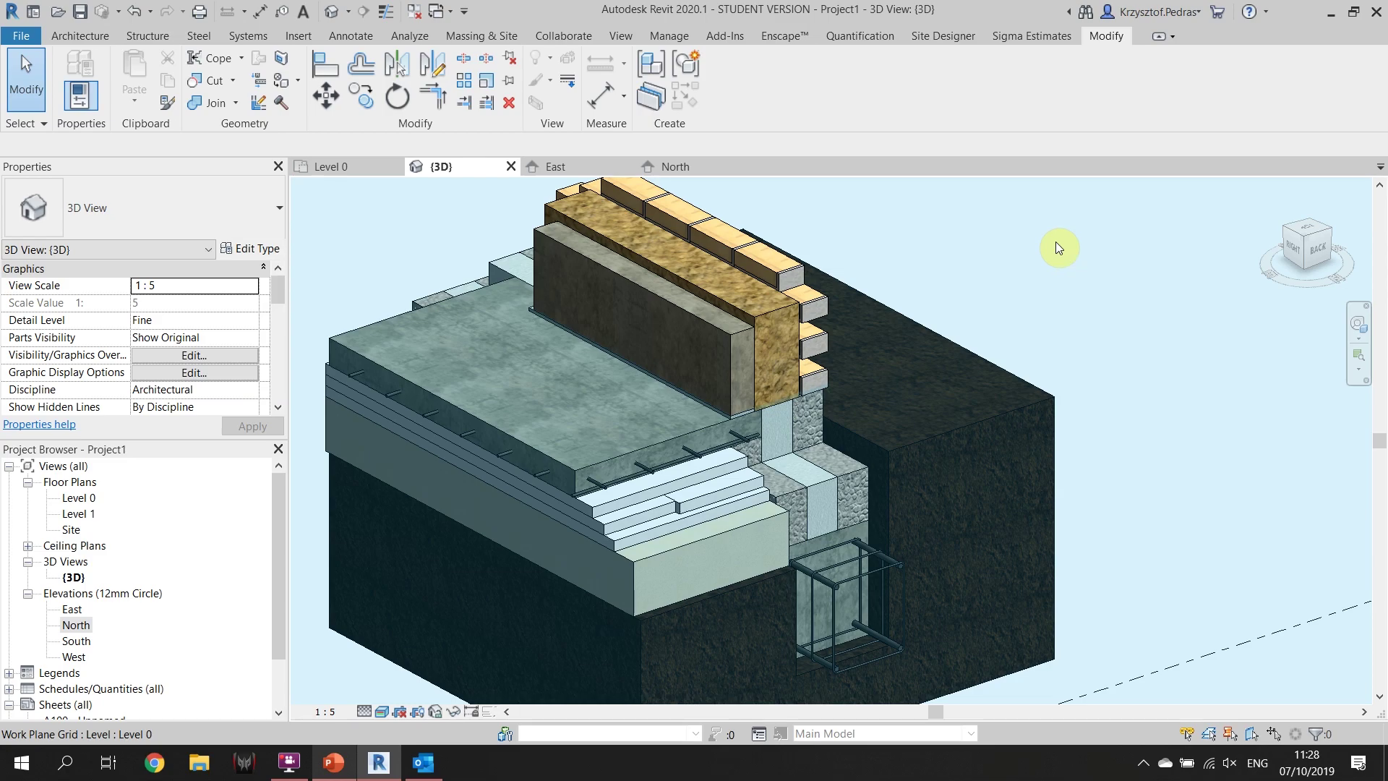
left_click(776, 264)
middle_click_drag(886, 263, 960, 260)
scroll(971, 270, "down", 5)
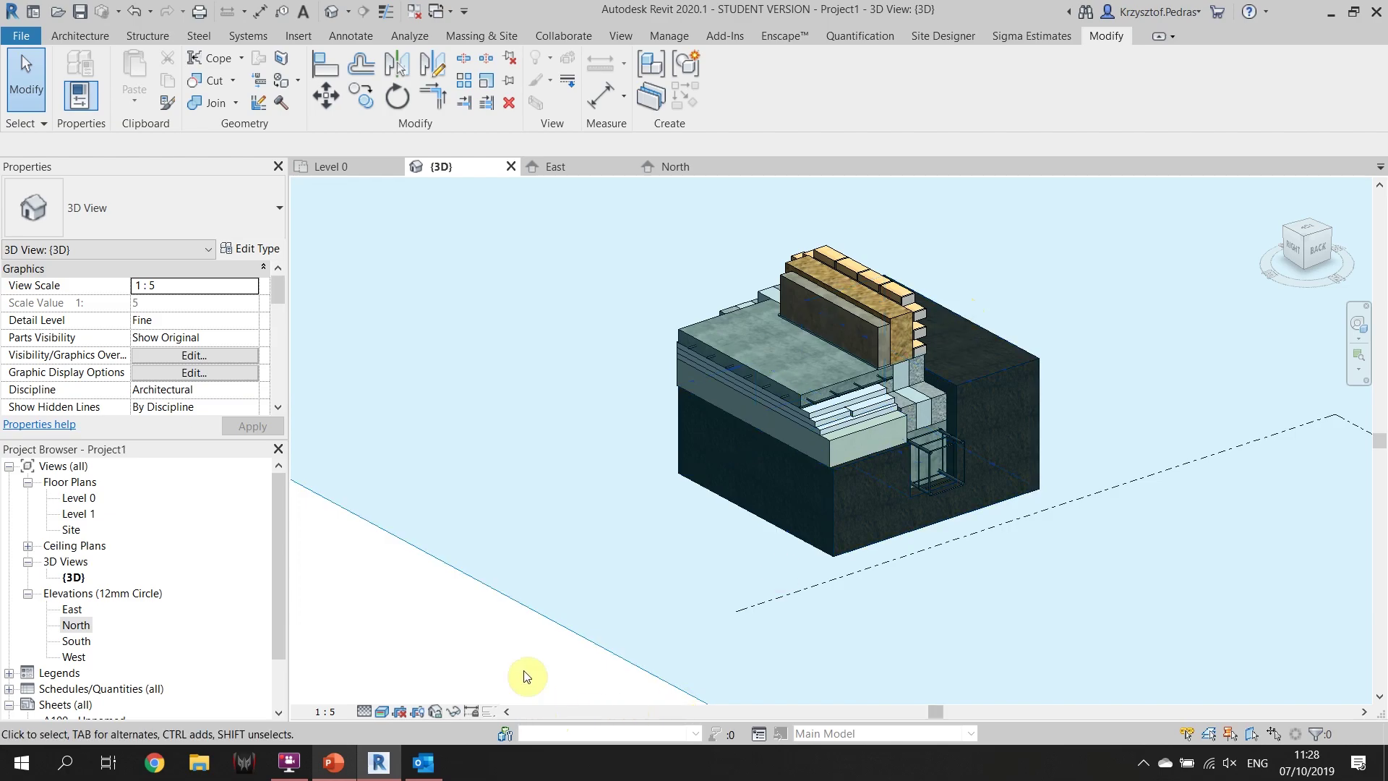
middle_click_drag(754, 474, 649, 518)
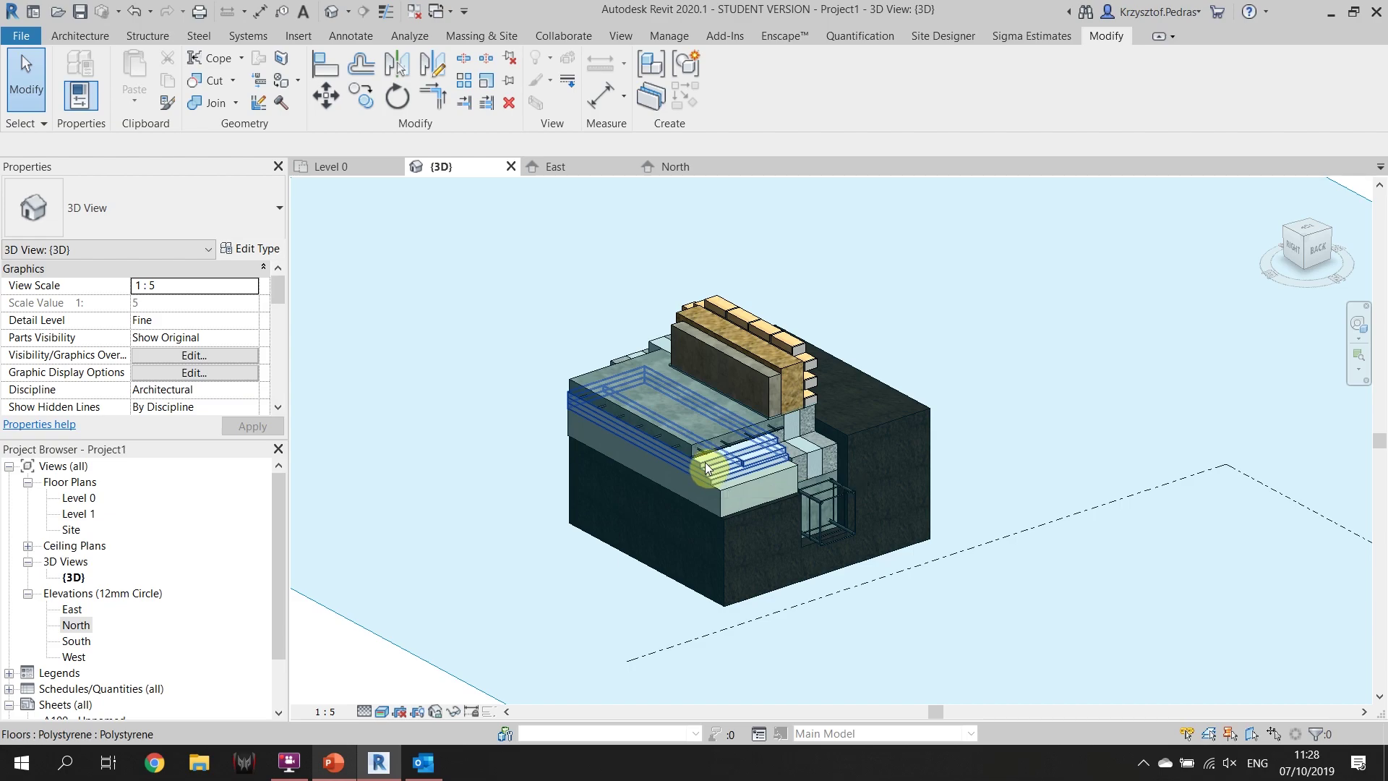
scroll(785, 470, "up", 3)
scroll(754, 457, "up", 5)
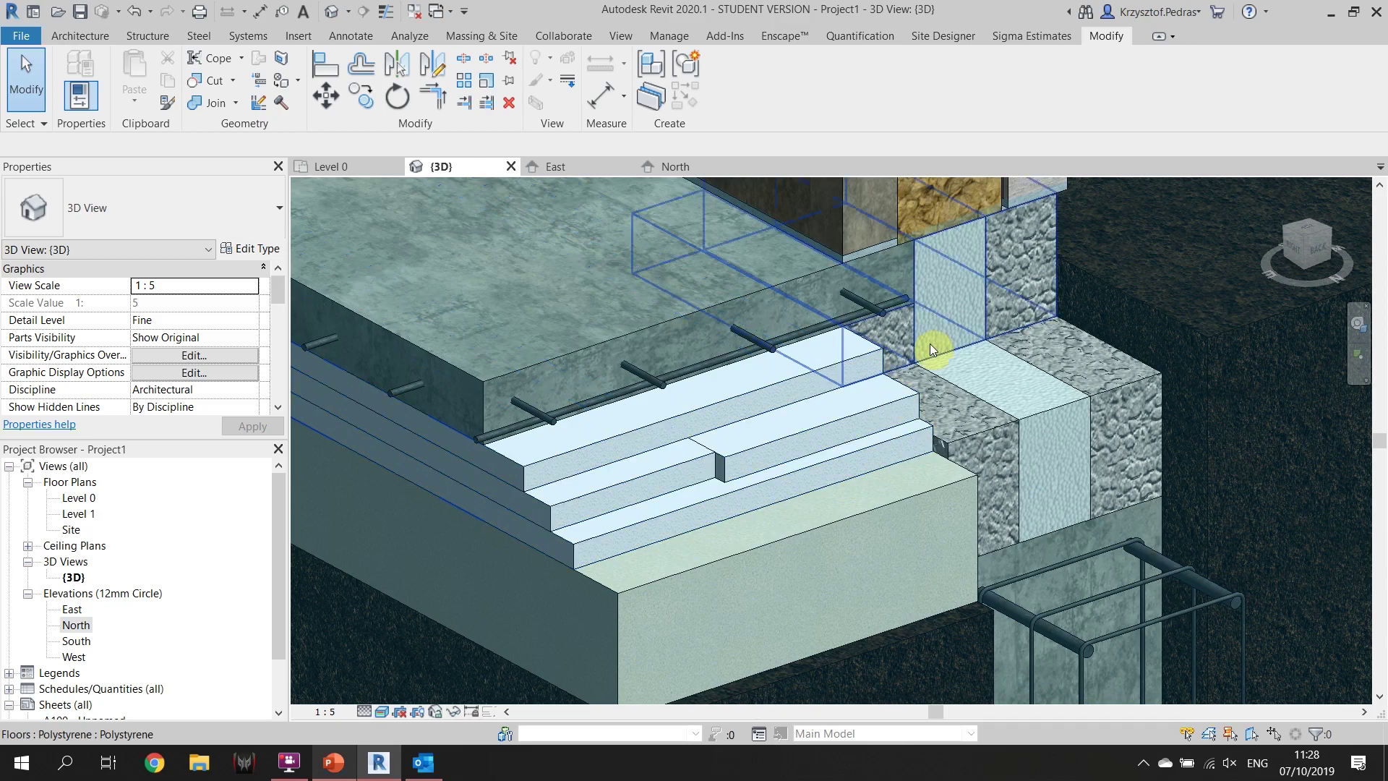
Start an in-place component in the Floors category and name it for the vapour layer
left_click(58, 35)
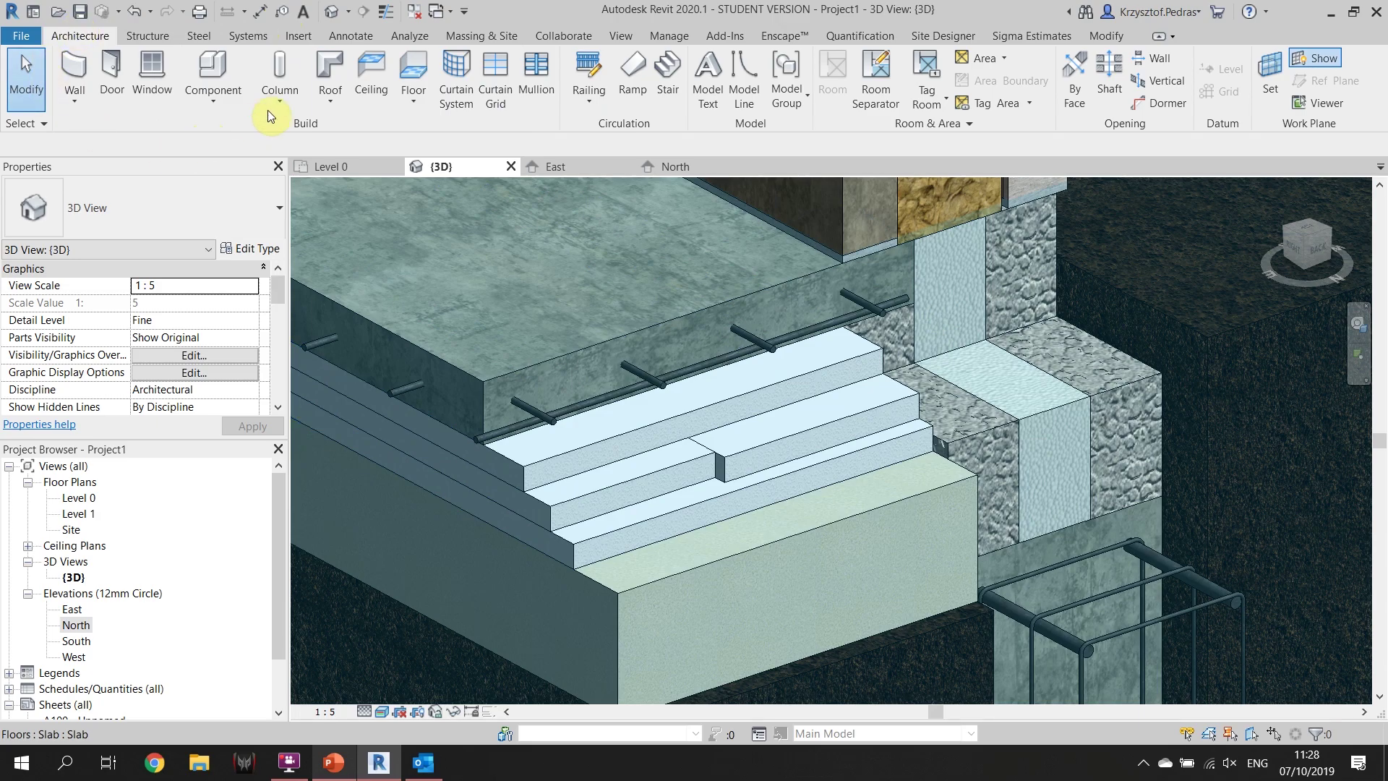
left_click(243, 100)
left_click(250, 180)
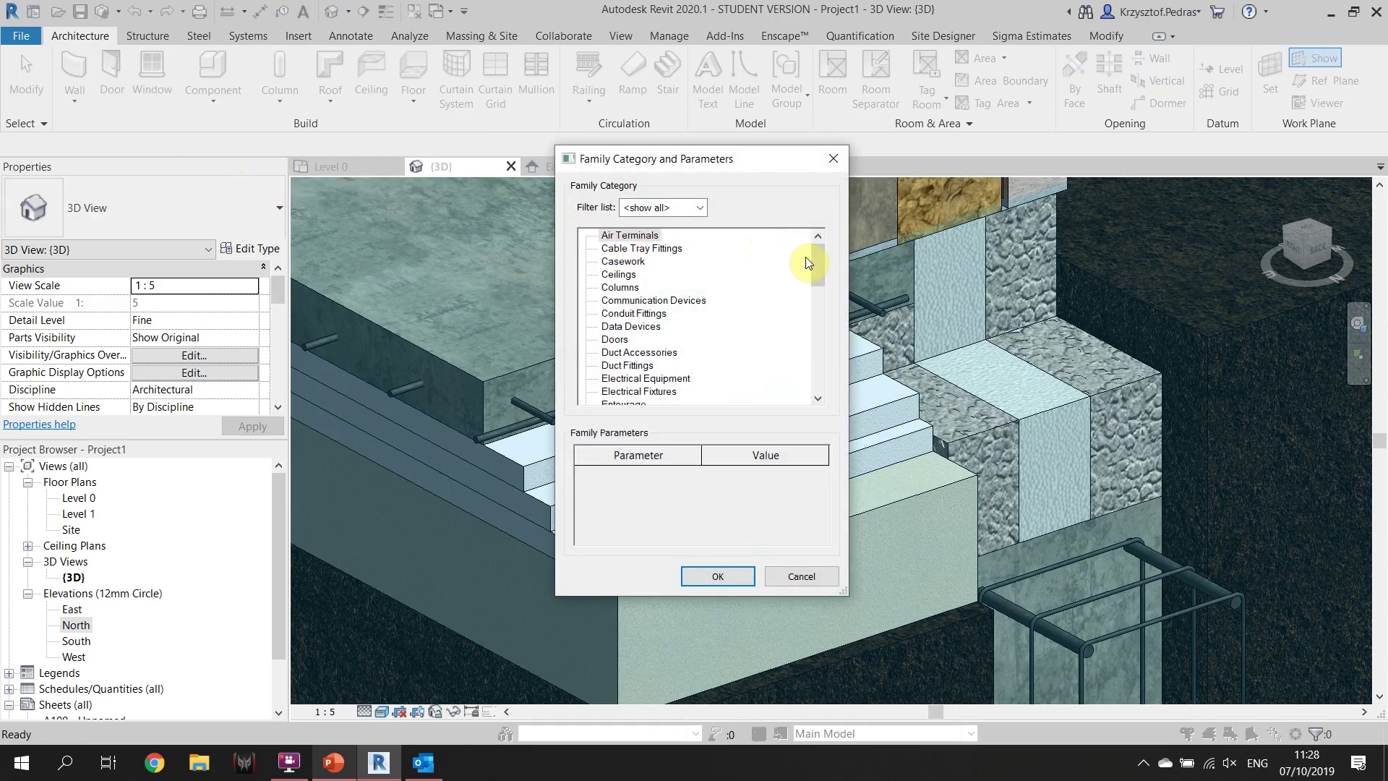
left_click_drag(816, 275, 815, 318)
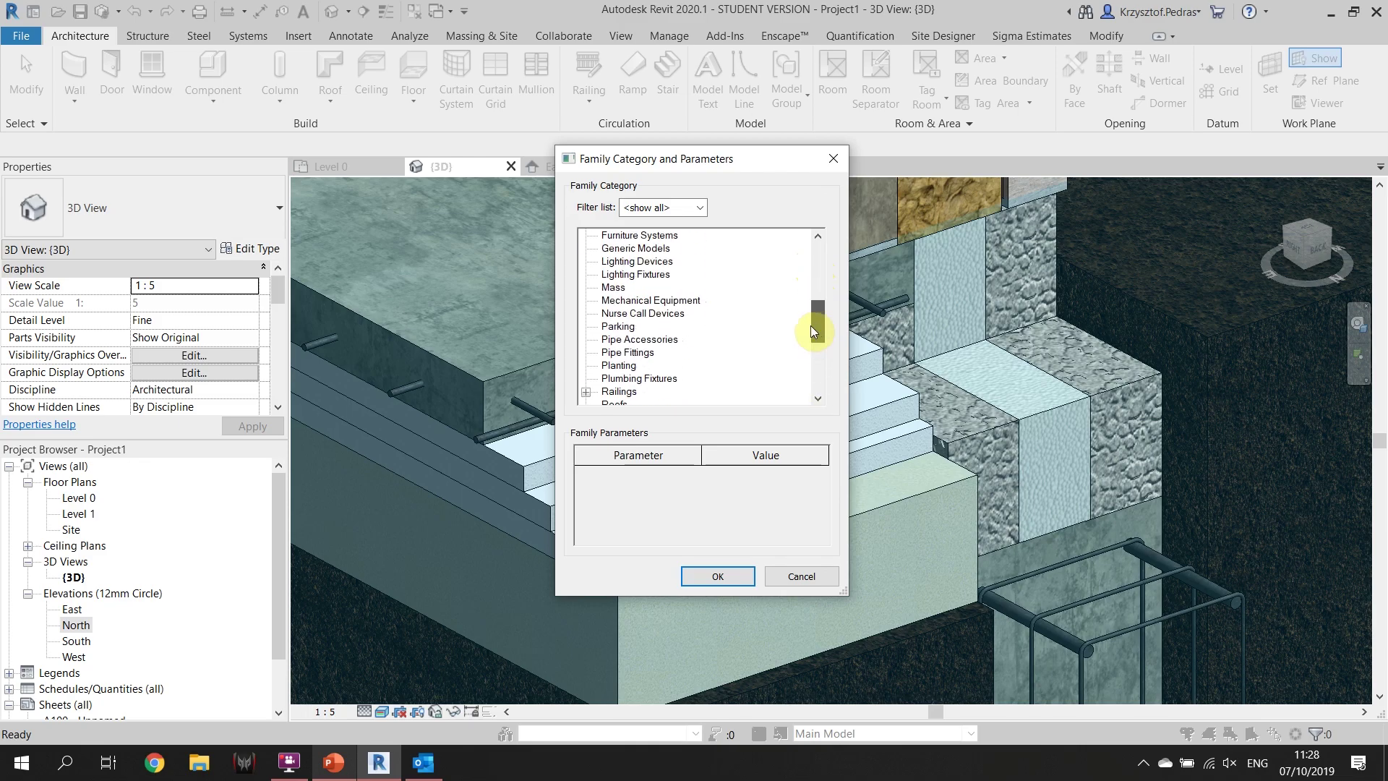
scroll(630, 342, "up", 1)
scroll(626, 298, "up", 1)
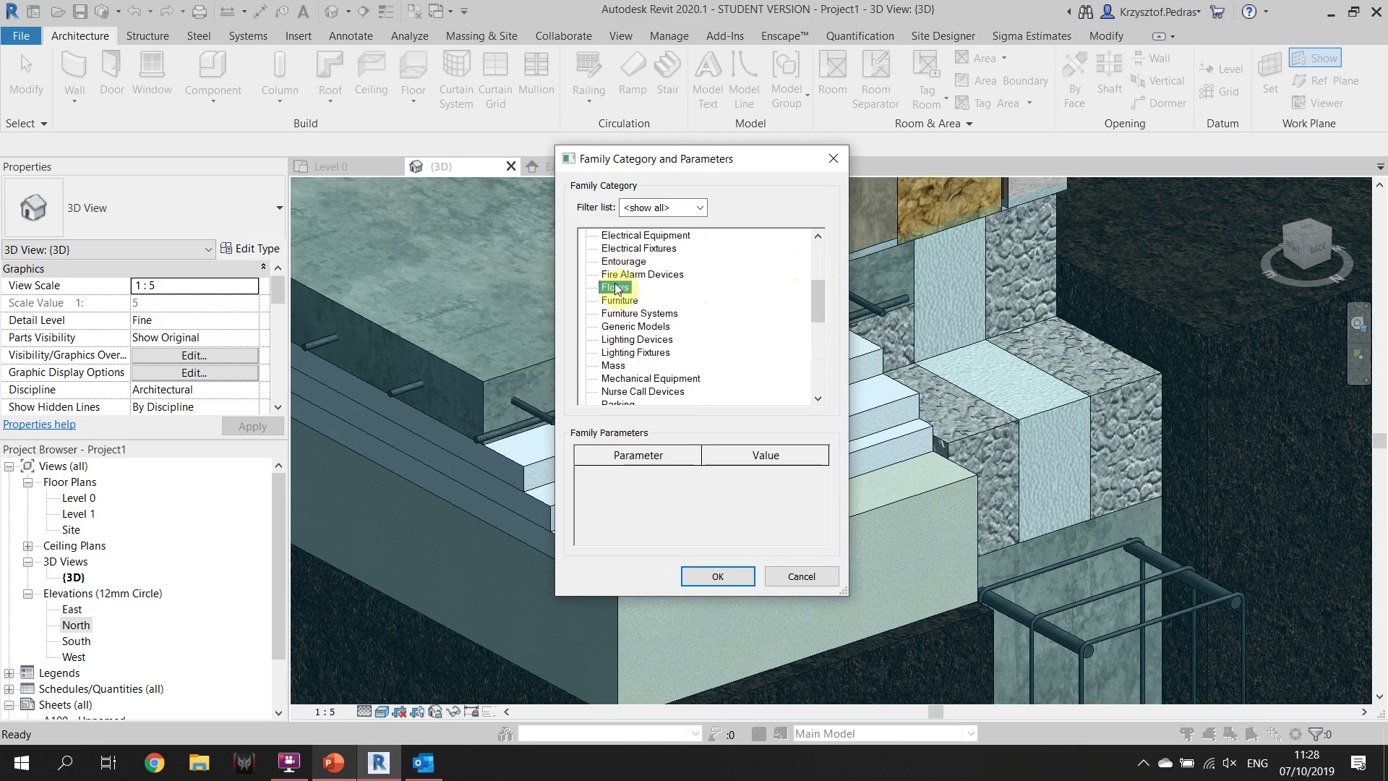
left_click(700, 572)
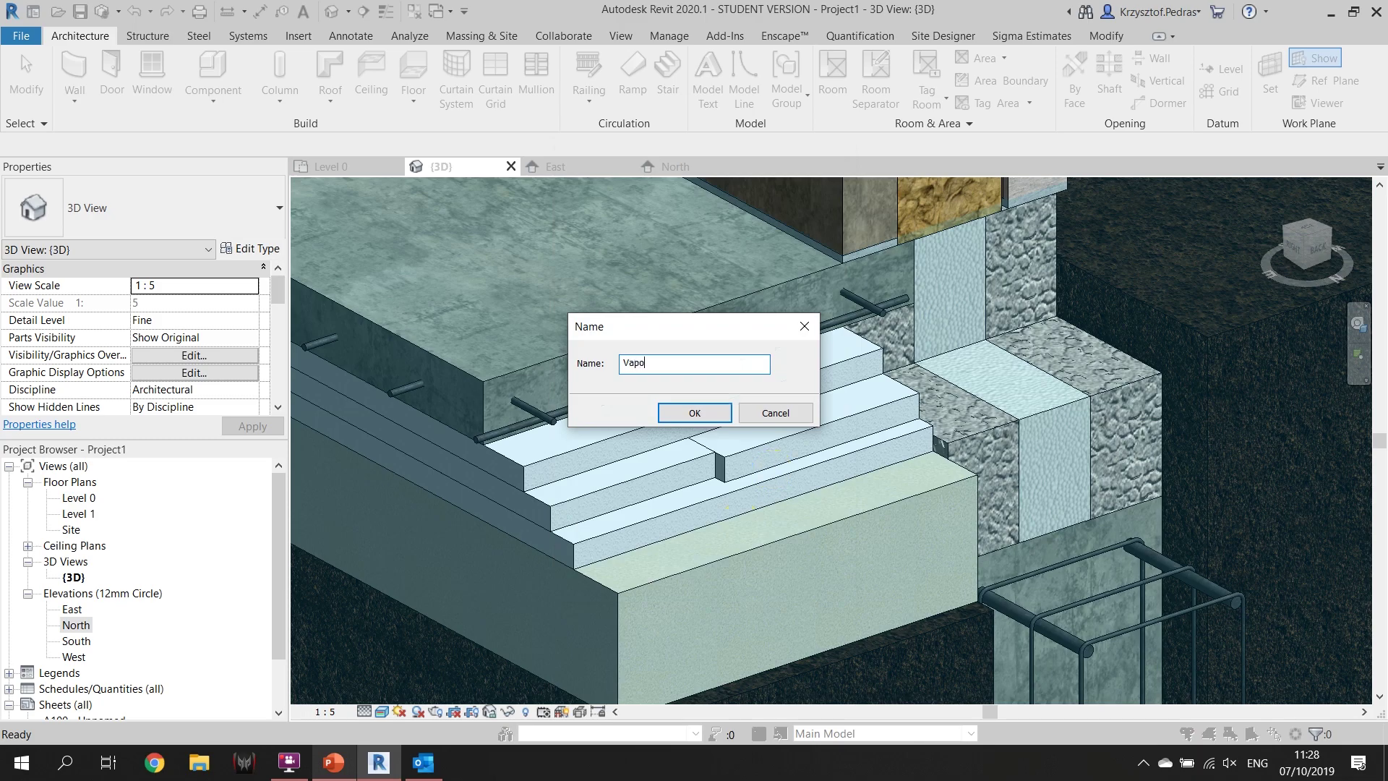
key("Return")
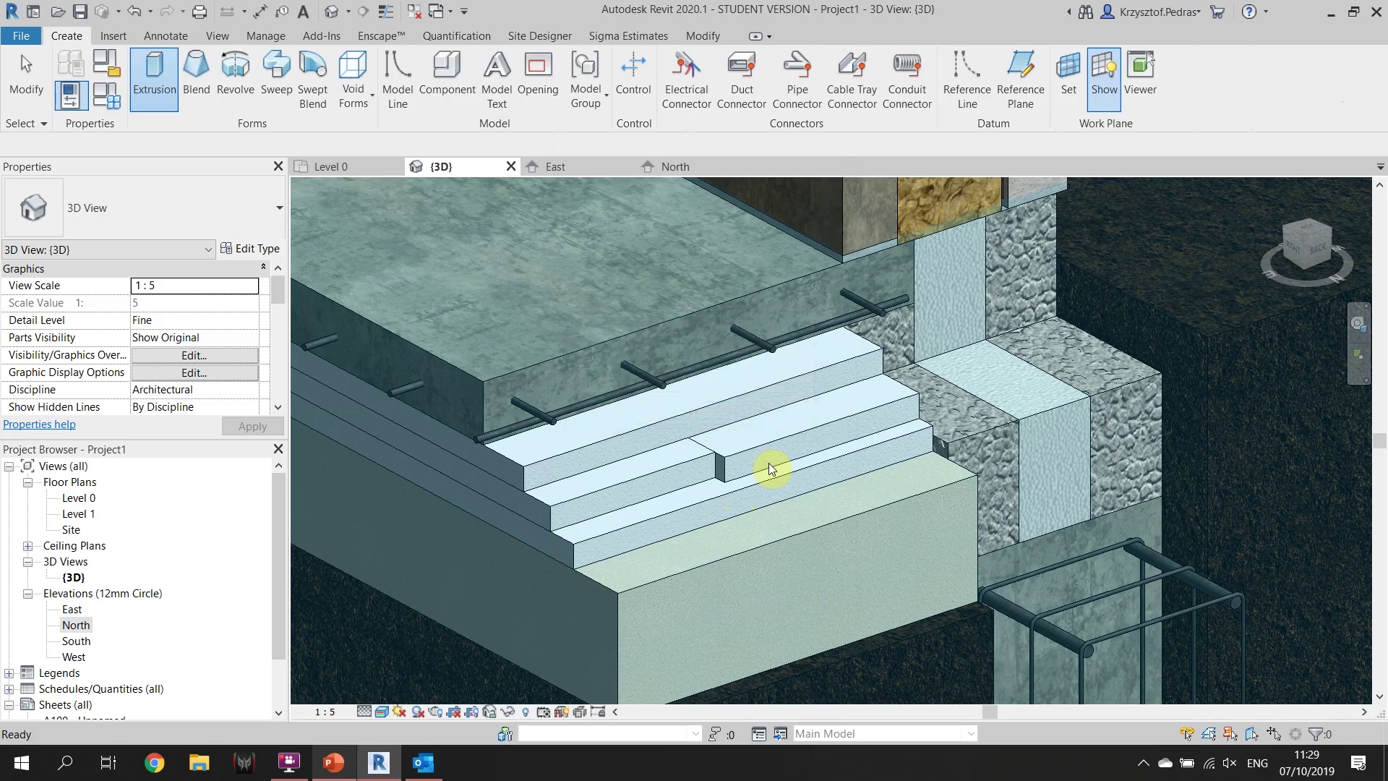
Start an extrusion in the North elevation and pick the sand bed's face as its work plane
left_click(664, 165)
middle_click_drag(844, 522, 1036, 468)
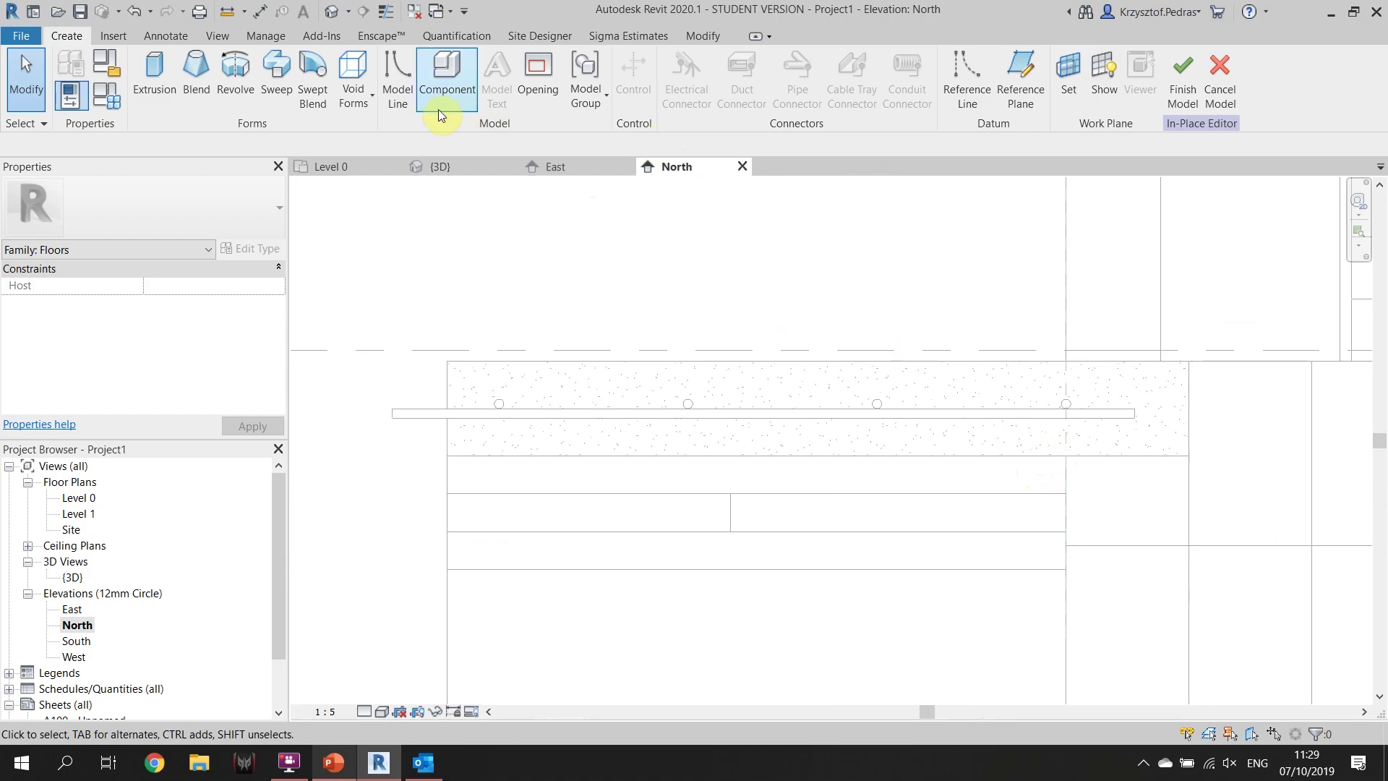
left_click(154, 69)
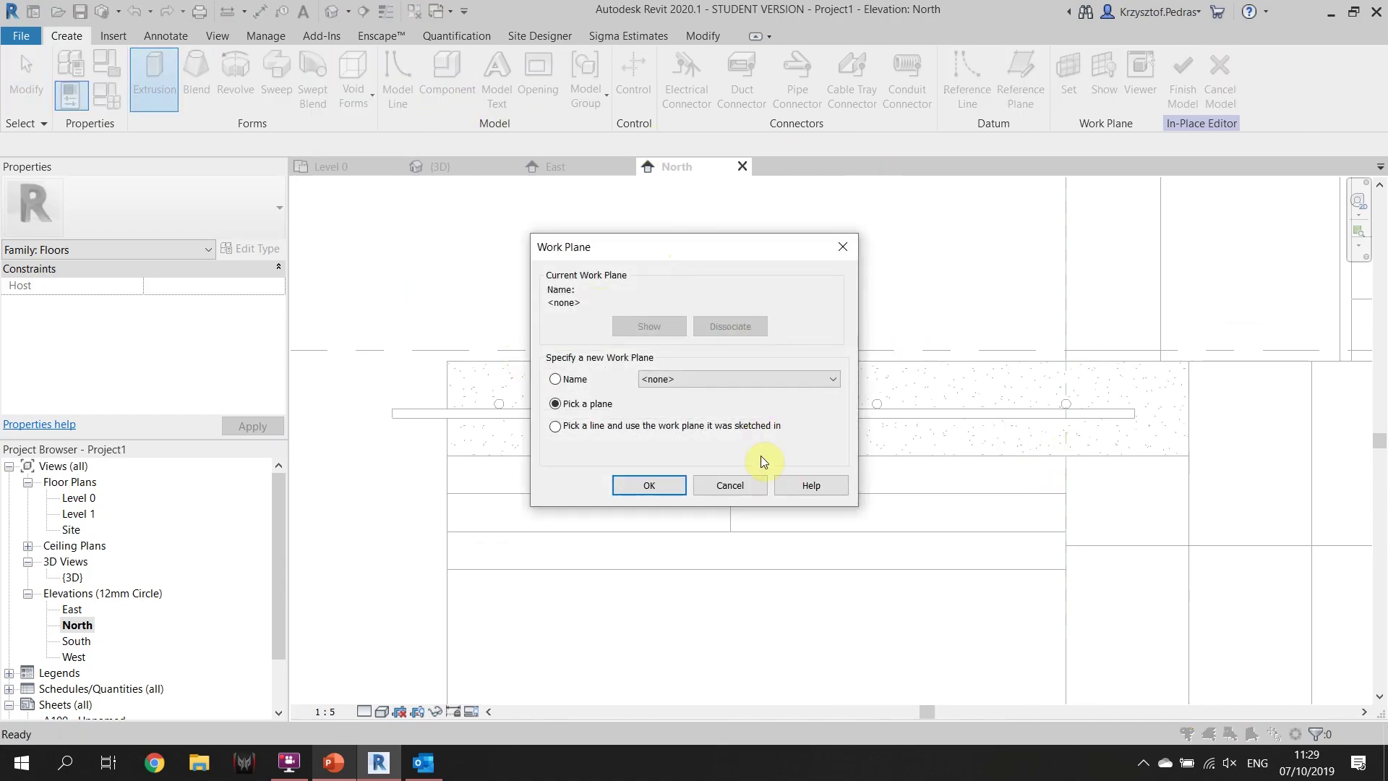
left_click(657, 490)
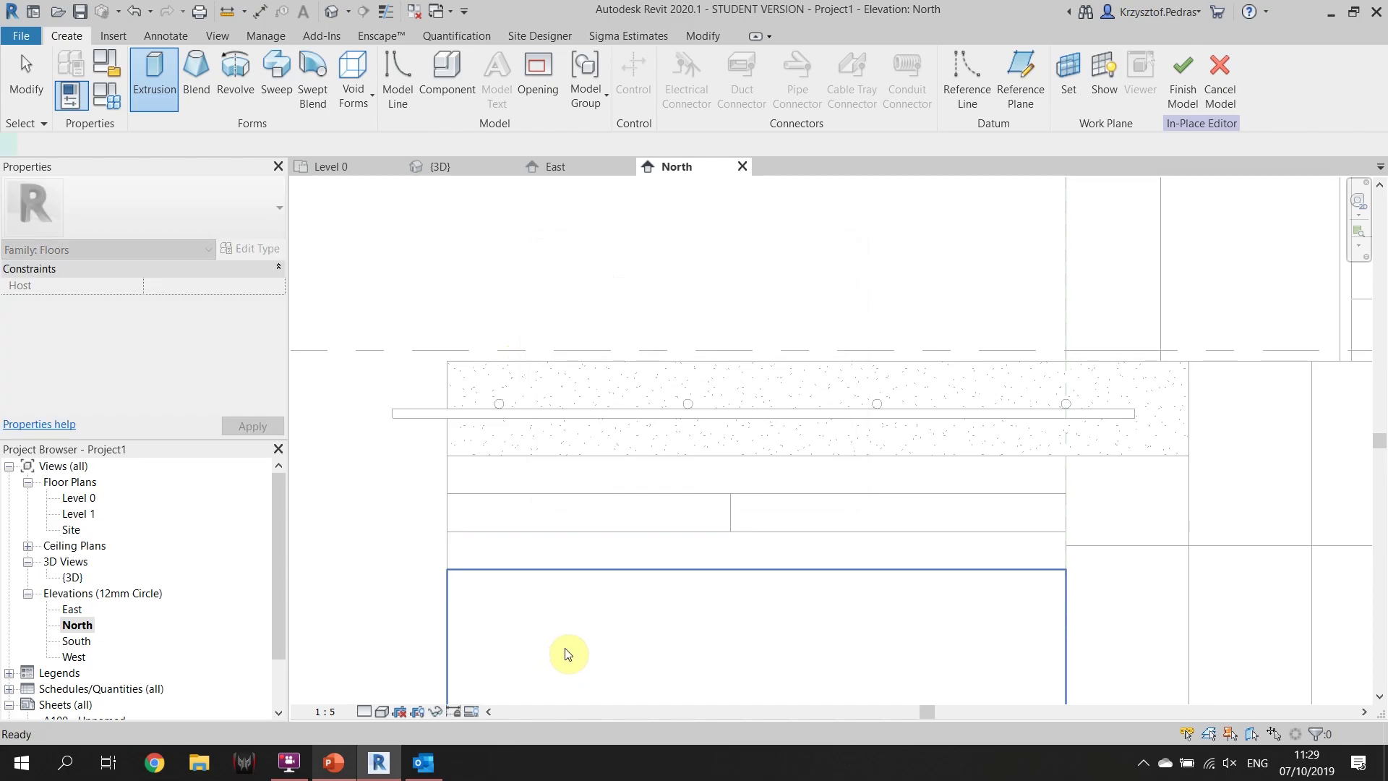
left_click(566, 650)
Sketch a line along the underside of the lowest polystyrene layer, from one end to the other
left_click(658, 64)
scroll(499, 526, "up", 2)
left_click(434, 589)
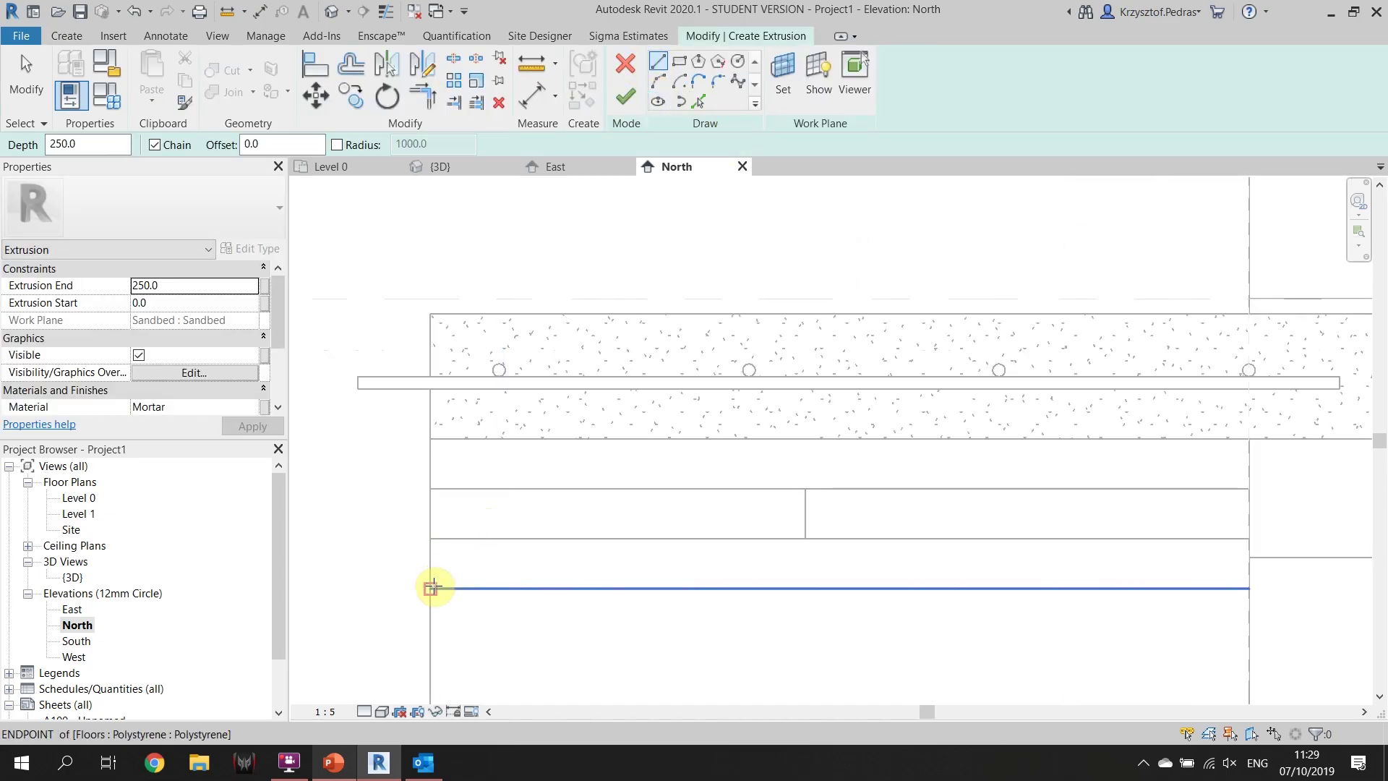
middle_click_drag(1229, 586, 1094, 572)
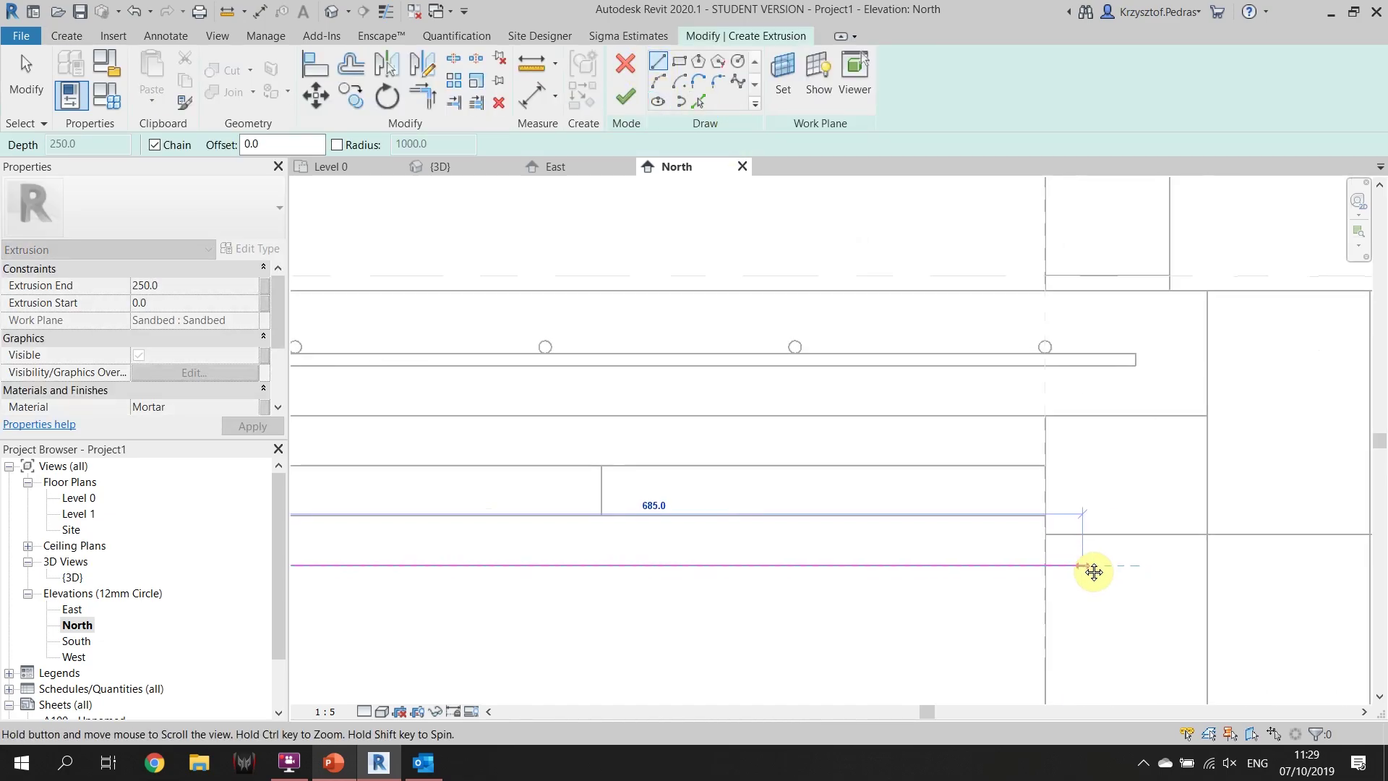
left_click(1041, 564)
Continue the profile up the polystyrene's side and 130 mm along the slab's underside to the slab's end
left_click(1038, 388)
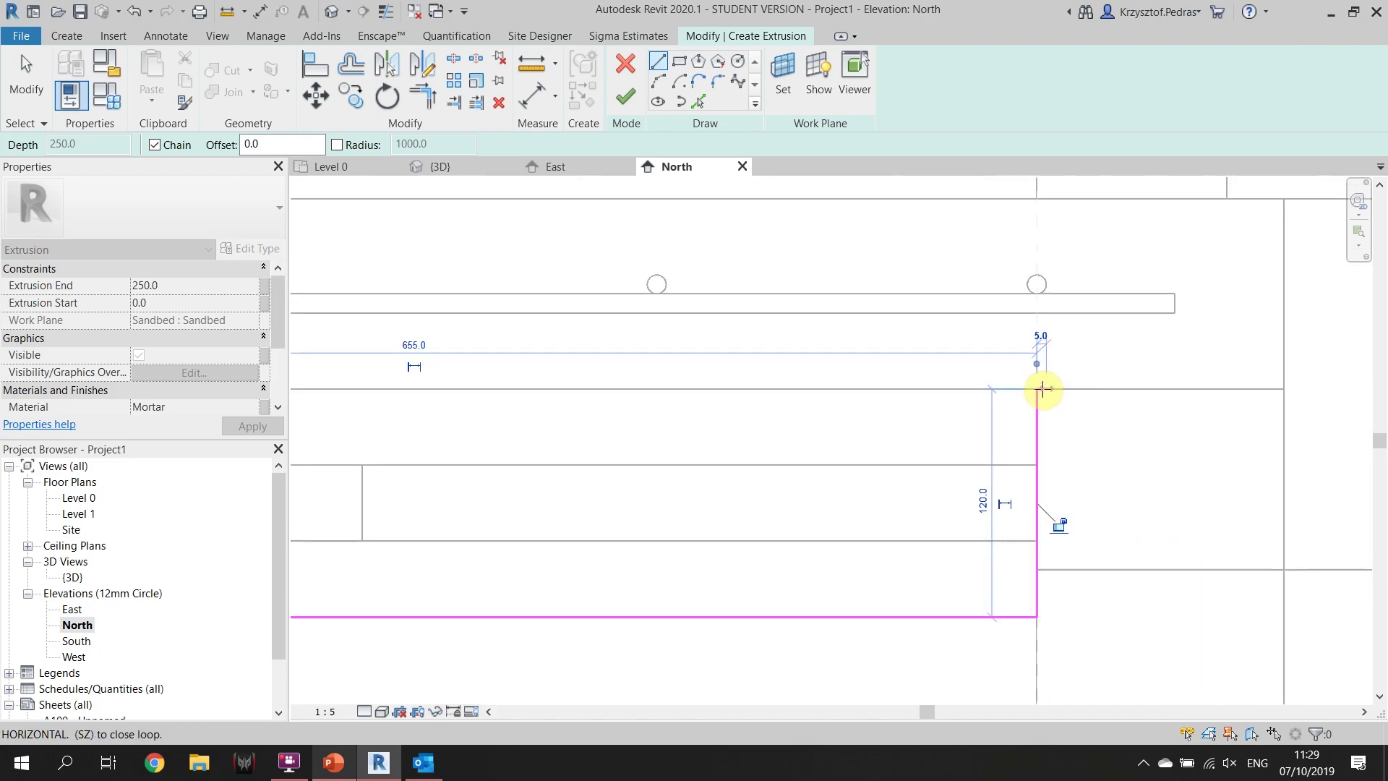
left_click(1213, 388)
scroll(1222, 388, "up", 3)
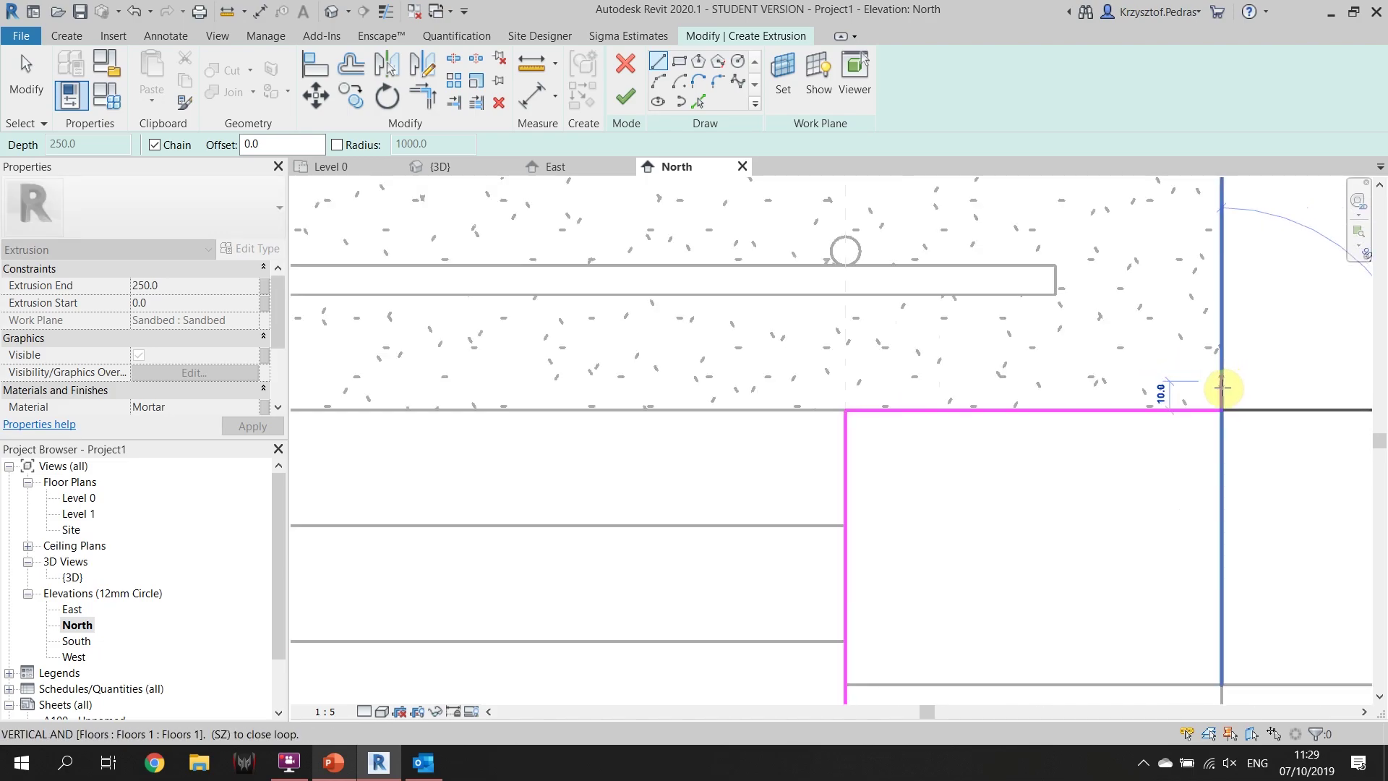
type("130")
key("Return")
scroll(1212, 398, "up", 3)
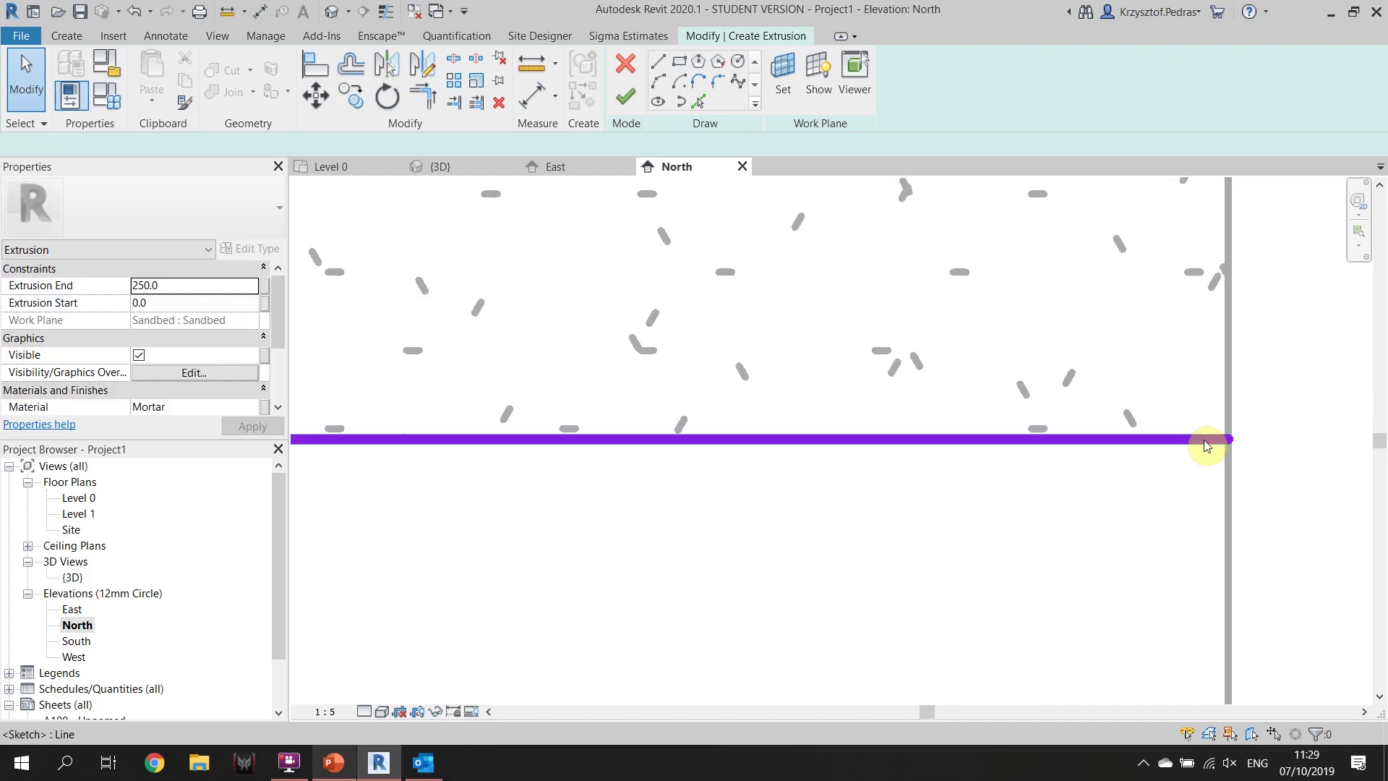
key("Escape")
key("Escape")
Add parallel copies of the upper horizontal and vertical profile lines at a 1 mm offset
left_click(1204, 440)
left_click(699, 103)
double_click(229, 143)
type("1")
middle_click_drag(527, 433, 884, 327)
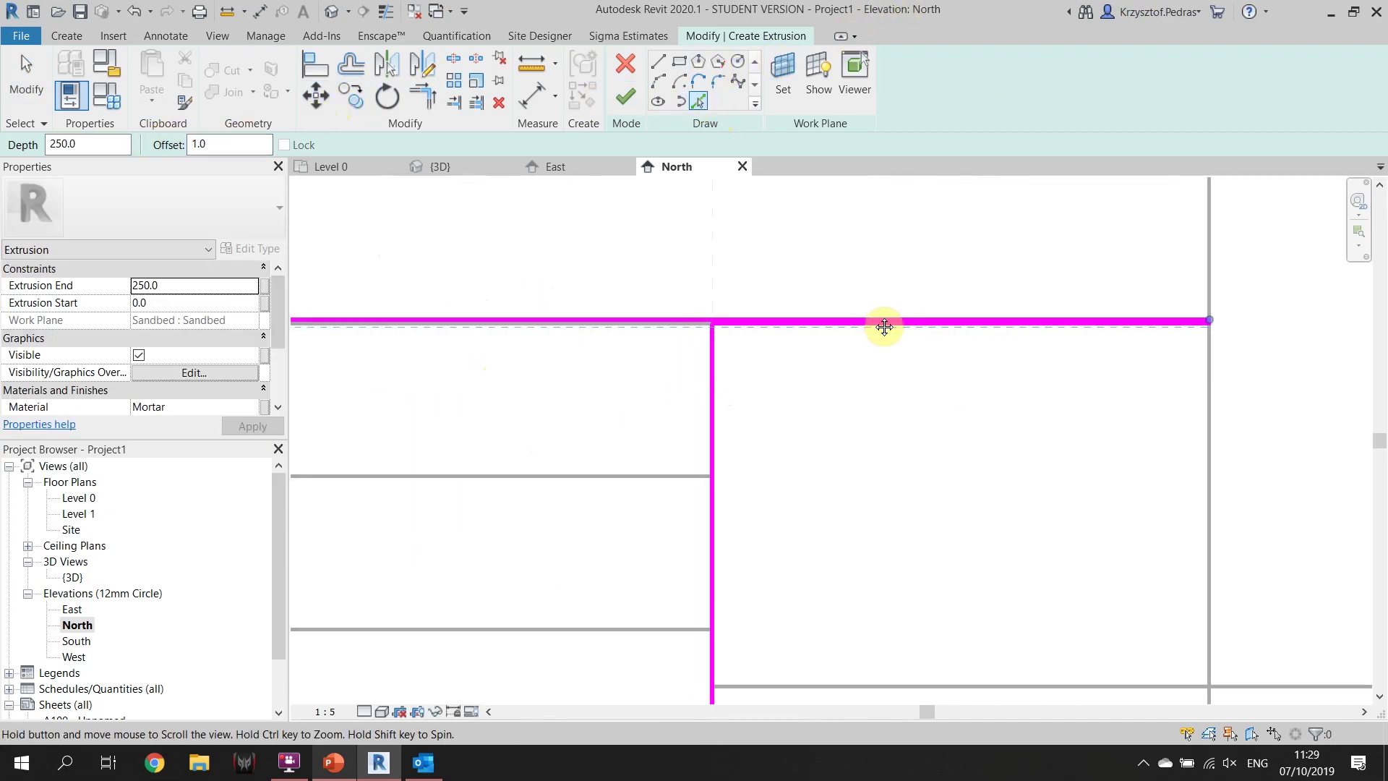
left_click(714, 382)
scroll(727, 382, "down", 2)
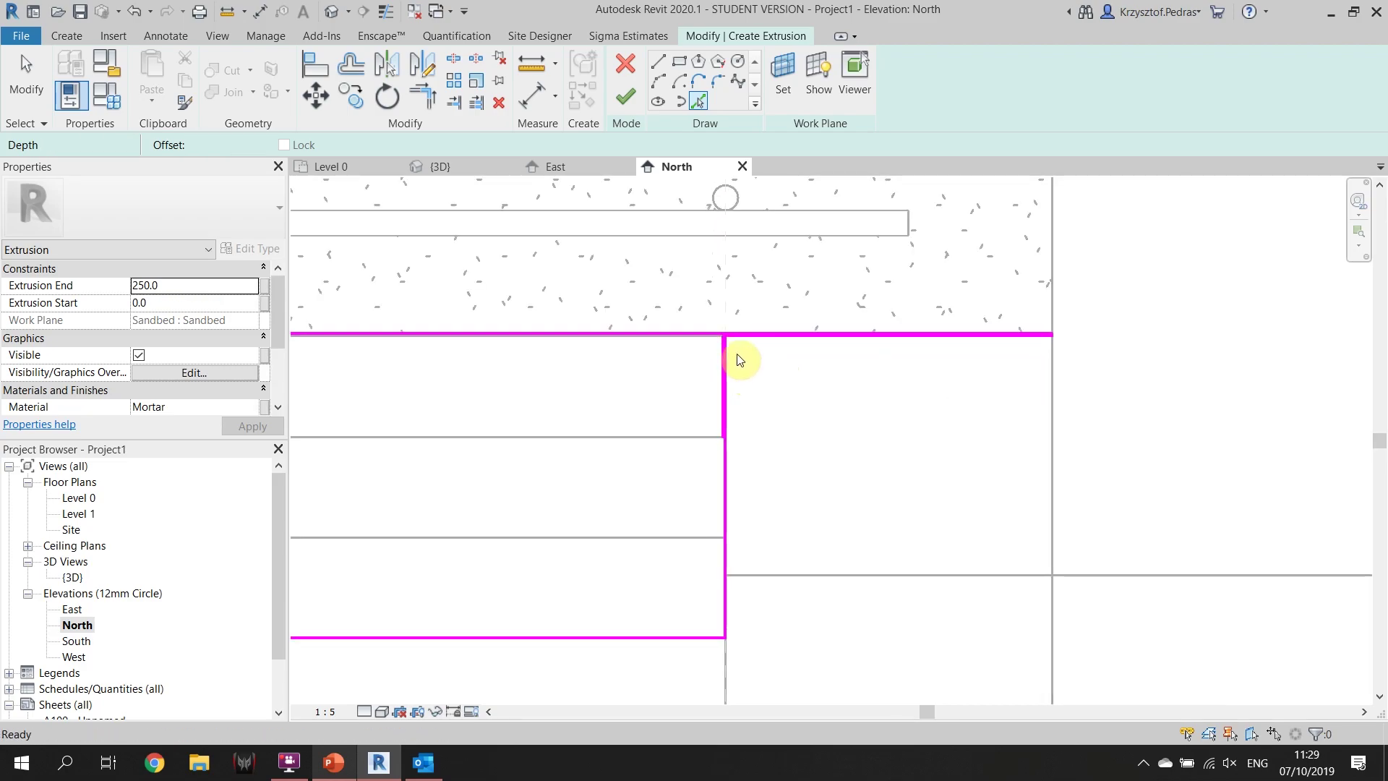
Trim the offset horizontal and vertical lines to a corner beneath the slab
scroll(734, 363, "up", 3)
key("t")
key("r")
left_click(736, 345)
left_click(711, 377)
scroll(713, 383, "down", 3)
middle_click_drag(713, 383, 910, 182)
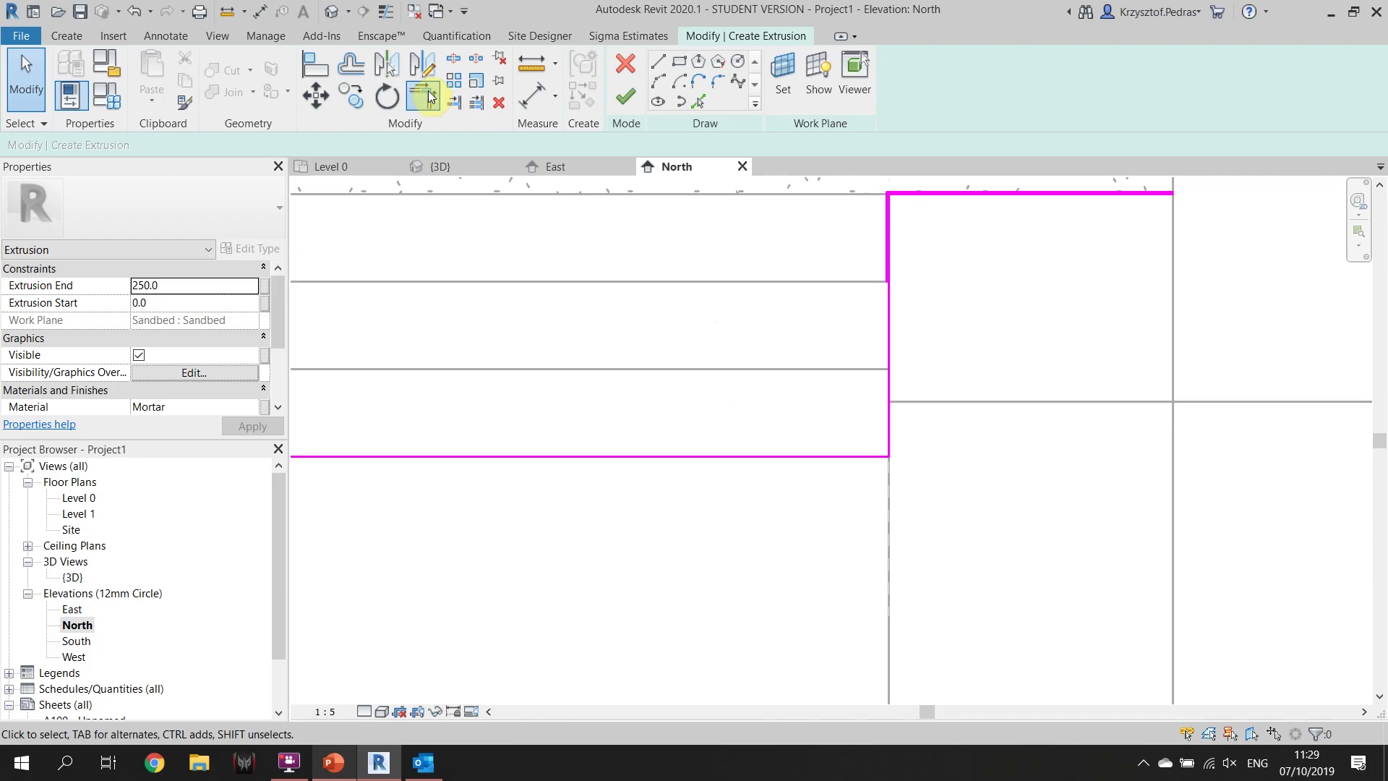
left_click(425, 97)
key("Escape")
Add a parallel copy of the line beneath the polystyrene at a 1 mm offset
middle_click_drag(619, 331, 942, 338)
scroll(804, 317, "down", 3)
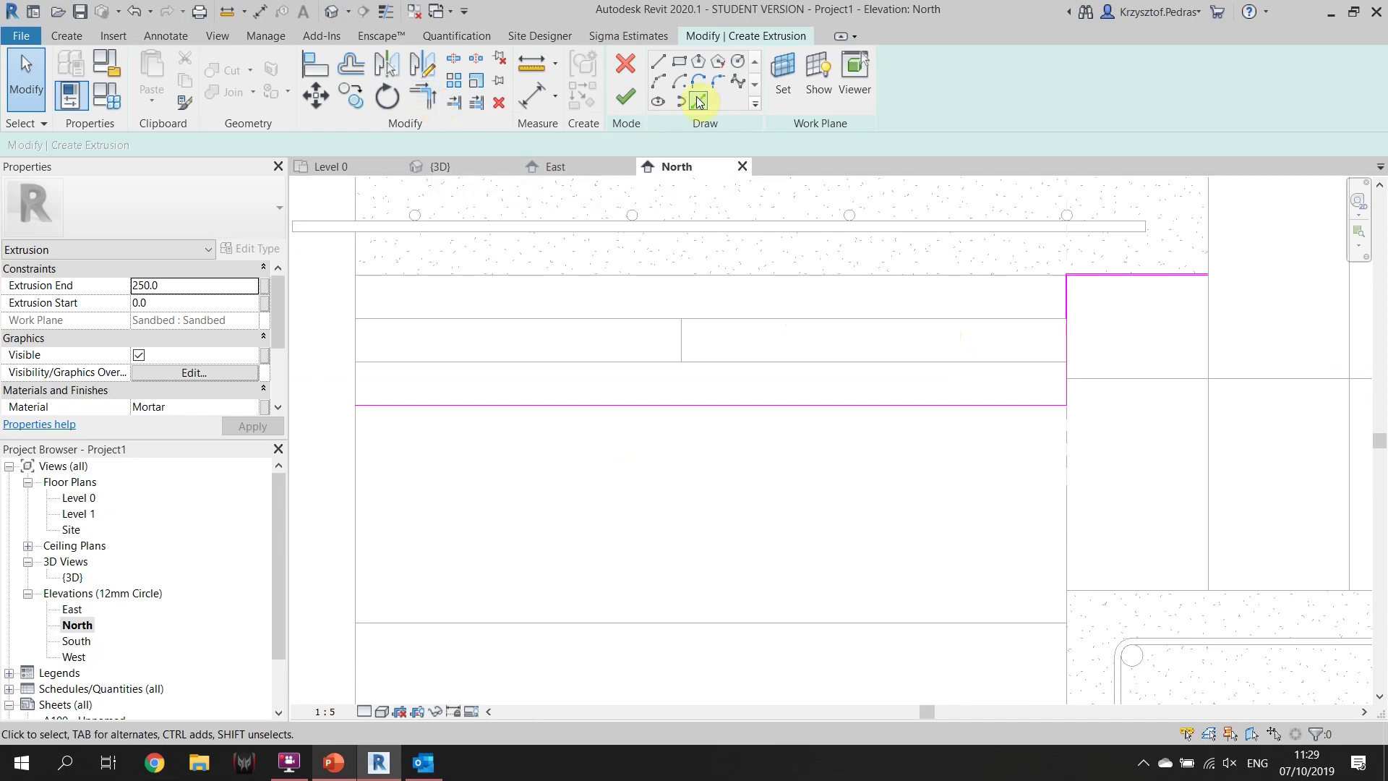
left_click(699, 102)
left_click(217, 144)
type("1")
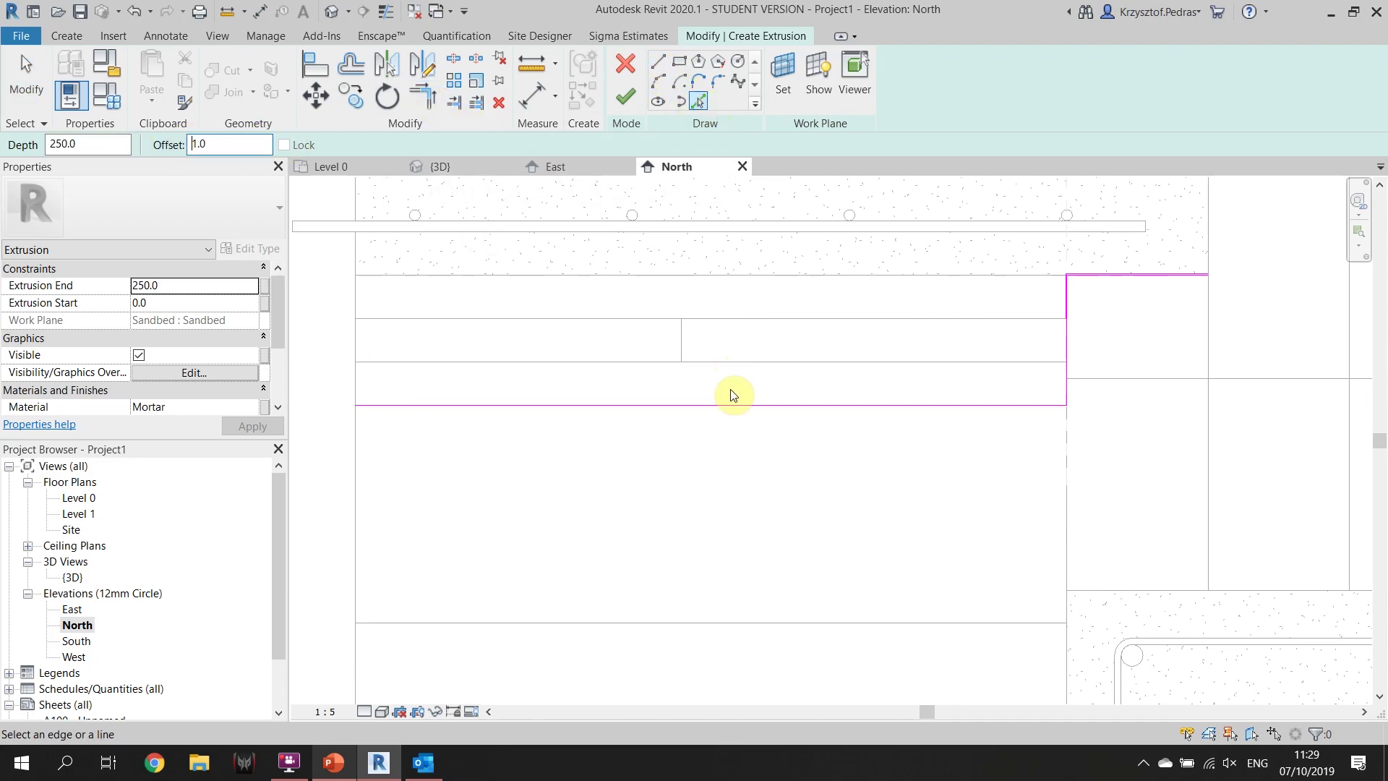
left_click(736, 407)
Trim the offset vertical and lower horizontal lines to a corner at the polystyrene's bottom edge
scroll(745, 412, "up", 1)
mouse_move(745, 412)
middle_mouse_down()
mouse_move(853, 431)
mouse_move(671, 434)
middle_mouse_up()
left_click(423, 94)
scroll(899, 378, "up", 3)
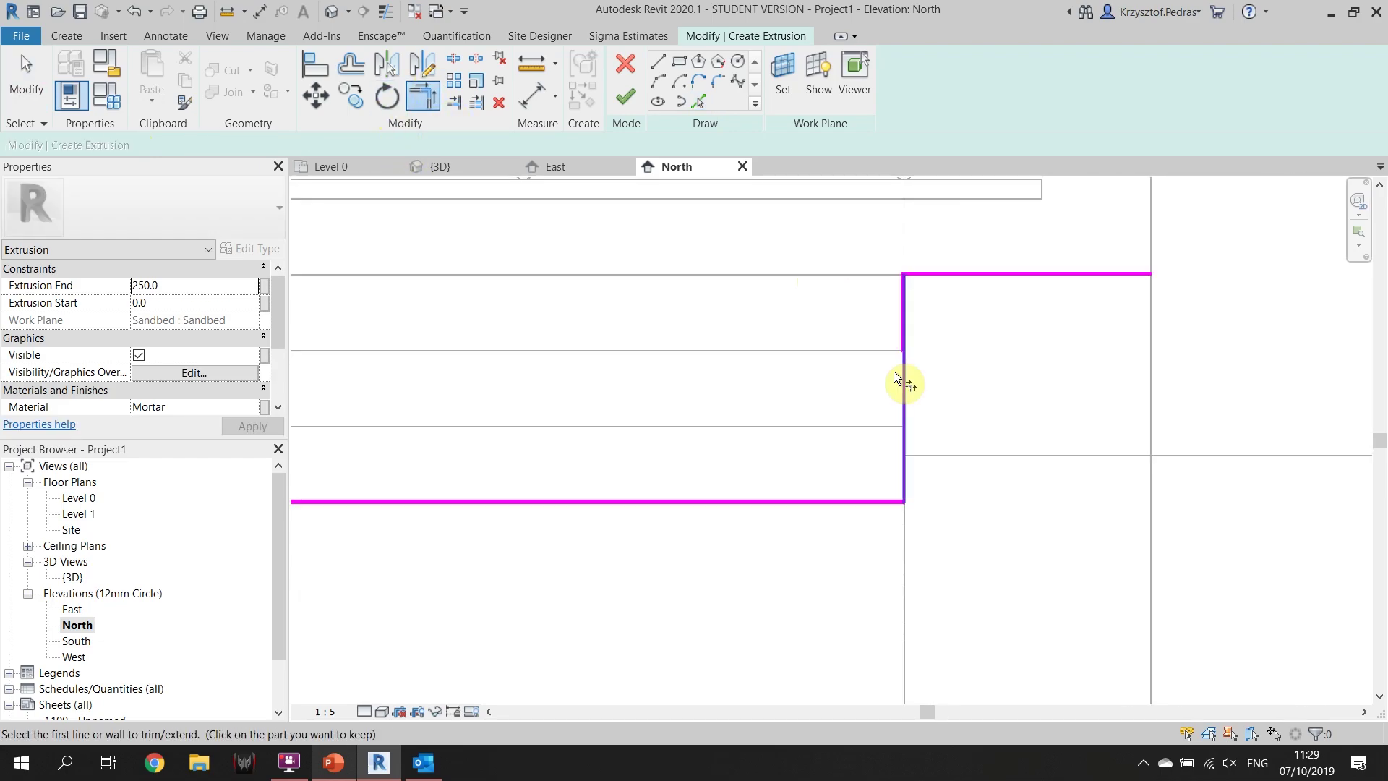
scroll(879, 520, "up", 1)
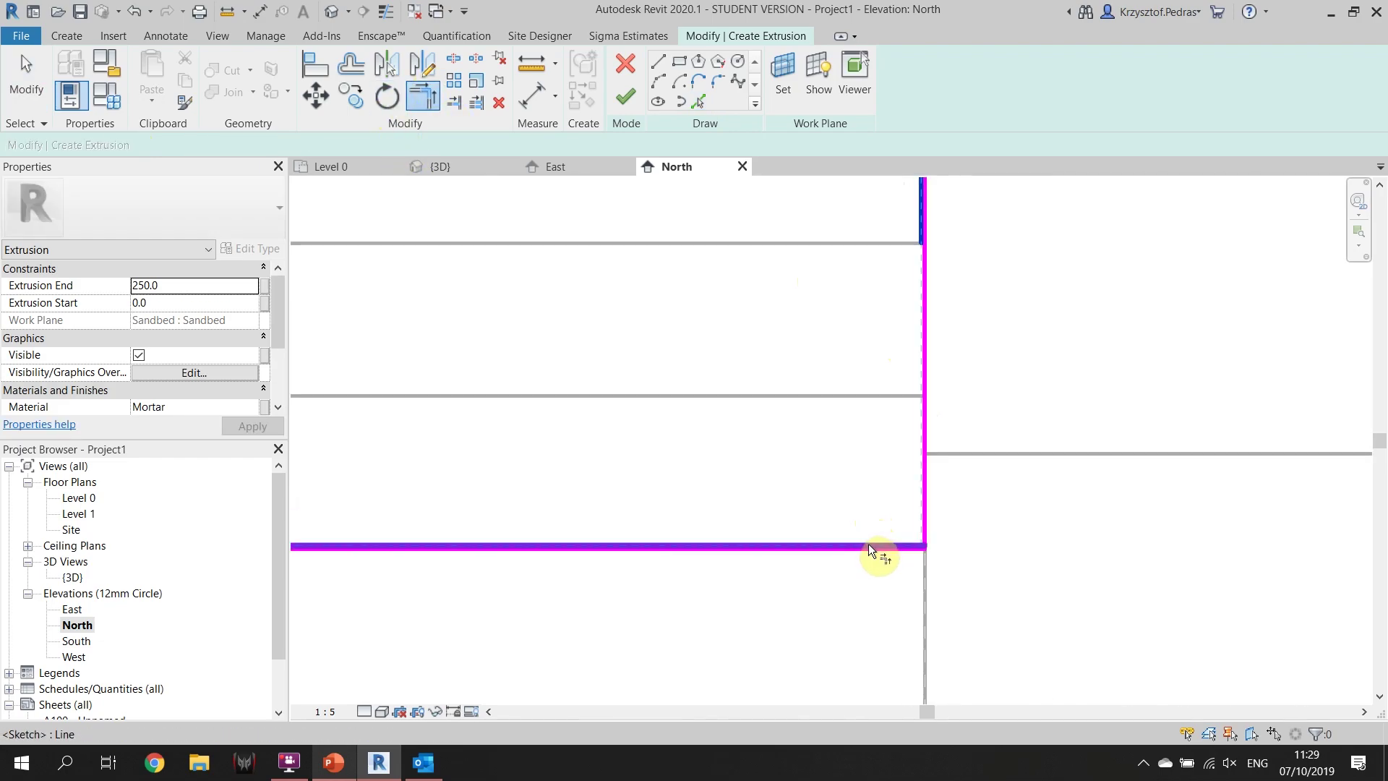
scroll(879, 534, "down", 2)
scroll(875, 495, "down", 1)
Close the thin profile with a short line at its upper end, under the slab's end
left_click(658, 62)
scroll(1055, 390, "up", 4)
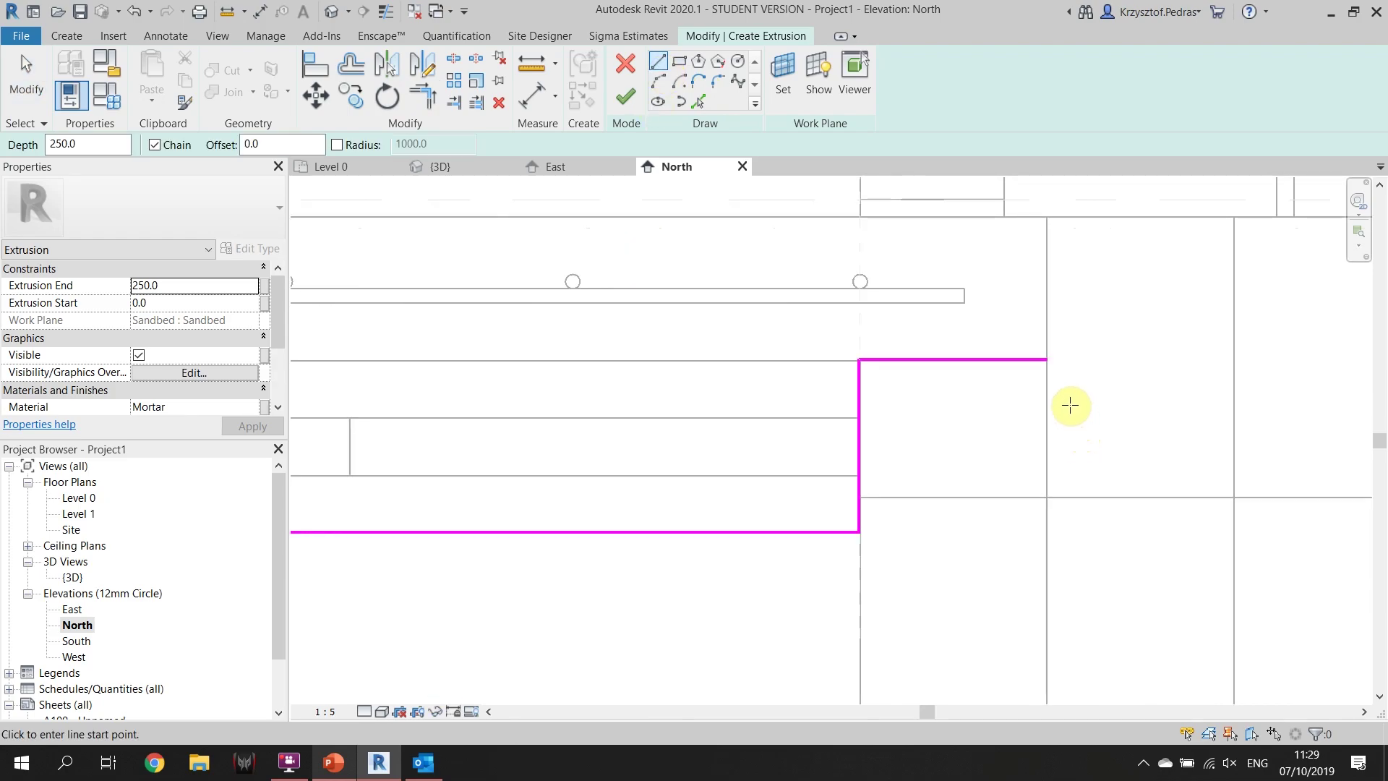
left_click(998, 335)
key("Escape")
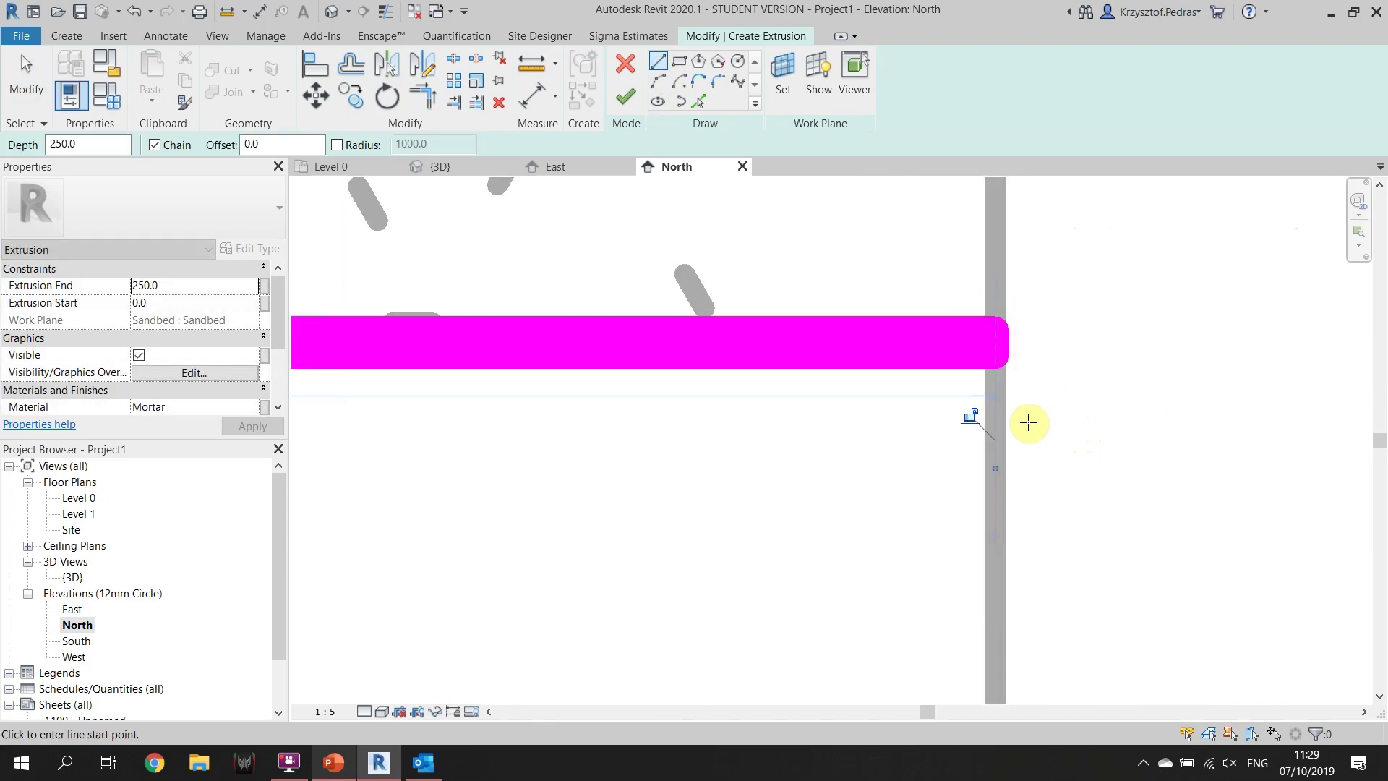
Close the profile's other end at the polystyrene's outer edge and finish the extrusion sketch
scroll(795, 477, "down", 3)
scroll(620, 521, "up", 4)
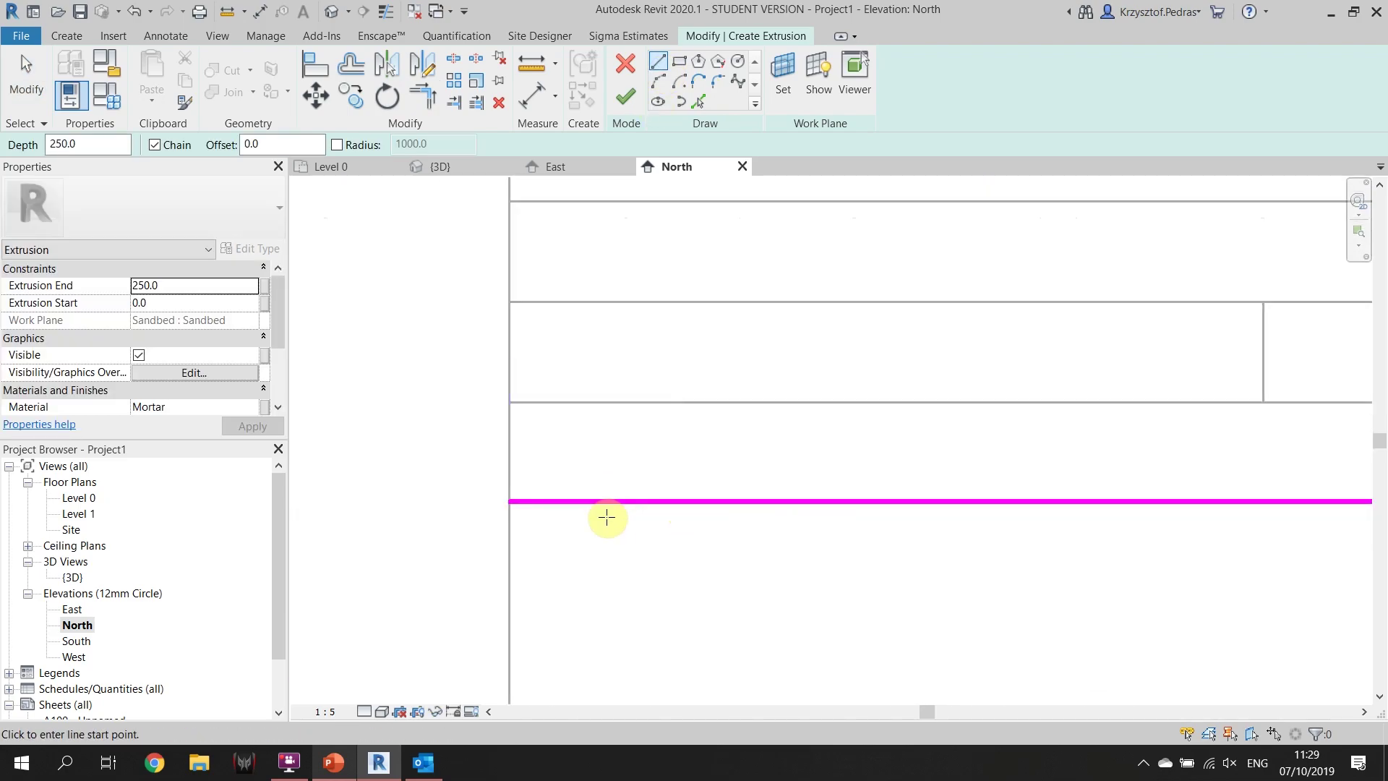
scroll(486, 521, "up", 2)
left_click(486, 520)
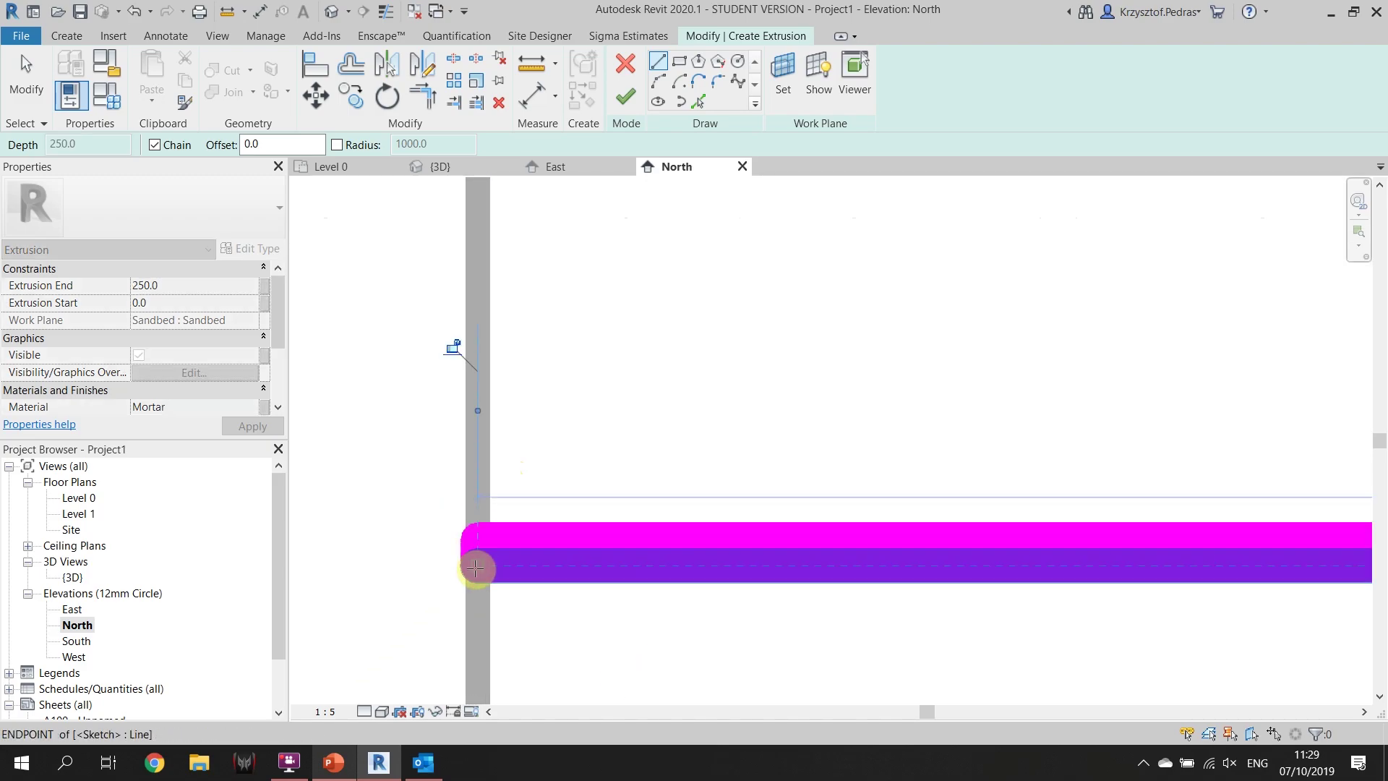
key("Escape")
key("Escape")
left_click(626, 96)
In the 3D view, stretch the thin extrusion back under the whole floor and pull its front end back onto the sand bed
key("ctrl+Tab")
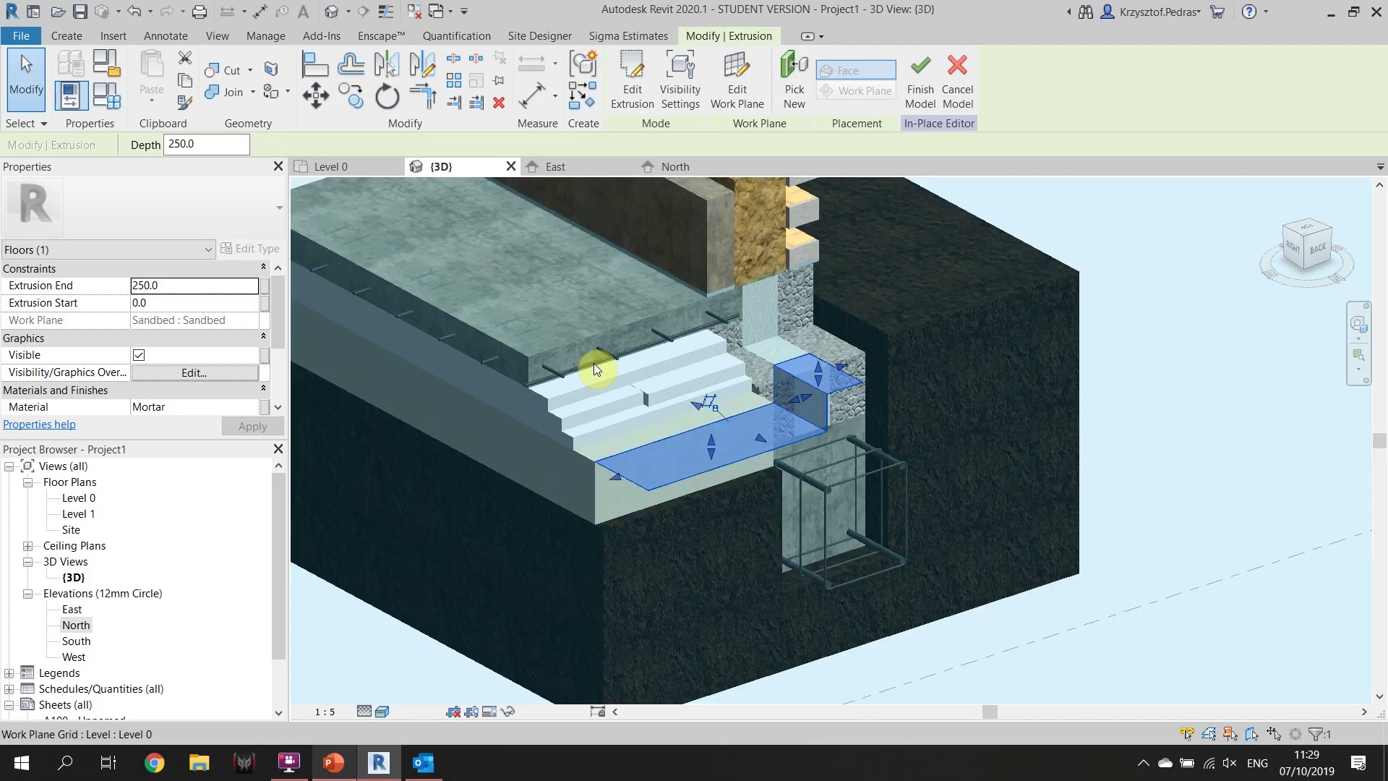
left_click_drag(692, 470, 600, 336)
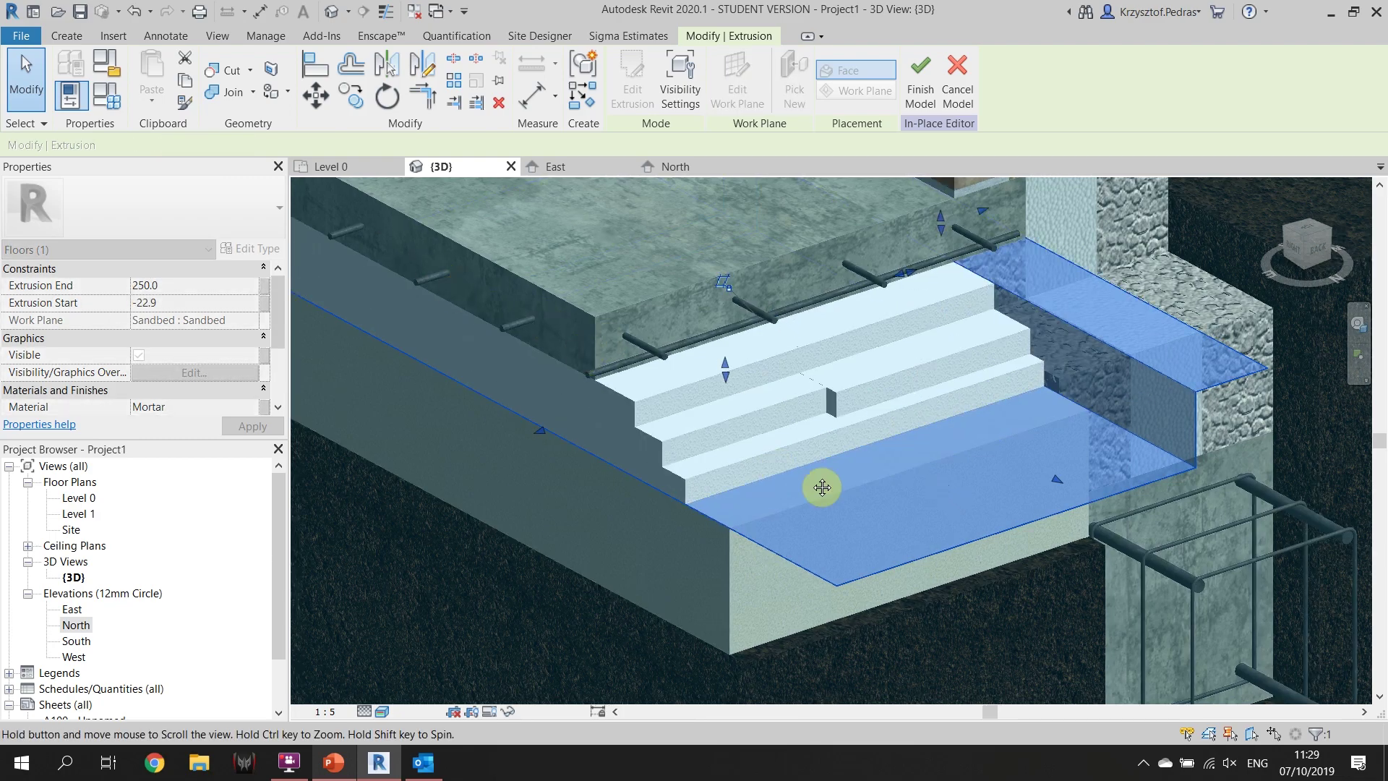
scroll(838, 434, "up", 4)
left_click_drag(583, 248, 987, 521)
left_click_drag(985, 474, 921, 409)
key("Escape")
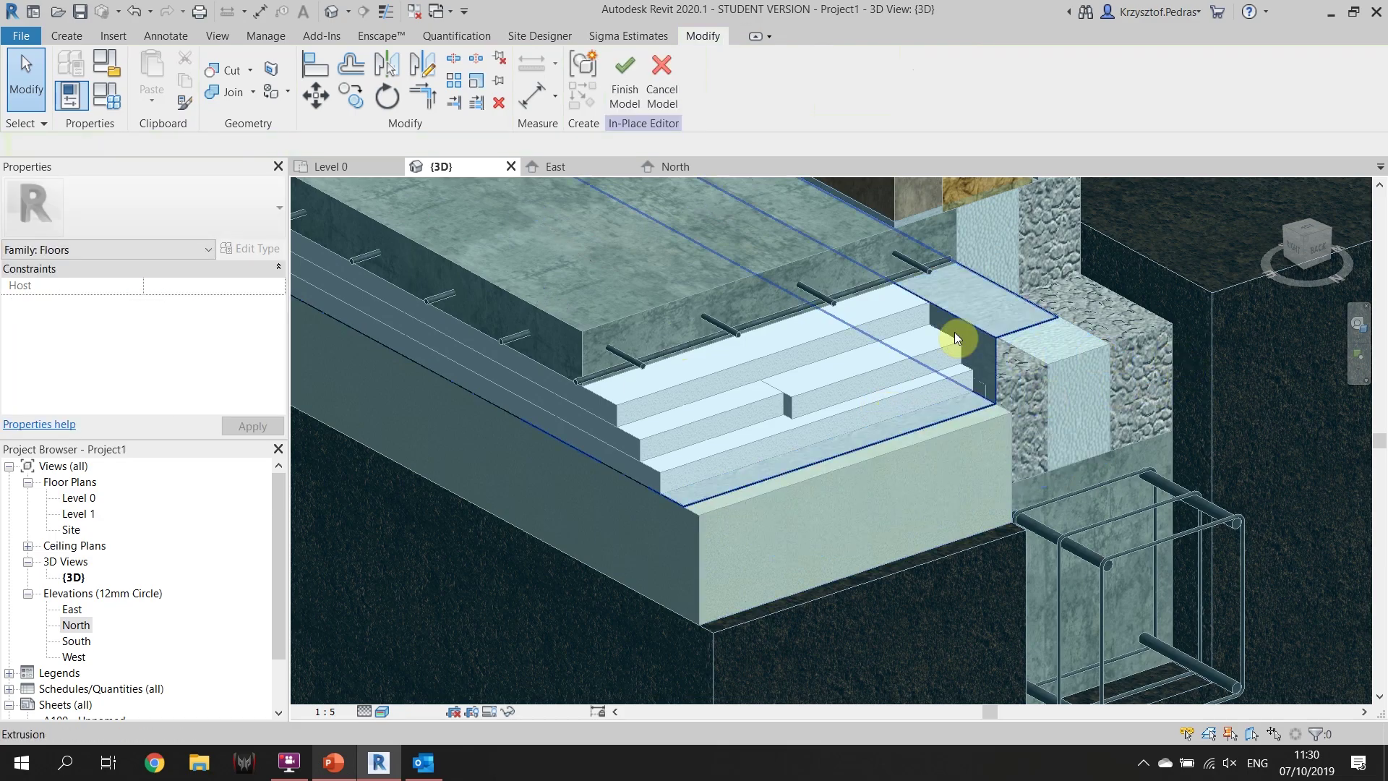
Examine from several angles how the membrane wraps the polystyrene and rests on the foundation wall
scroll(1005, 314, "up", 2)
left_click(1005, 315)
scroll(976, 322, "up", 5)
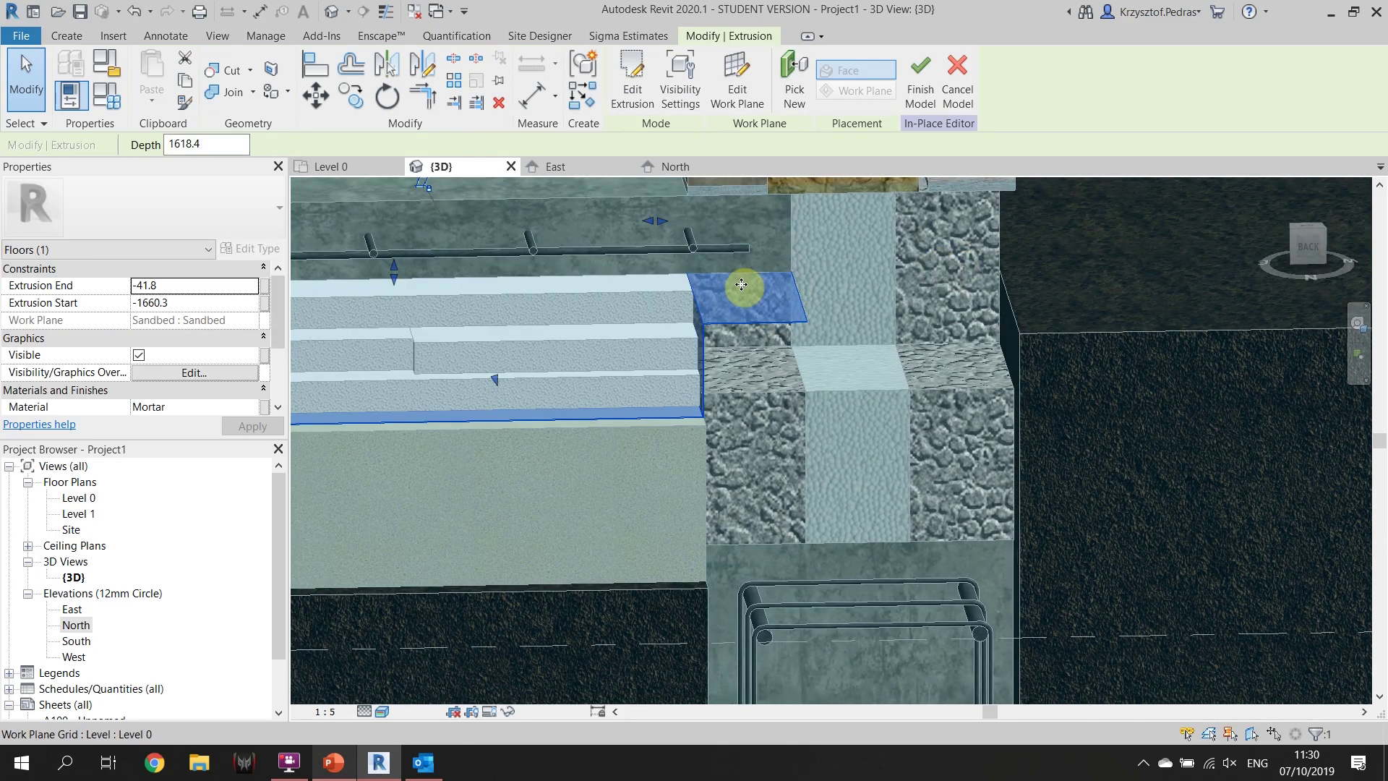
scroll(763, 354, "down", 5)
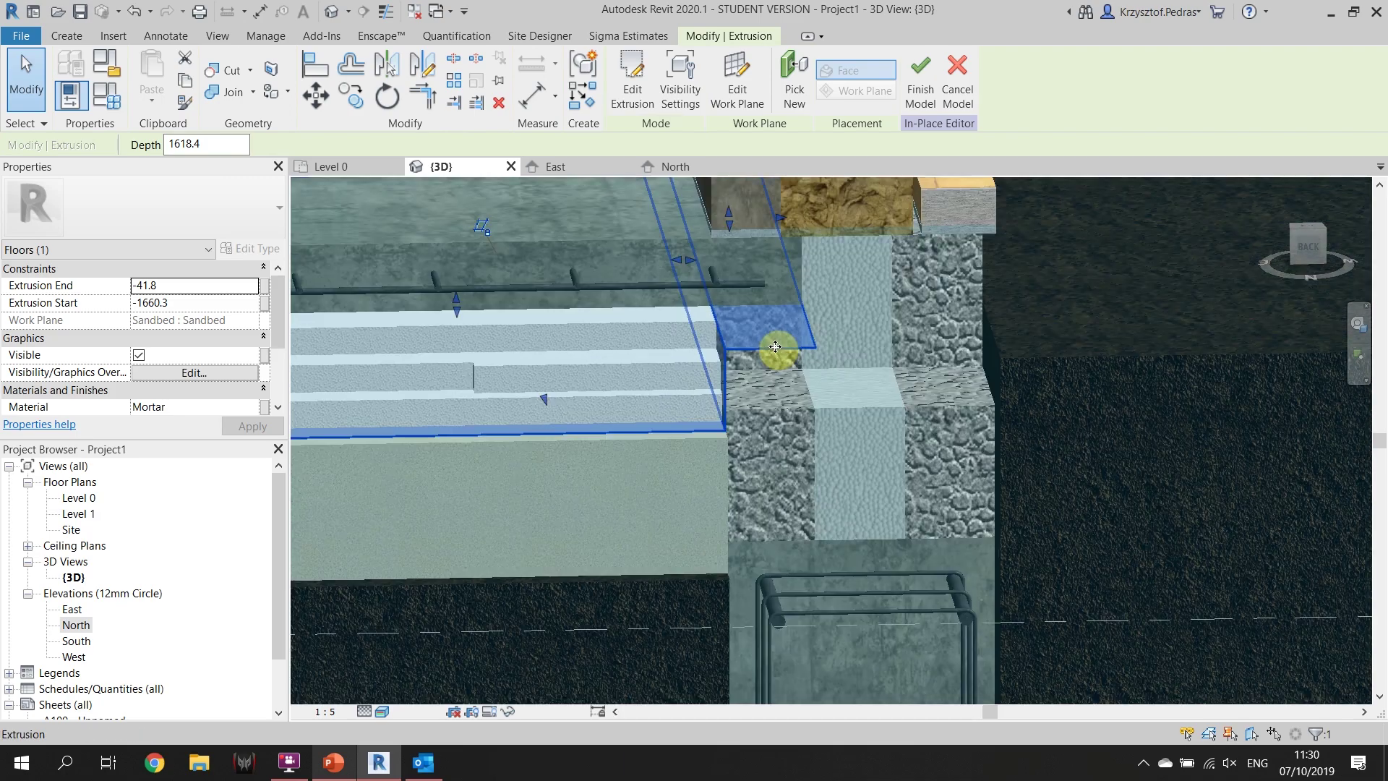
middle_click_drag(675, 381, 844, 483, "shift")
scroll(885, 422, "up", 2)
key("Escape")
scroll(887, 401, "up", 2)
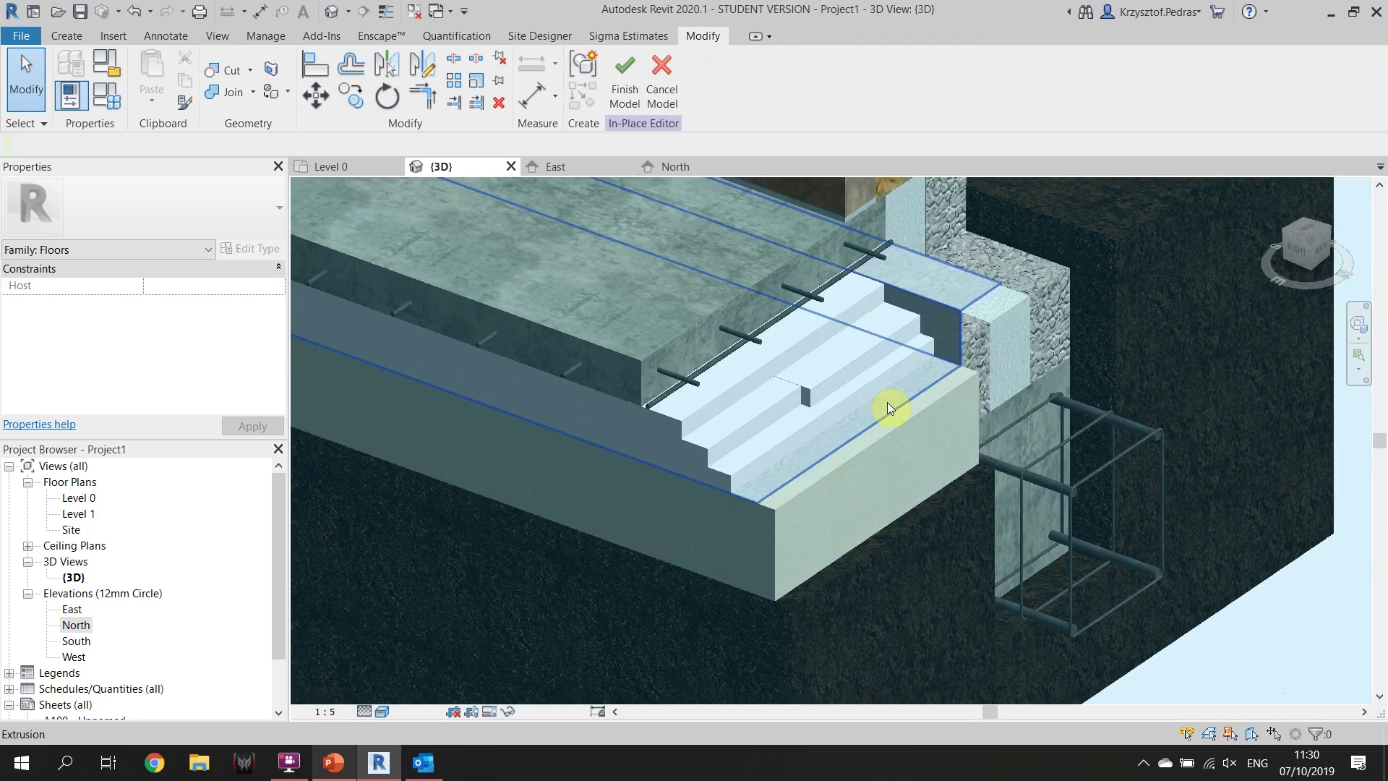
Adjust the membrane's front end slightly at the sand bed's front edge and deselect it
left_click(887, 402)
left_click_drag(886, 401, 900, 406)
key("Escape")
scroll(393, 655, "down", 4)
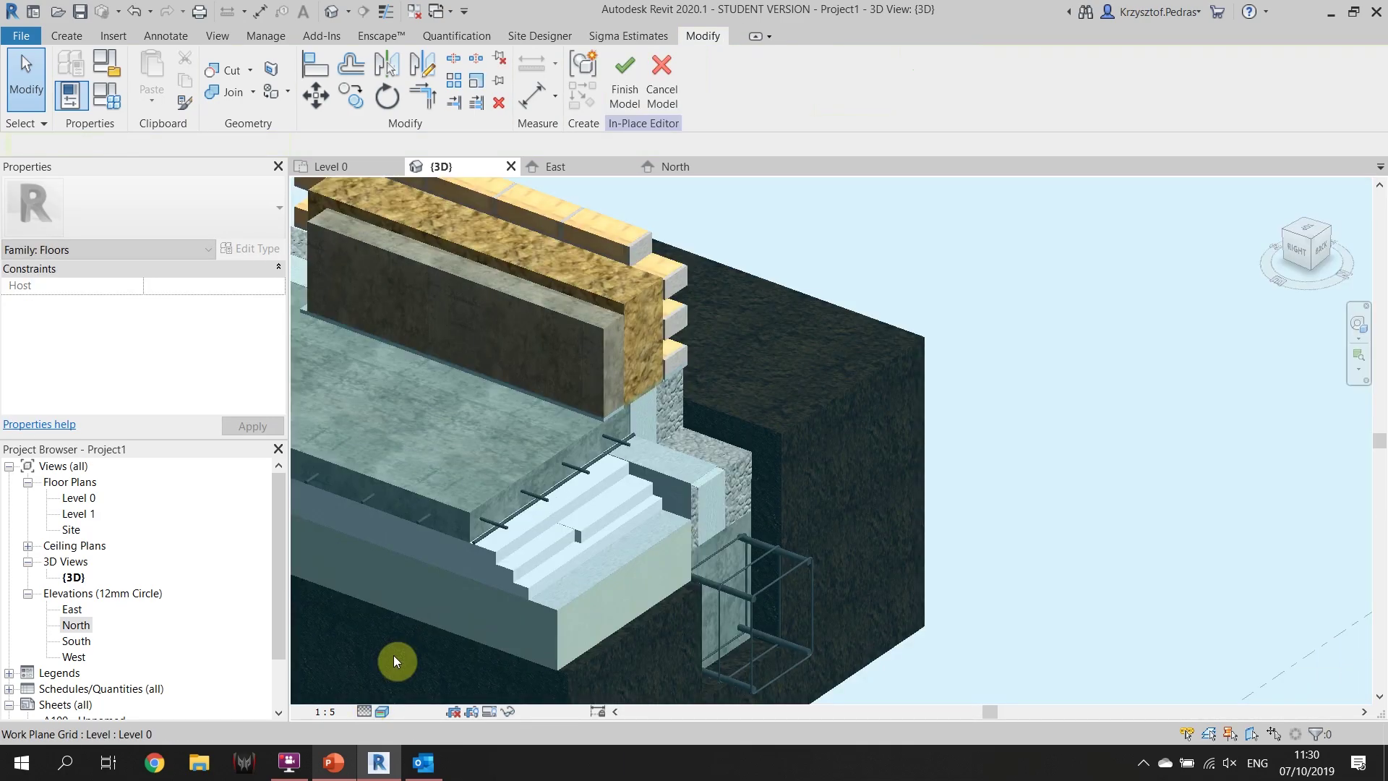
Select the thin membrane extrusion on the sand bed and open its material assignment for editing
scroll(583, 548, "up", 3)
middle_click_drag(583, 548, 1053, 408)
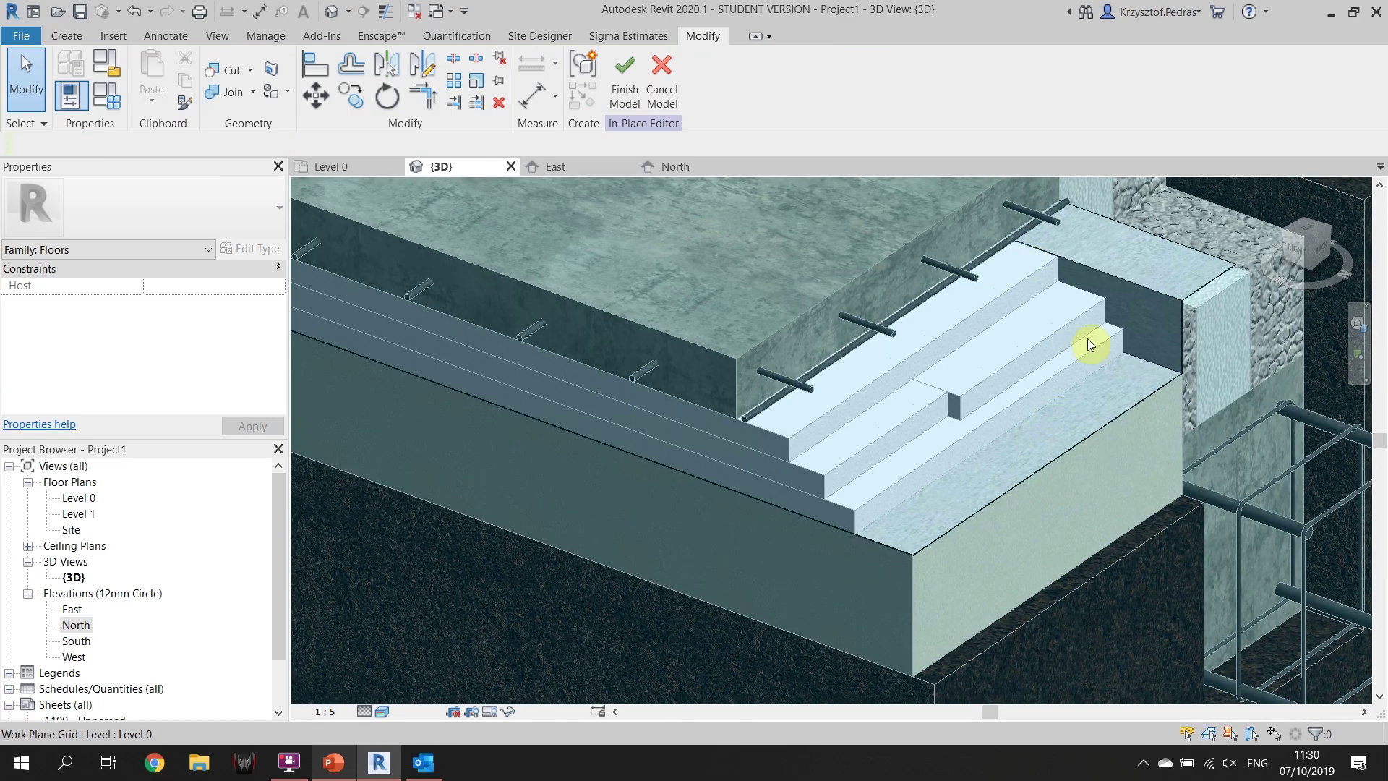
left_click(1107, 387)
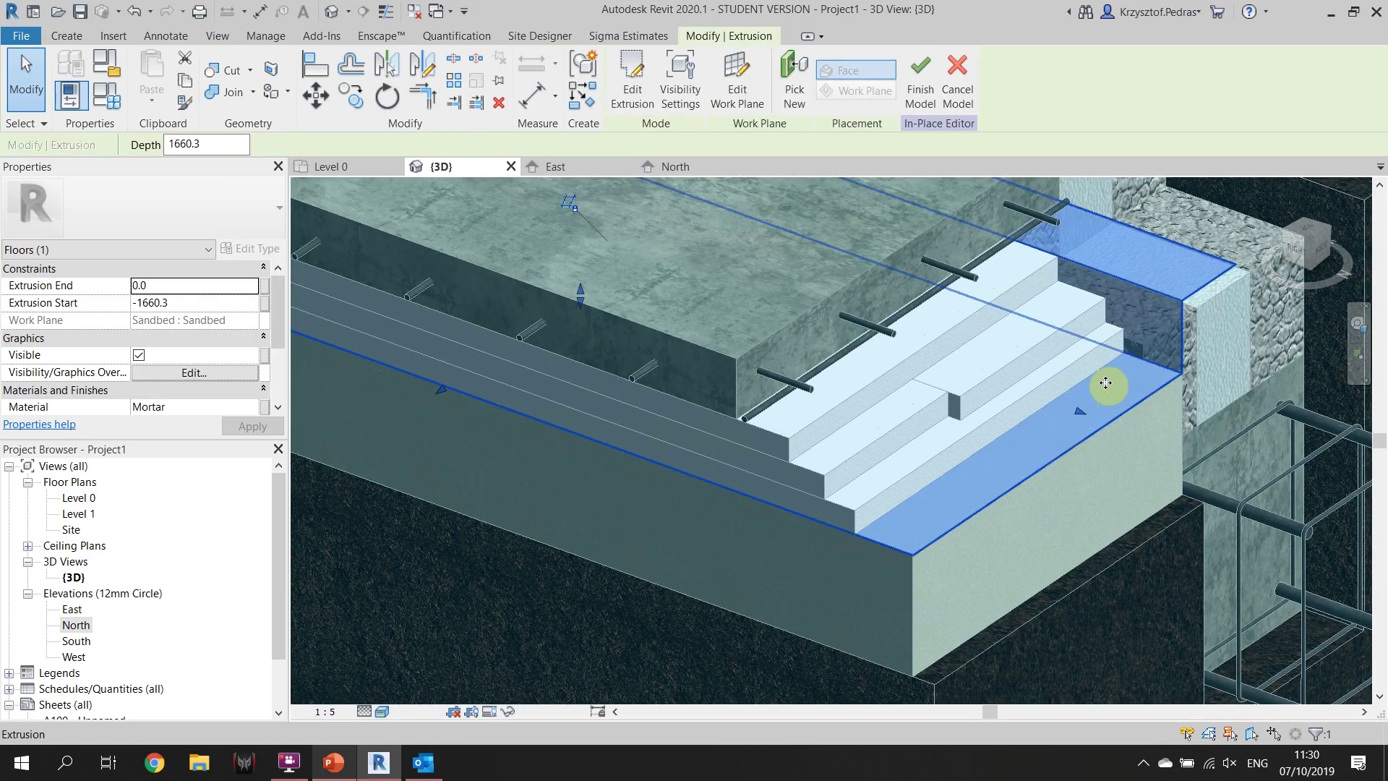
left_click(253, 403)
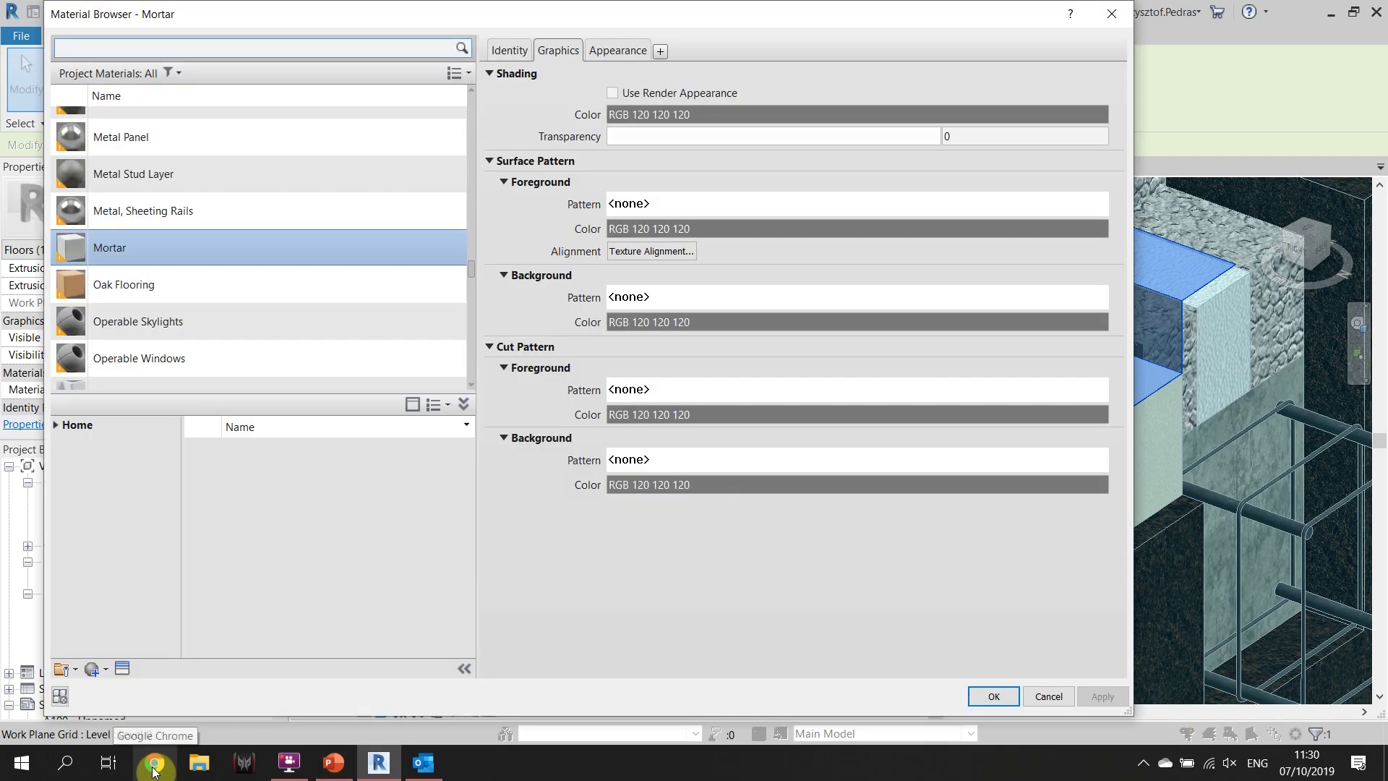
Switch to Chrome, search Google Images for "icopal", look over the product pictures and return to Revit
left_click(153, 763)
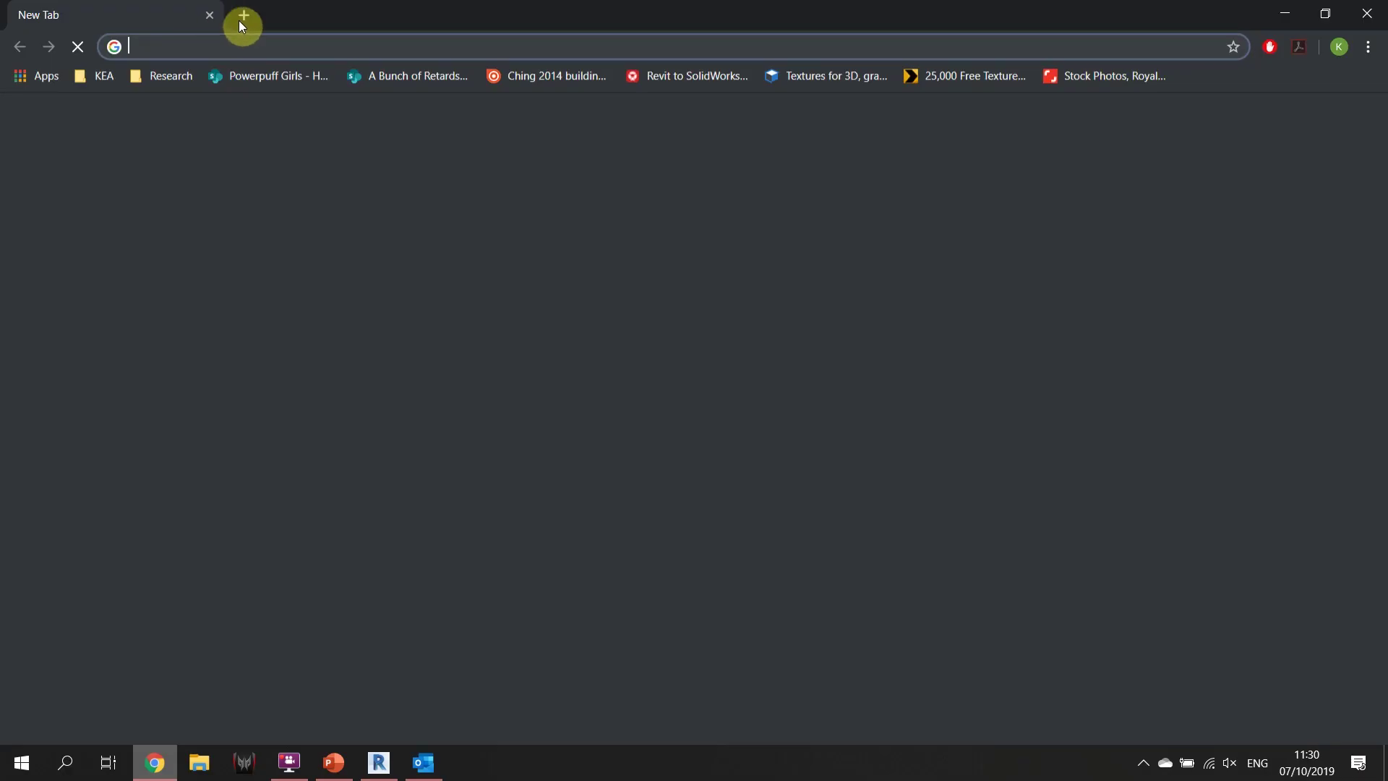
left_click(249, 22)
type("icopal")
key("BackSpace")
type("al")
key("Return")
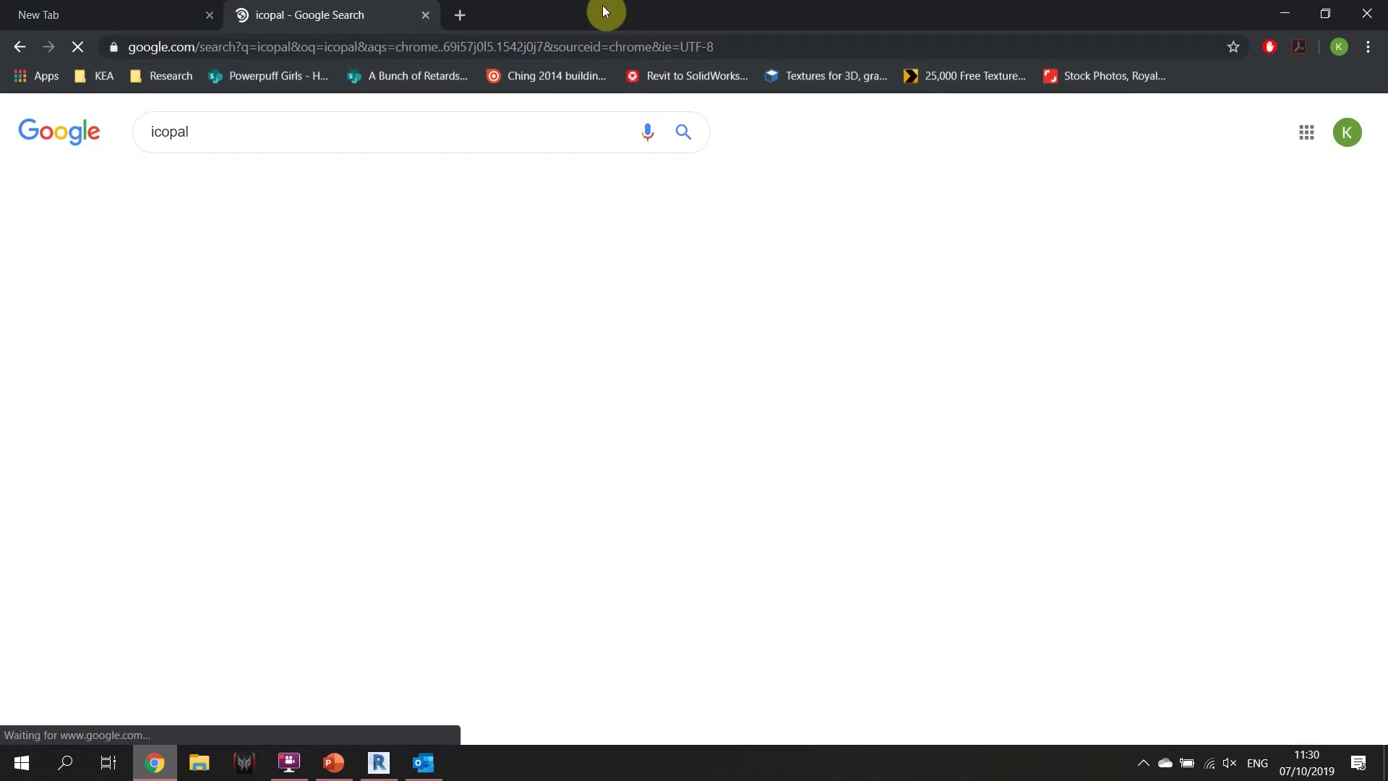
left_click(241, 183)
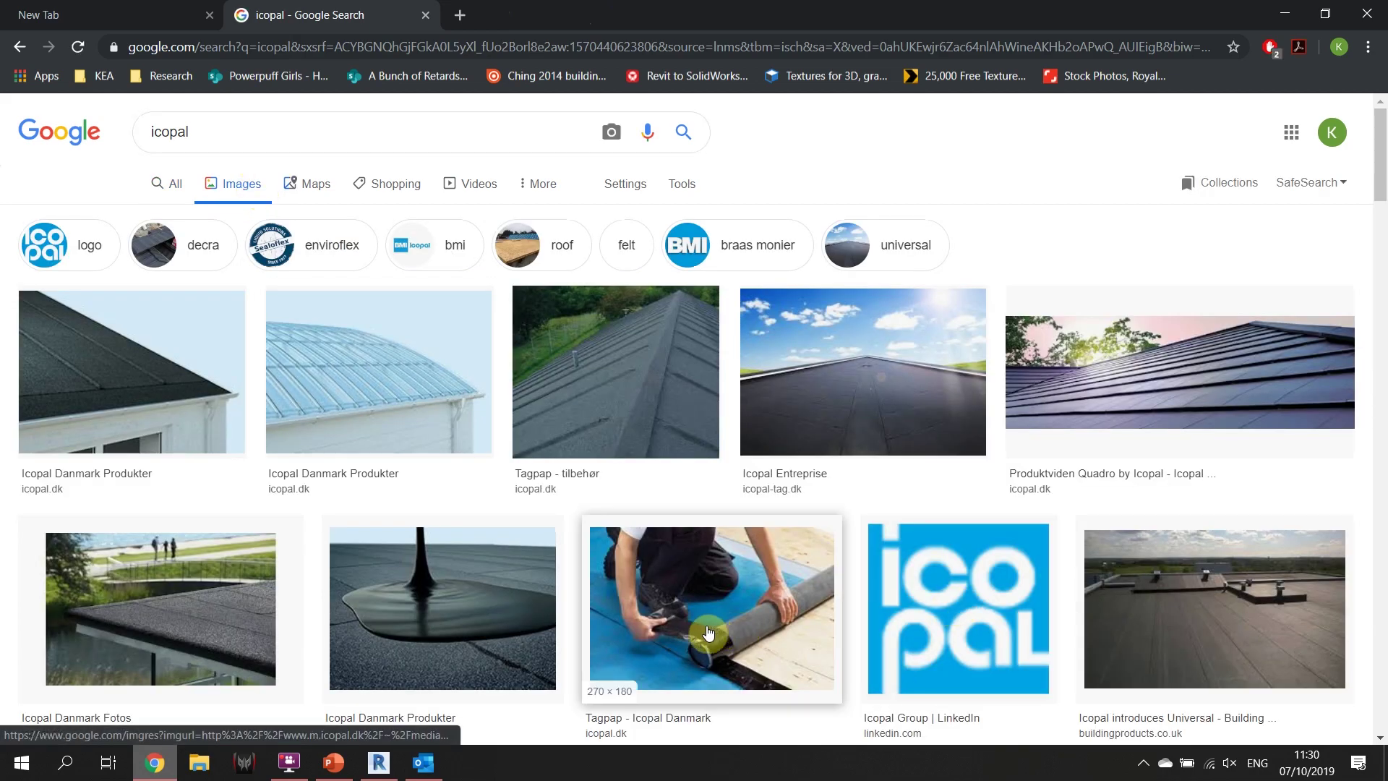
scroll(707, 633, "down", 2)
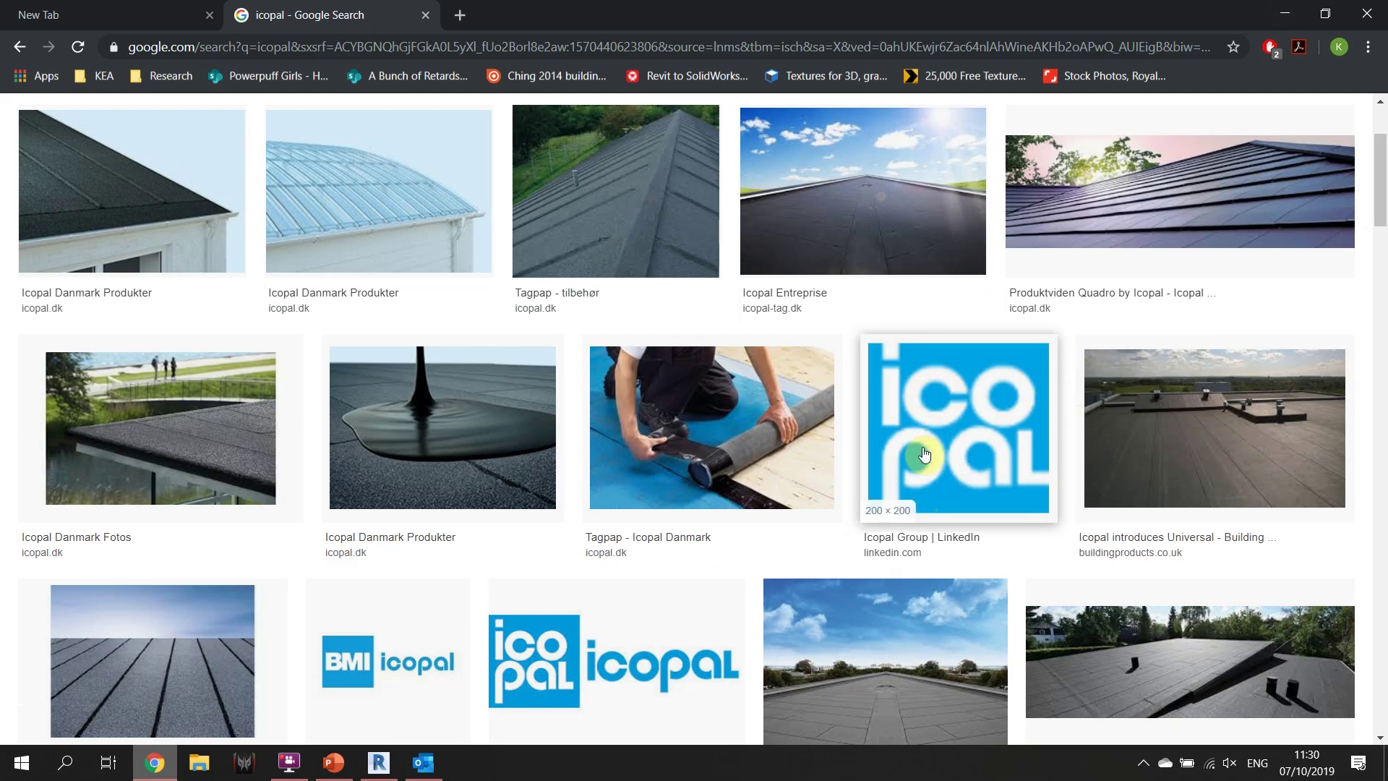
left_click(1284, 13)
Create a new project material and name it IcoPal
scroll(272, 354, "down", 1)
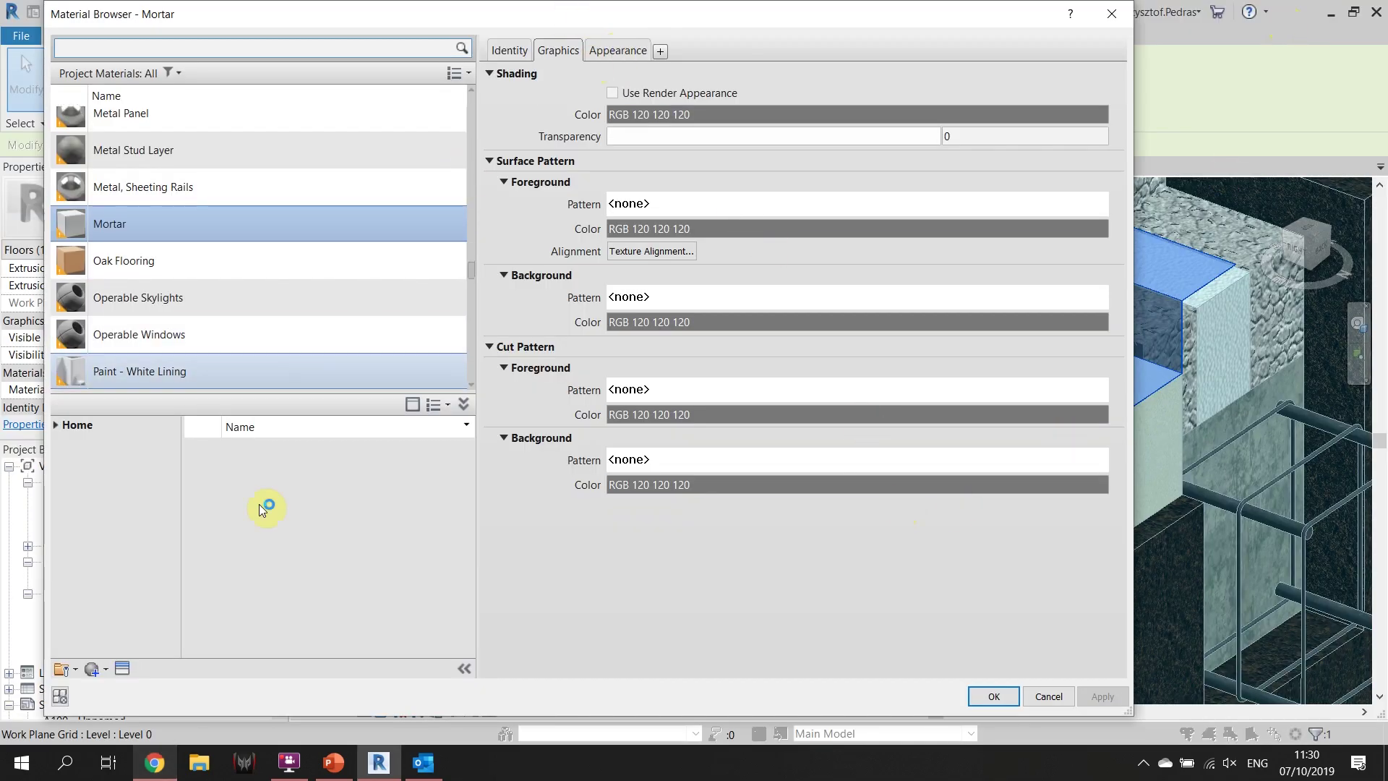
left_click(94, 669)
left_click(124, 689)
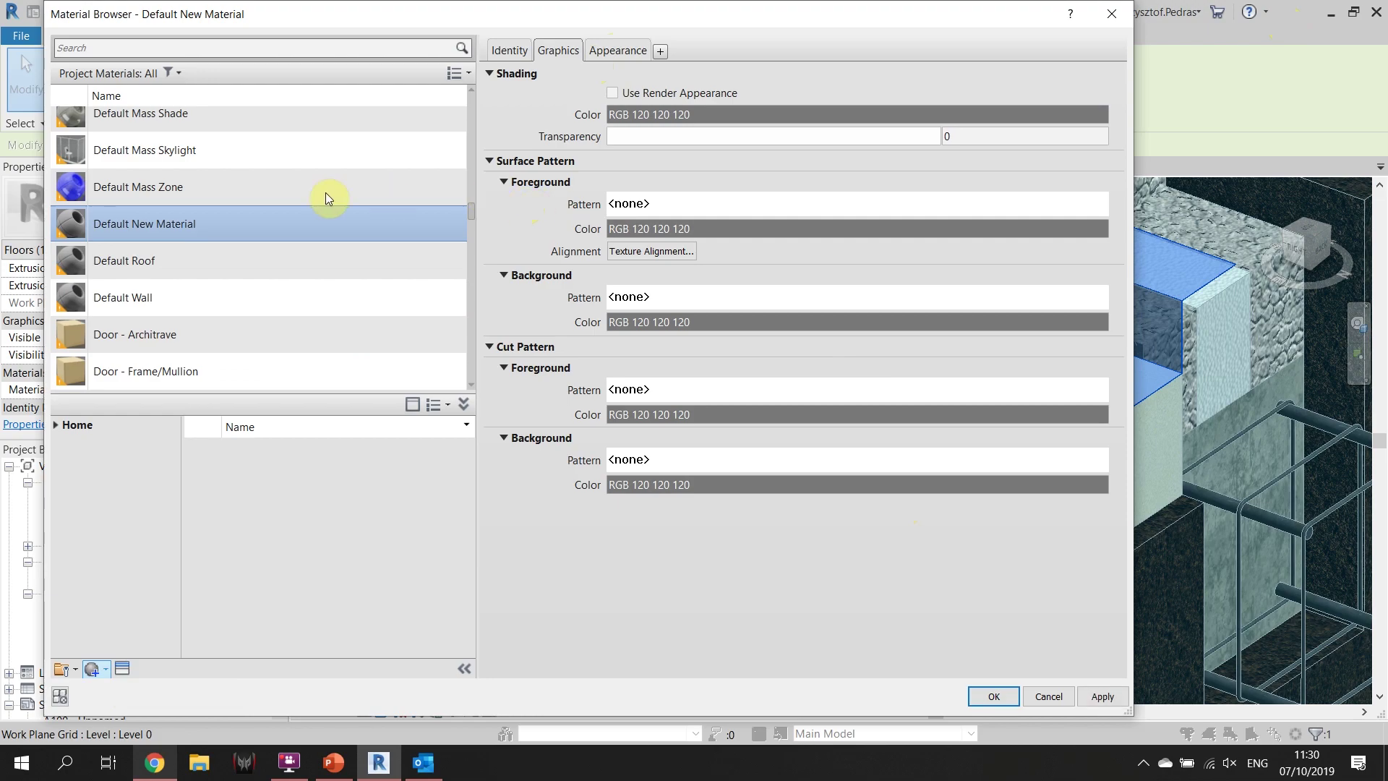
left_click(624, 51)
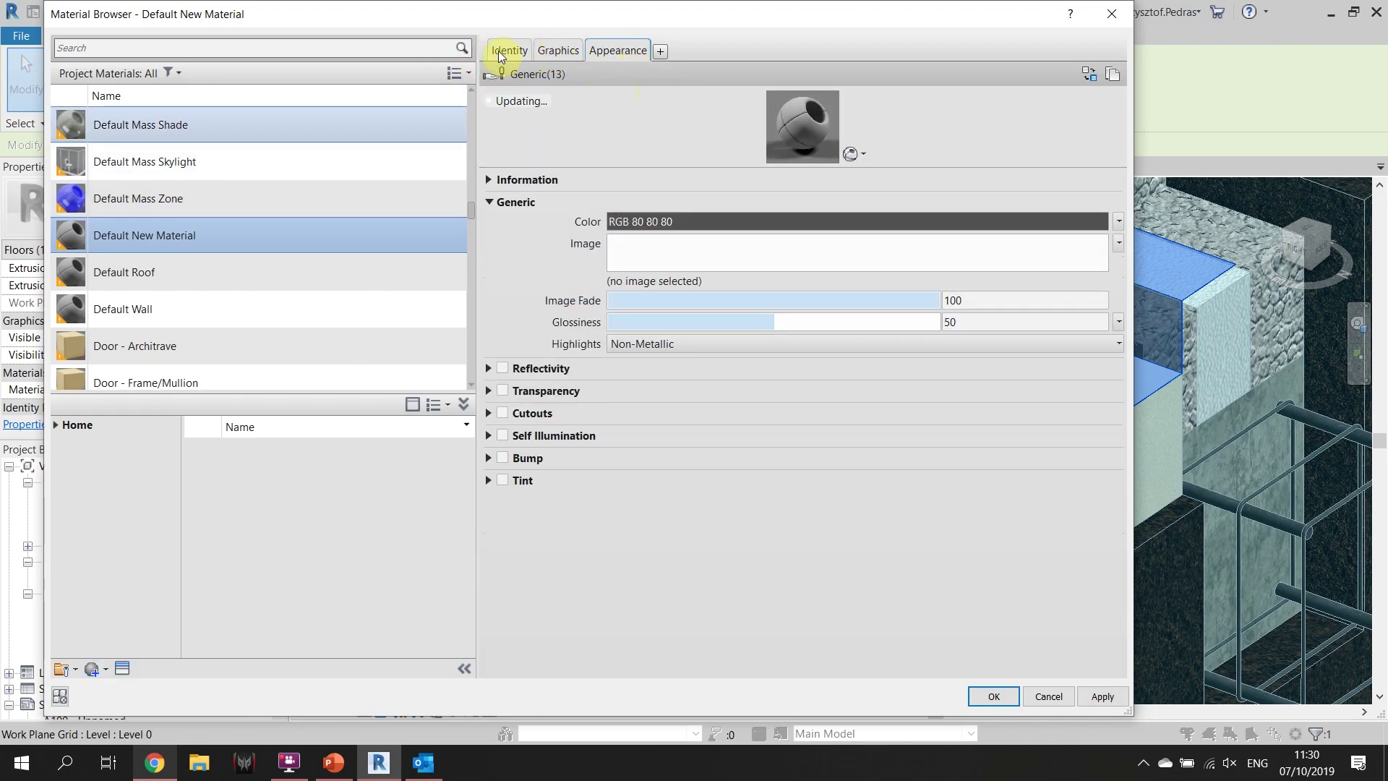
left_click(499, 52)
left_click(801, 76)
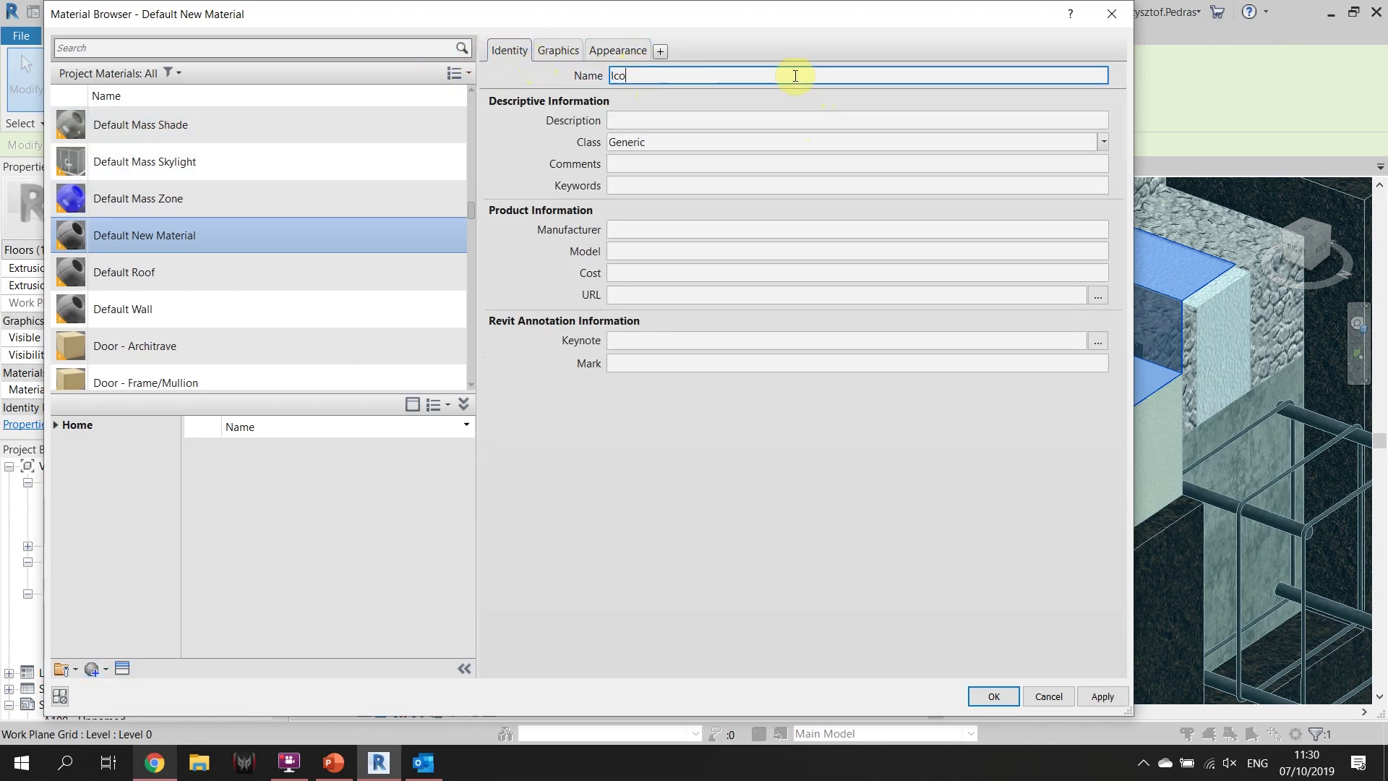
type("IcoPal")
Give the IcoPal material the appearance image IcoPal Membrane.jpg from the Custom Textures folder and assign it to the membrane
left_click(619, 49)
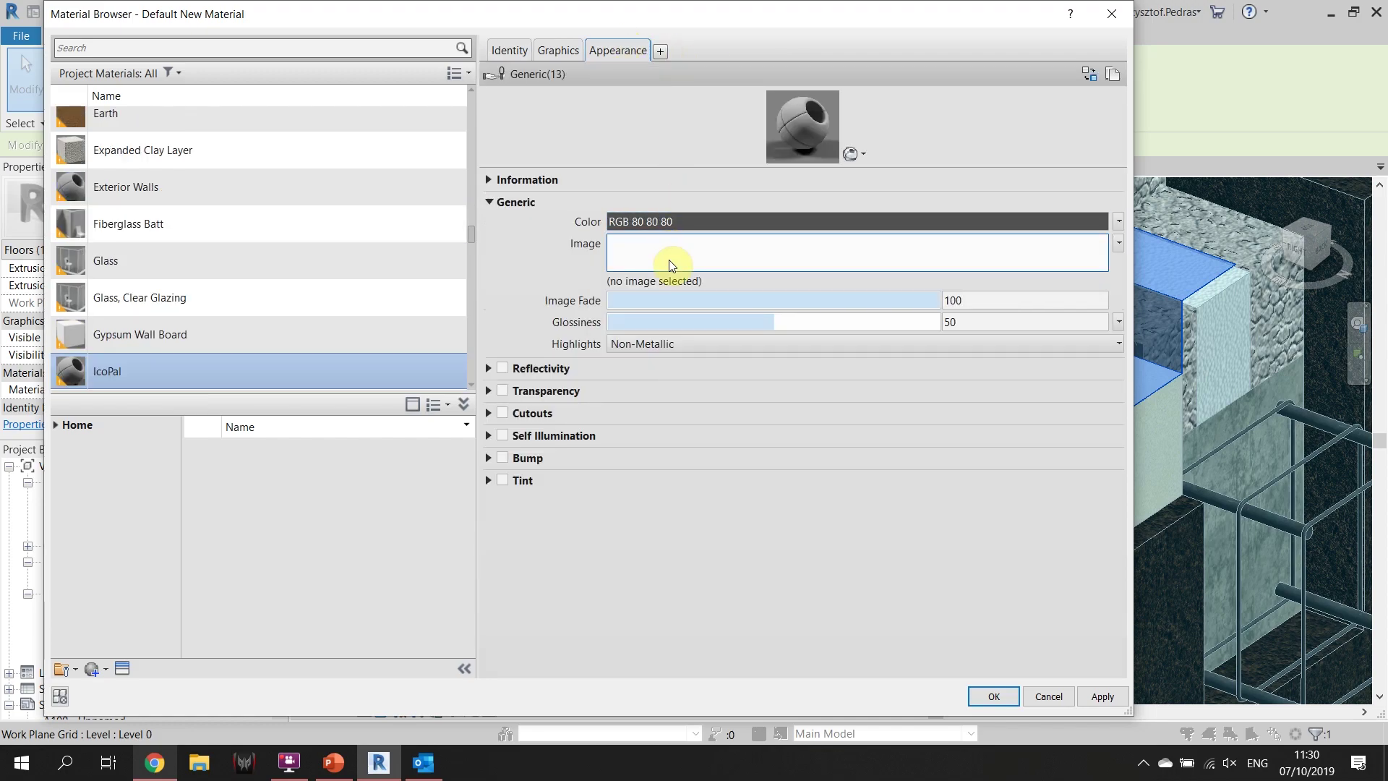
left_click(665, 277)
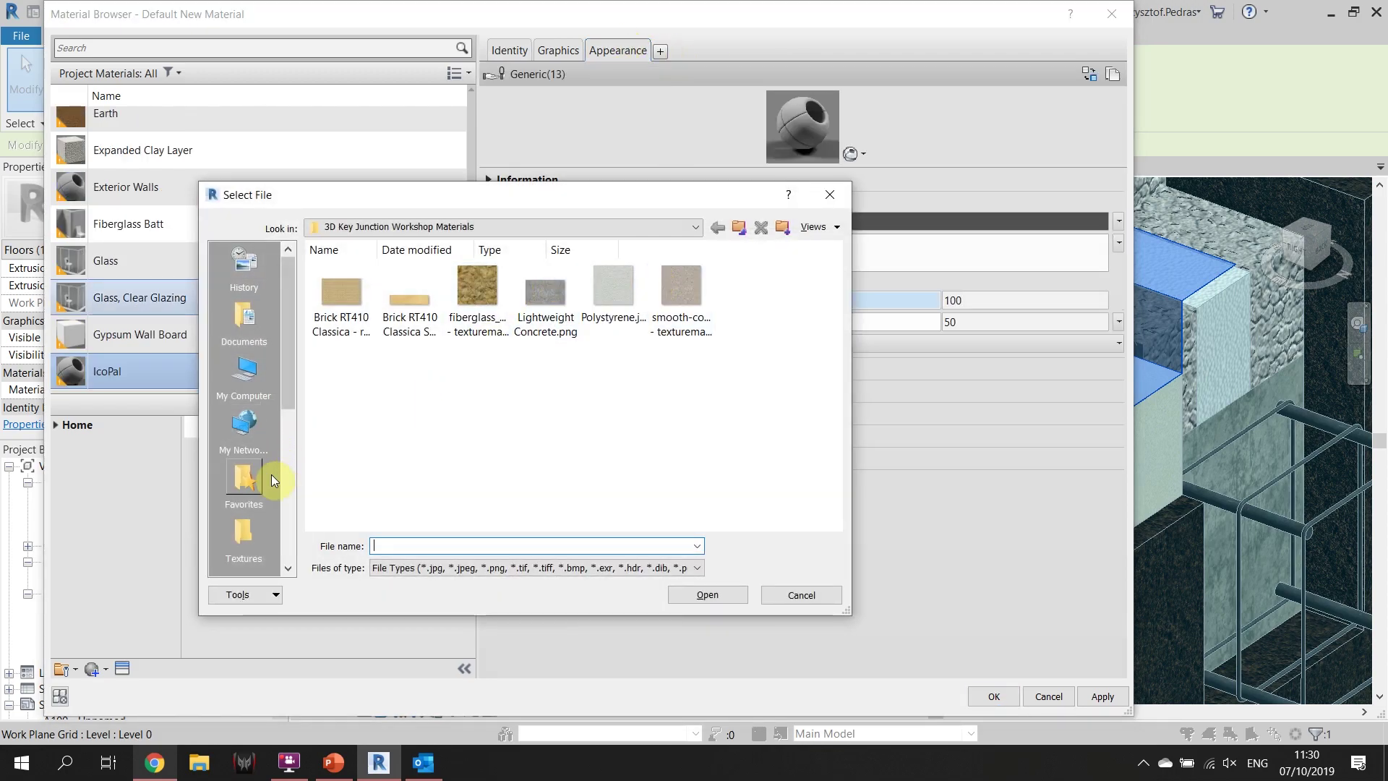
scroll(271, 474, "down", 3)
left_click(255, 388)
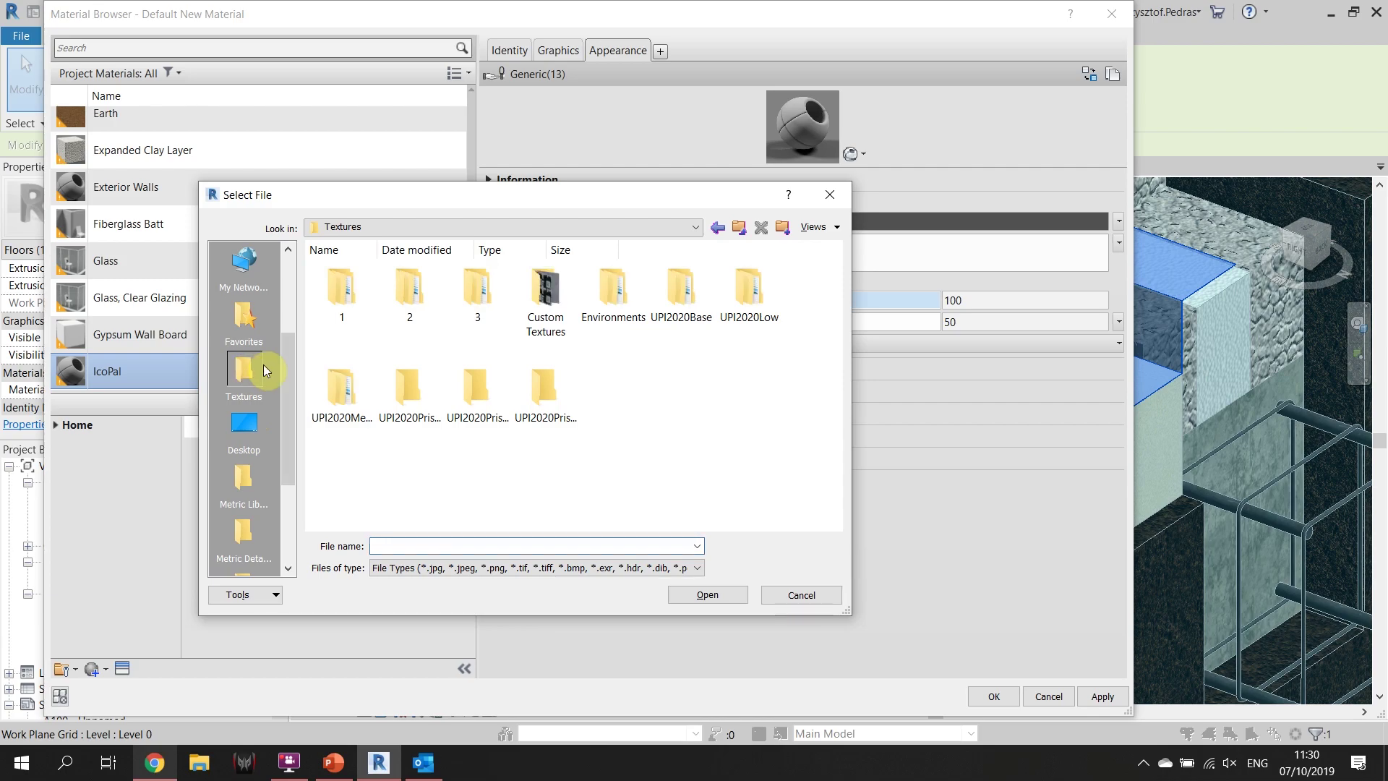
double_click(548, 295)
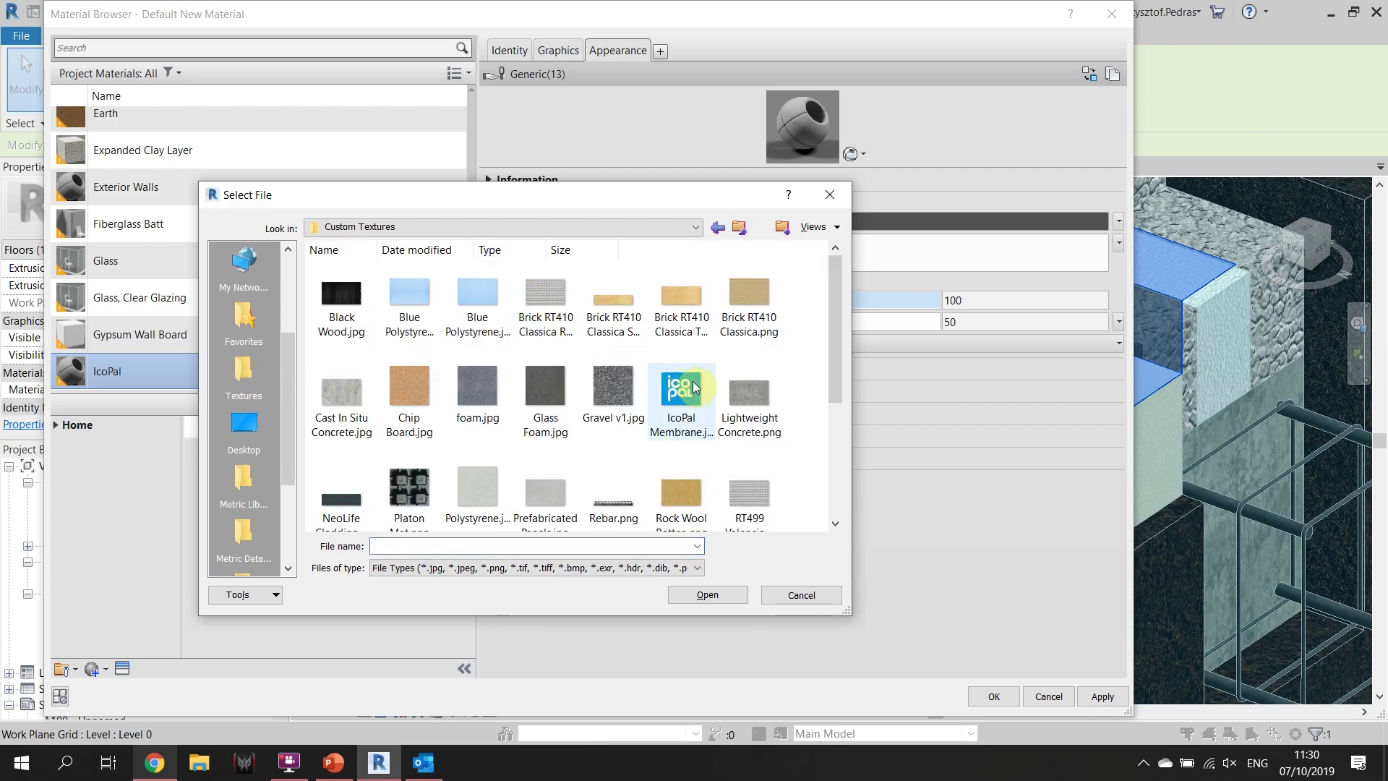
left_click(681, 394)
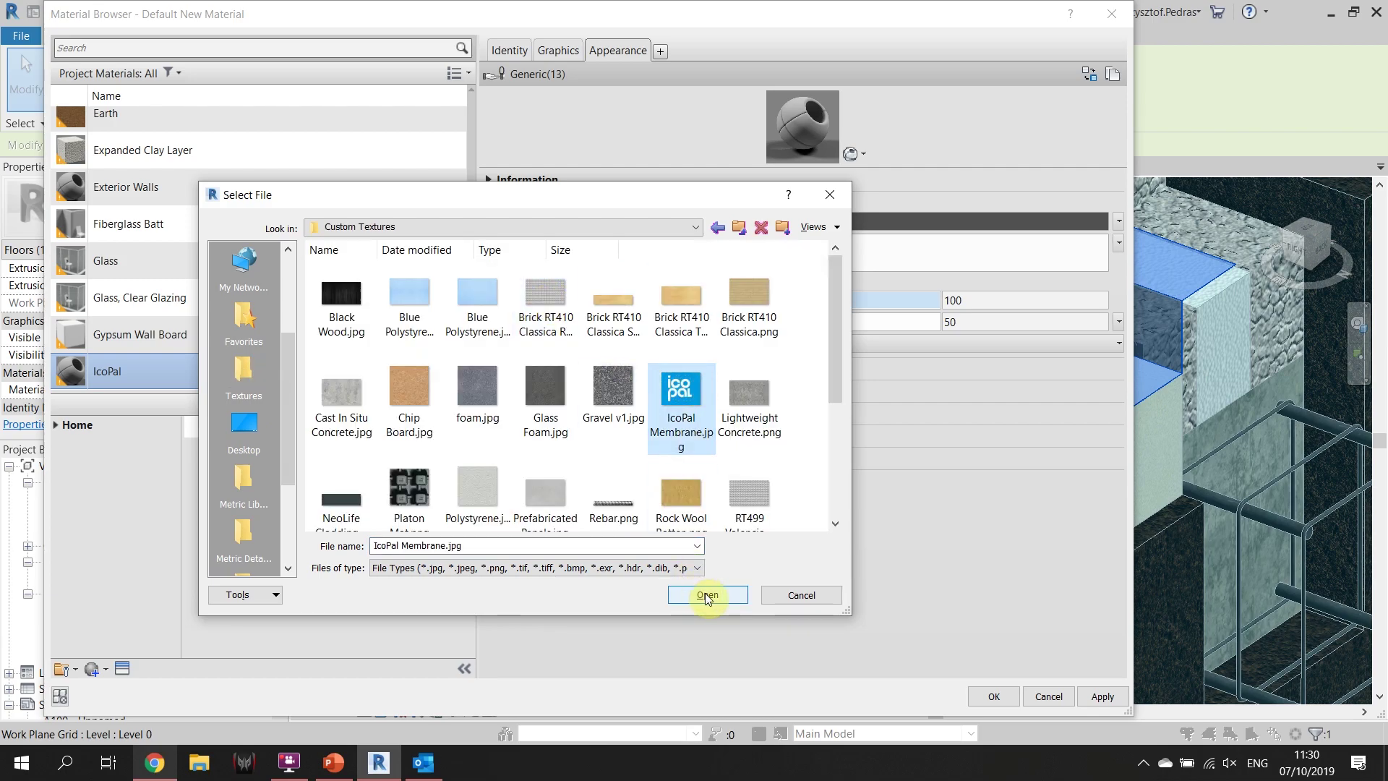
left_click(706, 596)
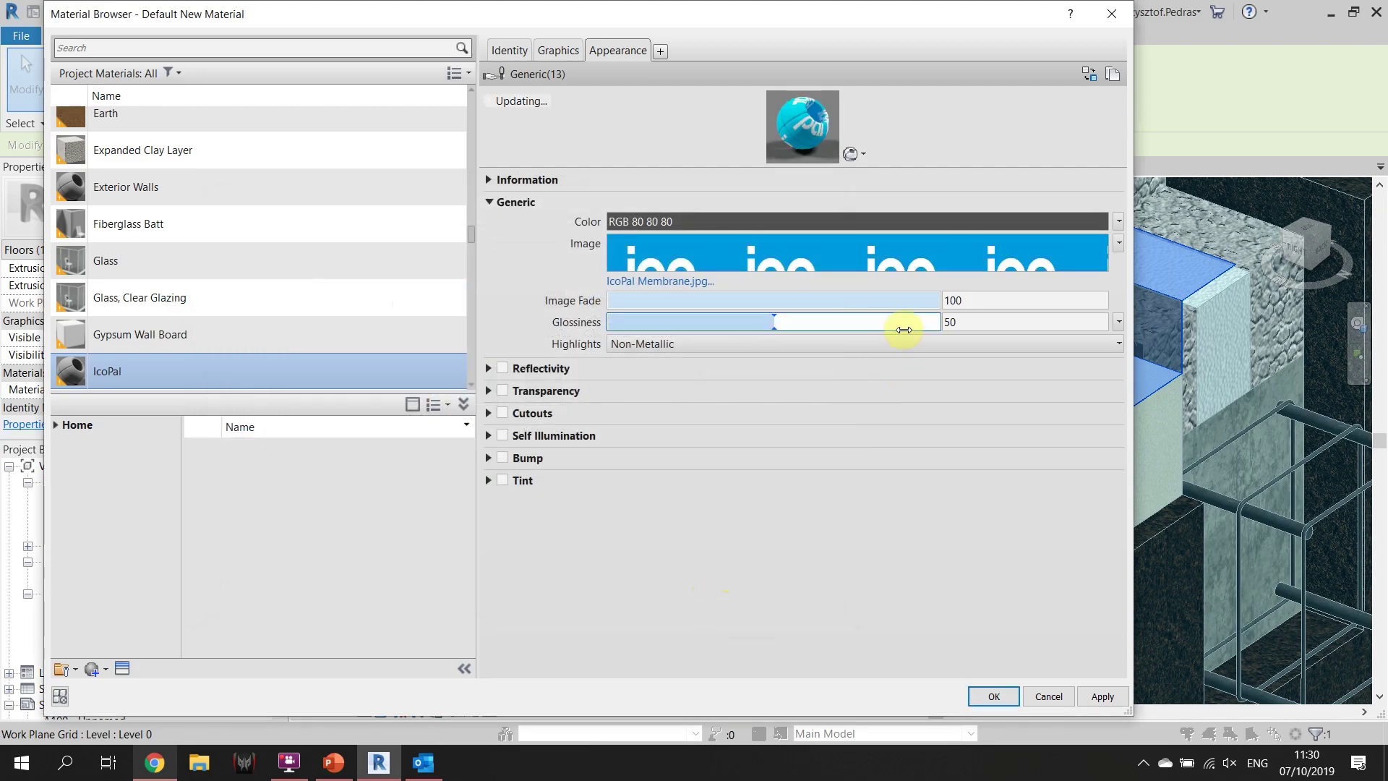
left_click(997, 698)
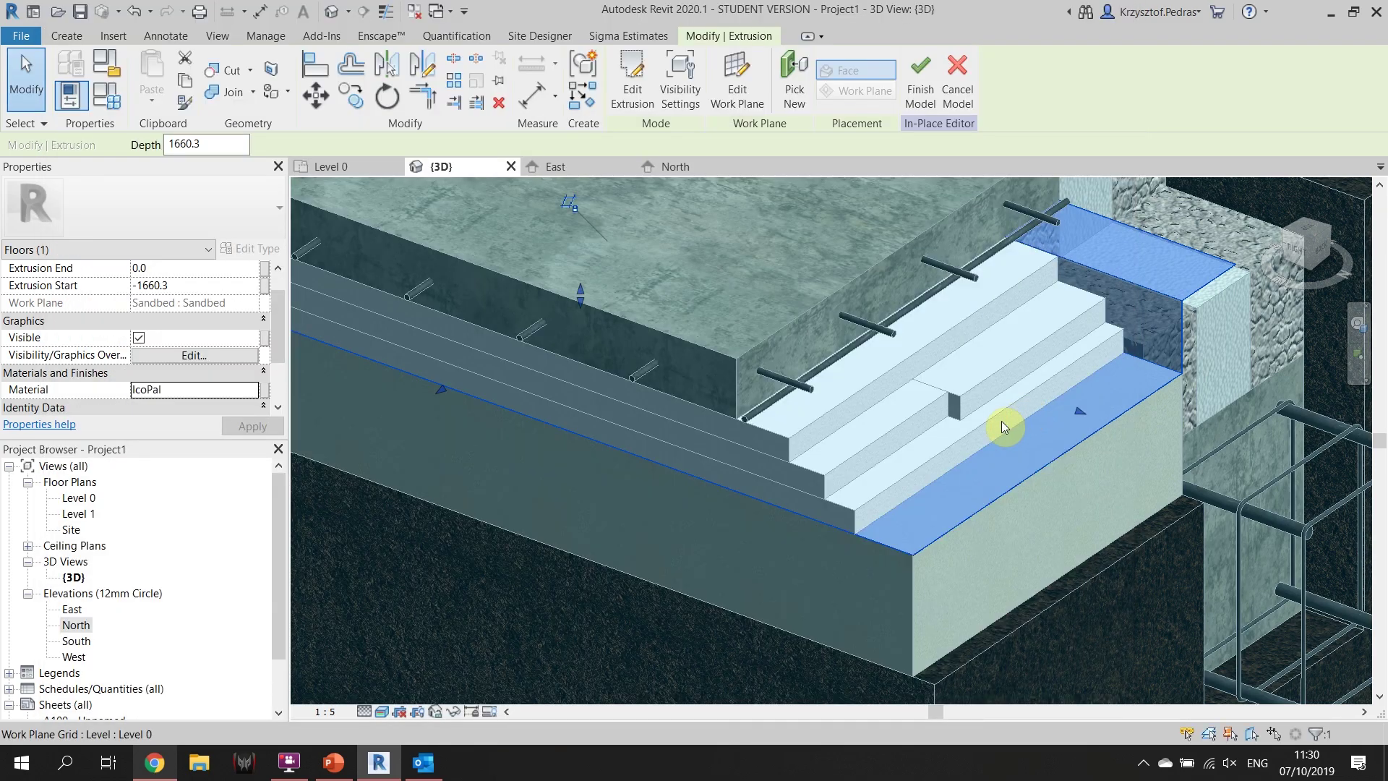
Deselect the textured membrane and finish the in-place floor model
left_click(1000, 420)
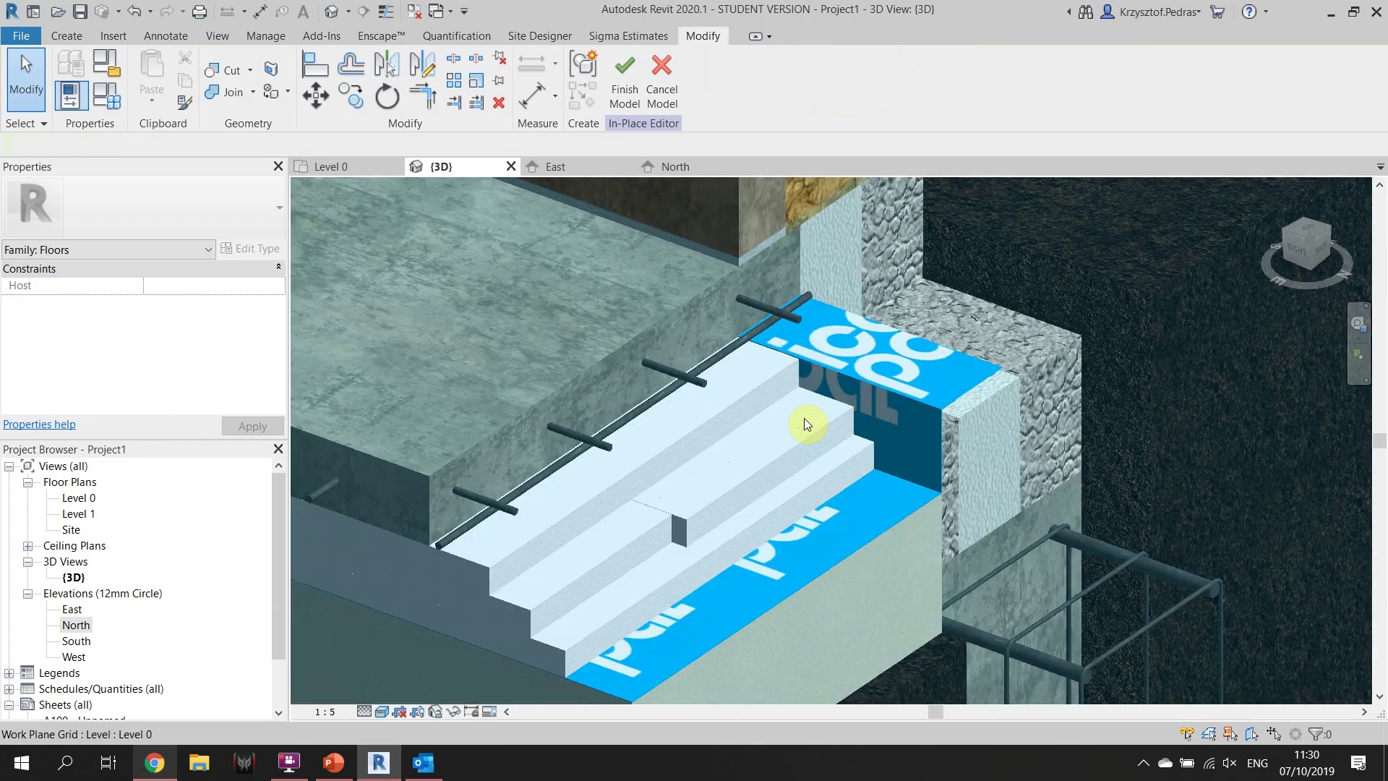
scroll(803, 418, "down", 4)
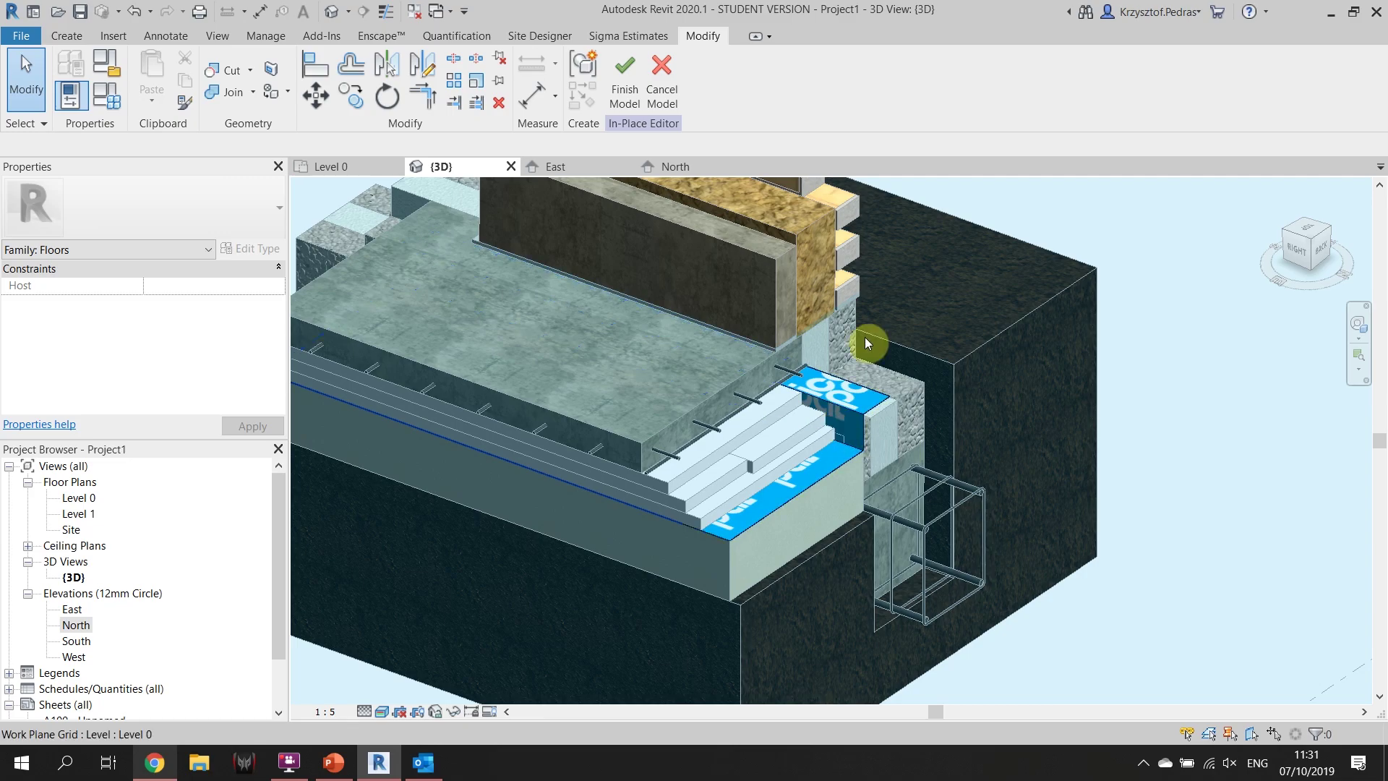
left_click(626, 86)
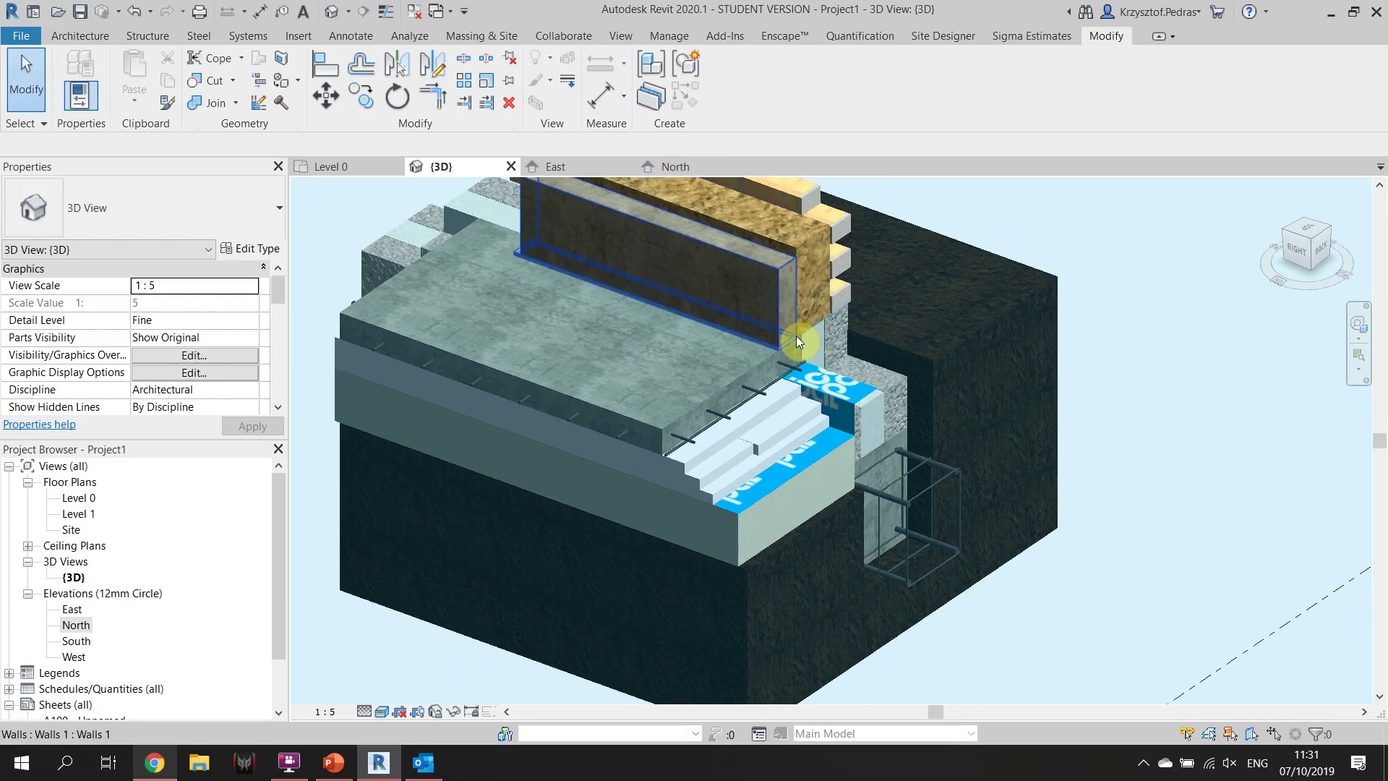
Examine the assembled 3D detail, checking the slab, membrane, polystyrene and foundation layers around the floor edge
scroll(796, 336, "down", 8)
scroll(725, 477, "up", 5)
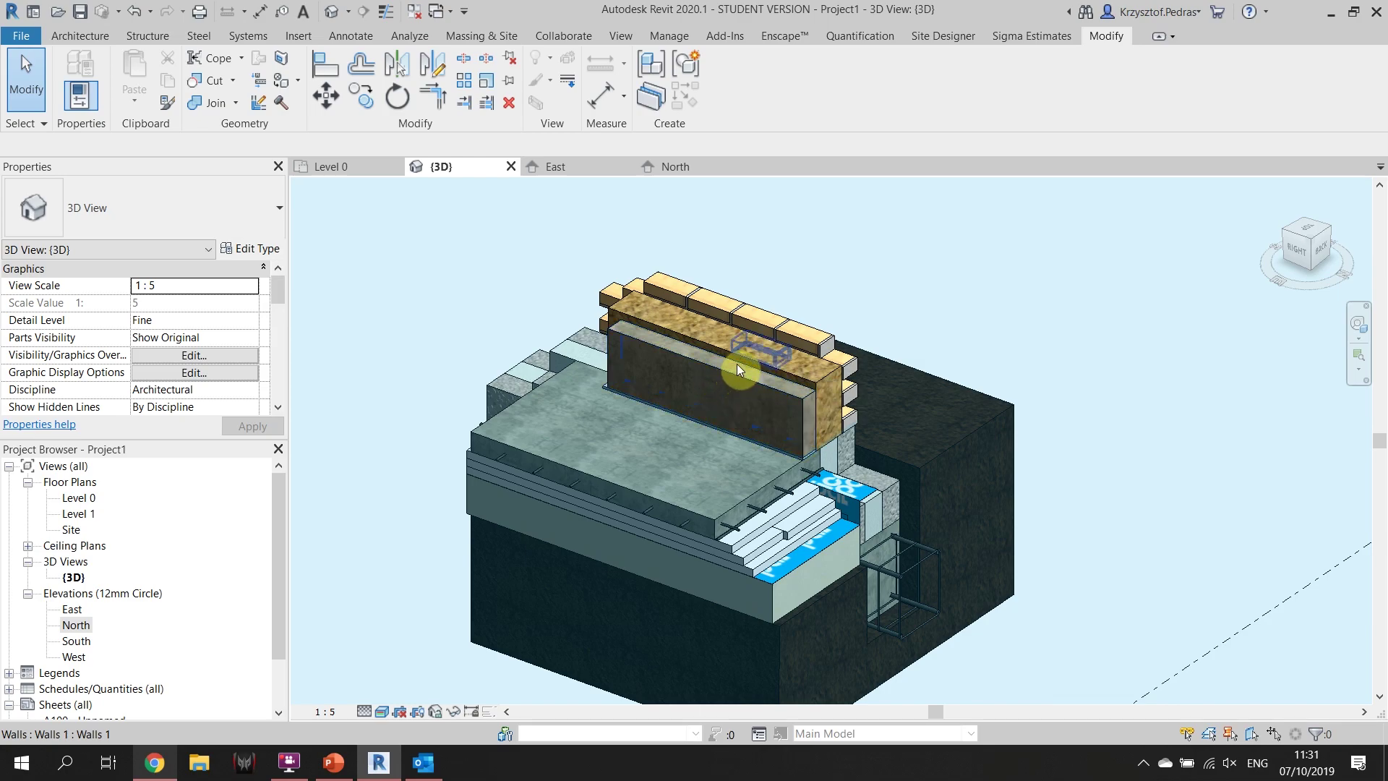
scroll(740, 409, "down", 2)
scroll(696, 379, "up", 2)
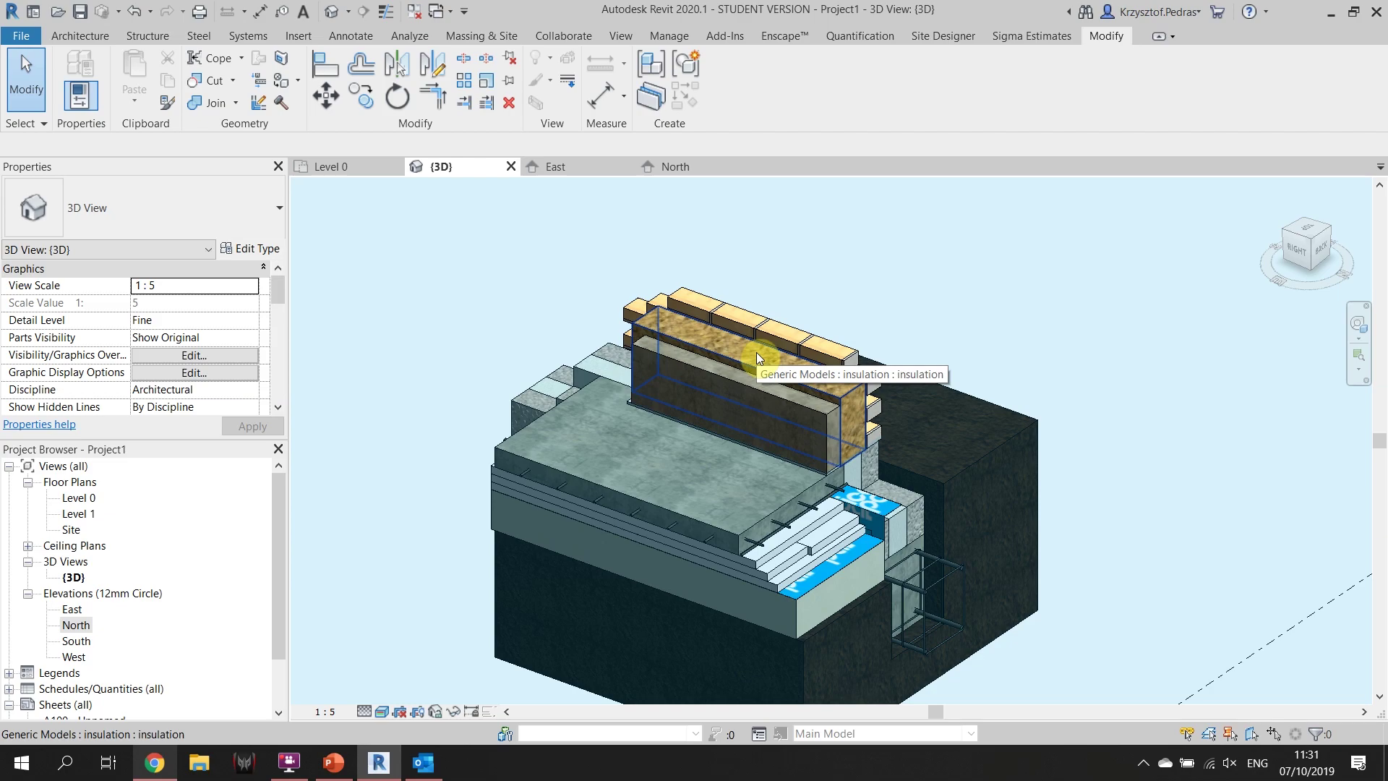
left_click(786, 496)
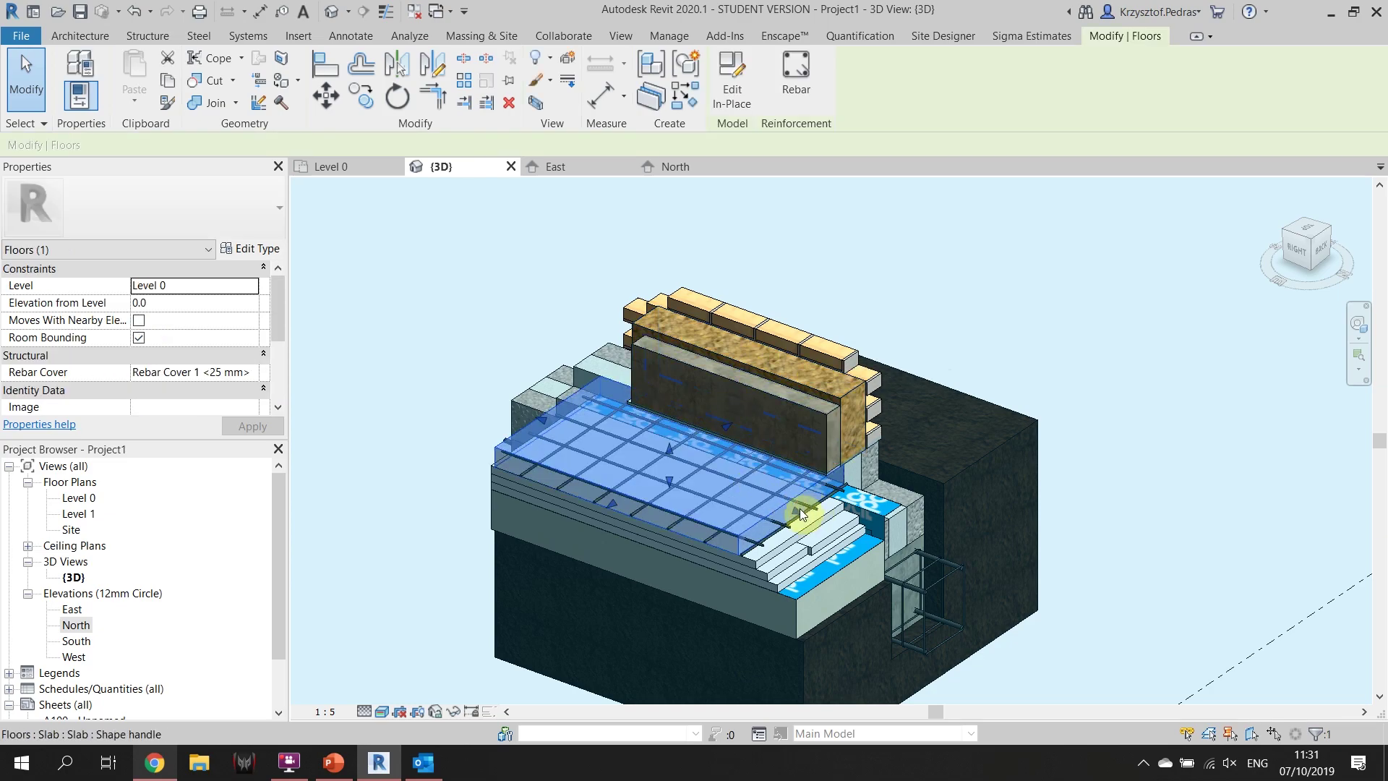
key("Escape")
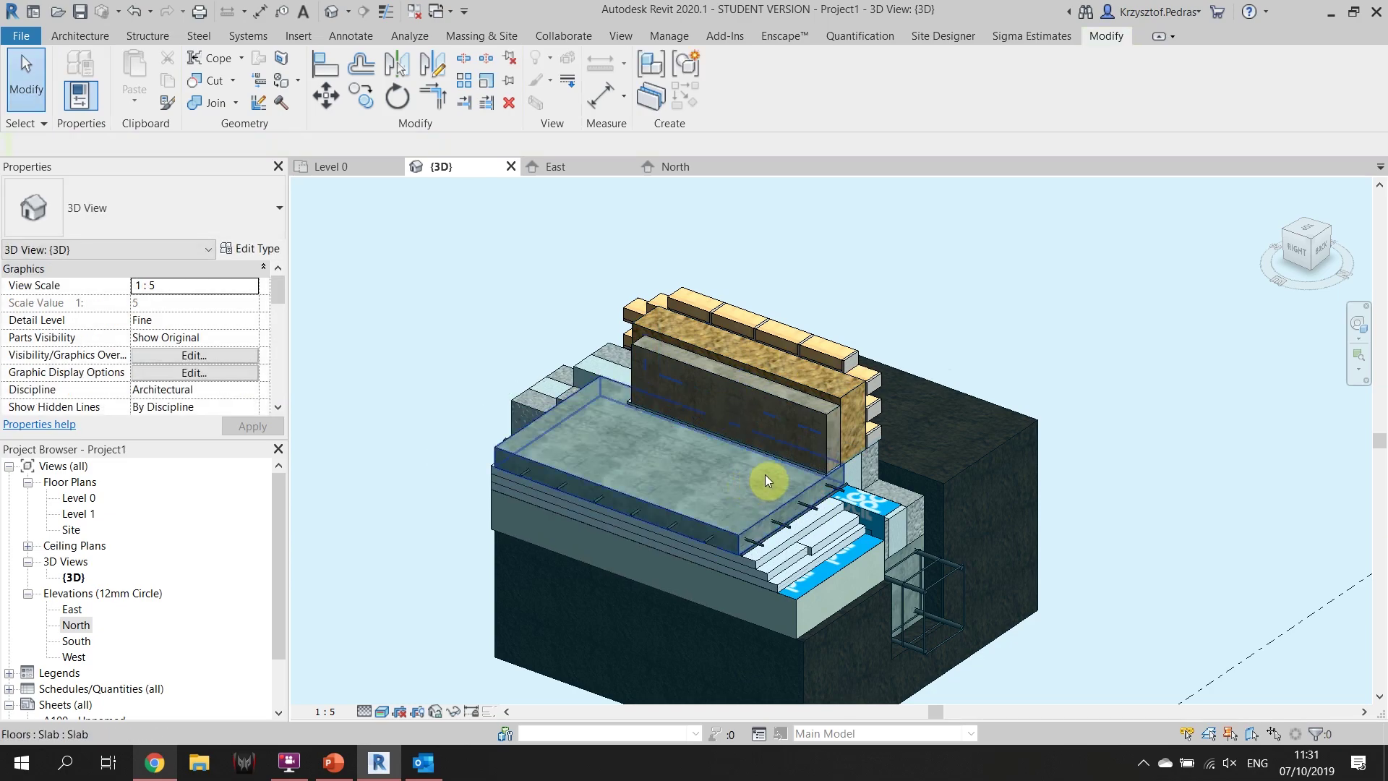
left_click(865, 547)
scroll(849, 505, "up", 5)
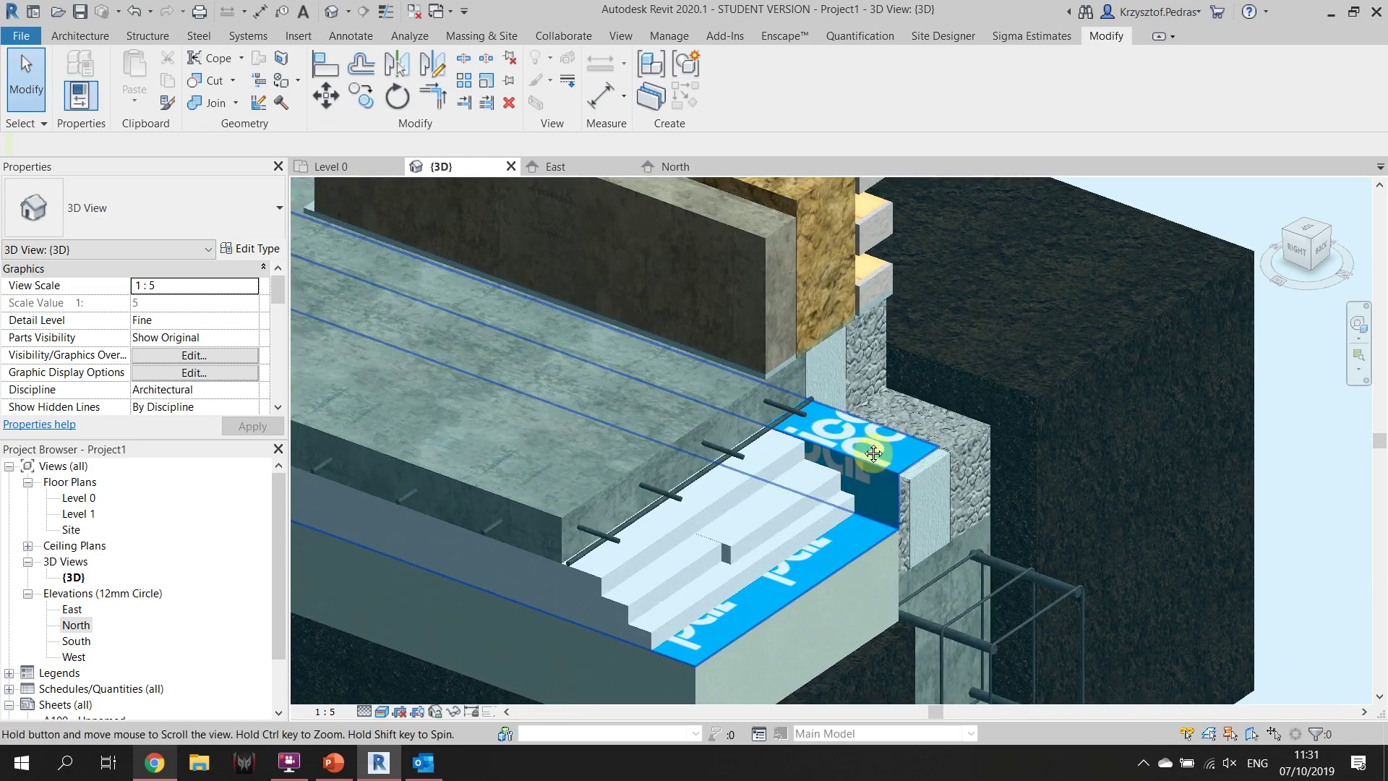
middle_click_drag(865, 433, 790, 397, "shift")
key("Escape")
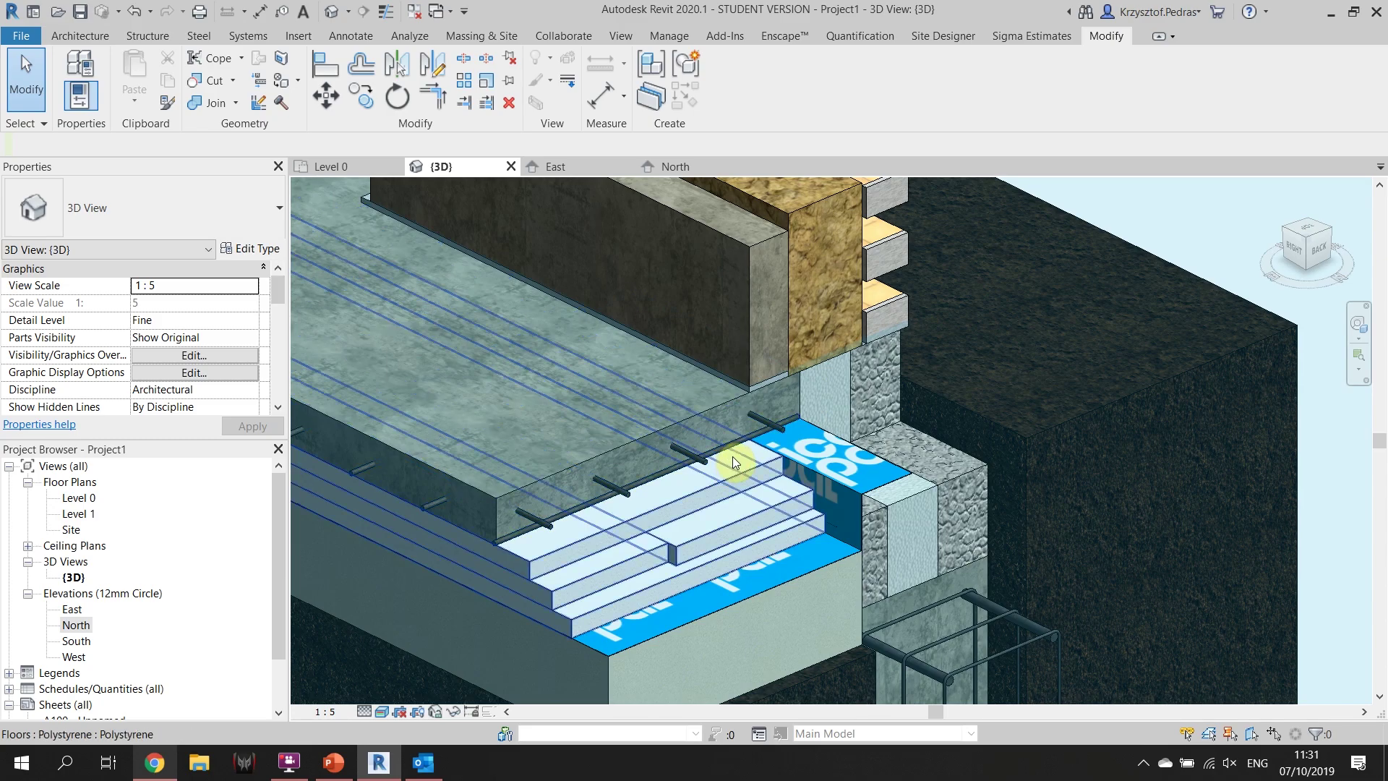
left_click(943, 501)
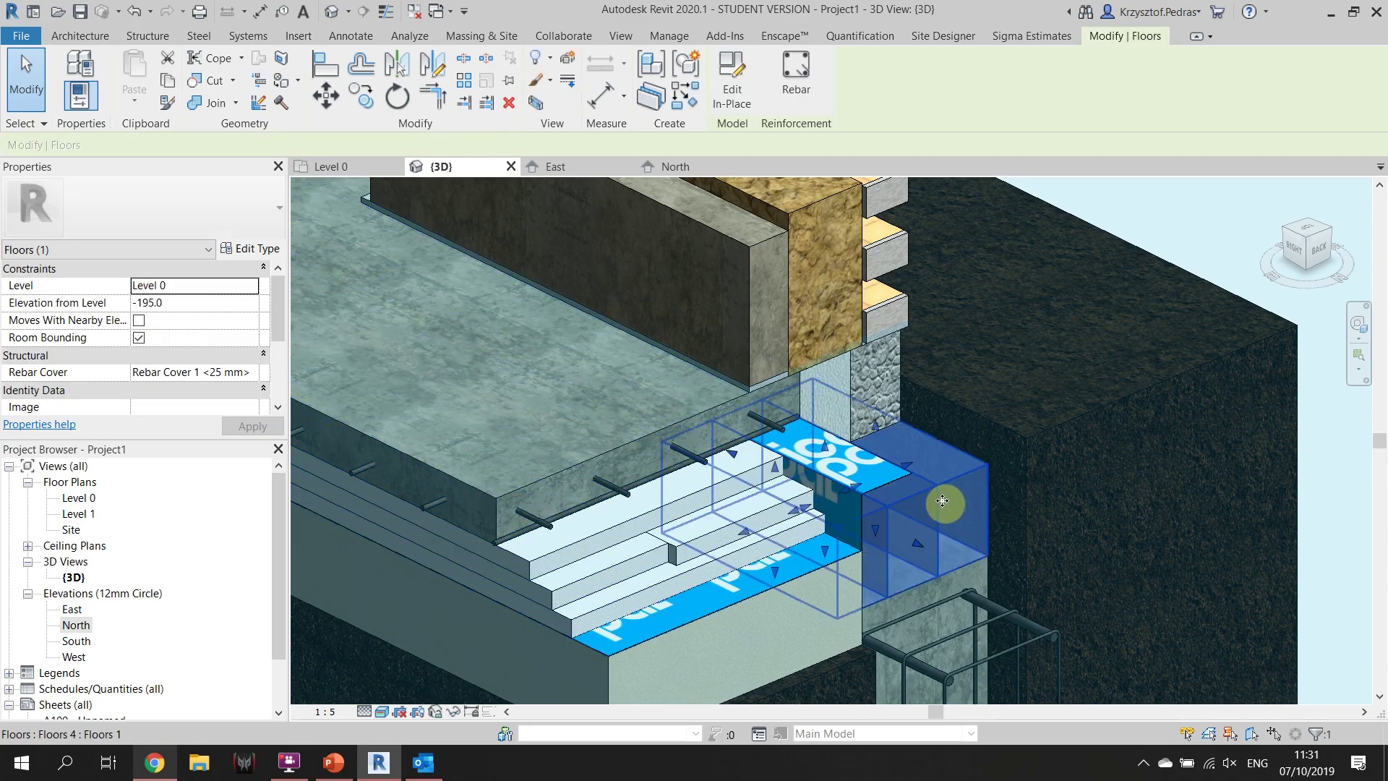
scroll(943, 500, "down", 6)
key("Escape")
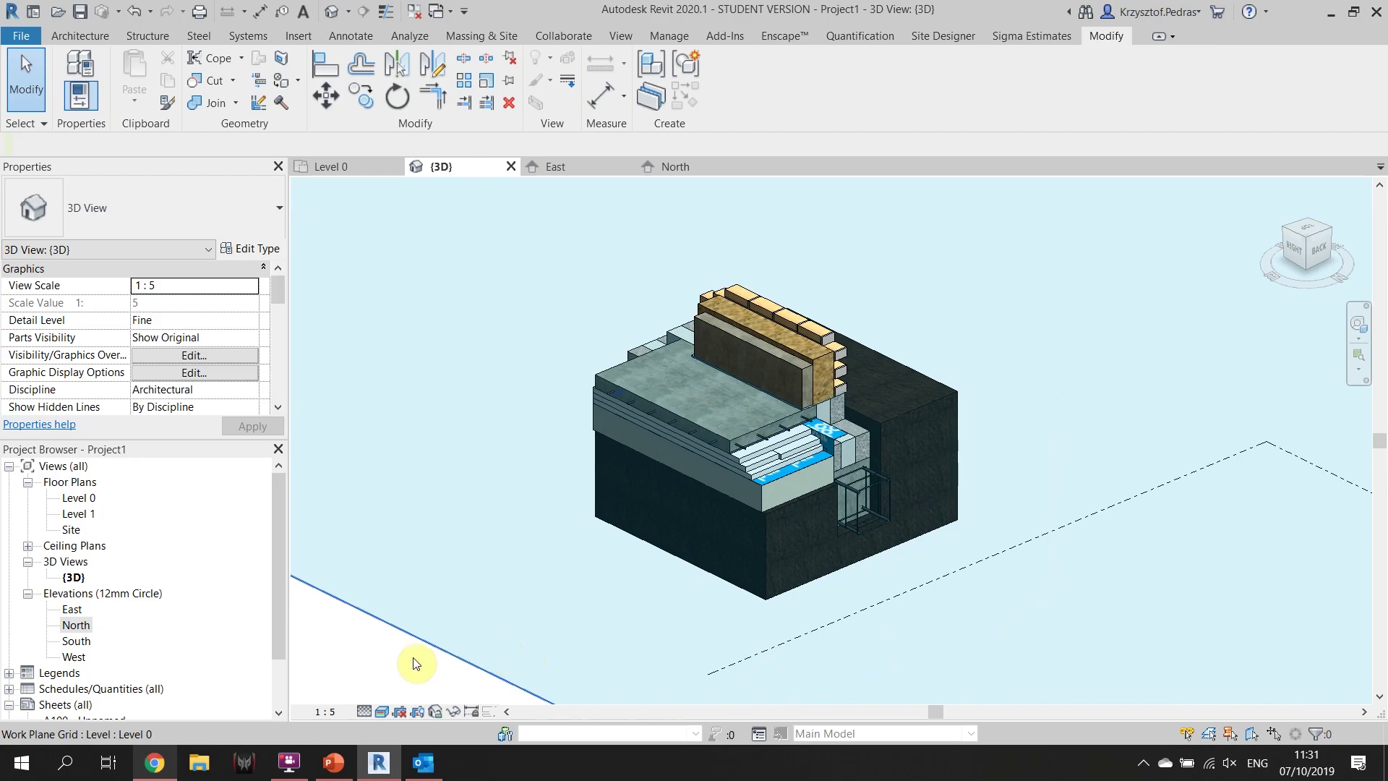
Turn off the work plane display in the 3D view
mouse_move(801, 406)
middle_mouse_down()
mouse_move(766, 412)
mouse_move(783, 415)
middle_mouse_up()
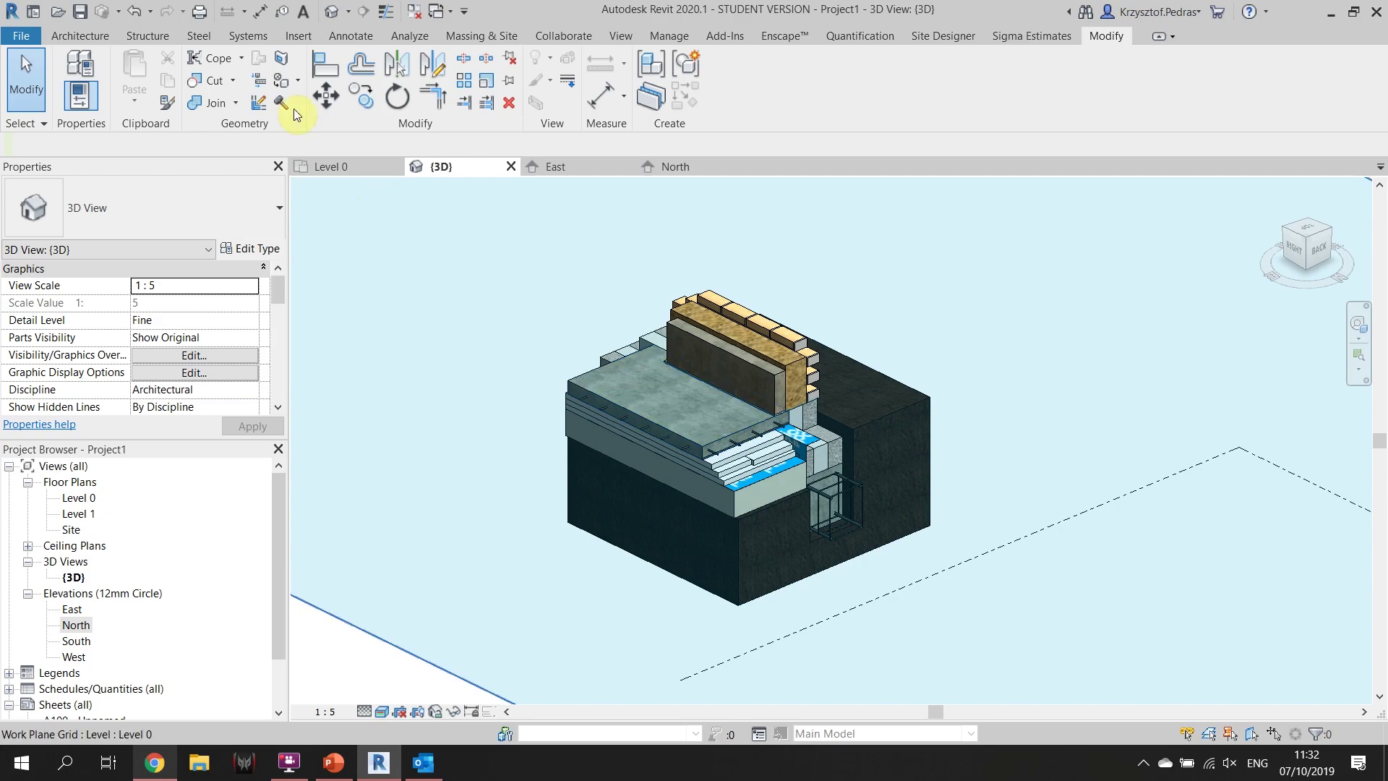
left_click(79, 35)
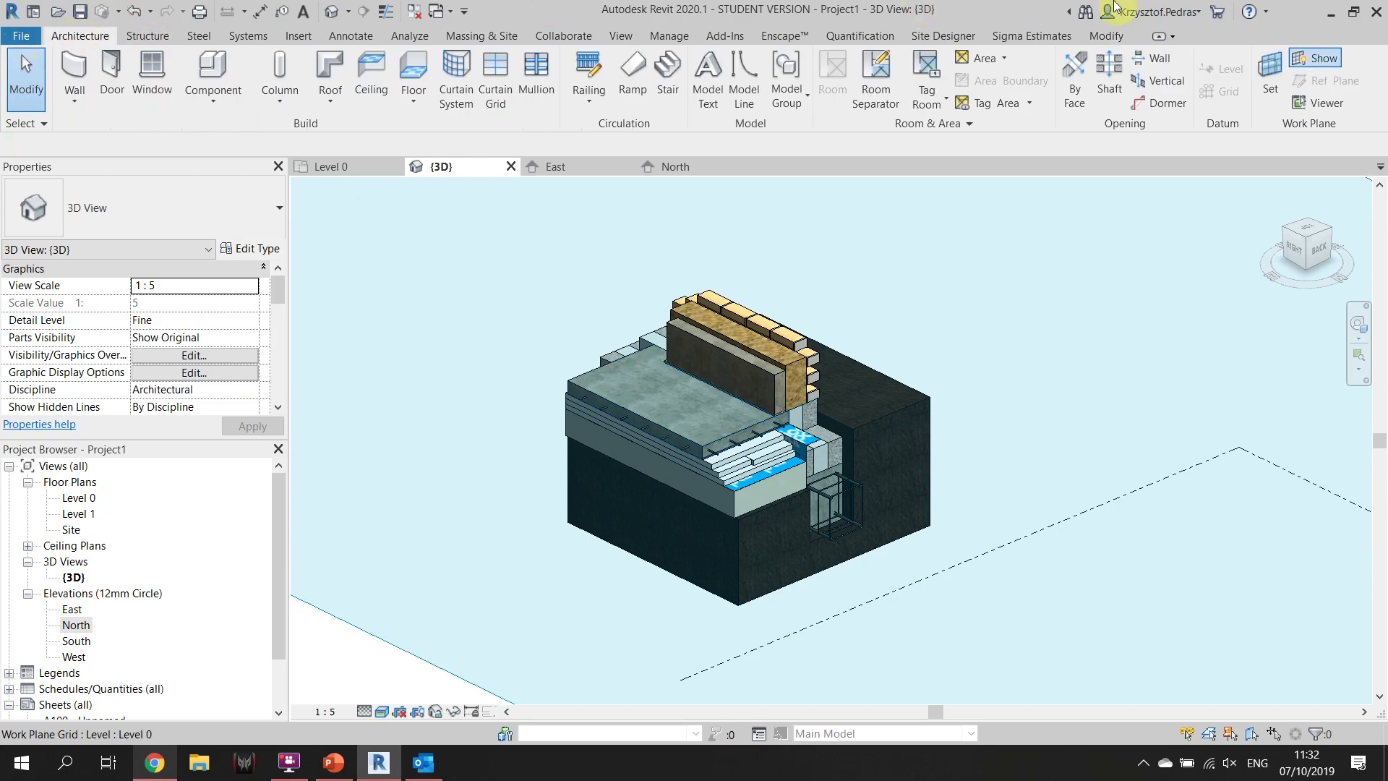
left_click(1334, 59)
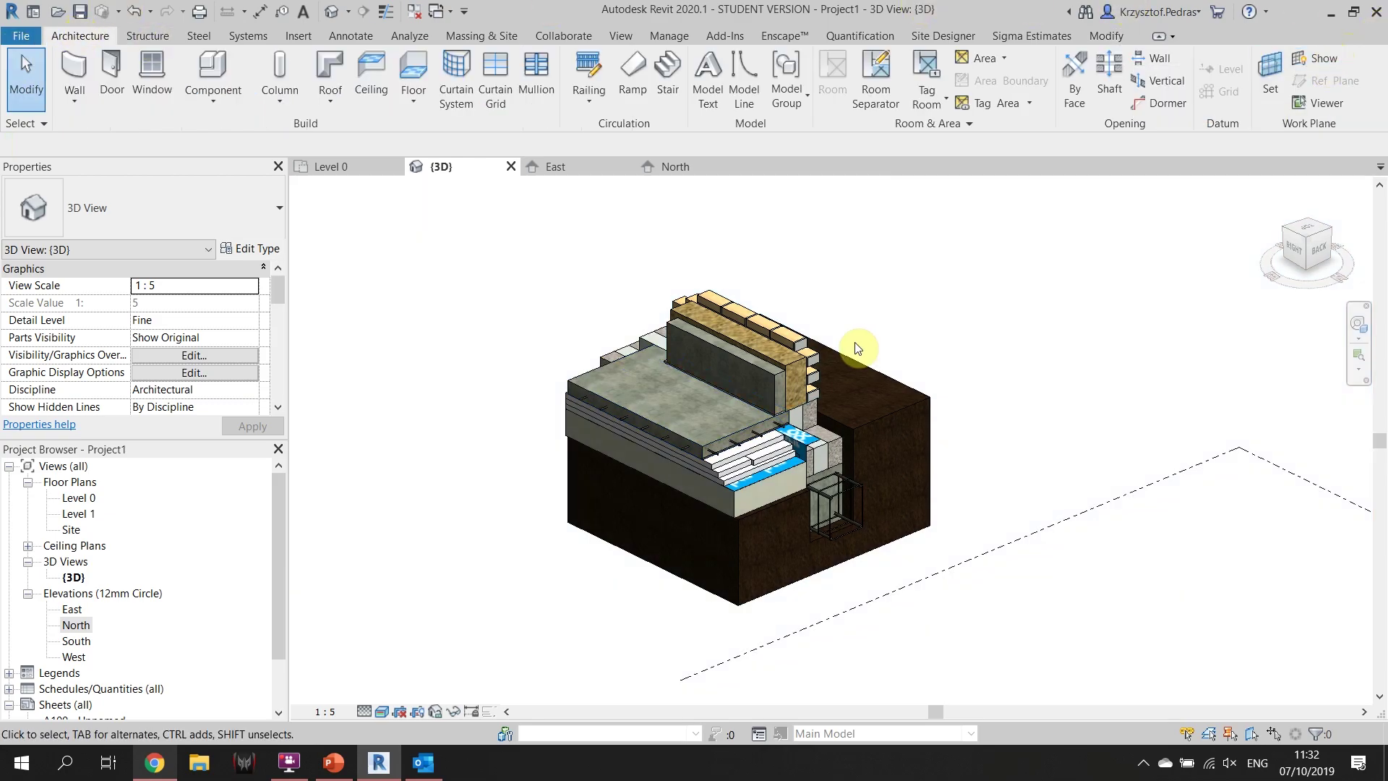
Create a new sheet using the A3-horizontally.rfa title block loaded from the 3D Key Junction Workshop Materials folder on the desktop
scroll(165, 597, "down", 1)
scroll(165, 596, "down", 1)
right_click(52, 641)
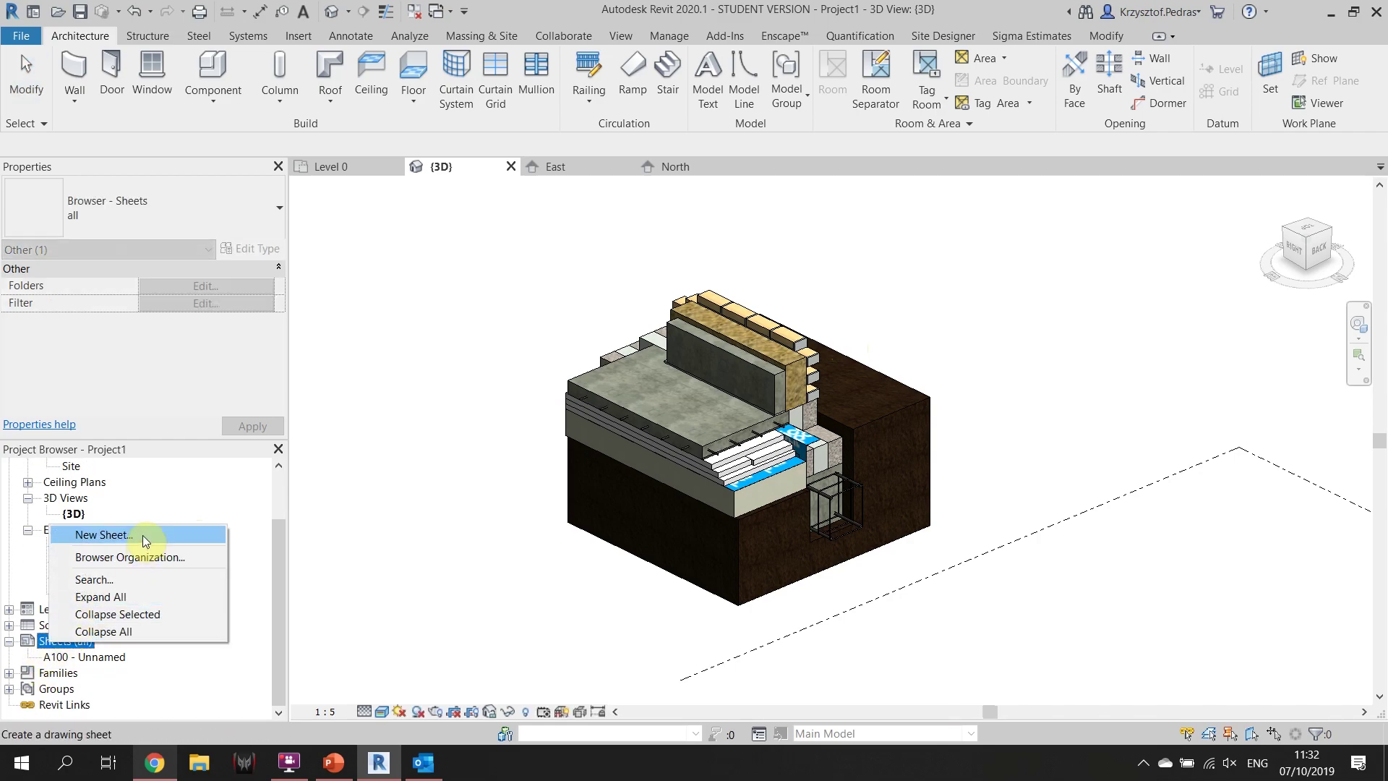
left_click(149, 537)
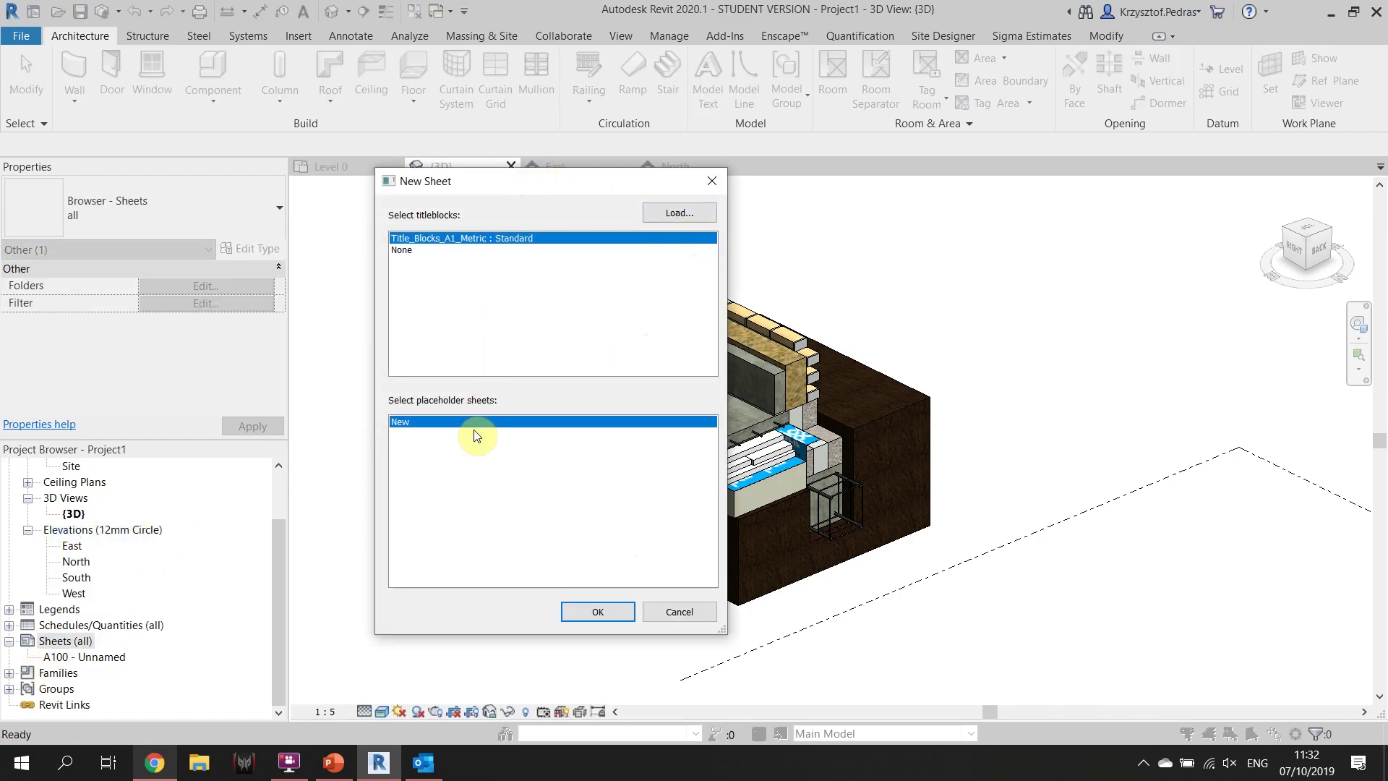
left_click(684, 215)
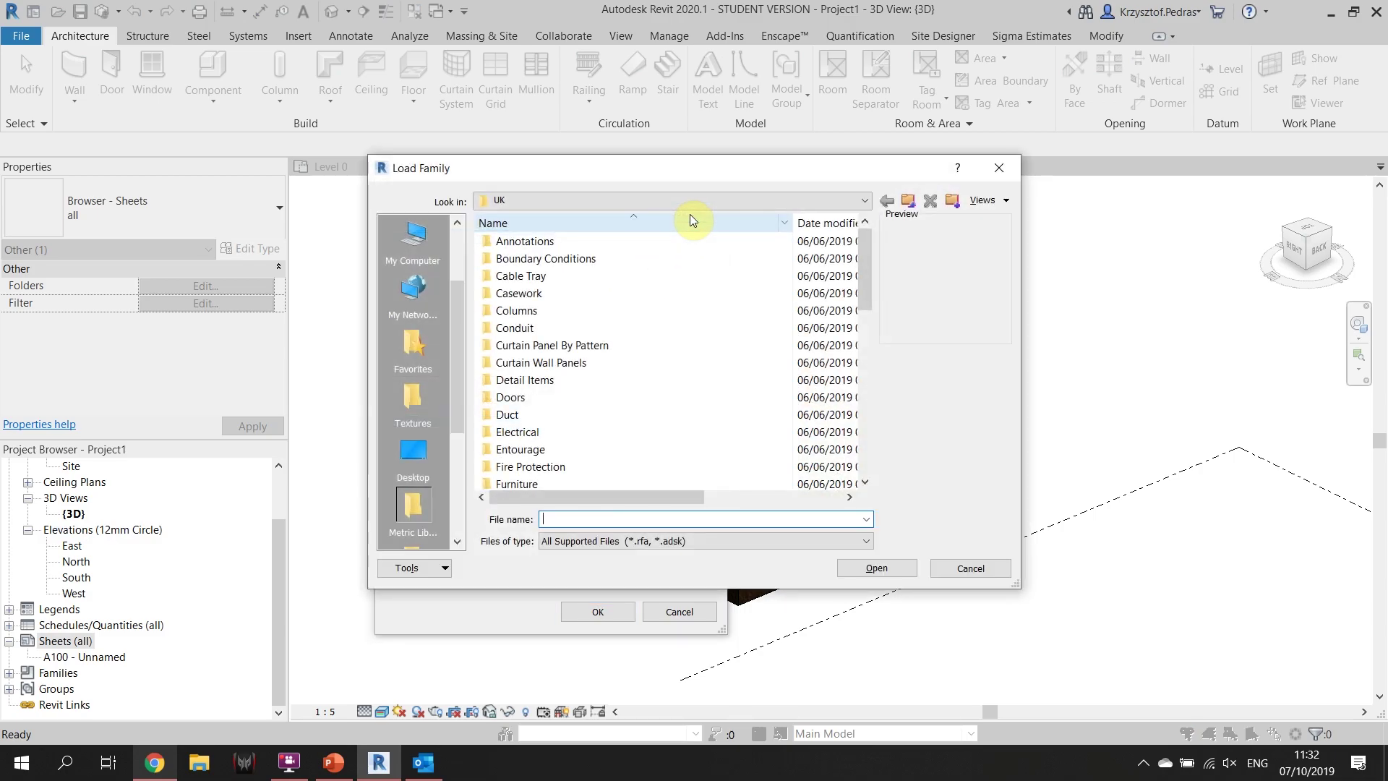
left_click(412, 451)
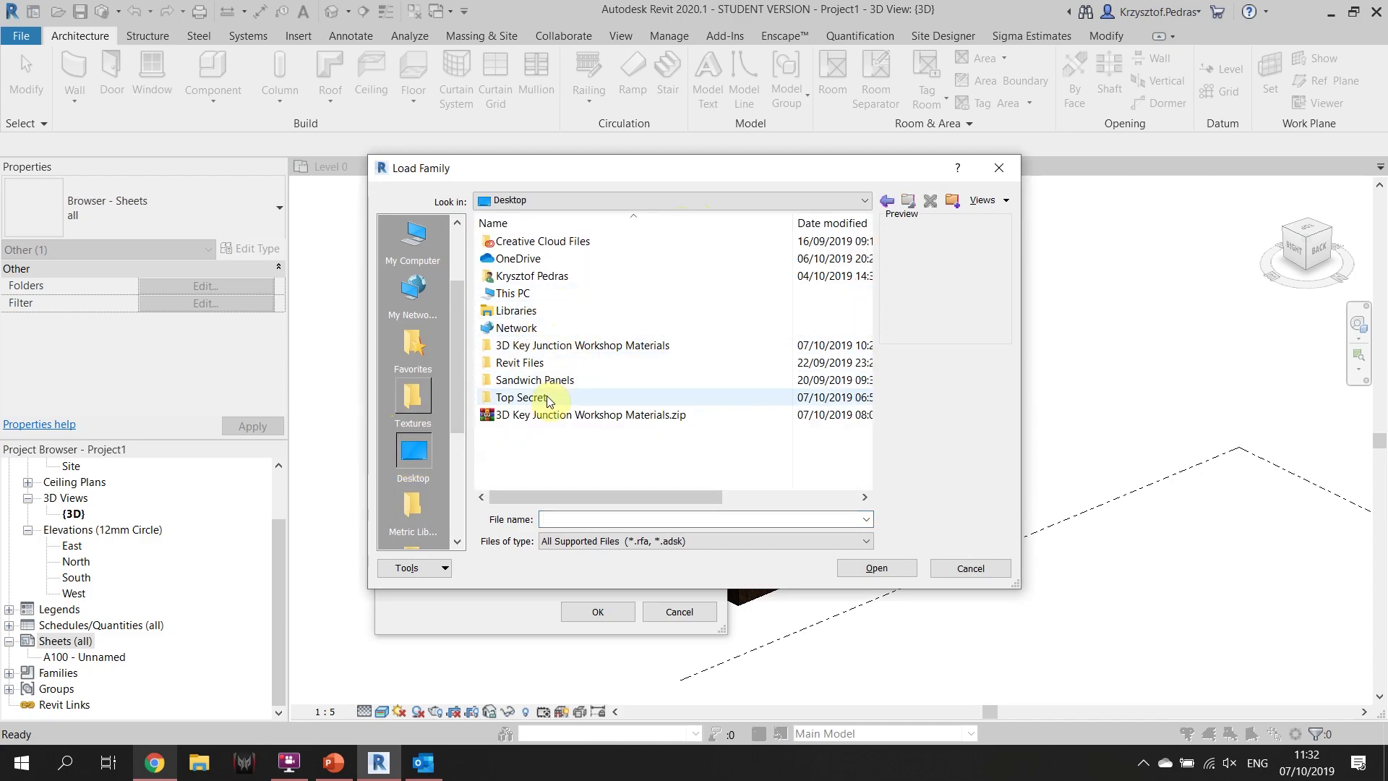
left_click(587, 346)
double_click(587, 347)
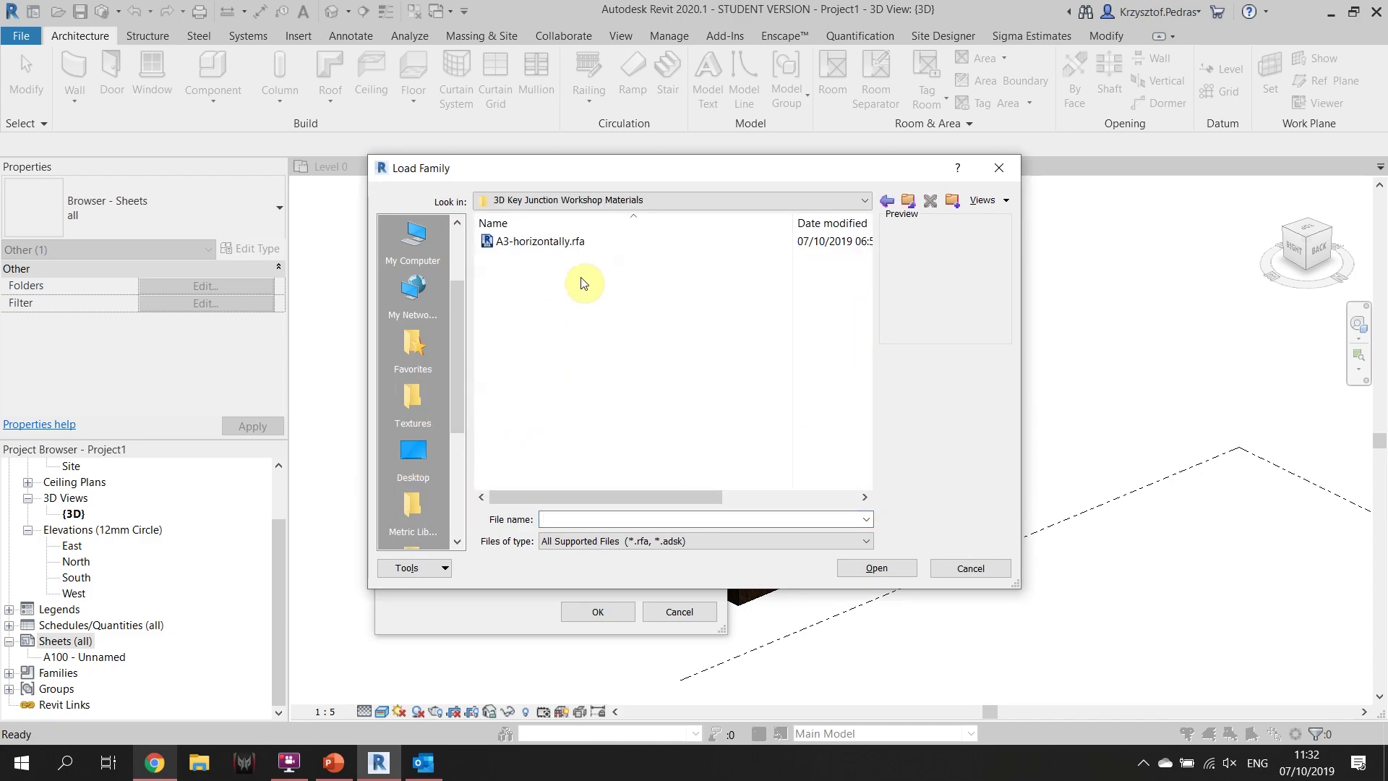
left_click(588, 240)
double_click(587, 241)
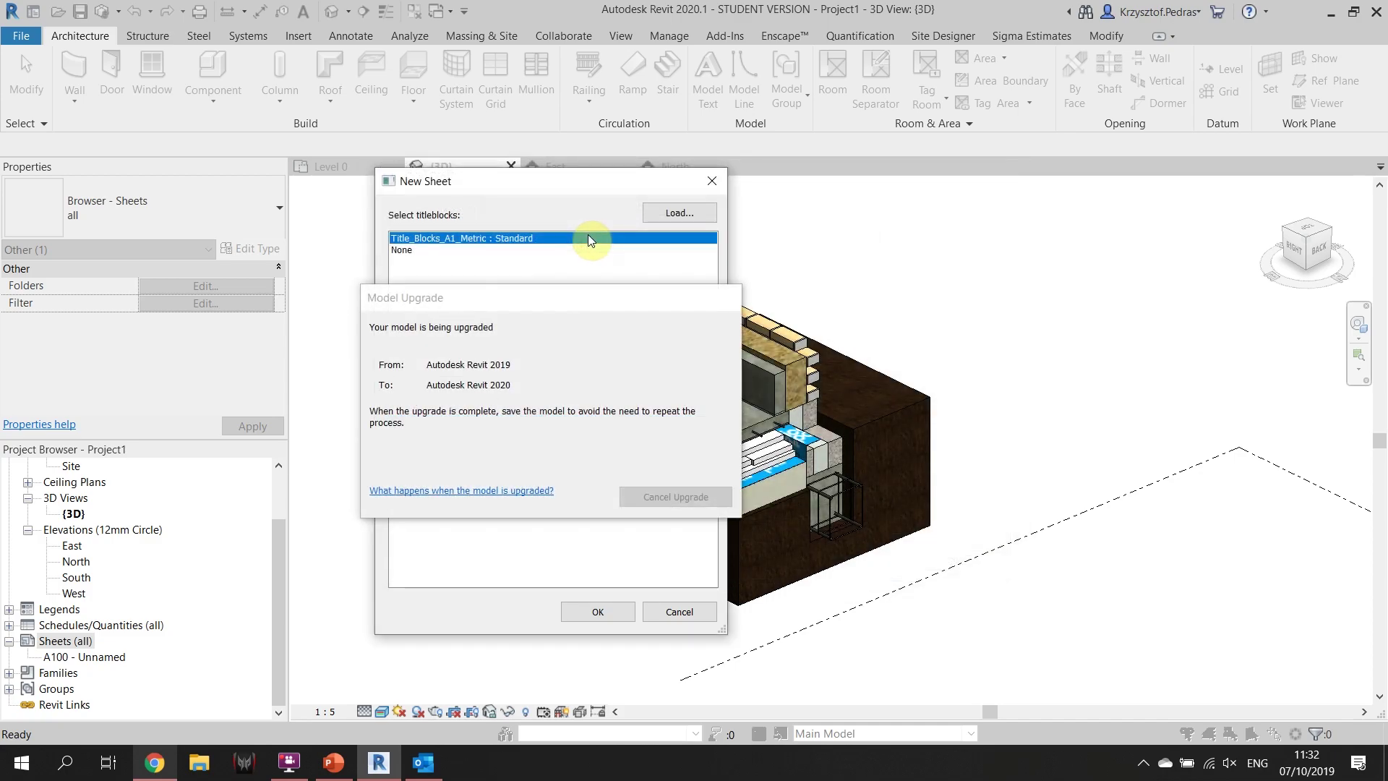
left_click(576, 610)
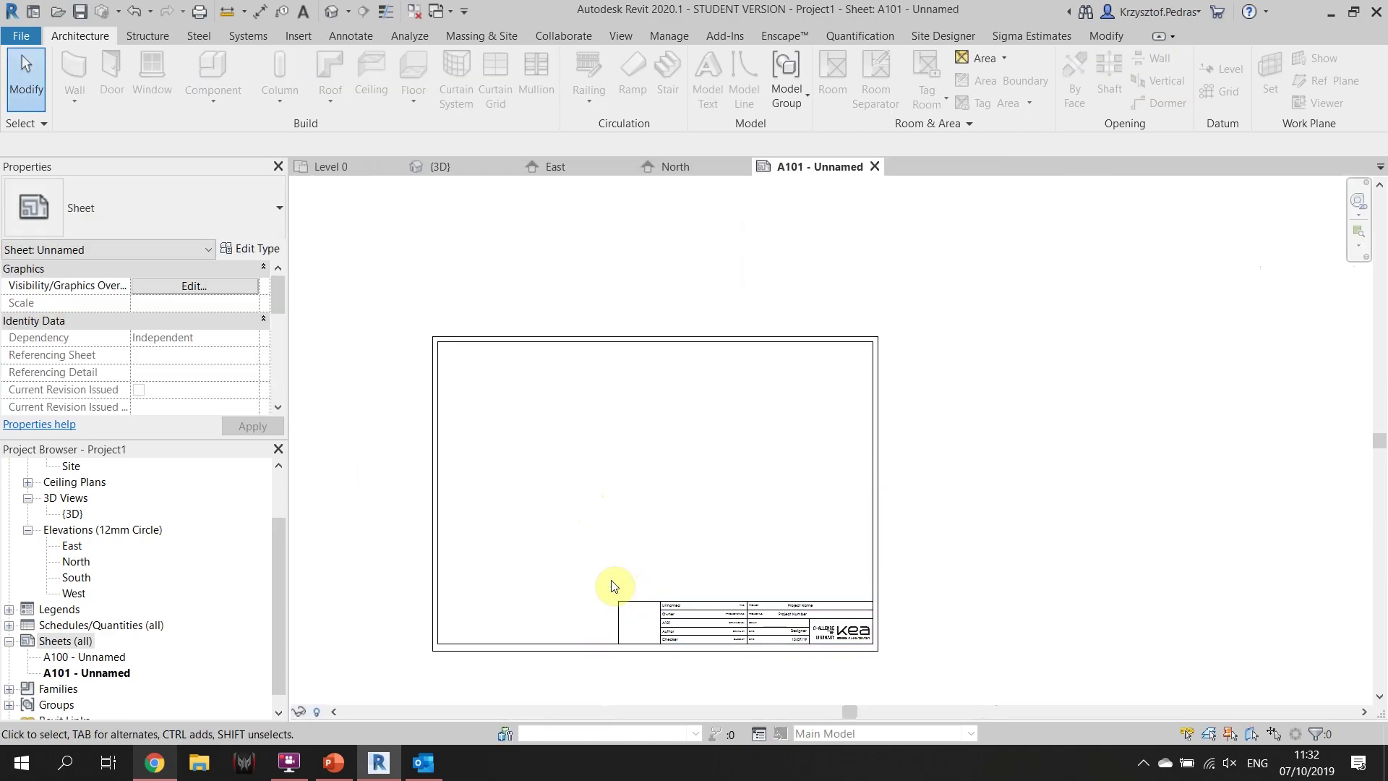
Examine the title block fields on the new A3 sheet
scroll(749, 589, "up", 1)
middle_click_drag(749, 588, 534, 548)
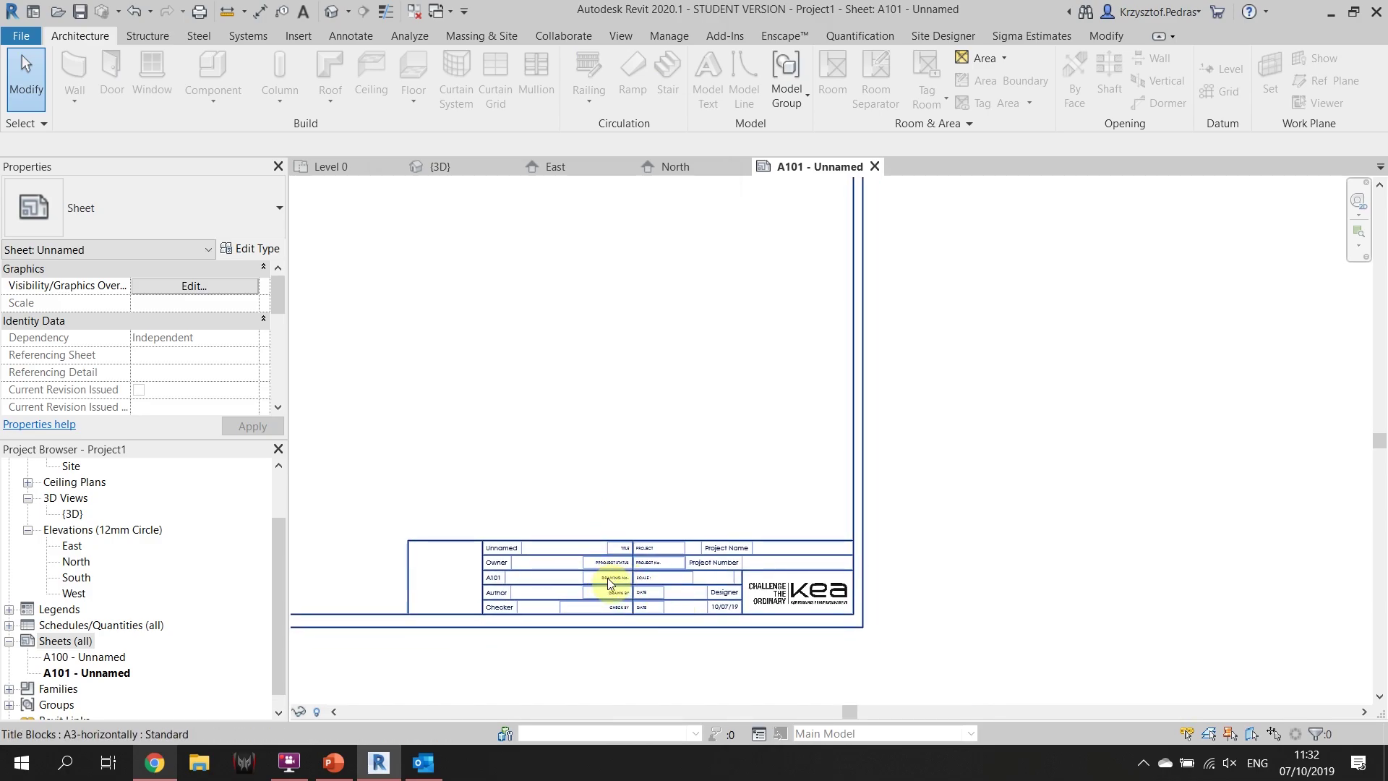
middle_click_drag(625, 607, 884, 619)
scroll(713, 496, "down", 5)
middle_click_drag(713, 495, 749, 468)
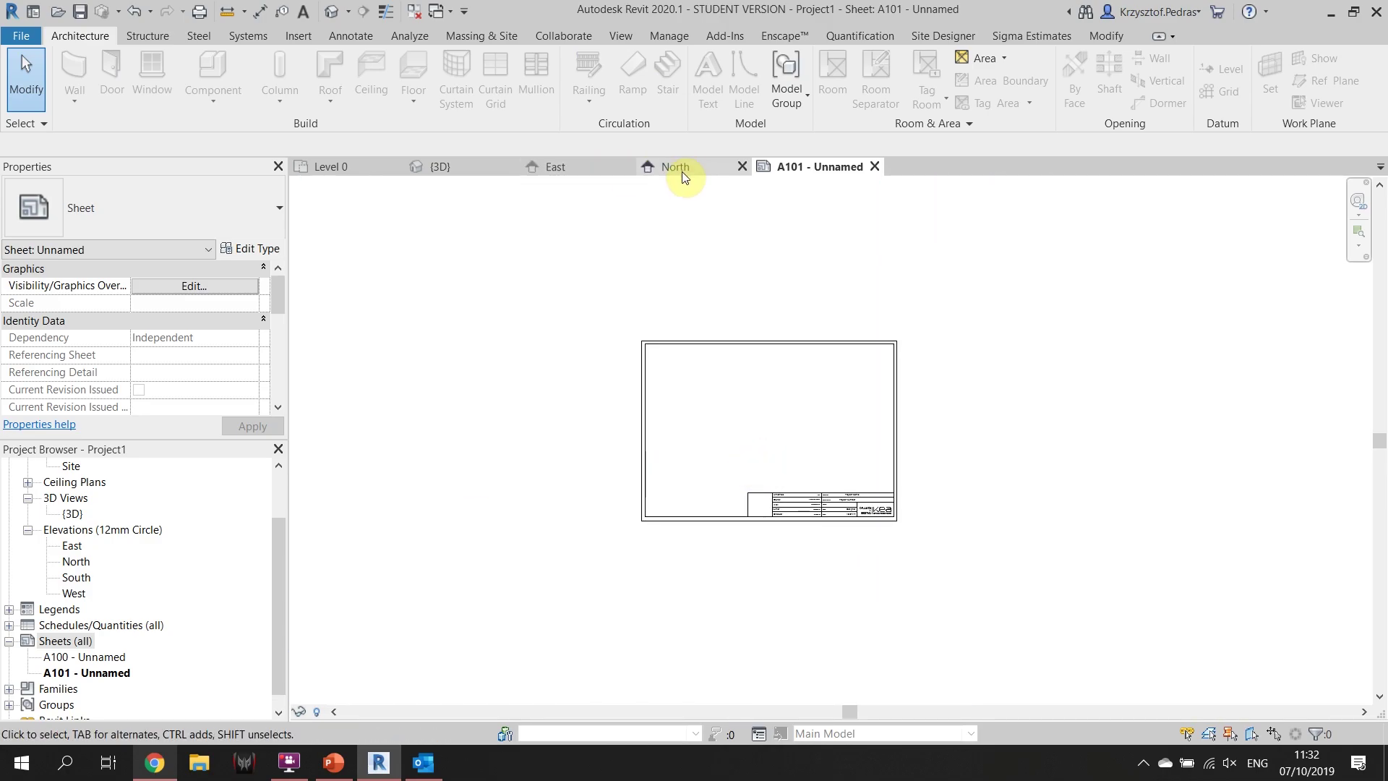
Orient the 3D view to show the cutaway layers, then save its orientation and lock it under the name Fountaion to Wall
left_click(567, 167)
left_click(460, 166)
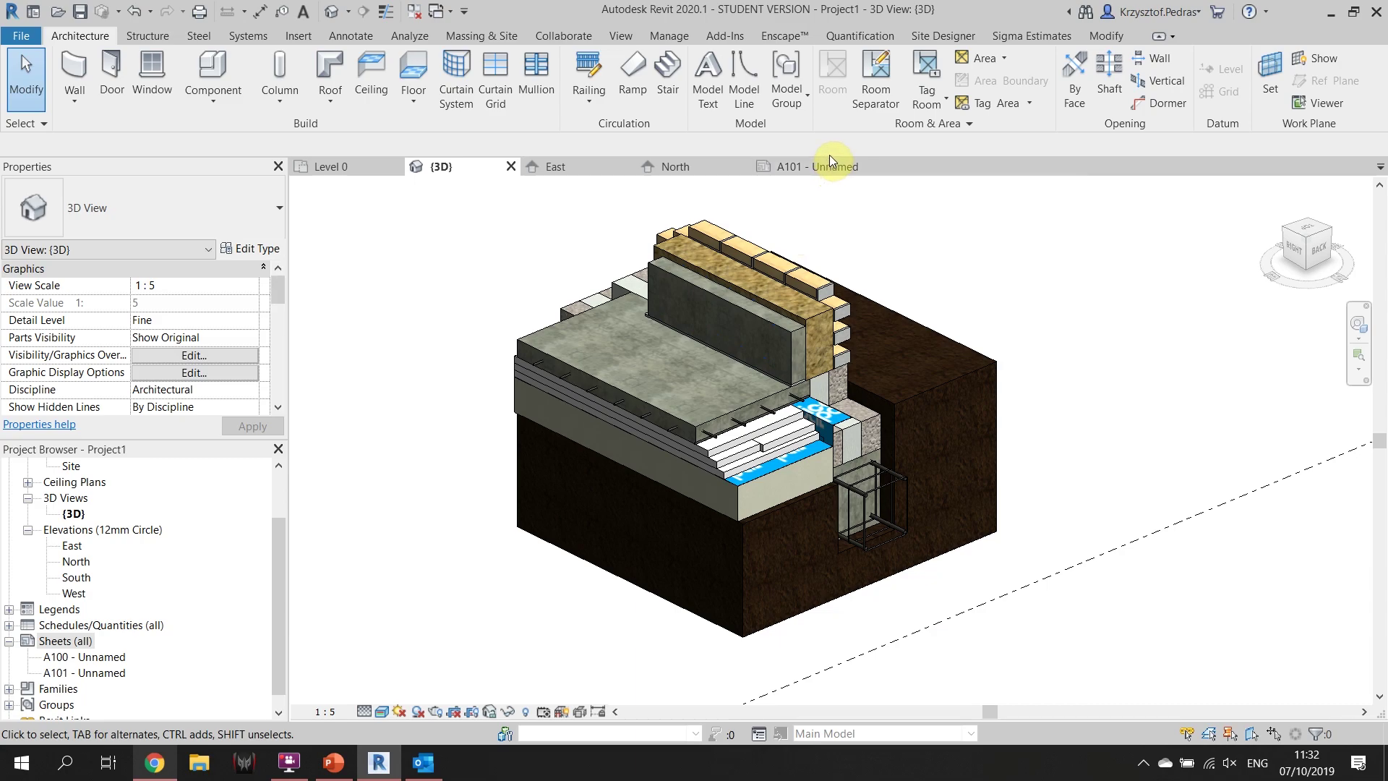
middle_click_drag(573, 471, 766, 442, "shift")
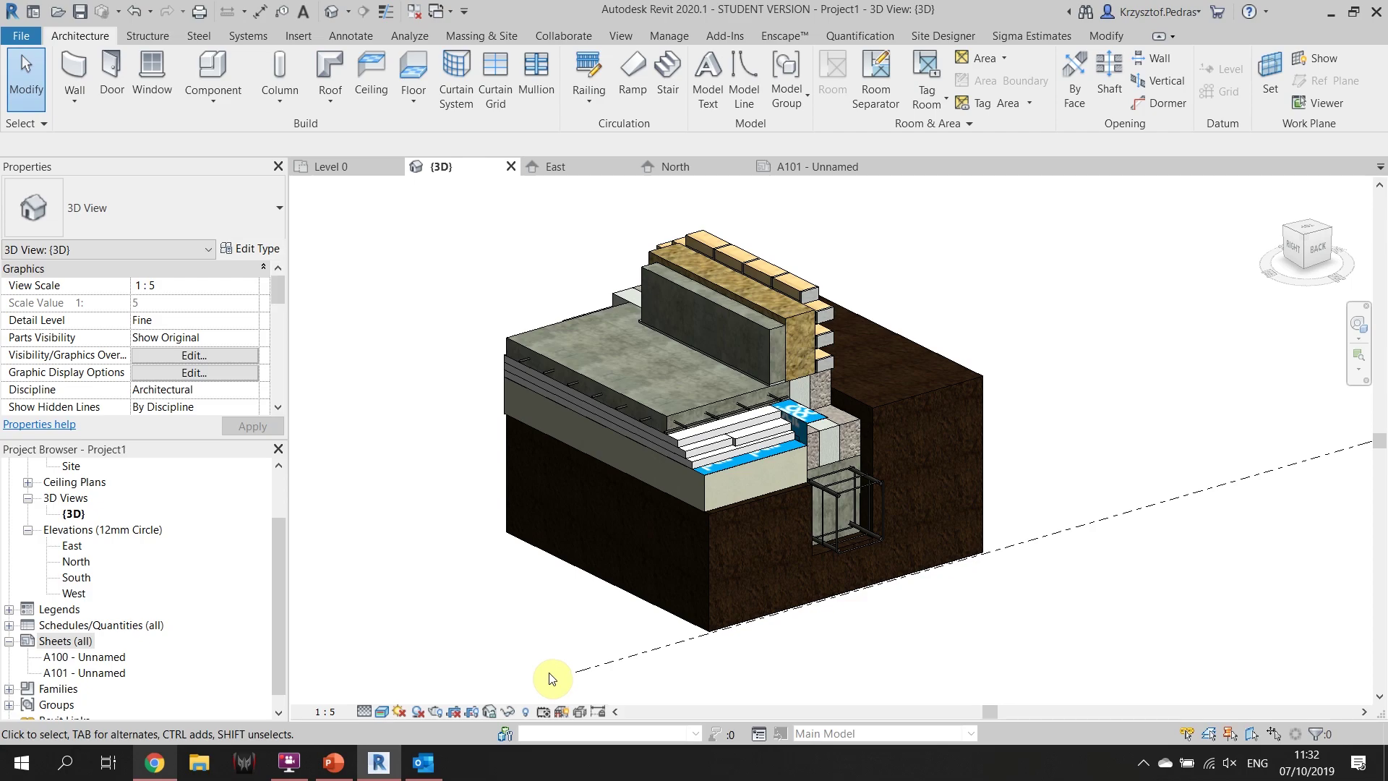
left_click(492, 713)
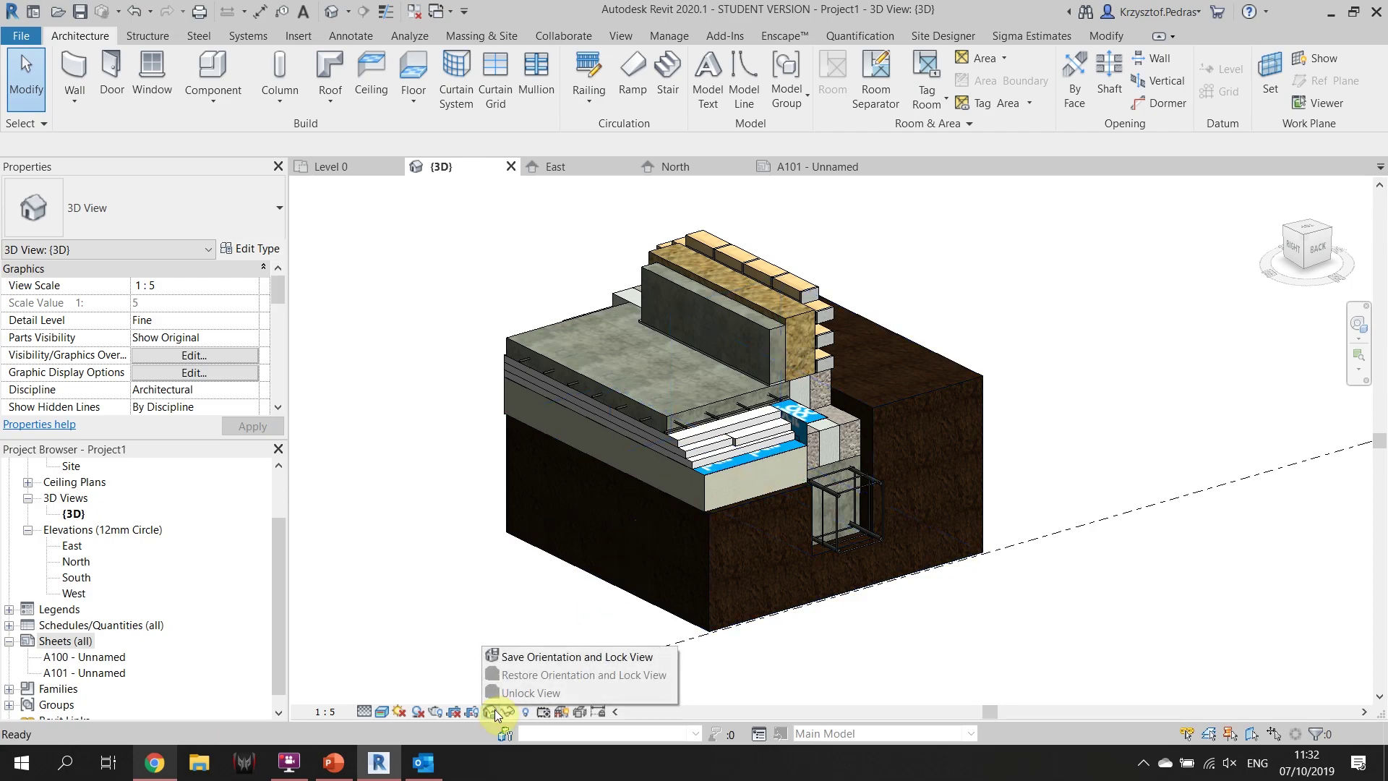
left_click(571, 657)
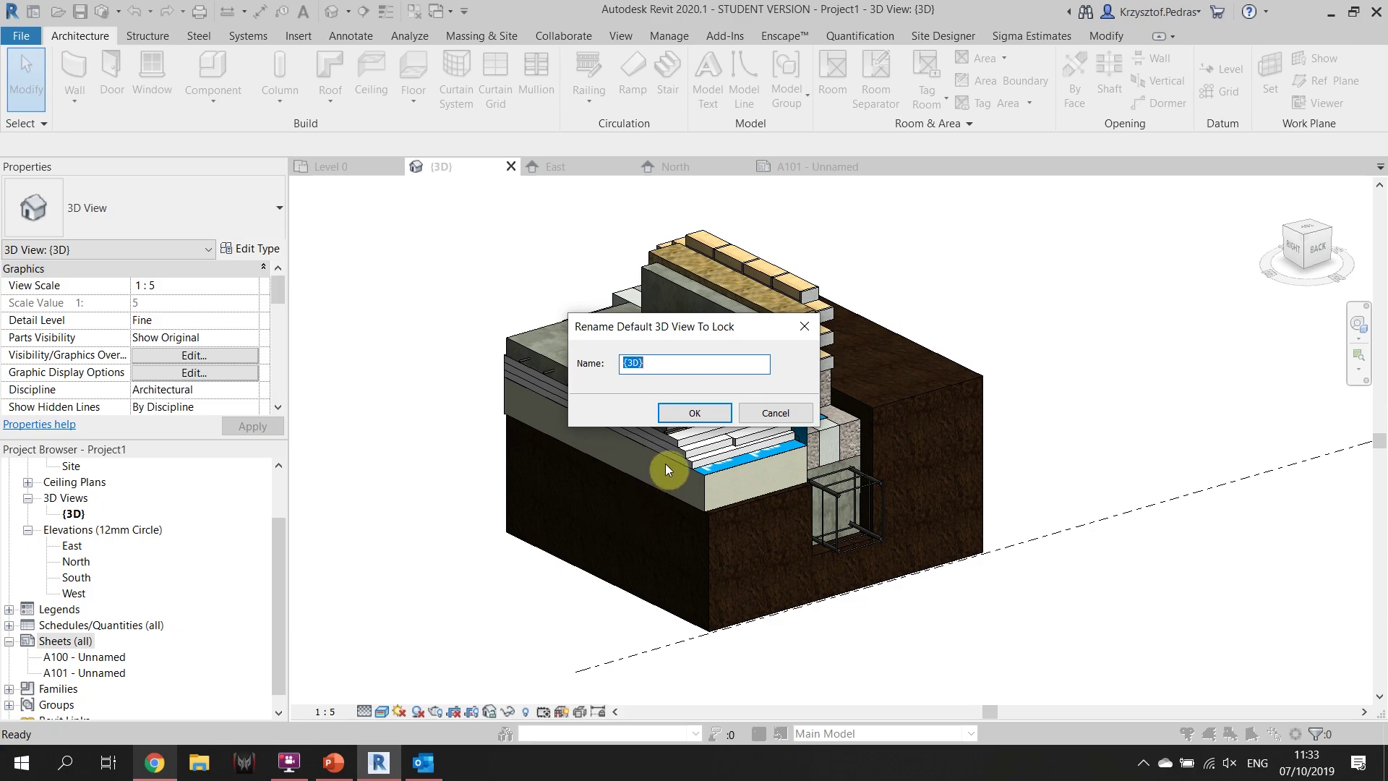
type("Fountaion to Wall")
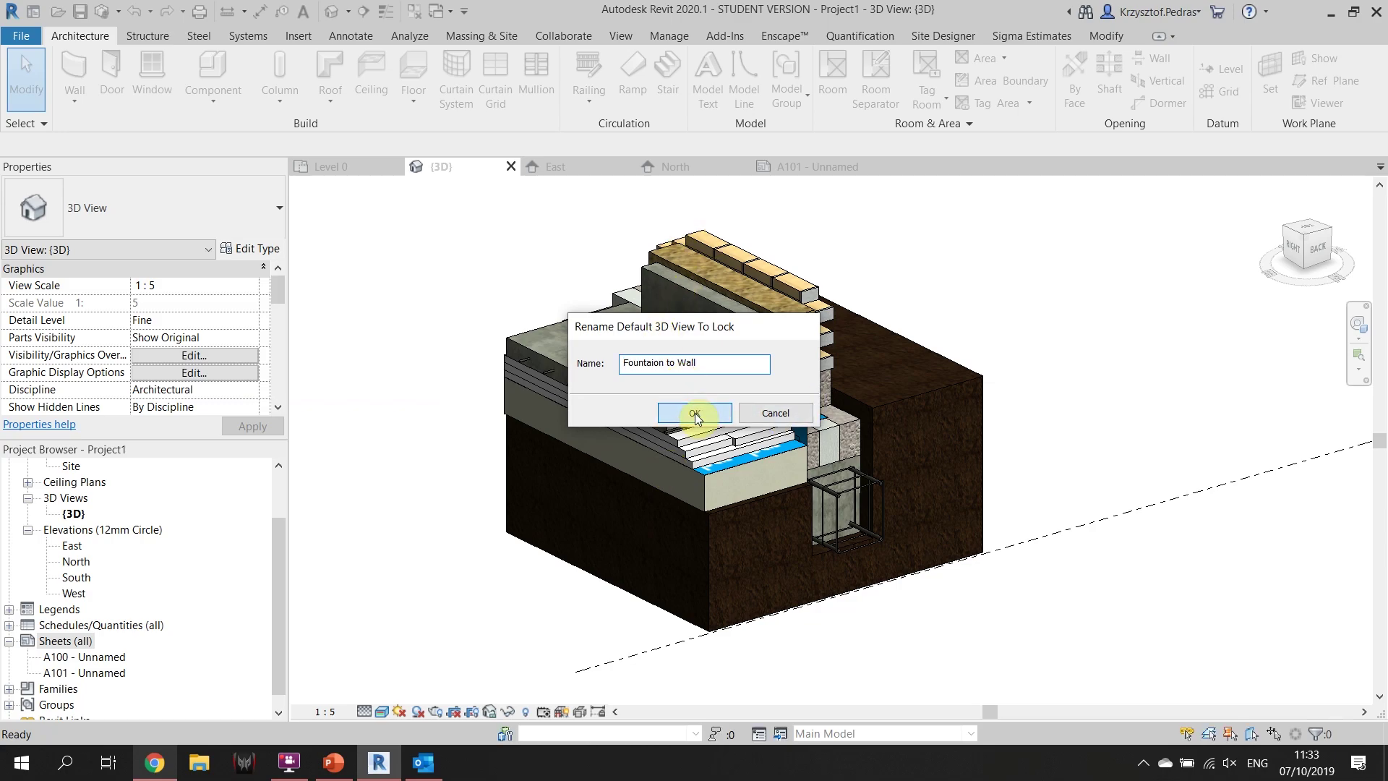
left_click(695, 413)
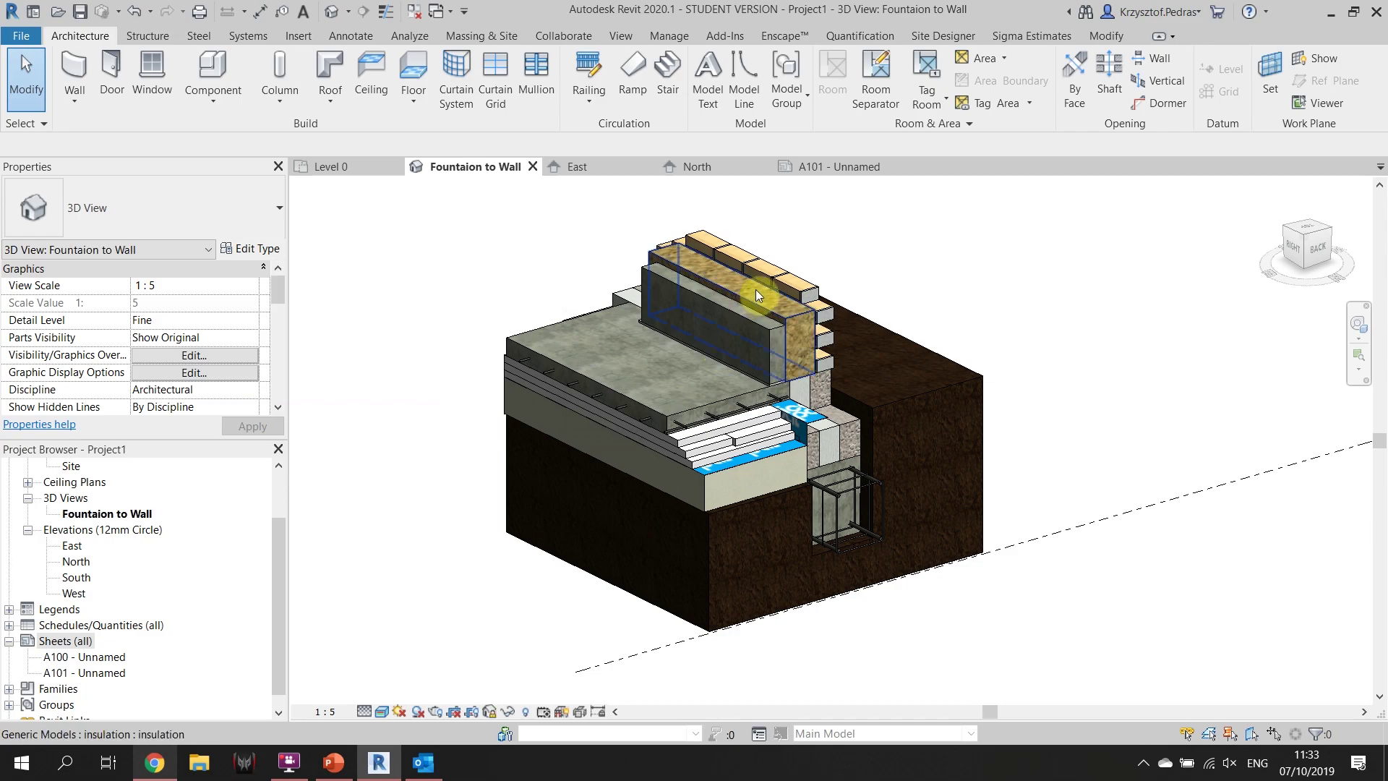
middle_click_drag(811, 401, 836, 385)
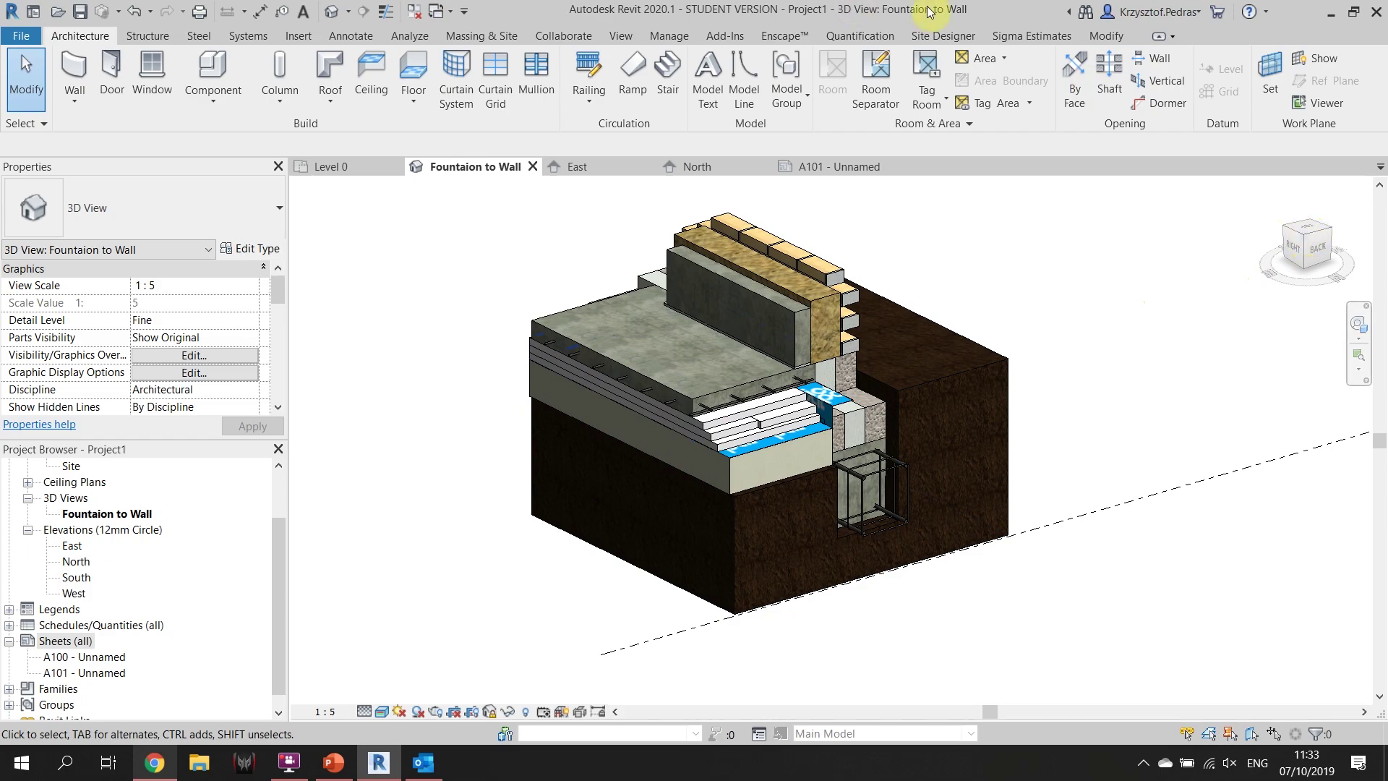
Place the Fountaion to Wall 3D view on sheet A101
left_click(828, 165)
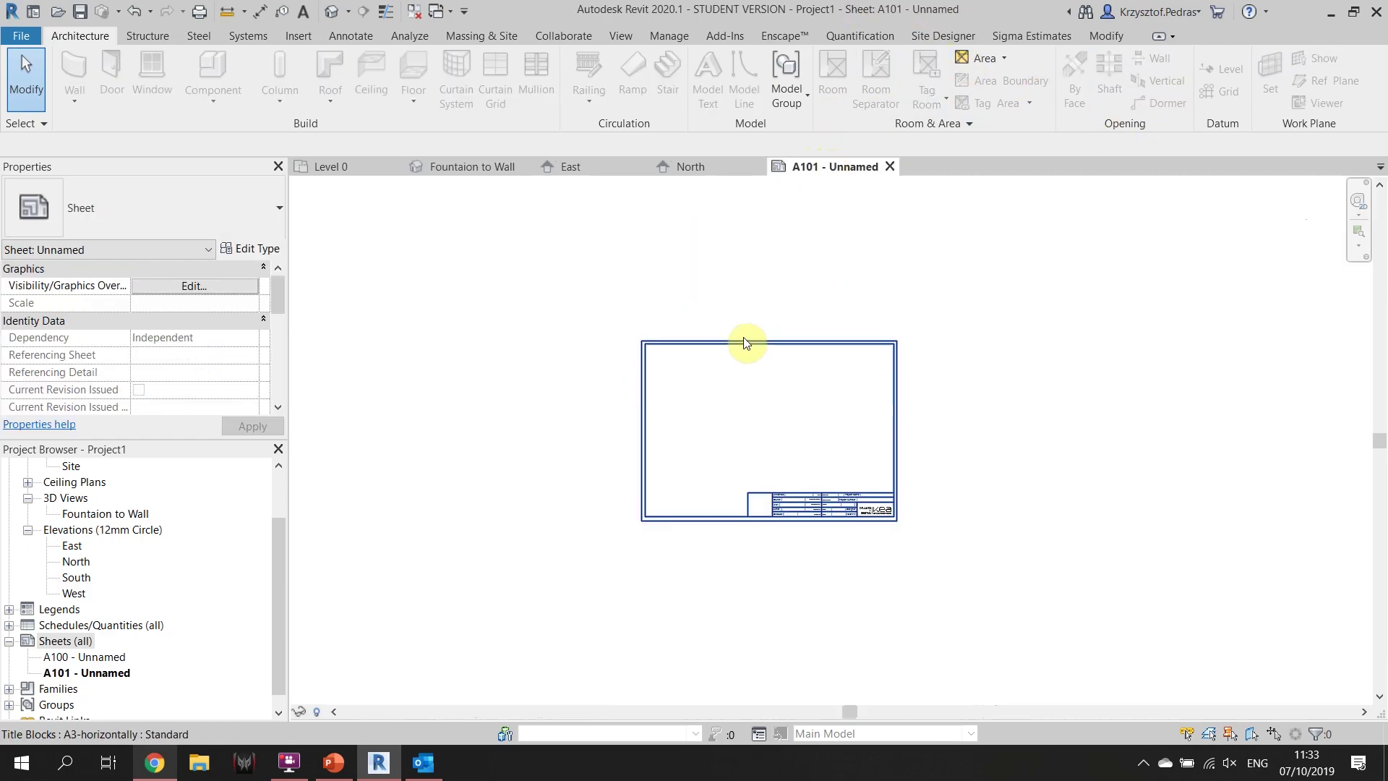
scroll(89, 661, "up", 1)
scroll(90, 655, "up", 2)
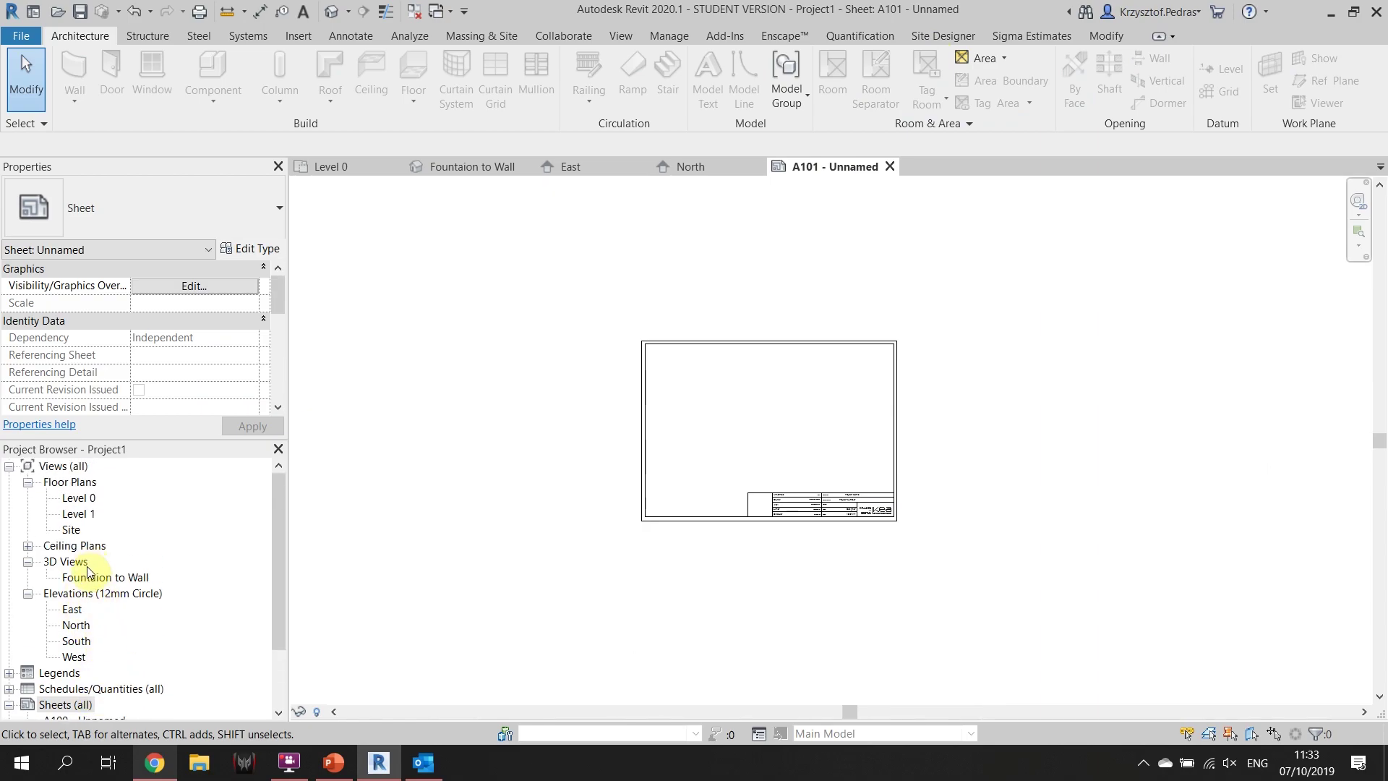
left_click(87, 577)
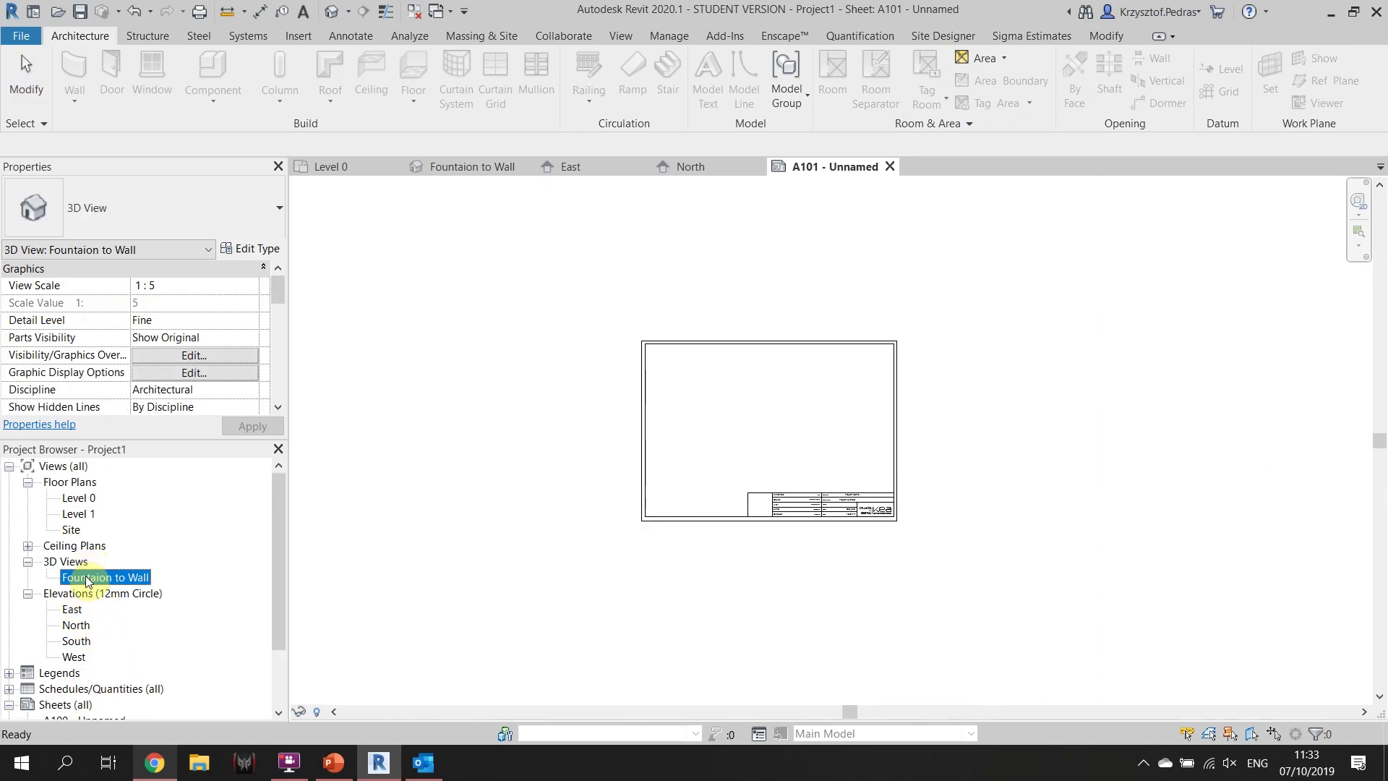
left_click_drag(87, 581, 1012, 394)
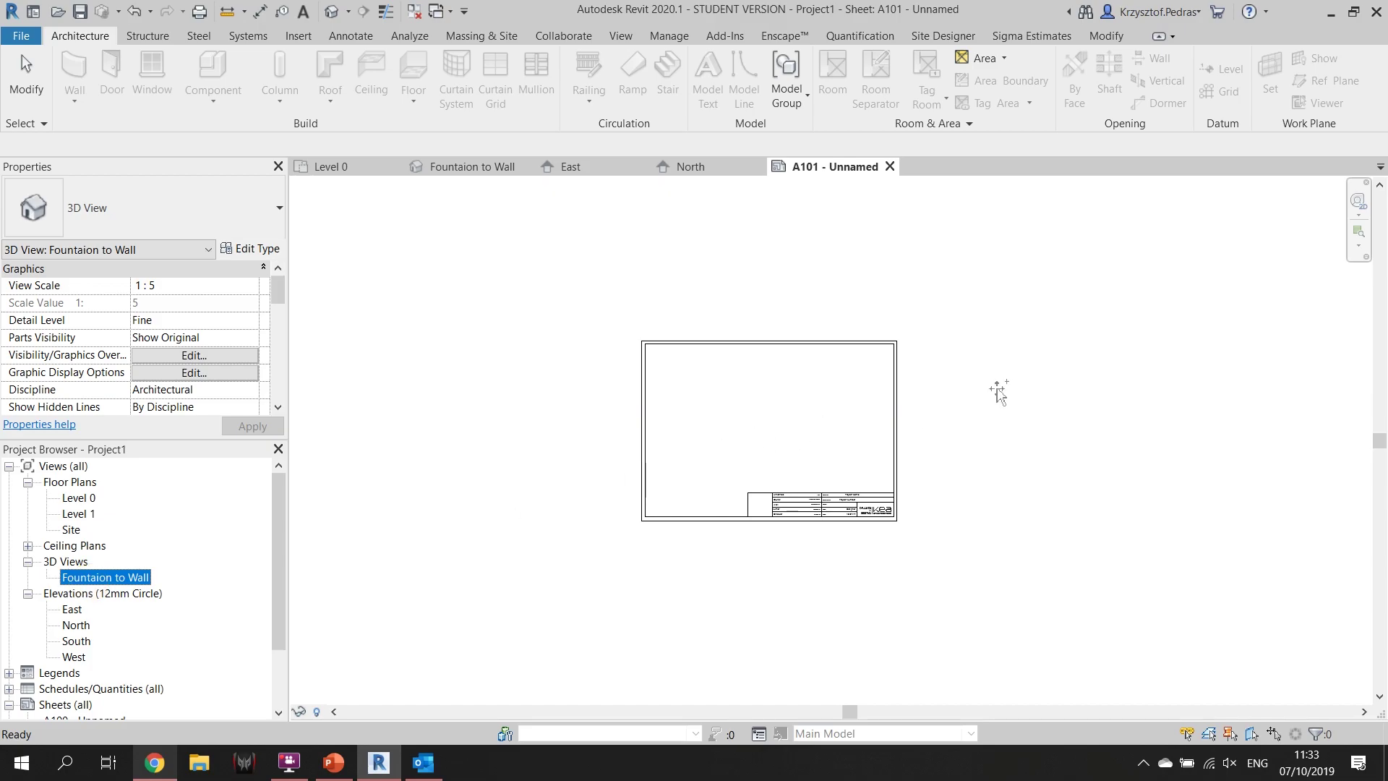
left_click(759, 430)
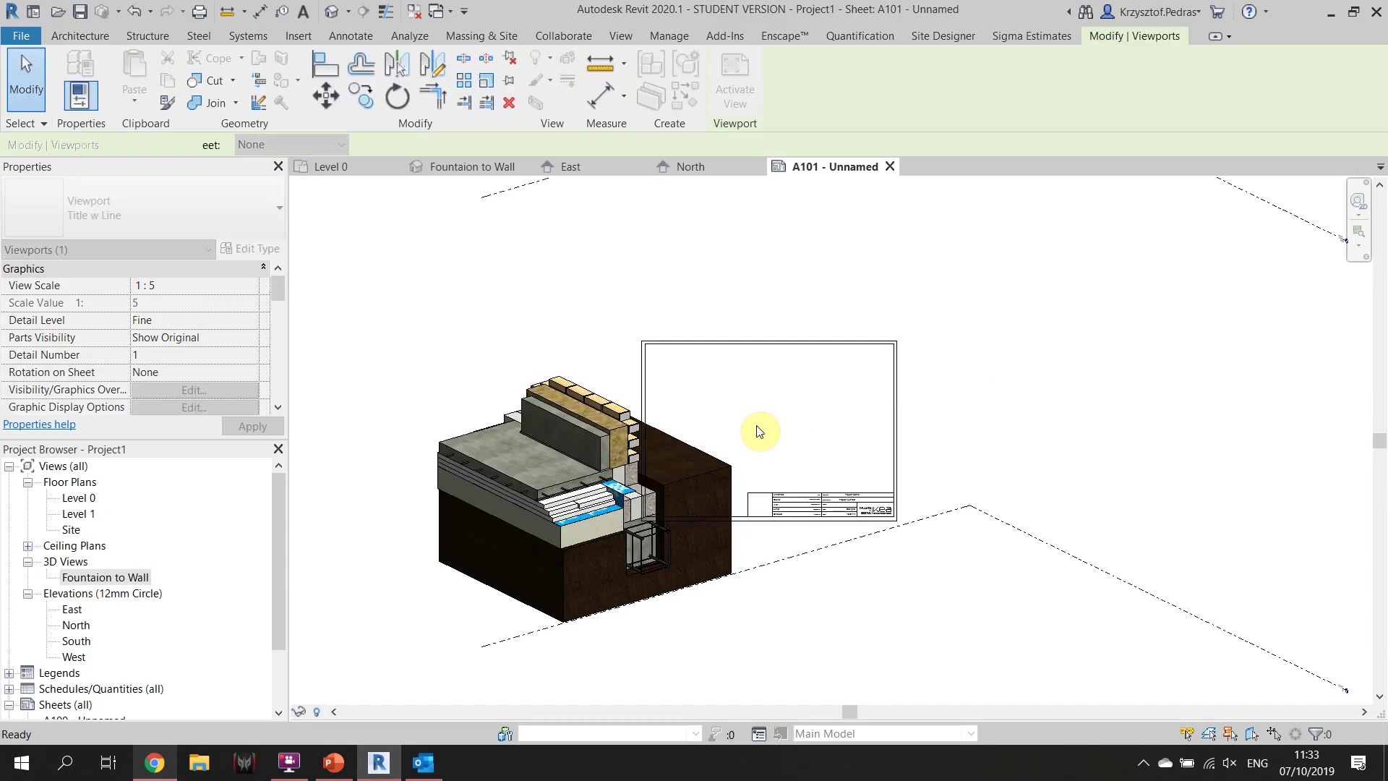
scroll(760, 432, "down", 4)
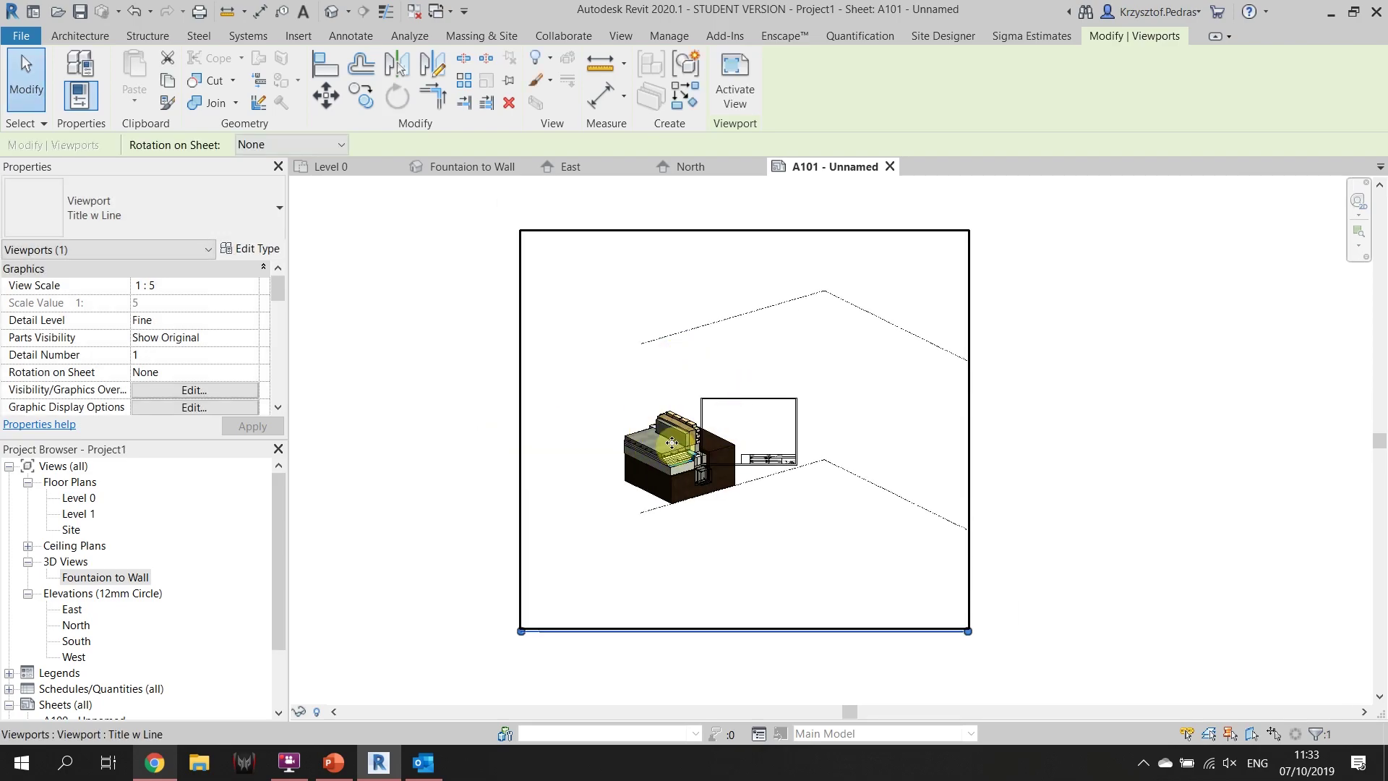
double_click(672, 440)
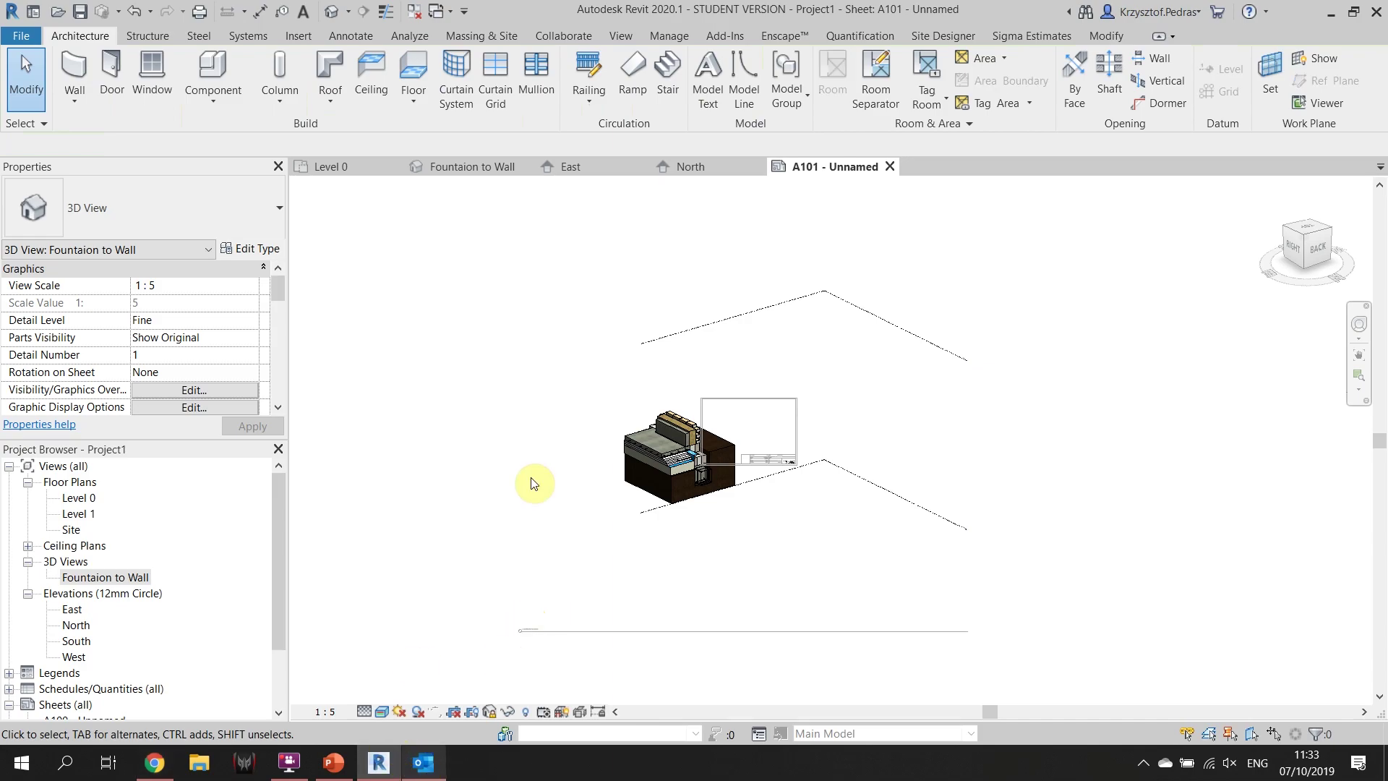
scroll(515, 356, "down", 2)
double_click(446, 263)
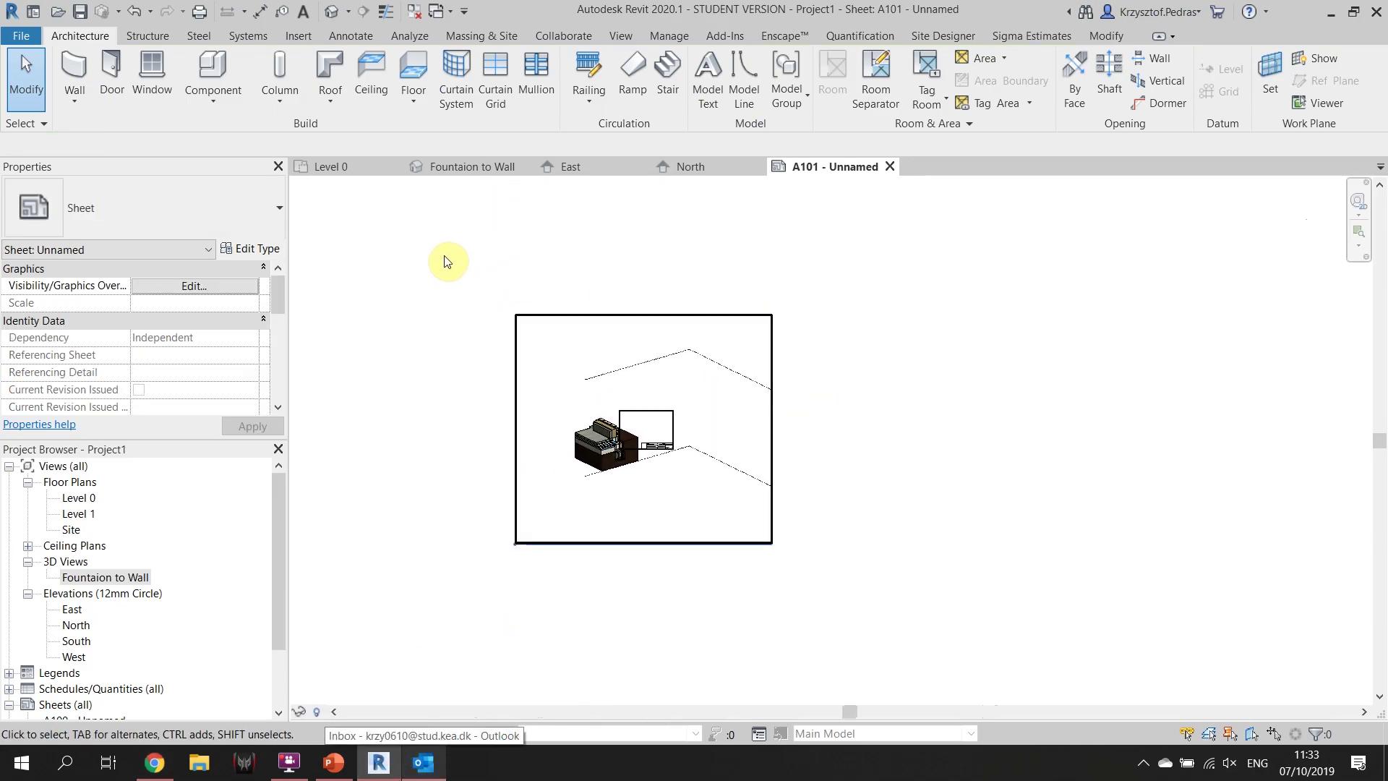
Activate the placed 3D viewport and set its view scale to 1:10 after trying 1:50 and 1:25
left_click(610, 421)
double_click(609, 420)
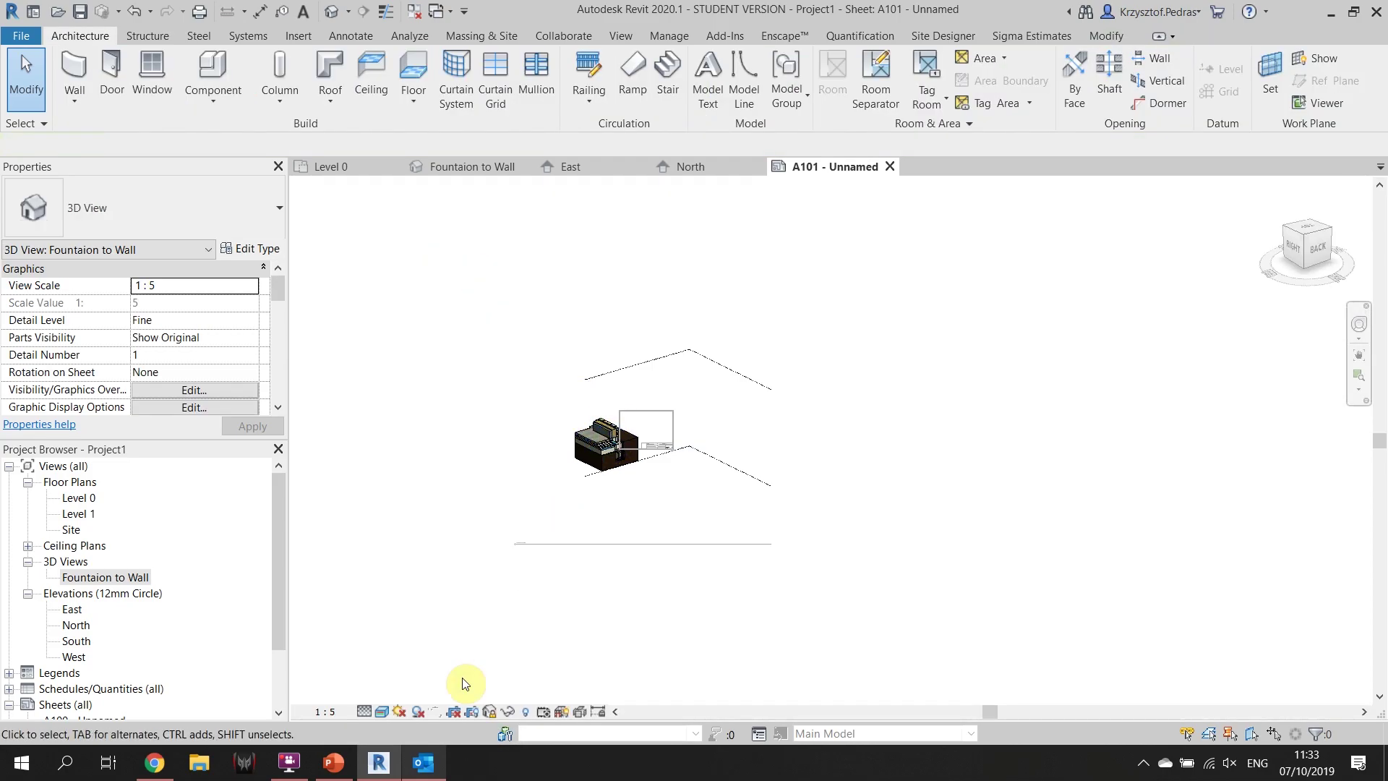
left_click(325, 711)
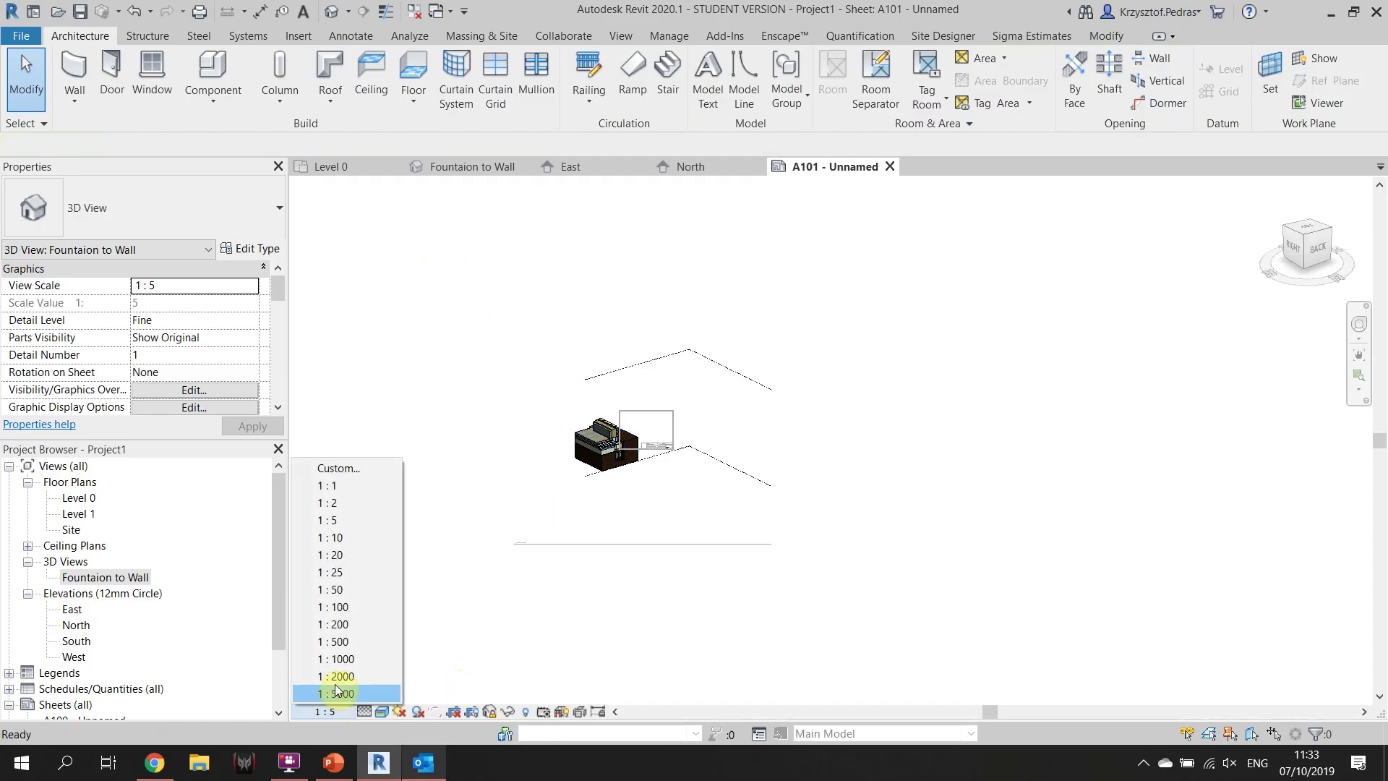
left_click(366, 587)
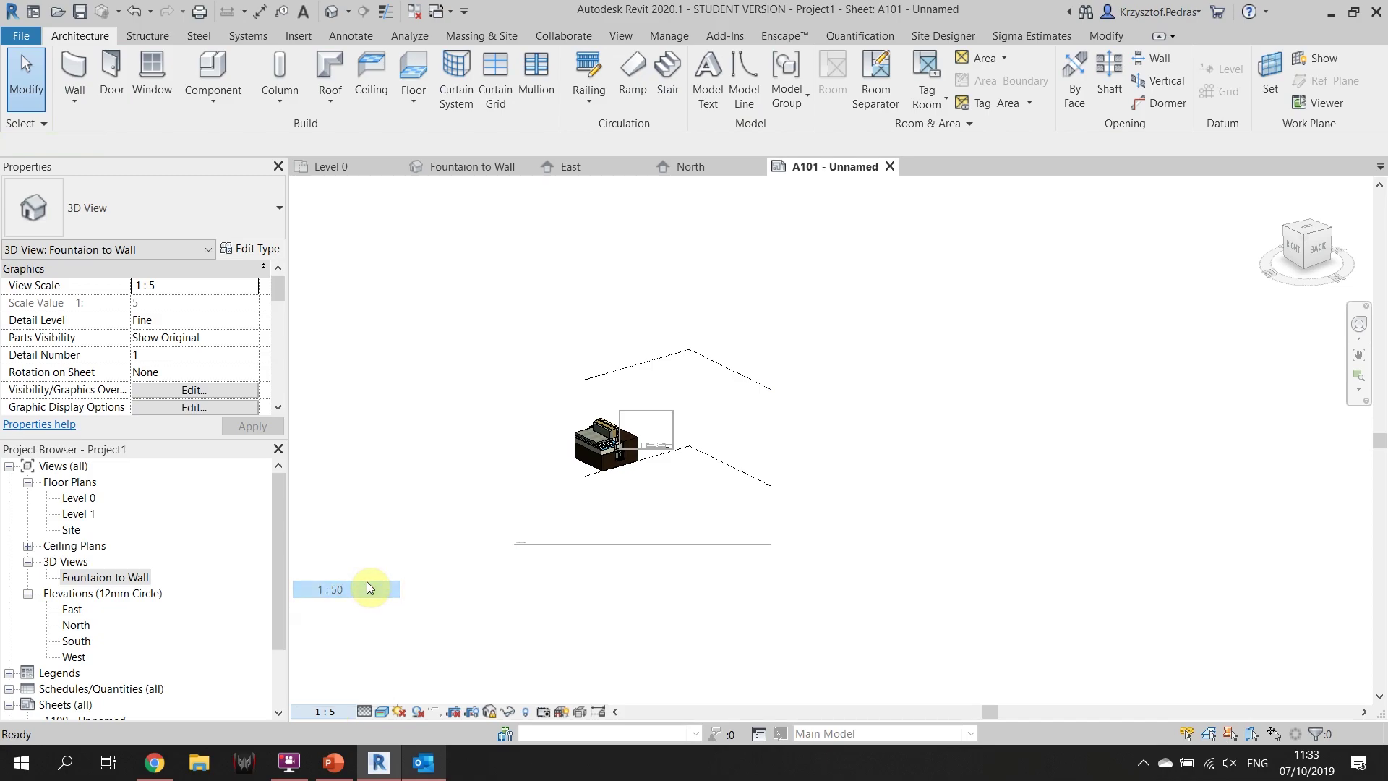
left_click(335, 712)
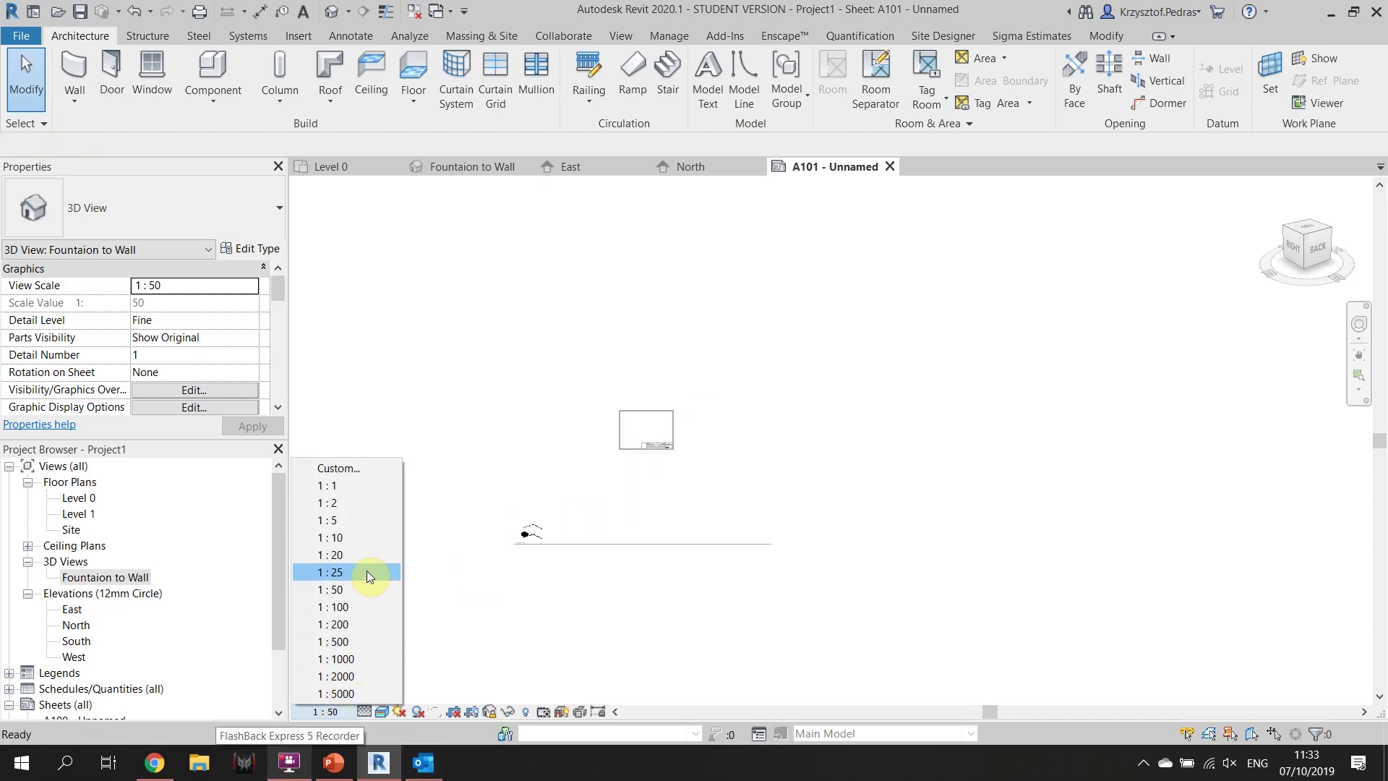
left_click(366, 572)
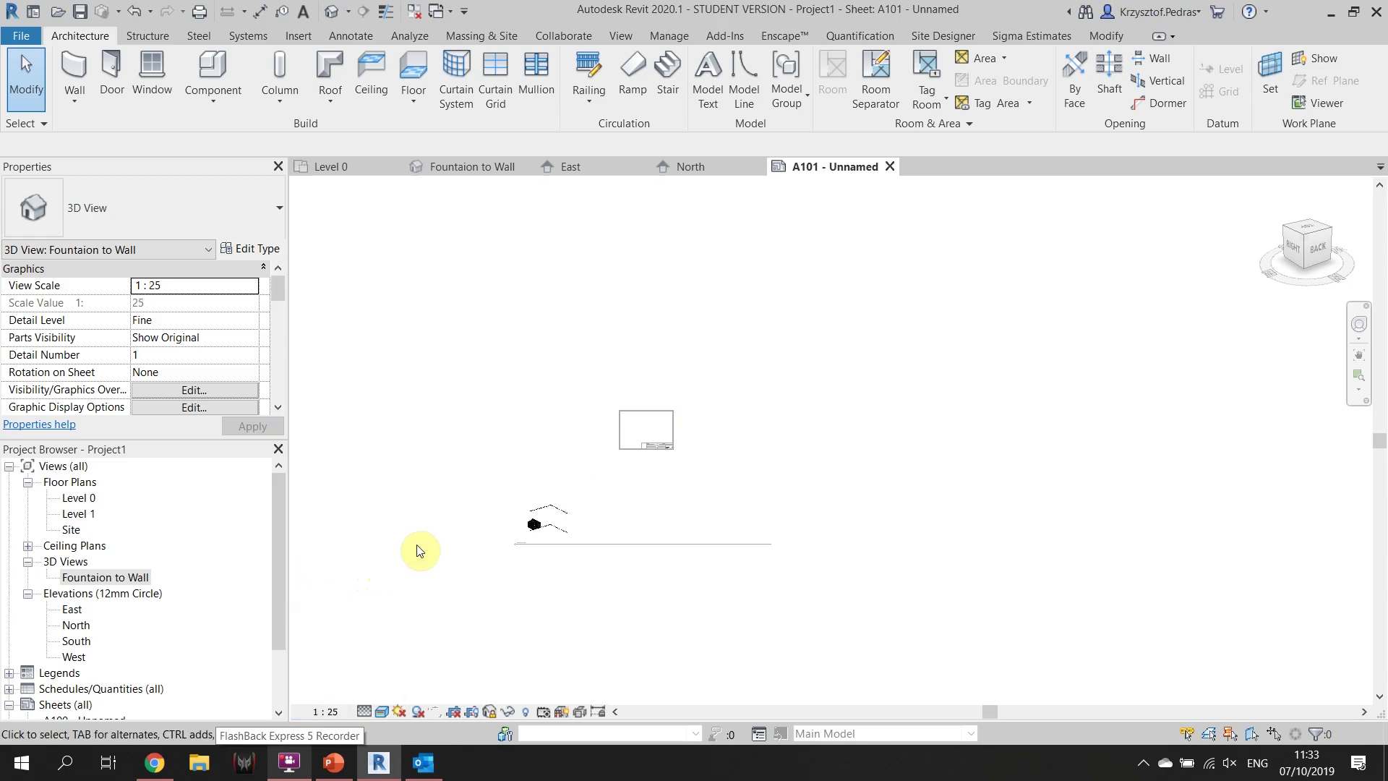
left_click(326, 712)
left_click(347, 537)
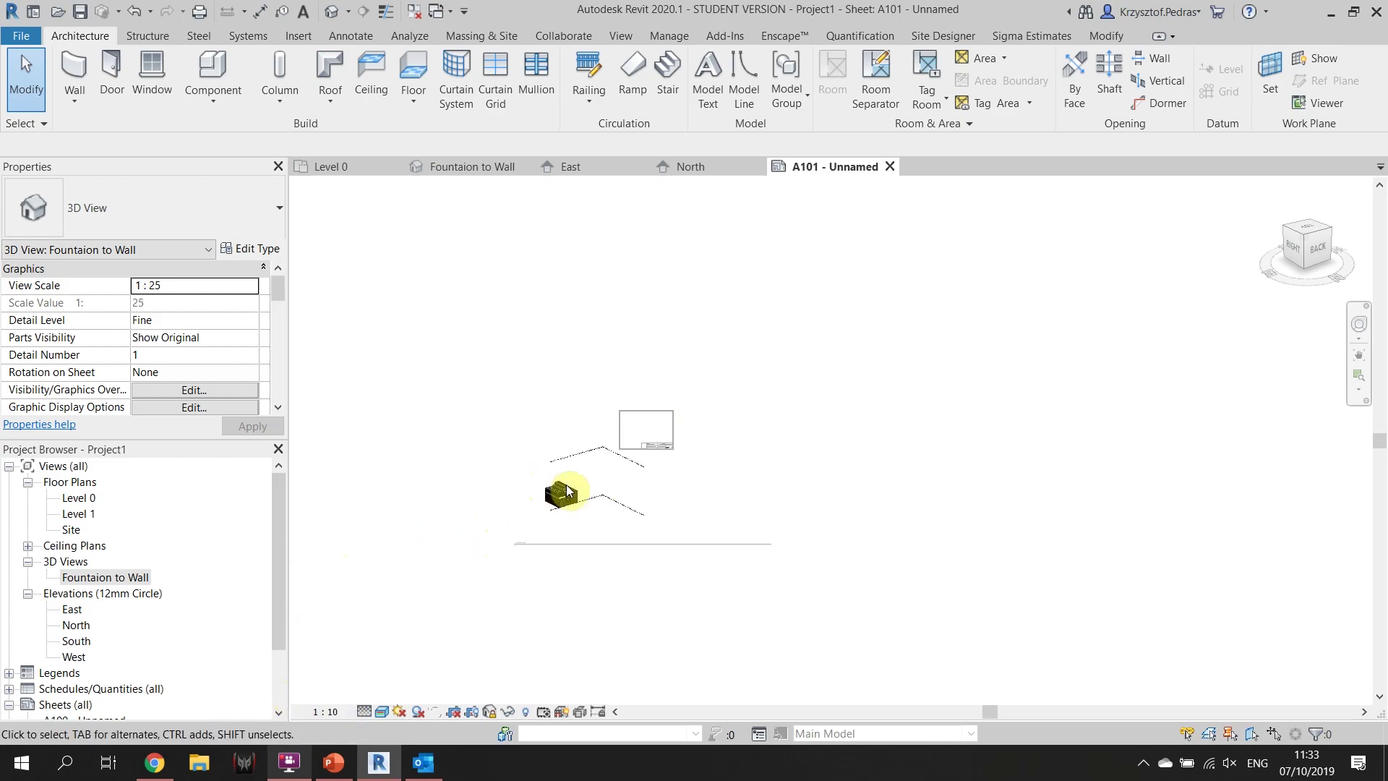
left_click(433, 324)
Select both levels inside the activated viewport and hide those elements in the view
scroll(489, 539, "up", 3)
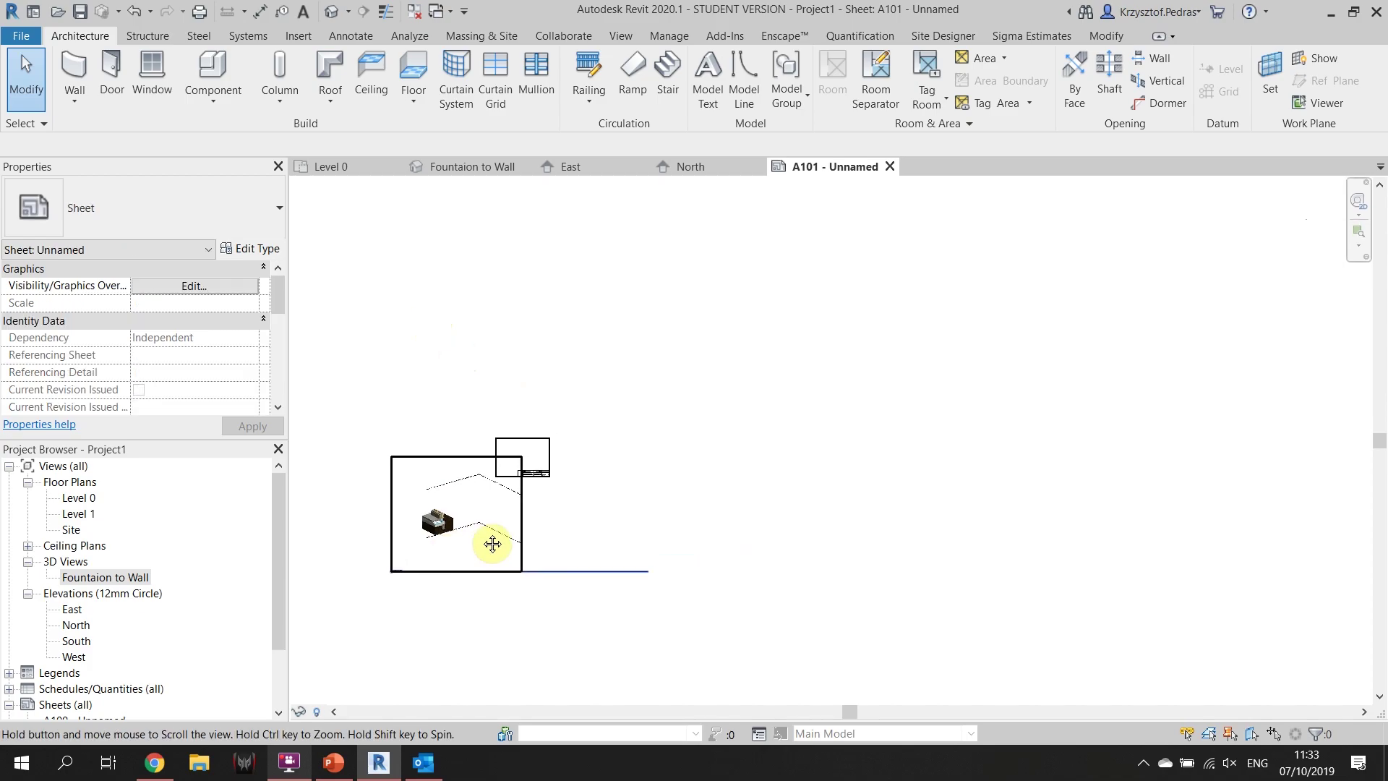
left_click_drag(487, 424, 475, 538)
right_click(474, 460)
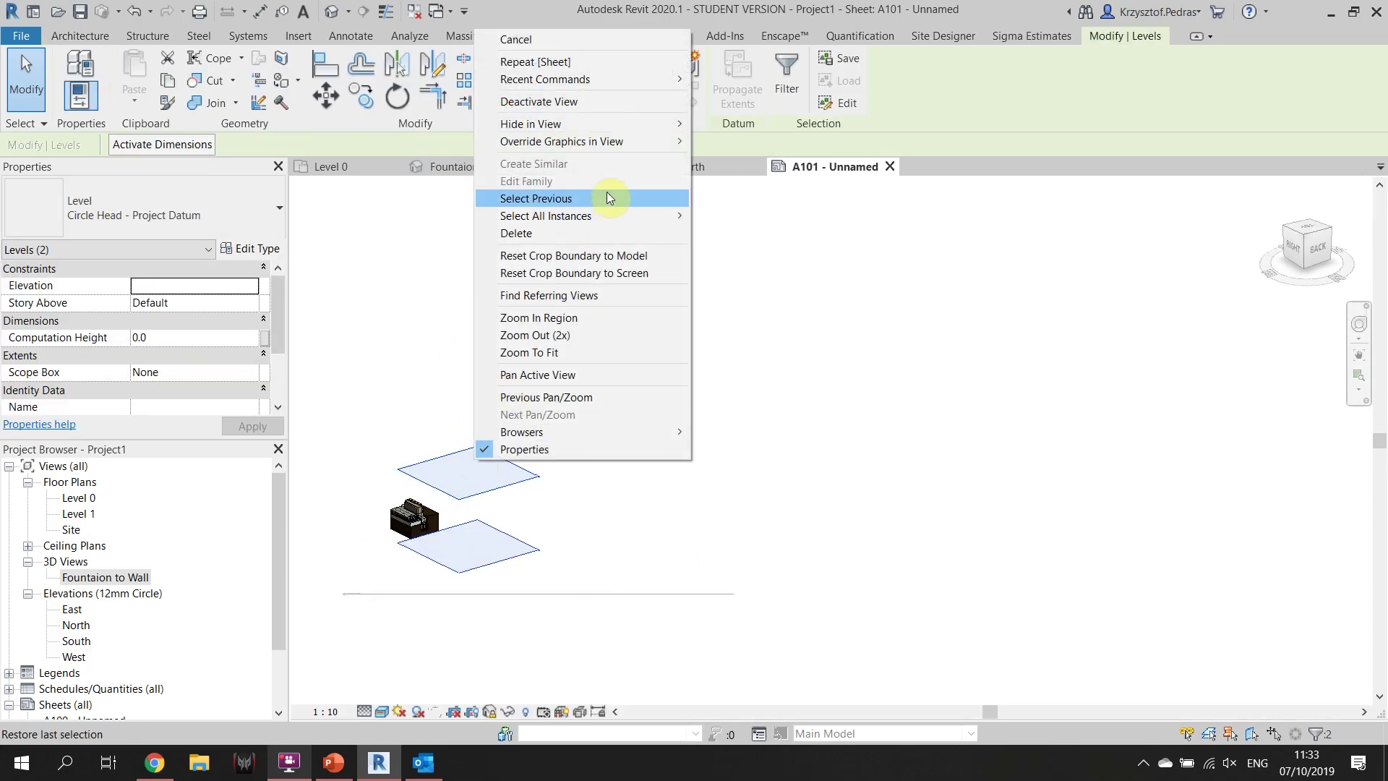
mouse_move(647, 124)
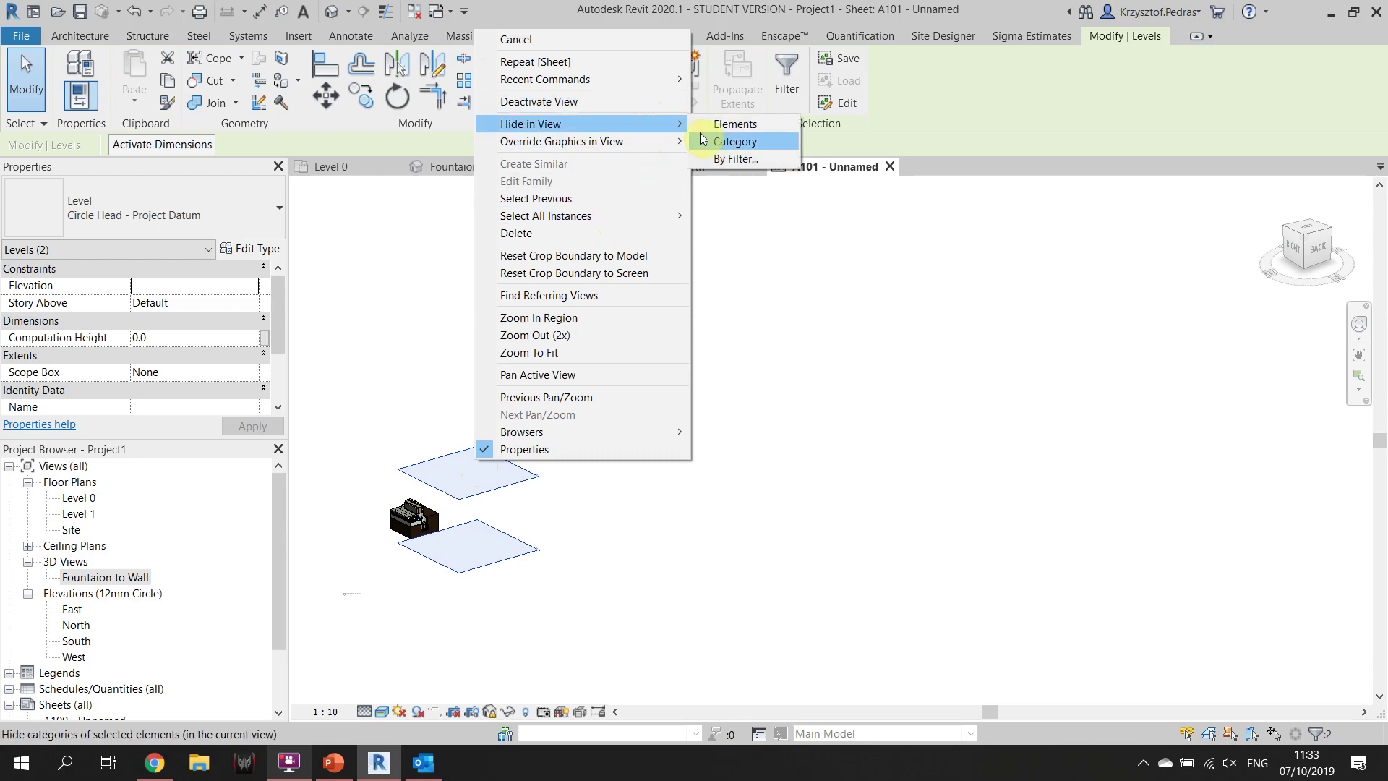
left_click(724, 124)
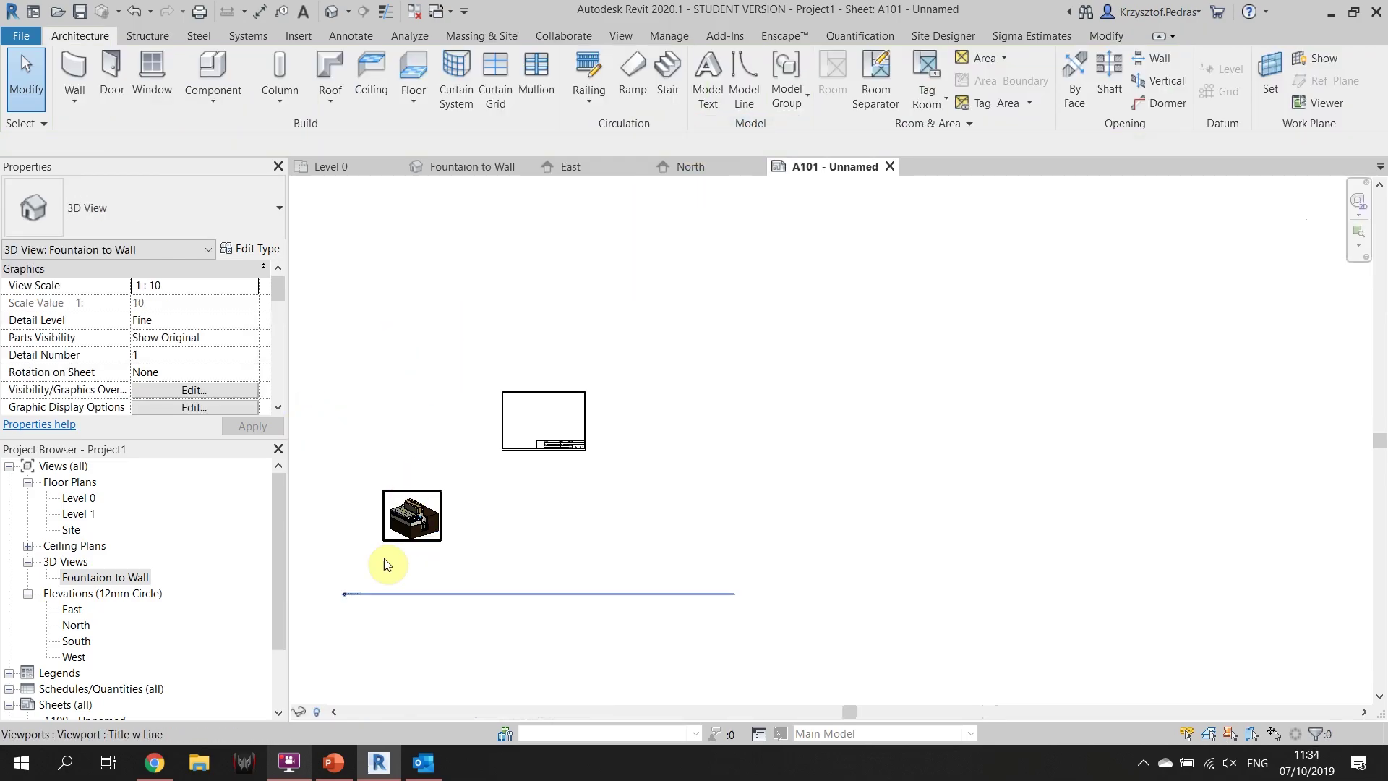
Move the 3D detail viewport inside the A3 title block frame
left_click(410, 514)
left_click_drag(409, 514, 522, 427)
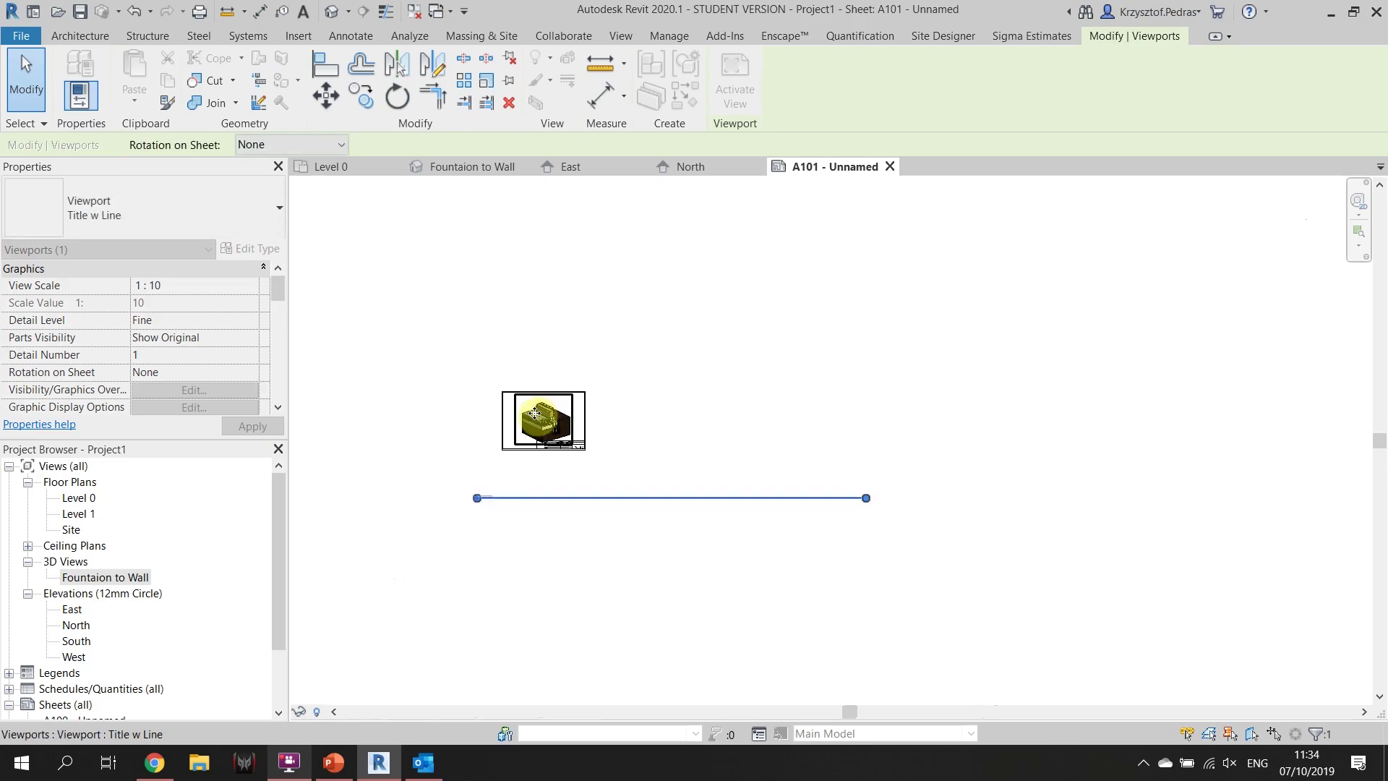
Shorten the title line of the 3D detail viewport to roughly the length of its title text
scroll(535, 412, "up", 3)
left_click_drag(1114, 563, 467, 558)
left_click(459, 527)
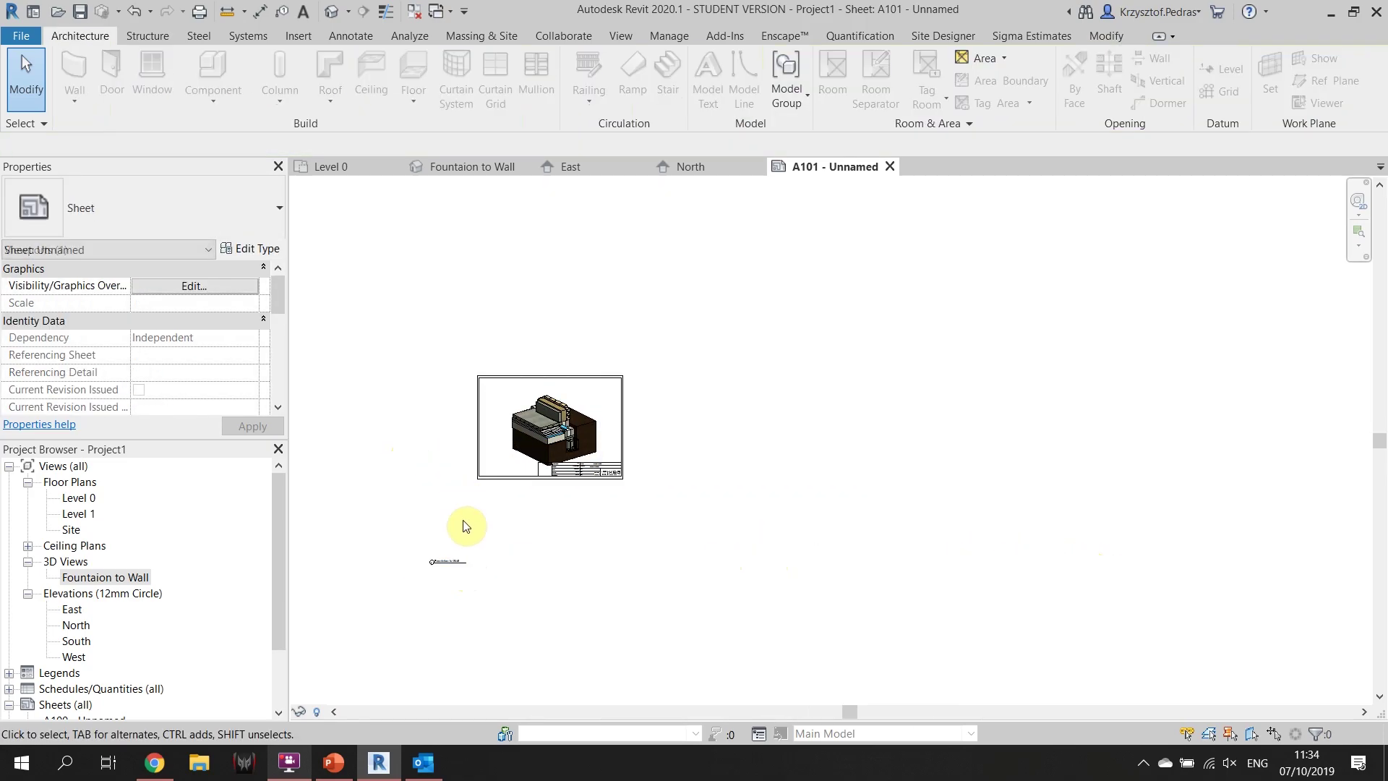
Move the Fountaion to Wall view title inside the A3 frame, into its lower-left corner beside the title block
left_click(448, 564)
mouse_move(521, 428)
left_mouse_down()
mouse_move(498, 474)
mouse_move(540, 428)
left_mouse_up()
scroll(498, 473, "up", 5)
scroll(511, 461, "down", 5)
left_click(497, 414)
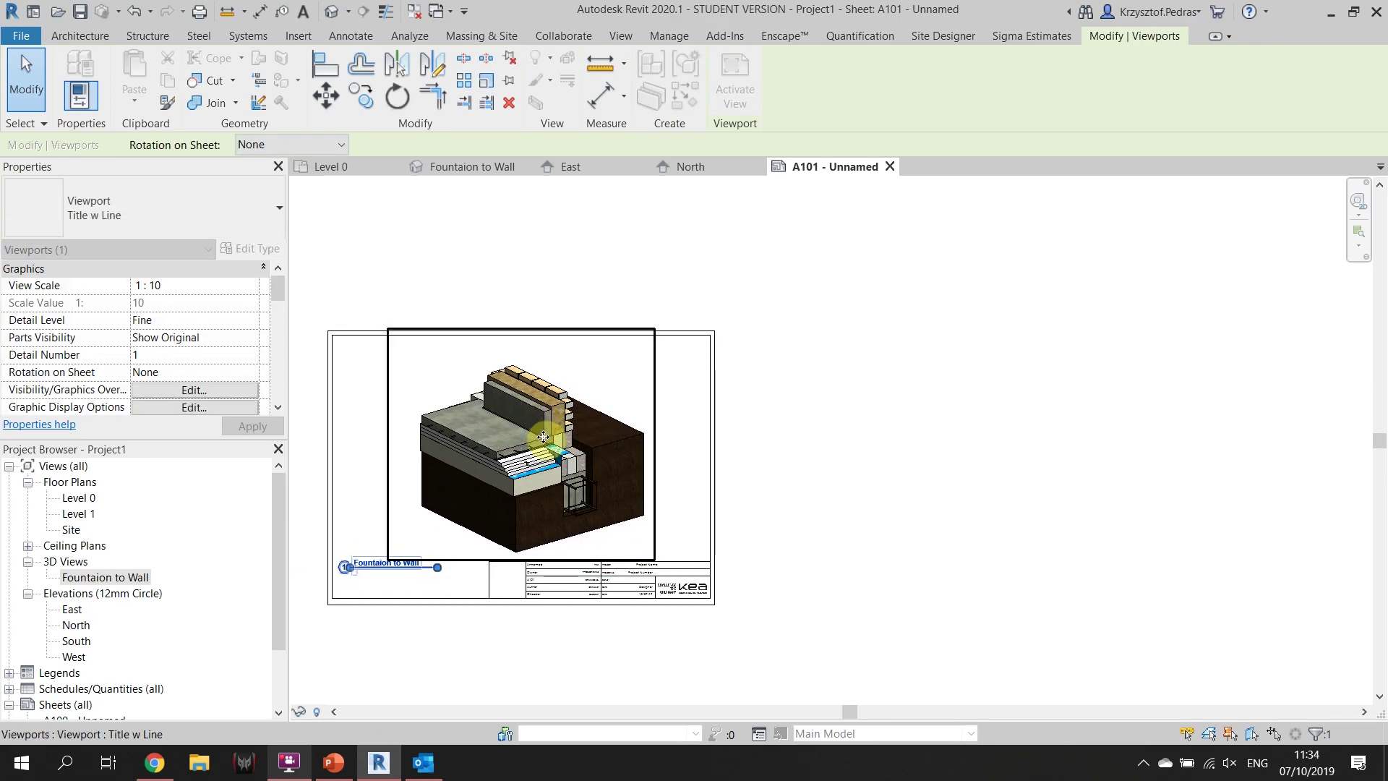
left_click(874, 368)
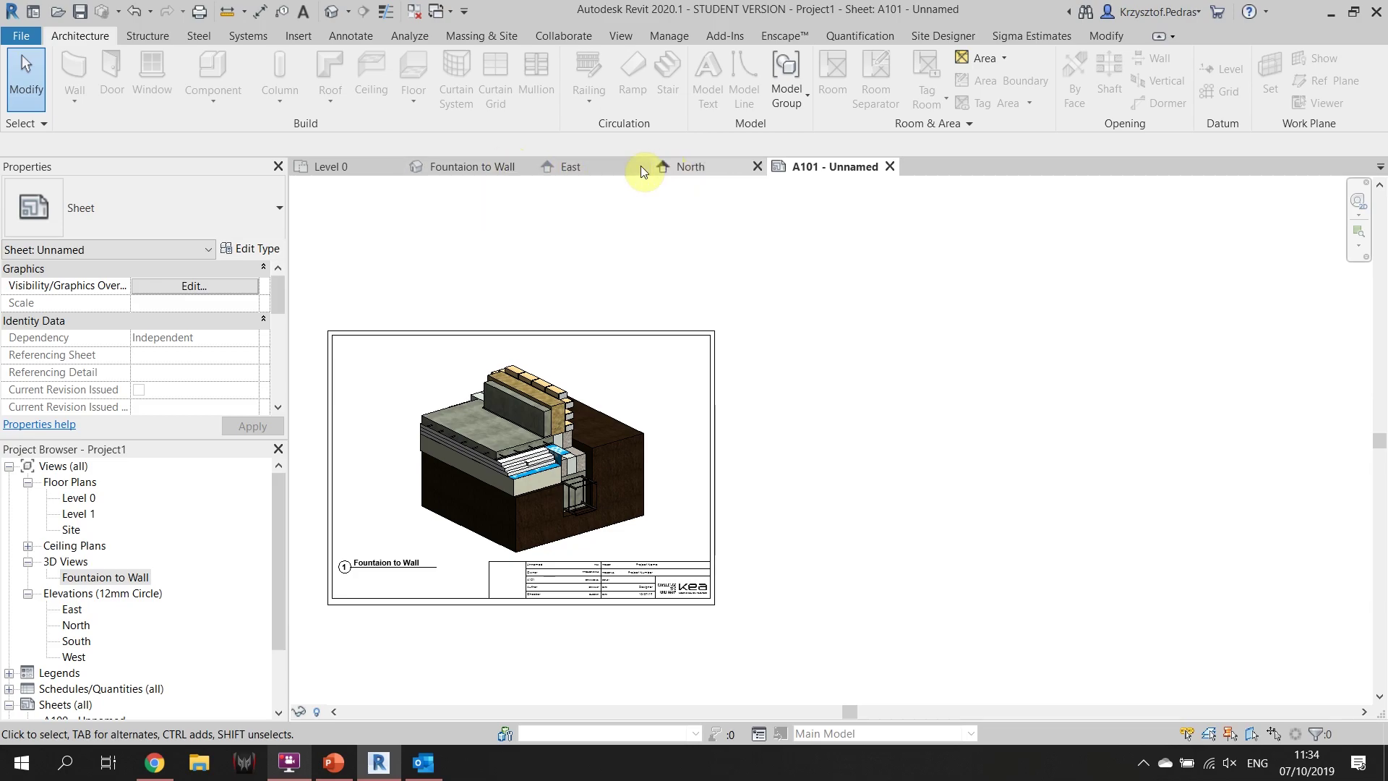
Start a 3.5mm Arial text note in the Fountaion to Wall 3D view and review its type properties without changing them
left_click(481, 167)
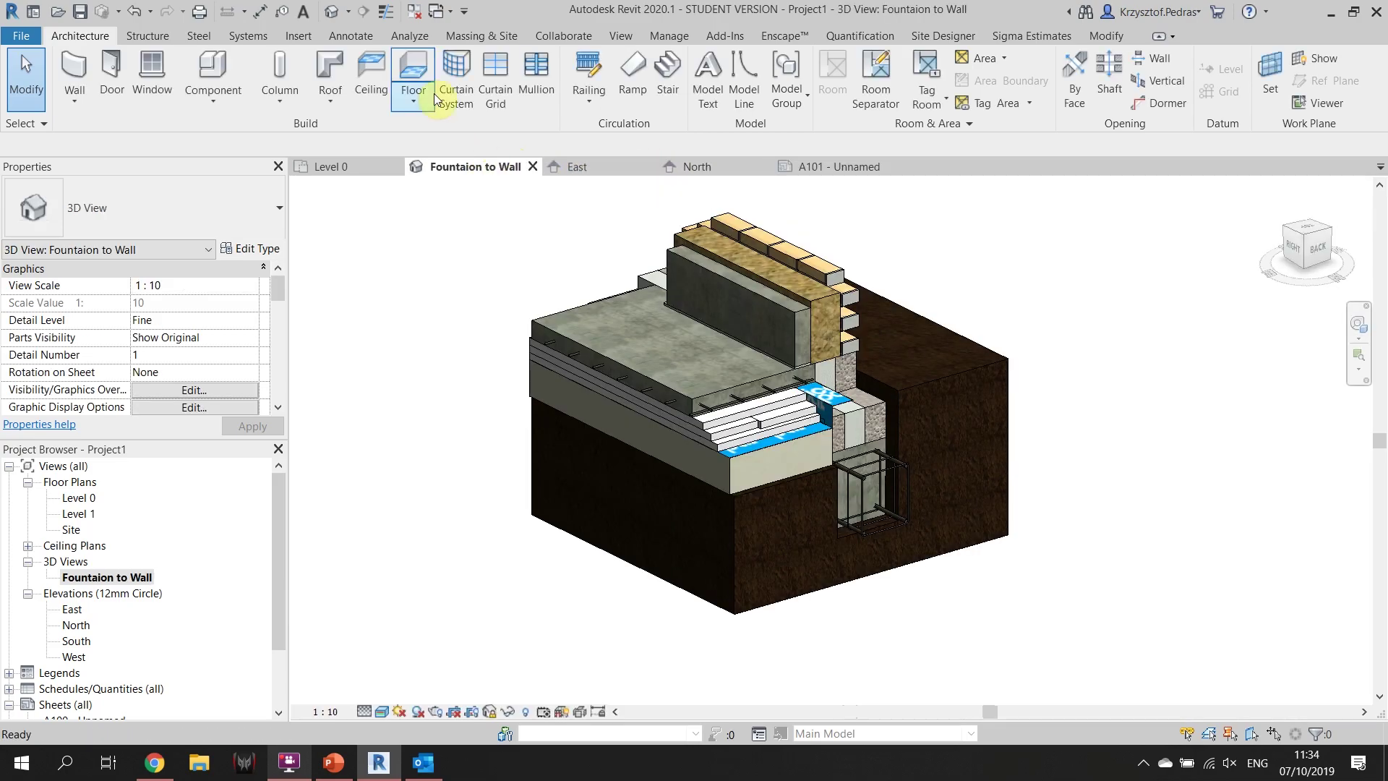
left_click(354, 36)
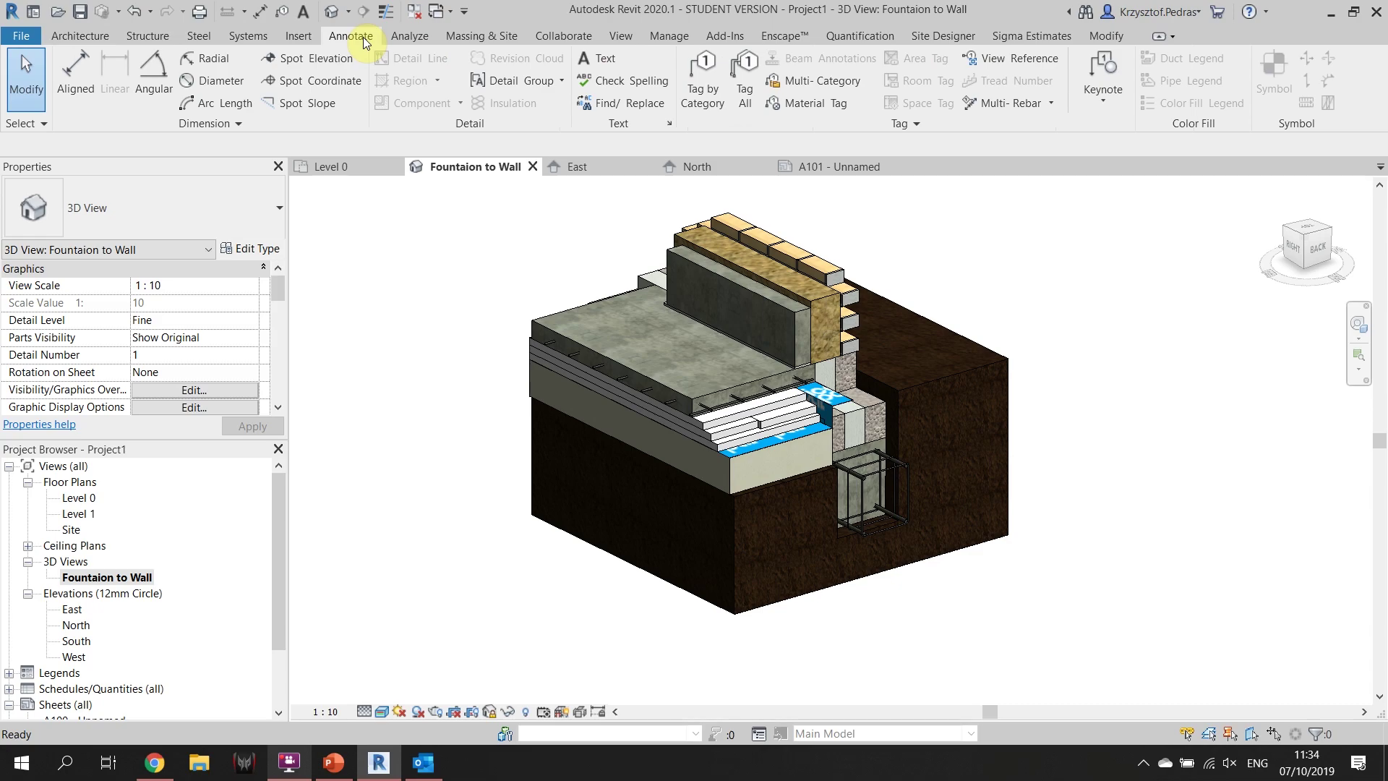
left_click(608, 59)
left_click(125, 214)
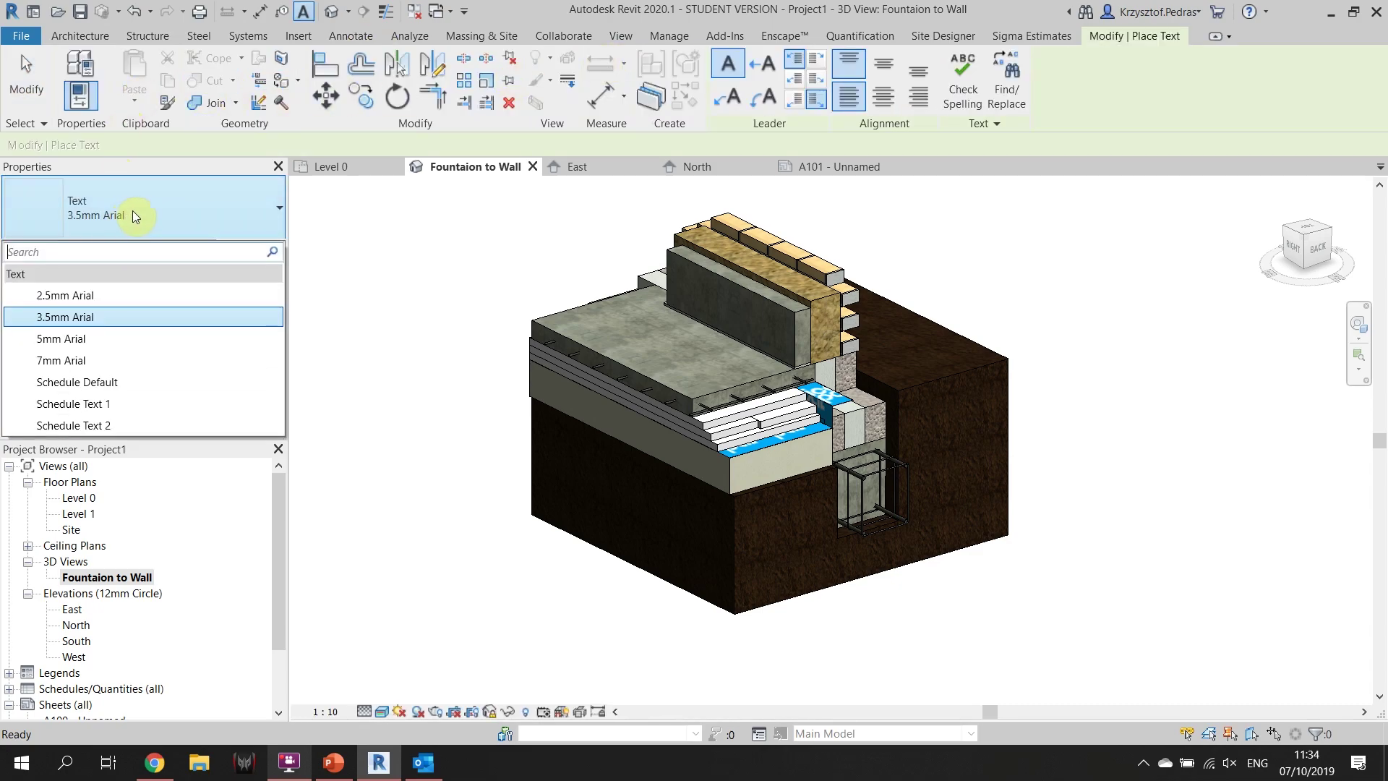
left_click(133, 211)
left_click(253, 248)
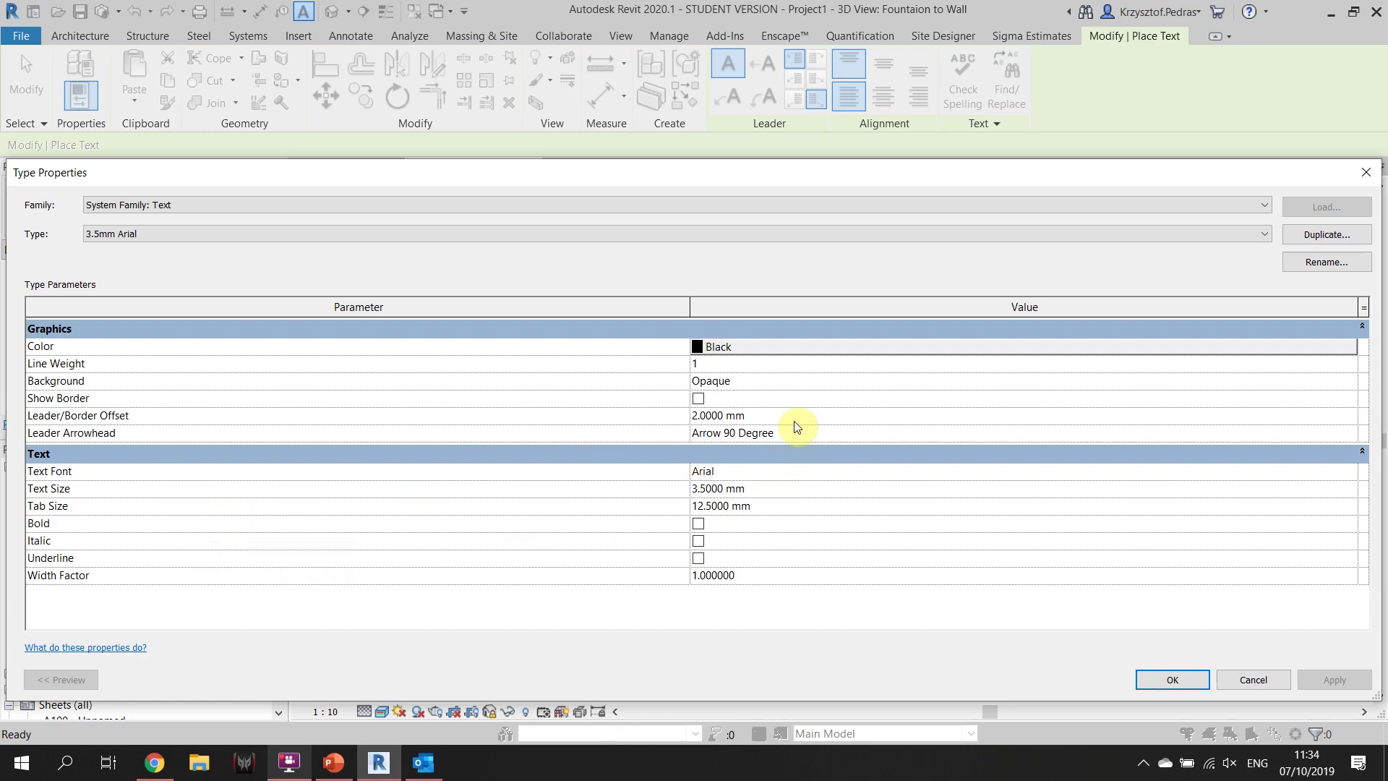
left_click(1371, 174)
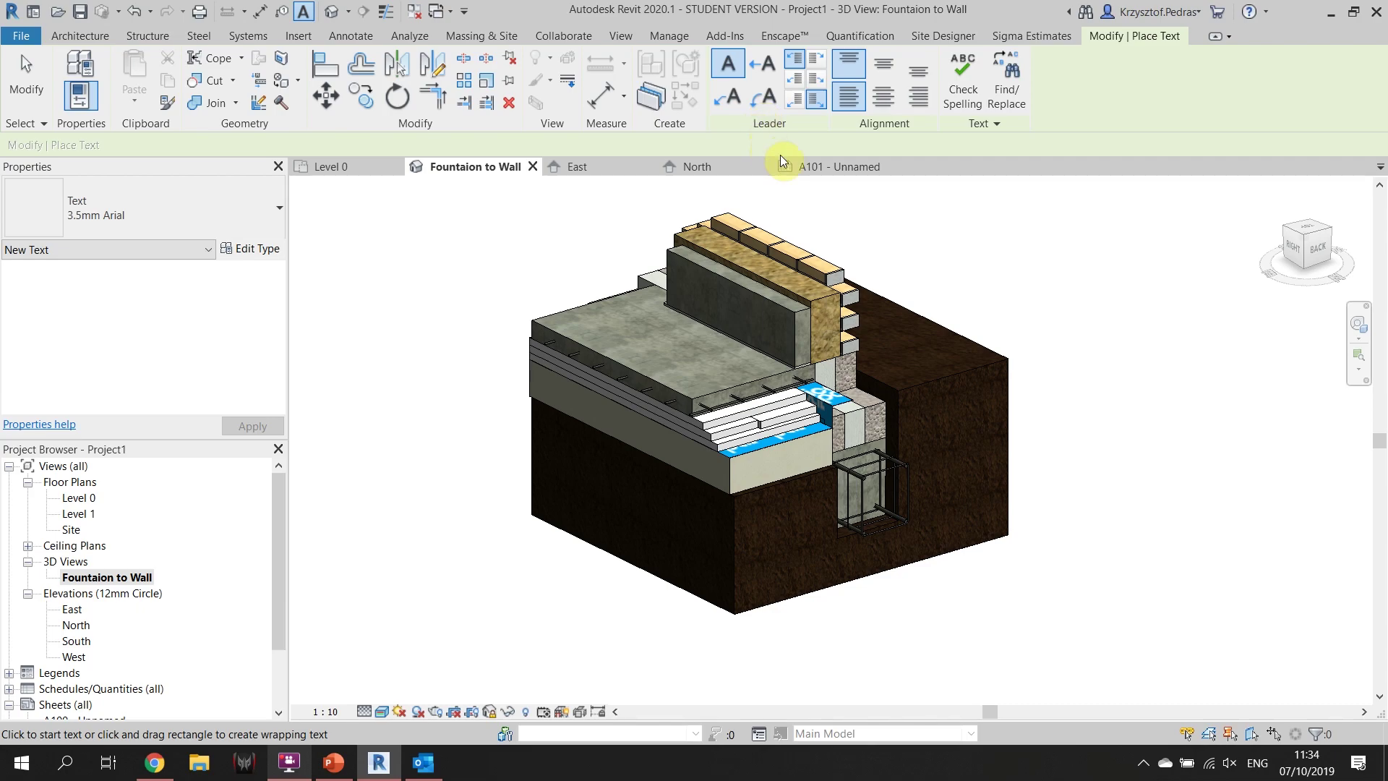
Place the note "Rock Wool" beside the detail with a two-segment leader pointing at the wall insulation
left_click(736, 94)
middle_click_drag(813, 361, 686, 408)
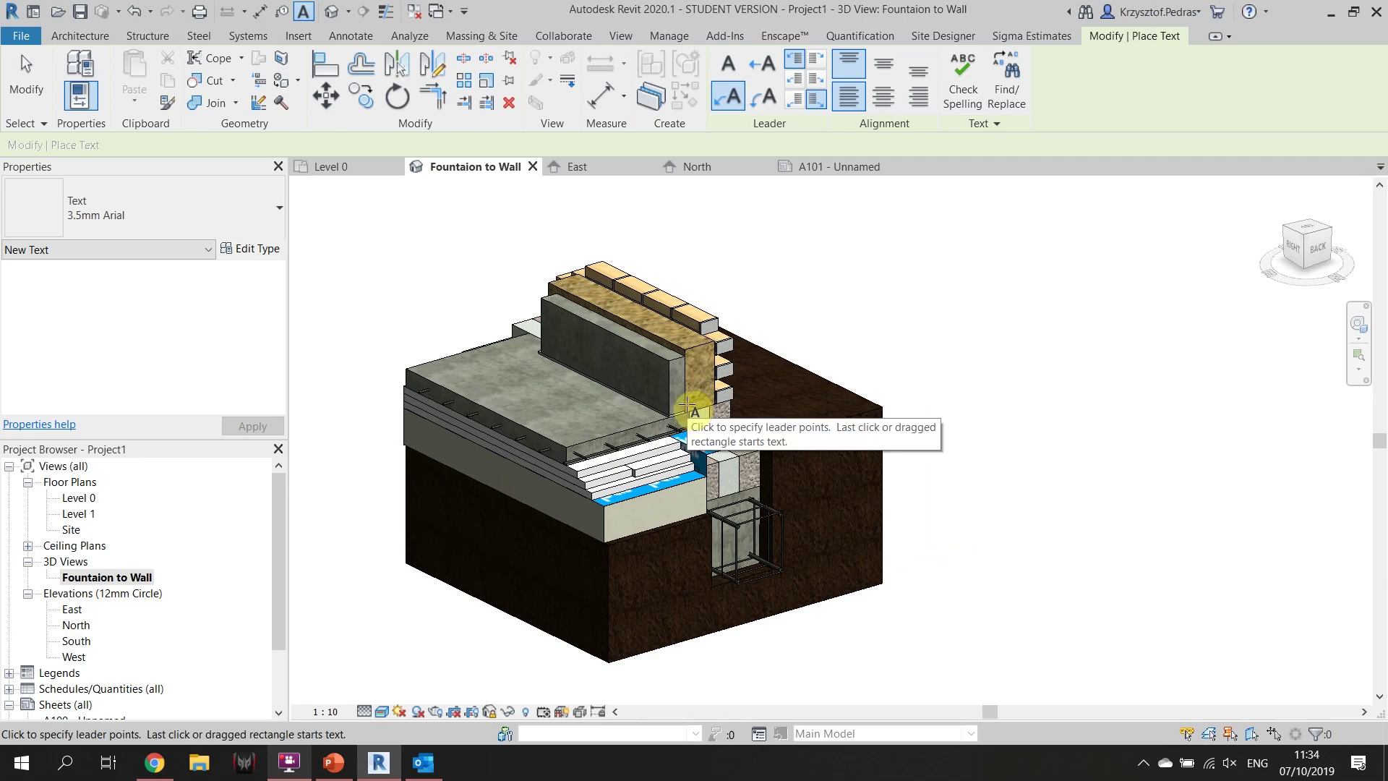
middle_click_drag(735, 384, 699, 457)
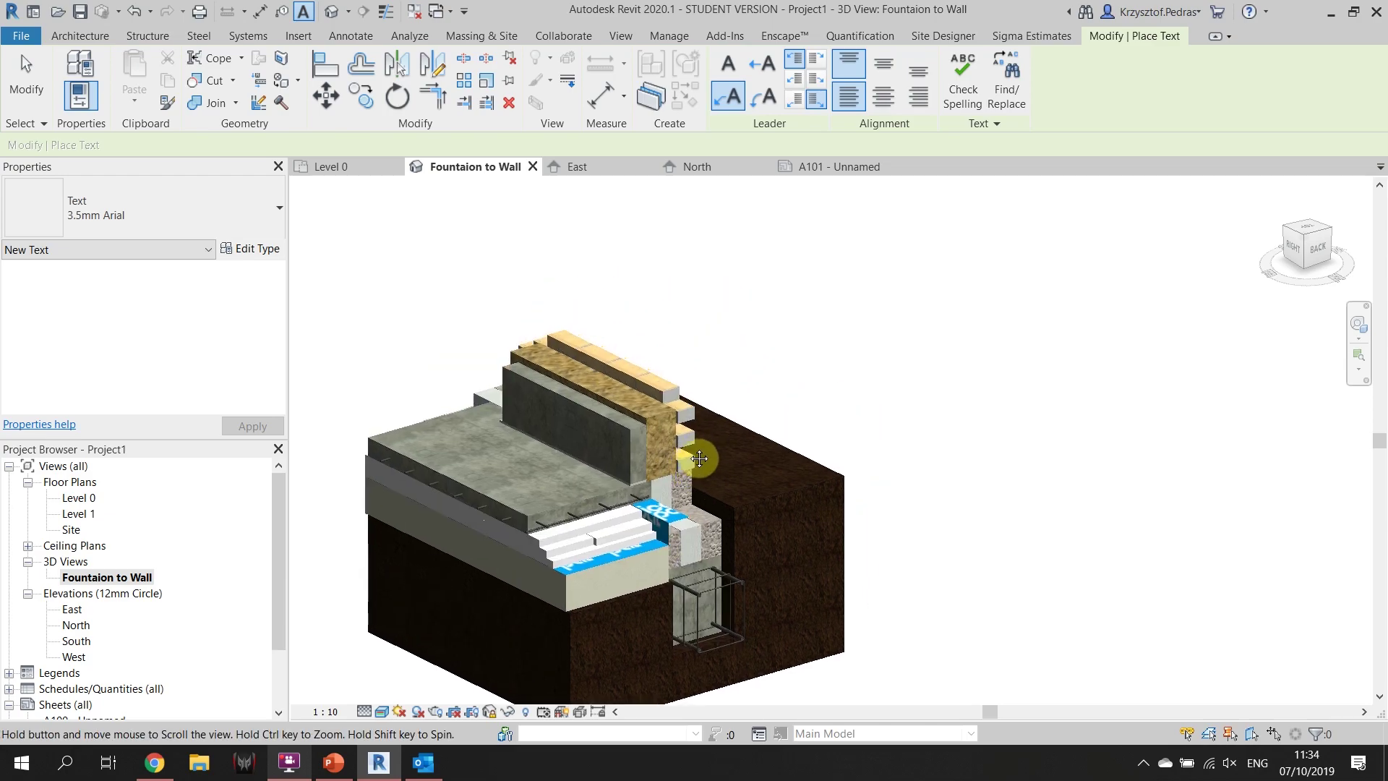
scroll(694, 416, "up", 2)
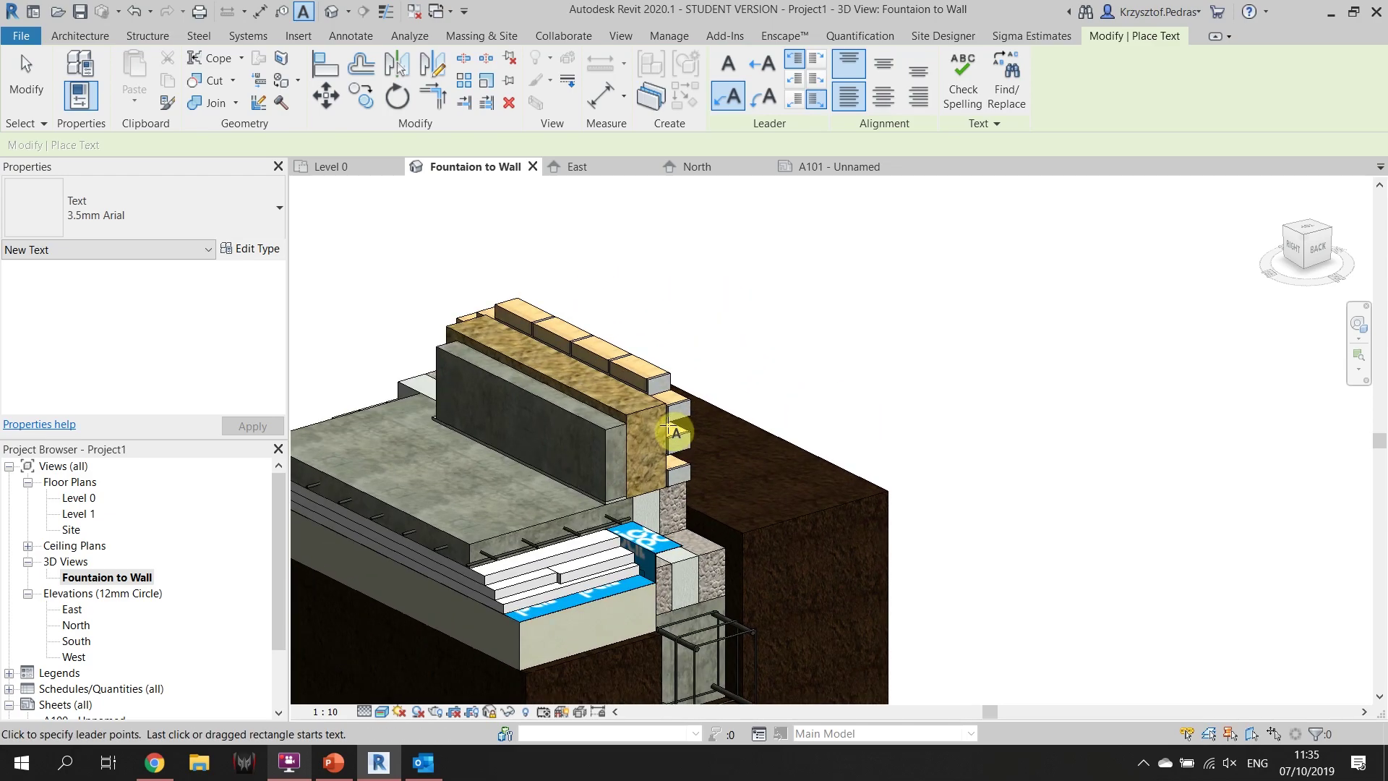
left_click(765, 349)
scroll(953, 348, "down", 2)
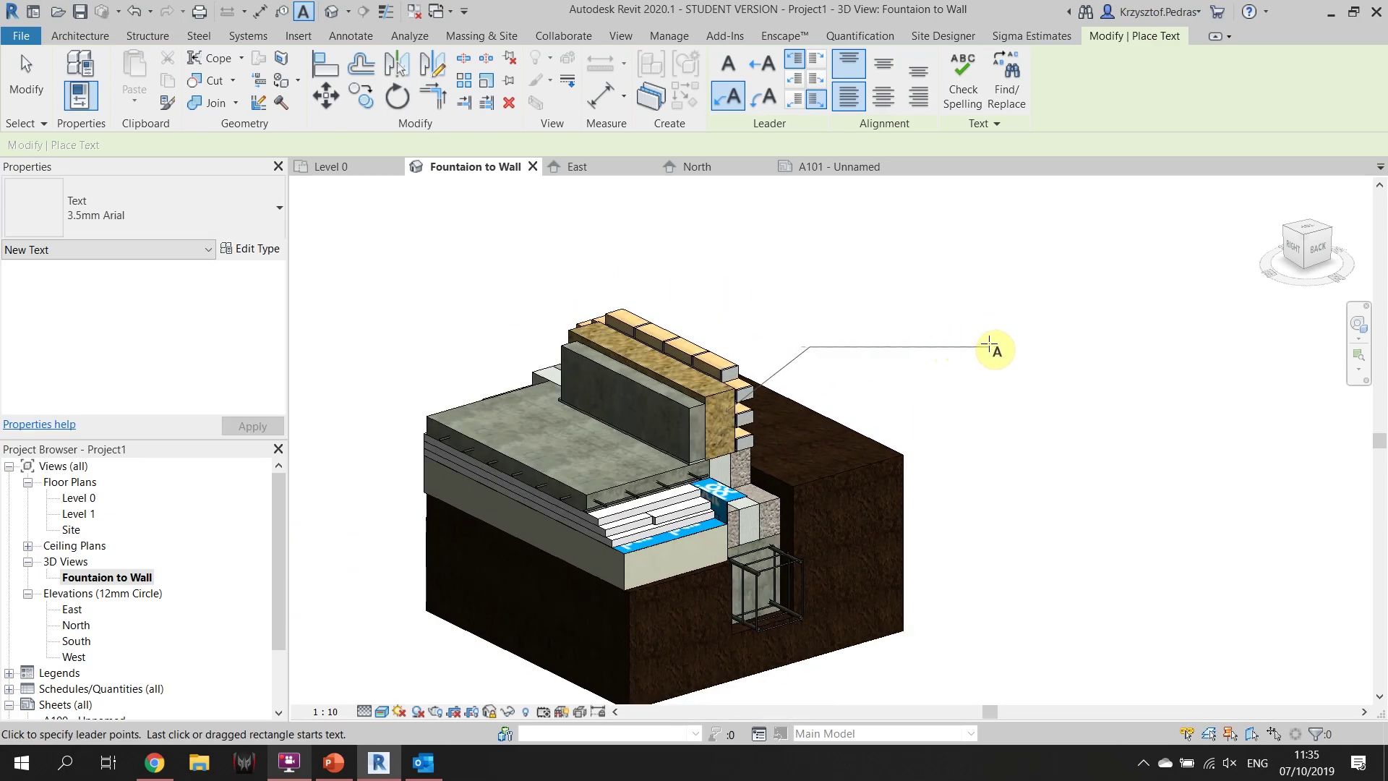
left_click(990, 345)
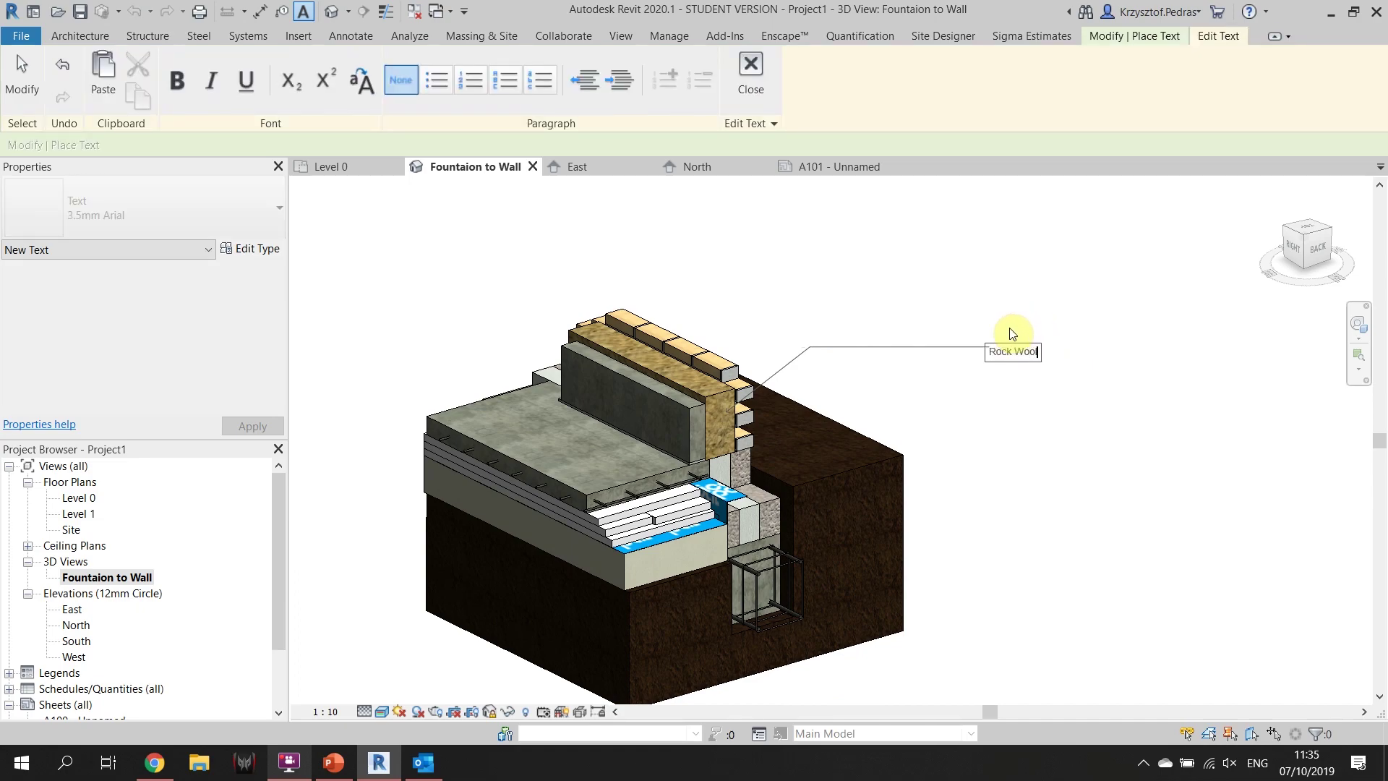
left_click(1026, 294)
left_click(1032, 294)
Set the leader arrowhead of the 3.5mm Arial text type to Filled Dot 3mm after trying Heavy End 3mm
left_click(920, 344)
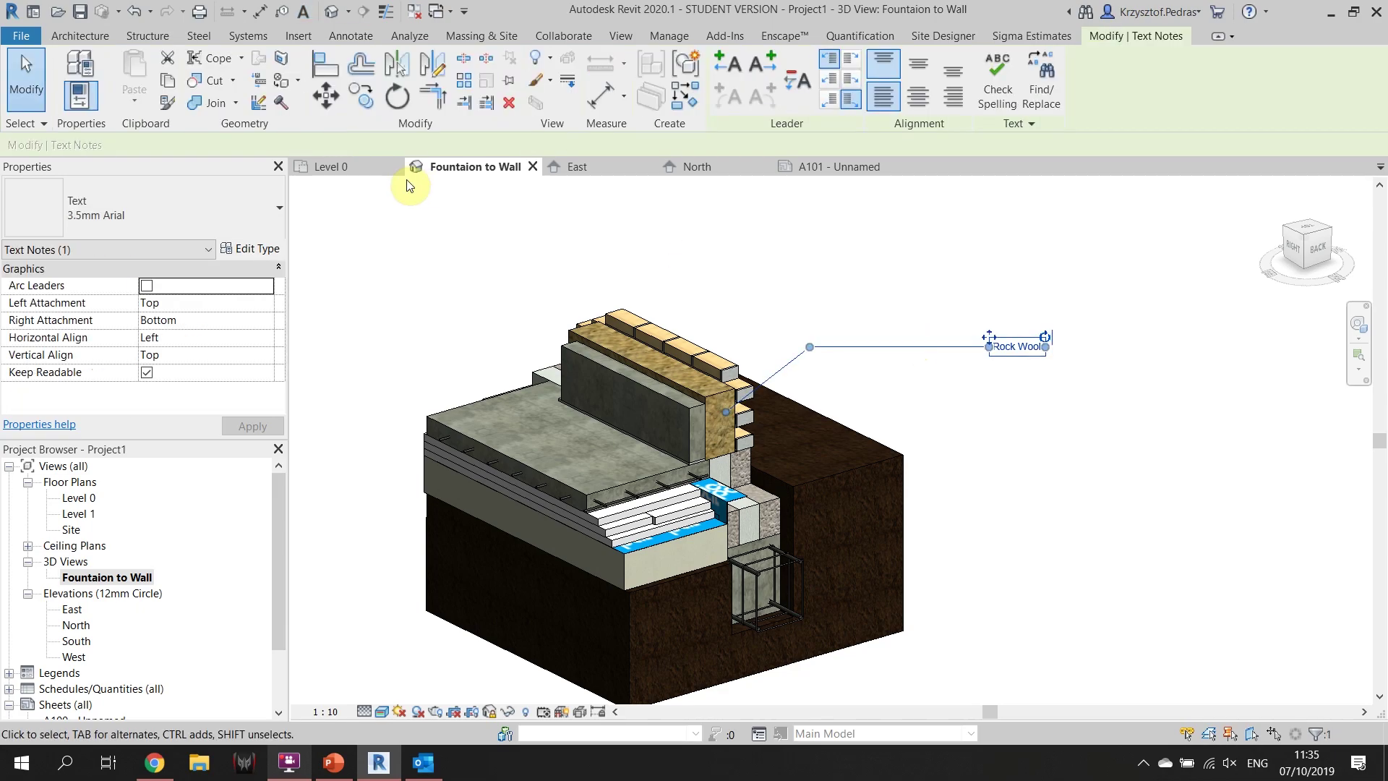
left_click(261, 248)
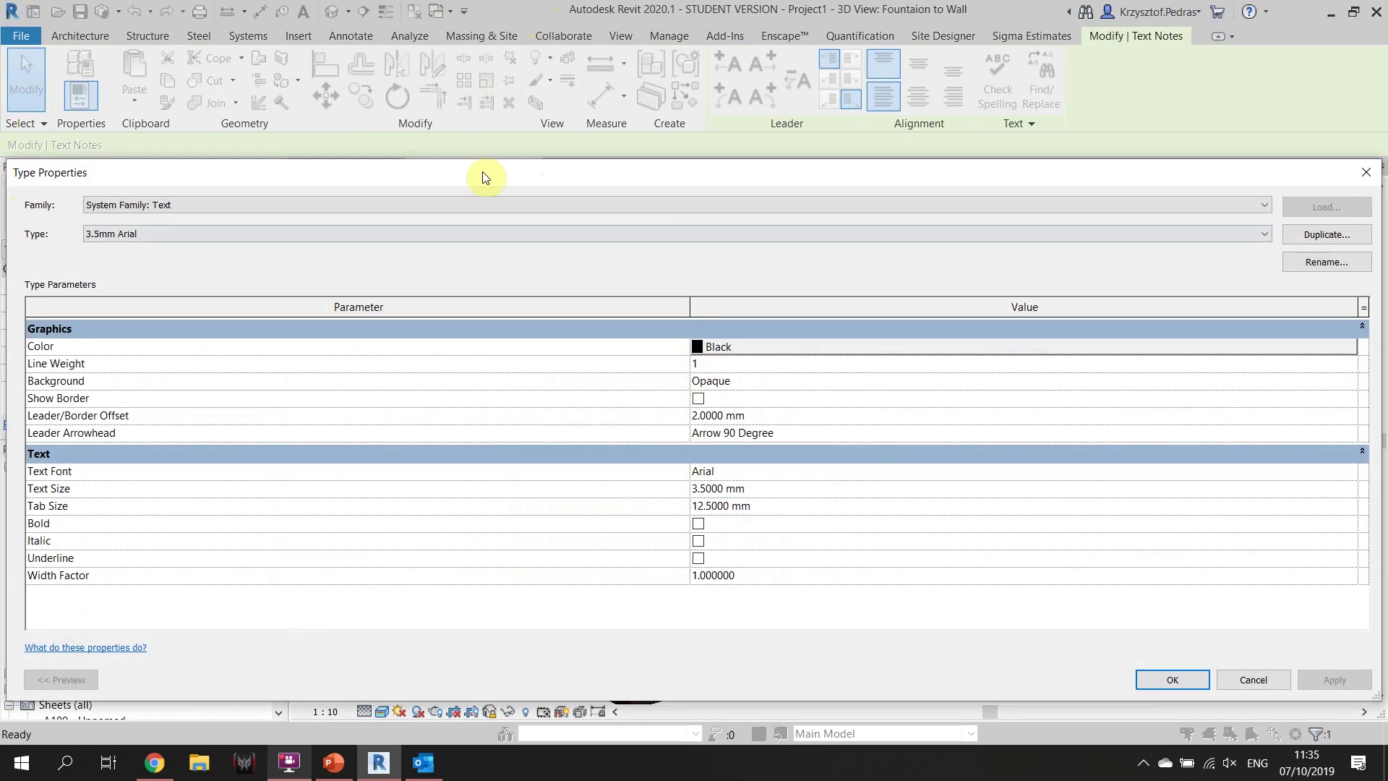
left_click(1346, 434)
scroll(929, 477, "down", 3)
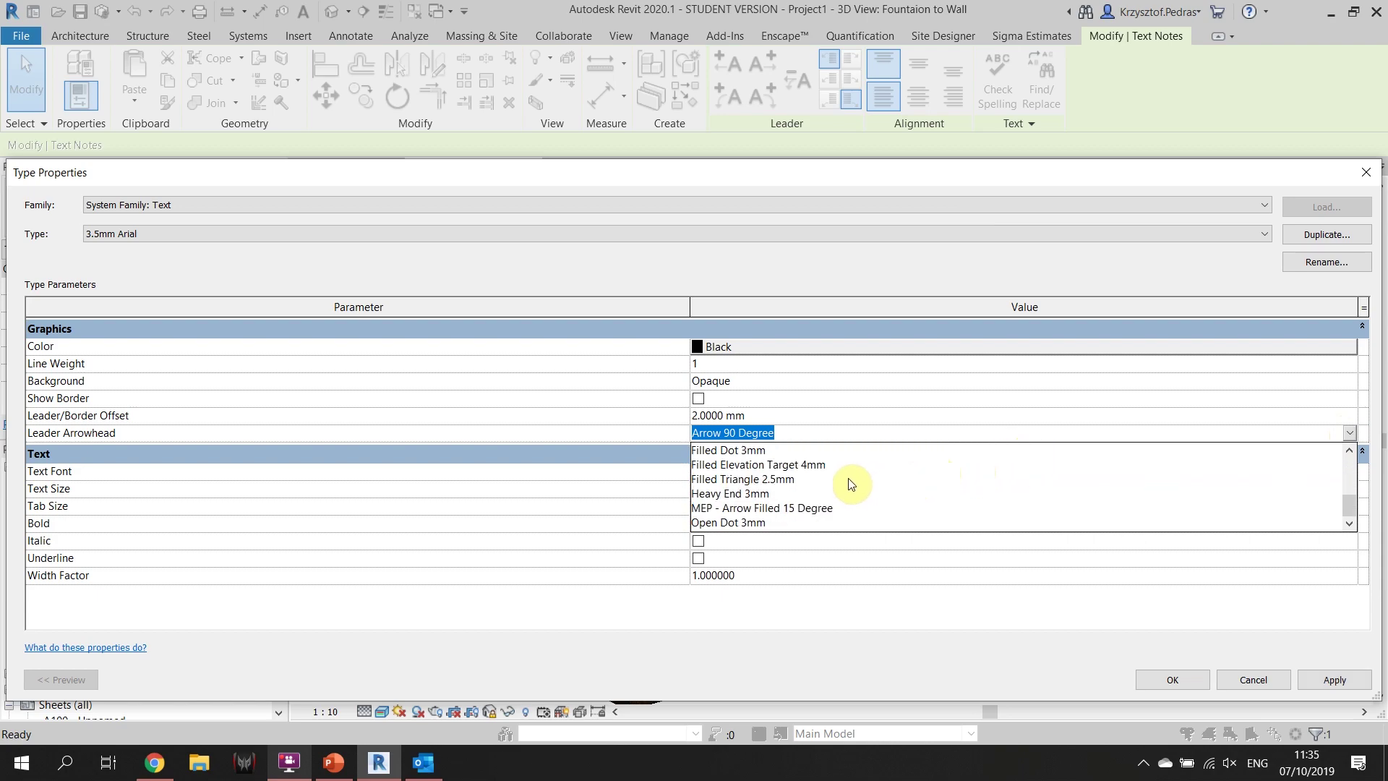
scroll(775, 521, "up", 2)
scroll(773, 506, "down", 2)
left_click(772, 495)
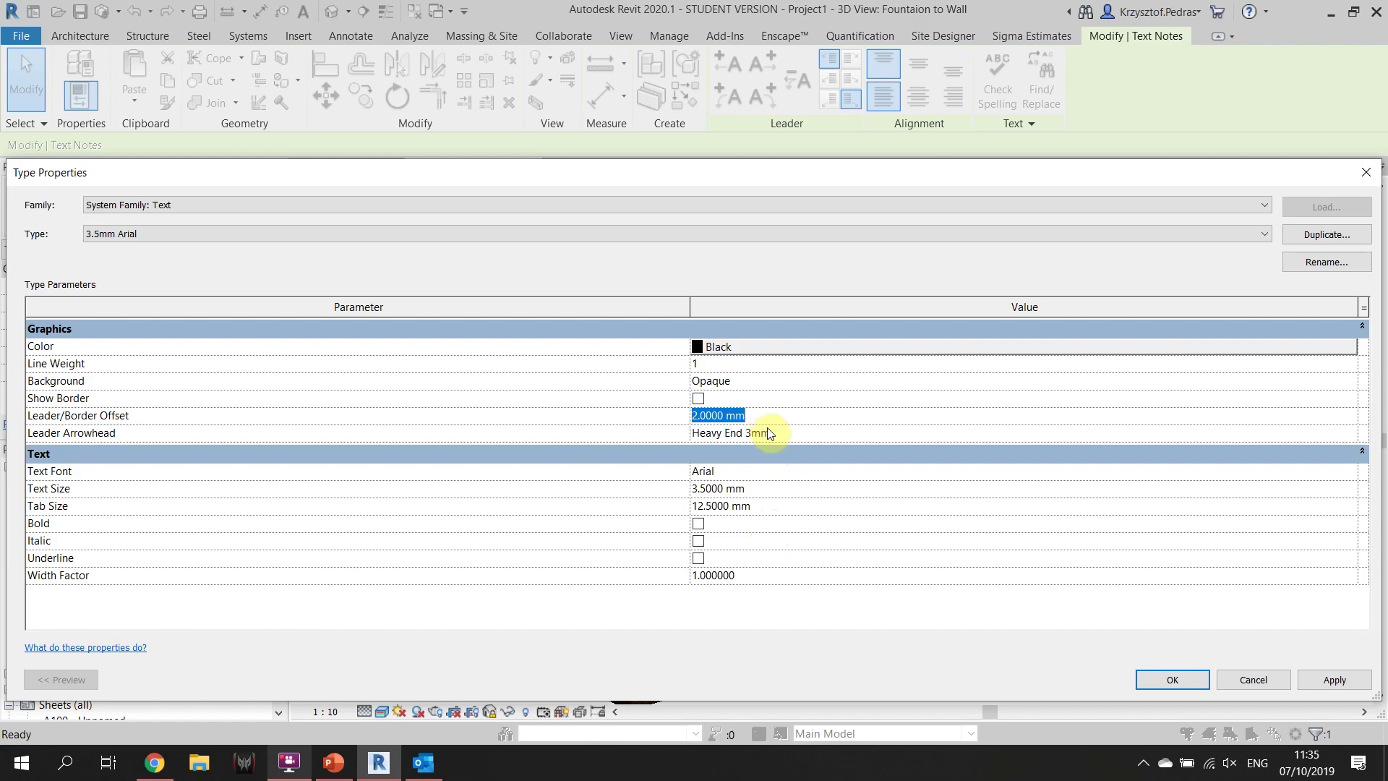
left_click(1349, 433)
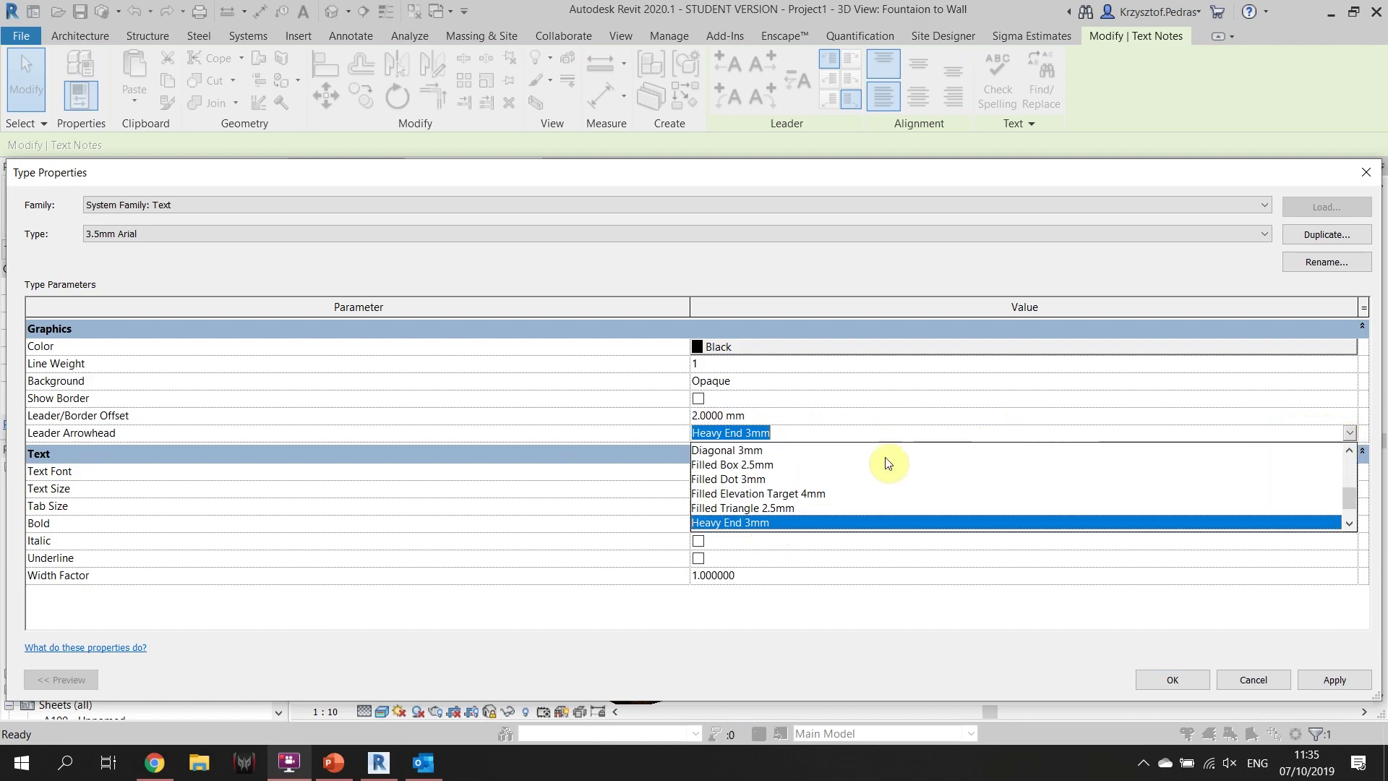
left_click(798, 481)
left_click(1172, 679)
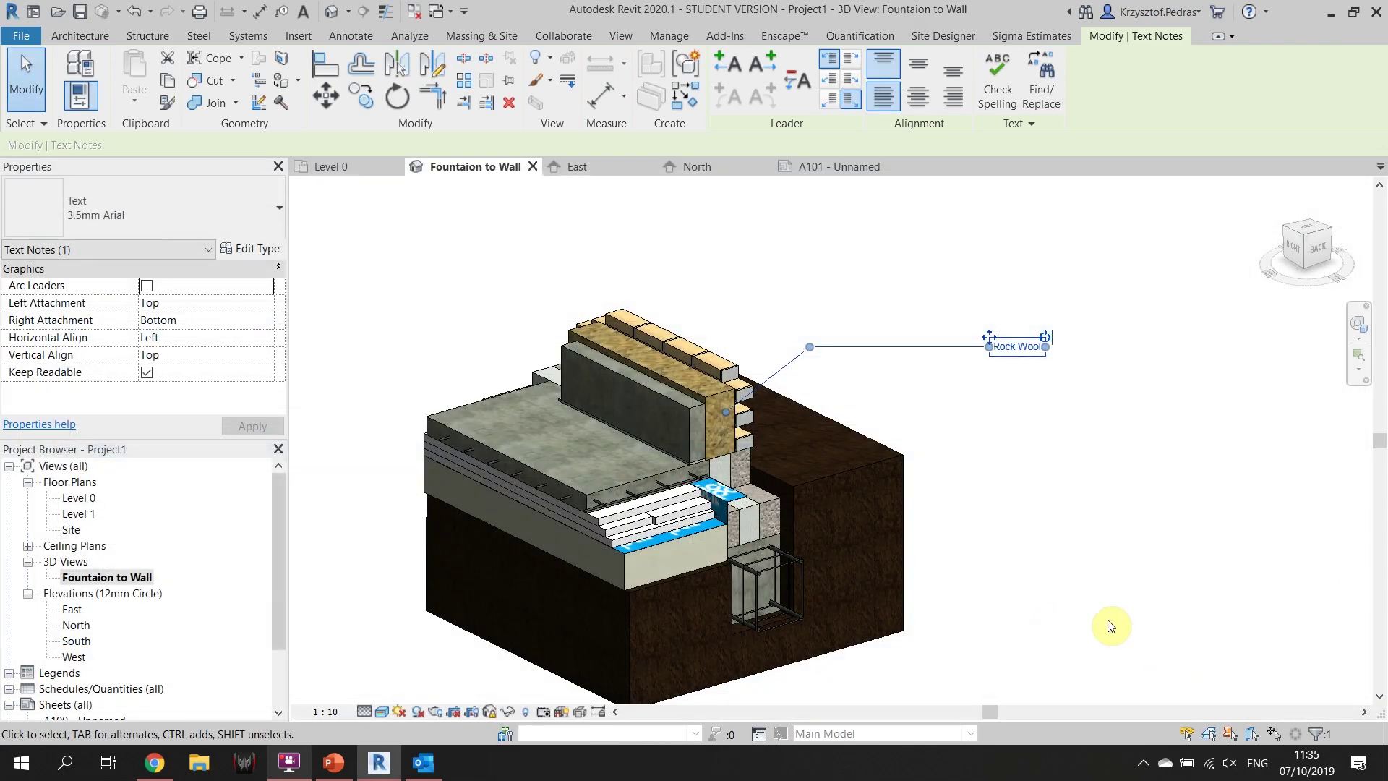
left_click(817, 371)
Check the Rock Wool note in the 3D view and on sheet A101, and return to the 3D view
scroll(817, 371, "up", 2)
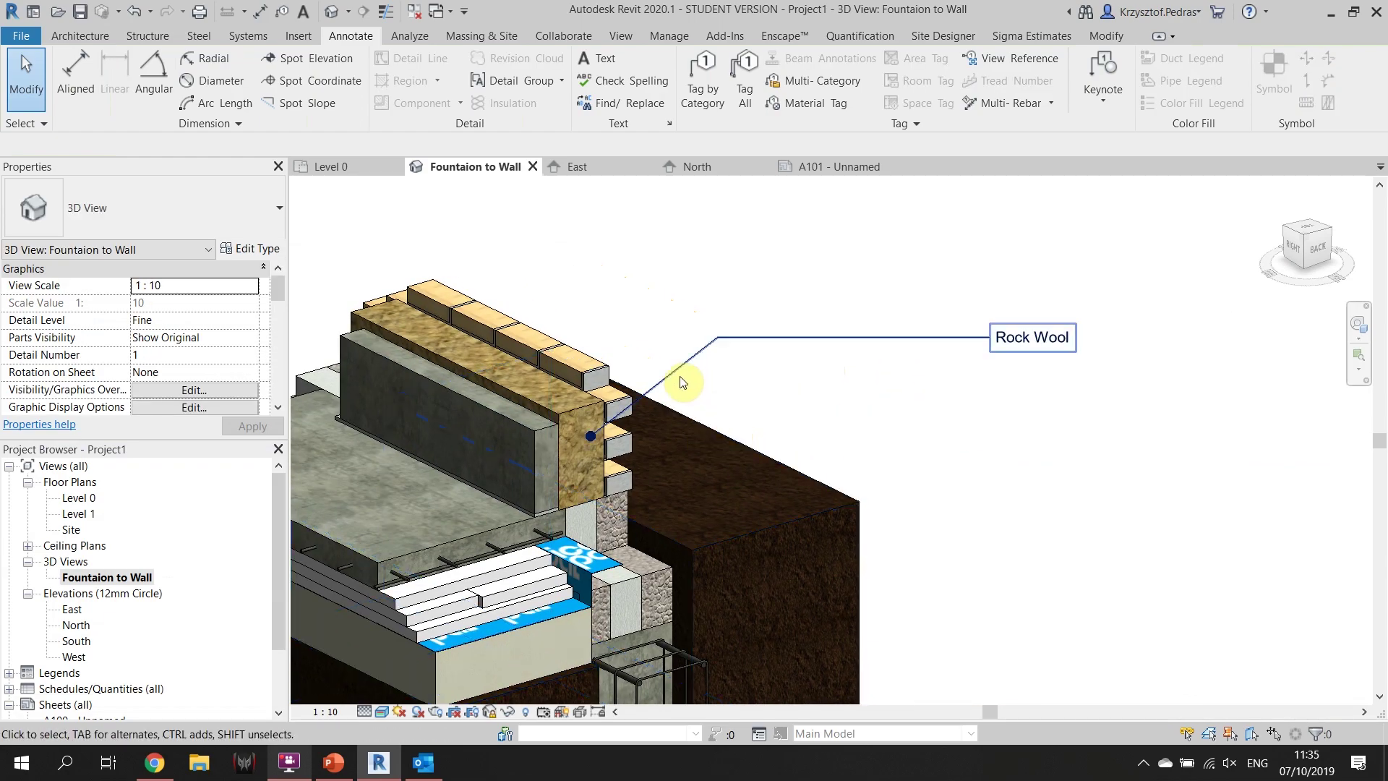
scroll(806, 361, "down", 5)
middle_click_drag(809, 394, 796, 411)
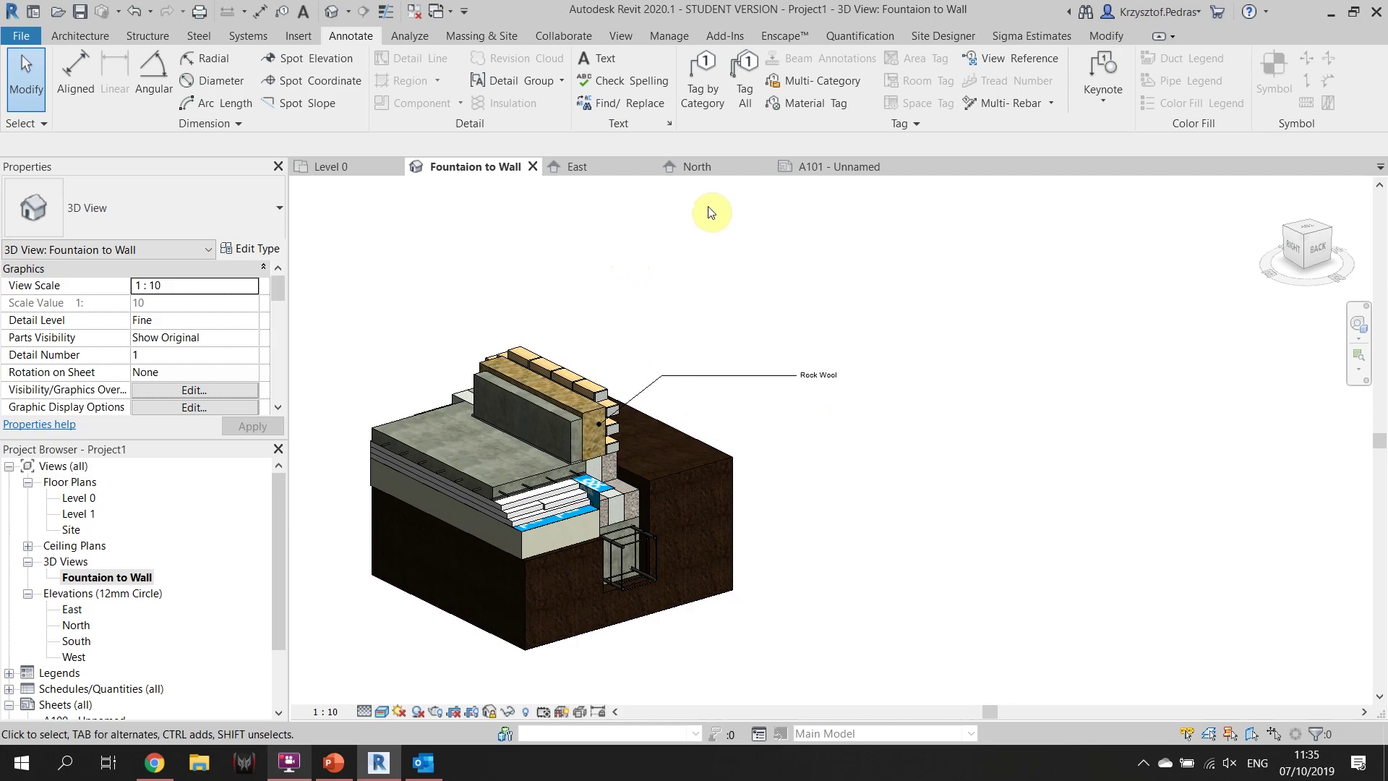
left_click(830, 170)
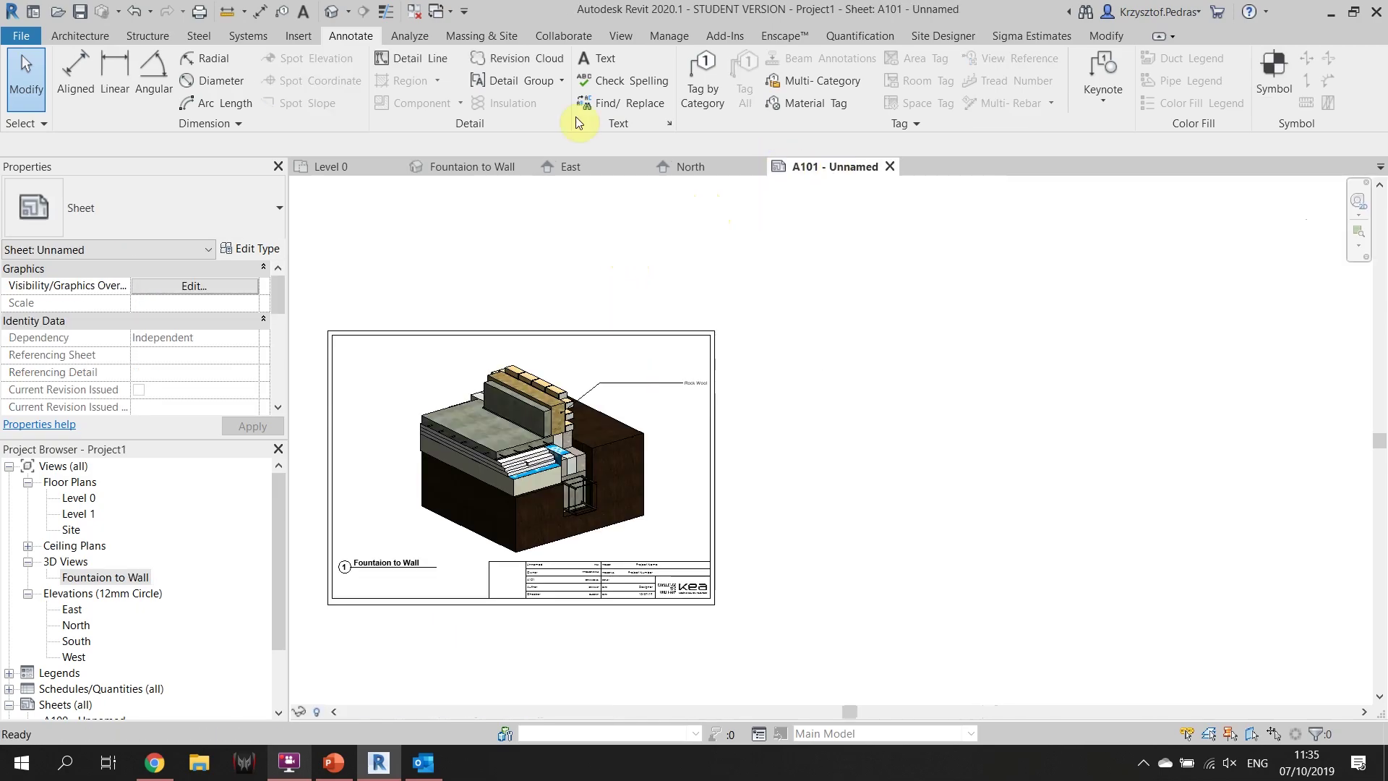
left_click(493, 164)
scroll(725, 329, "down", 2)
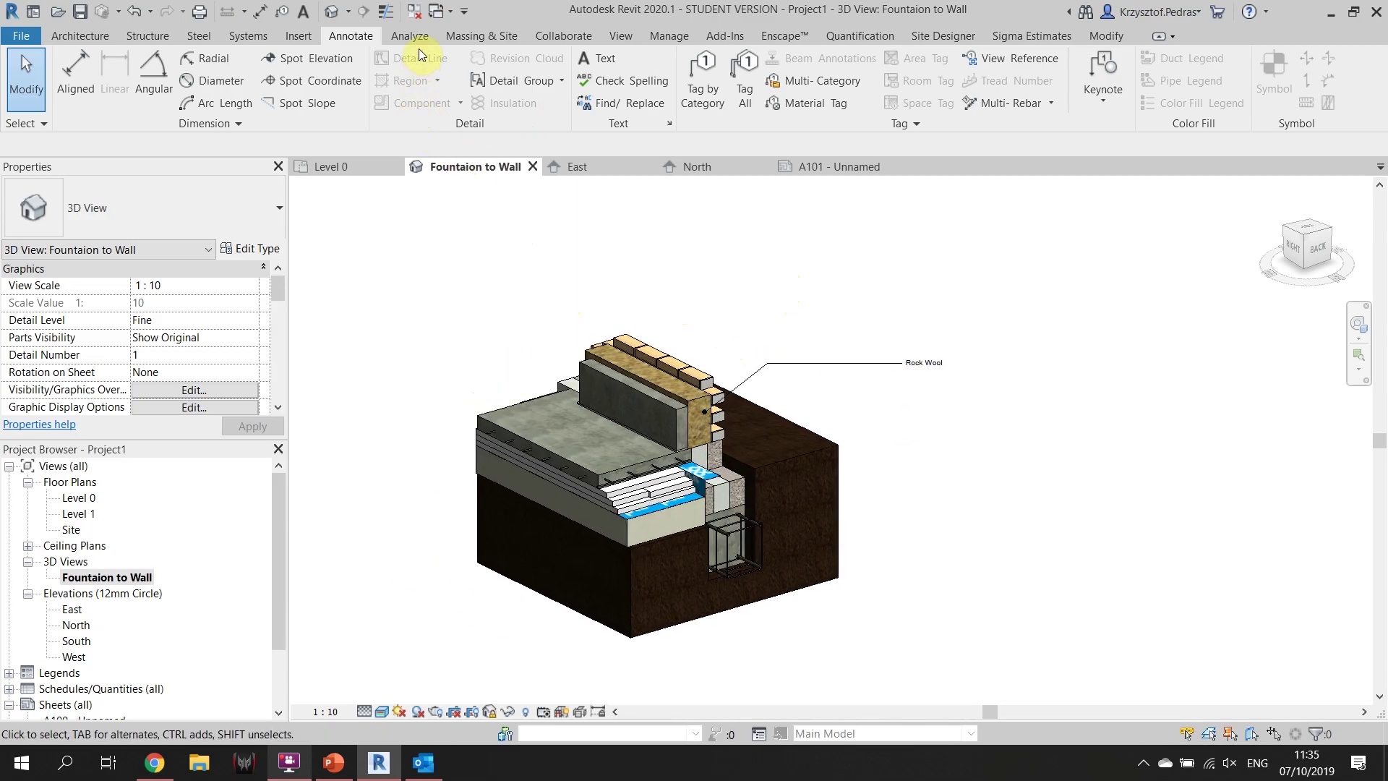
left_click(631, 35)
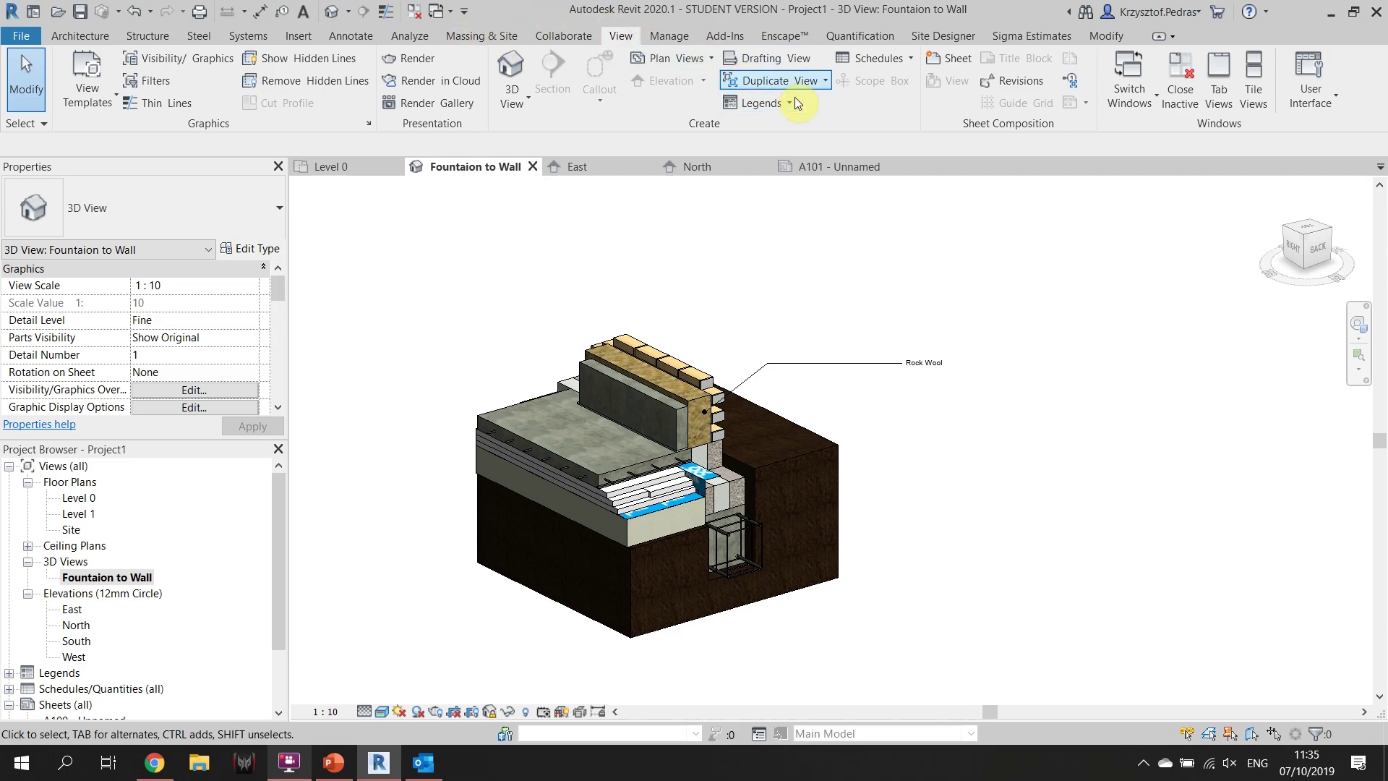
left_click(793, 36)
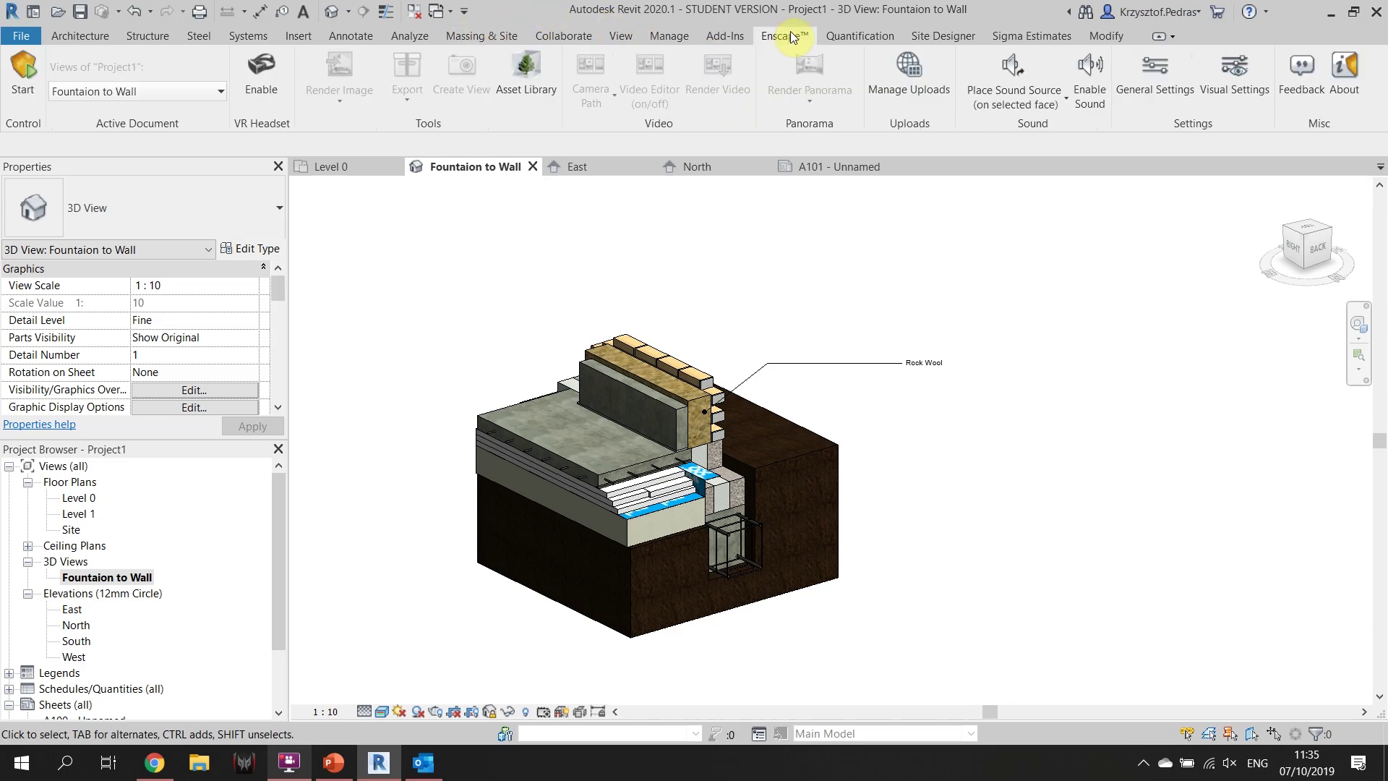
Render only a region enclosing the 3D detail, using Draft quality and screen resolution
left_click(622, 36)
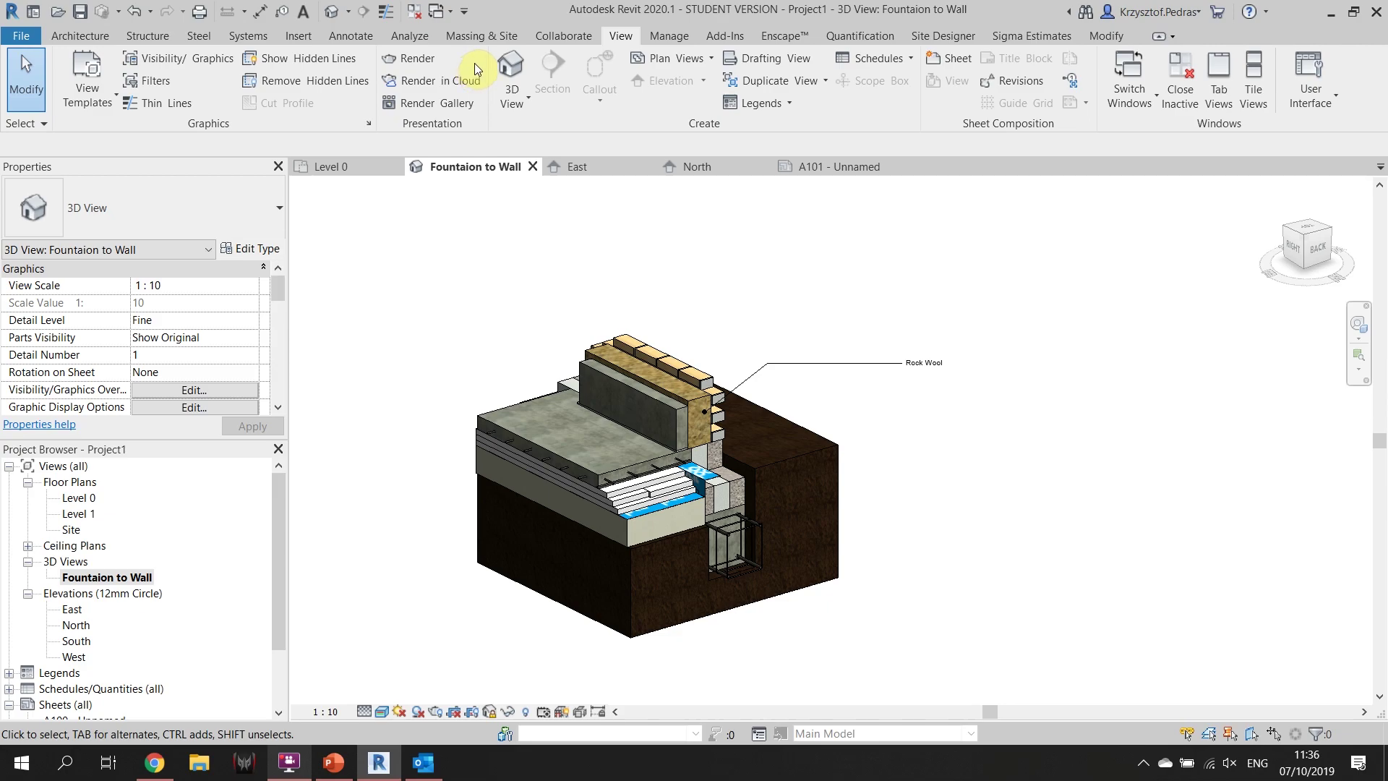
left_click(417, 62)
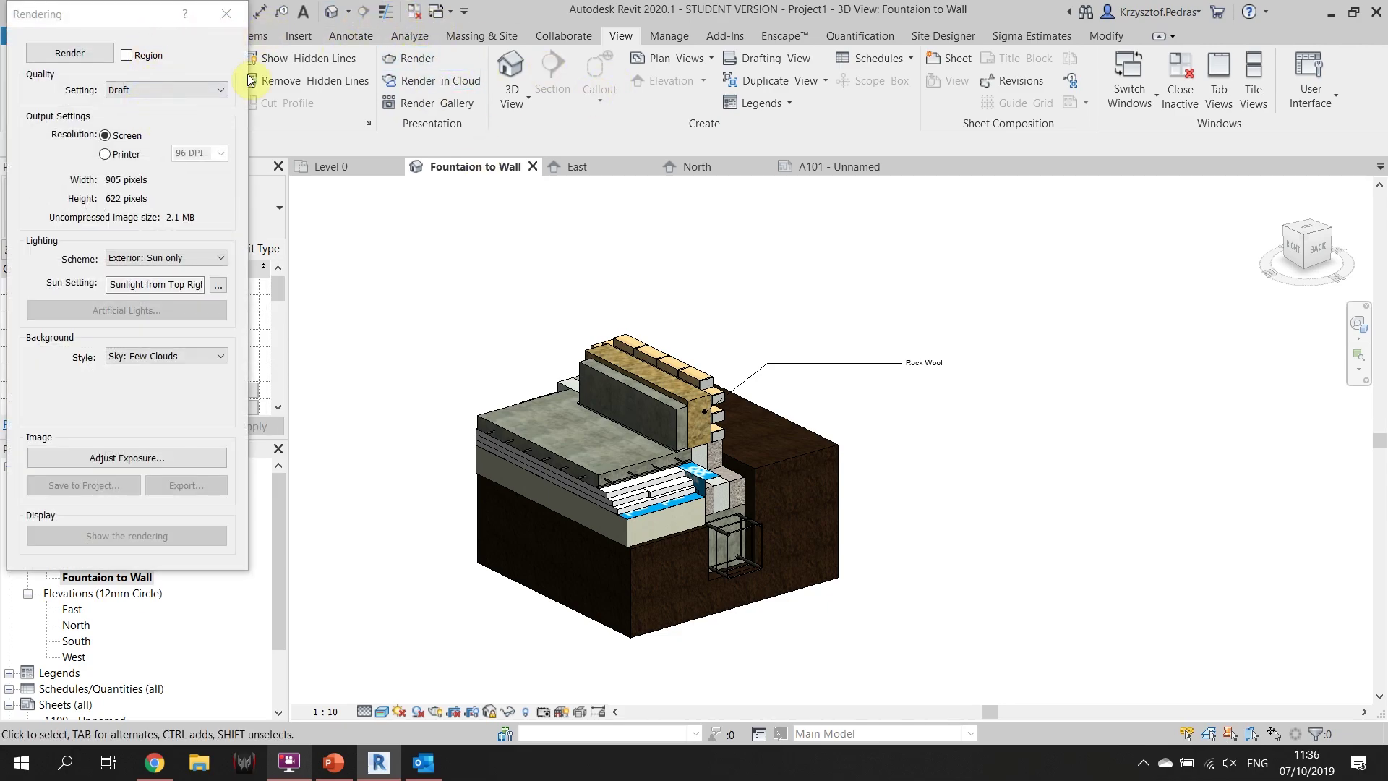
left_click(146, 55)
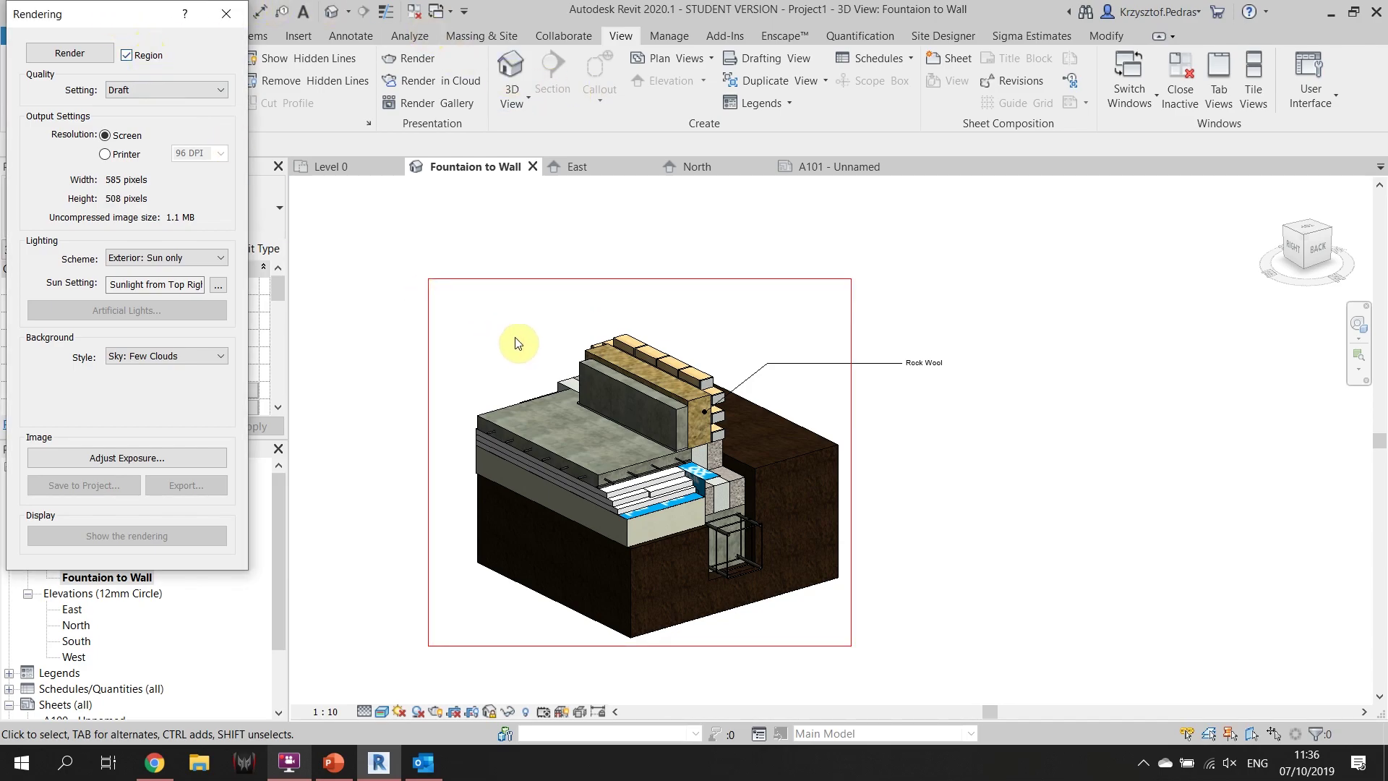
left_click(611, 280)
left_click(865, 273)
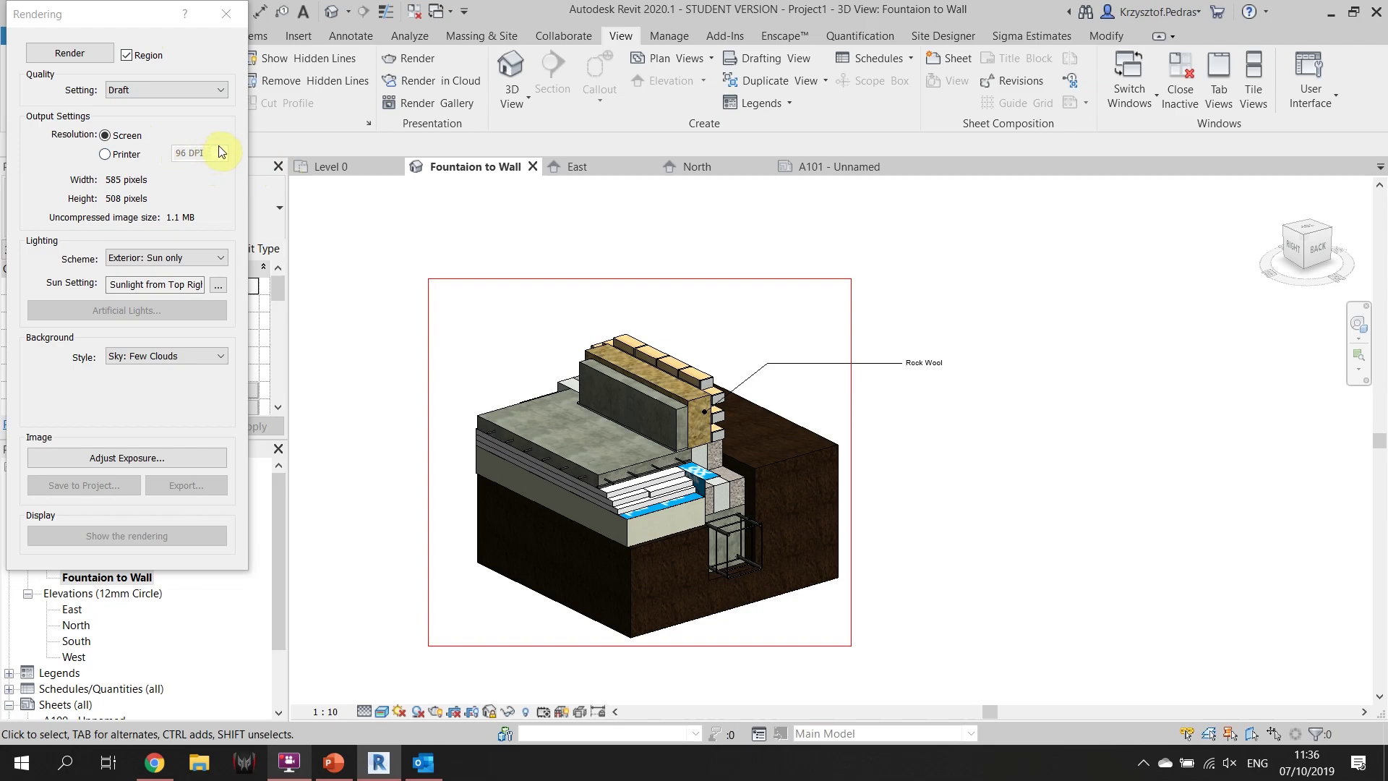
left_click(172, 84)
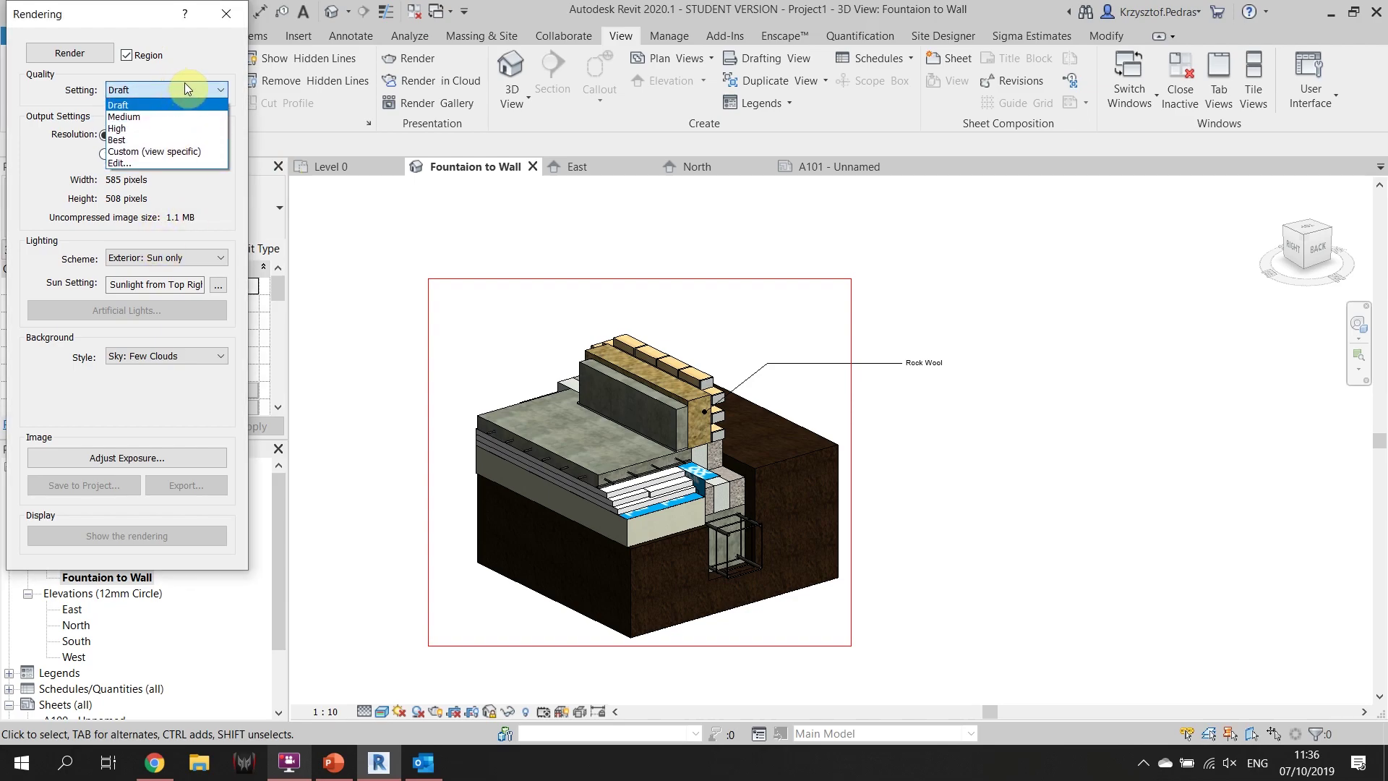
left_click(186, 81)
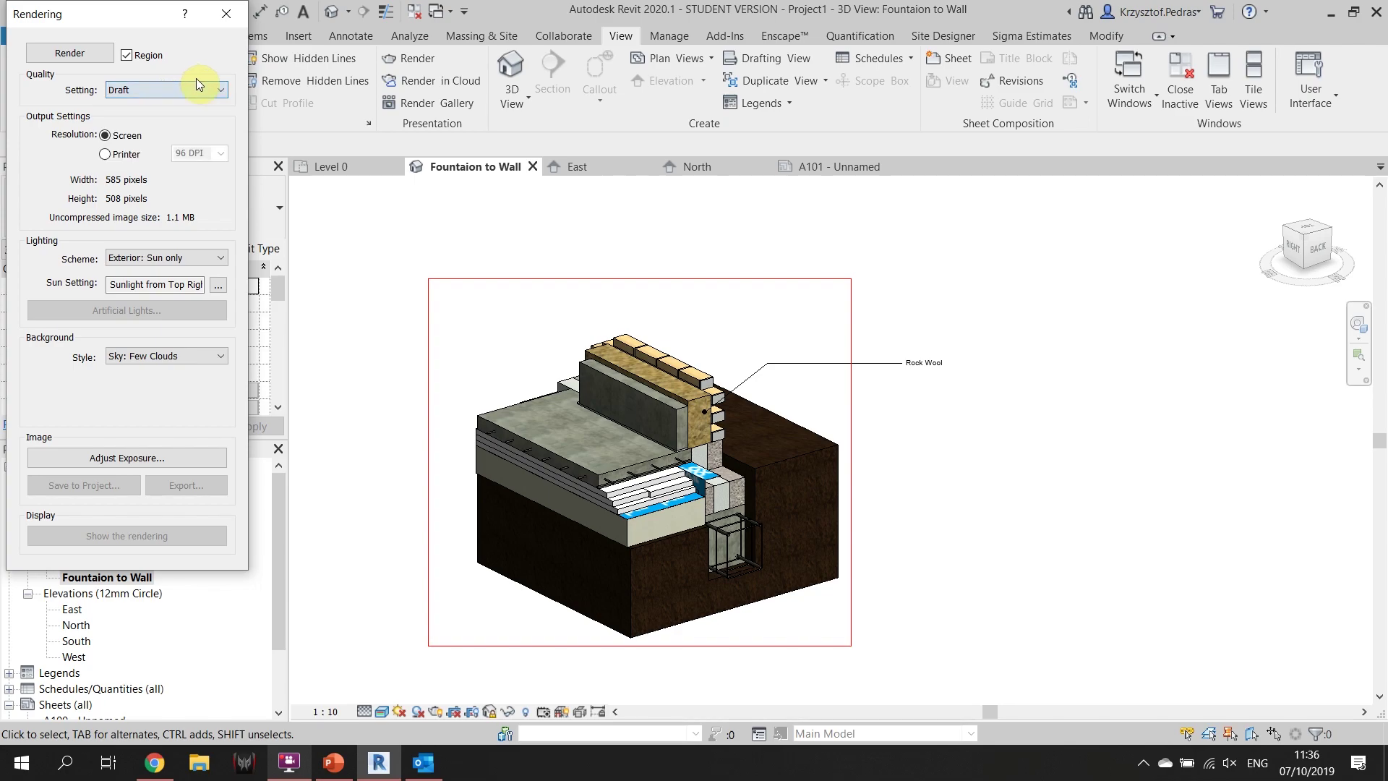
left_click(64, 51)
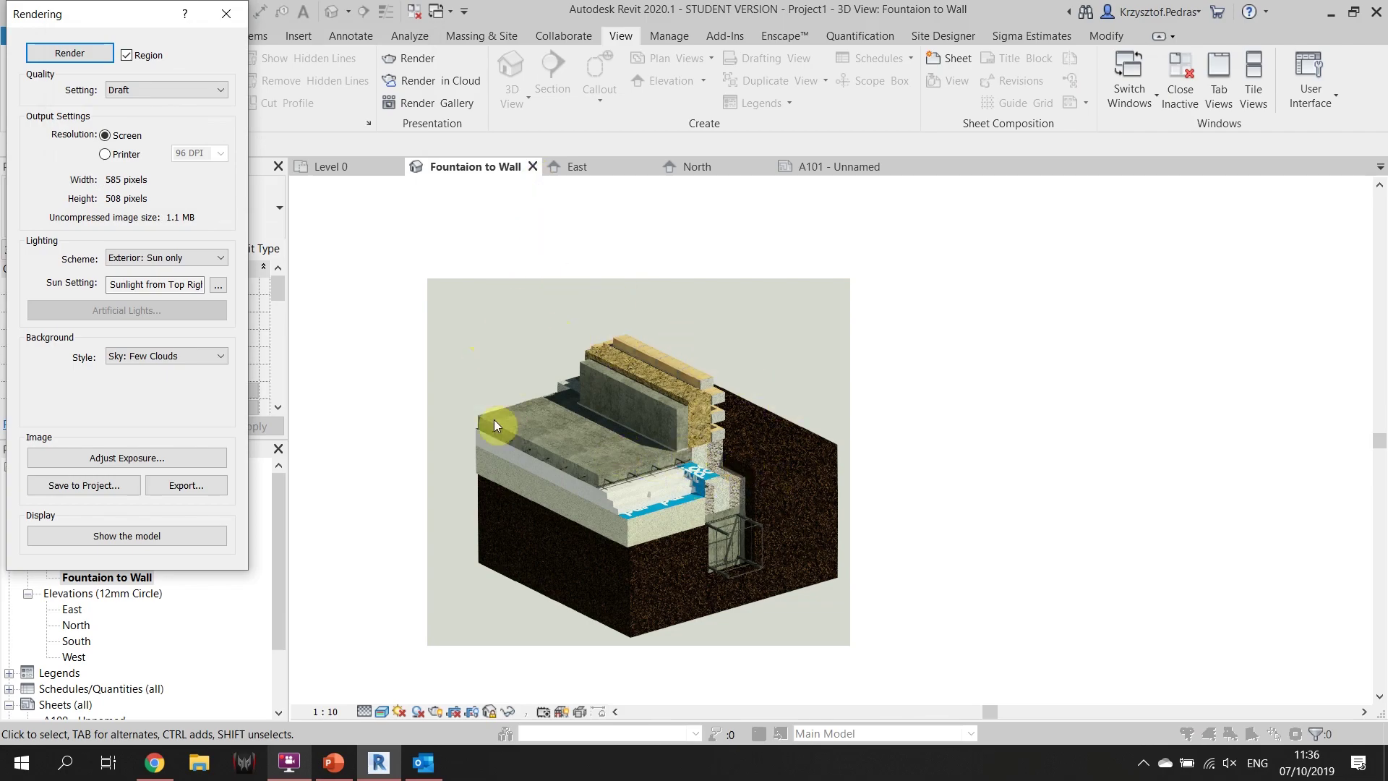
Set the rendering background style to Color with solid white as the background colour
left_click(137, 354)
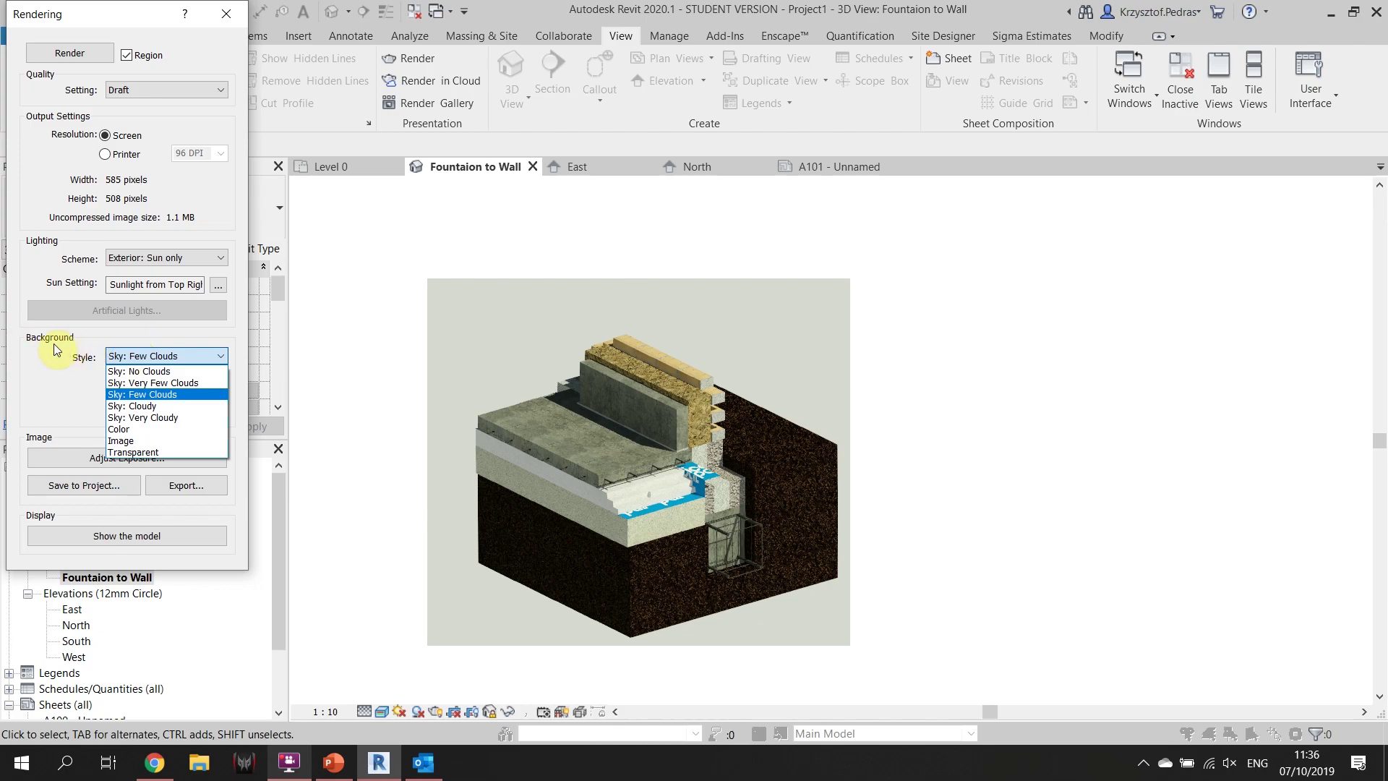
left_click(147, 430)
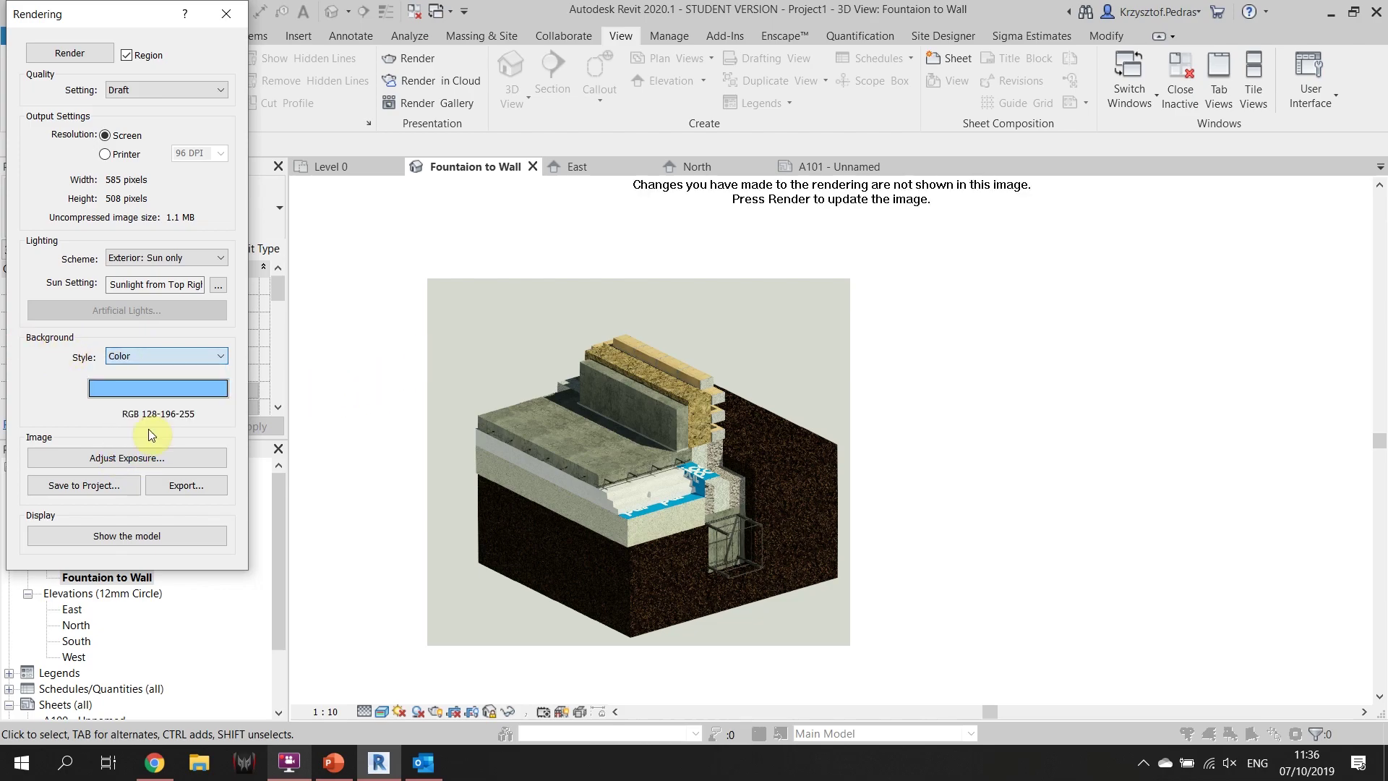
left_click(197, 388)
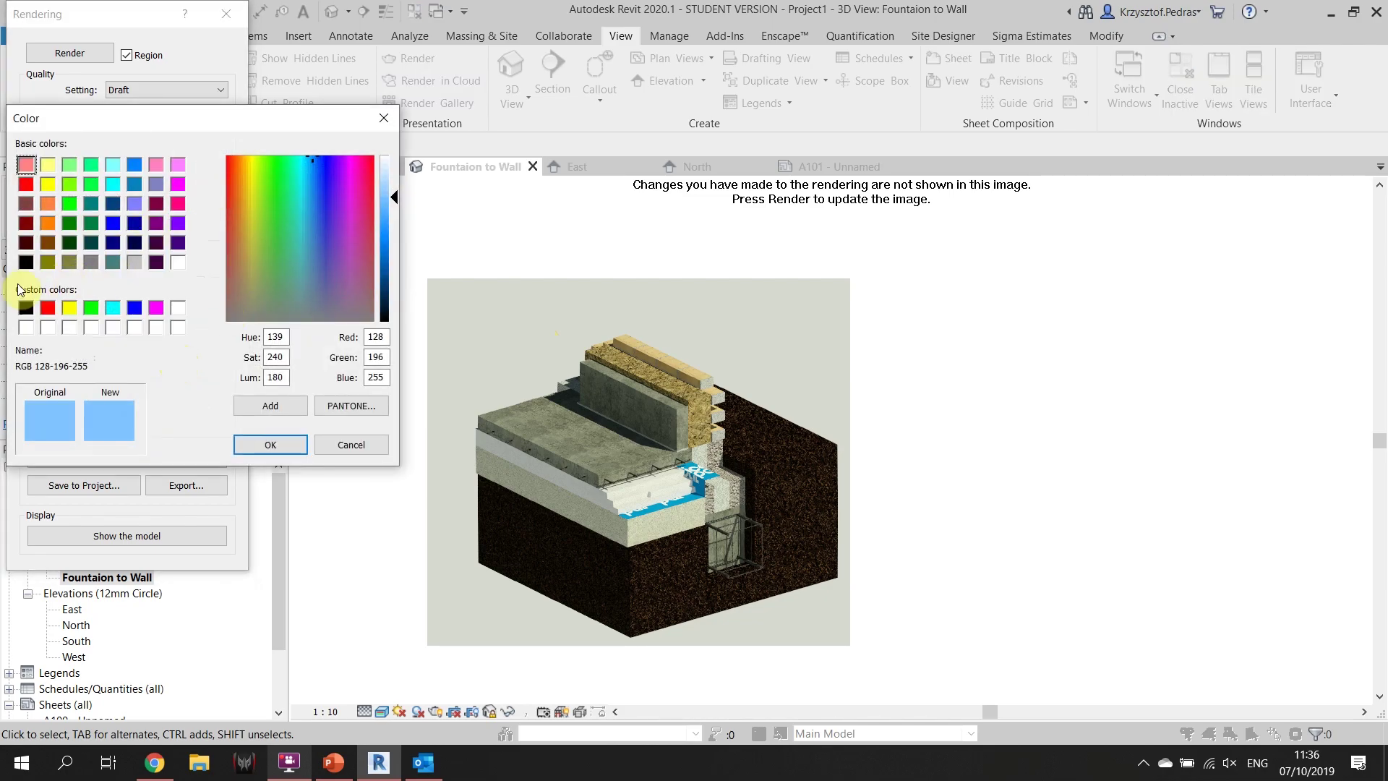
left_click(177, 262)
left_click(262, 441)
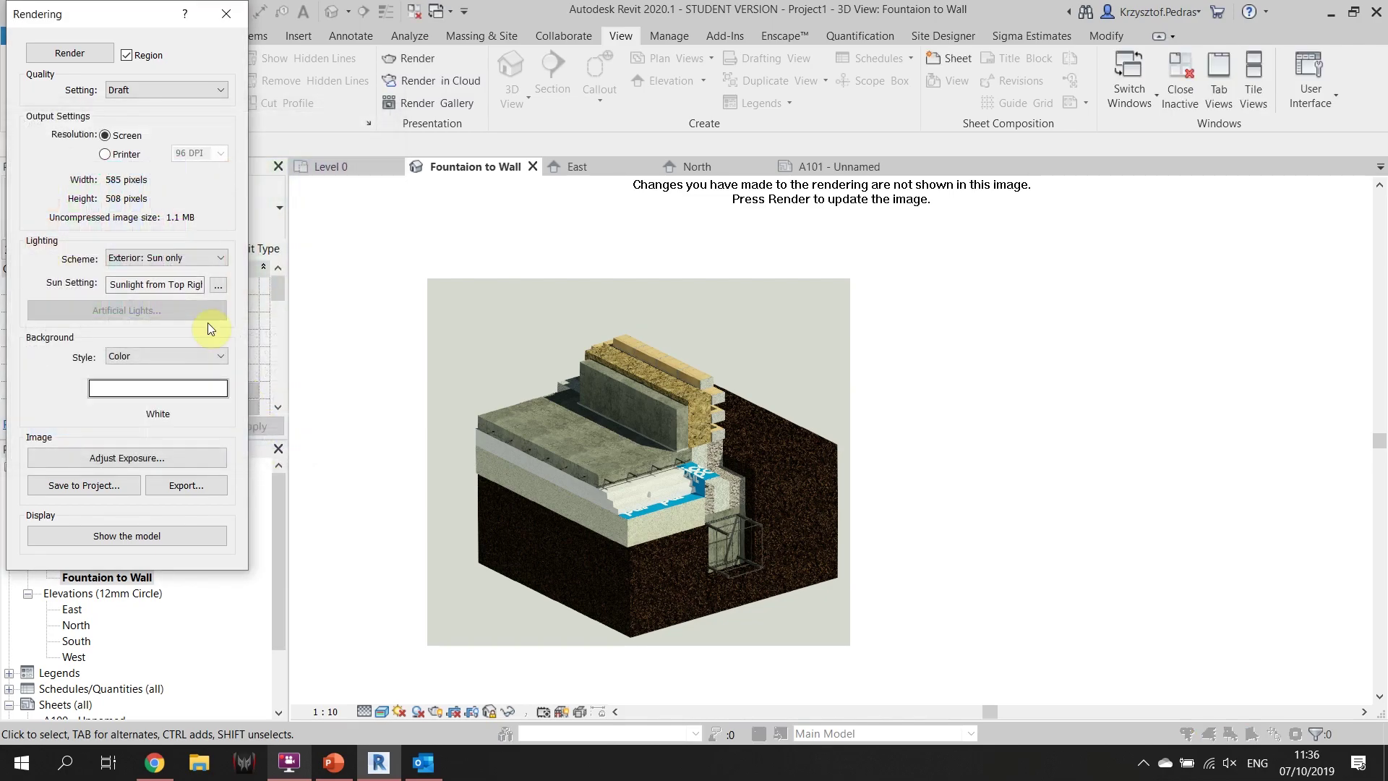
Render the region again and save the image to the project as "Fountaion to Wall_1"
left_click(88, 50)
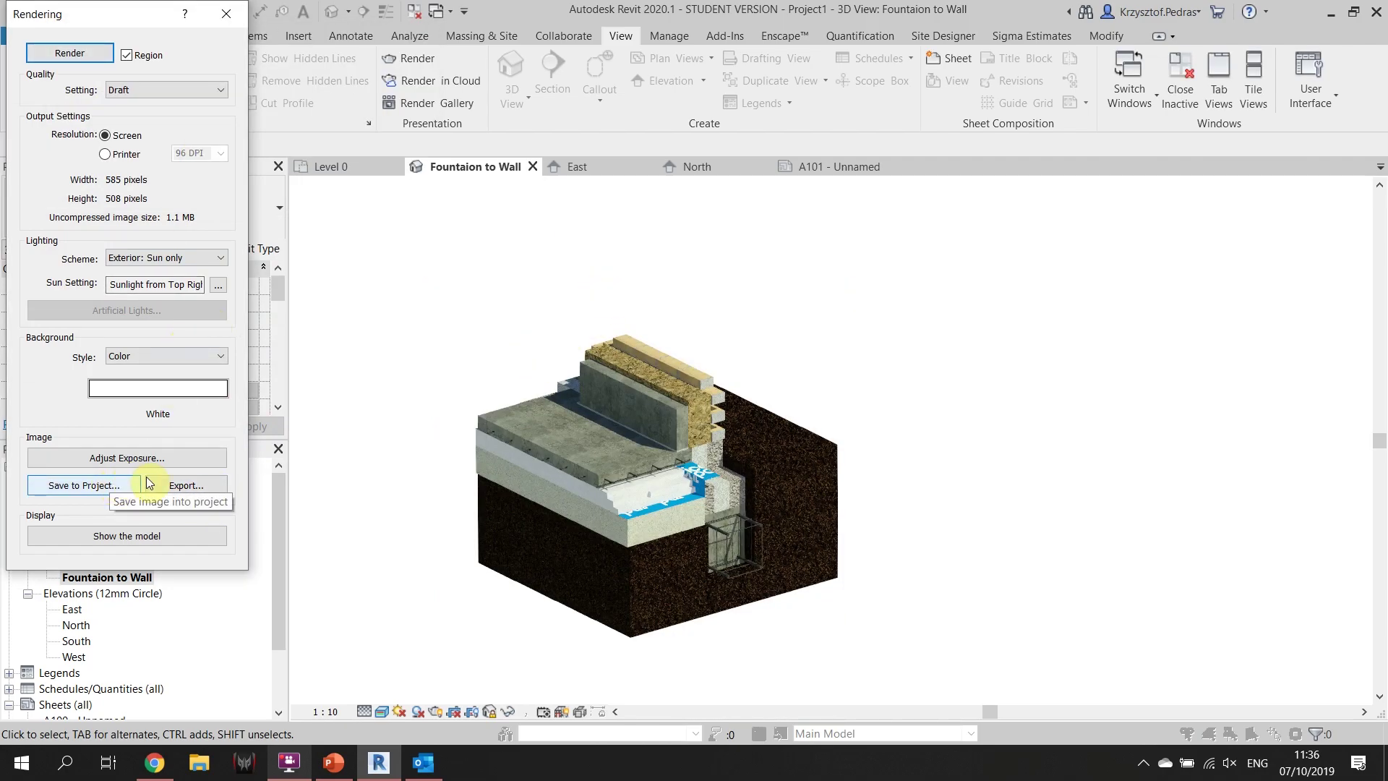
left_click(84, 485)
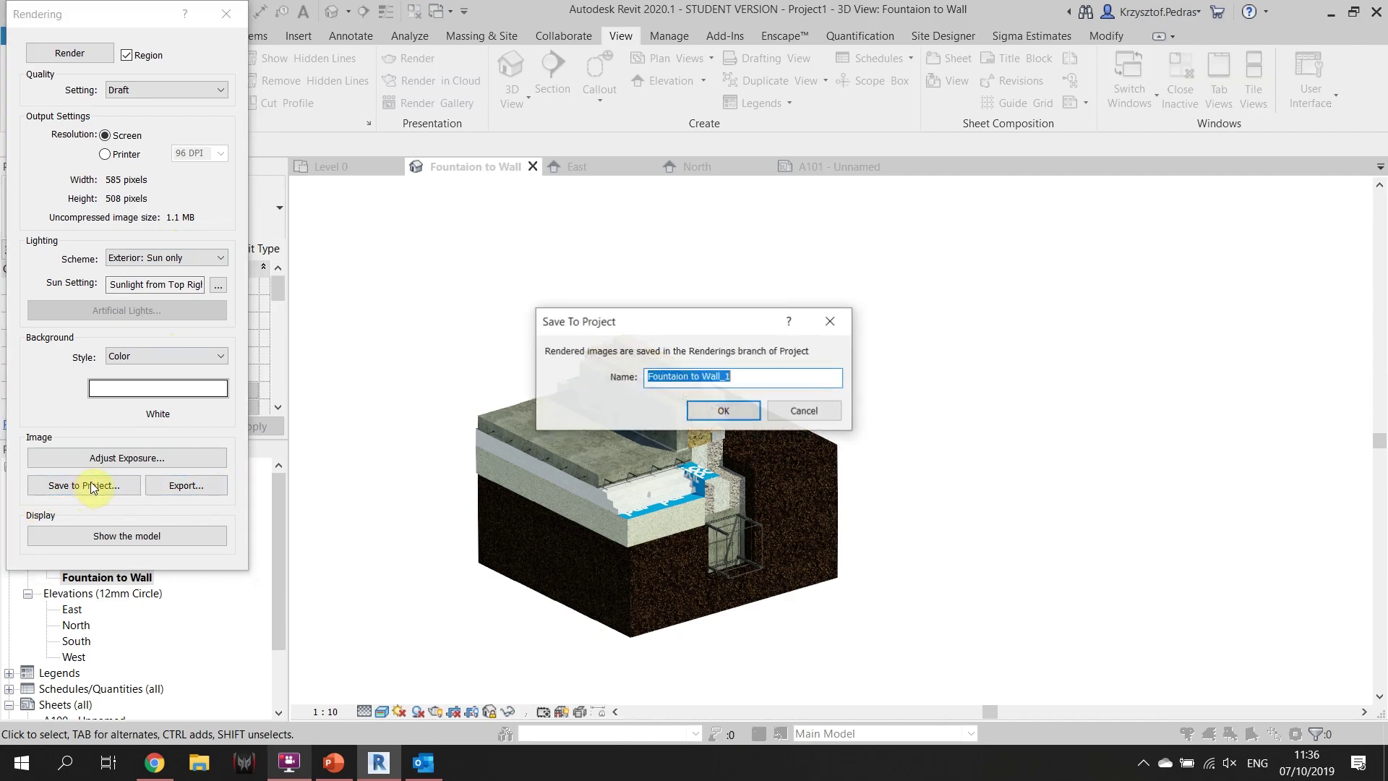
left_click(731, 409)
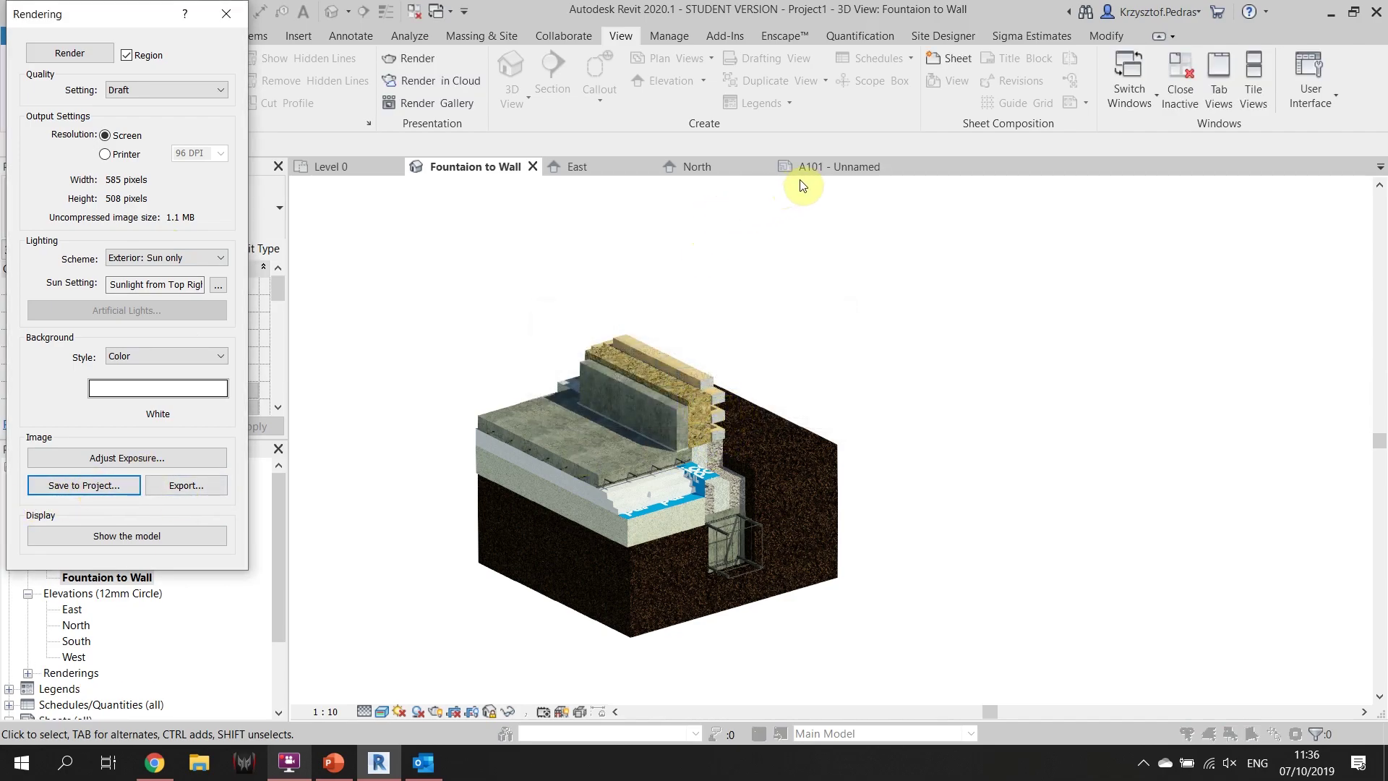
Create a new sheet using the A3-horizontally title block
left_click(838, 166)
scroll(108, 614, "down", 2)
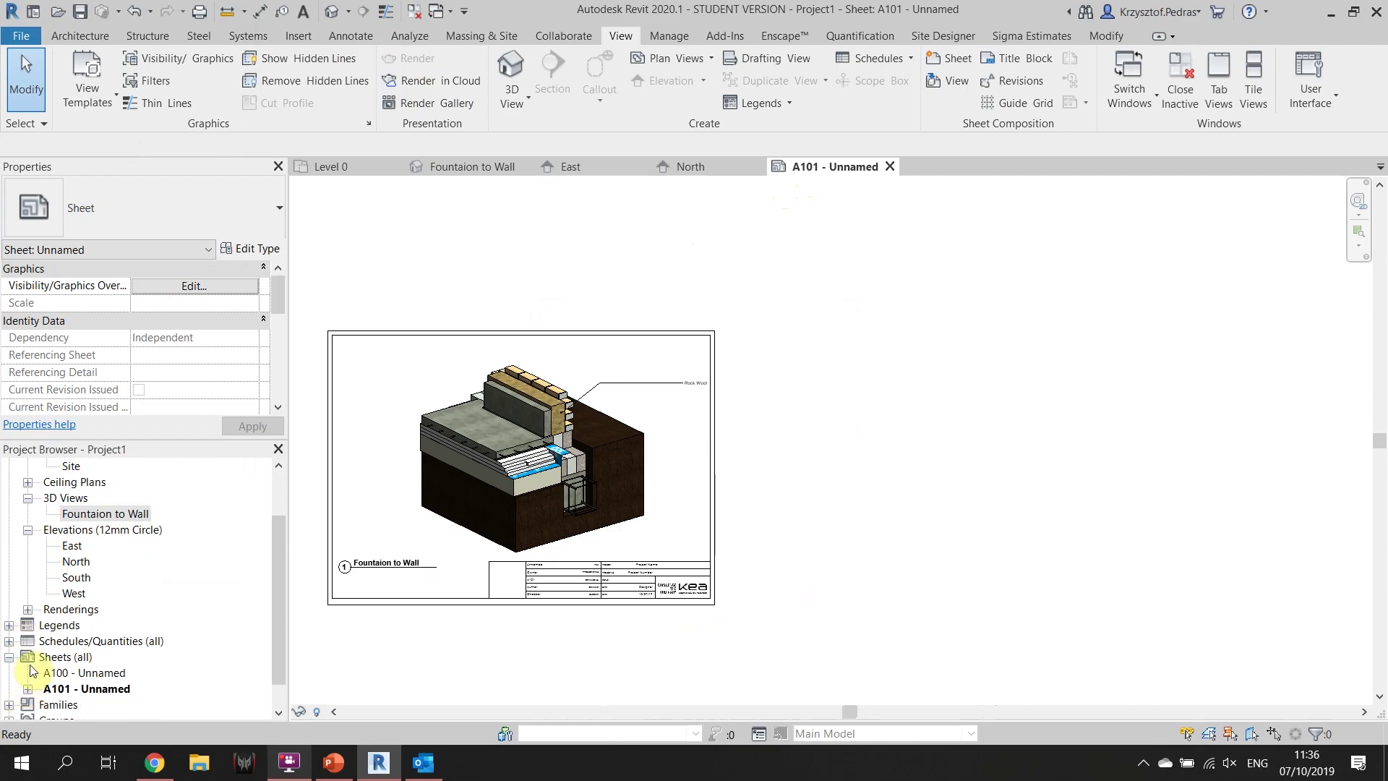
left_click(76, 626)
right_click(76, 626)
left_click(215, 496)
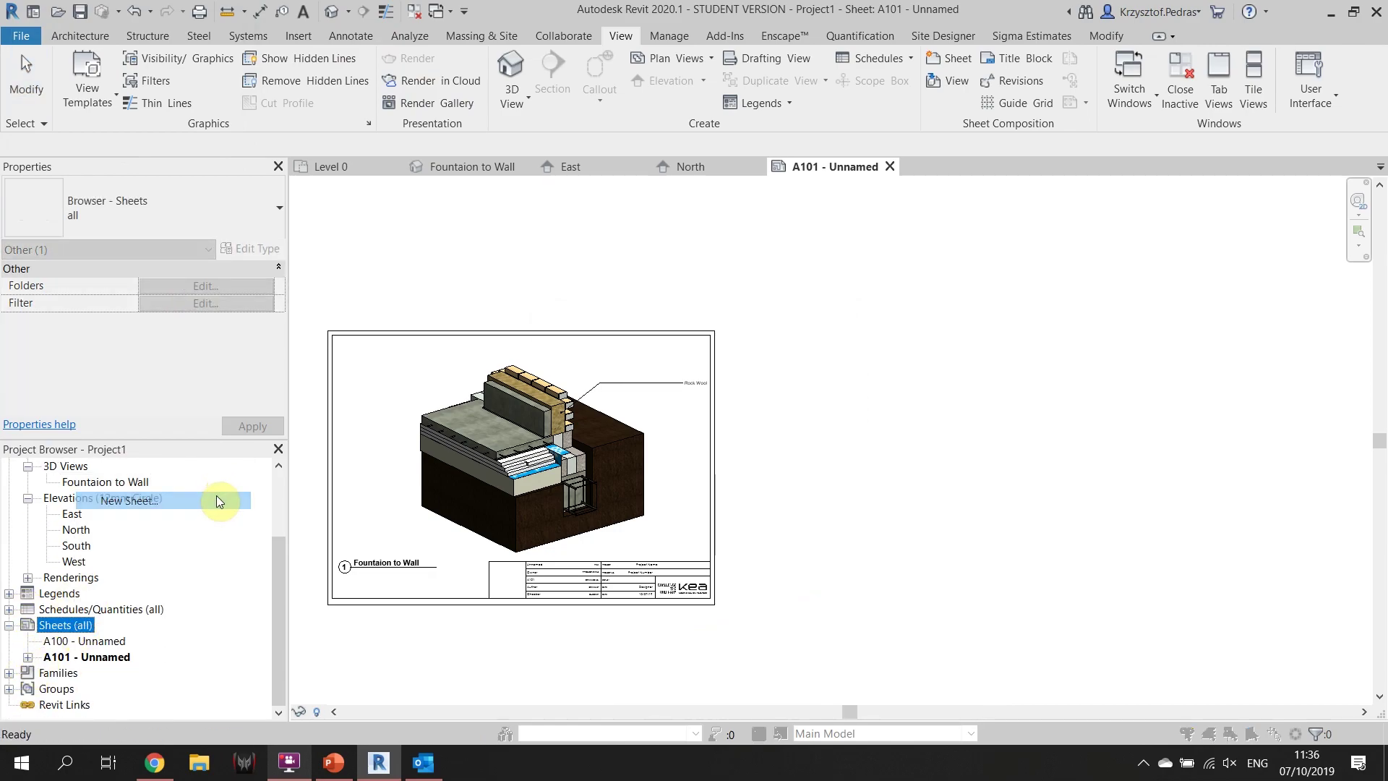
double_click(483, 240)
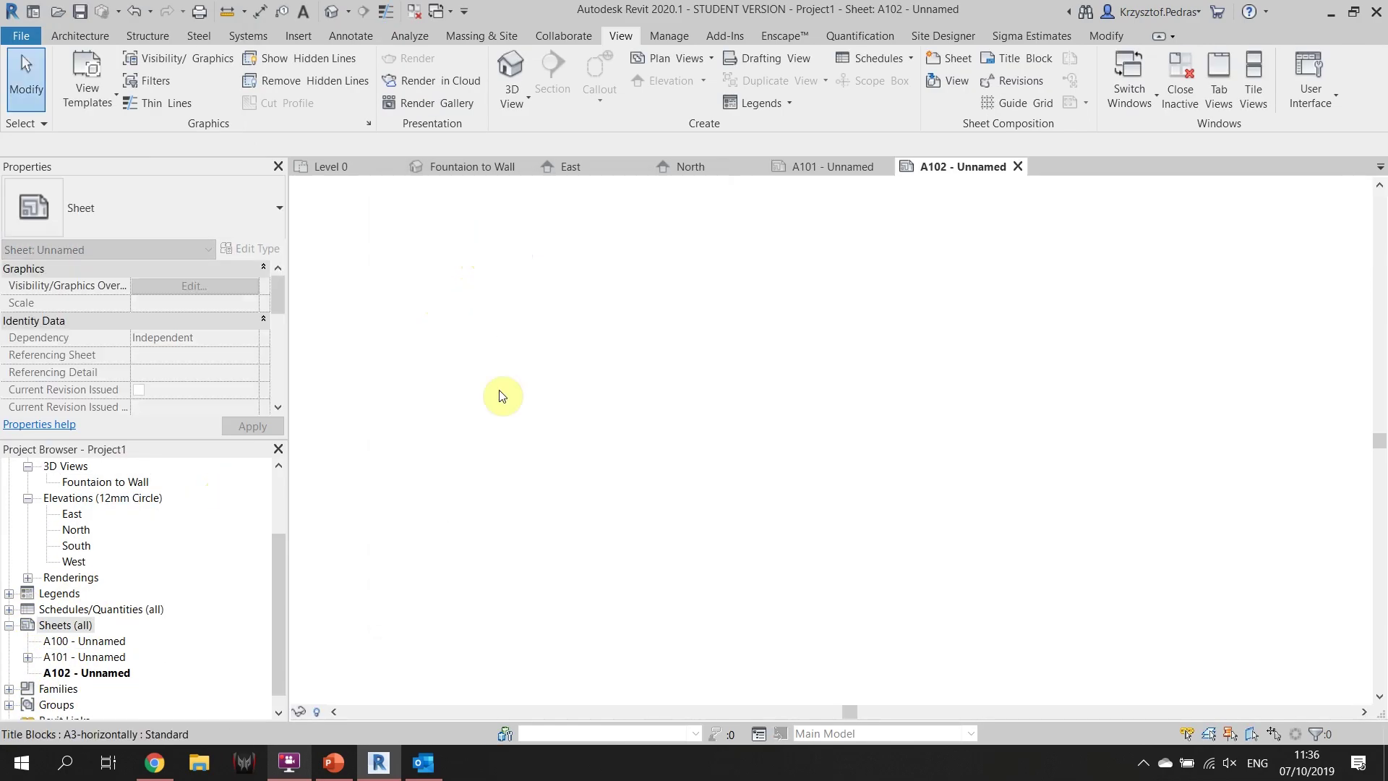
scroll(504, 470, "down", 2)
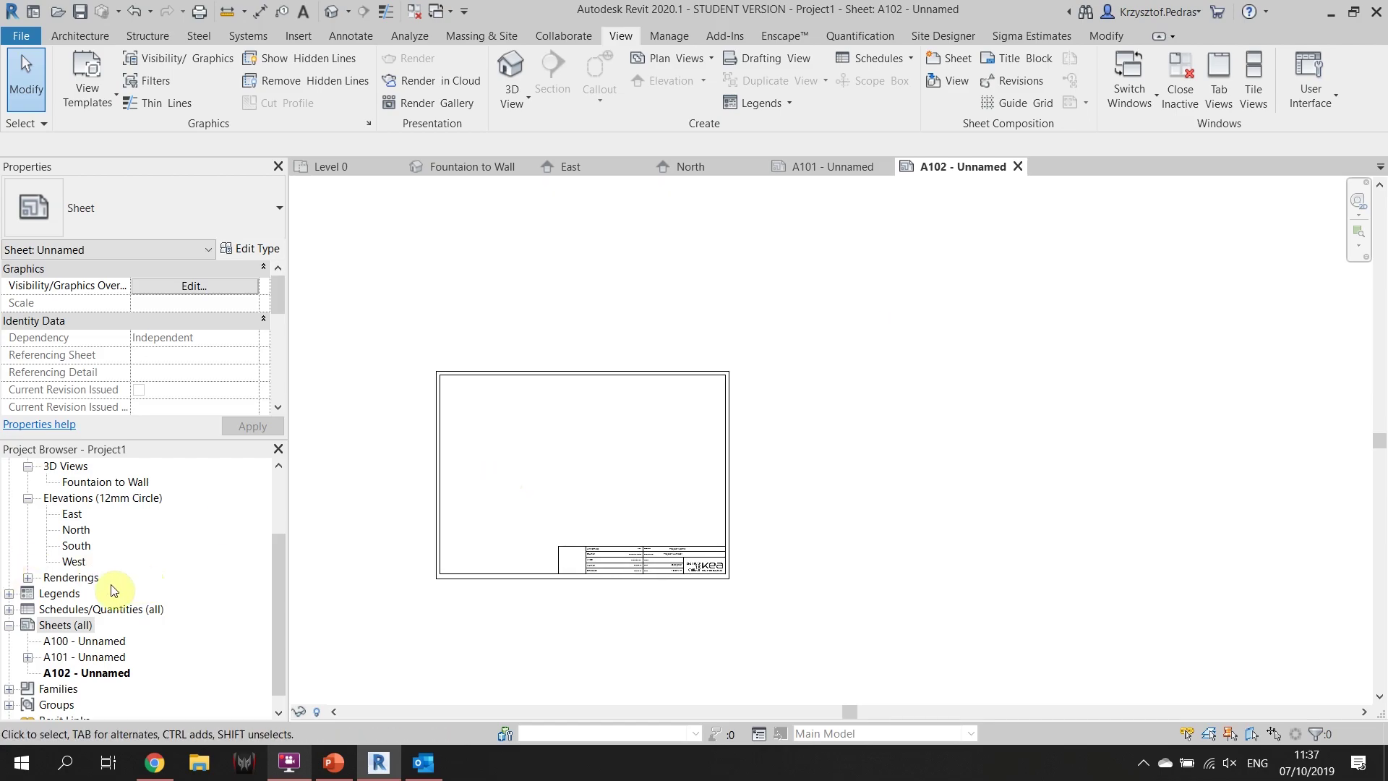
Place the saved rendering "Fountaion to Wall_1" in the middle of sheet A102 and inspect it up close
scroll(63, 594, "down", 1)
scroll(61, 589, "up", 1)
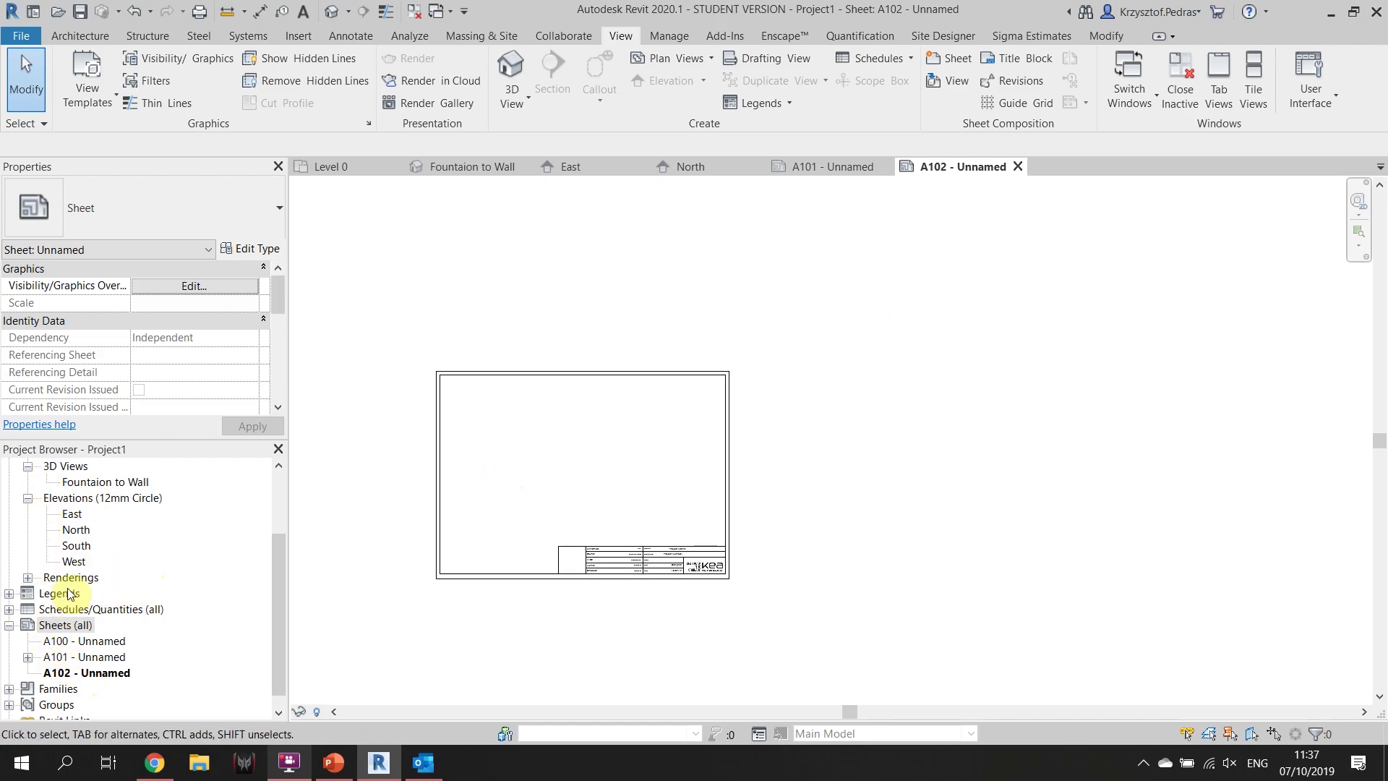
left_click(29, 578)
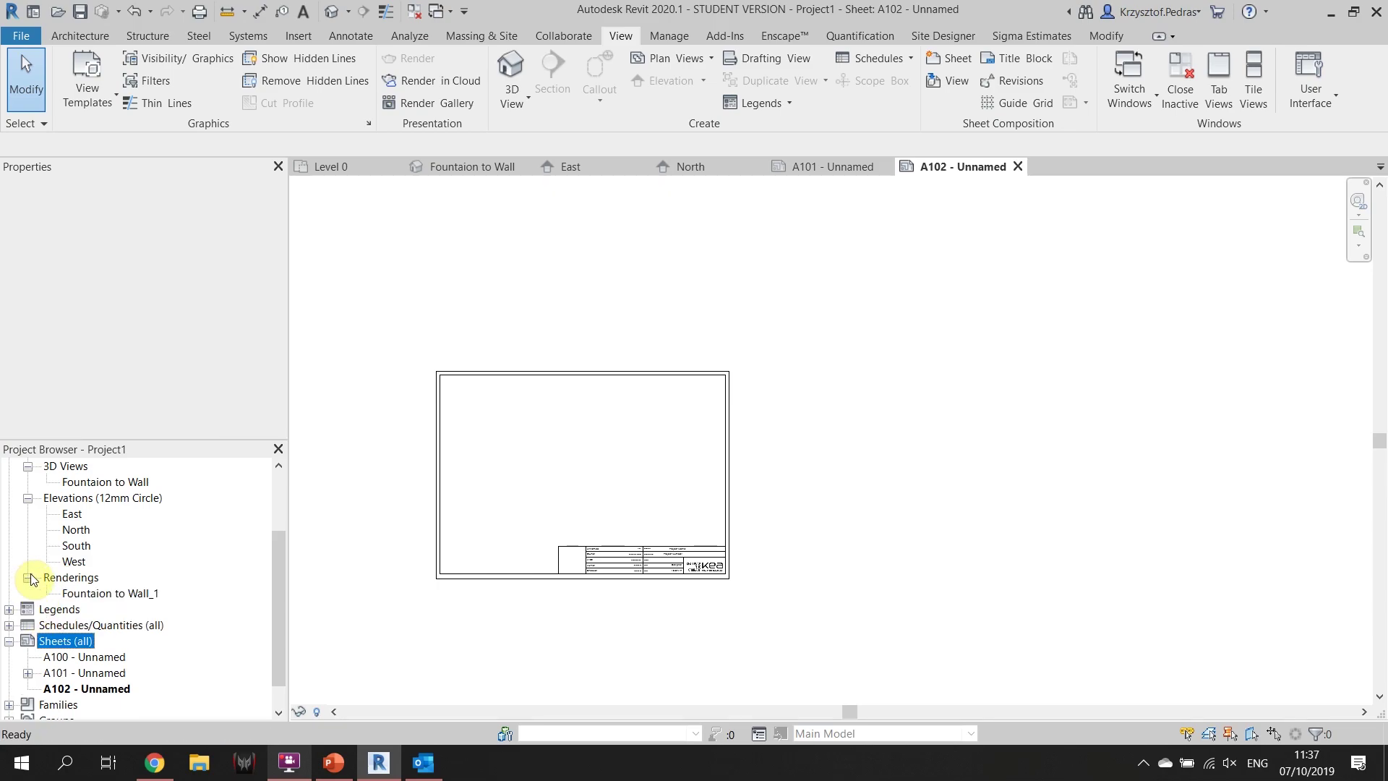
left_click_drag(94, 593, 564, 470)
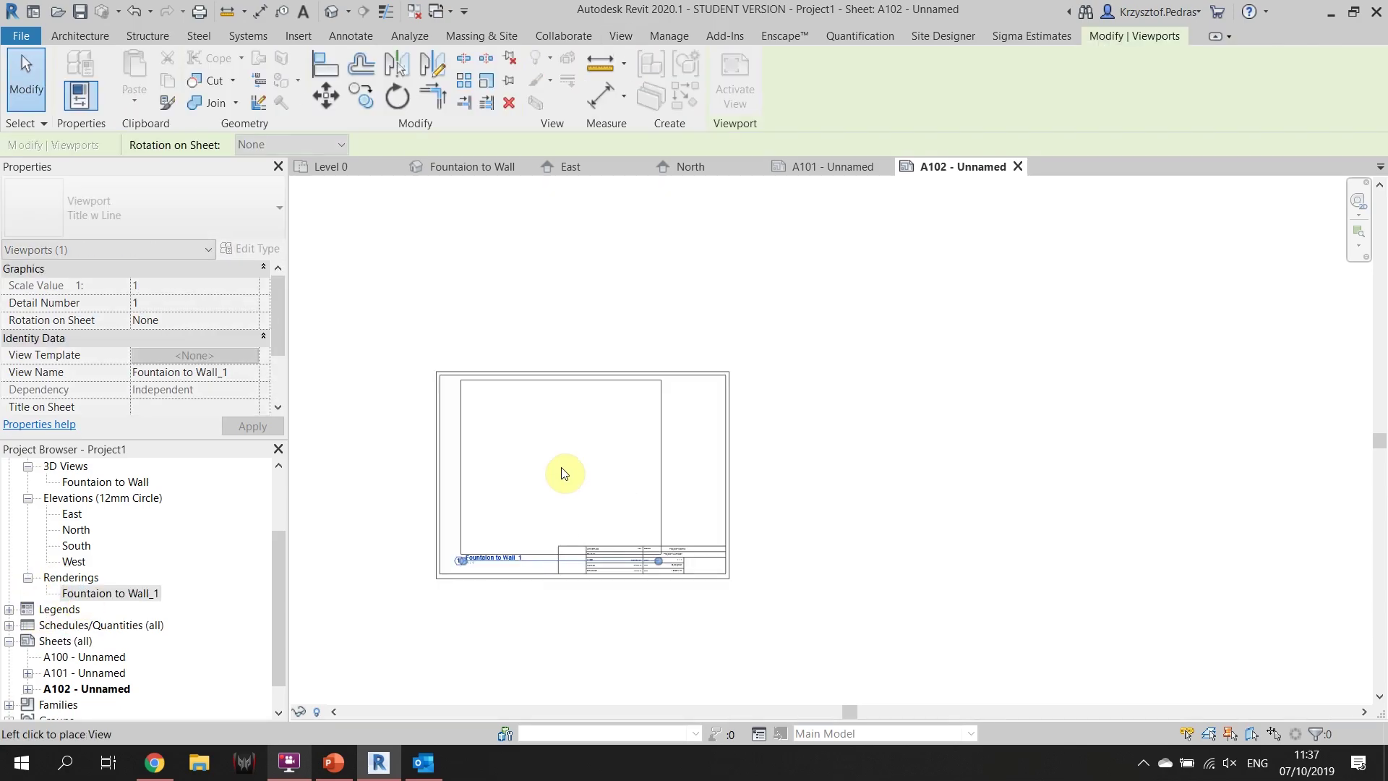
left_click(579, 470)
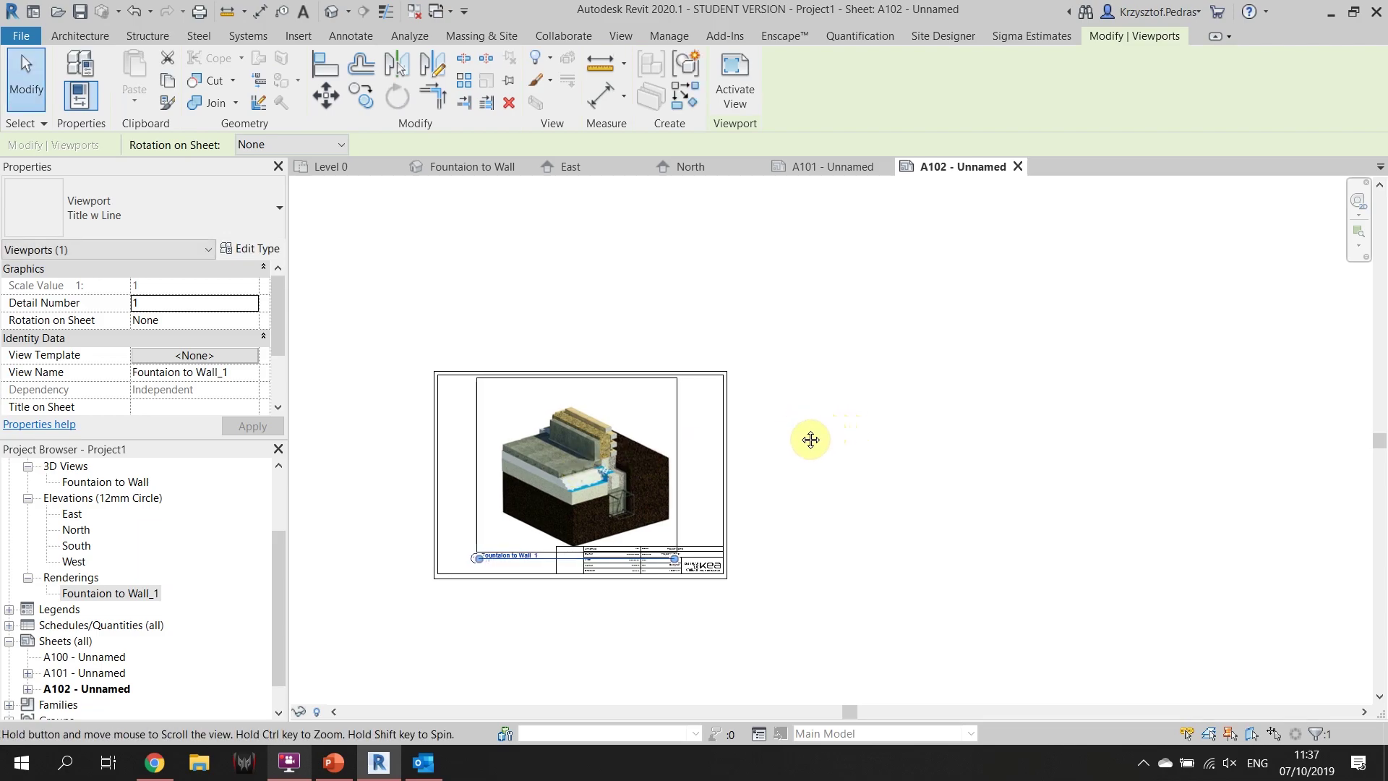
scroll(831, 434, "up", 5)
key("Escape")
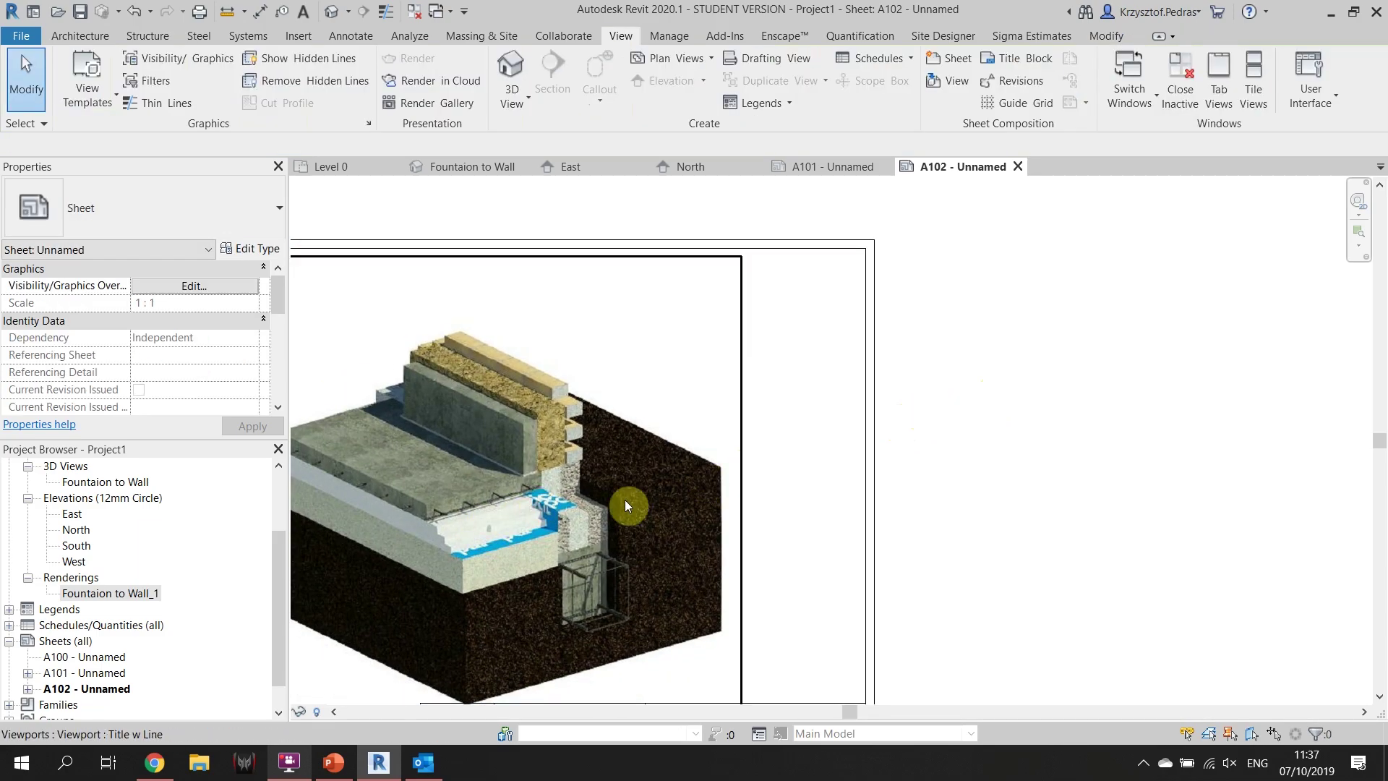
scroll(624, 500, "up", 5)
scroll(427, 539, "down", 8)
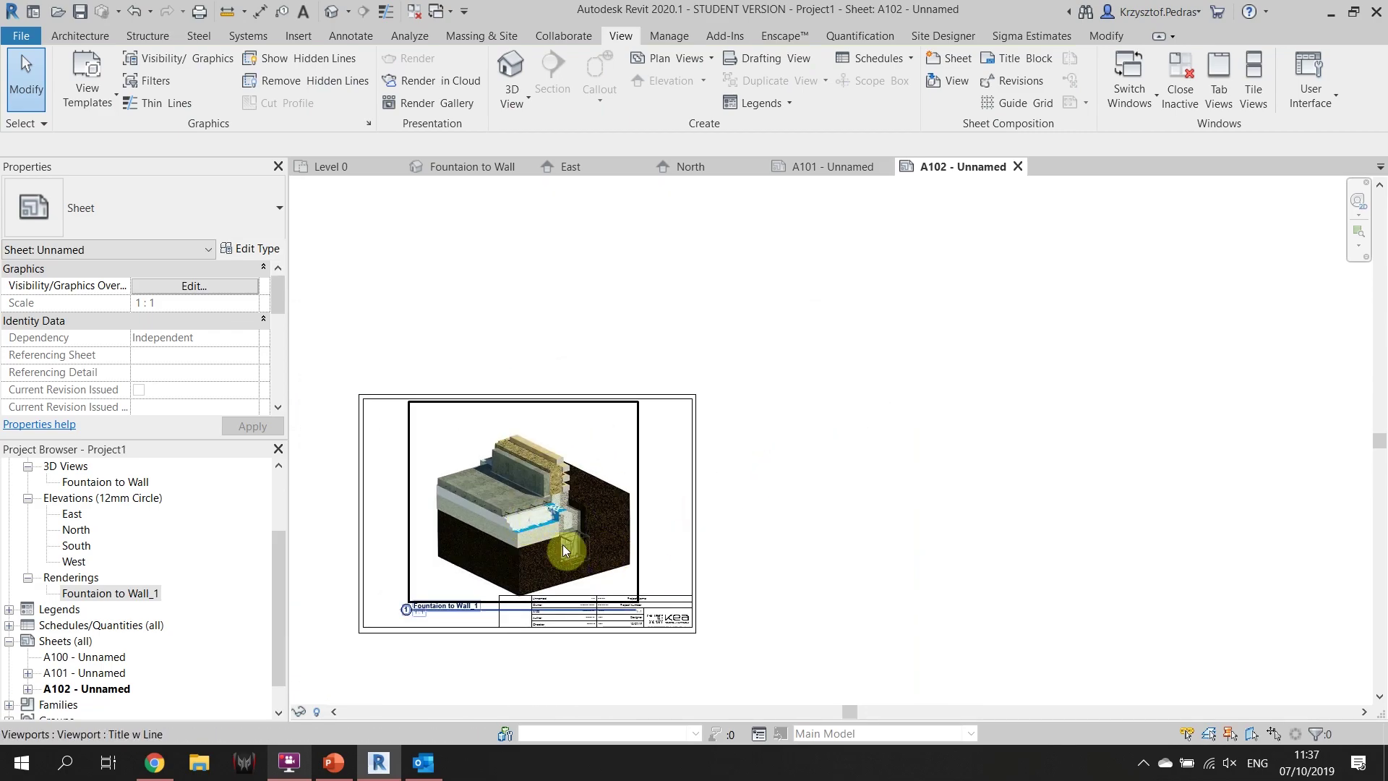
left_click(354, 36)
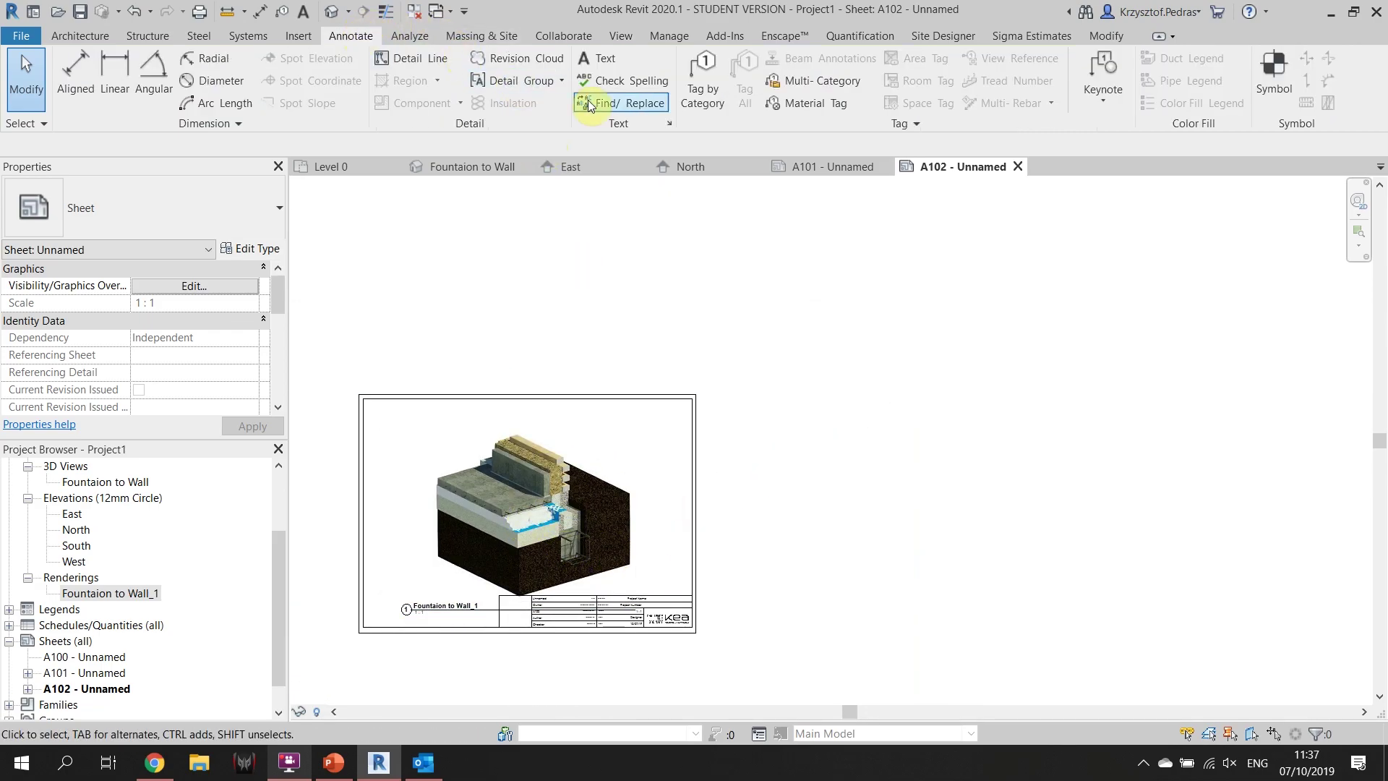
left_click(611, 61)
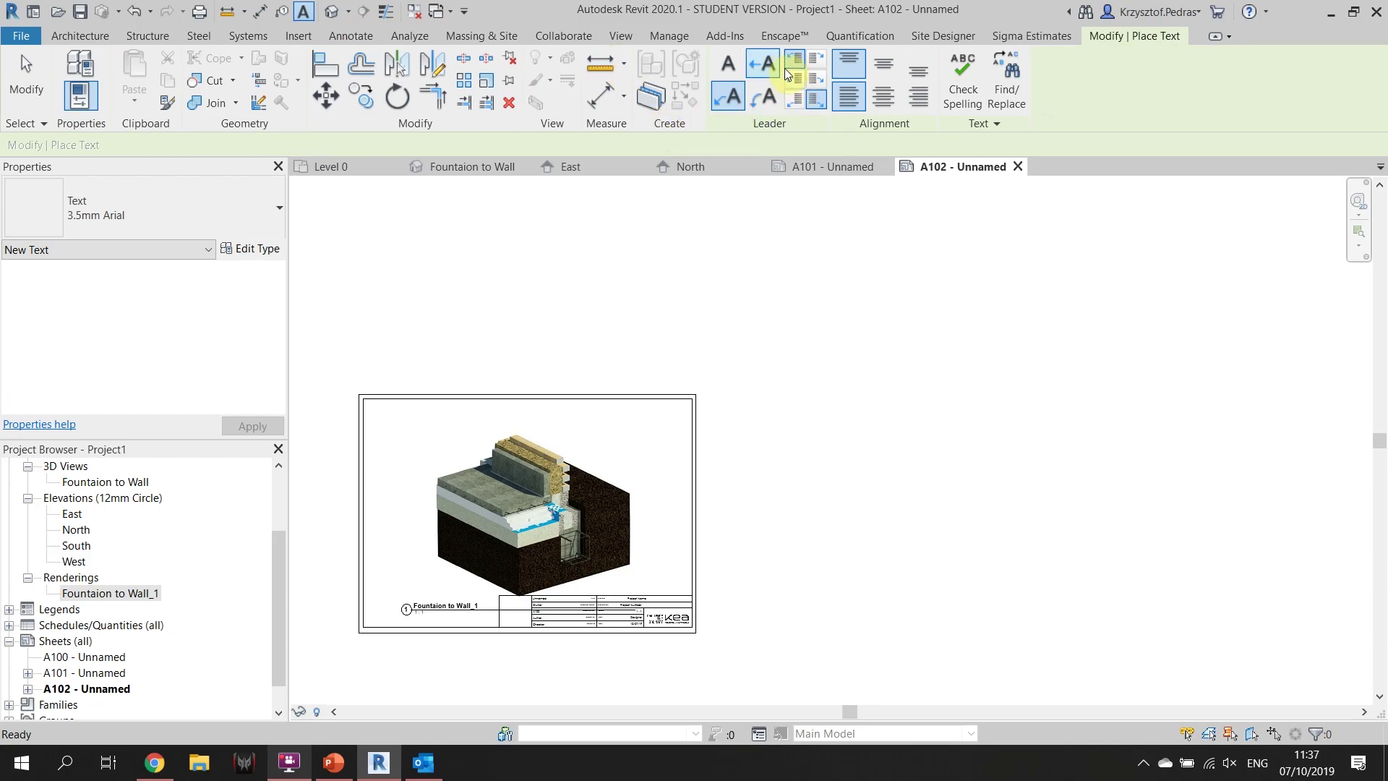
left_click(730, 94)
scroll(589, 531, "up", 3)
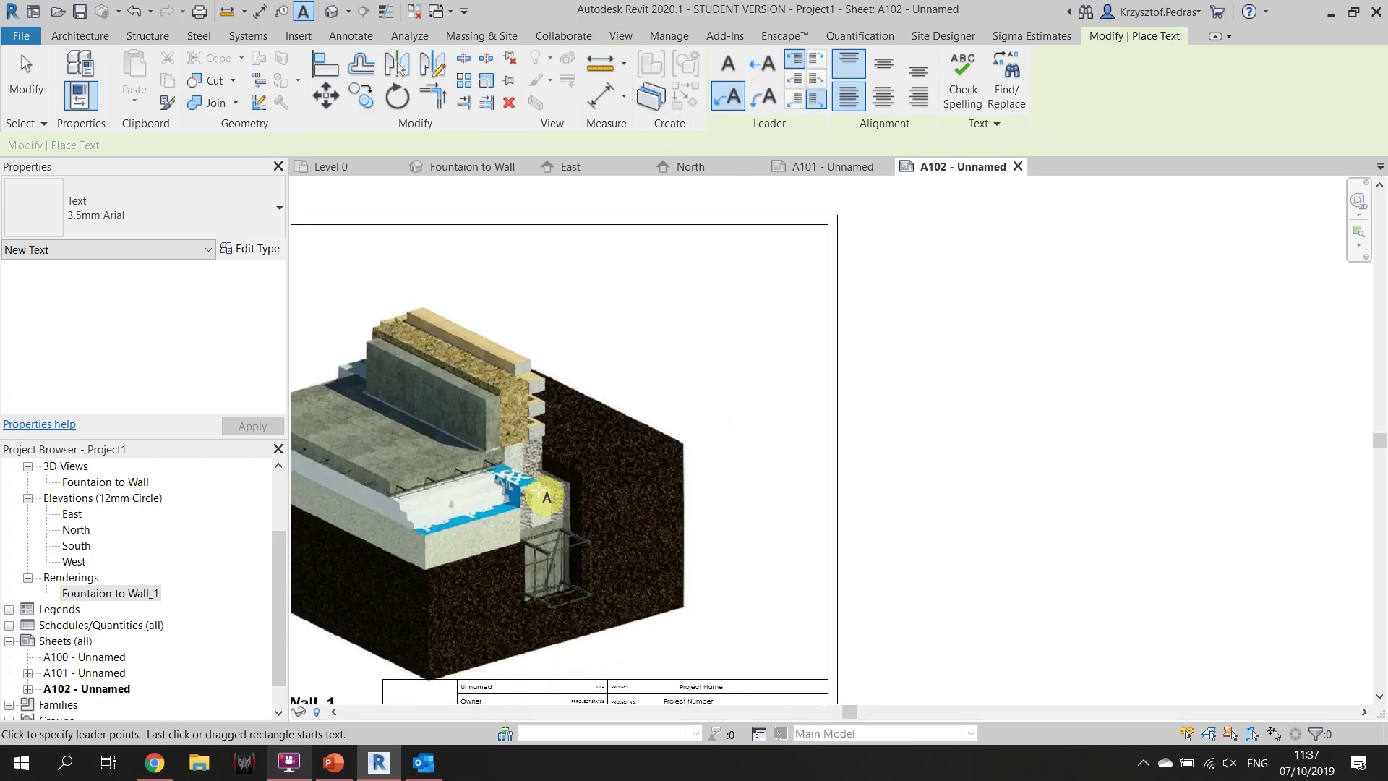
middle_click_drag(742, 321, 807, 372)
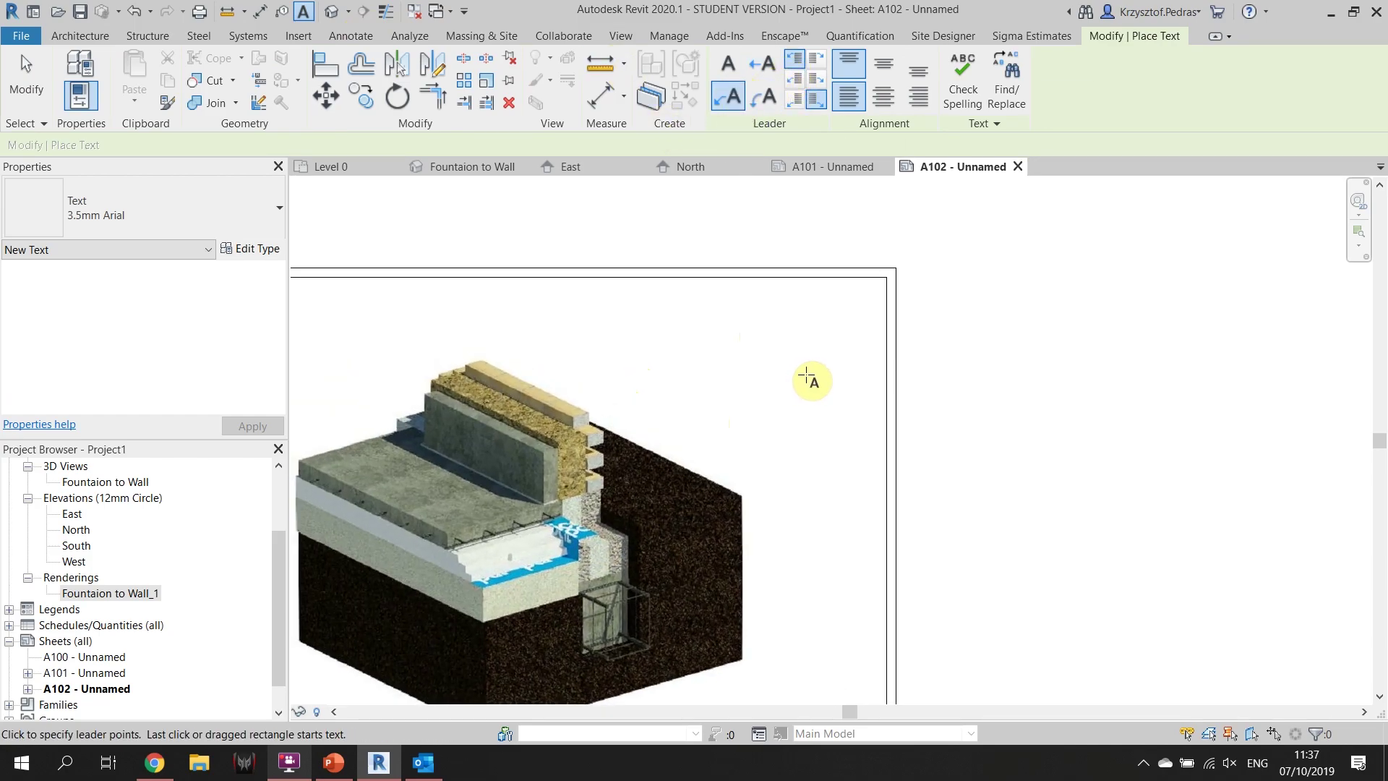
key("Escape")
key("Escape")
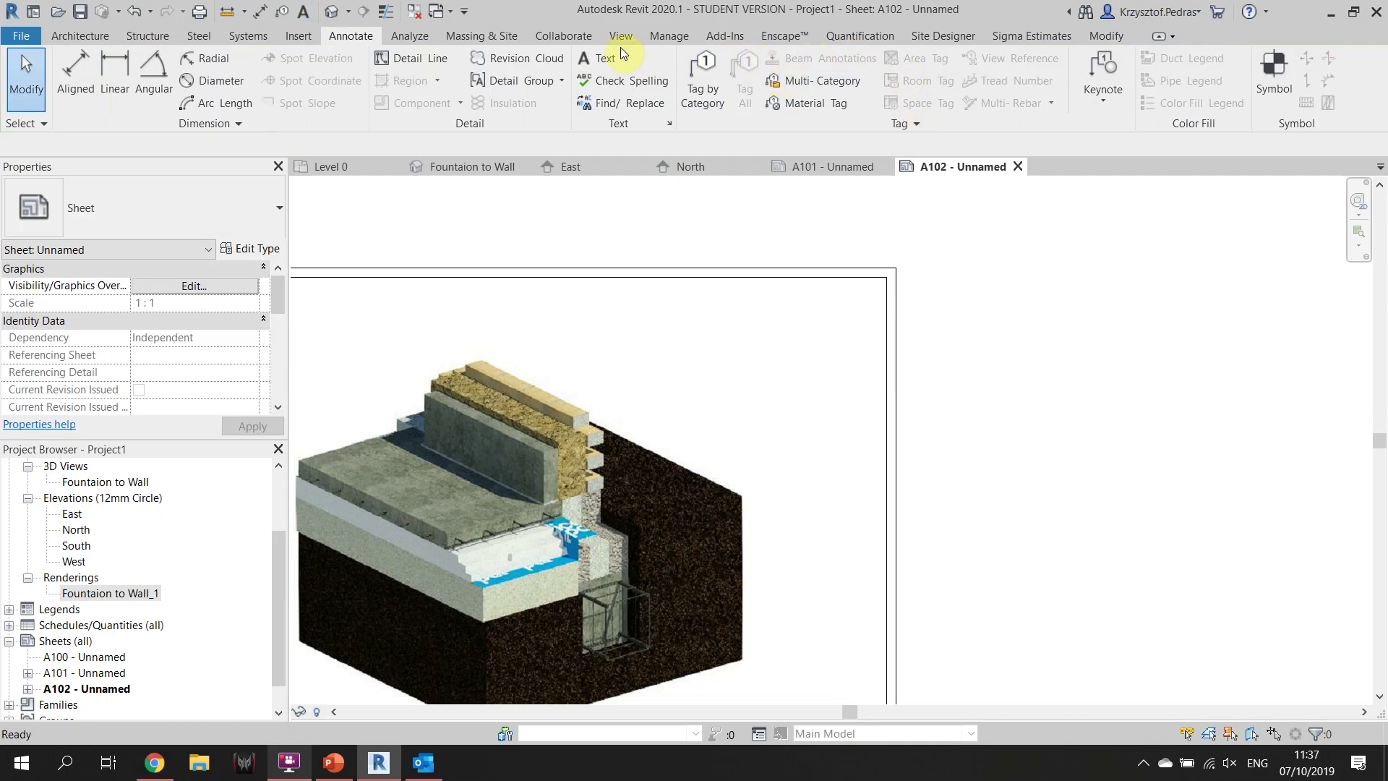
Return to the "Fountaion to Wall" 3D view and try to start Render in Cloud
left_click(620, 36)
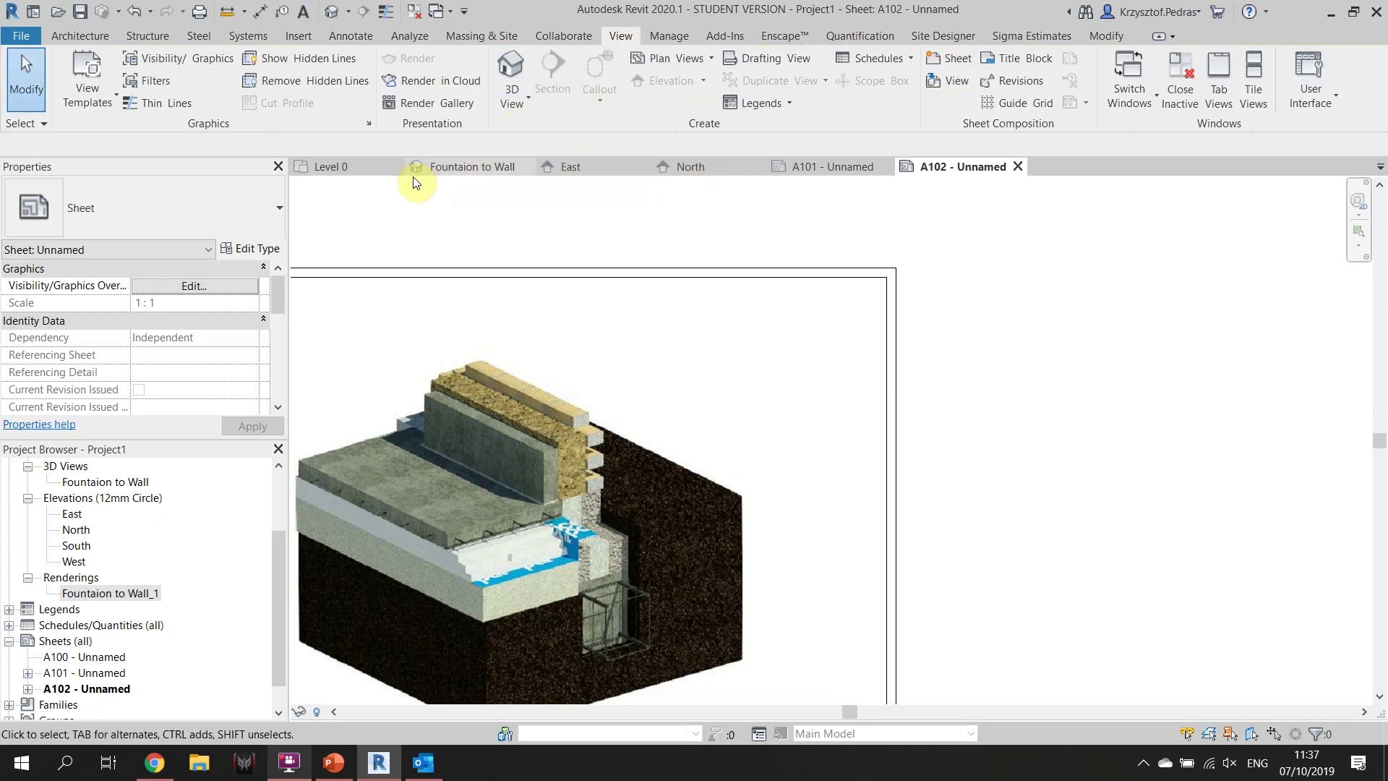
left_click(497, 168)
left_click(248, 9)
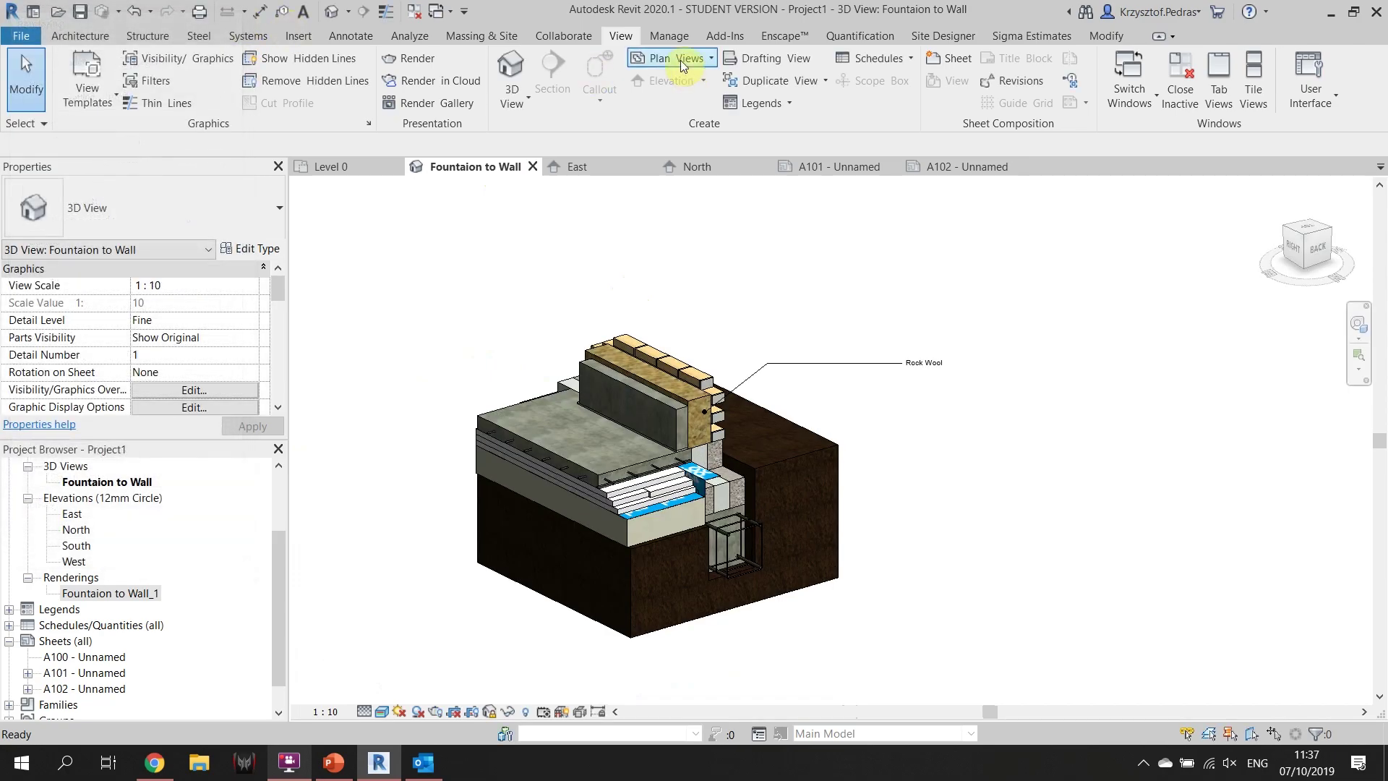
left_click(441, 81)
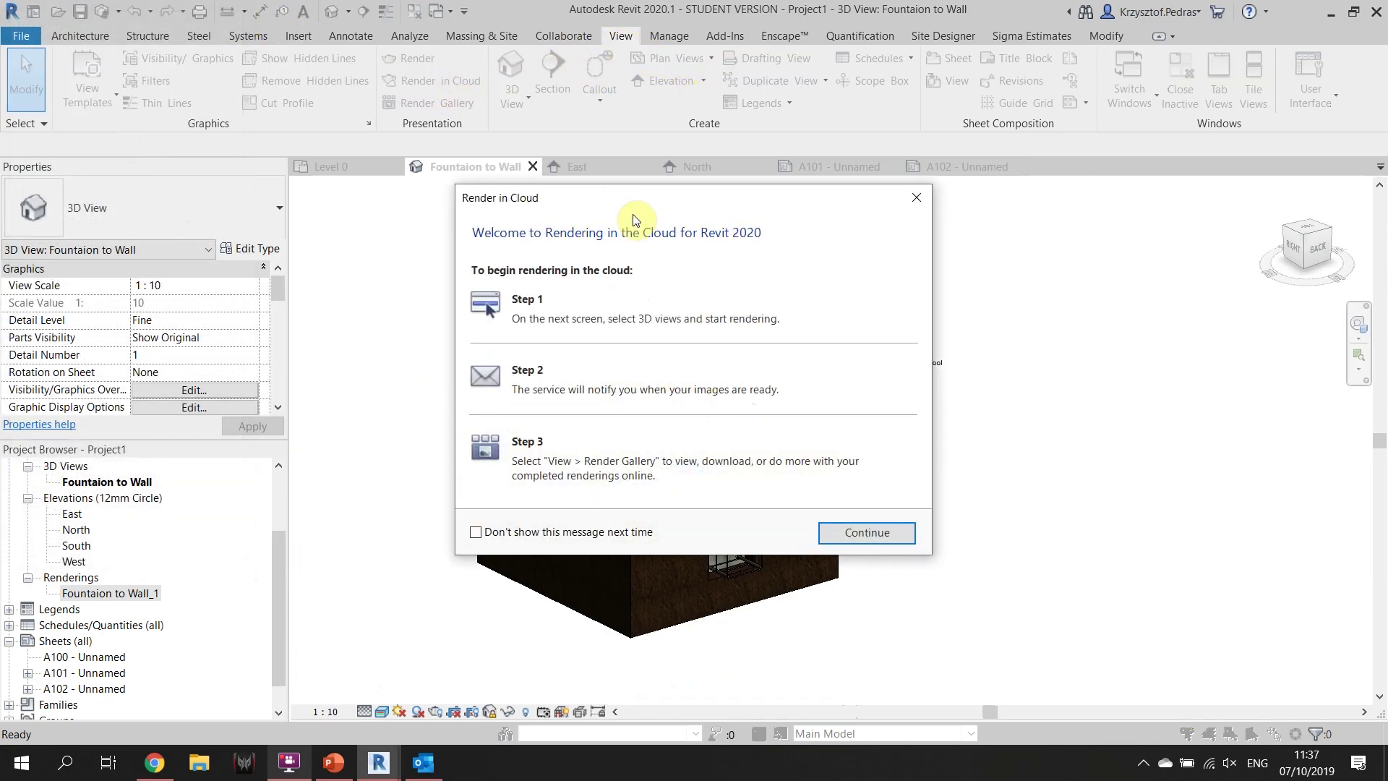
left_click_drag(624, 210, 318, 157)
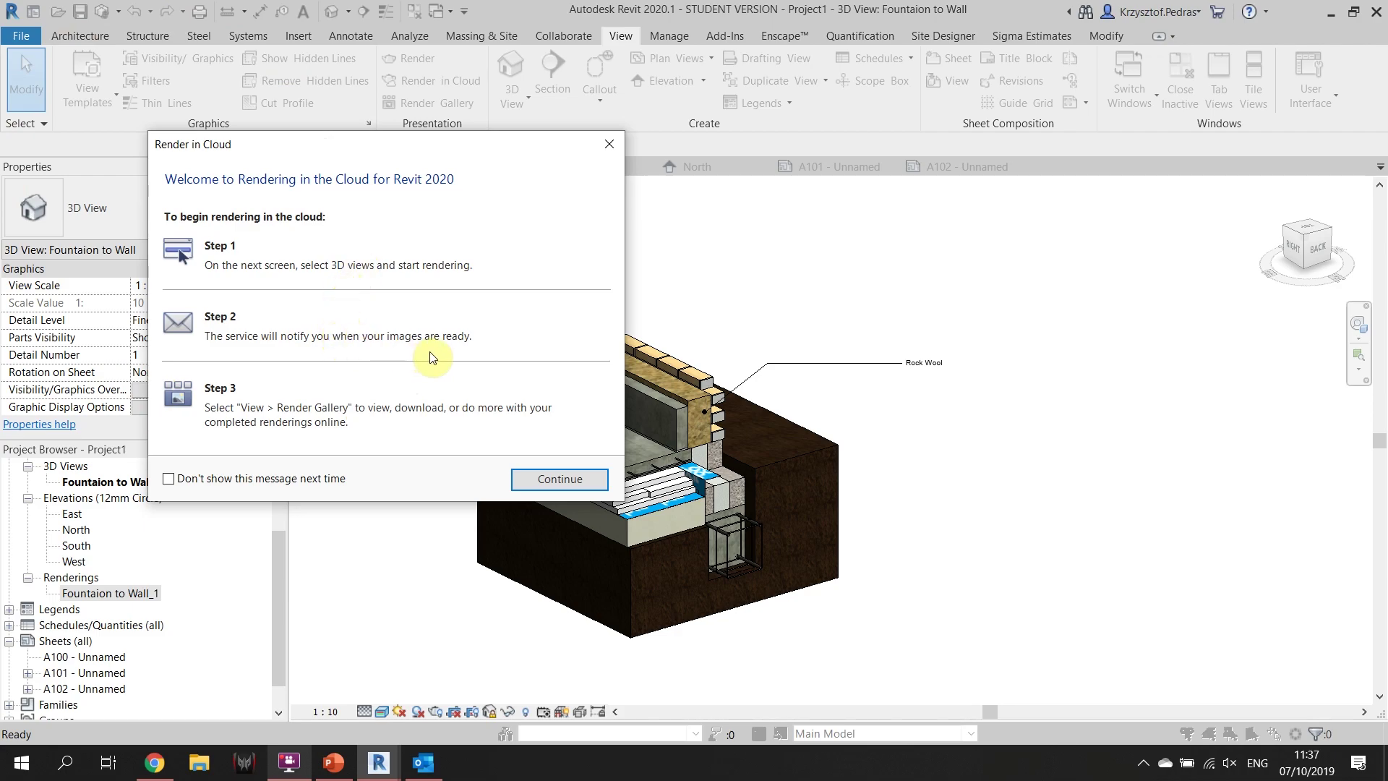
left_click(544, 483)
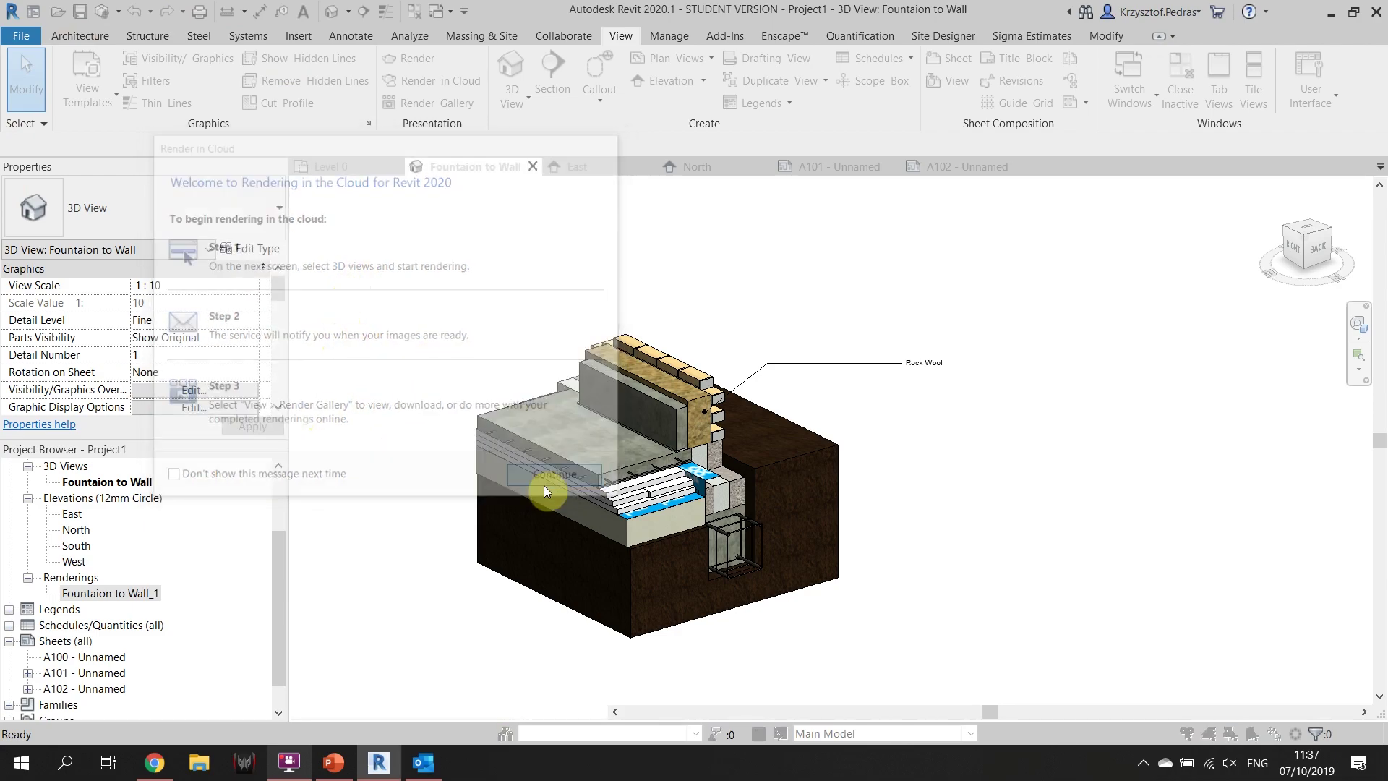
left_click(798, 383)
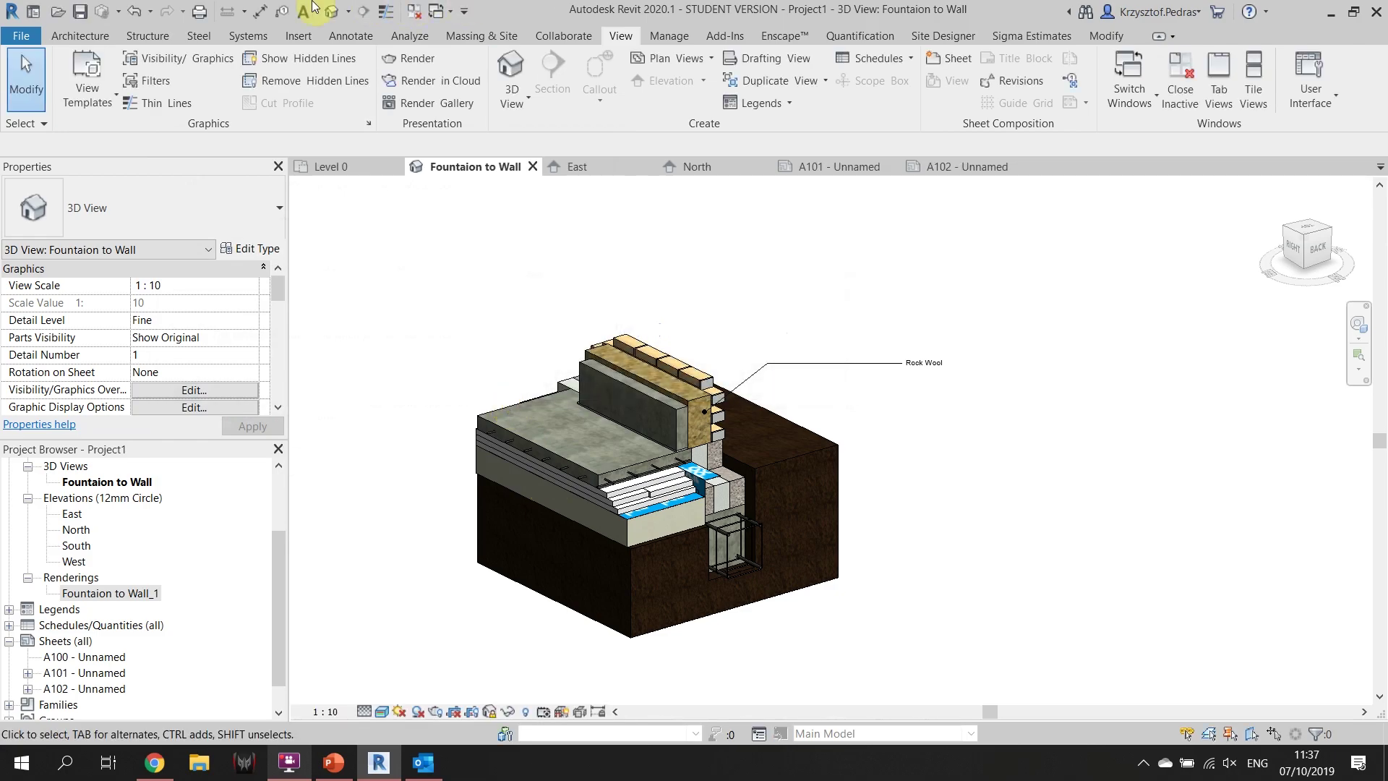
Save the project to the Desktop as Project1 in the Project Files (*.rvt) format
left_click(79, 12)
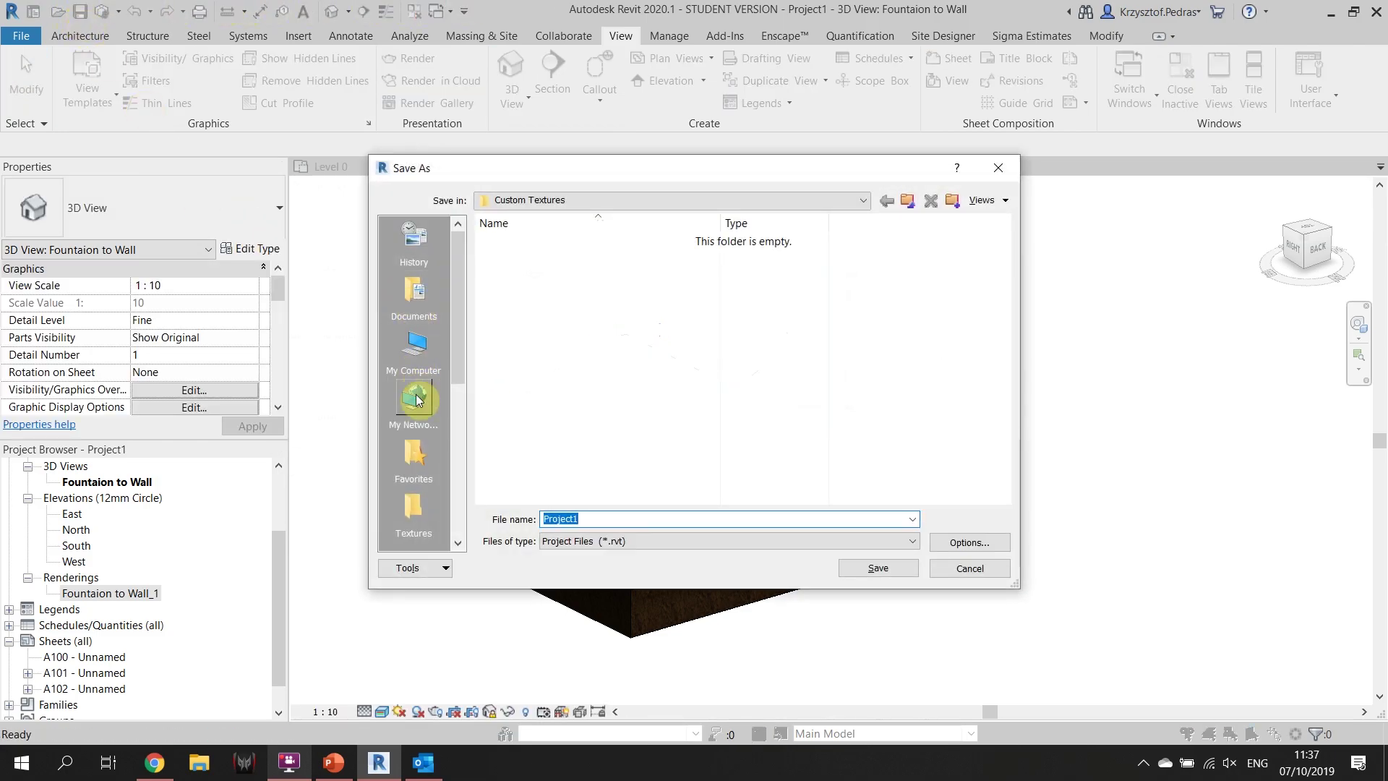
left_click(405, 369)
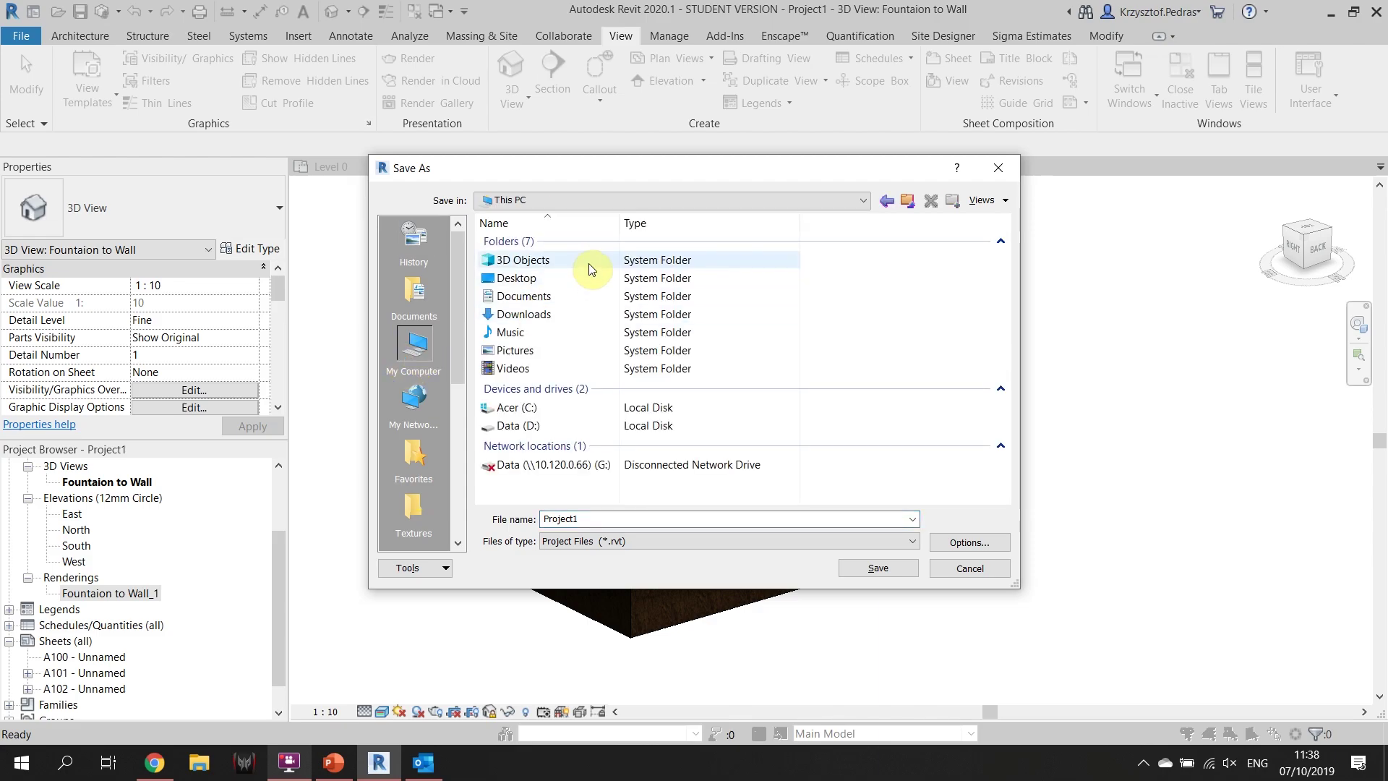
left_click(574, 276)
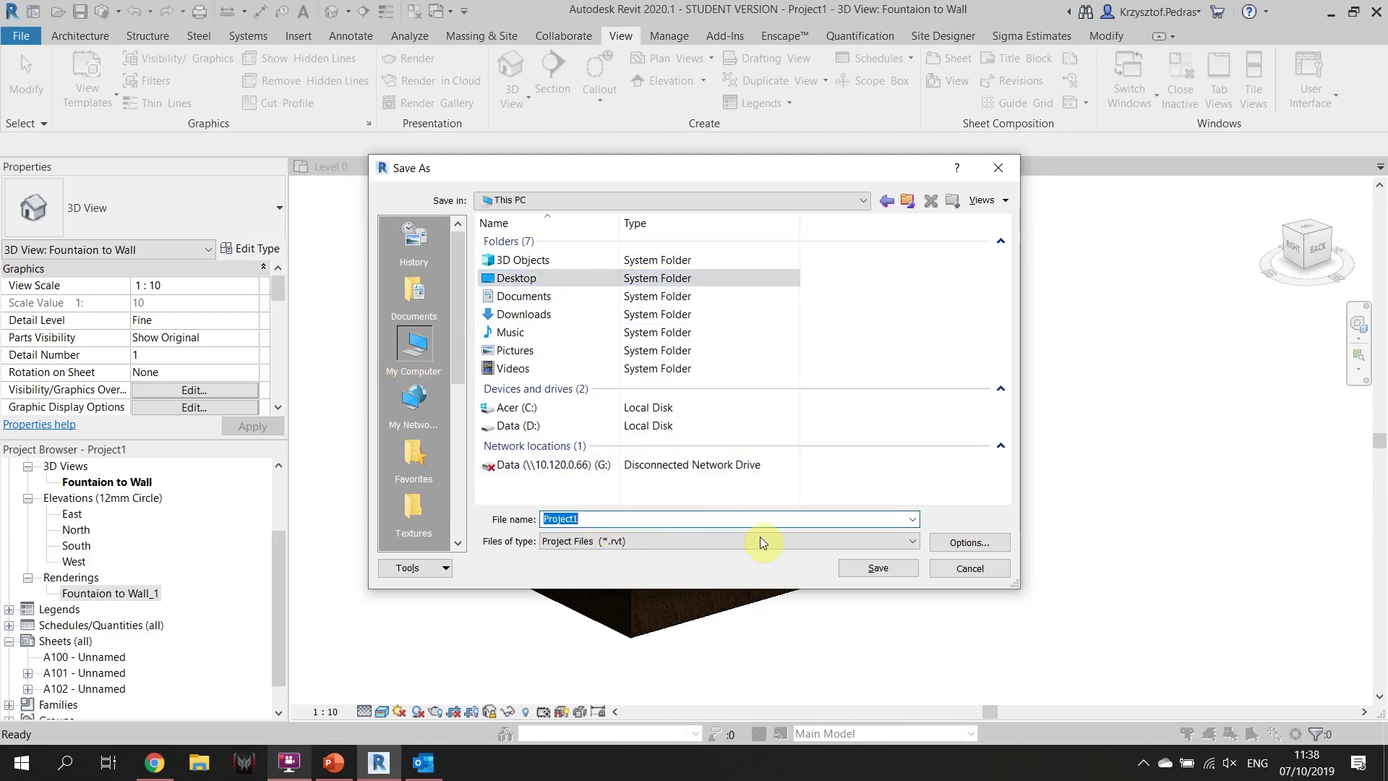
left_click(876, 569)
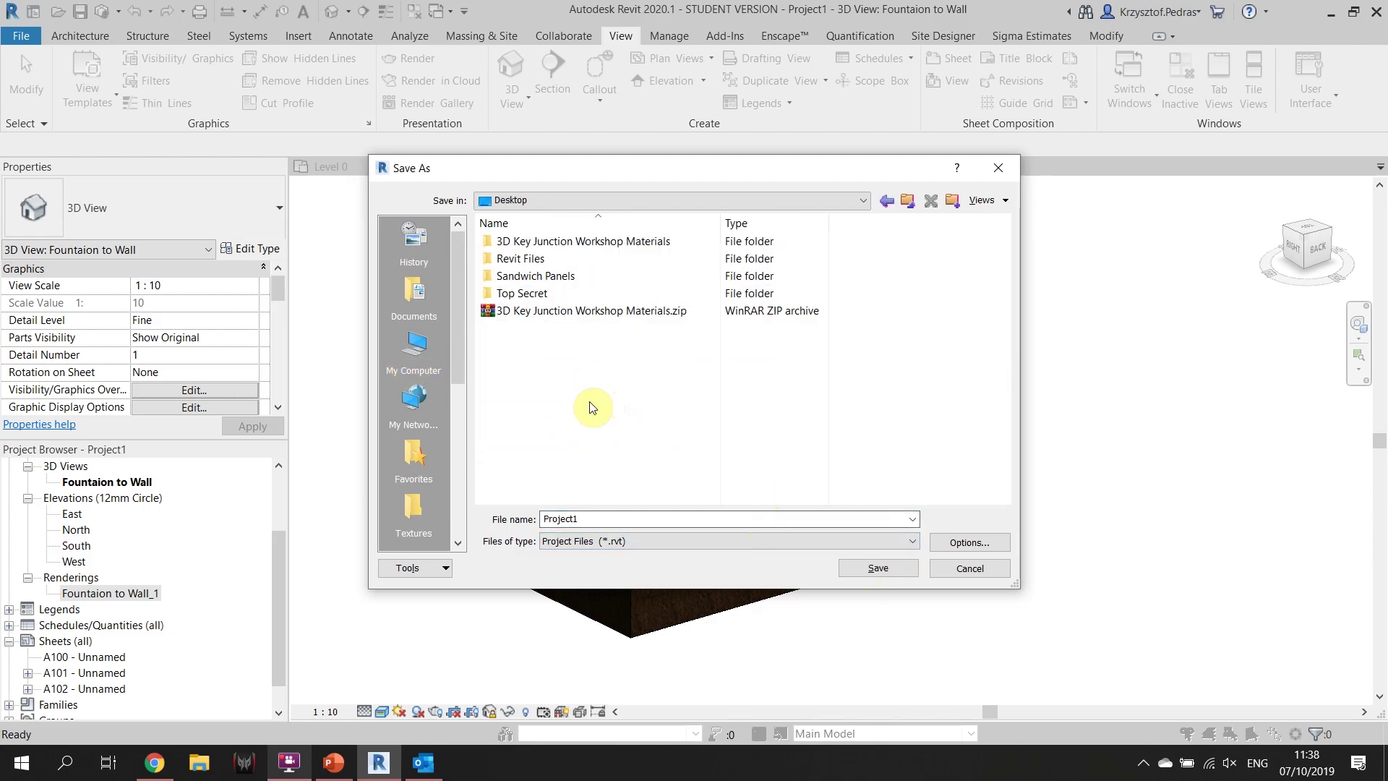
left_click(886, 578)
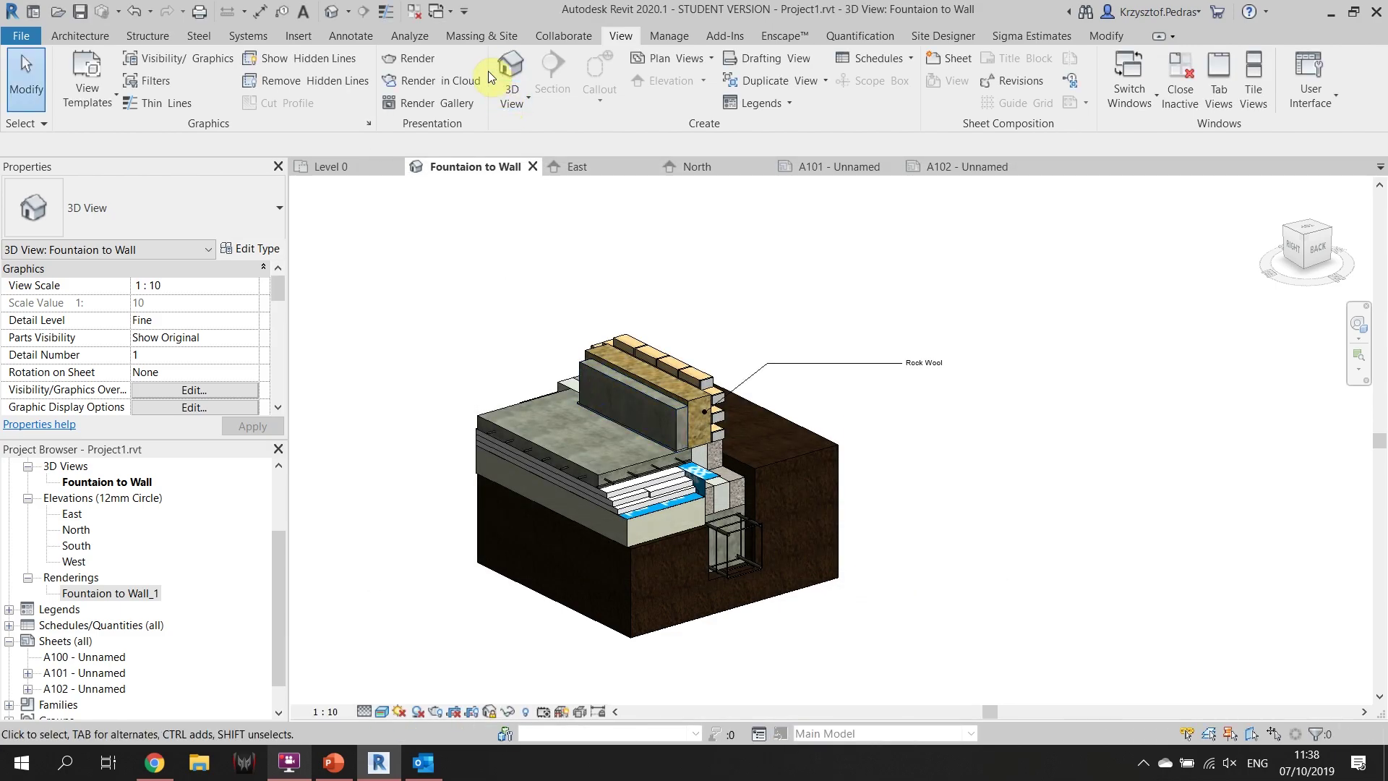
Start Render in Cloud for the "Fountaion to Wall" 3D view with Still Image as the output type
left_click(442, 83)
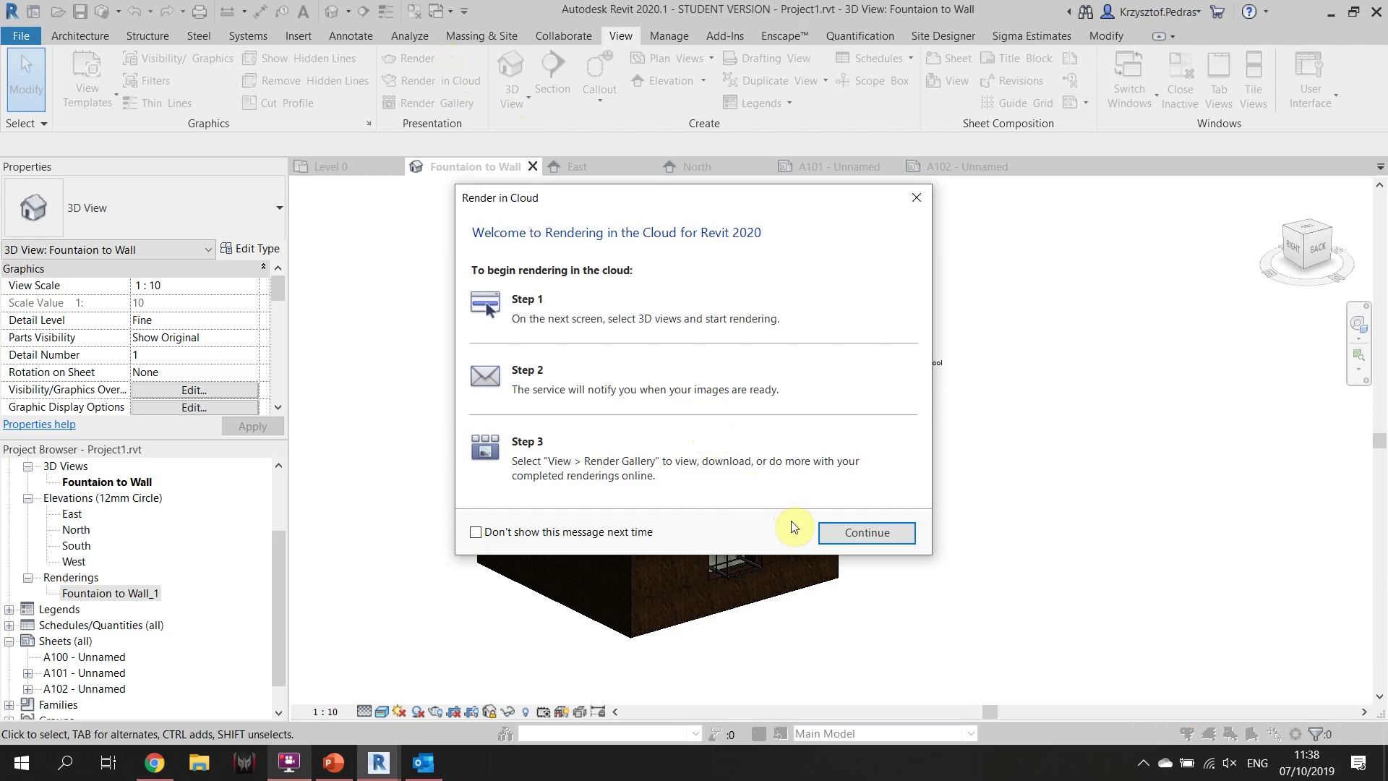
left_click(826, 539)
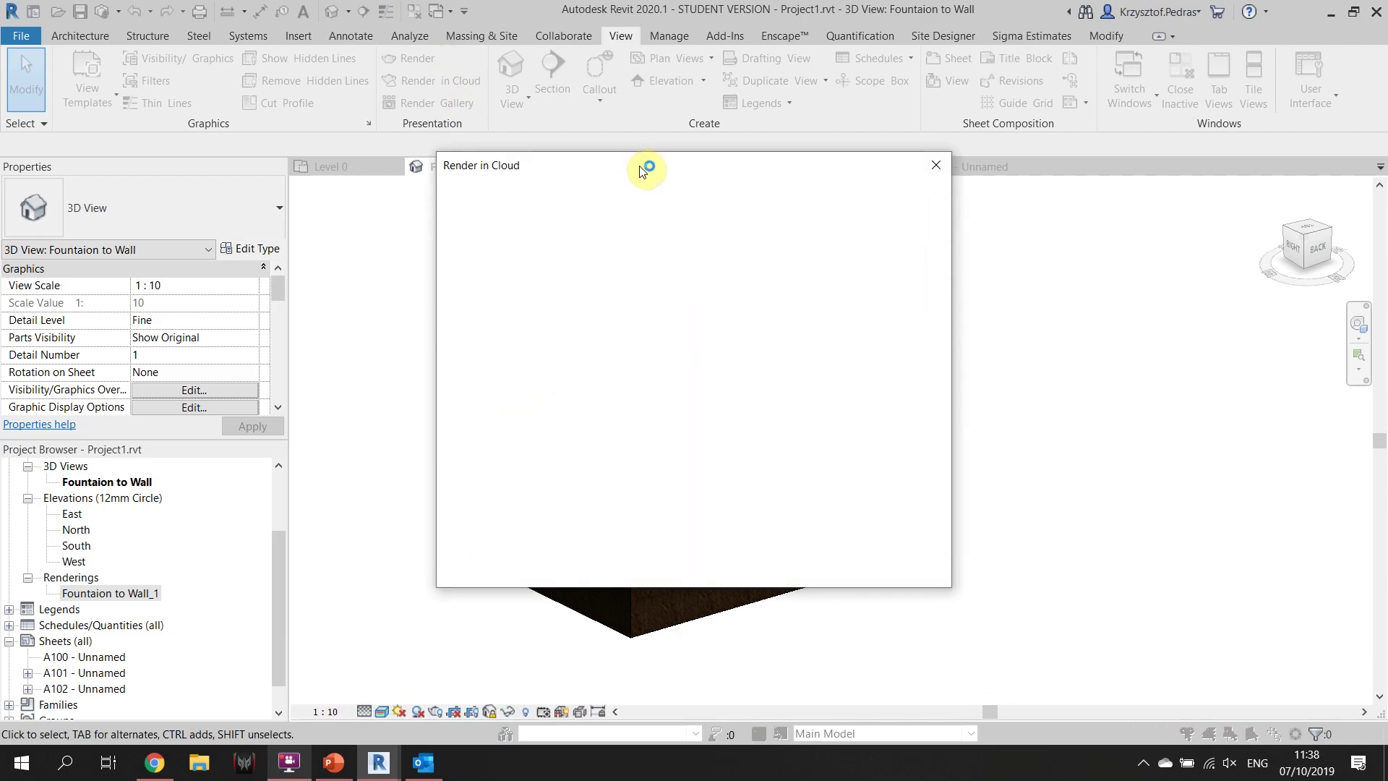
left_click_drag(639, 171, 260, 105)
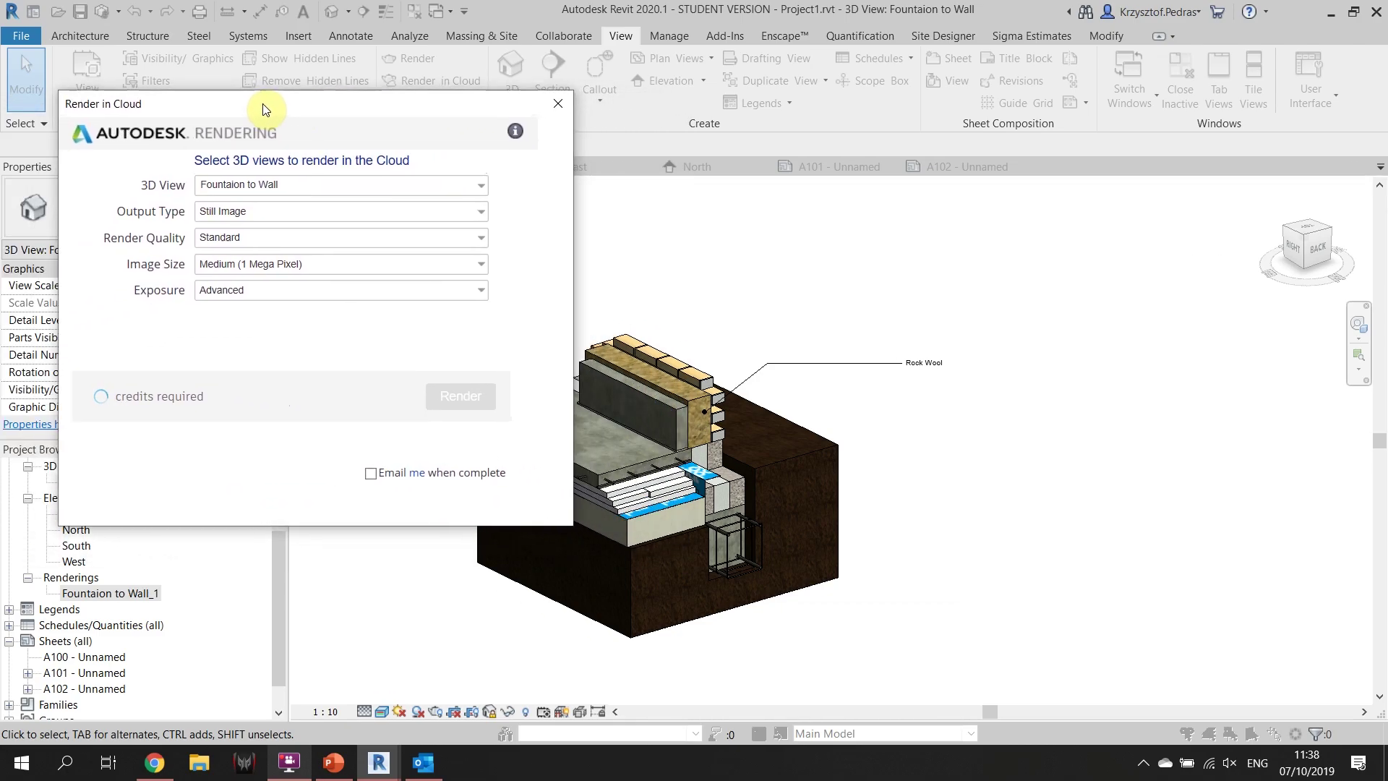
left_click(240, 211)
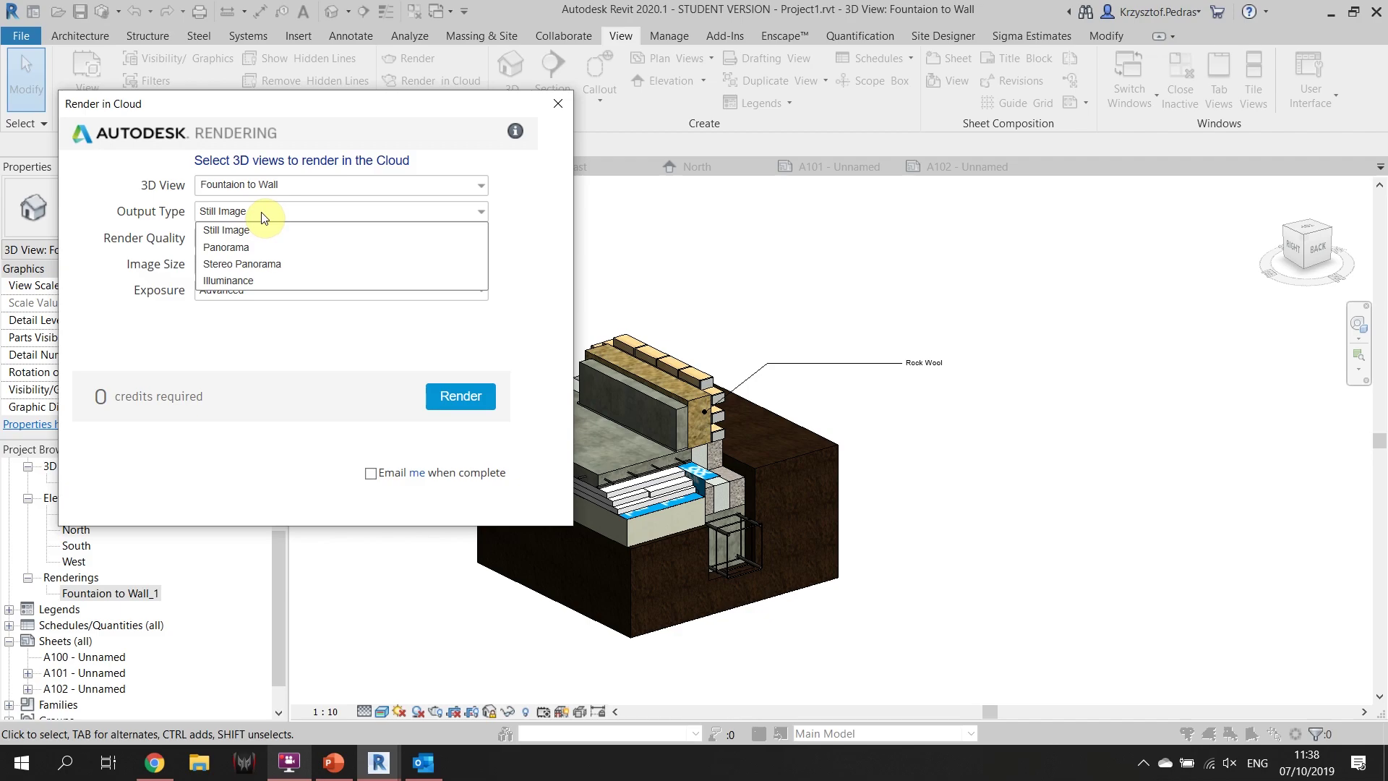
left_click(262, 226)
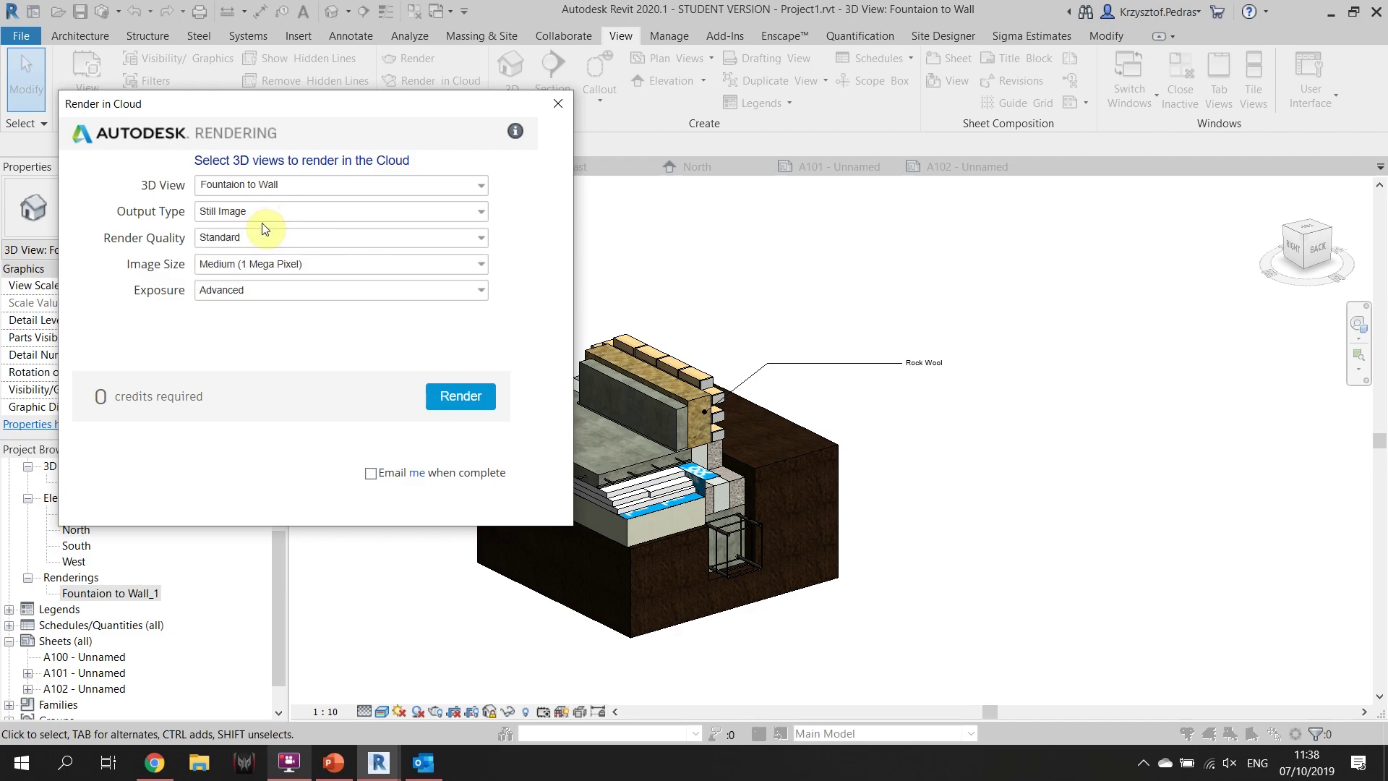
Set the cloud render quality to Final, the image size to Maximum (16 Mega Pixel) and the exposure to Advanced
left_click(256, 238)
left_click(241, 272)
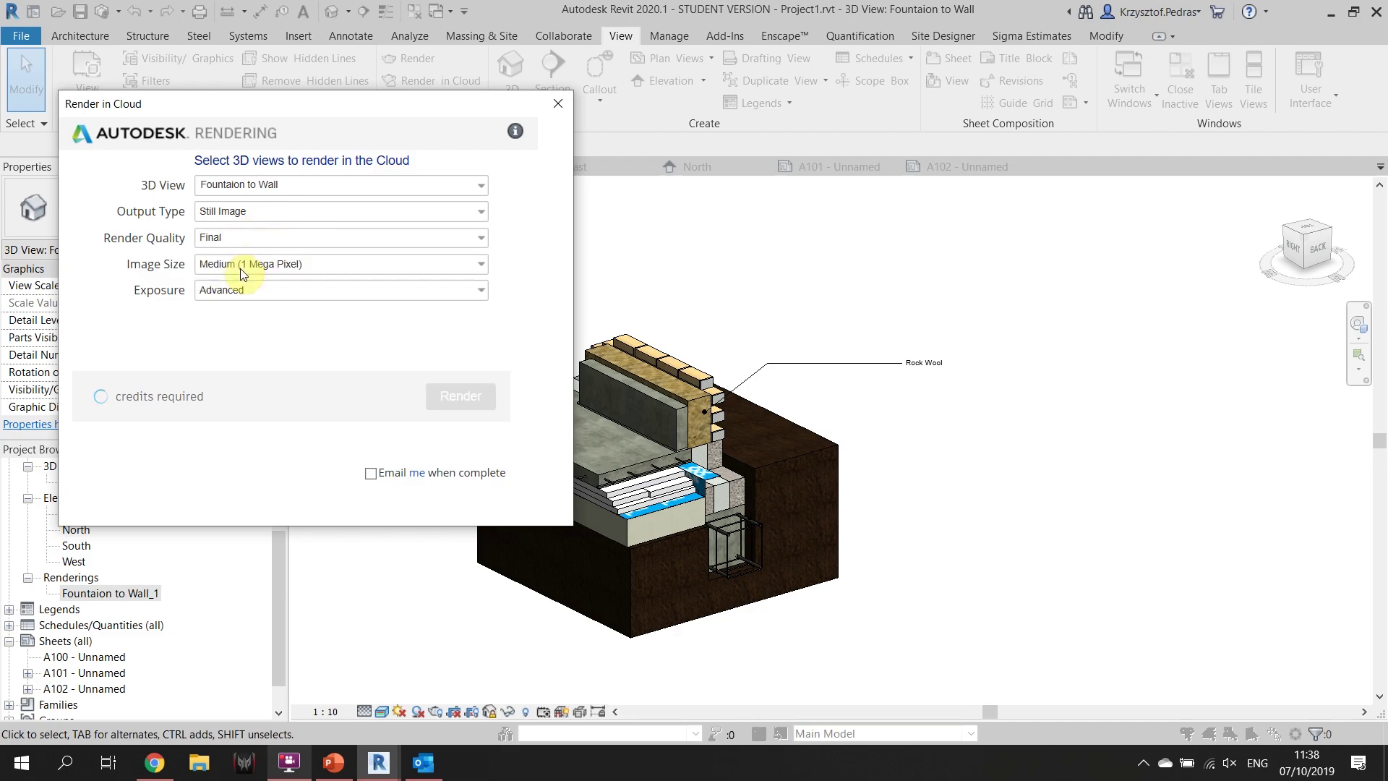
left_click(240, 265)
left_click(243, 345)
left_click(243, 288)
left_click(246, 306)
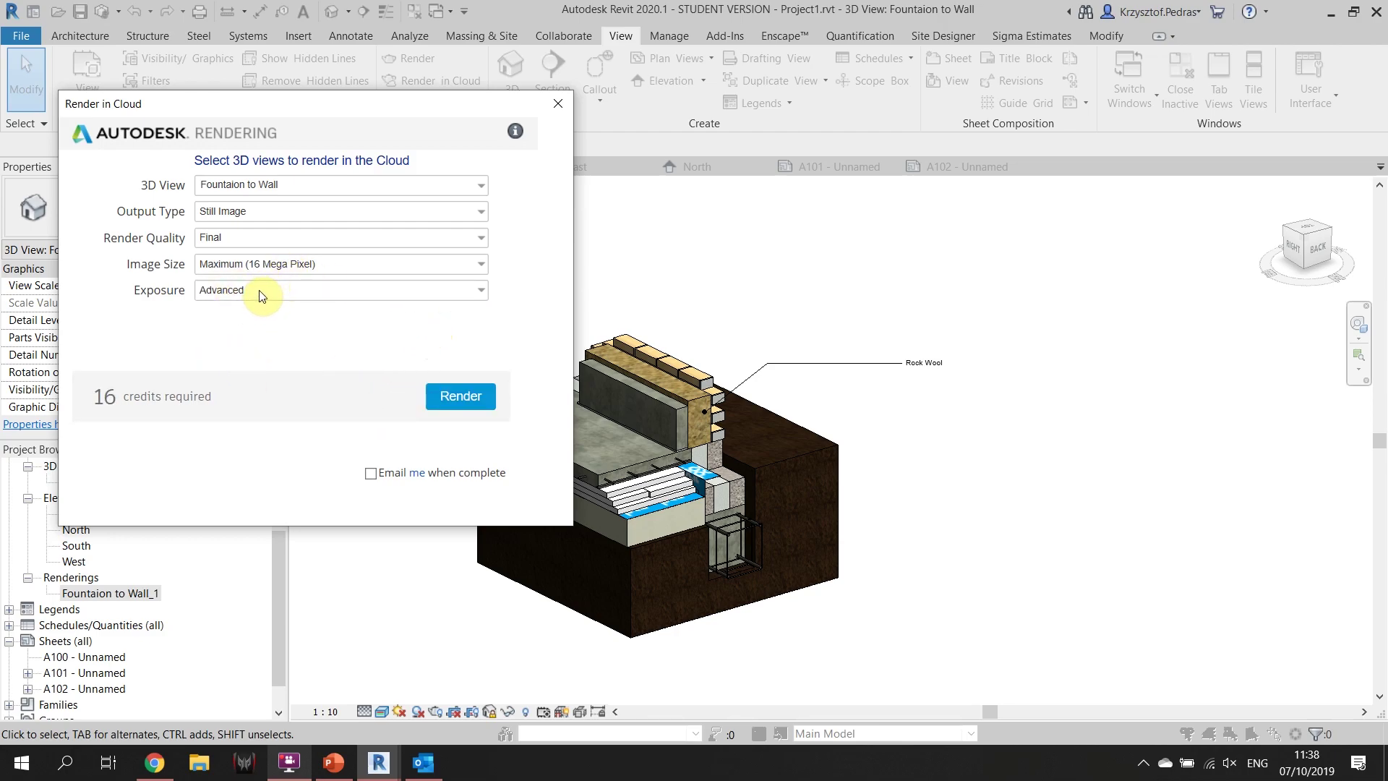
Submit the cloud rendering job and let the scene upload continue in the background
left_click(471, 399)
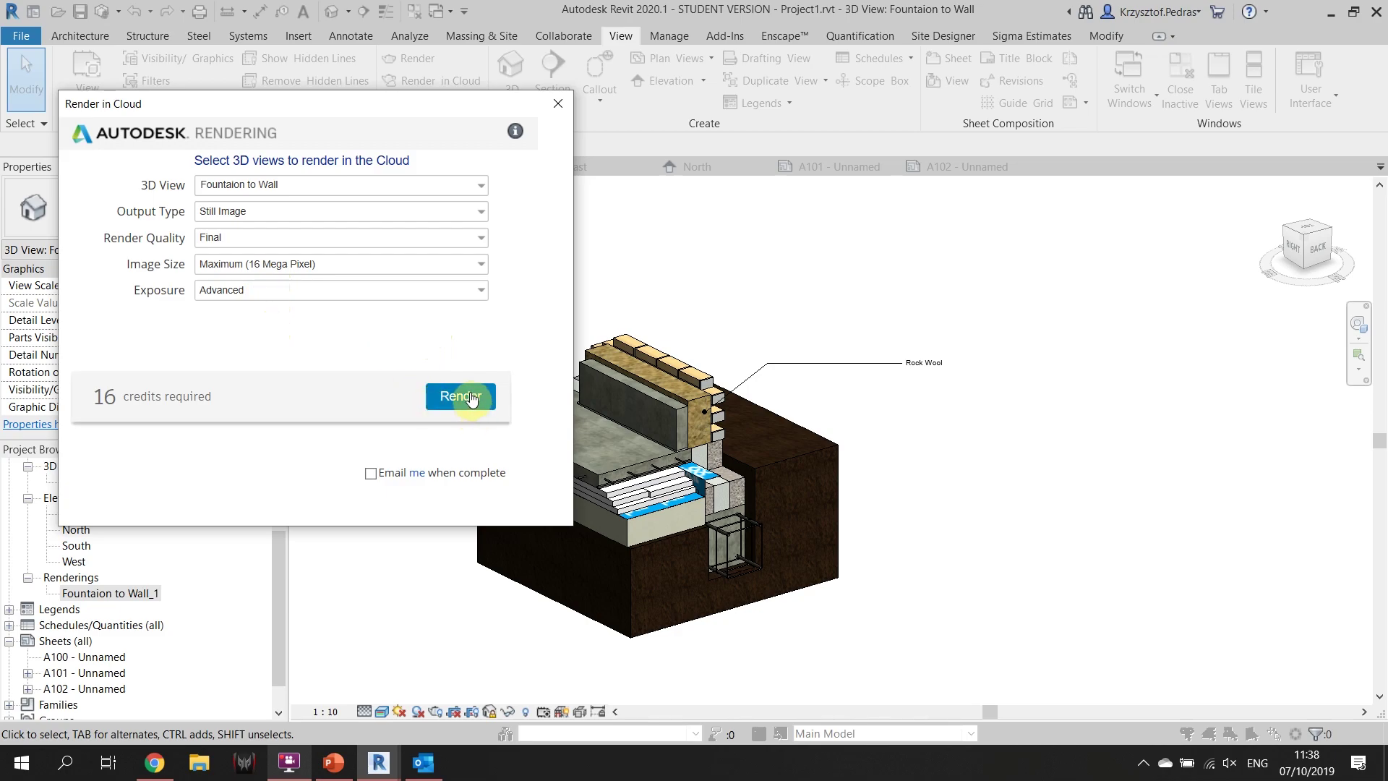
left_click(372, 475)
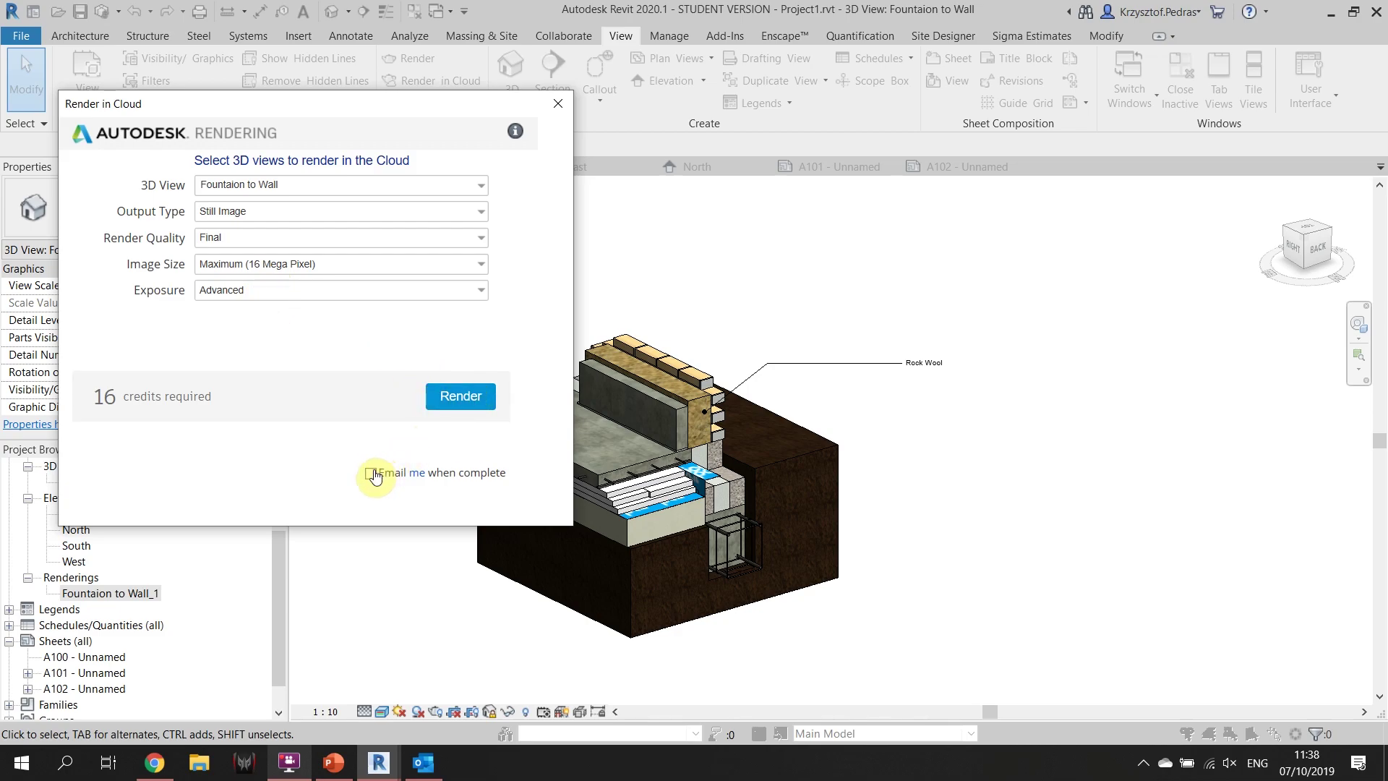
left_click(444, 400)
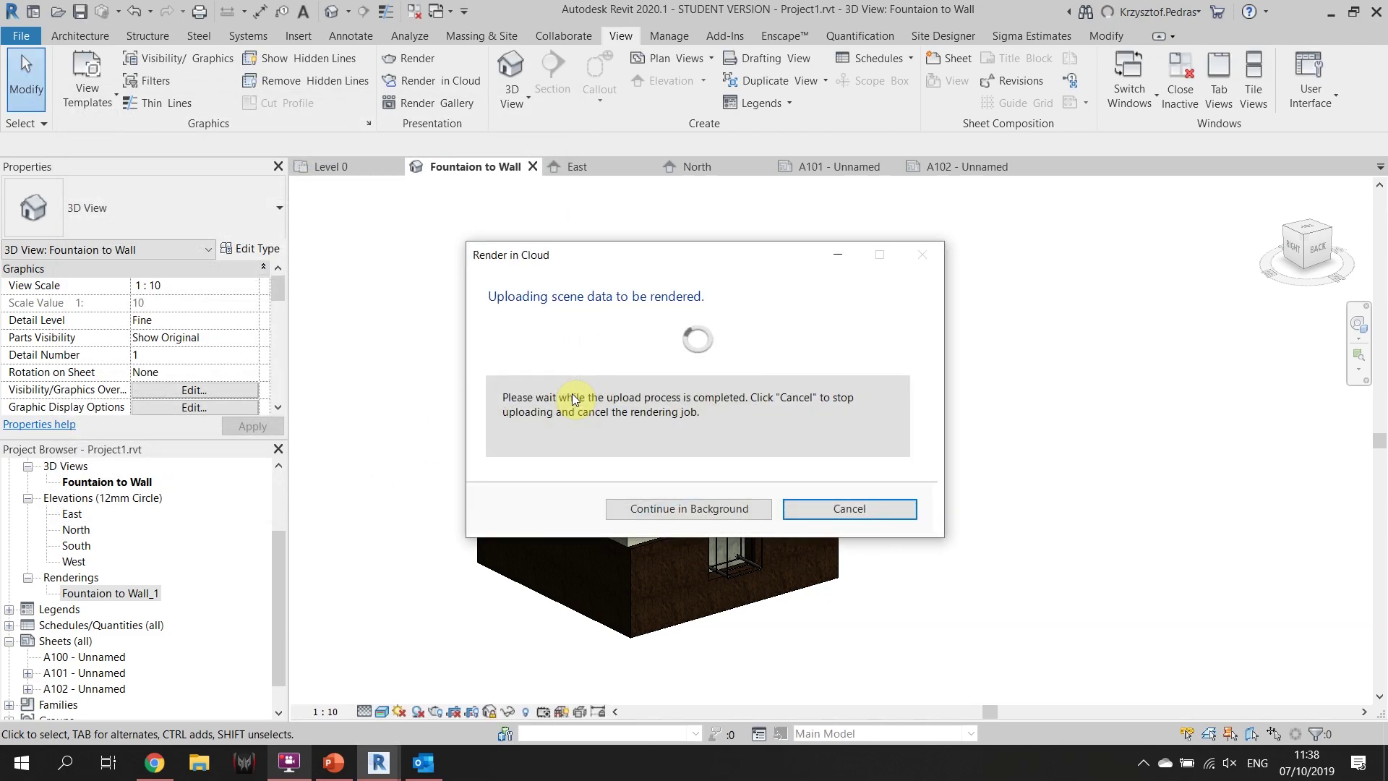
left_click(670, 509)
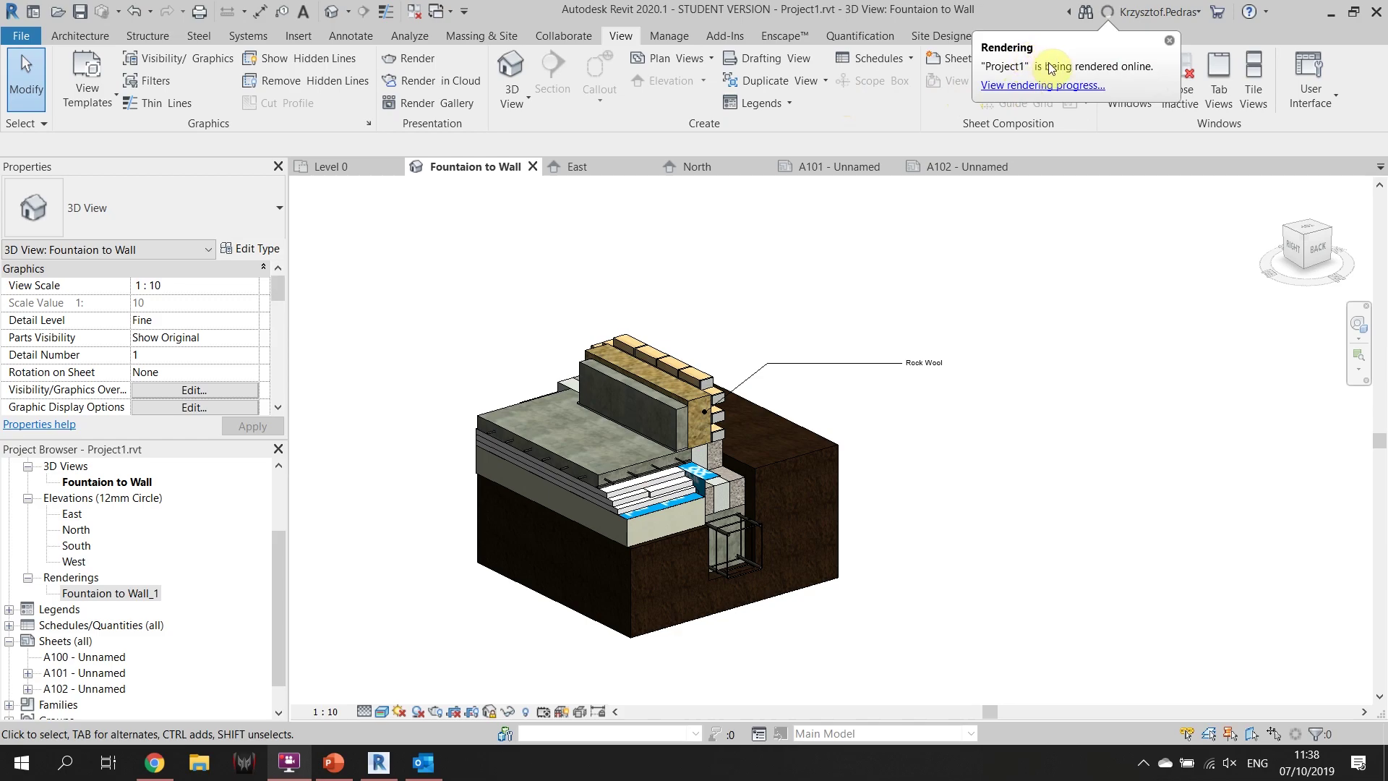
Check the render progress option in Revit and look up Project1.rvt in the online Render Gallery in Chrome
left_click(1117, 12)
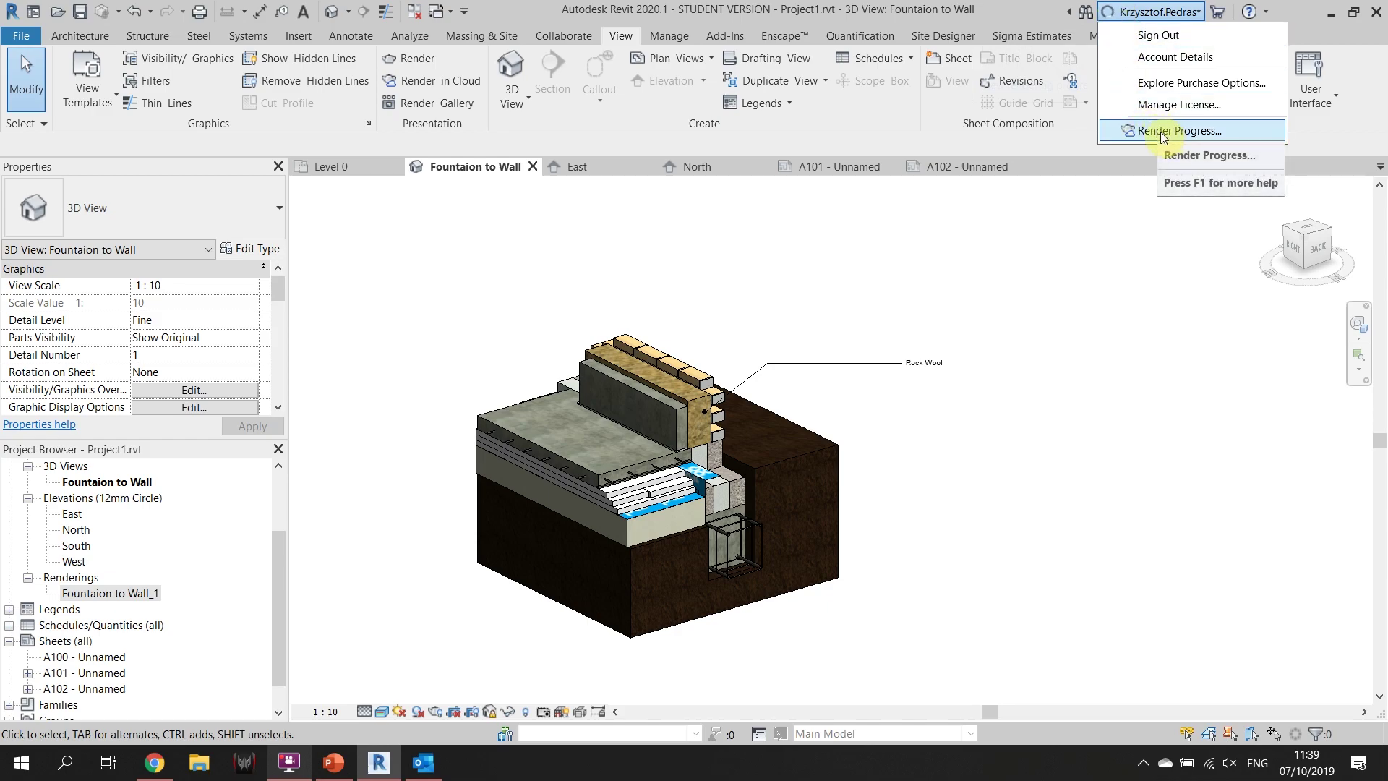
left_click(991, 198)
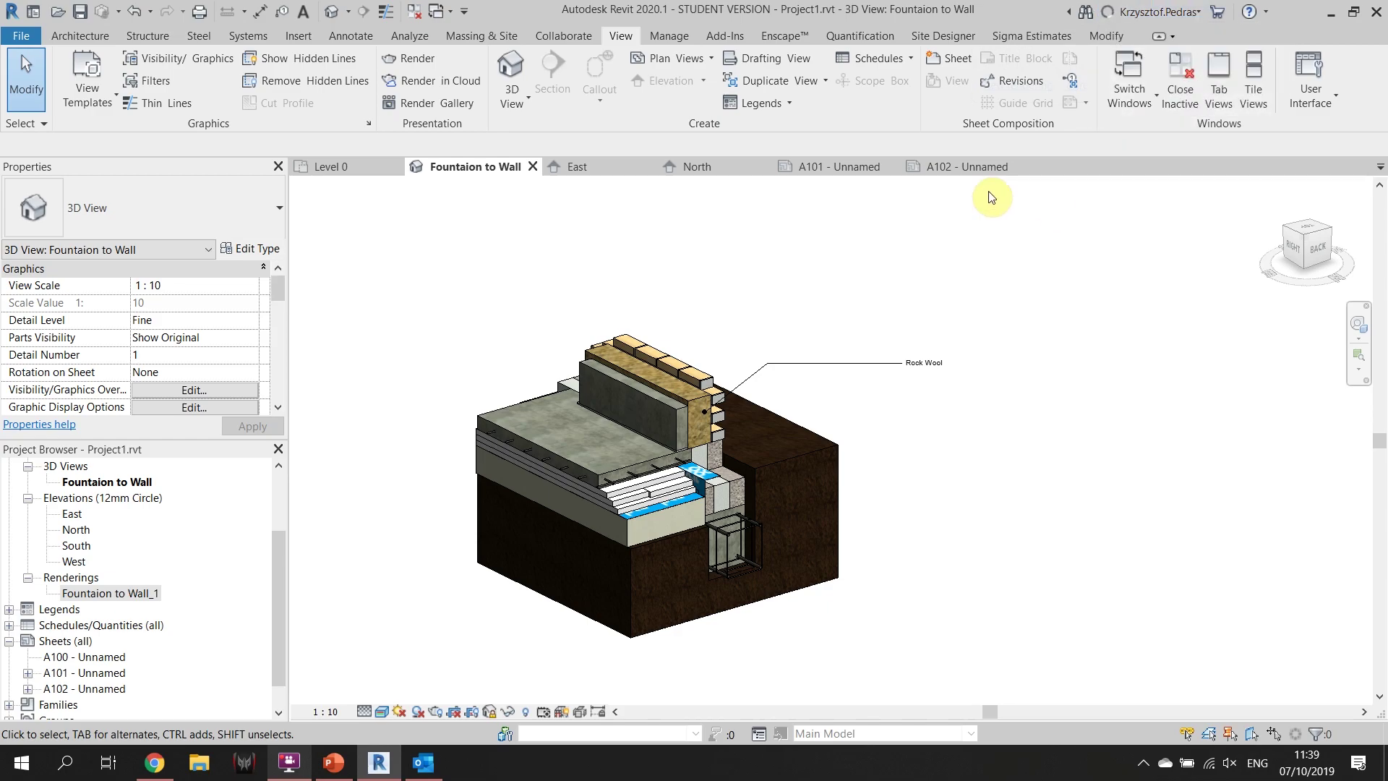
left_click(434, 105)
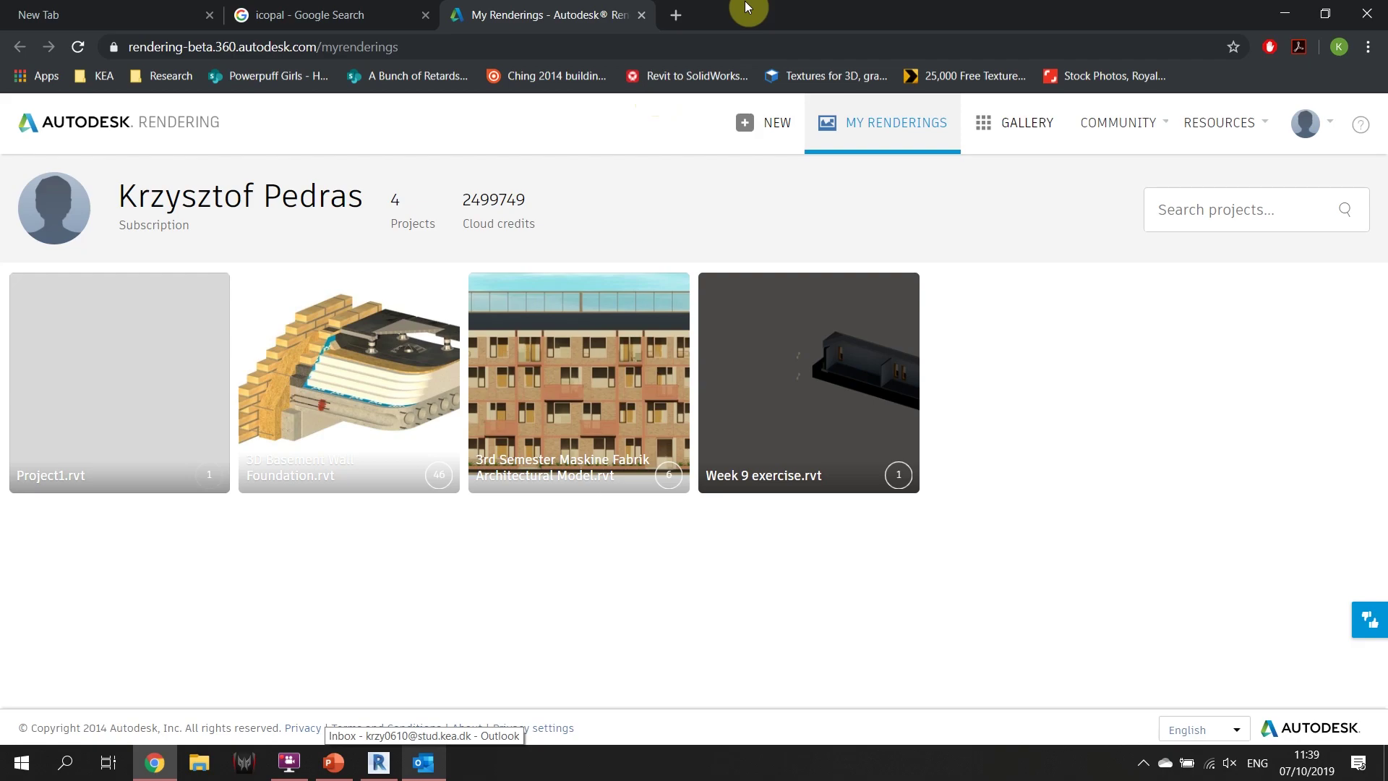
mouse_move(166, 311)
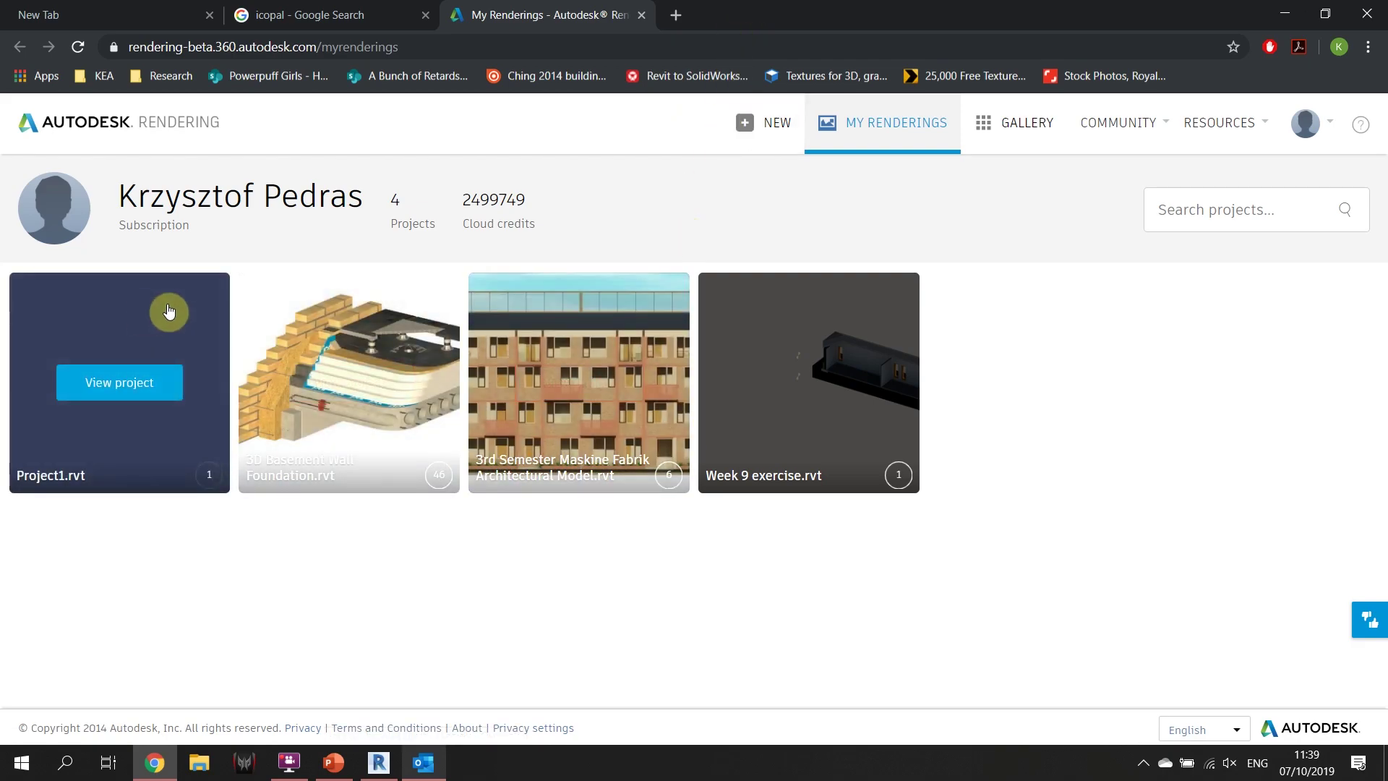
left_click(77, 449)
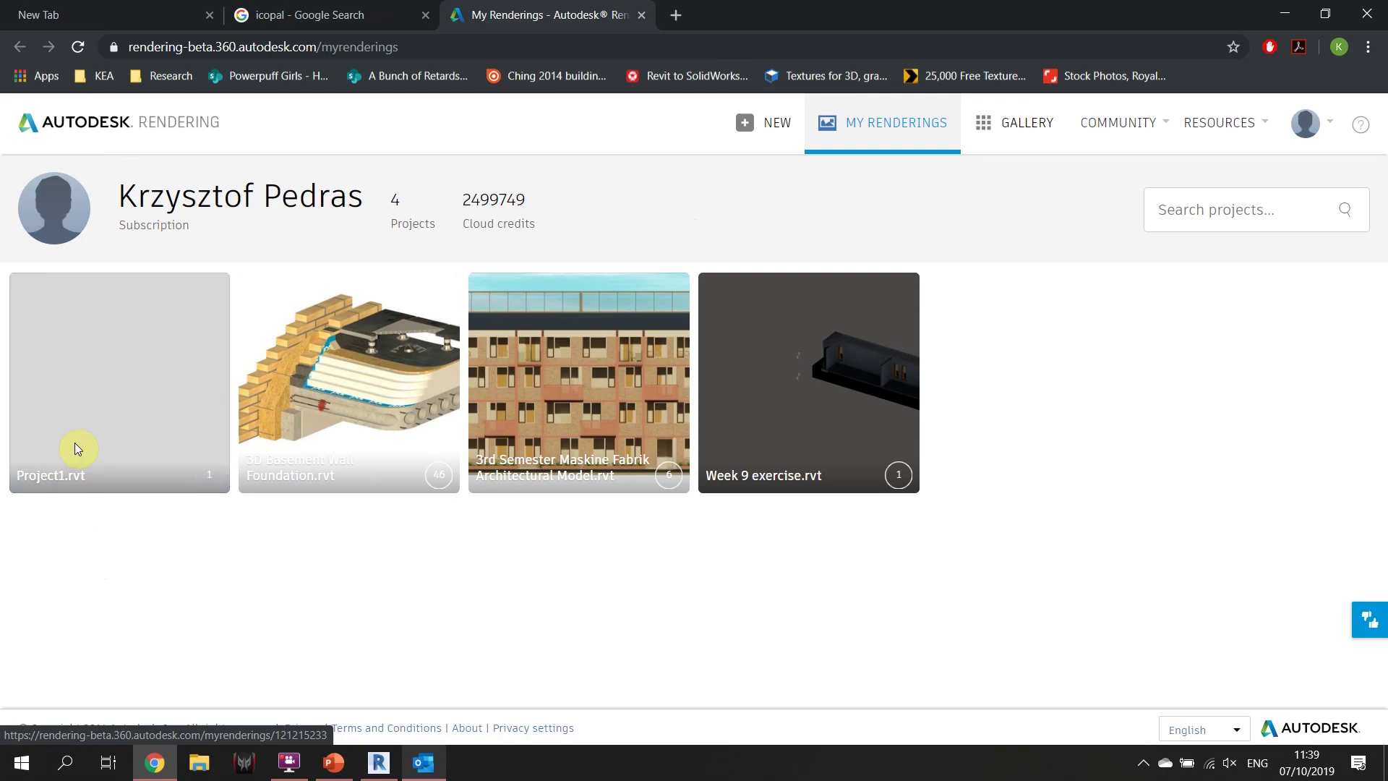
left_click(379, 762)
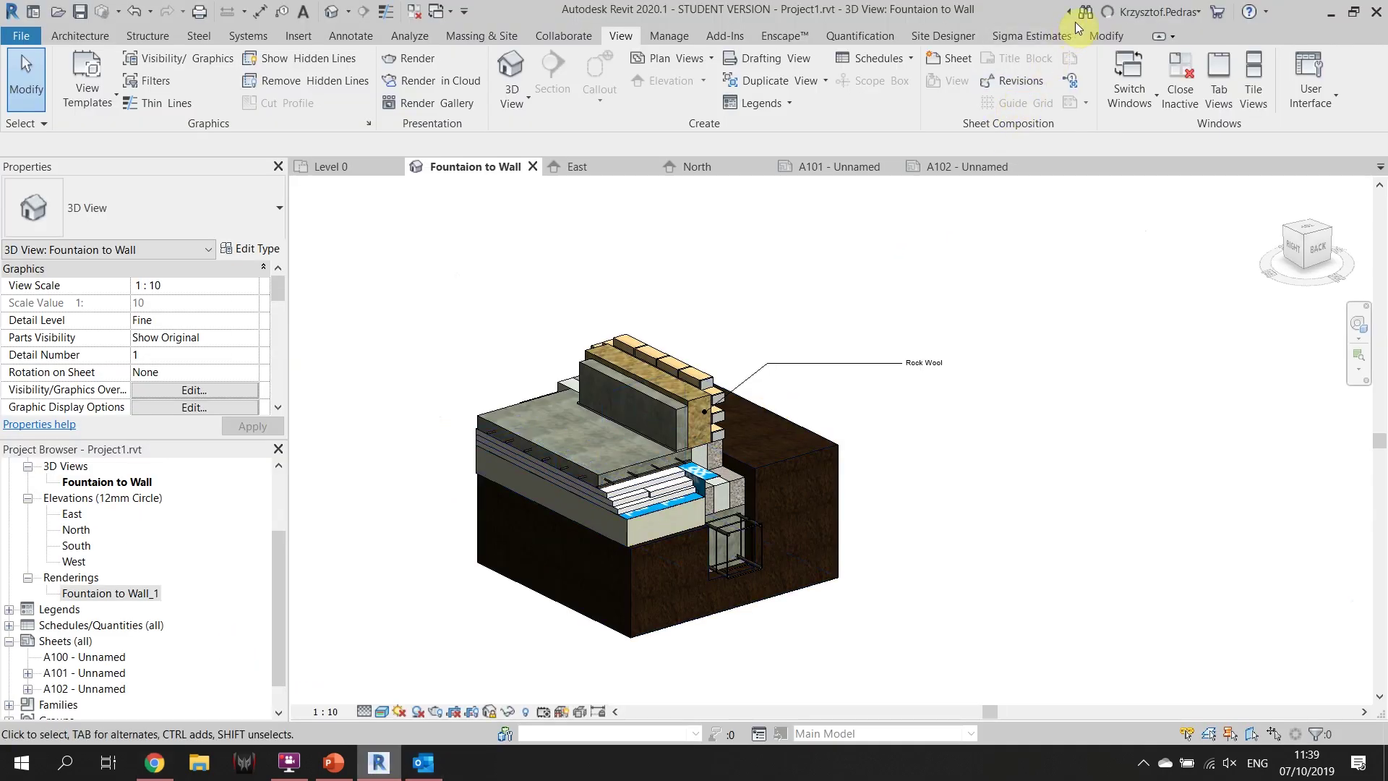
left_click(1133, 11)
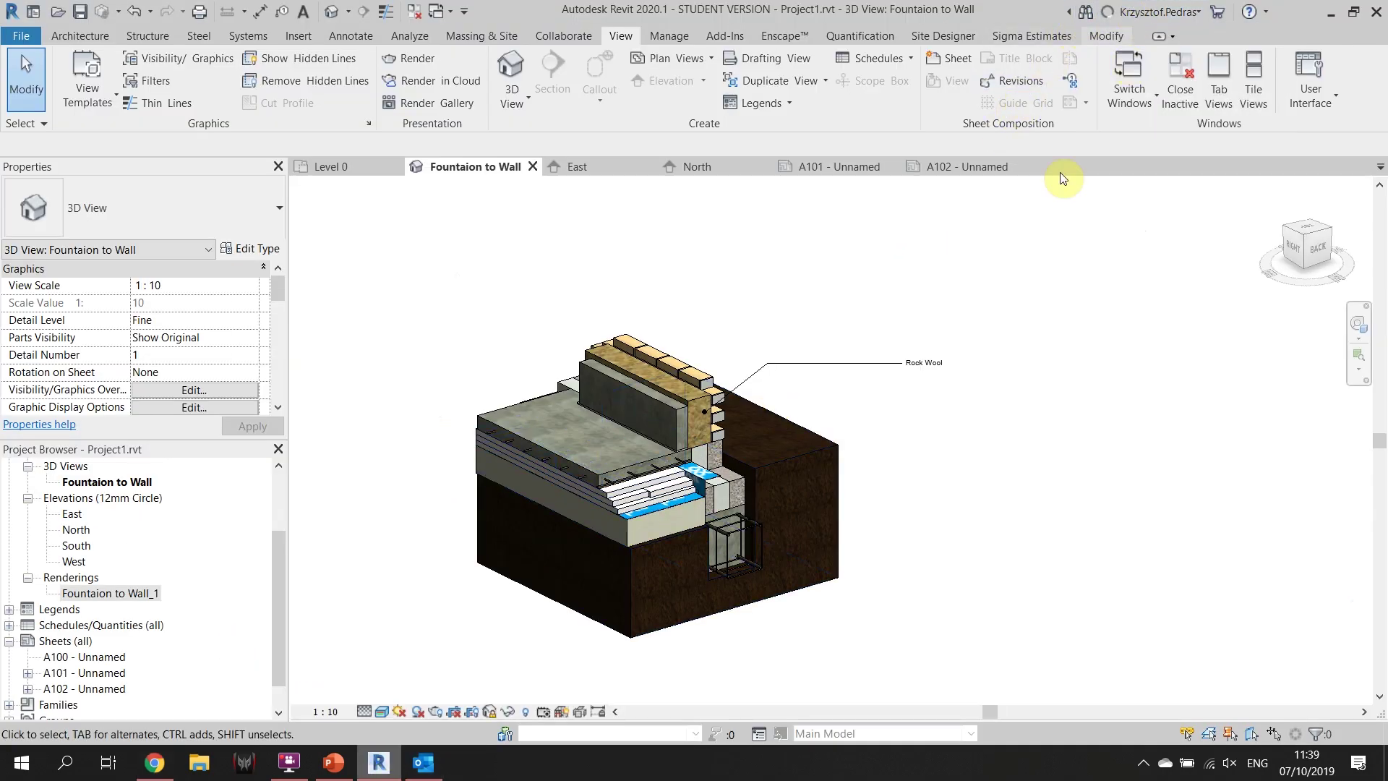
left_click(154, 763)
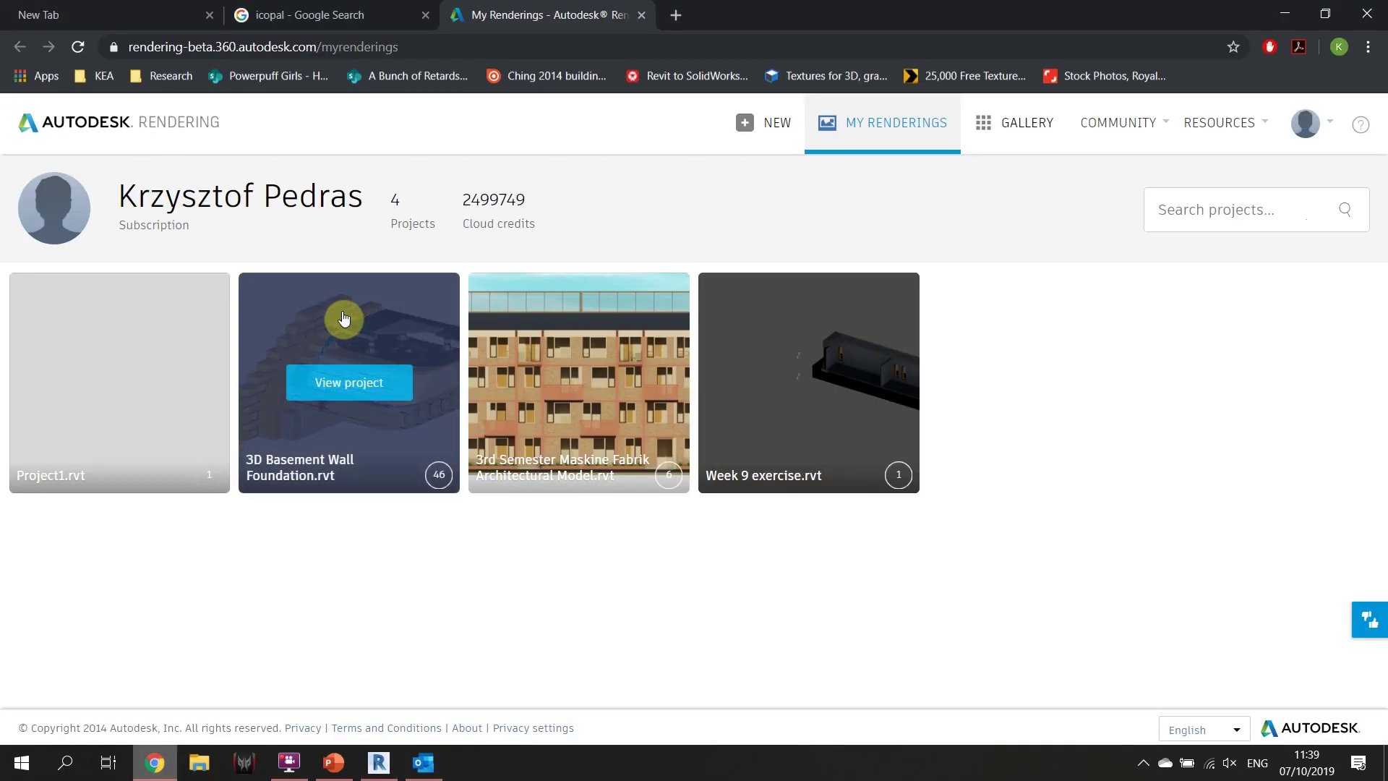
View the online project 3D Basement Wall Foundation.rvt and browse through its group of 36 basement wall renderings
left_click(332, 327)
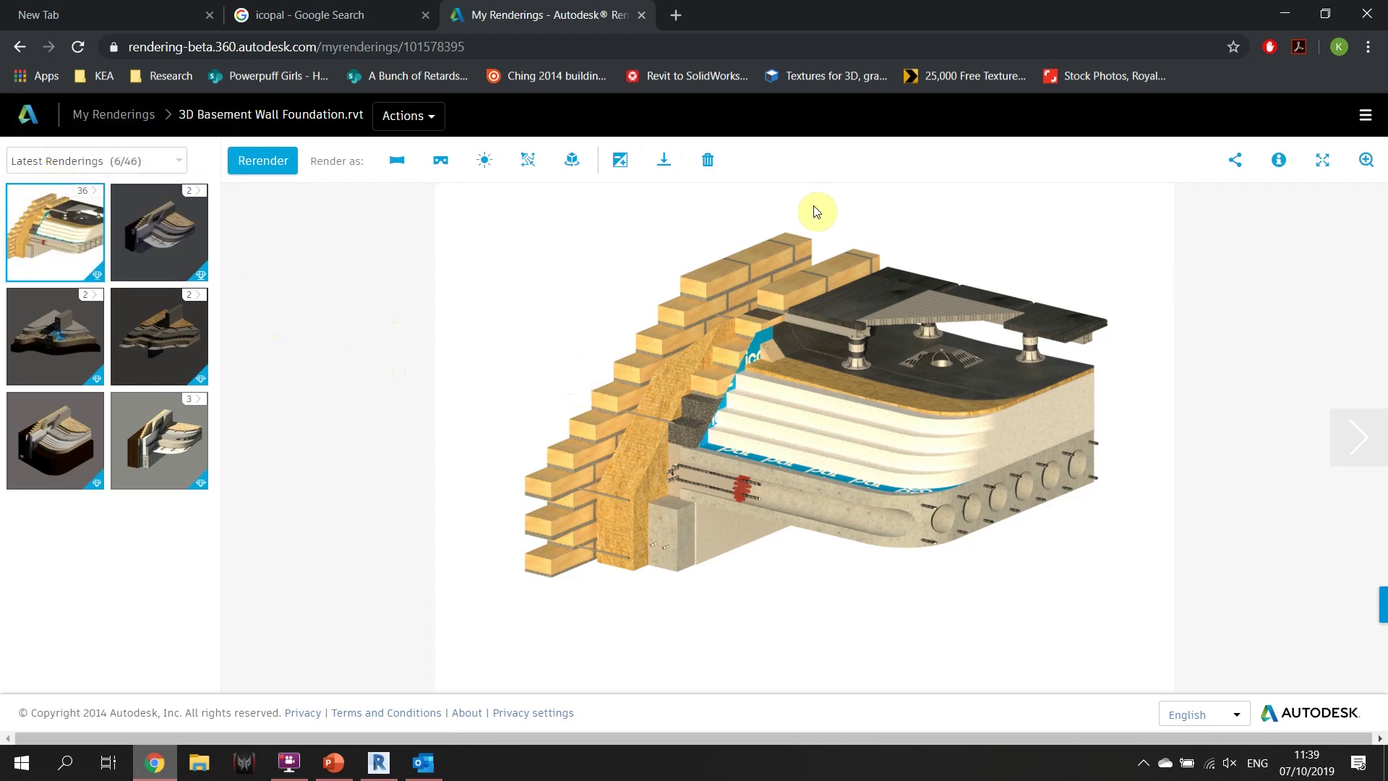
left_click(94, 194)
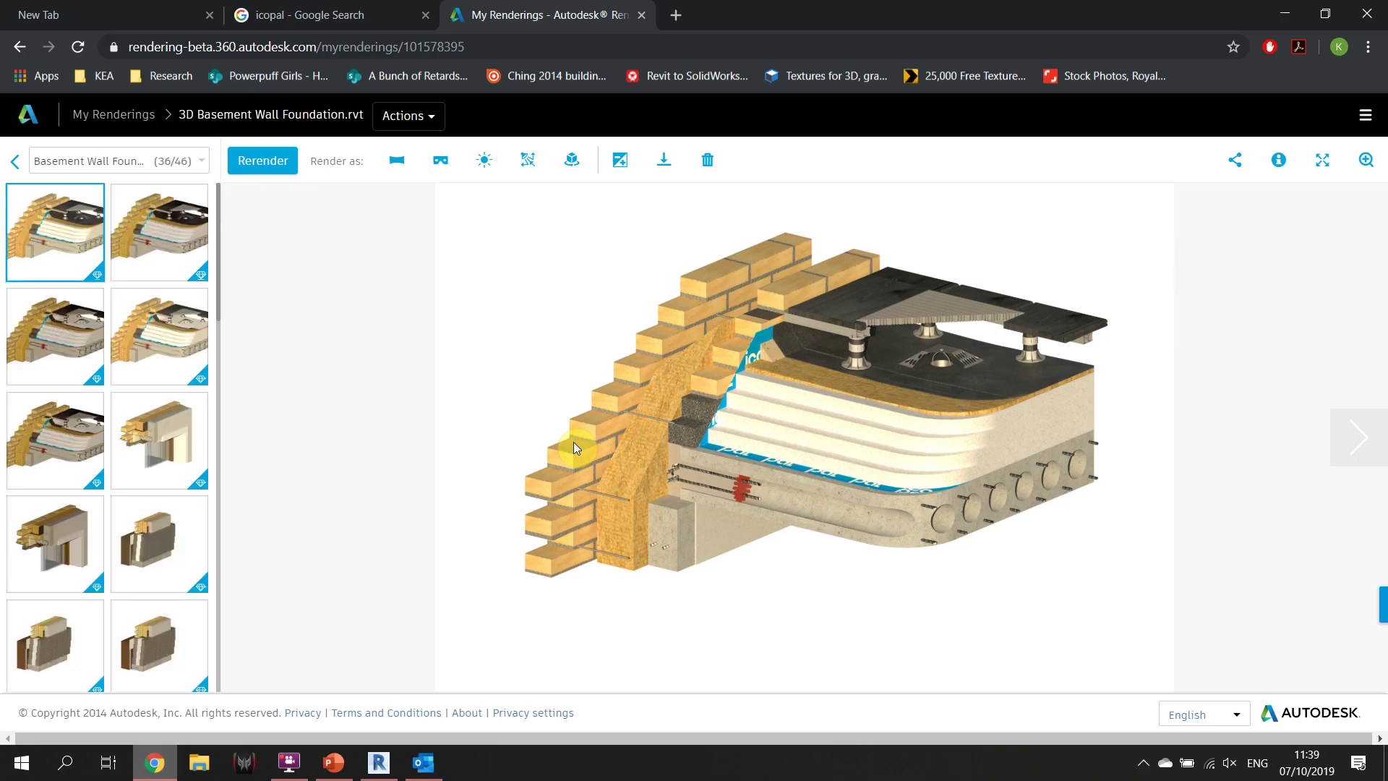
scroll(144, 456, "down", 5)
scroll(145, 463, "down", 5)
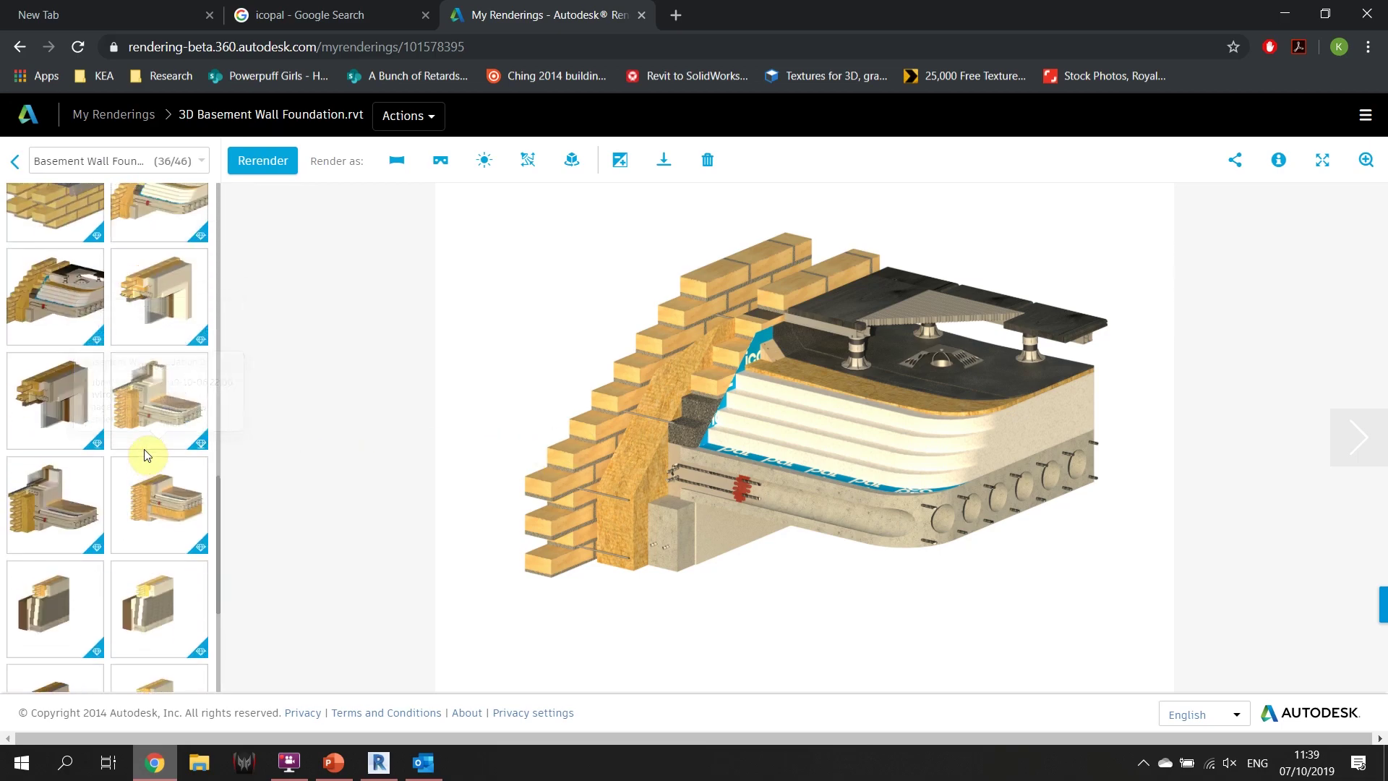
scroll(145, 480, "up", 10)
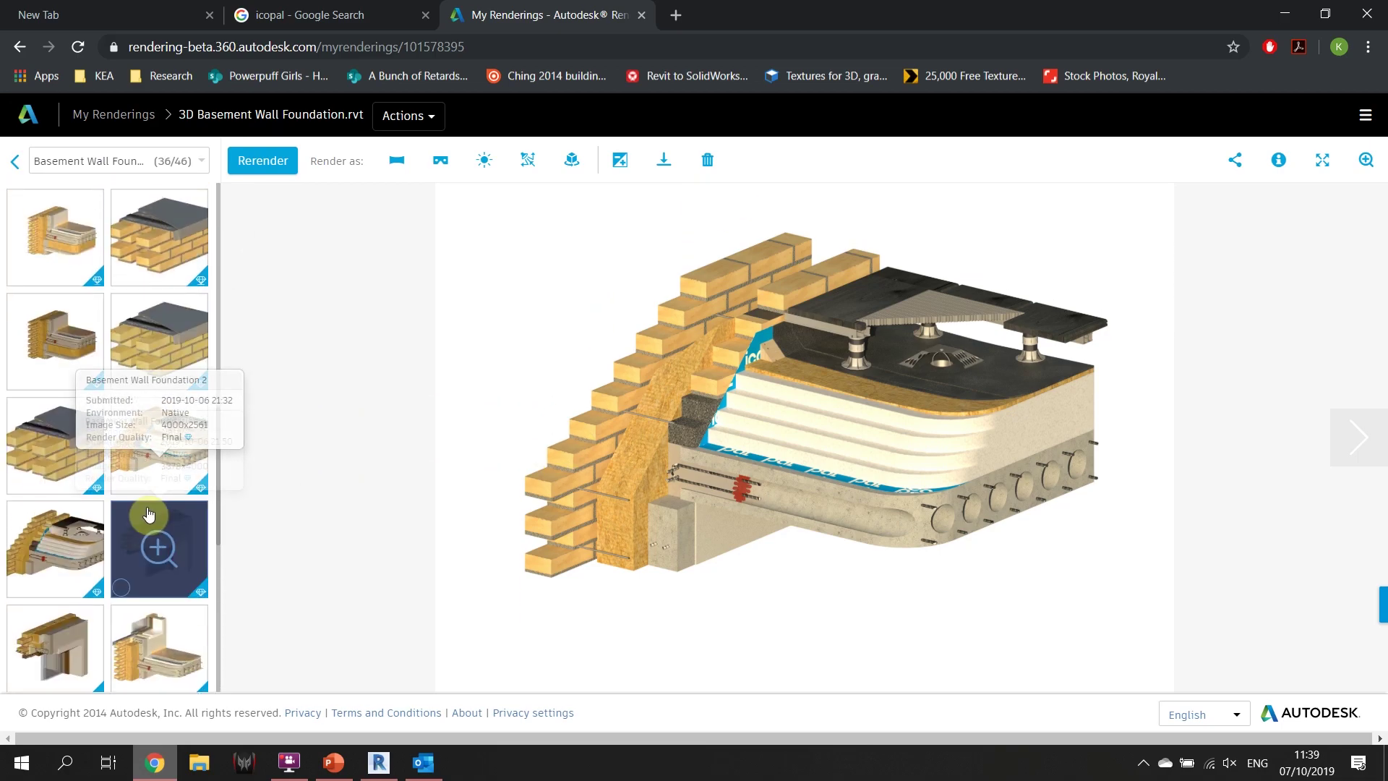
Return to Revit and bring up sheet A101
left_click(1285, 14)
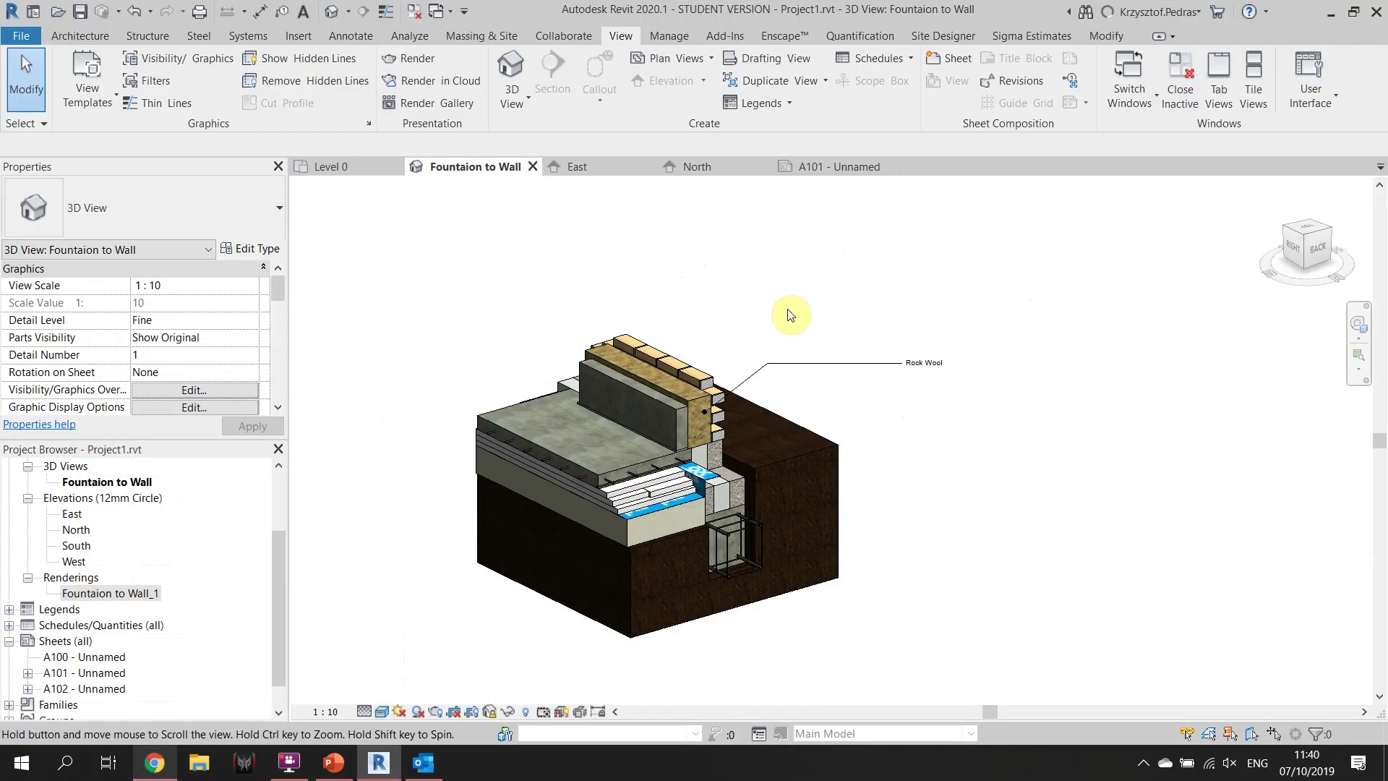
left_click(857, 168)
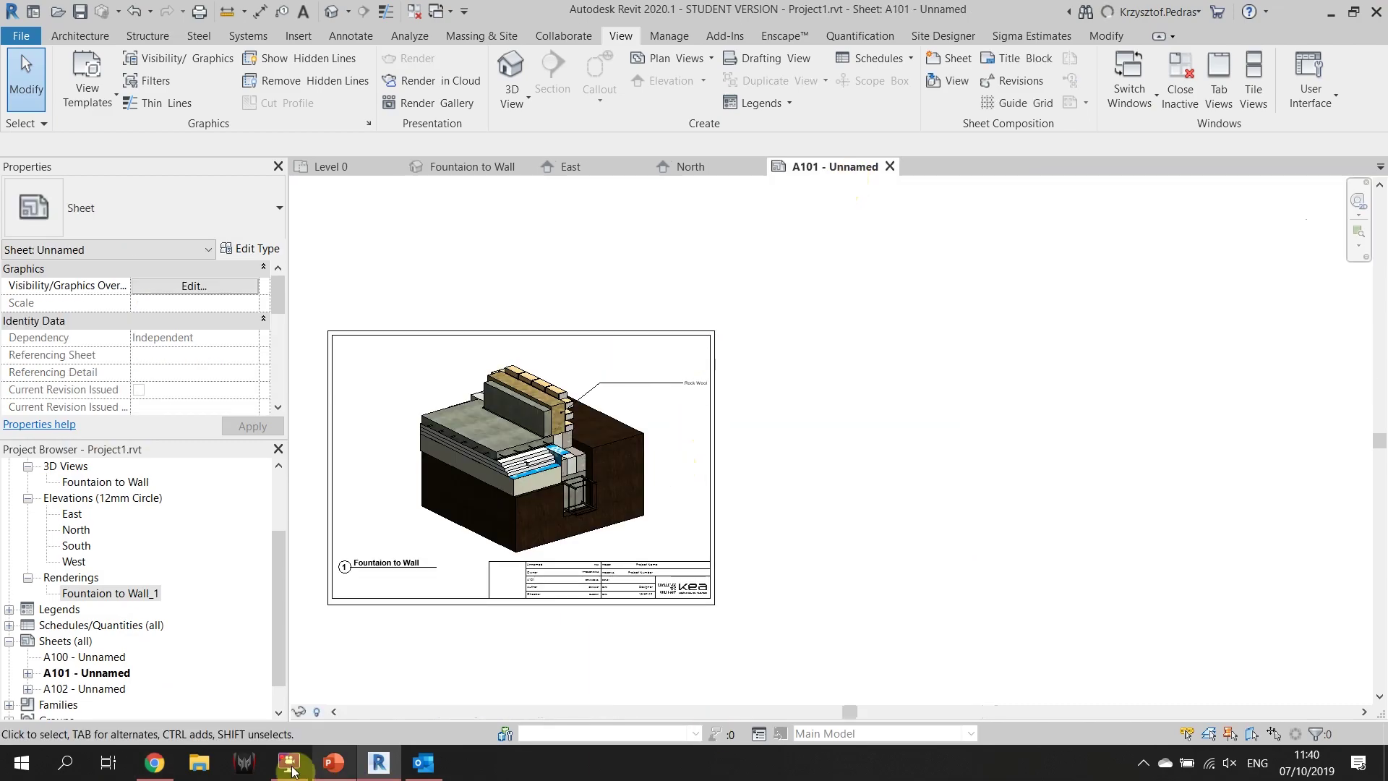
Switch to the PowerPoint presentation 3D Key Junction Workshop.pptx and start the slide show from slide 3
left_click(329, 770)
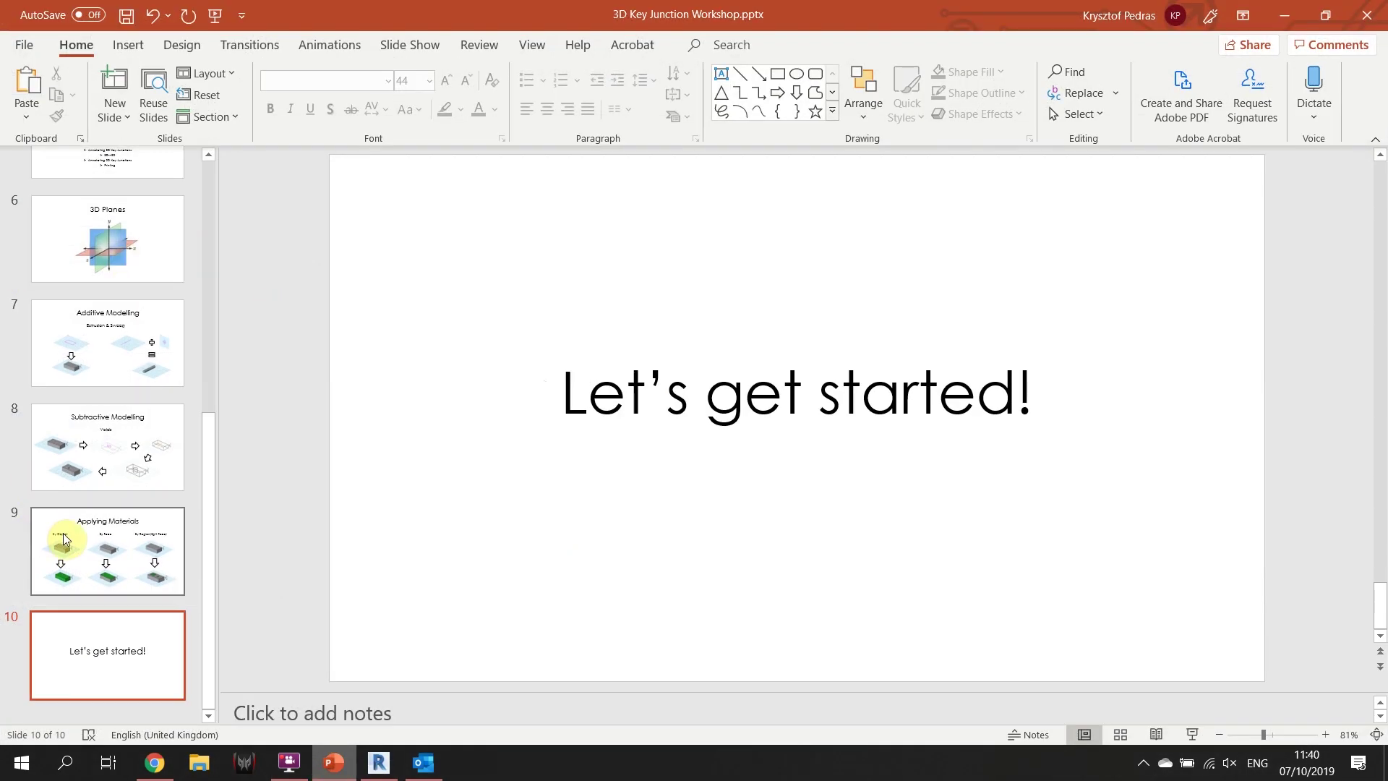
scroll(88, 560, "up", 6)
left_click(142, 434)
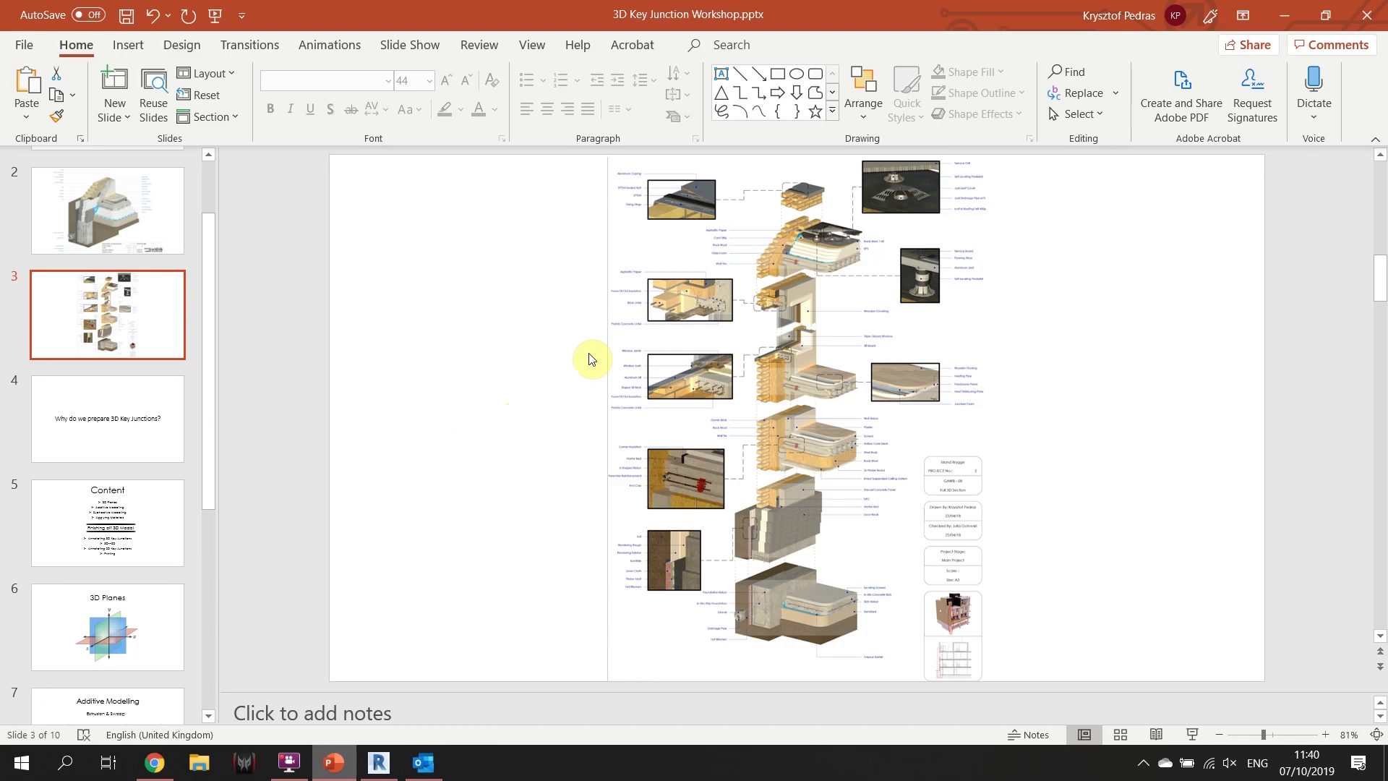
key("shift+F5")
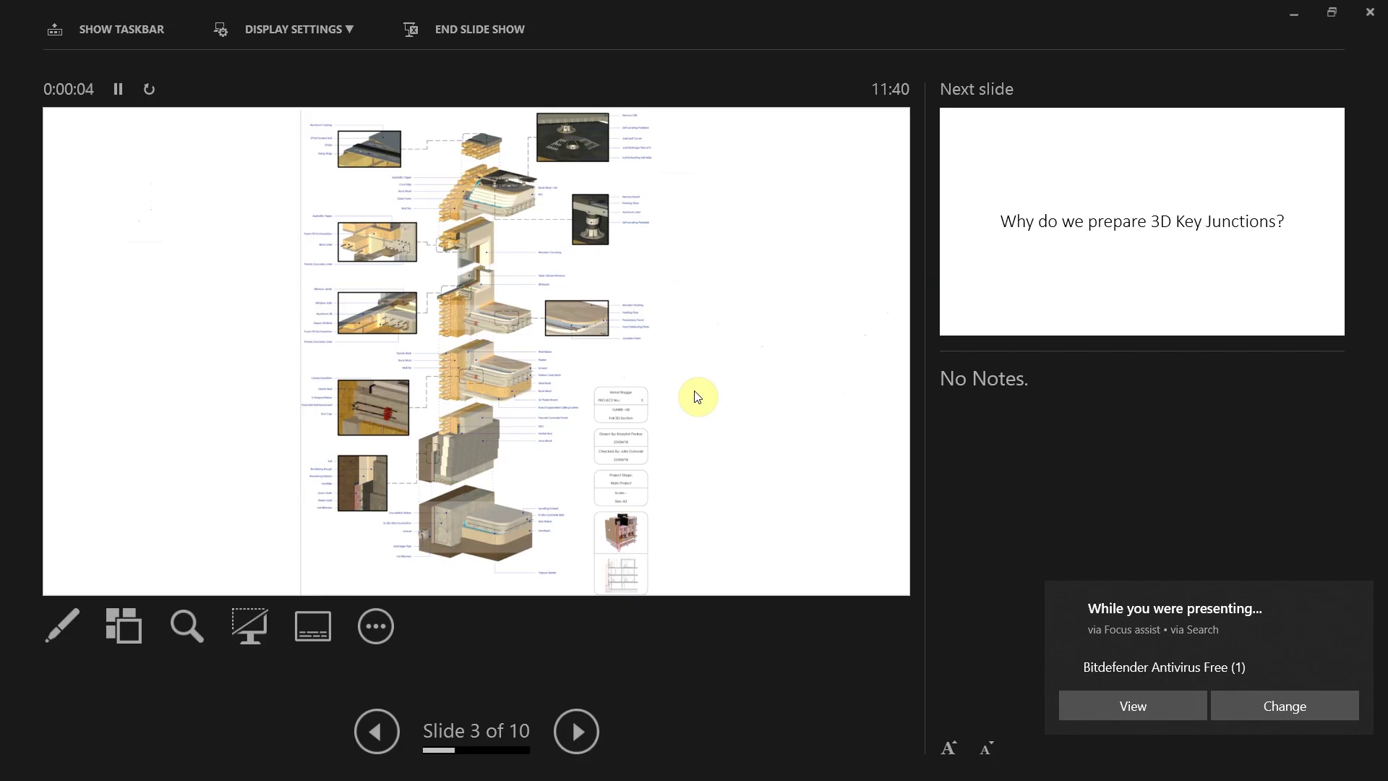